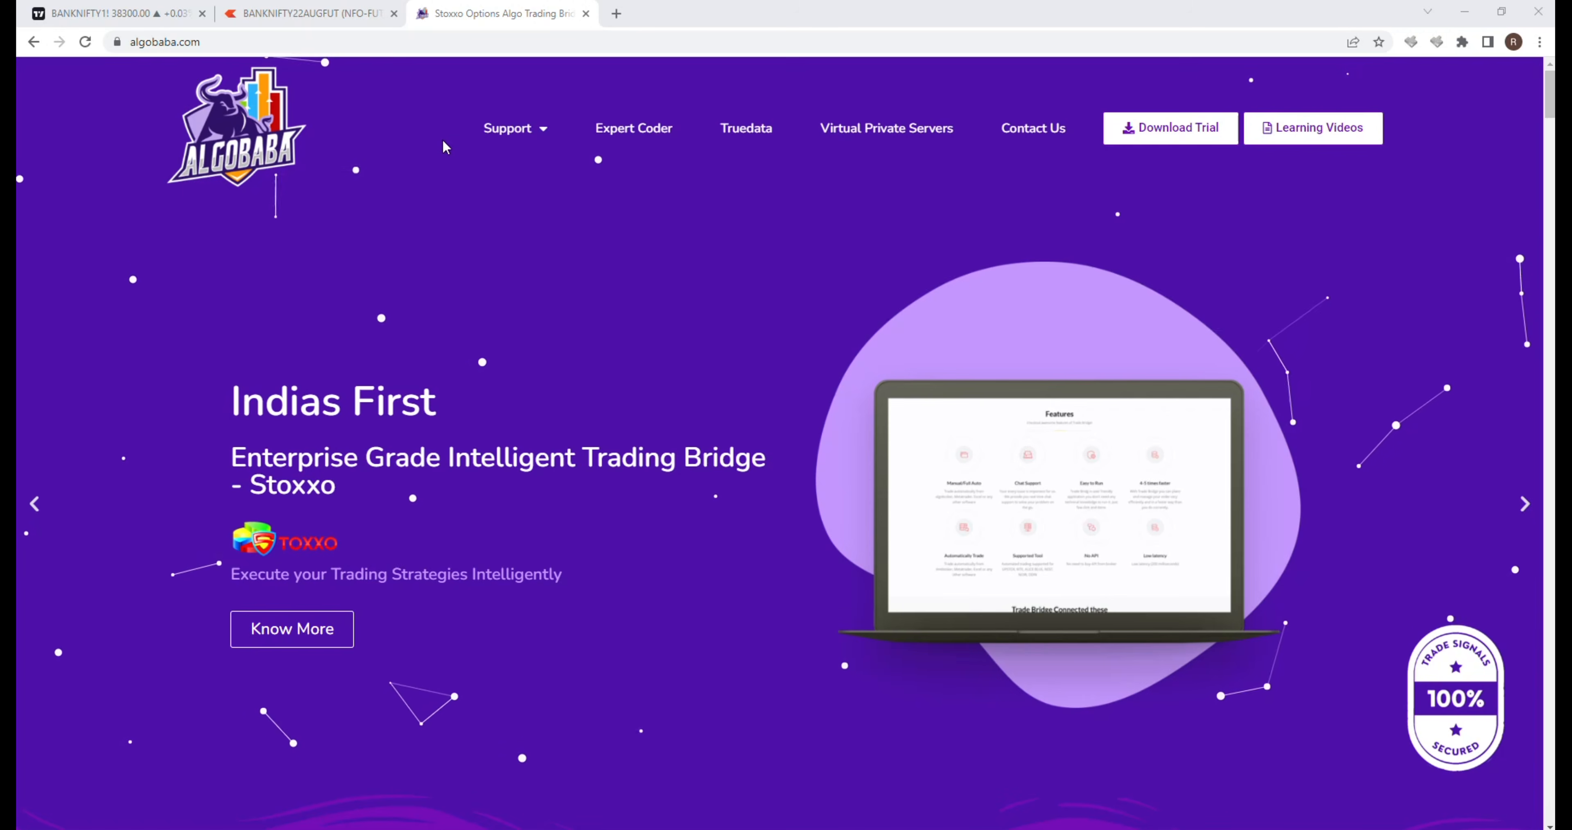
Step: Download the trial installer StoxxoSetup.exe from algobaba.com, open it, and close its Modify Setup window without changes
{"action": "left_click", "coordinate": [417, 49]}
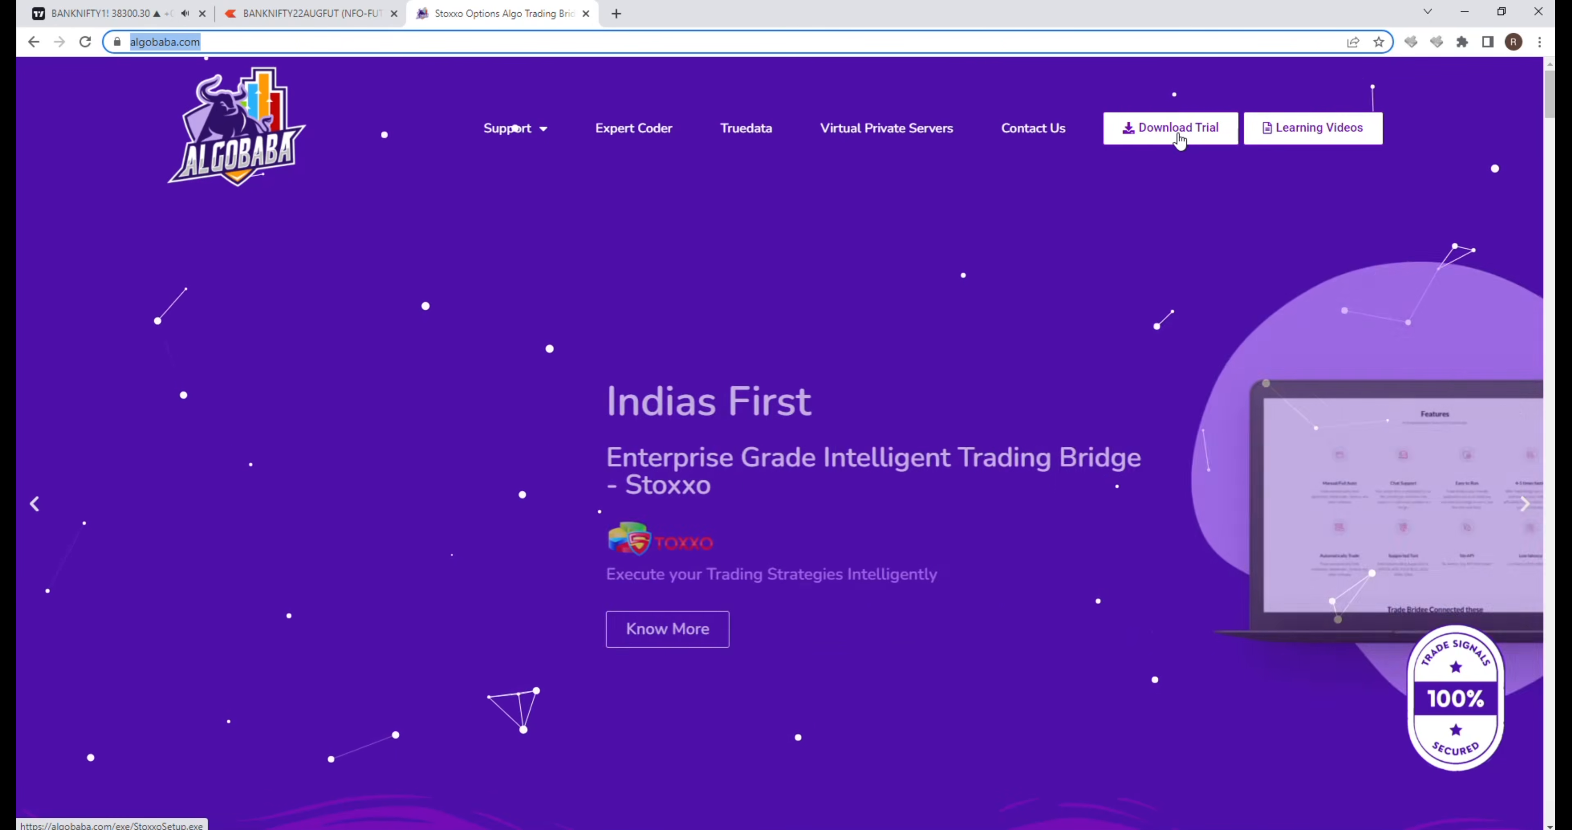
{"action": "left_click", "coordinate": [1180, 140]}
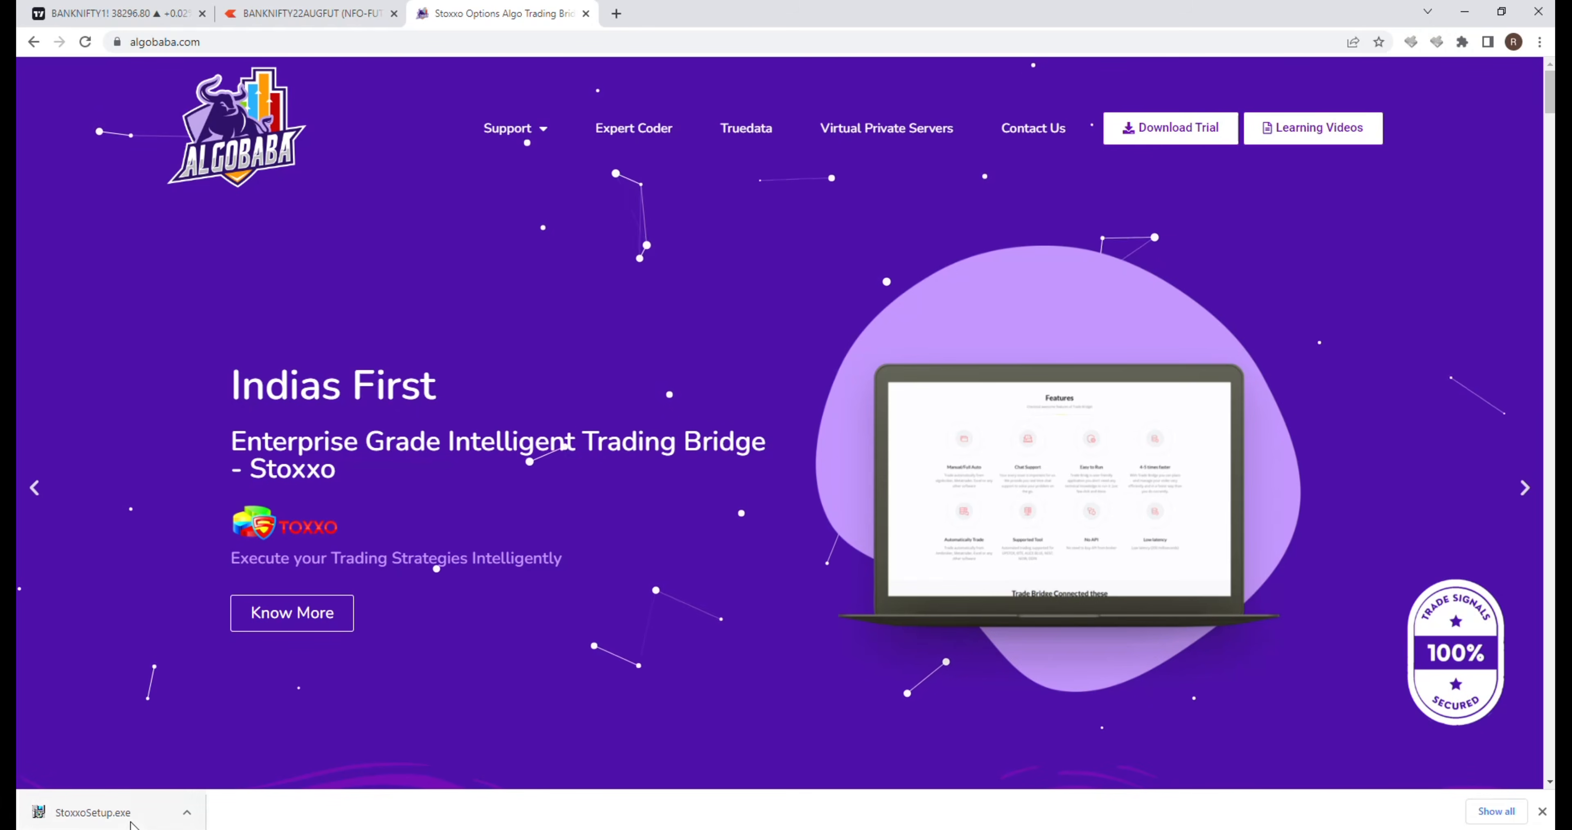
{"action": "left_click", "coordinate": [109, 818]}
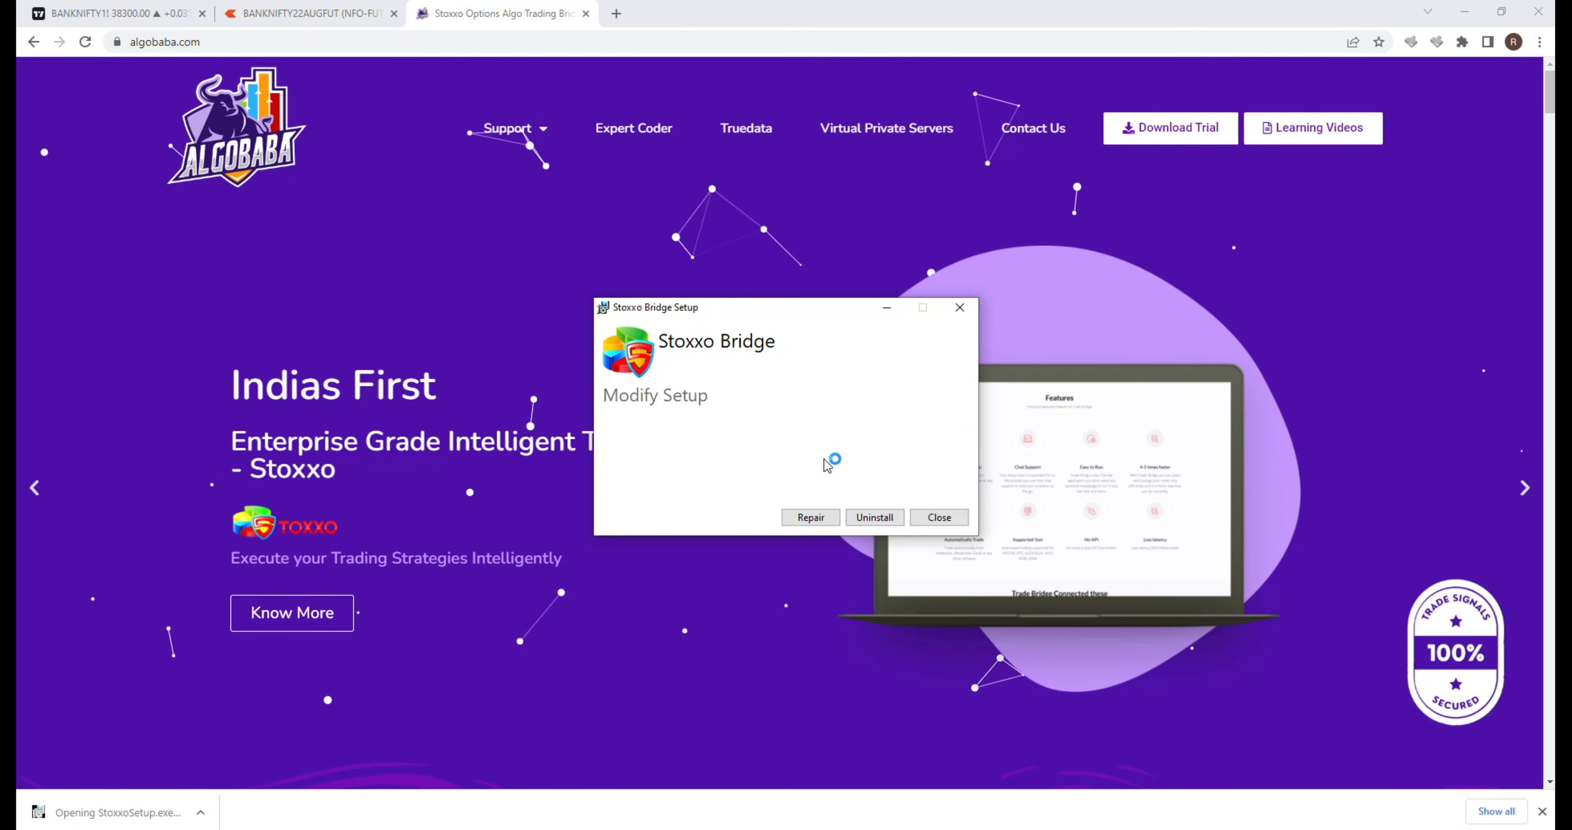
{"action": "left_click", "coordinate": [960, 308]}
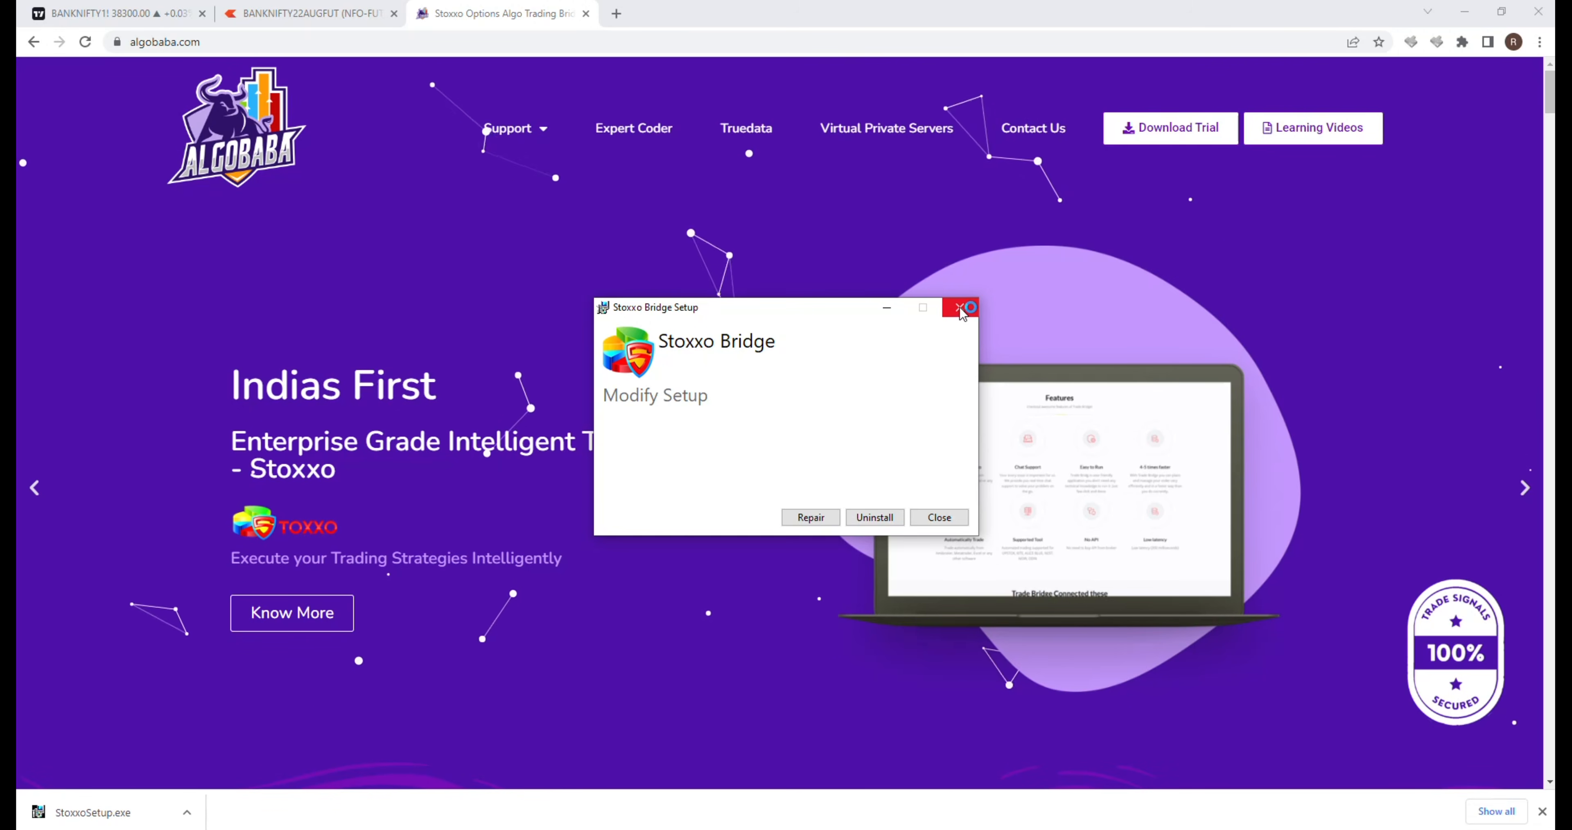
{"action": "left_click", "coordinate": [785, 480]}
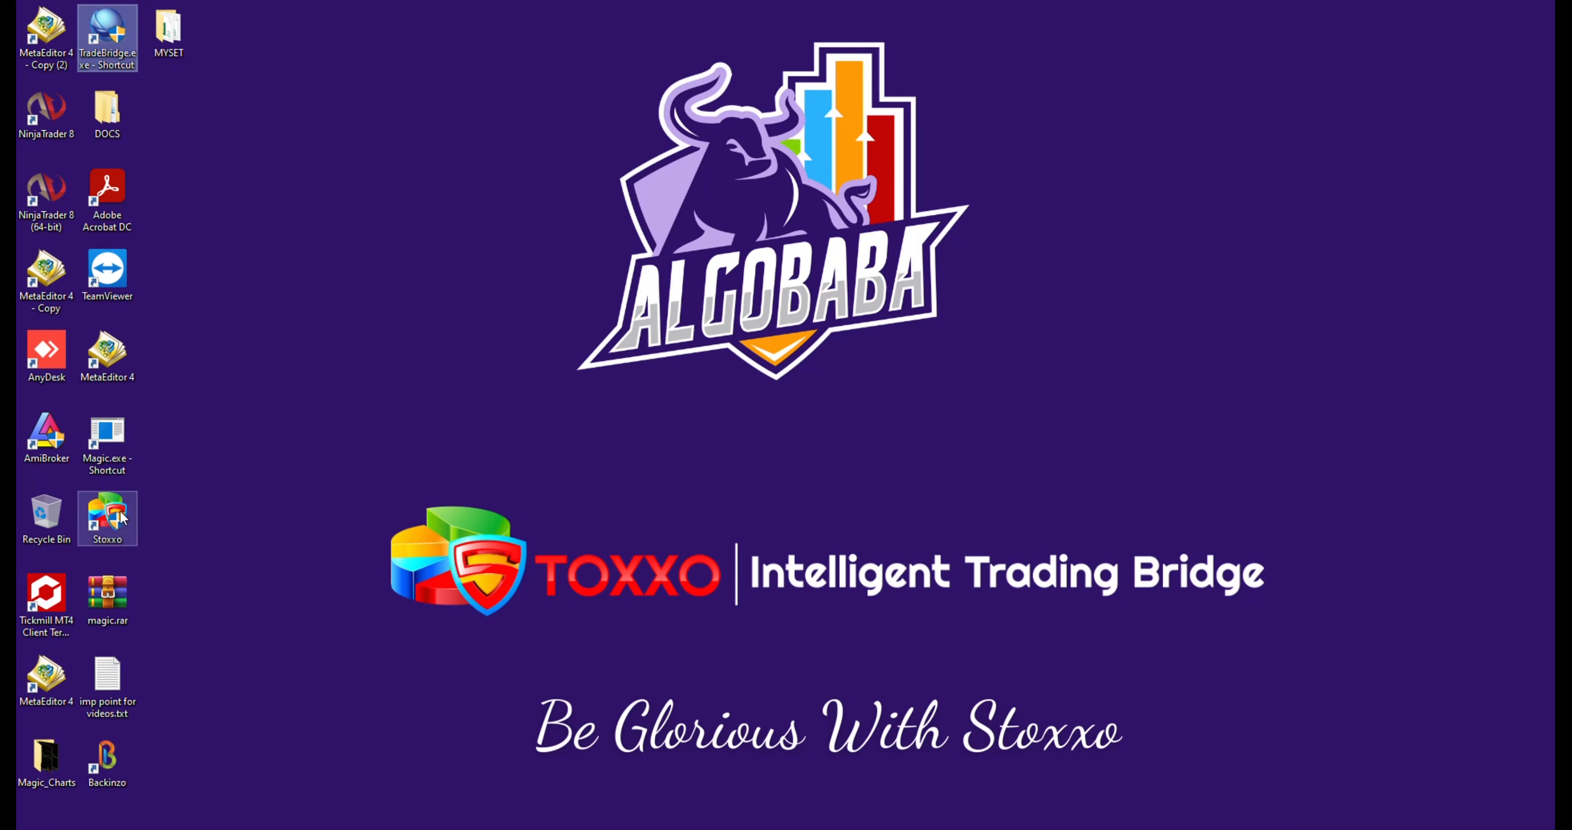
Step: Launch Stoxxo from the desktop, look over the fields of the account registration form, and return to the login form
{"action": "left_click", "coordinate": [120, 516]}
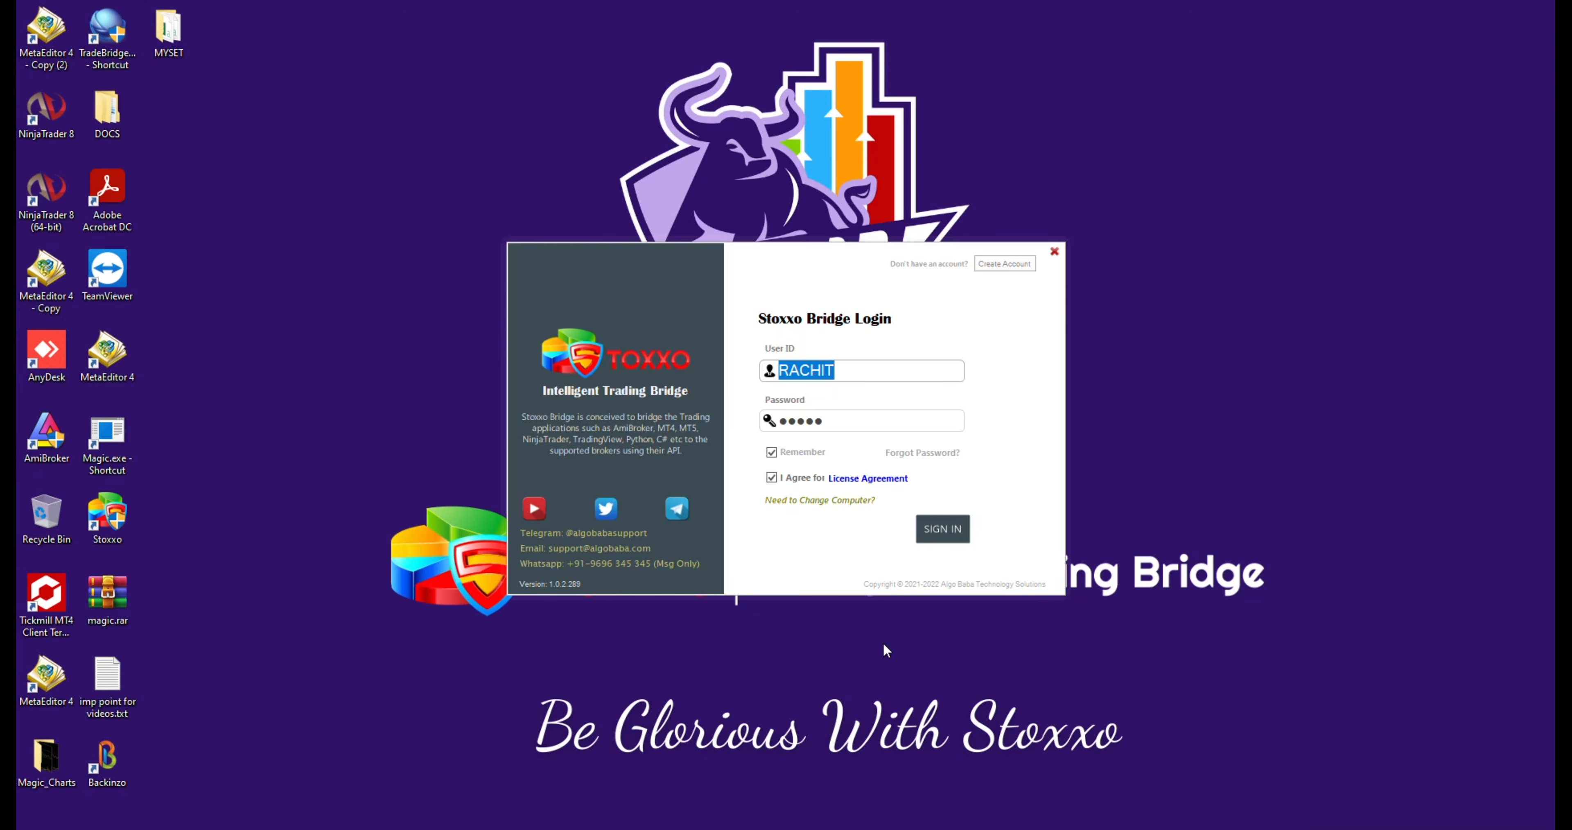
{"action": "left_click", "coordinate": [1021, 266]}
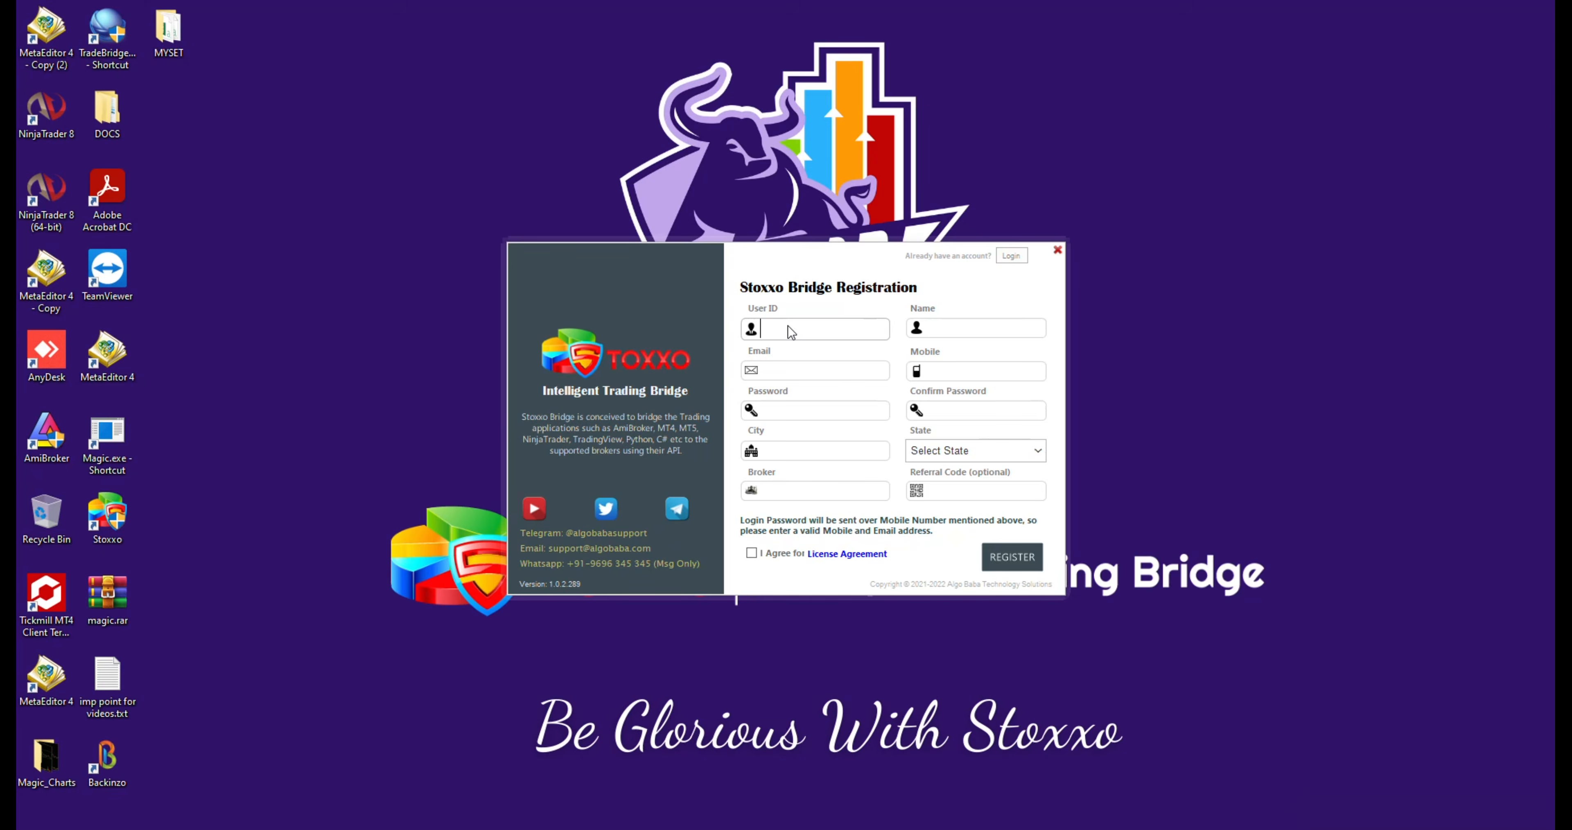
{"action": "left_click", "coordinate": [938, 327]}
{"action": "left_click", "coordinate": [943, 493]}
{"action": "left_click", "coordinate": [839, 337]}
{"action": "left_click", "coordinate": [1020, 321]}
{"action": "left_click", "coordinate": [959, 368]}
{"action": "left_click", "coordinate": [1011, 255]}
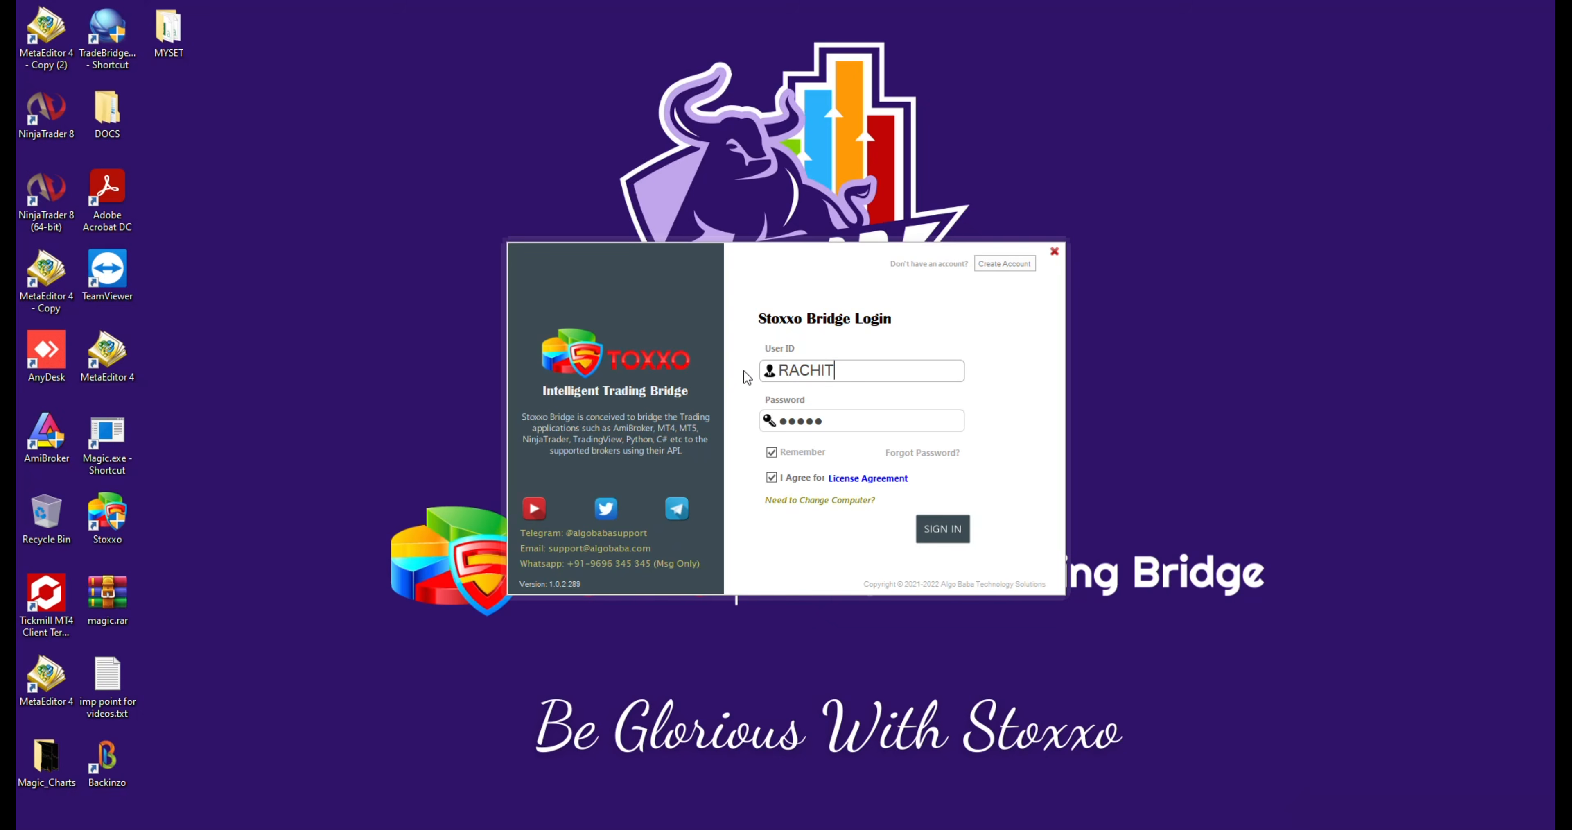
Step: Sign in to Stoxxo Bridge with the remembered credentials
{"action": "left_click", "coordinate": [947, 531]}
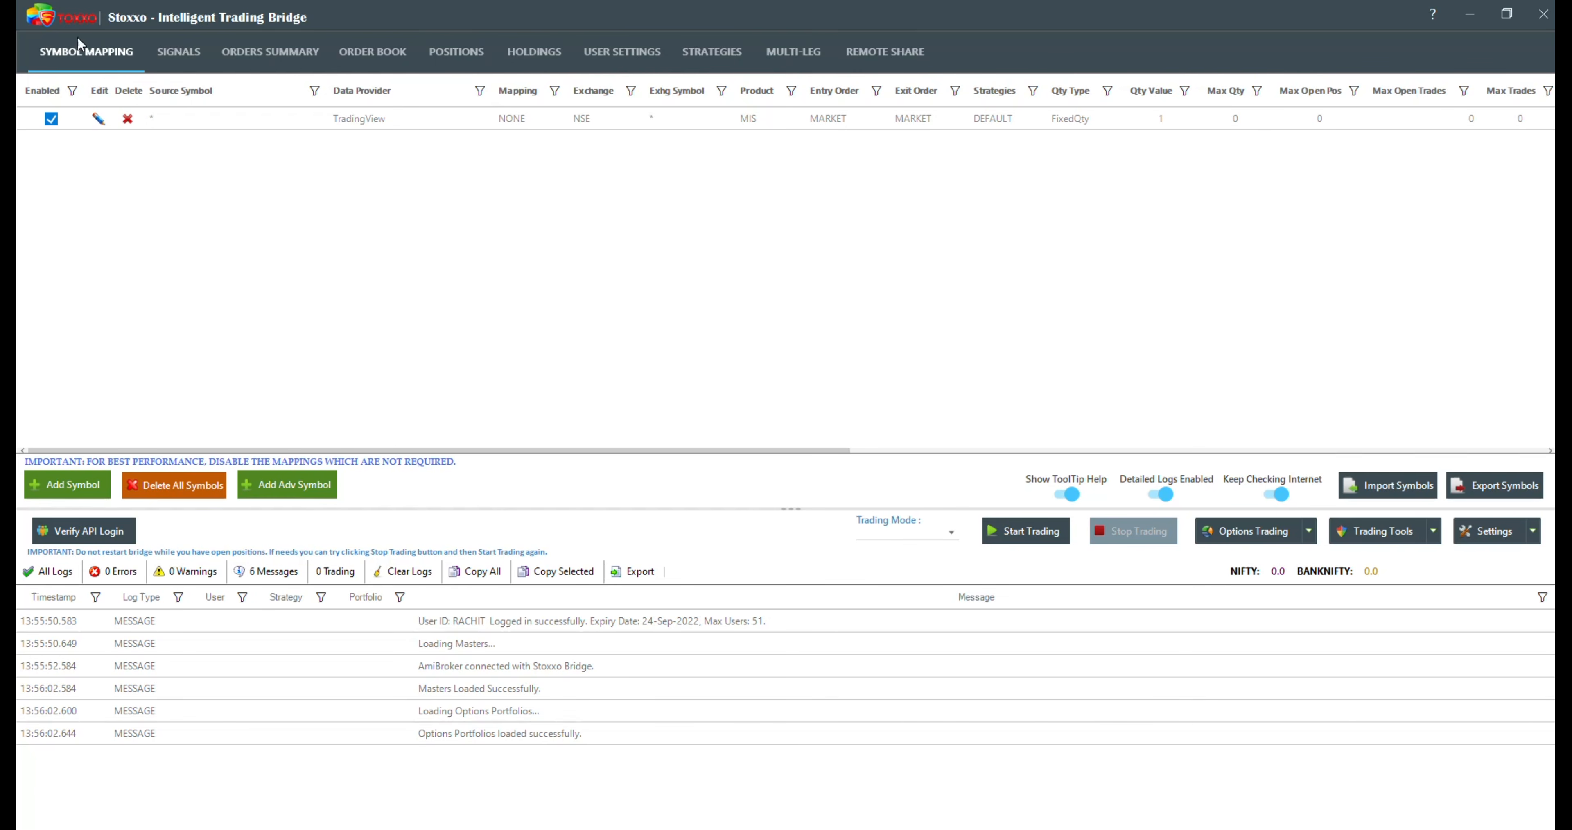
Step: Change the data provider of the existing wildcard symbol mapping to TrueData and save the symbol
{"action": "left_click", "coordinate": [392, 119]}
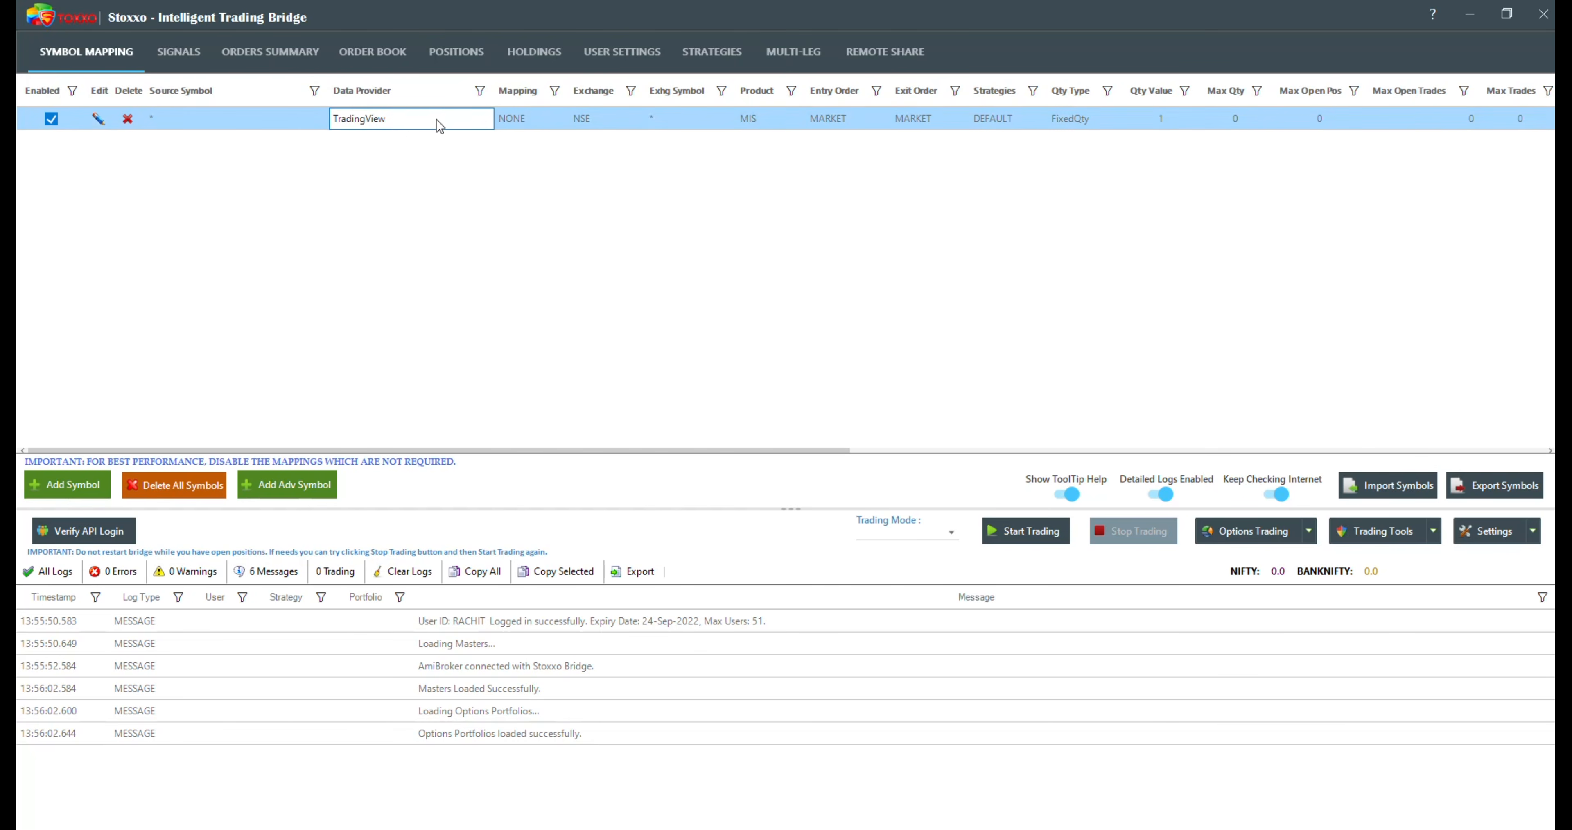
{"action": "left_click", "coordinate": [98, 119]}
{"action": "left_click", "coordinate": [667, 312]}
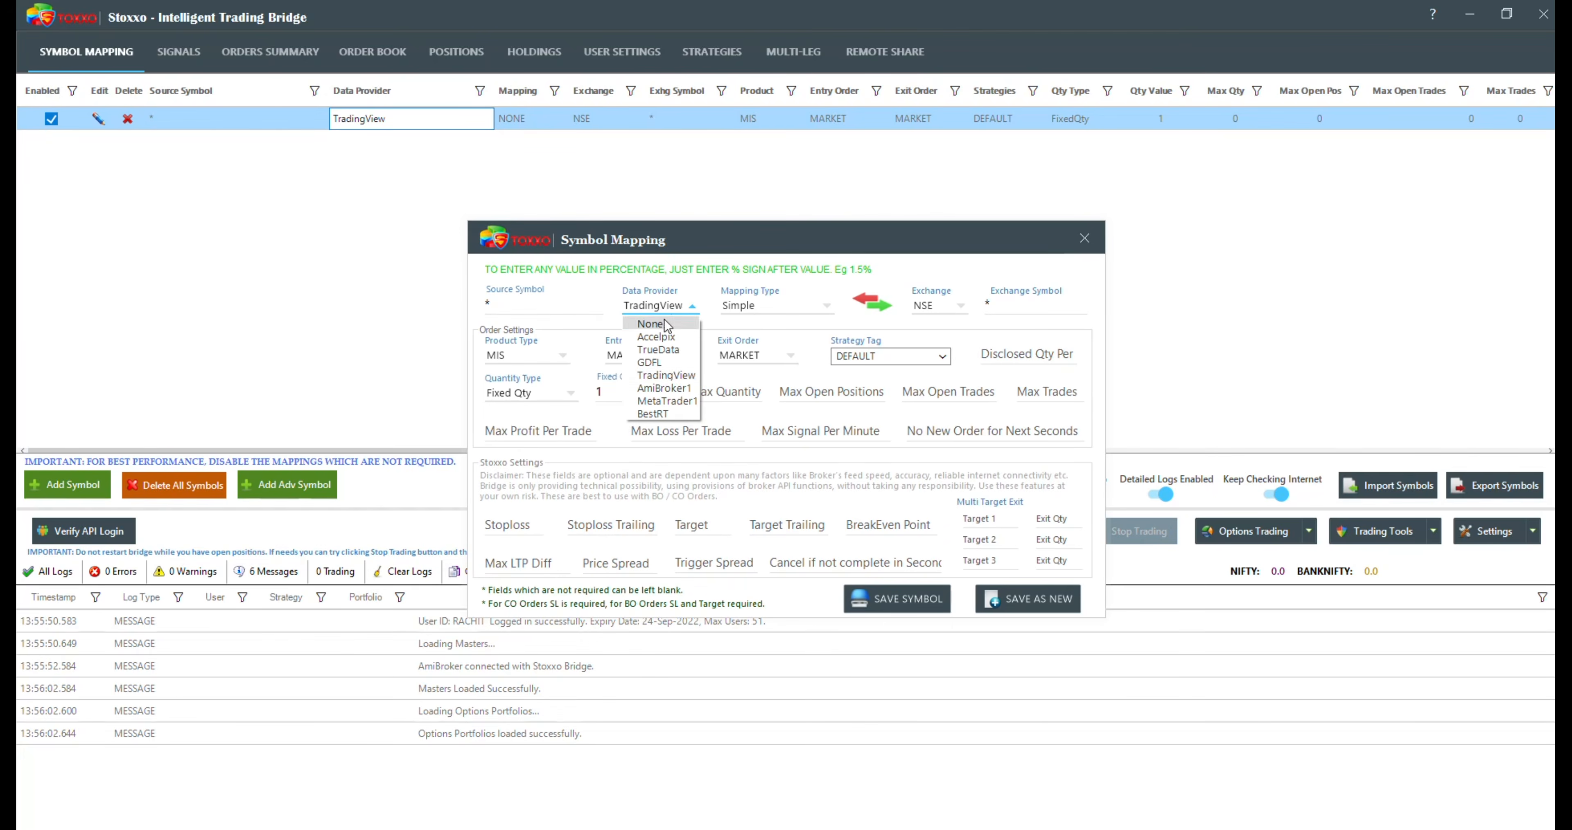
{"action": "left_click", "coordinate": [659, 349]}
{"action": "left_click", "coordinate": [883, 600]}
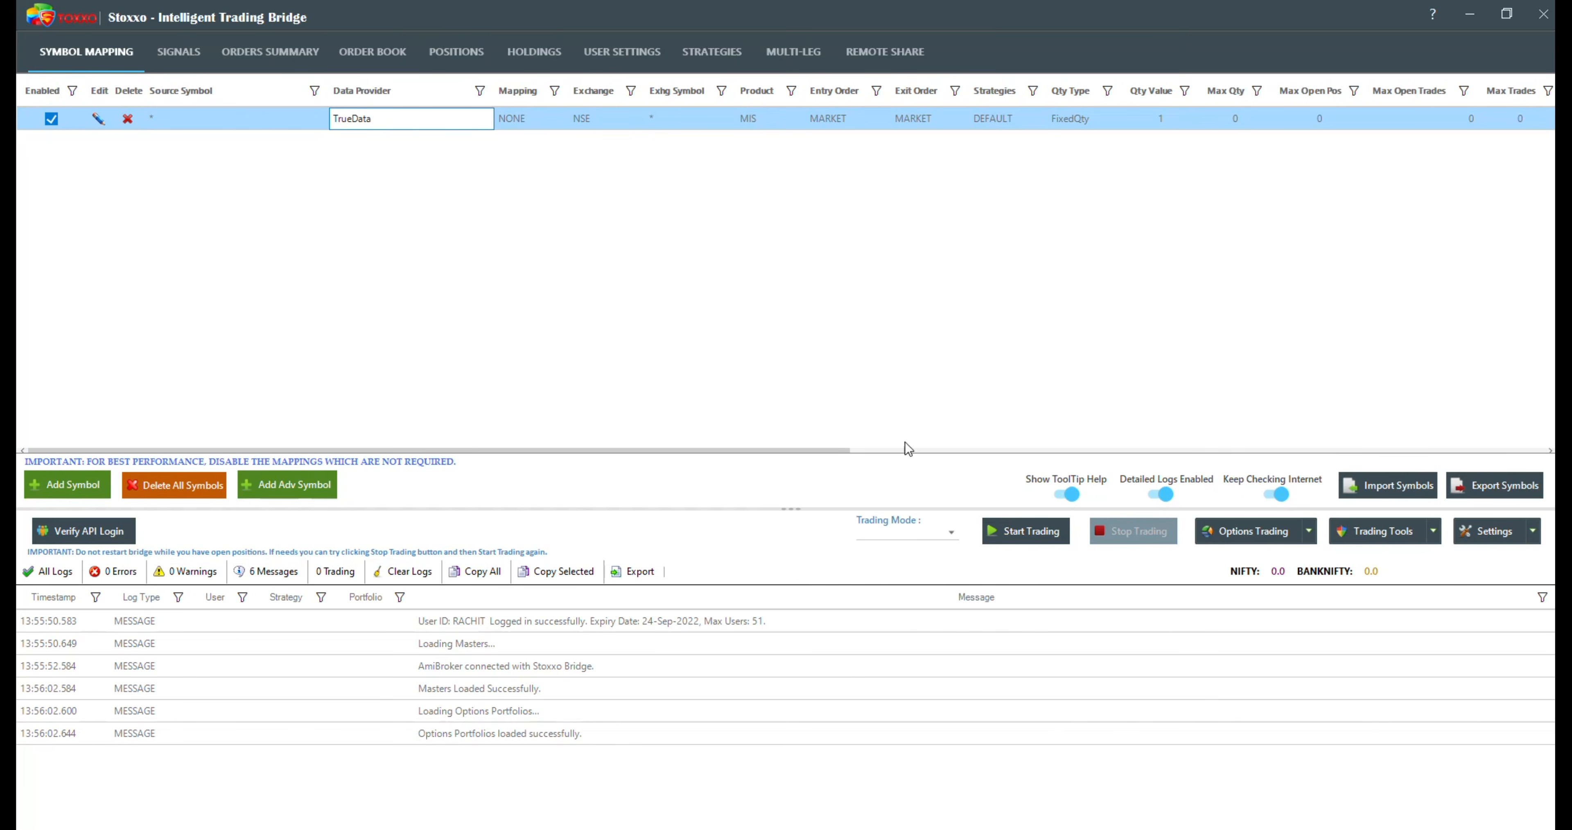
Step: Open the broker help document from the user settings and close the TradingView chart in the browser
{"action": "left_click", "coordinate": [632, 57]}
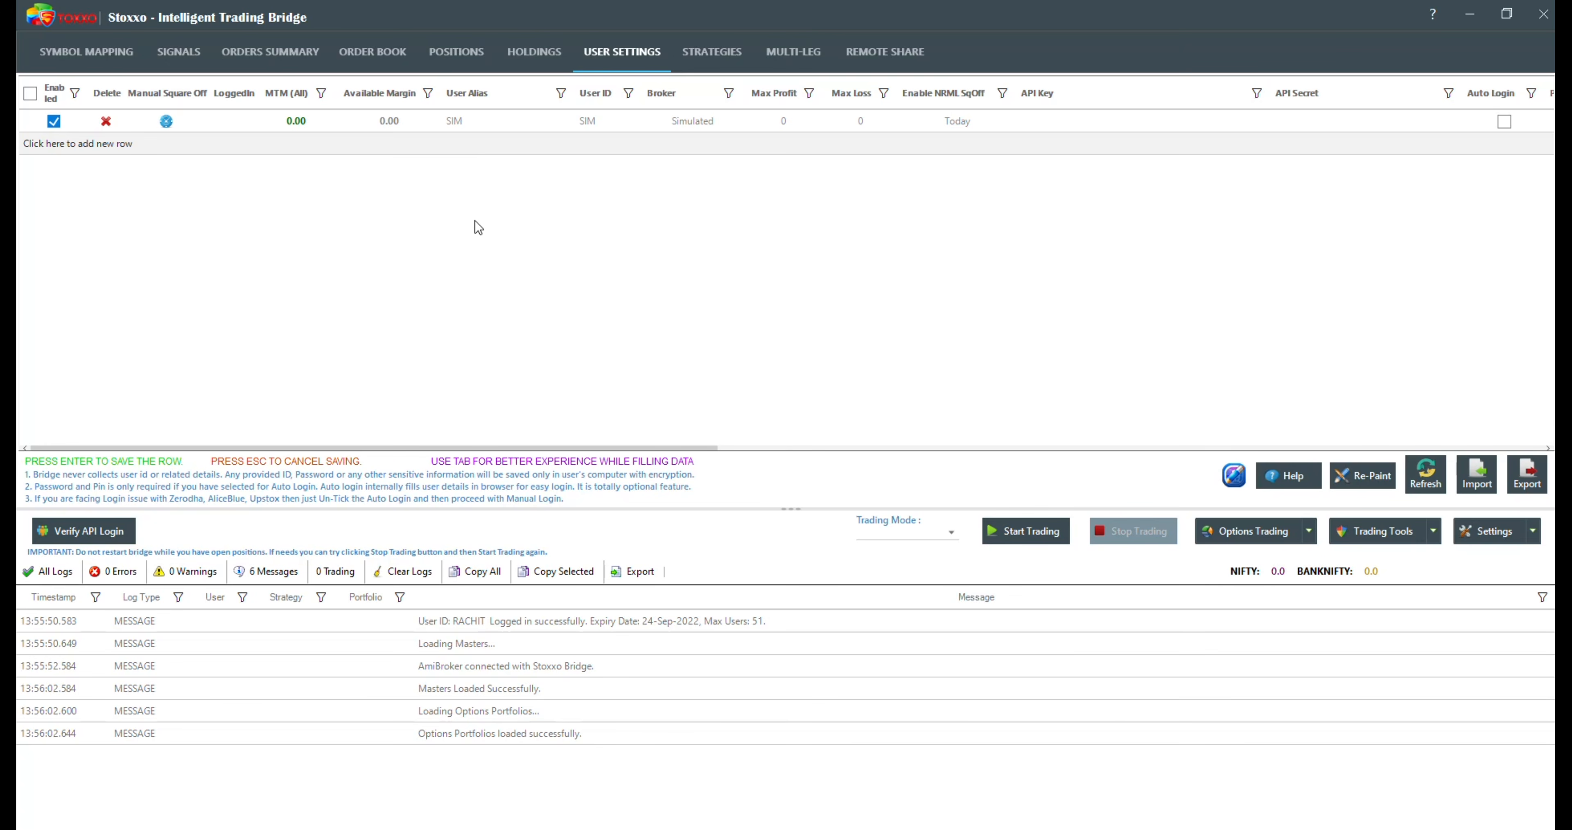
{"action": "left_click", "coordinate": [1284, 480]}
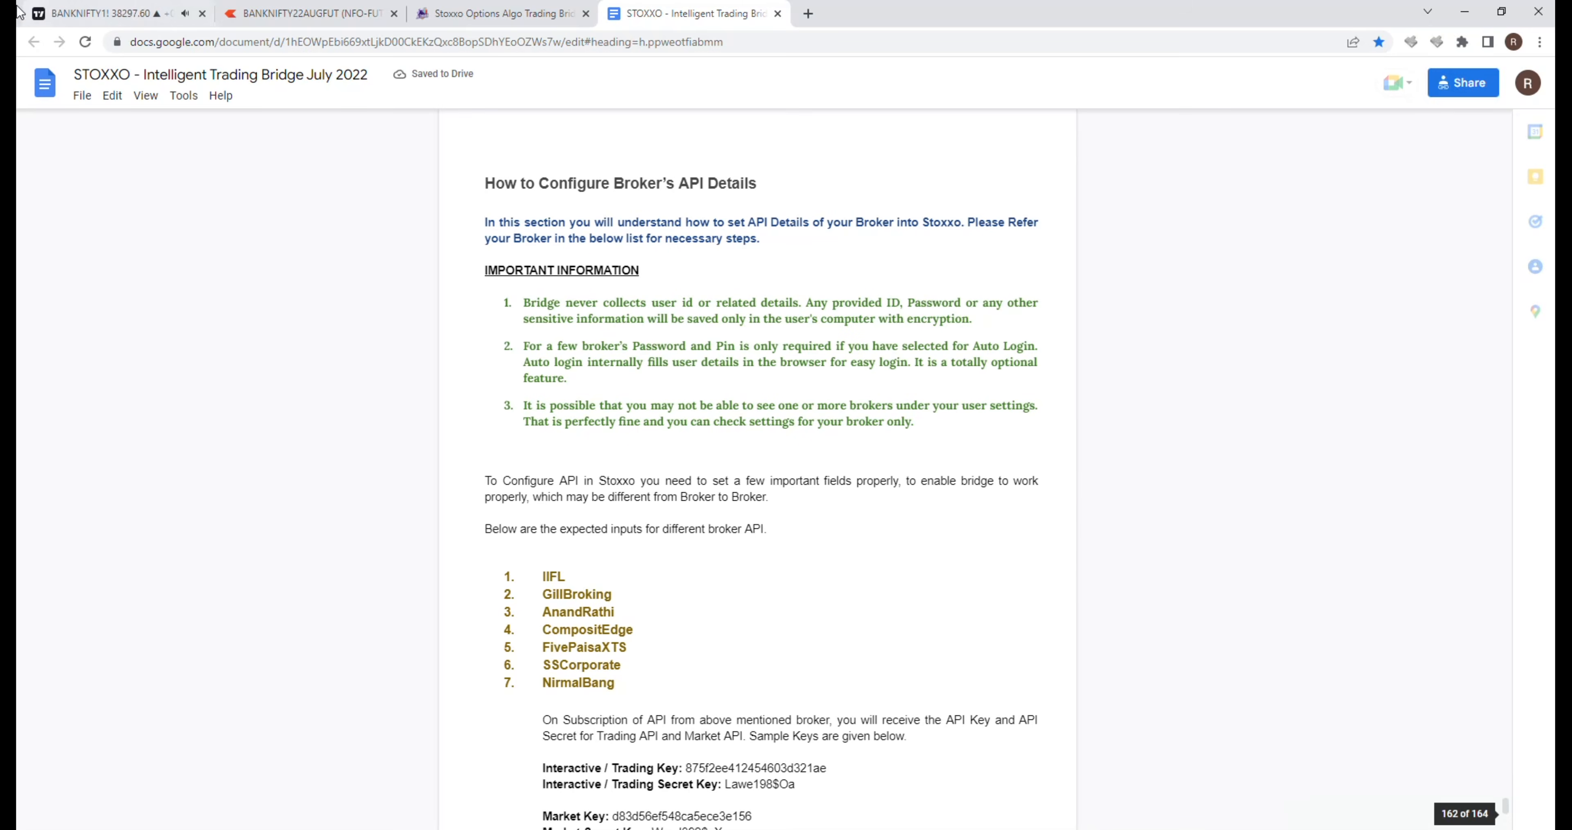
{"action": "left_click", "coordinate": [175, 21]}
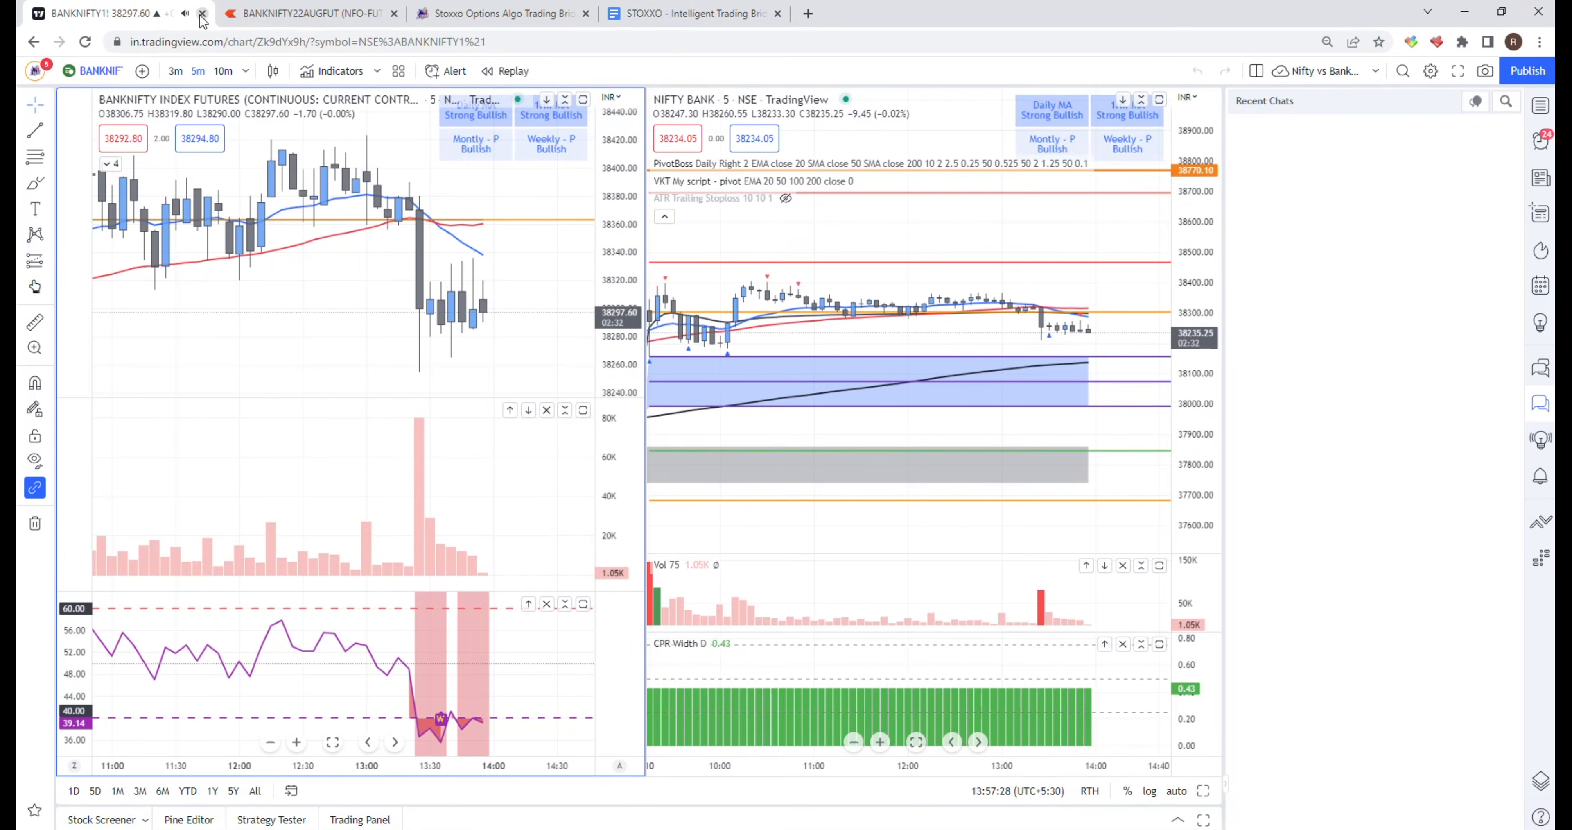
{"action": "left_click", "coordinate": [201, 15]}
{"action": "left_click", "coordinate": [360, 14]}
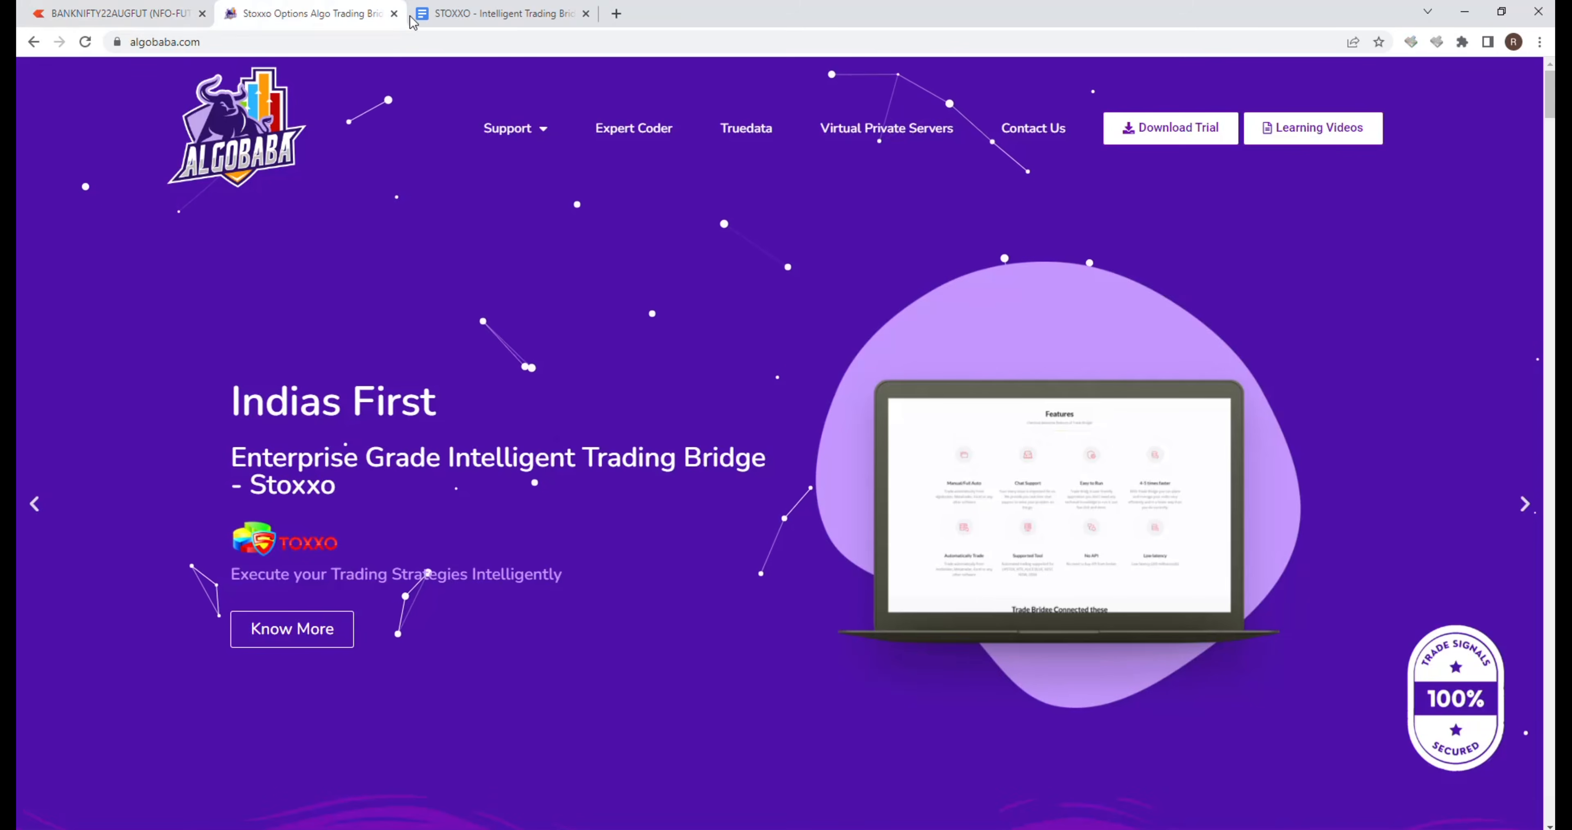
{"action": "left_click", "coordinate": [440, 12]}
Step: Review the guide's broker API configuration instructions, from IIFL through Upstox, Fyers and 5Paisa to FlatTrade
{"action": "scroll", "coordinate": [617, 406], "scroll_direction": "down", "scroll_amount": 2}
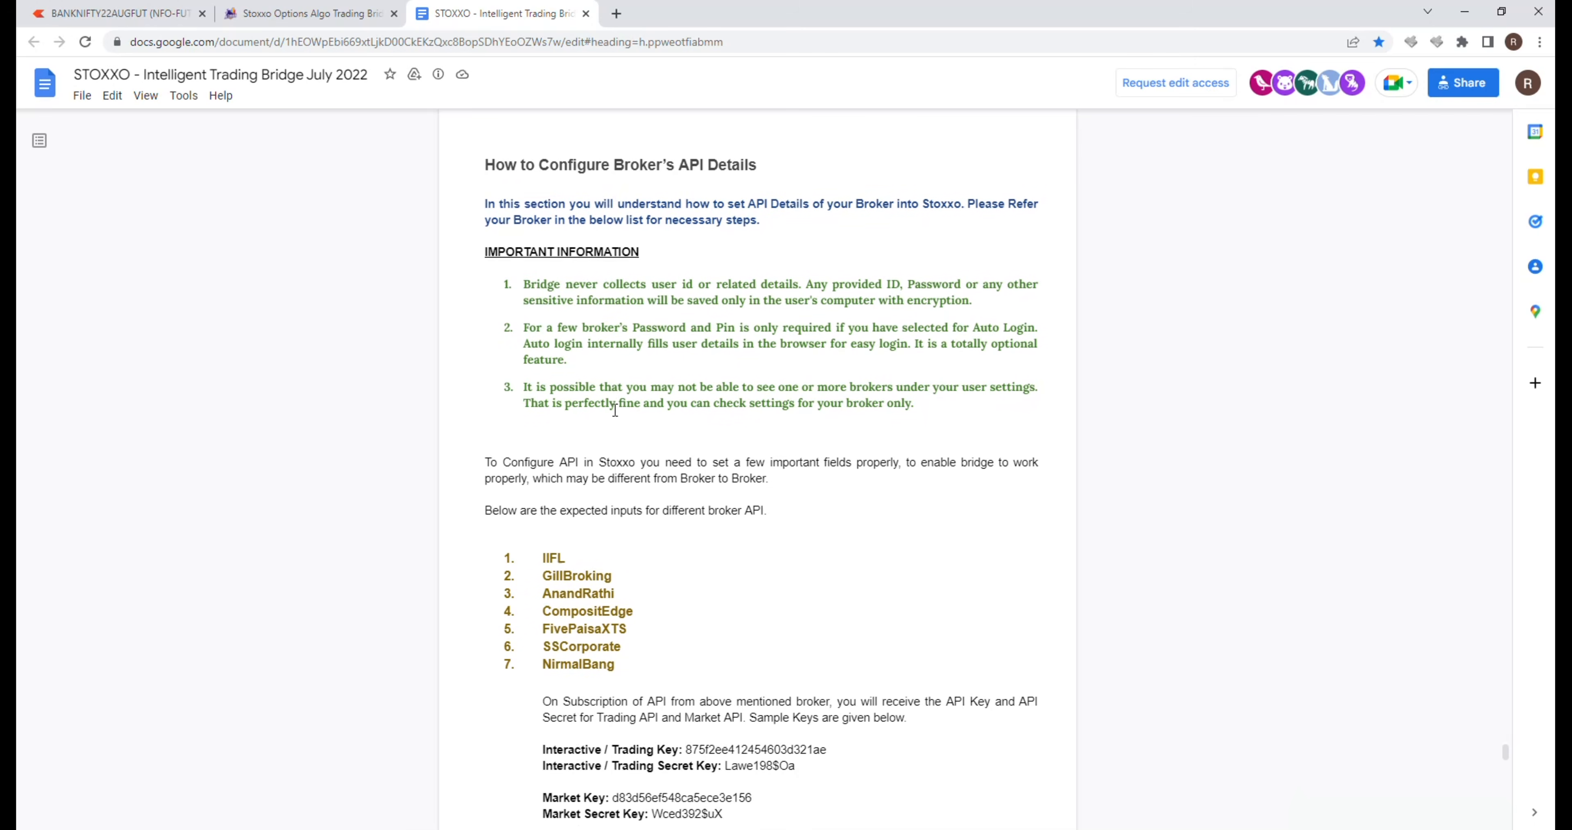
{"action": "scroll", "coordinate": [614, 408], "scroll_direction": "up", "scroll_amount": 2}
{"action": "scroll", "coordinate": [604, 391], "scroll_direction": "down", "scroll_amount": 2}
{"action": "scroll", "coordinate": [595, 373], "scroll_direction": "down", "scroll_amount": 3}
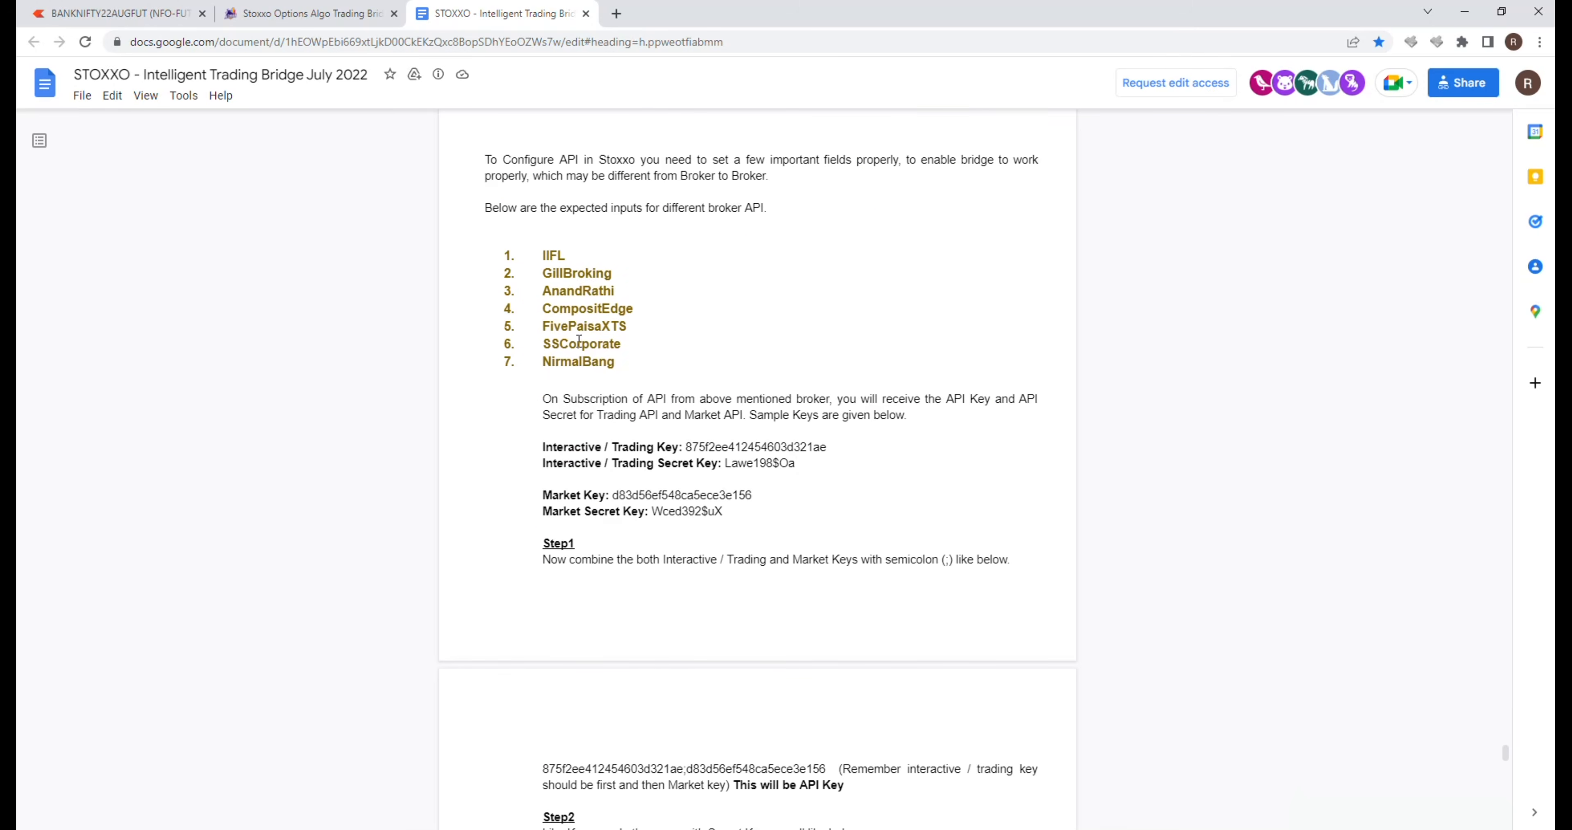
{"action": "scroll", "coordinate": [700, 427], "scroll_direction": "down", "scroll_amount": 4}
{"action": "scroll", "coordinate": [699, 482], "scroll_direction": "down", "scroll_amount": 20}
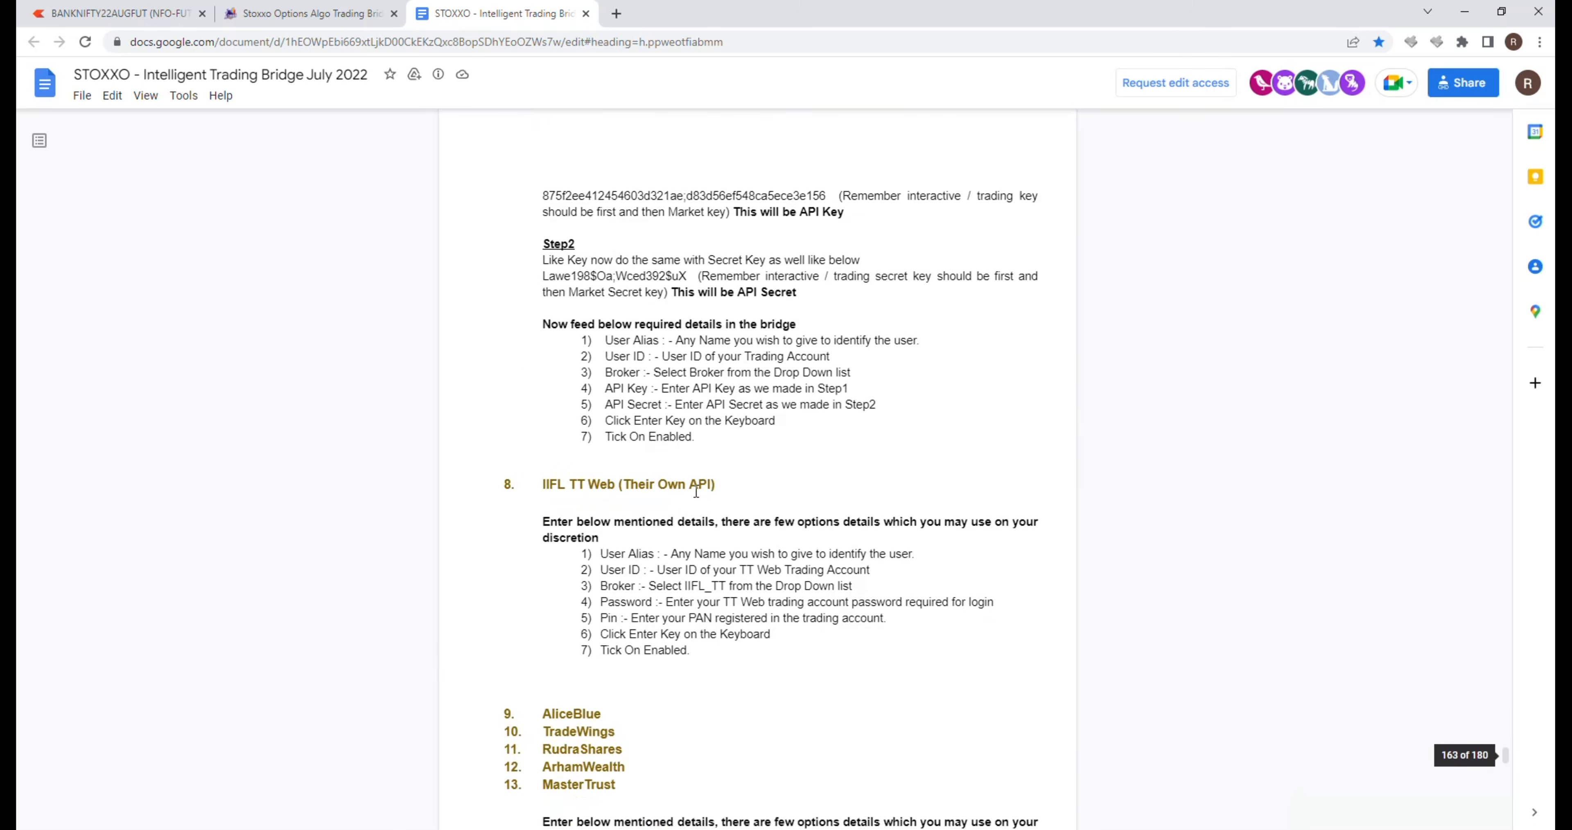
{"action": "scroll", "coordinate": [695, 493], "scroll_direction": "down", "scroll_amount": 8}
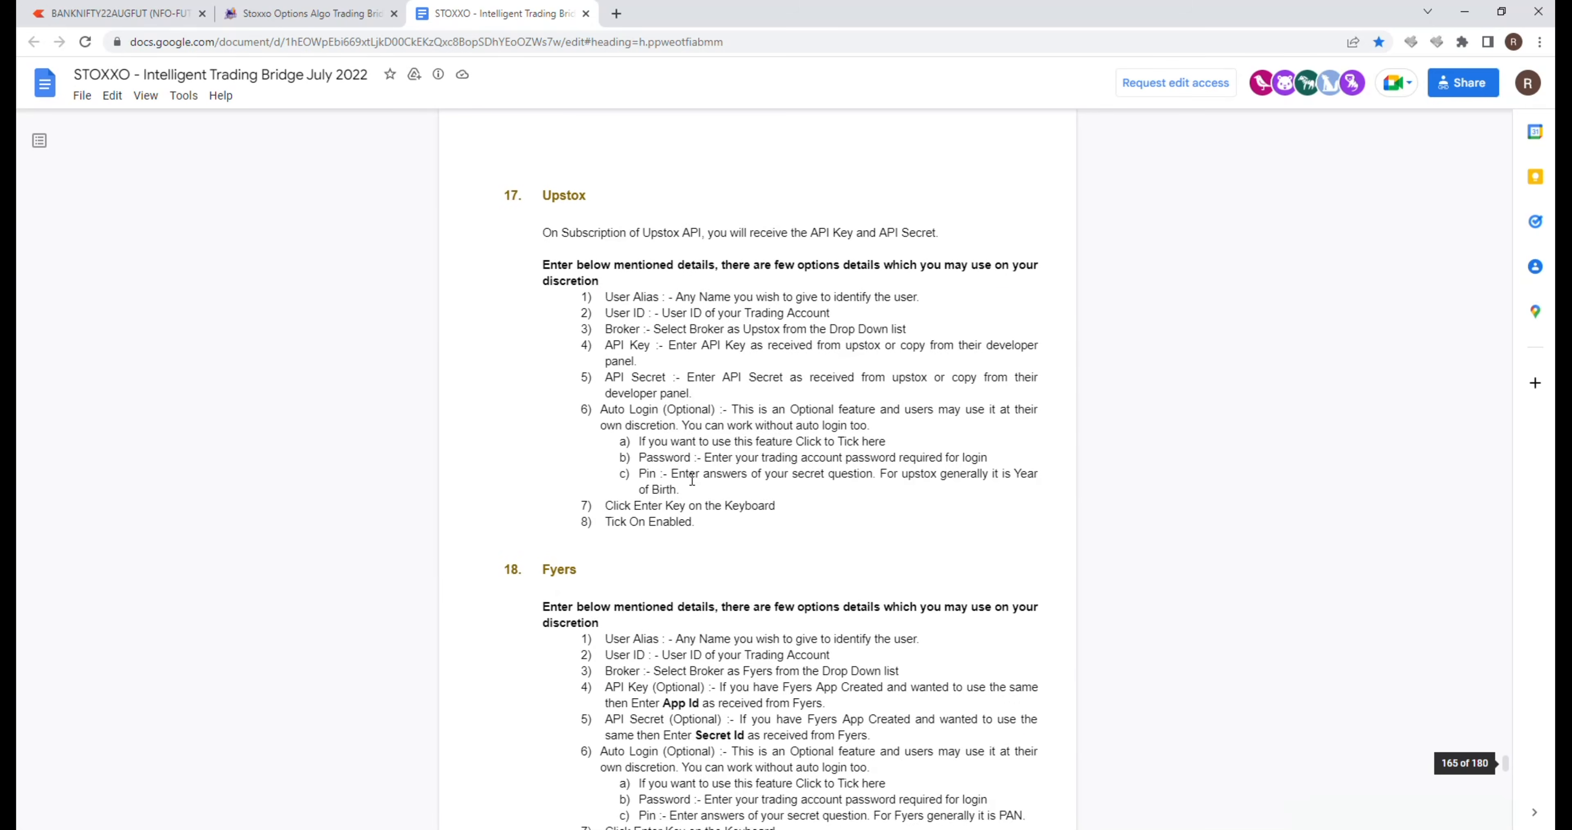
{"action": "scroll", "coordinate": [692, 480], "scroll_direction": "down", "scroll_amount": 20}
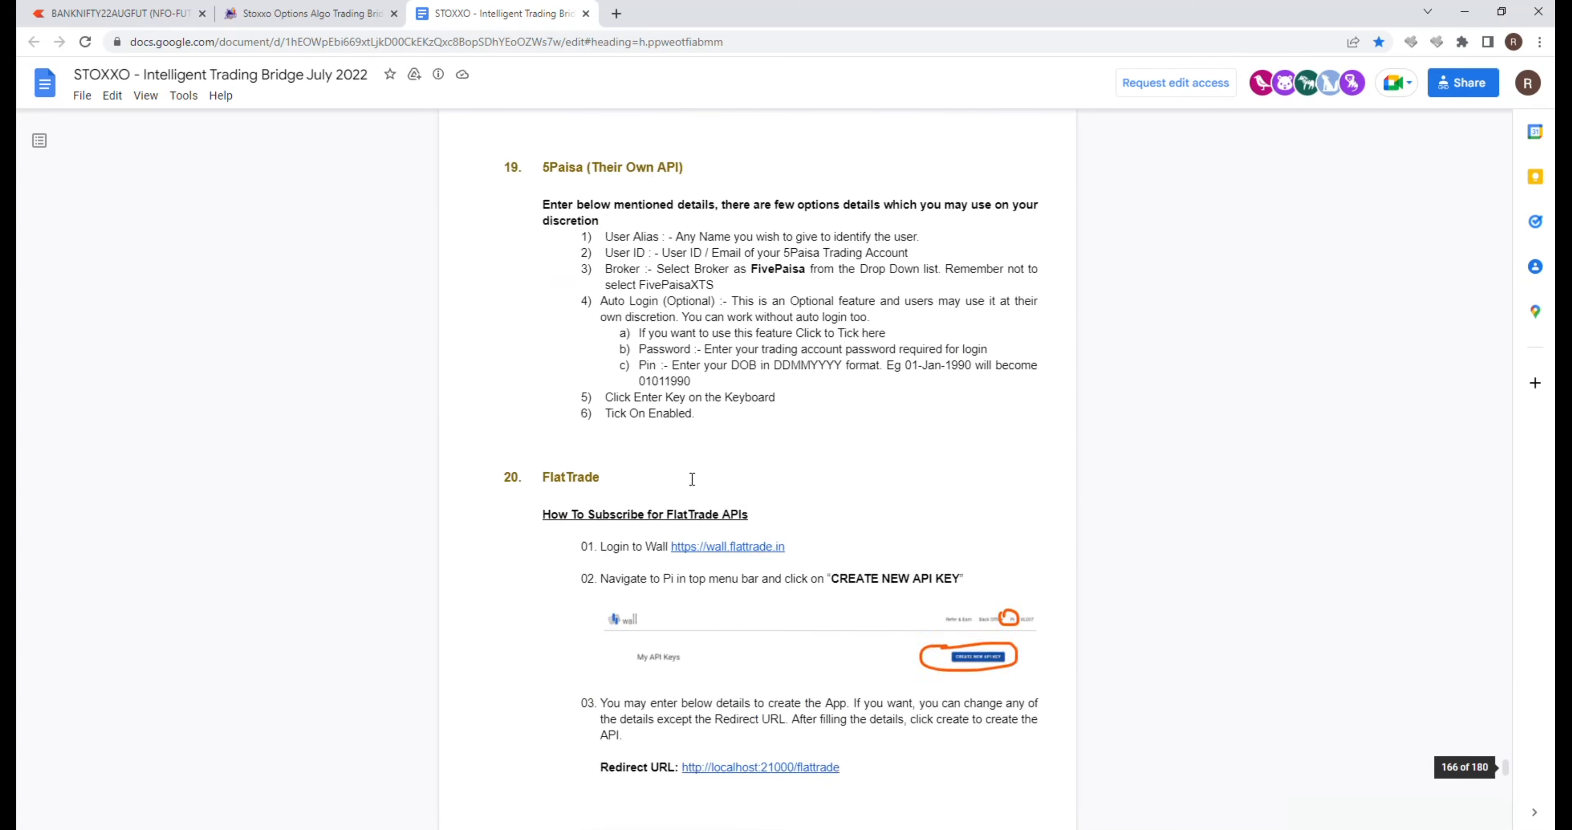
{"action": "scroll", "coordinate": [692, 480], "scroll_direction": "down", "scroll_amount": 4}
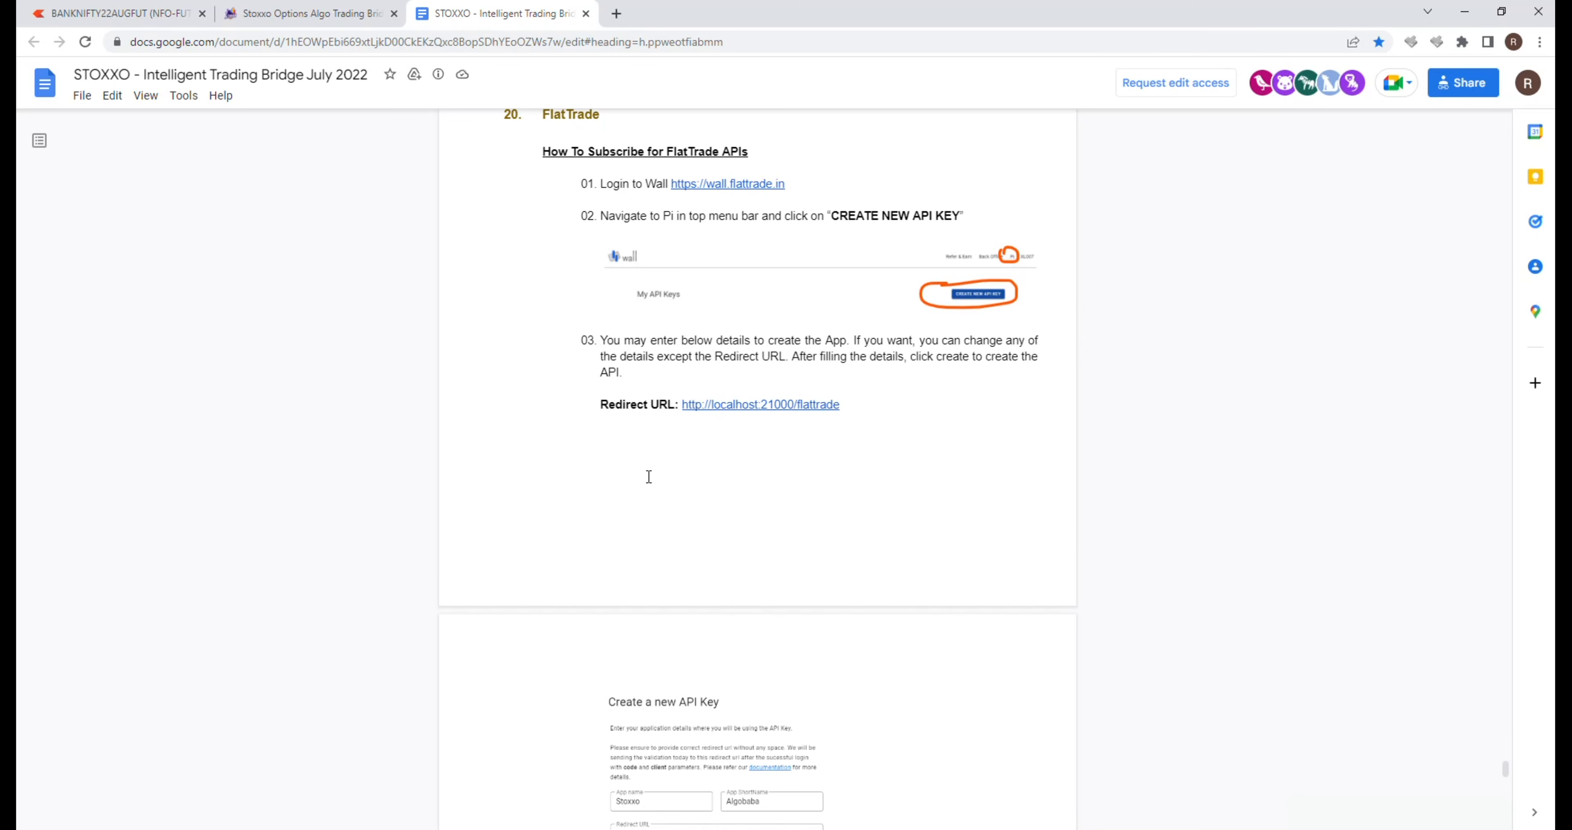
{"action": "scroll", "coordinate": [649, 477], "scroll_direction": "down", "scroll_amount": 3}
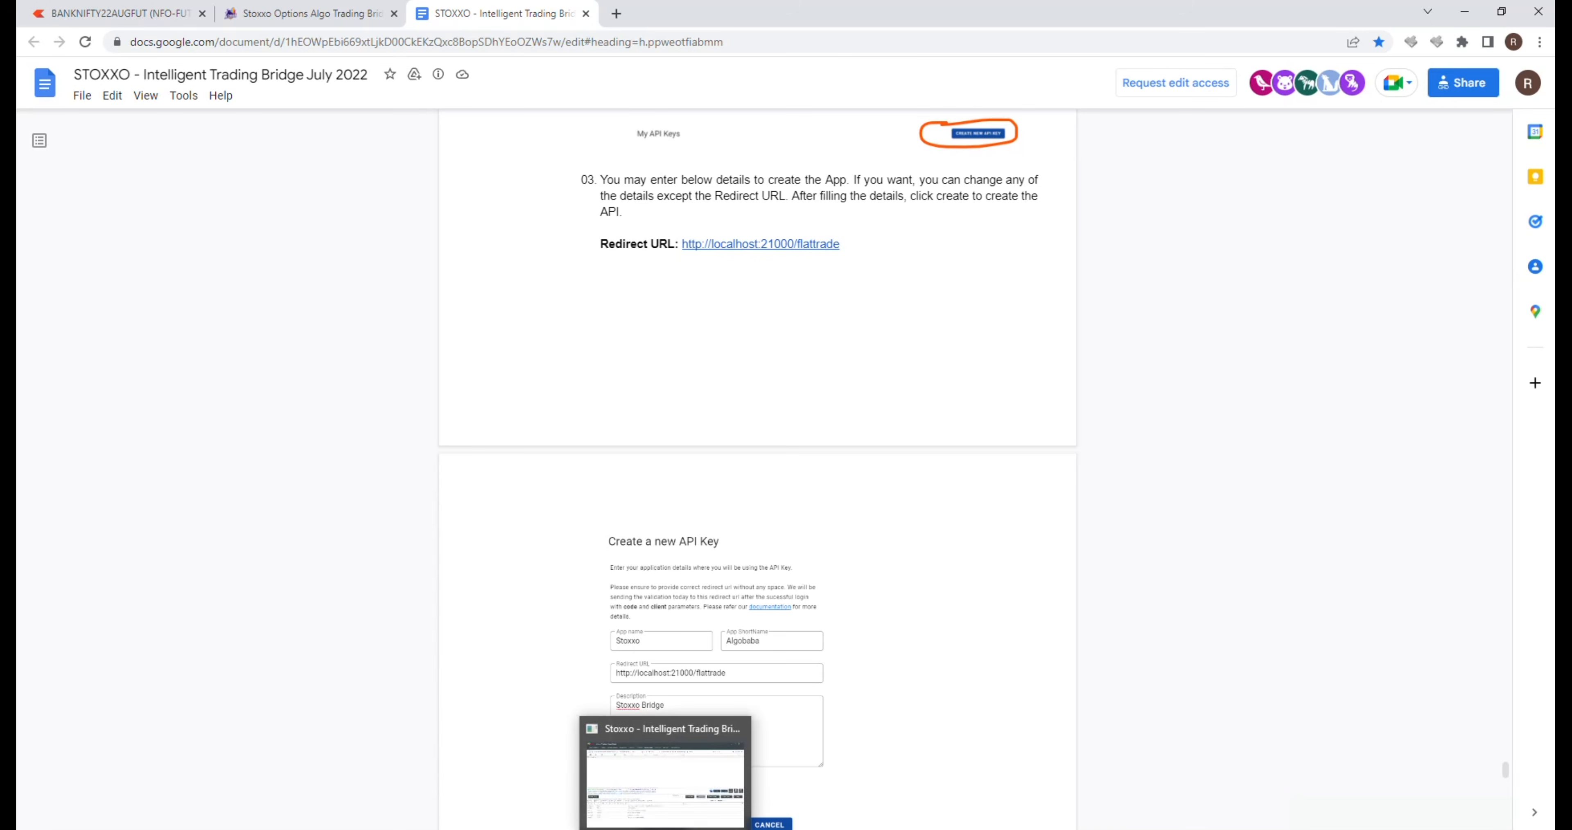
Step: Switch back to Stoxxo and add a user row with the trading account's user ID and the holder's name as alias
{"action": "left_click", "coordinate": [667, 787]}
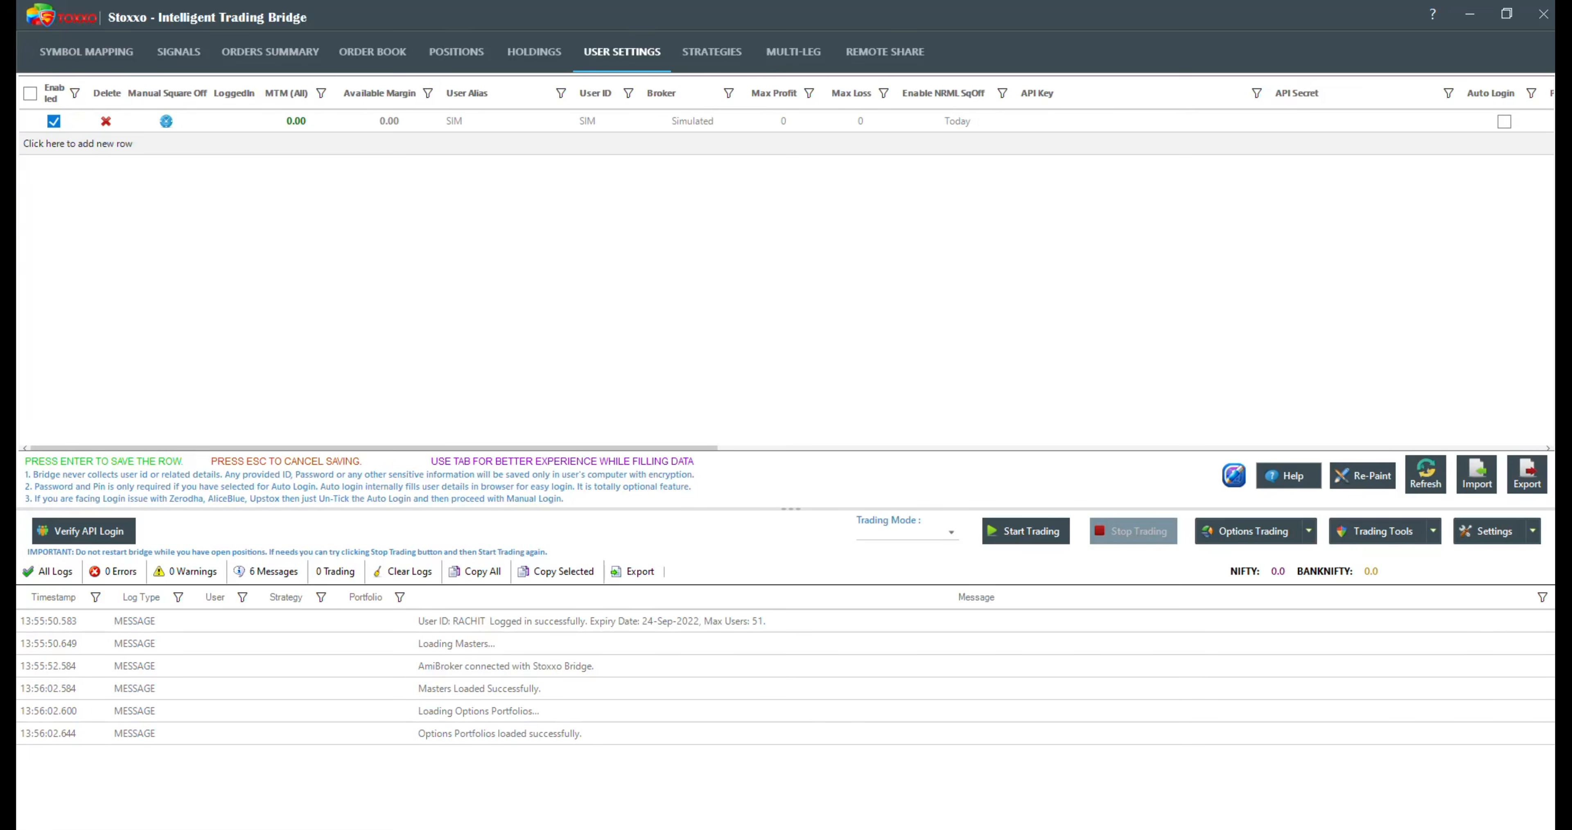
{"action": "left_click", "coordinate": [476, 146]}
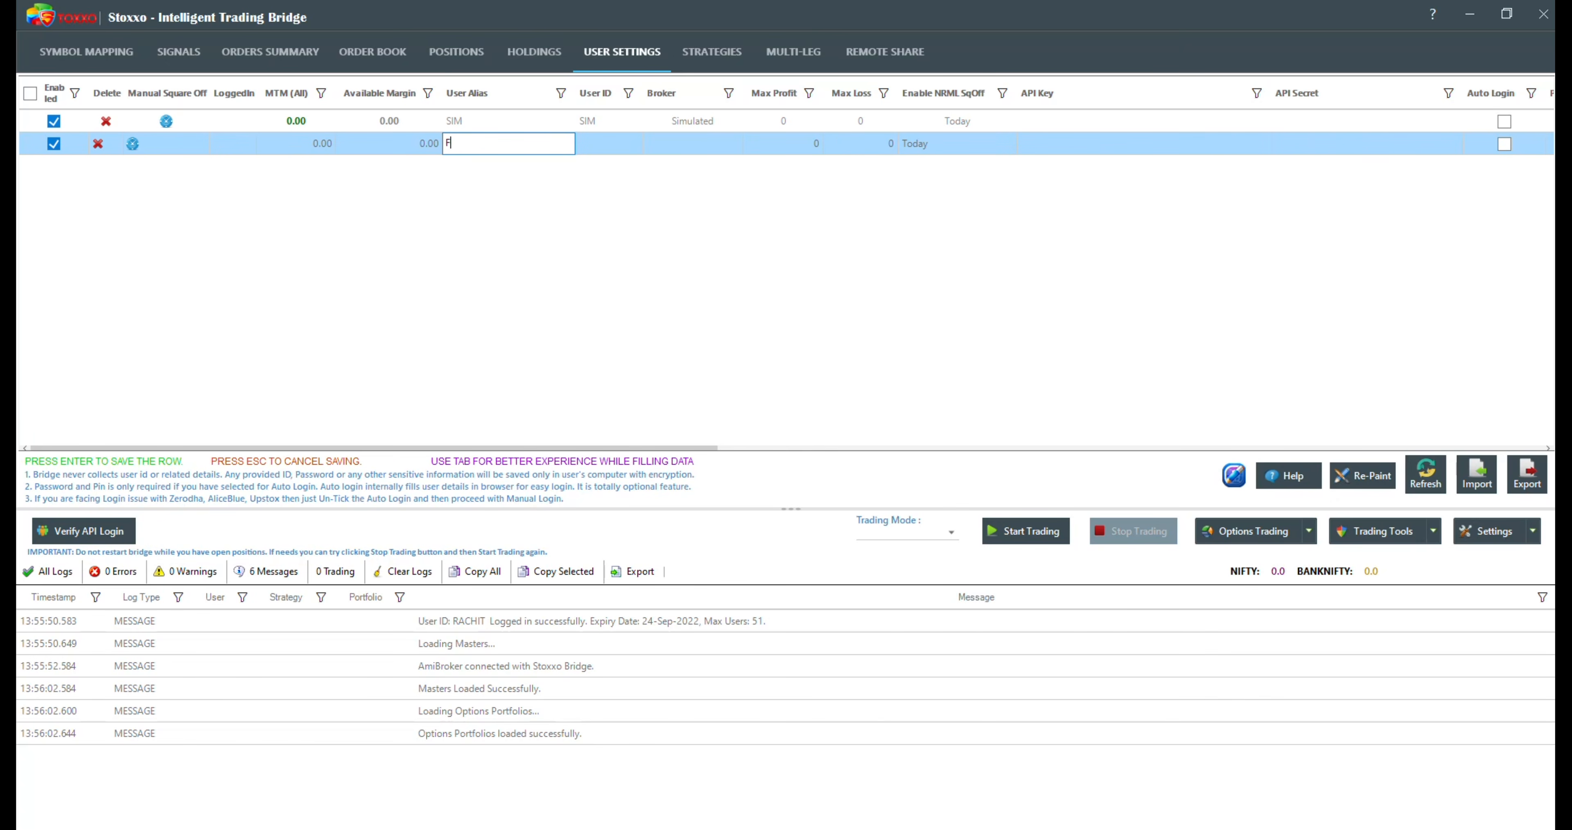
{"action": "left_click", "coordinate": [613, 147]}
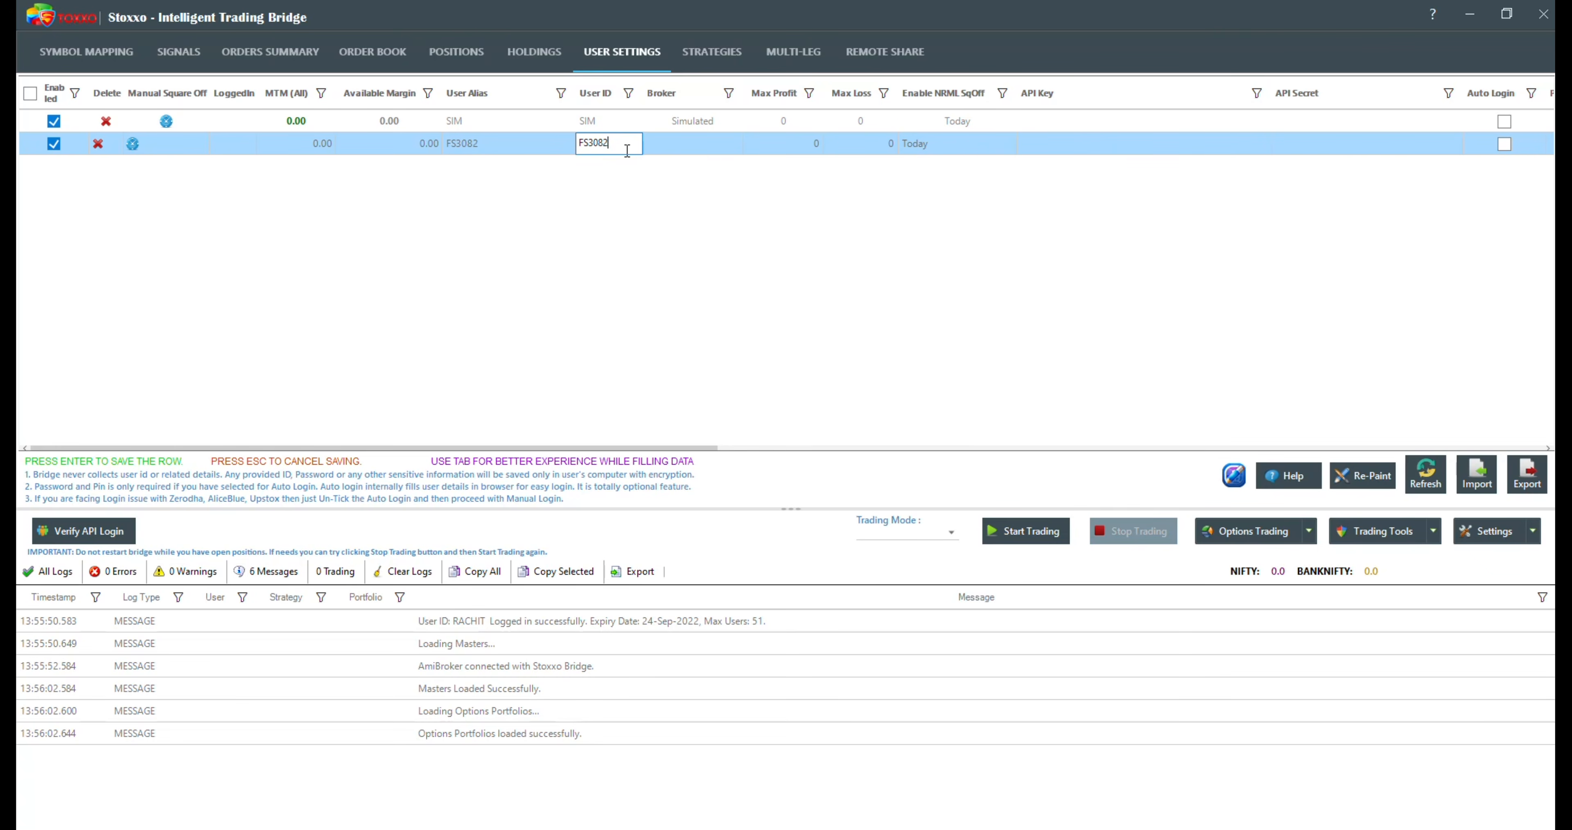
{"action": "left_click", "coordinate": [494, 140]}
{"action": "type", "text": "rachit"}
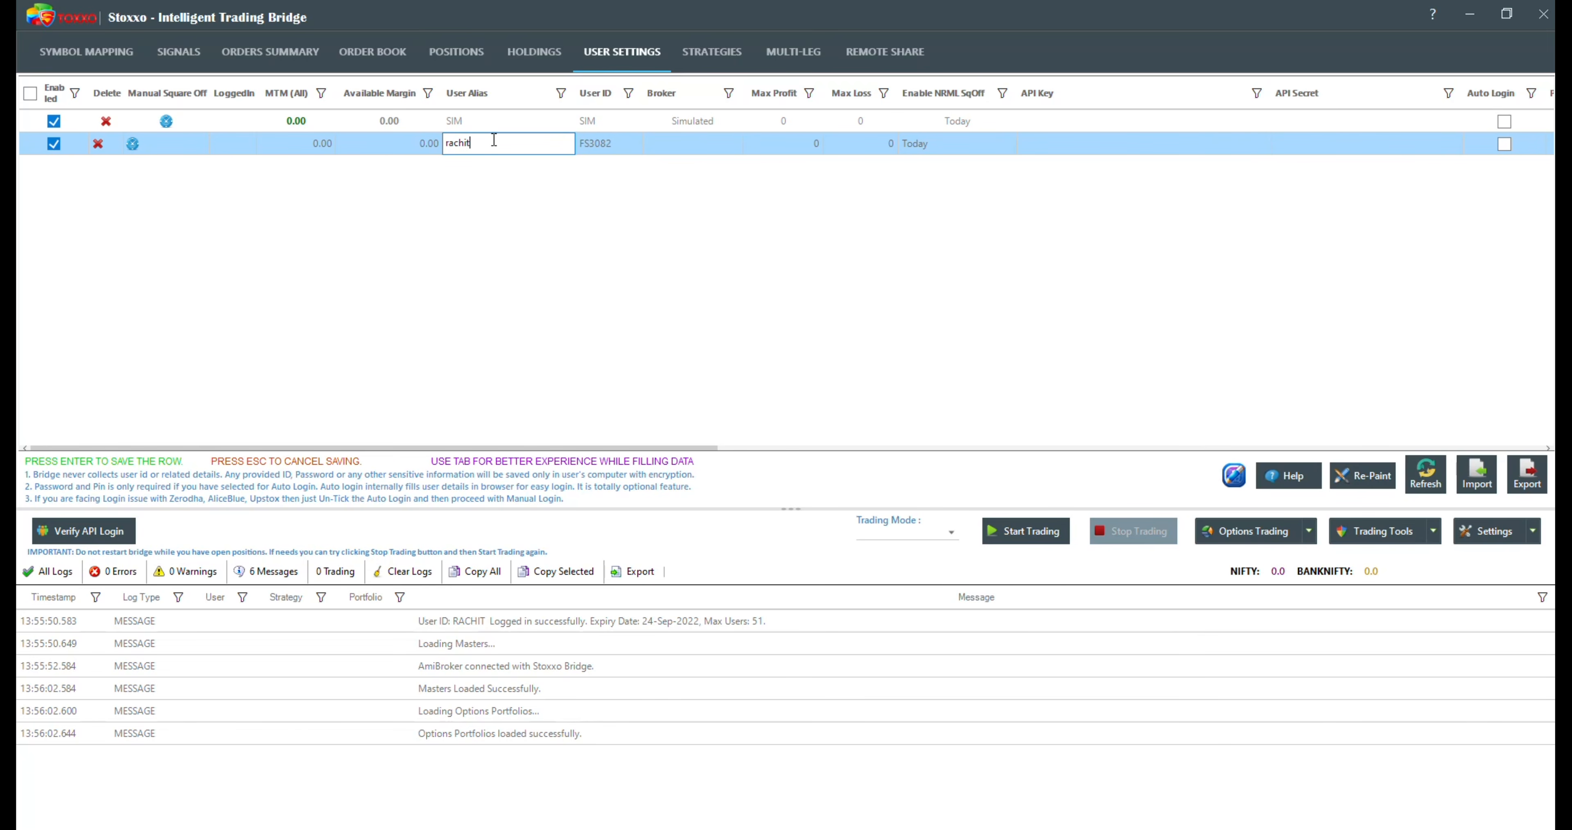
{"action": "left_click", "coordinate": [602, 145]}
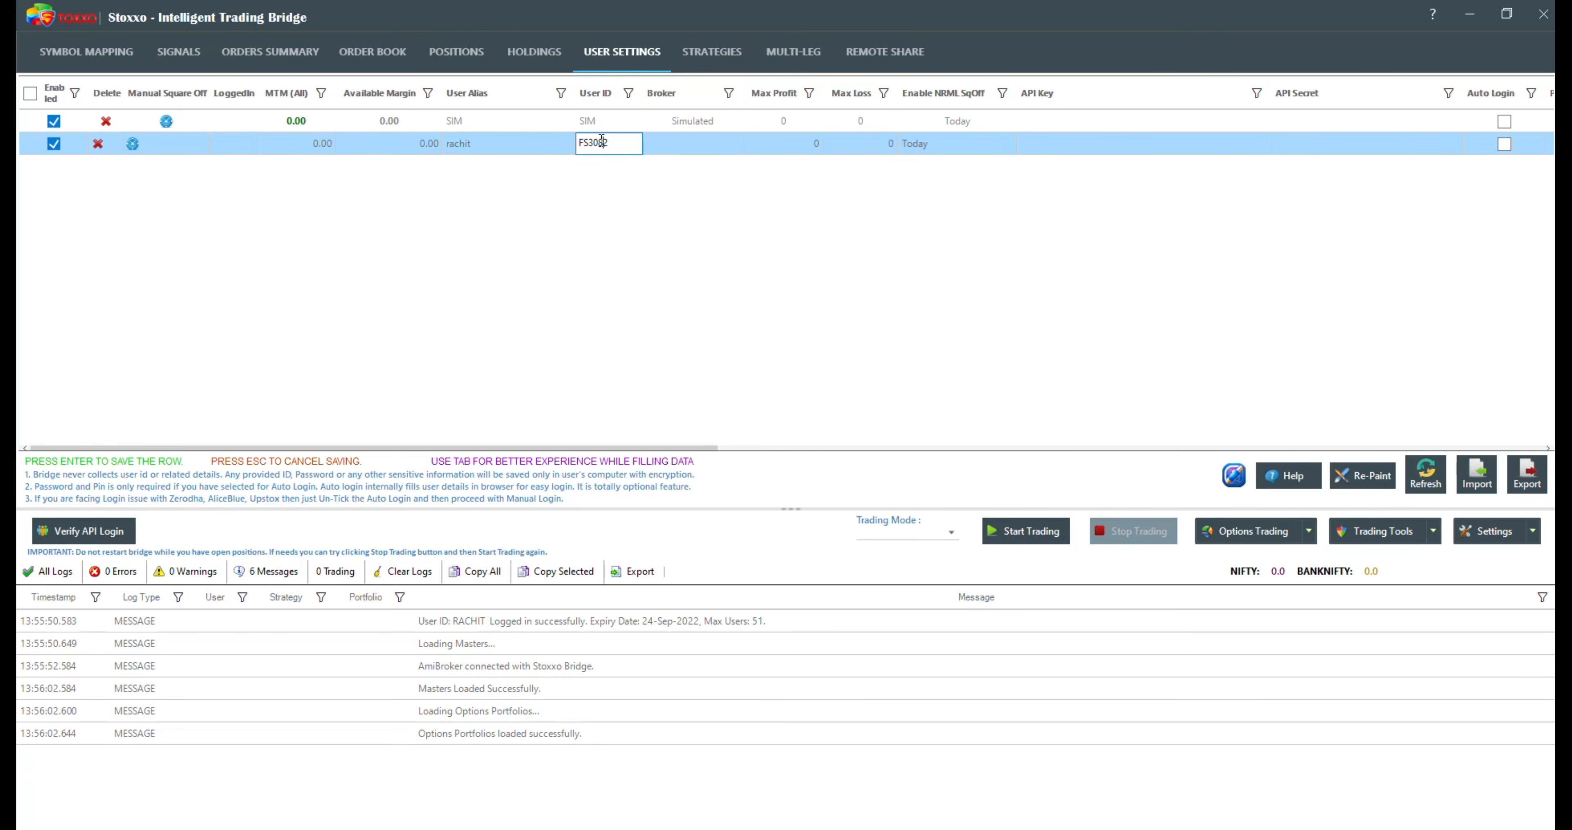
Step: Set the new user's broker to Fyers
{"action": "left_click", "coordinate": [684, 145]}
{"action": "left_click_drag", "start_coordinate": [737, 190], "coordinate": [738, 101]}
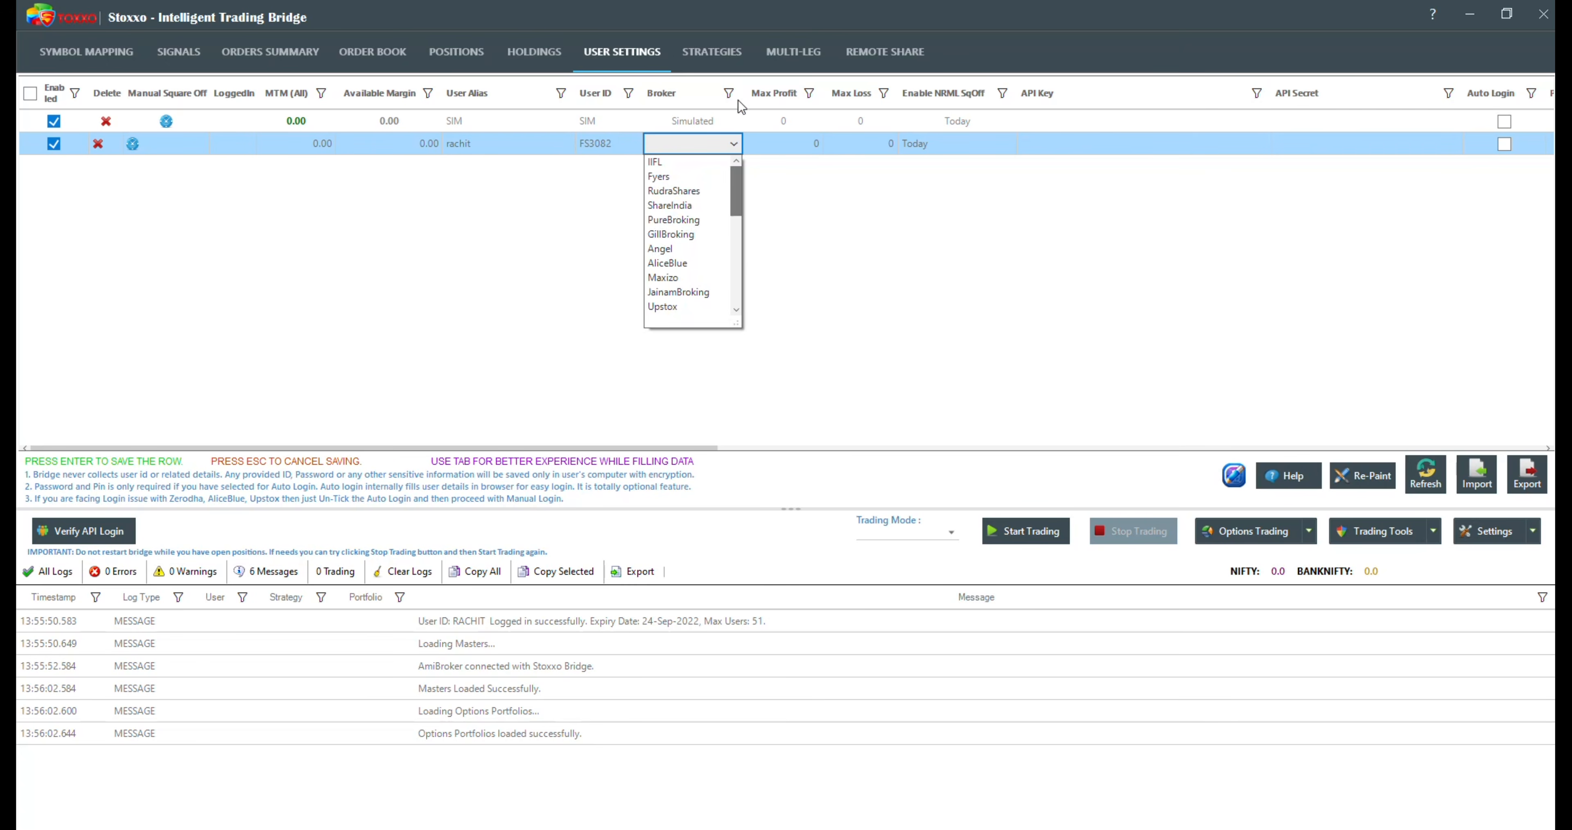
{"action": "left_click", "coordinate": [659, 178]}
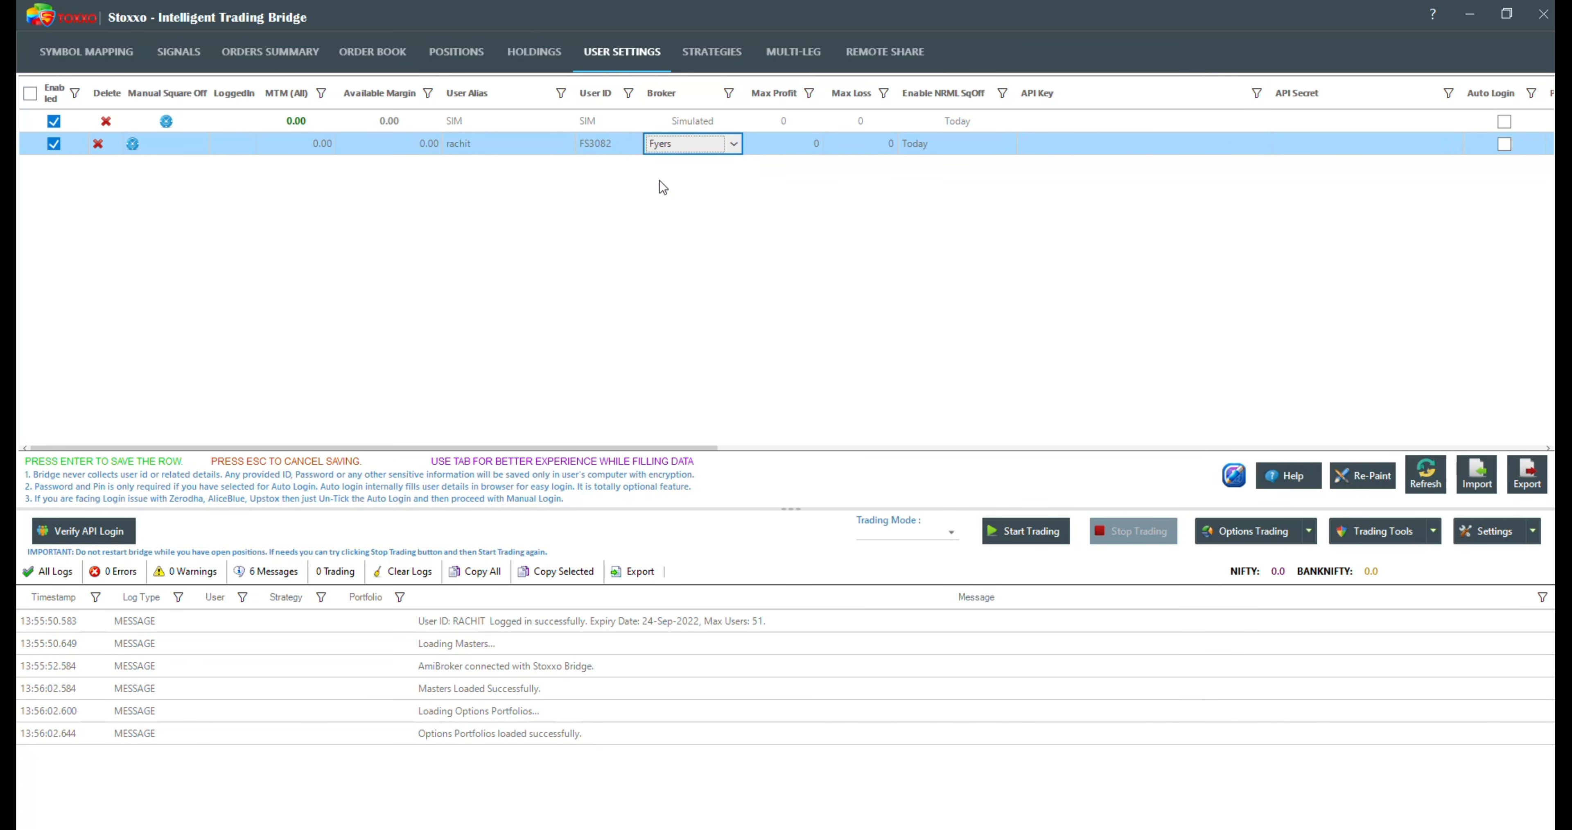
Step: Enable Auto Login for the Fyers user, enter the account password and PIN, and save the row
{"action": "left_click_drag", "start_coordinate": [647, 449], "coordinate": [972, 412]}
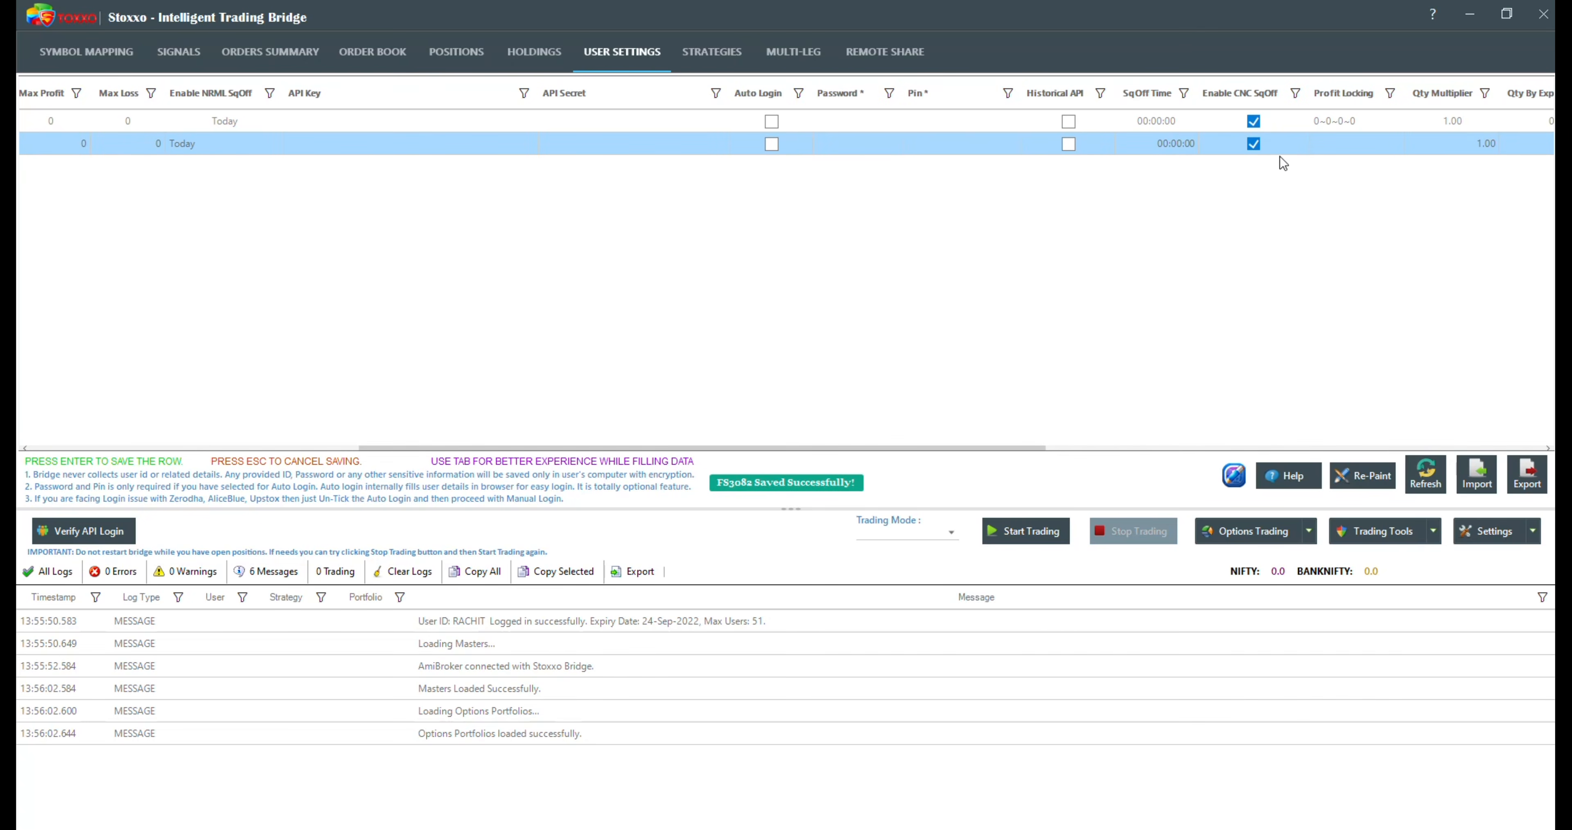
{"action": "left_click", "coordinate": [824, 147]}
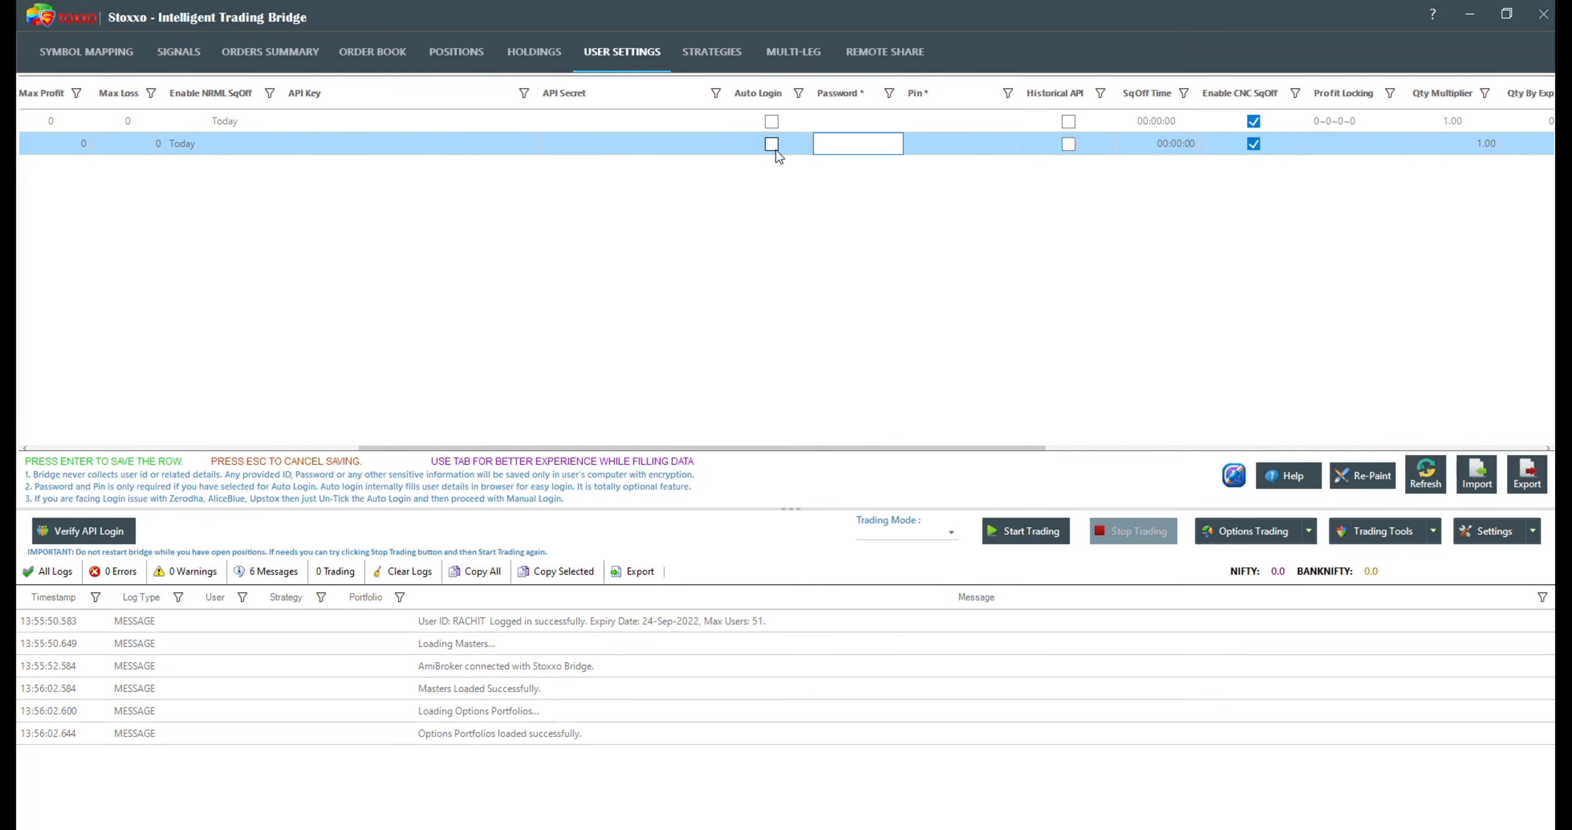
{"action": "left_click", "coordinate": [773, 145]}
{"action": "left_click", "coordinate": [846, 144]}
{"action": "type", "text": "**********"}
{"action": "key", "text": "Tab"}
{"action": "type", "text": "****"}
{"action": "key", "text": "Return"}
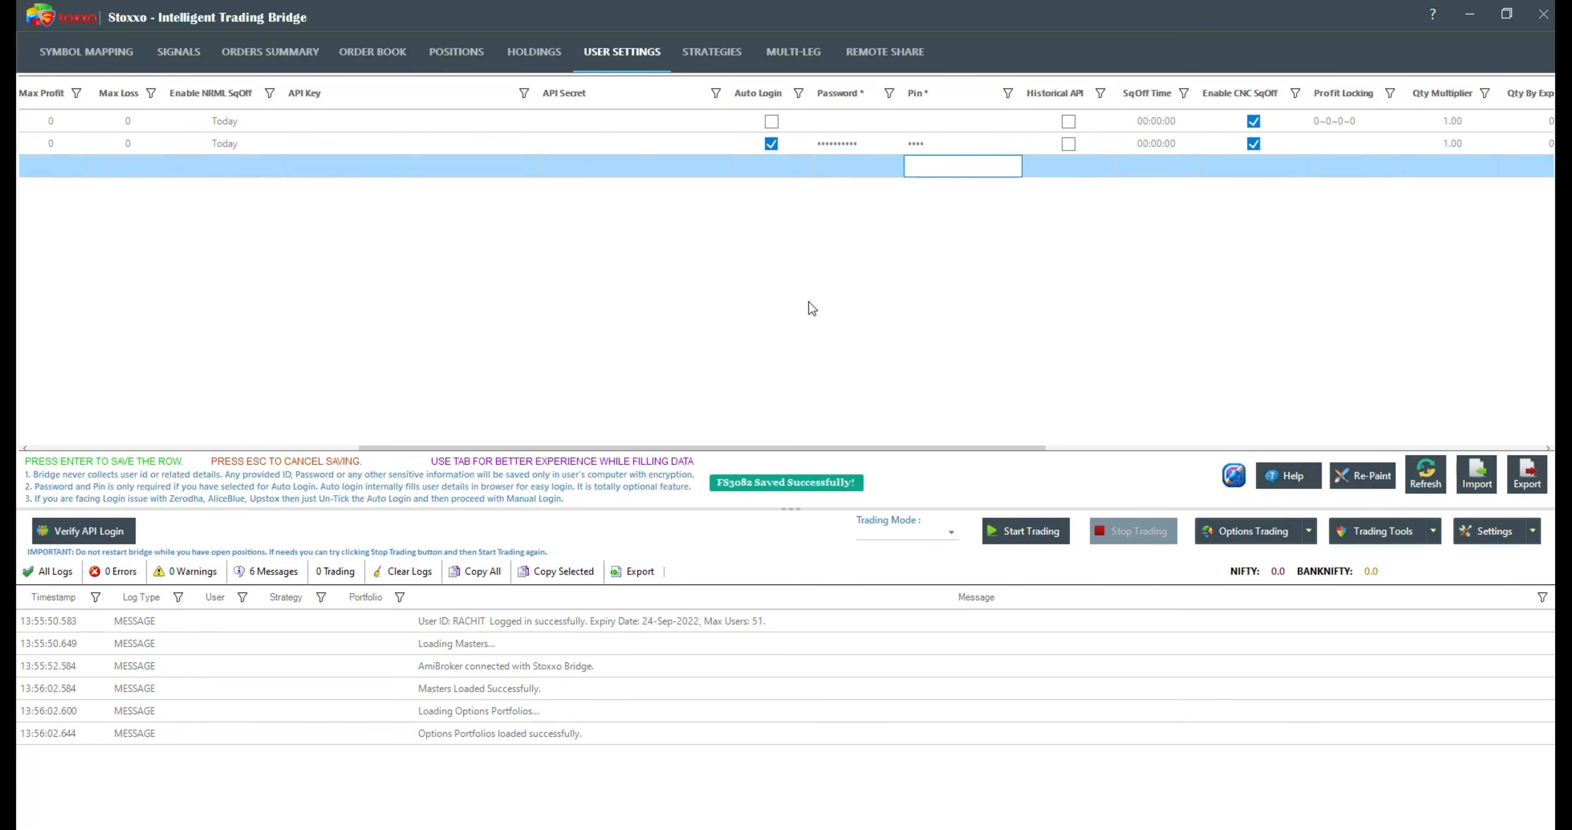
Step: Verify the API login of the enabled users
{"action": "left_click_drag", "start_coordinate": [752, 447], "coordinate": [314, 439]}
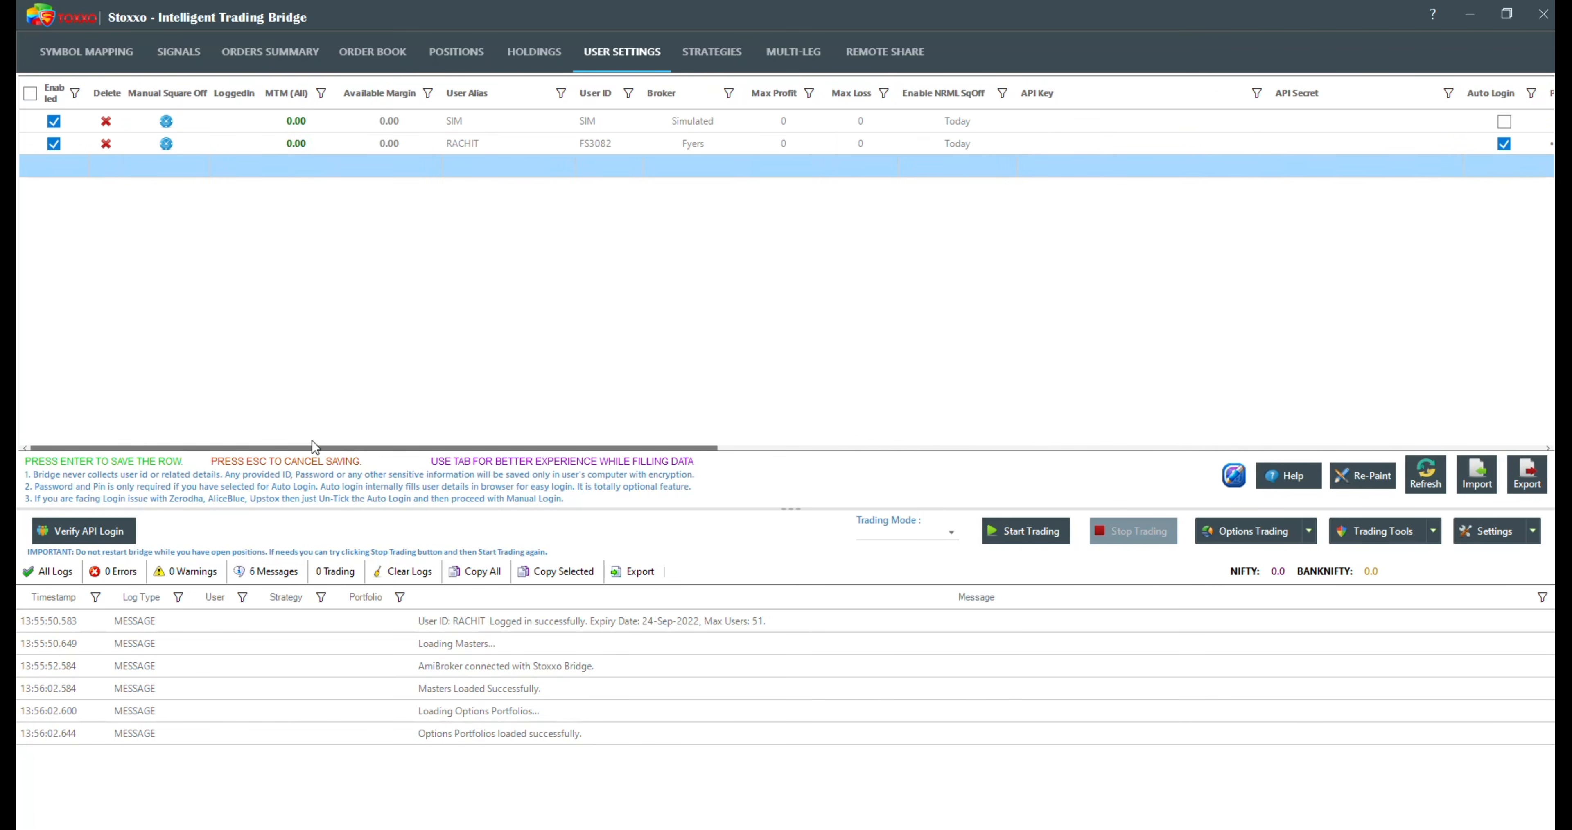
{"action": "left_click", "coordinate": [86, 531]}
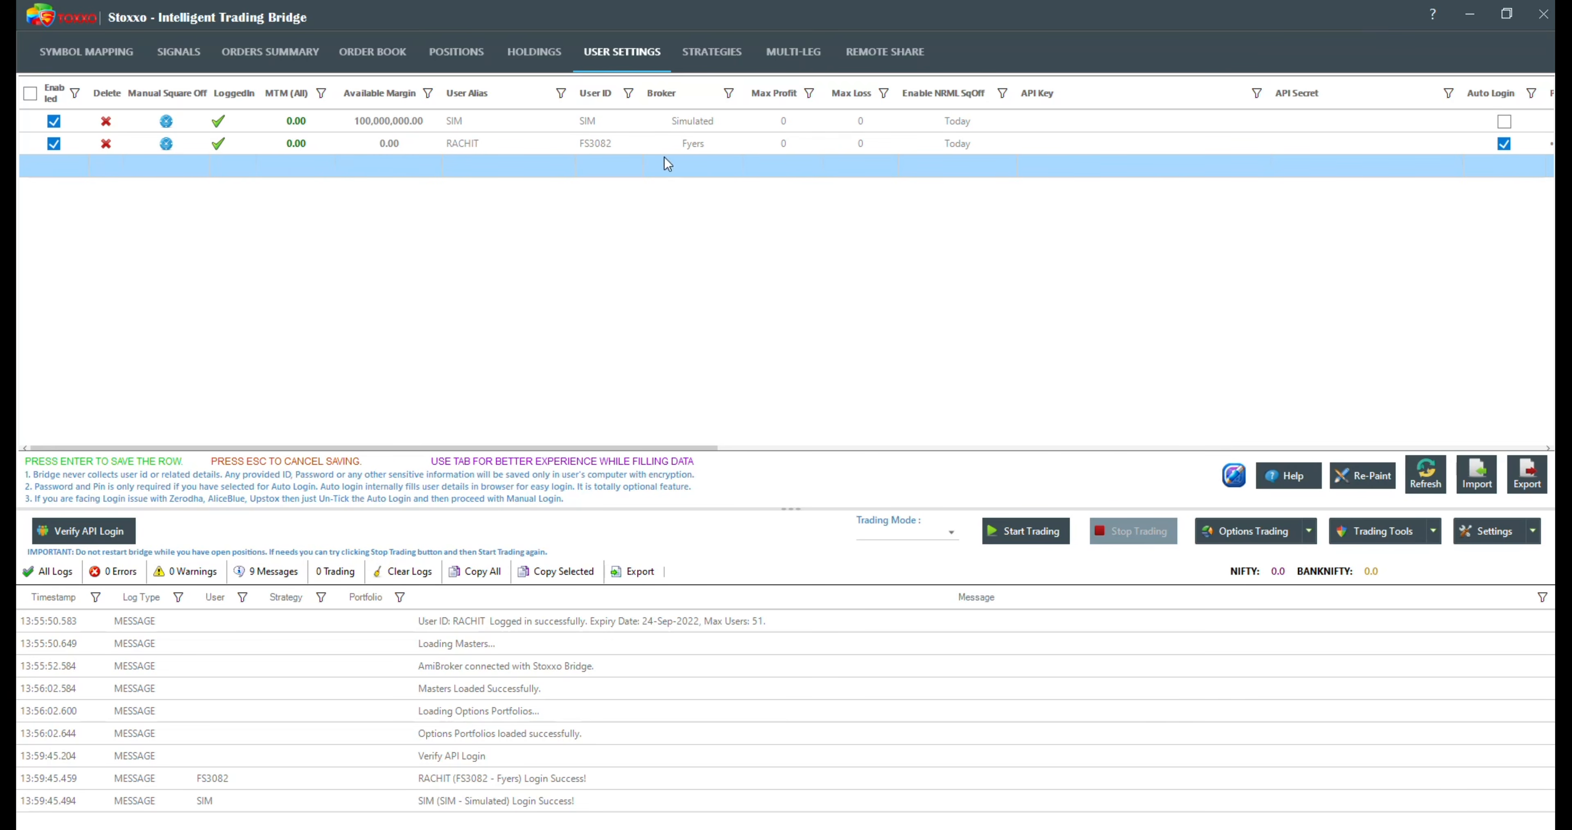
Step: Add another user row with the trading account's user ID as both alias and user ID, and set its broker to AliceBlue
{"action": "left_click", "coordinate": [476, 165]}
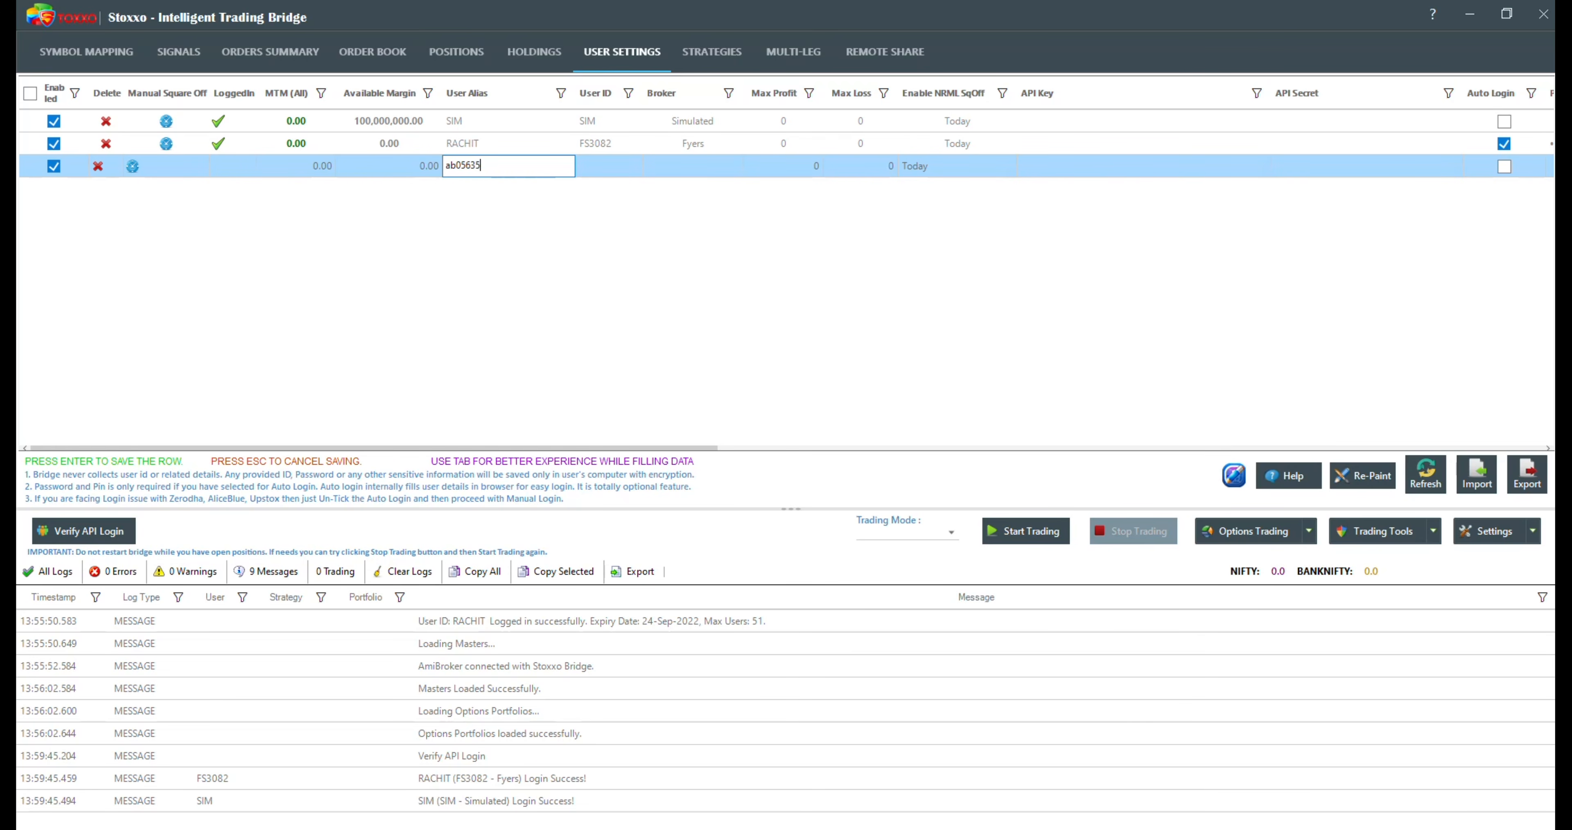
{"action": "key", "text": "Tab"}
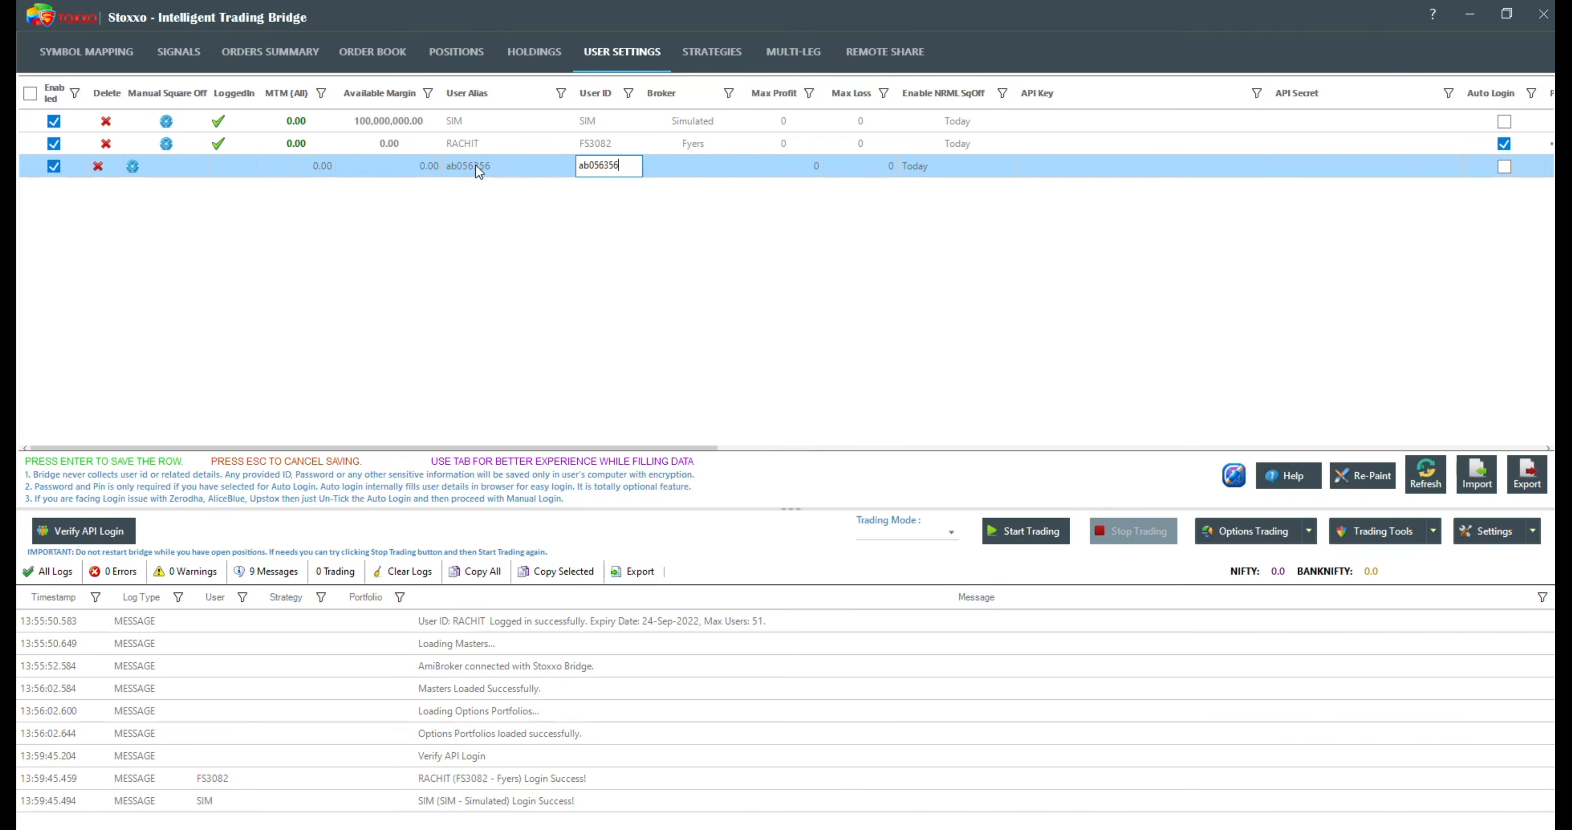
{"action": "key", "text": "Tab"}
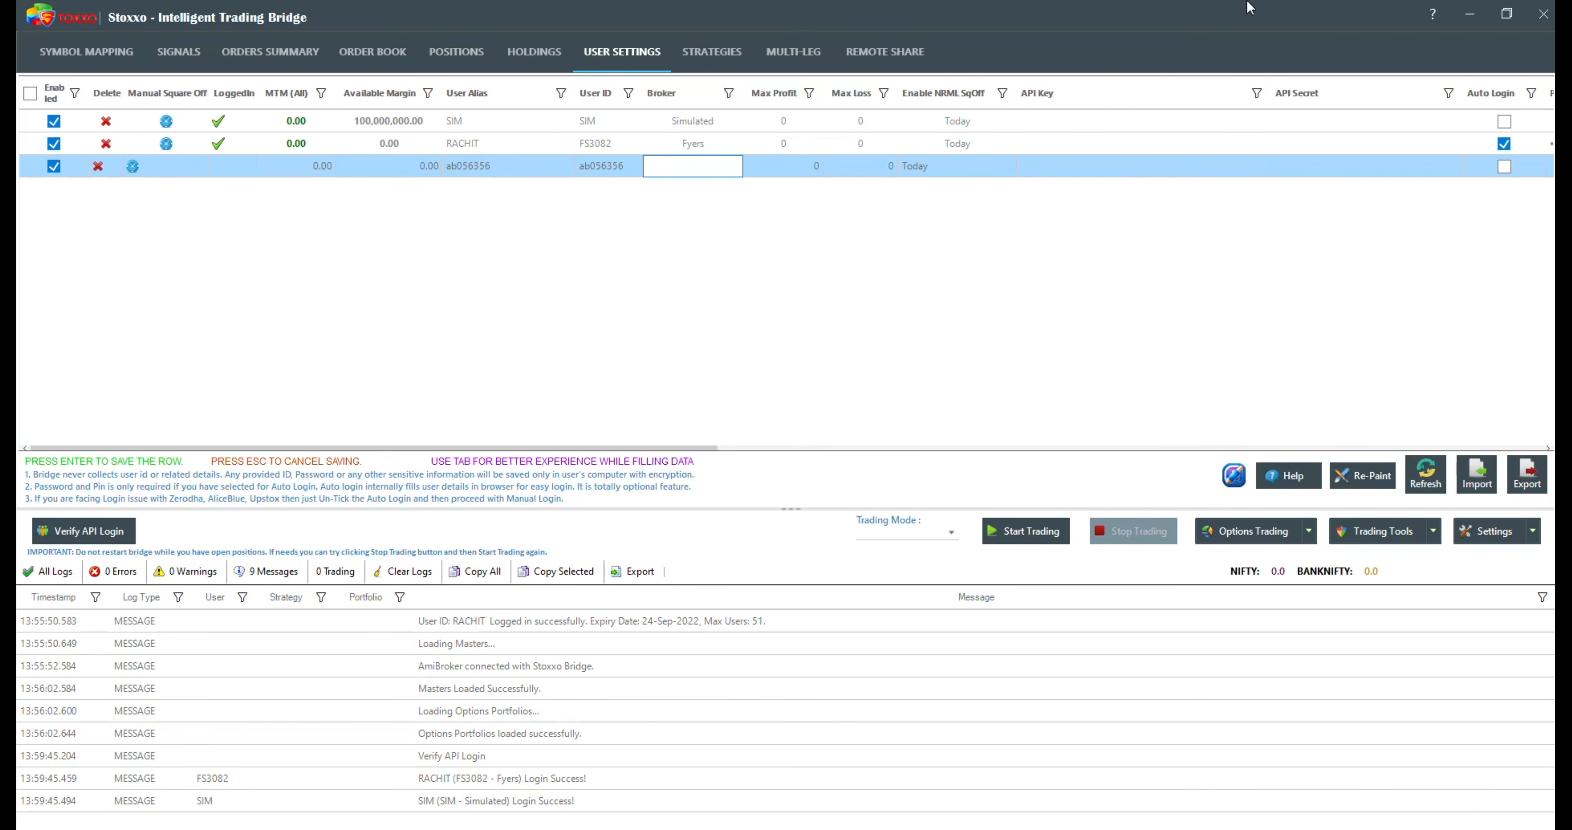
{"action": "left_click", "coordinate": [725, 170]}
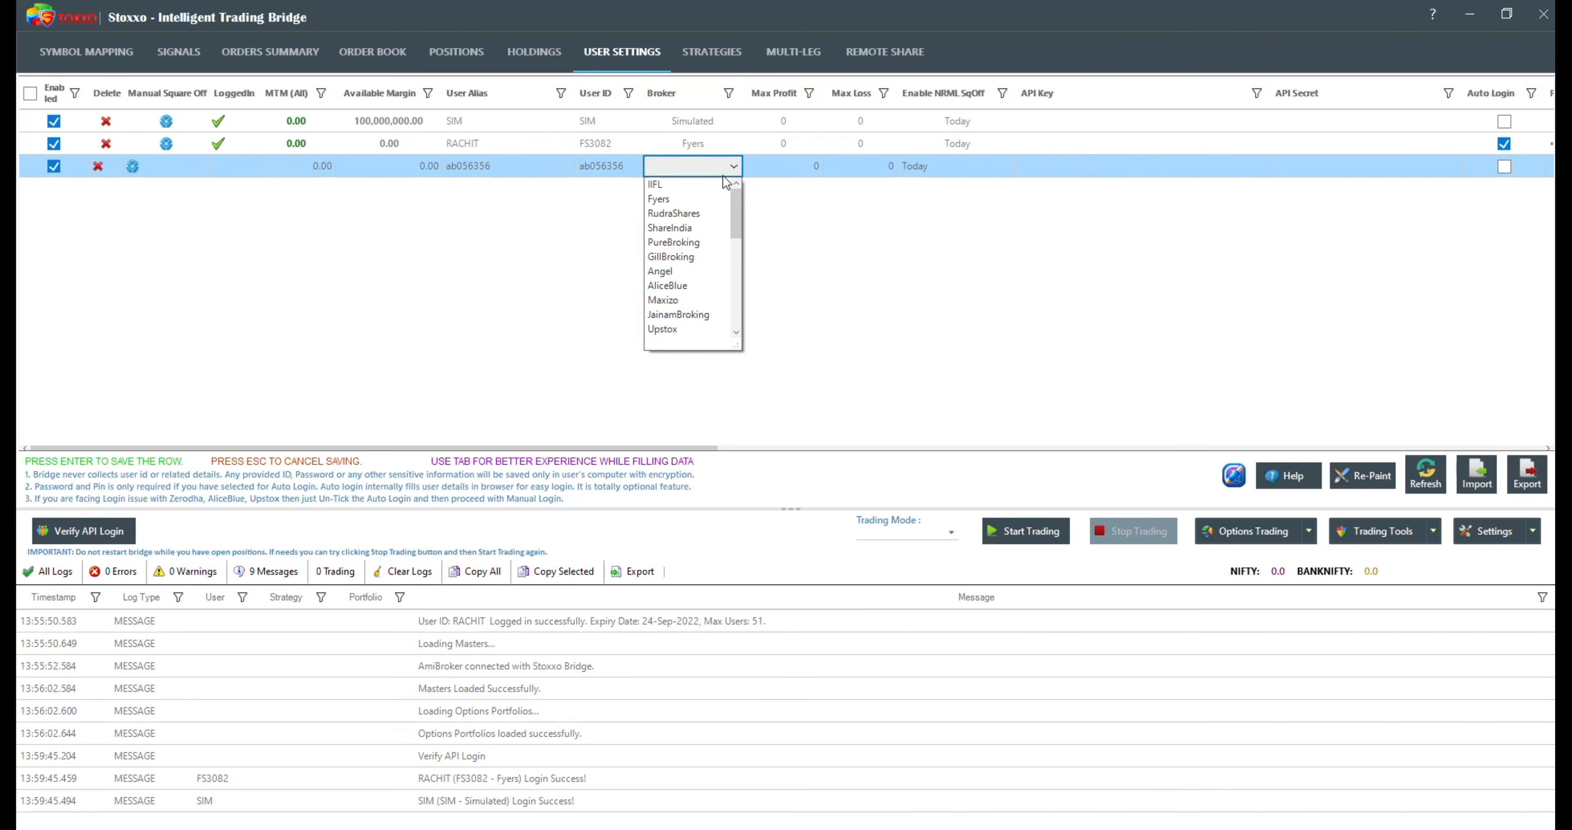
{"action": "left_click", "coordinate": [696, 284]}
Step: Enter the AliceBlue user's account password and PIN, enable Auto Login, and save the row
{"action": "key", "text": "Tab"}
{"action": "key", "text": "Tab"}
{"action": "key", "text": "Tab"}
{"action": "key", "text": "Tab"}
{"action": "key", "text": "Tab"}
{"action": "key", "text": "Tab"}
{"action": "key", "text": "Tab"}
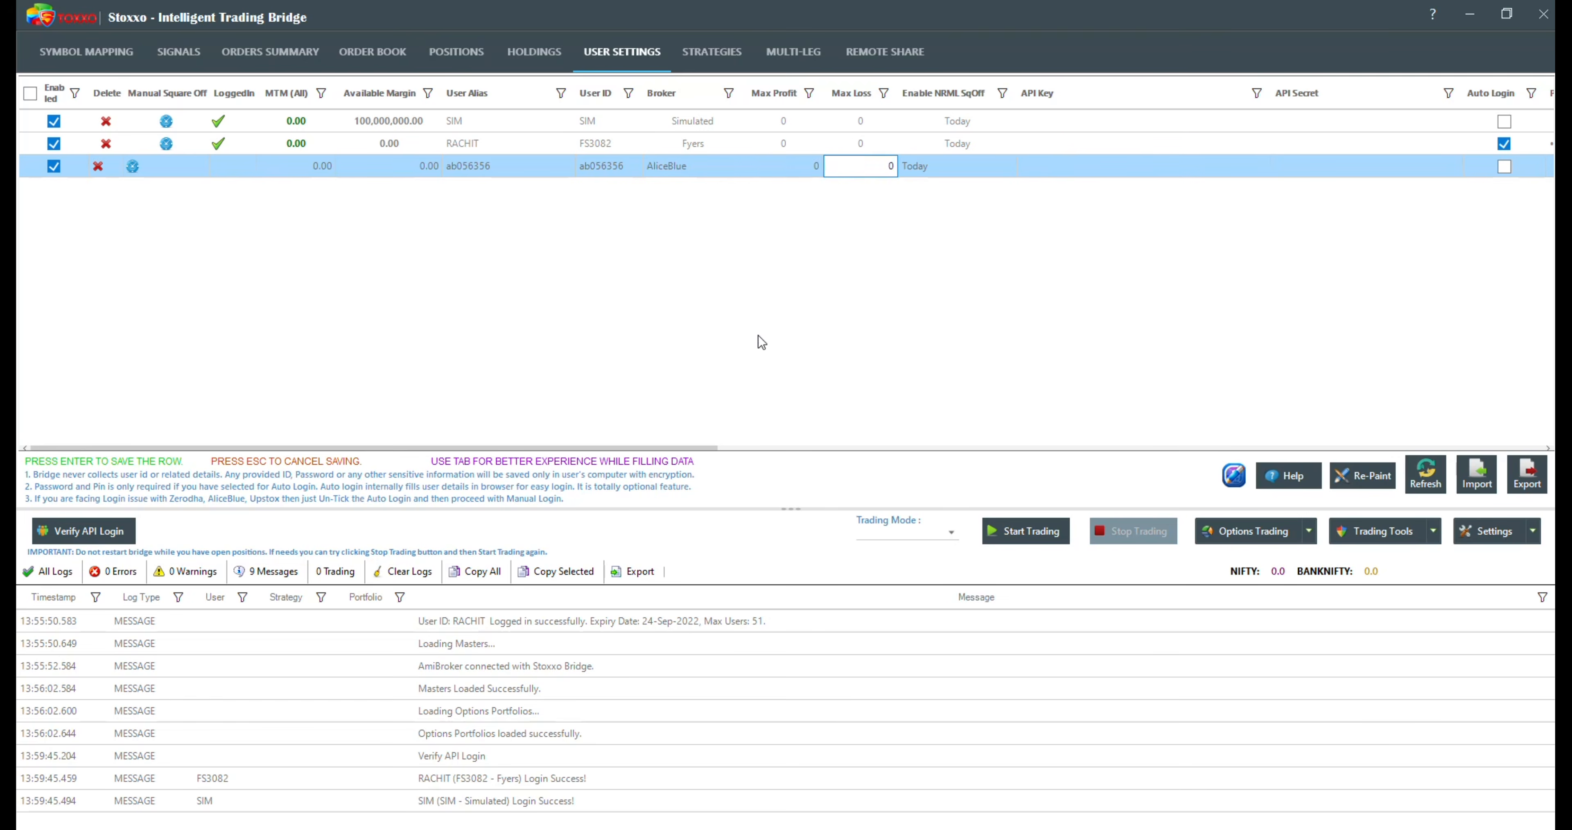
{"action": "type", "text": "••••••••••"}
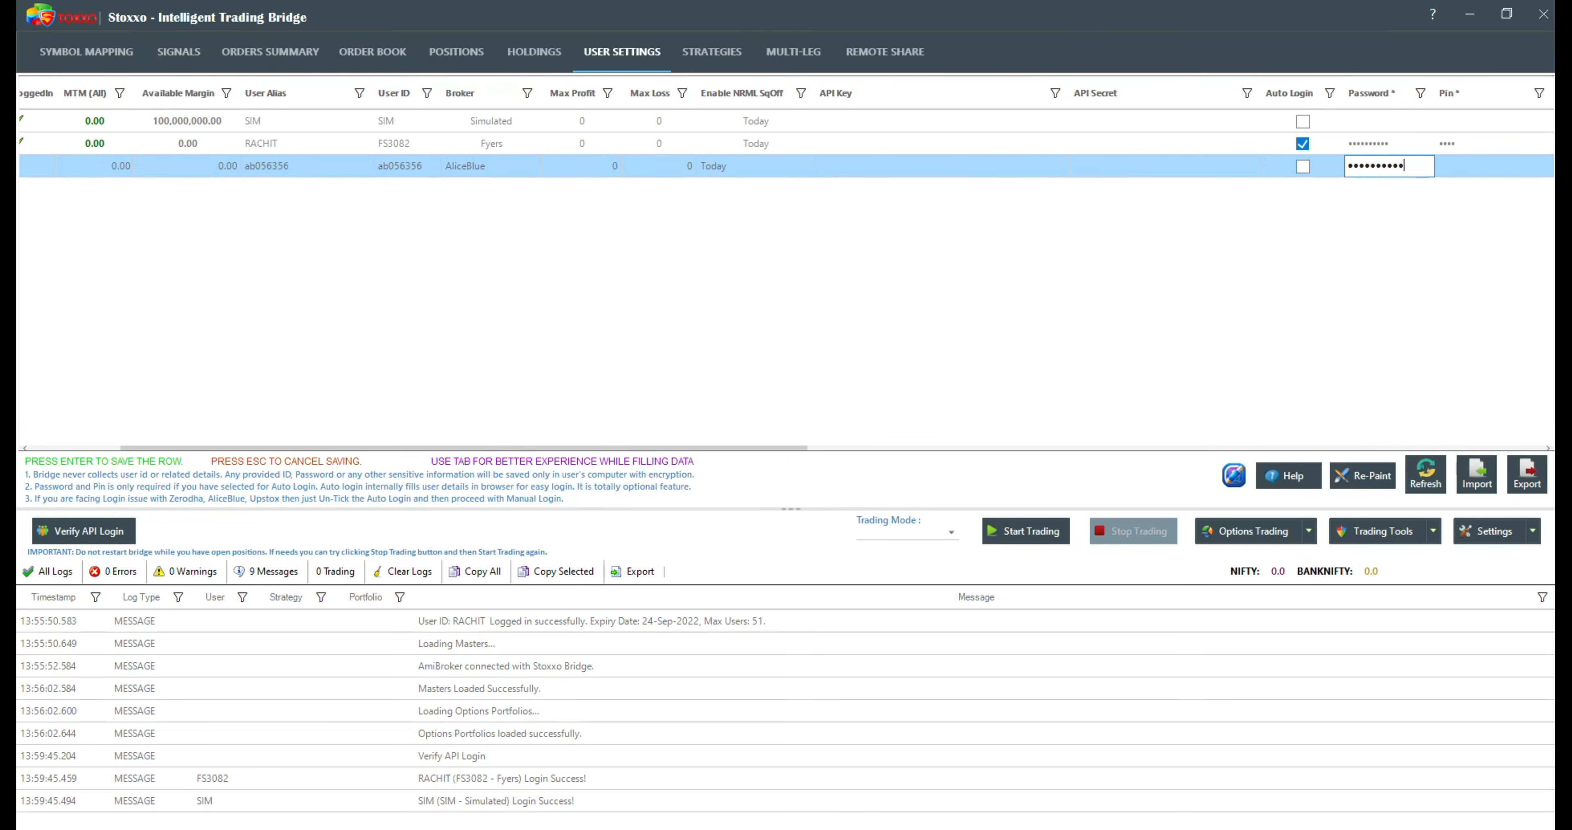
{"action": "key", "text": "Tab"}
{"action": "type", "text": "••••"}
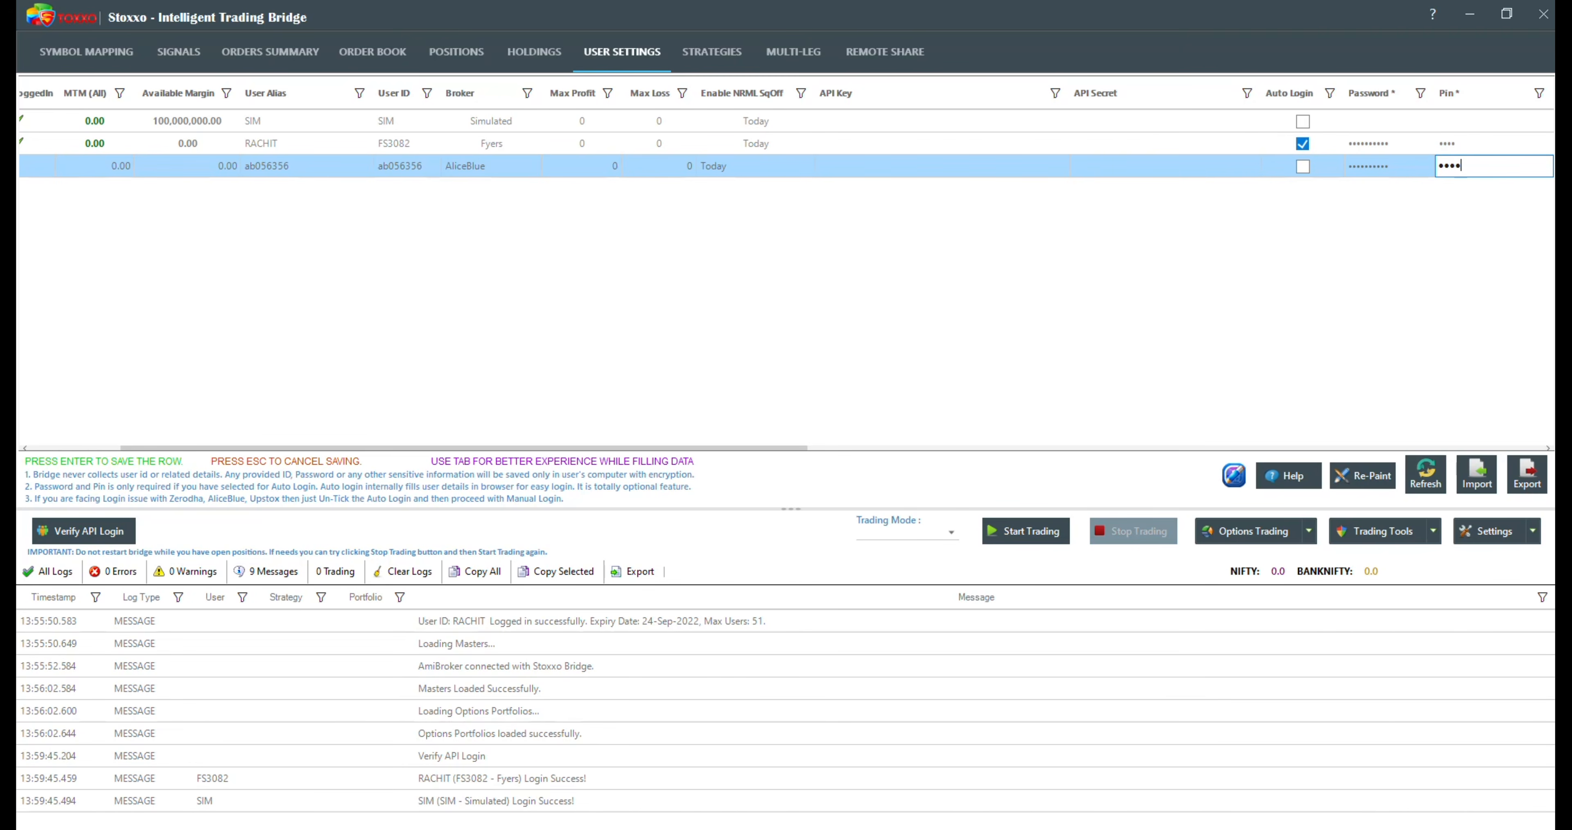
{"action": "left_click", "coordinate": [1307, 165]}
{"action": "key", "text": "Return"}
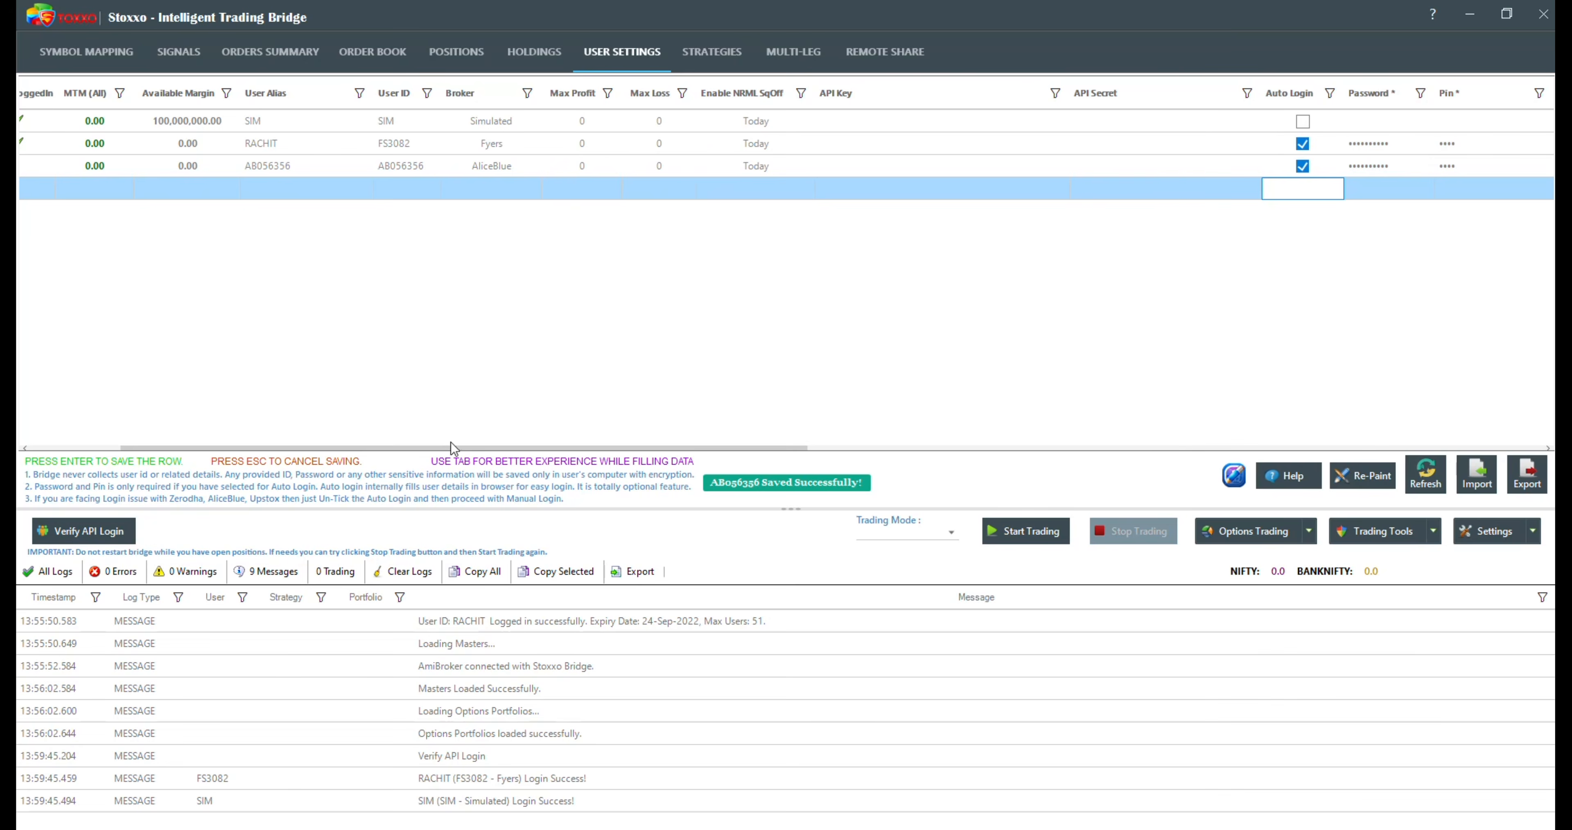
Step: Verify the API login of all enabled users, including the AliceBlue account
{"action": "left_click_drag", "start_coordinate": [453, 450], "coordinate": [361, 450]}
{"action": "left_click", "coordinate": [97, 520]}
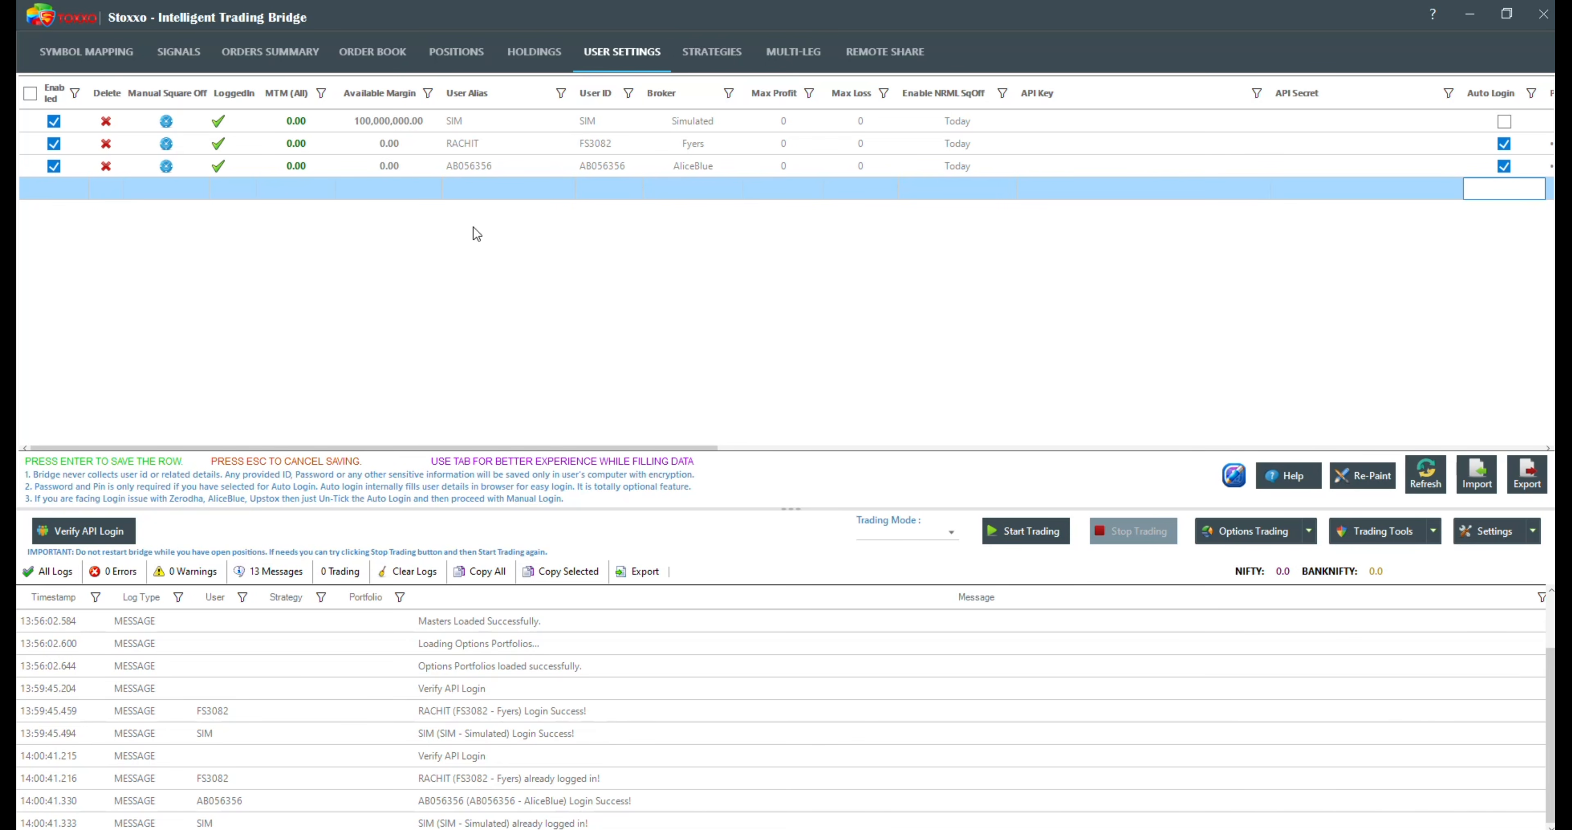
Step: Examine the SIM user's alias and the brokers available for it, keeping Simulated as the broker
{"action": "left_click", "coordinate": [538, 120]}
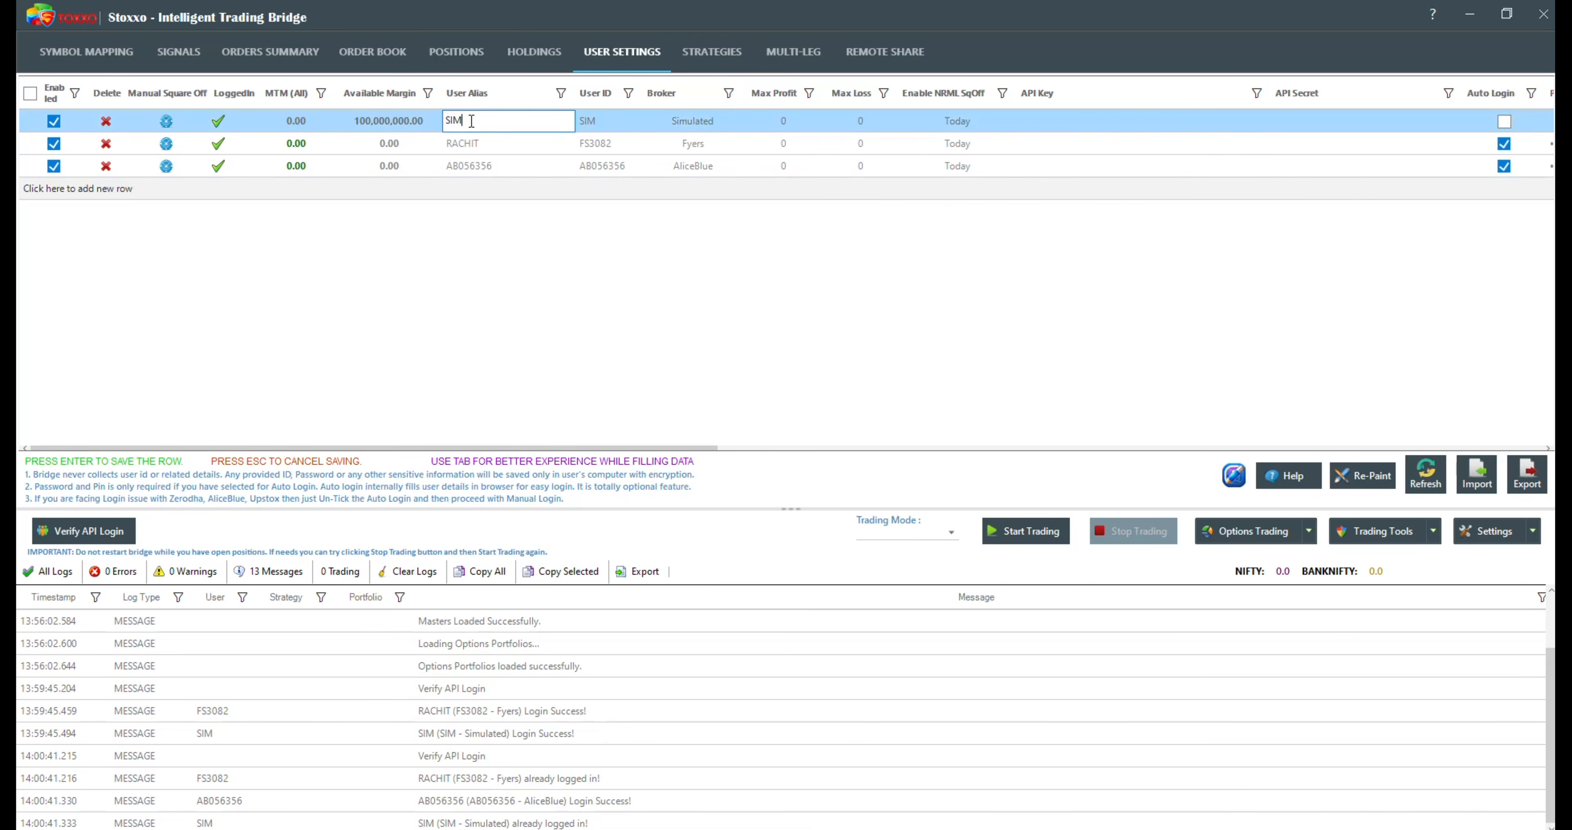
{"action": "key", "text": "Return"}
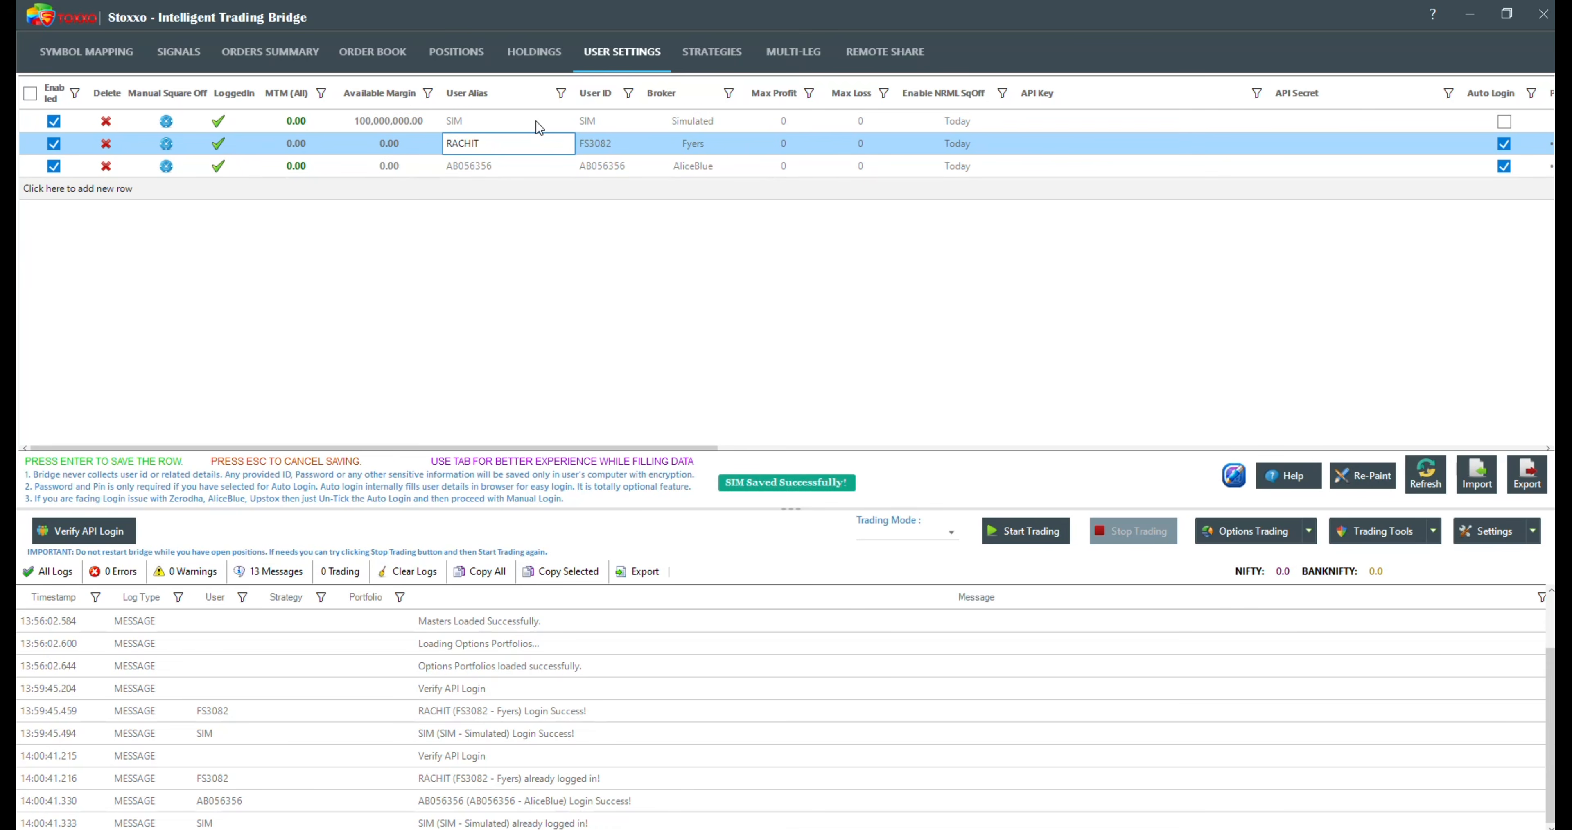
{"action": "left_click", "coordinate": [509, 124]}
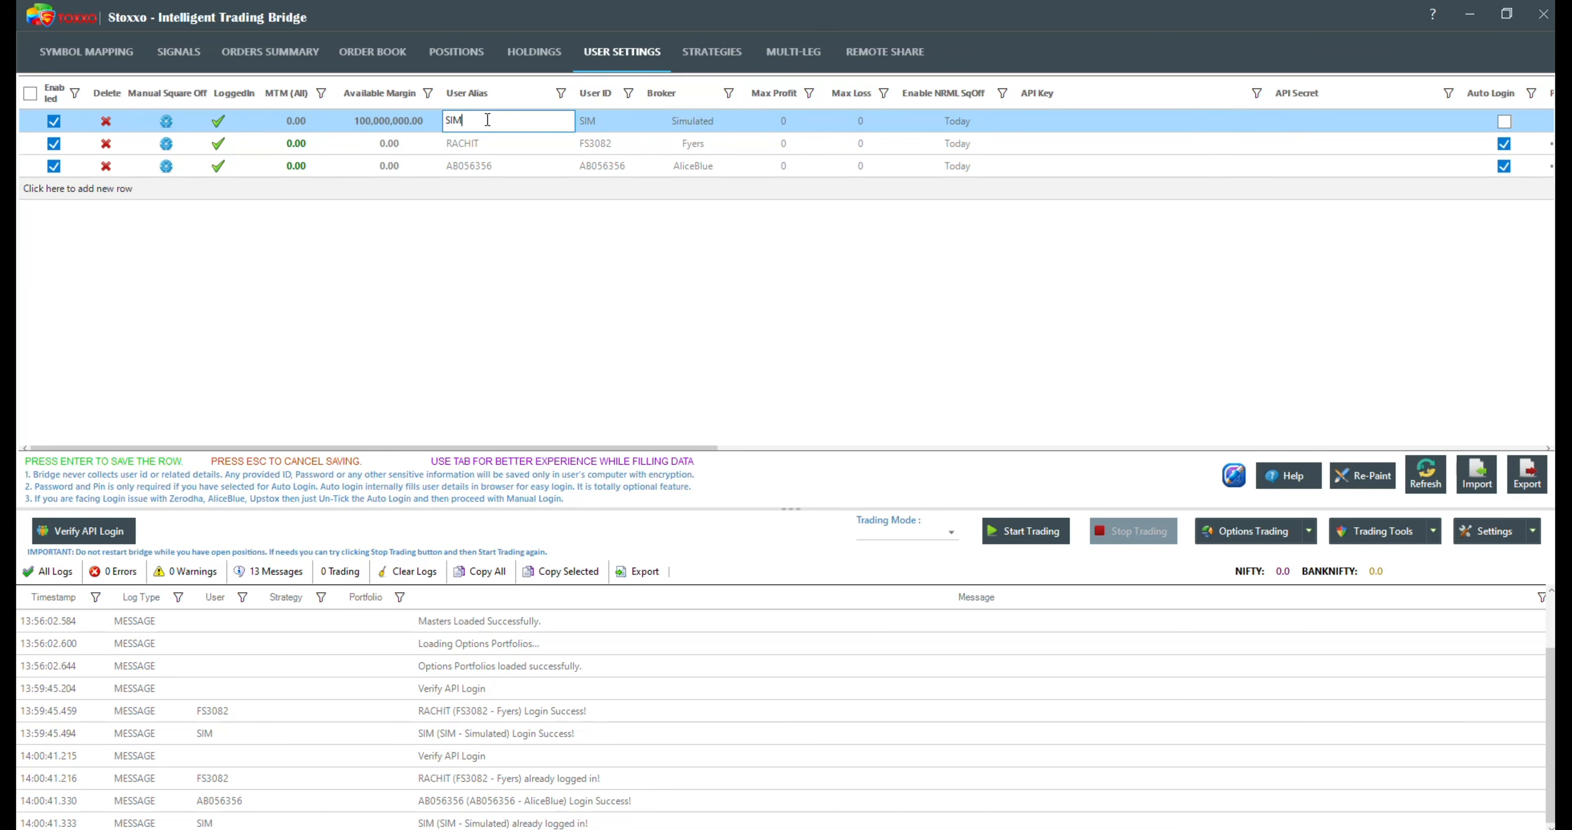
{"action": "left_click", "coordinate": [706, 128]}
{"action": "scroll", "coordinate": [690, 213], "scroll_direction": "down", "scroll_amount": 5}
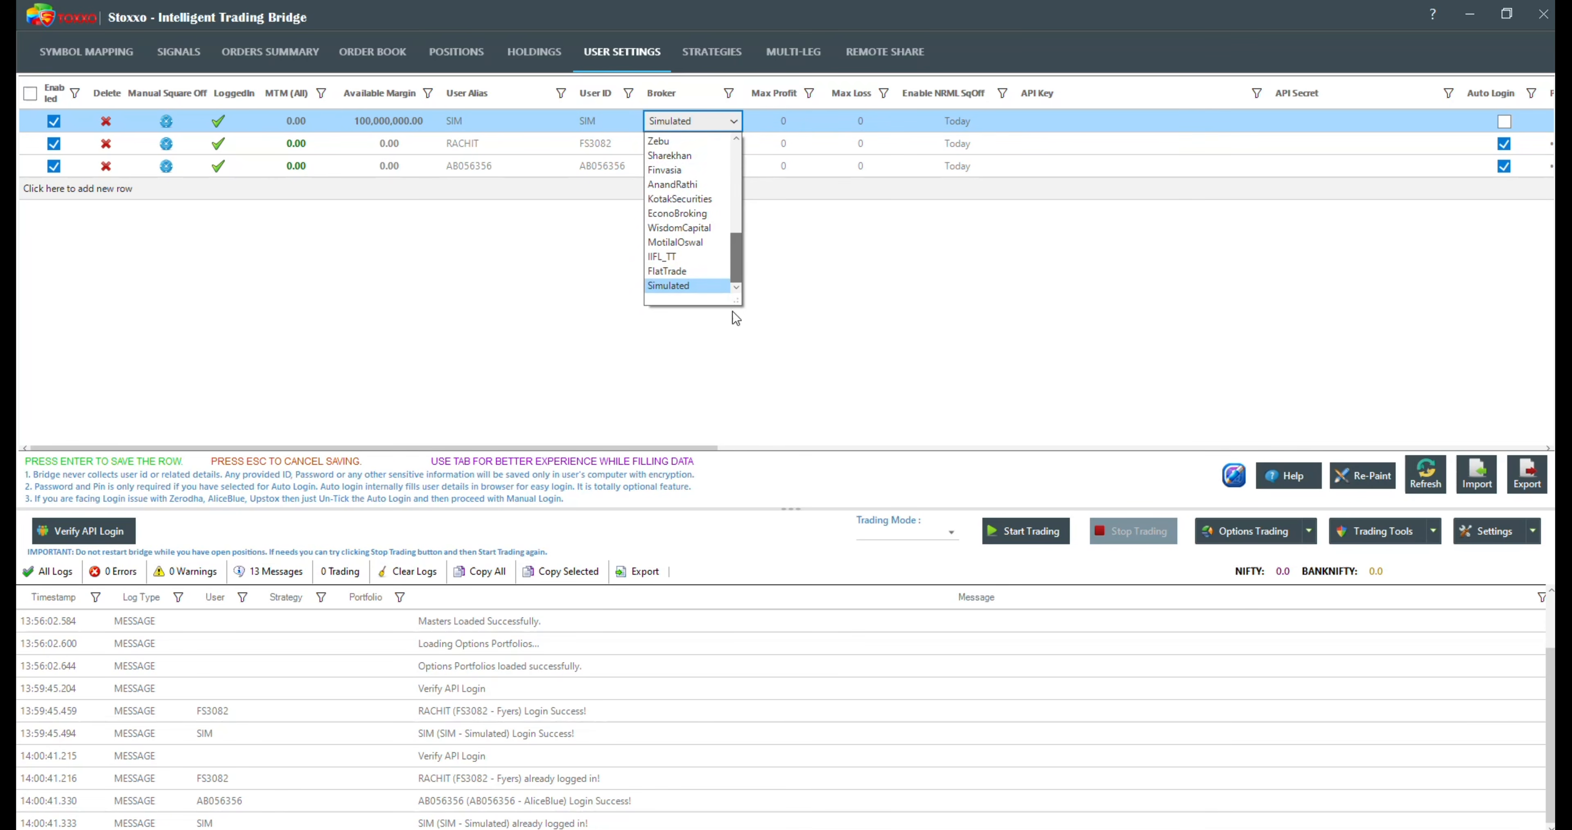
{"action": "key", "text": "Return"}
{"action": "key", "text": "Return"}
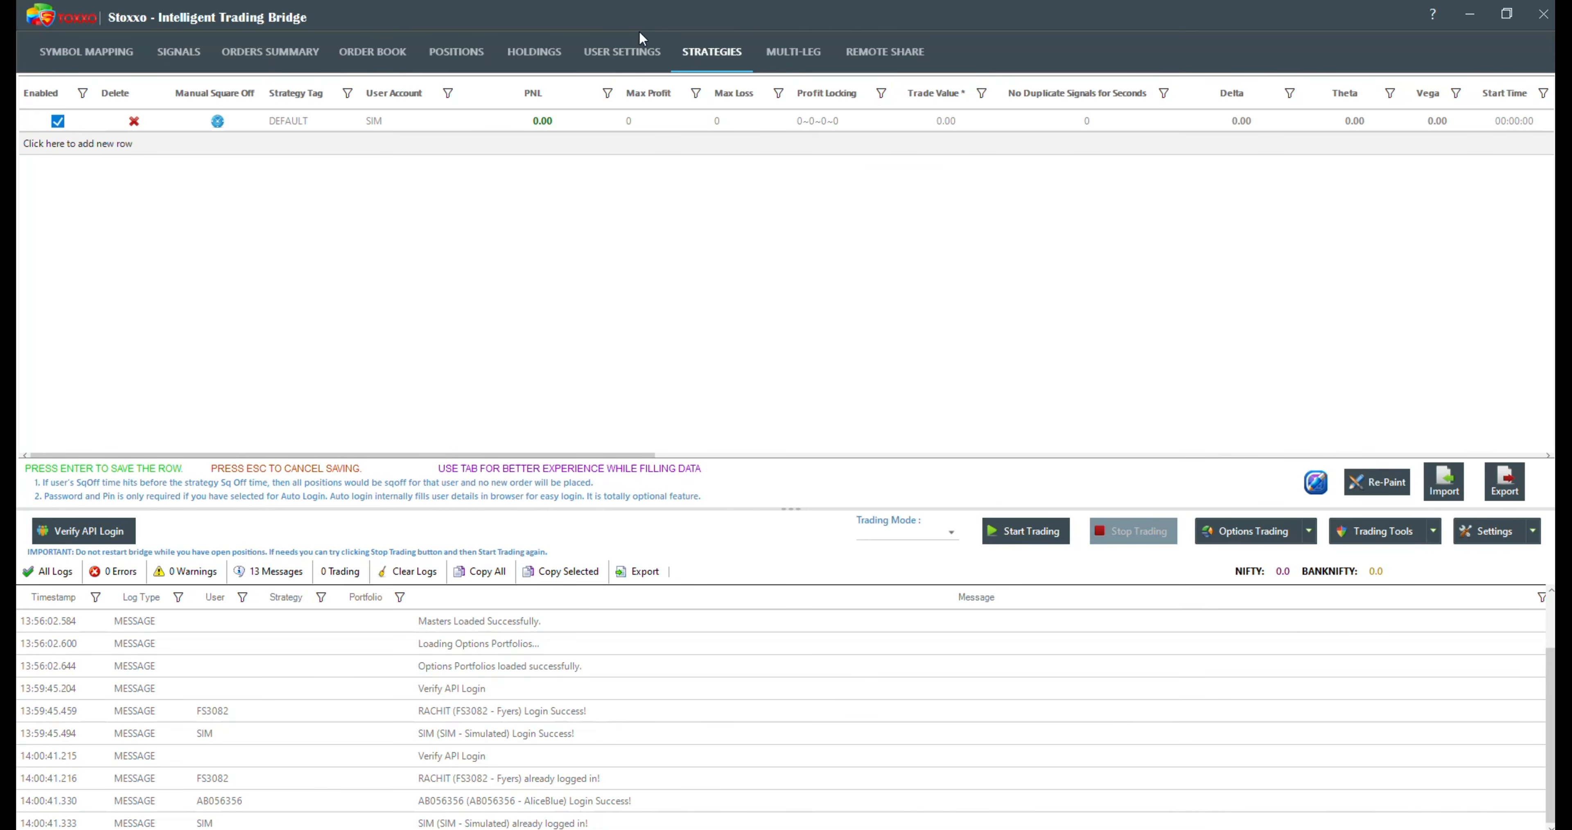
{"action": "left_click", "coordinate": [628, 54]}
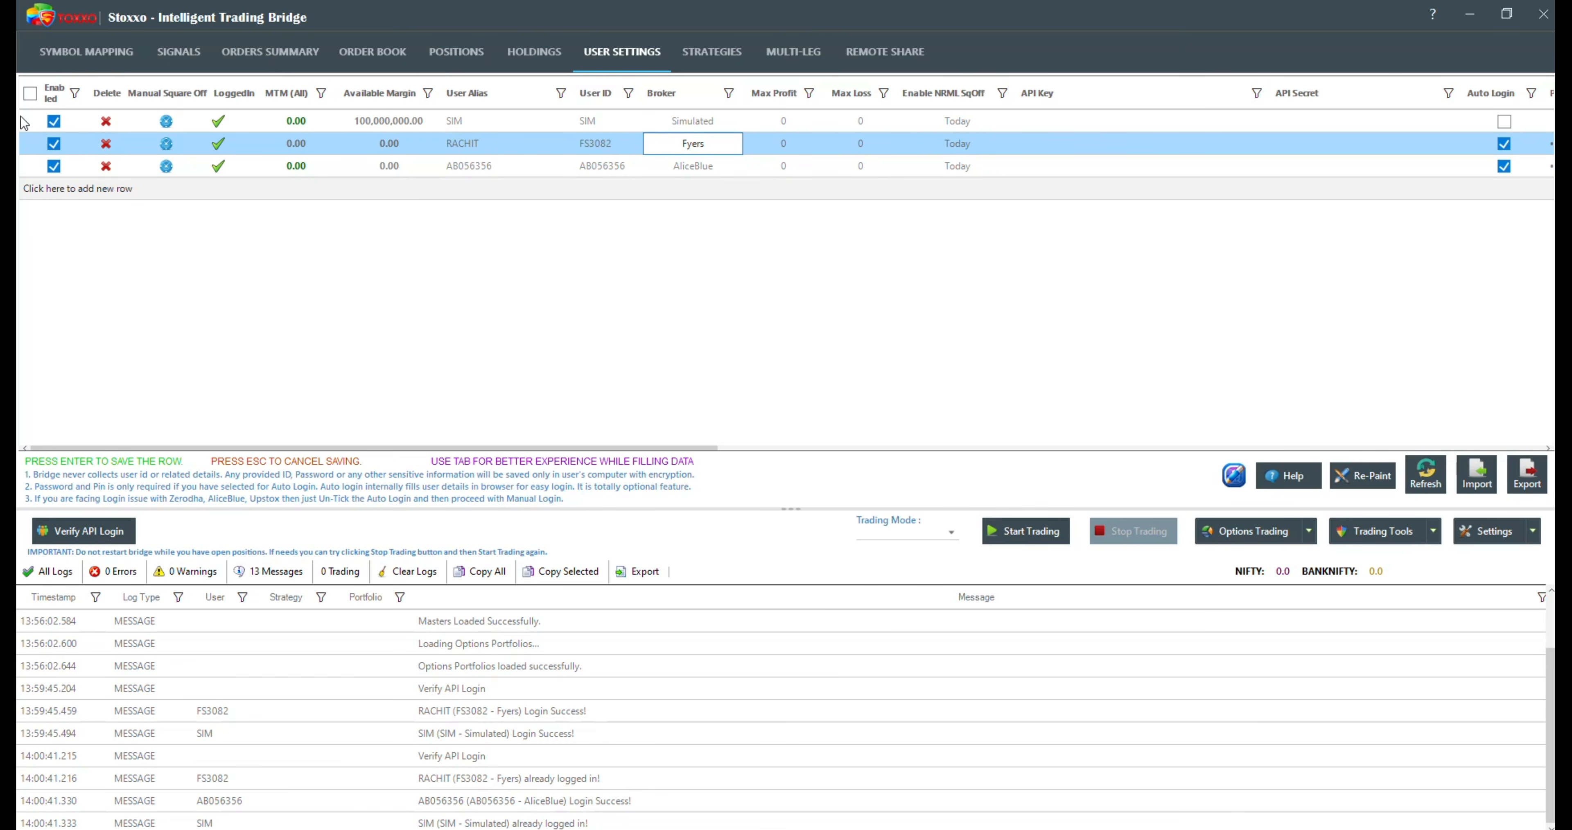
{"action": "left_click", "coordinate": [49, 150]}
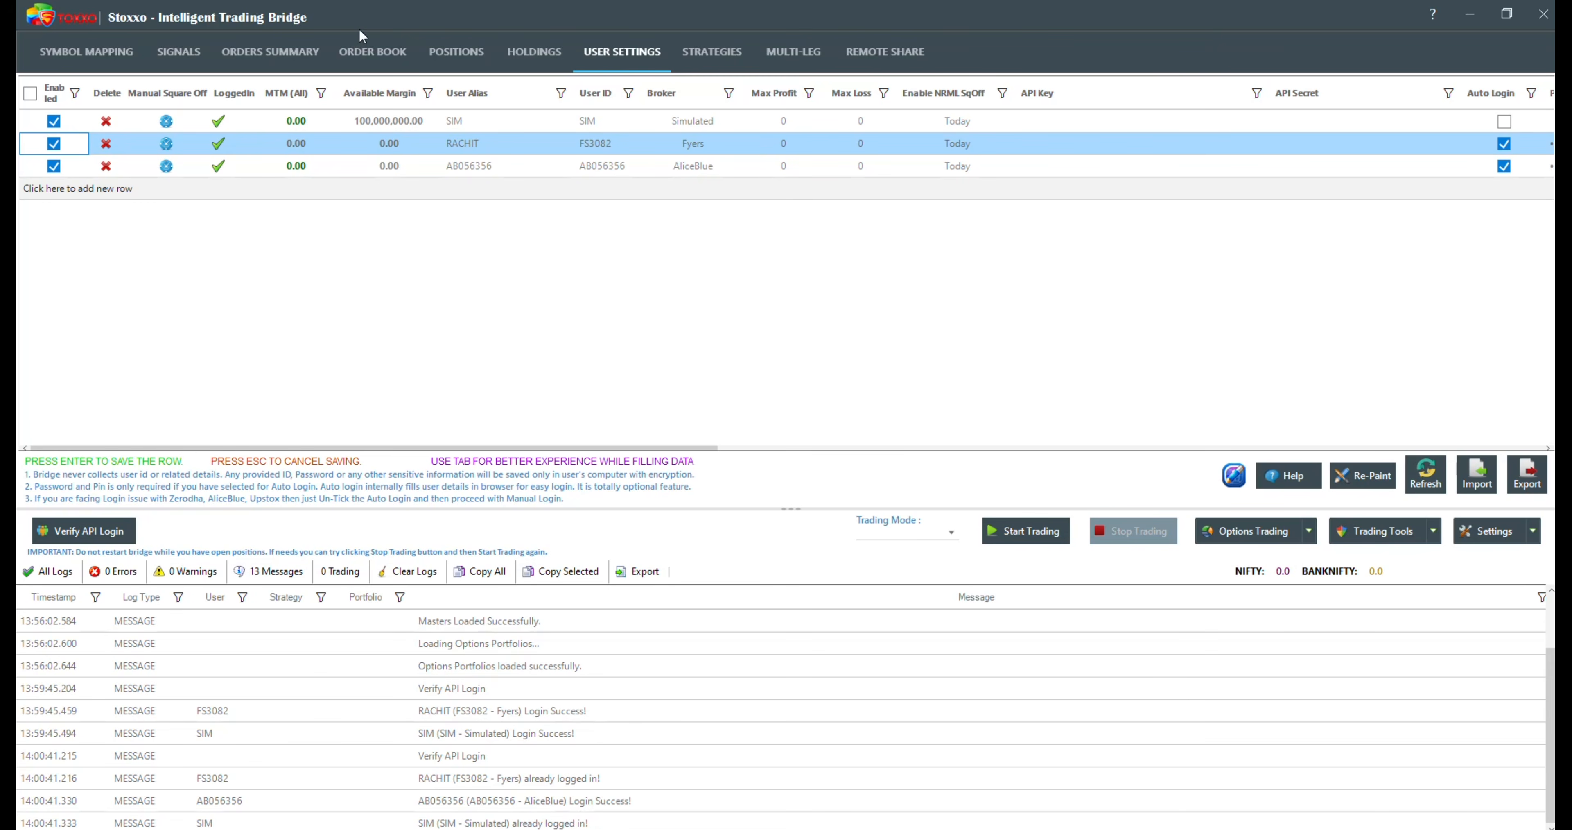
Step: Open the list of strategies and examine the DEFAULT strategy's tag
{"action": "left_click", "coordinate": [707, 54]}
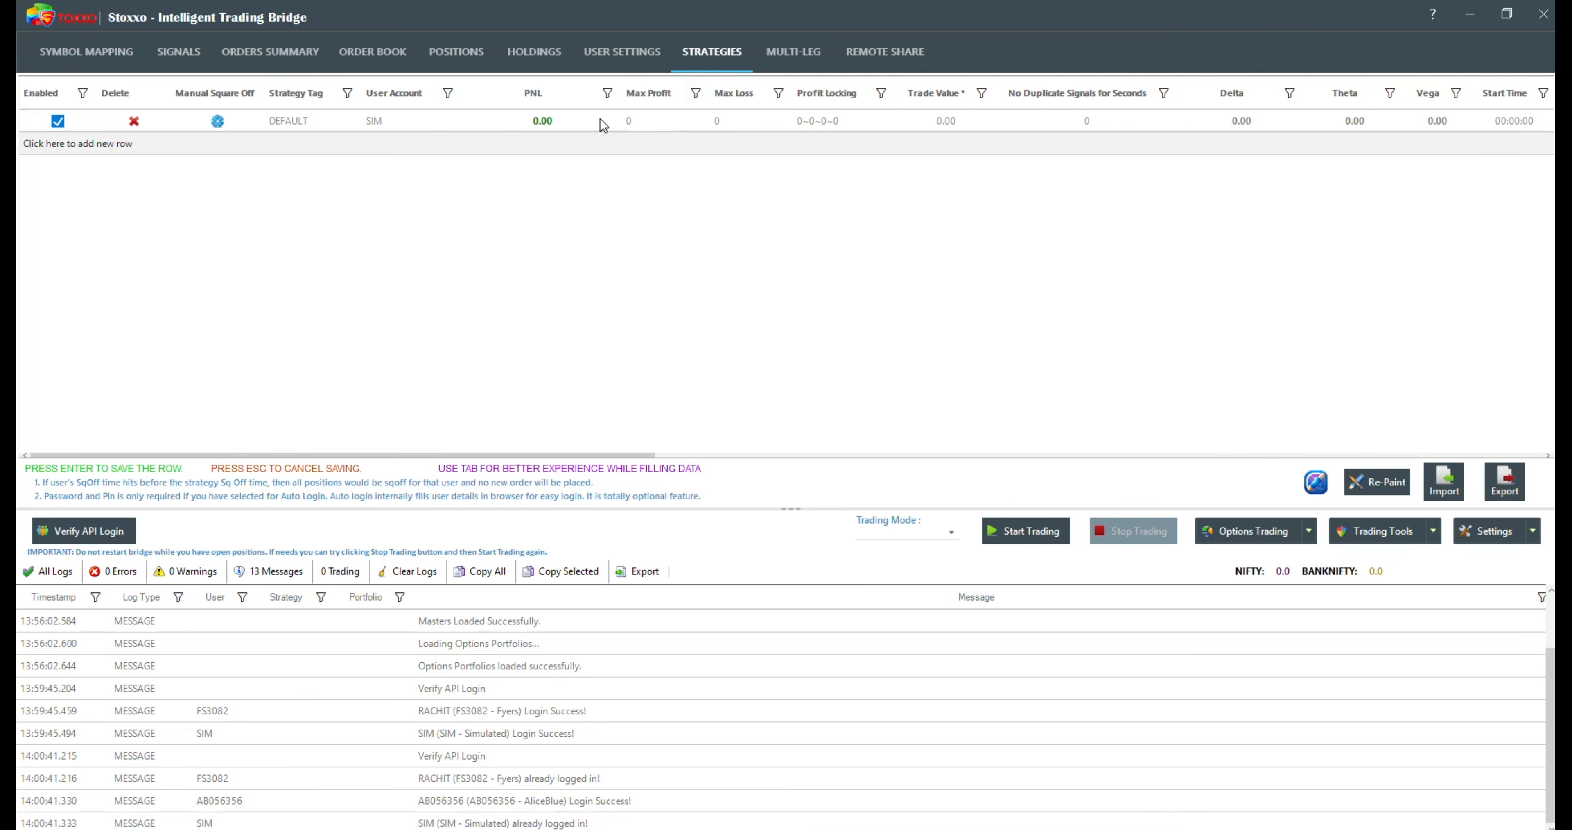
{"action": "left_click", "coordinate": [314, 119]}
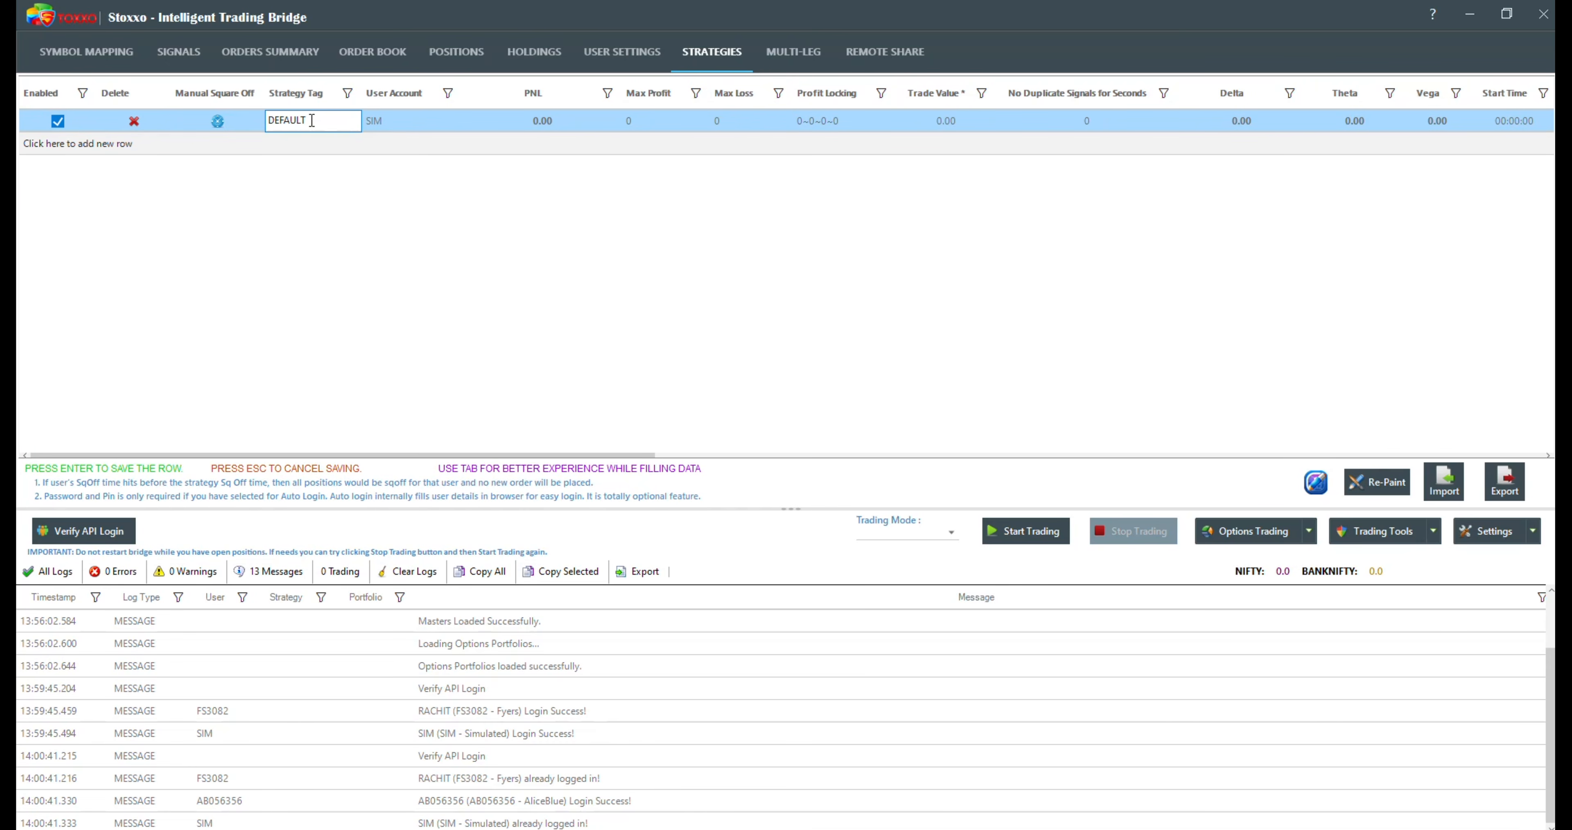
{"action": "key", "text": "Return"}
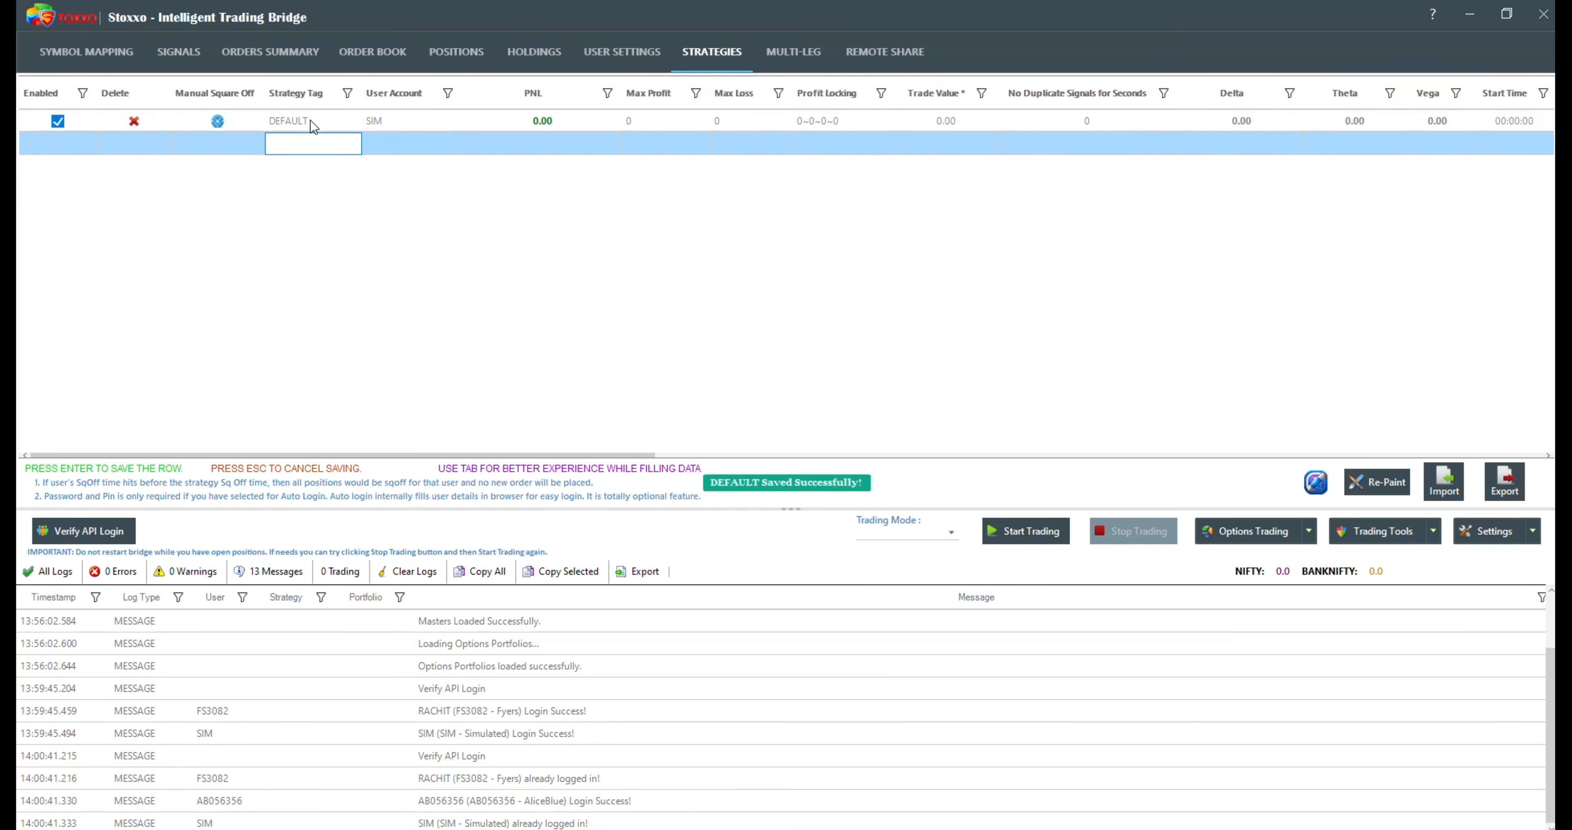
{"action": "left_click", "coordinate": [311, 120]}
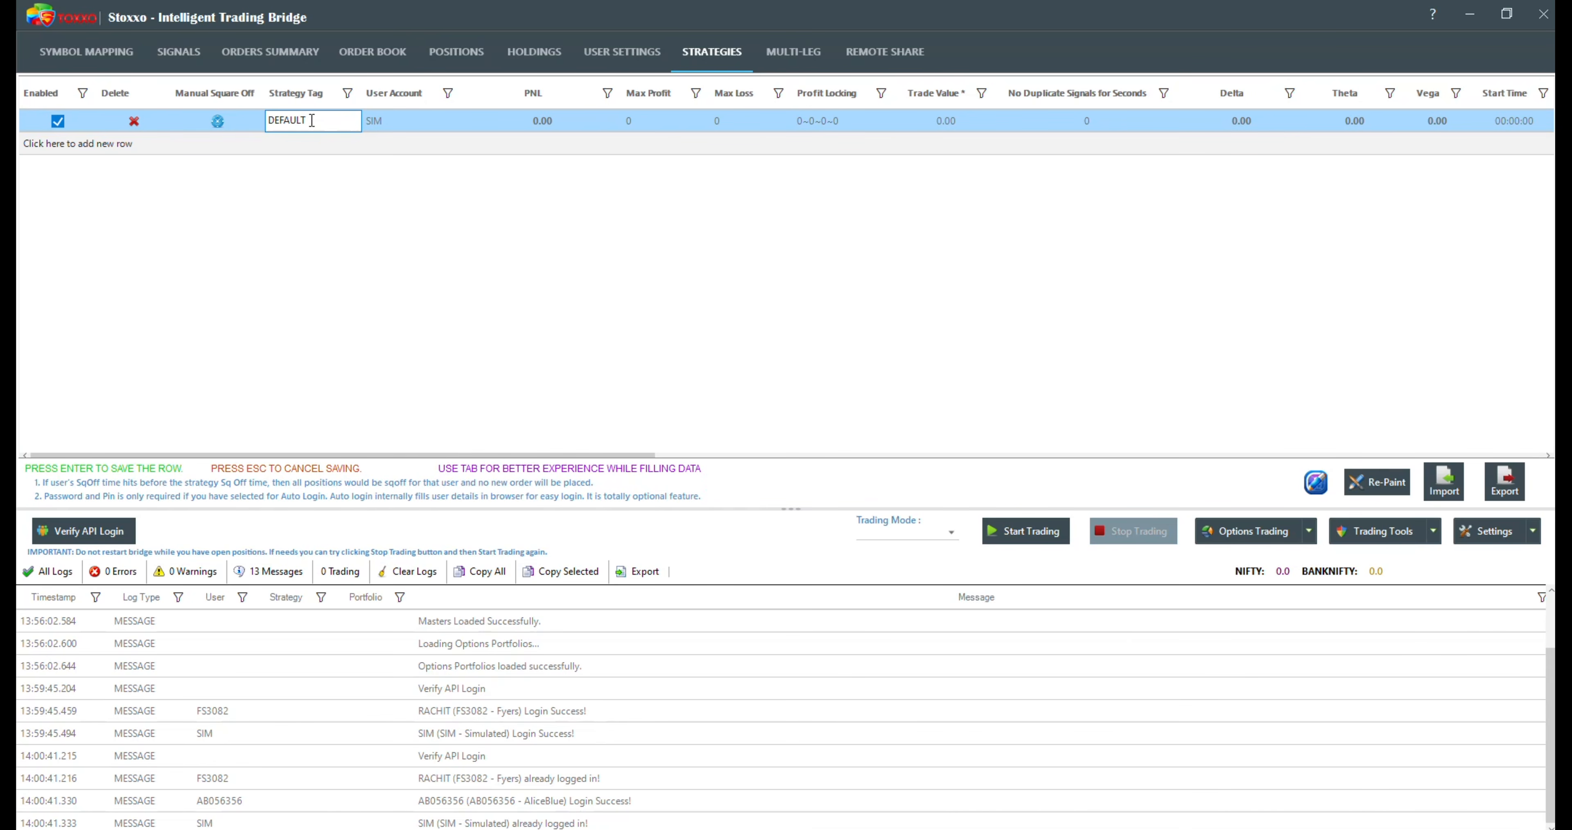
{"action": "left_click", "coordinate": [303, 151]}
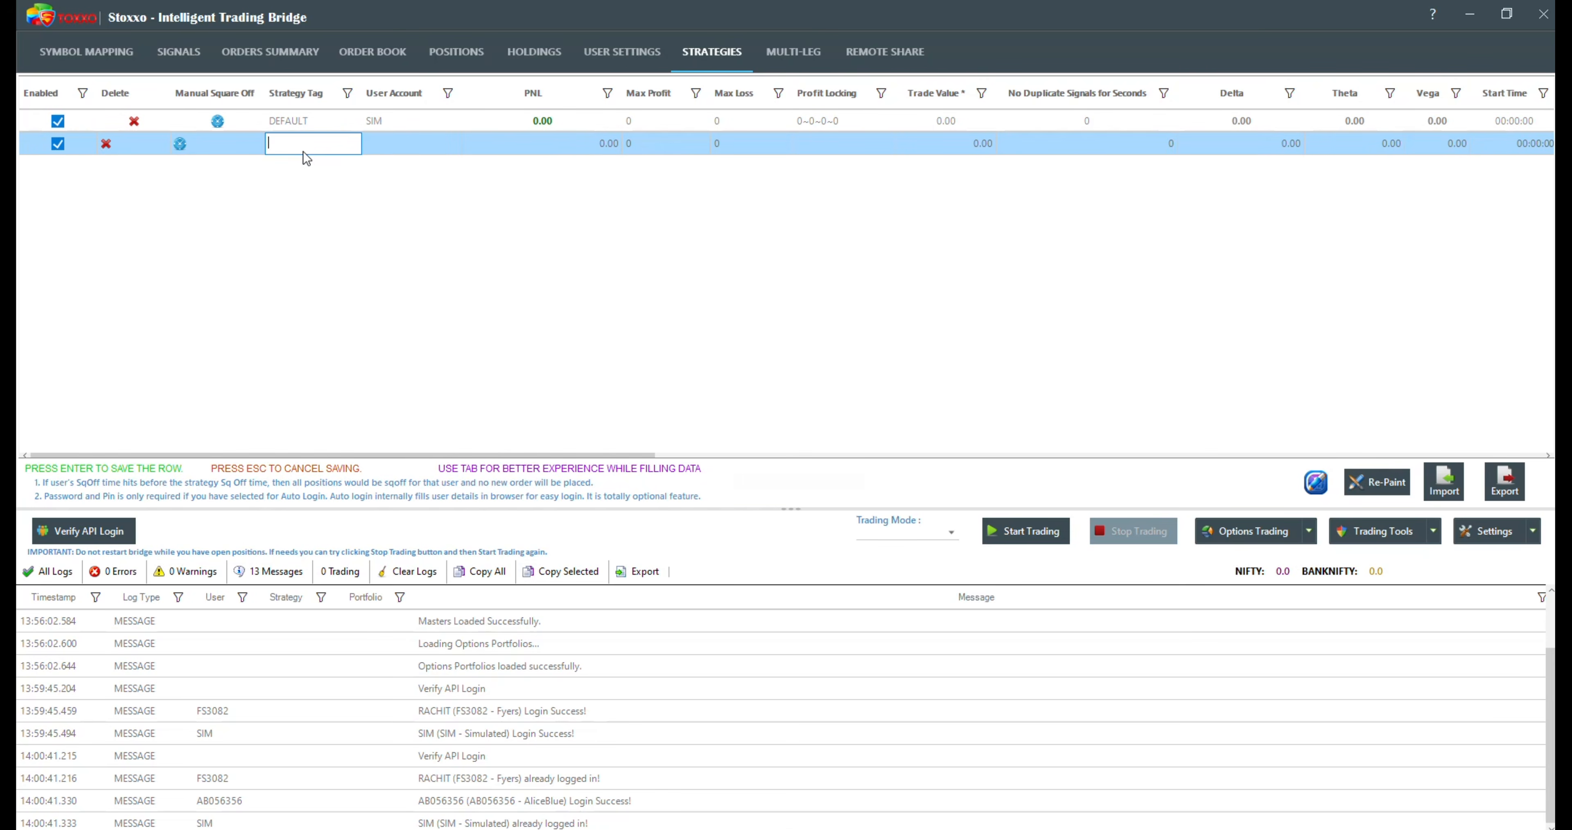
{"action": "type", "text": "REAL"}
{"action": "left_click", "coordinate": [377, 143]}
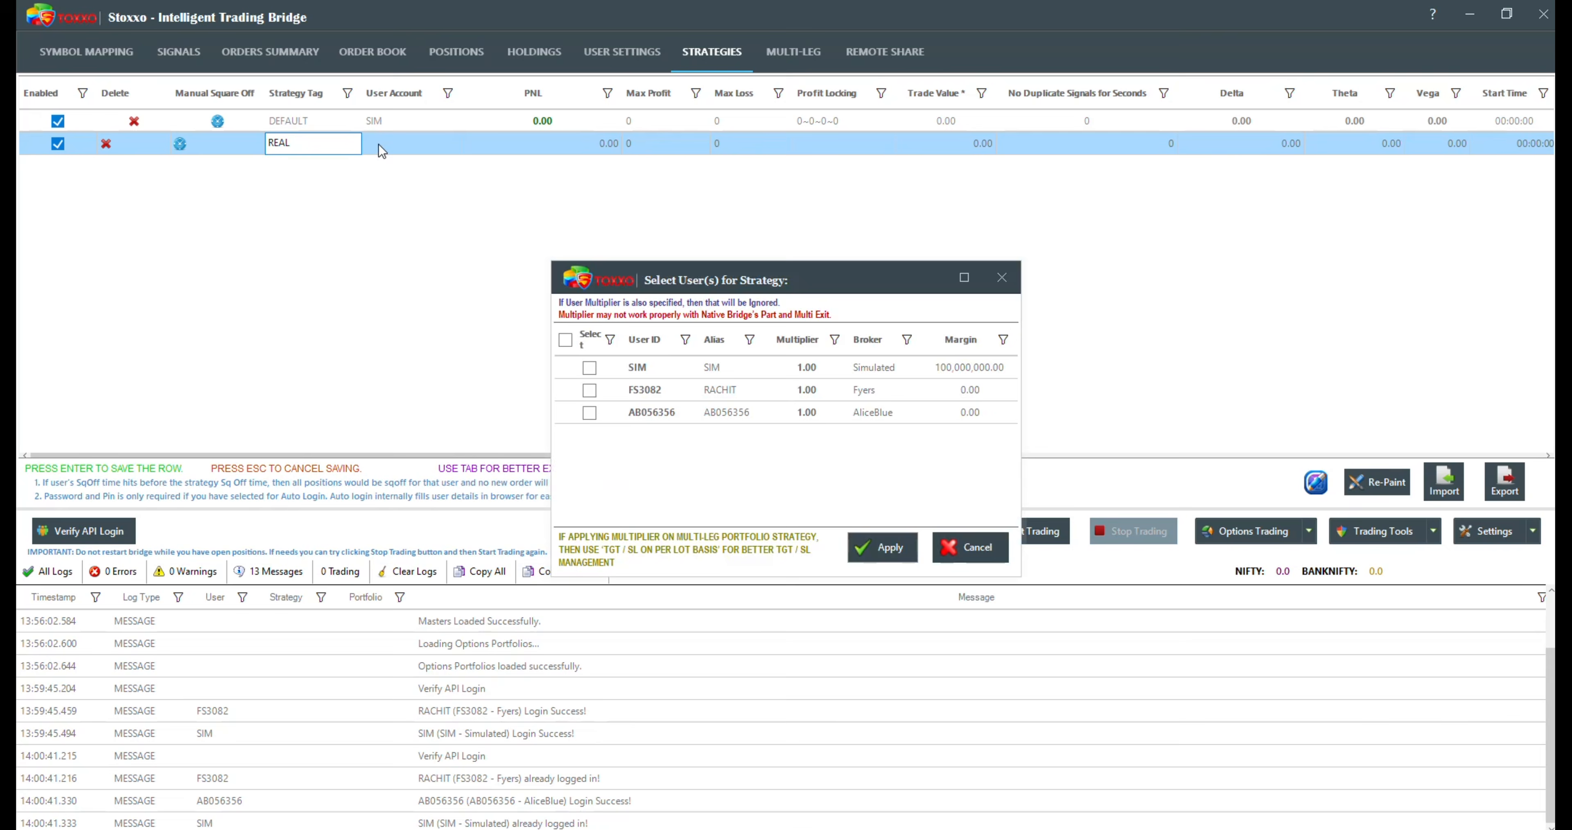
{"action": "left_click", "coordinate": [1001, 277]}
{"action": "key", "text": "Escape"}
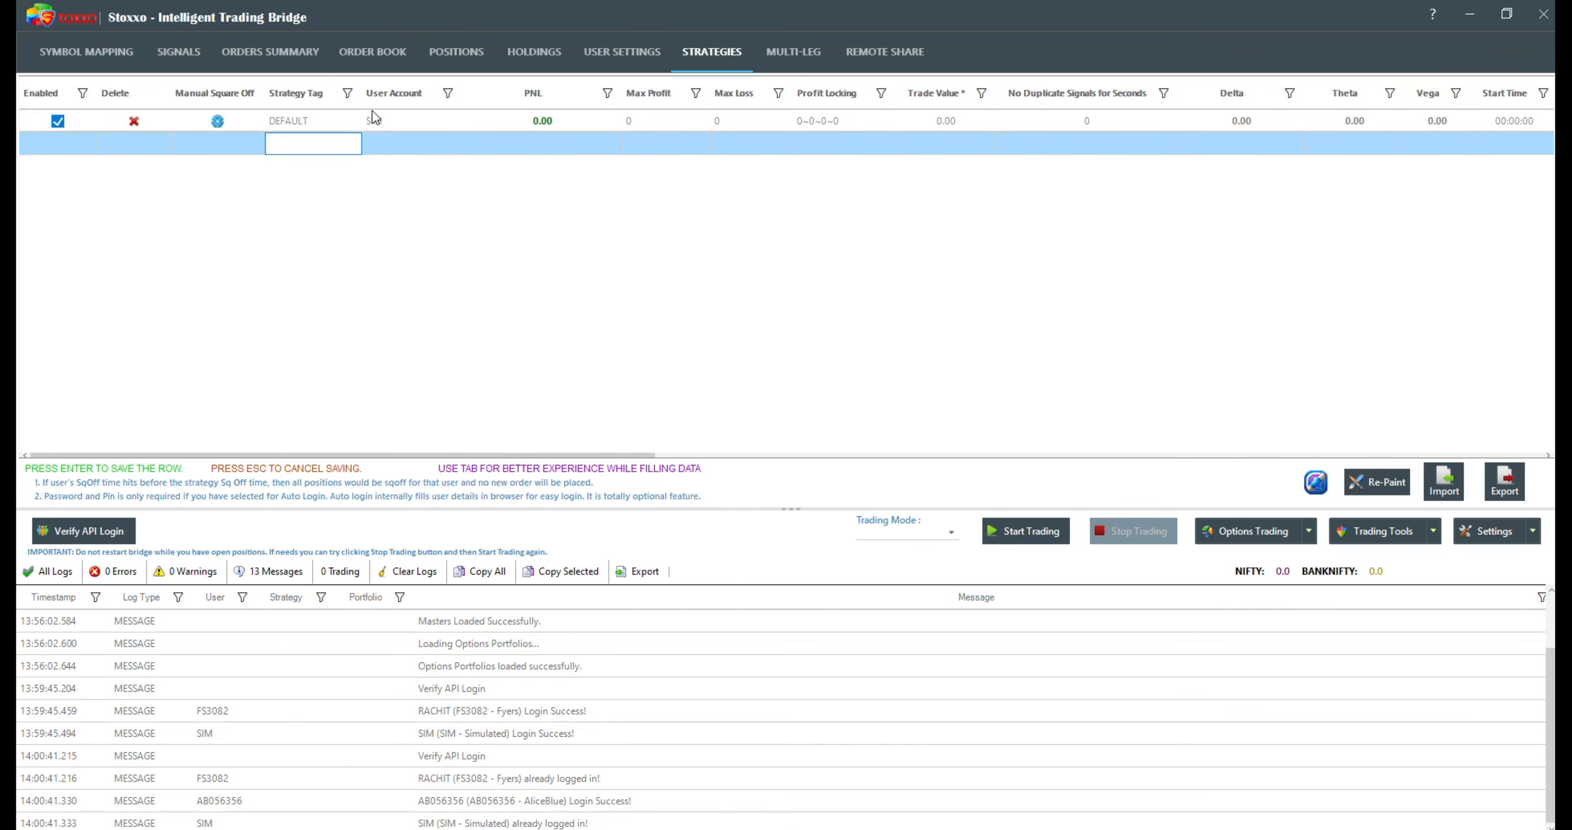
Step: Add the AliceBlue and Fyers users to the DEFAULT strategy alongside SIM
{"action": "left_click", "coordinate": [381, 120]}
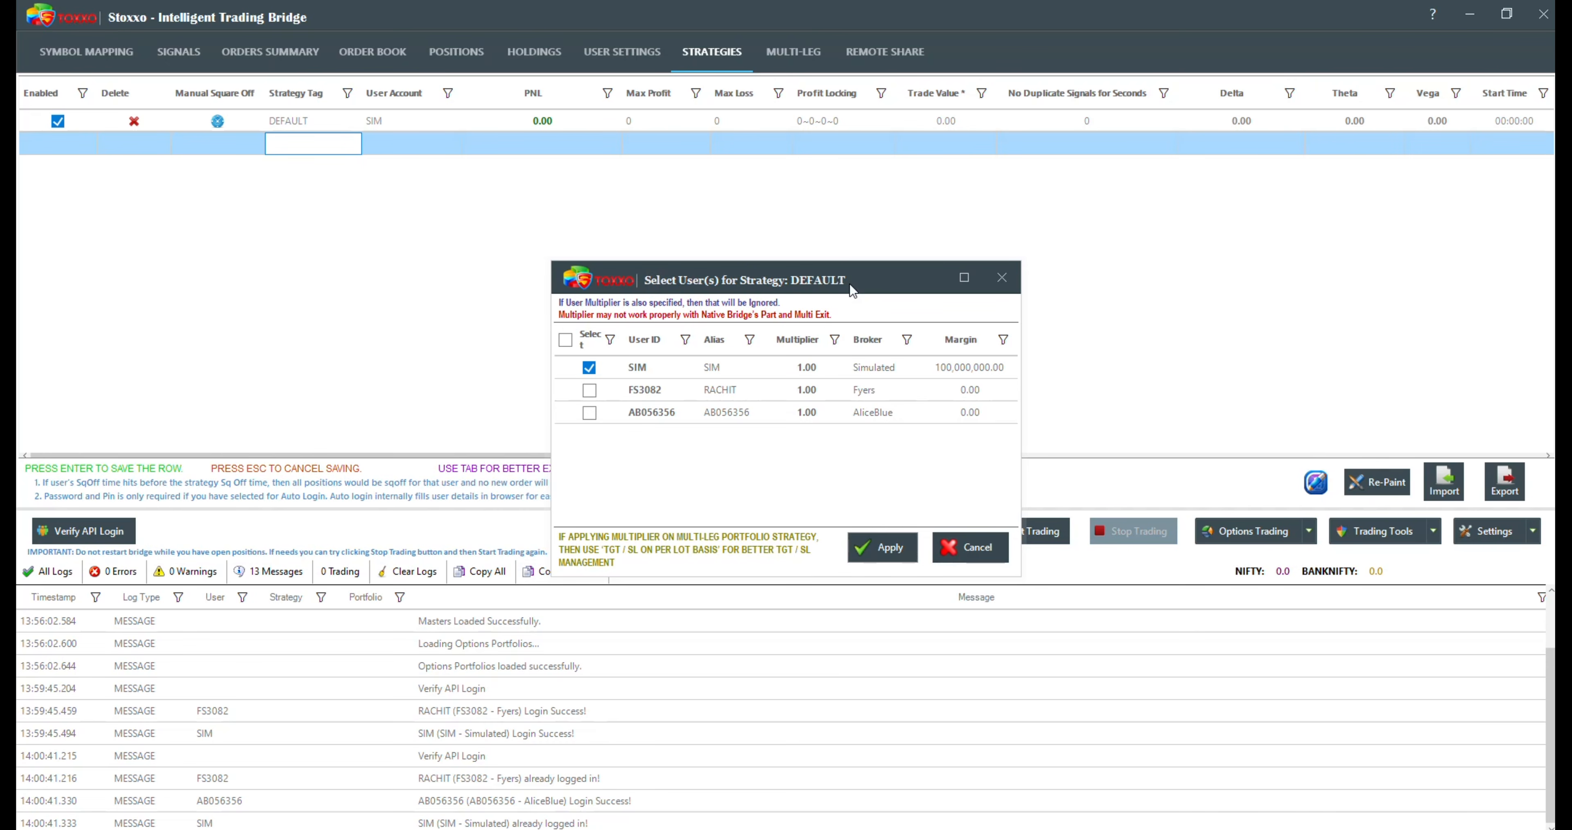
{"action": "left_click", "coordinate": [590, 414]}
{"action": "left_click", "coordinate": [590, 390]}
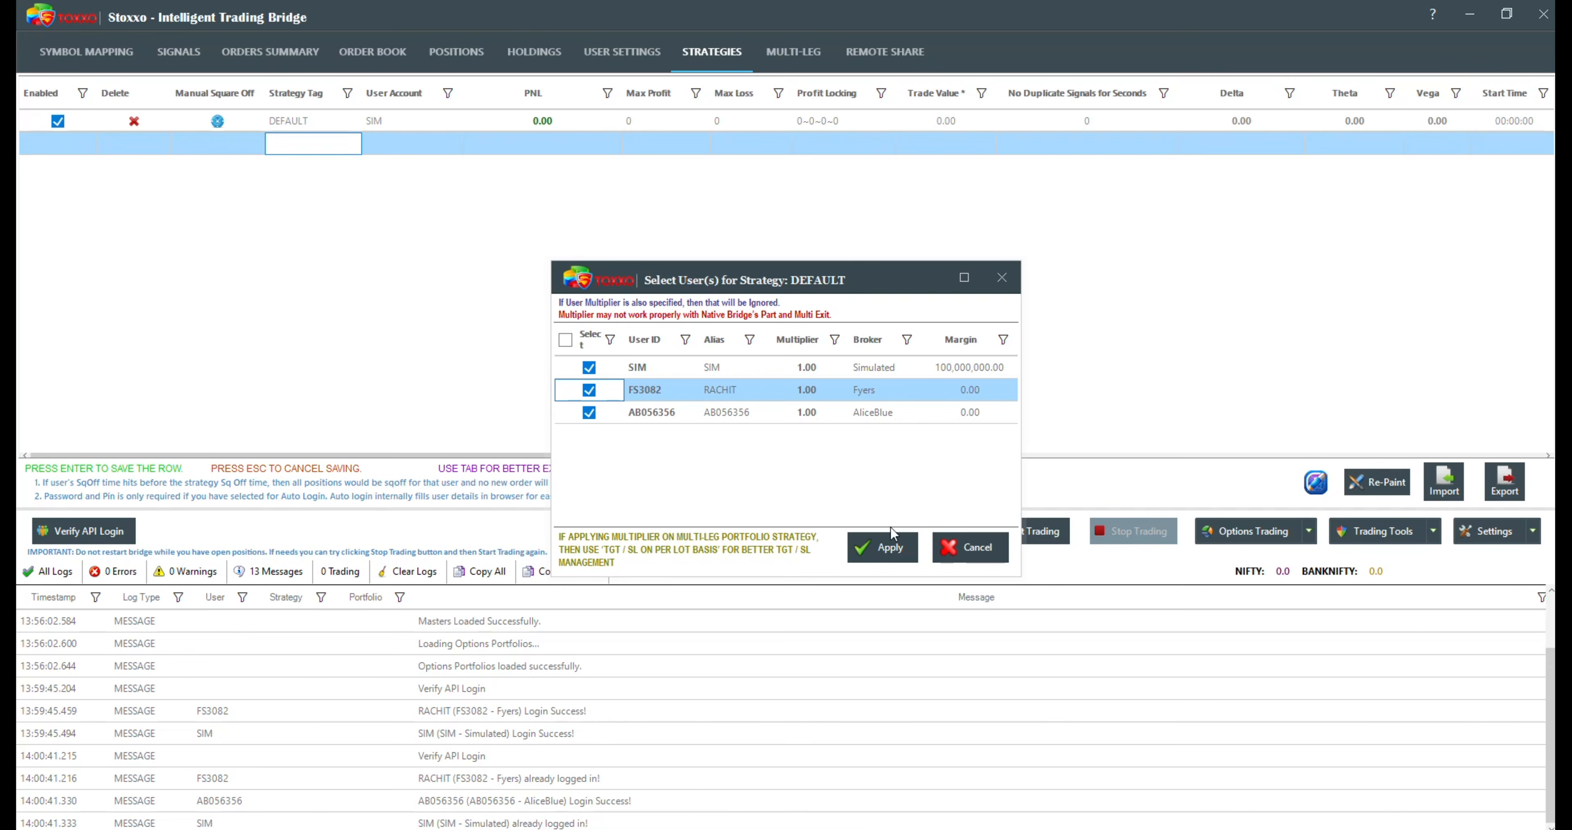
{"action": "left_click", "coordinate": [889, 540]}
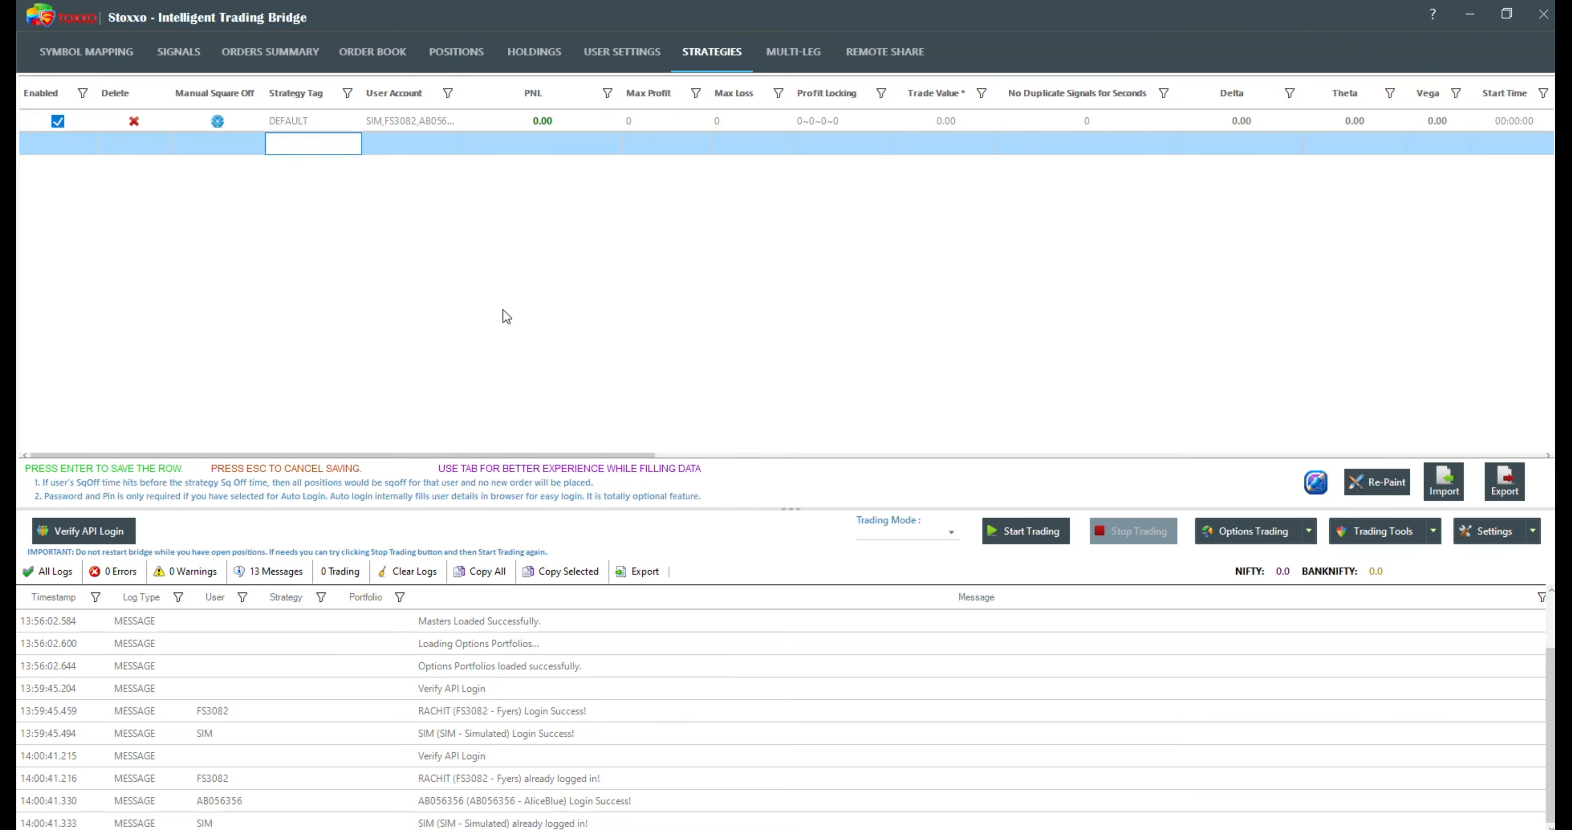
Step: Remove the Fyers and AliceBlue users from the DEFAULT strategy
{"action": "left_click", "coordinate": [392, 125]}
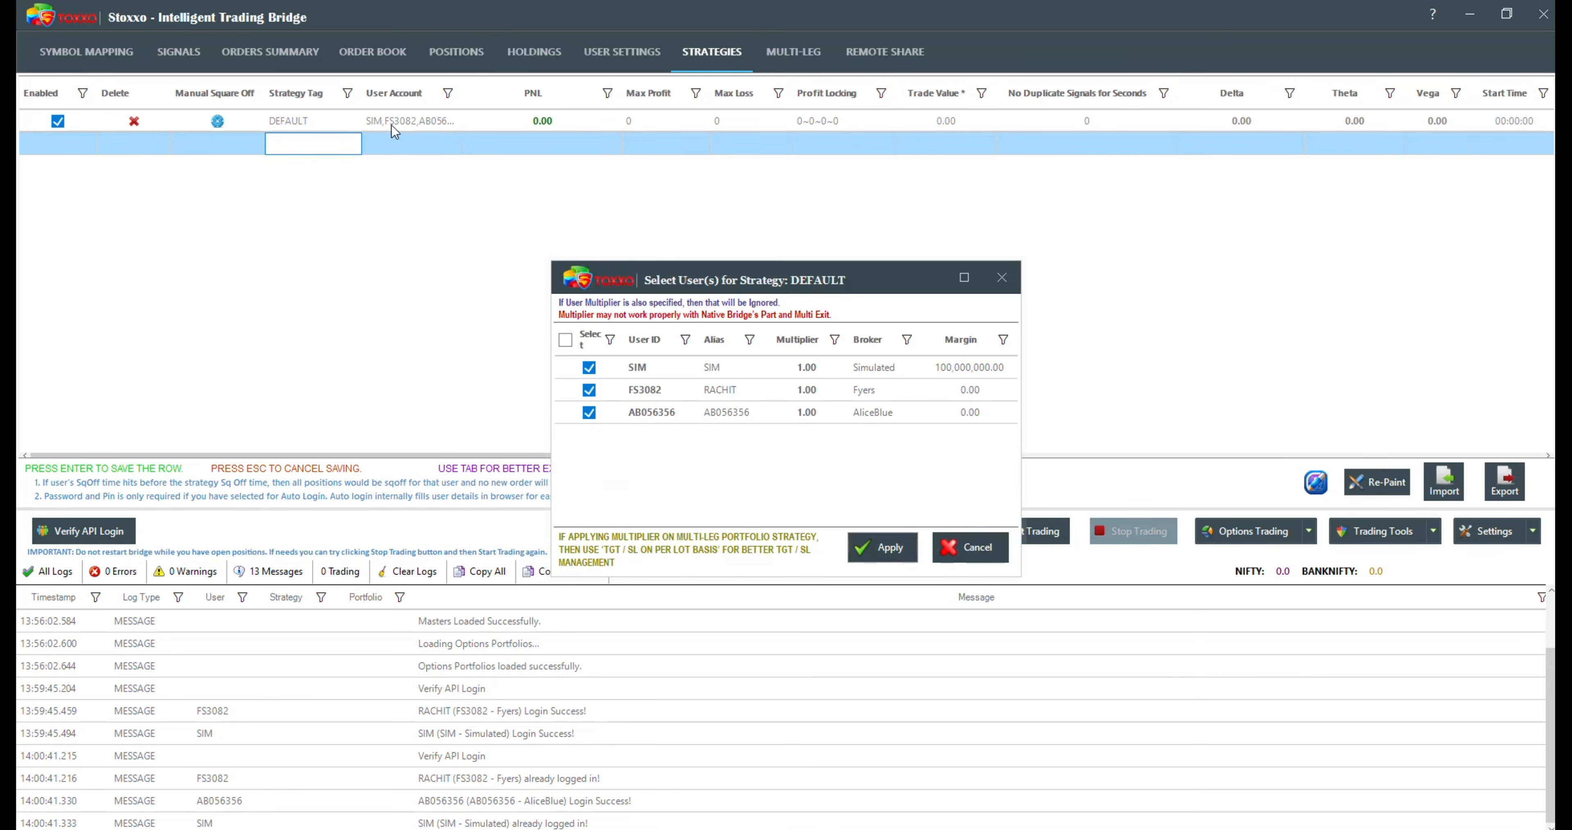
{"action": "left_click", "coordinate": [589, 390]}
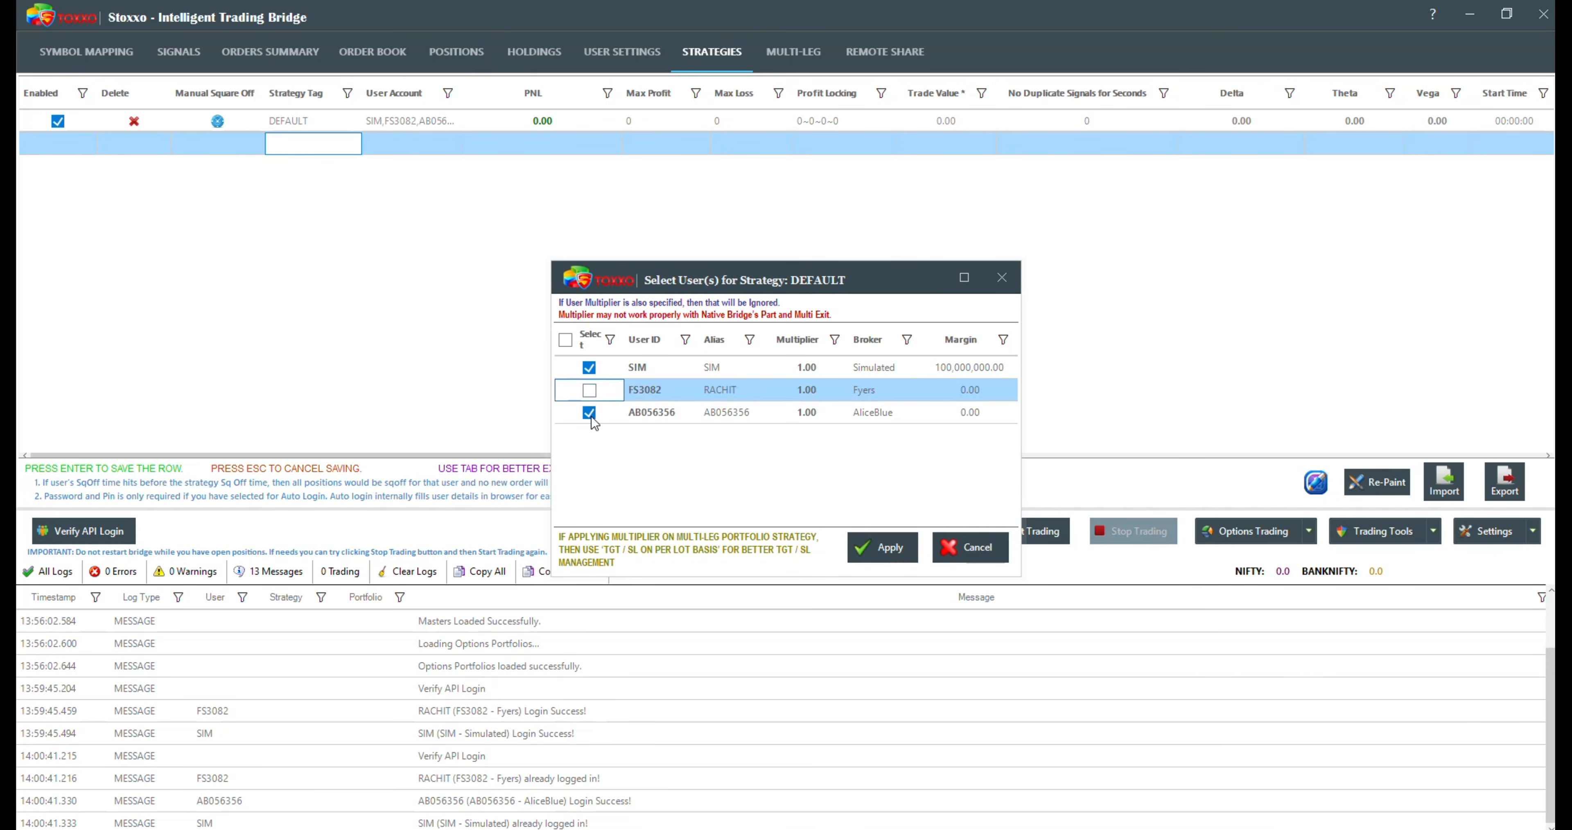
{"action": "left_click", "coordinate": [590, 413]}
{"action": "left_click", "coordinate": [866, 543]}
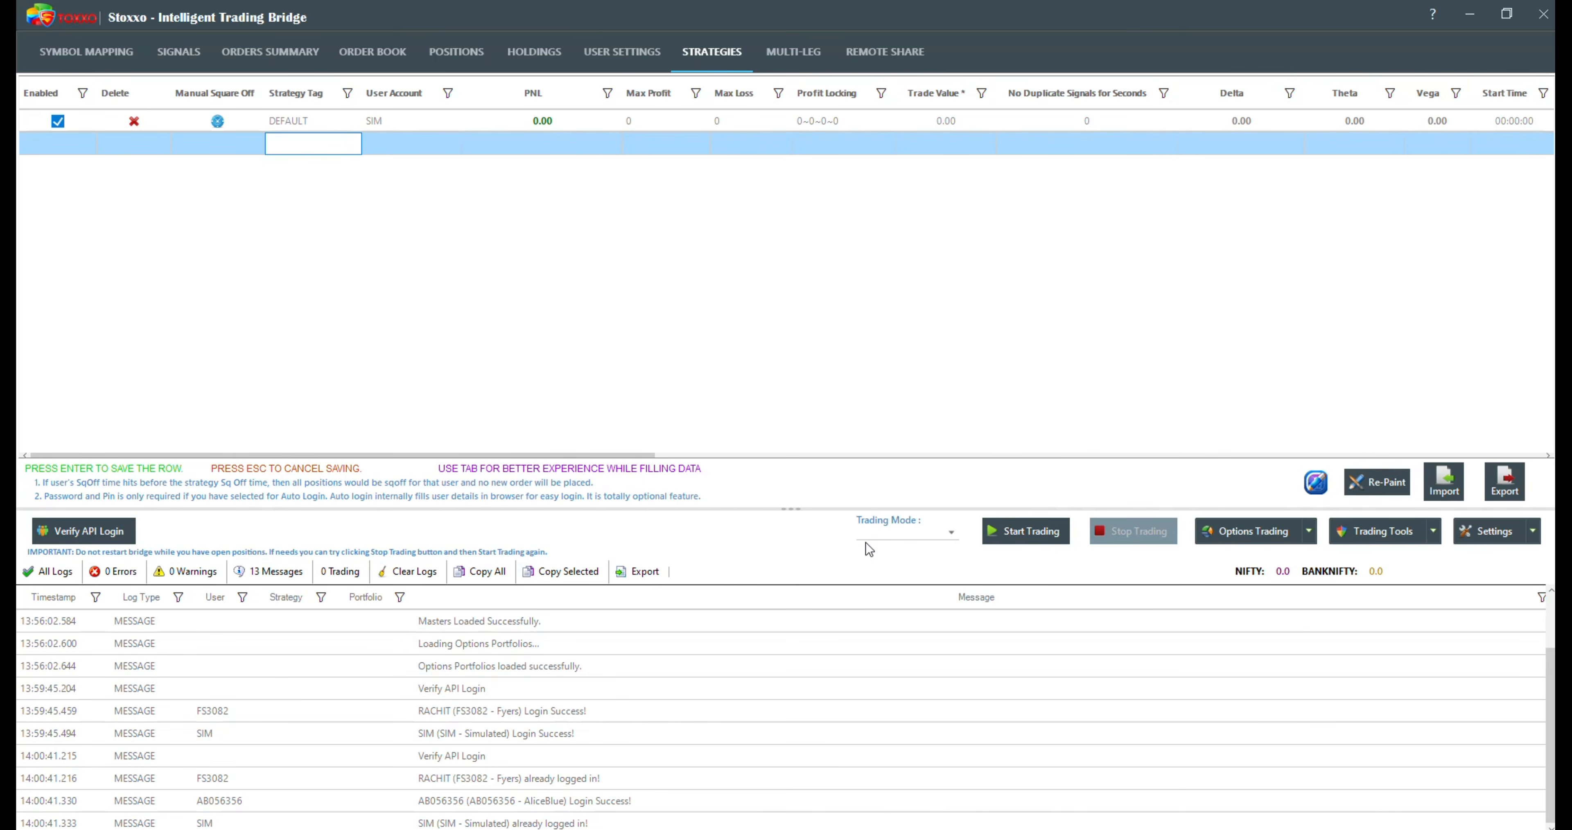
Step: Add a strategy with the tag REAL, assign the SIM user to it, and save the row
{"action": "left_click", "coordinate": [327, 146]}
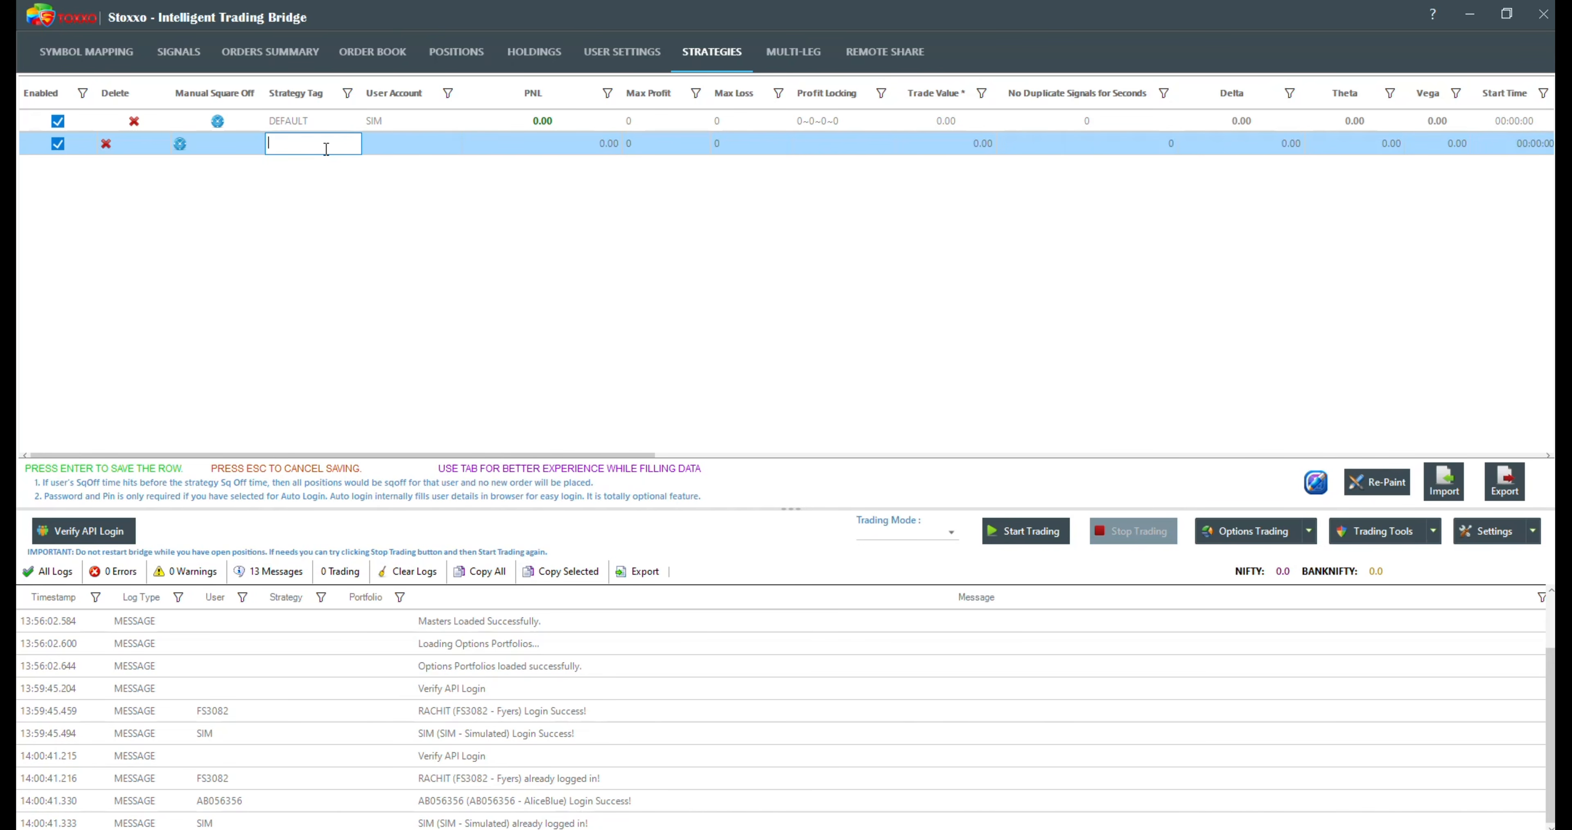
{"action": "type", "text": "REAL"}
{"action": "left_click", "coordinate": [374, 149]}
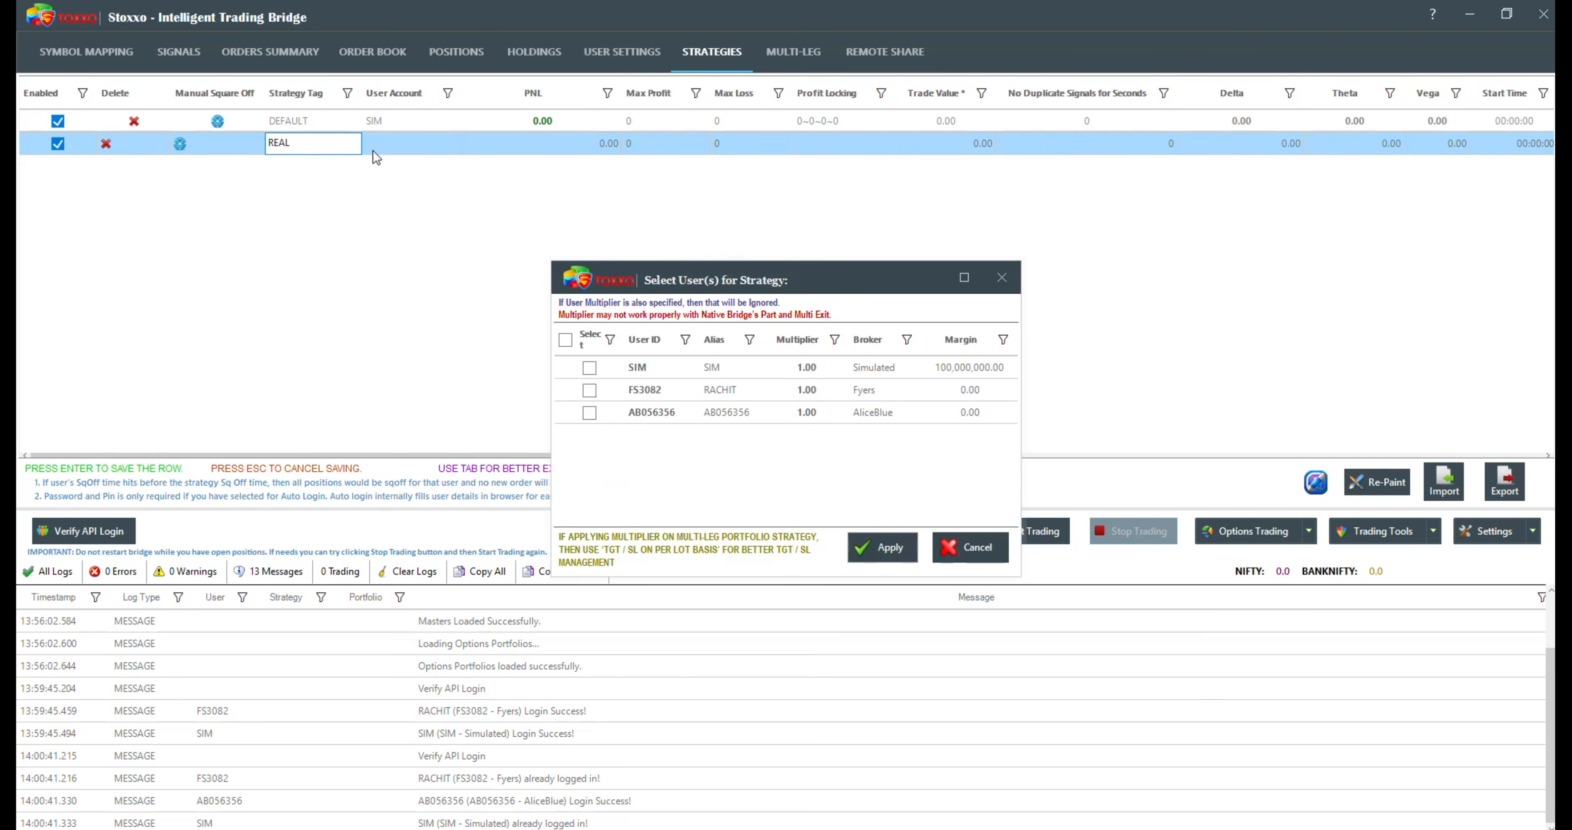
{"action": "left_click", "coordinate": [590, 368]}
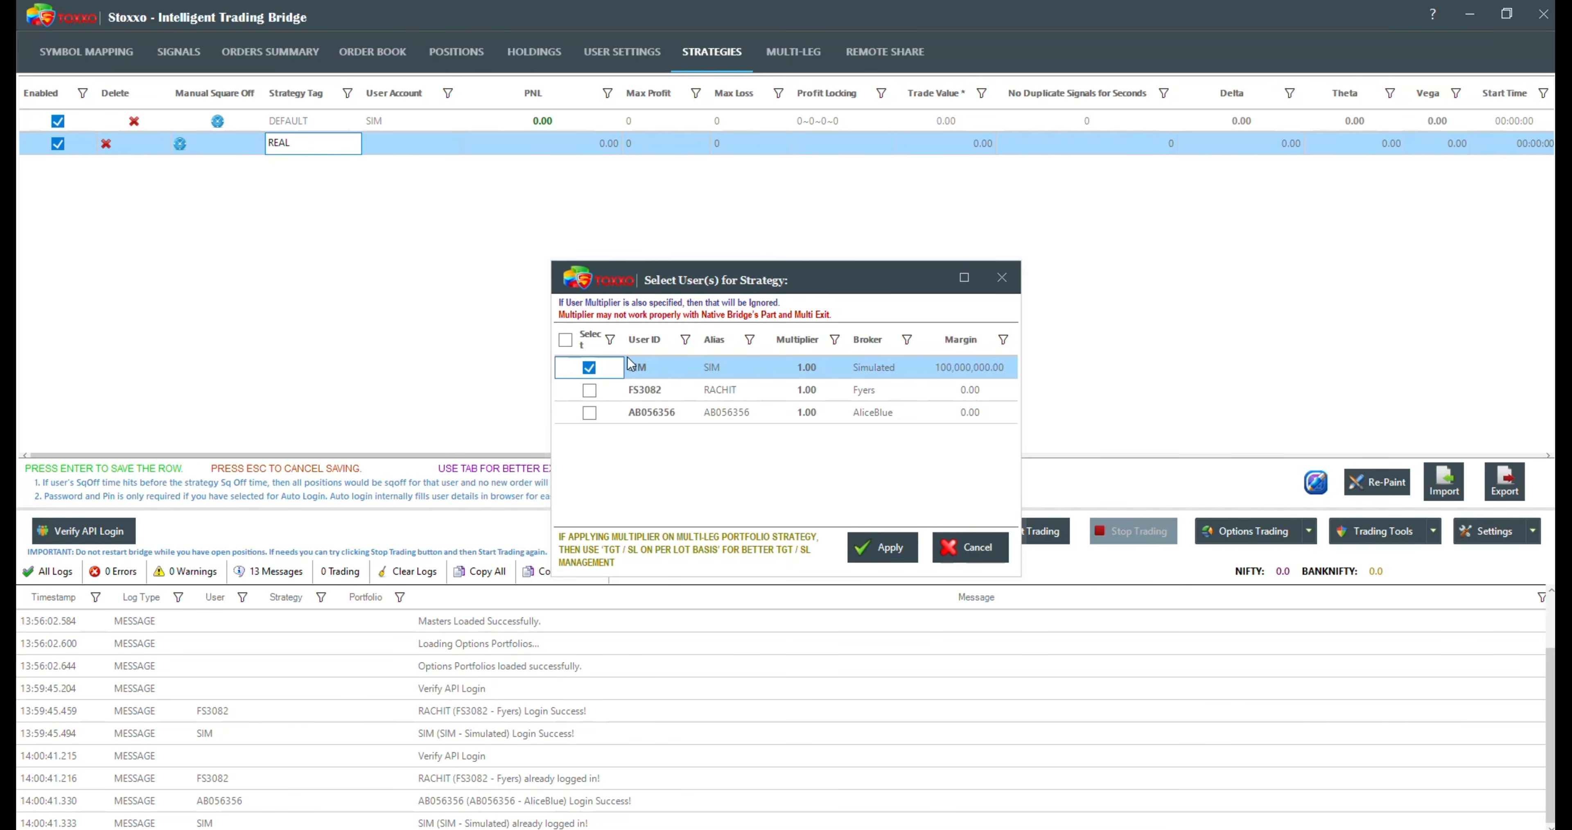
{"action": "left_click", "coordinate": [882, 546]}
{"action": "key", "text": "Return"}
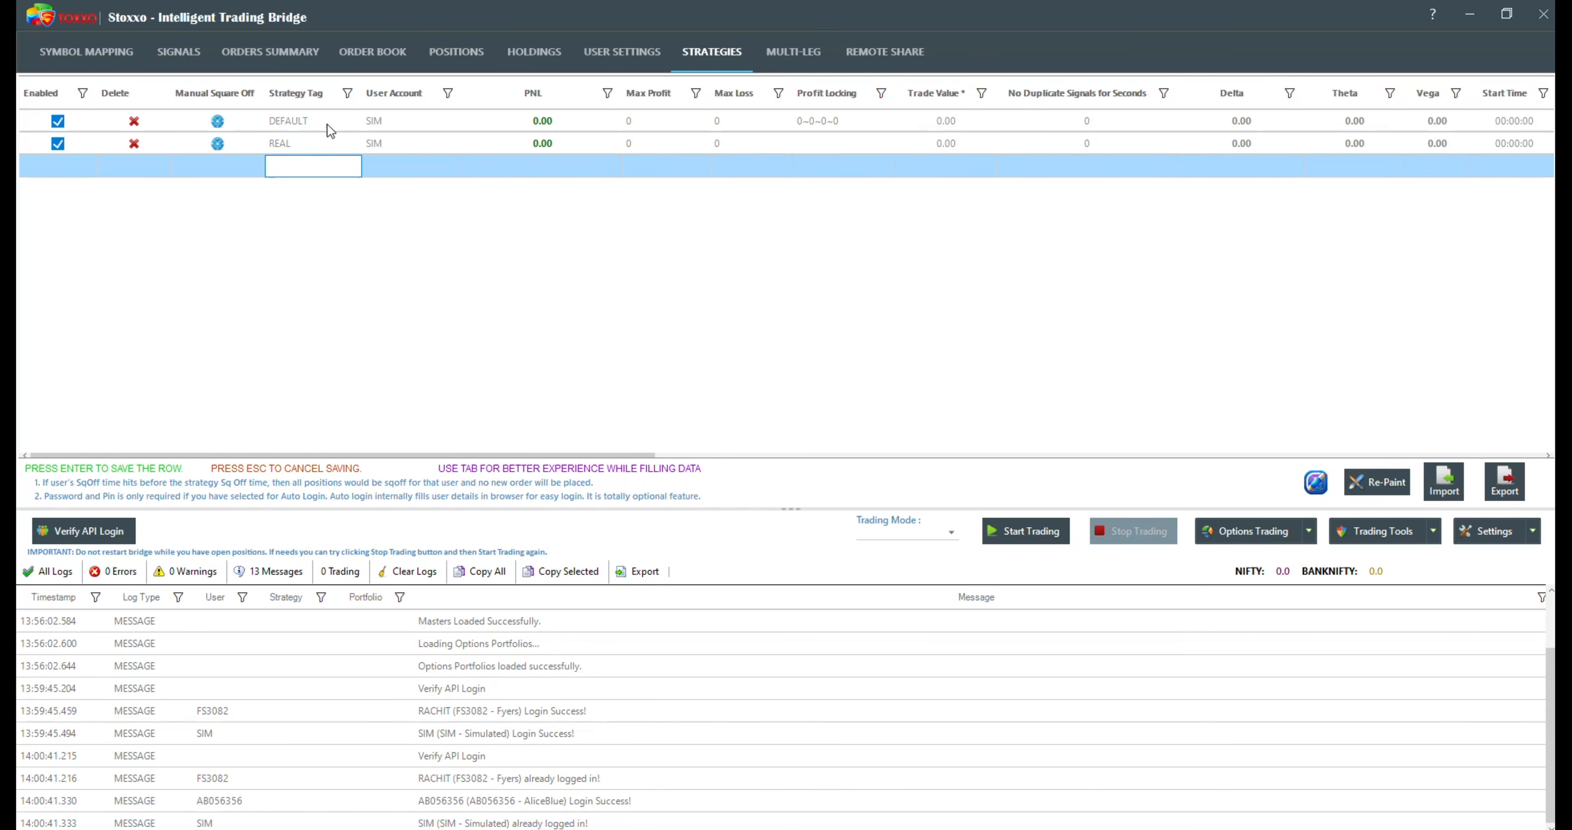
Step: Select the Fyers user with multiplier 2 and the AliceBlue user with multiplier 3 for the DEFAULT strategy
{"action": "left_click", "coordinate": [378, 121]}
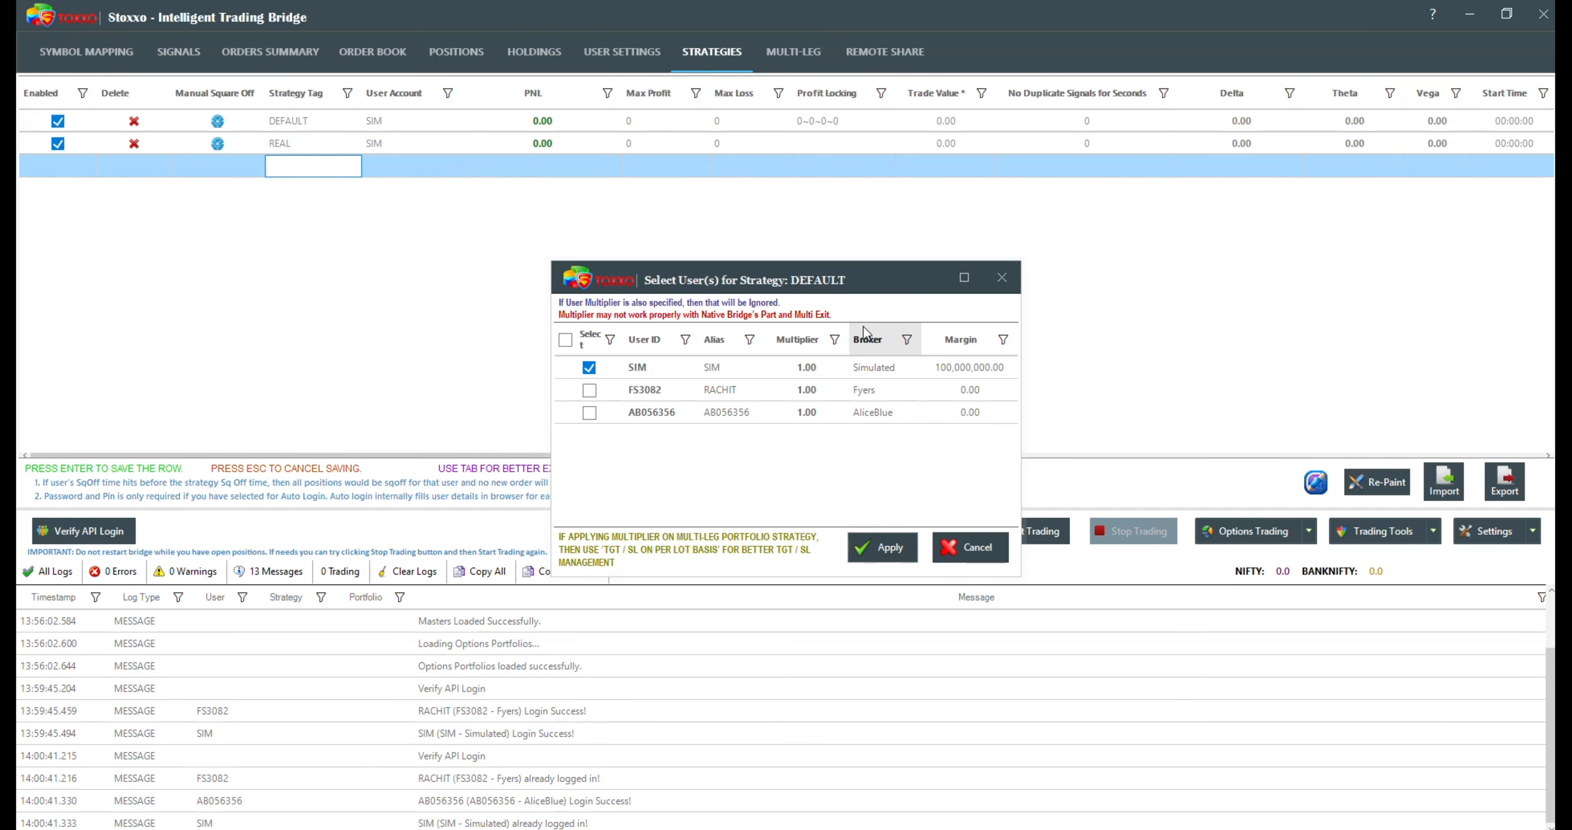
{"action": "left_click", "coordinate": [588, 392]}
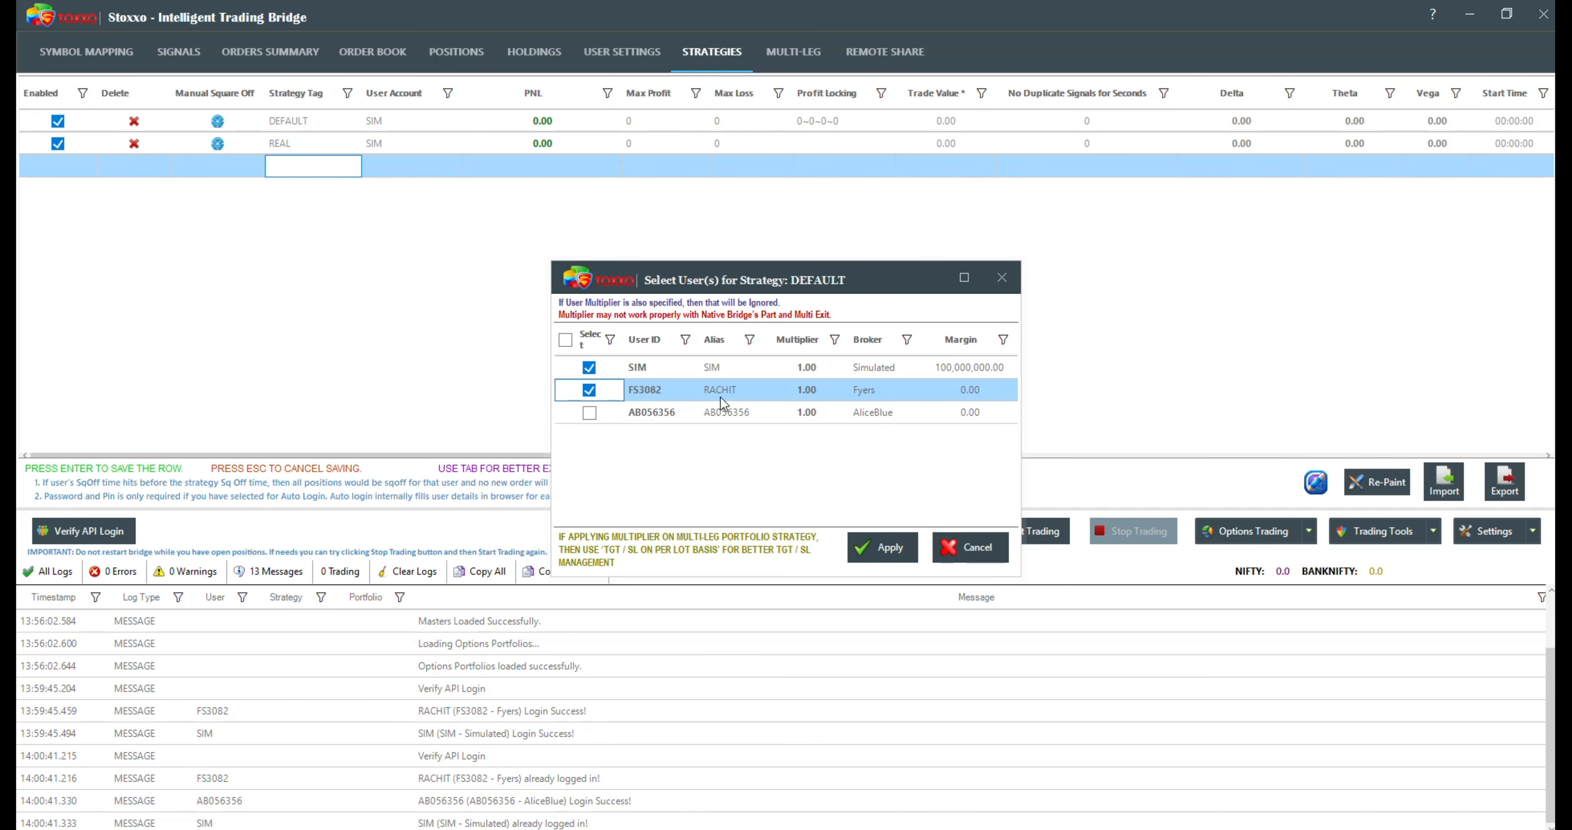
{"action": "left_click", "coordinate": [803, 393]}
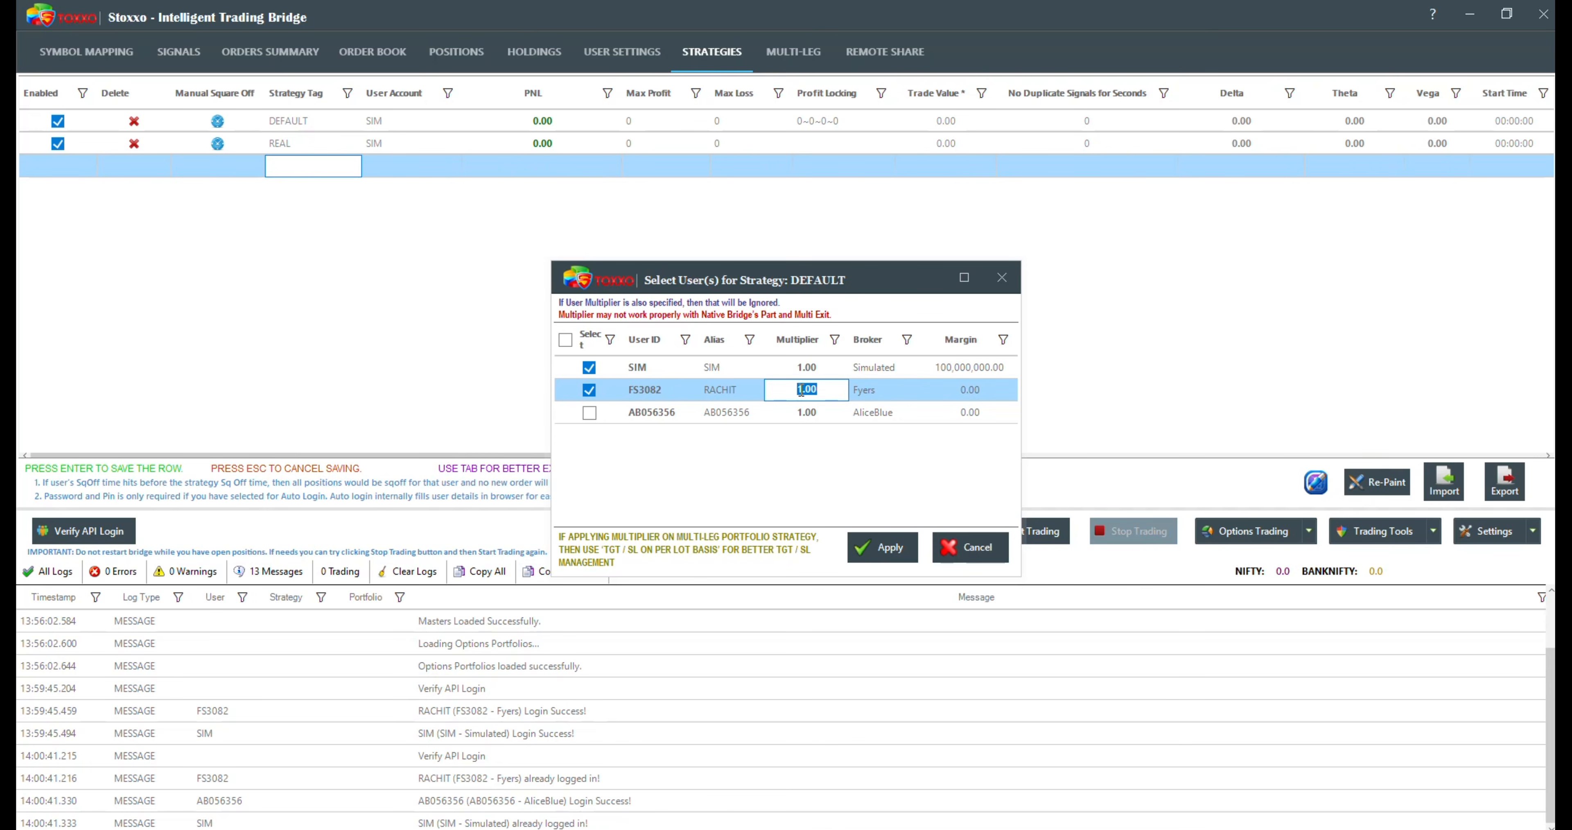
{"action": "type", "text": "2"}
{"action": "left_click", "coordinate": [800, 412]}
{"action": "double_click", "coordinate": [800, 412]}
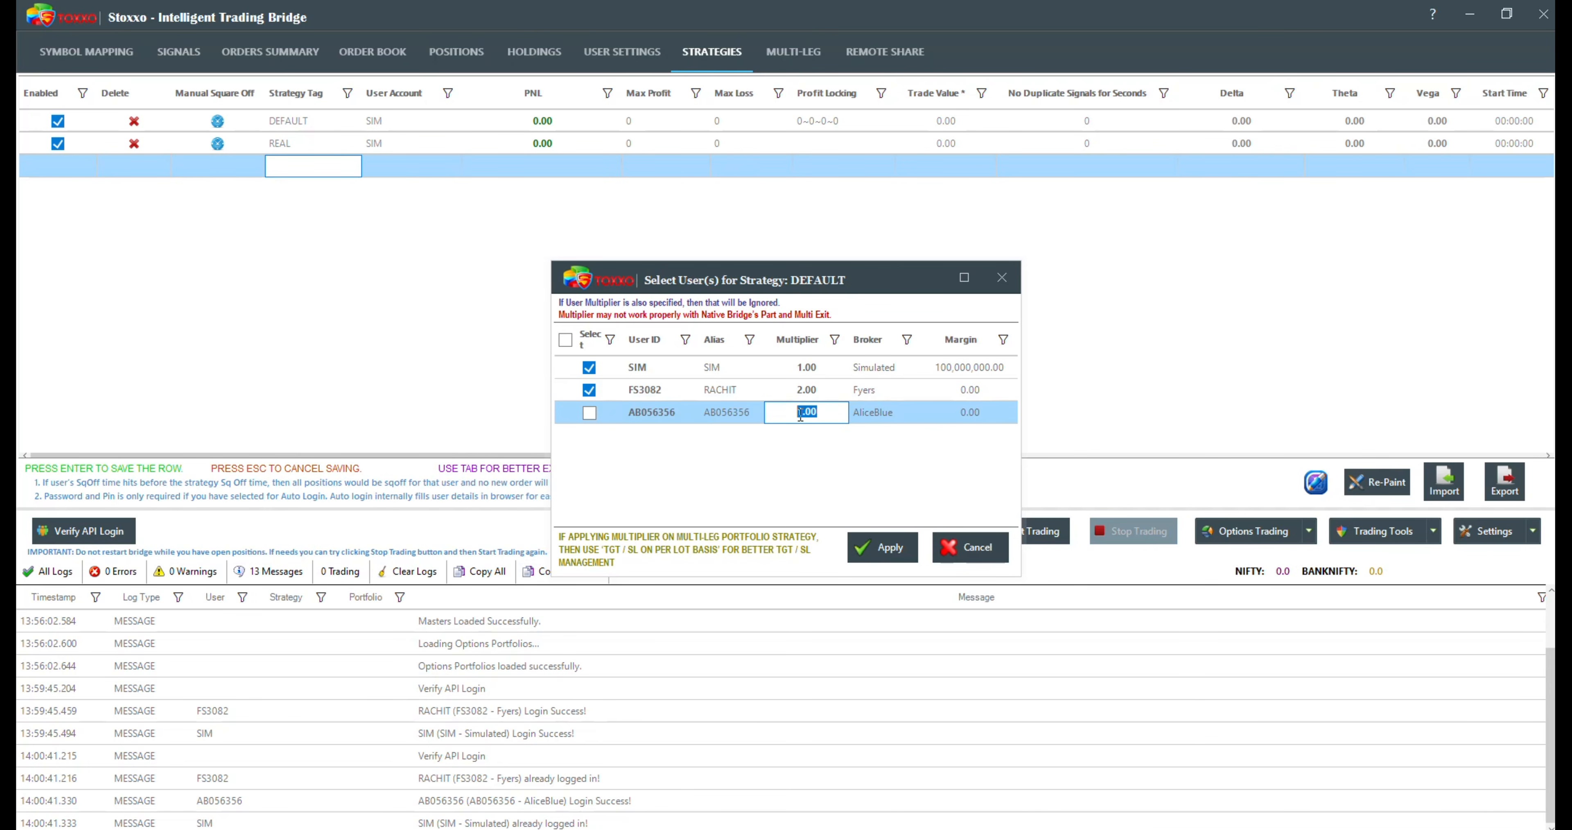
{"action": "type", "text": "3"}
{"action": "left_click", "coordinate": [590, 413]}
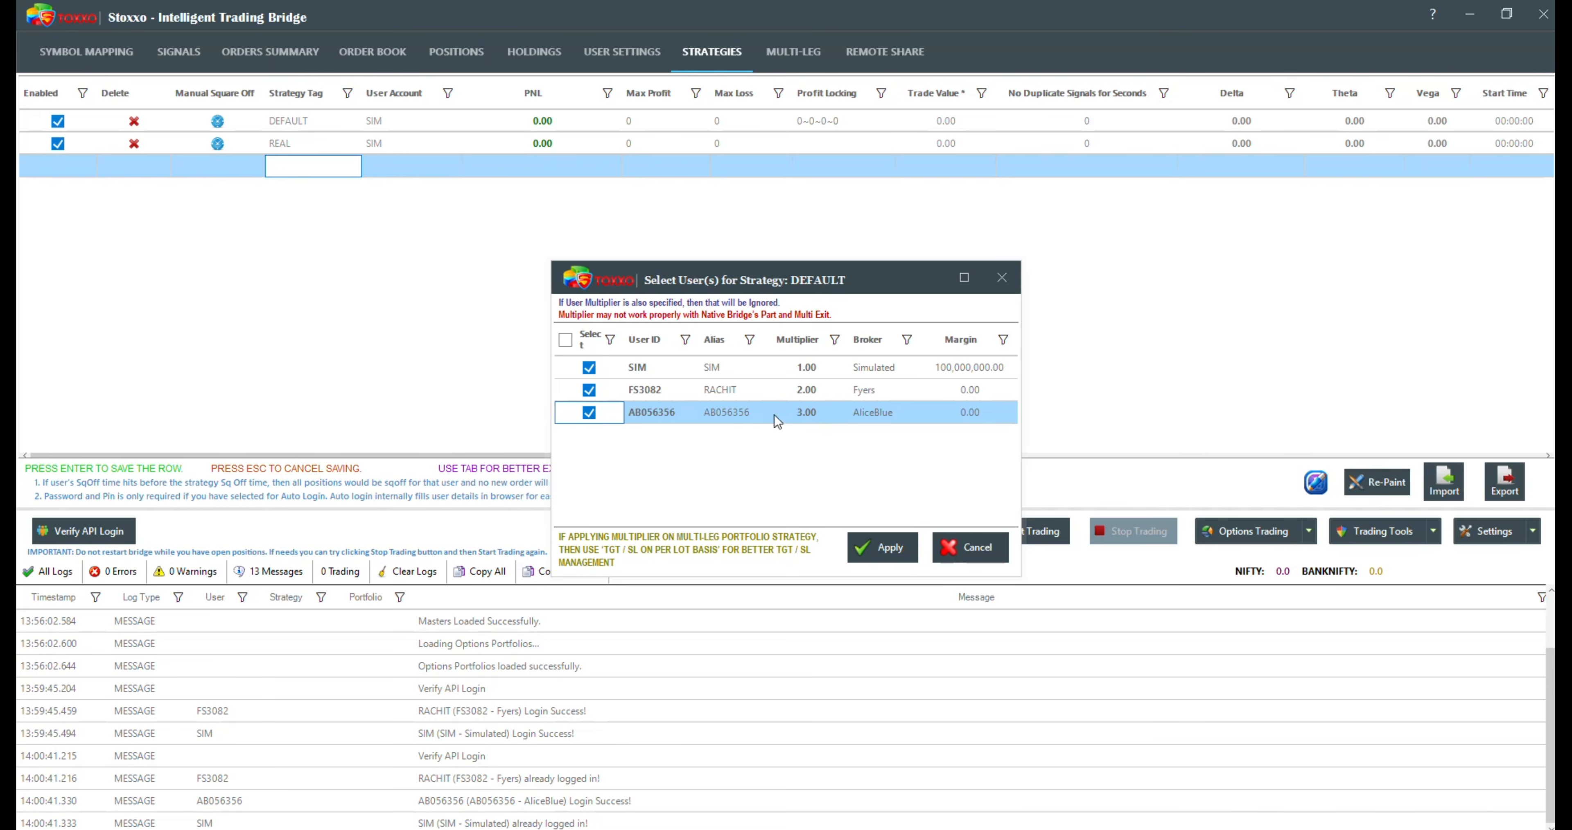
Step: Reset the AliceBlue and Fyers multipliers to 1, deselect both users, and apply the DEFAULT strategy's user selection
{"action": "left_click", "coordinate": [802, 409]}
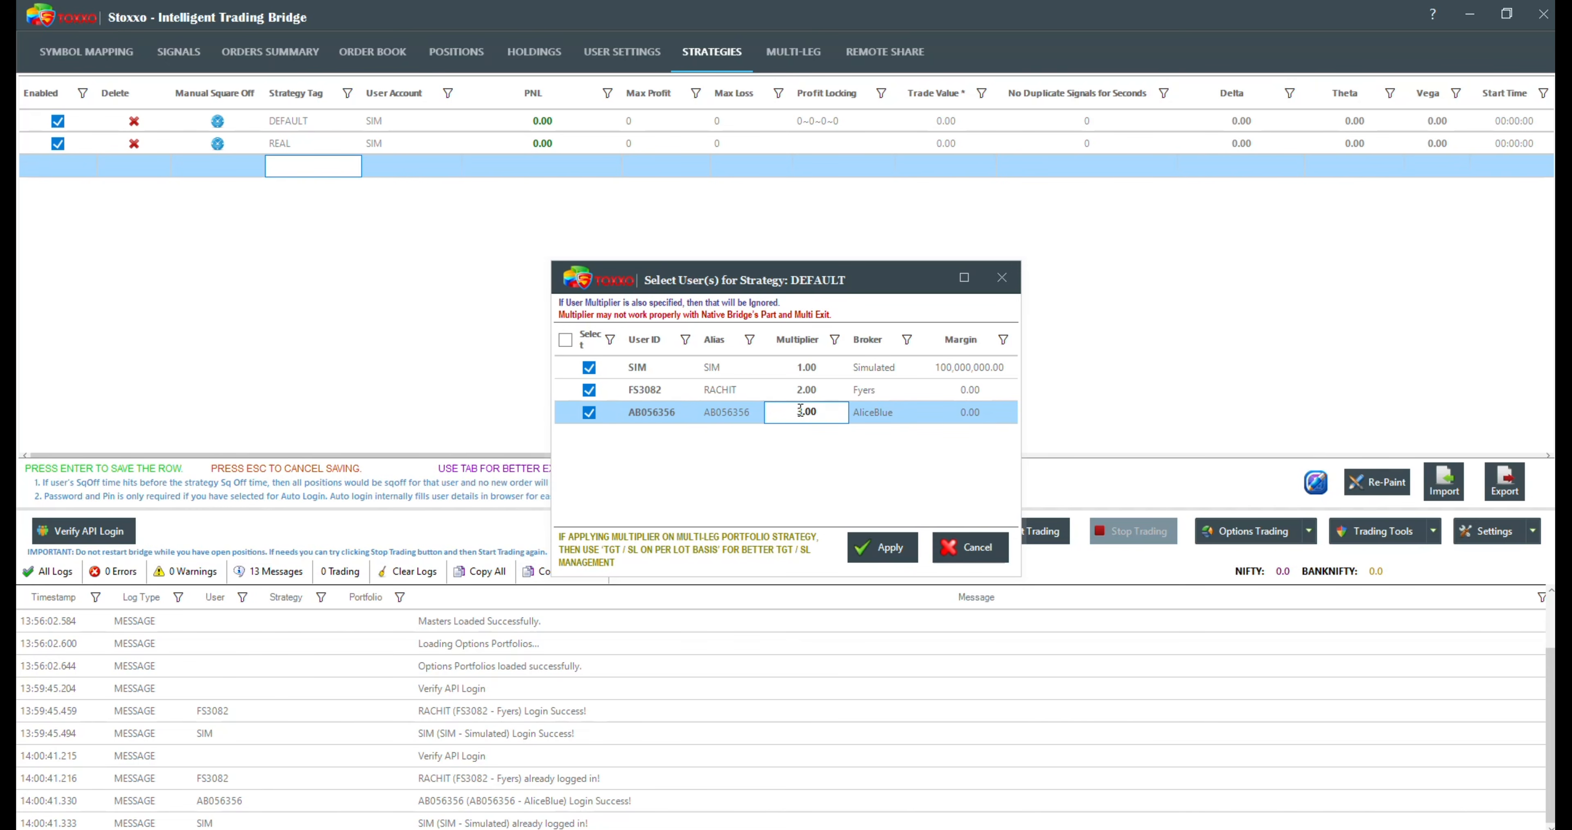
{"action": "type", "text": "1"}
{"action": "key", "text": "Delete"}
{"action": "key", "text": "Up"}
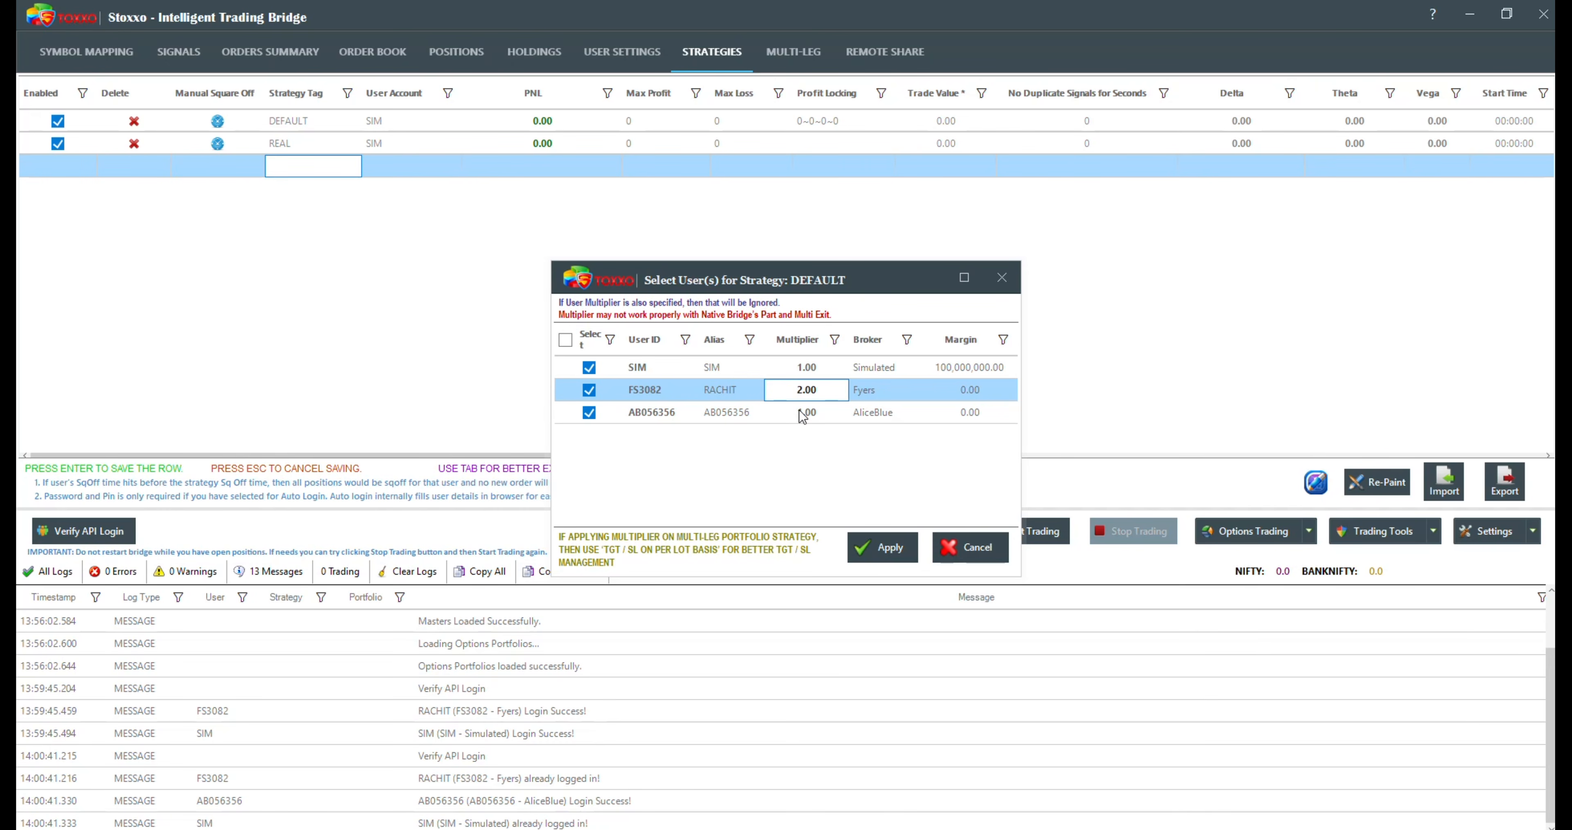
{"action": "type", "text": "1"}
{"action": "key", "text": "Down"}
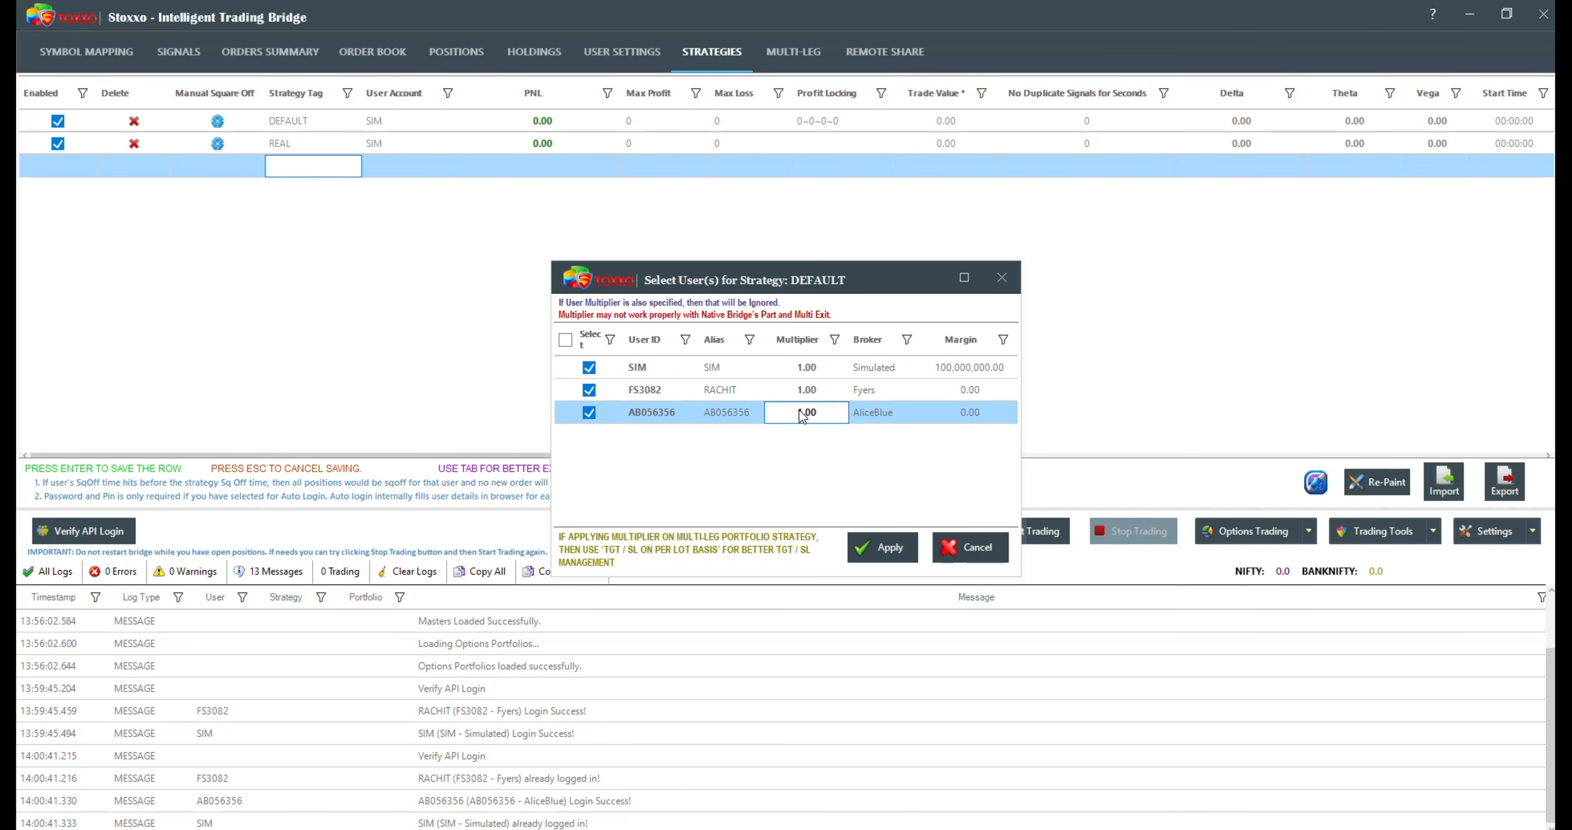
{"action": "left_click", "coordinate": [589, 413]}
{"action": "left_click", "coordinate": [590, 389]}
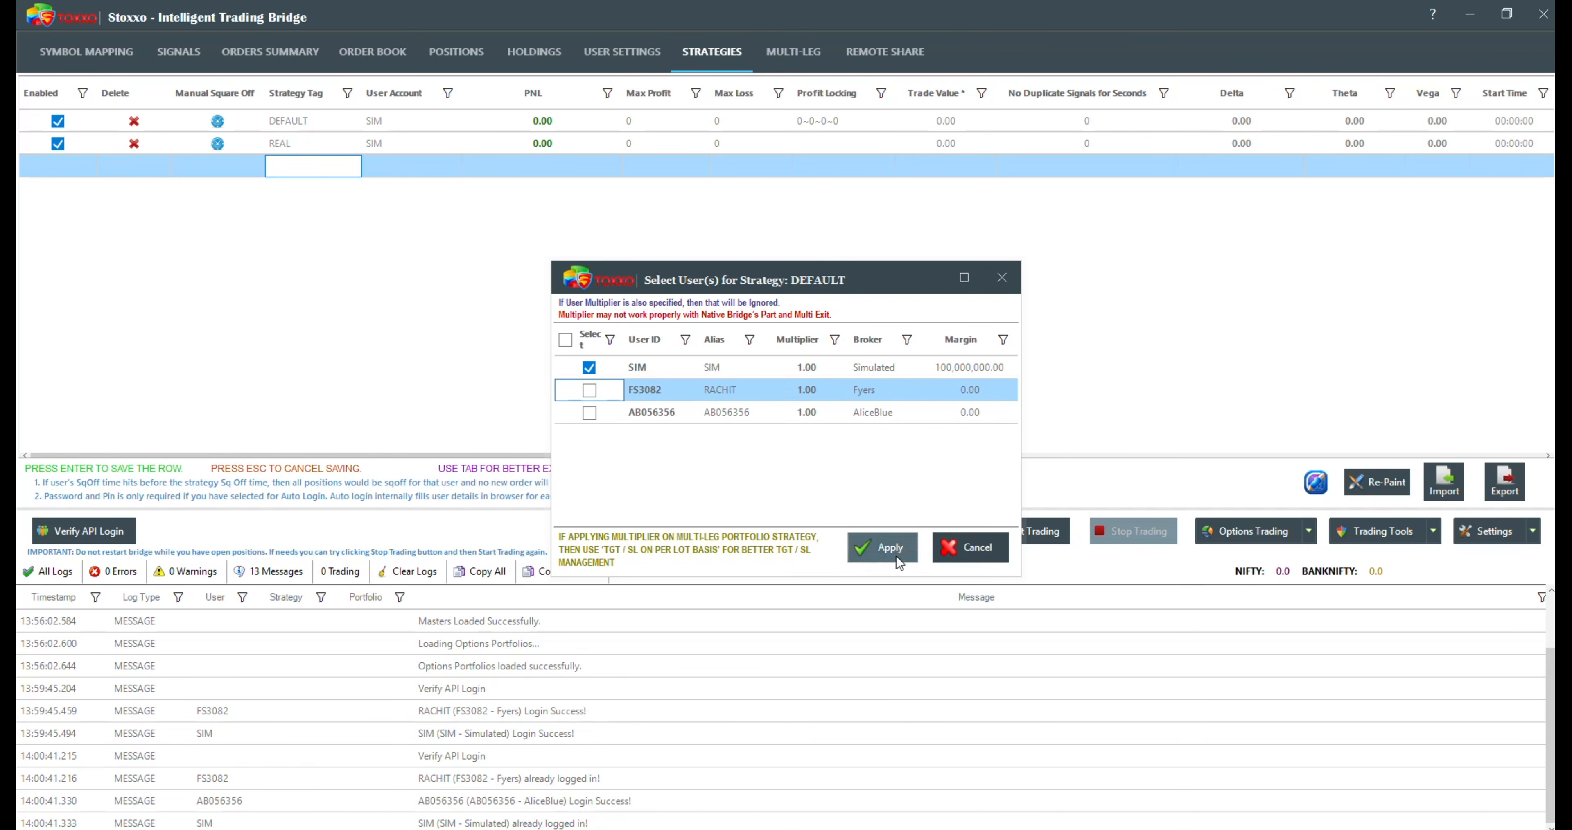
{"action": "left_click", "coordinate": [896, 552]}
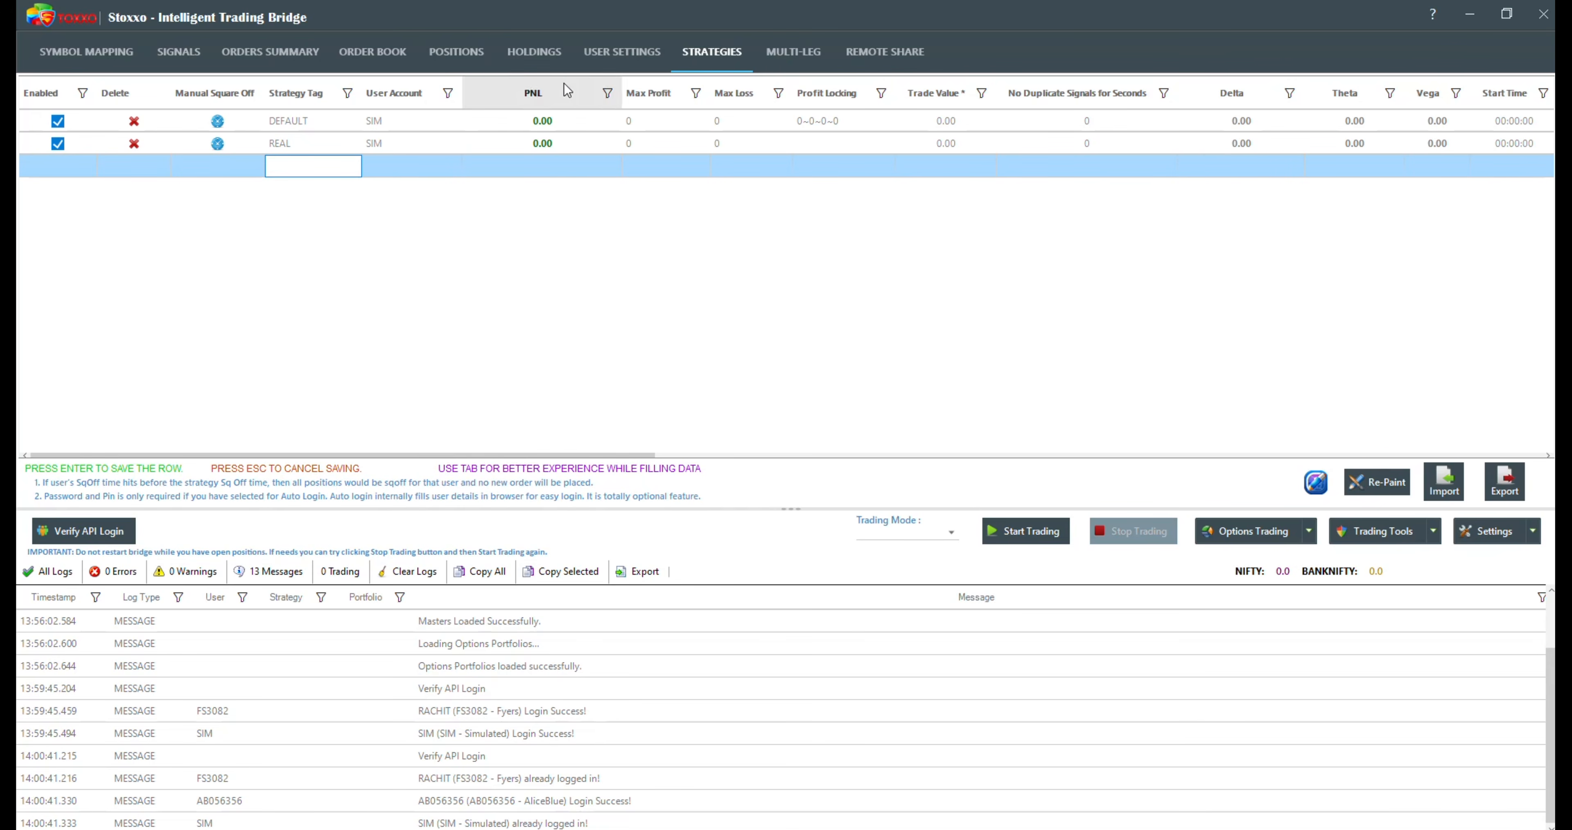
Step: Examine the account settings of the added users, including the password, pin and broker columns, and return to the strategies list
{"action": "left_click", "coordinate": [605, 49]}
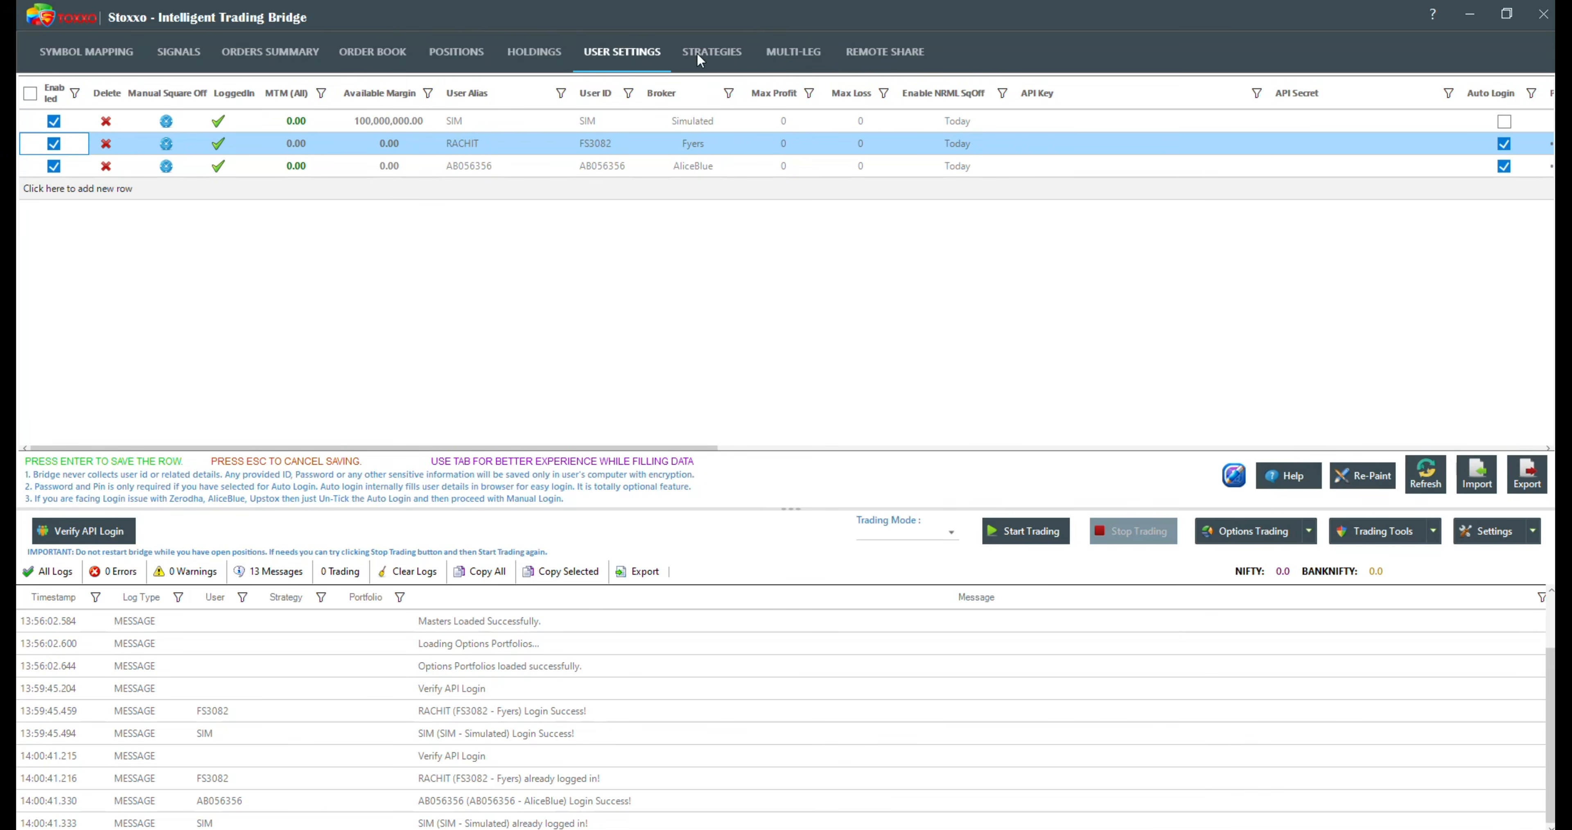
{"action": "left_click_drag", "start_coordinate": [411, 449], "coordinate": [825, 436]}
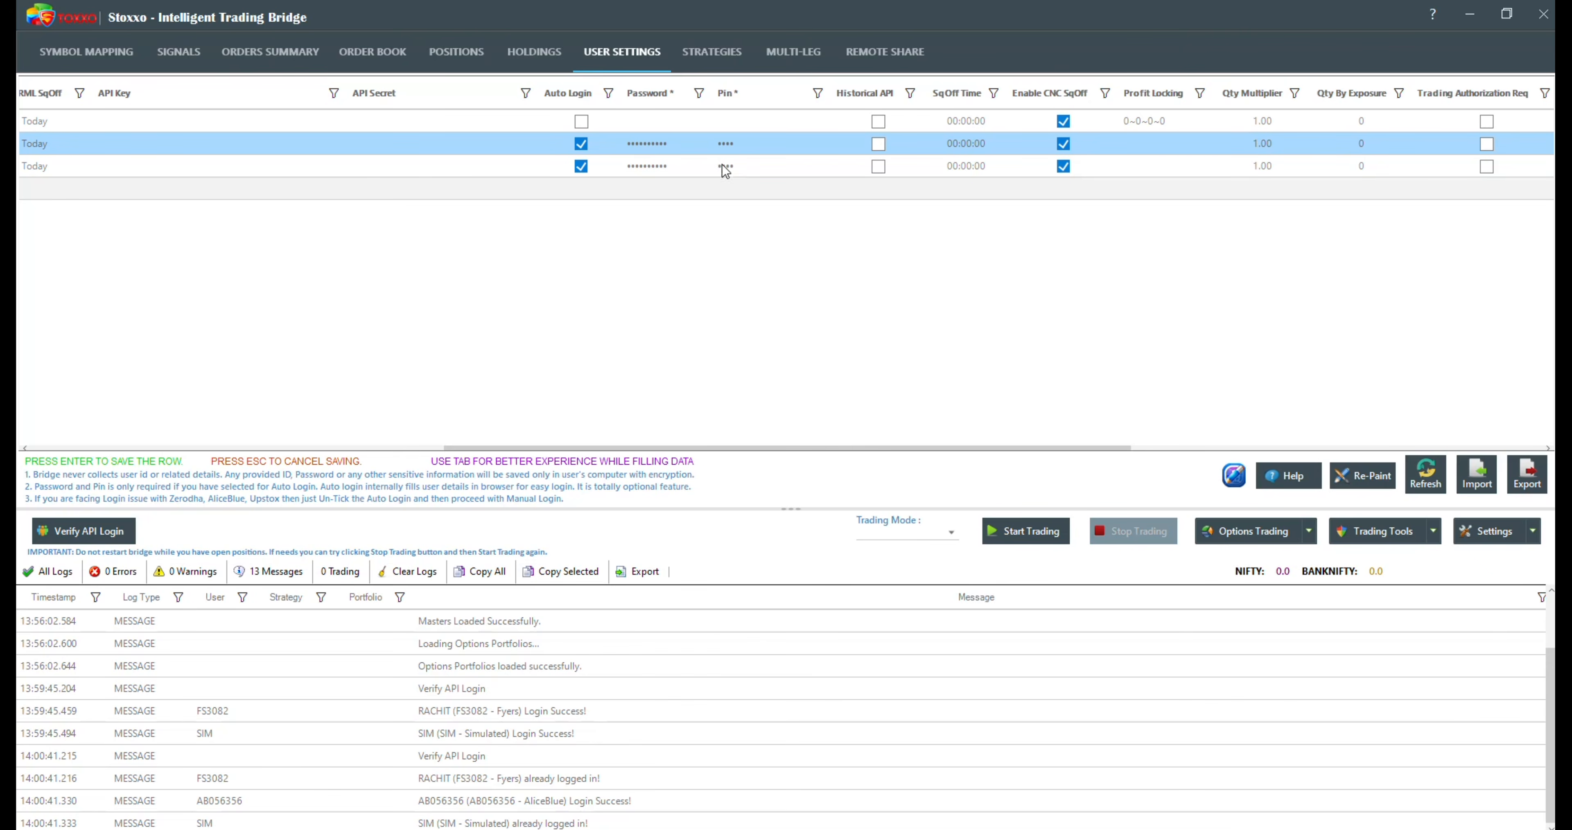
{"action": "left_click", "coordinate": [691, 52]}
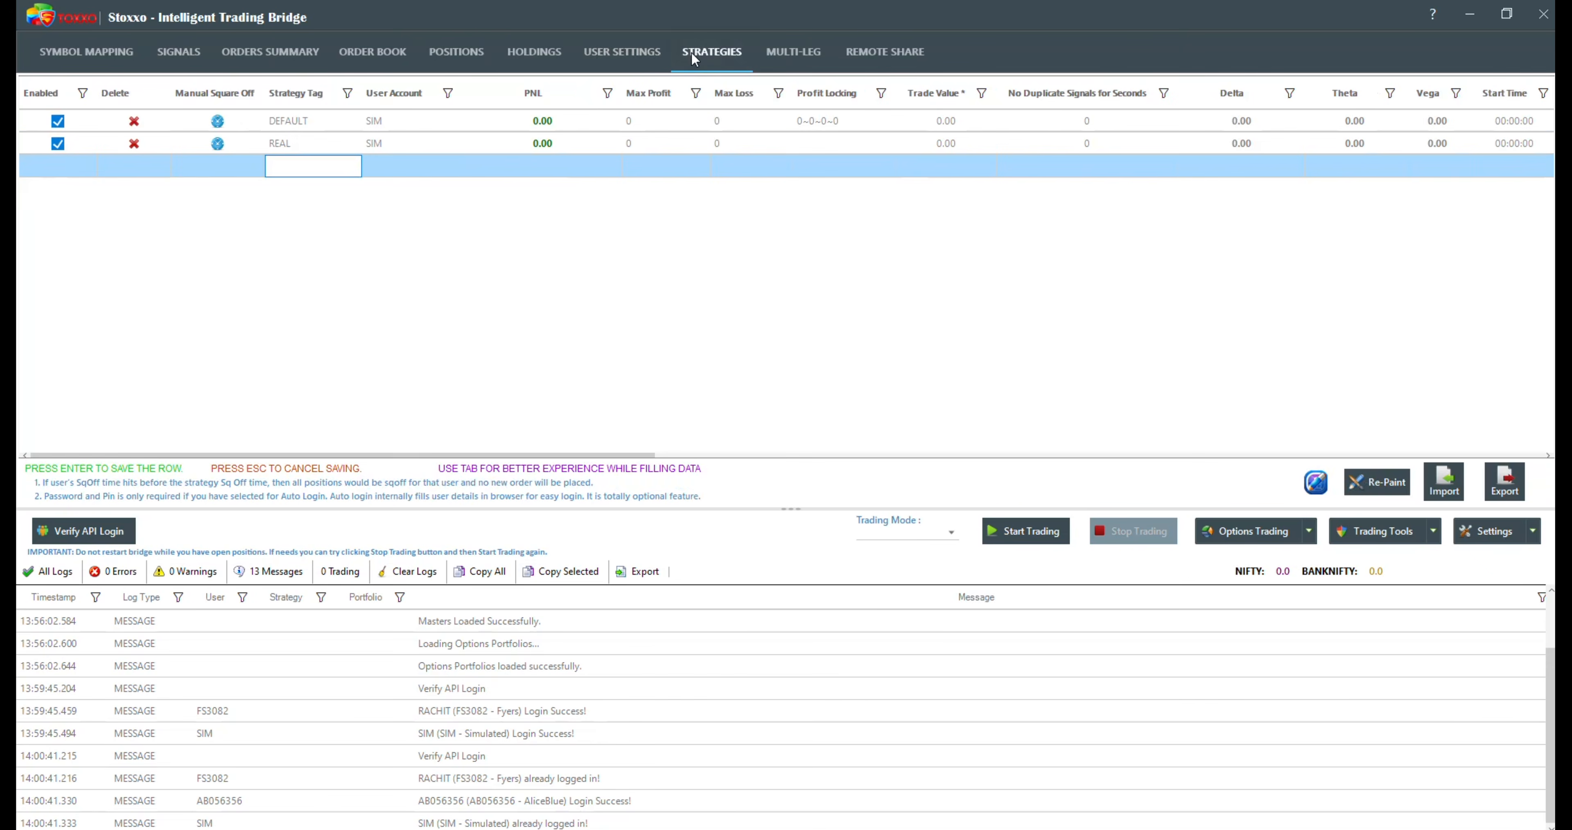
{"action": "left_click", "coordinate": [648, 53]}
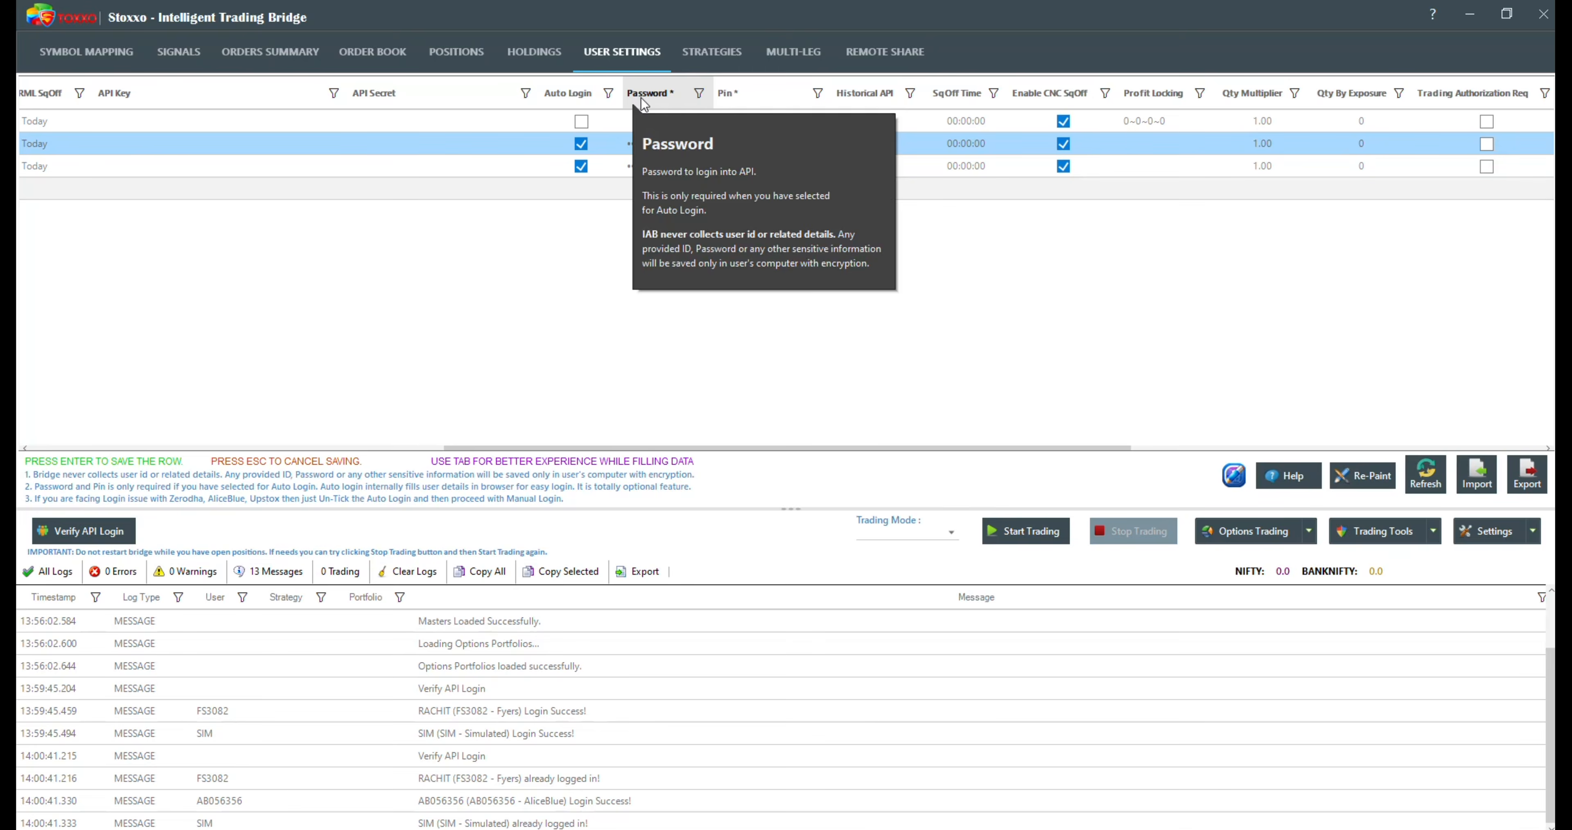
{"action": "mouse_move", "coordinate": [779, 97]}
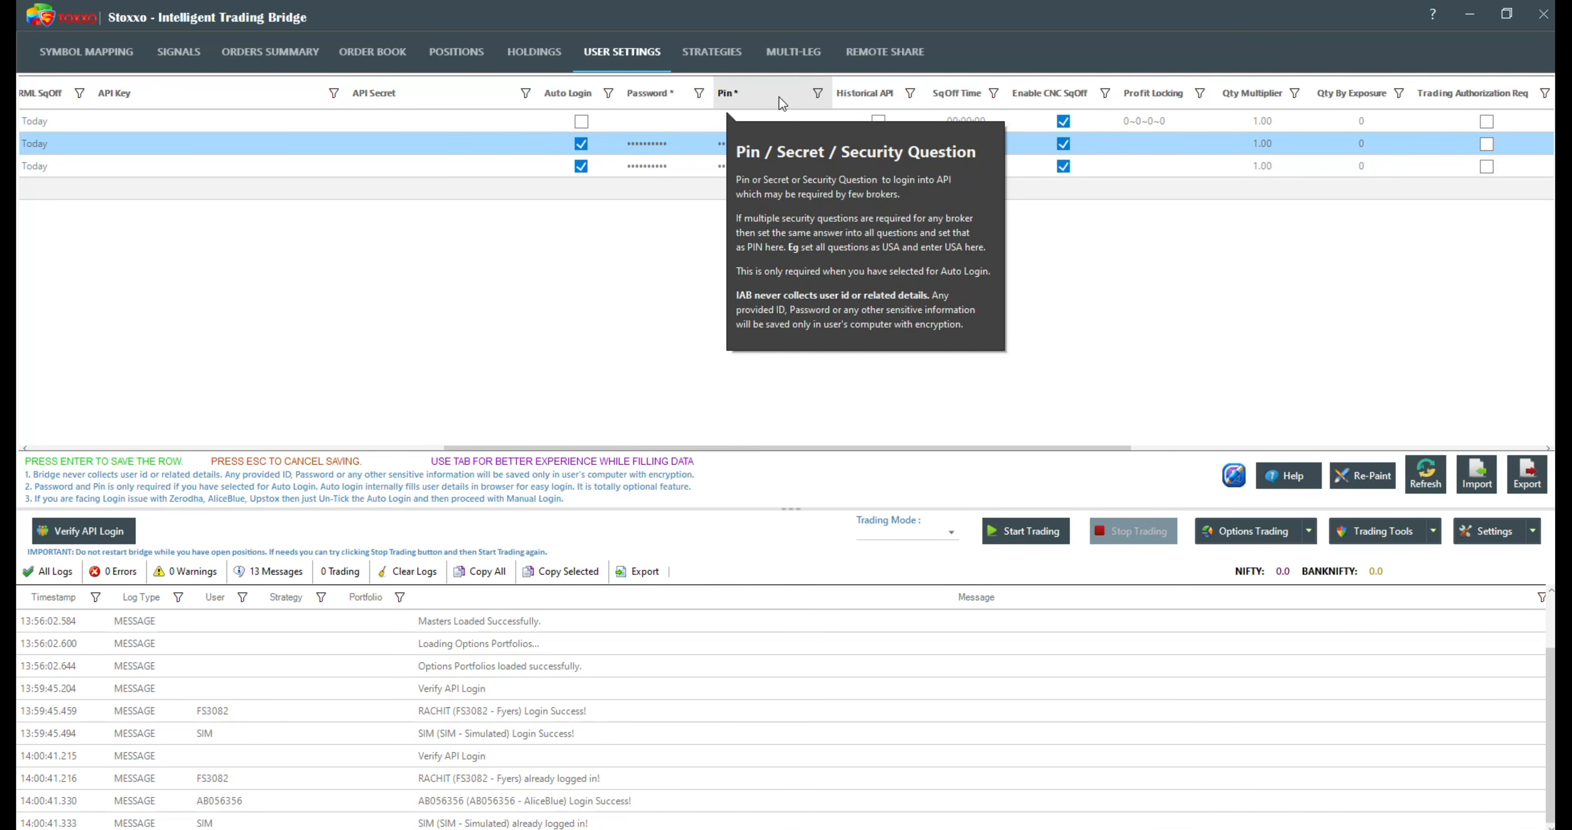
{"action": "mouse_move", "coordinate": [906, 97]}
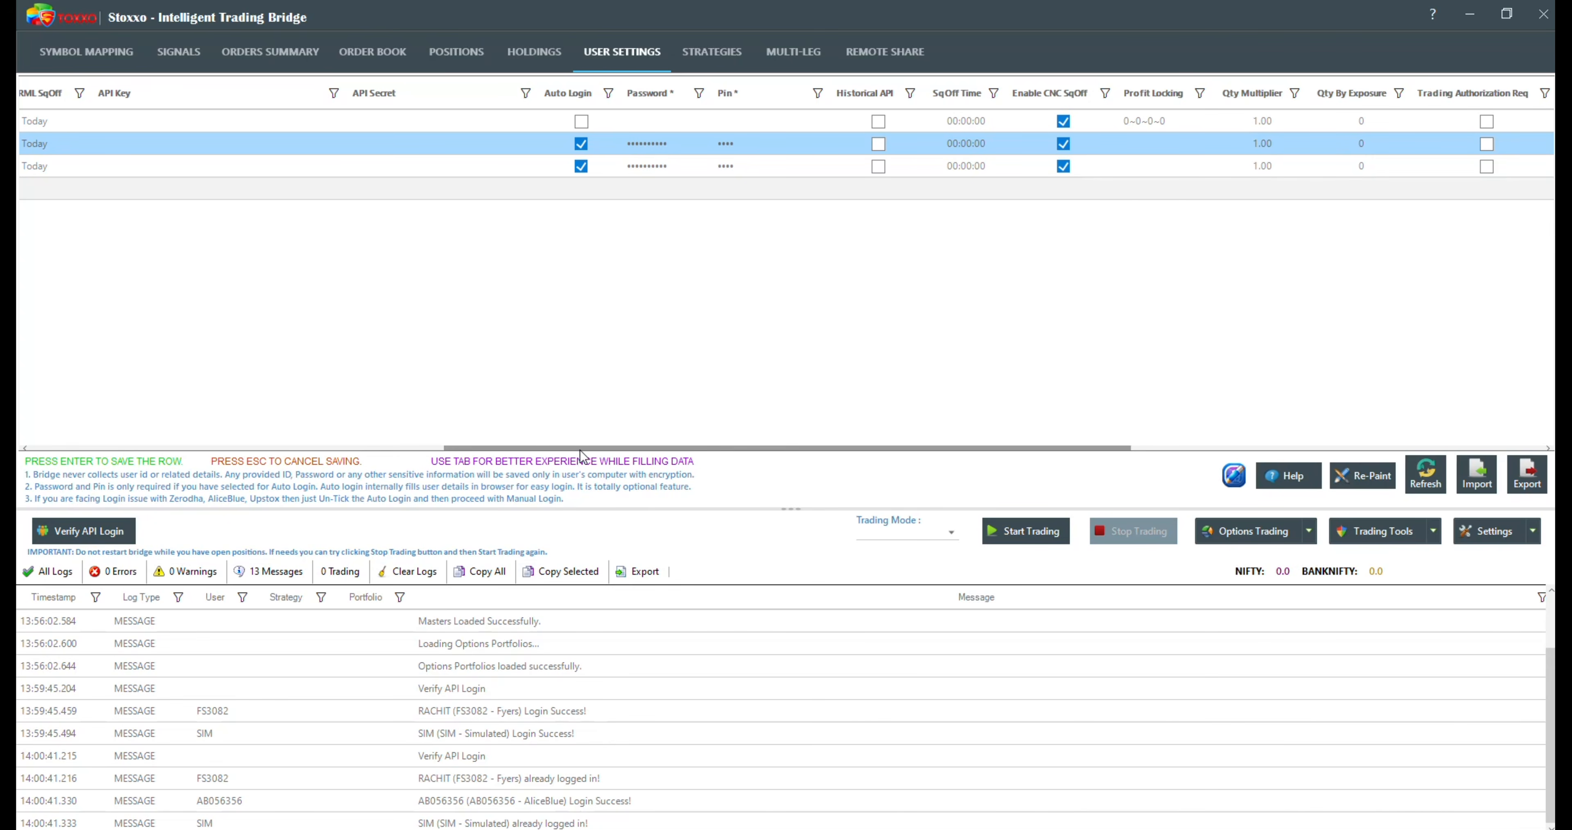
{"action": "left_click_drag", "start_coordinate": [574, 448], "coordinate": [293, 425]}
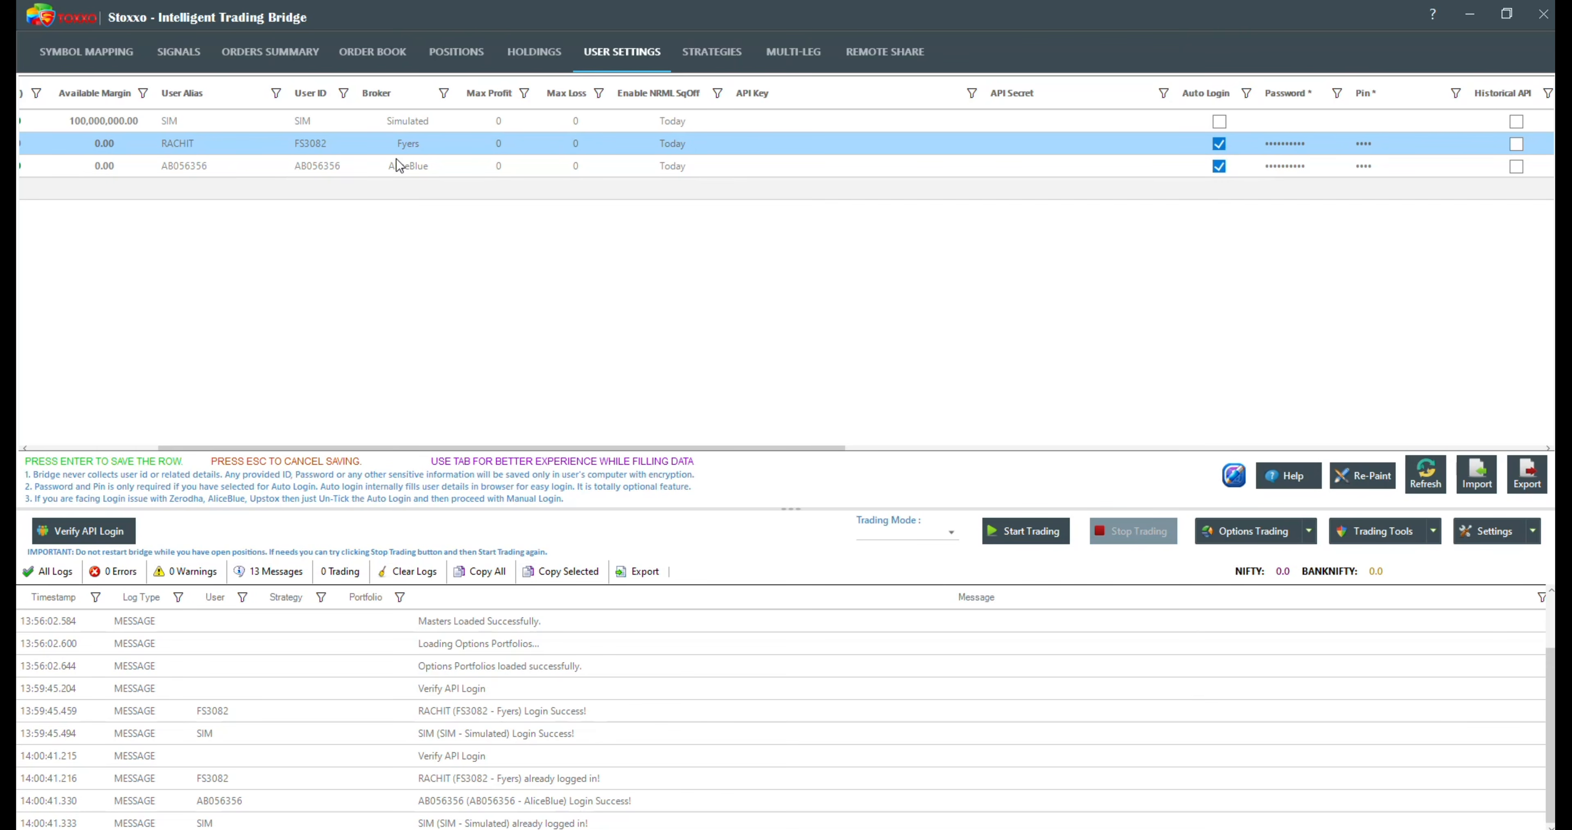
{"action": "left_click", "coordinate": [737, 68]}
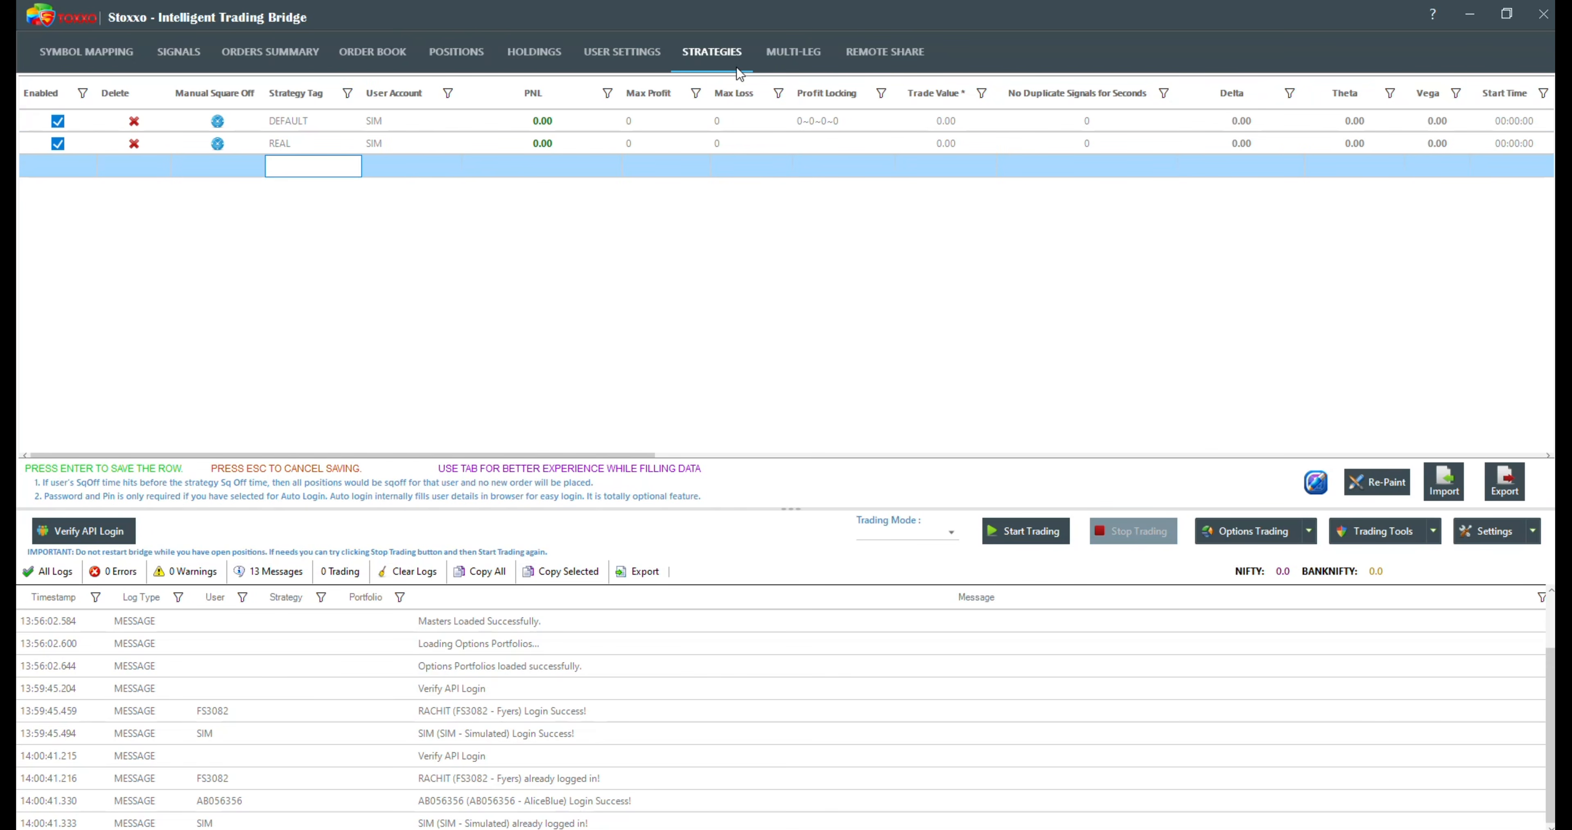
Step: Delete the ST3 portfolio from the multi-leg portfolio list and confirm the deletion
{"action": "left_click", "coordinate": [790, 52]}
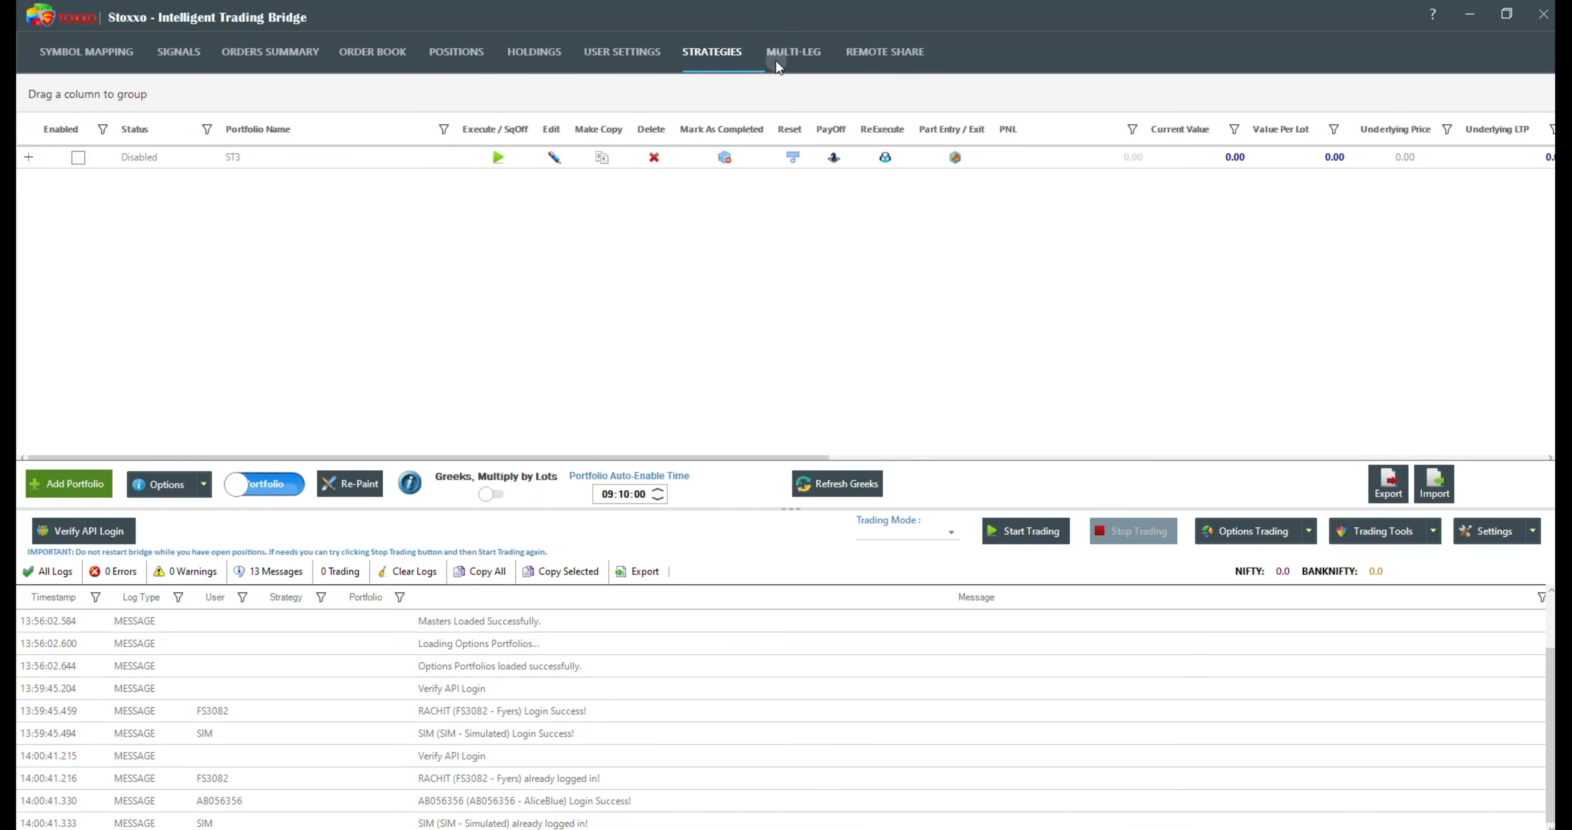
{"action": "left_click", "coordinate": [654, 157]}
{"action": "key", "text": "Return"}
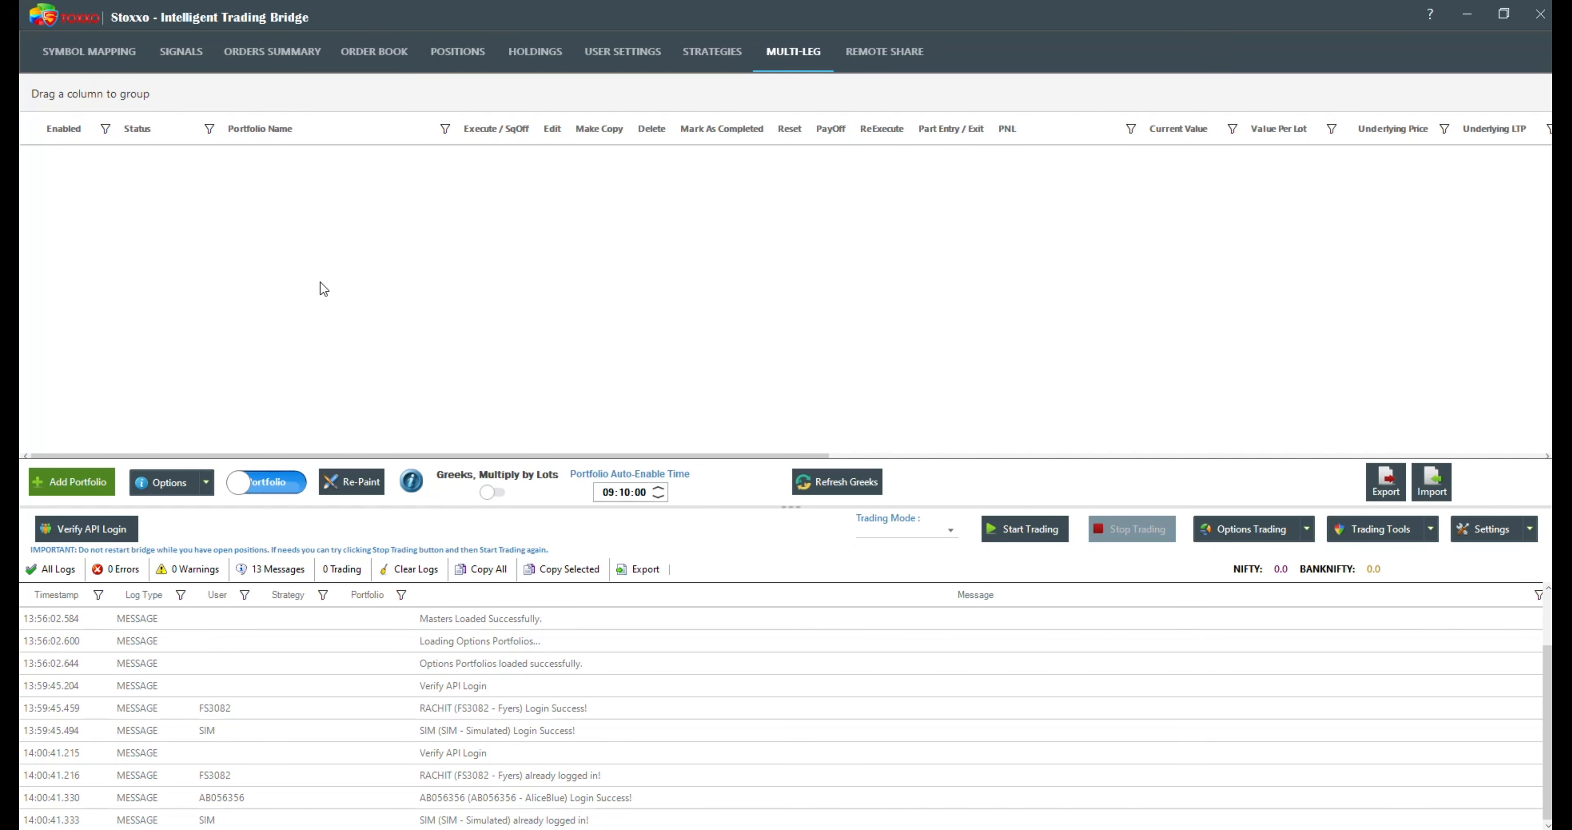
Step: Verify the API logins of all users and start trading in Live mode
{"action": "left_click", "coordinate": [85, 528]}
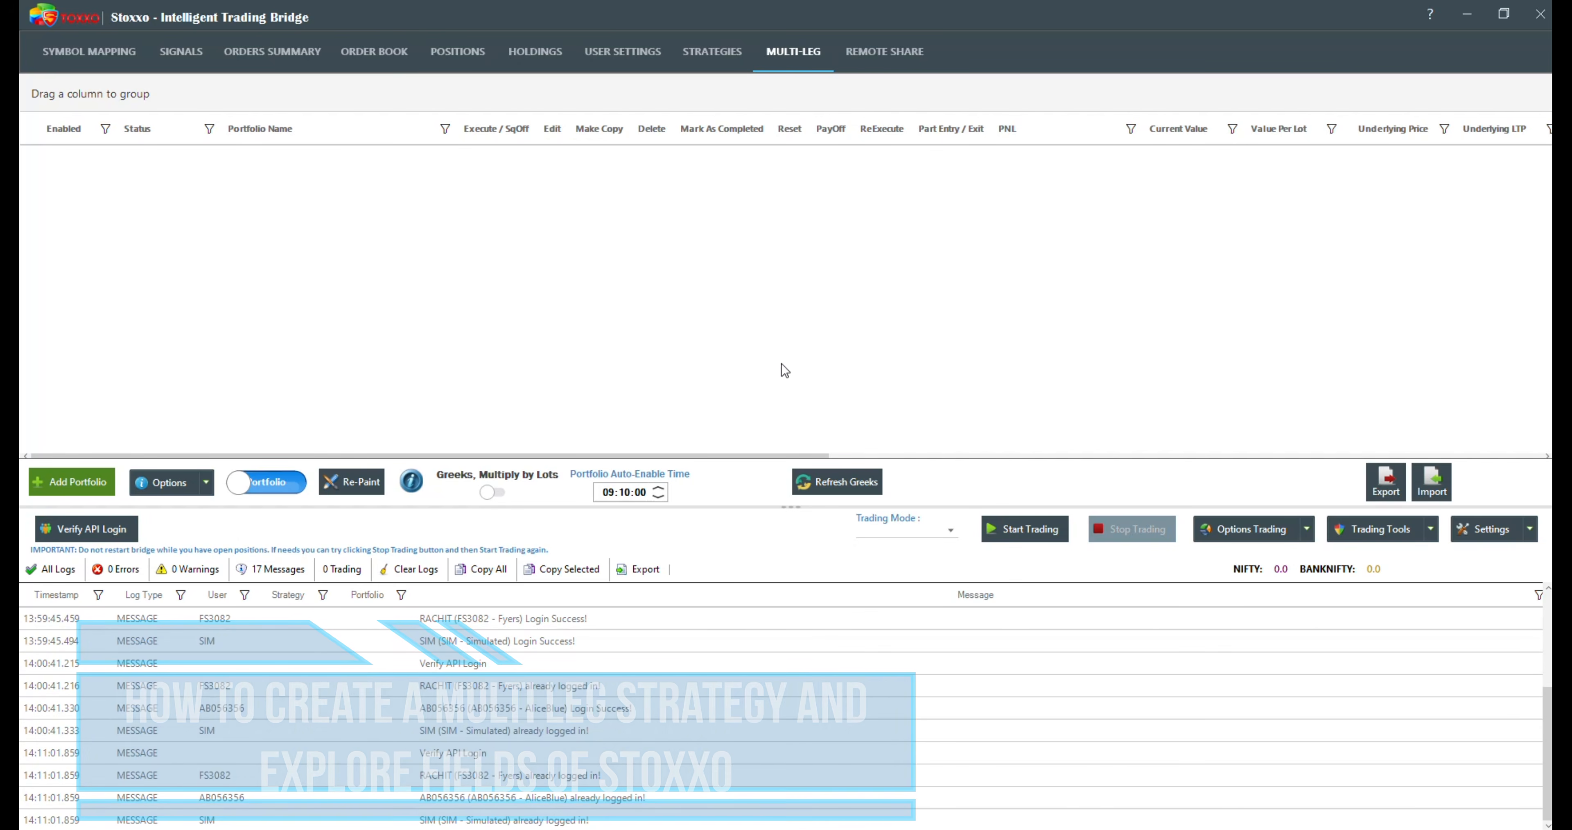
{"action": "left_click", "coordinate": [951, 530]}
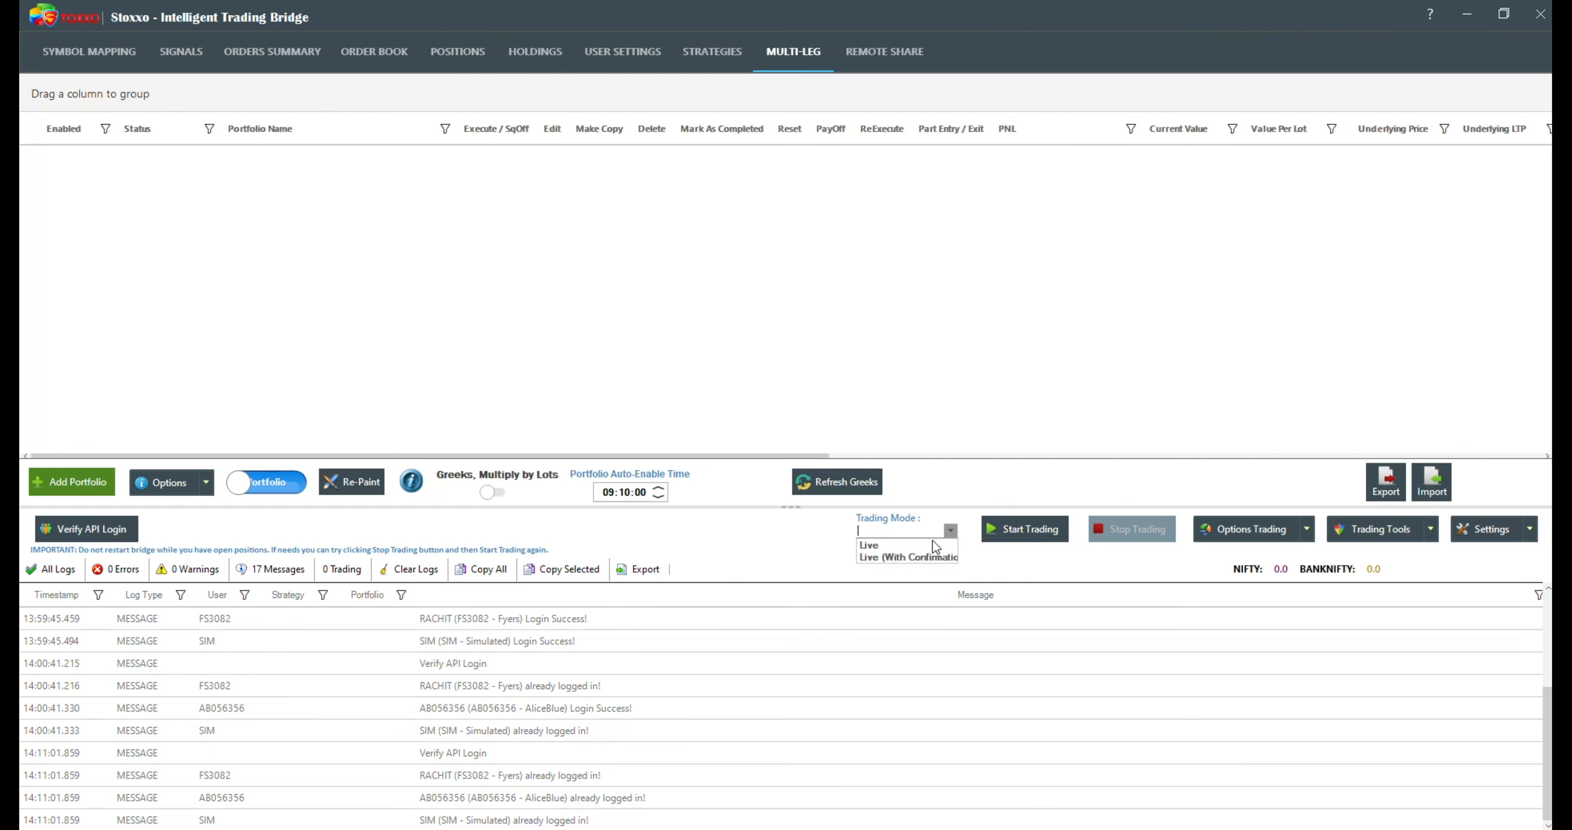
{"action": "left_click", "coordinate": [871, 545]}
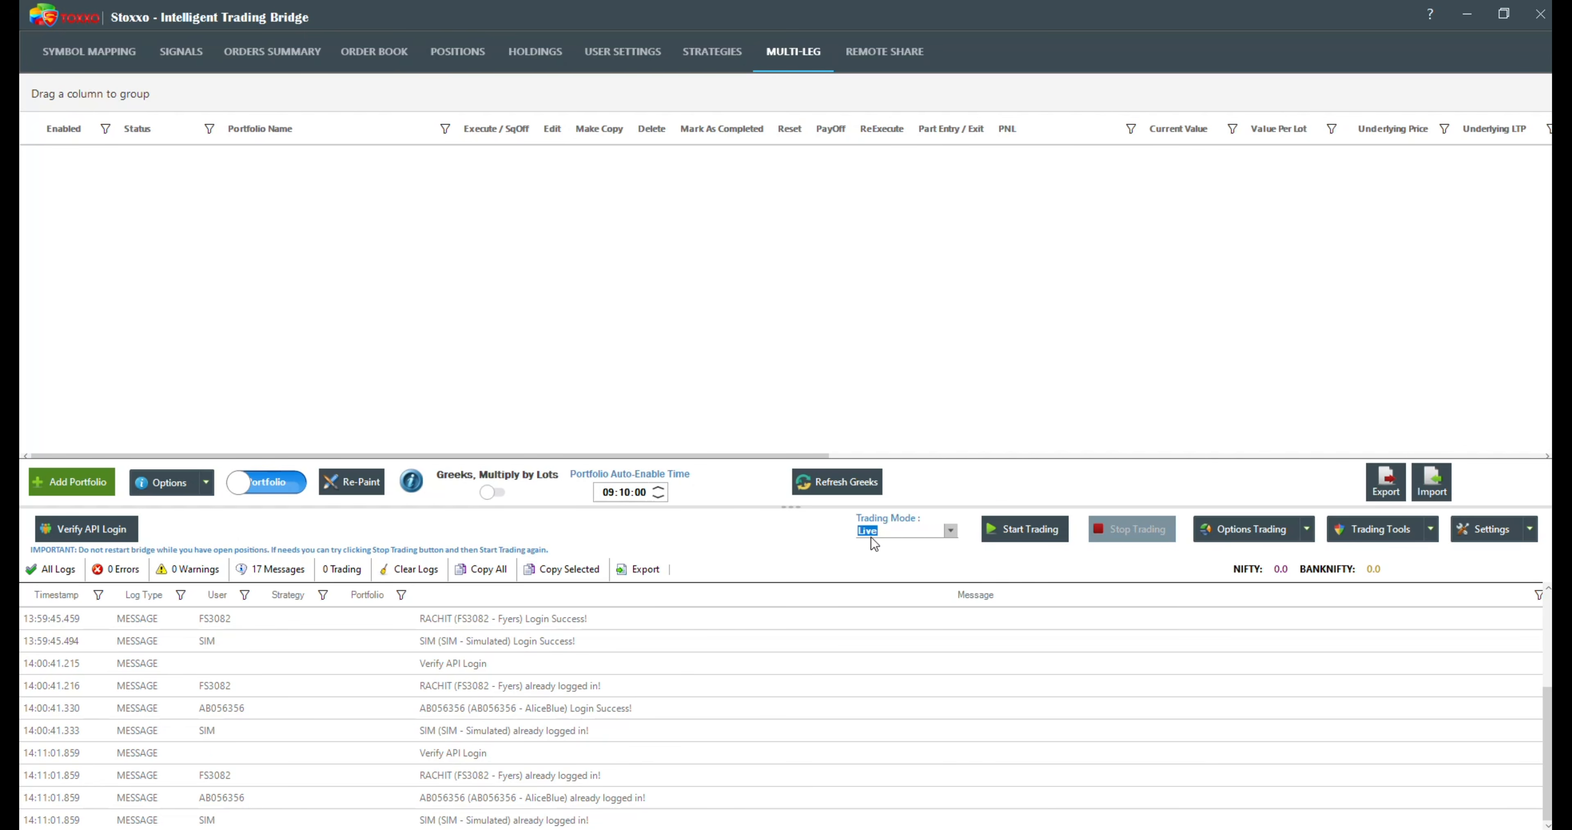
{"action": "left_click", "coordinate": [990, 525]}
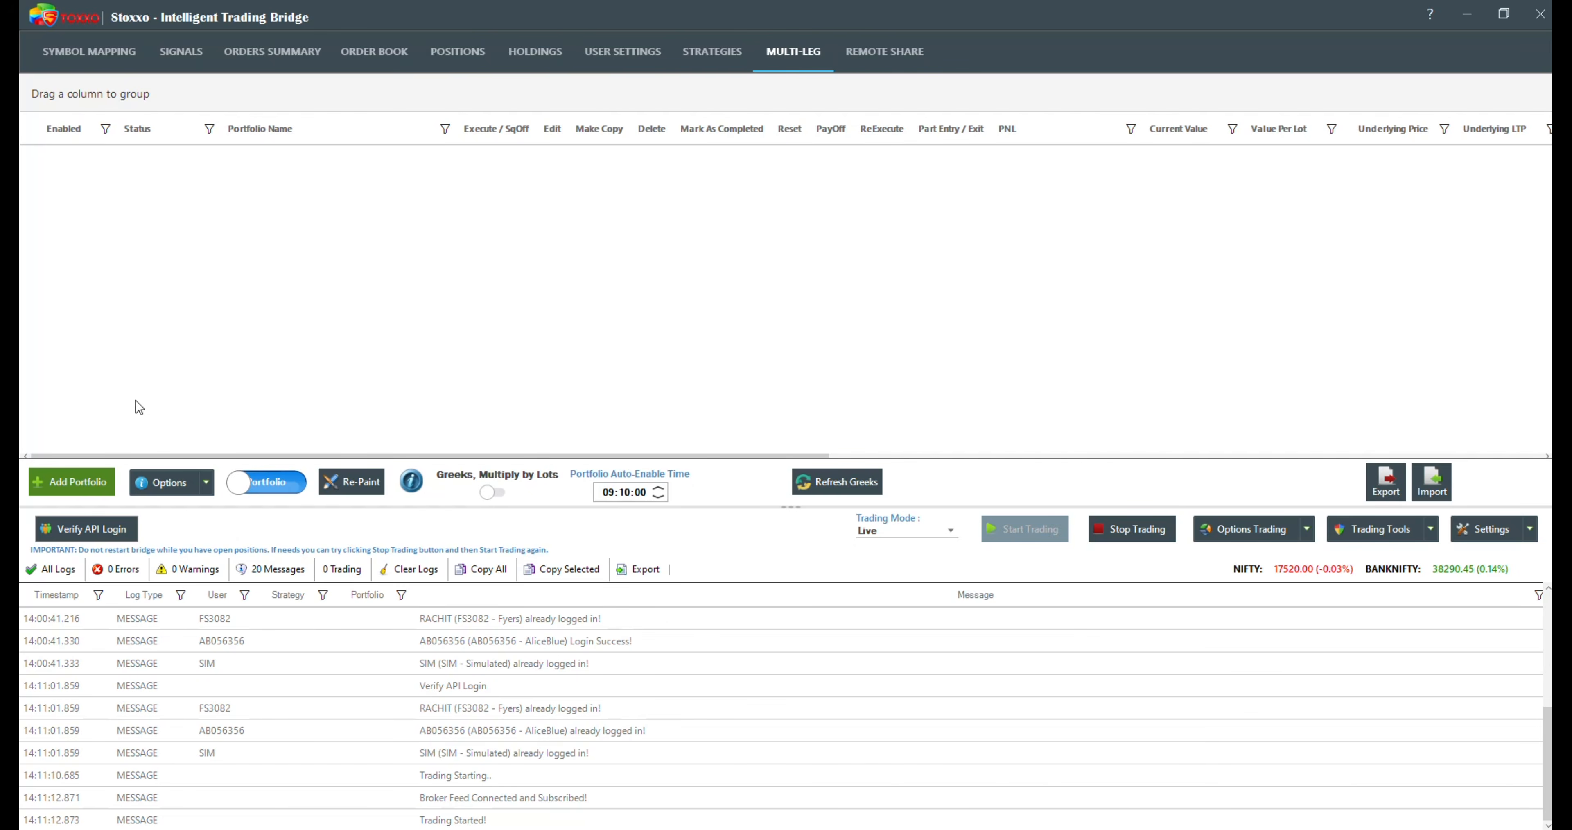
{"action": "left_click", "coordinate": [65, 488]}
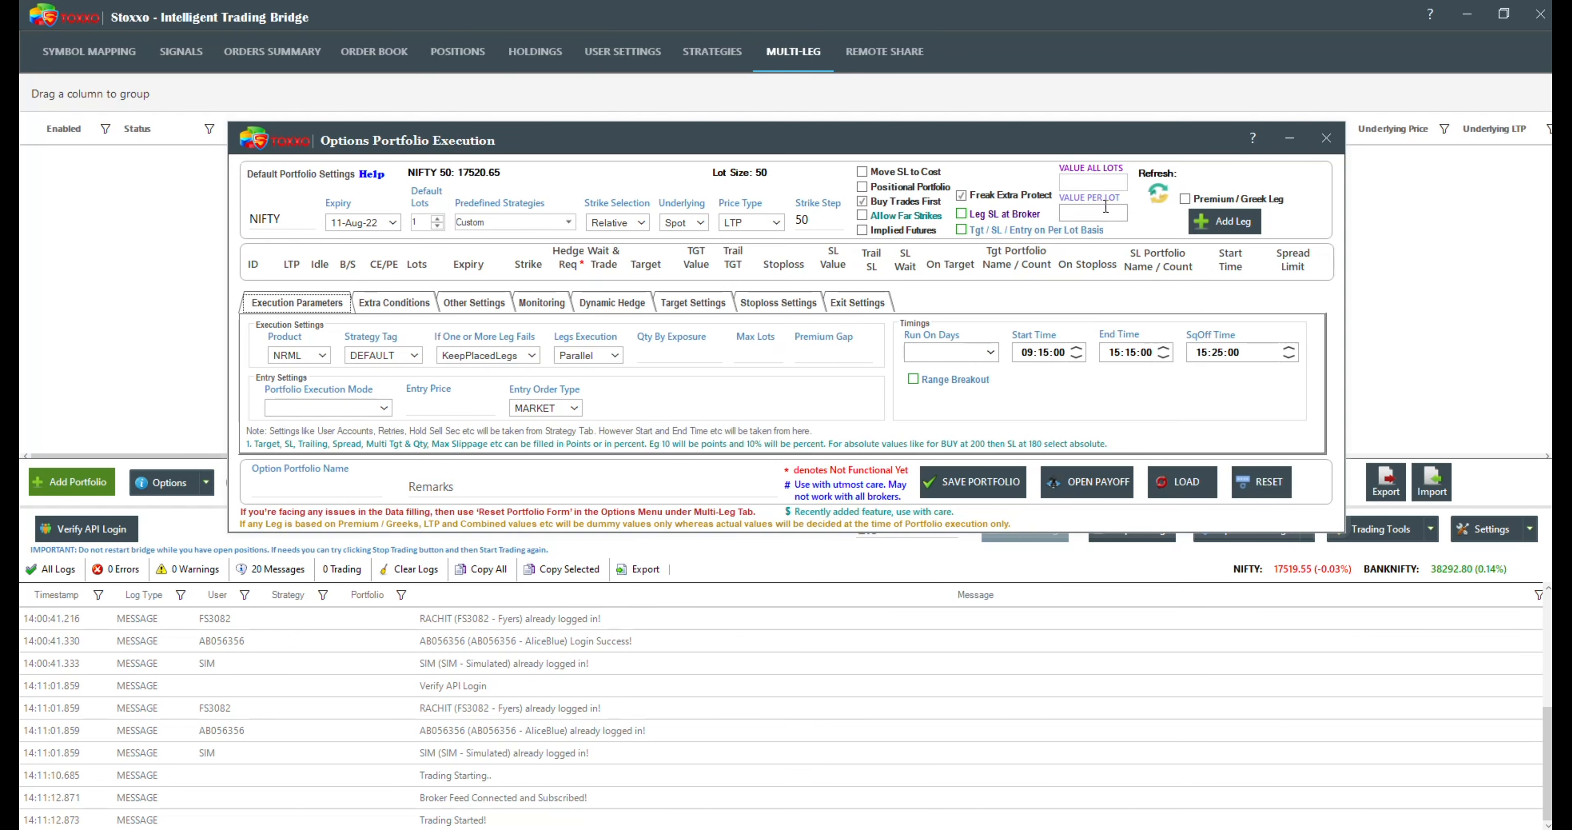
{"action": "left_click", "coordinate": [1322, 151]}
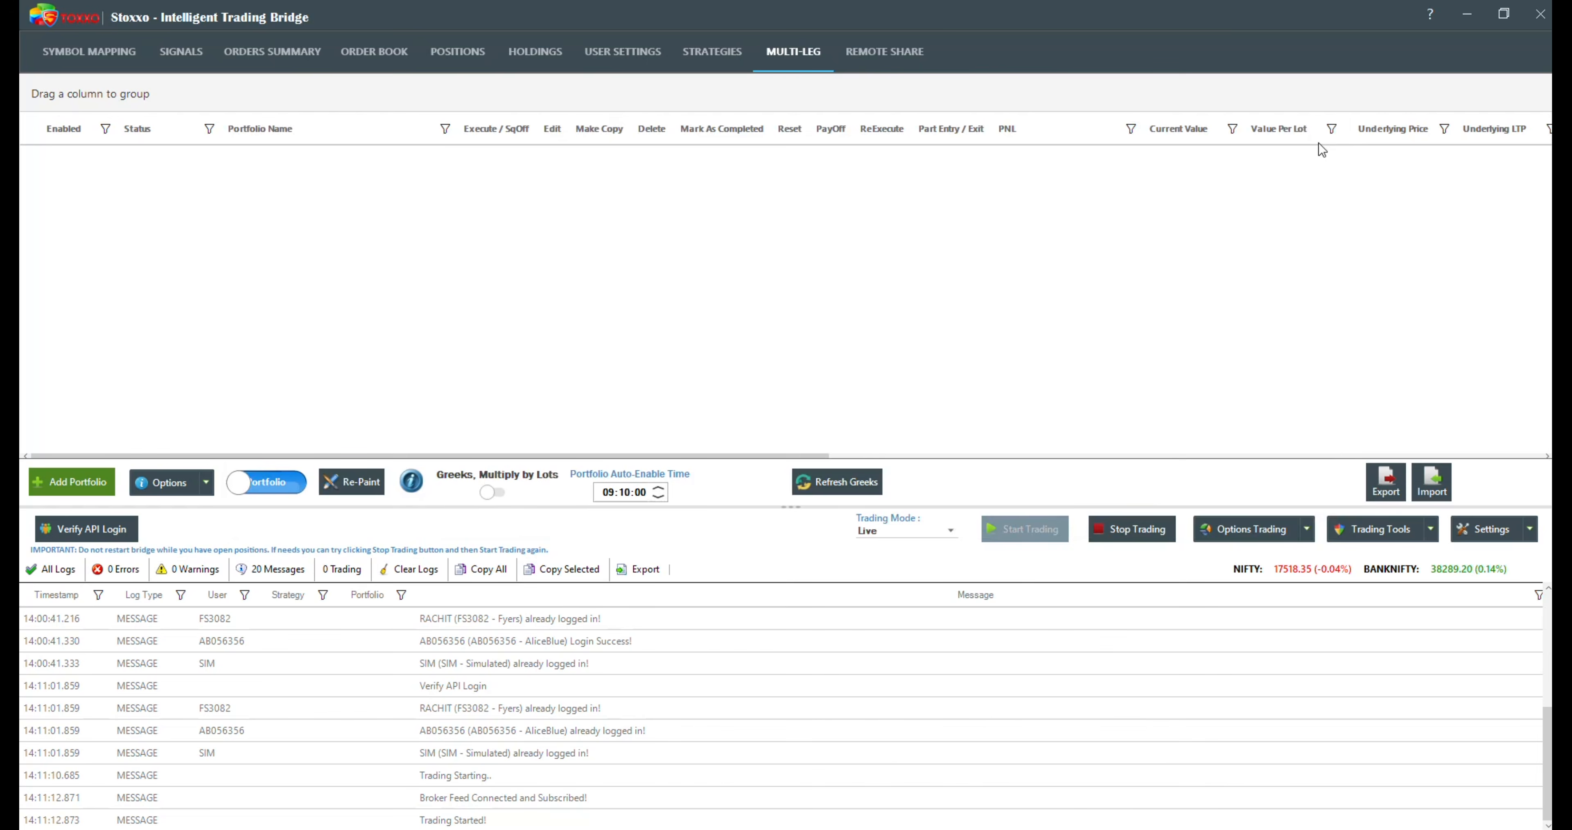
Step: Turn off Keep Running in Notification Area in the general bridge settings, review the Needs All Strikes for Options setting, and save
{"action": "left_click", "coordinate": [1484, 533]}
{"action": "left_click", "coordinate": [1472, 550]}
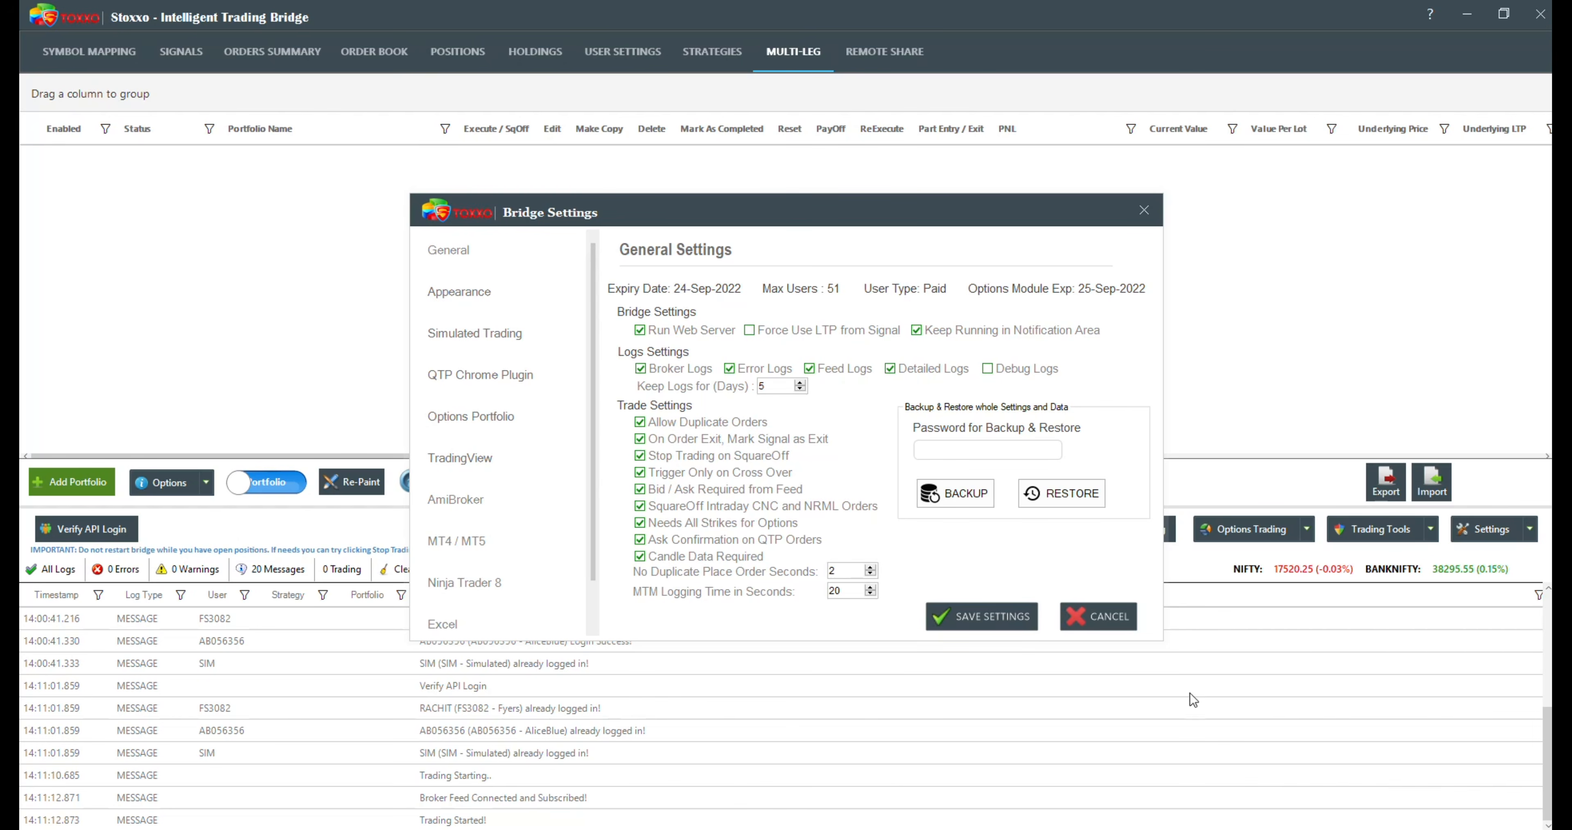
{"action": "mouse_move", "coordinate": [950, 336]}
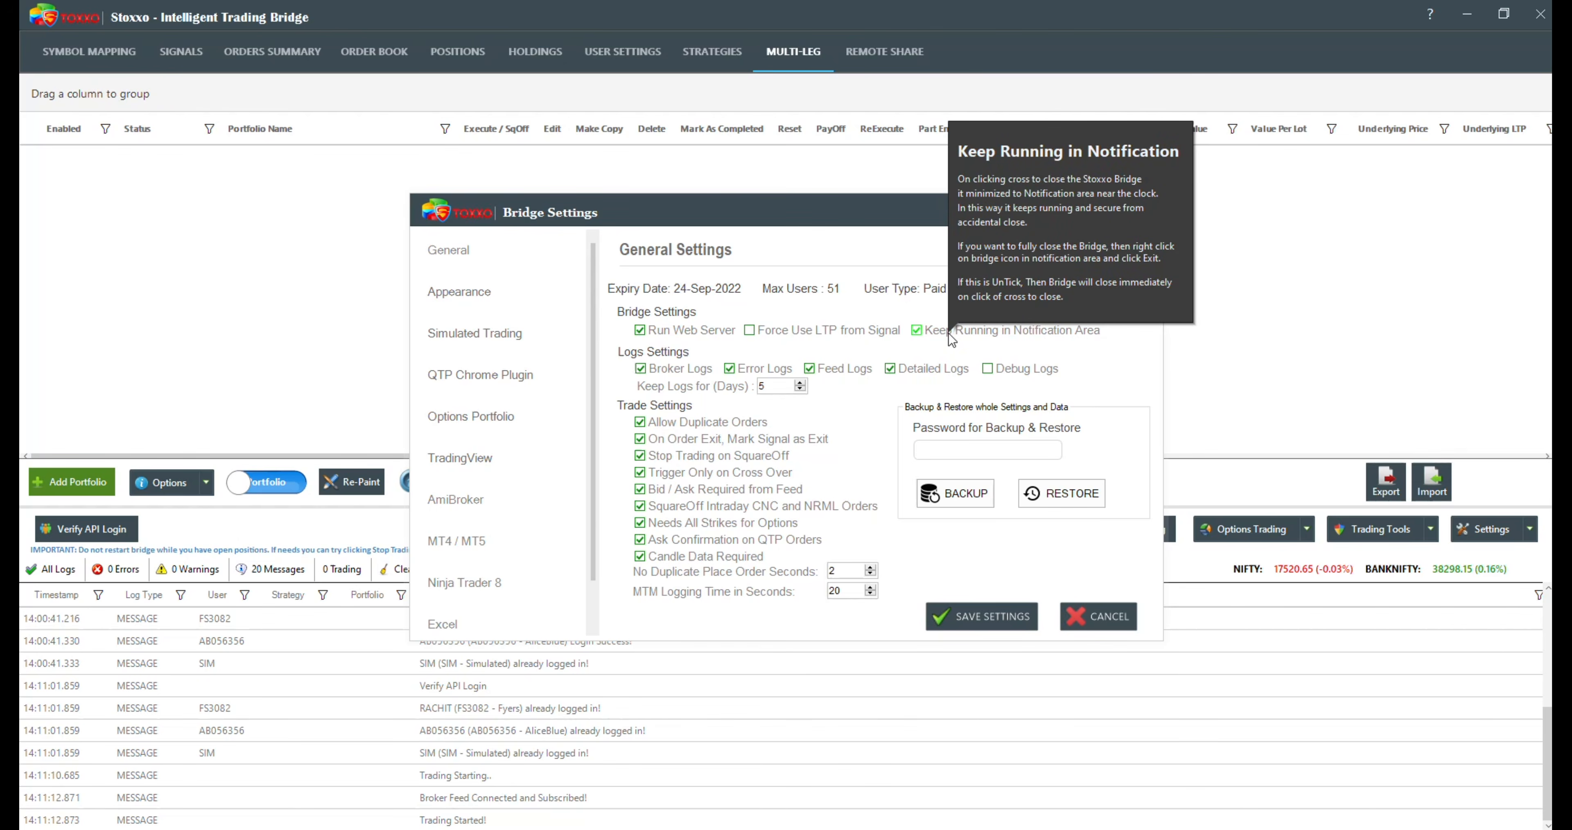
{"action": "left_click", "coordinate": [949, 332]}
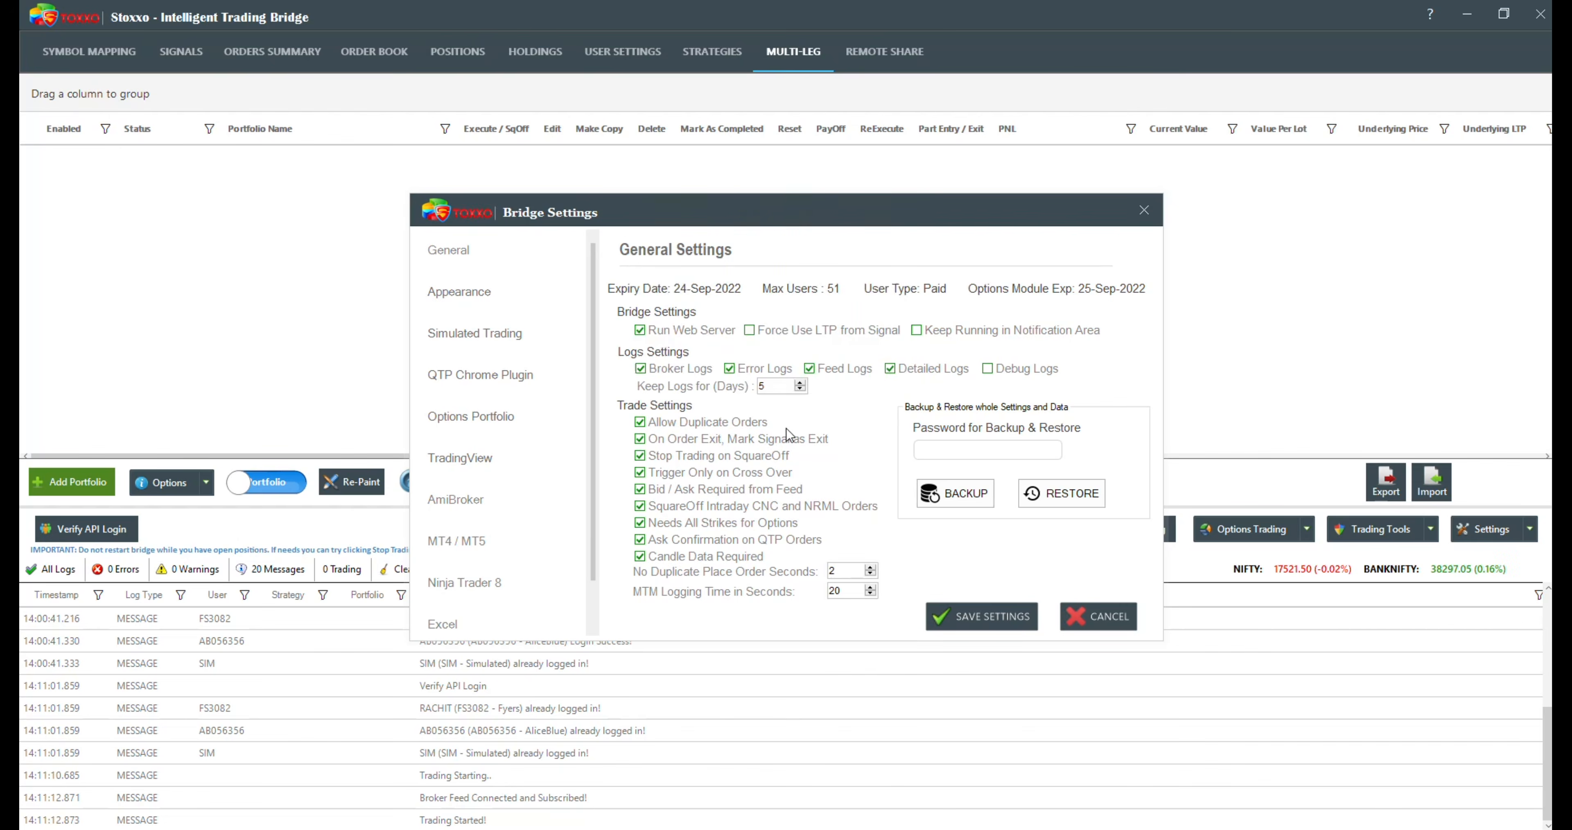
{"action": "mouse_move", "coordinate": [669, 518]}
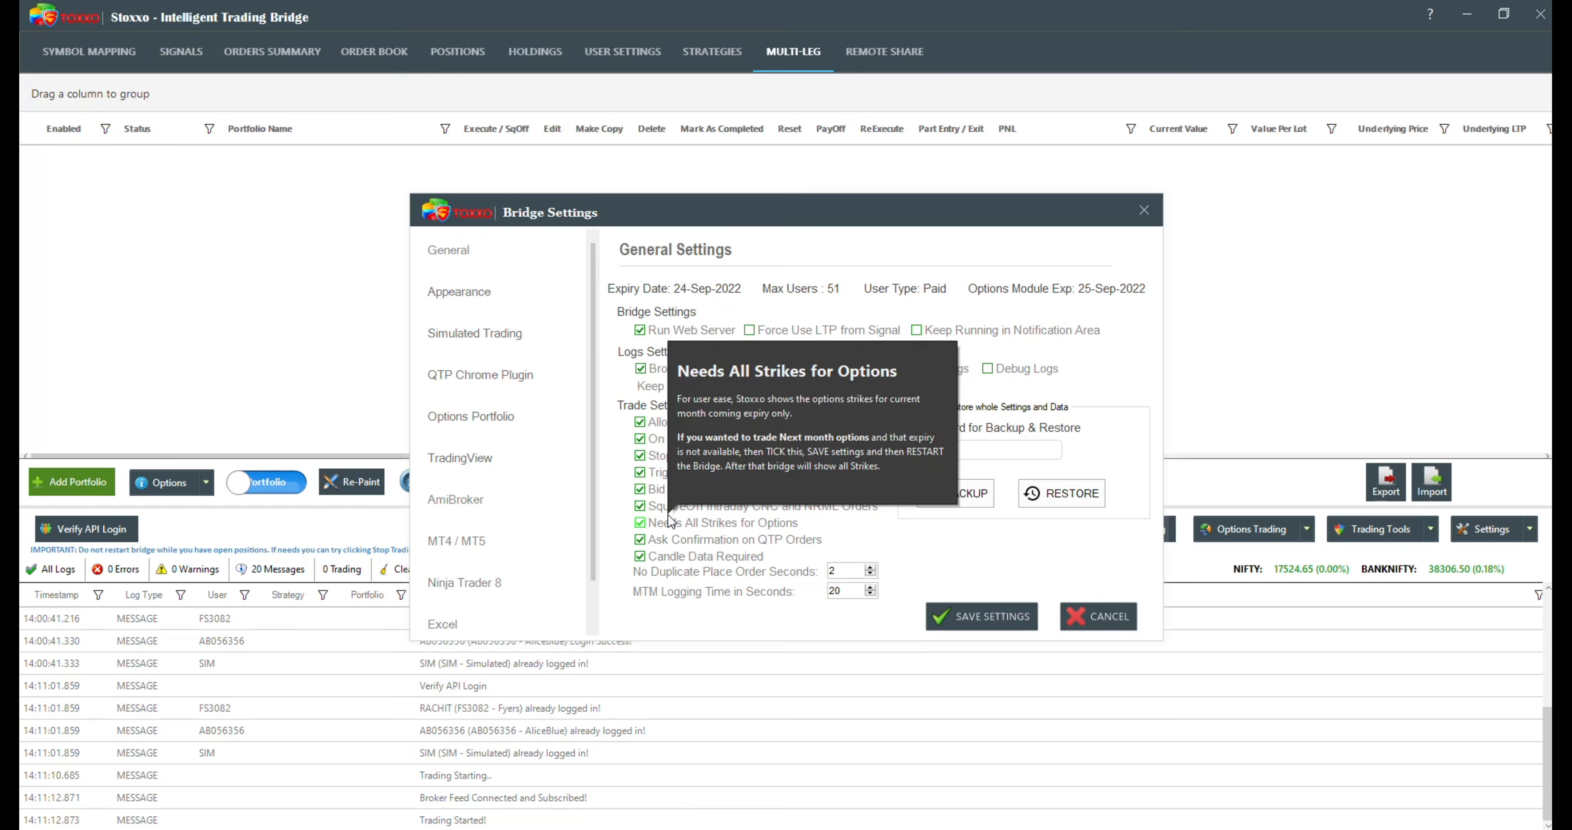
{"action": "mouse_move", "coordinate": [859, 506]}
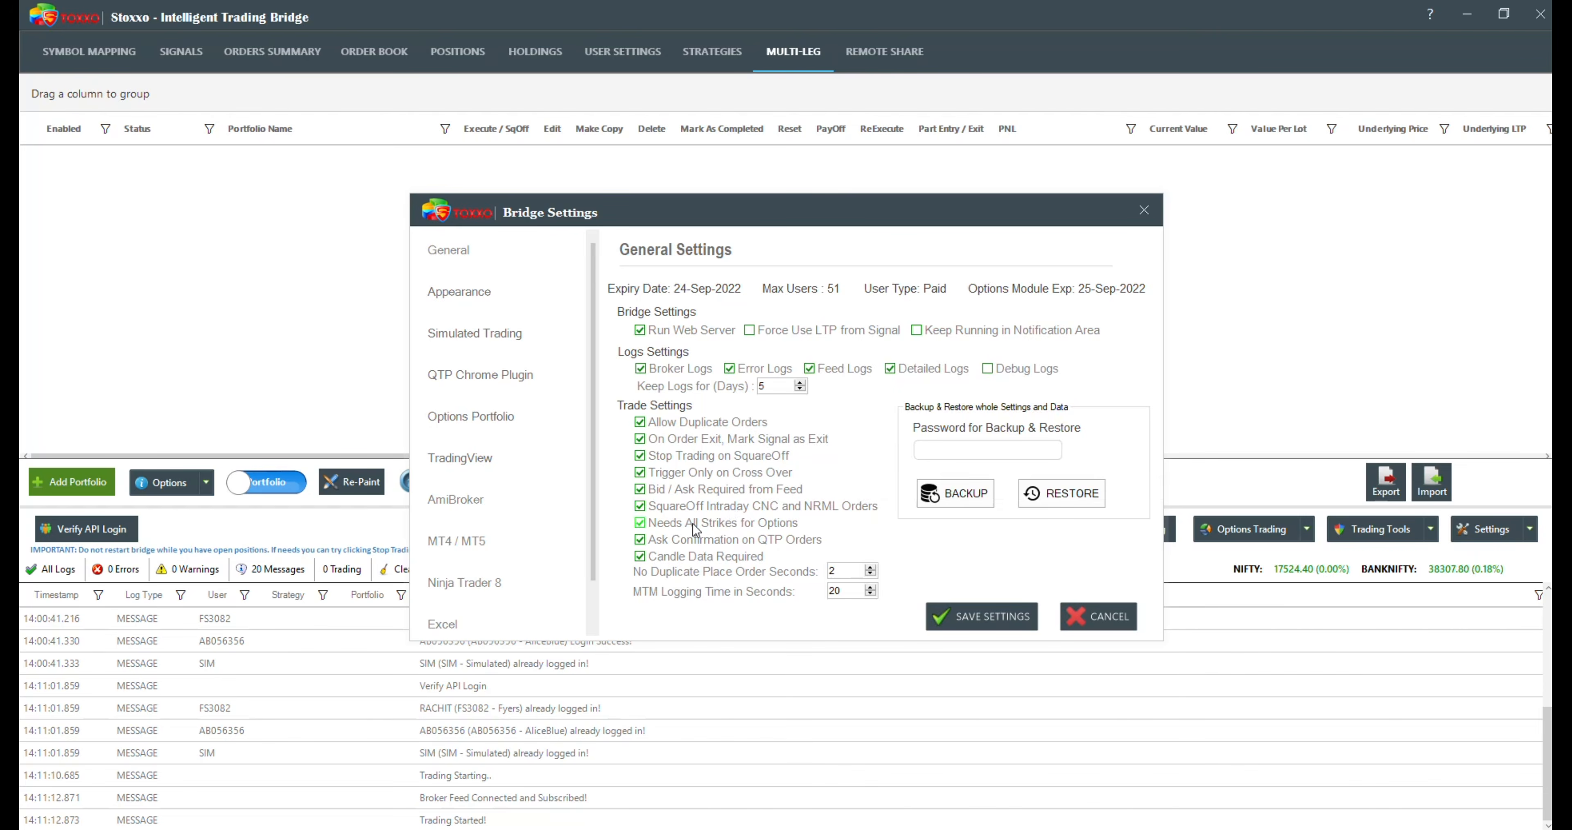
{"action": "mouse_move", "coordinate": [773, 527]}
{"action": "mouse_move", "coordinate": [736, 493]}
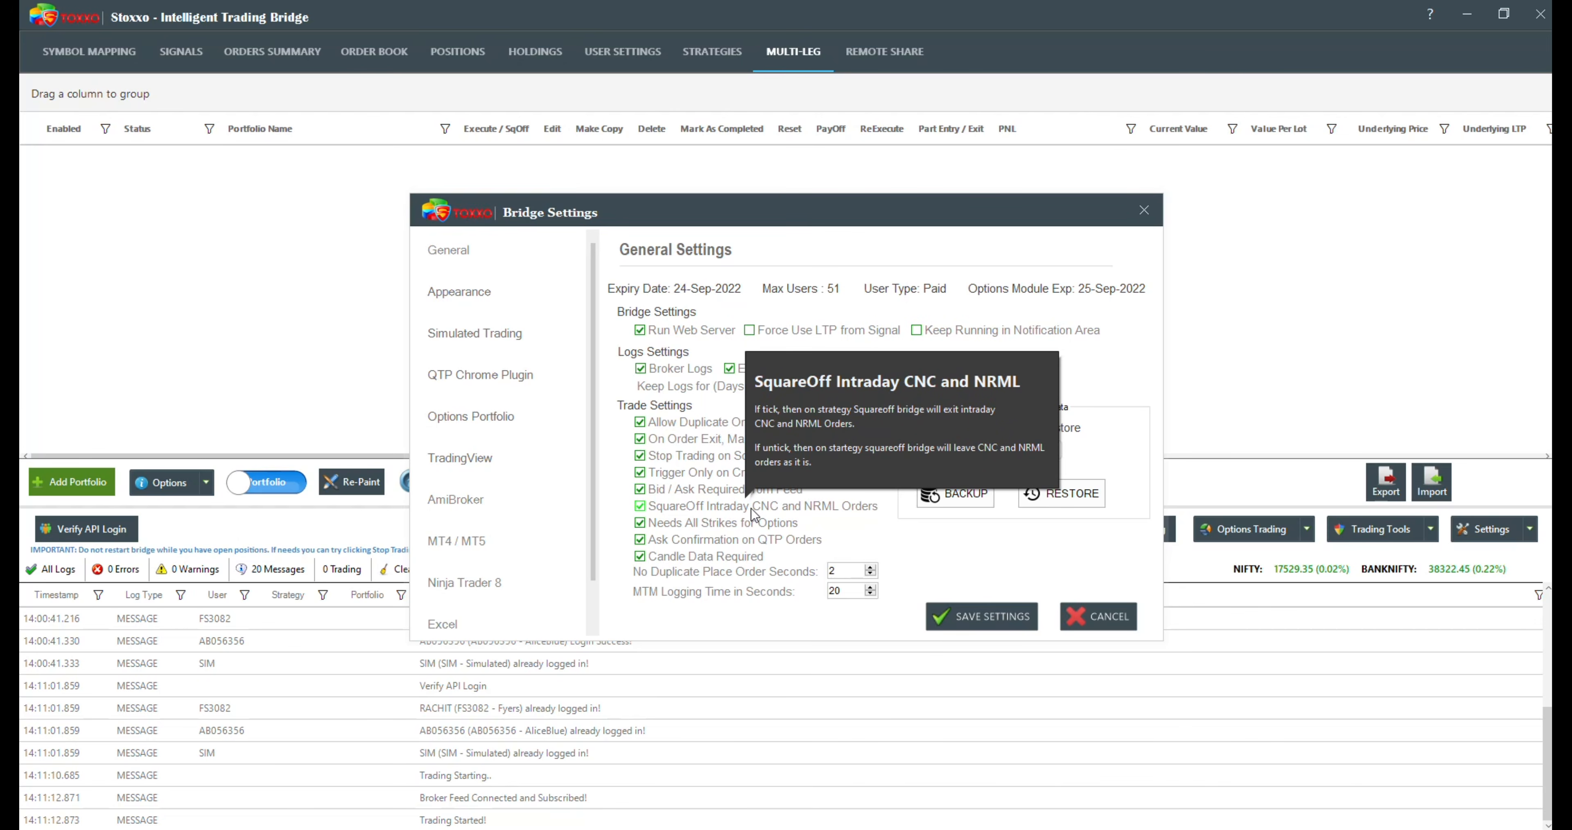
{"action": "left_click", "coordinate": [972, 613]}
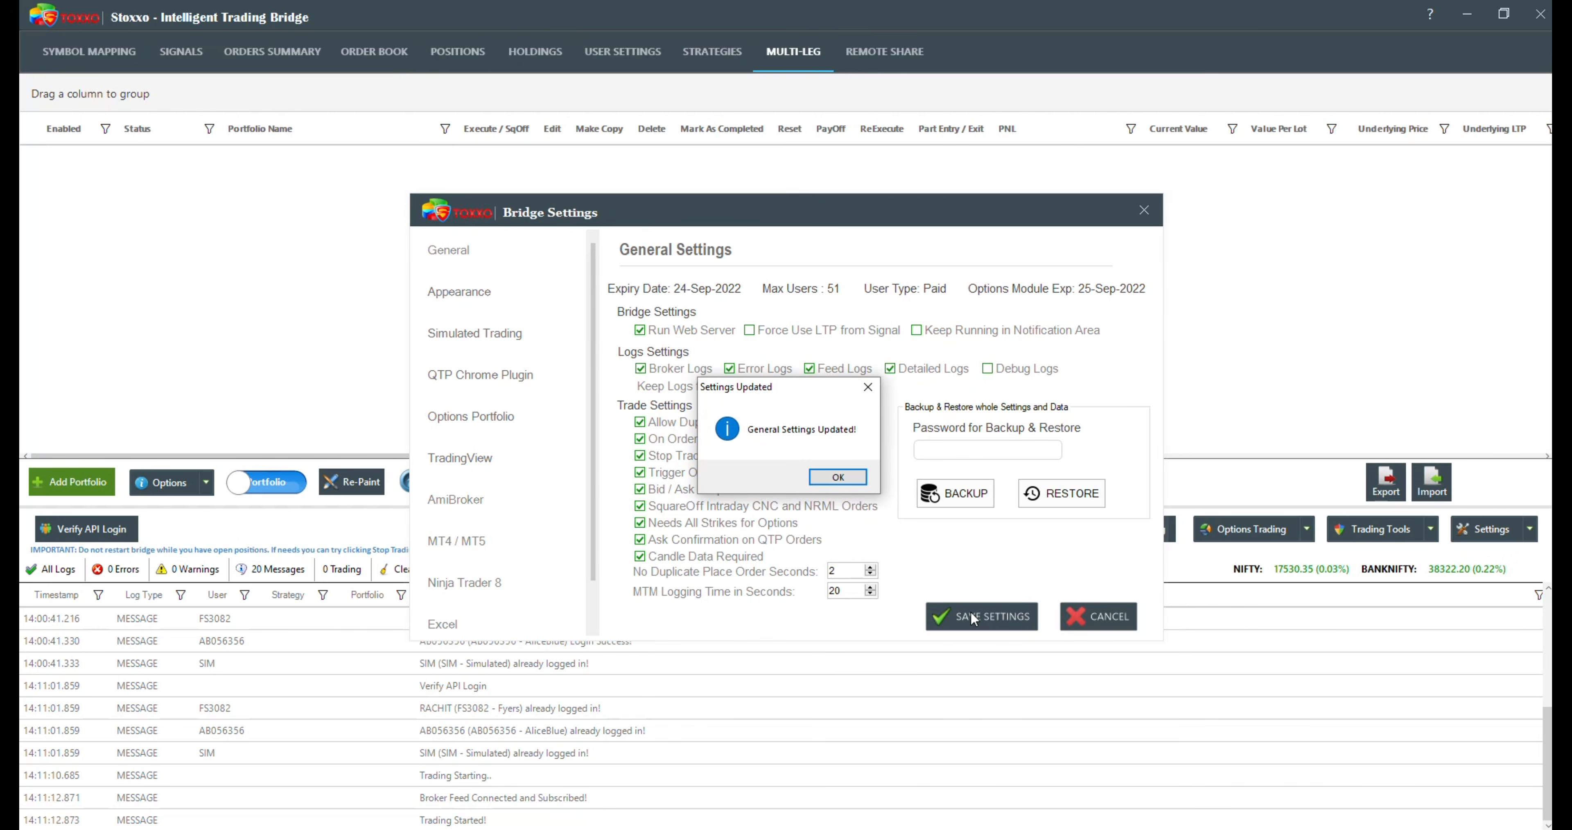
{"action": "left_click", "coordinate": [840, 476]}
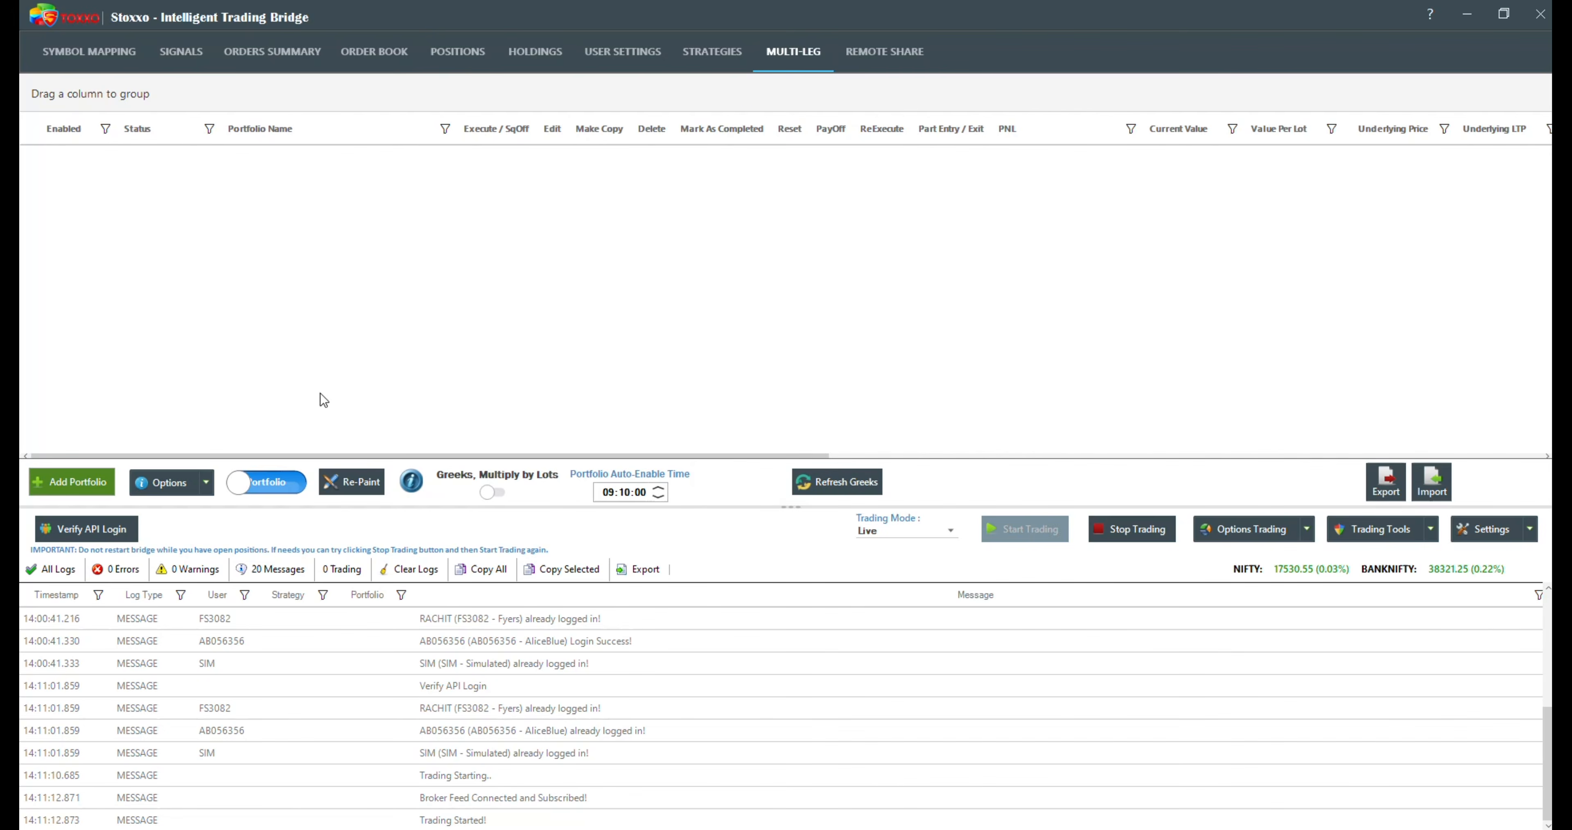
Step: Create a new options portfolio and set its underlying symbol to BANKNIFTY
{"action": "left_click", "coordinate": [71, 481]}
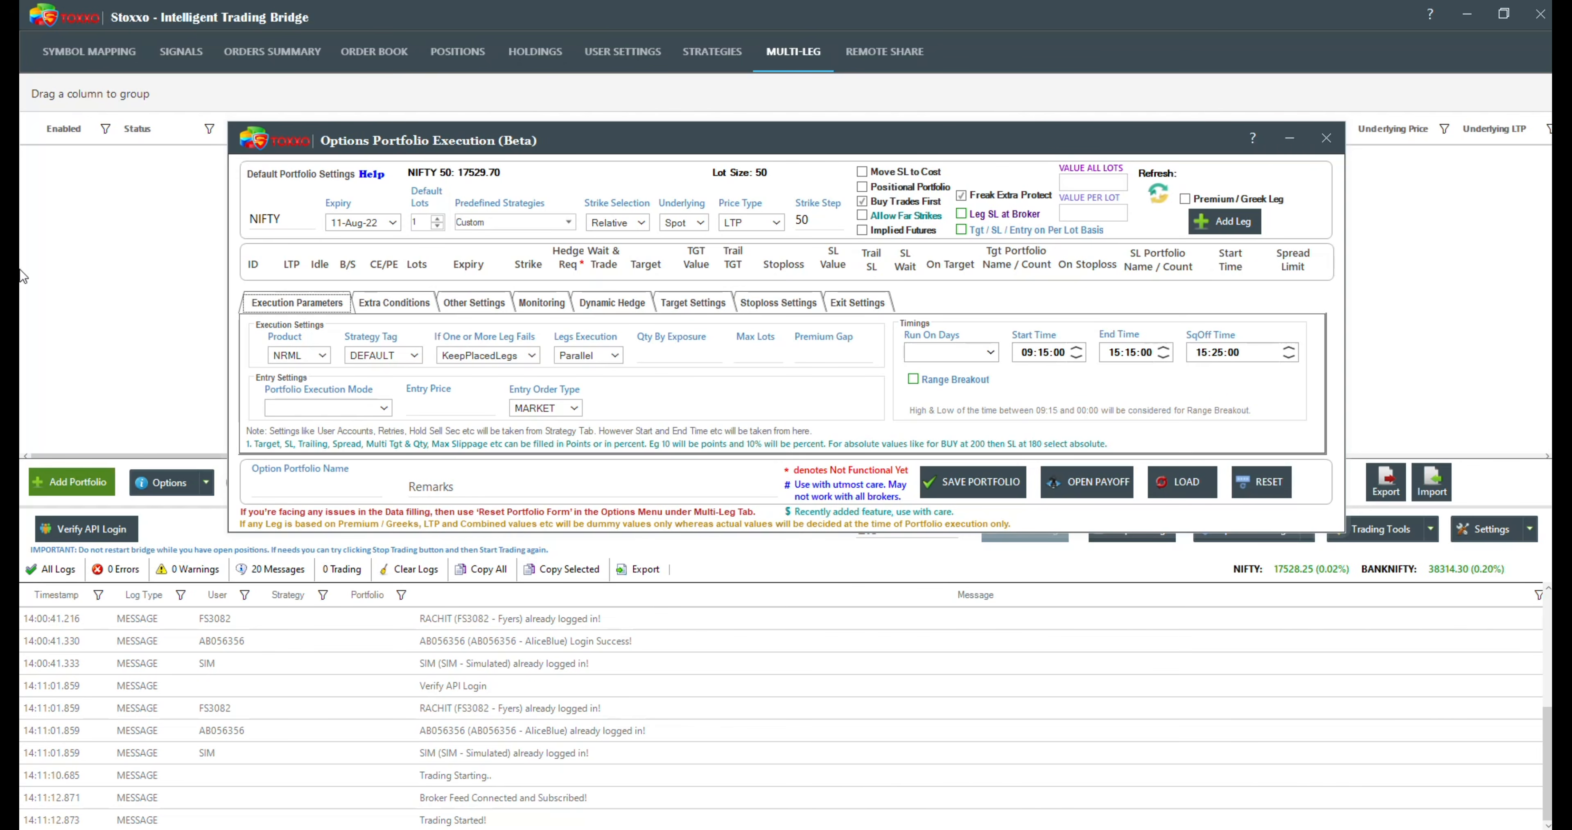
{"action": "left_click_drag", "start_coordinate": [295, 220], "coordinate": [138, 222]}
{"action": "type", "text": "BANK"}
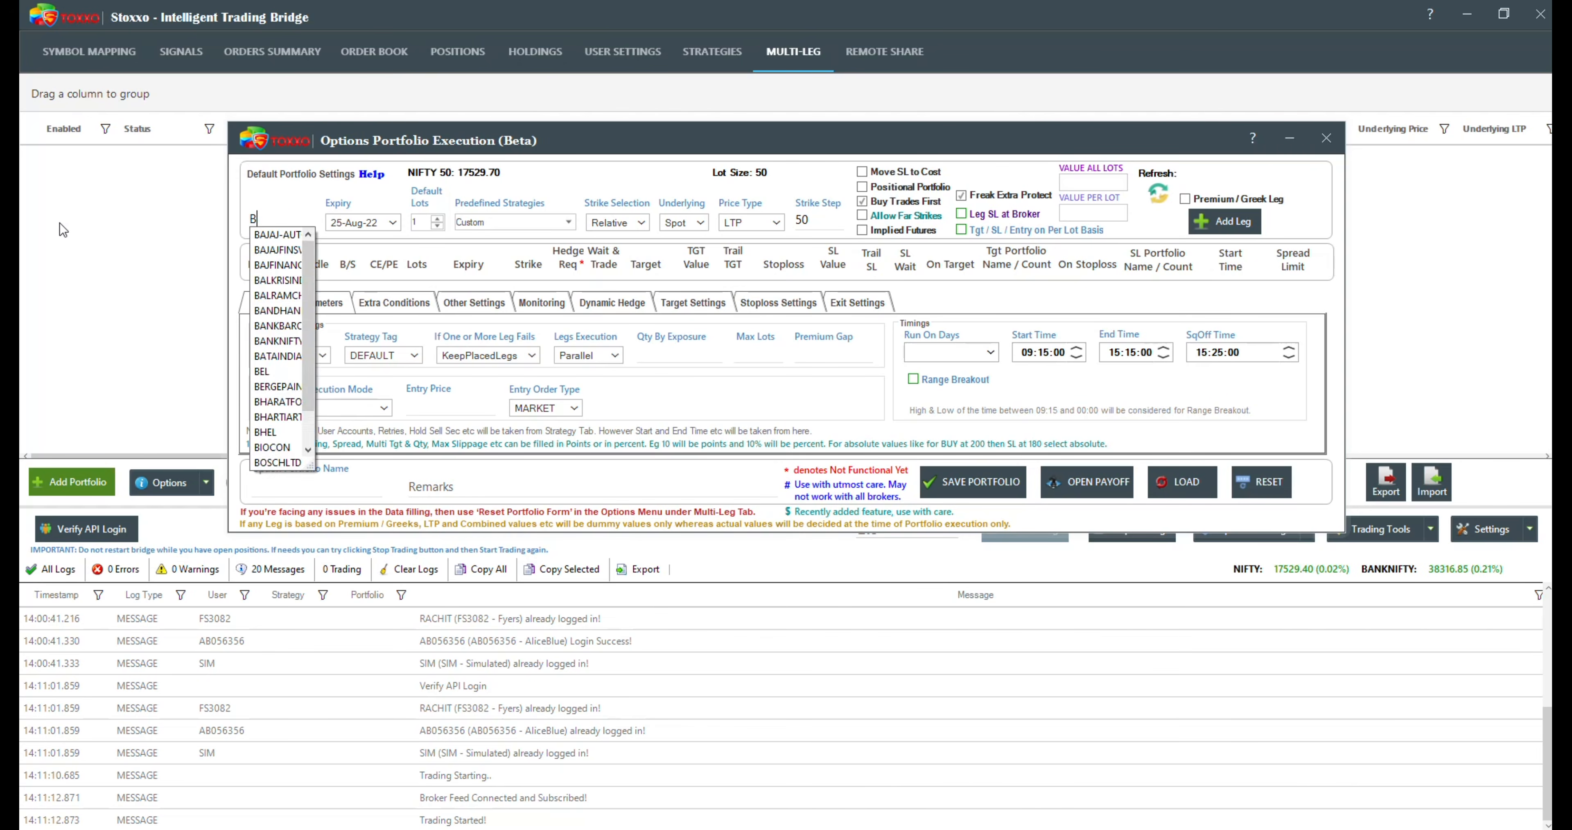
{"action": "key", "text": "Down"}
{"action": "key", "text": "Down"}
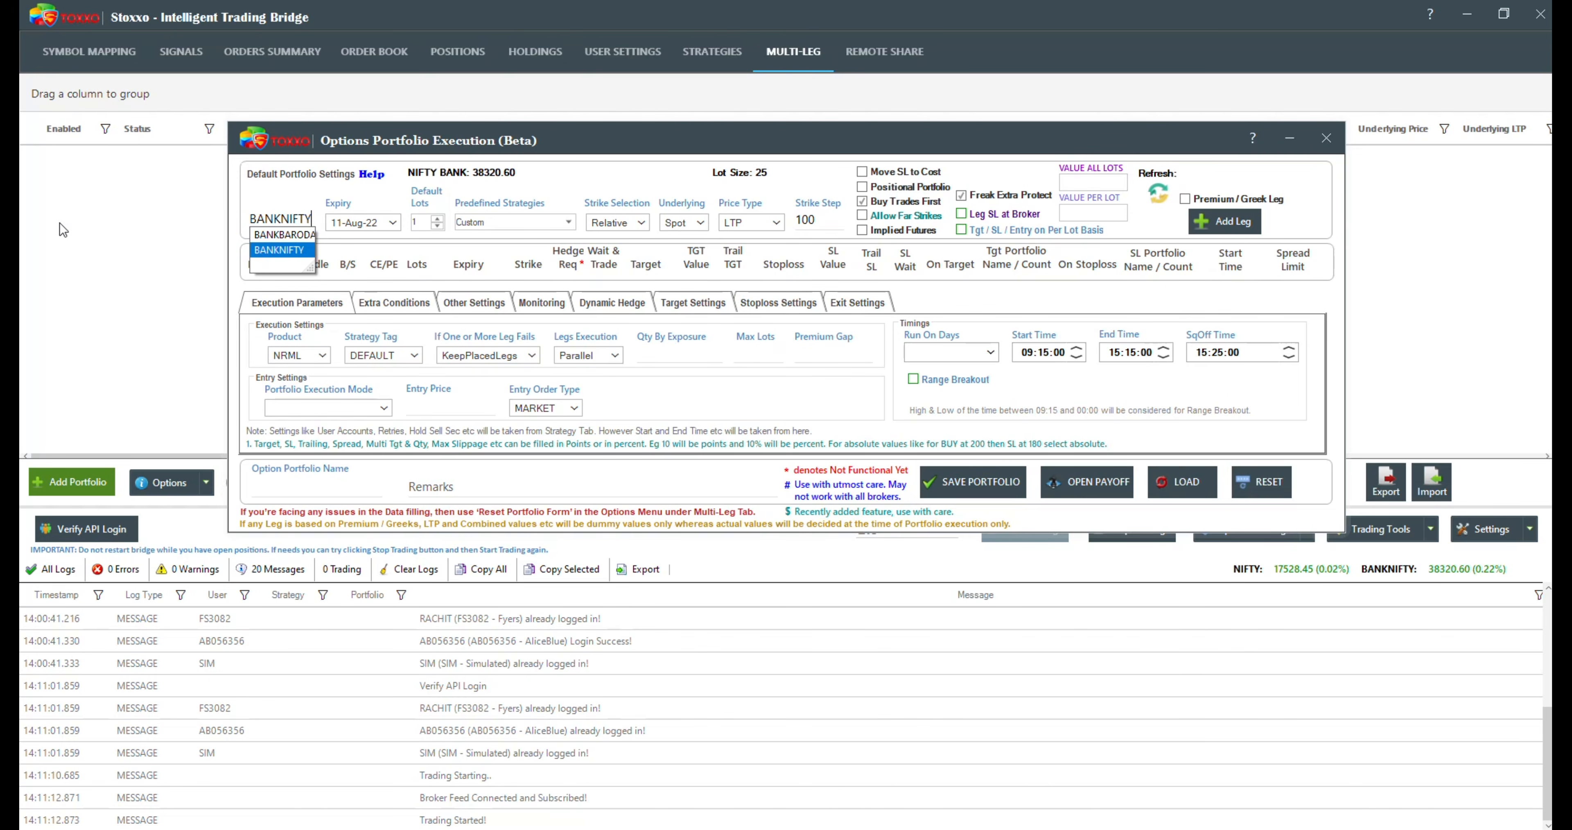
{"action": "left_click", "coordinate": [284, 251]}
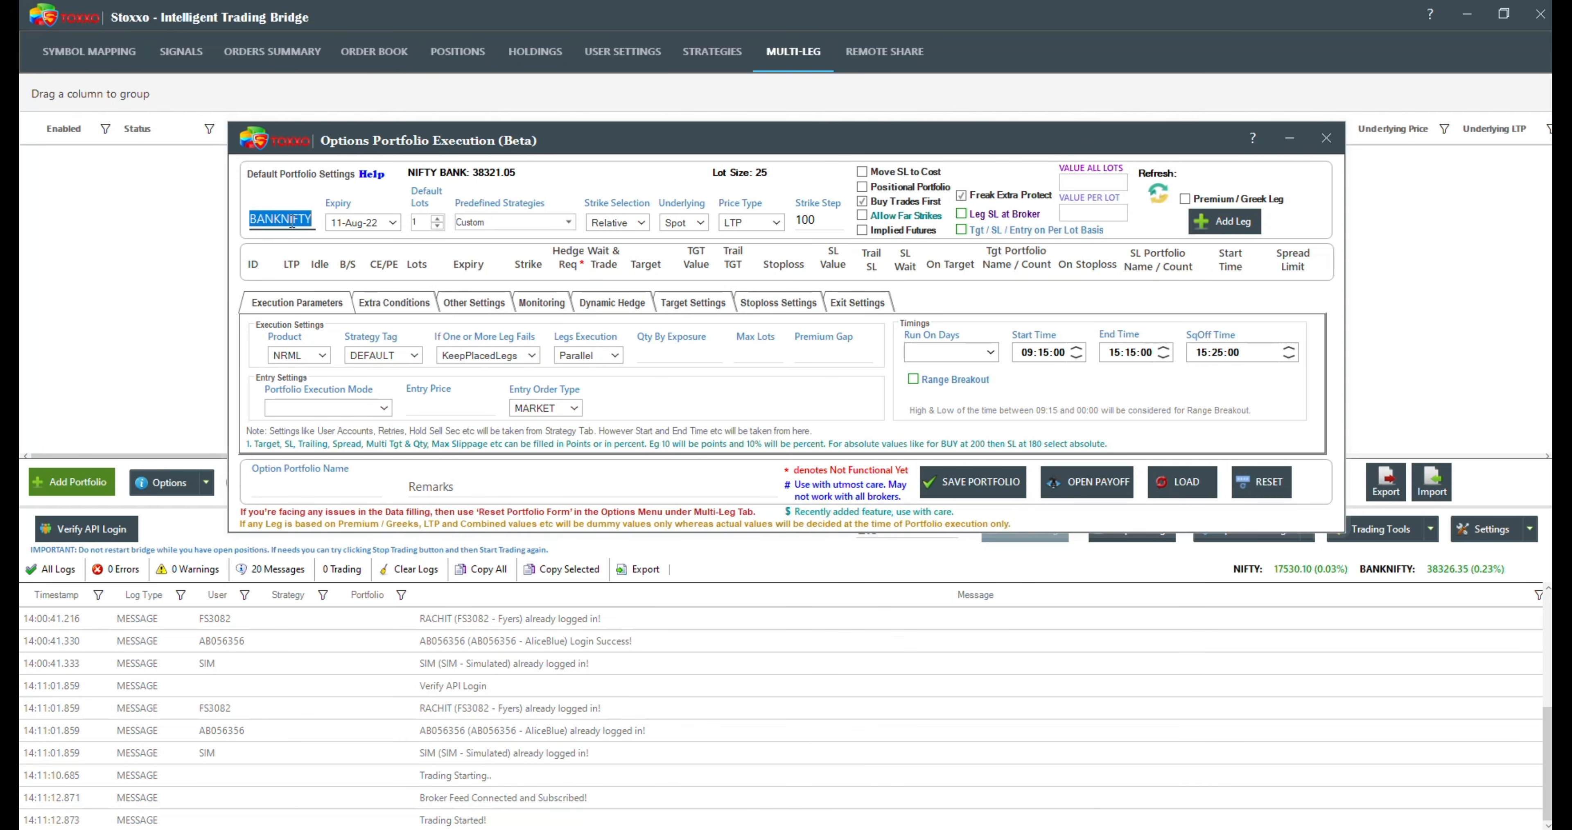
Step: Set the portfolio's expiry to 11-Aug-22 and the default lots to 10
{"action": "left_click", "coordinate": [391, 222]}
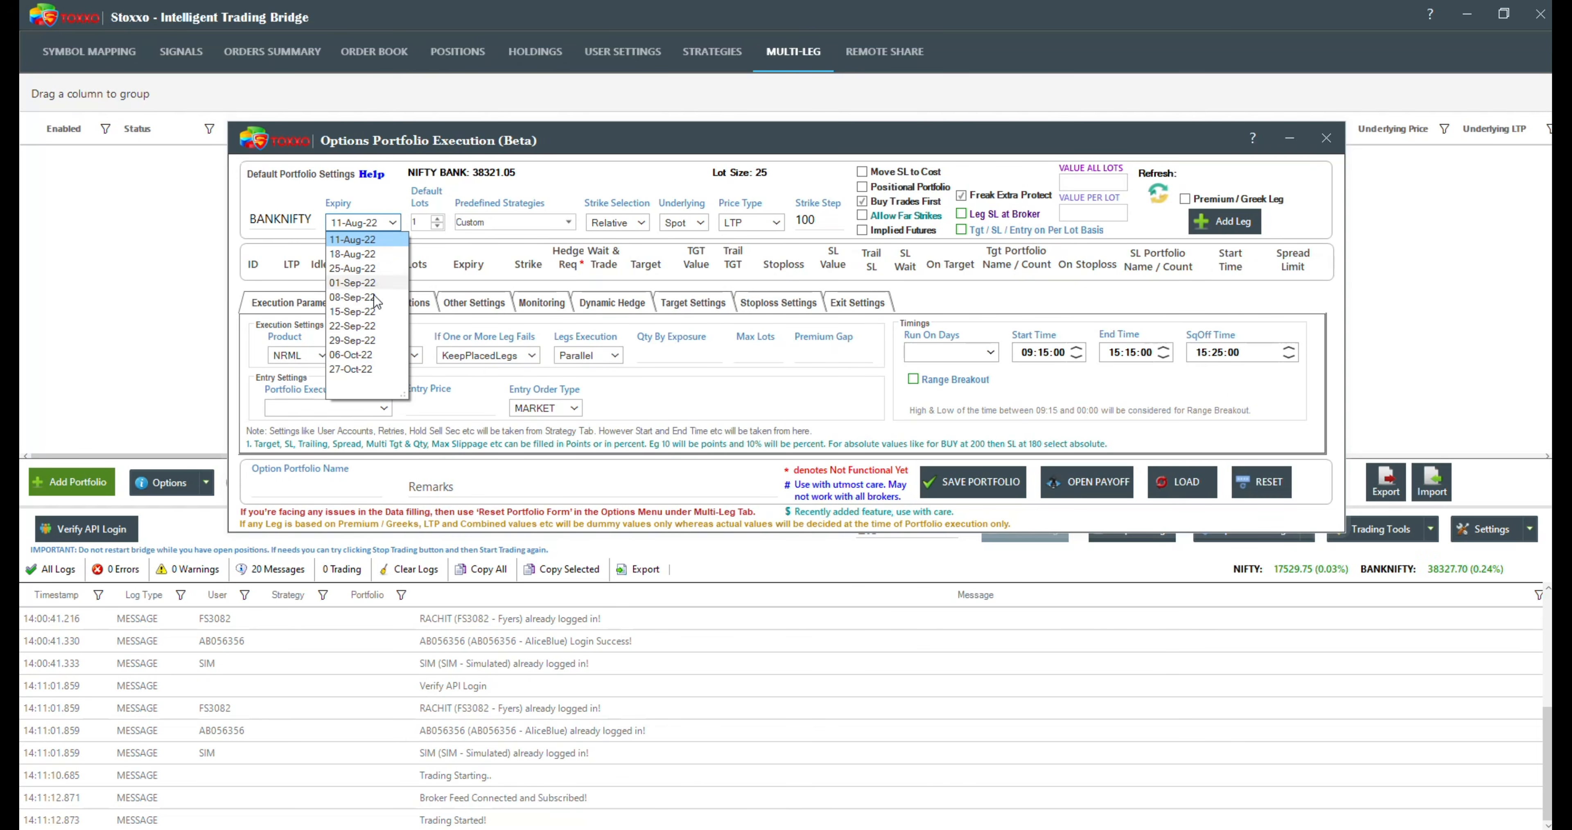
{"action": "left_click", "coordinate": [349, 239]}
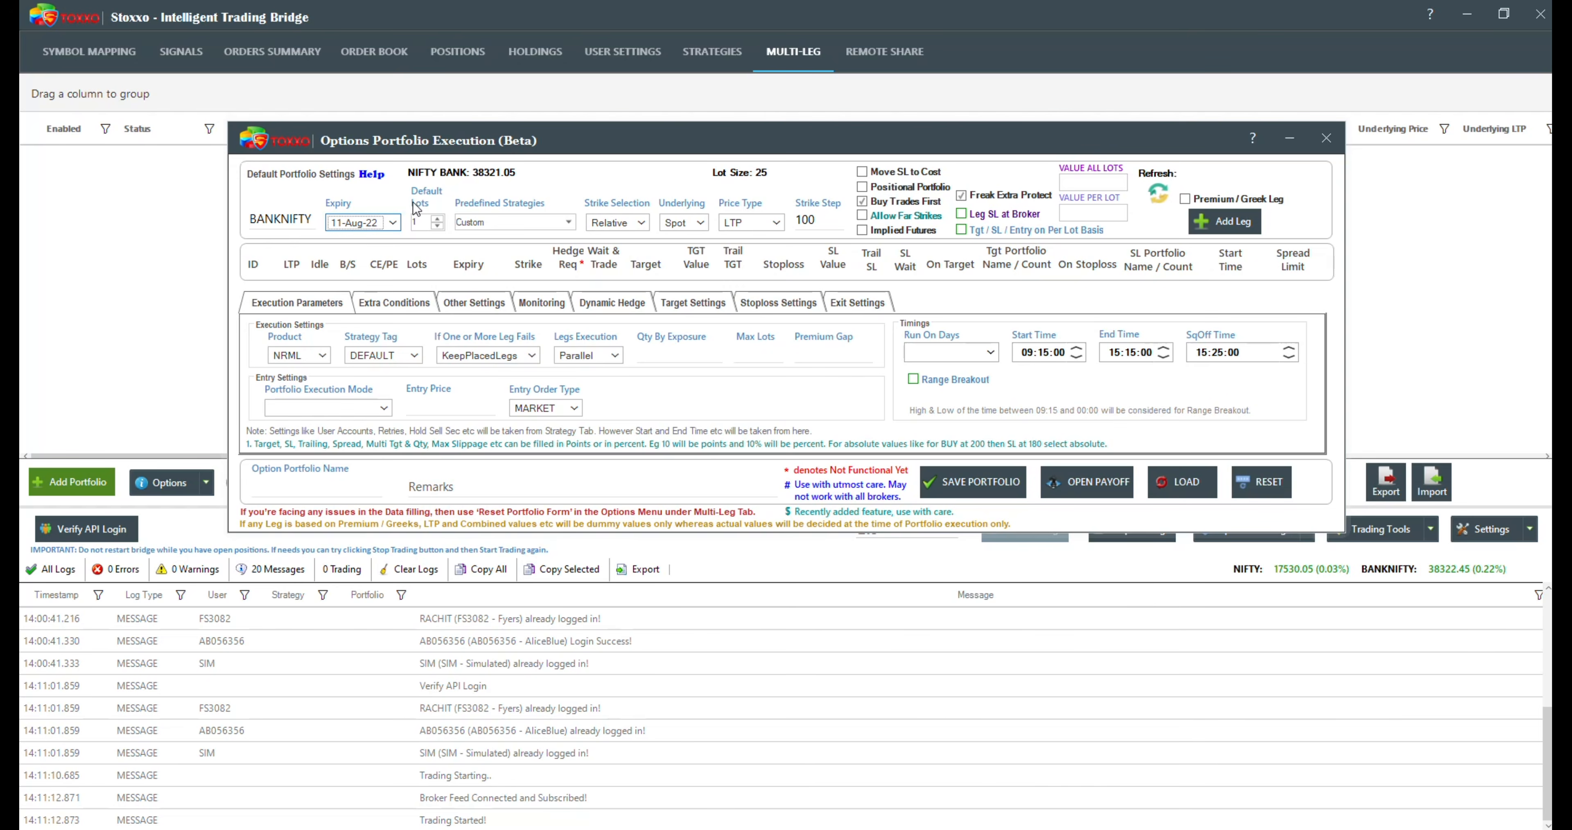
{"action": "left_click", "coordinate": [425, 221]}
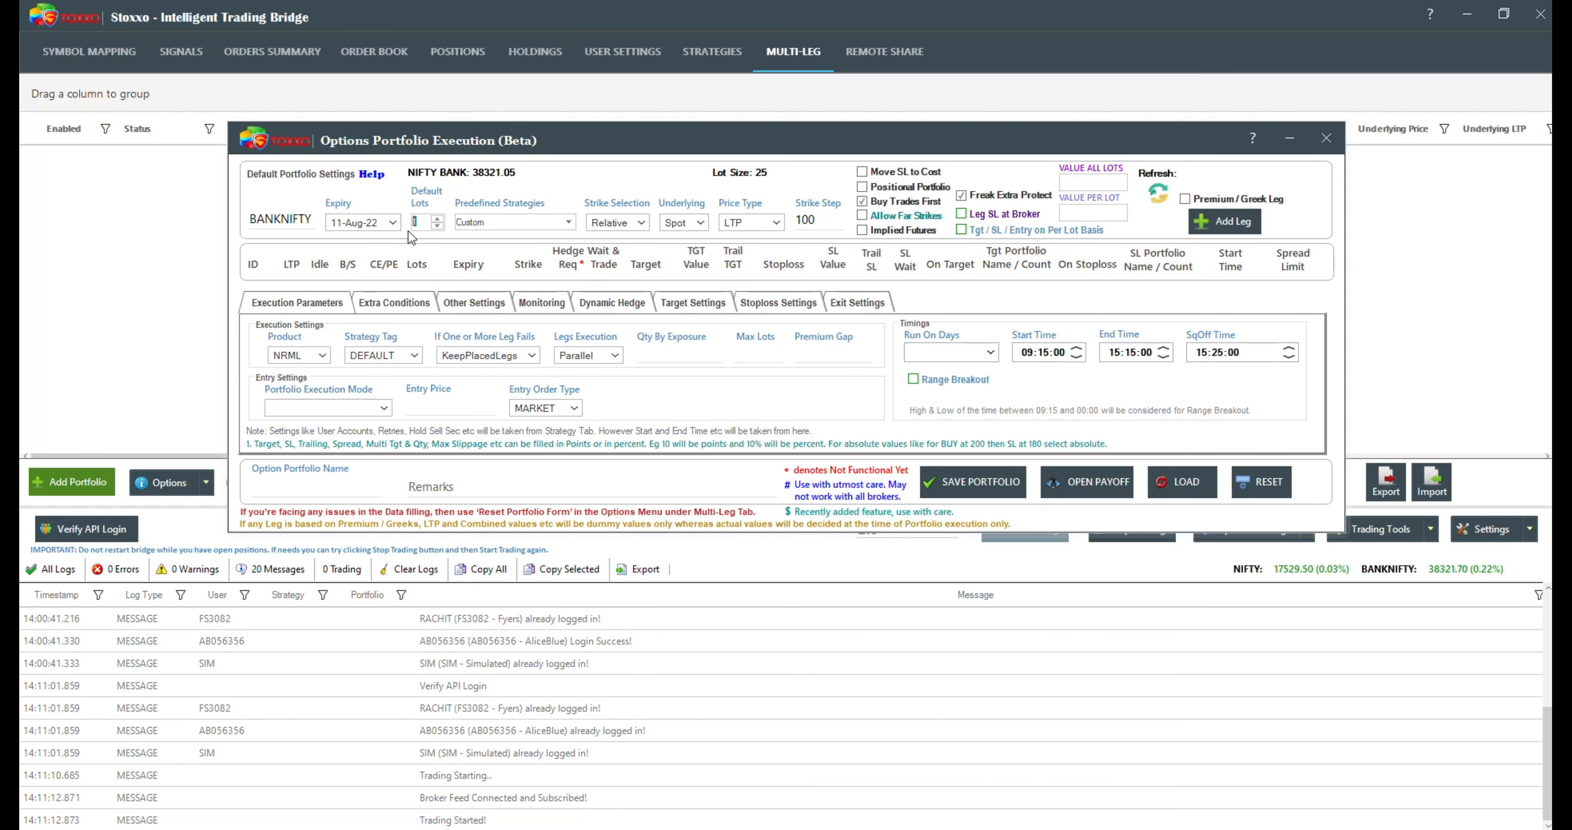
{"action": "type", "text": "10"}
Step: Apply the ShortStraddle predefined strategy and revert the selection to Custom
{"action": "left_click", "coordinate": [568, 222]}
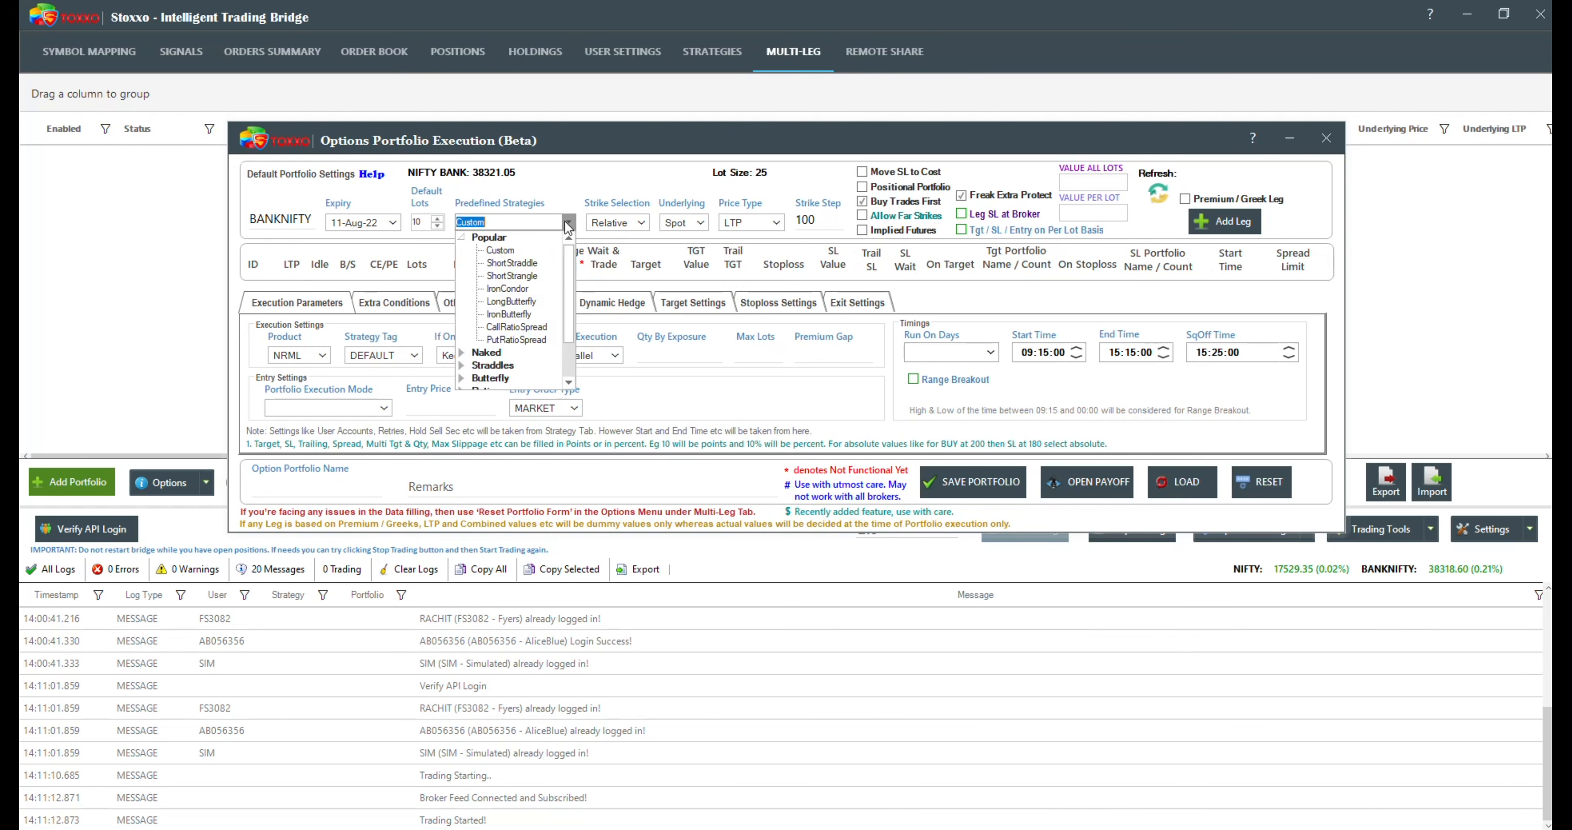
{"action": "left_click", "coordinate": [519, 267]}
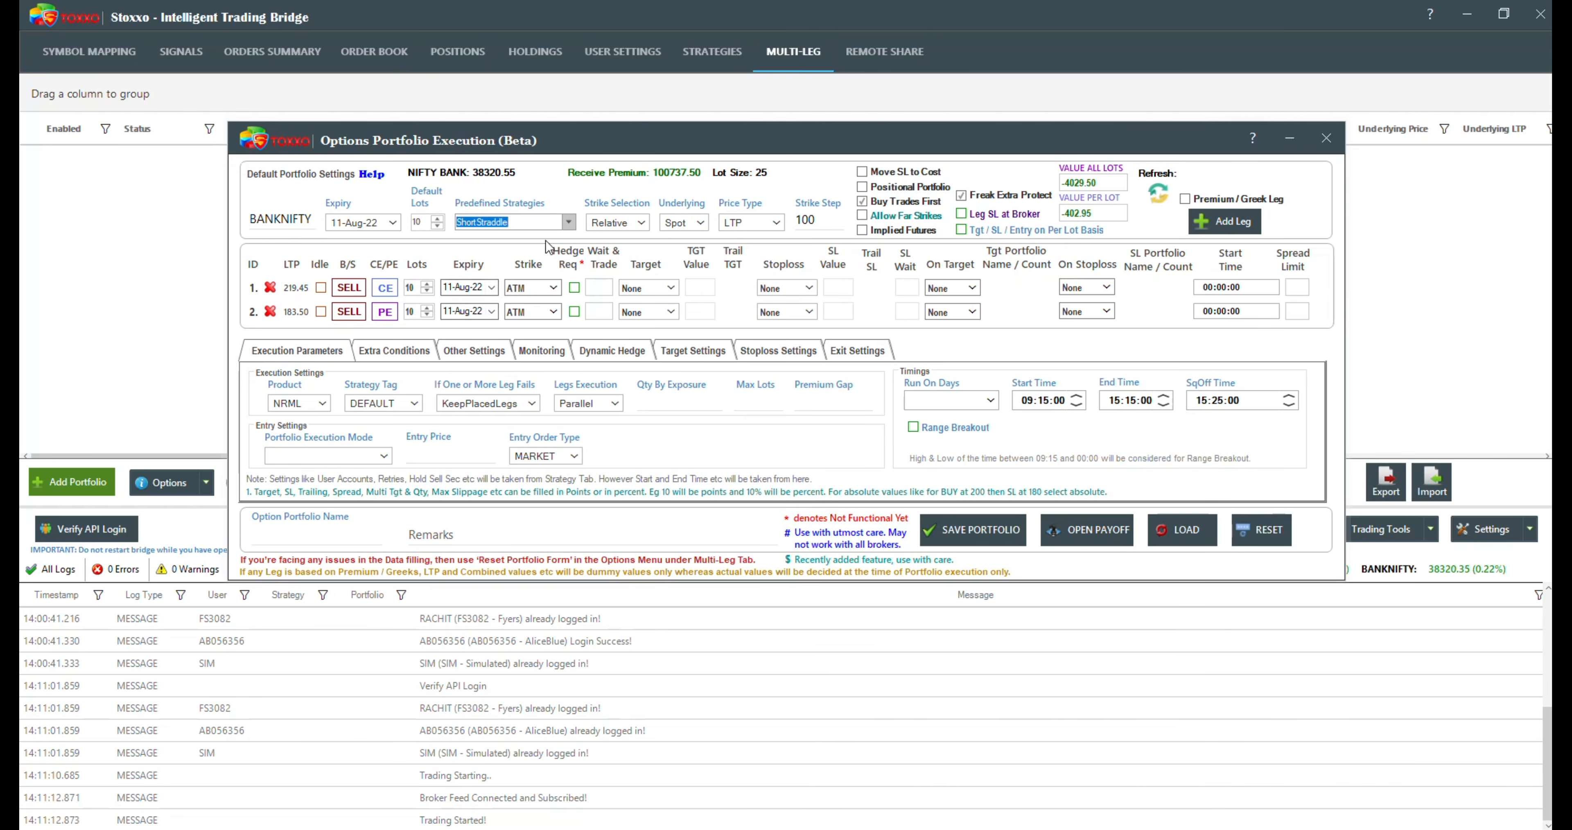
{"action": "left_click", "coordinate": [559, 223]}
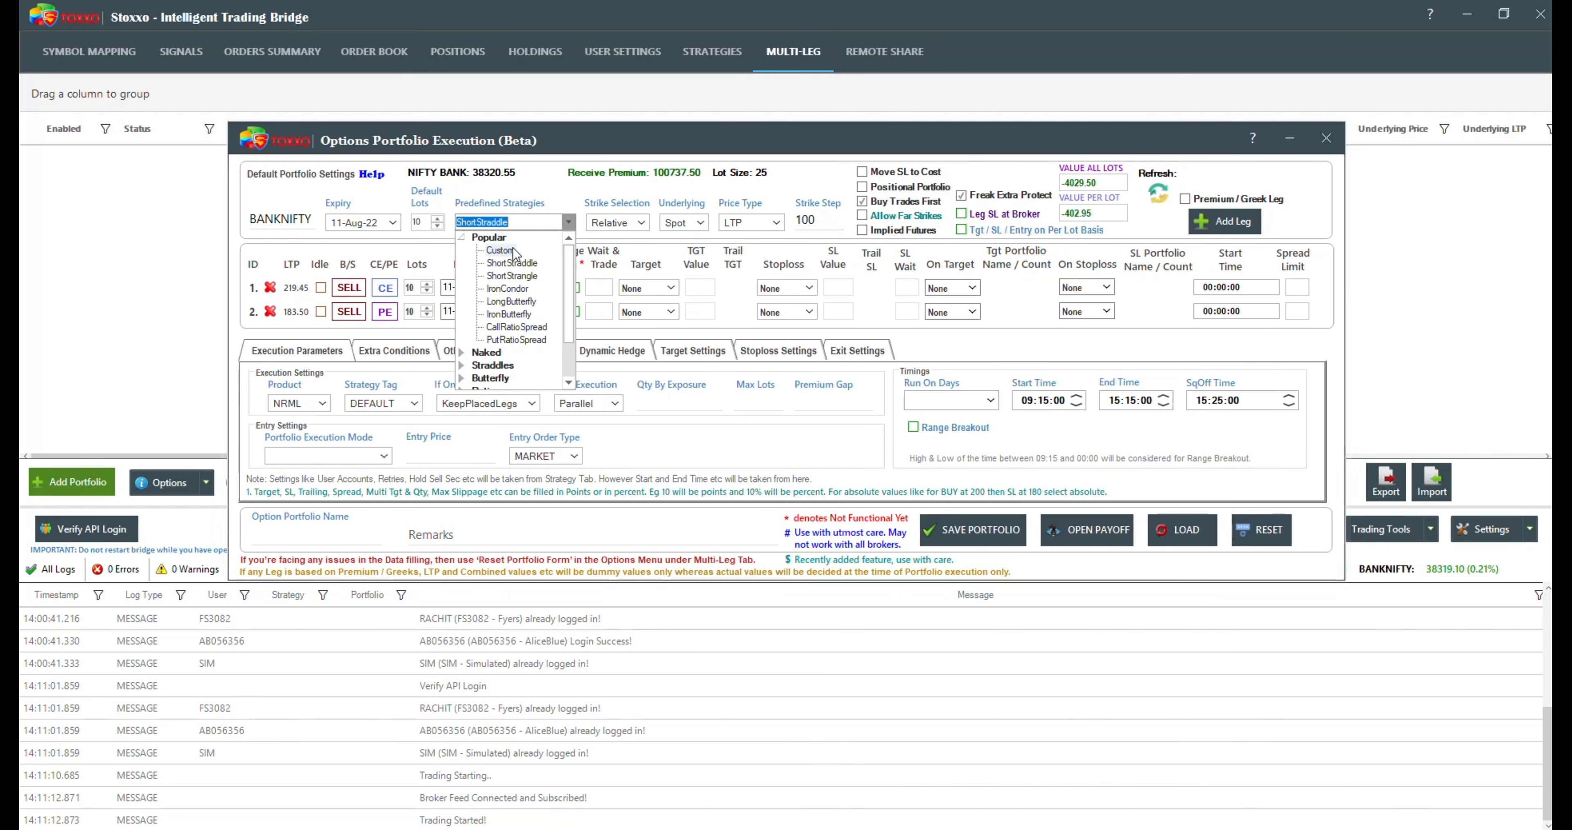
{"action": "left_click", "coordinate": [488, 251]}
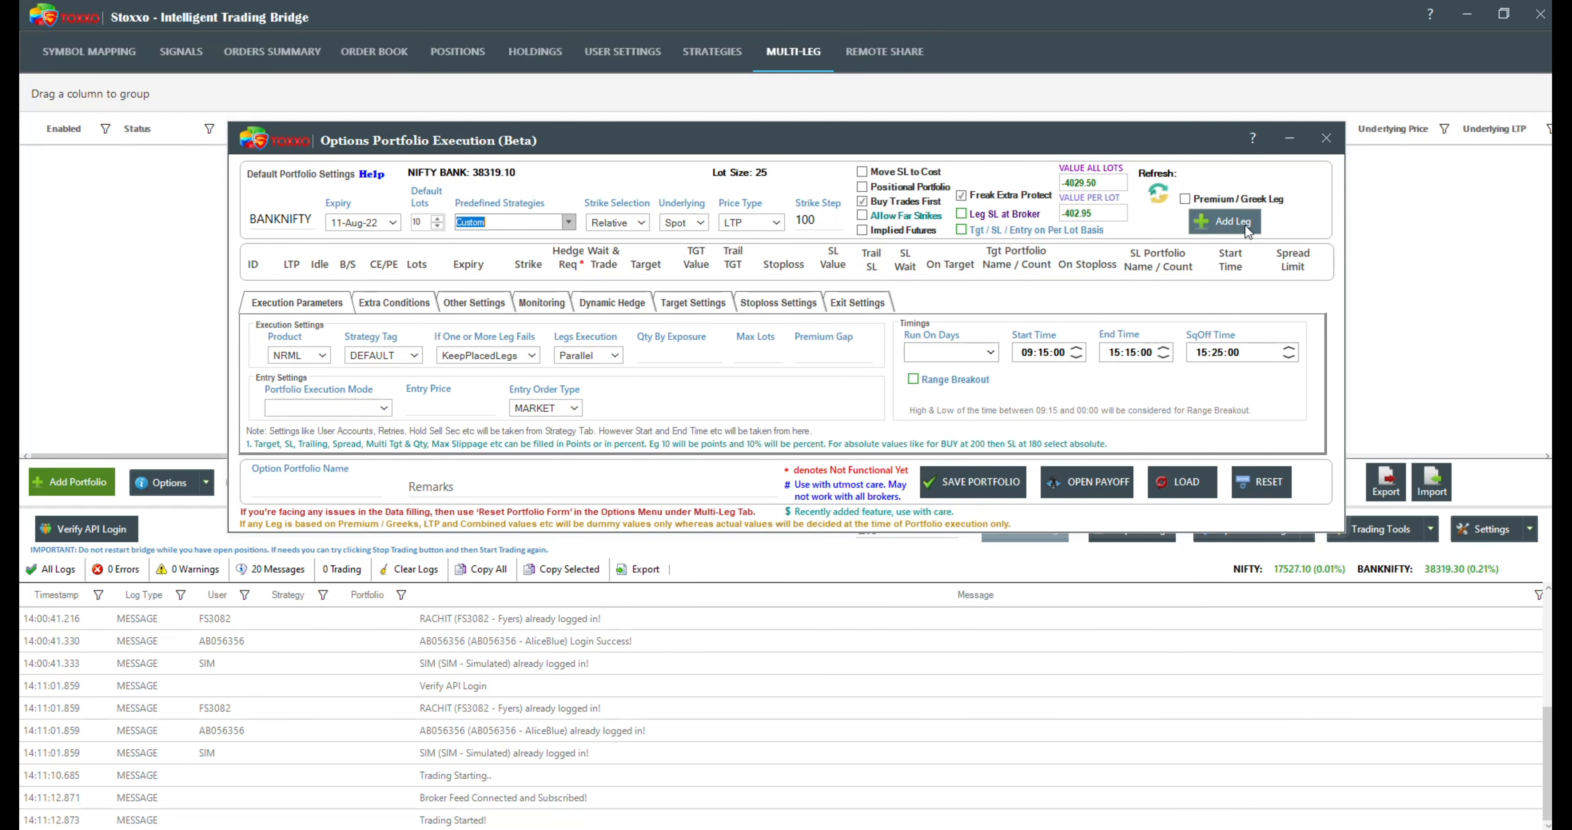
Step: Add two custom legs, making the first a CE sell and the second a PE sell
{"action": "left_click", "coordinate": [1209, 226]}
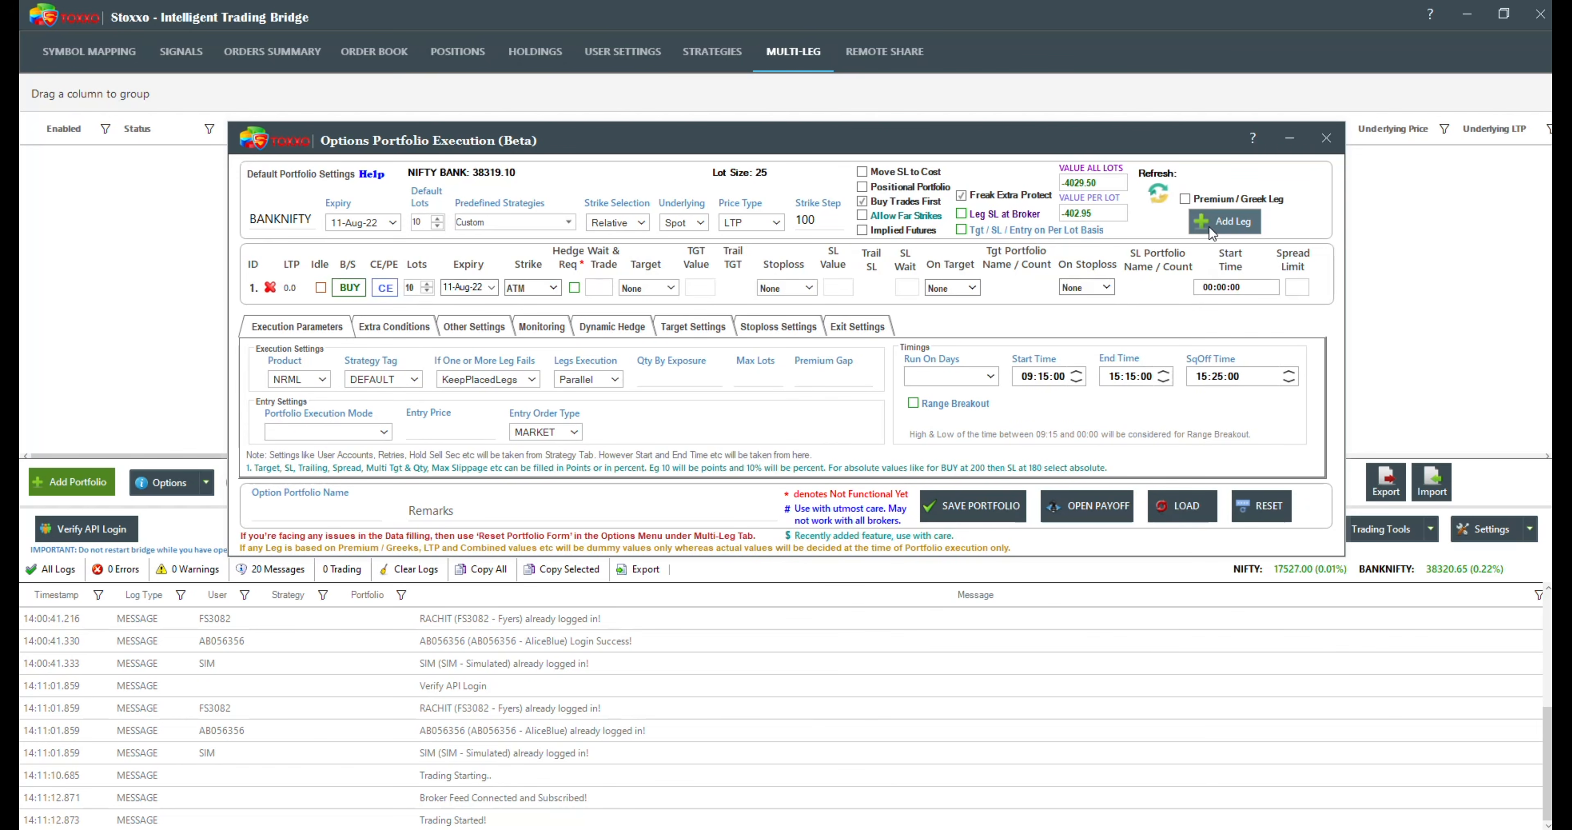
{"action": "left_click", "coordinate": [1209, 225]}
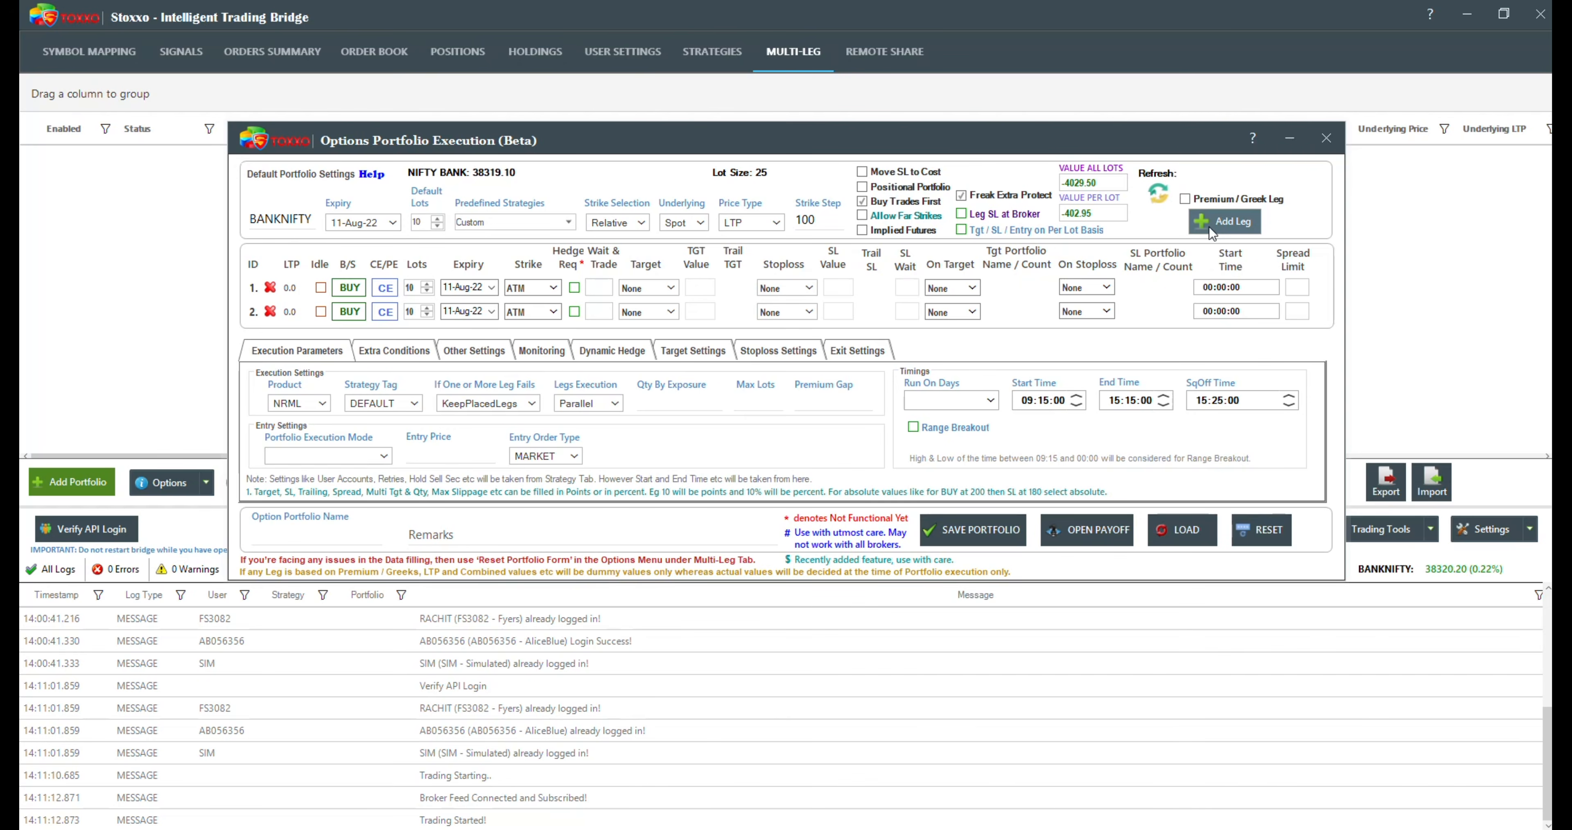
{"action": "left_click", "coordinate": [349, 290]}
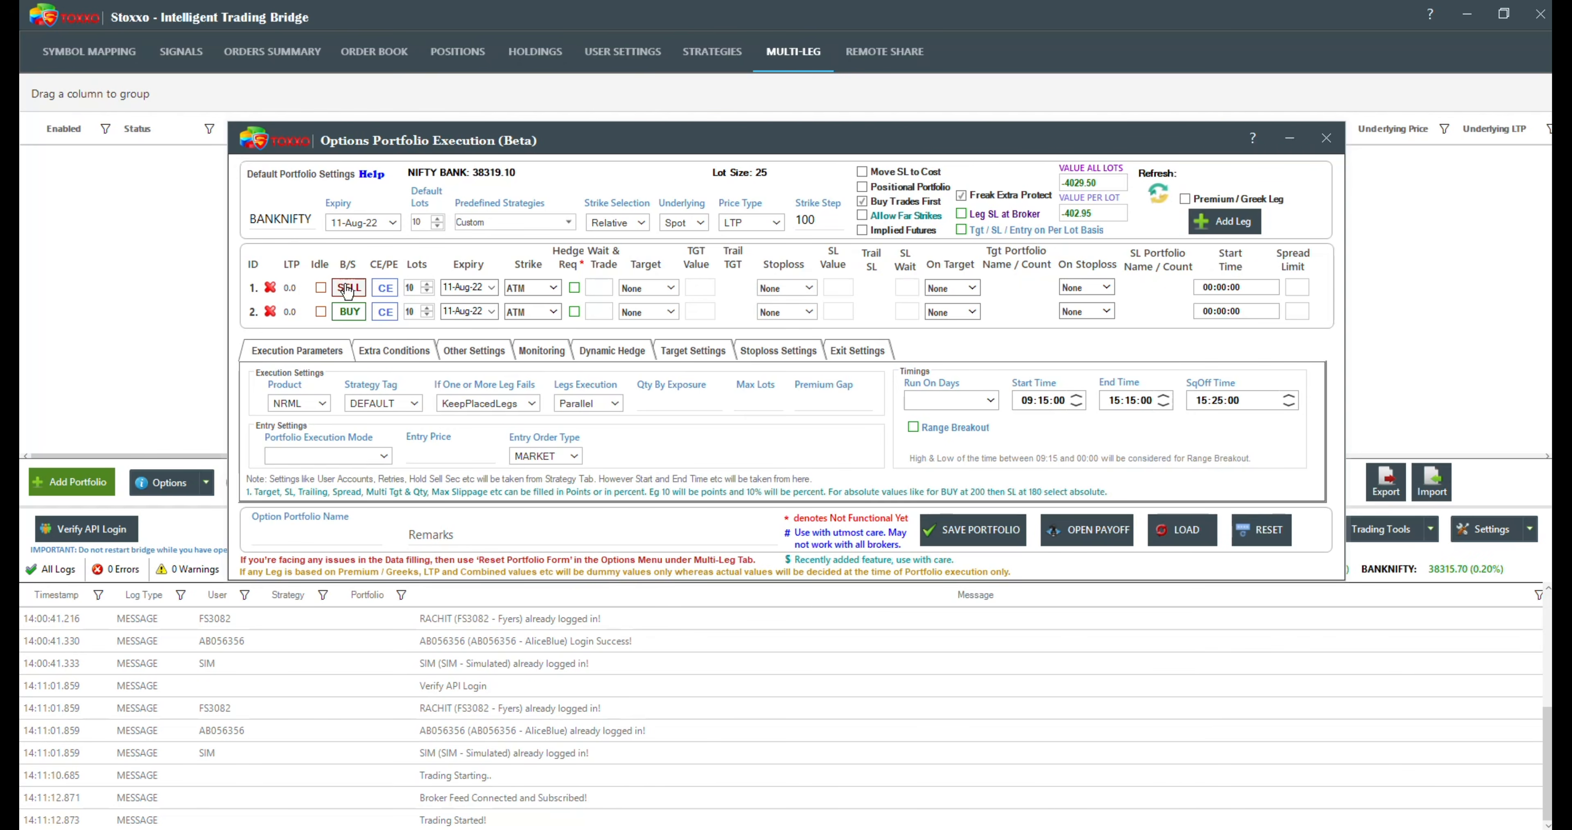
{"action": "left_click", "coordinate": [349, 311]}
{"action": "left_click", "coordinate": [386, 315]}
{"action": "left_click", "coordinate": [386, 315]}
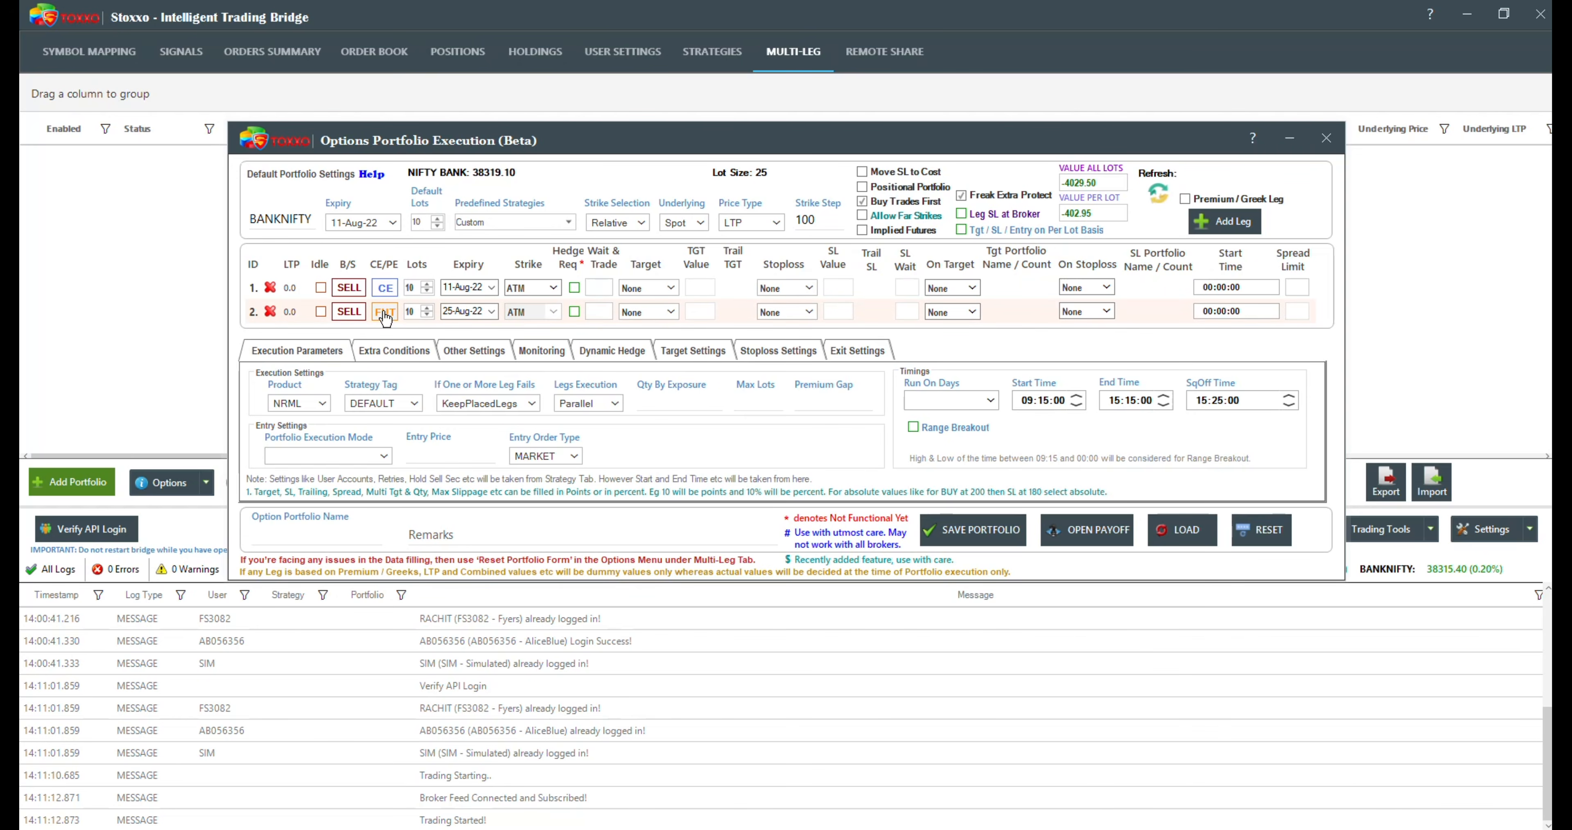
{"action": "left_click", "coordinate": [385, 315]}
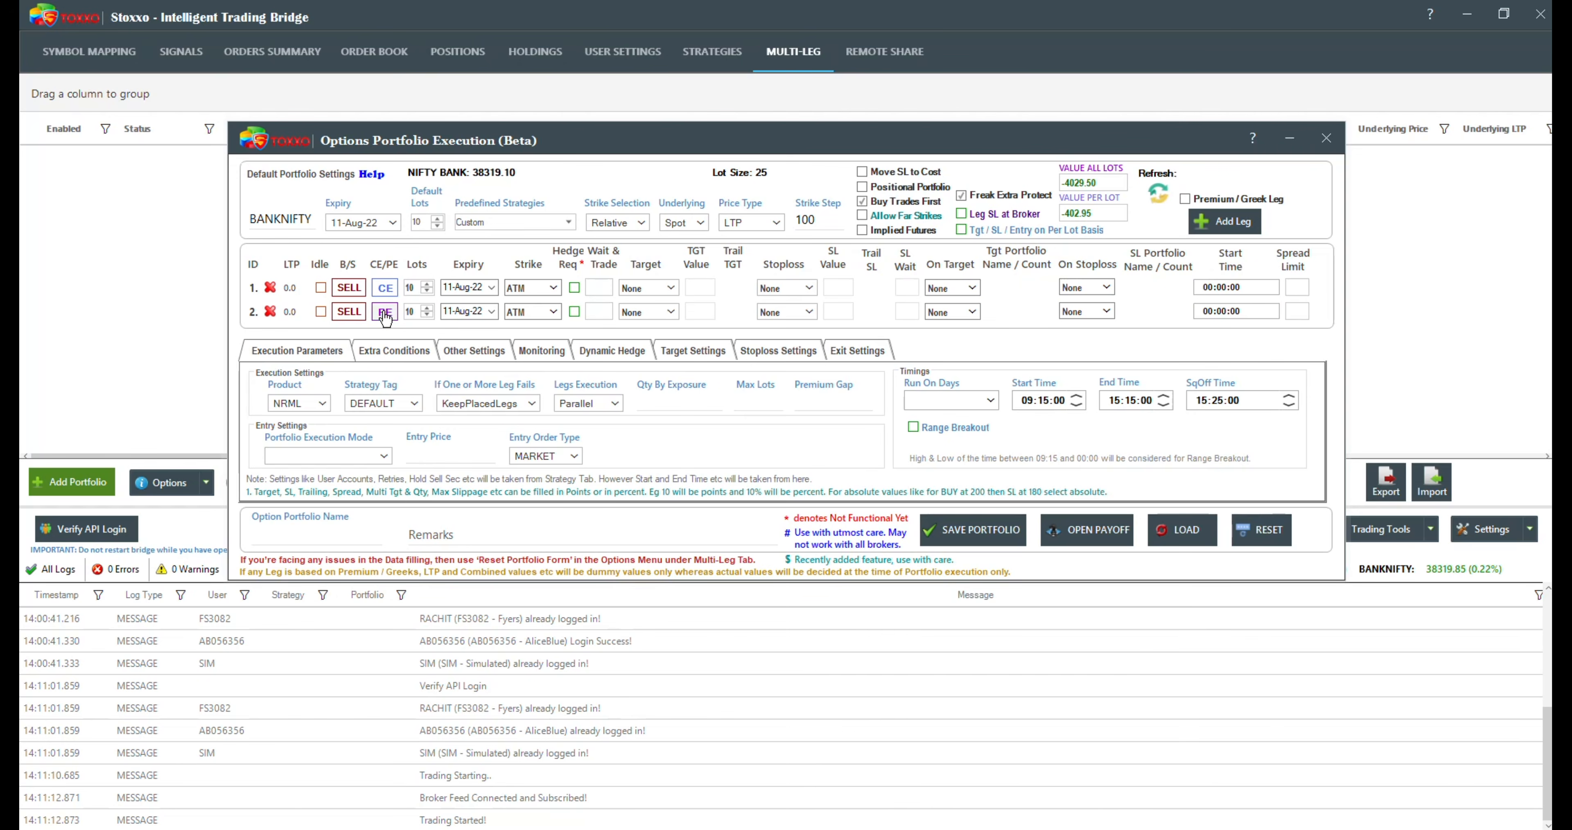
Step: Try the LongButterfly predefined strategy and replace it with ShortStraddle
{"action": "left_click", "coordinate": [568, 222]}
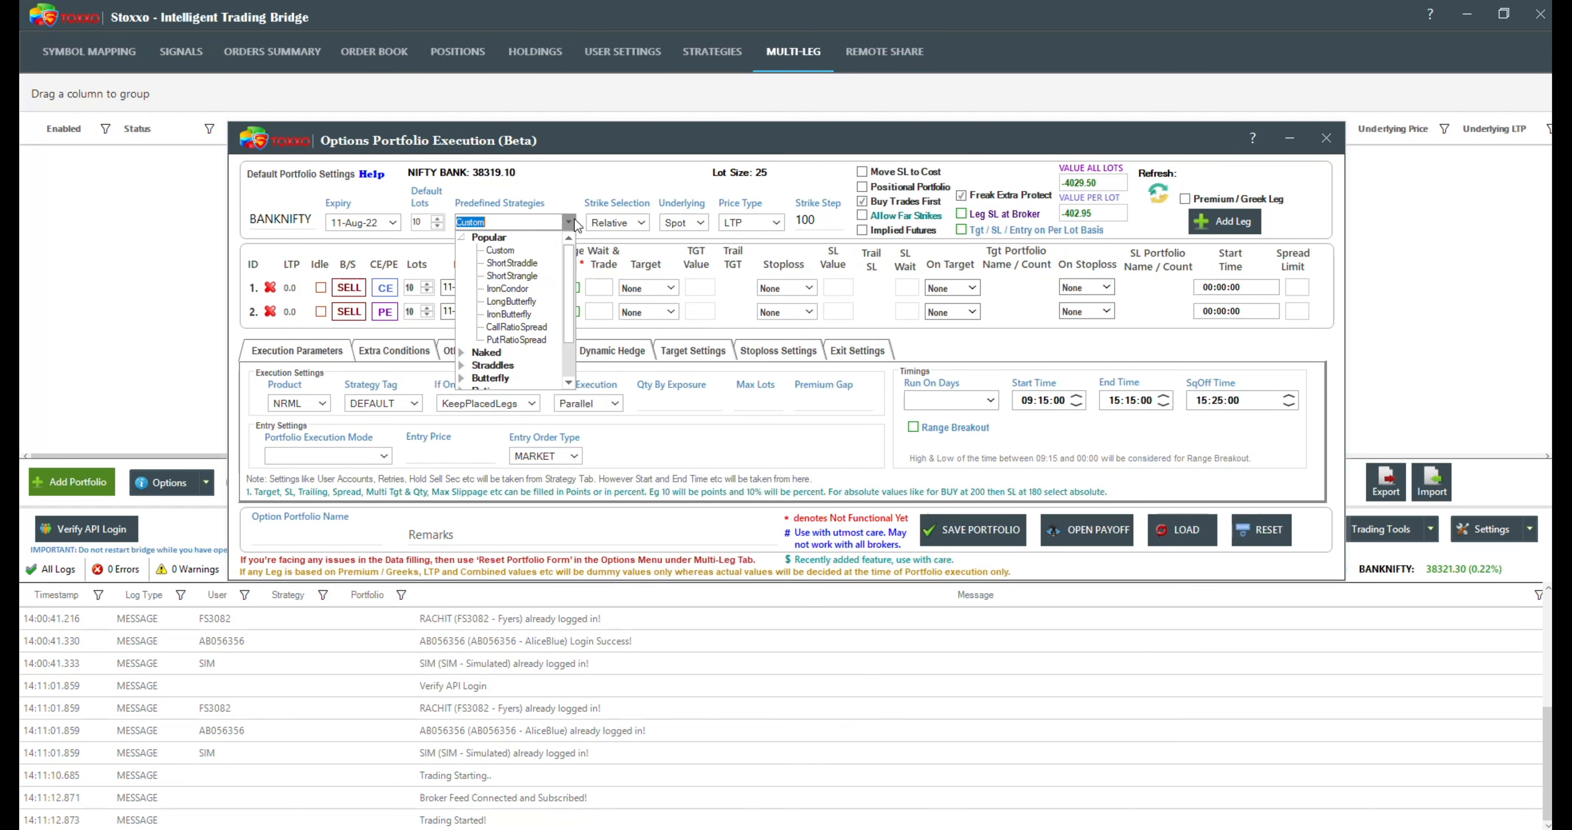
{"action": "left_click", "coordinate": [511, 301]}
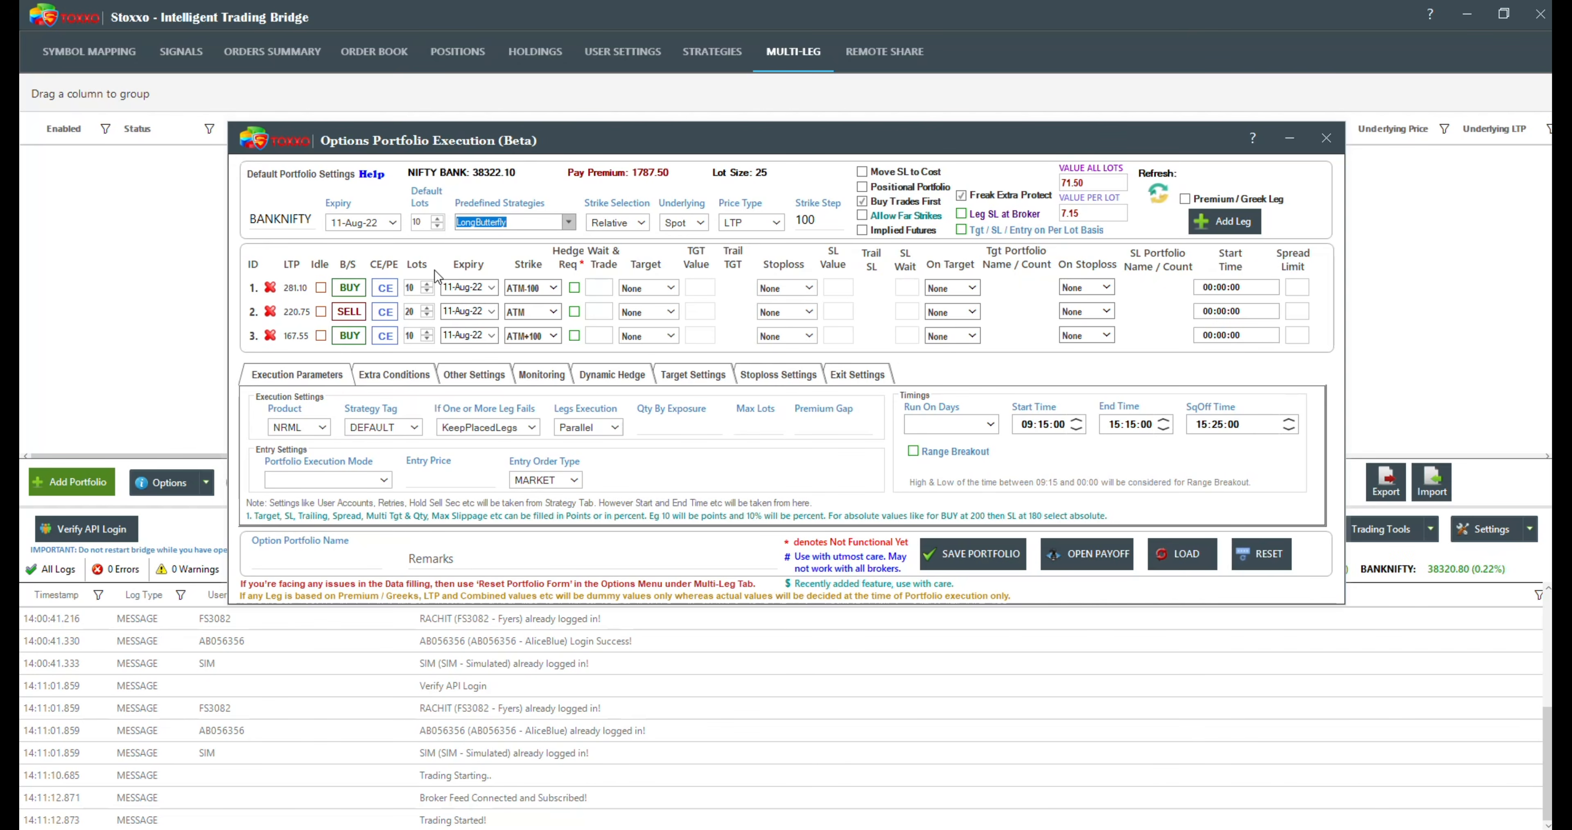
{"action": "left_click", "coordinate": [559, 223]}
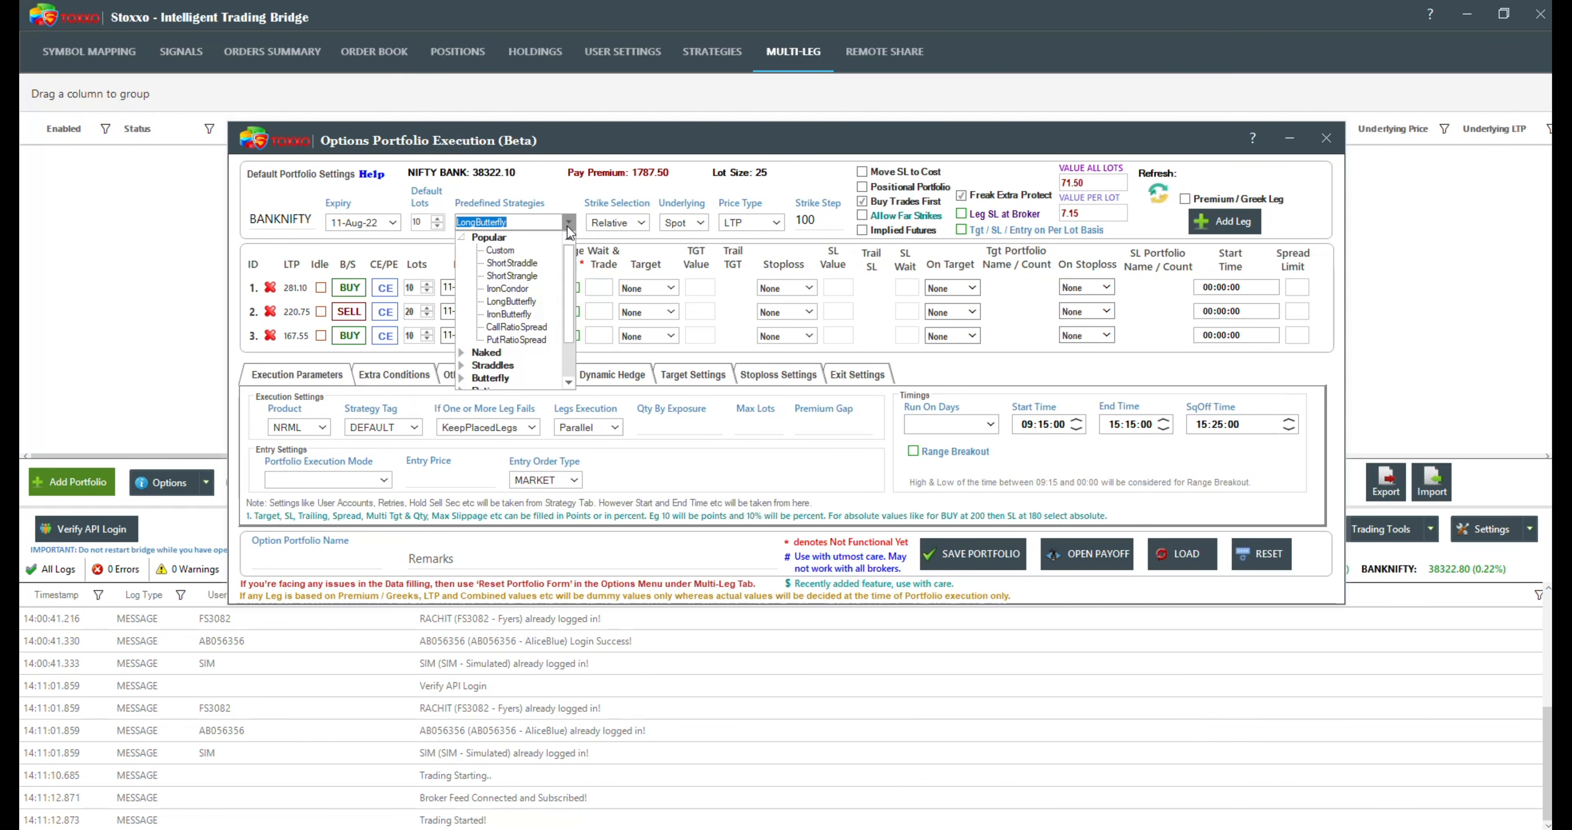
{"action": "left_click", "coordinate": [516, 267]}
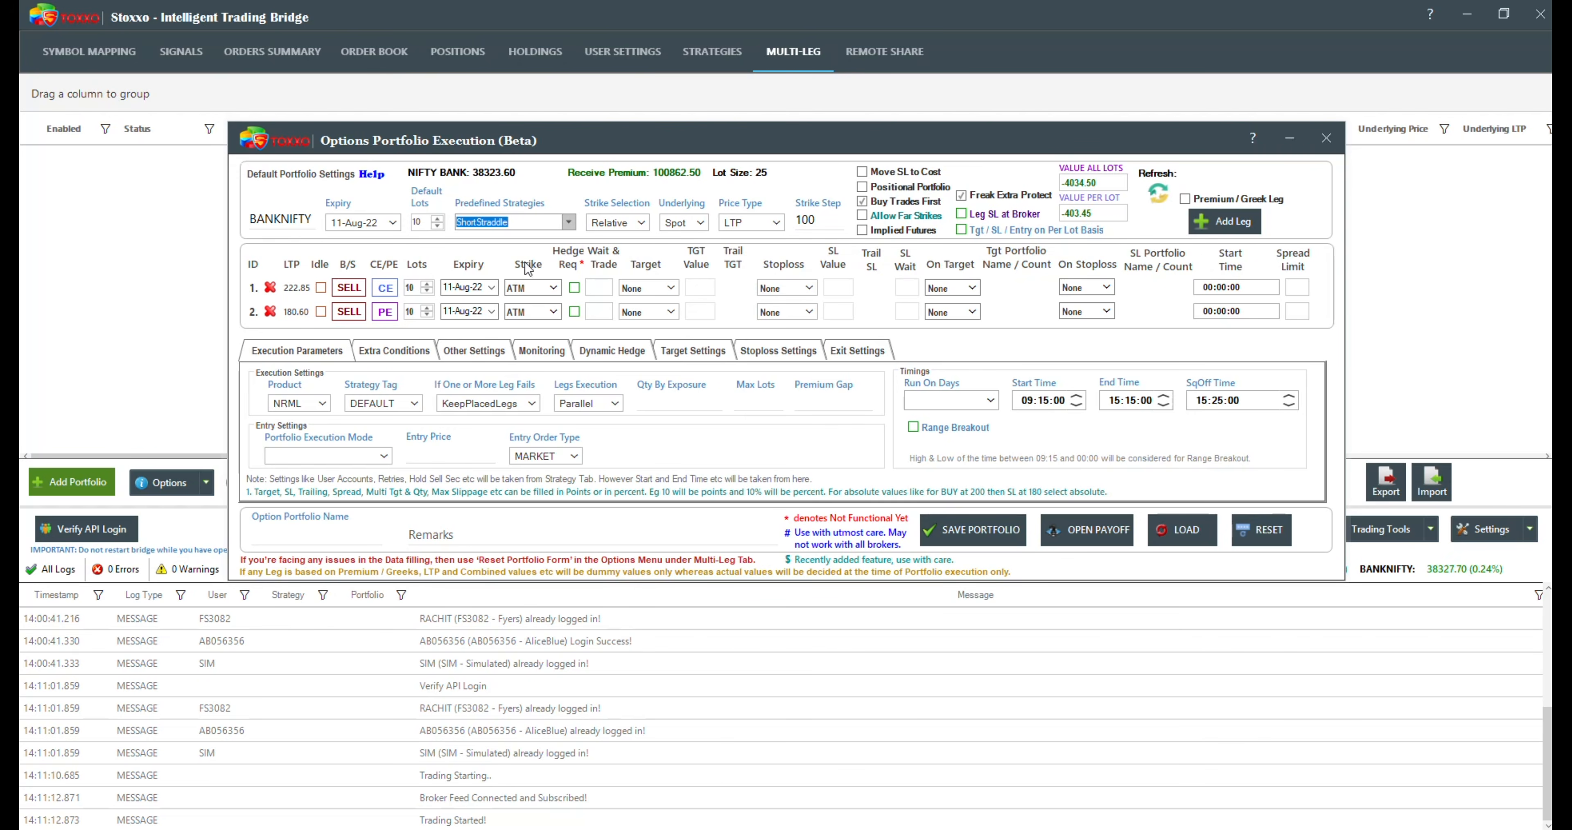
Step: Examine the ATM-relative strikes available for the first leg, leaving the strike selection as it is
{"action": "left_click", "coordinate": [552, 287]}
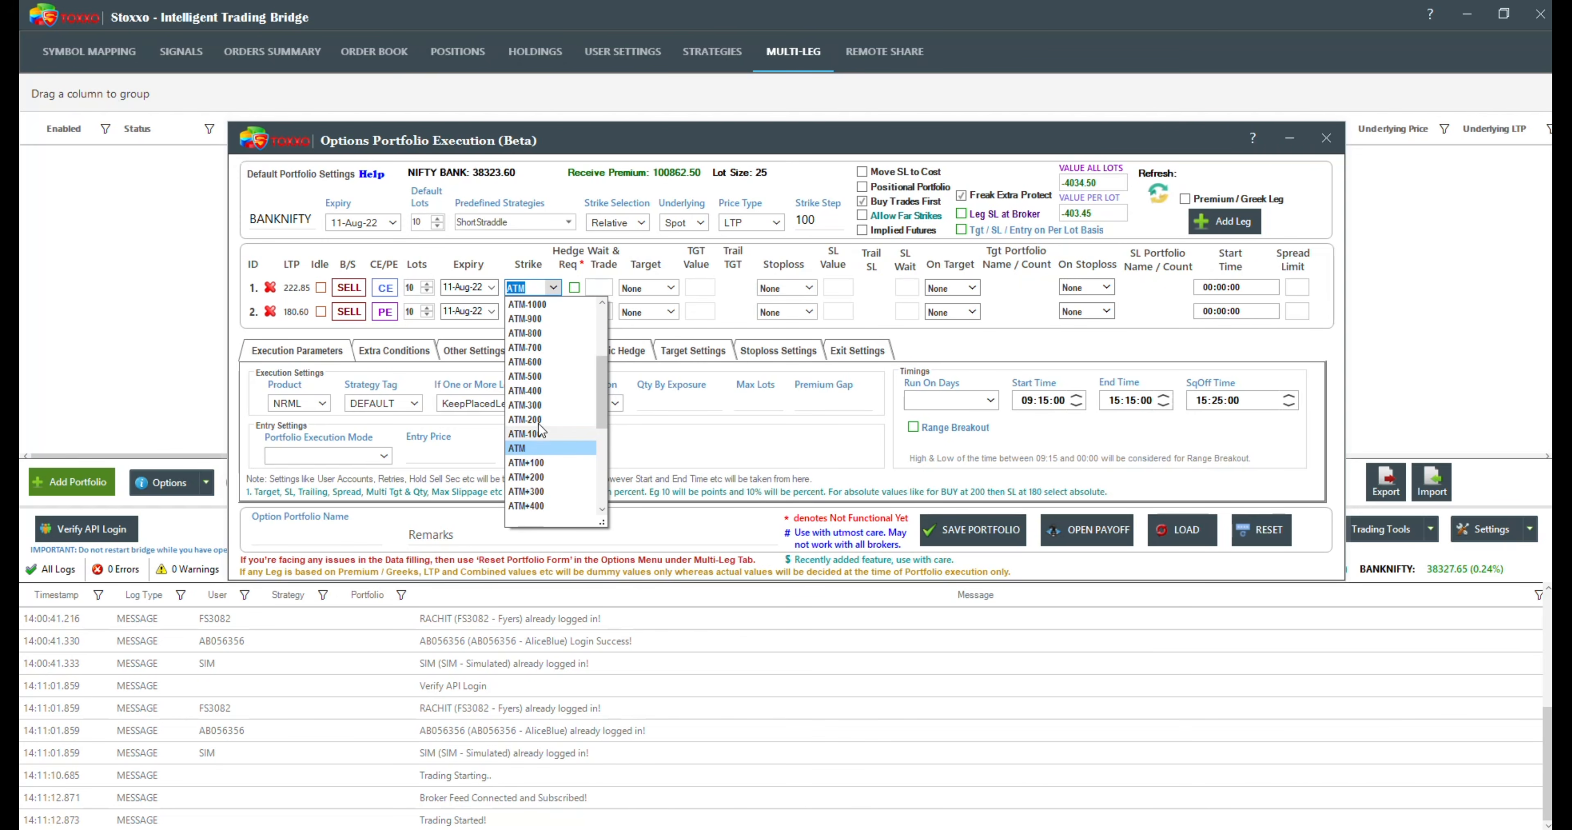
{"action": "scroll", "coordinate": [582, 390], "scroll_direction": "up", "scroll_amount": 4}
{"action": "left_click", "coordinate": [497, 242]}
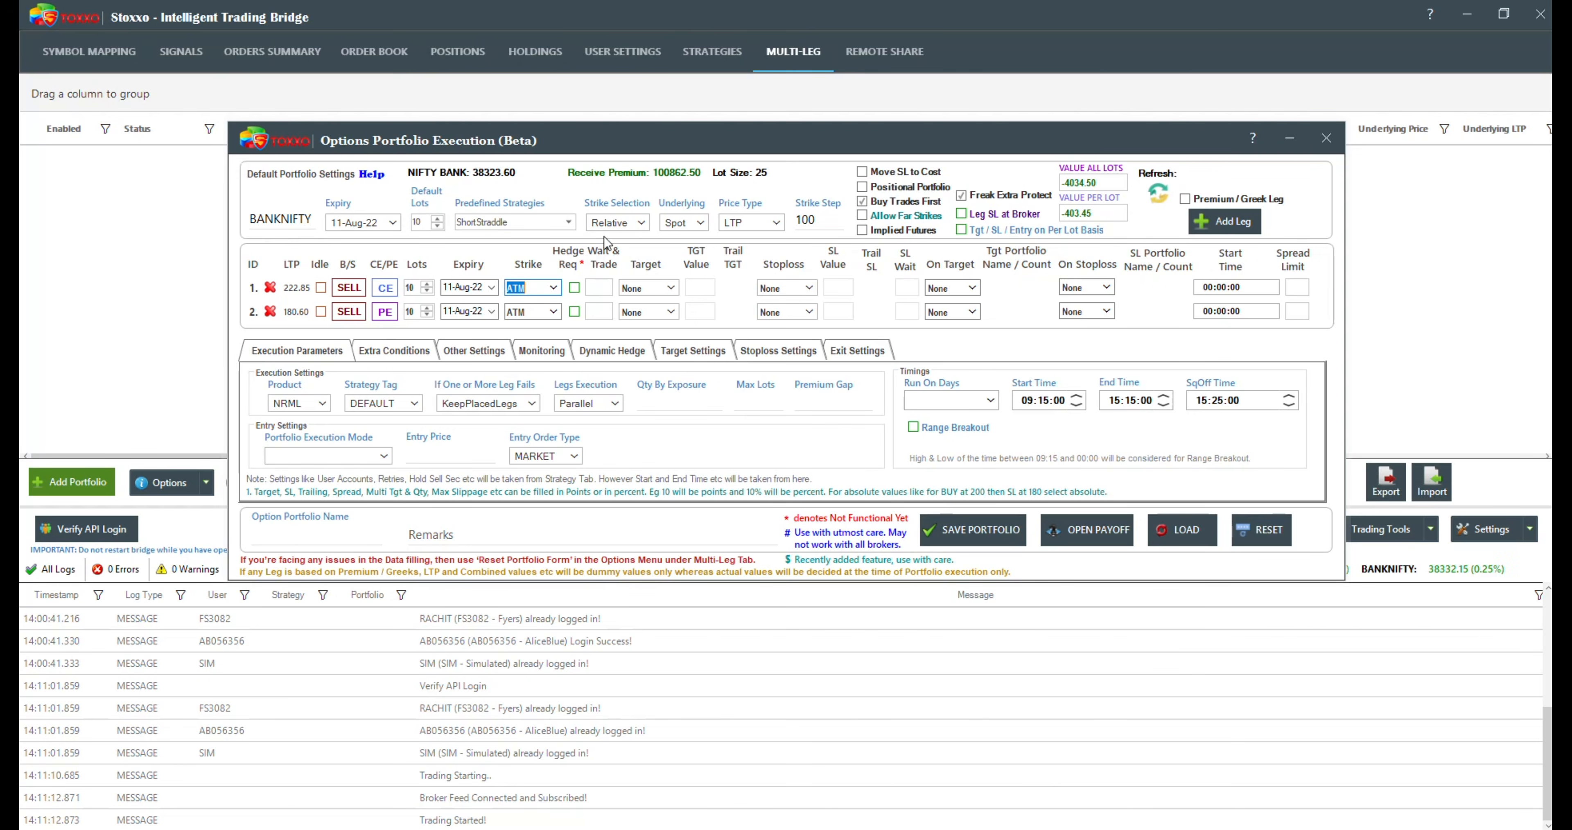
Step: Read the explanation of the strike selection modes and switch the portfolio's strike selection to Normal
{"action": "mouse_move", "coordinate": [603, 227]}
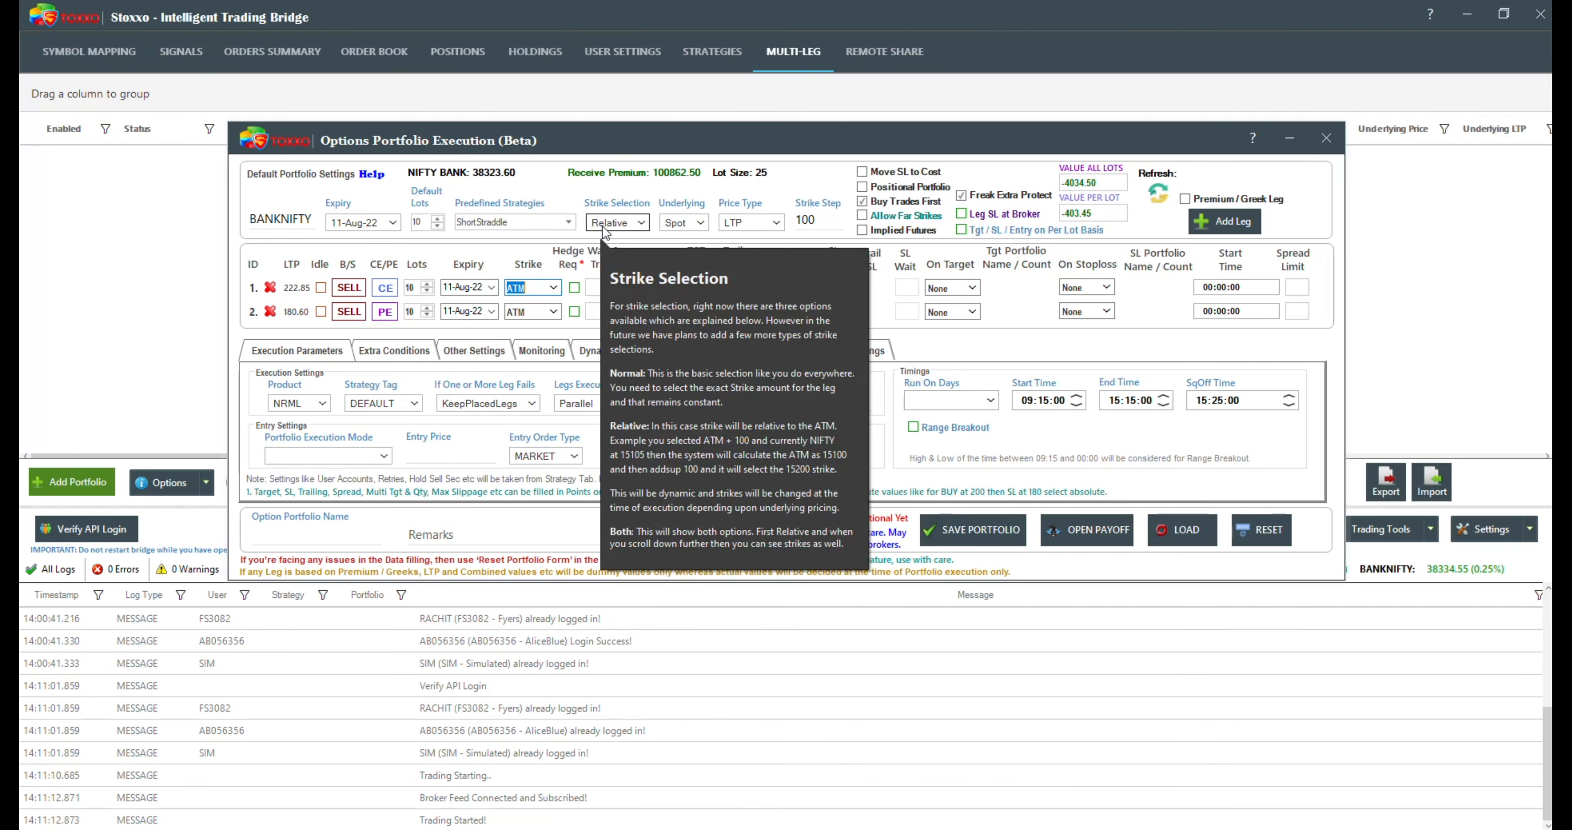
{"action": "left_click", "coordinate": [642, 224]}
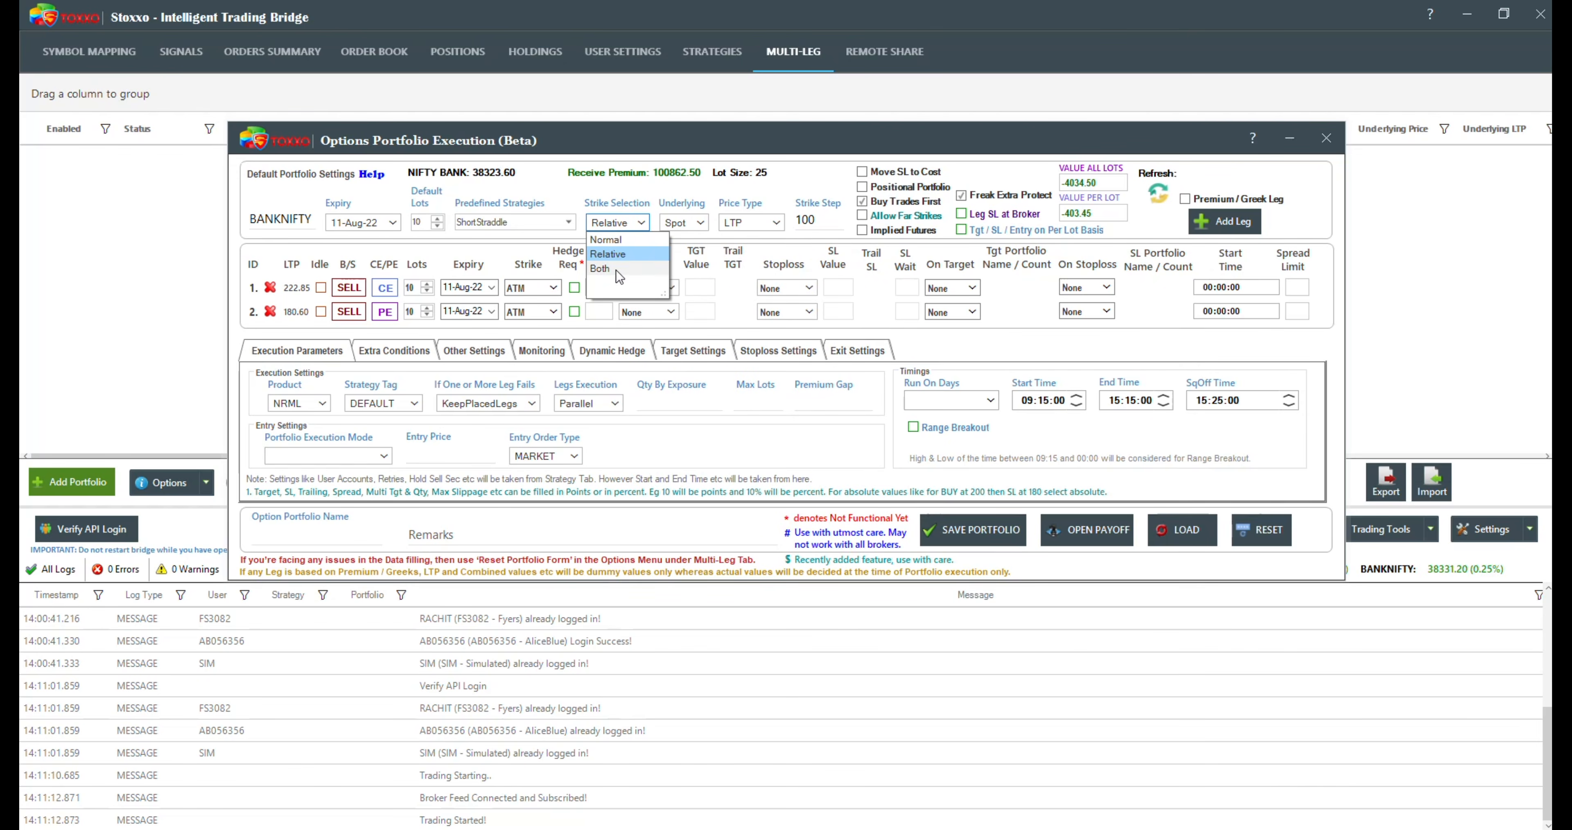
{"action": "left_click", "coordinate": [618, 238]}
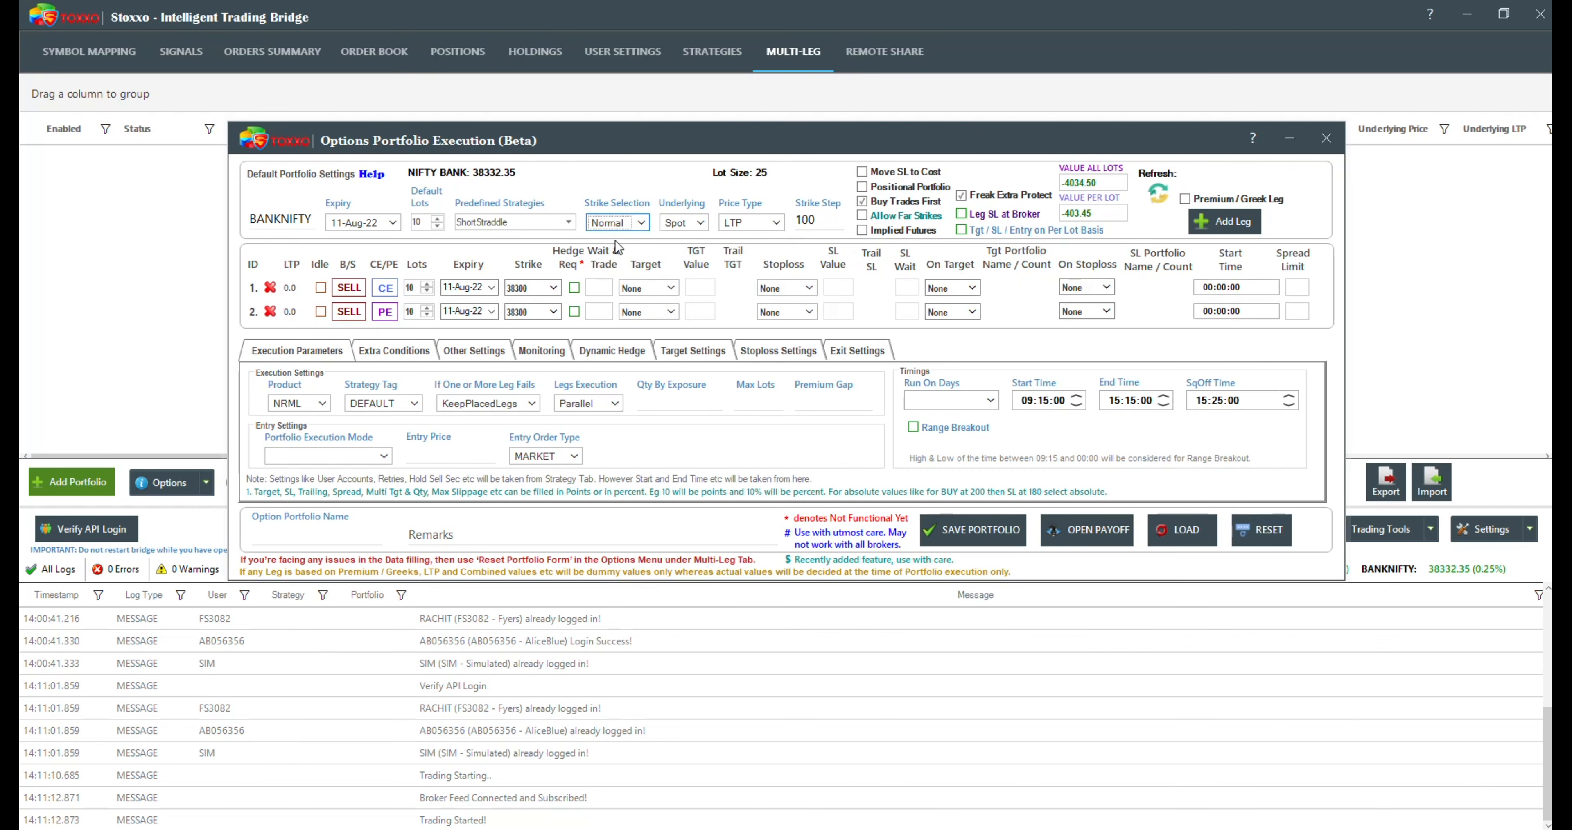
{"action": "left_click", "coordinate": [559, 282]}
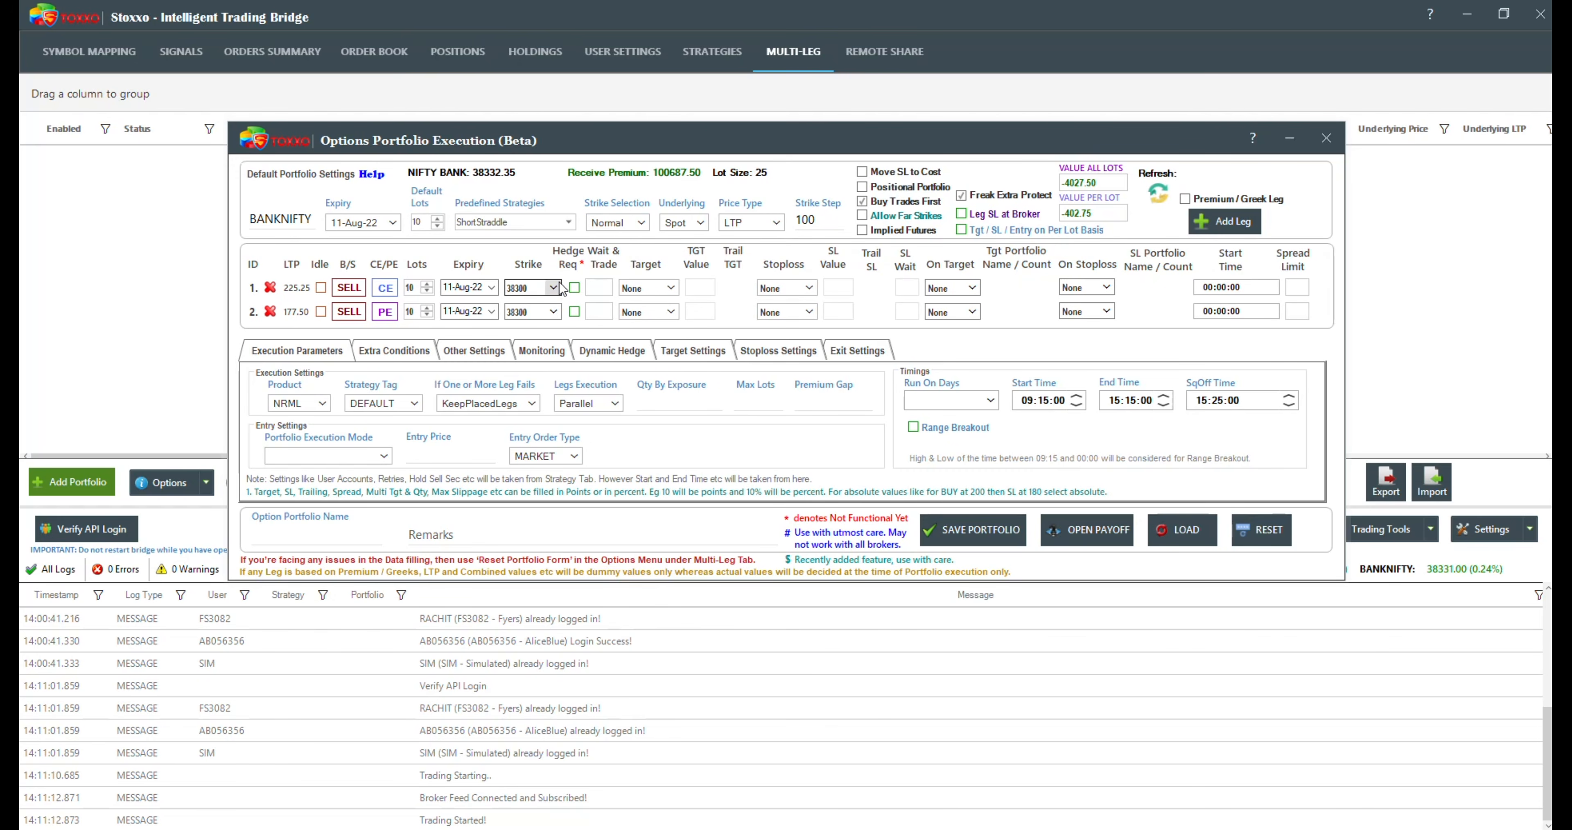
{"action": "left_click", "coordinate": [558, 281]}
Step: Set the strike selection to Both and look through the strikes offered for the first leg
{"action": "left_click", "coordinate": [637, 227]}
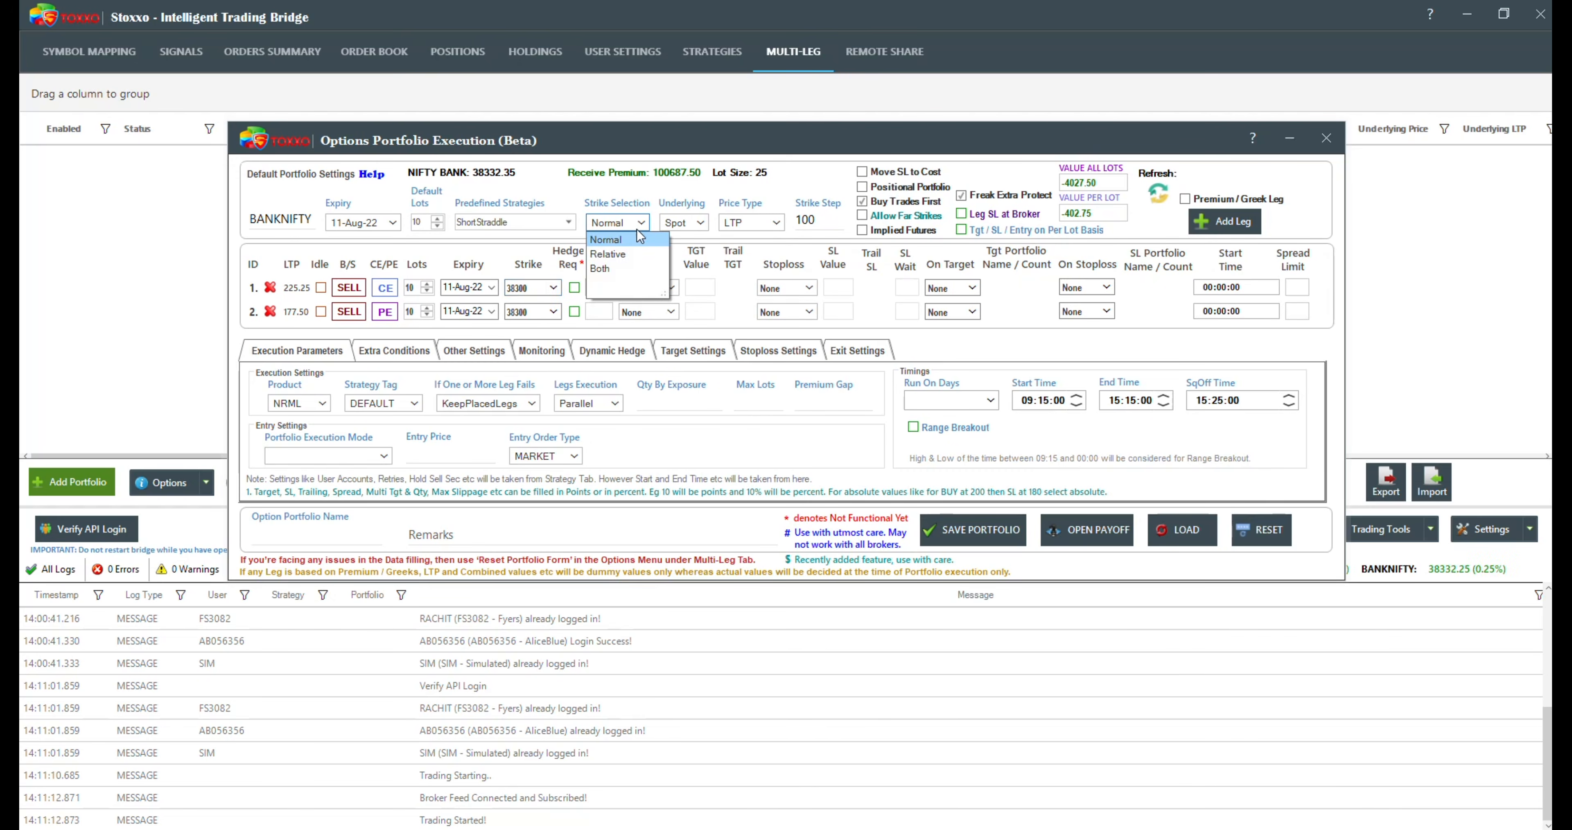
{"action": "left_click", "coordinate": [610, 265]}
{"action": "left_click", "coordinate": [557, 286]}
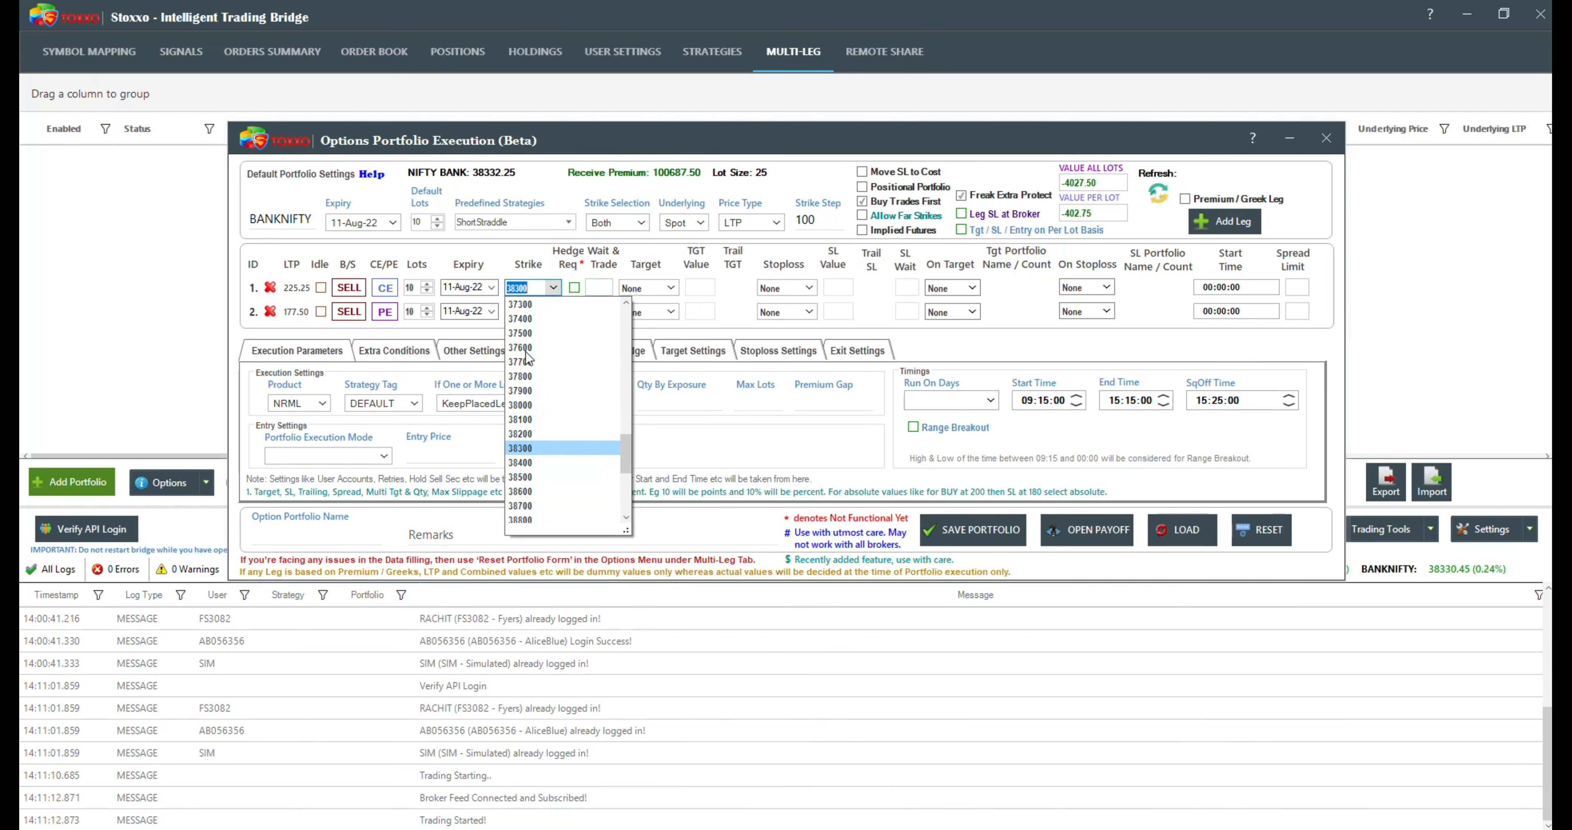
{"action": "left_click_drag", "start_coordinate": [630, 456], "coordinate": [613, 513]}
{"action": "left_click", "coordinate": [476, 274]}
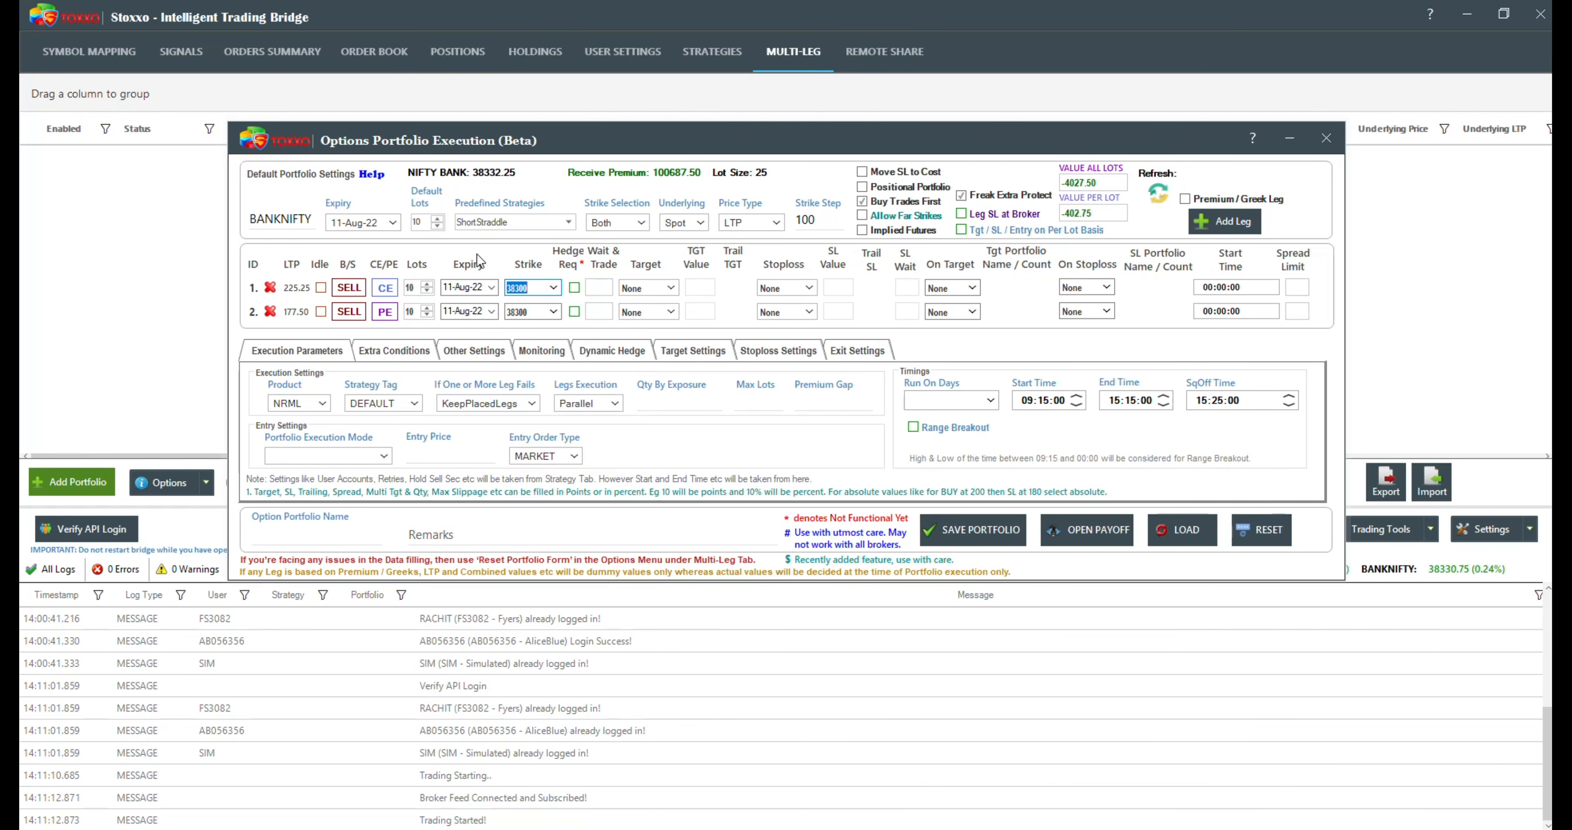
Step: Search the first leg's strikes for 1000, and set the CE sell leg's strike to 37000
{"action": "type", "text": "2"}
{"action": "key", "text": "BackSpace"}
{"action": "type", "text": "1000"}
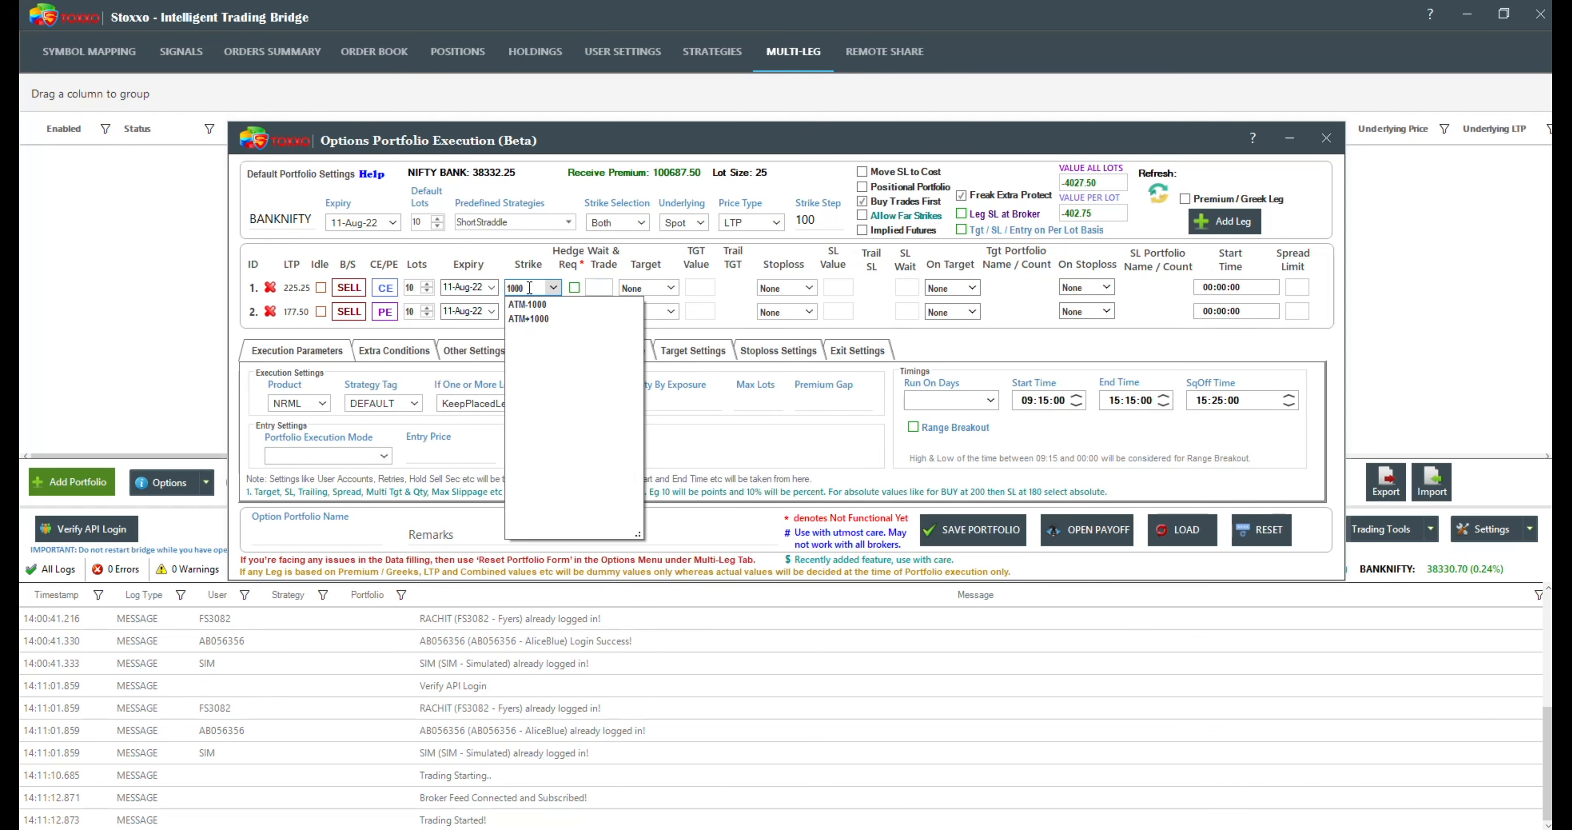
{"action": "key", "text": "BackSpace"}
{"action": "key", "text": "BackSpace"}
{"action": "key", "text": "BackSpace"}
{"action": "key", "text": "BackSpace"}
{"action": "type", "text": "3"}
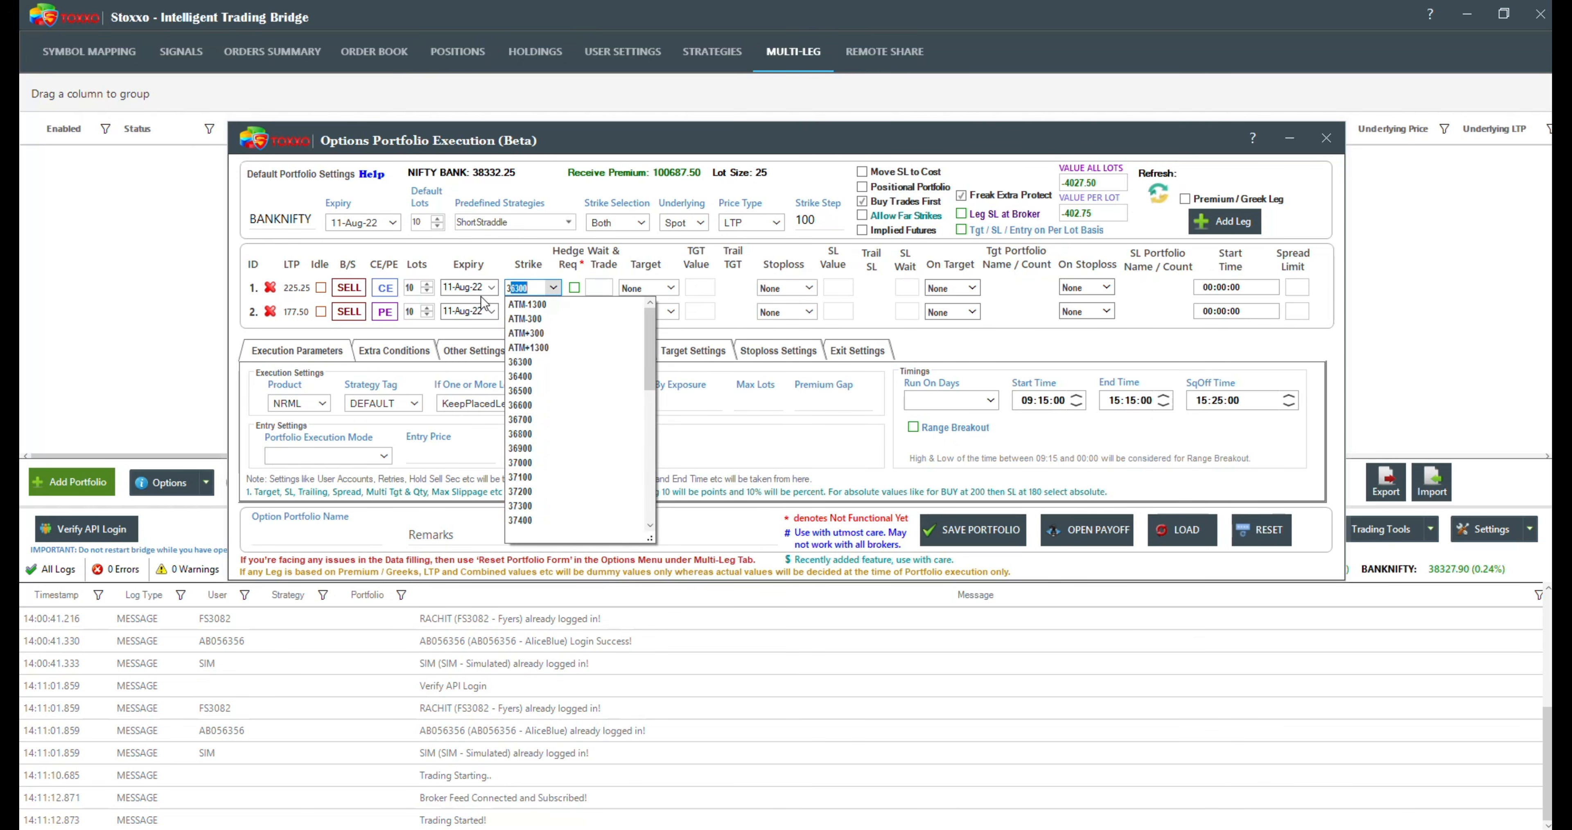
{"action": "type", "text": "7000"}
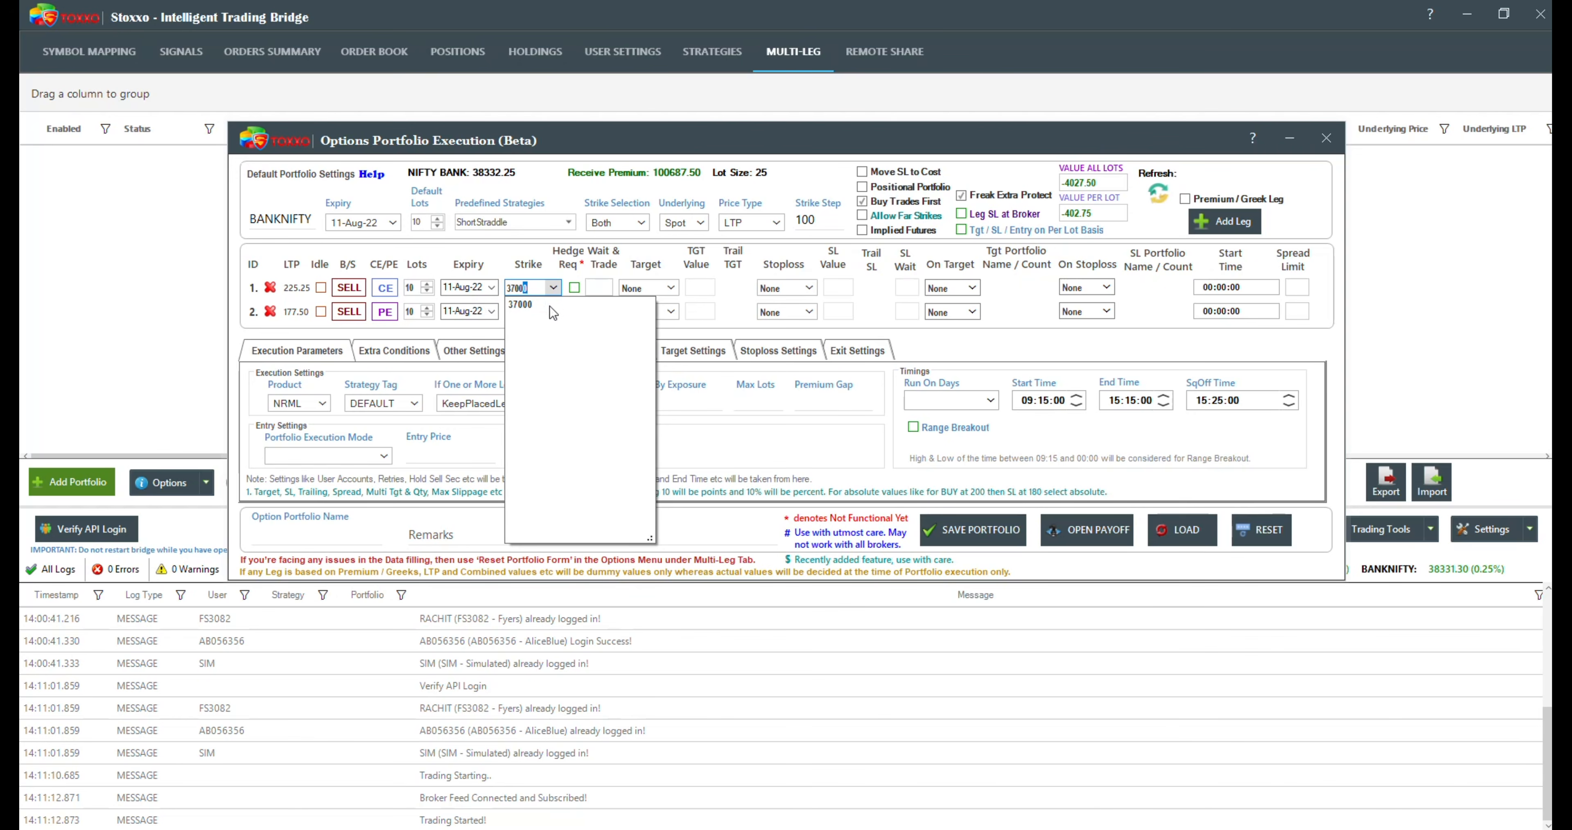
{"action": "left_click", "coordinate": [539, 304]}
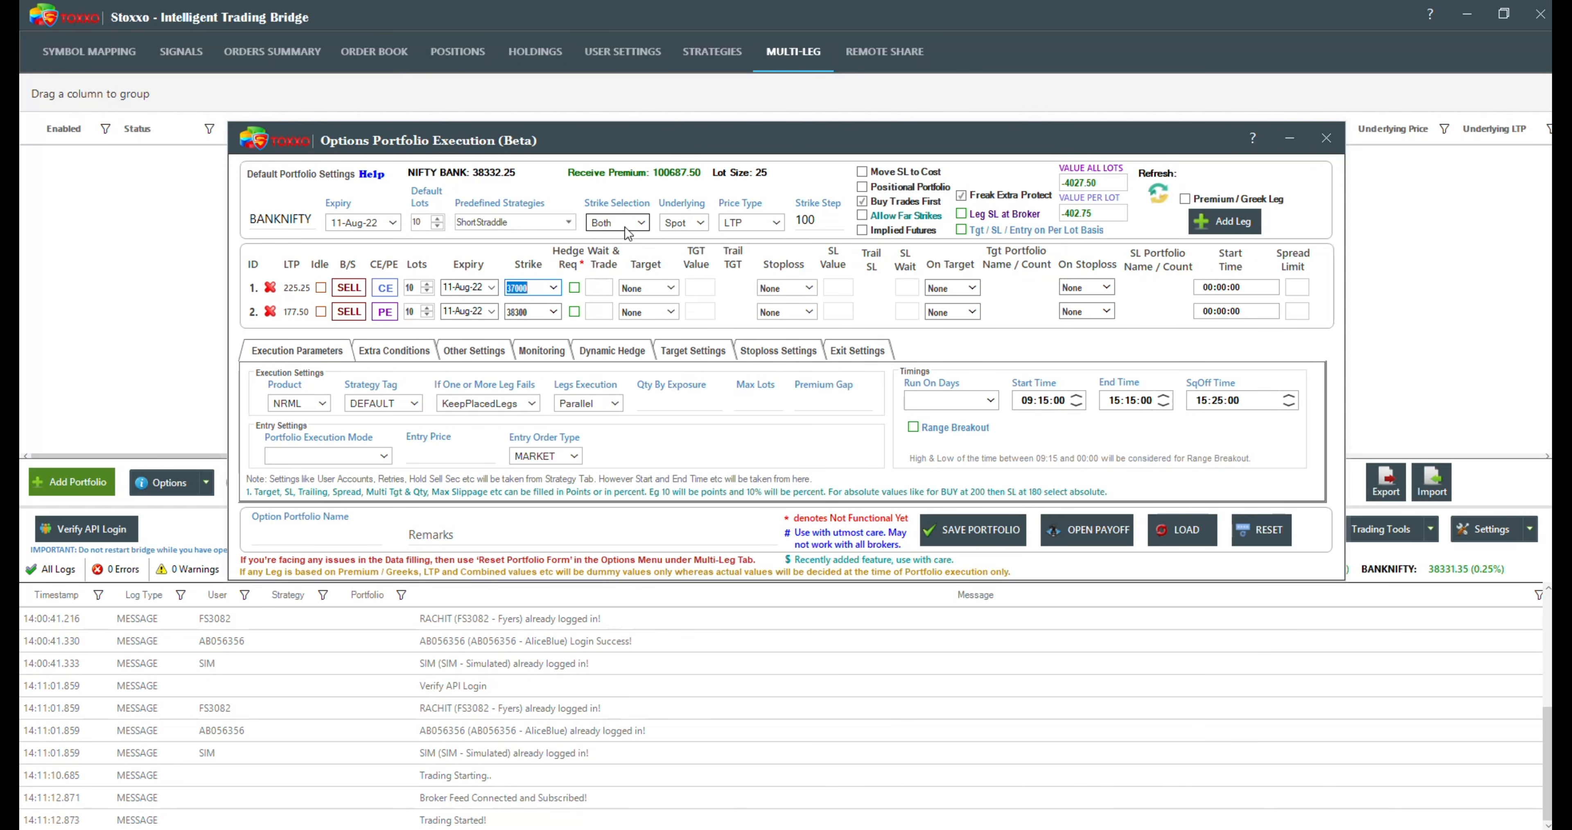
Step: Set the strikes of both the CE and PE sell legs to ATM
{"action": "left_click", "coordinate": [554, 287]}
{"action": "scroll", "coordinate": [569, 453], "scroll_direction": "down", "scroll_amount": 2}
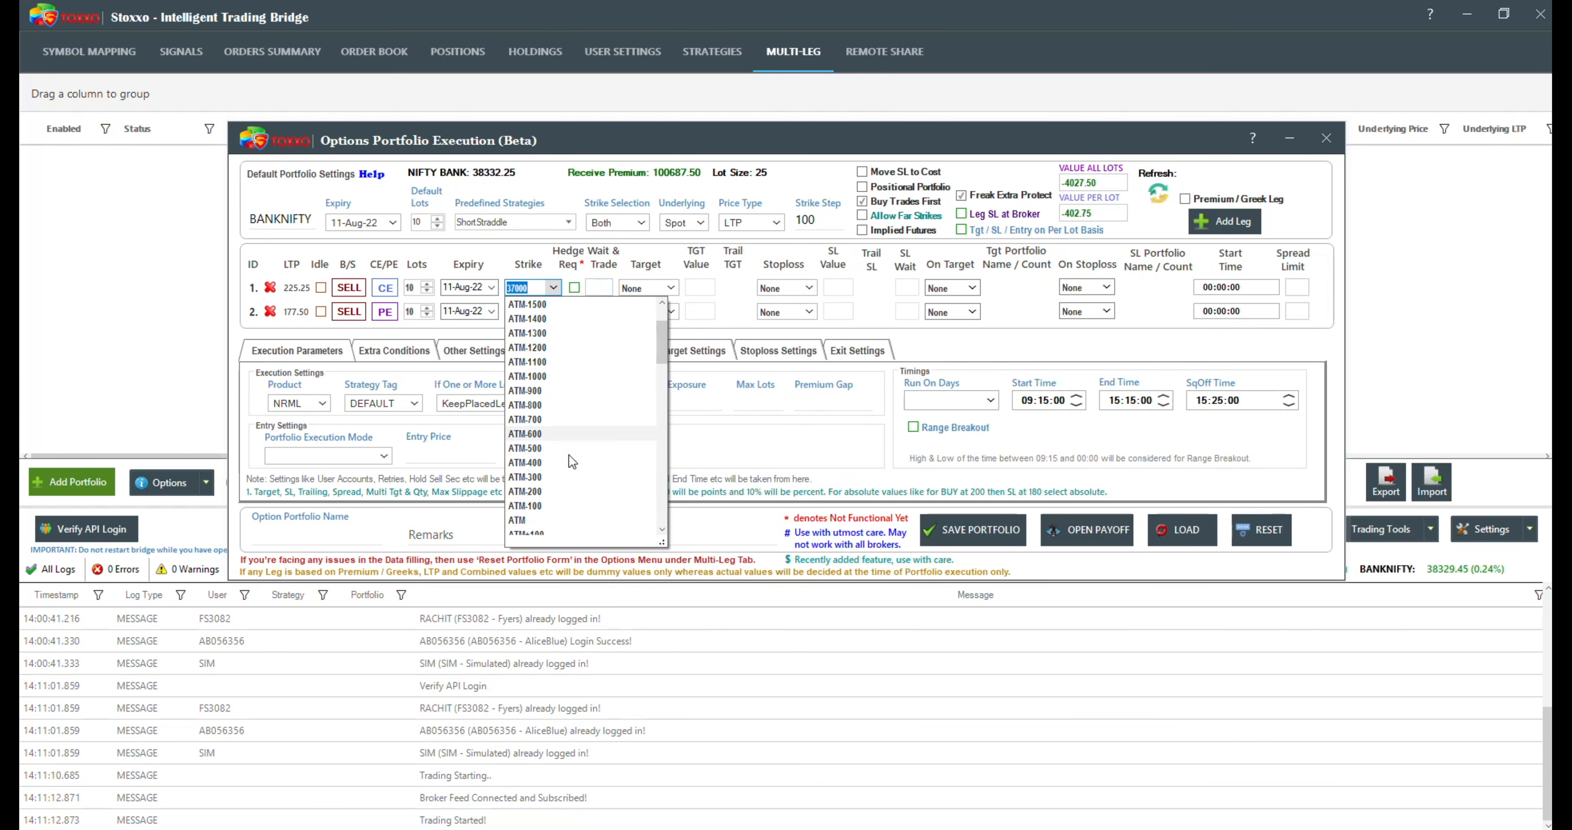
{"action": "left_click", "coordinate": [520, 508]}
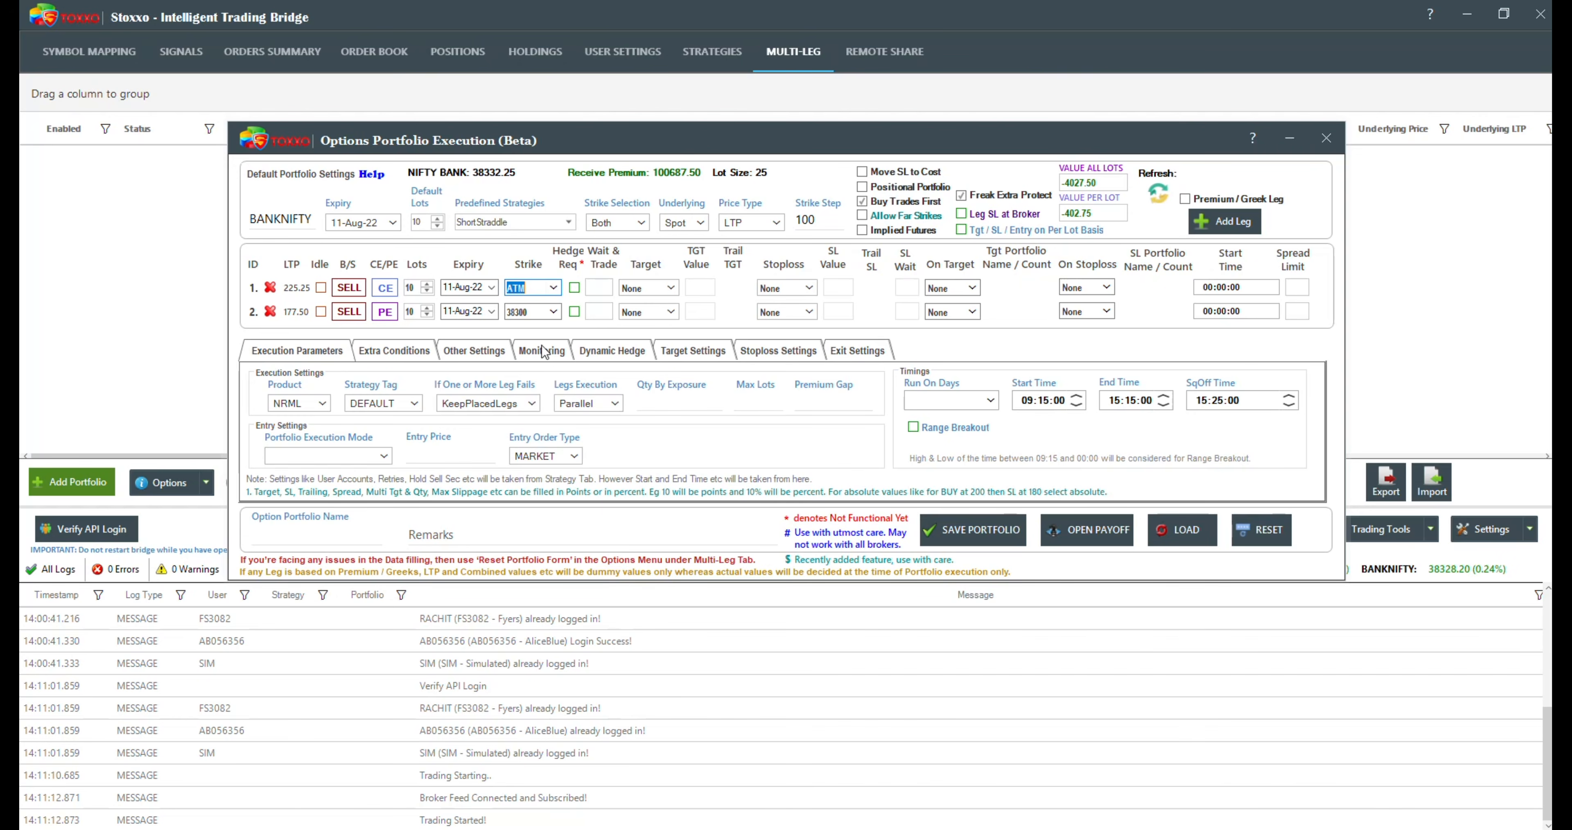
{"action": "left_click", "coordinate": [553, 311]}
{"action": "scroll", "coordinate": [532, 509], "scroll_direction": "up", "scroll_amount": 8}
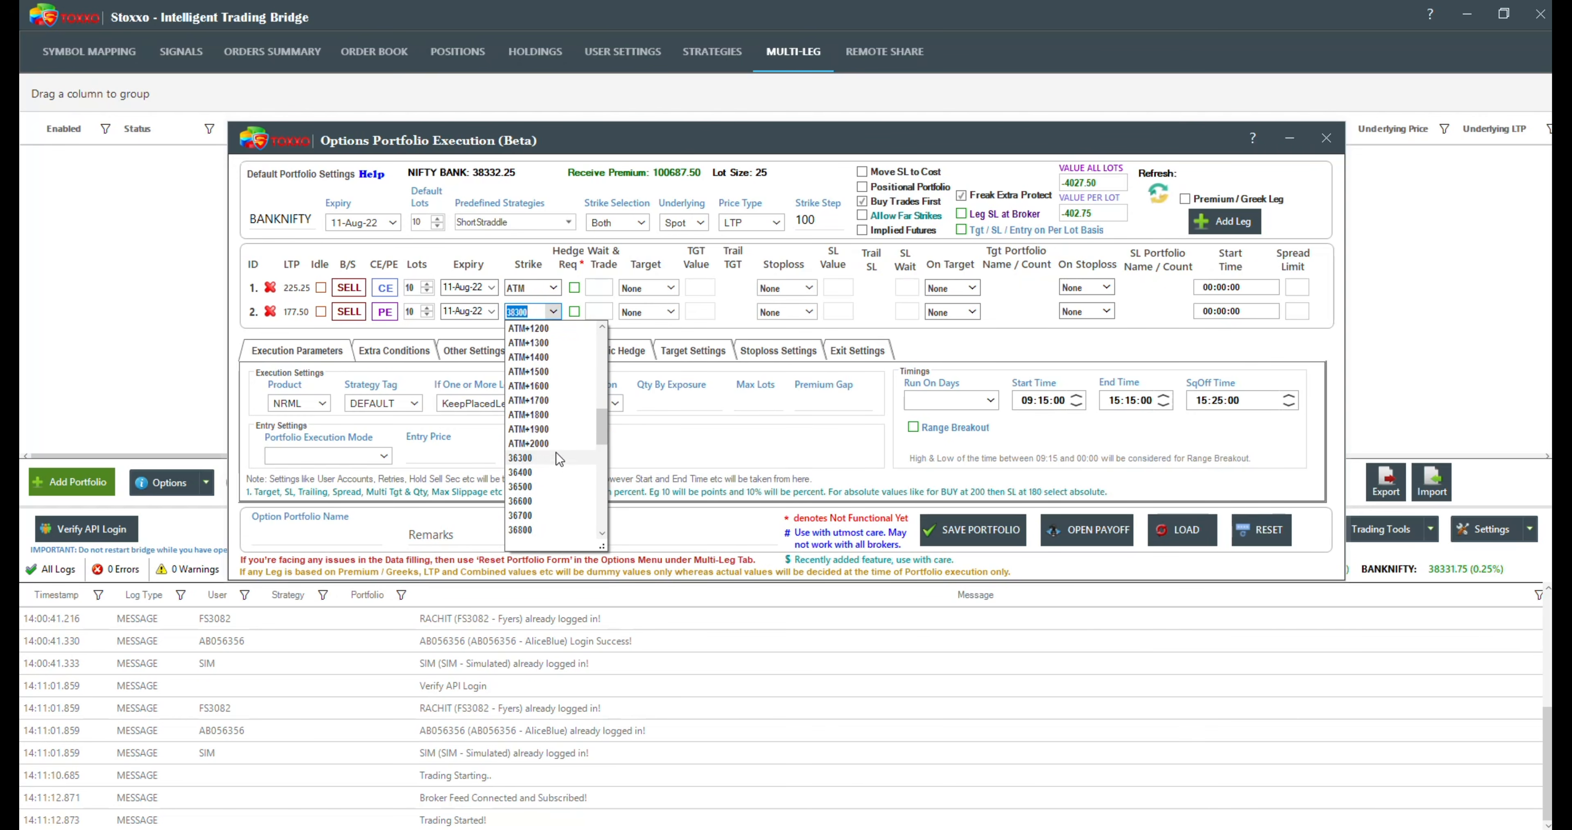
{"action": "scroll", "coordinate": [566, 454], "scroll_direction": "up", "scroll_amount": 5}
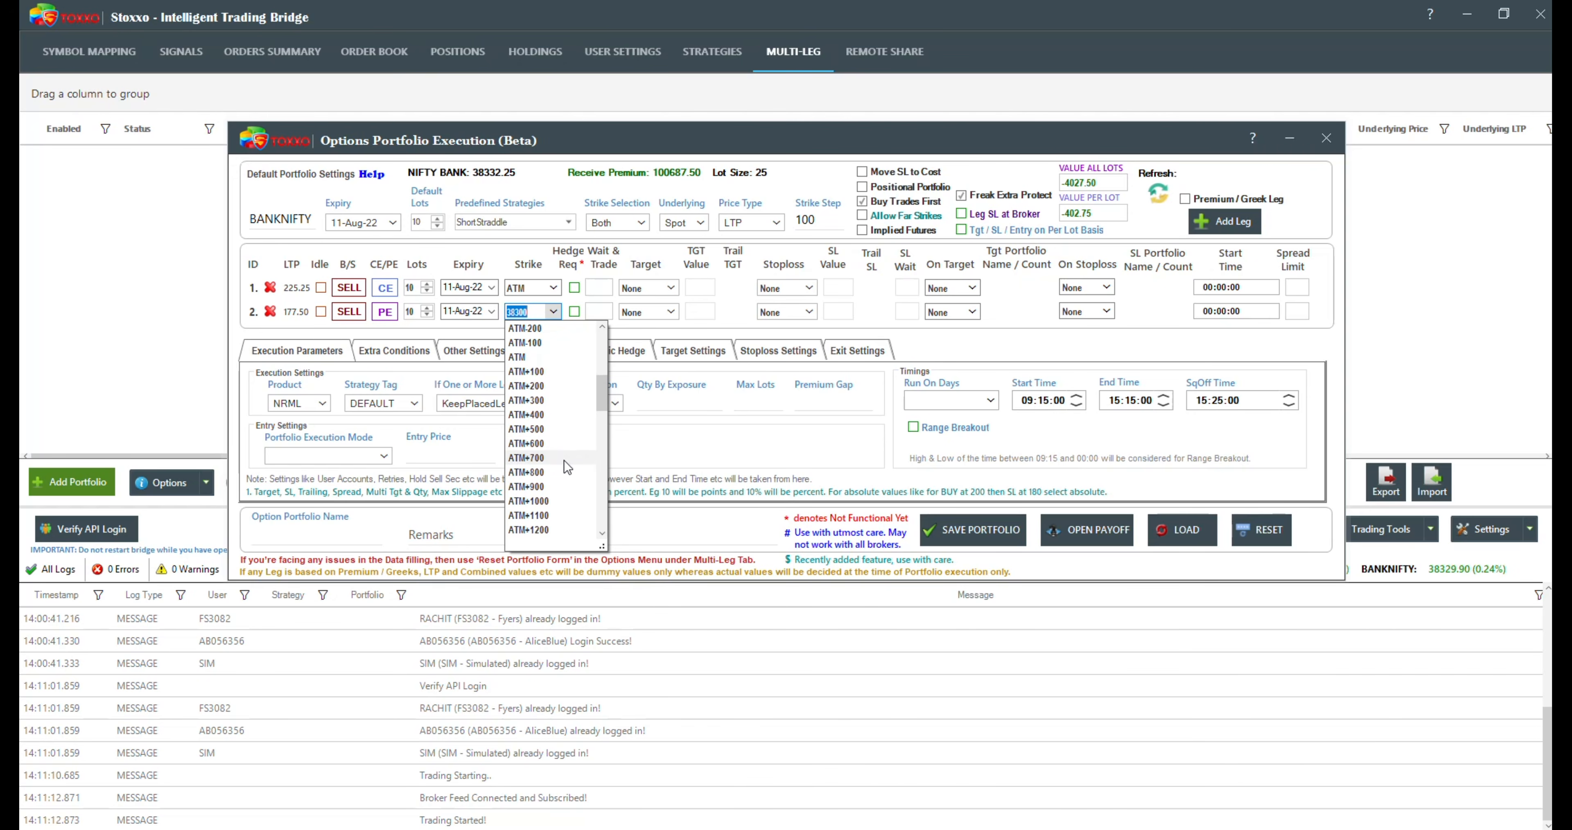
{"action": "left_click", "coordinate": [528, 353]}
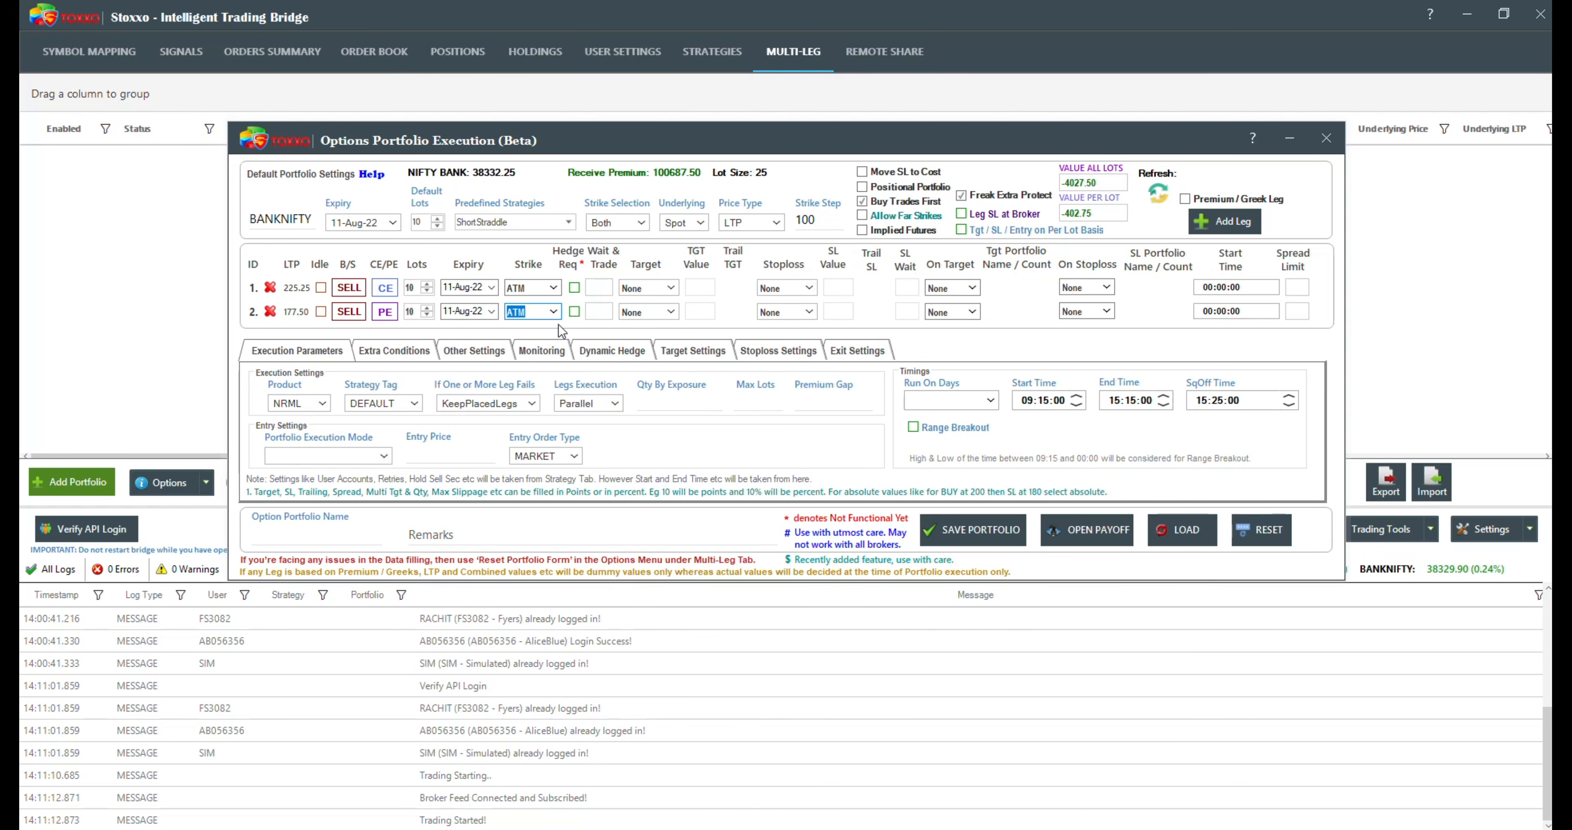
Step: Read the Wait and Trade explanation, and set this value to 0.5% for the CE leg and -0.5% for the PE leg
{"action": "mouse_move", "coordinate": [601, 263]}
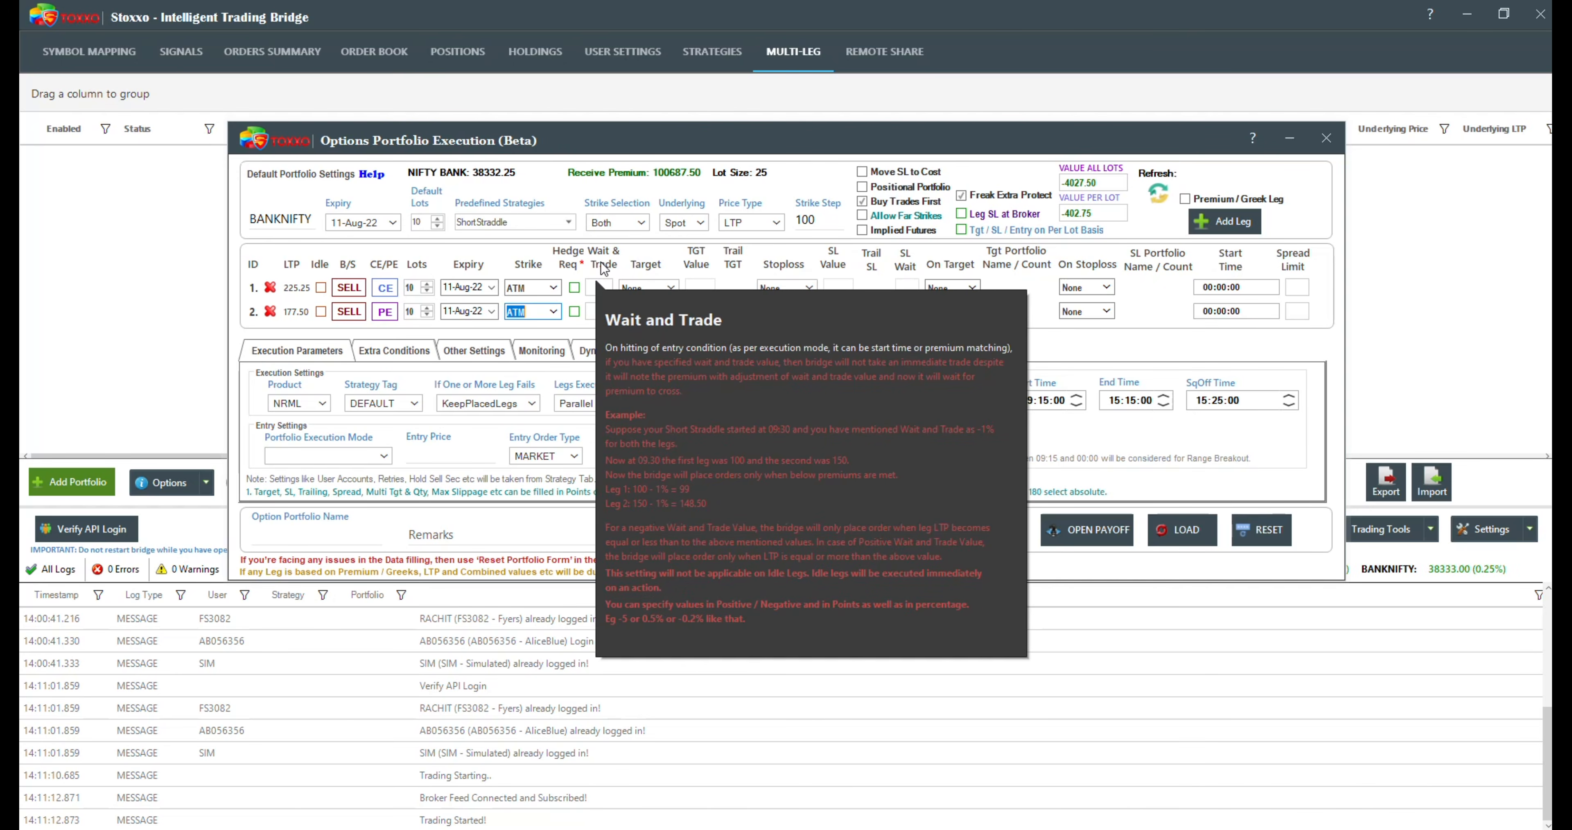
{"action": "left_click", "coordinate": [602, 286]}
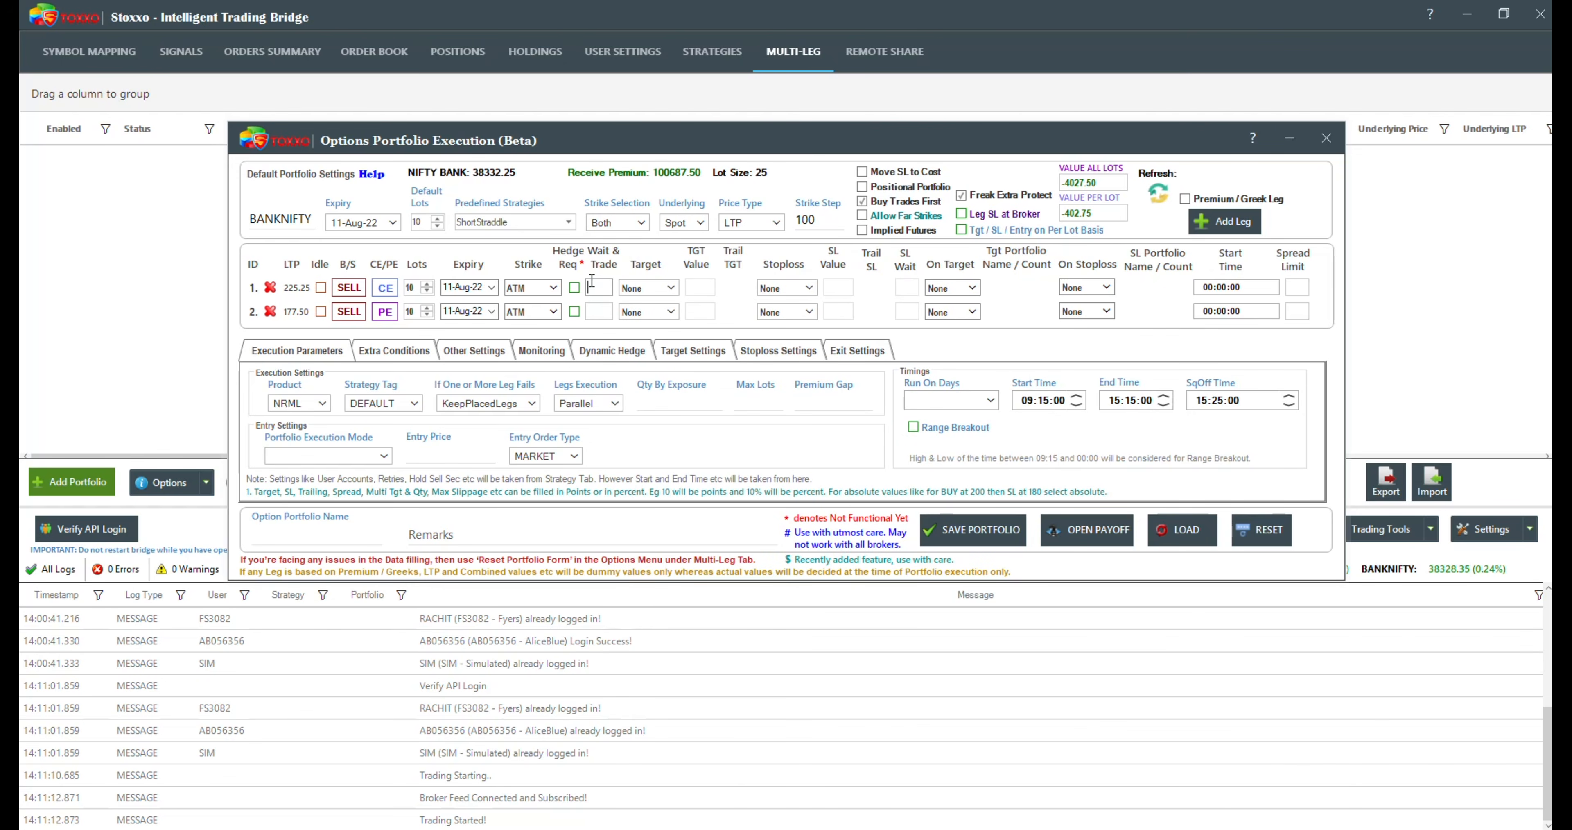
{"action": "type", "text": "0.5"}
{"action": "left_click", "coordinate": [609, 308]}
{"action": "type", "text": "-0."}
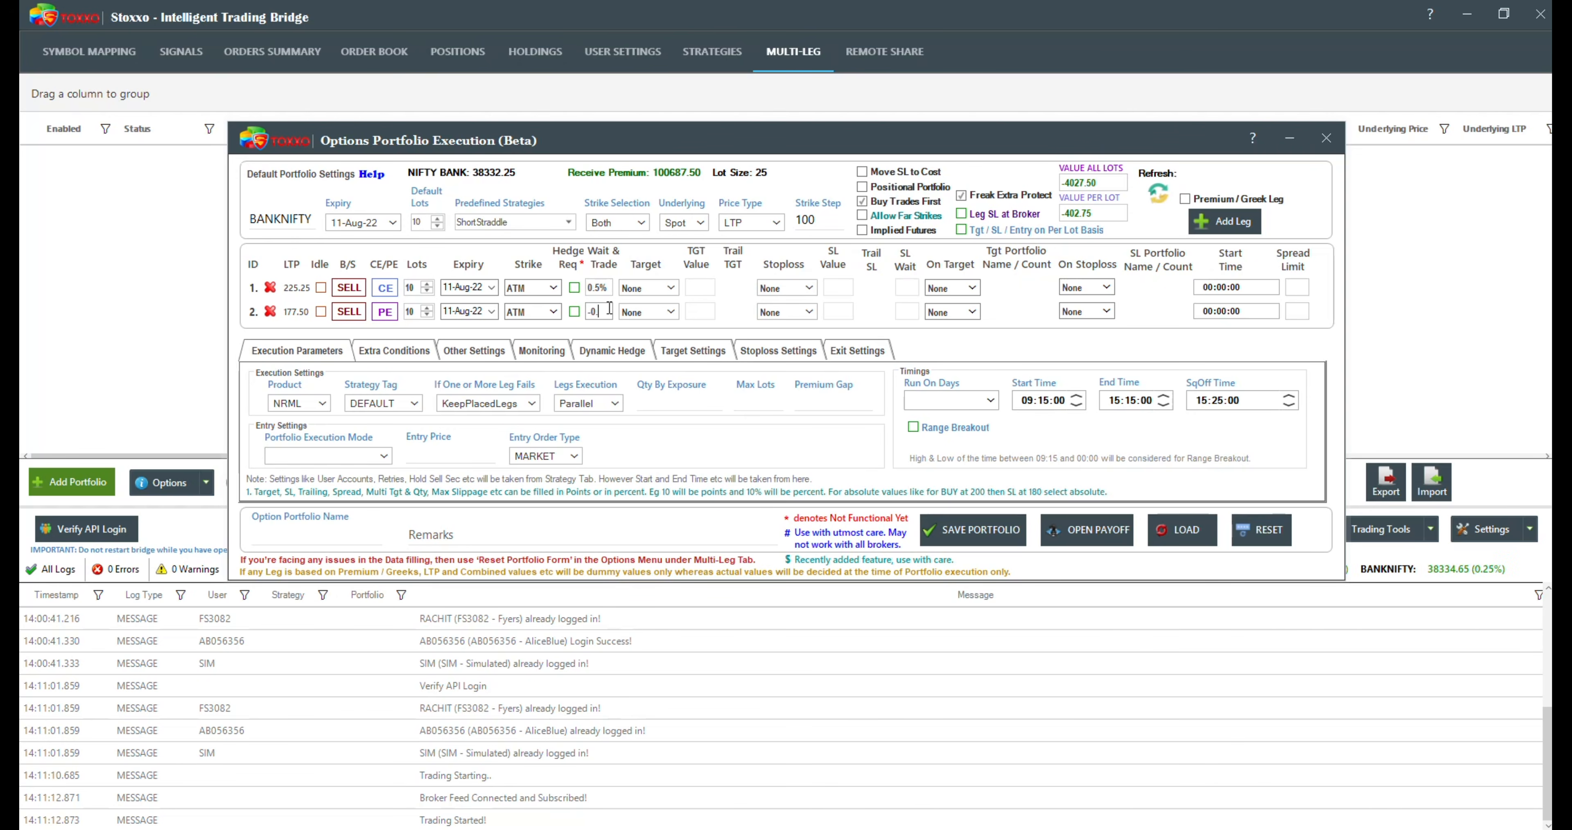
{"action": "type", "text": "5%"}
Step: Clear the Wait & Trade values of both legs
{"action": "left_click", "coordinate": [607, 294]}
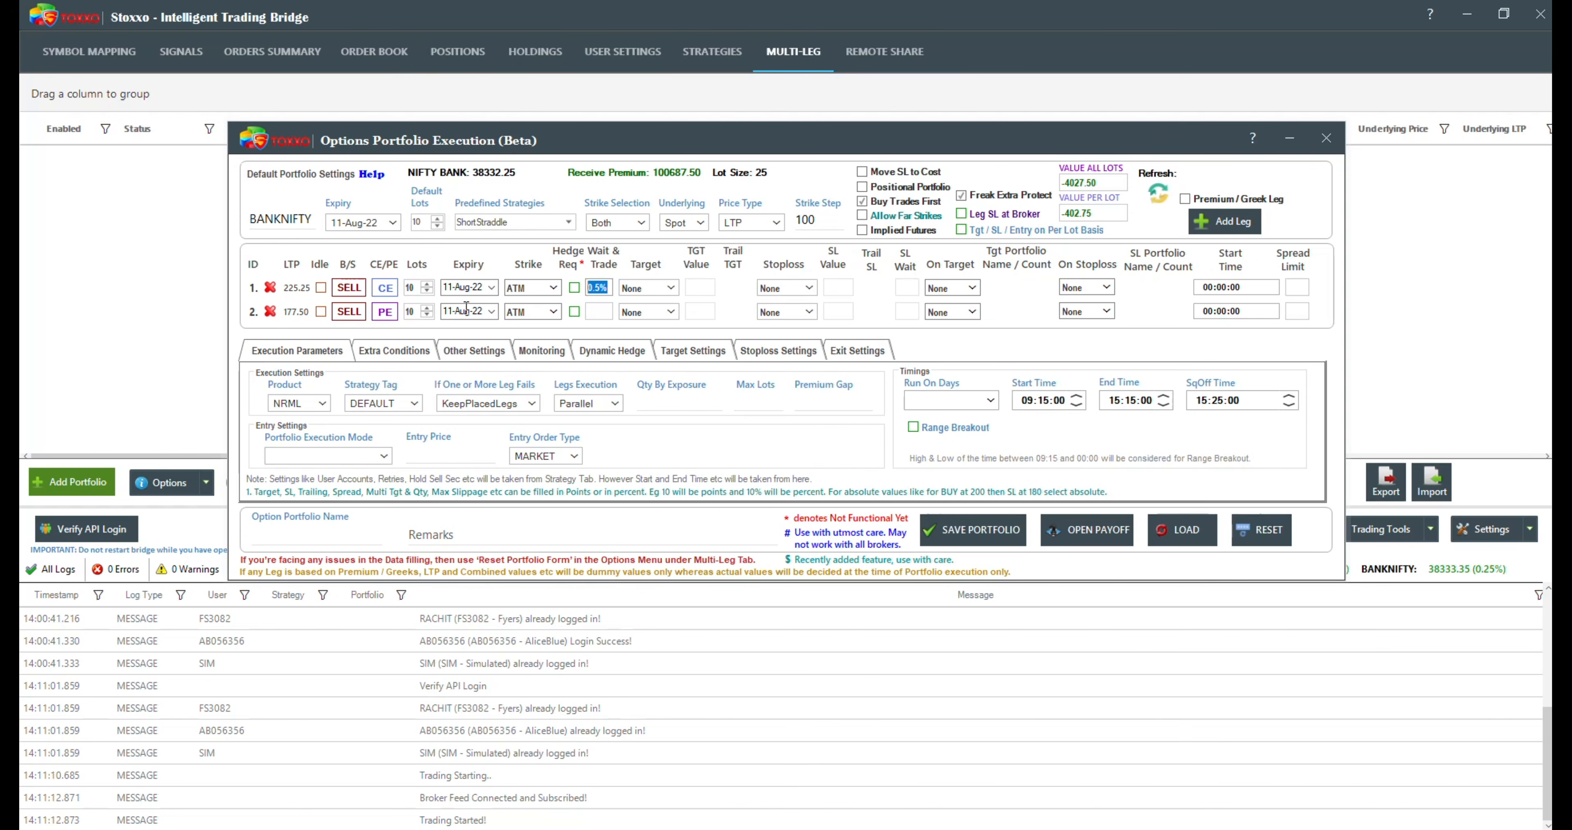
{"action": "key", "text": "BackSpace"}
{"action": "mouse_move", "coordinate": [611, 268]}
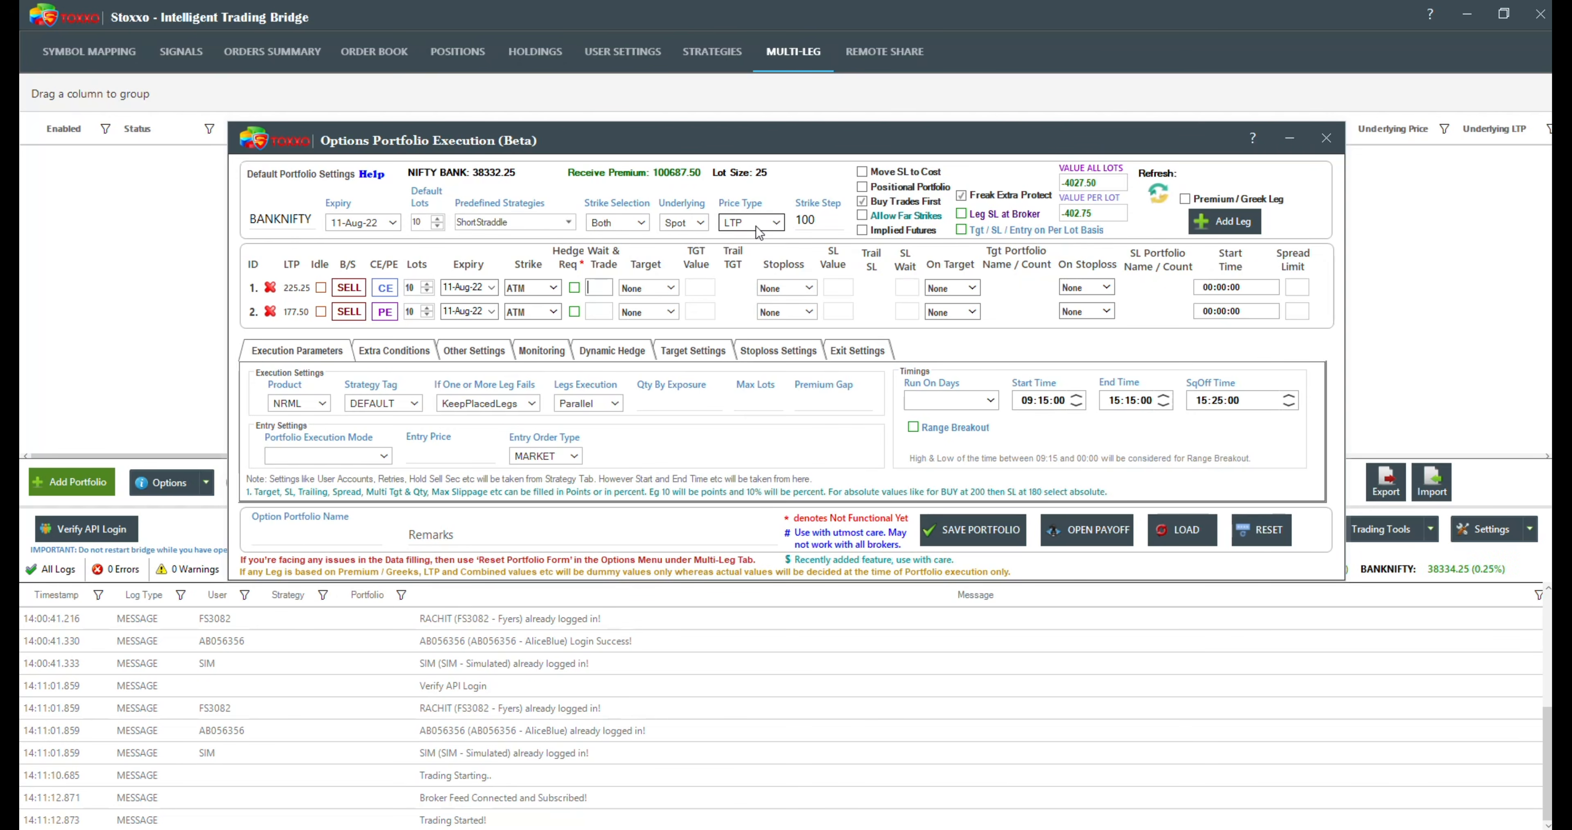
Step: Read the price type explanation and look through the strike selection modes, leaving Both selected
{"action": "mouse_move", "coordinate": [754, 234]}
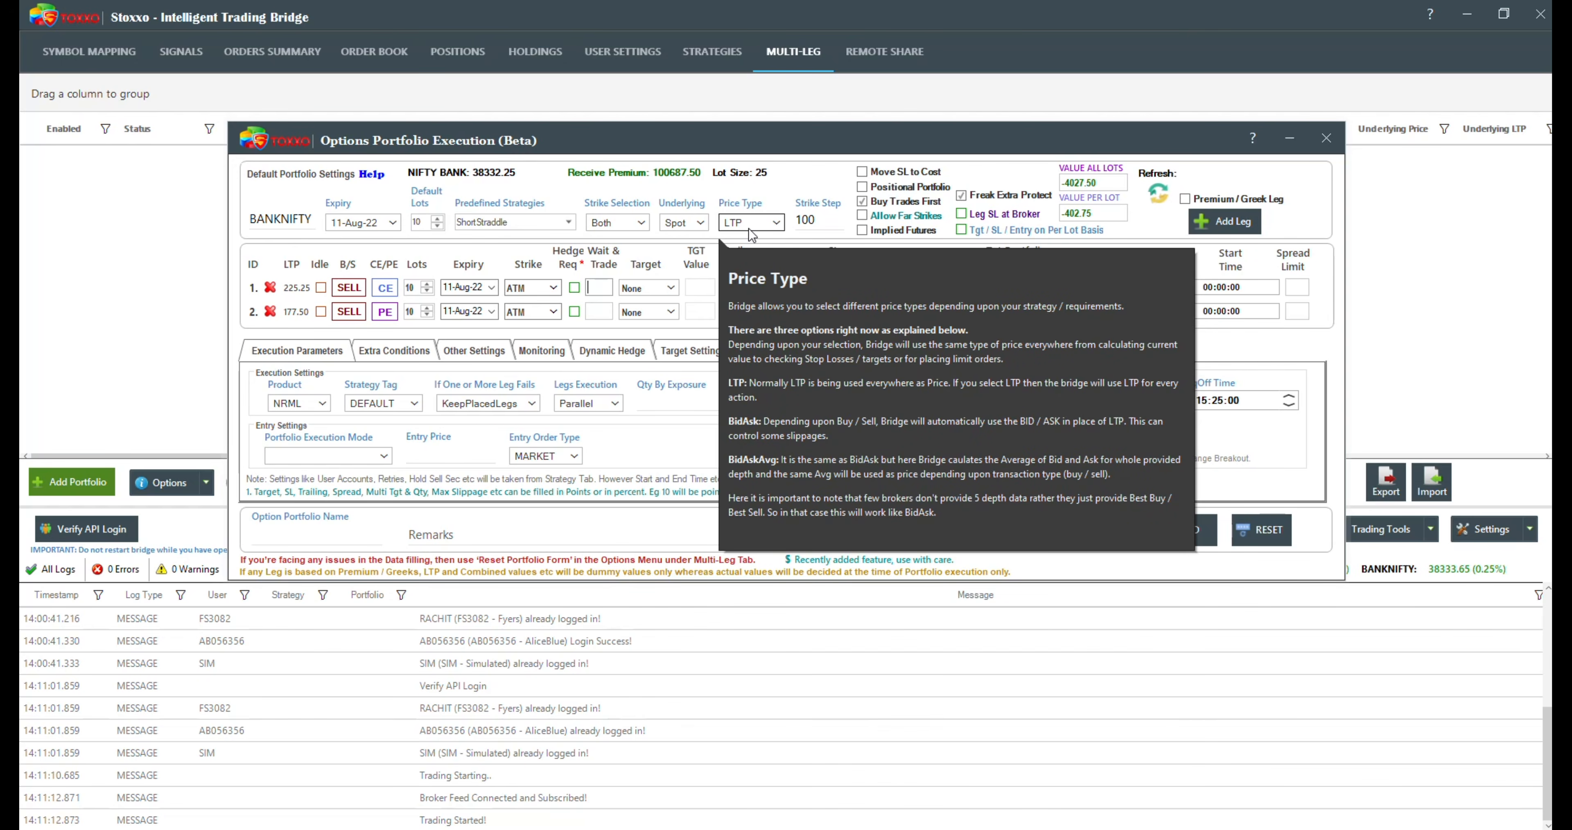
{"action": "left_click", "coordinate": [633, 227]}
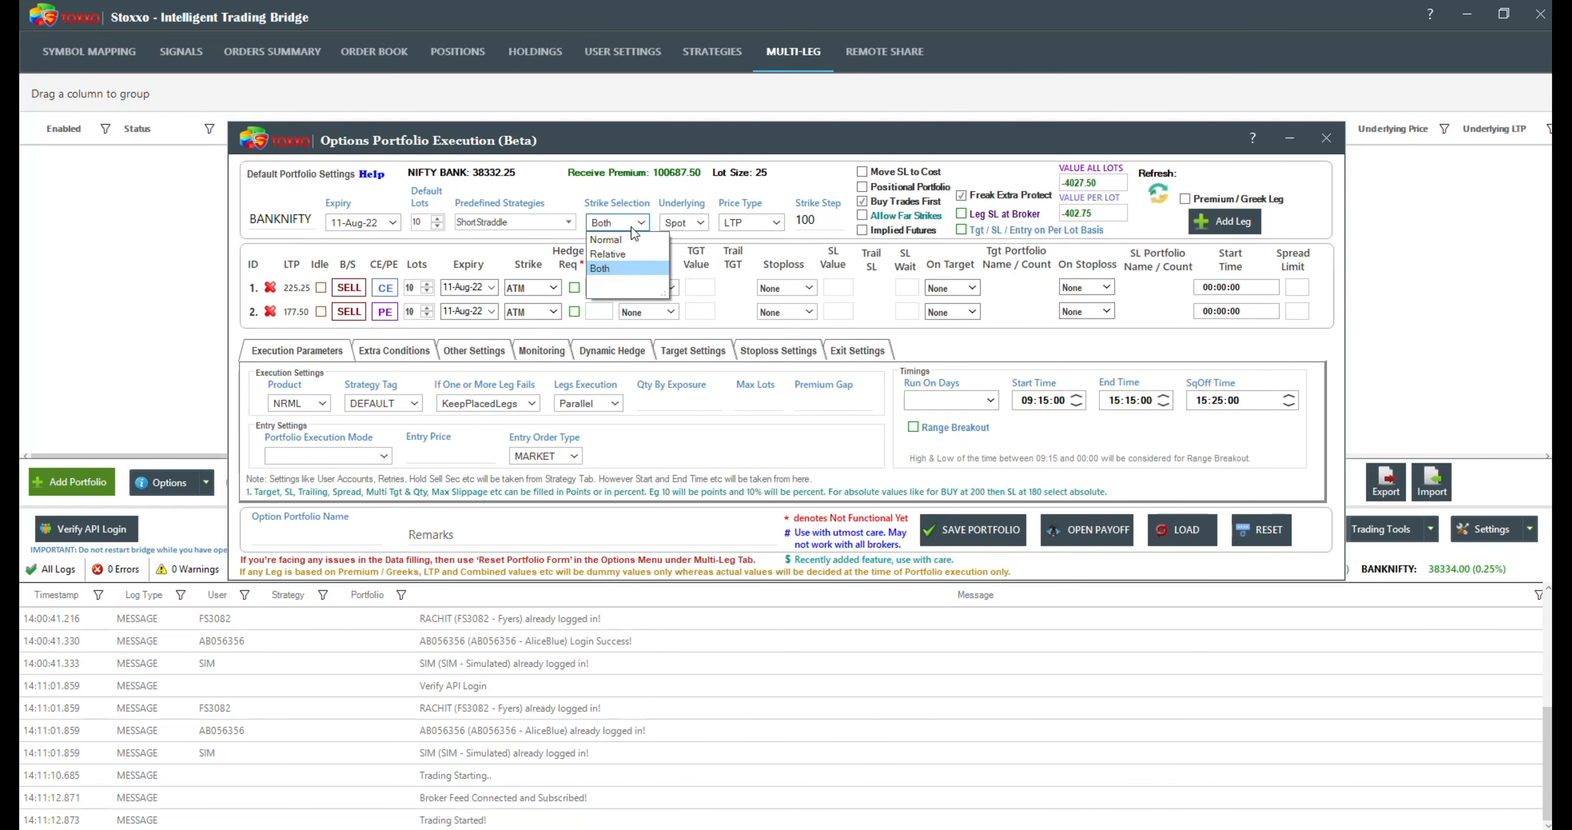
{"action": "left_click", "coordinate": [641, 184]}
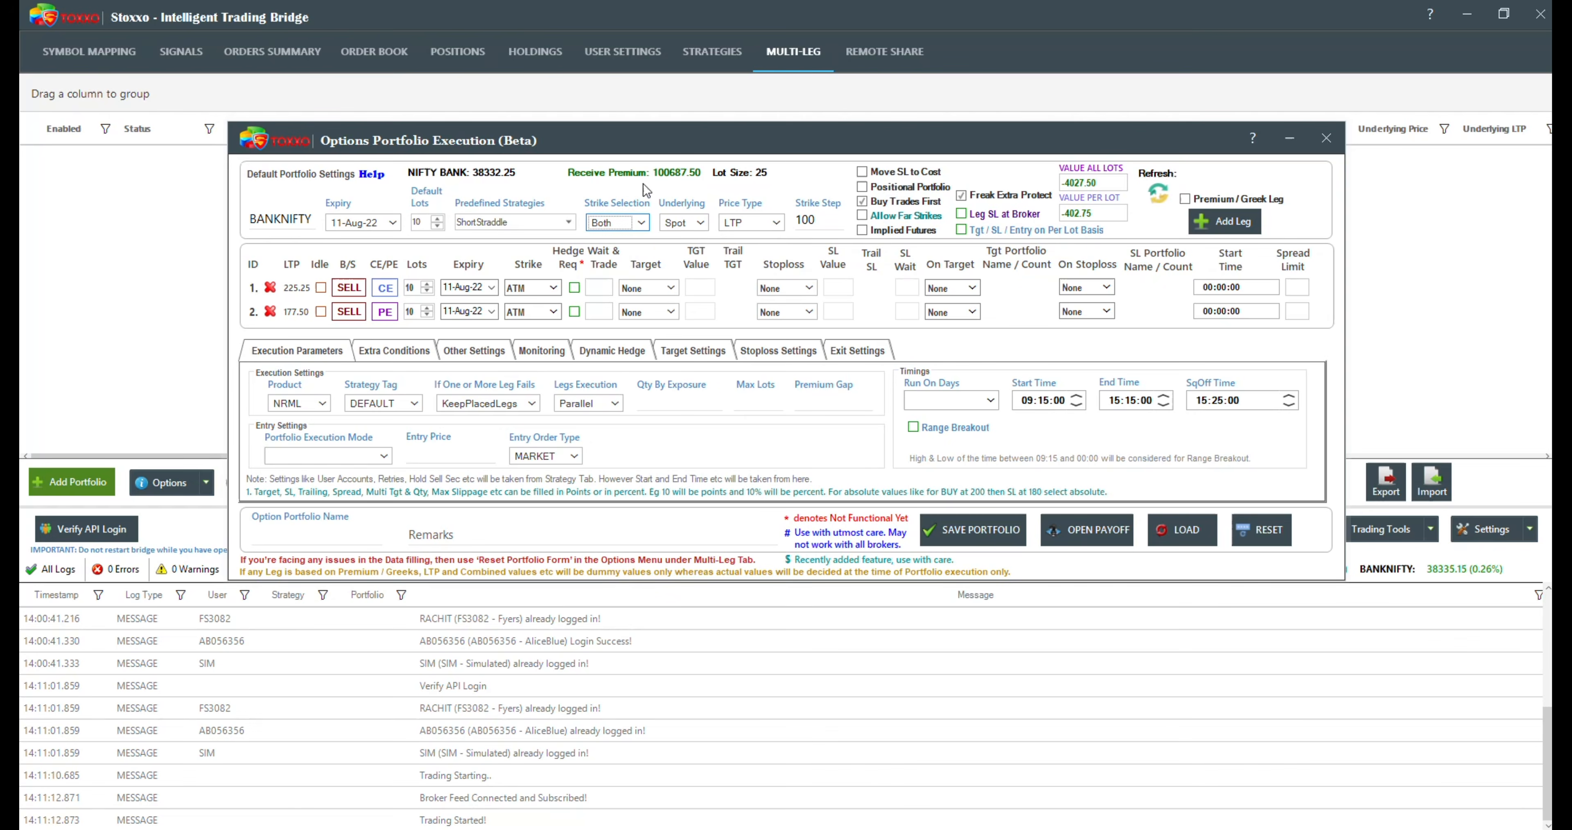
Step: Switch the portfolio's underlying to Futures, return it to Spot, and recheck the available underlying options
{"action": "left_click", "coordinate": [680, 224]}
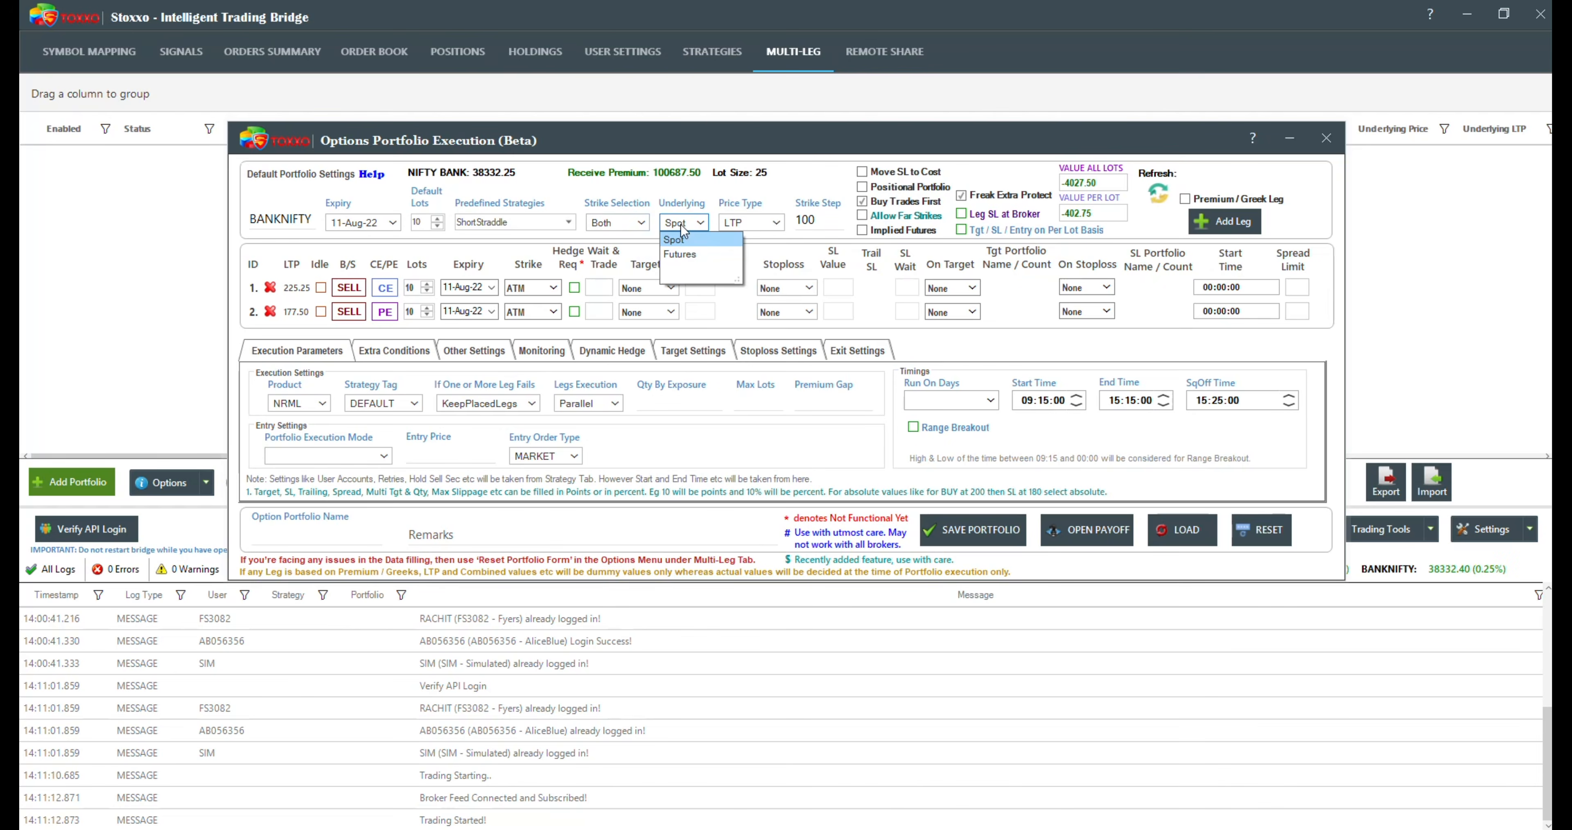
{"action": "left_click", "coordinate": [692, 255]}
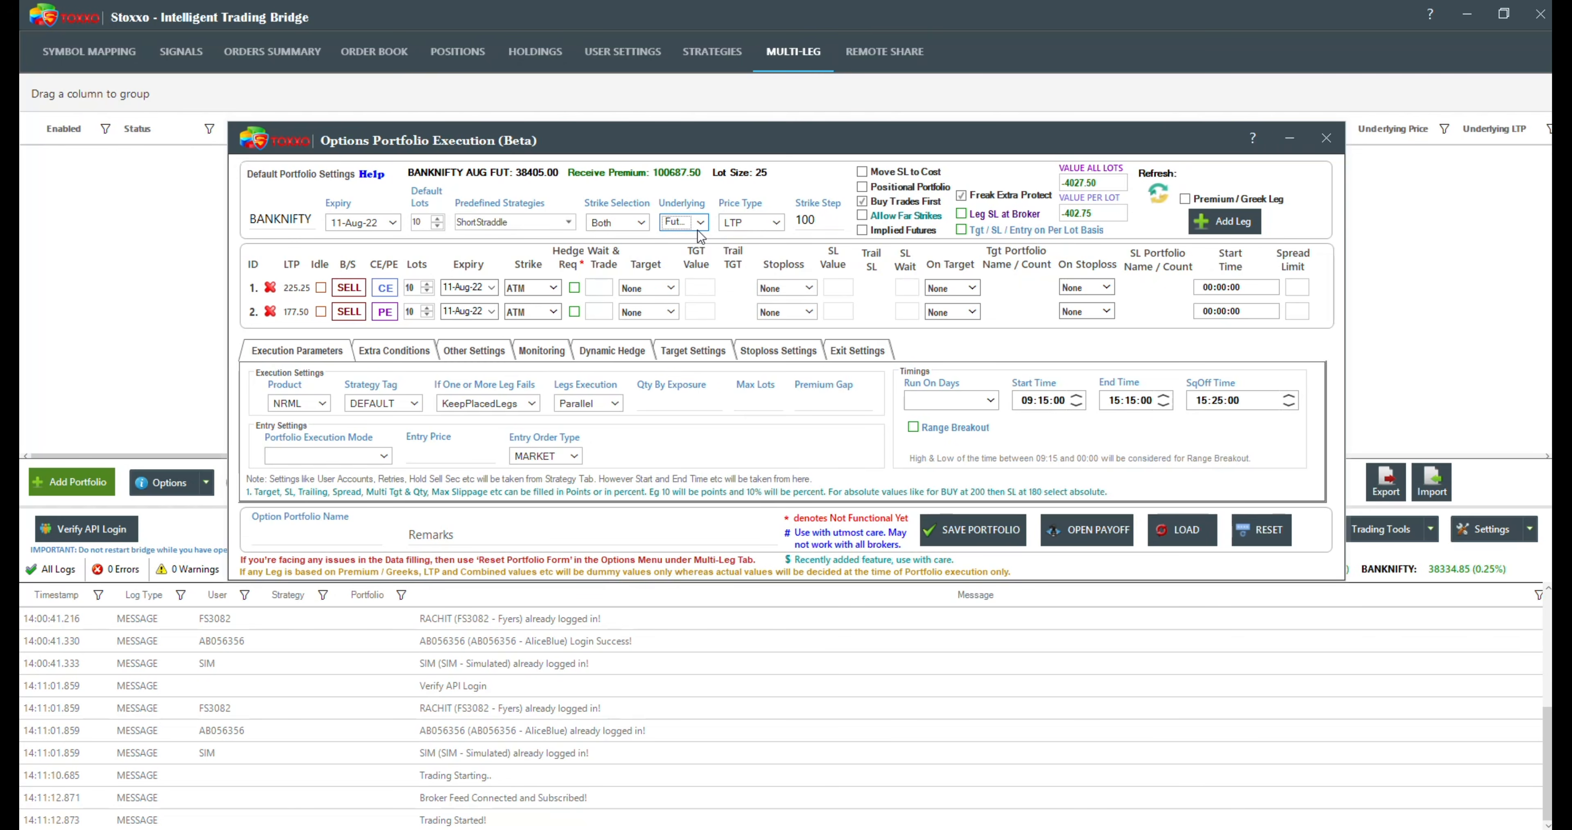
{"action": "left_click", "coordinate": [699, 232]}
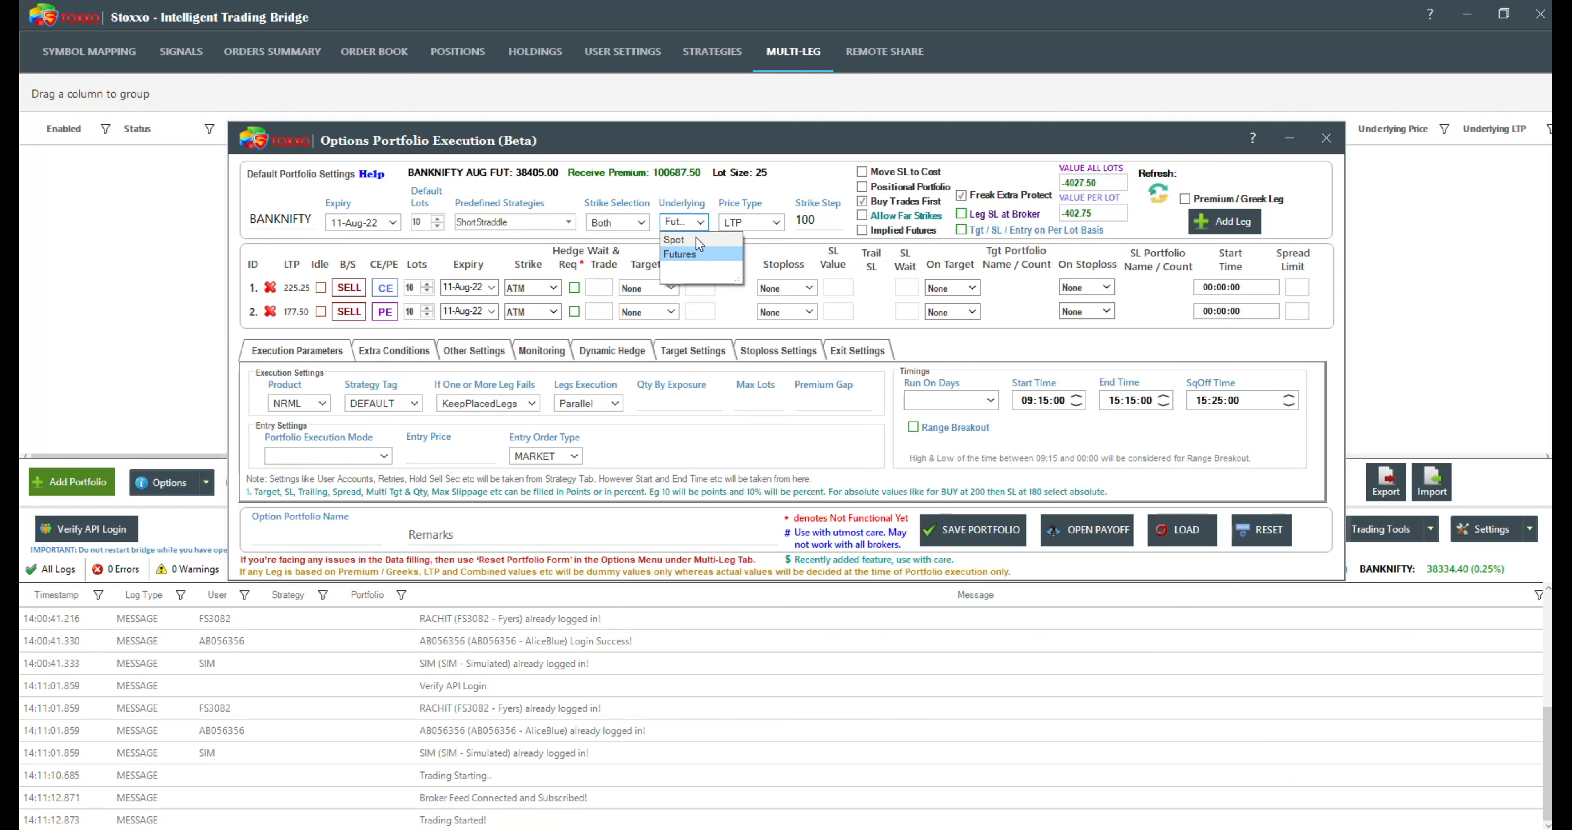
{"action": "left_click", "coordinate": [697, 239]}
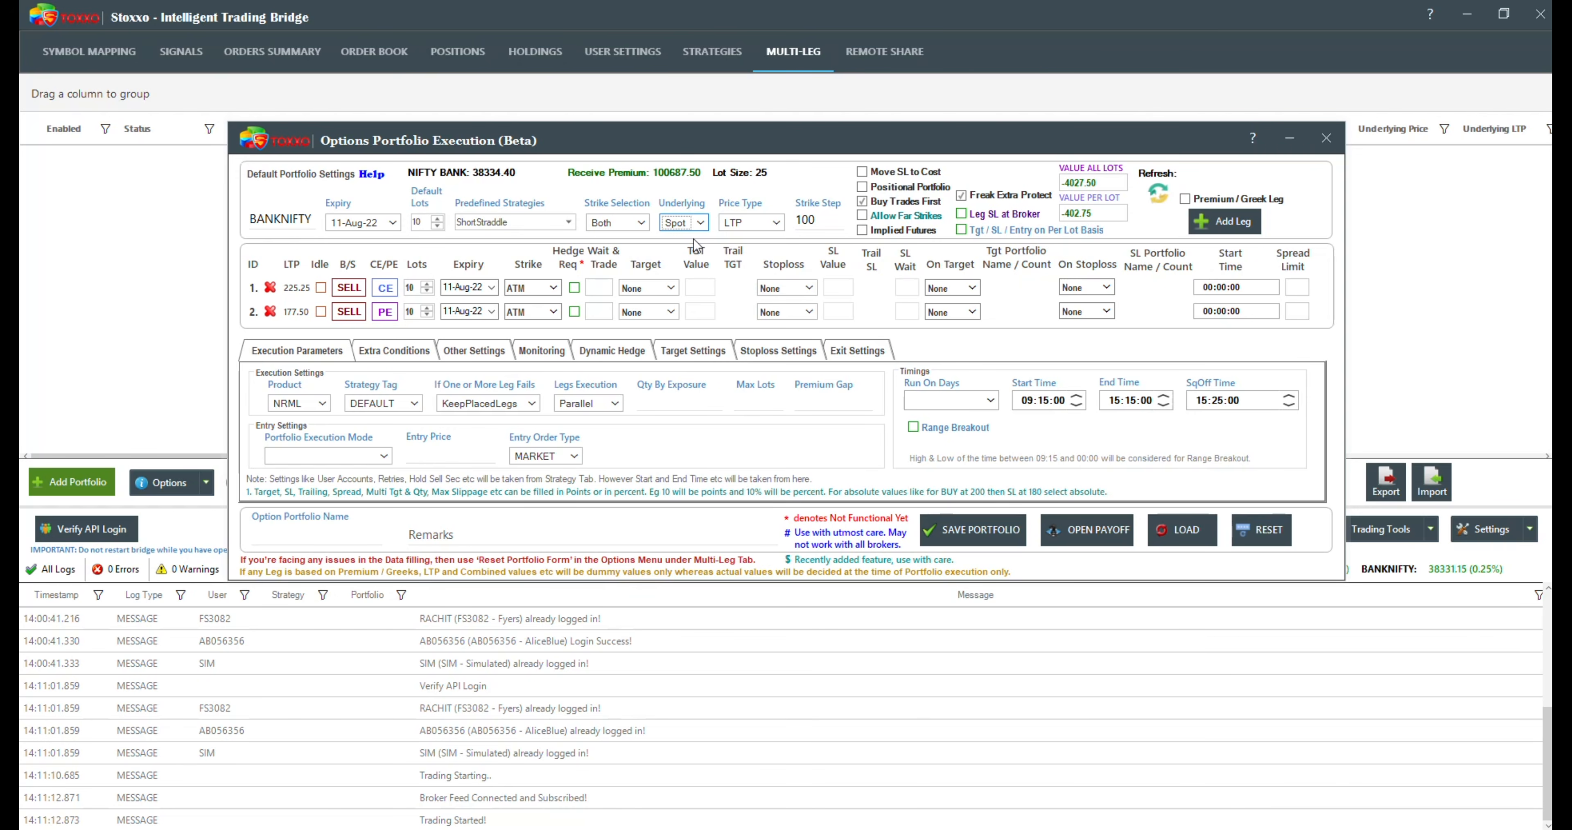
{"action": "left_click", "coordinate": [675, 217]}
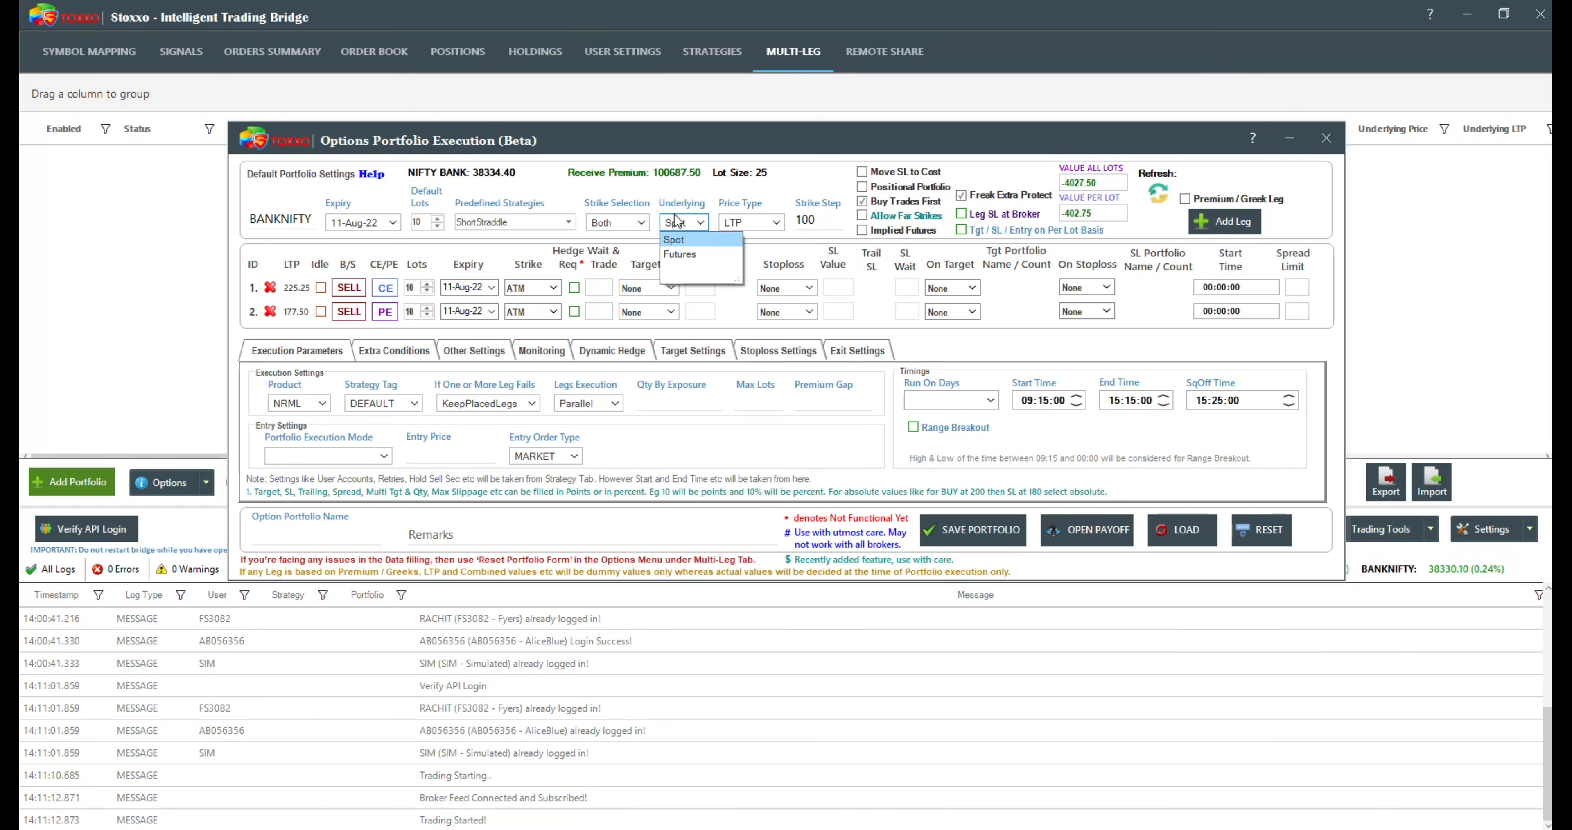
{"action": "left_click", "coordinate": [694, 184]}
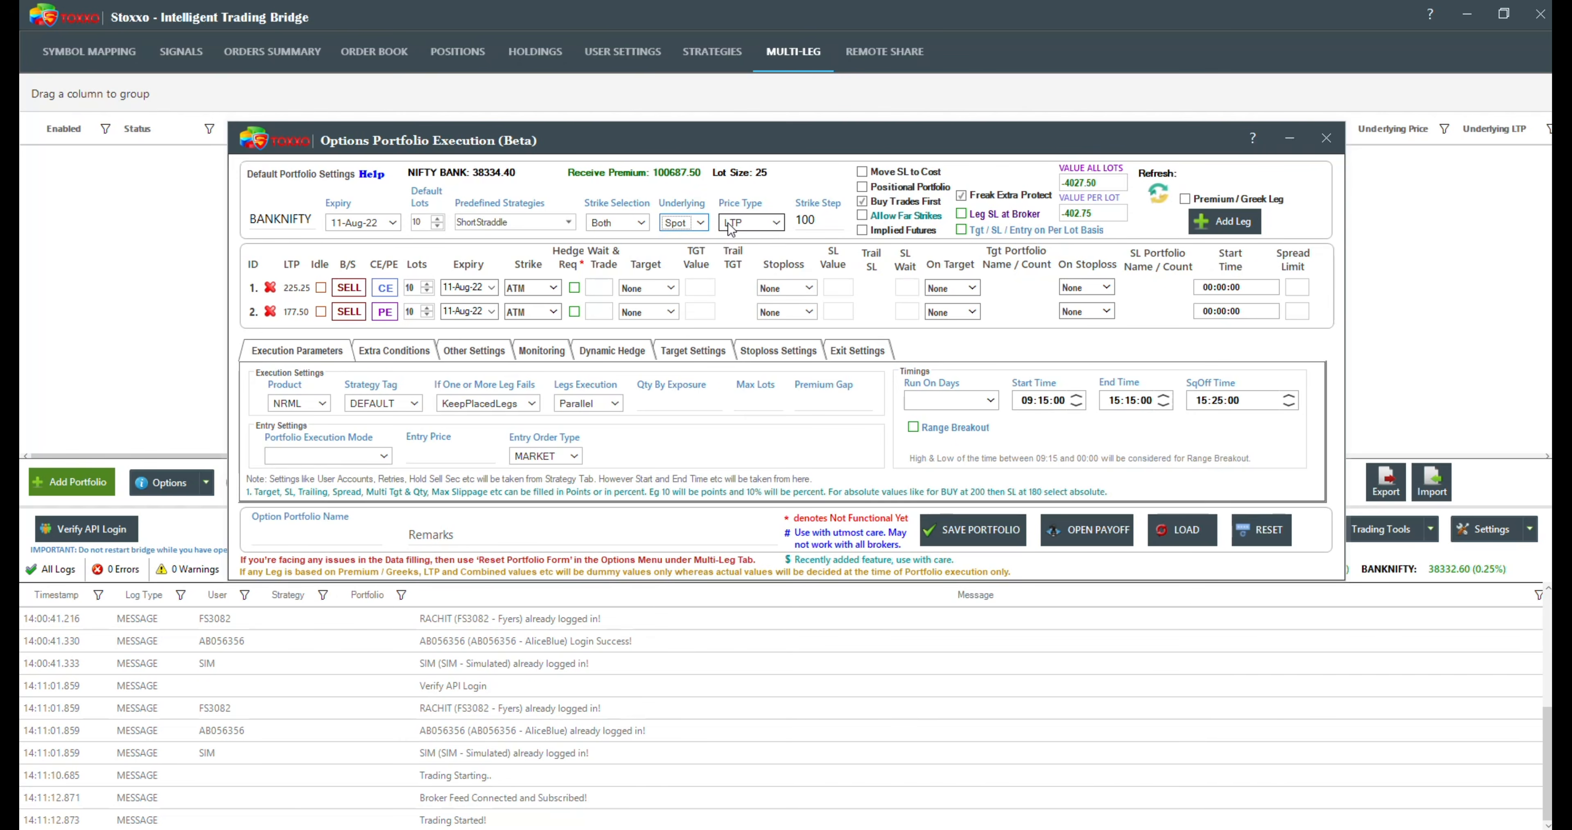
Step: Review the available price types and their explanation, keeping LTP selected
{"action": "left_click", "coordinate": [756, 223]}
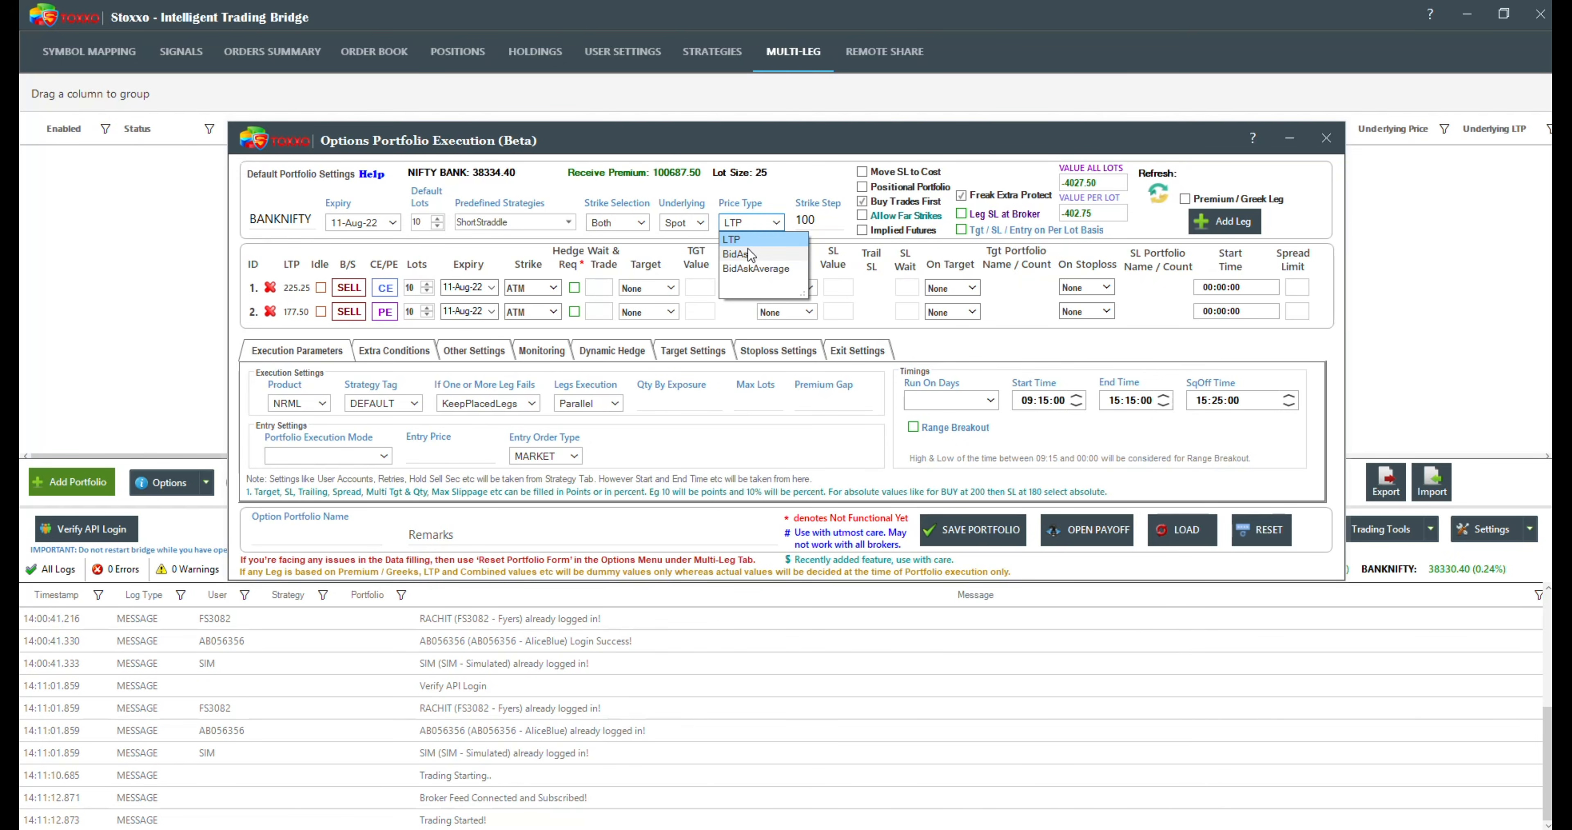
{"action": "left_click", "coordinate": [742, 207]}
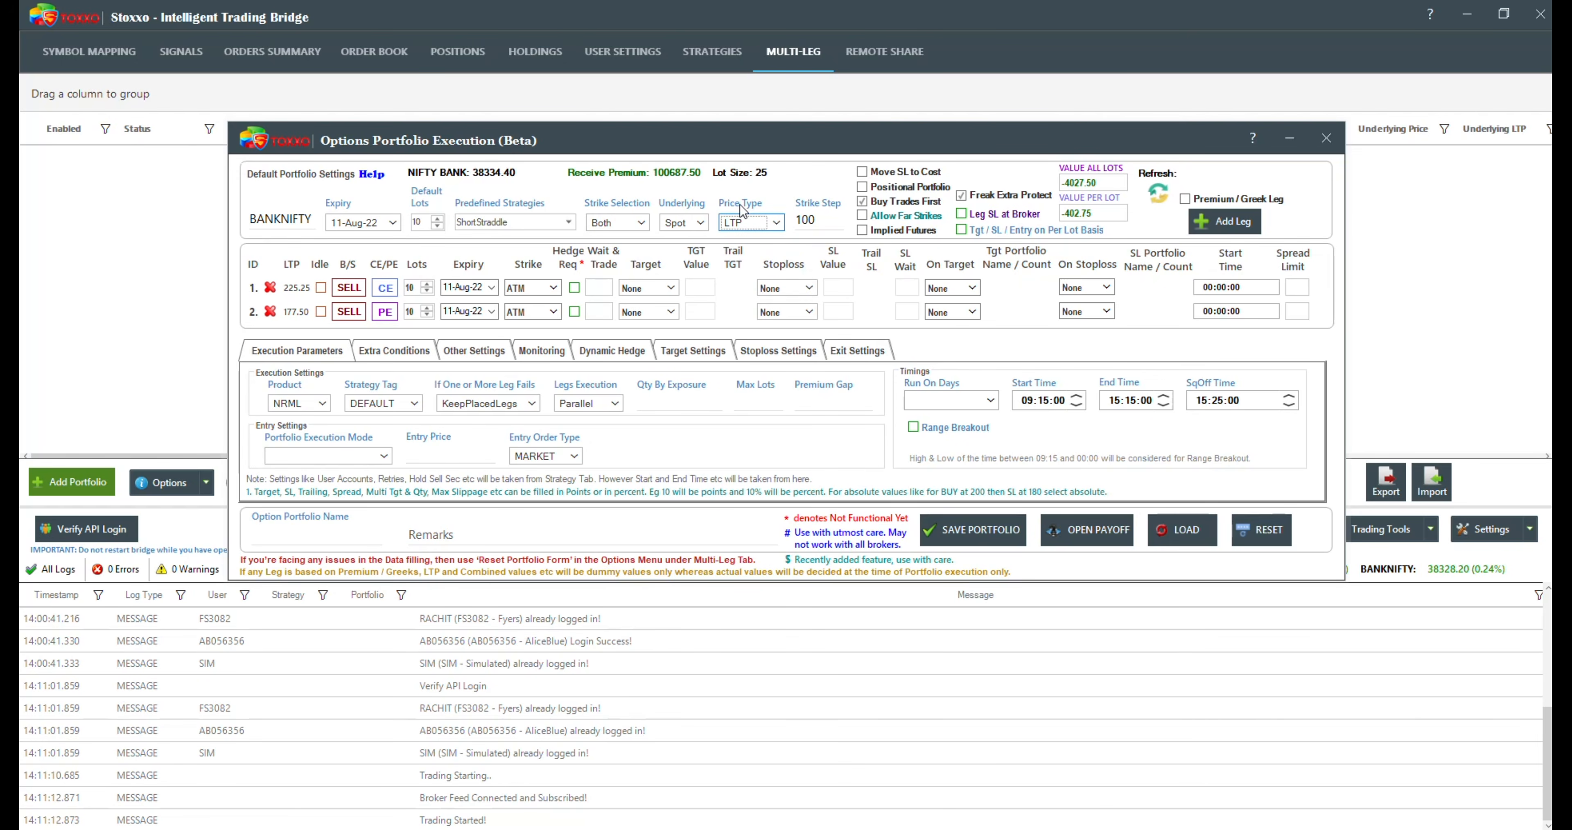
{"action": "mouse_move", "coordinate": [743, 226]}
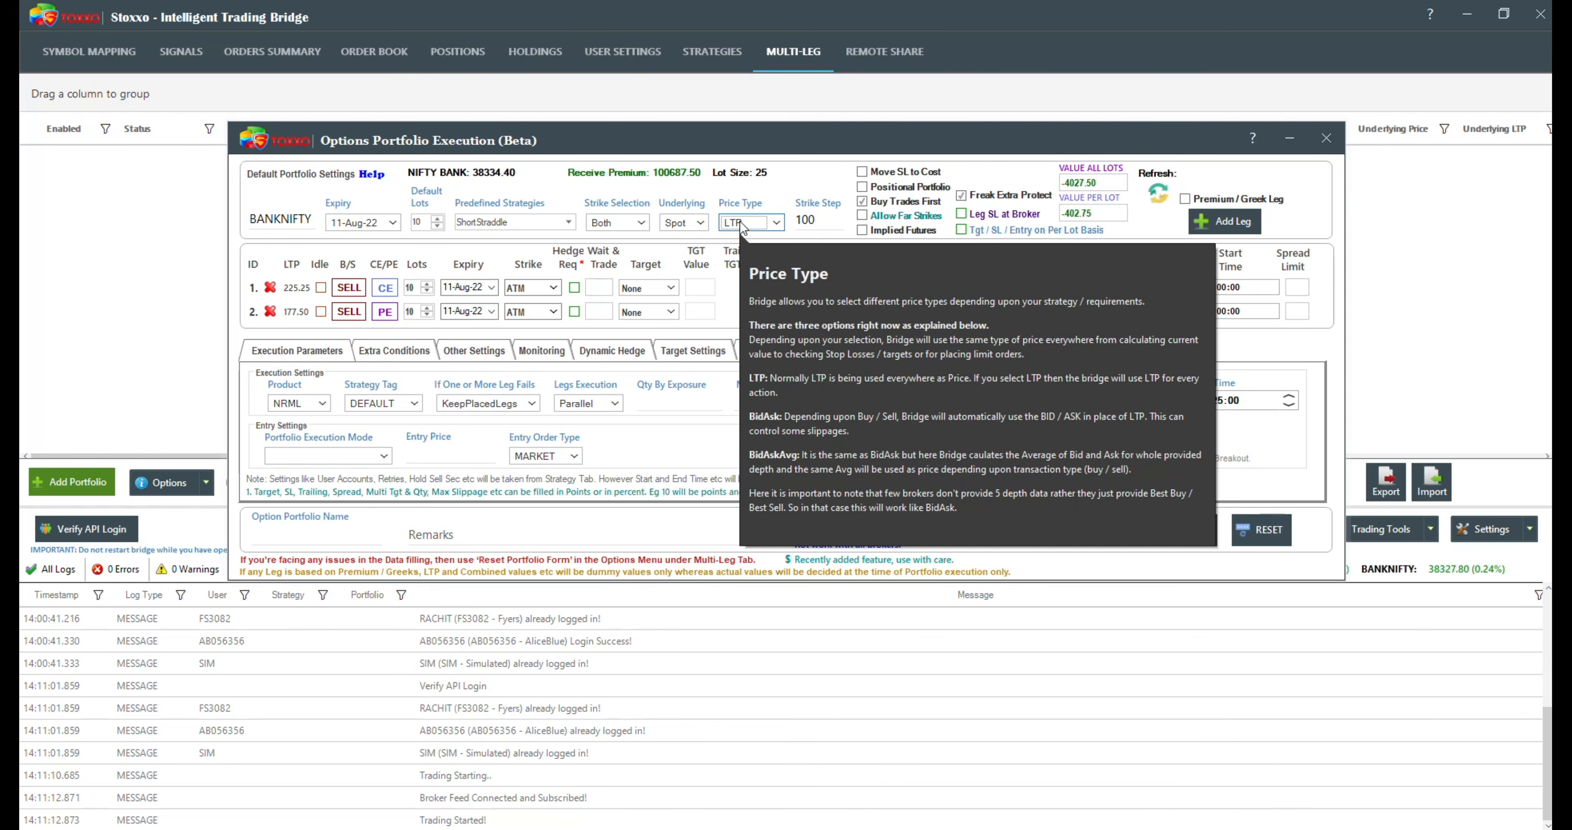
Step: Set the strike step to 500 and look through the strikes offered for the first leg
{"action": "left_click", "coordinate": [822, 220]}
{"action": "left_click_drag", "start_coordinate": [822, 220], "coordinate": [792, 230]}
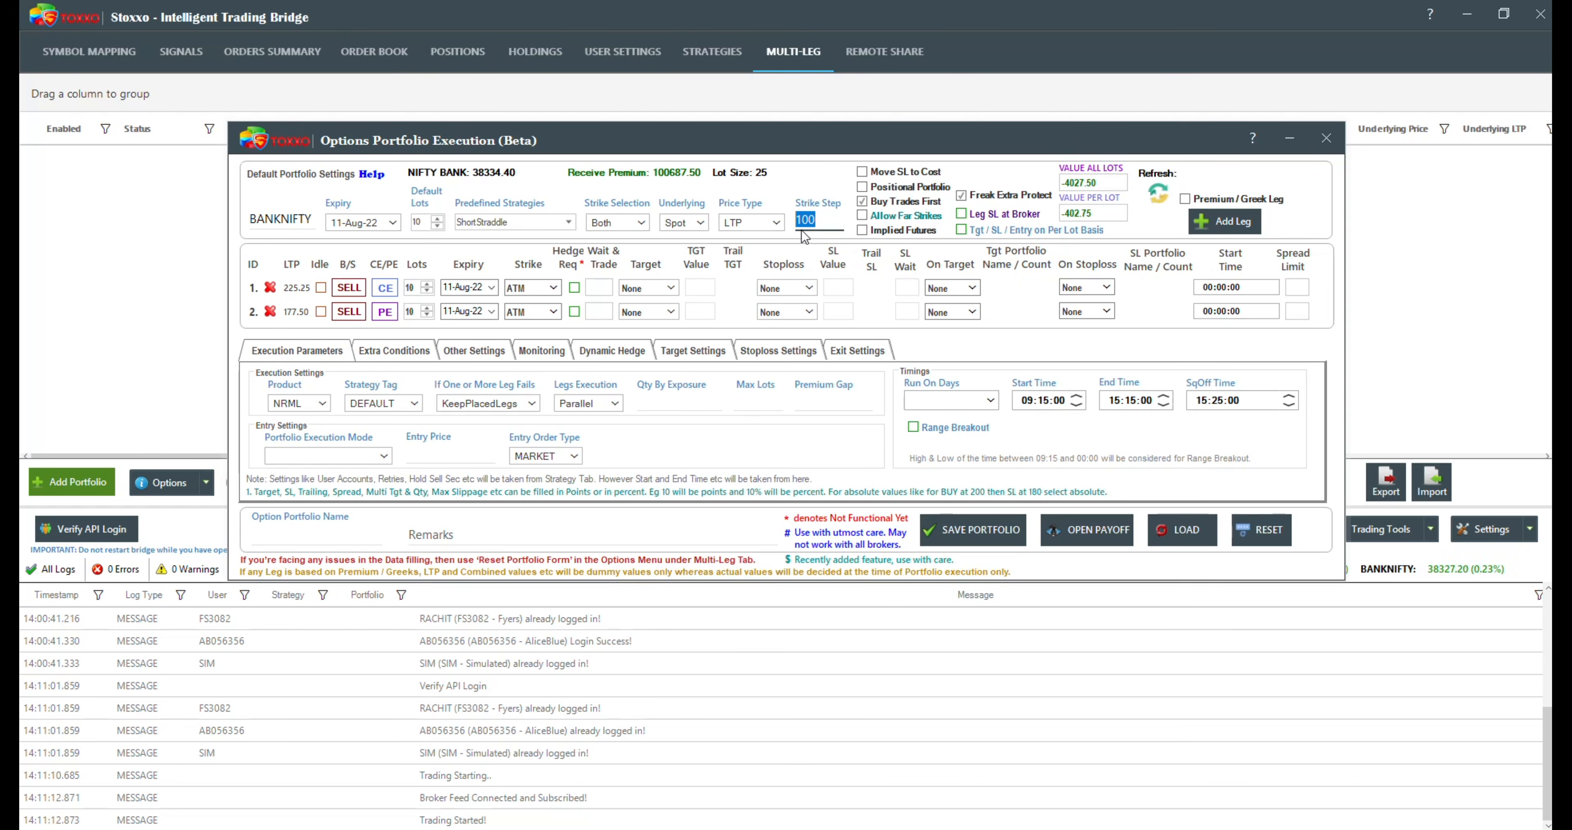
{"action": "type", "text": "500"}
{"action": "left_click", "coordinate": [555, 286]}
{"action": "scroll", "coordinate": [545, 372], "scroll_direction": "up", "scroll_amount": 2}
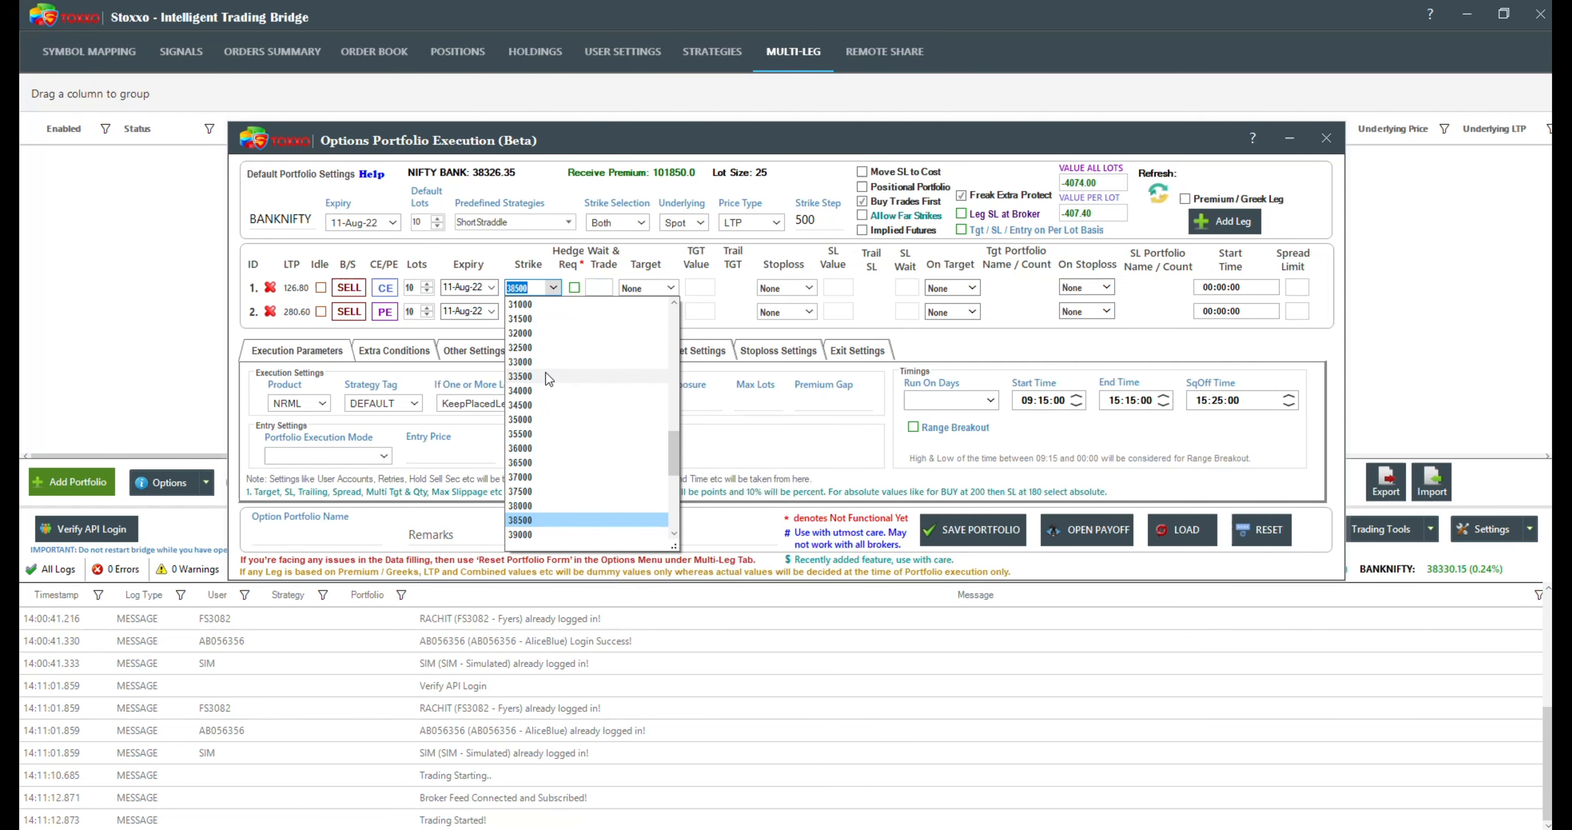
{"action": "left_click_drag", "start_coordinate": [671, 449], "coordinate": [688, 296]}
{"action": "scroll", "coordinate": [584, 489], "scroll_direction": "down", "scroll_amount": 2}
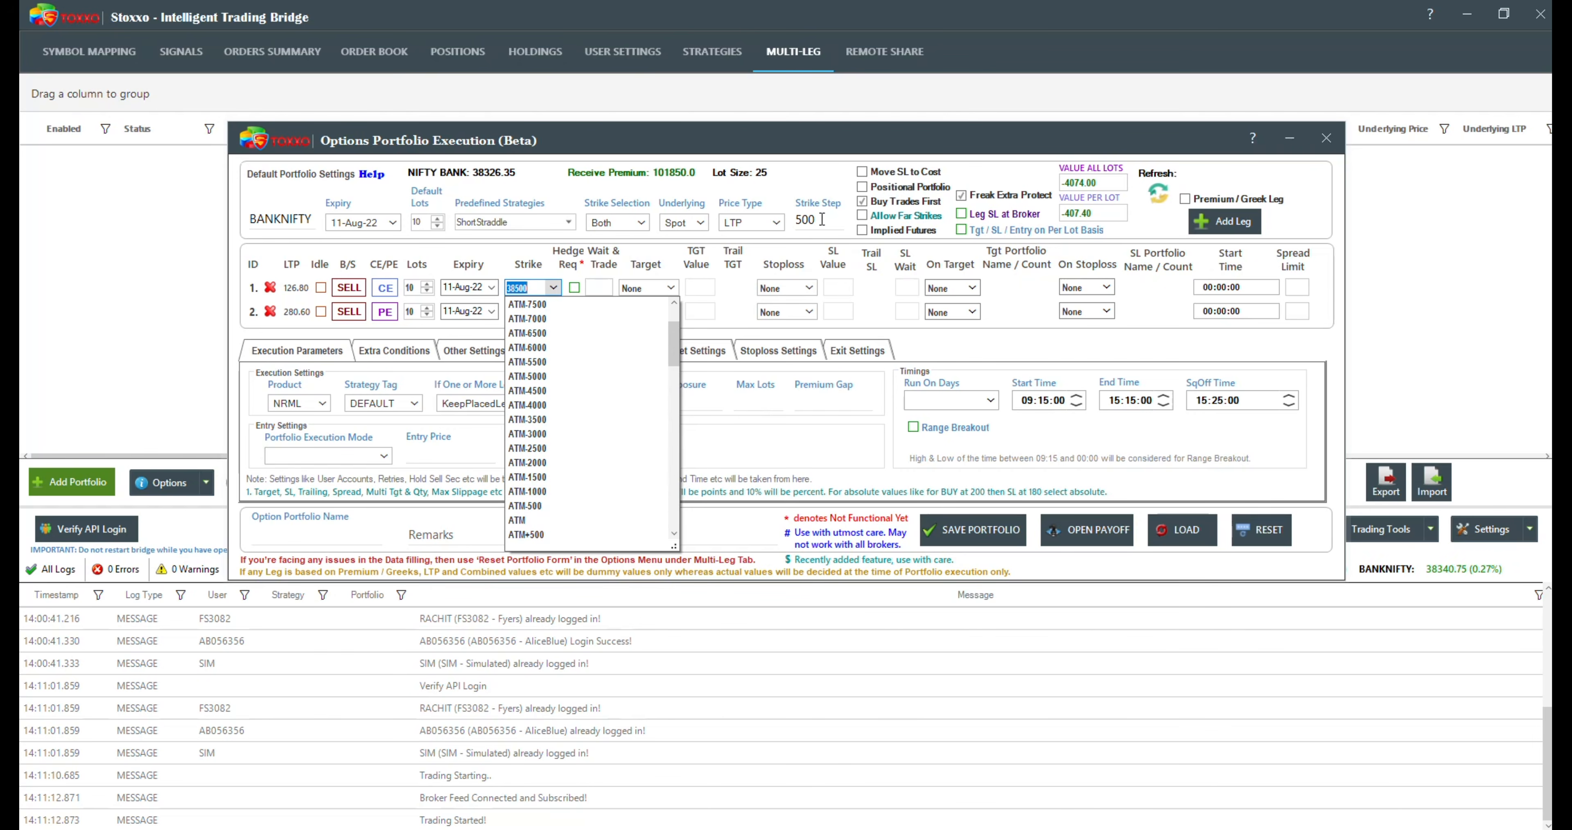
Step: Set the strike step to 300 with Normal strike selection, and look through the first leg's strikes
{"action": "left_click_drag", "start_coordinate": [825, 219], "coordinate": [772, 224]}
{"action": "type", "text": "300"}
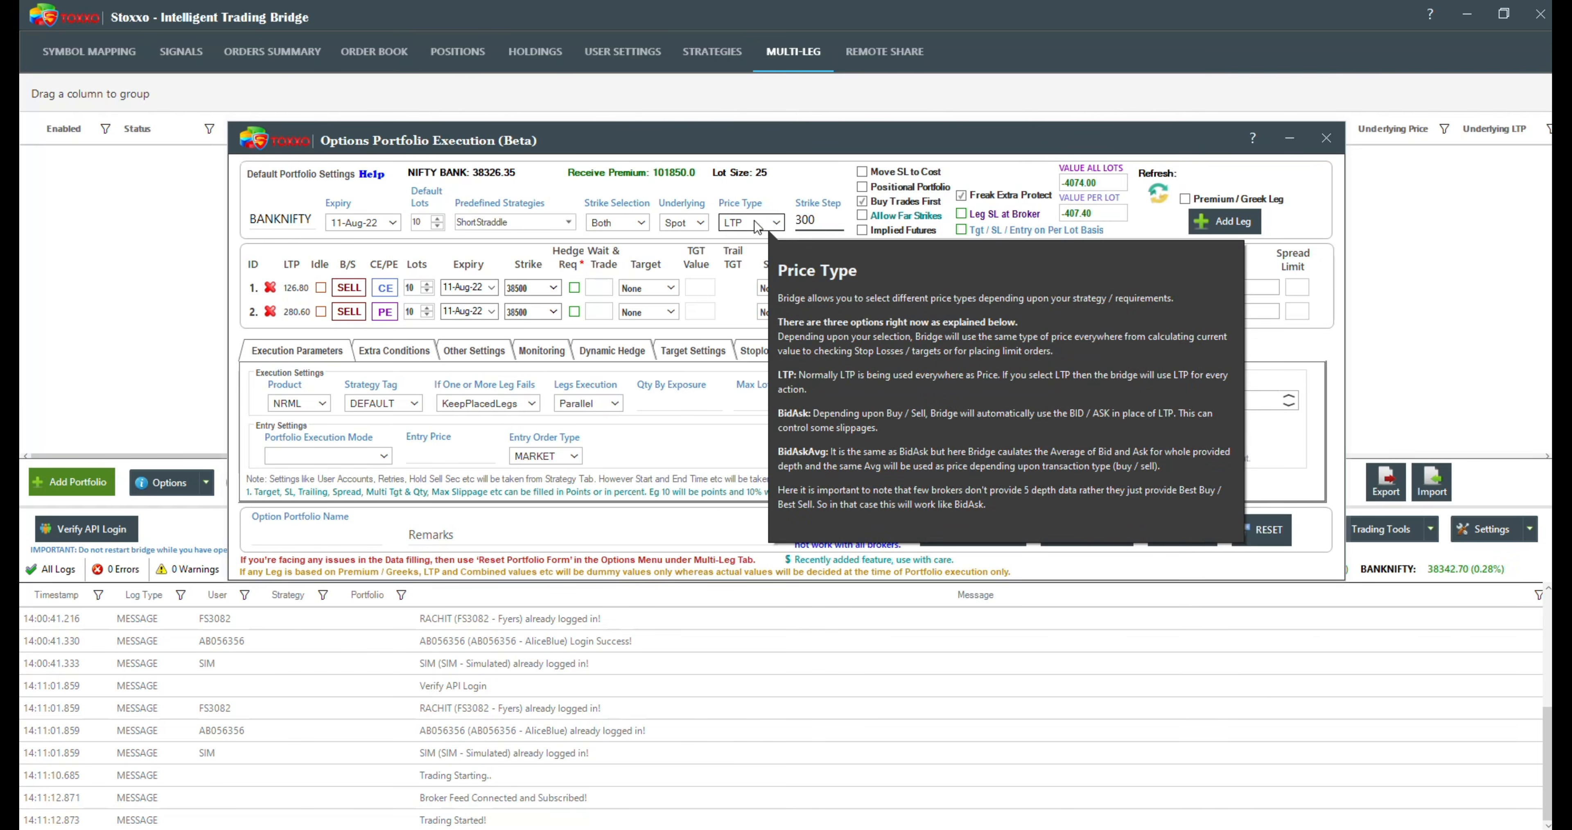
{"action": "left_click", "coordinate": [617, 223]}
{"action": "left_click", "coordinate": [611, 239]}
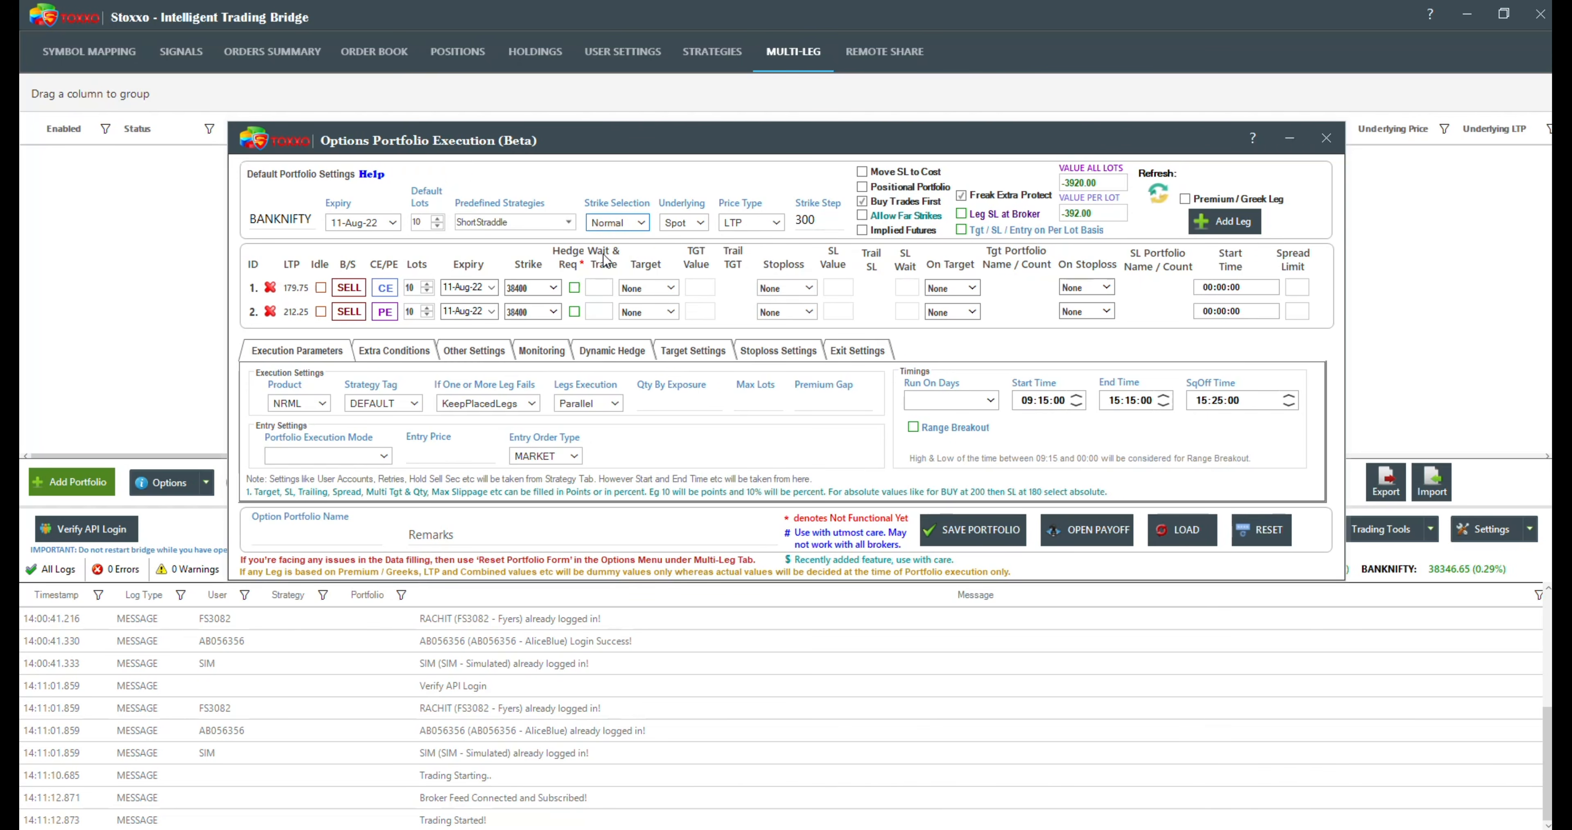
{"action": "left_click", "coordinate": [553, 288]}
{"action": "scroll", "coordinate": [684, 394], "scroll_direction": "down", "scroll_amount": 3}
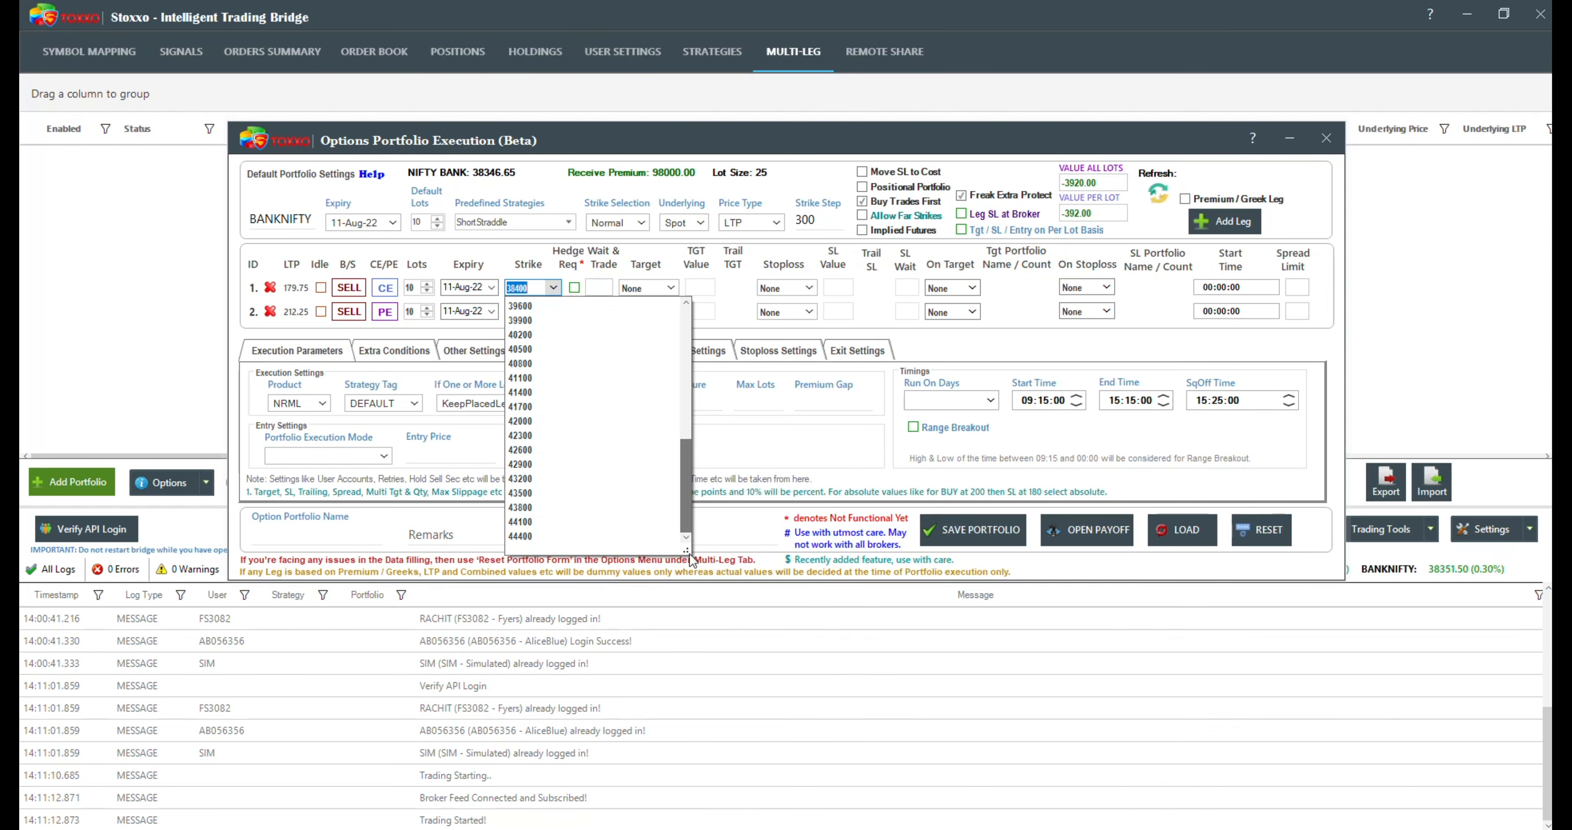
Step: Switch the strike selection to Relative and examine the ATM-based strikes offered for the first leg
{"action": "left_click", "coordinate": [616, 223]}
{"action": "left_click", "coordinate": [617, 223]}
{"action": "left_click", "coordinate": [615, 254]}
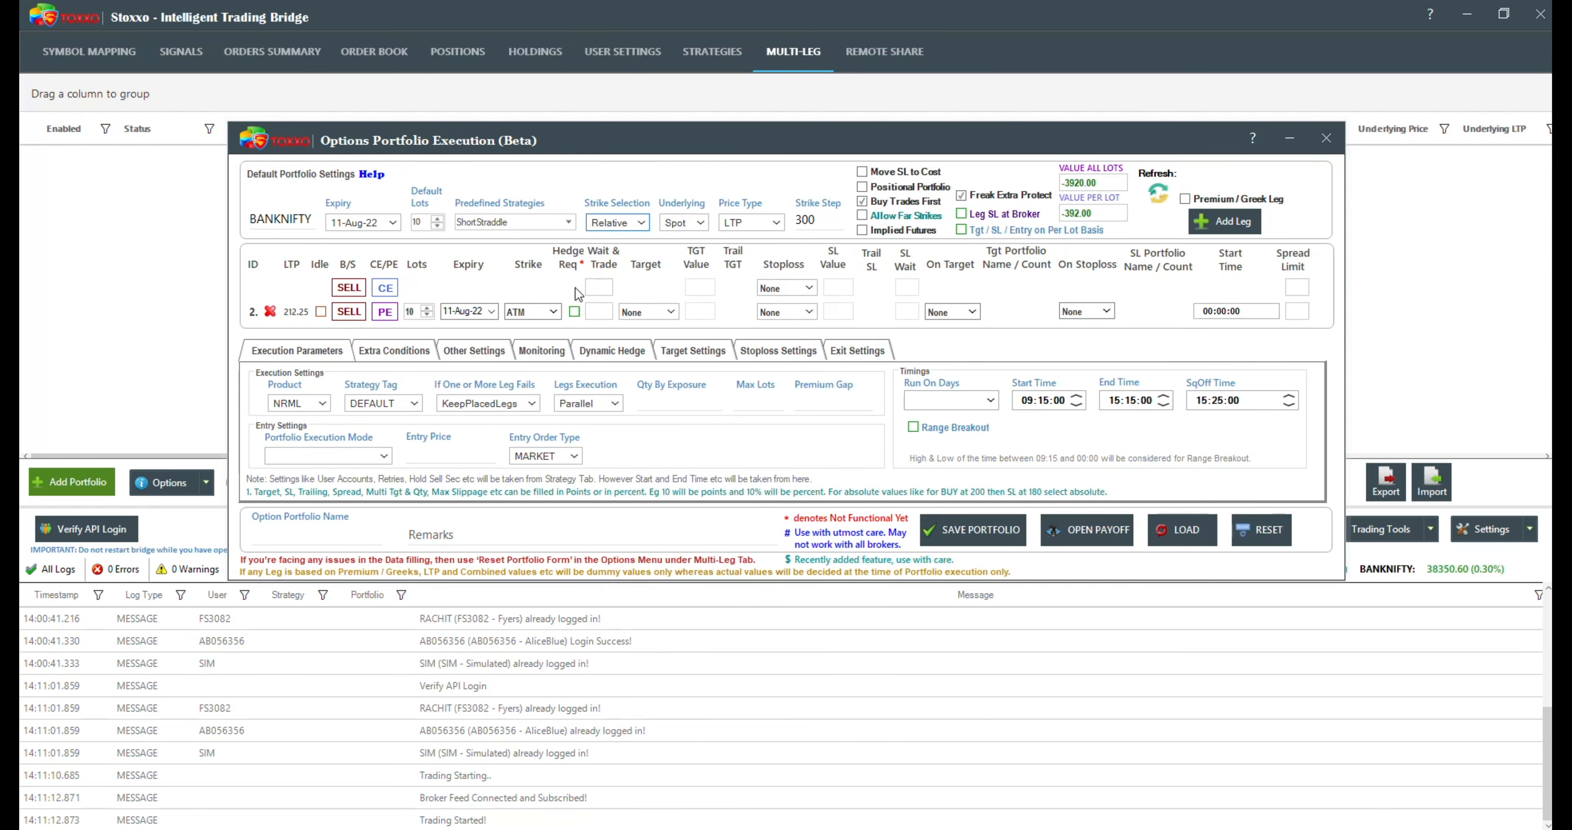
{"action": "left_click", "coordinate": [553, 288]}
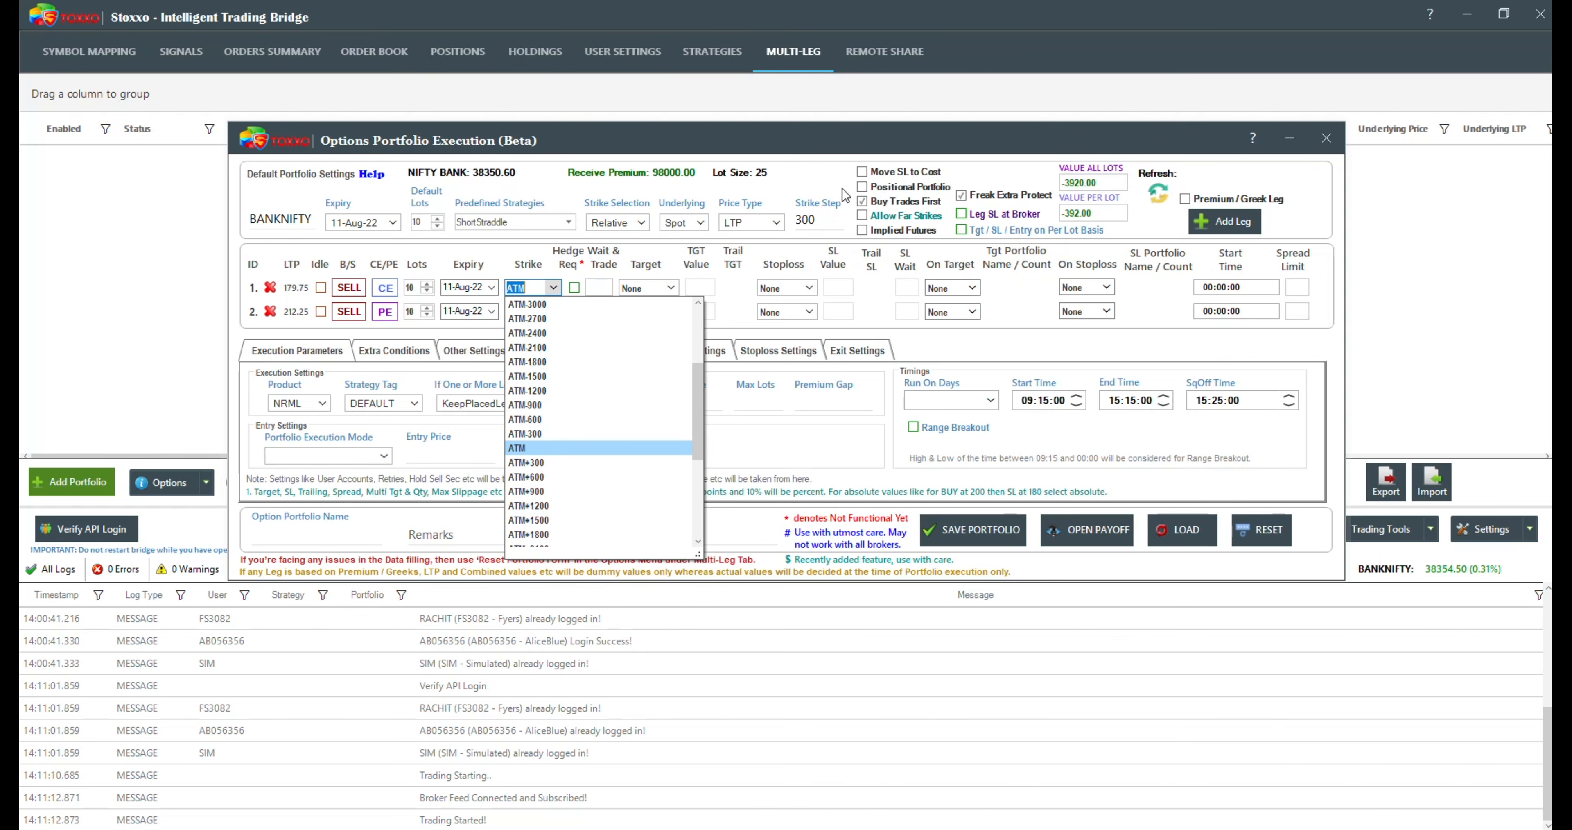
Step: Set the strike step to 200 and check the relative strikes offered for the first leg
{"action": "left_click", "coordinate": [819, 219]}
{"action": "double_click", "coordinate": [819, 219]}
{"action": "type", "text": "200"}
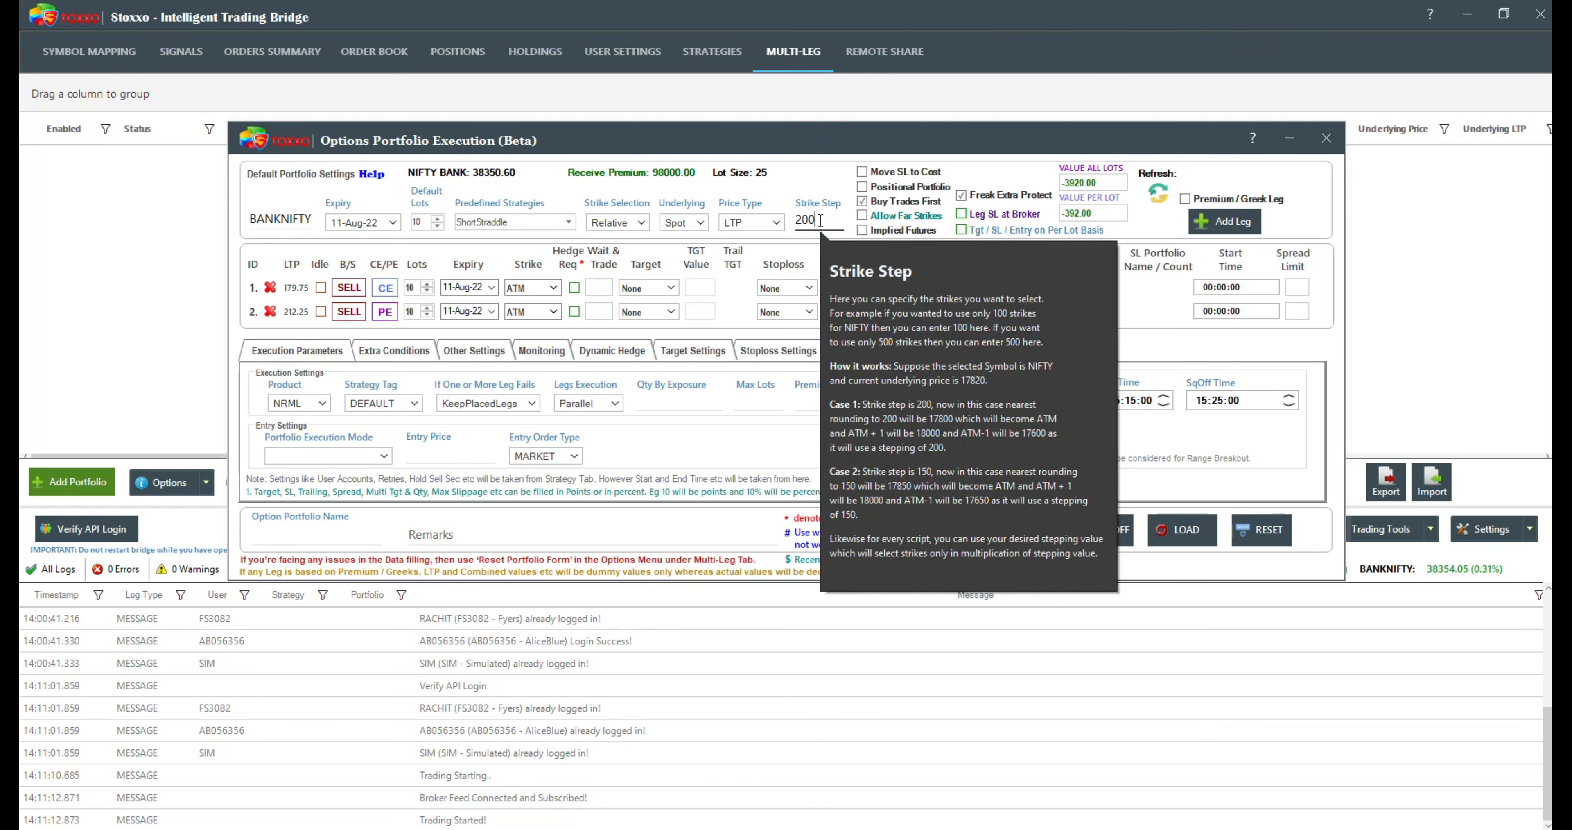
{"action": "left_click", "coordinate": [551, 288]}
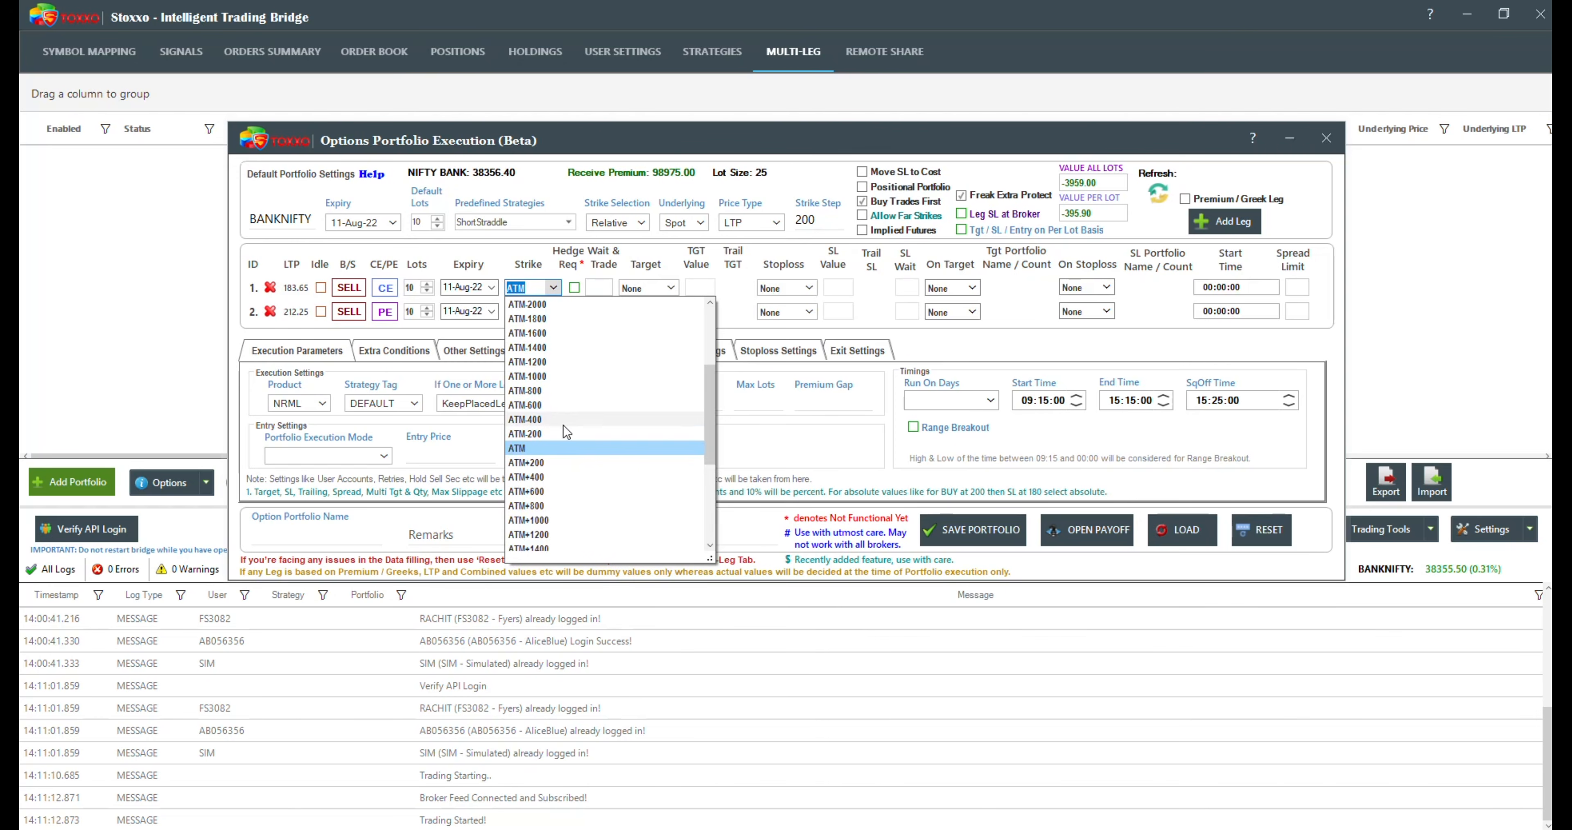
Step: Set the strike step to 100 and check the first leg's strikes, keeping the leg at ATM
{"action": "double_click", "coordinate": [806, 219]}
{"action": "type", "text": "100"}
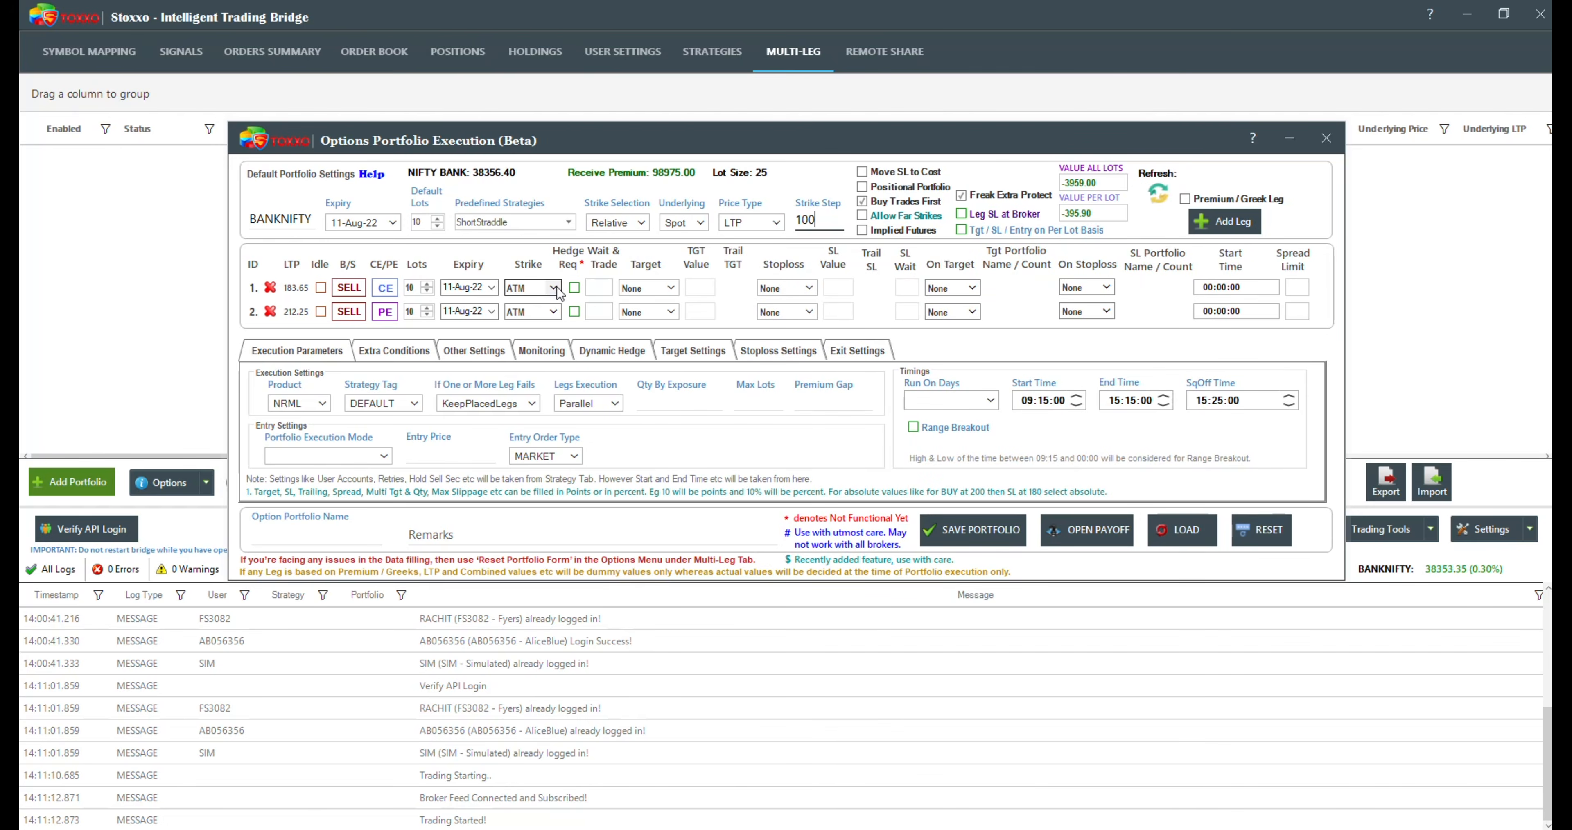
{"action": "left_click", "coordinate": [556, 286]}
{"action": "left_click", "coordinate": [535, 282]}
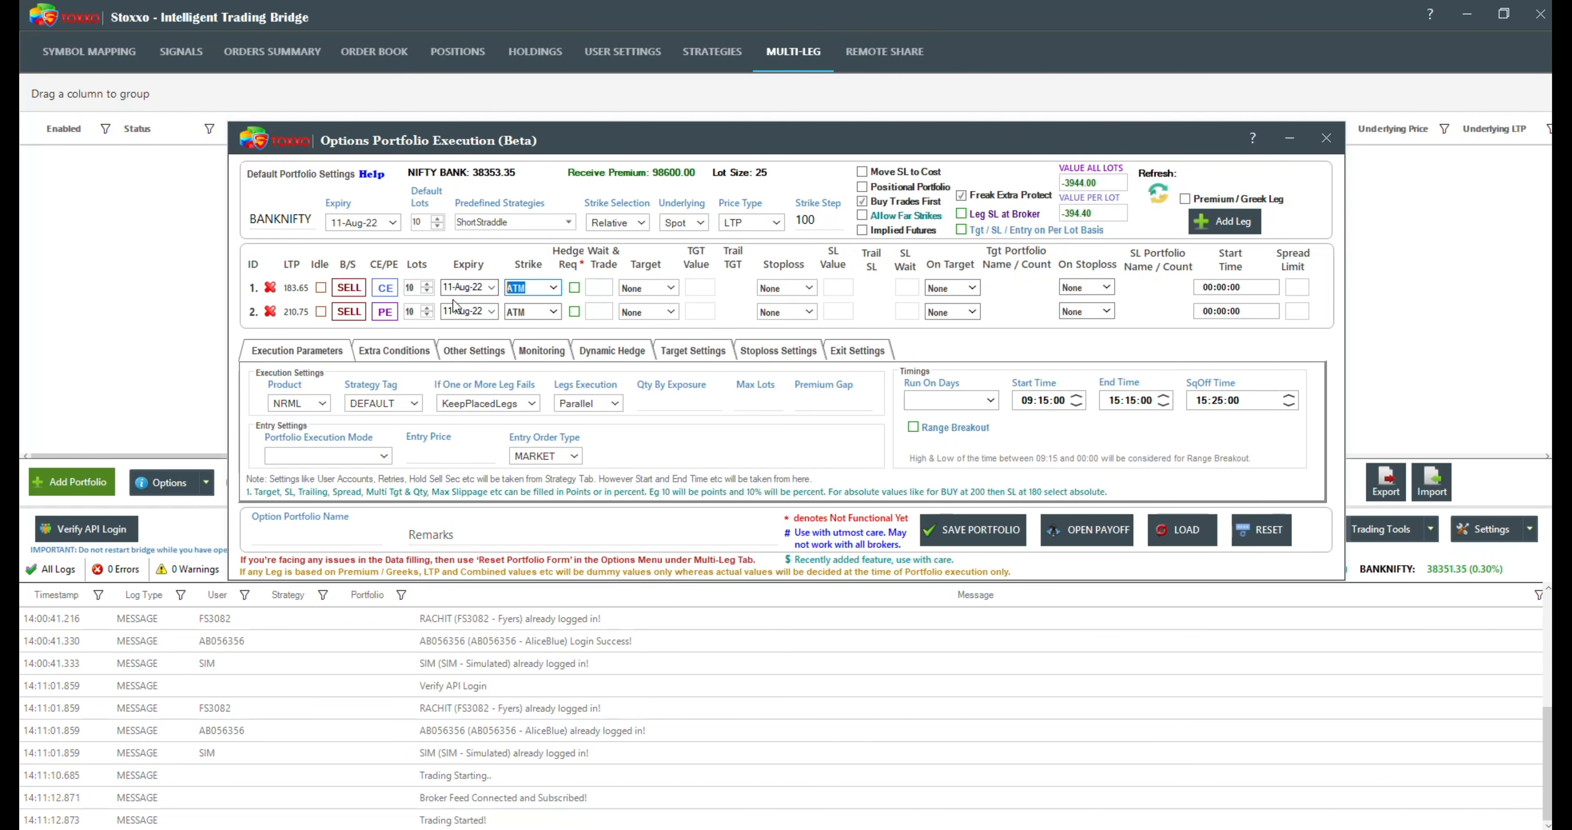
Step: Look through the first leg's relative strikes and select ATM as its strike
{"action": "type", "text": "a"}
{"action": "key", "text": "BackSpace"}
{"action": "left_click", "coordinate": [541, 294]}
{"action": "left_click", "coordinate": [551, 291]}
{"action": "left_click", "coordinate": [553, 289]}
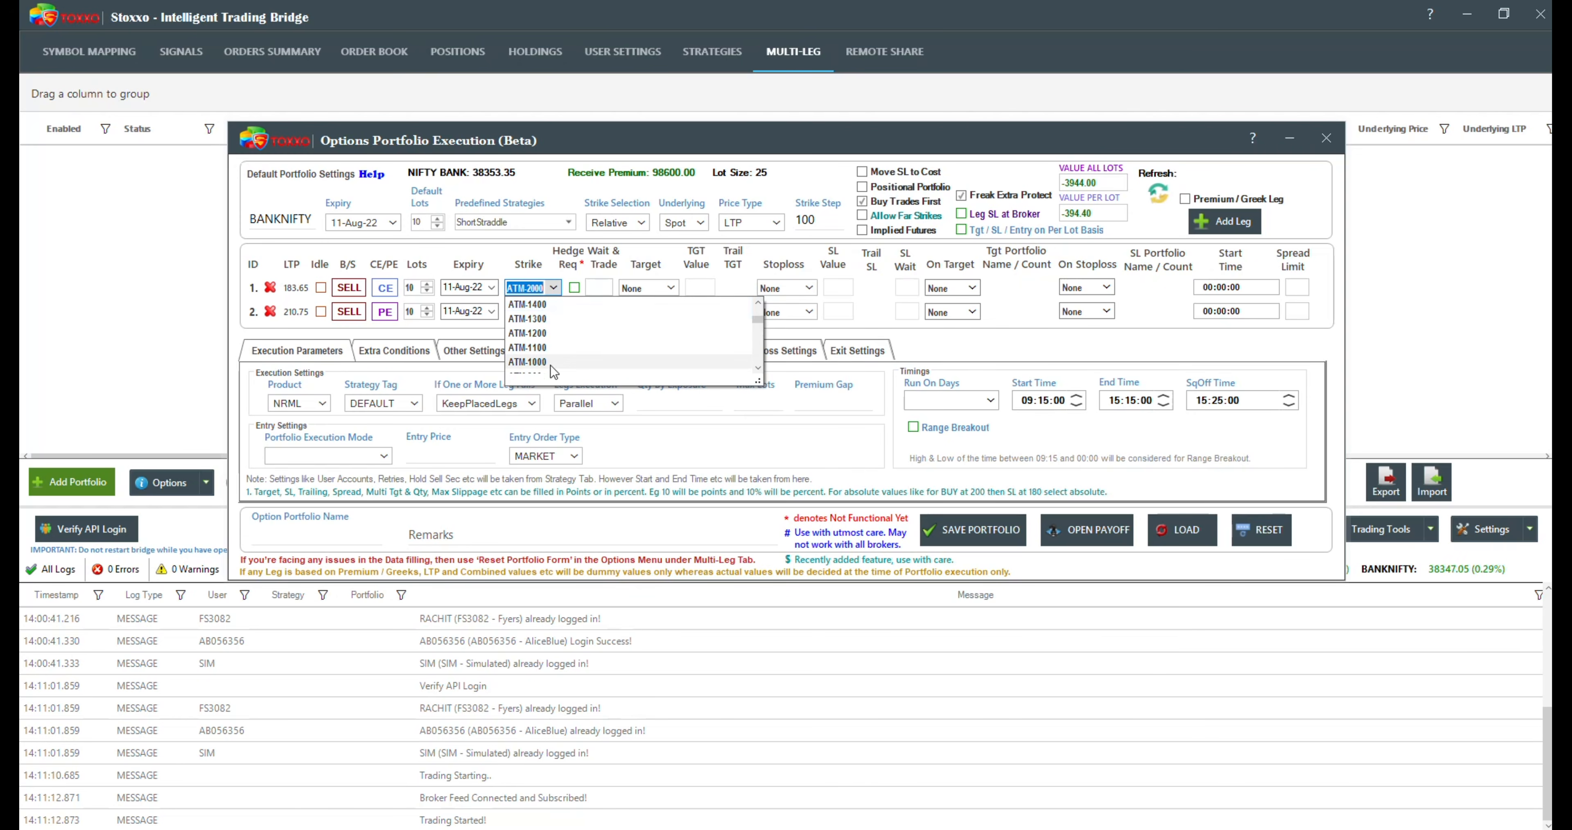
{"action": "scroll", "coordinate": [549, 358], "scroll_direction": "down", "scroll_amount": 3}
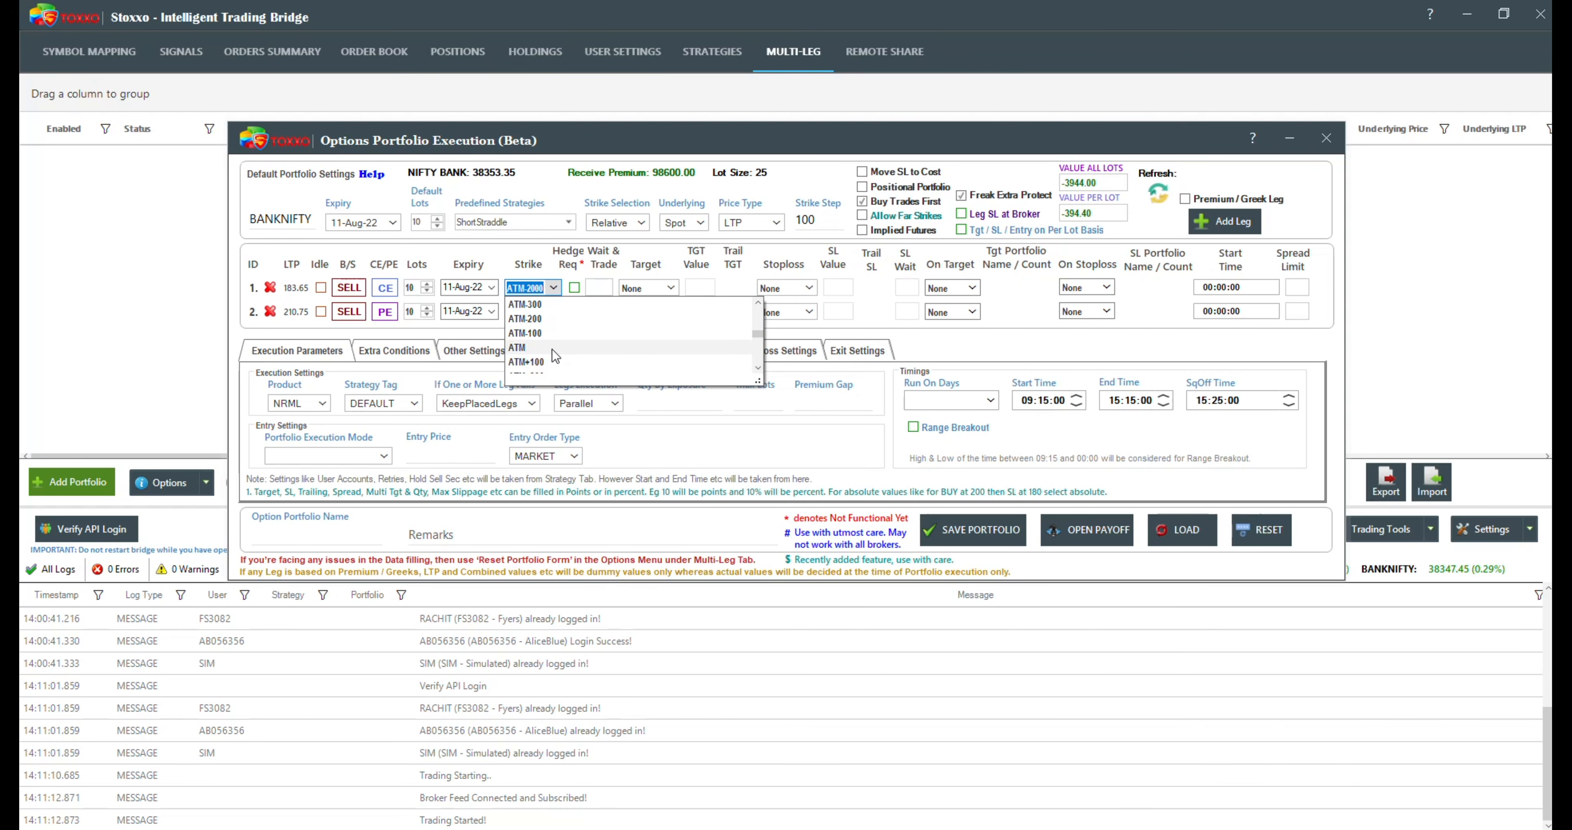
{"action": "left_click", "coordinate": [554, 348]}
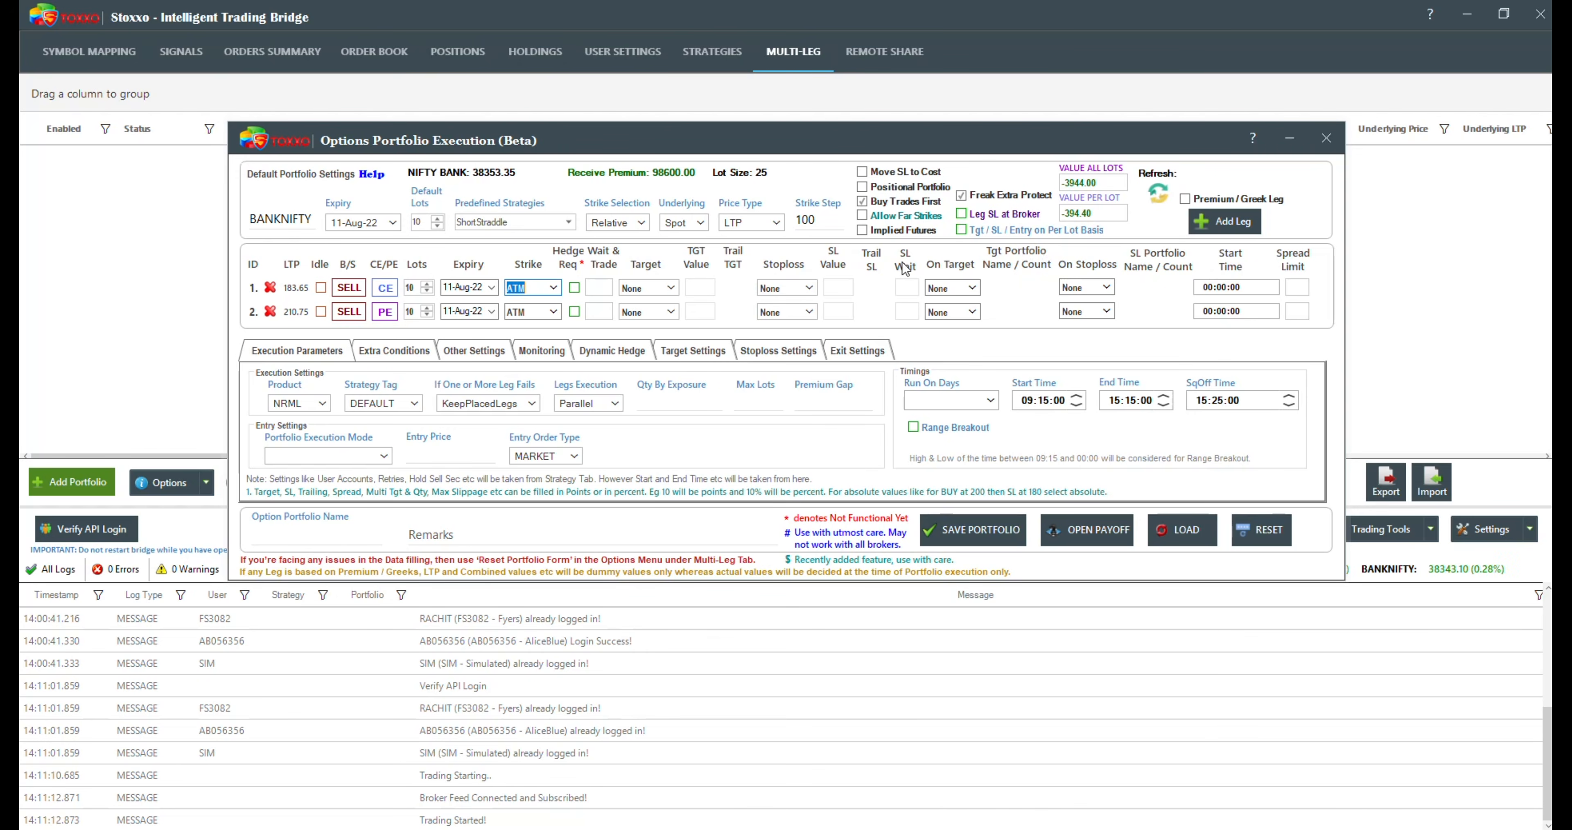
Step: Try the Move SL to Cost and Trail SL only after Move SL to Cost options, and turn both off again
{"action": "mouse_move", "coordinate": [903, 266]}
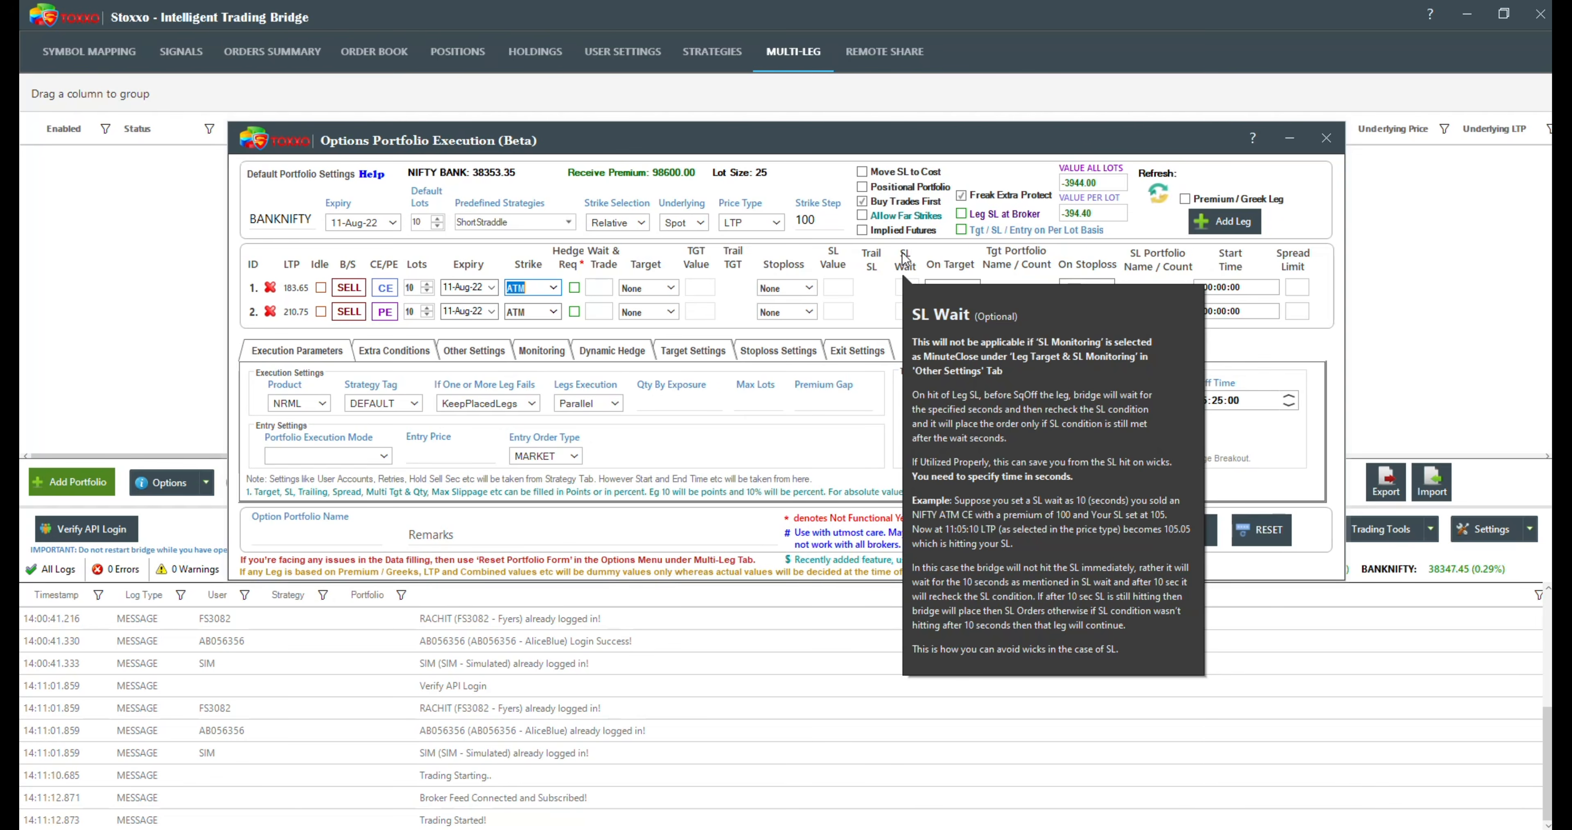
{"action": "left_click", "coordinate": [870, 175]}
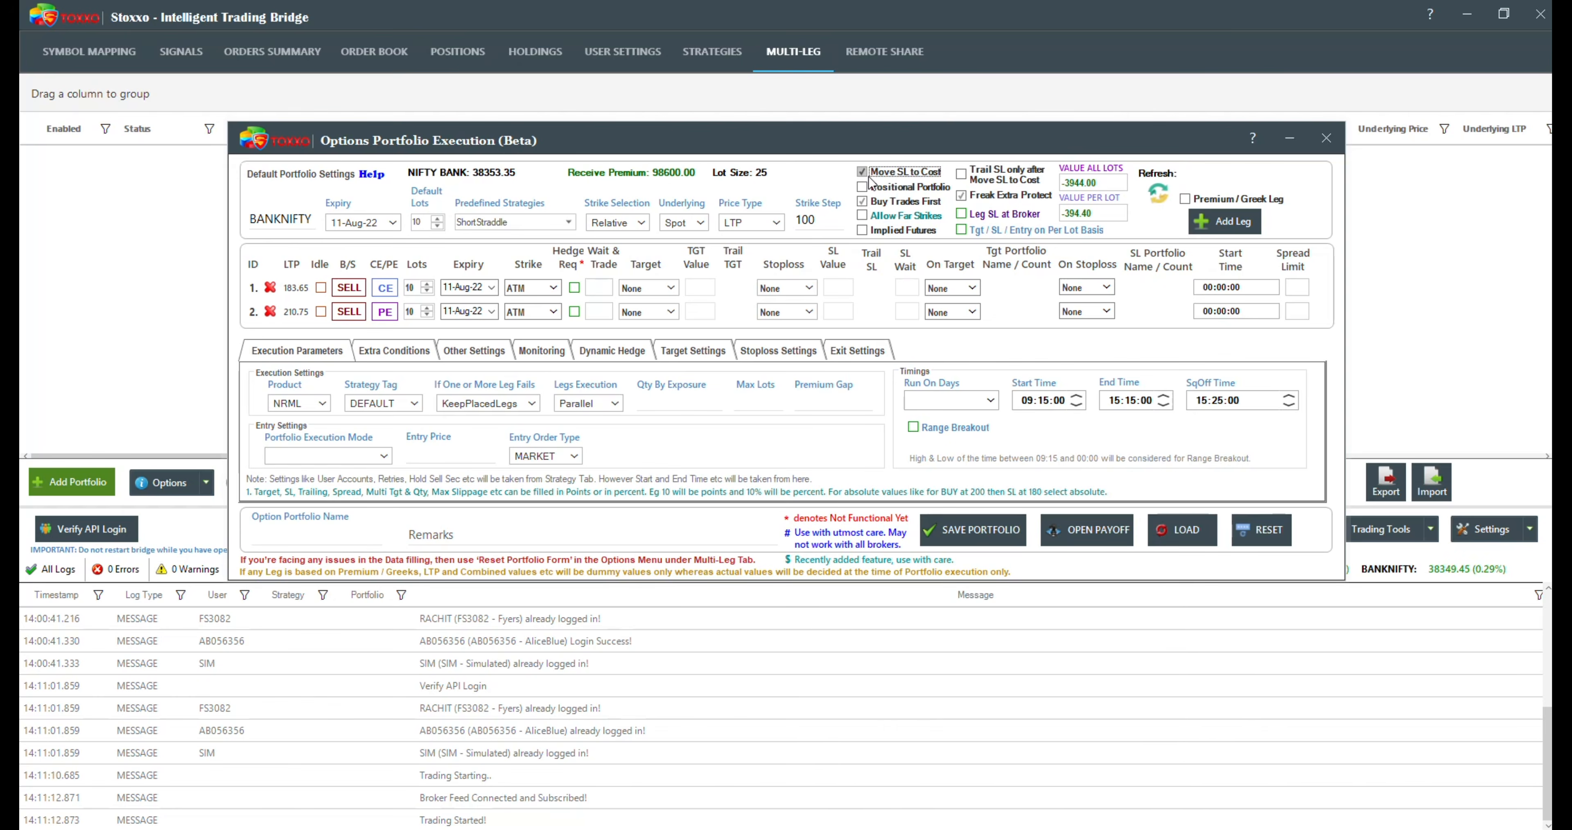
{"action": "left_click", "coordinate": [963, 178]}
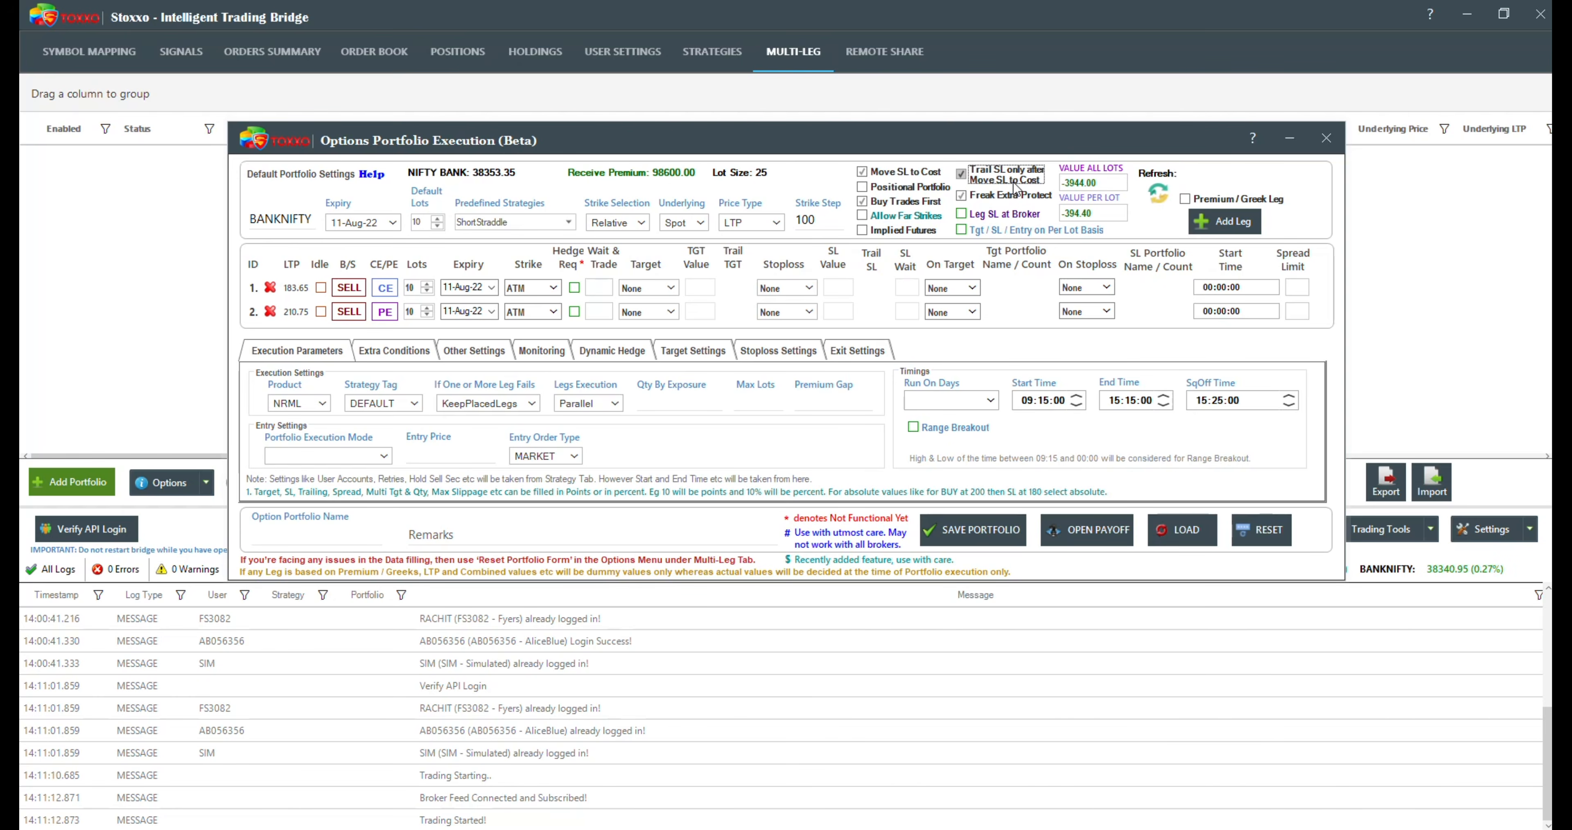
{"action": "left_click", "coordinate": [963, 176]}
{"action": "left_click", "coordinate": [864, 173]}
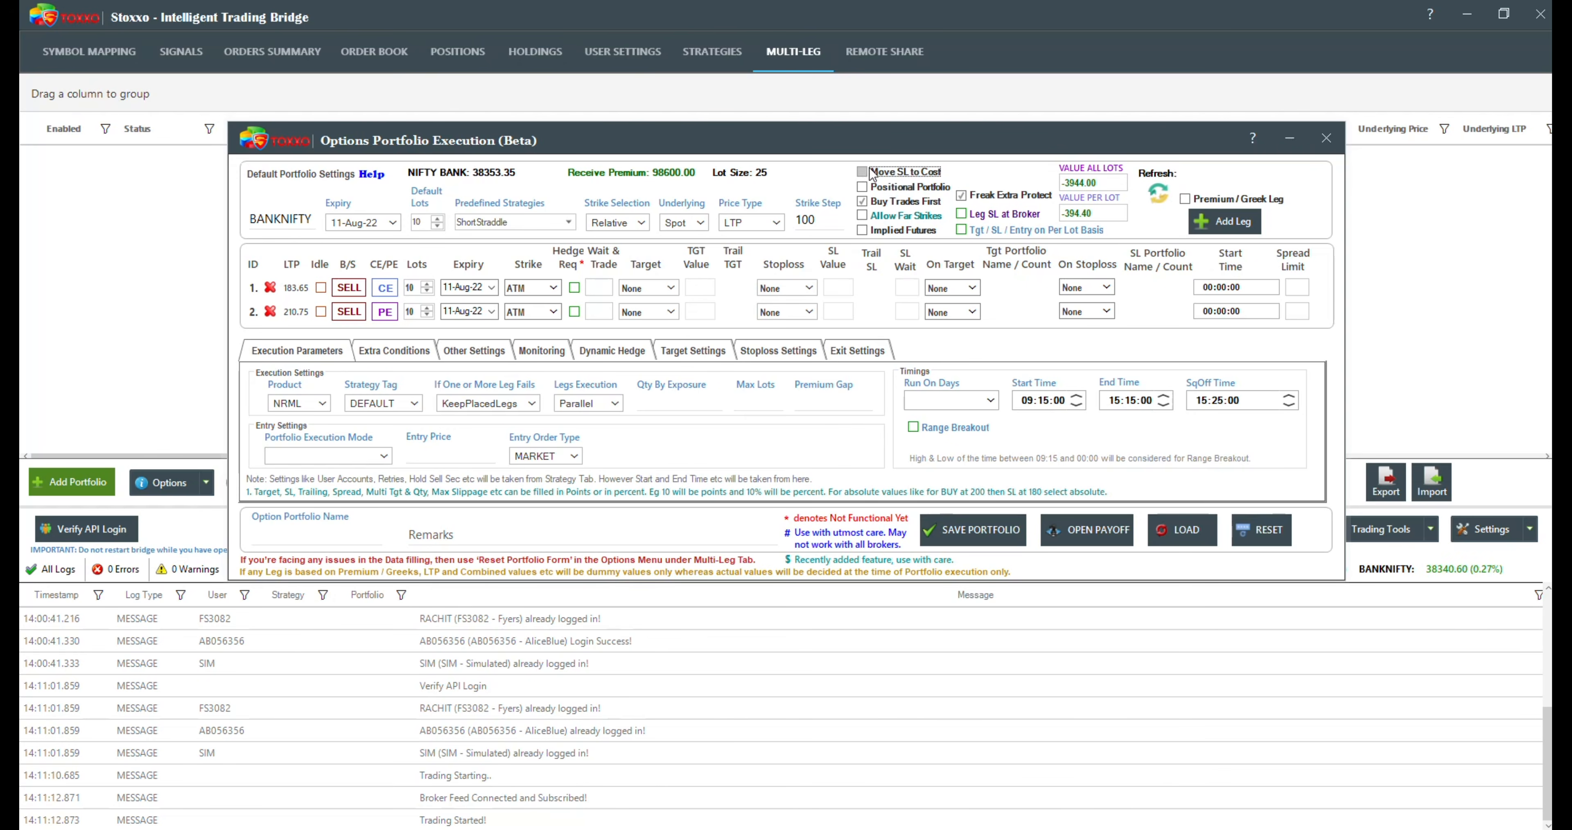
Step: Turn on Positional Portfolio to check how the timing fields change, and turn it off again
{"action": "mouse_move", "coordinate": [915, 194]}
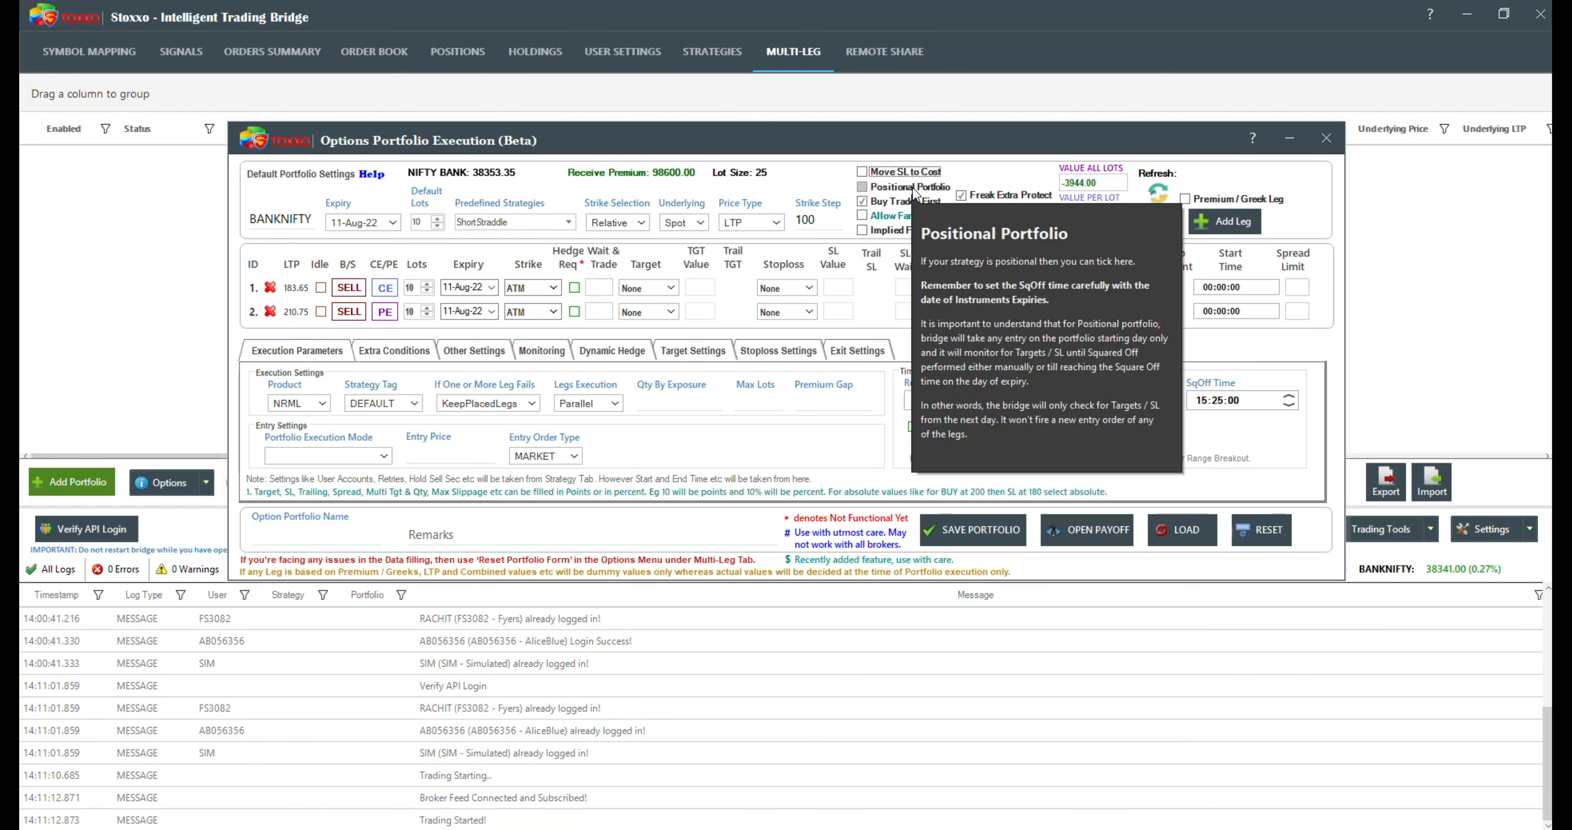
{"action": "left_click", "coordinate": [864, 188]}
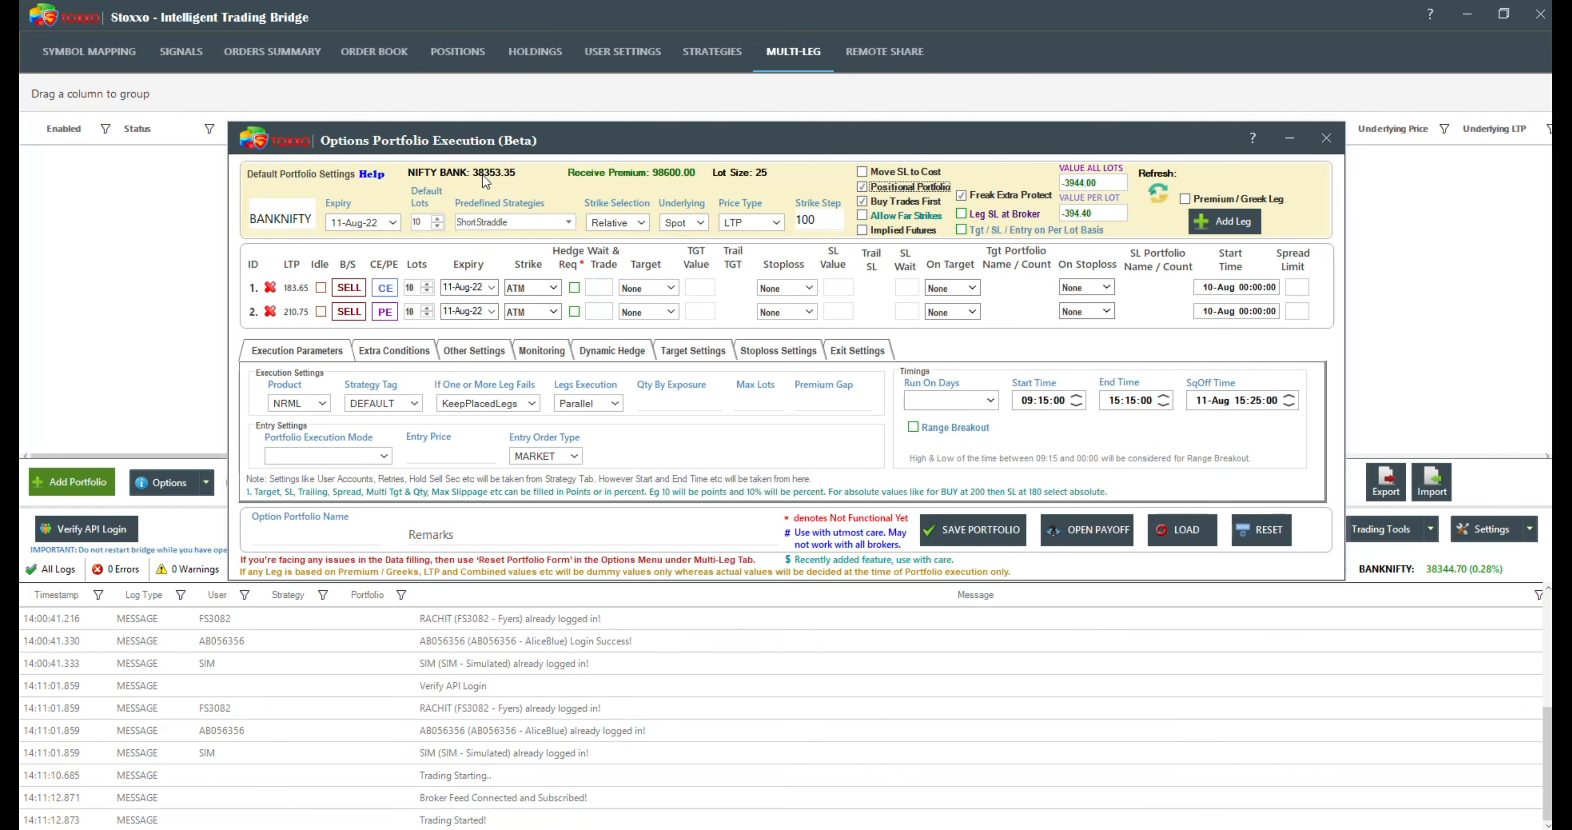
{"action": "mouse_move", "coordinate": [860, 189]}
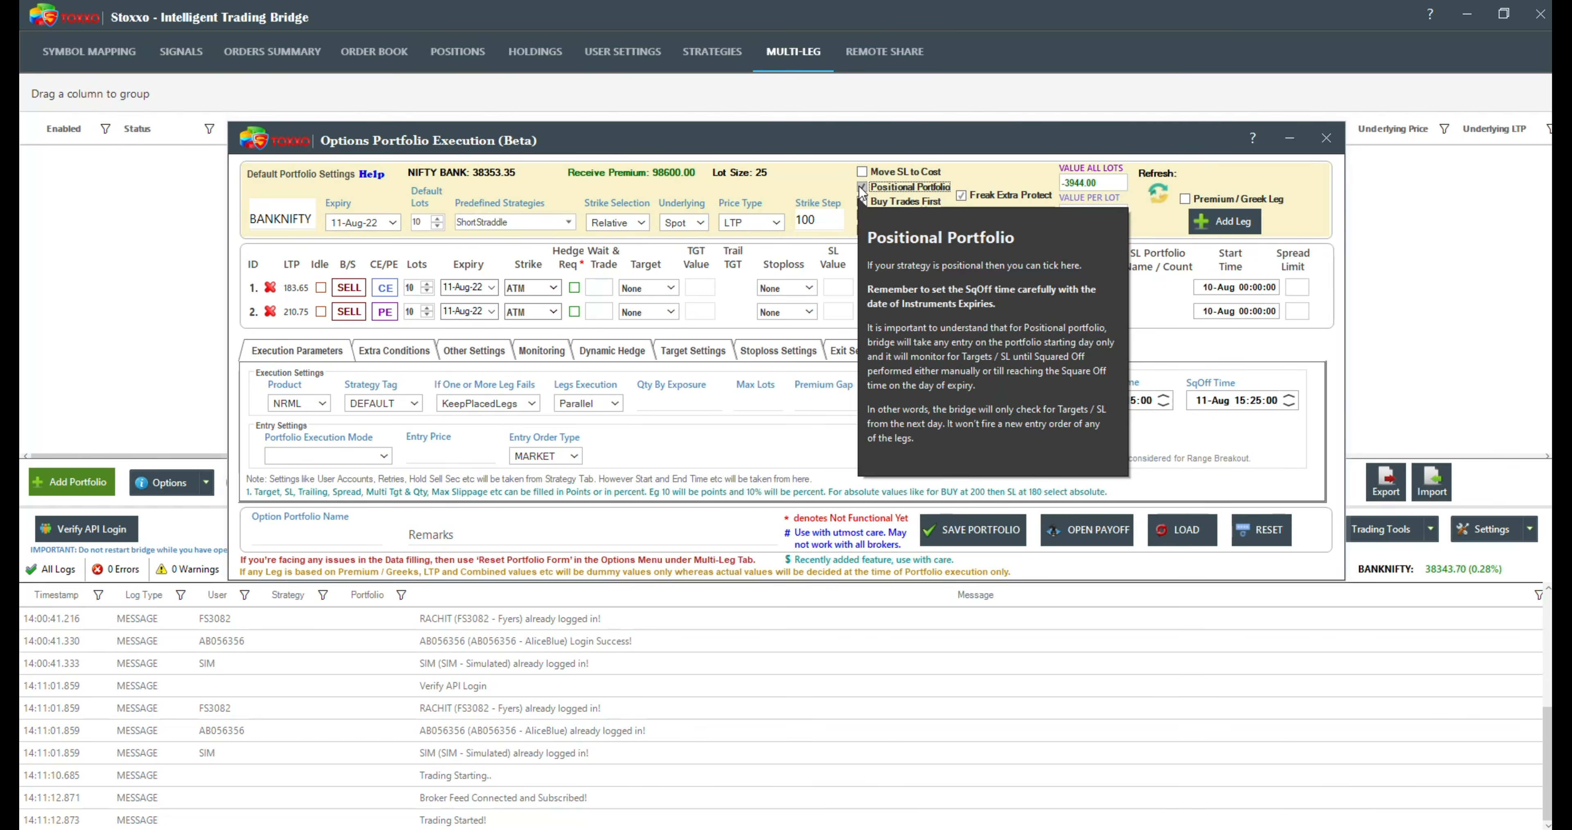
{"action": "left_click", "coordinate": [862, 188]}
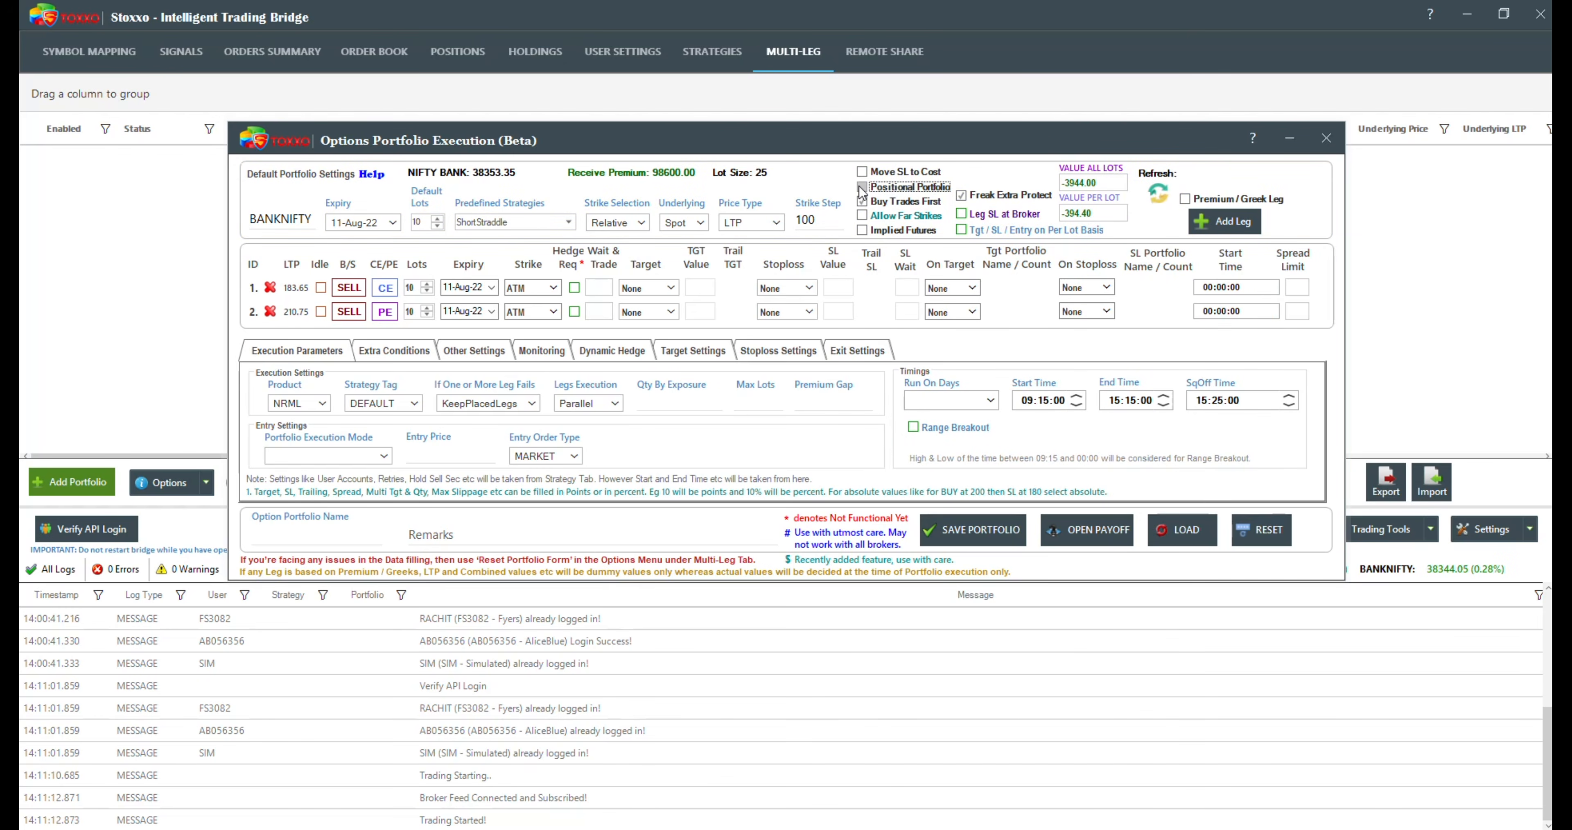
Step: Try Positional Portfolio with a square-off date of 18-Aug after viewing the available expiries, and disable the option again
{"action": "left_click", "coordinate": [861, 187]}
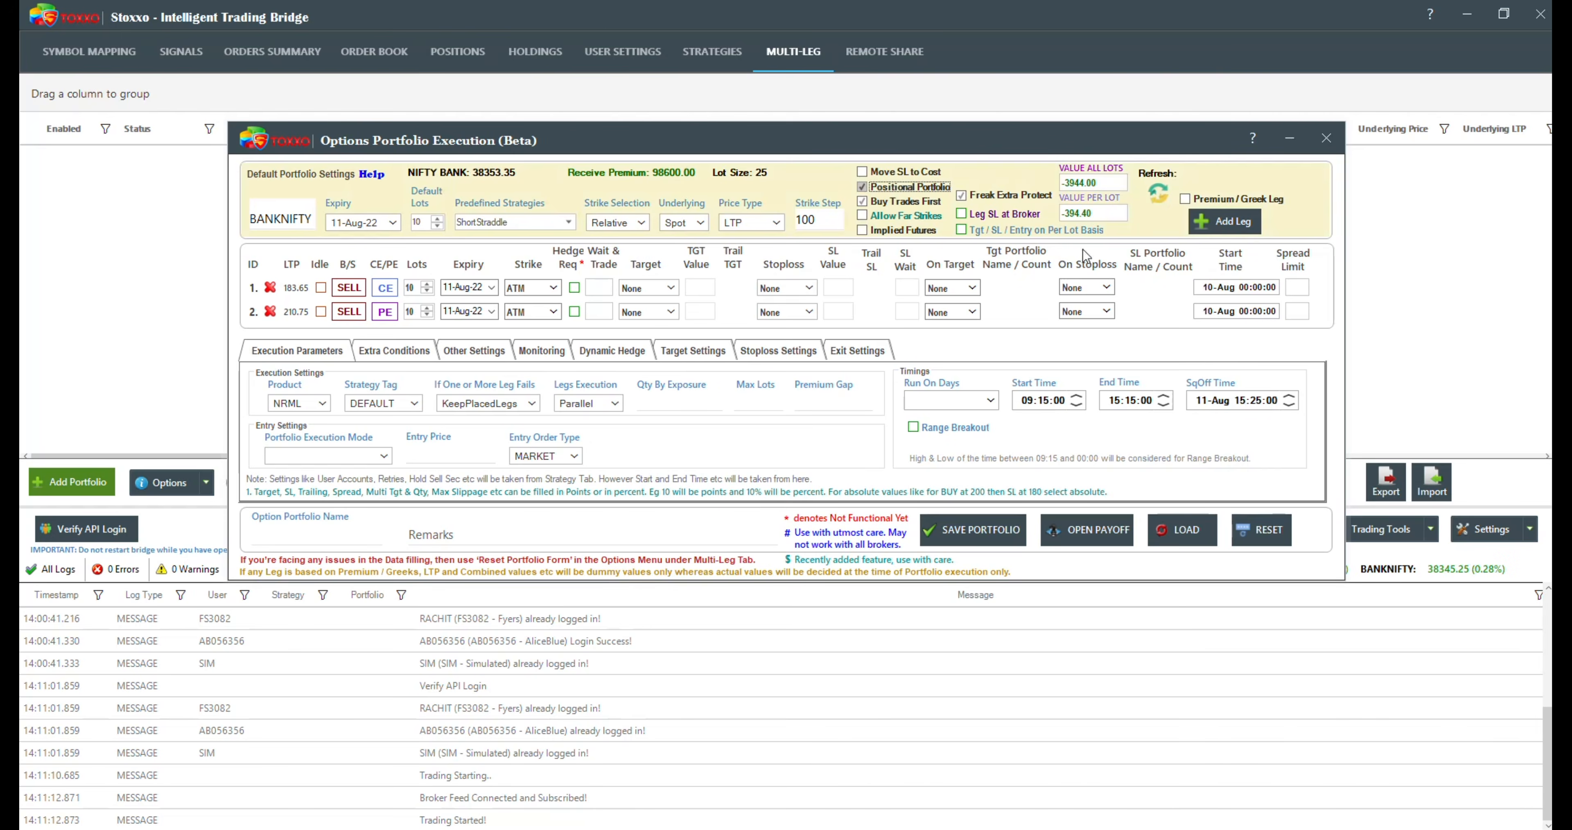
{"action": "mouse_move", "coordinate": [1207, 407]}
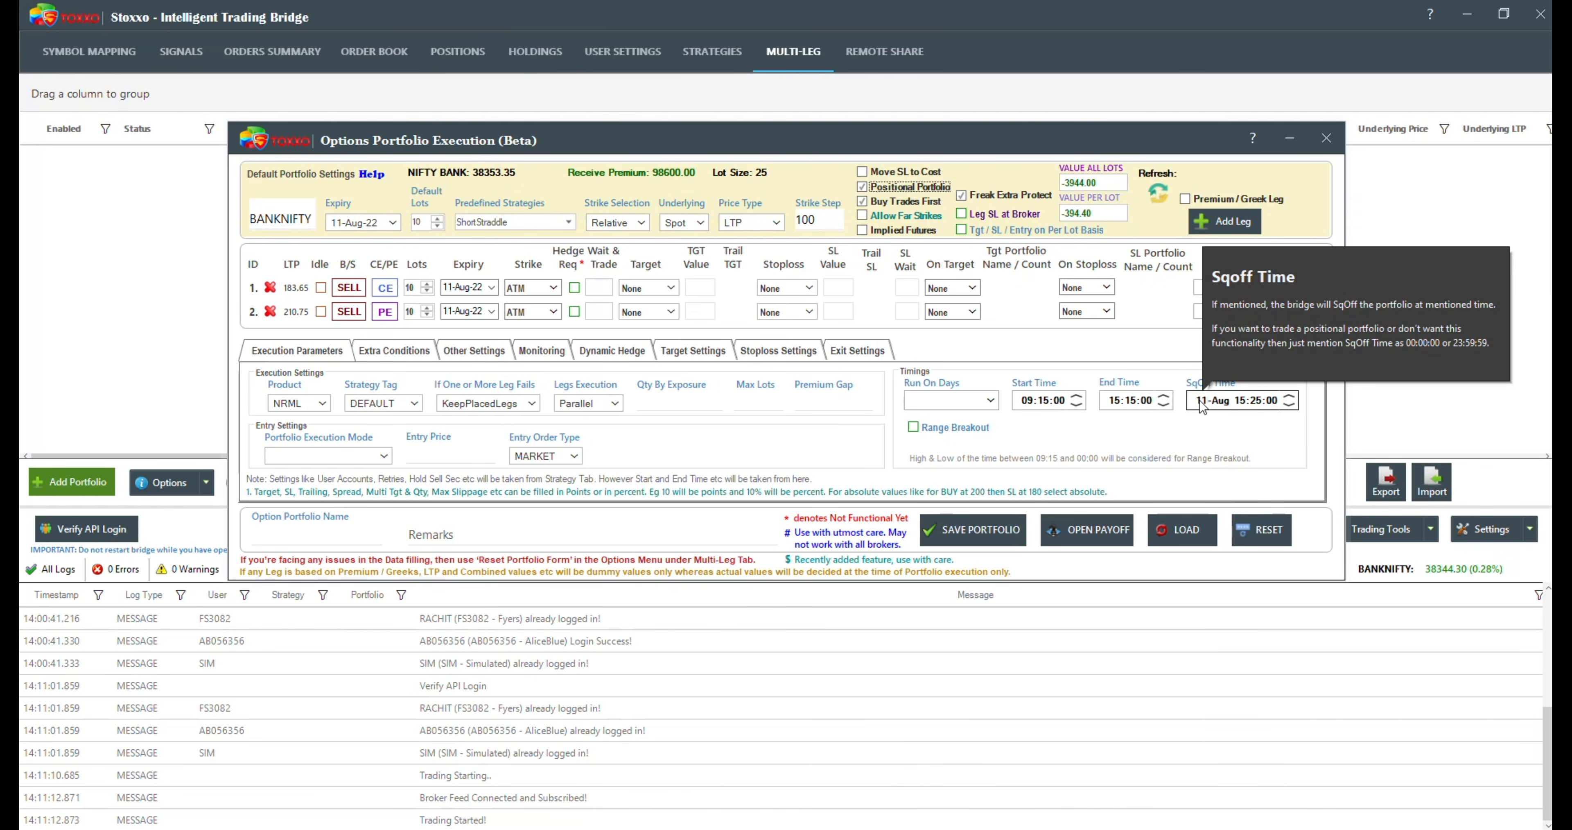
{"action": "mouse_move", "coordinate": [886, 195]}
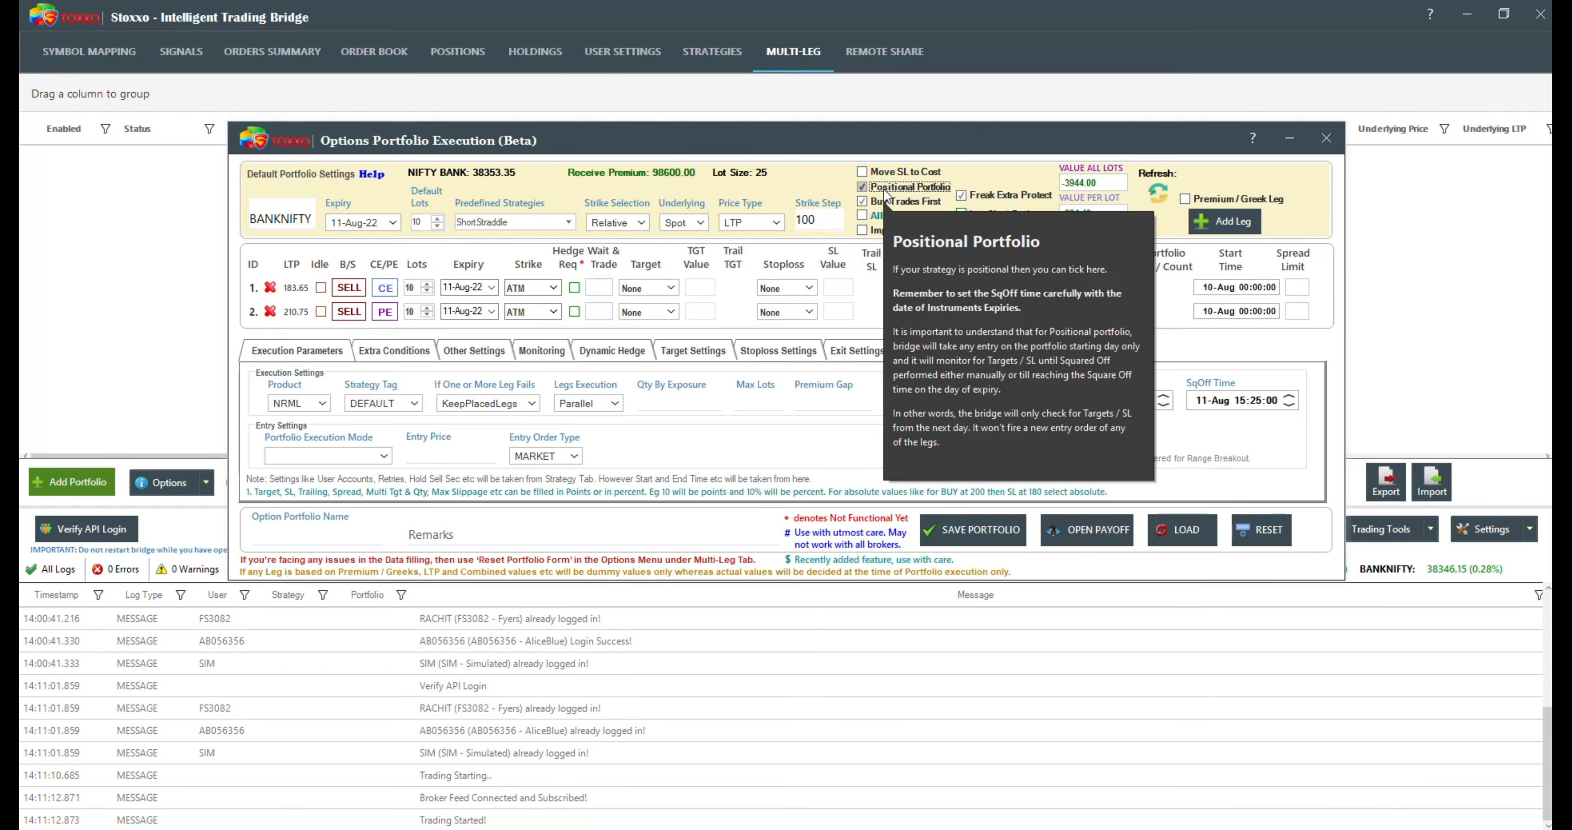
{"action": "left_click", "coordinate": [394, 223]}
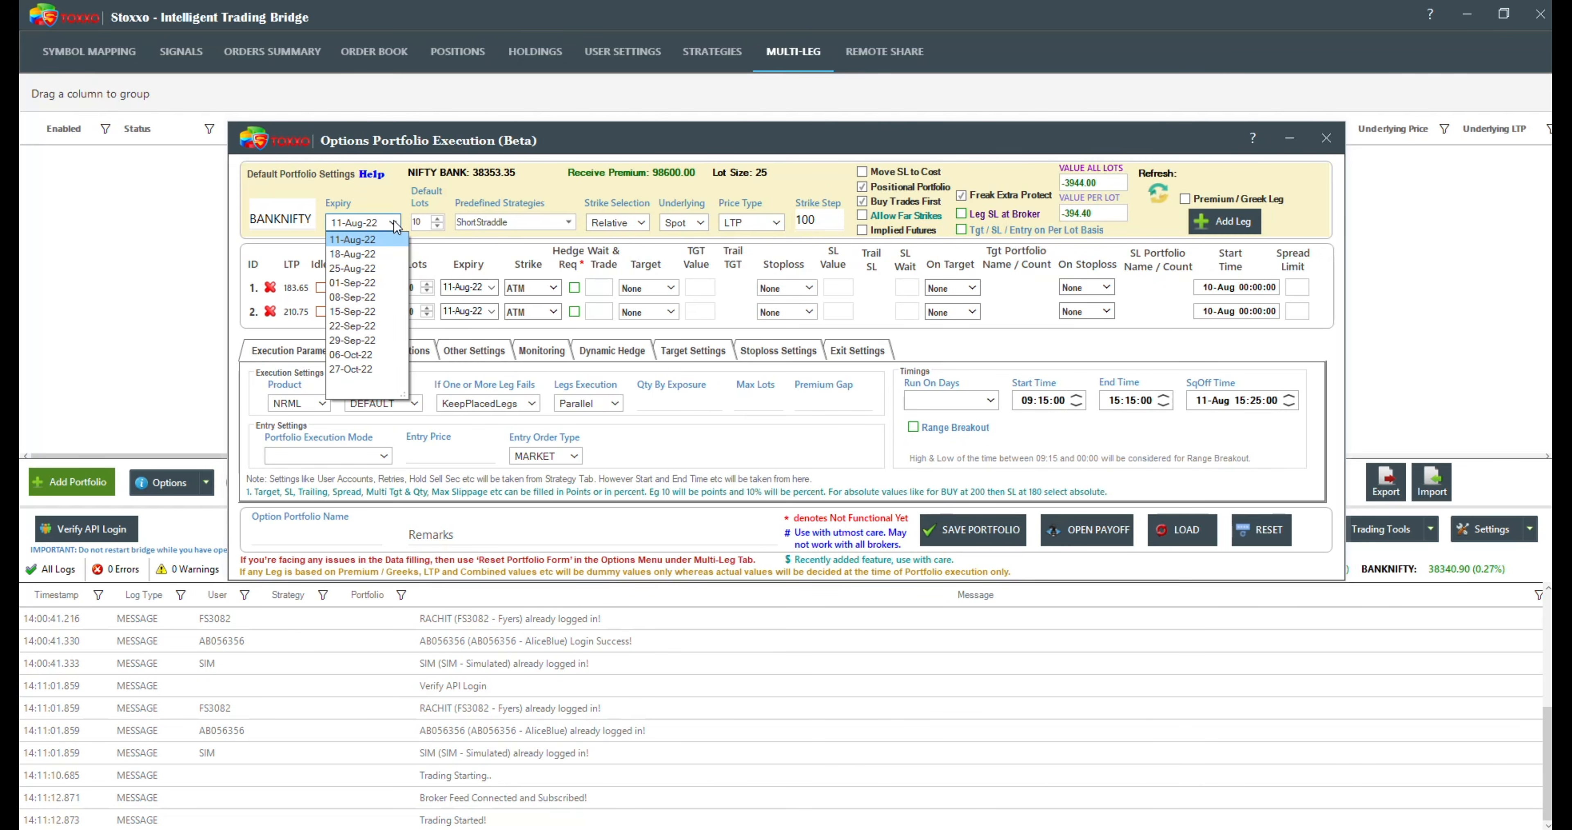
{"action": "left_click", "coordinate": [1204, 401]}
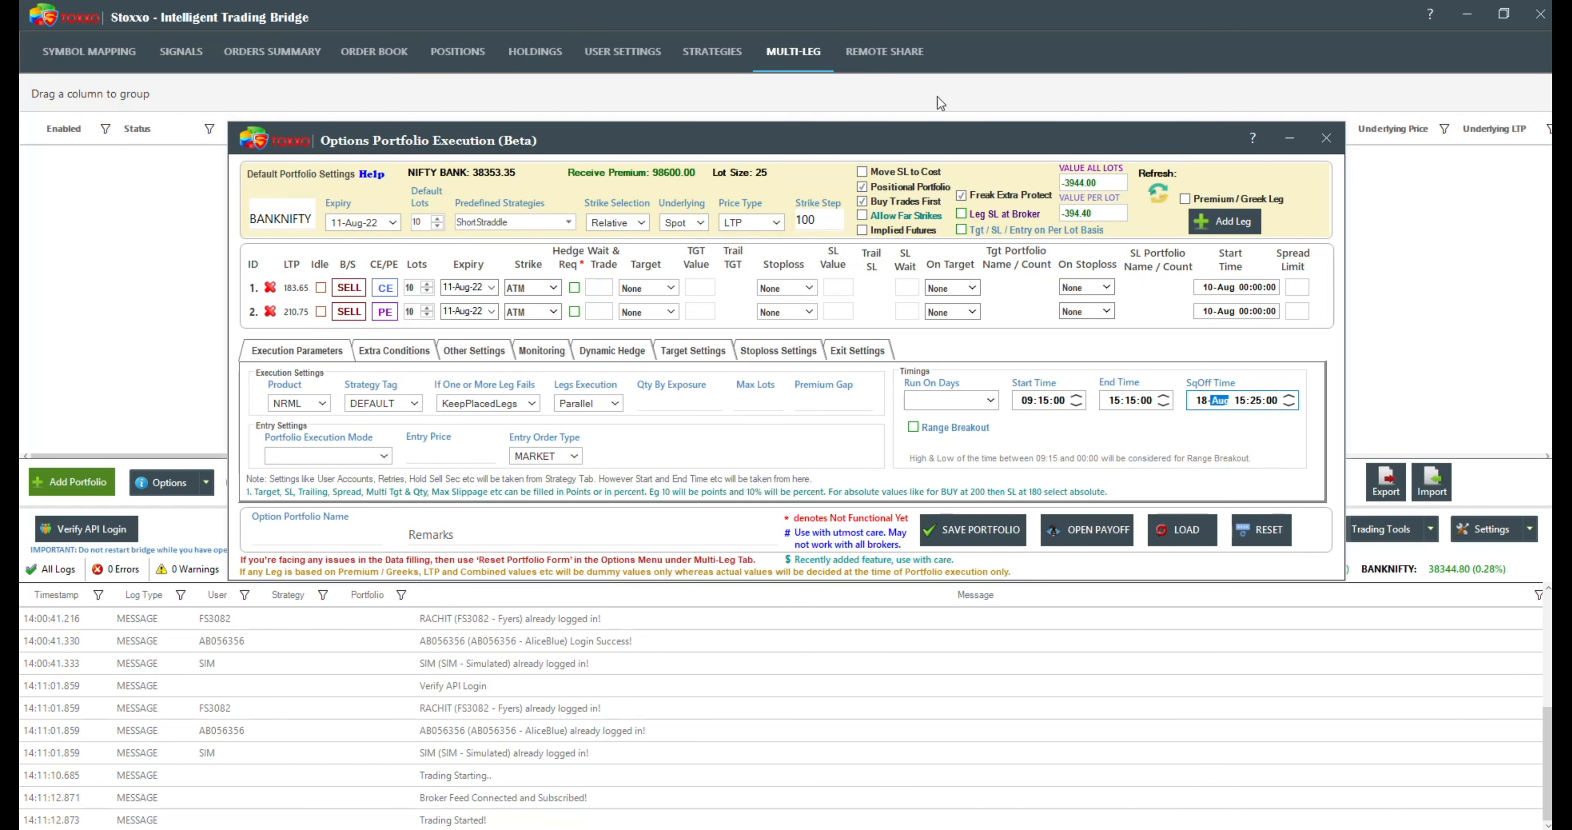
{"action": "left_click", "coordinate": [908, 186]}
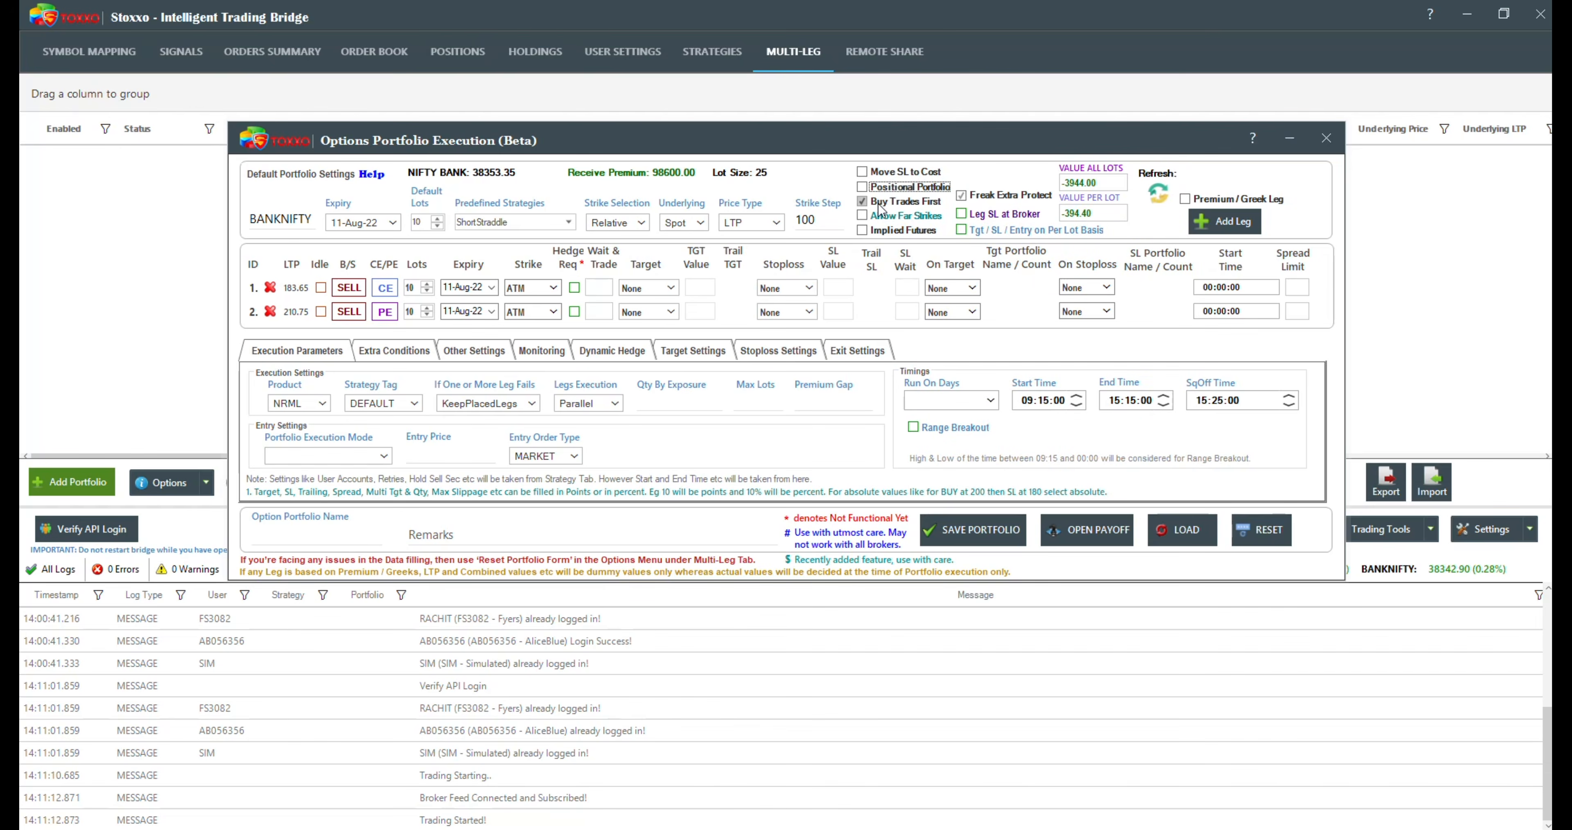
Step: Enable Allow Far Strikes and view the first leg's strikes, and turn it off and compare the strikes offered
{"action": "mouse_move", "coordinate": [881, 210]}
{"action": "left_click", "coordinate": [862, 216]}
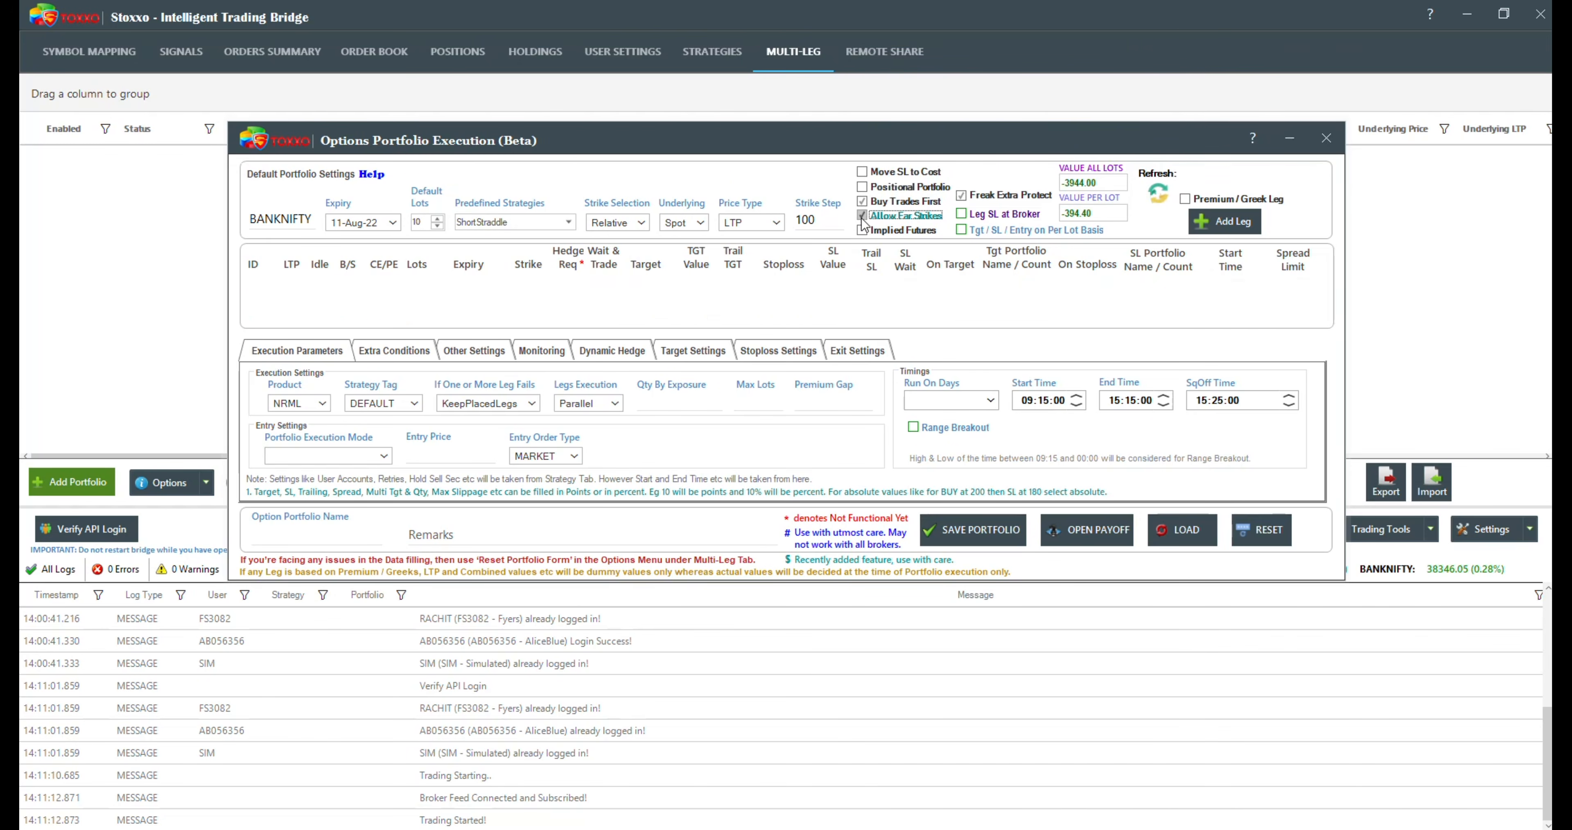
{"action": "left_click", "coordinate": [553, 287]}
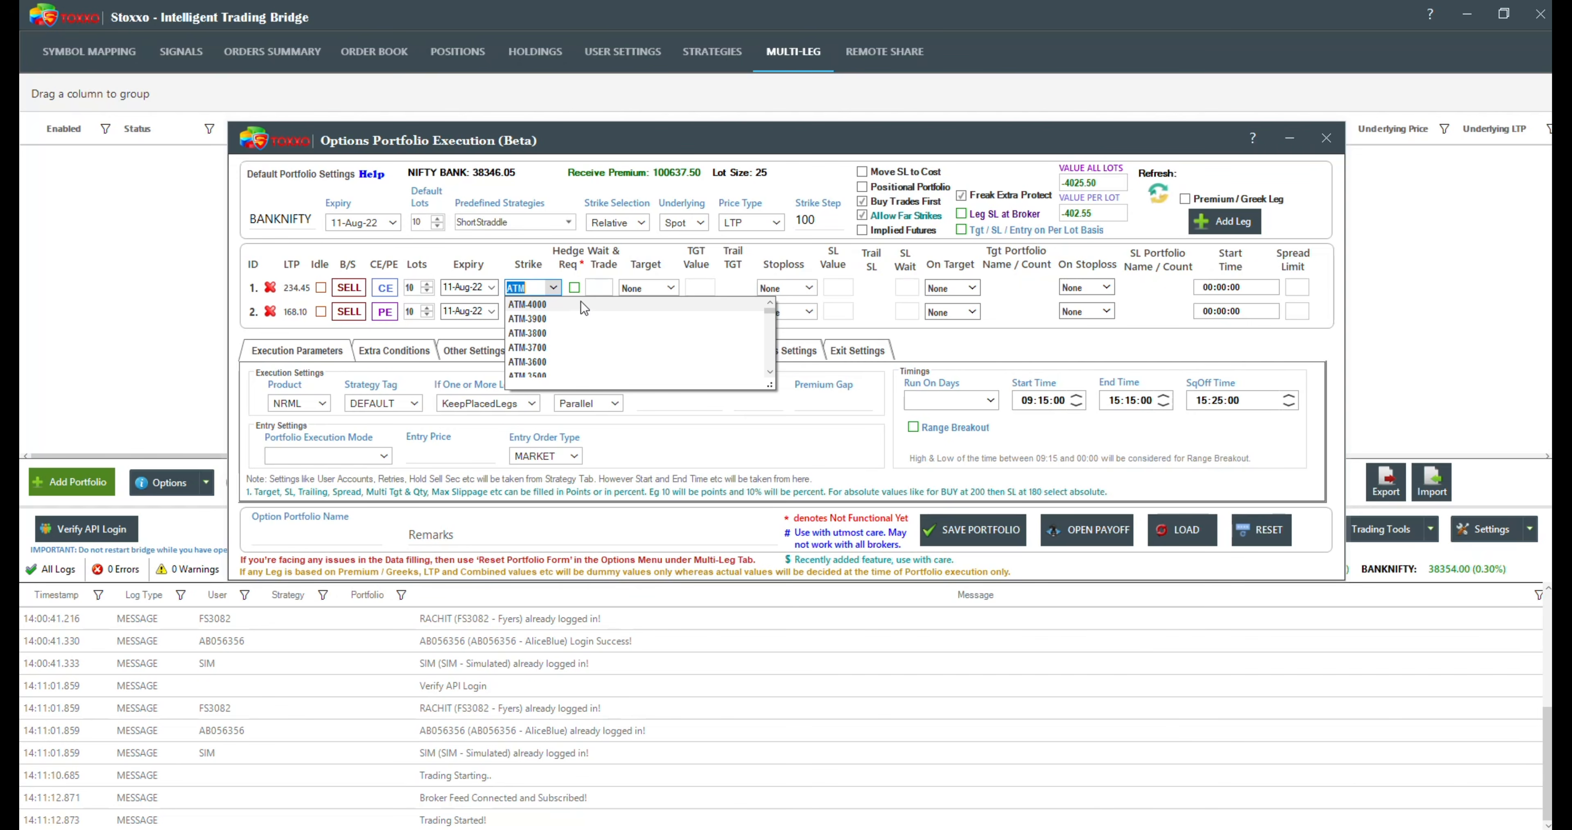
{"action": "left_click", "coordinate": [862, 215]}
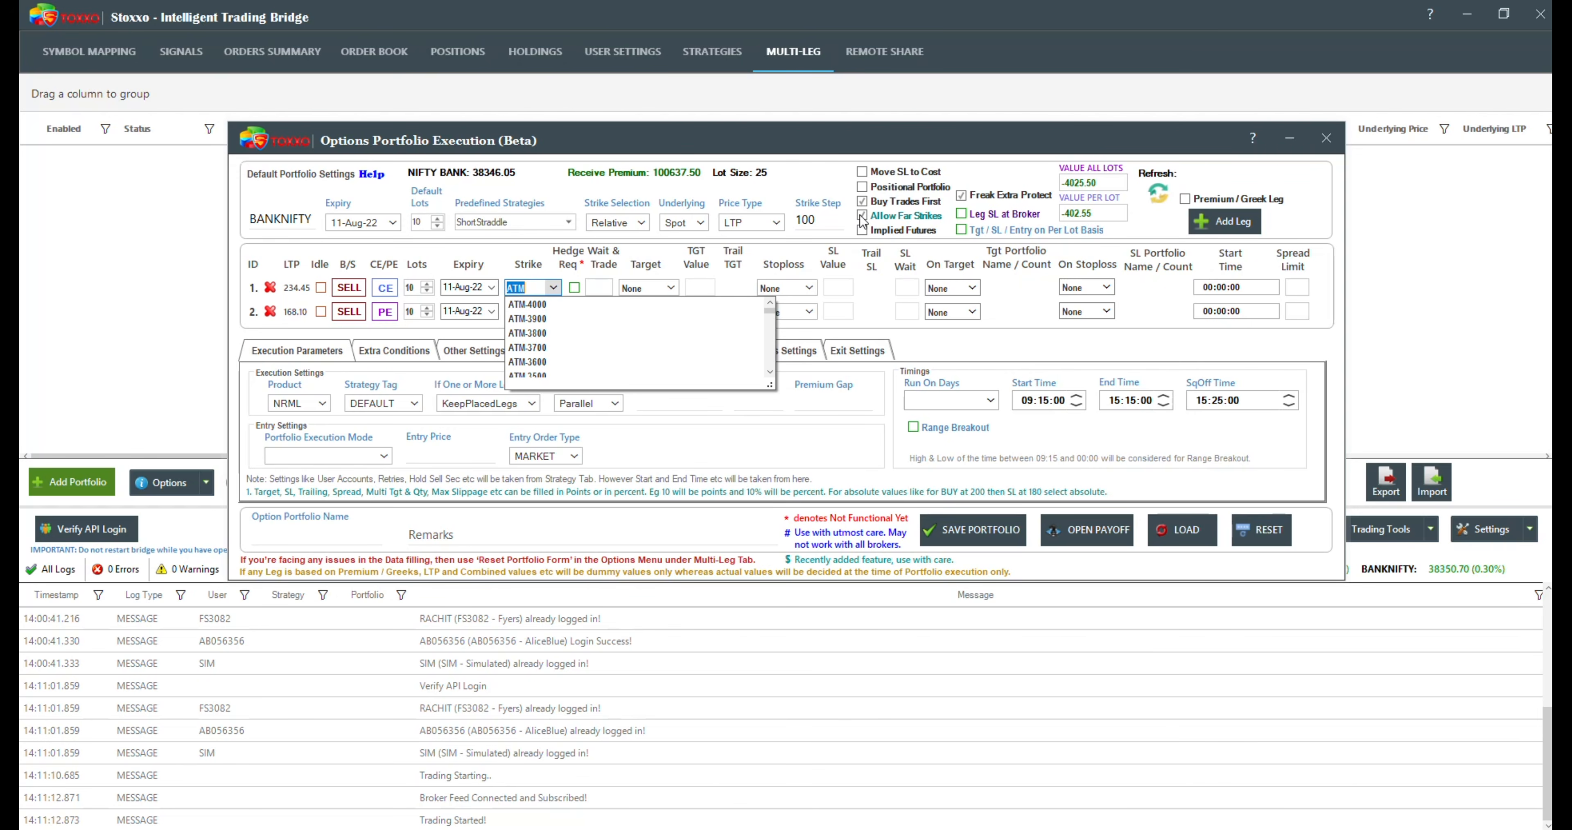
{"action": "left_click", "coordinate": [555, 288]}
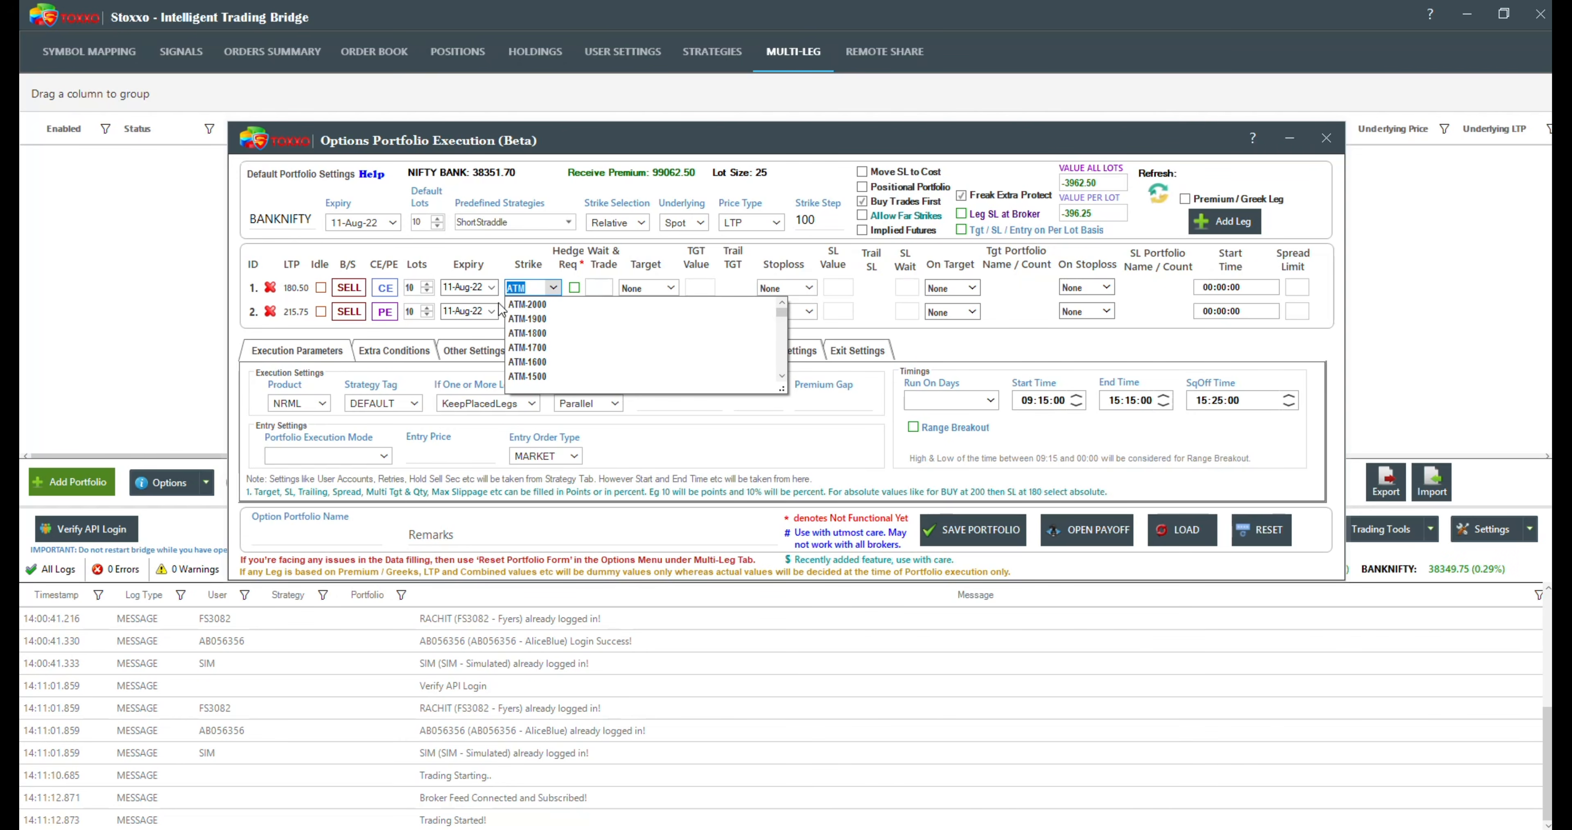
{"action": "left_click", "coordinate": [497, 262]}
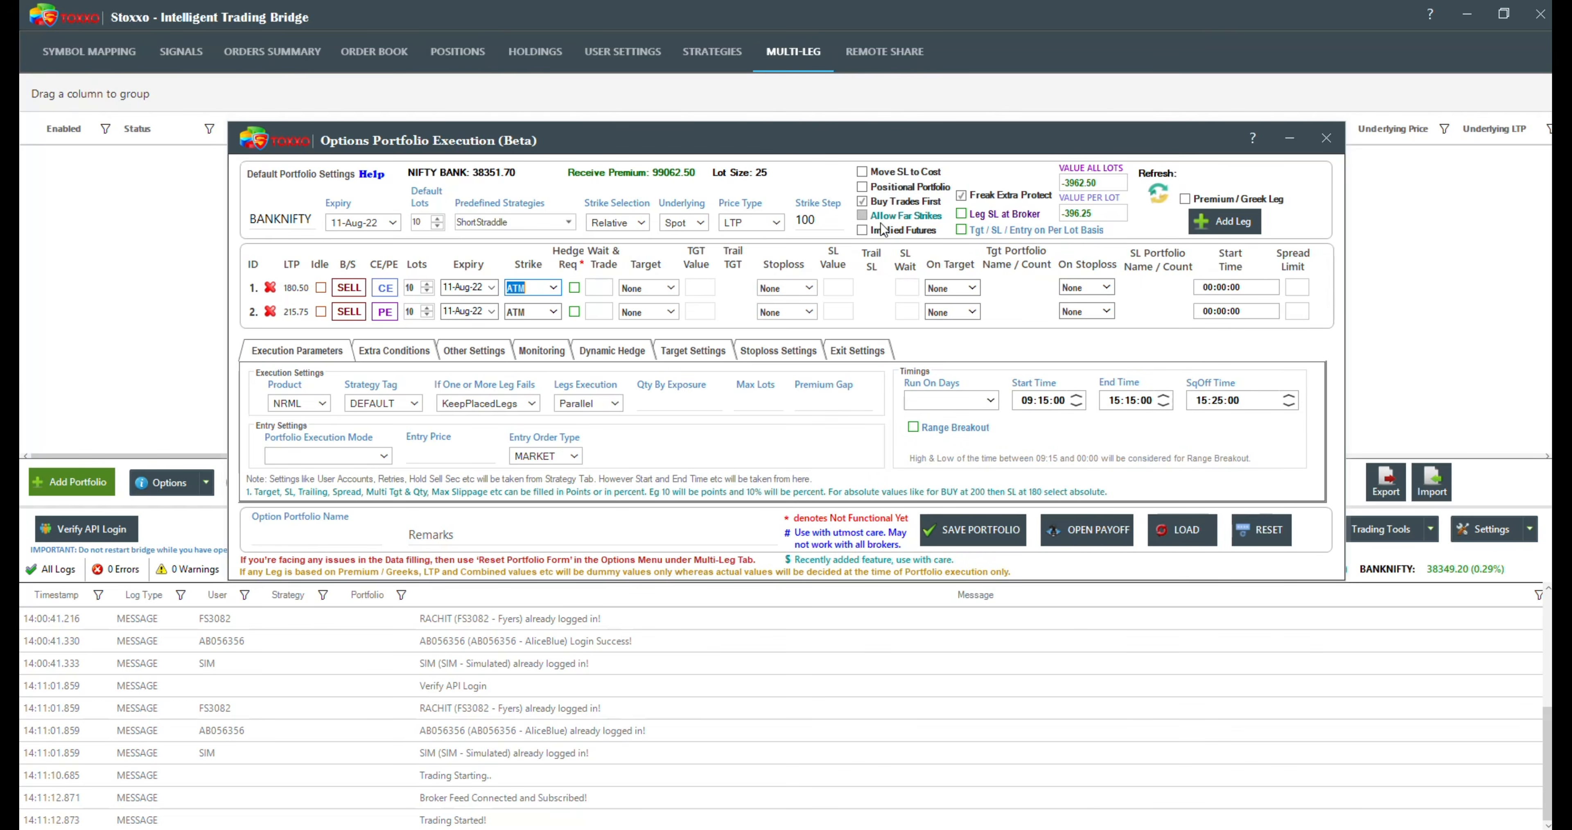
Step: Open the Default Portfolio Settings help document in the browser and look through the topics in its outline
{"action": "mouse_move", "coordinate": [902, 237]}
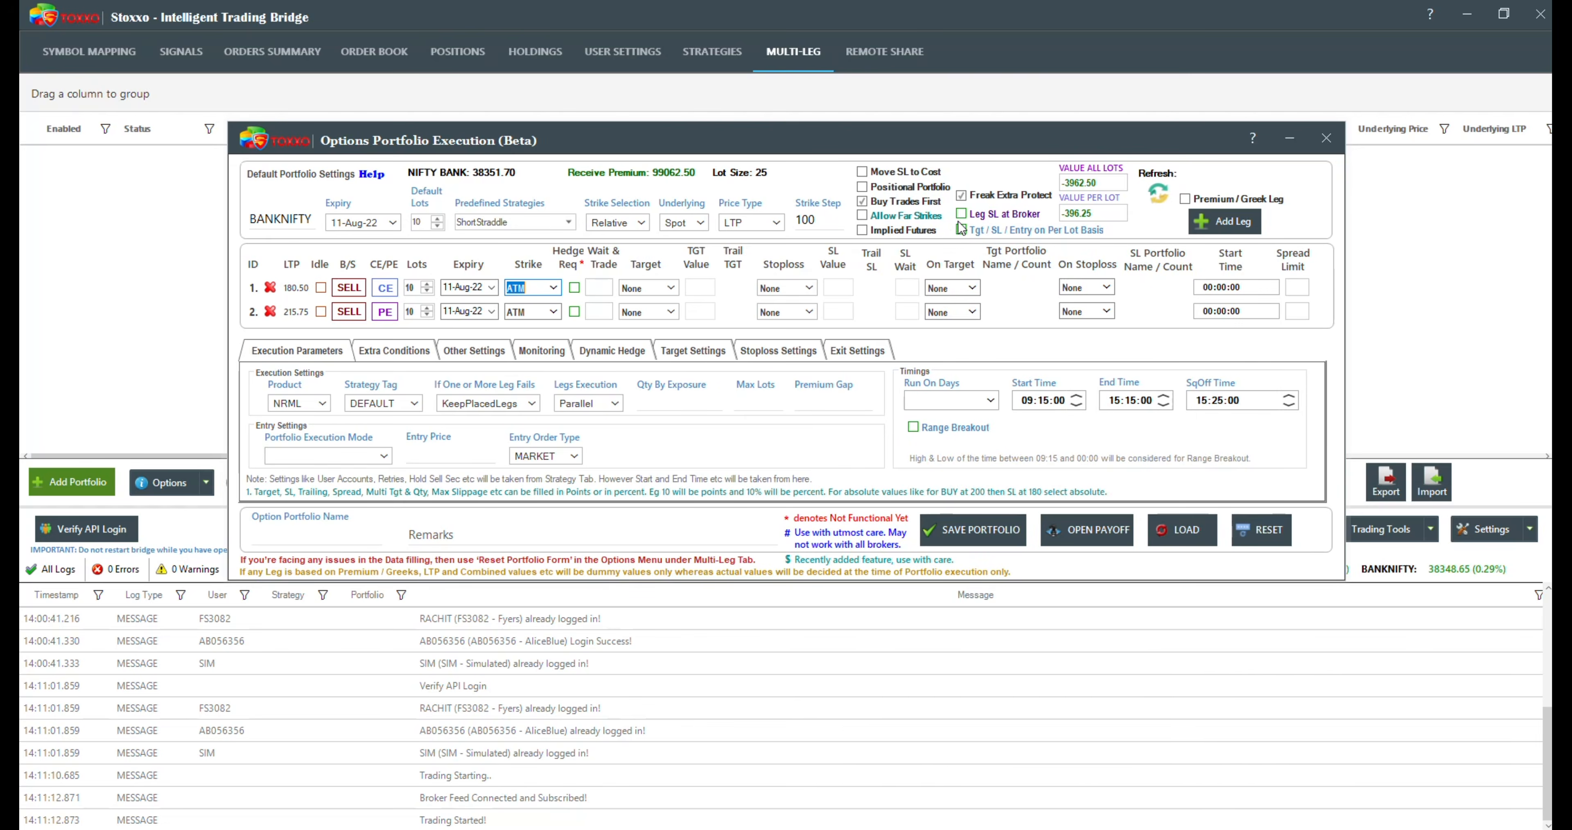
{"action": "mouse_move", "coordinate": [977, 221]}
{"action": "left_click", "coordinate": [375, 175]}
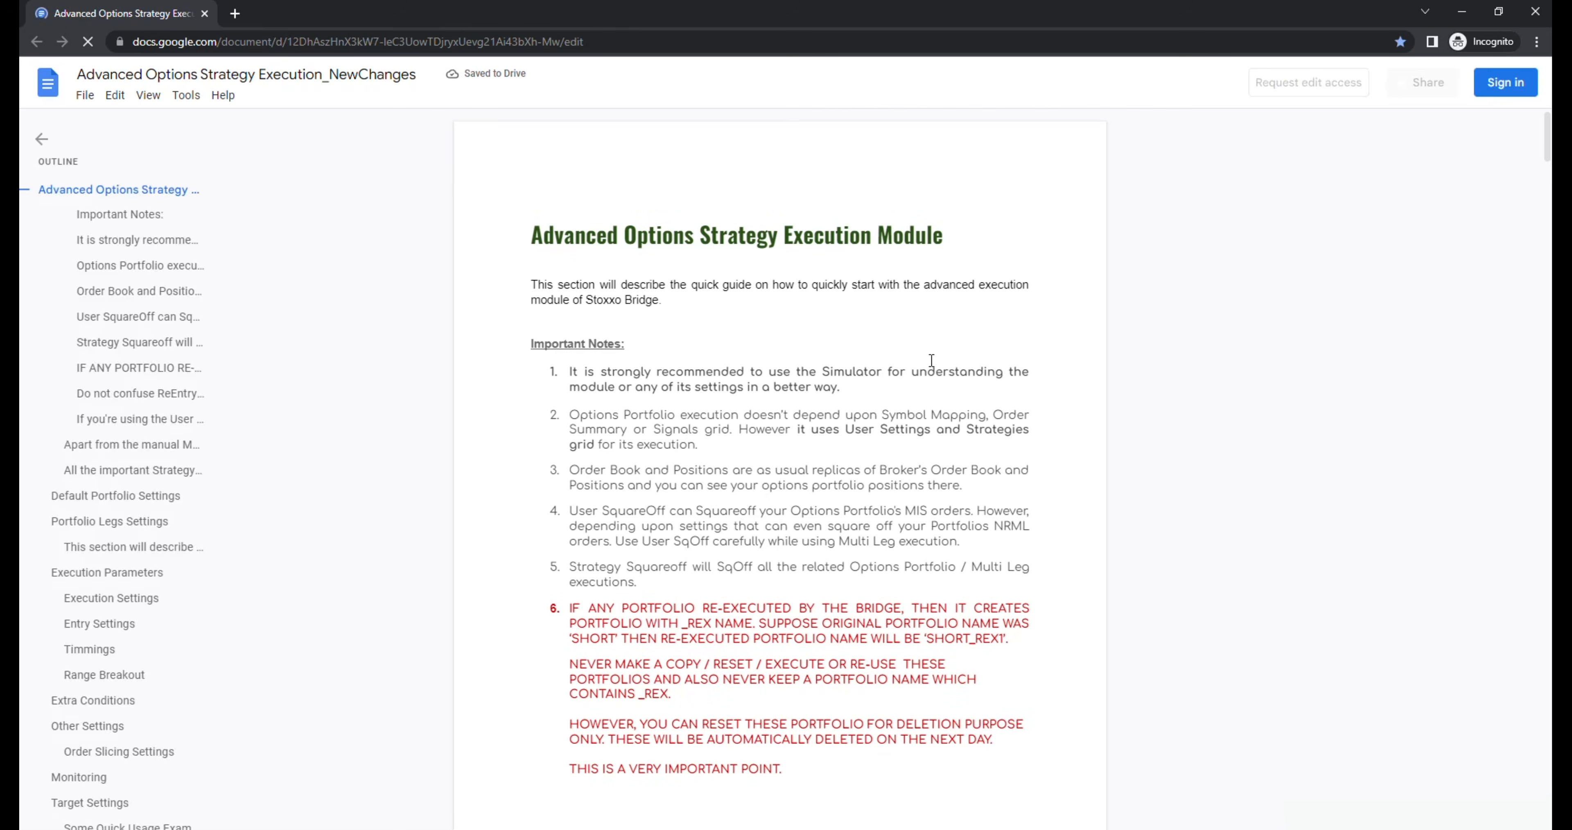
{"action": "scroll", "coordinate": [922, 373], "scroll_direction": "down", "scroll_amount": 4}
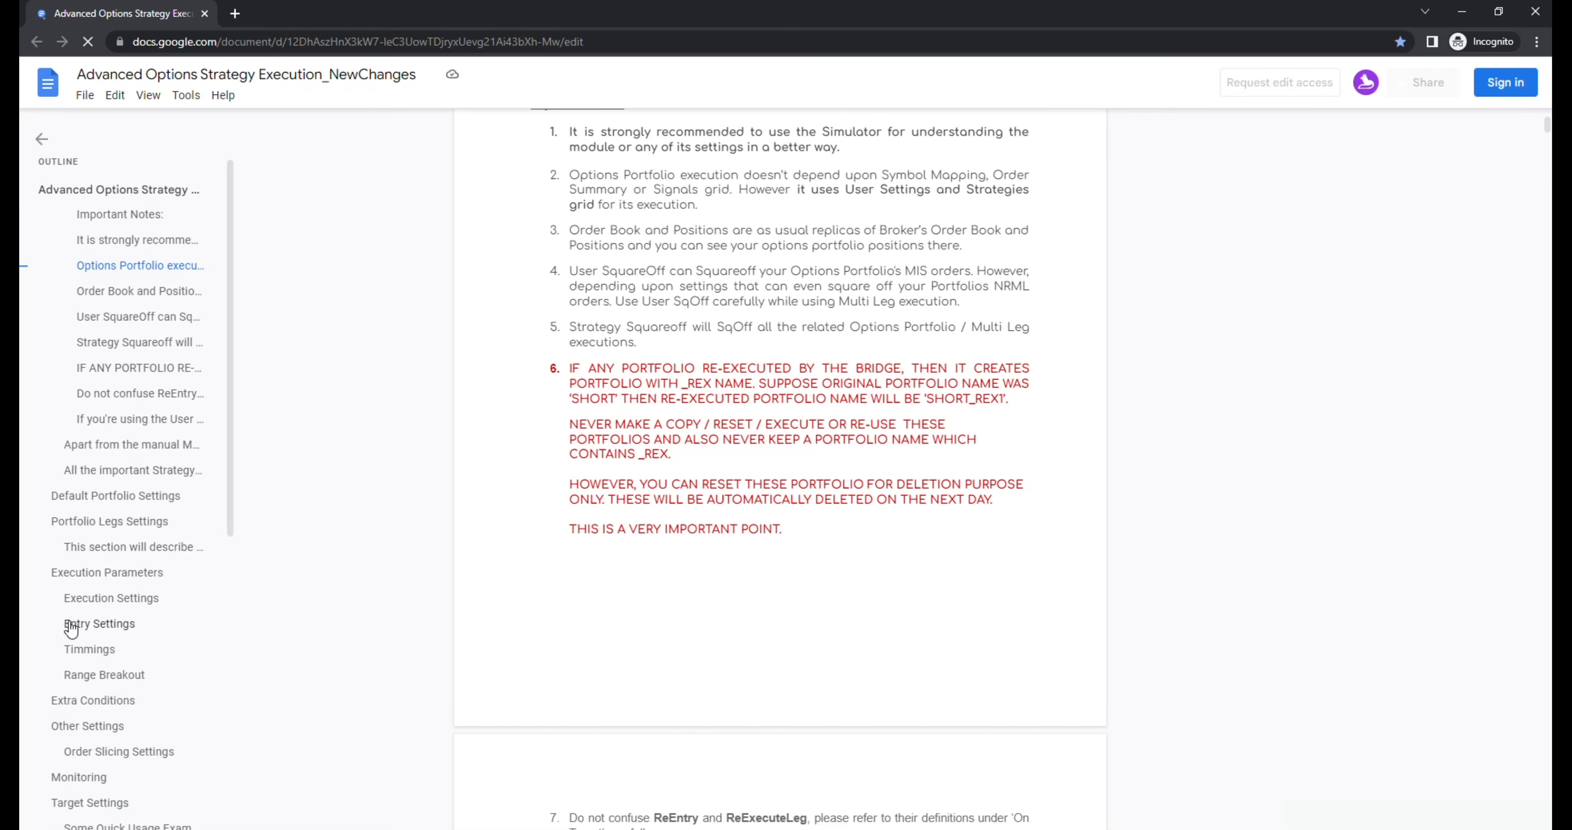
{"action": "scroll", "coordinate": [69, 636], "scroll_direction": "down", "scroll_amount": 8}
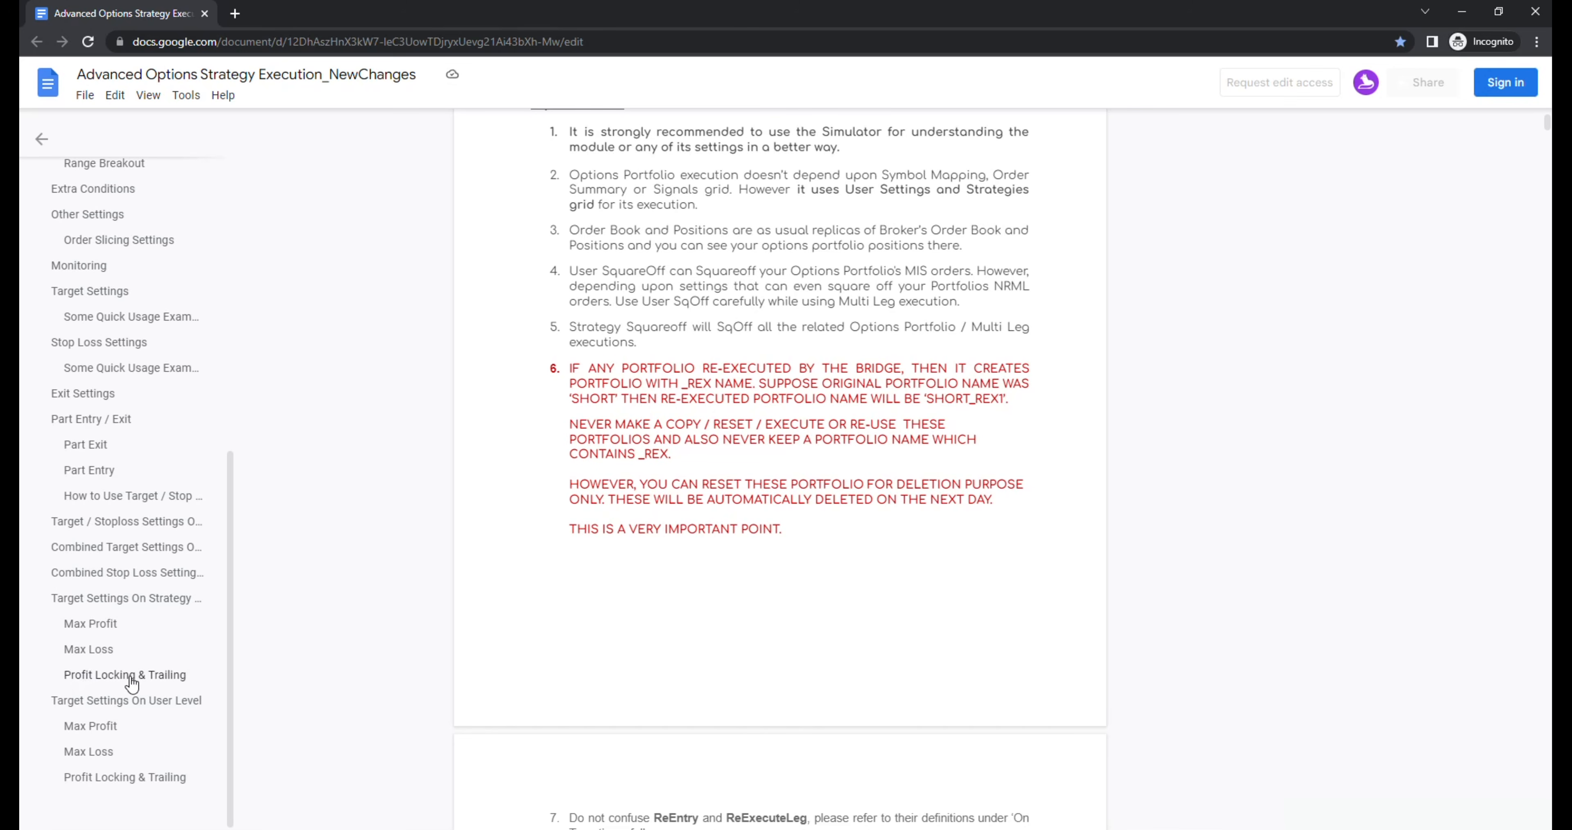
{"action": "scroll", "coordinate": [132, 683], "scroll_direction": "up", "scroll_amount": 4}
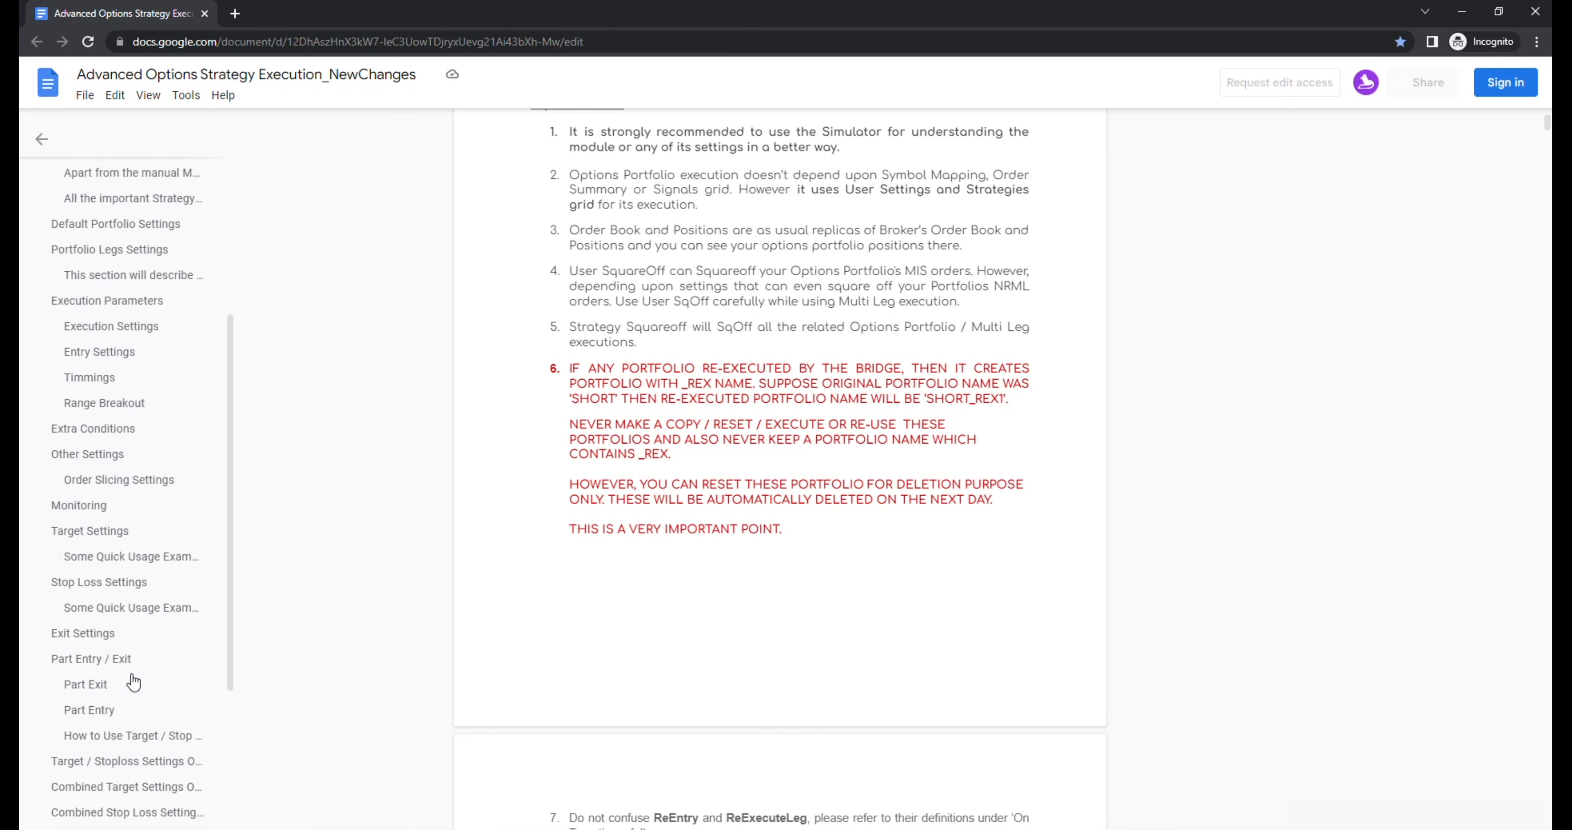
{"action": "scroll", "coordinate": [132, 683], "scroll_direction": "up", "scroll_amount": 5}
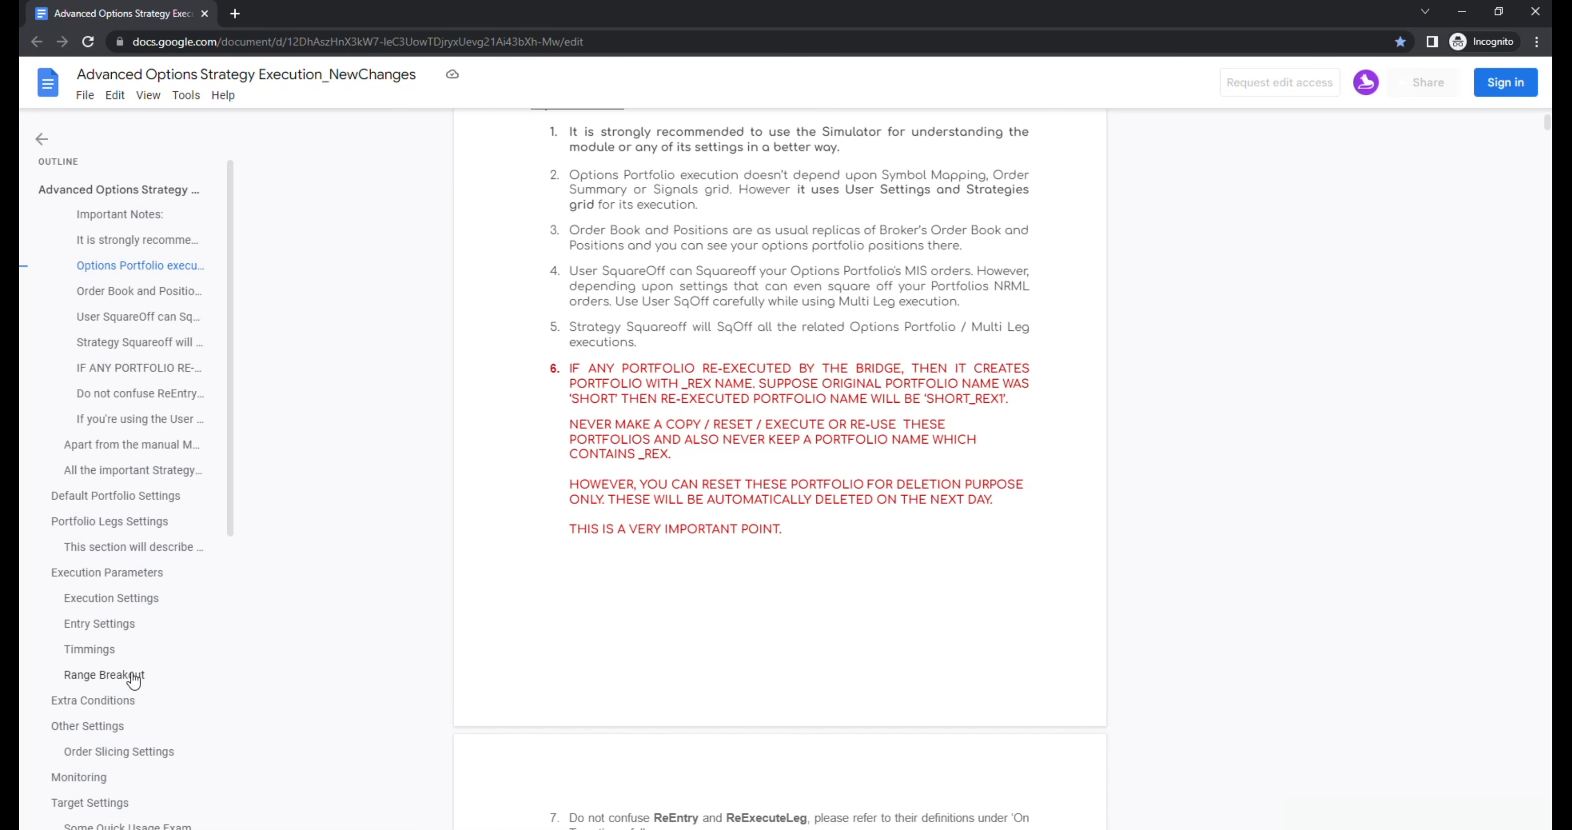
{"action": "scroll", "coordinate": [147, 647], "scroll_direction": "down", "scroll_amount": 3}
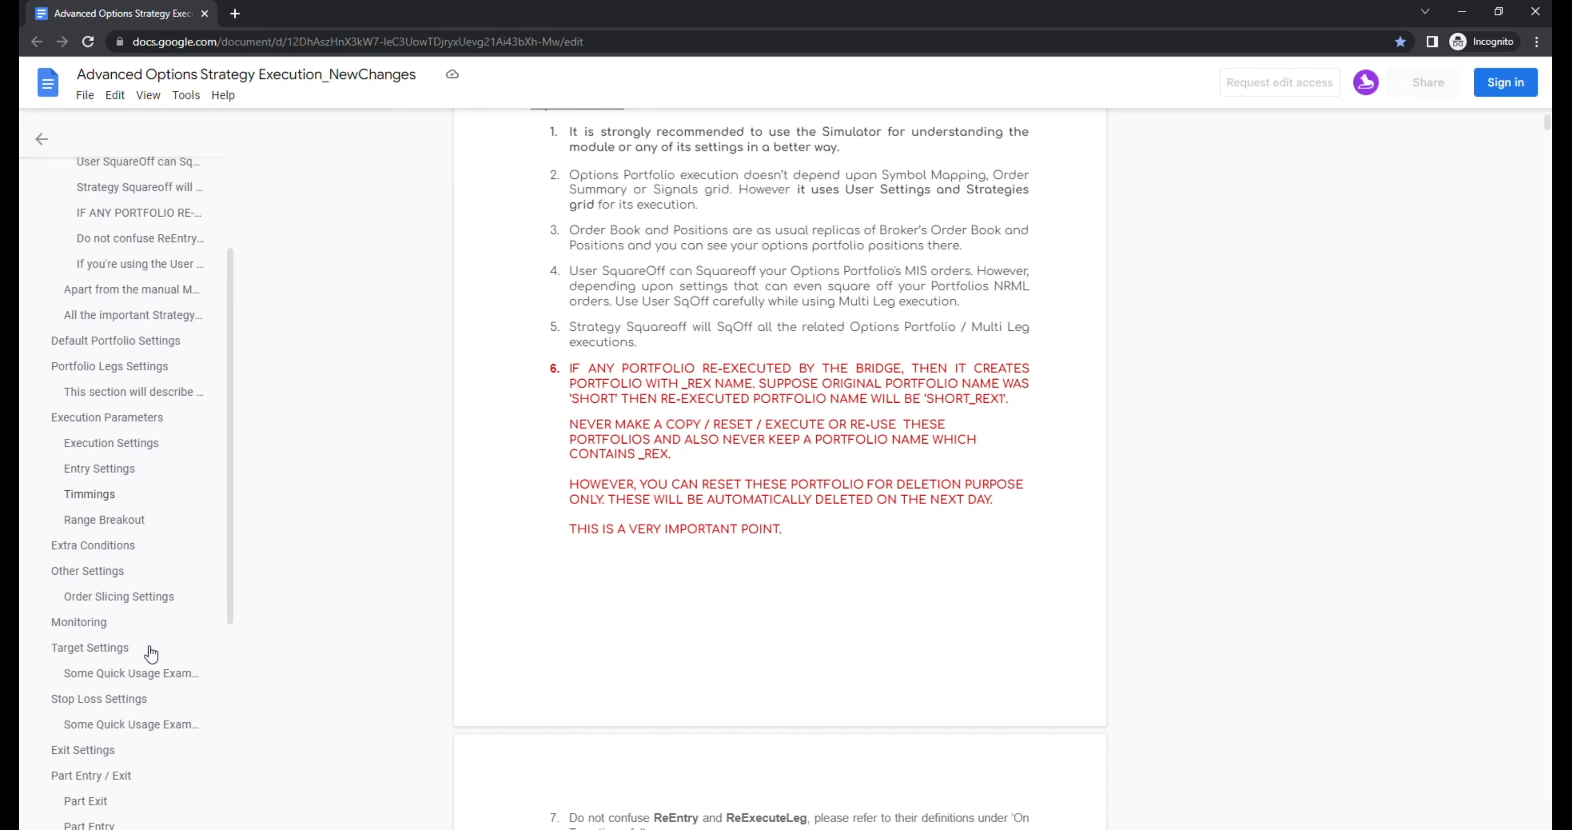
{"action": "scroll", "coordinate": [147, 656], "scroll_direction": "down", "scroll_amount": 3}
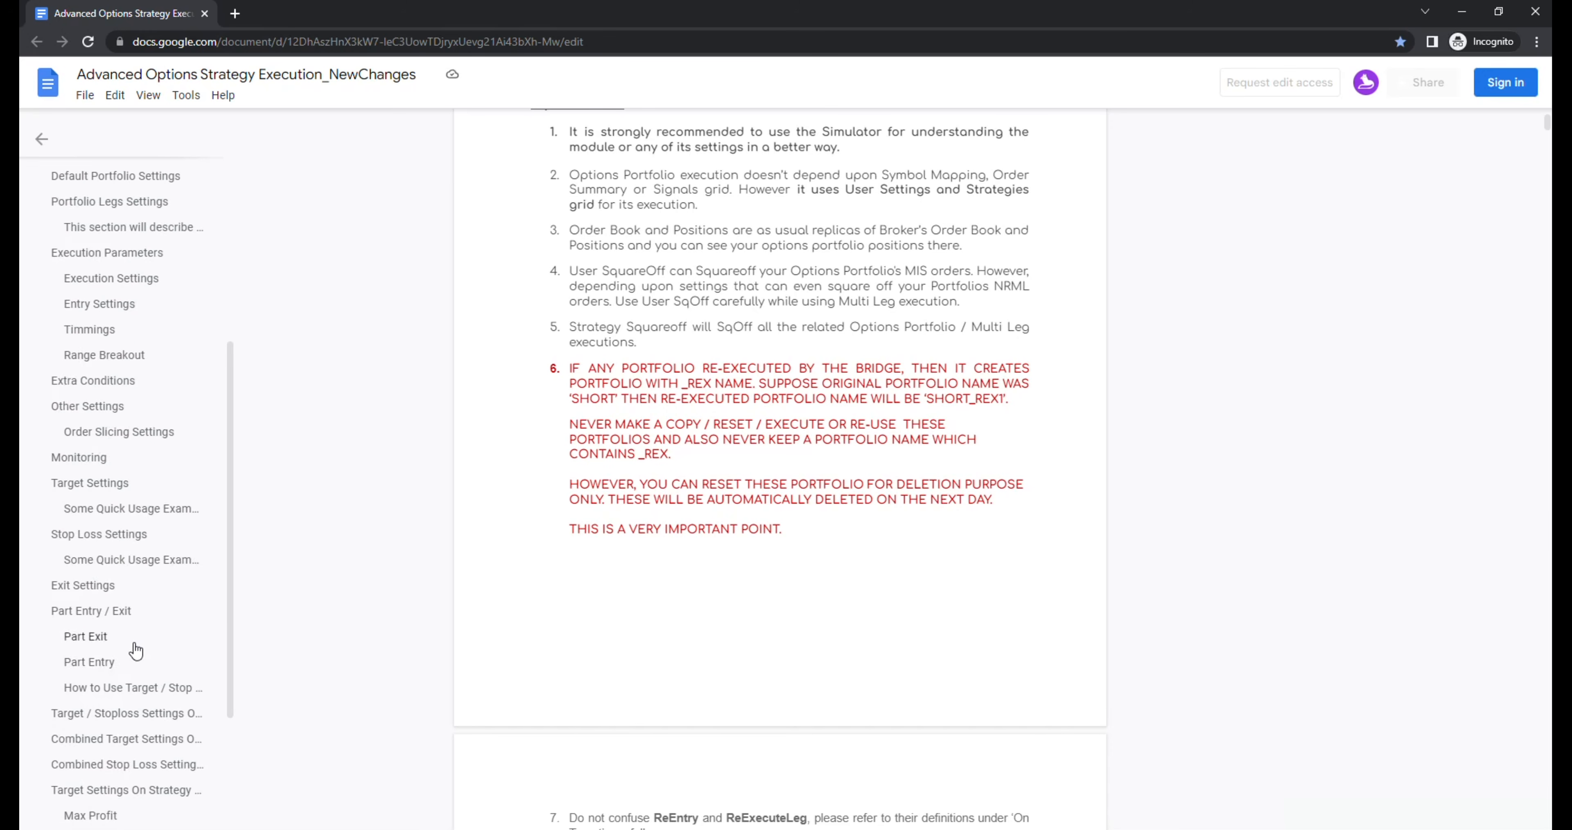
Step: Go to the document's Stop Loss Settings section and examine its usage examples and stop loss types
{"action": "left_click", "coordinate": [113, 539]}
{"action": "scroll", "coordinate": [622, 572], "scroll_direction": "down", "scroll_amount": 4}
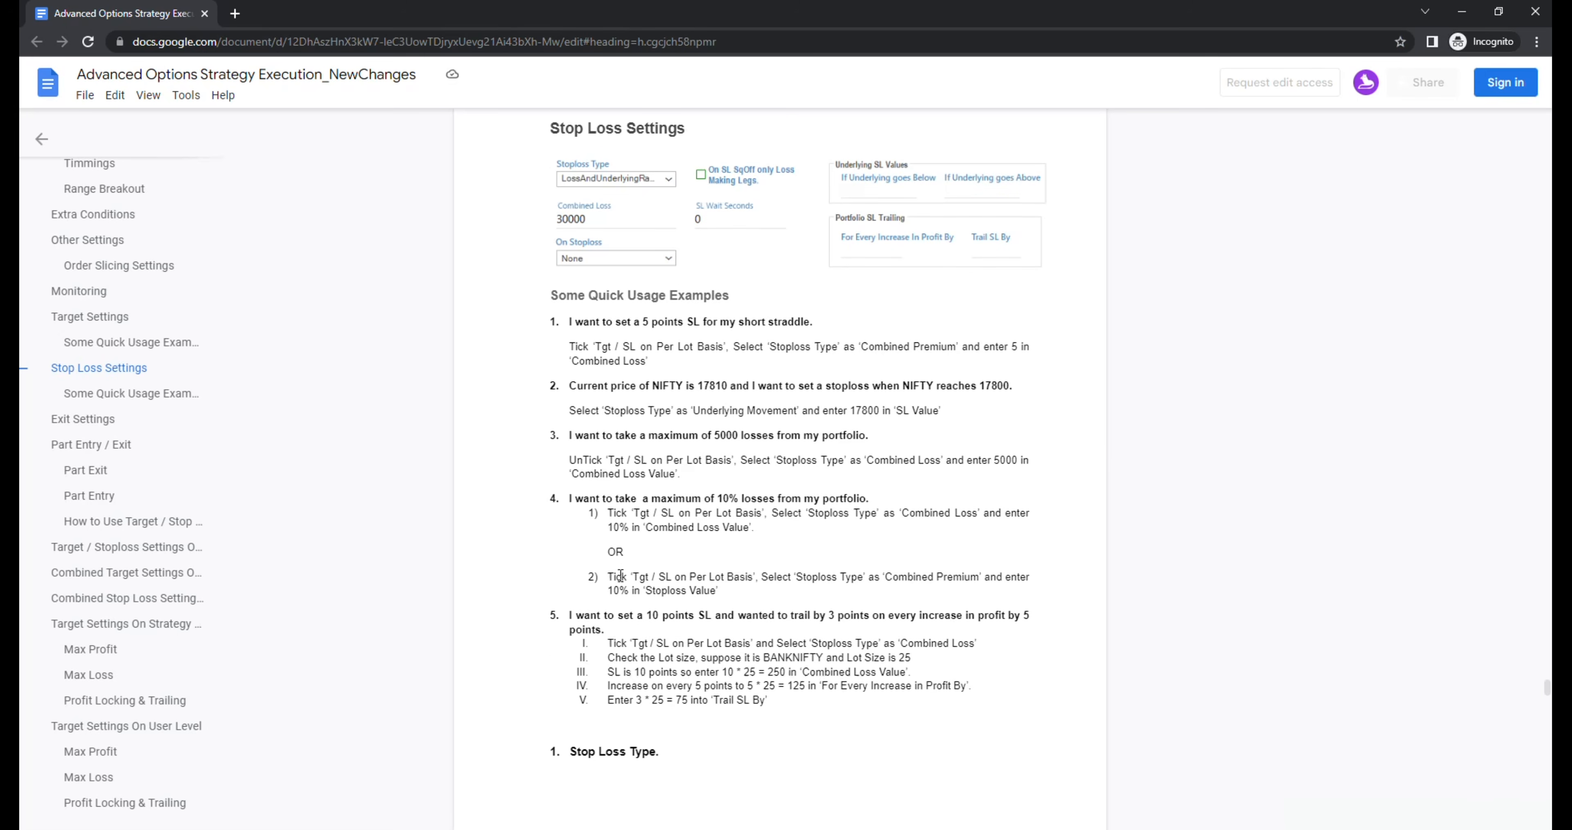
{"action": "scroll", "coordinate": [623, 571], "scroll_direction": "down", "scroll_amount": 17}
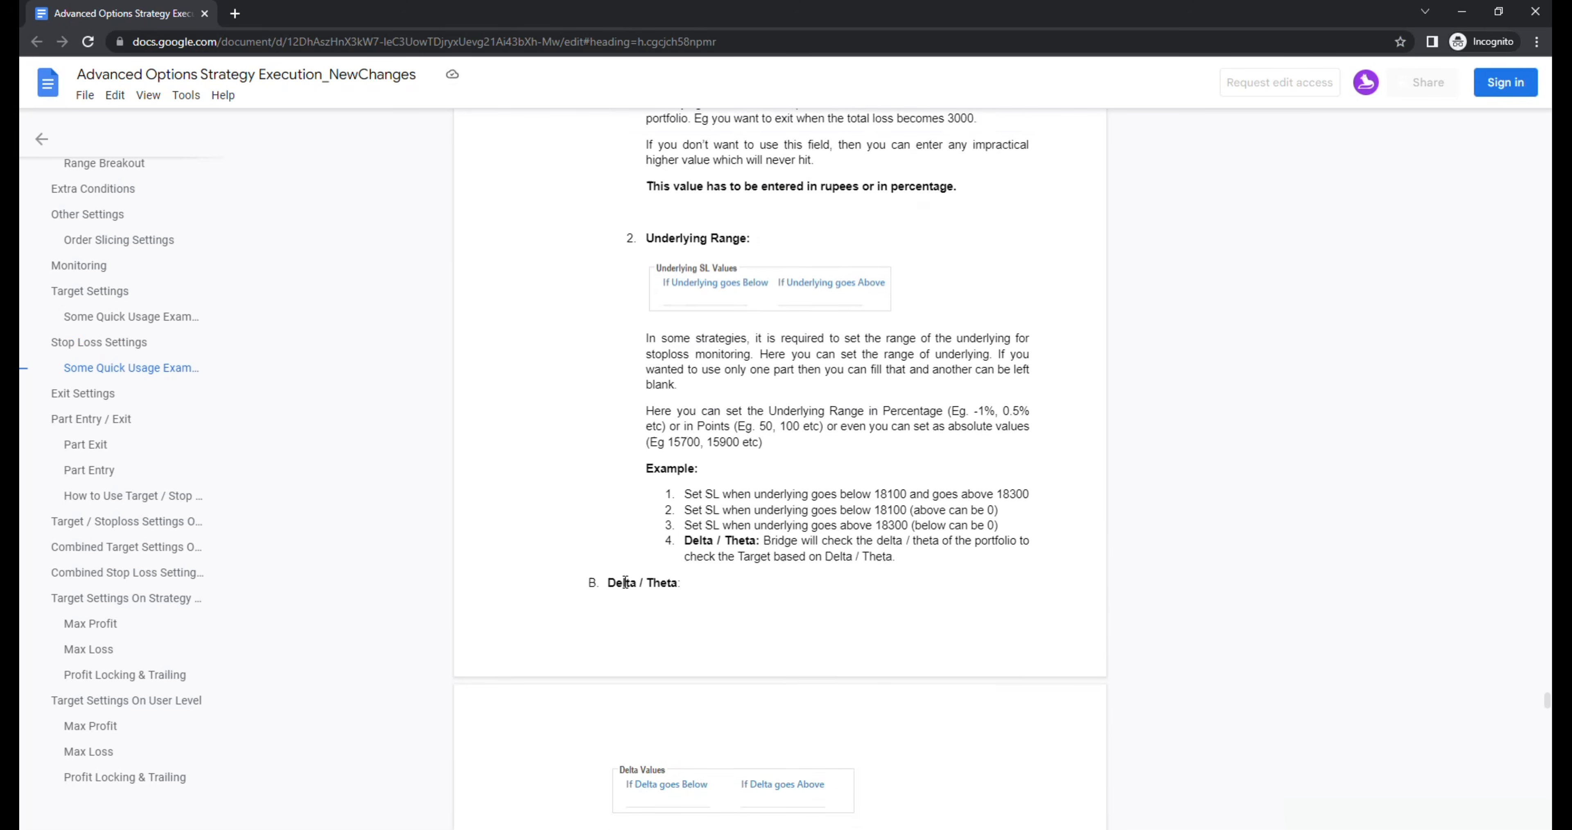
{"action": "scroll", "coordinate": [627, 589], "scroll_direction": "down", "scroll_amount": 4}
{"action": "scroll", "coordinate": [262, 564], "scroll_direction": "up", "scroll_amount": 15}
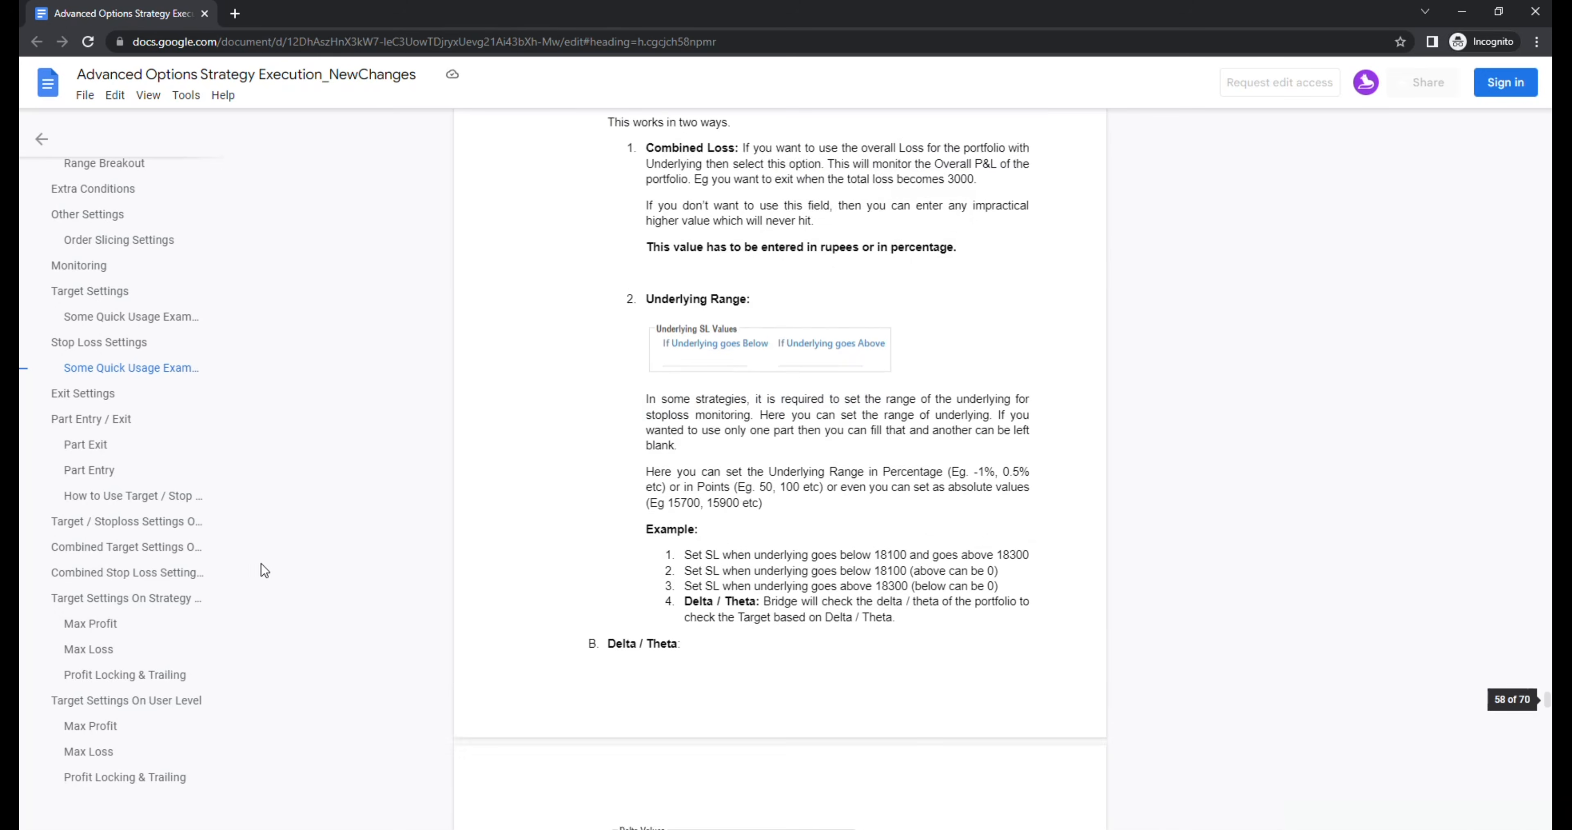
{"action": "scroll", "coordinate": [115, 507], "scroll_direction": "up", "scroll_amount": 8}
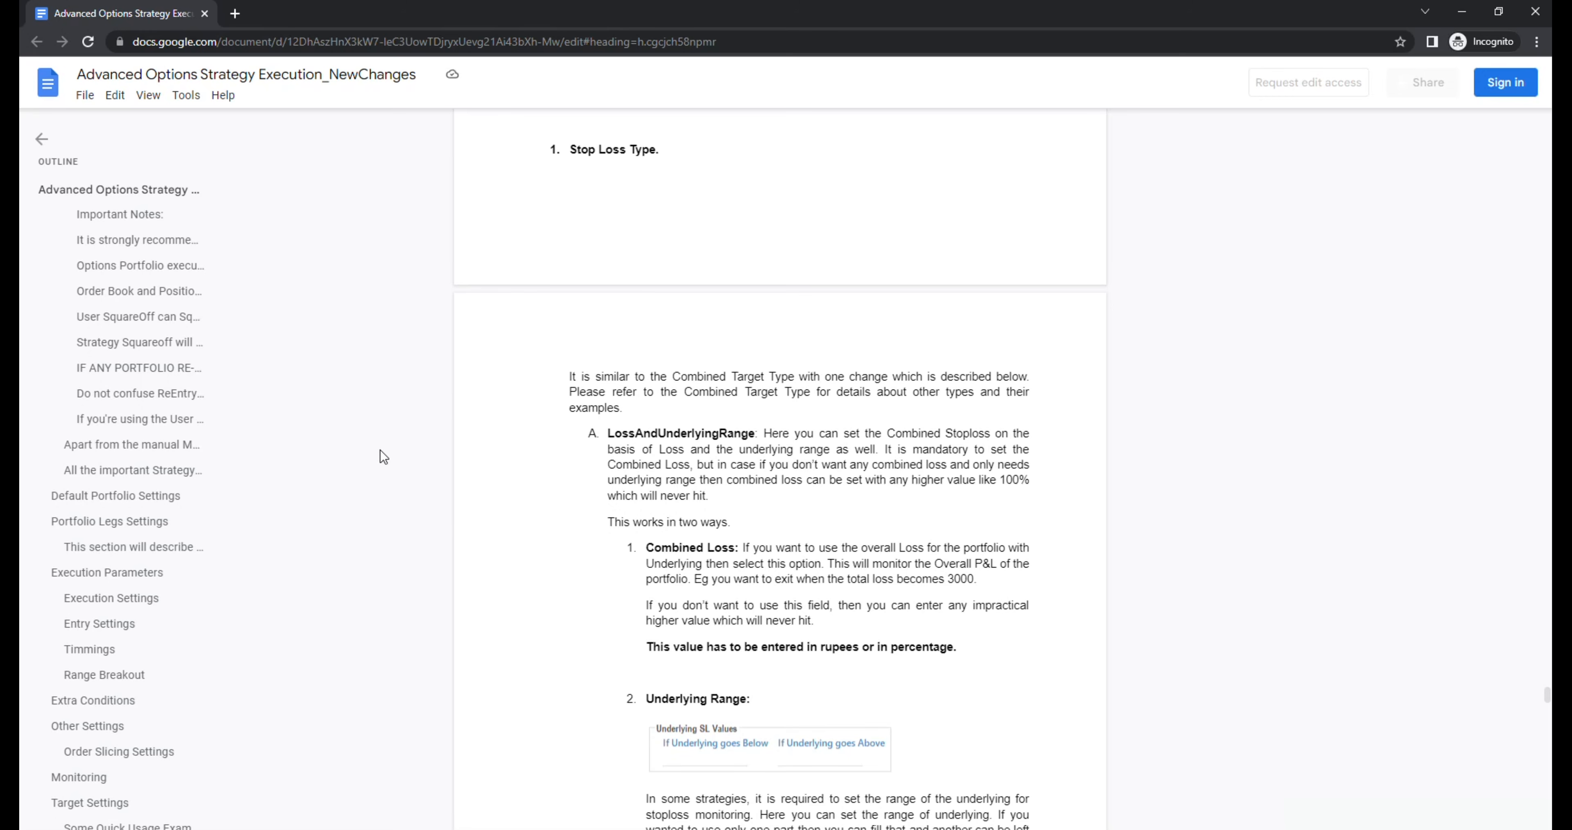
Step: Search the help document for "BROKER" and step through the matches to the Leg SL at Broker section
{"action": "key", "text": "ctrl+f"}
{"action": "type", "text": "BROKER"}
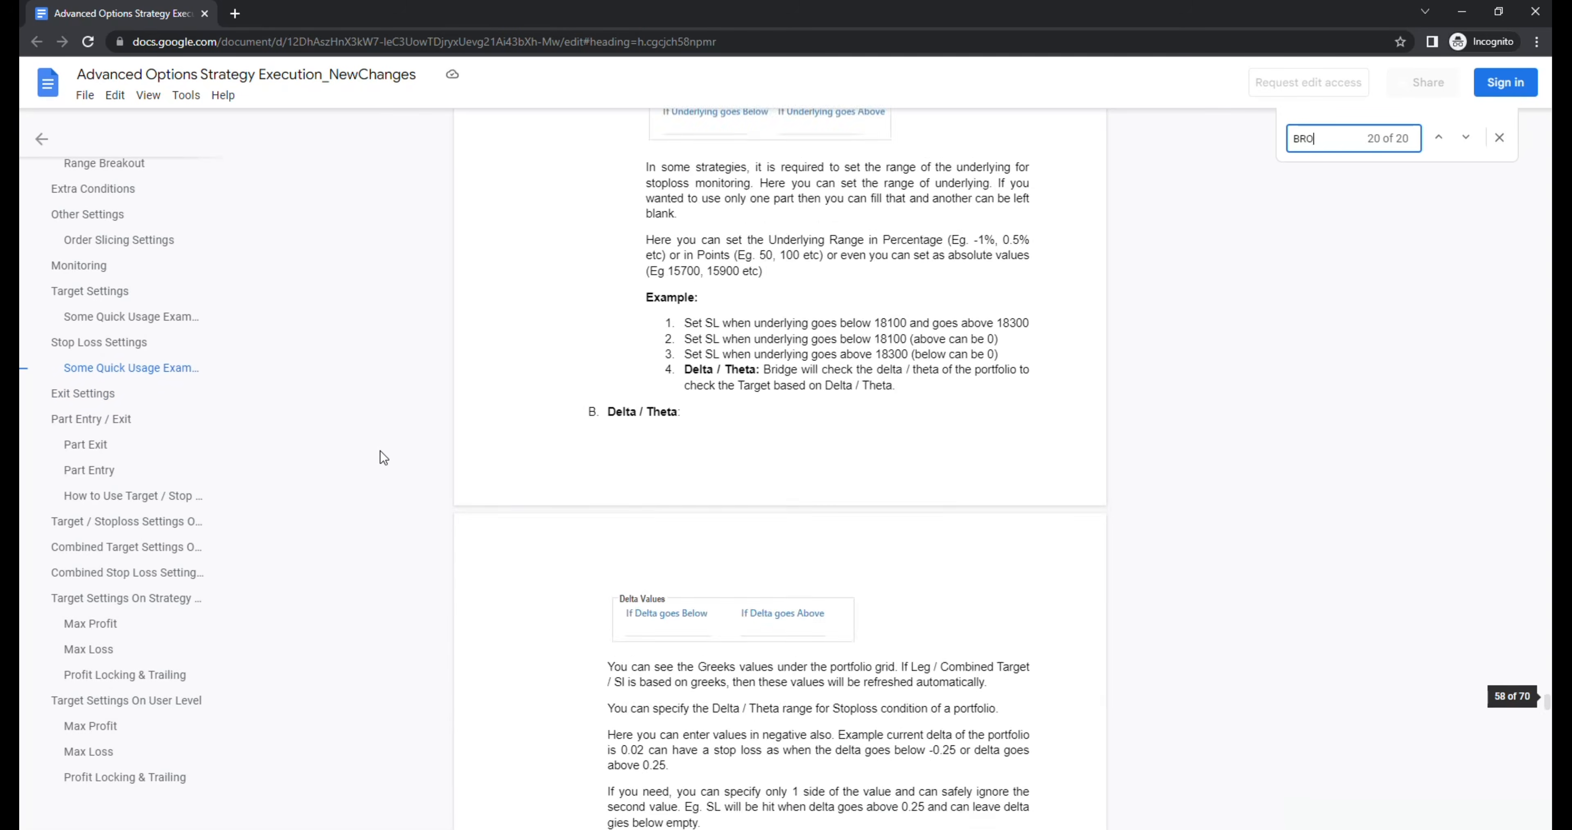
{"action": "key", "text": "Return"}
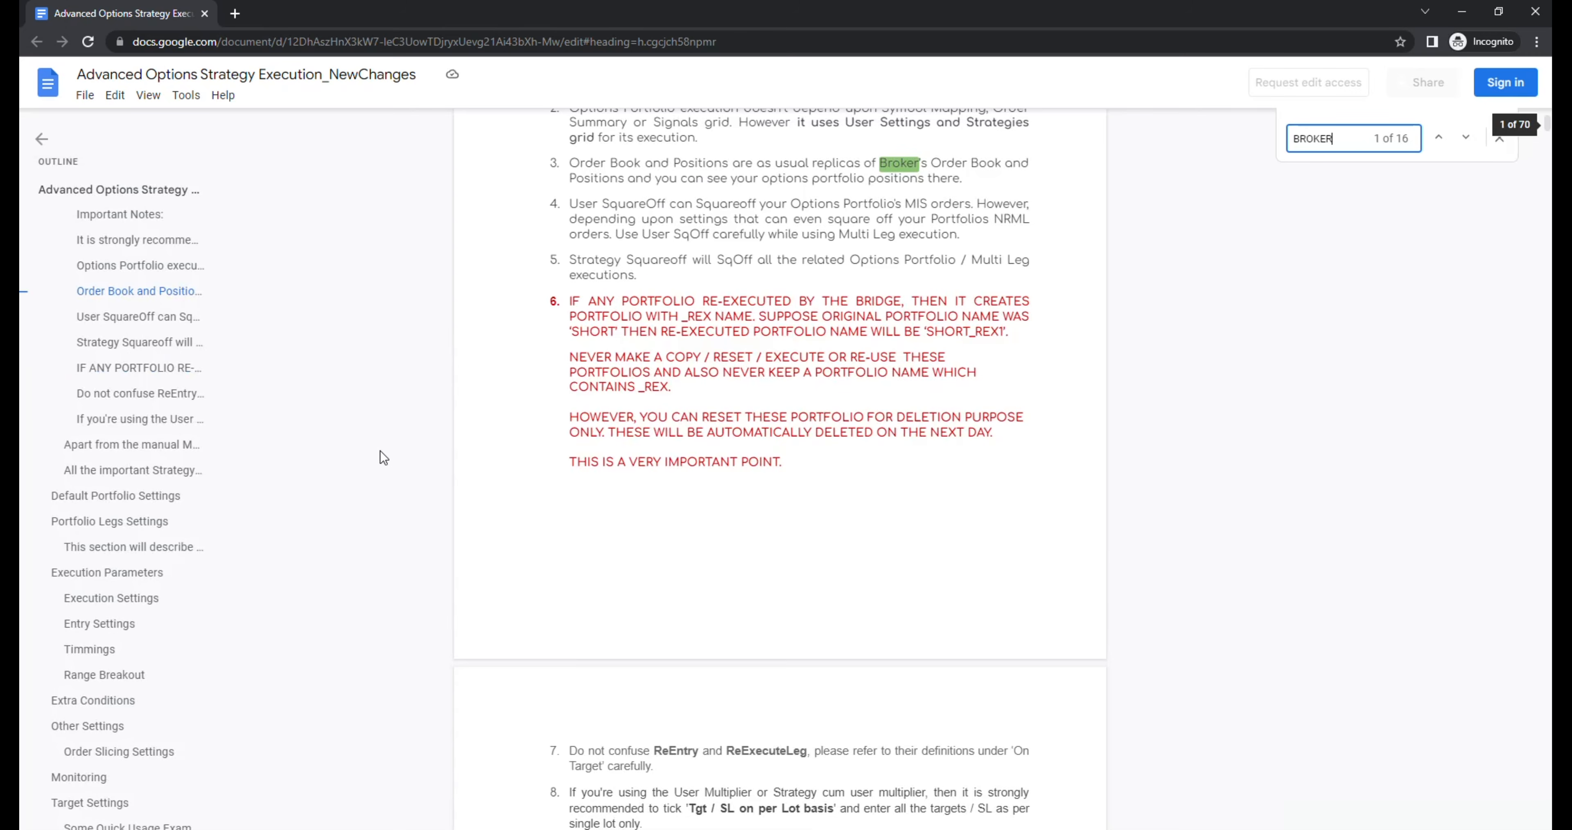
{"action": "key", "text": "Return"}
{"action": "key", "text": "Return"}
{"action": "key", "text": "Return"}
{"action": "key", "text": "Return"}
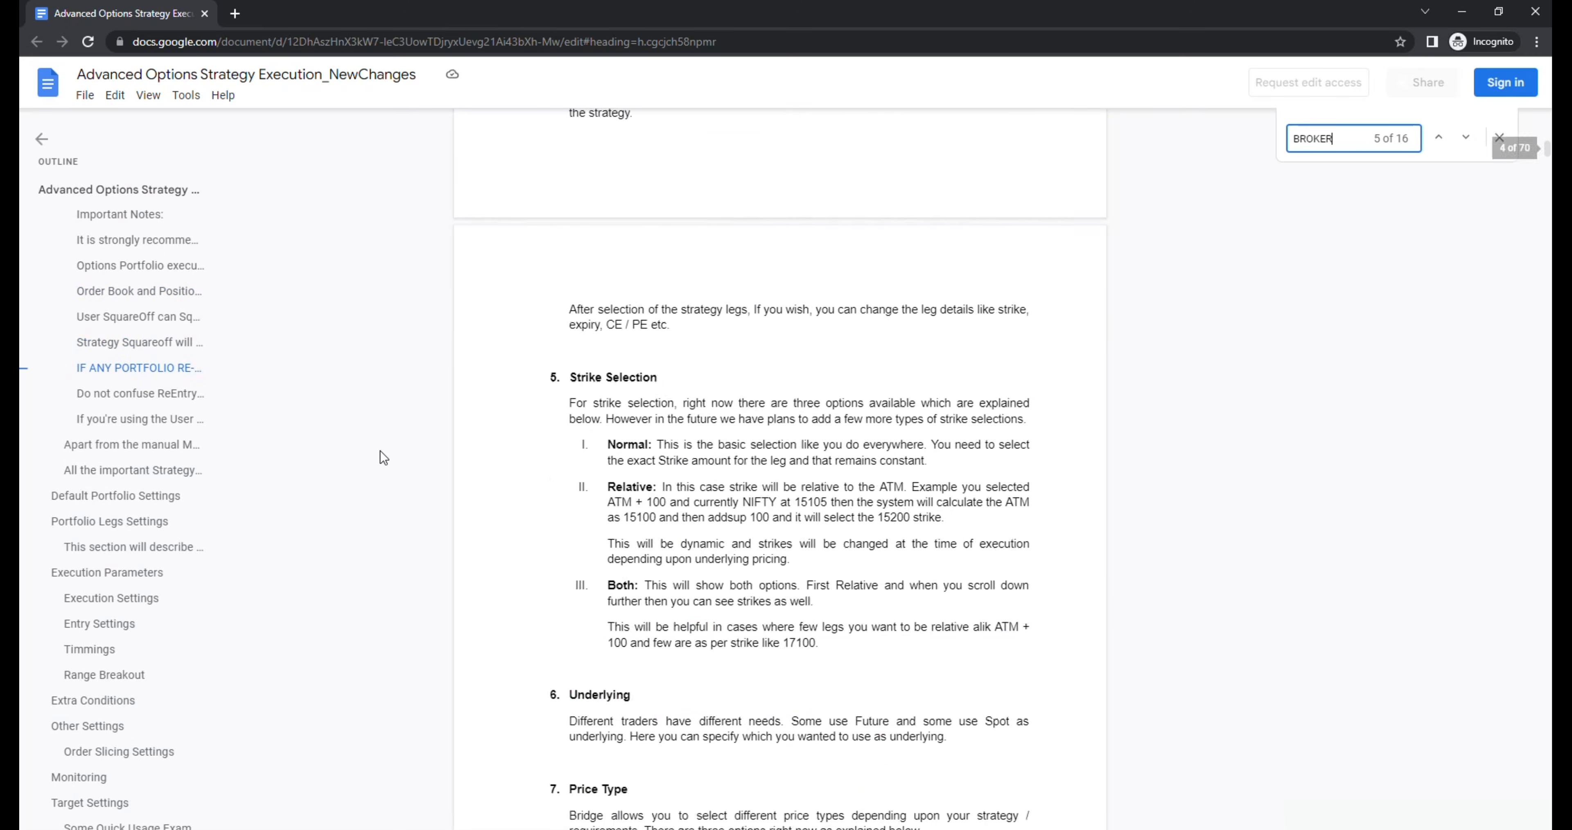
{"action": "key", "text": "Return"}
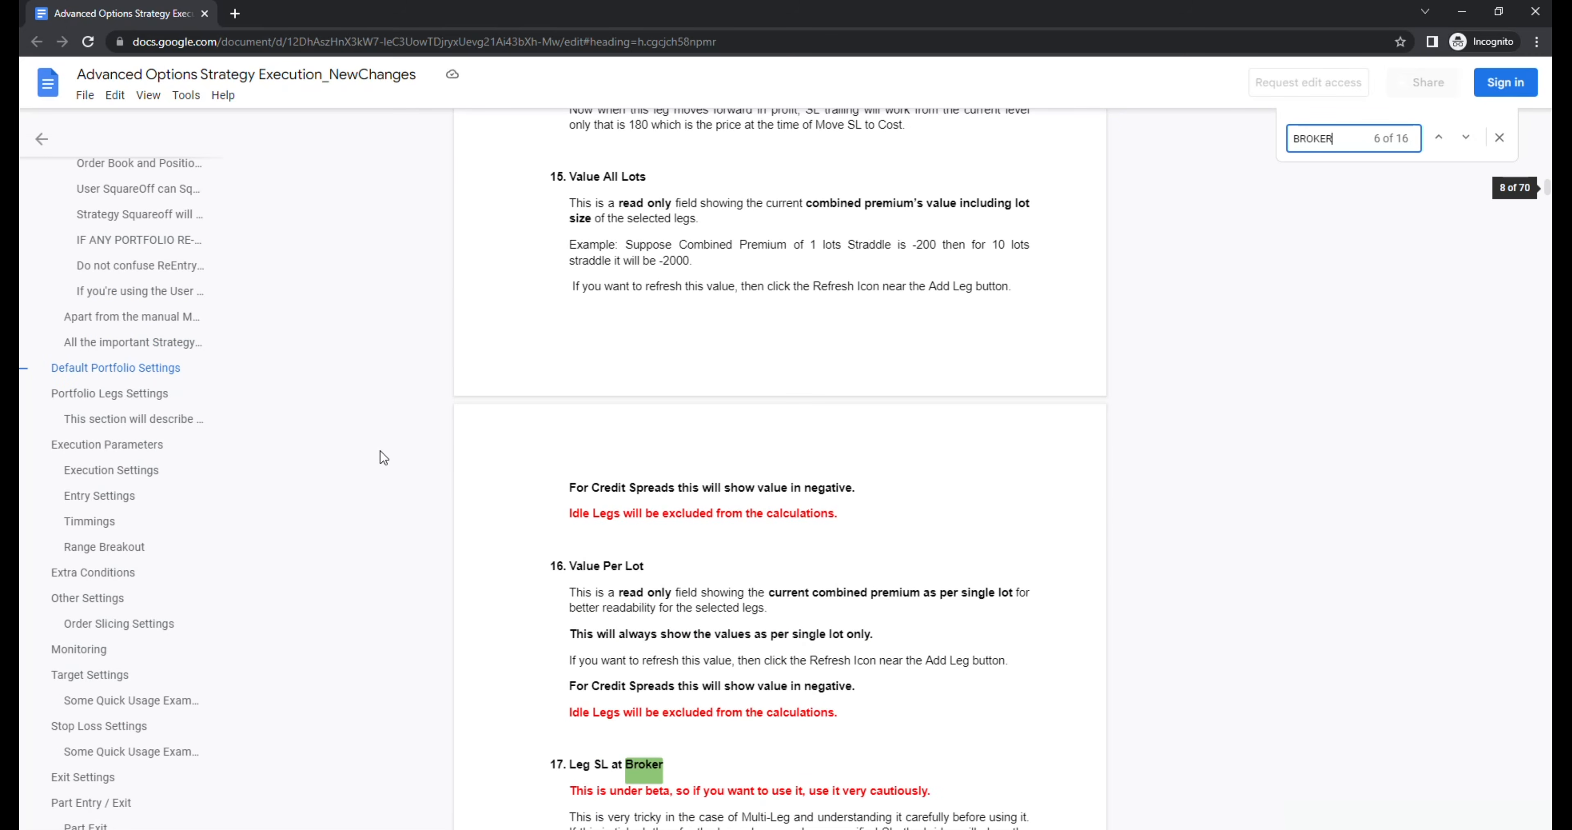
{"action": "key", "text": "Return"}
Step: Examine the Leg SL at Broker section's important points and its notes on stop loss order handling
{"action": "scroll", "coordinate": [625, 639], "scroll_direction": "down", "scroll_amount": 3}
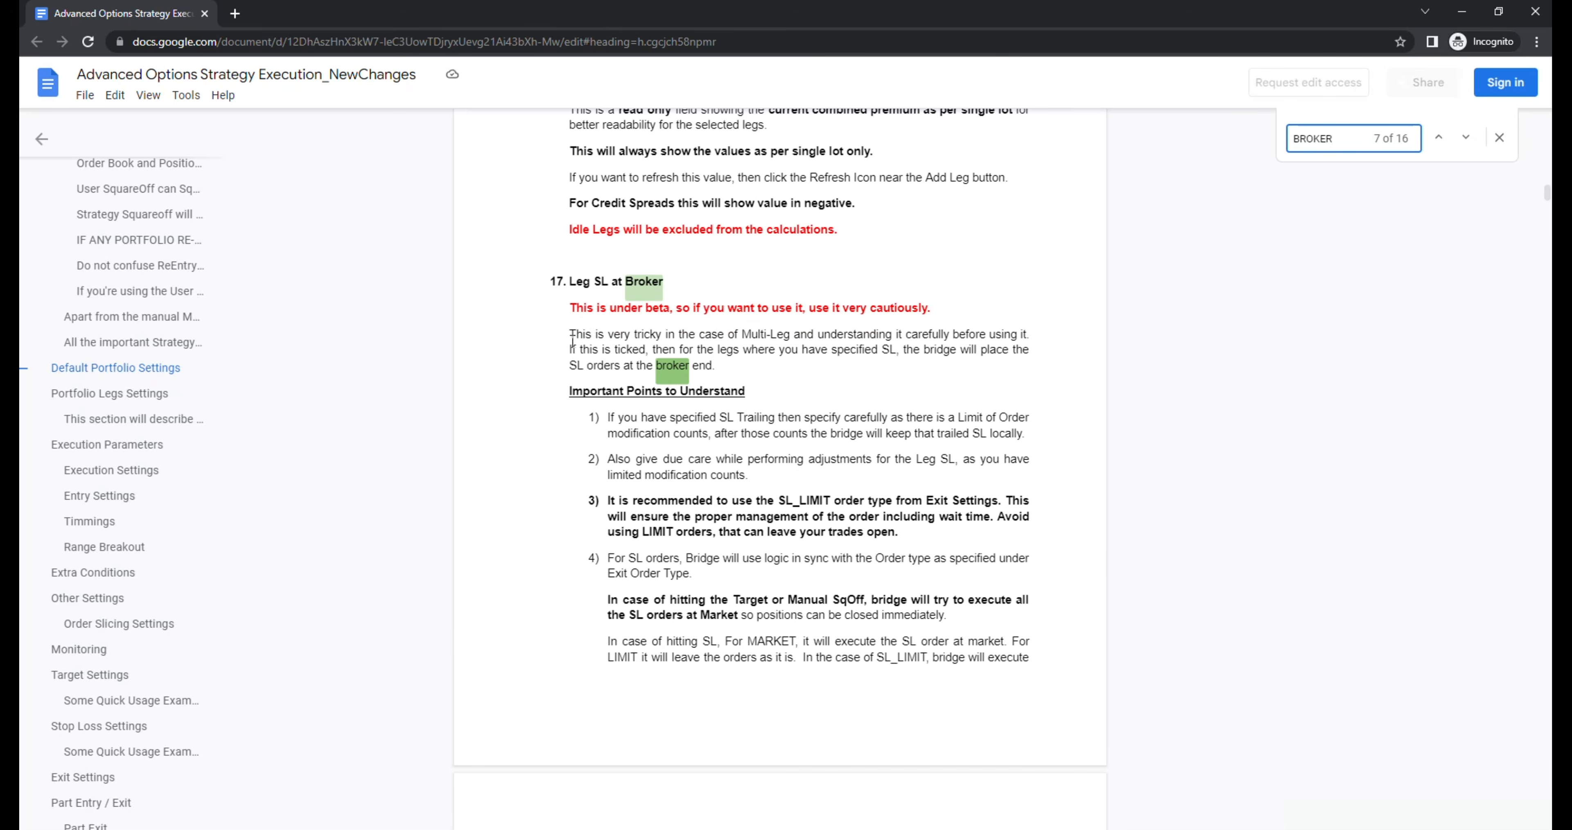
{"action": "scroll", "coordinate": [573, 339], "scroll_direction": "down", "scroll_amount": 3}
{"action": "left_click_drag", "start_coordinate": [571, 231], "coordinate": [975, 502]}
{"action": "scroll", "coordinate": [974, 505], "scroll_direction": "down", "scroll_amount": 6}
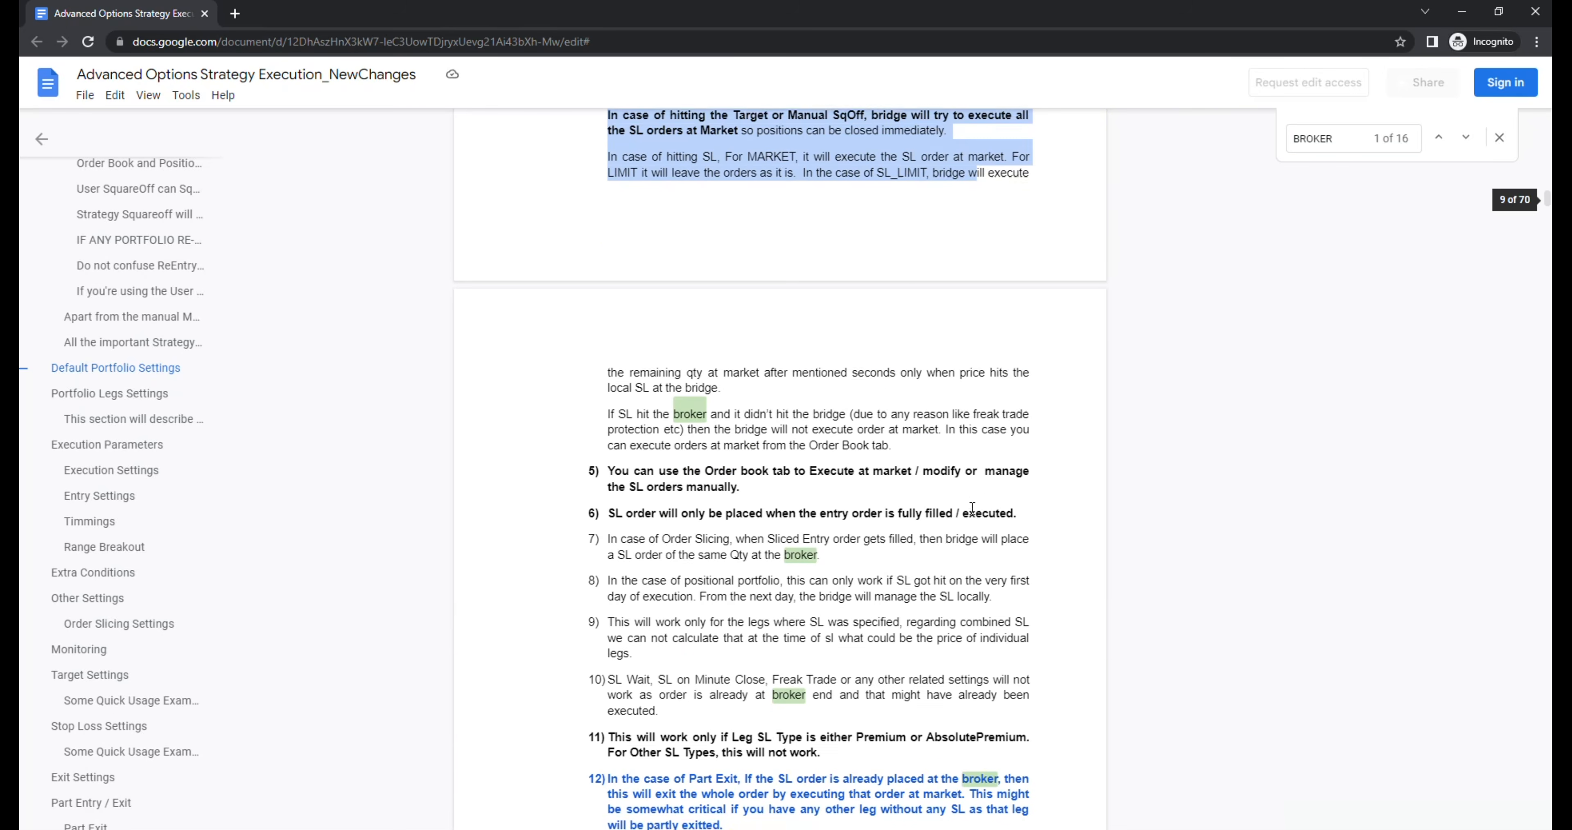
{"action": "scroll", "coordinate": [972, 508], "scroll_direction": "down", "scroll_amount": 4}
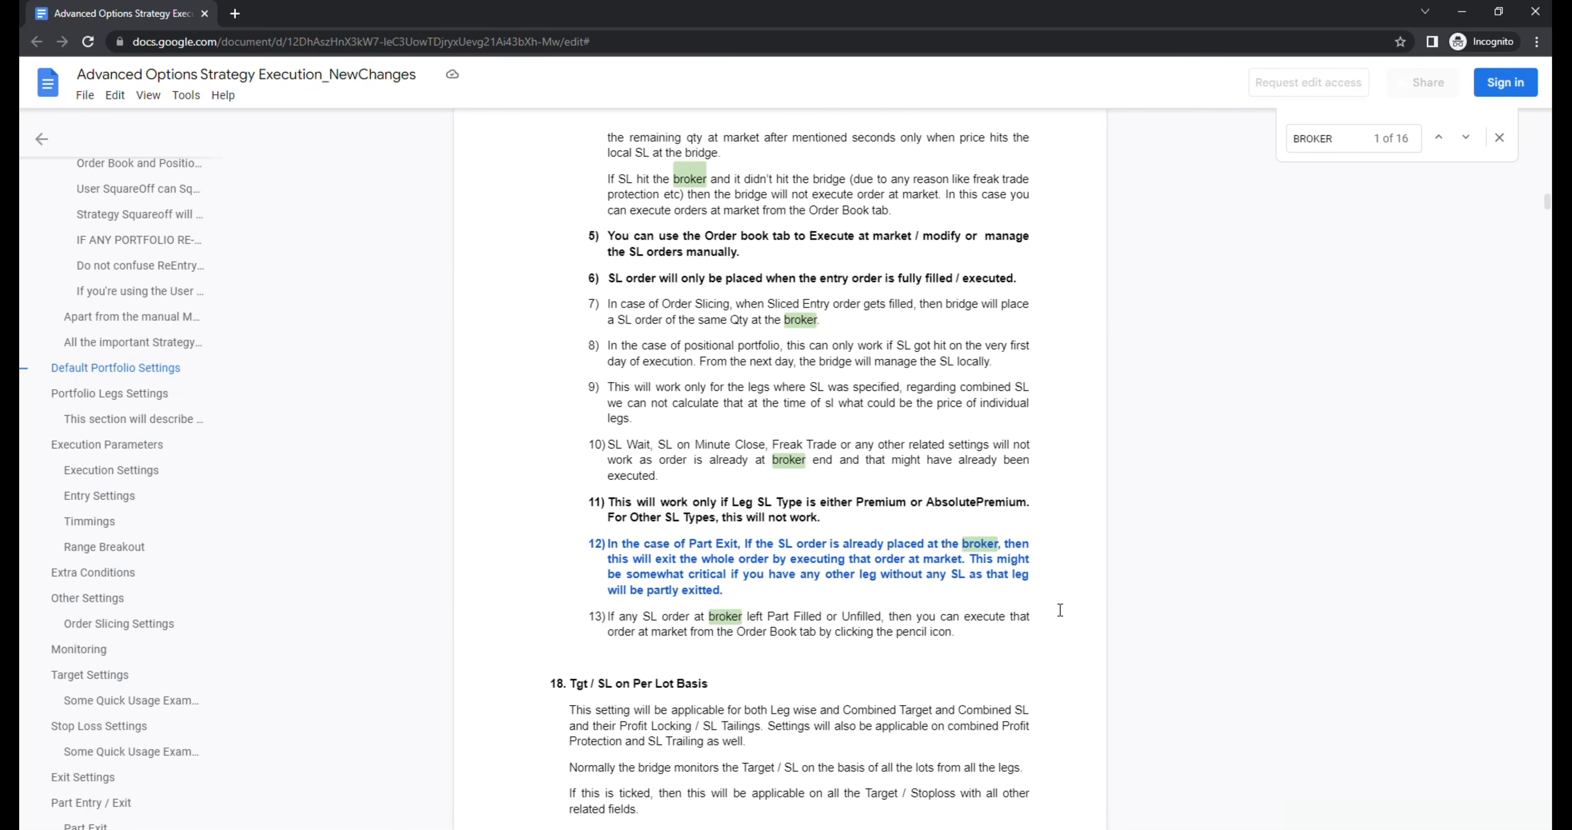
{"action": "scroll", "coordinate": [902, 560], "scroll_direction": "up", "scroll_amount": 5}
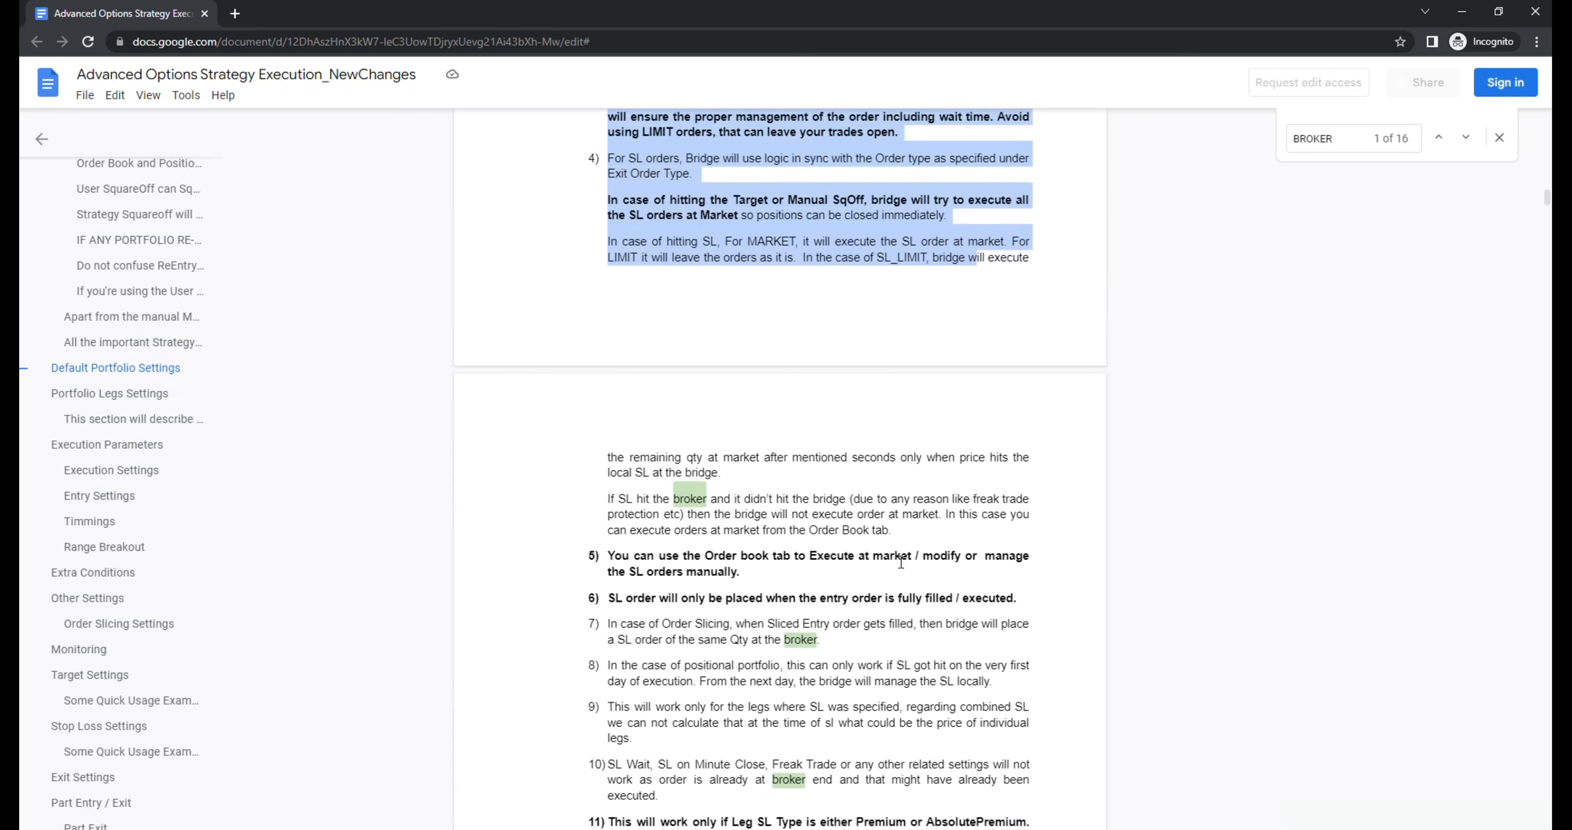
{"action": "scroll", "coordinate": [901, 562], "scroll_direction": "up", "scroll_amount": 1}
{"action": "scroll", "coordinate": [900, 563], "scroll_direction": "up", "scroll_amount": 1}
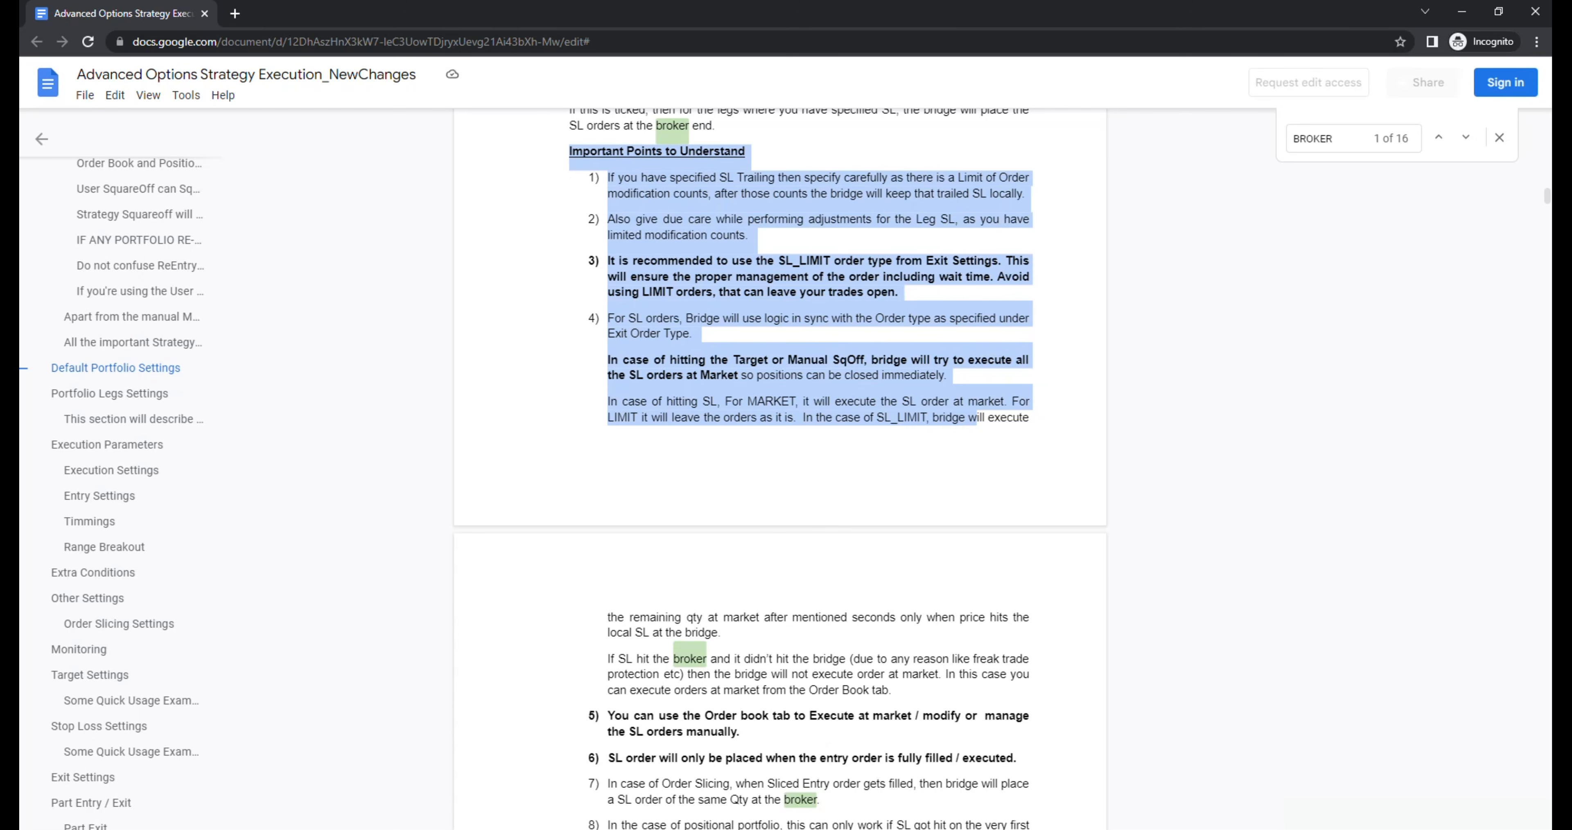
Step: Switch back to the Options Portfolio Execution window, and turn Tgt / SL / Entry on Per Lot Basis on and off again
{"action": "mouse_move", "coordinate": [597, 827]}
{"action": "left_click", "coordinate": [708, 779]}
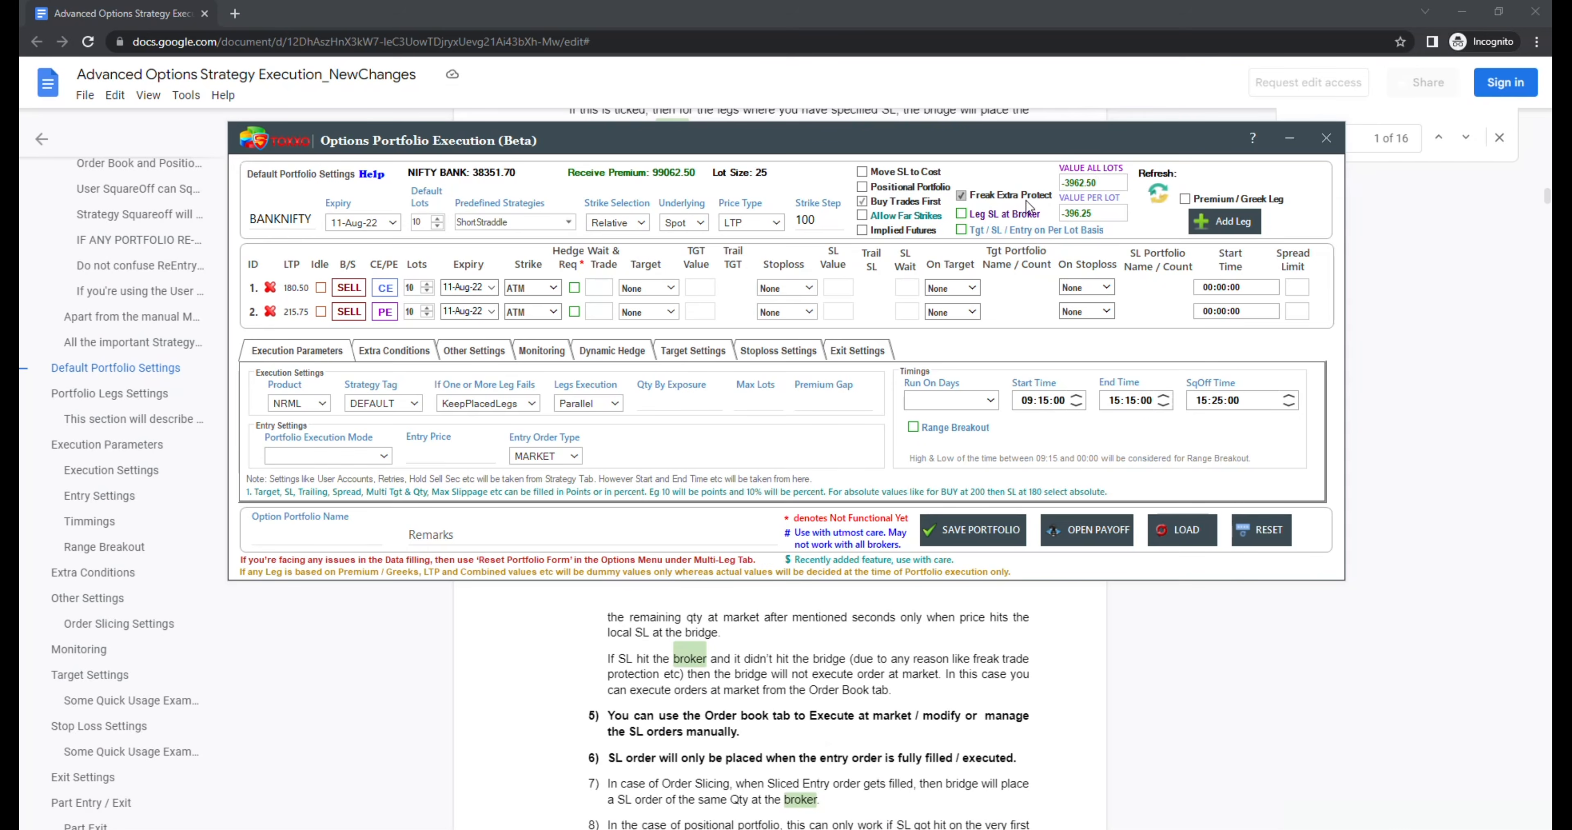
{"action": "mouse_move", "coordinate": [1023, 210]}
{"action": "mouse_move", "coordinate": [989, 252]}
{"action": "left_click", "coordinate": [967, 230]}
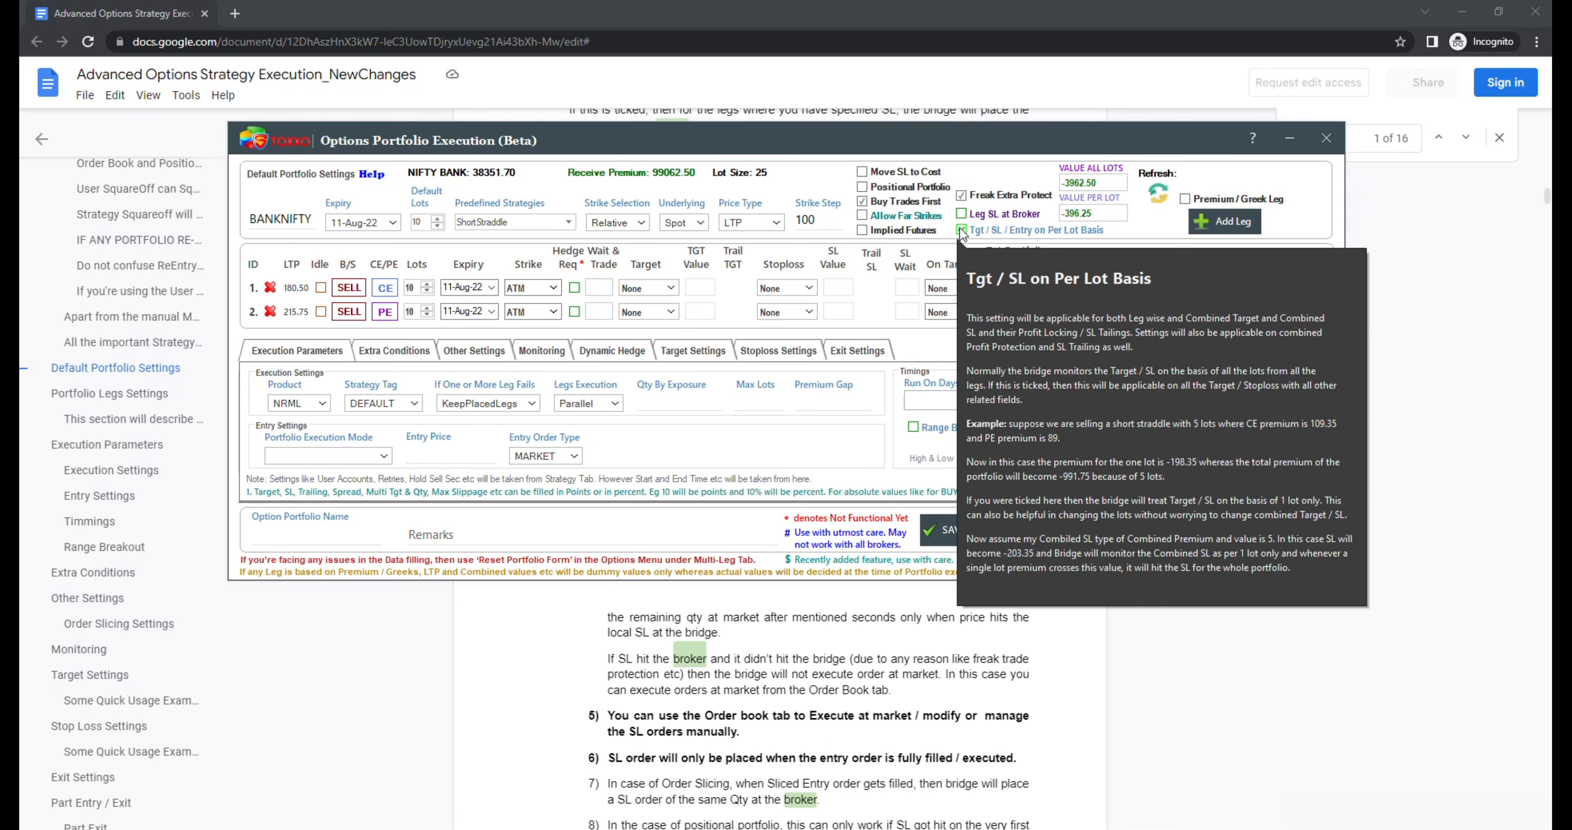
{"action": "left_click", "coordinate": [961, 229]}
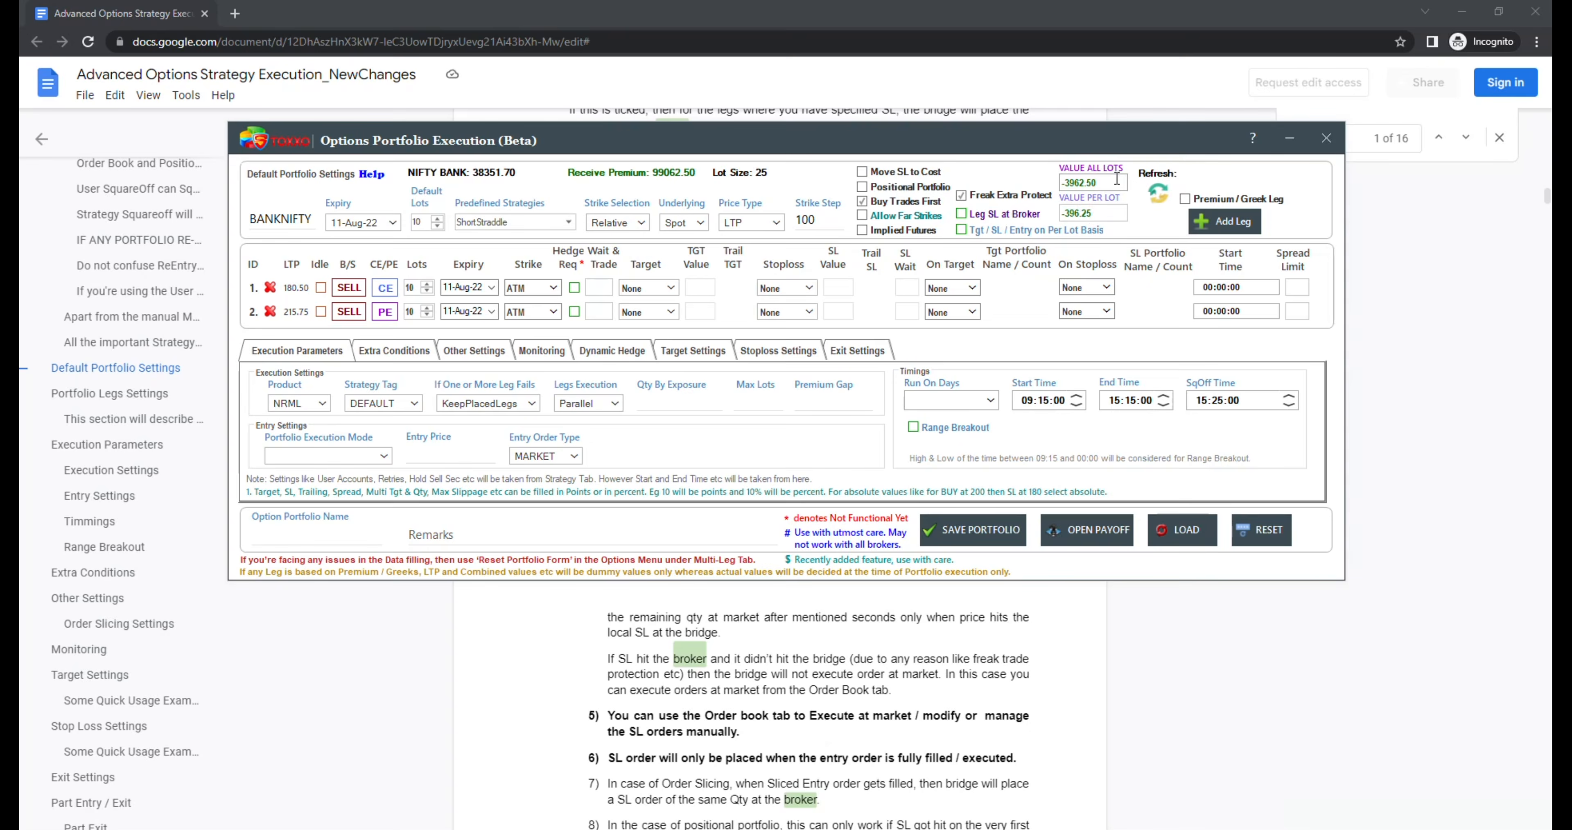
Step: Highlight the Value All Lots figure and refresh the portfolio's combined premium values
{"action": "left_click_drag", "start_coordinate": [1115, 181], "coordinate": [1045, 183]}
{"action": "left_click", "coordinate": [1158, 192]}
Step: Choose the portfolio's run days, including Monday and Tuesday, and set the start time to 09:20:00
{"action": "left_click", "coordinate": [990, 401]}
{"action": "left_click", "coordinate": [949, 419]}
{"action": "left_click", "coordinate": [959, 505]}
{"action": "left_click", "coordinate": [1047, 401]}
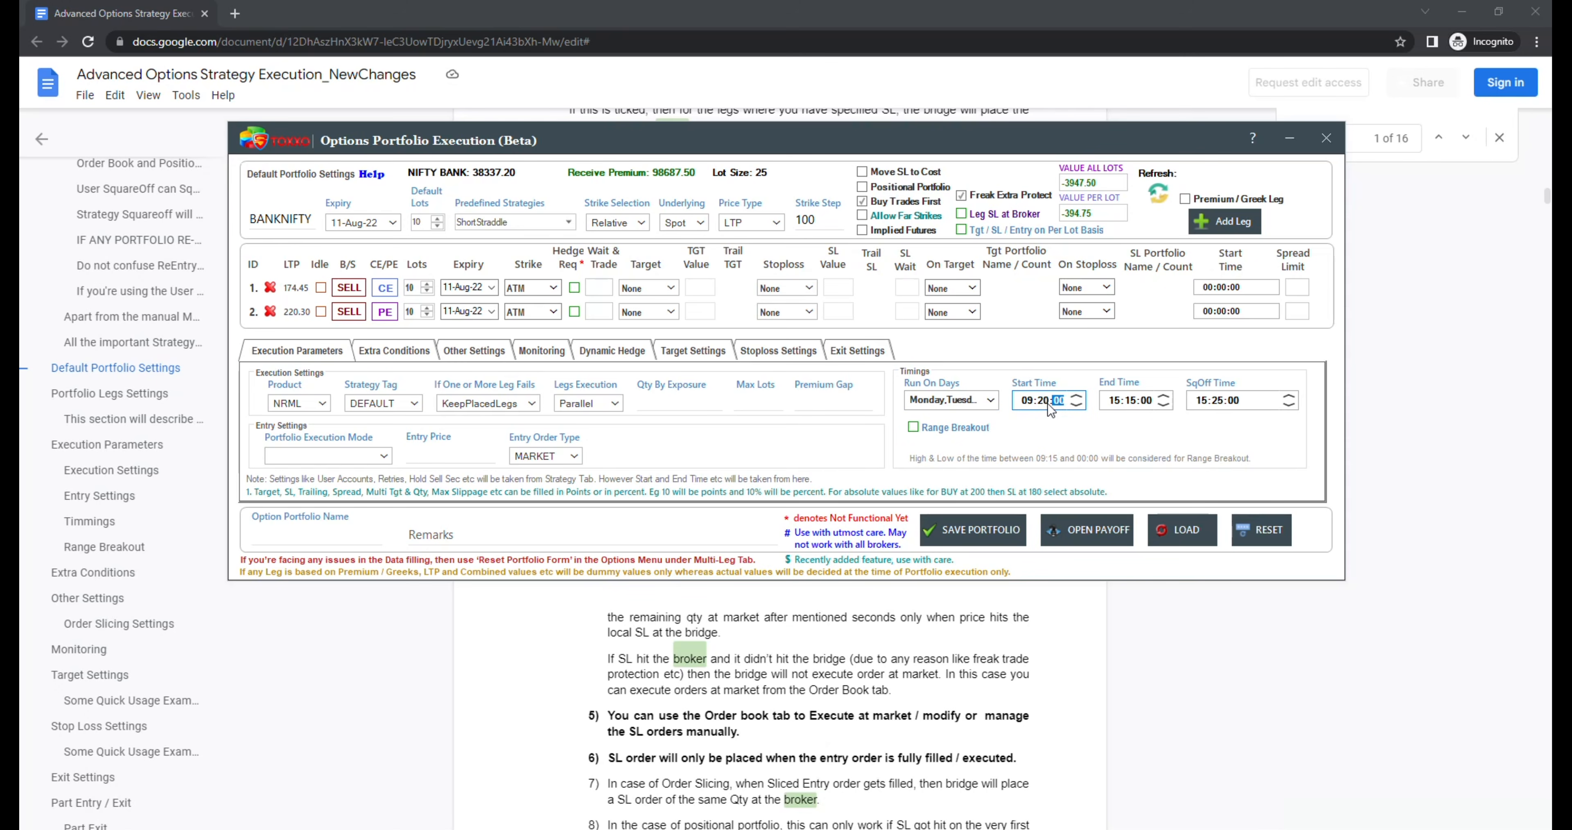
{"action": "mouse_move", "coordinate": [1199, 405]}
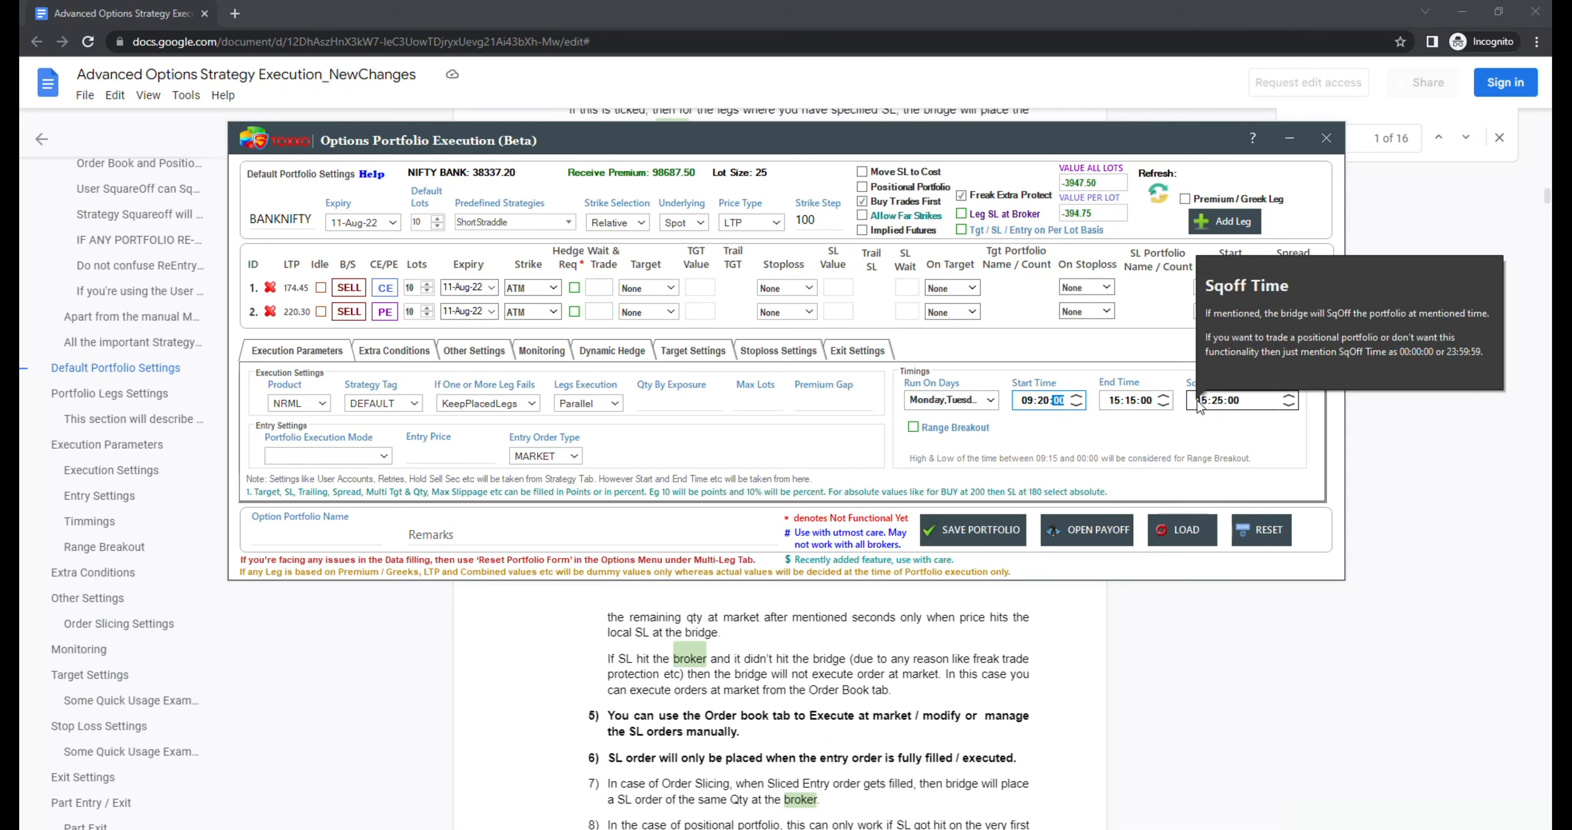
Step: Set the portfolio execution mode to StartTime and the product to MIS
{"action": "left_click", "coordinate": [361, 458]}
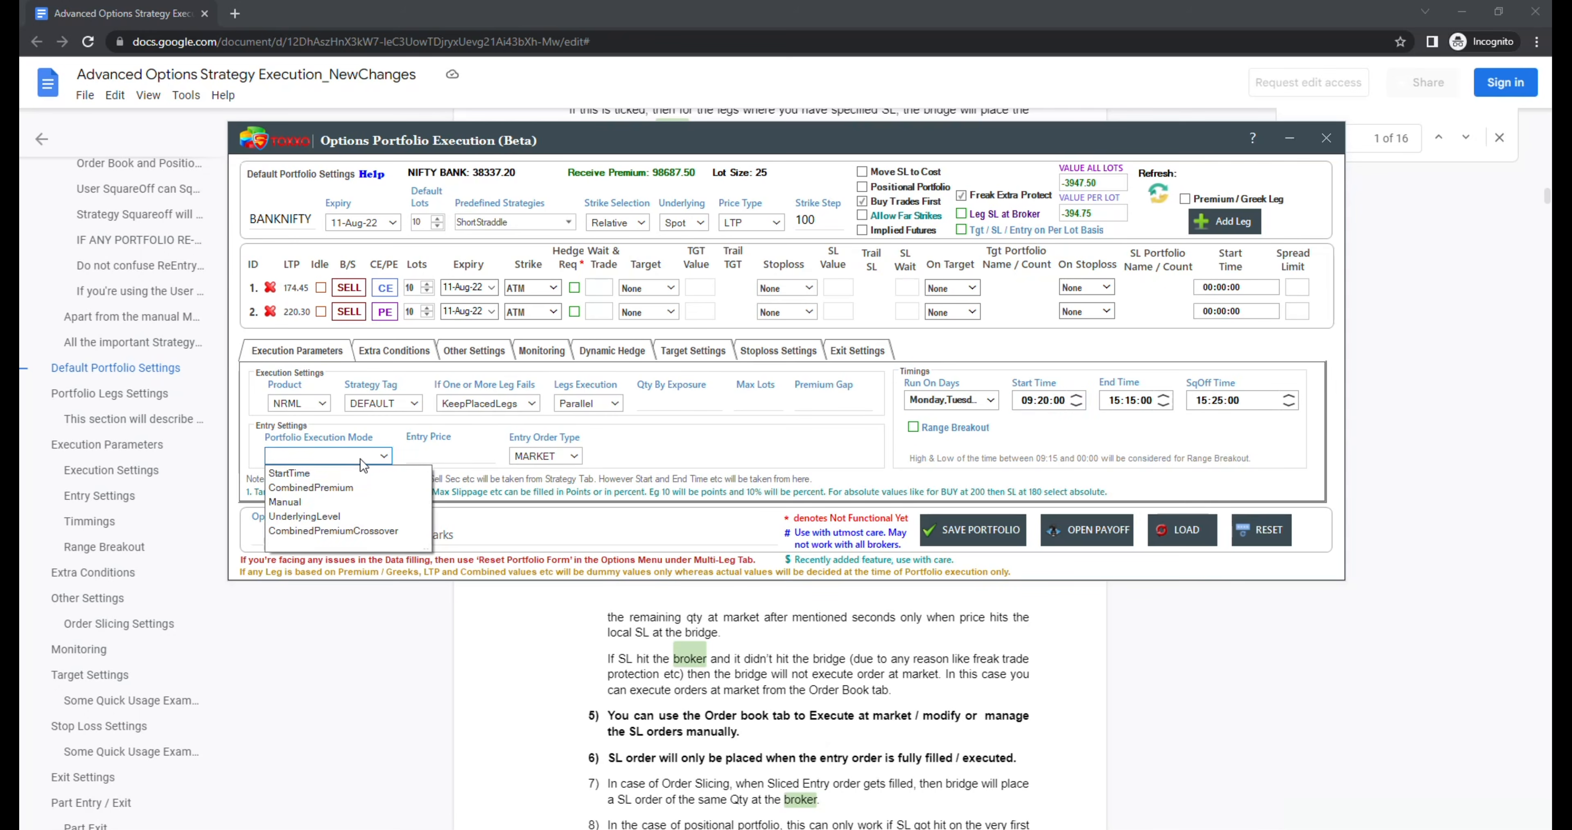
{"action": "left_click", "coordinate": [331, 471]}
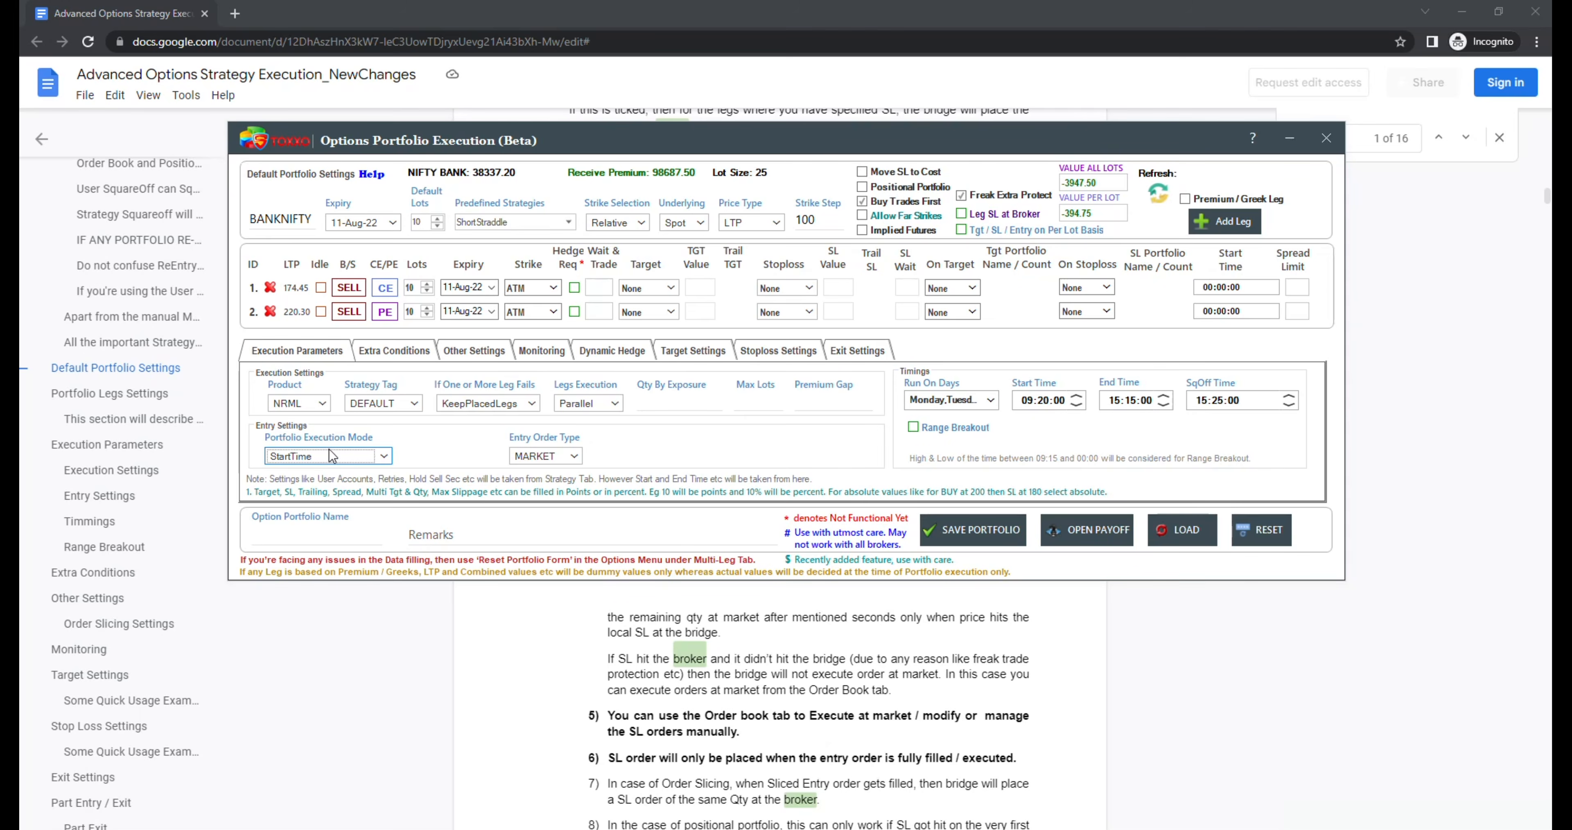
{"action": "left_click", "coordinate": [320, 405]}
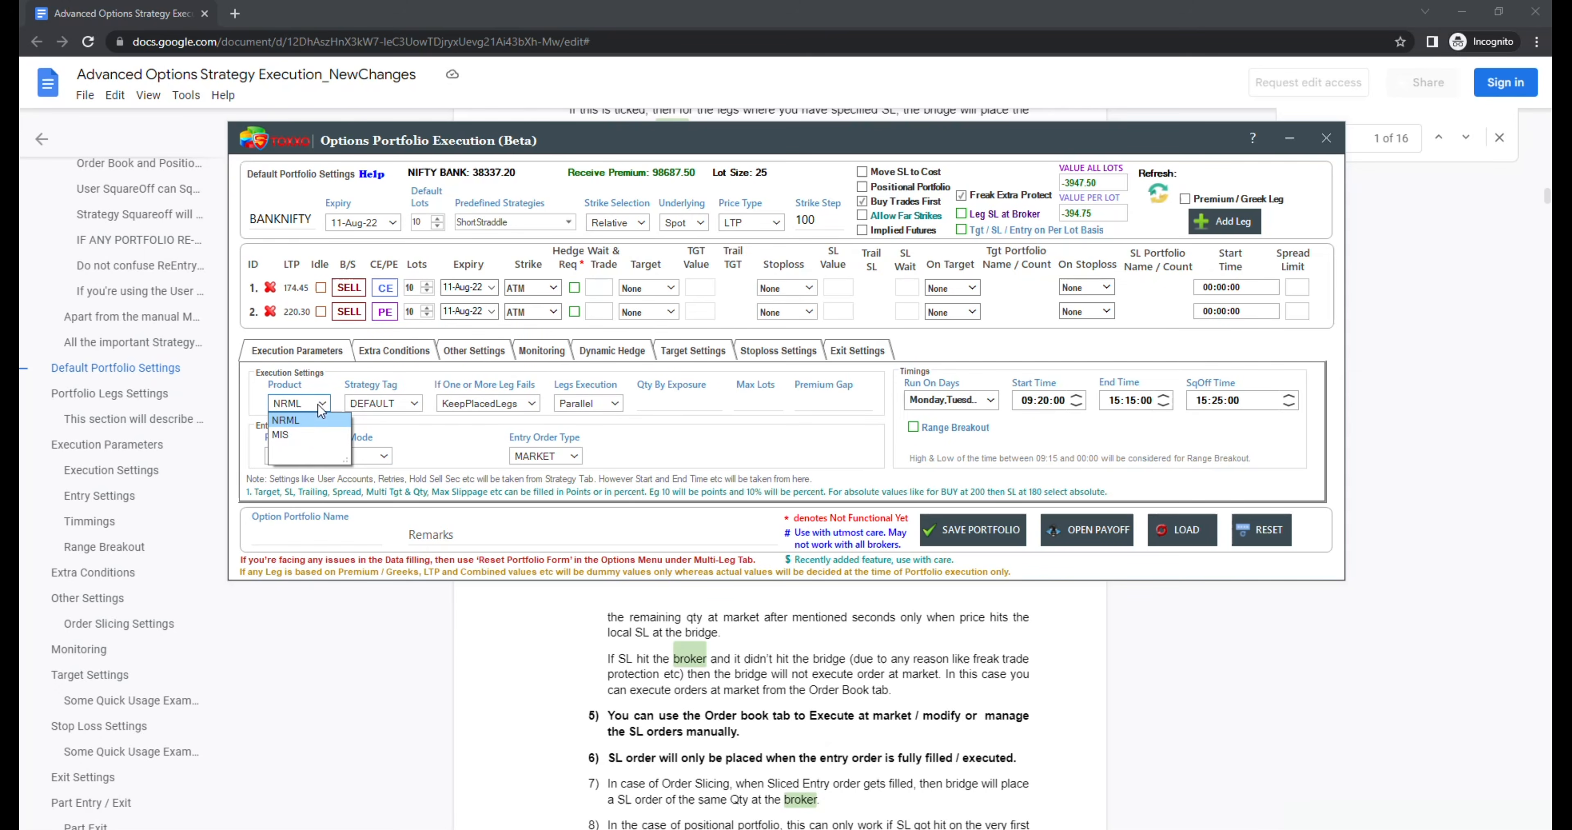
{"action": "left_click", "coordinate": [303, 432]}
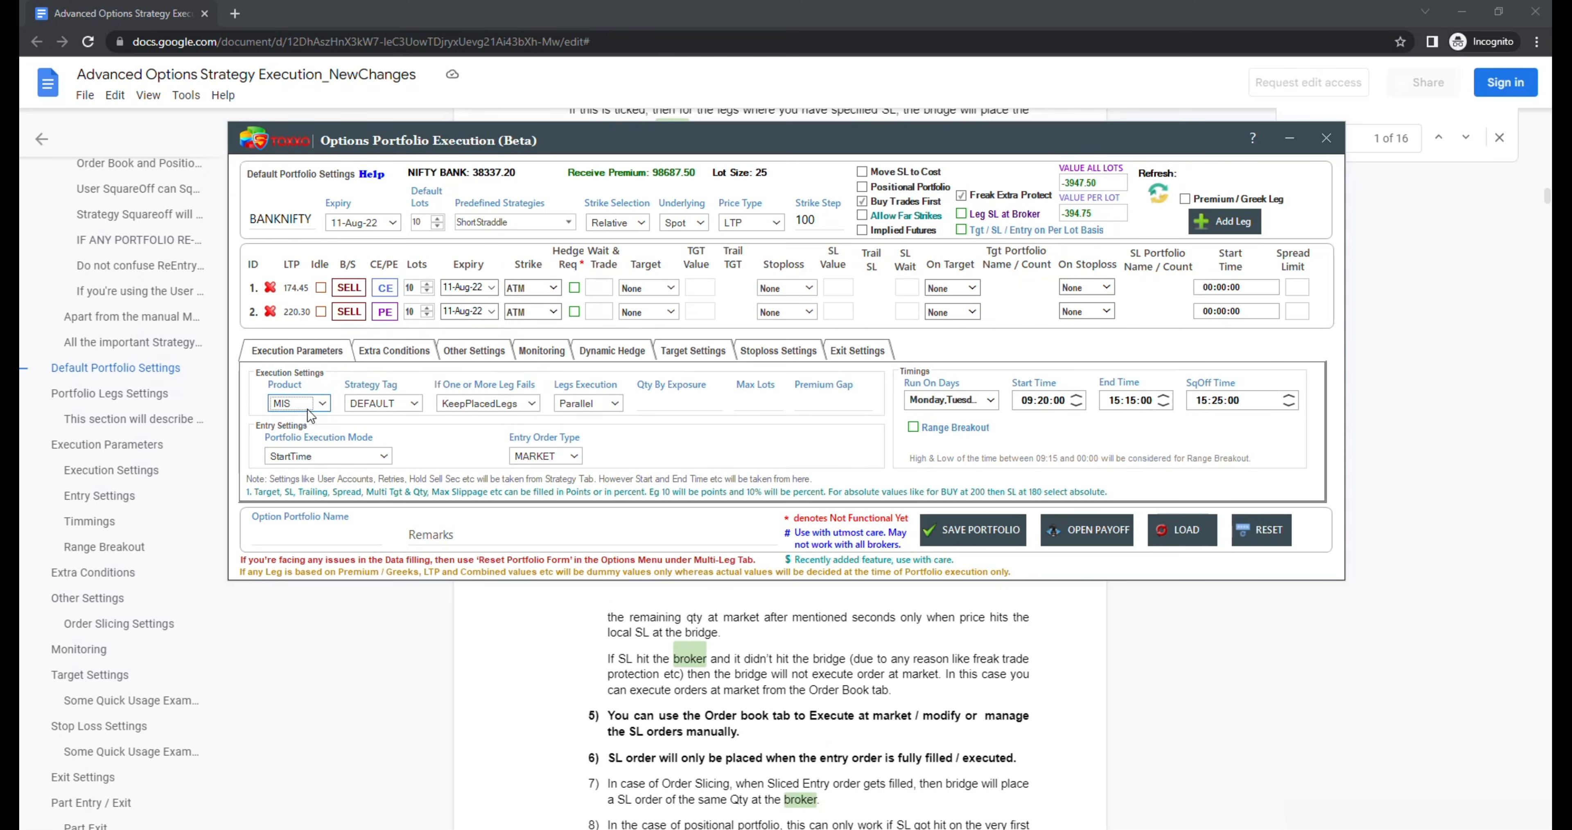
Step: View the available strategy tags and their help text, keeping the DEFAULT tag
{"action": "left_click", "coordinate": [404, 407]}
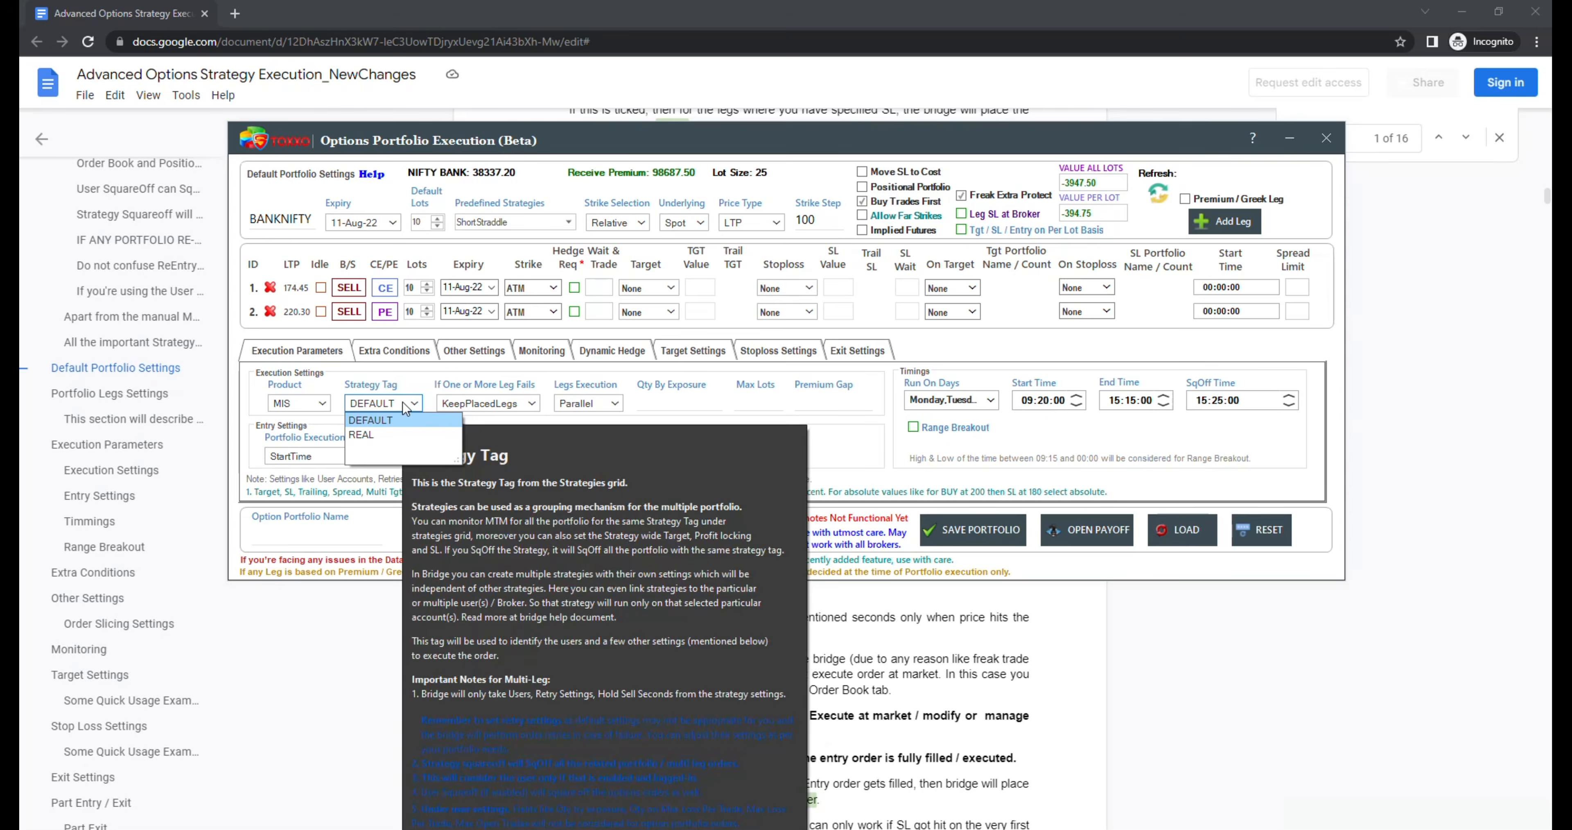
{"action": "left_click", "coordinate": [397, 423]}
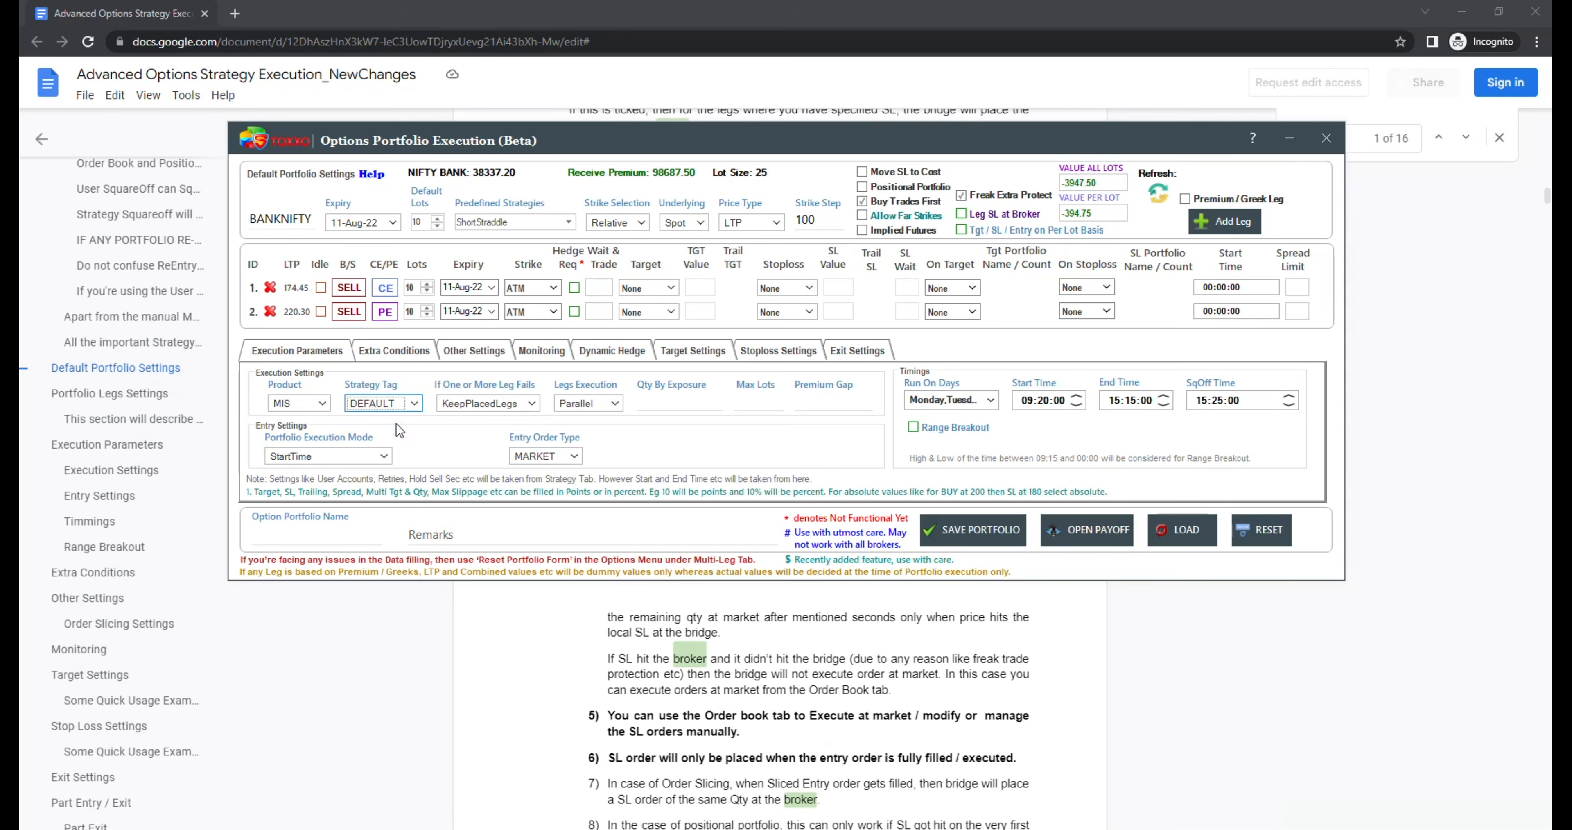
{"action": "left_click", "coordinate": [392, 402]}
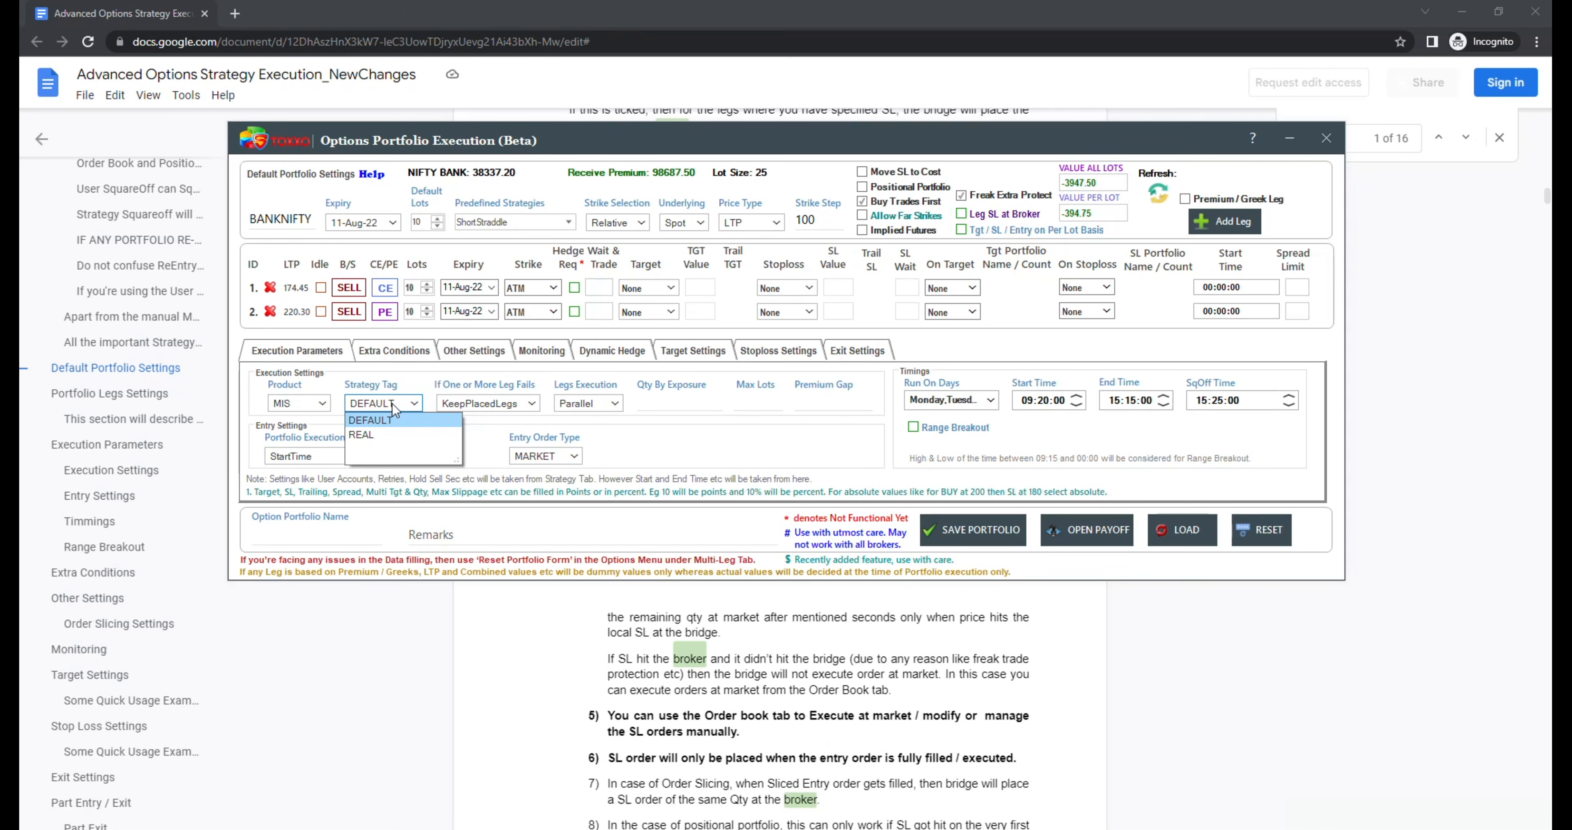
{"action": "left_click", "coordinate": [409, 368]}
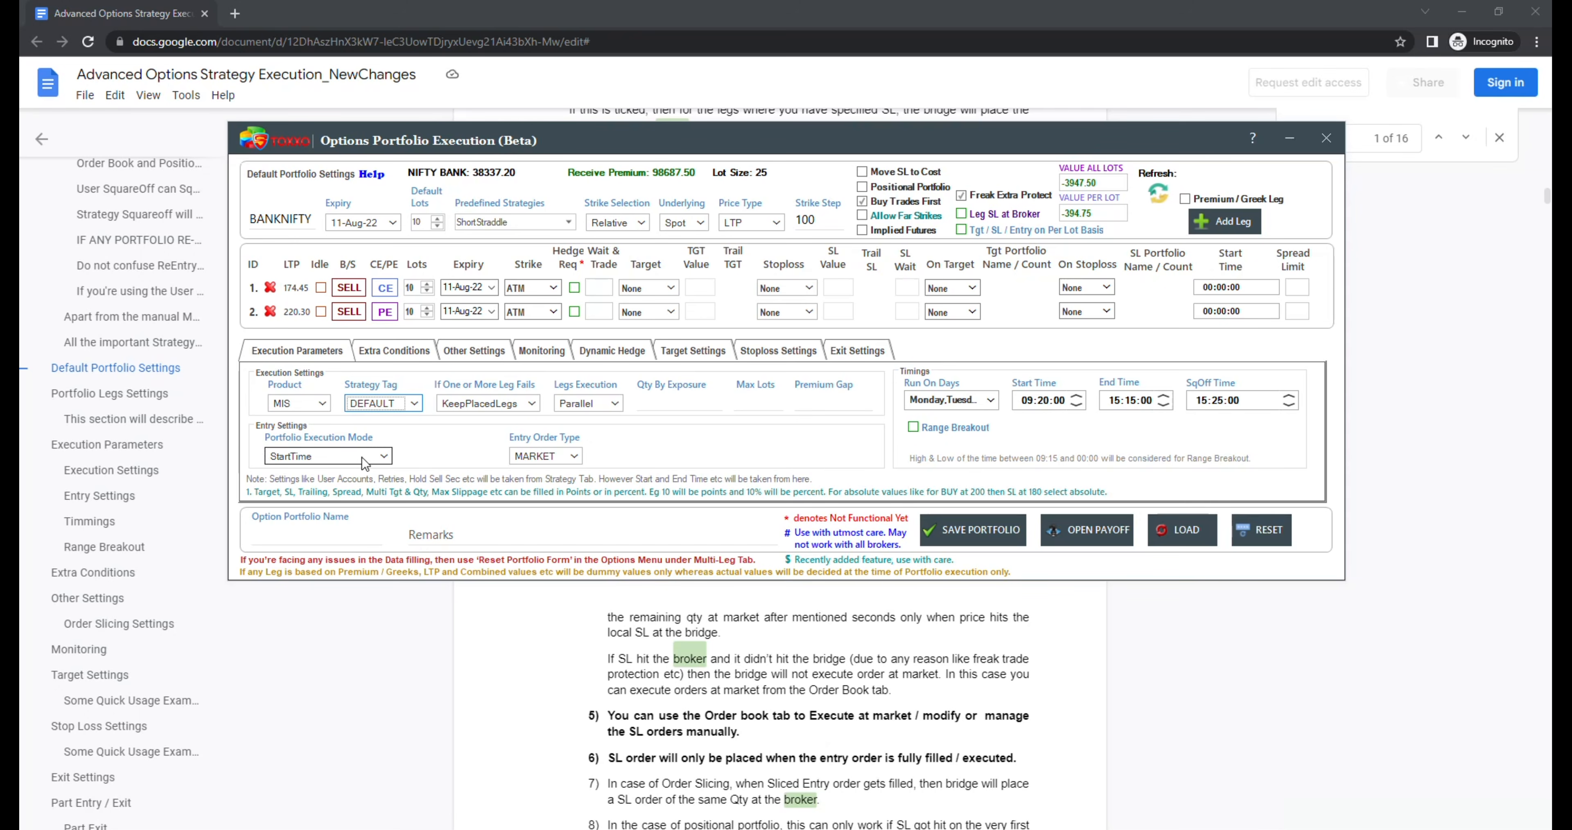
Step: Try ExitPlacedLegs for when one or more legs fail, restore KeepPlacedLegs, and view the Legs Execution options
{"action": "mouse_move", "coordinate": [468, 407]}
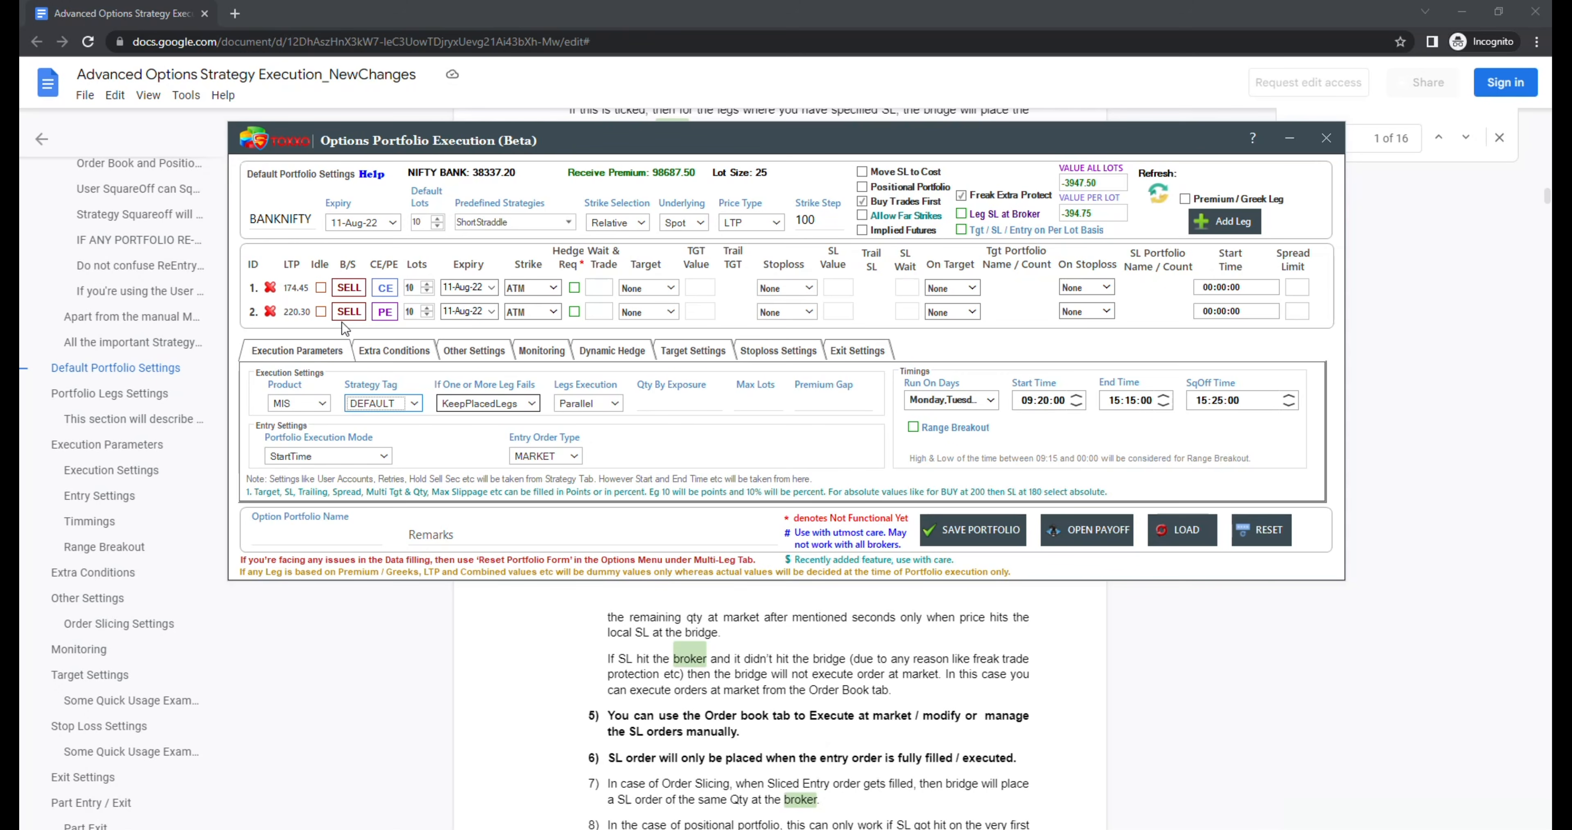
{"action": "left_click", "coordinate": [451, 405]}
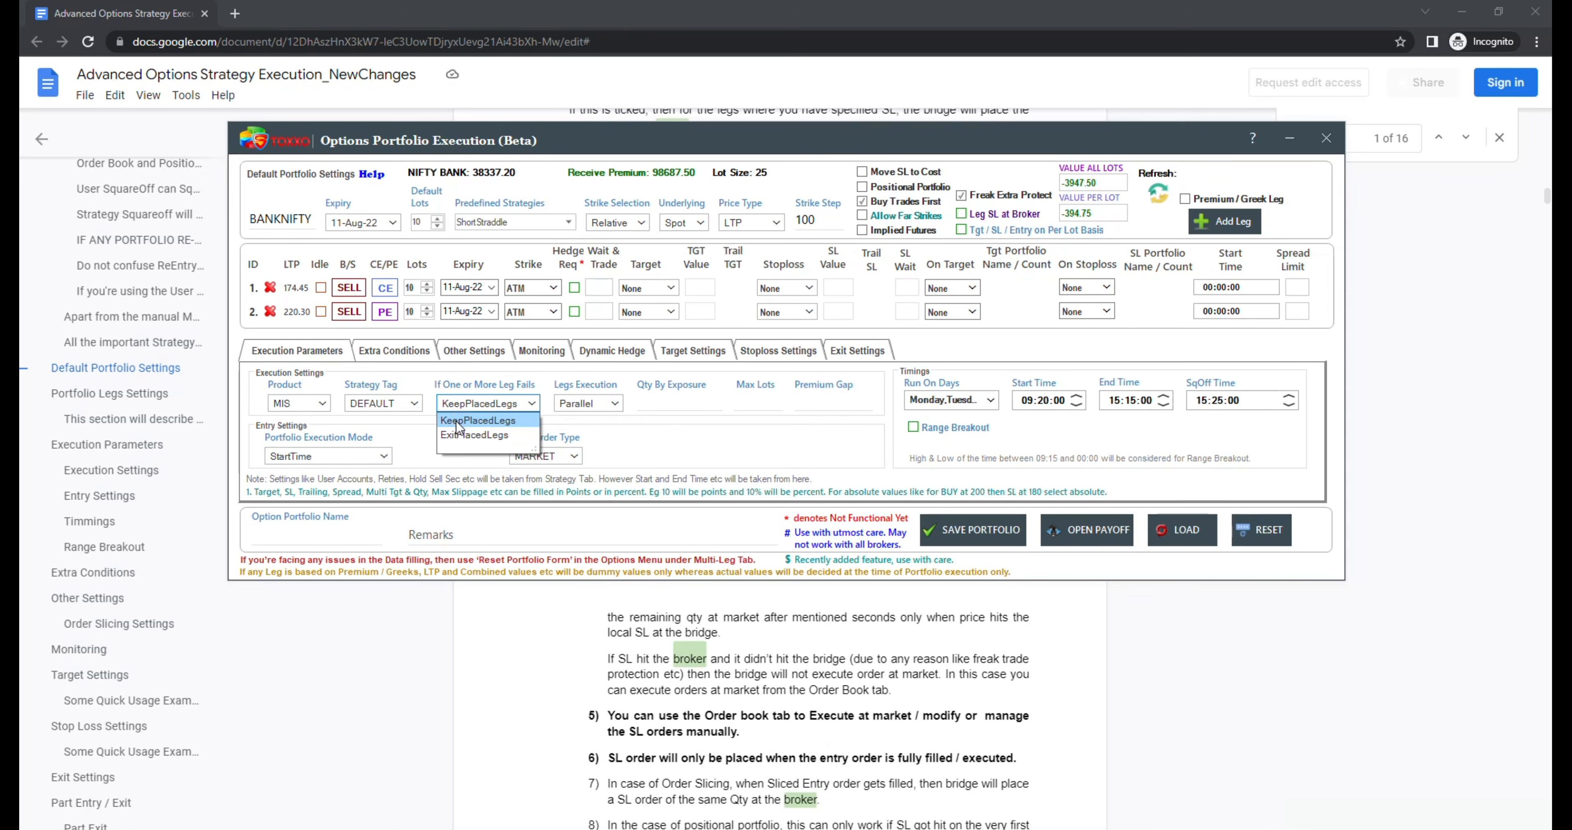
{"action": "left_click", "coordinate": [460, 435]}
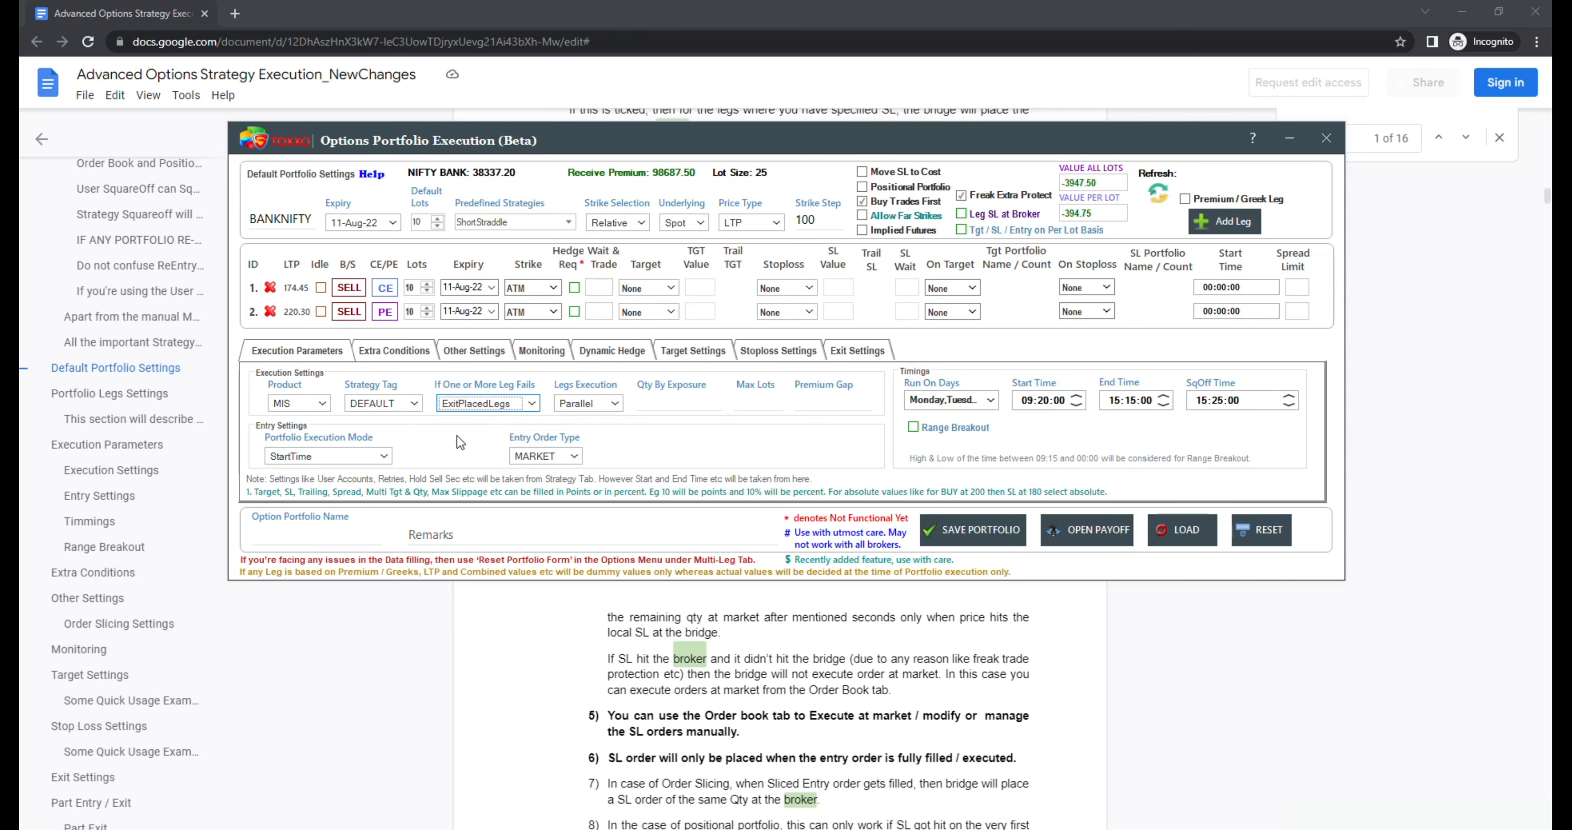
{"action": "left_click", "coordinate": [463, 405]}
{"action": "left_click", "coordinate": [461, 418]}
{"action": "left_click", "coordinate": [586, 401]}
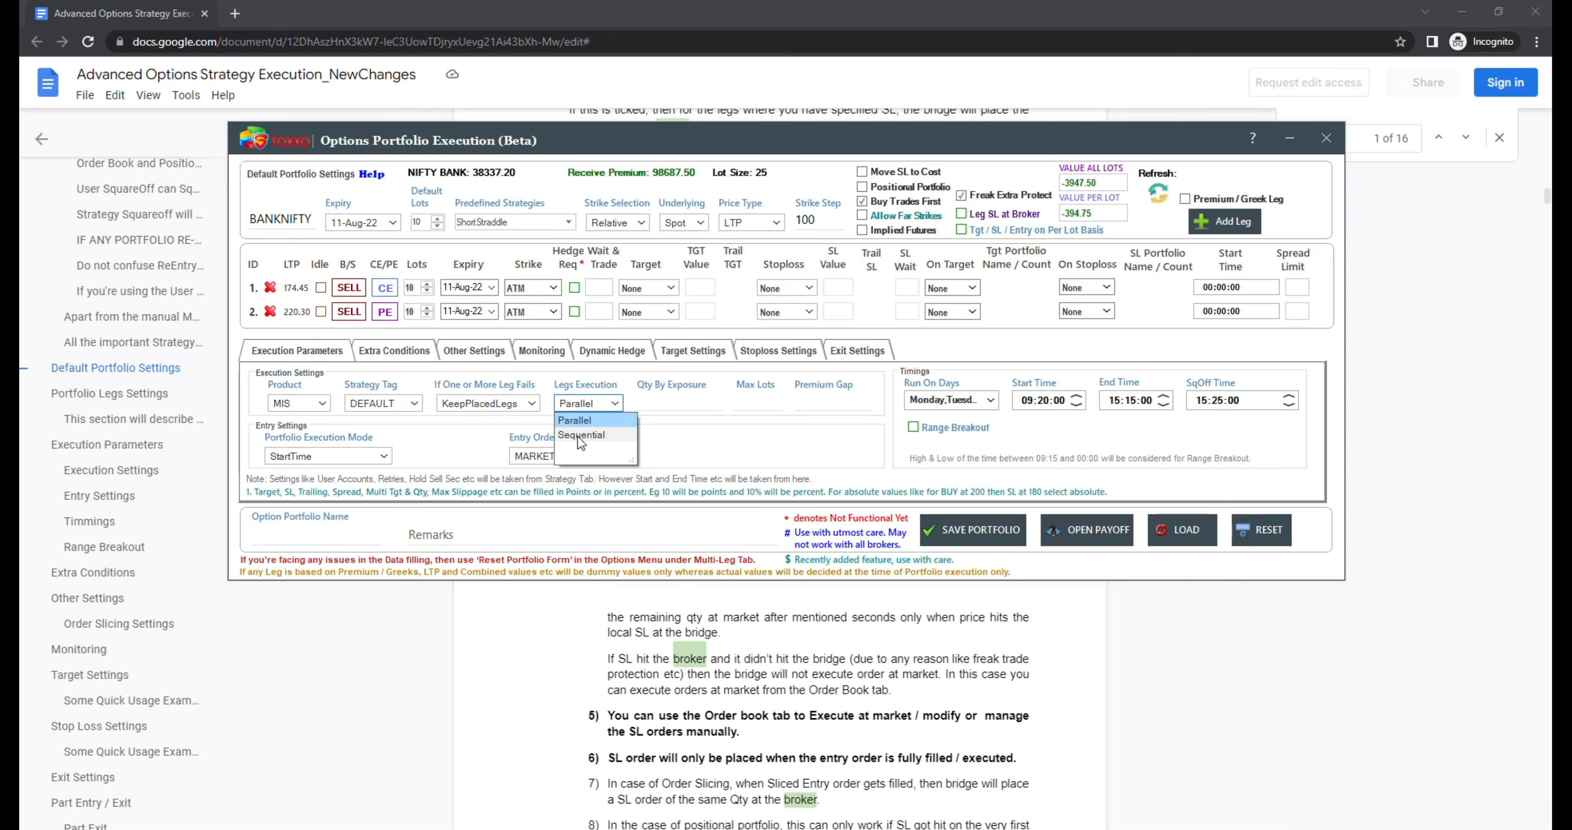
{"action": "left_click", "coordinate": [585, 377]}
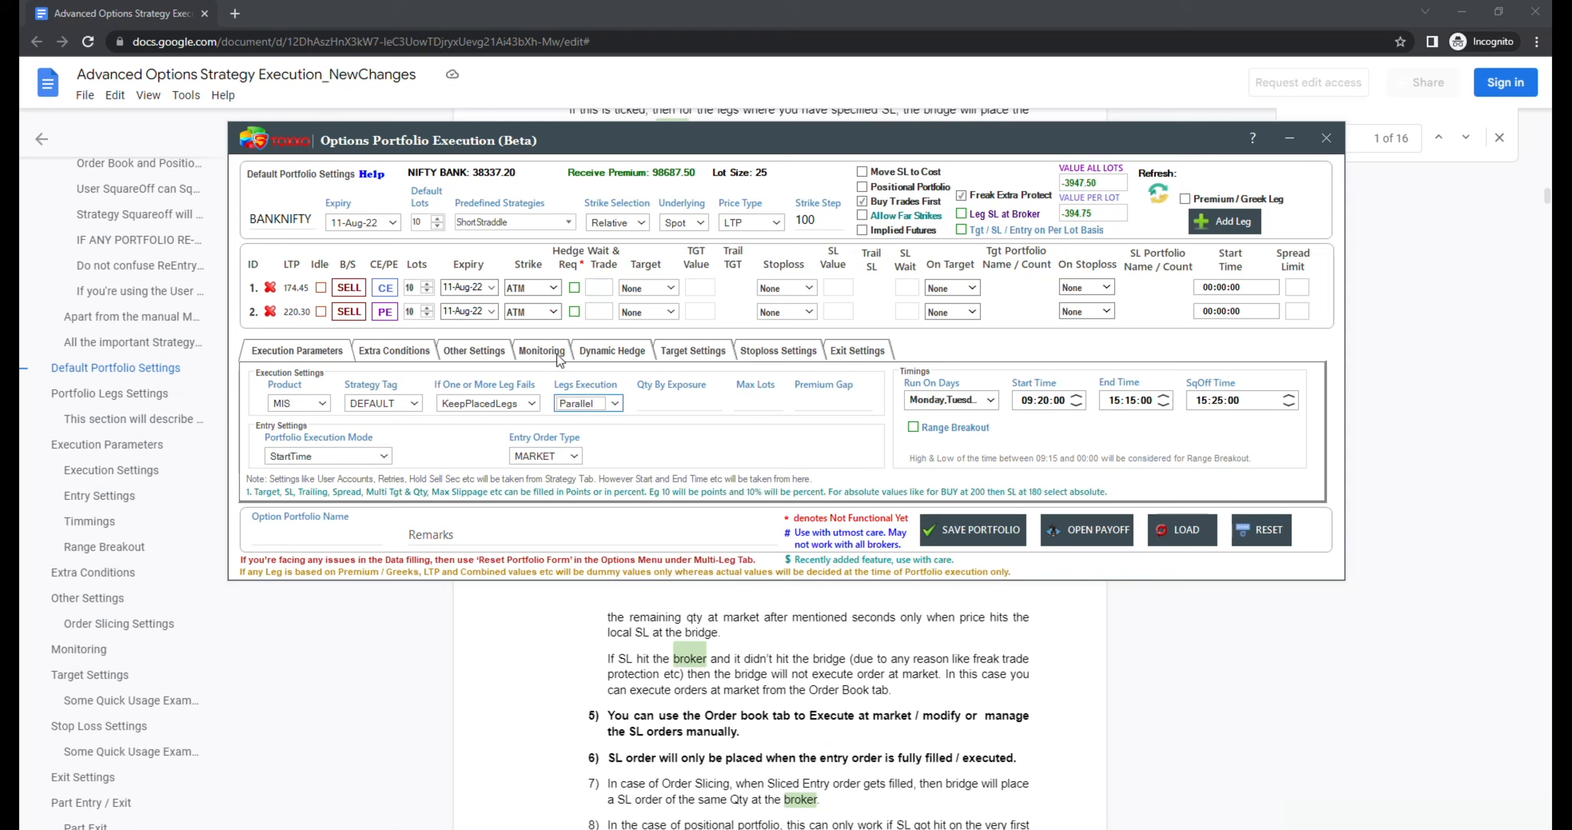
Step: Try a premium gap of 10% and clear the value again
{"action": "left_click", "coordinate": [839, 397]}
{"action": "type", "text": "1"}
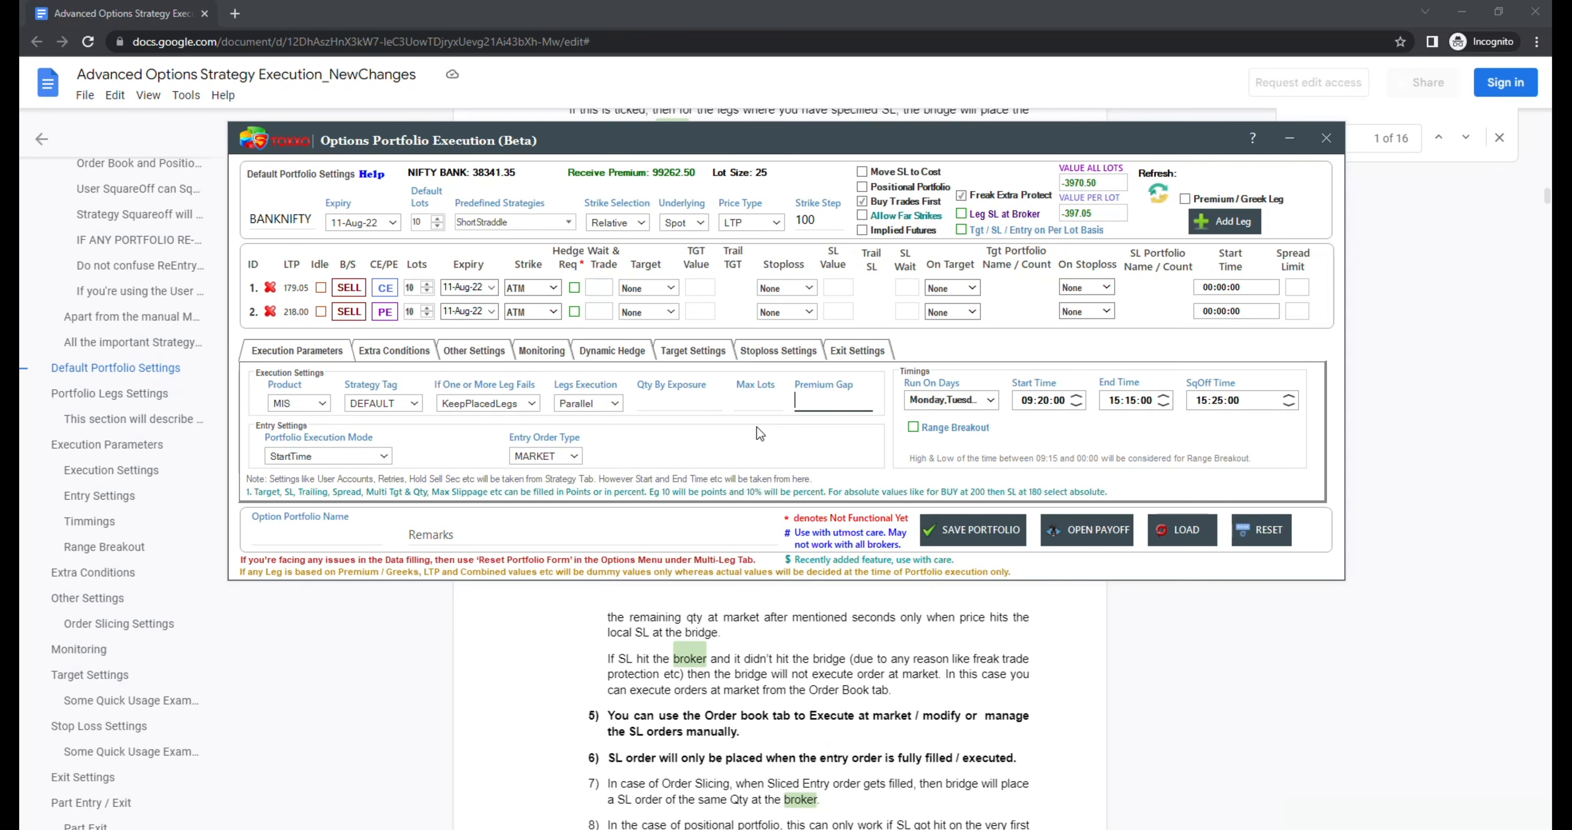
{"action": "type", "text": "0"}
{"action": "key", "text": "super"}
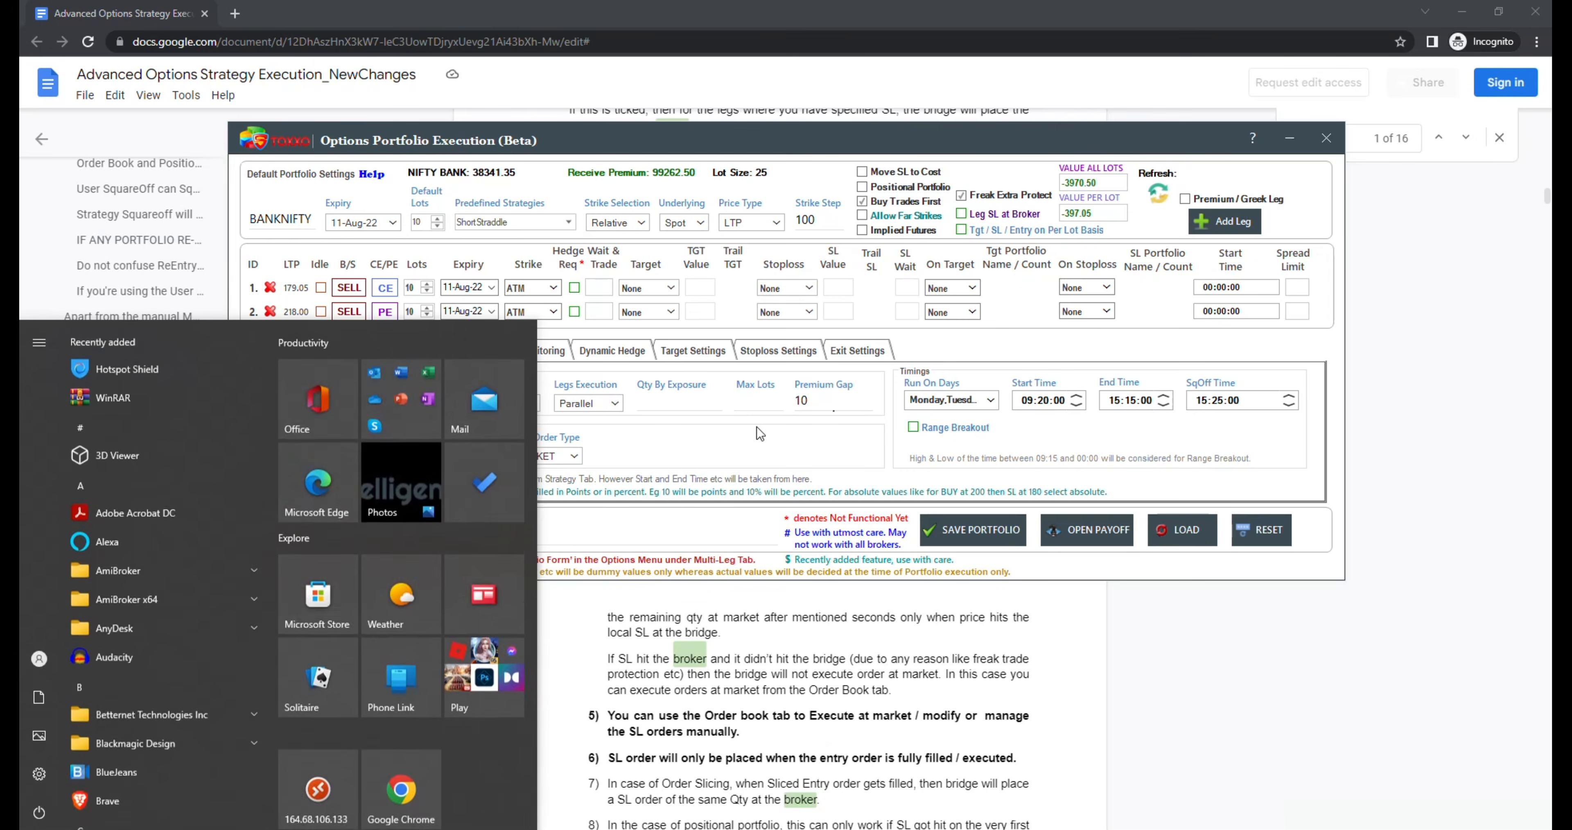
{"action": "key", "text": "super"}
{"action": "type", "text": "%"}
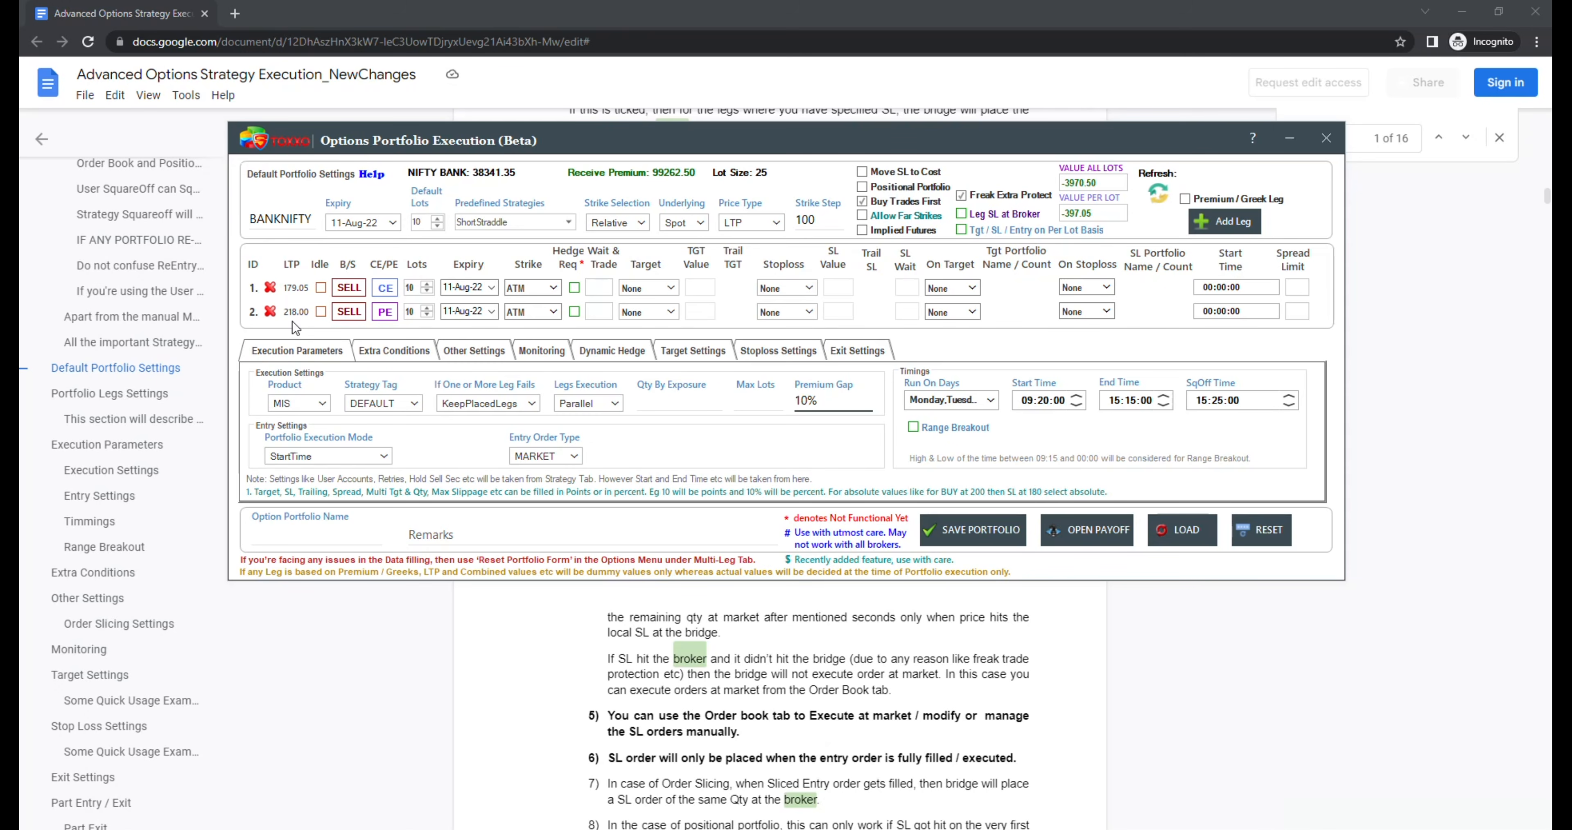
{"action": "key", "text": "BackSpace"}
{"action": "key", "text": "BackSpace"}
{"action": "key", "text": "BackSpace"}
Step: Name the option portfolio STR1 and review the entry order type options, keeping MARKET
{"action": "left_click", "coordinate": [298, 533]}
{"action": "type", "text": "STR1"}
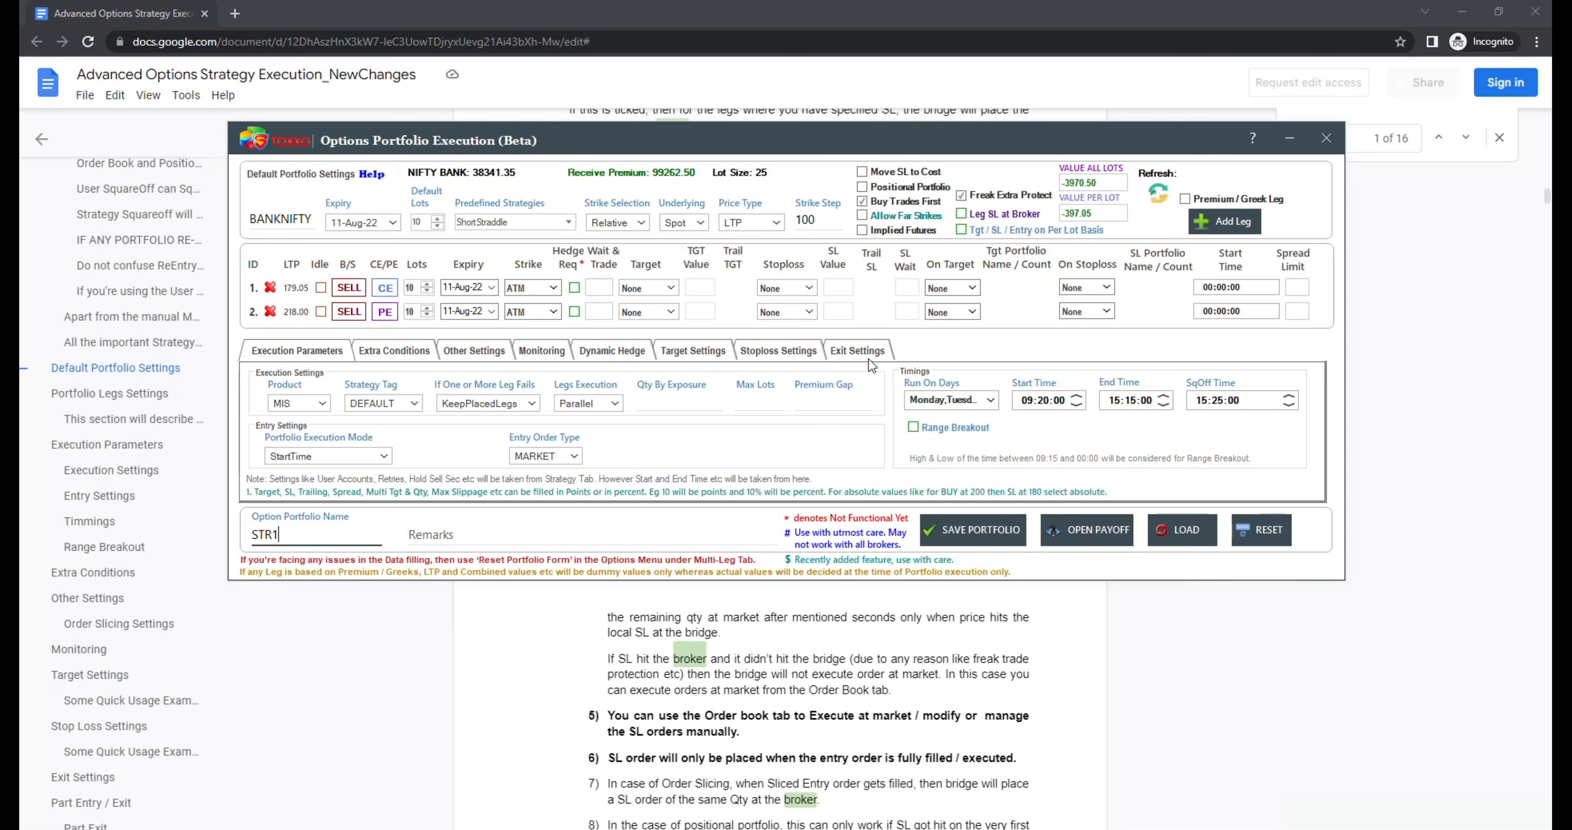
{"action": "left_click", "coordinate": [534, 455]}
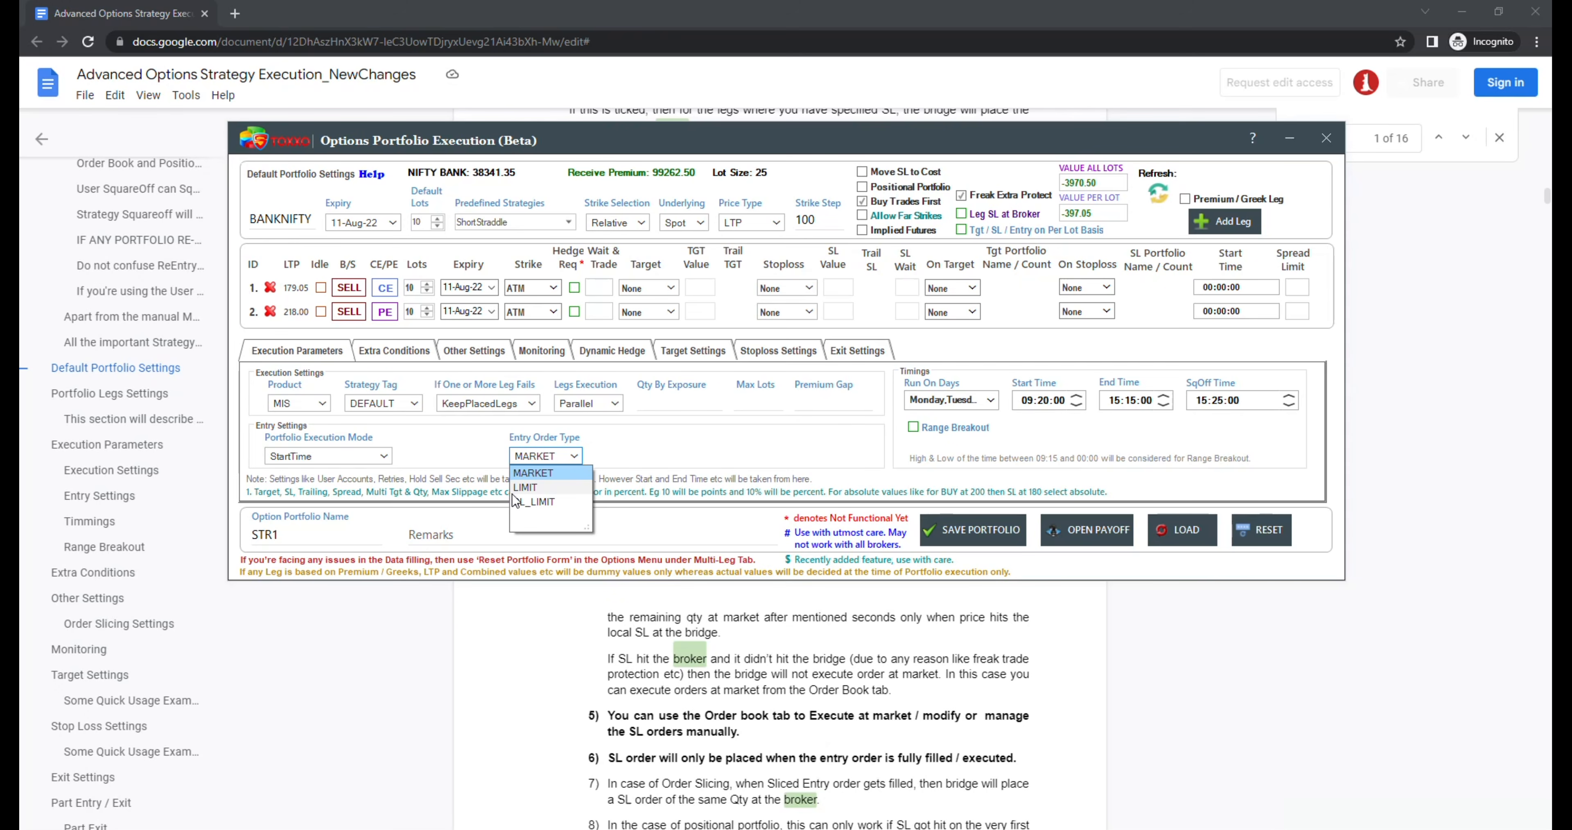
{"action": "left_click", "coordinate": [611, 437]}
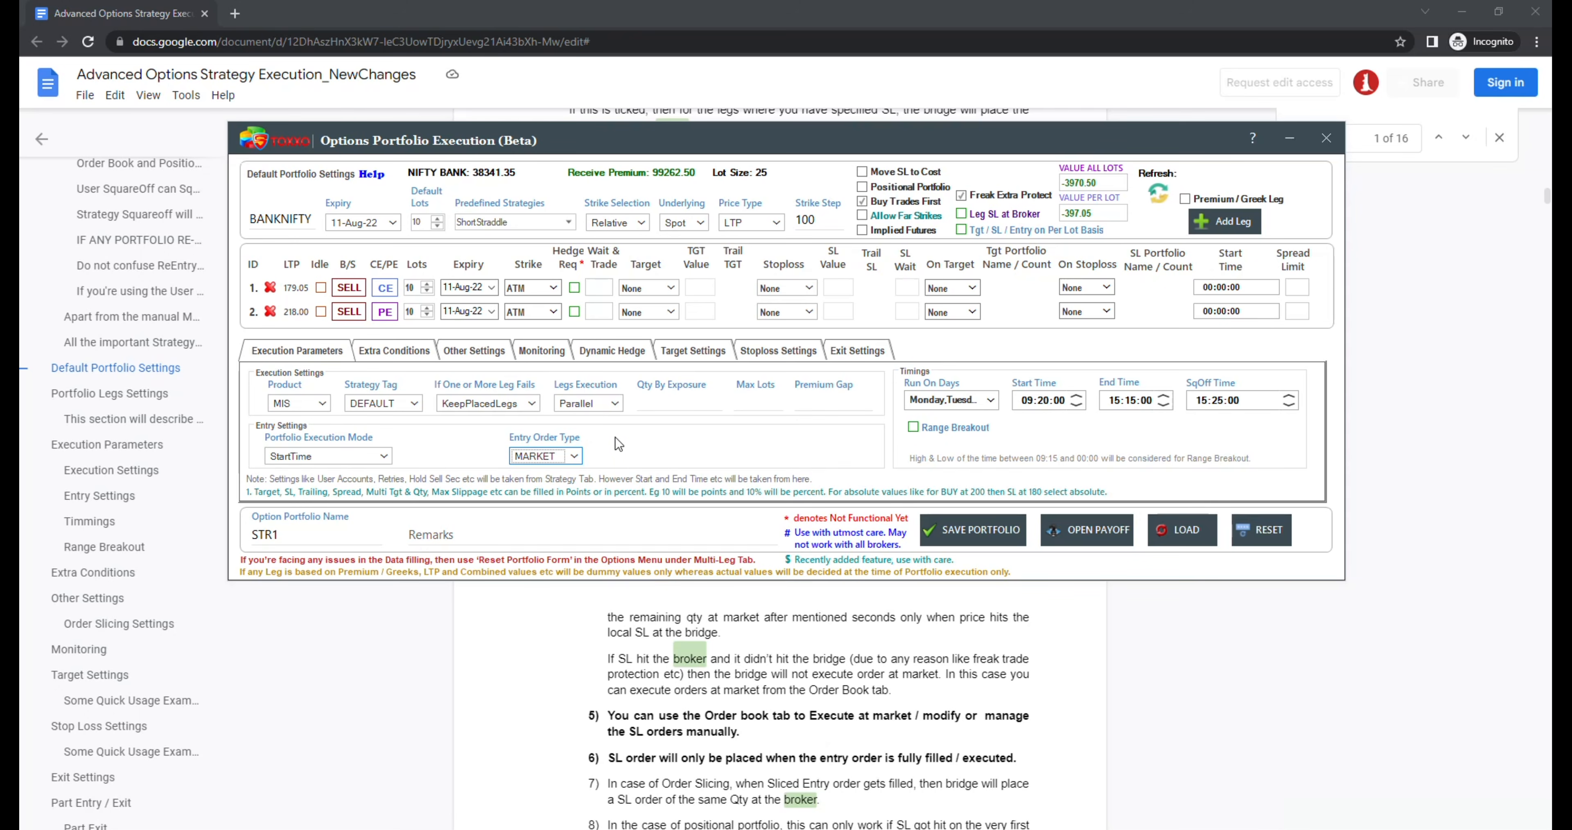
Step: Try the LIMIT entry order type with a limit price adjust of 5 and clear that value again
{"action": "left_click", "coordinate": [566, 457]}
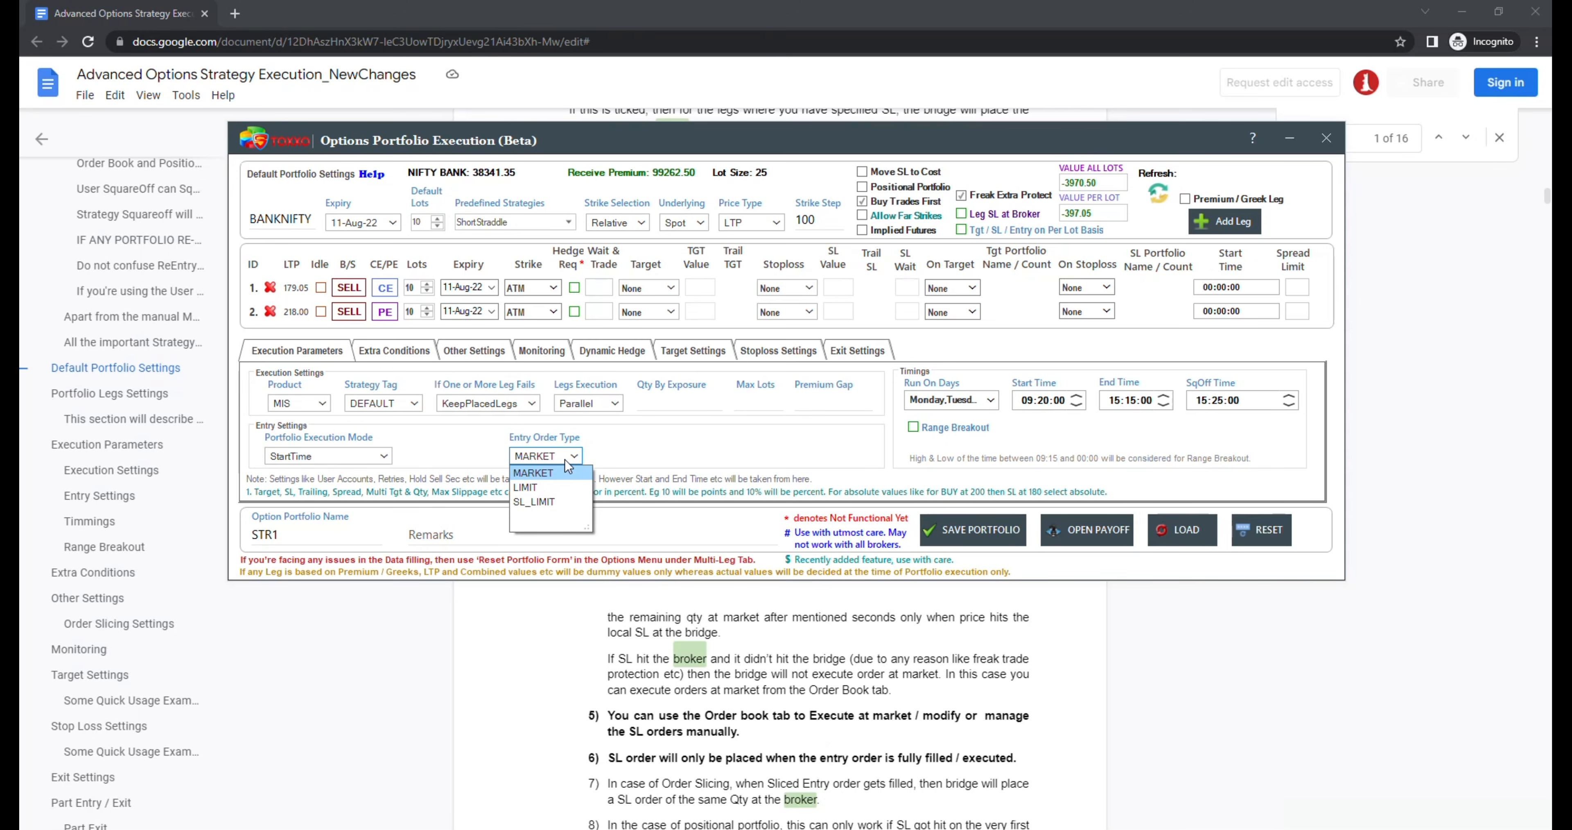
{"action": "left_click", "coordinate": [559, 485]}
{"action": "left_click", "coordinate": [626, 454]}
{"action": "type", "text": "5"}
{"action": "key", "text": "BackSpace"}
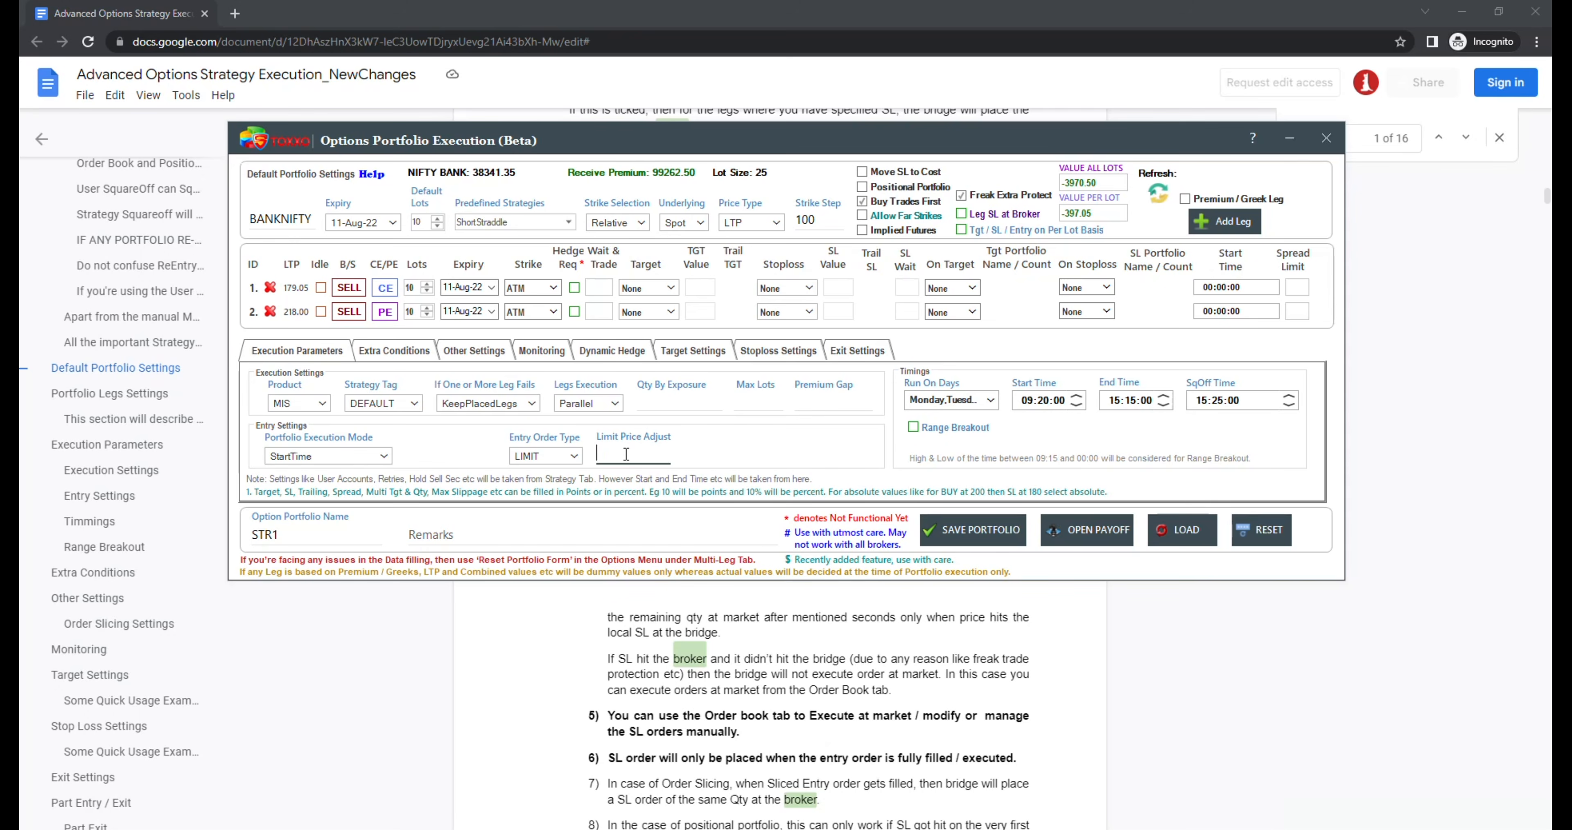
Step: Try the SL_LIMIT entry order type with a limit price adjust of 5 and 10 wait seconds
{"action": "left_click", "coordinate": [547, 455]}
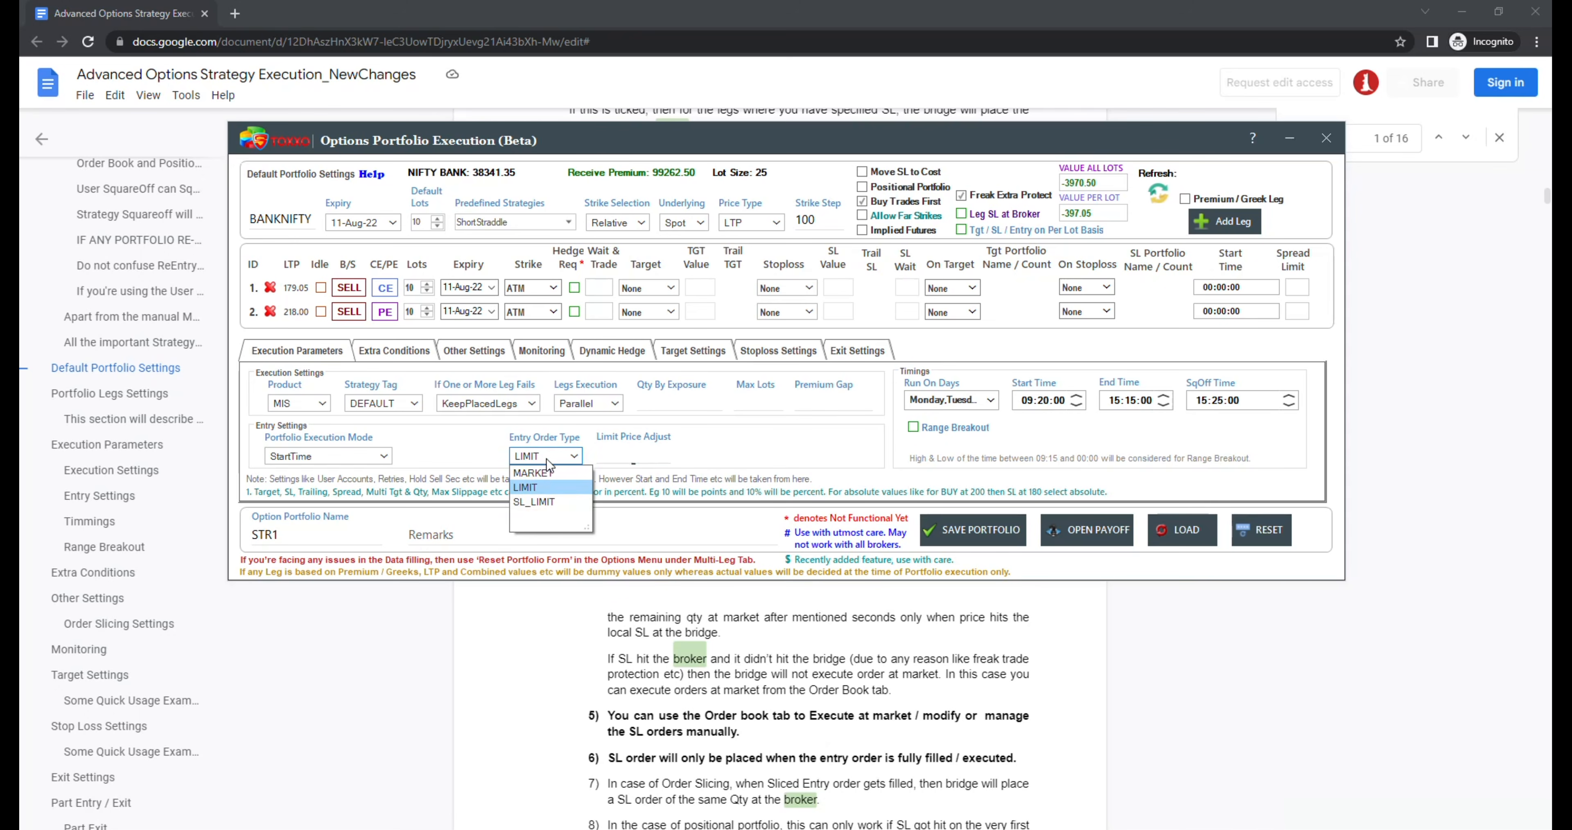
{"action": "left_click", "coordinate": [551, 502]}
{"action": "left_click", "coordinate": [641, 452]}
{"action": "type", "text": "5"}
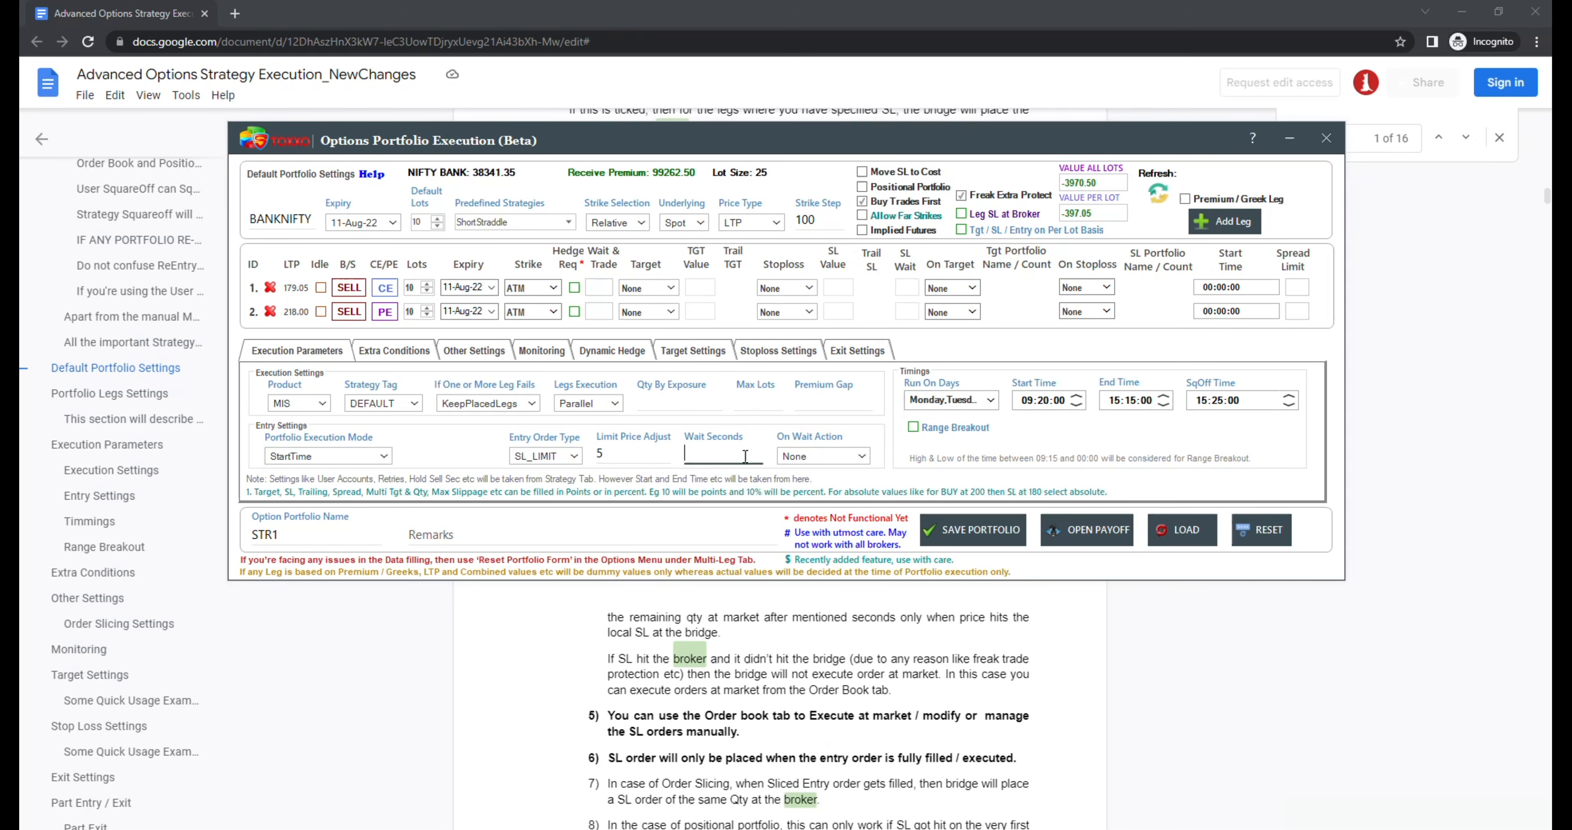
{"action": "type", "text": "10"}
Step: Try CancelOrder and ConvertToMarket as the on-wait action, and restore the entry order type to MARKET
{"action": "left_click", "coordinate": [796, 459]}
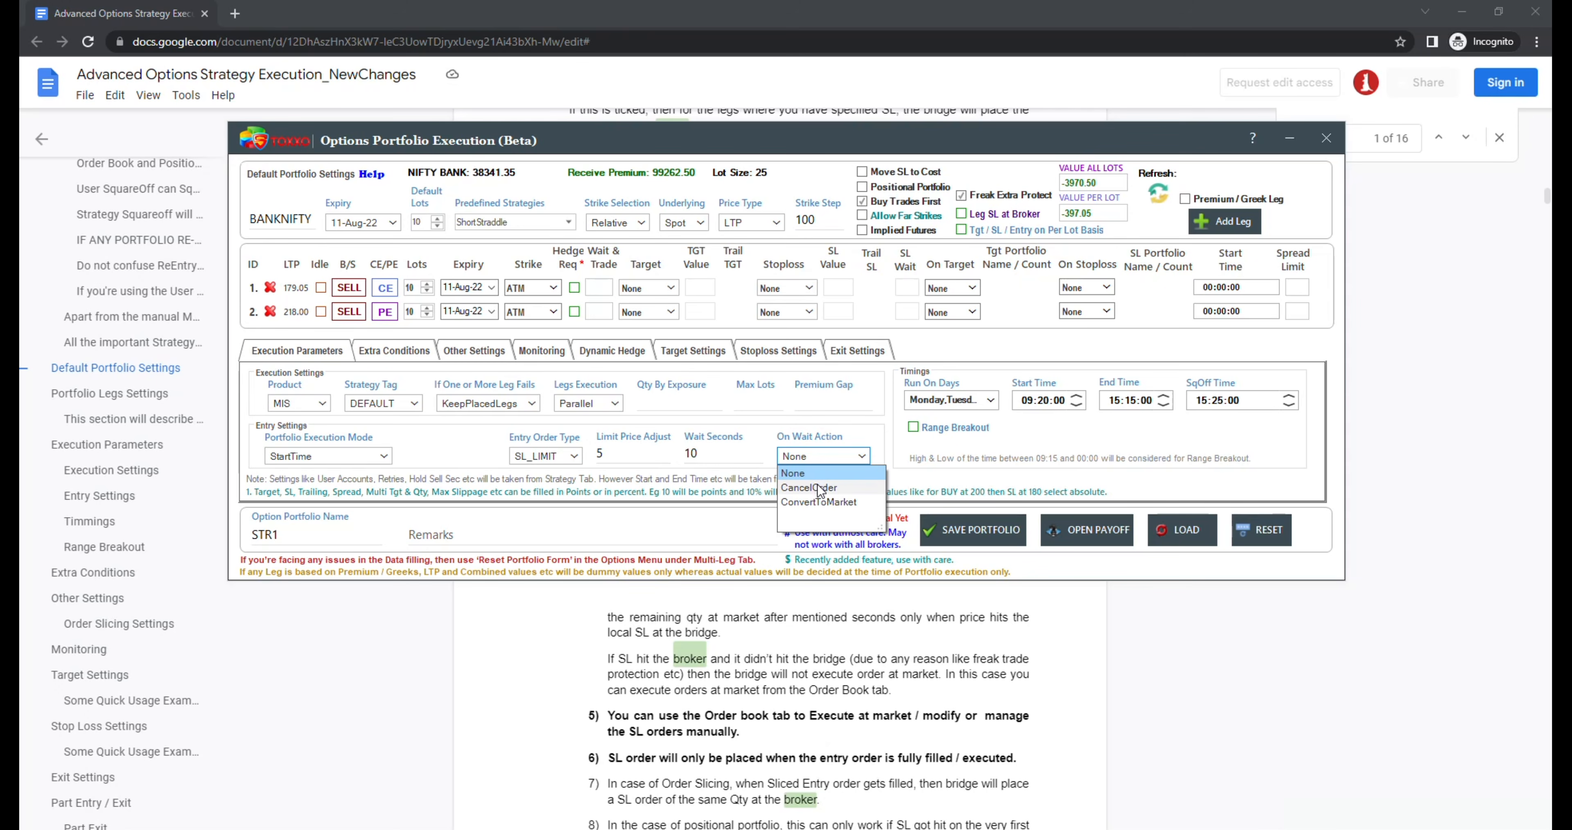
{"action": "left_click", "coordinate": [815, 488]}
{"action": "left_click", "coordinate": [815, 460]}
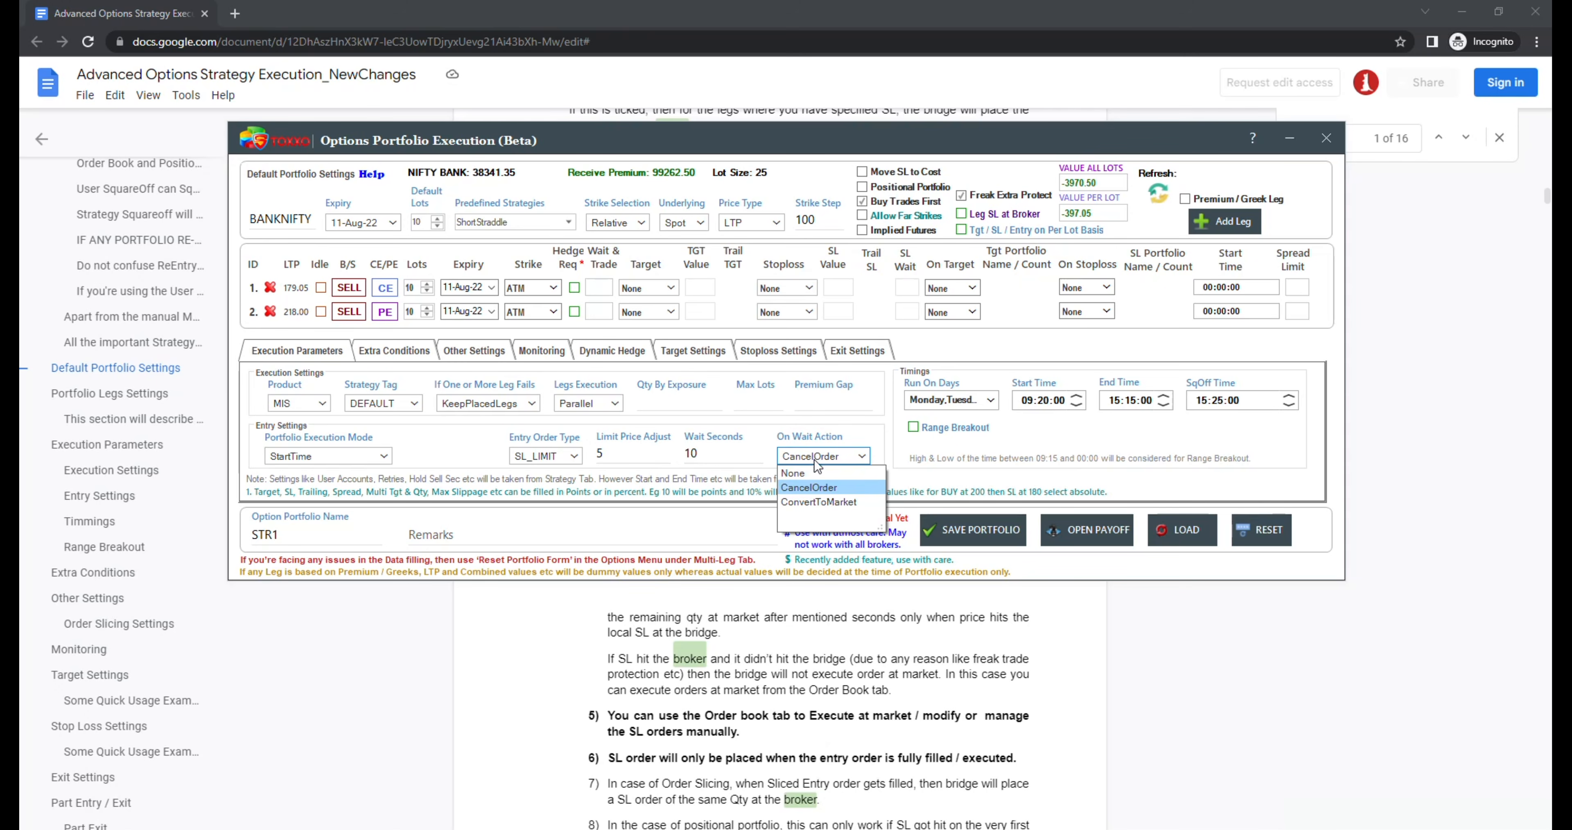
{"action": "left_click", "coordinate": [820, 503]}
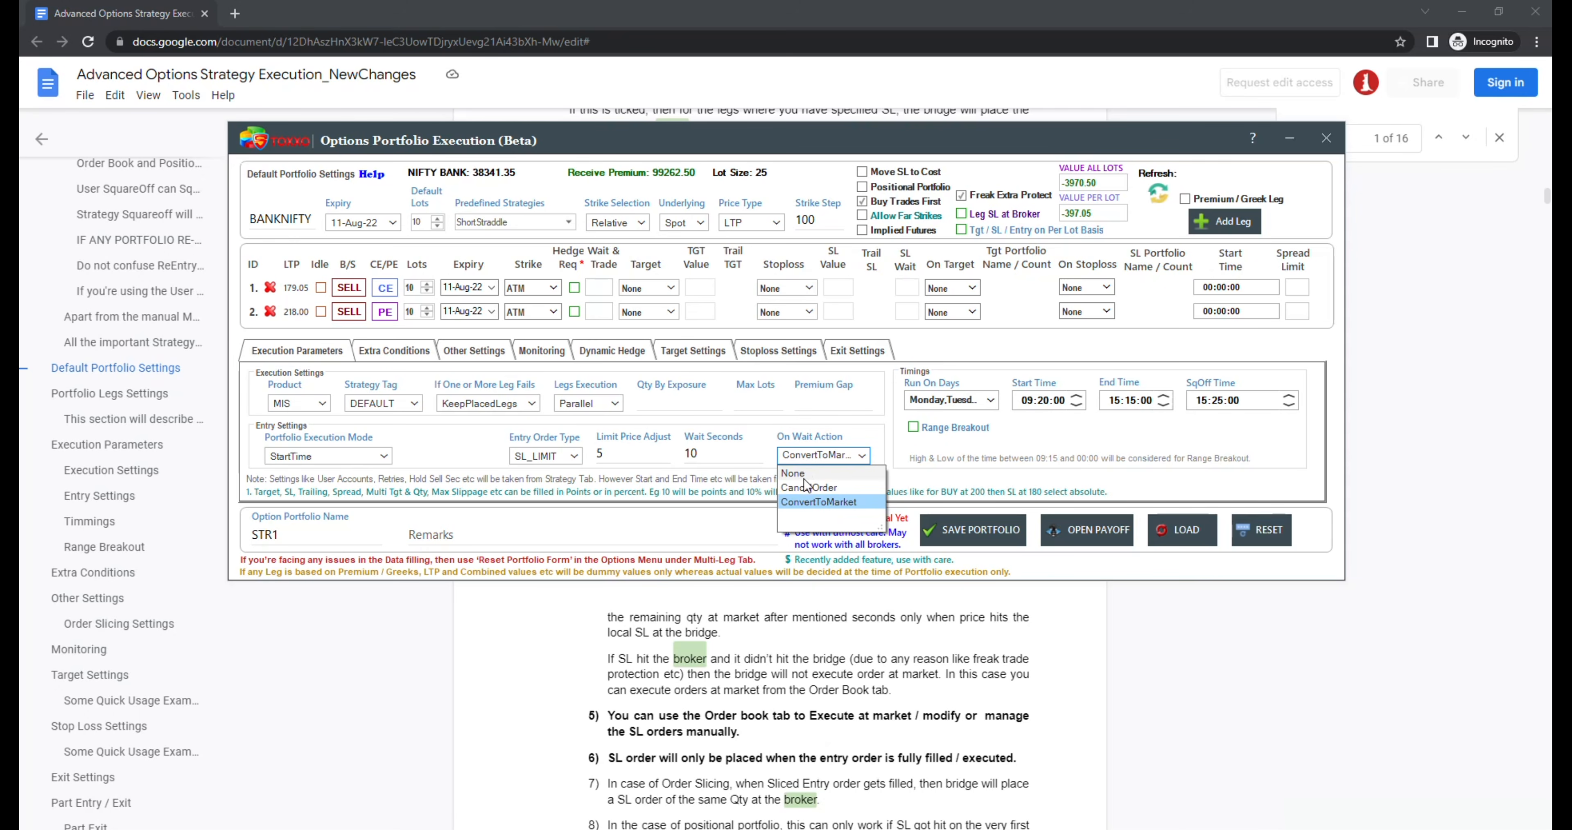
{"action": "left_click", "coordinate": [807, 486]}
{"action": "left_click", "coordinate": [574, 456]}
{"action": "left_click", "coordinate": [558, 476]}
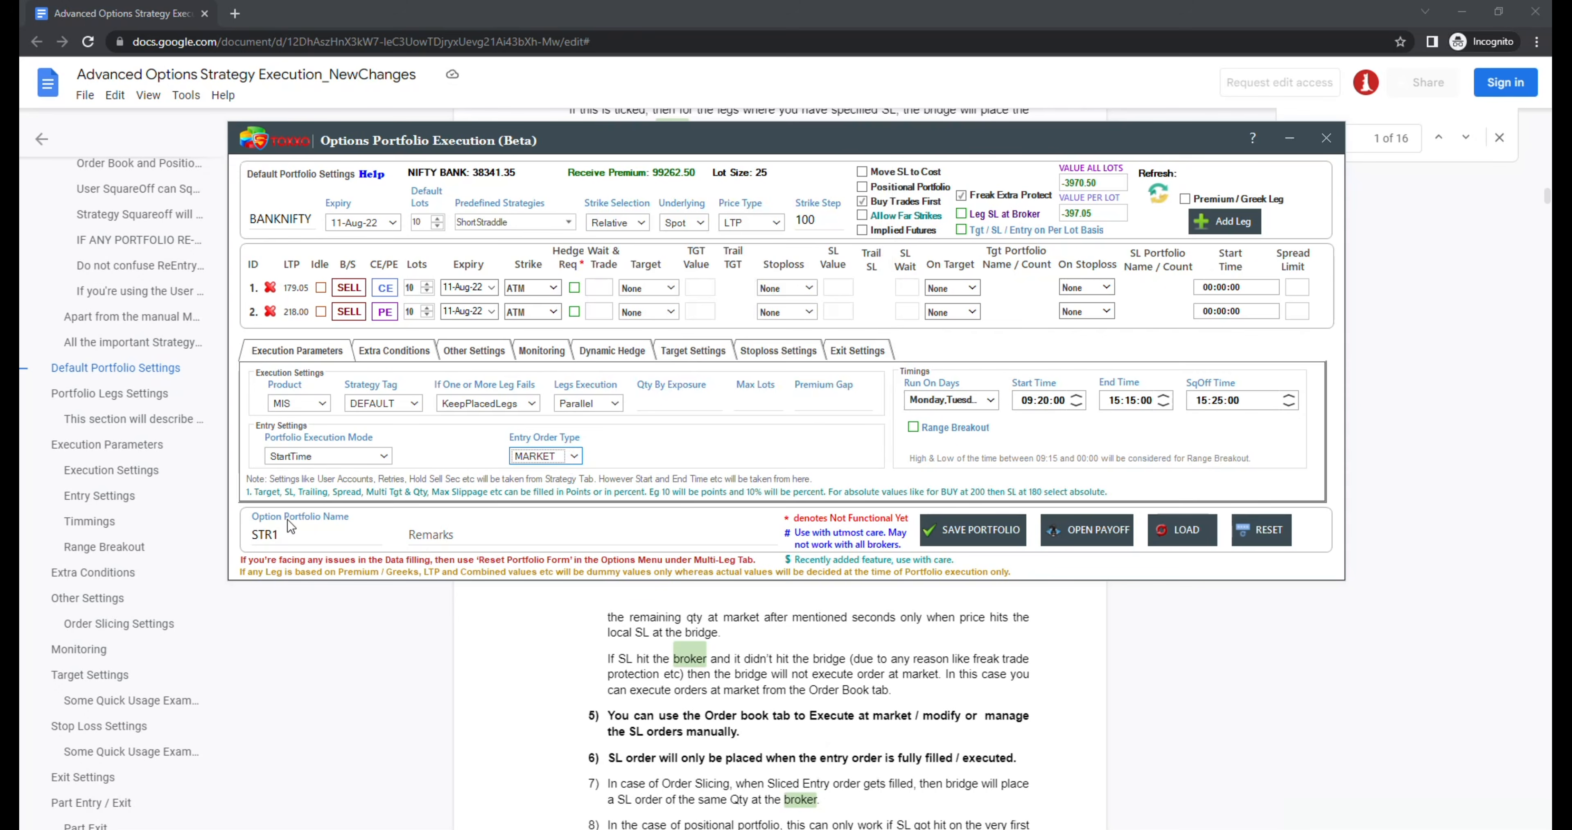
Step: View the exit order type options in the portfolio's exit settings, keeping MARKET
{"action": "left_click", "coordinate": [854, 355]}
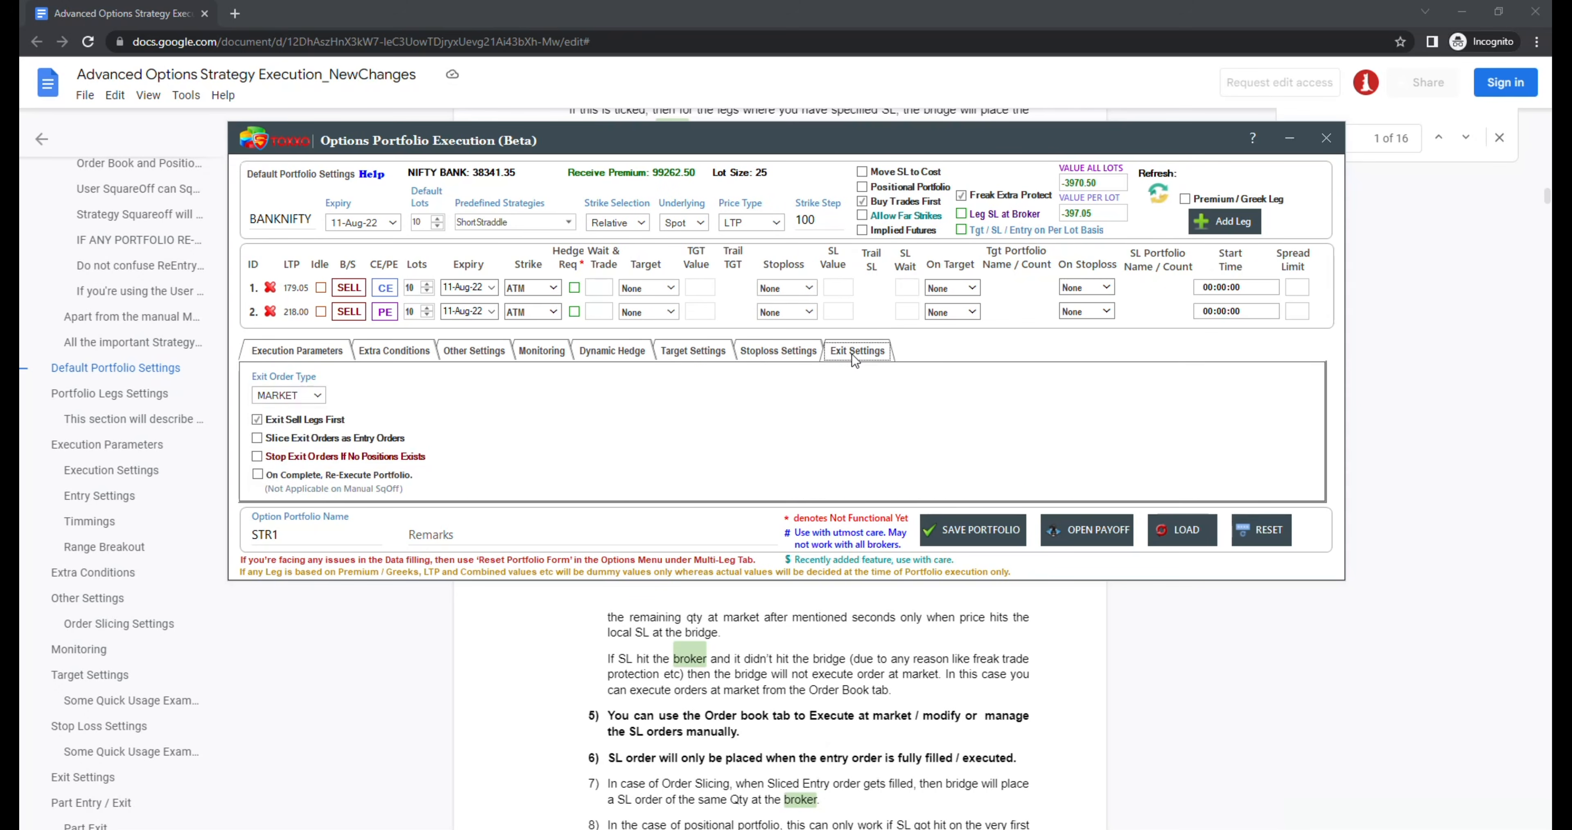
{"action": "left_click", "coordinate": [288, 397]}
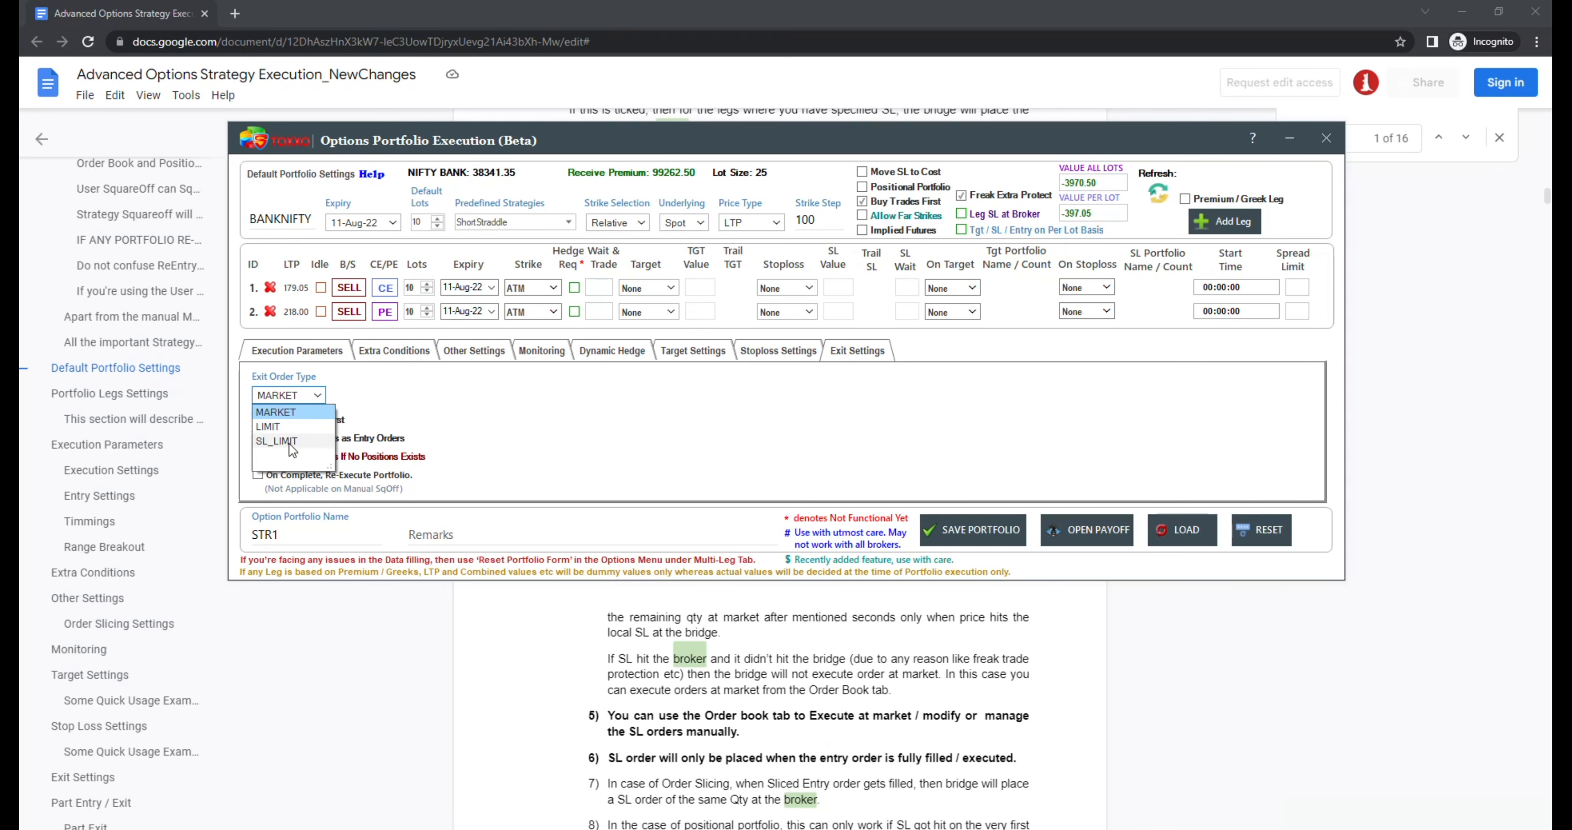
{"action": "left_click", "coordinate": [622, 387]}
Step: Save the STR1 portfolio and enable it for execution
{"action": "left_click", "coordinate": [945, 535]}
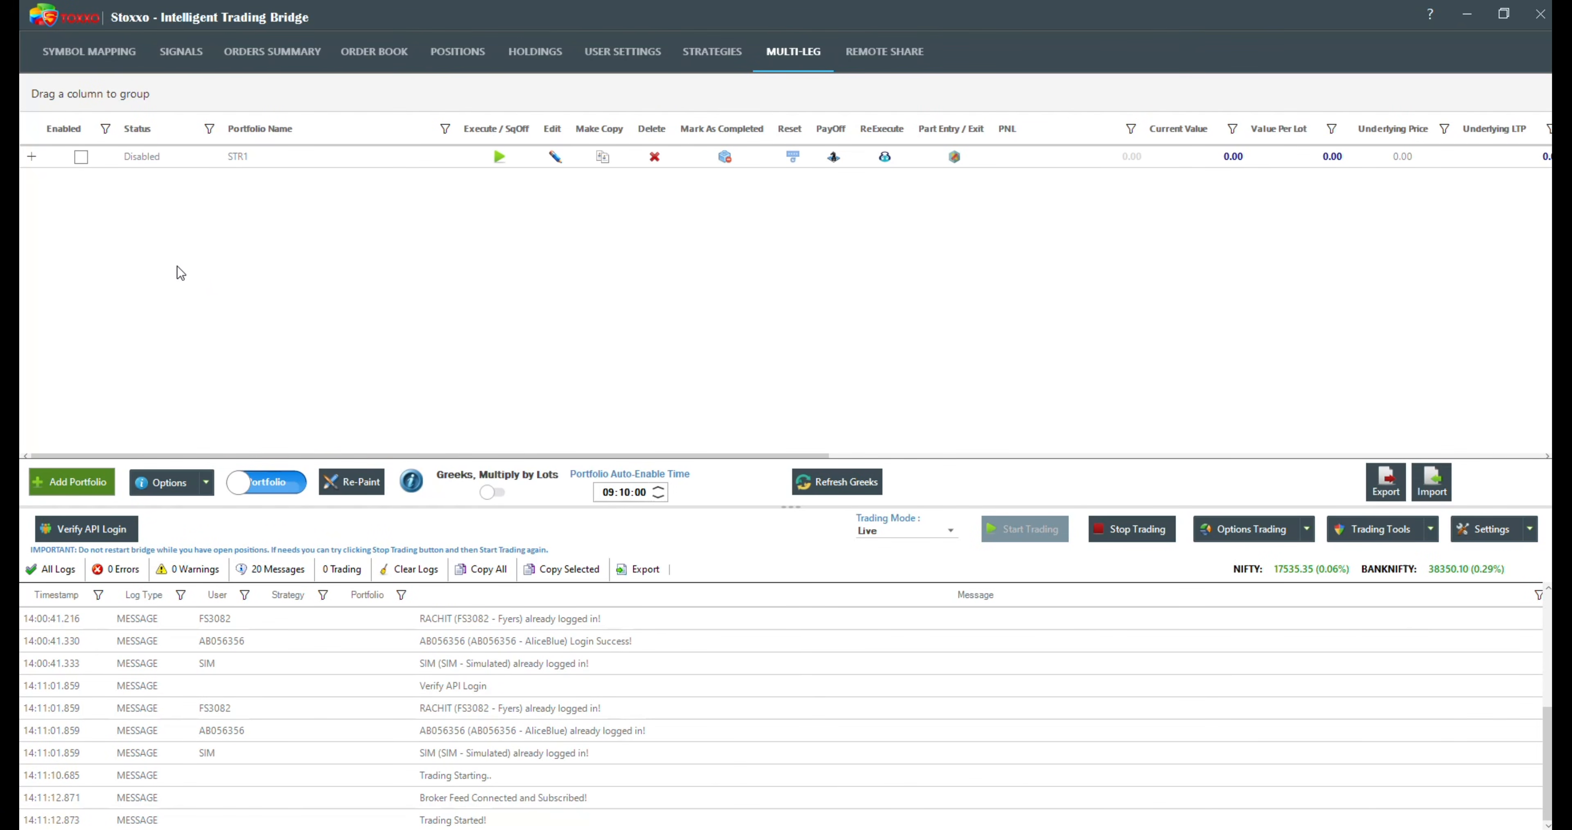
{"action": "left_click", "coordinate": [80, 157]}
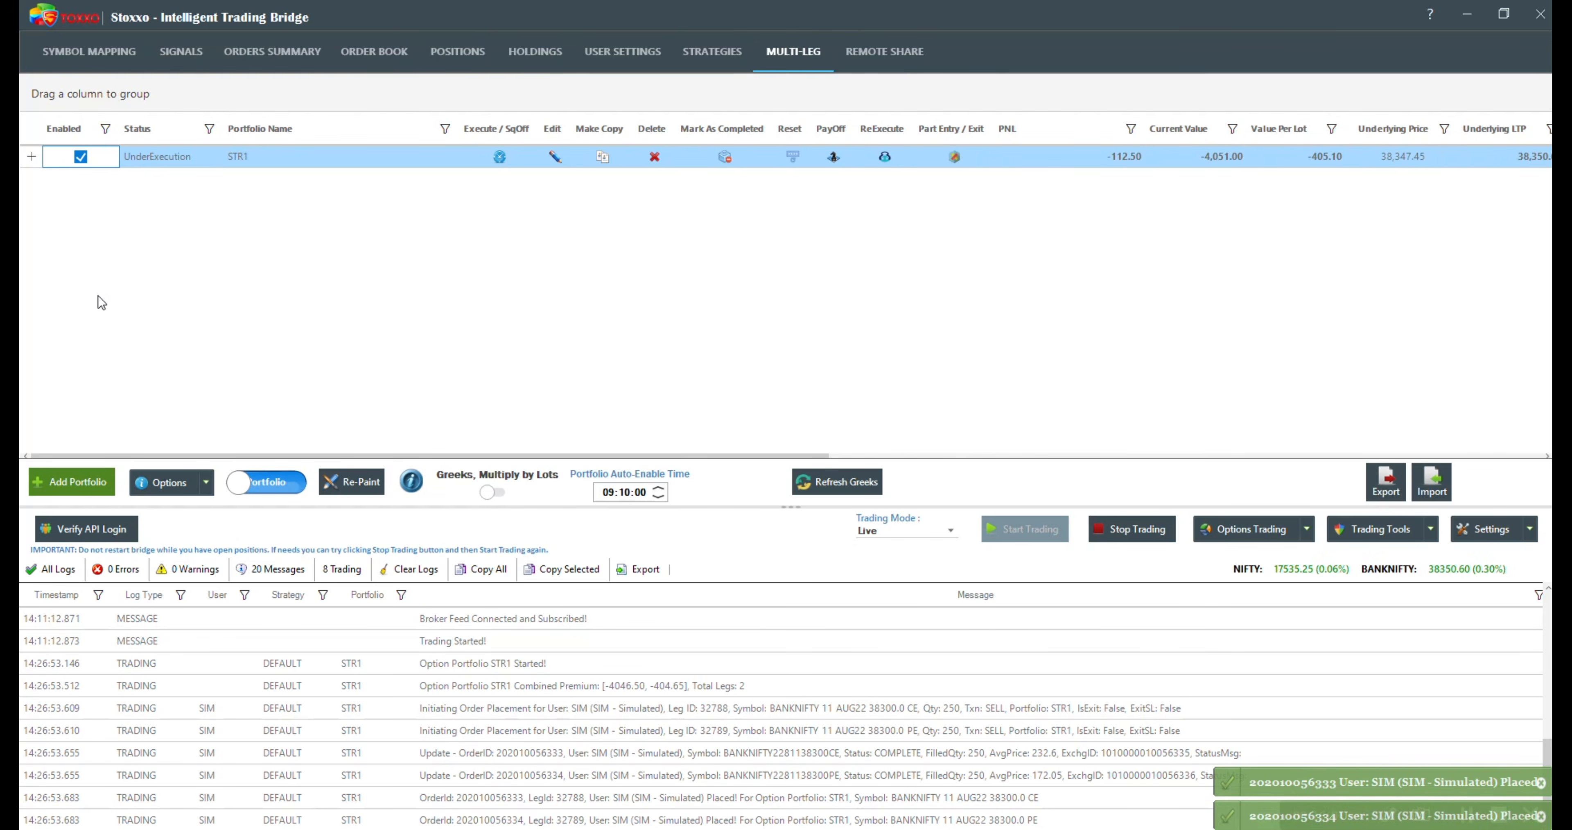
Step: Examine STR1's PNL, current value, value per lot and remaining columns in the portfolio list
{"action": "left_click", "coordinate": [1136, 164]}
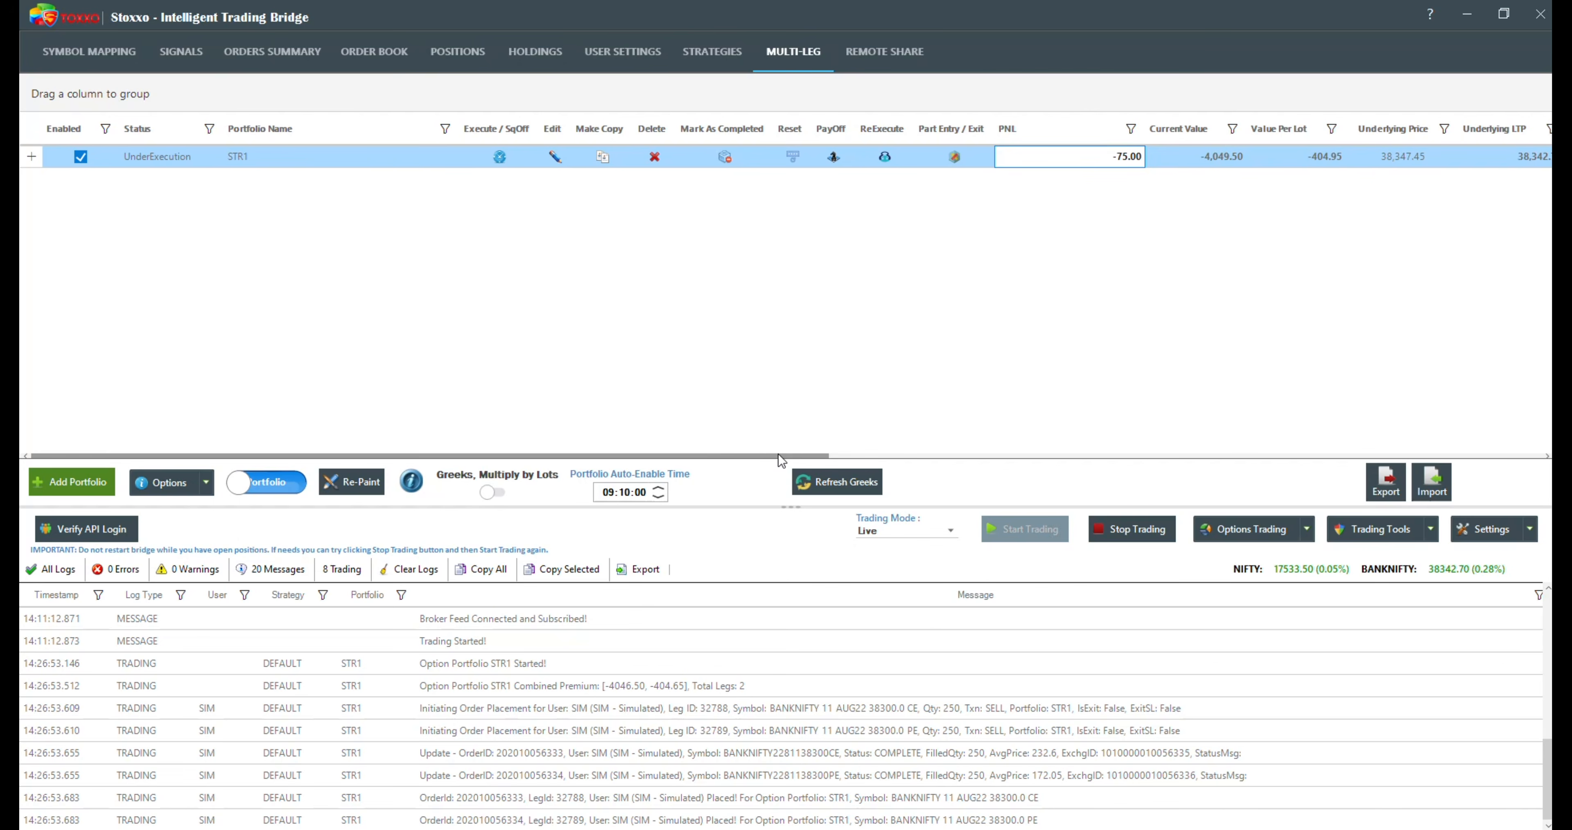
{"action": "left_click_drag", "start_coordinate": [779, 453], "coordinate": [1500, 416]}
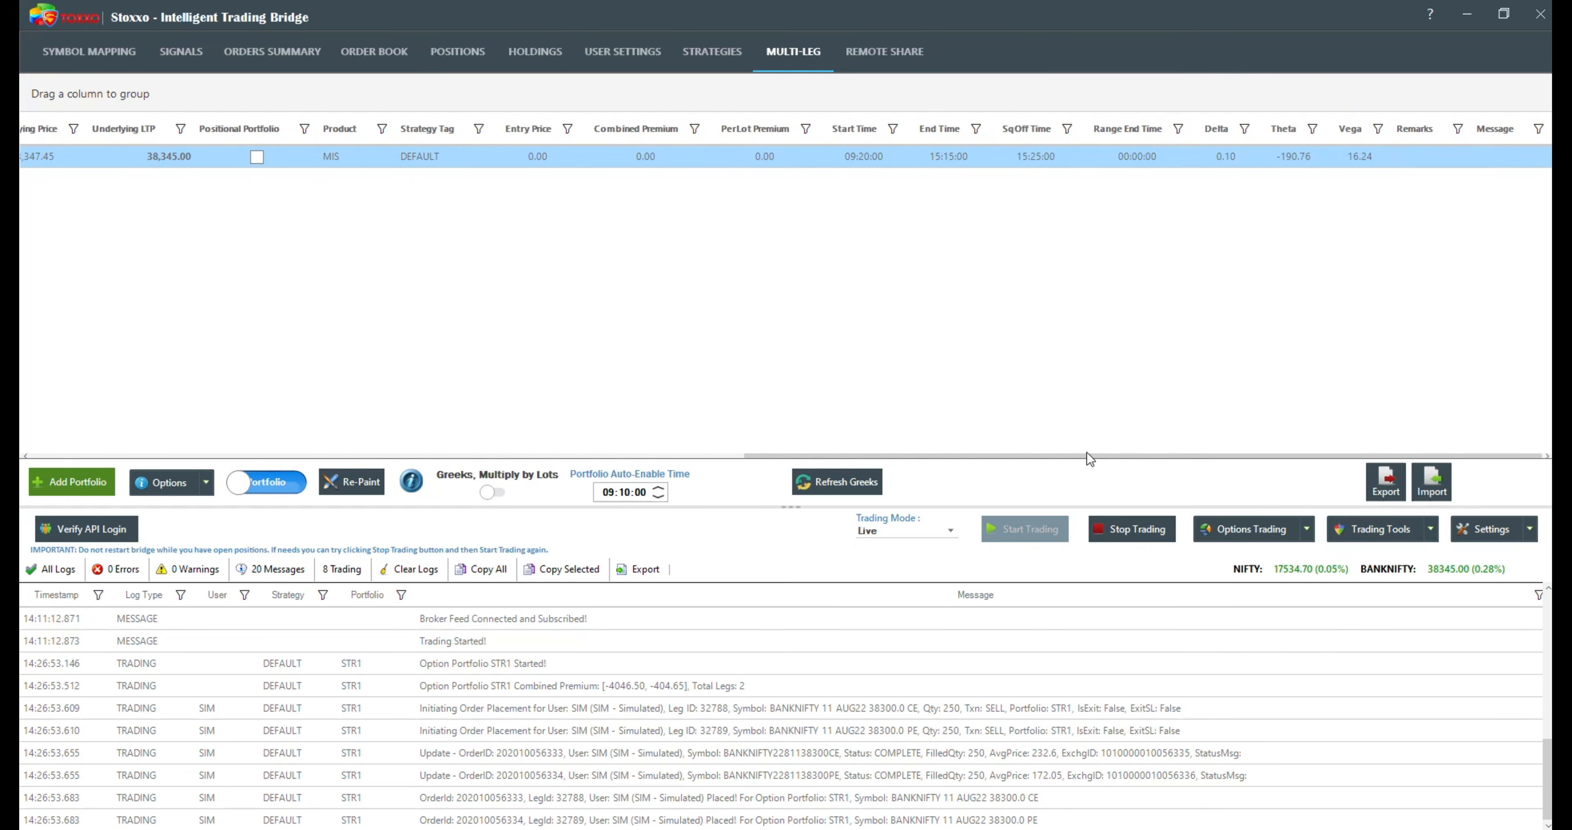
{"action": "left_click_drag", "start_coordinate": [1087, 455], "coordinate": [619, 407]}
{"action": "left_click", "coordinate": [861, 157]}
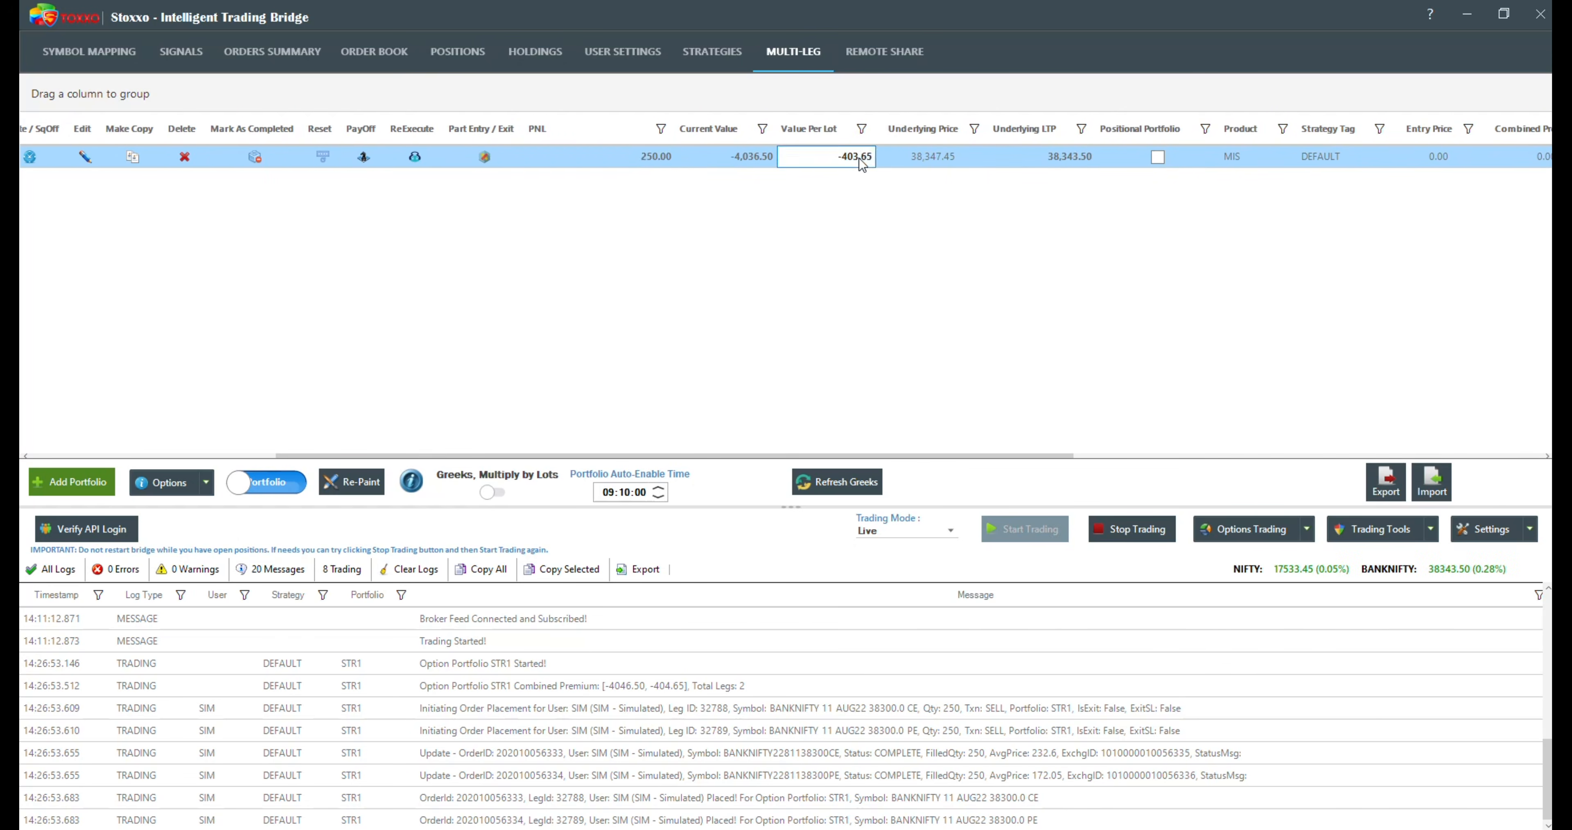
{"action": "left_click", "coordinate": [714, 153]}
{"action": "left_click", "coordinate": [649, 157]}
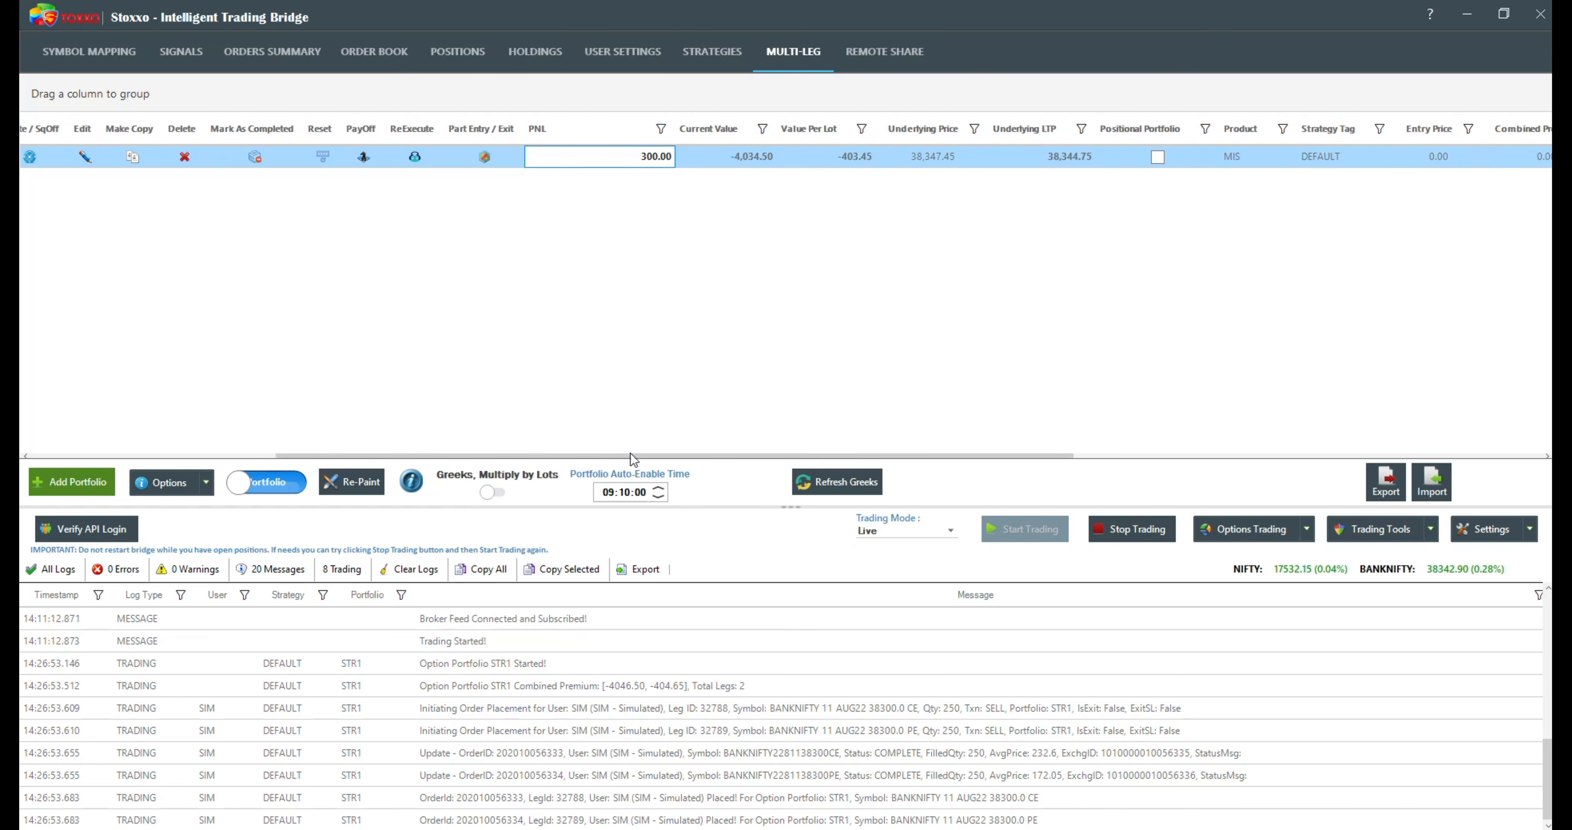
{"action": "left_click_drag", "start_coordinate": [632, 453], "coordinate": [342, 456]}
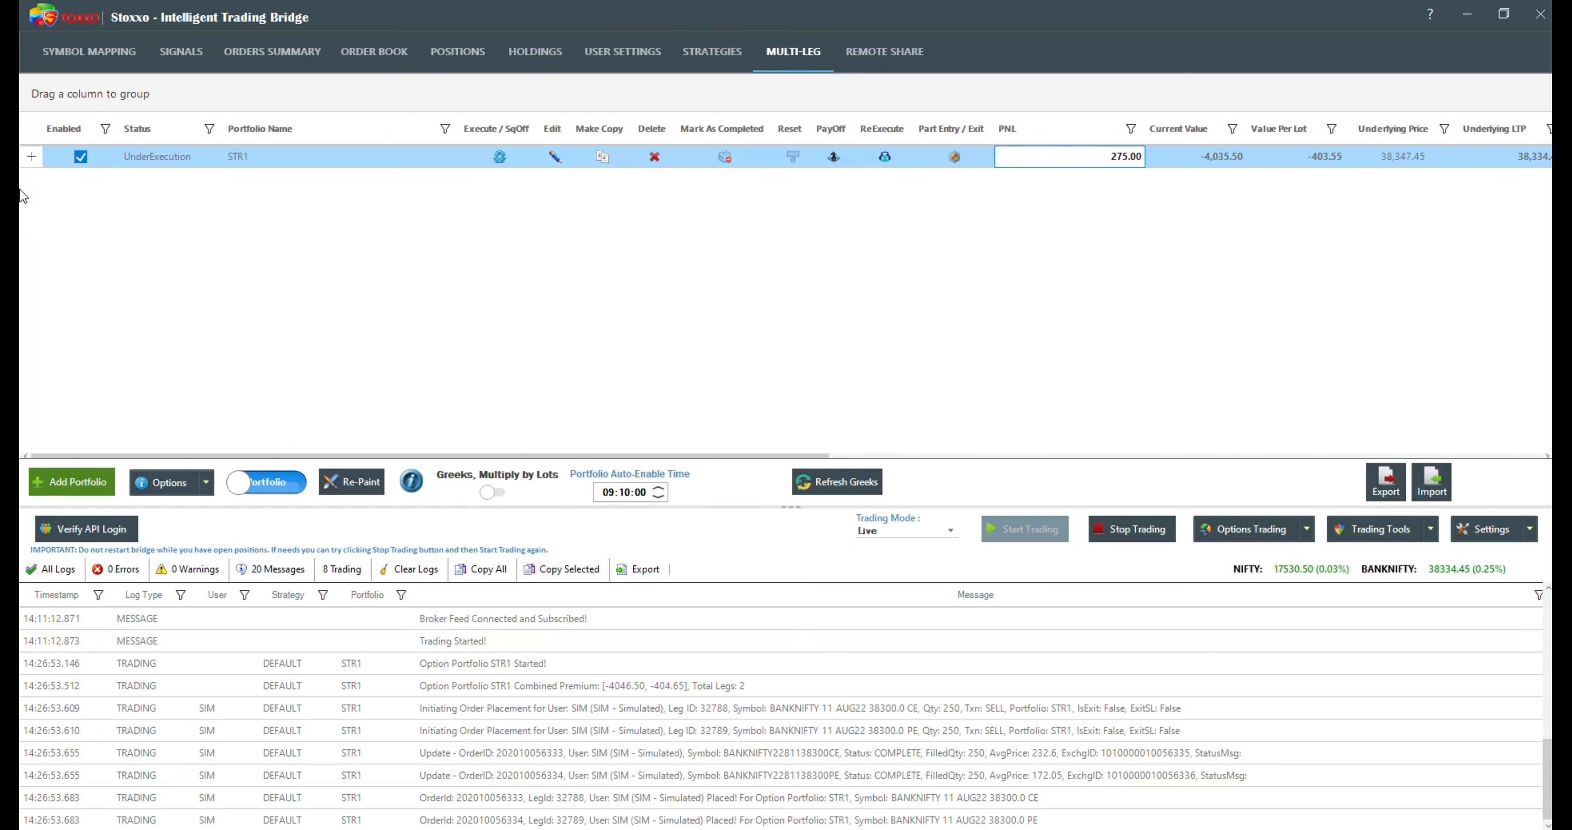
Step: Expand STR1's leg details and its user-level row, and widen the Exchange Symbol column to show the full symbols
{"action": "left_click", "coordinate": [32, 159]}
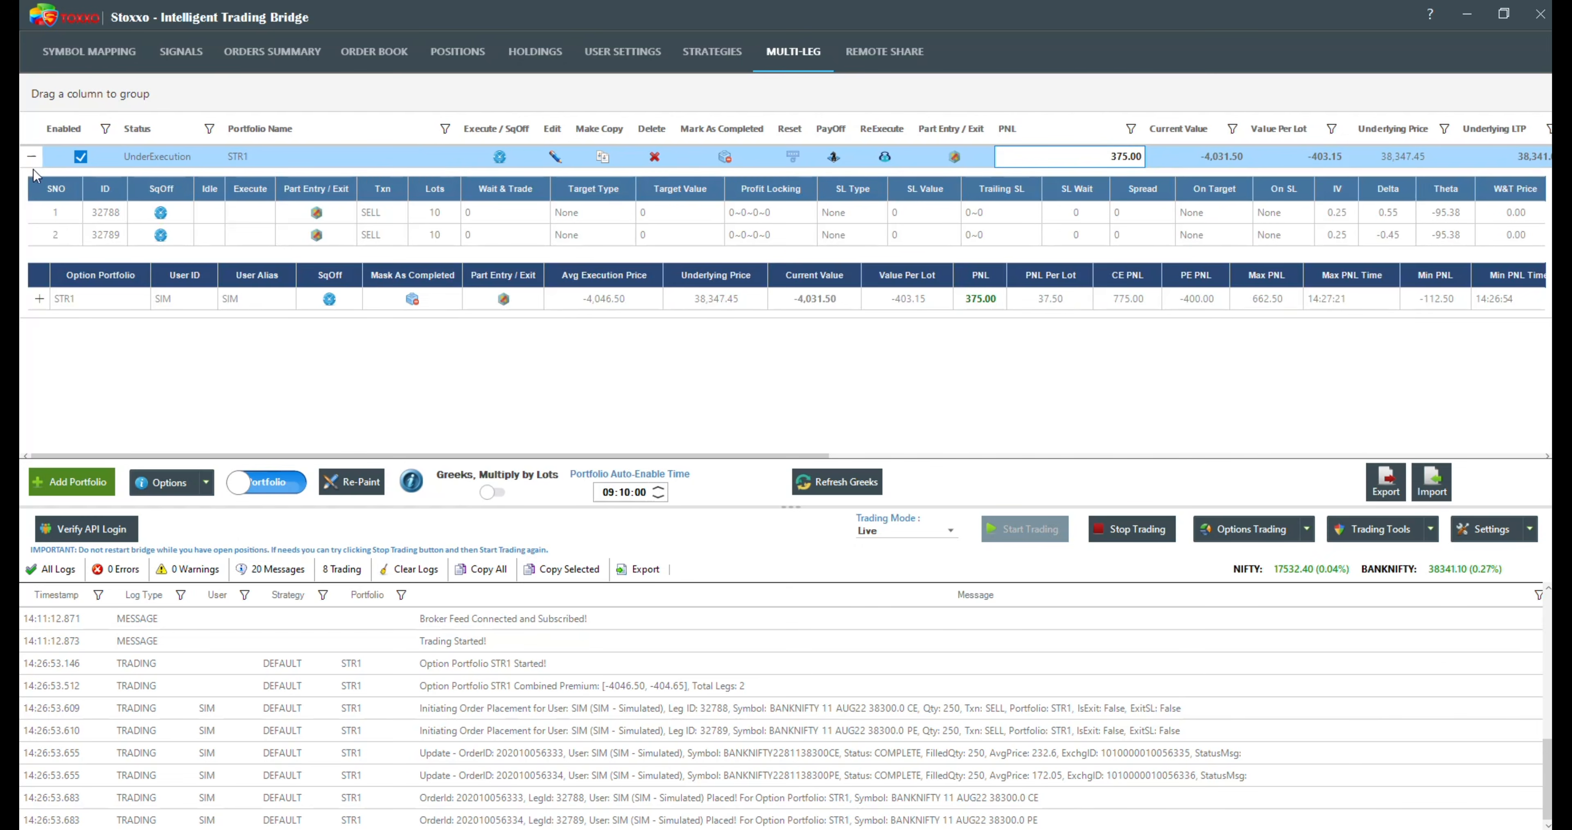
{"action": "left_click", "coordinate": [39, 299]}
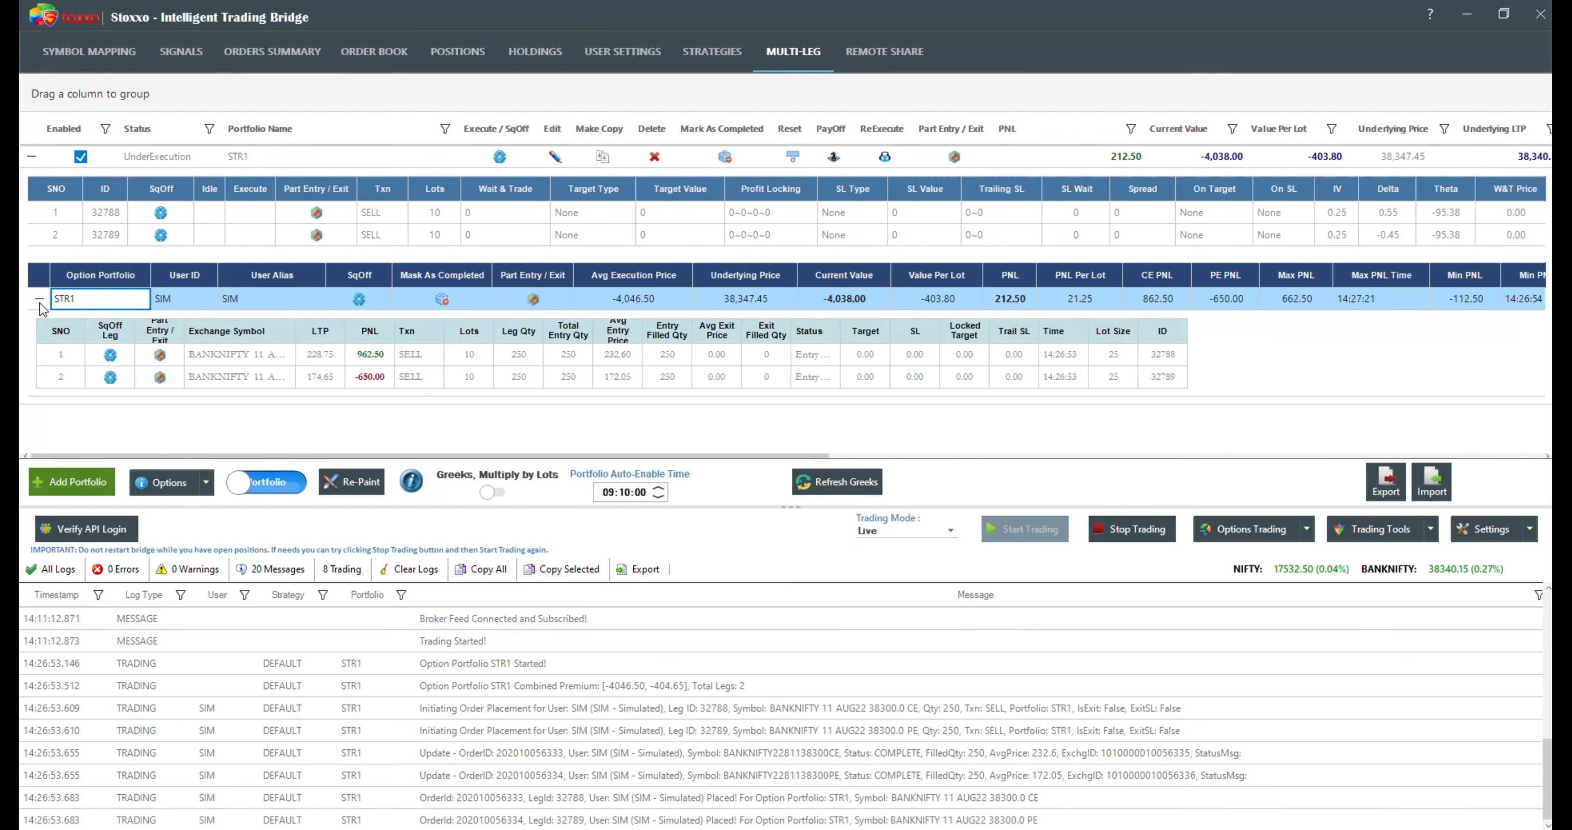
{"action": "left_click_drag", "start_coordinate": [293, 333], "coordinate": [381, 330]}
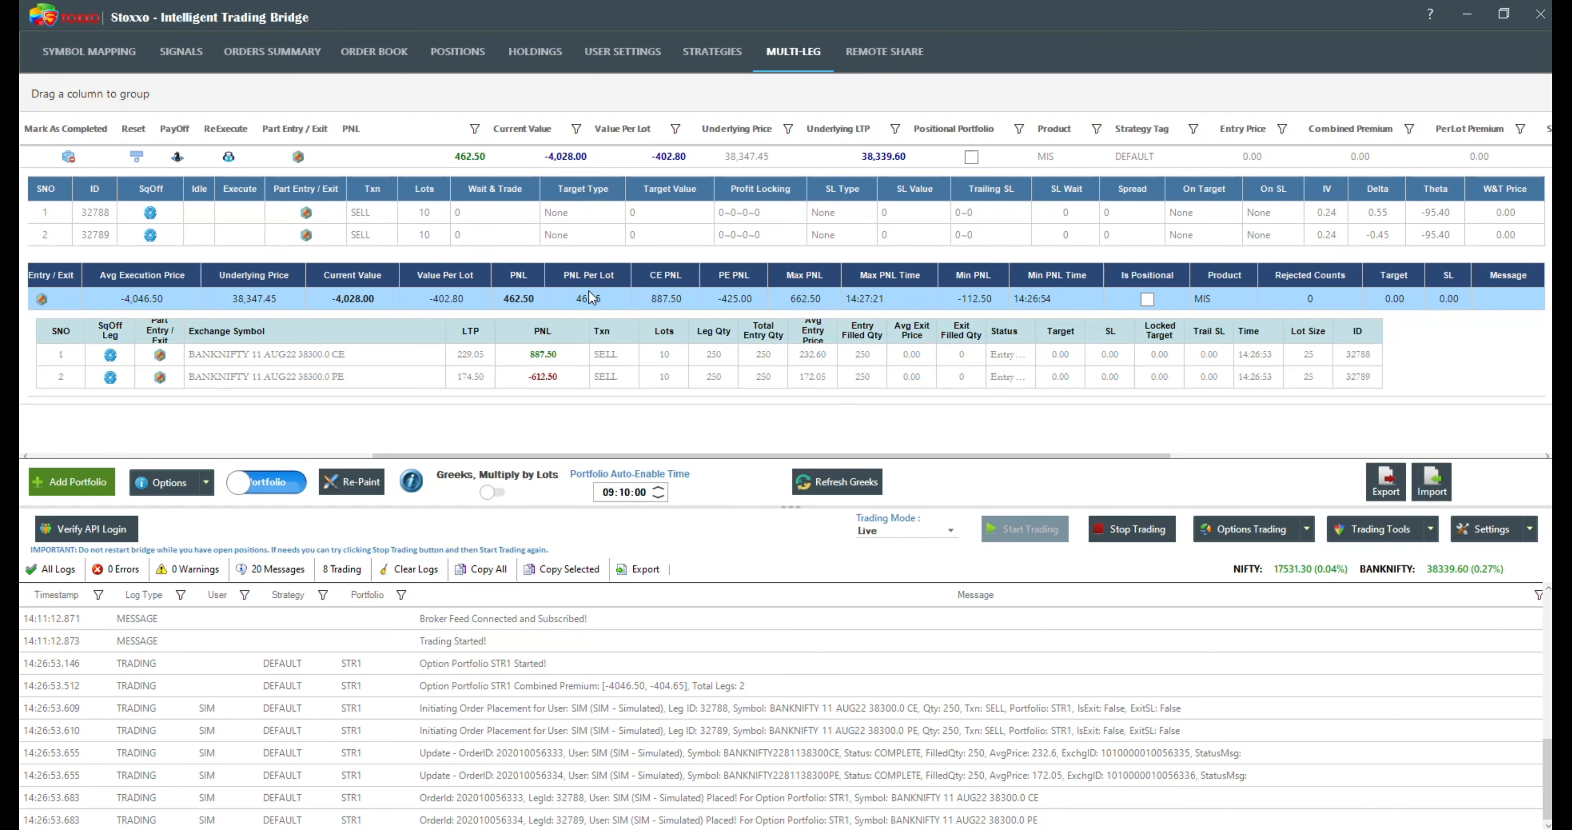
Step: Examine the user-level PNL, PNL per lot, CE and PE PNL, and the maximum and minimum PNL with their times
{"action": "left_click", "coordinate": [601, 300]}
{"action": "left_click", "coordinate": [536, 305]}
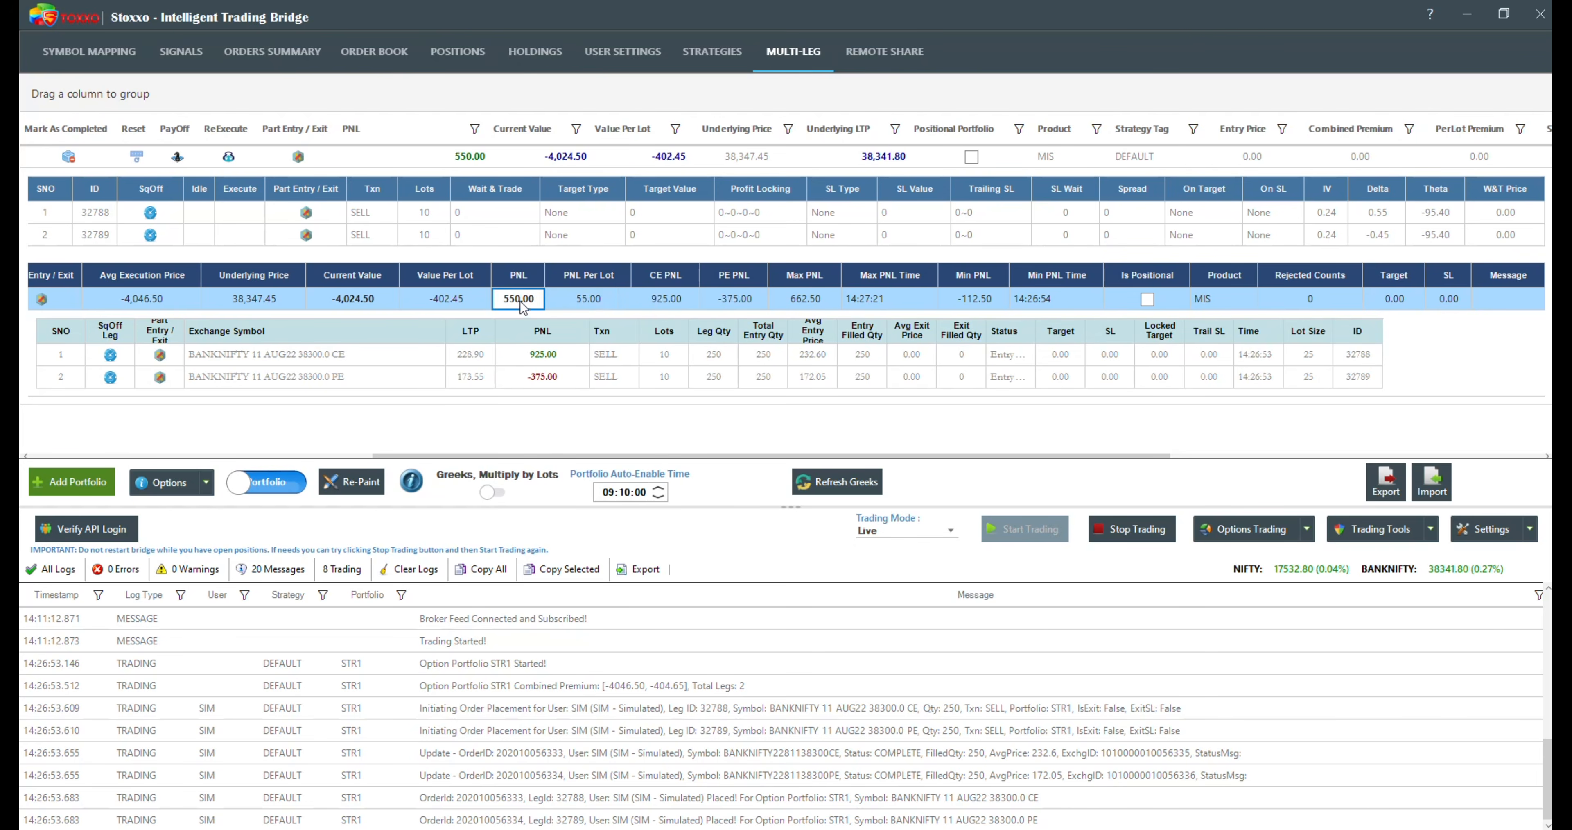
{"action": "left_click", "coordinate": [576, 305]}
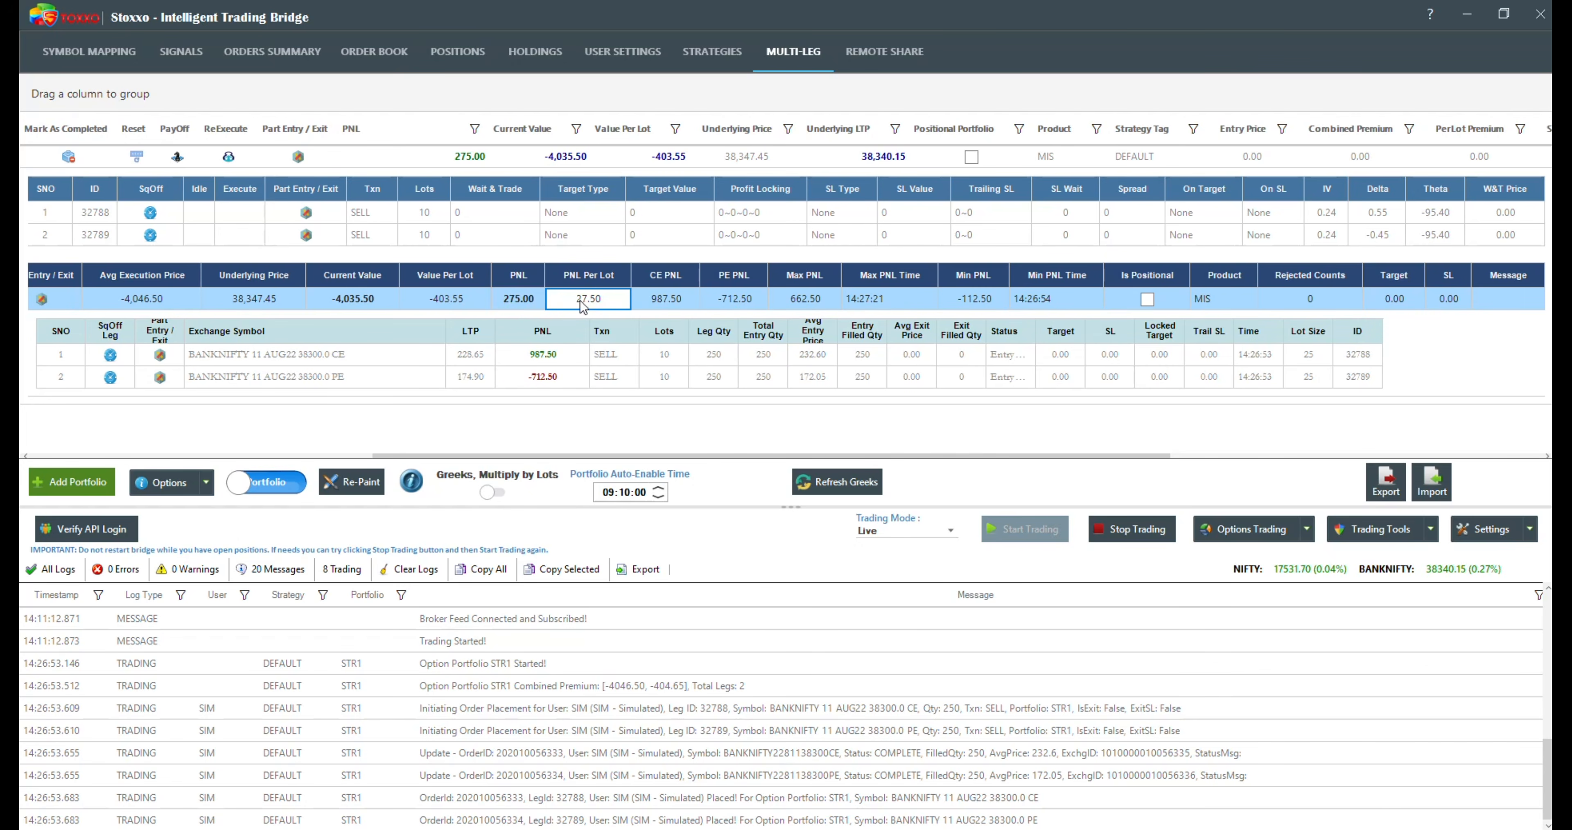
{"action": "left_click", "coordinate": [647, 304]}
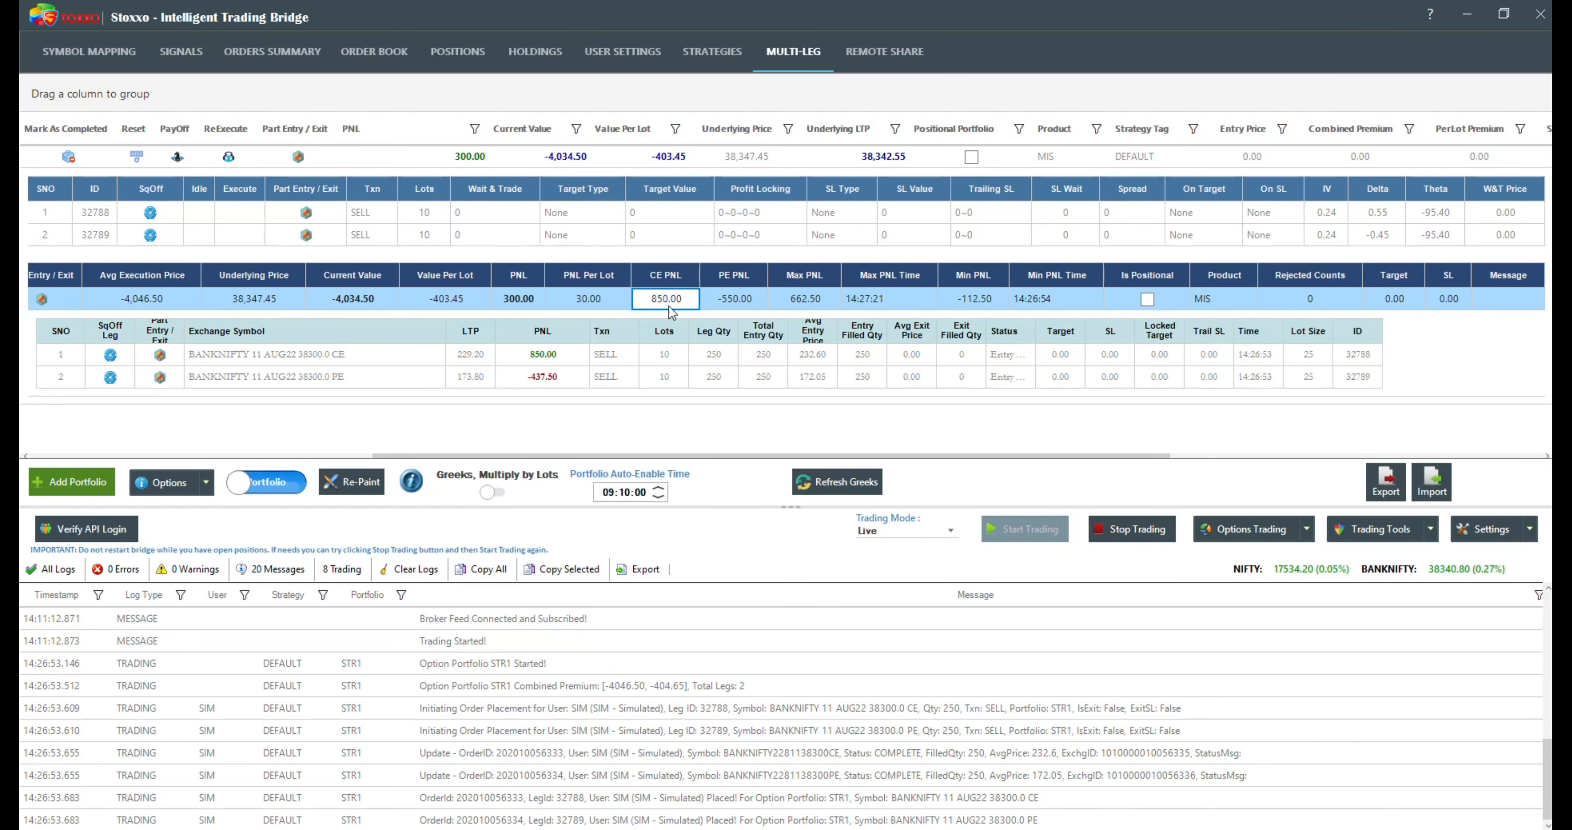
{"action": "left_click", "coordinate": [733, 301]}
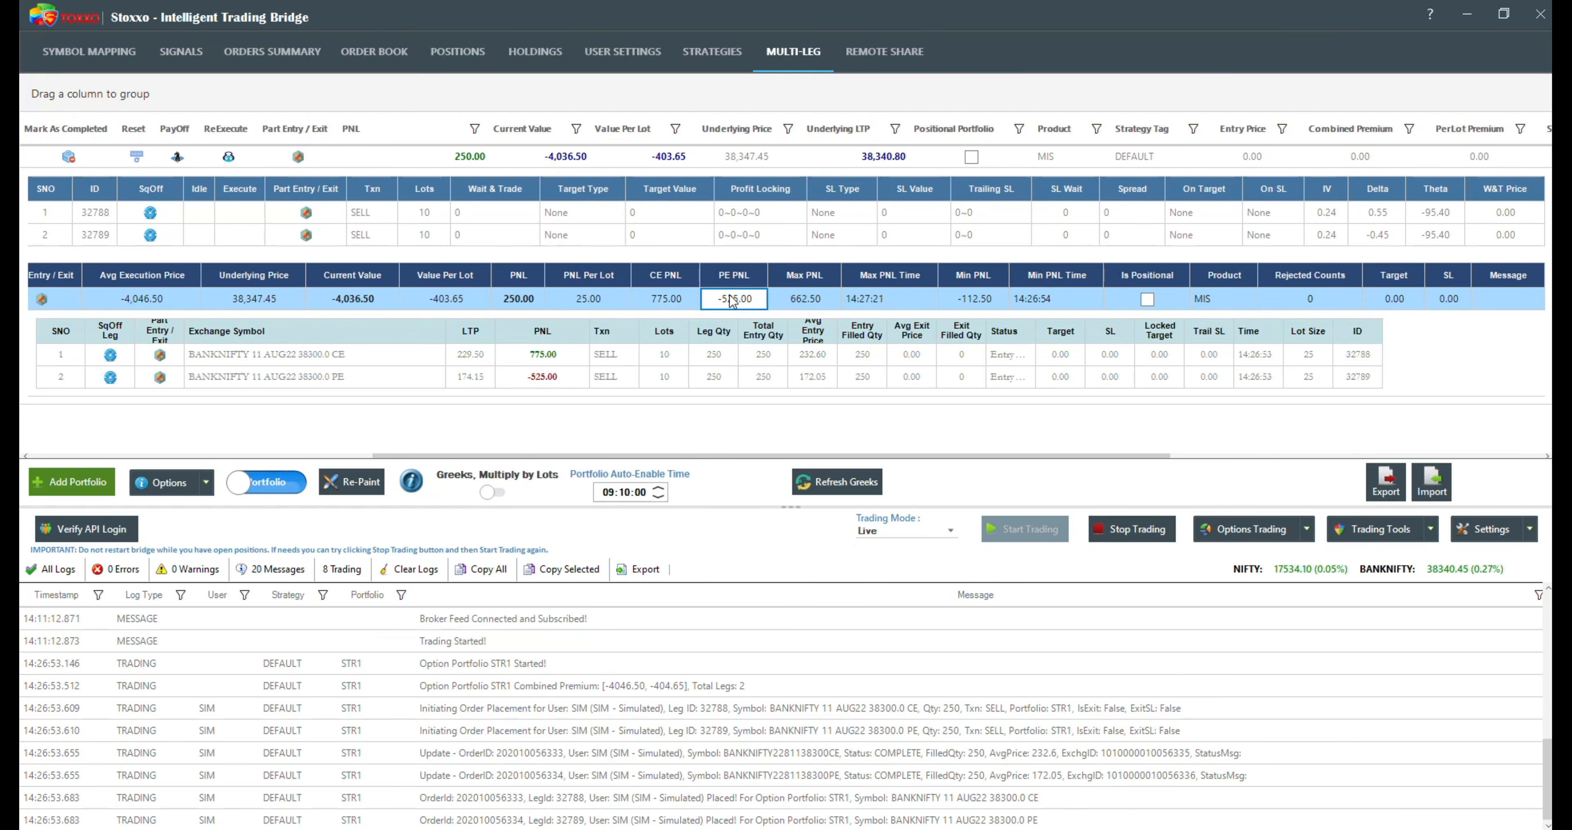
{"action": "left_click", "coordinate": [800, 300]}
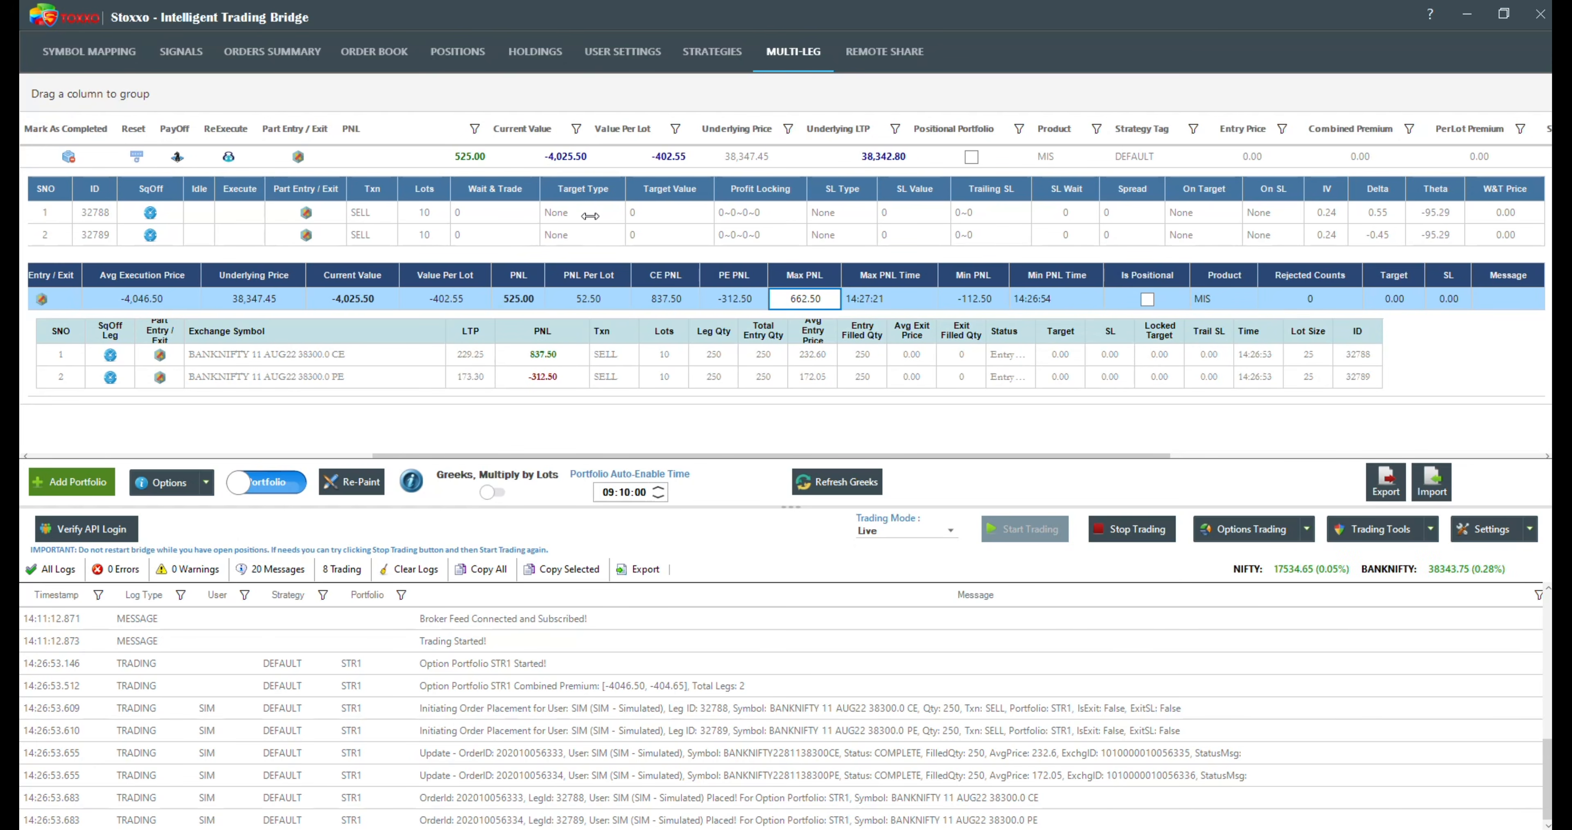
{"action": "left_click", "coordinate": [864, 308]}
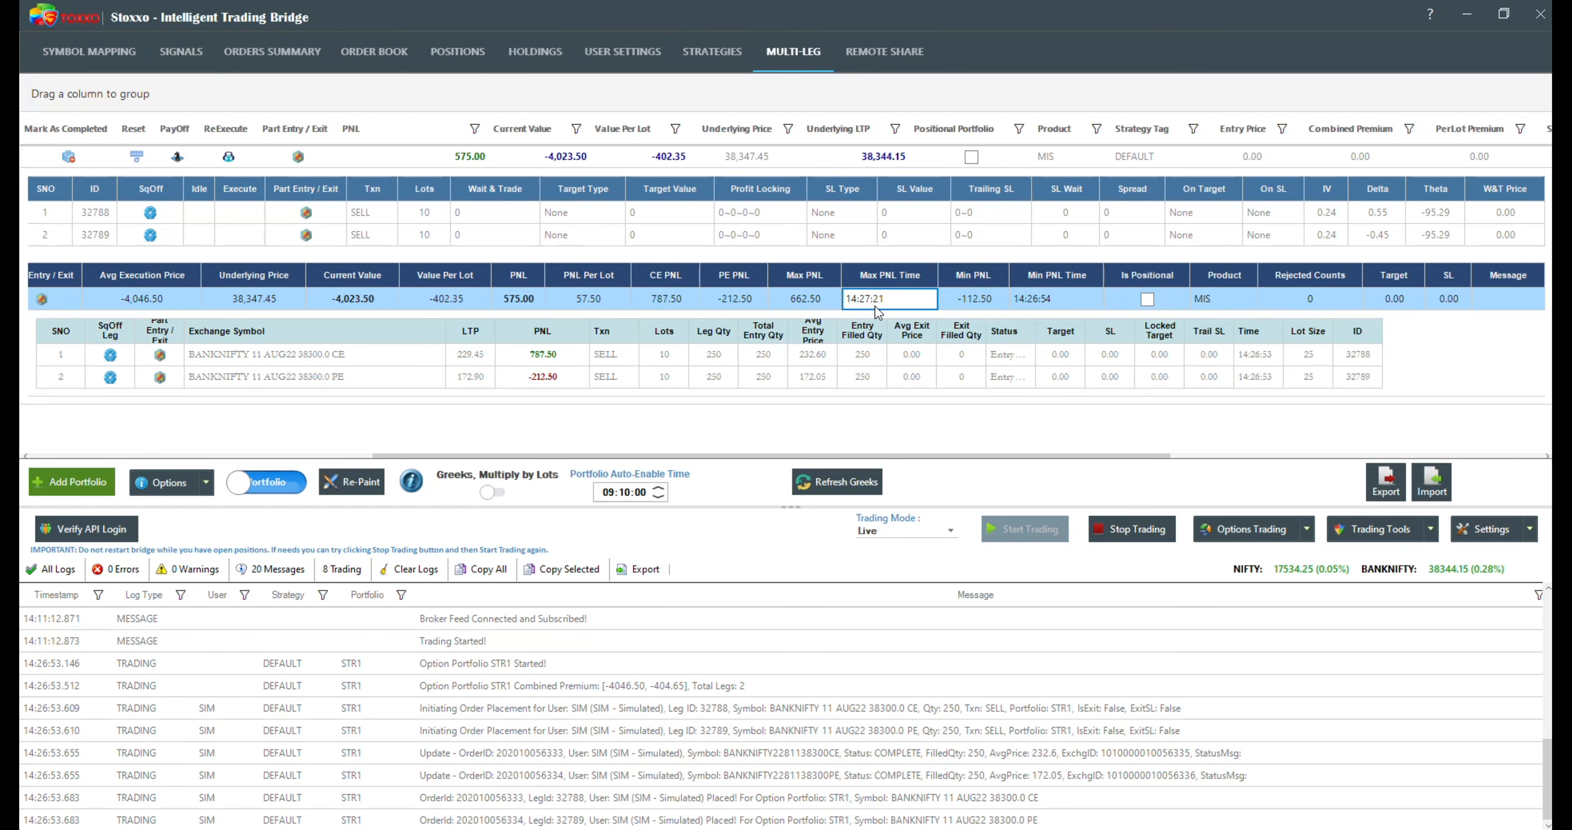
{"action": "left_click", "coordinate": [807, 310]}
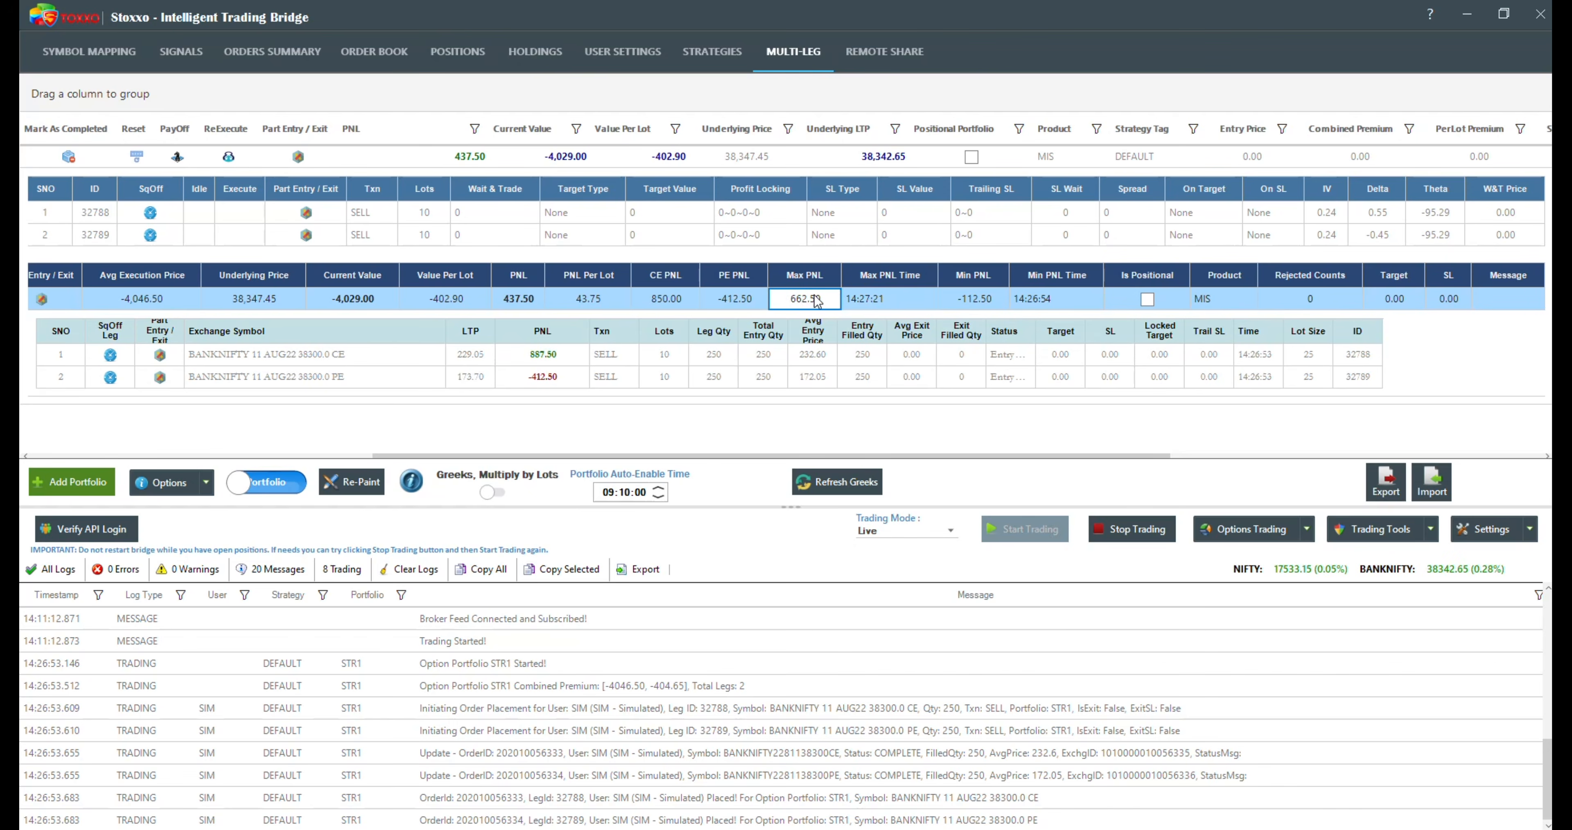
{"action": "left_click", "coordinate": [1004, 302]}
{"action": "left_click", "coordinate": [1031, 304]}
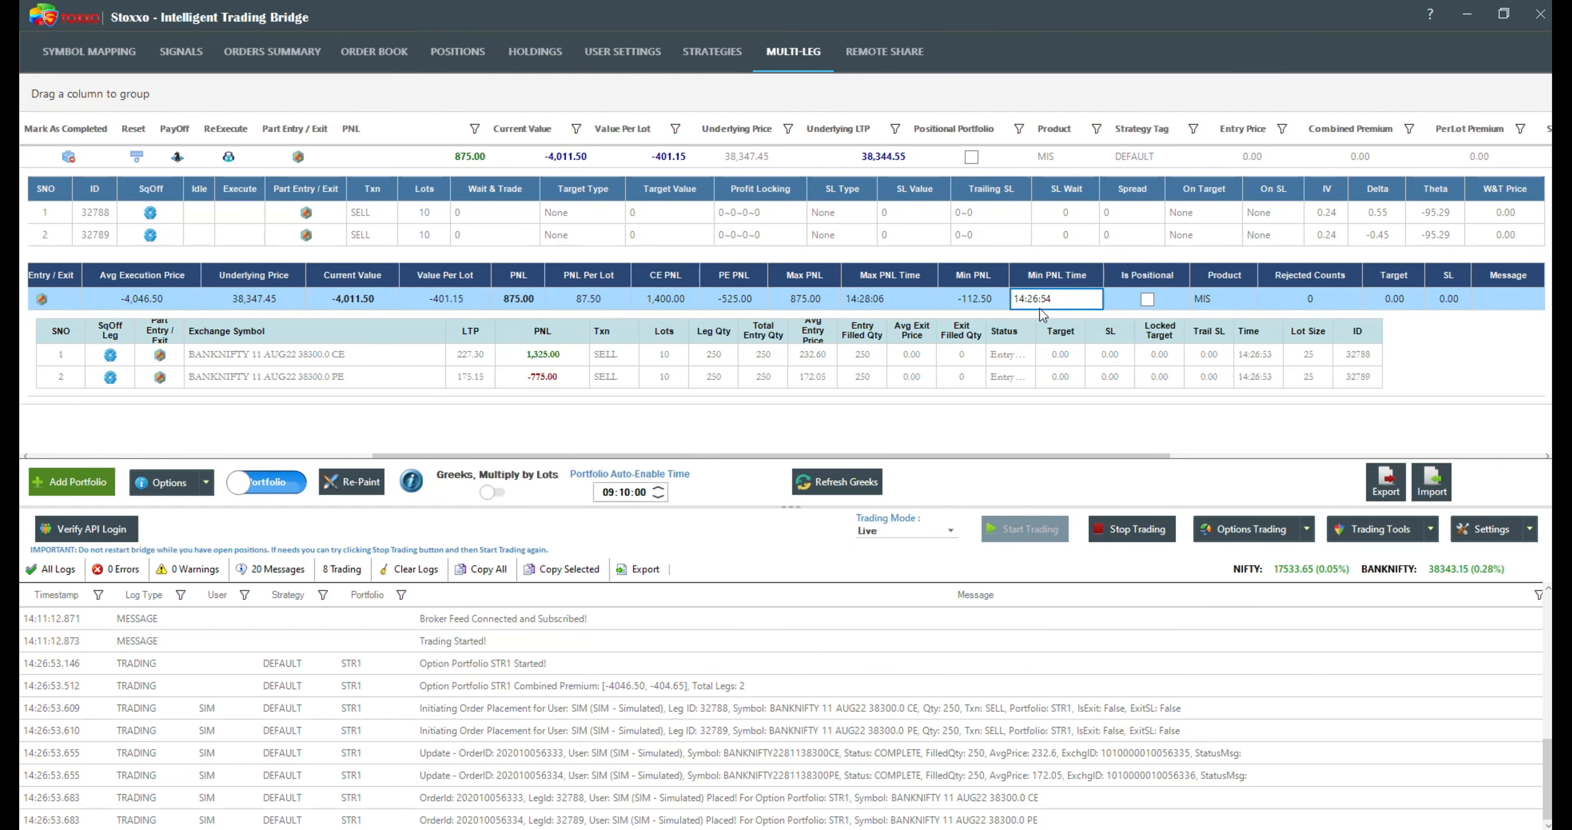
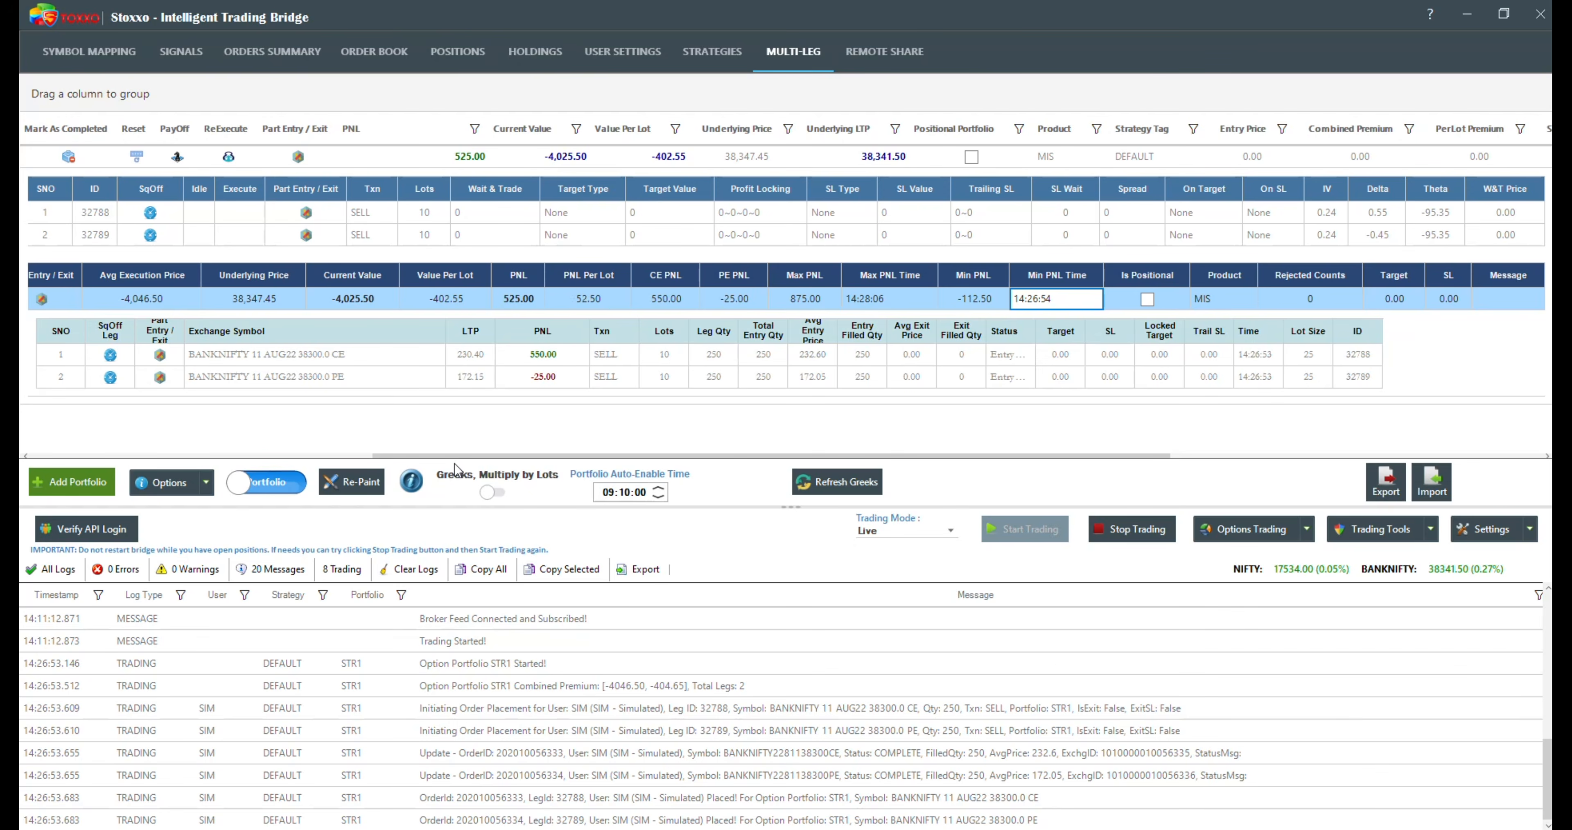
Step: Examine the PNL and exchange symbol of STR1's CE and PE legs, and return to the start of the expanded portfolio row
{"action": "left_click", "coordinate": [586, 363]}
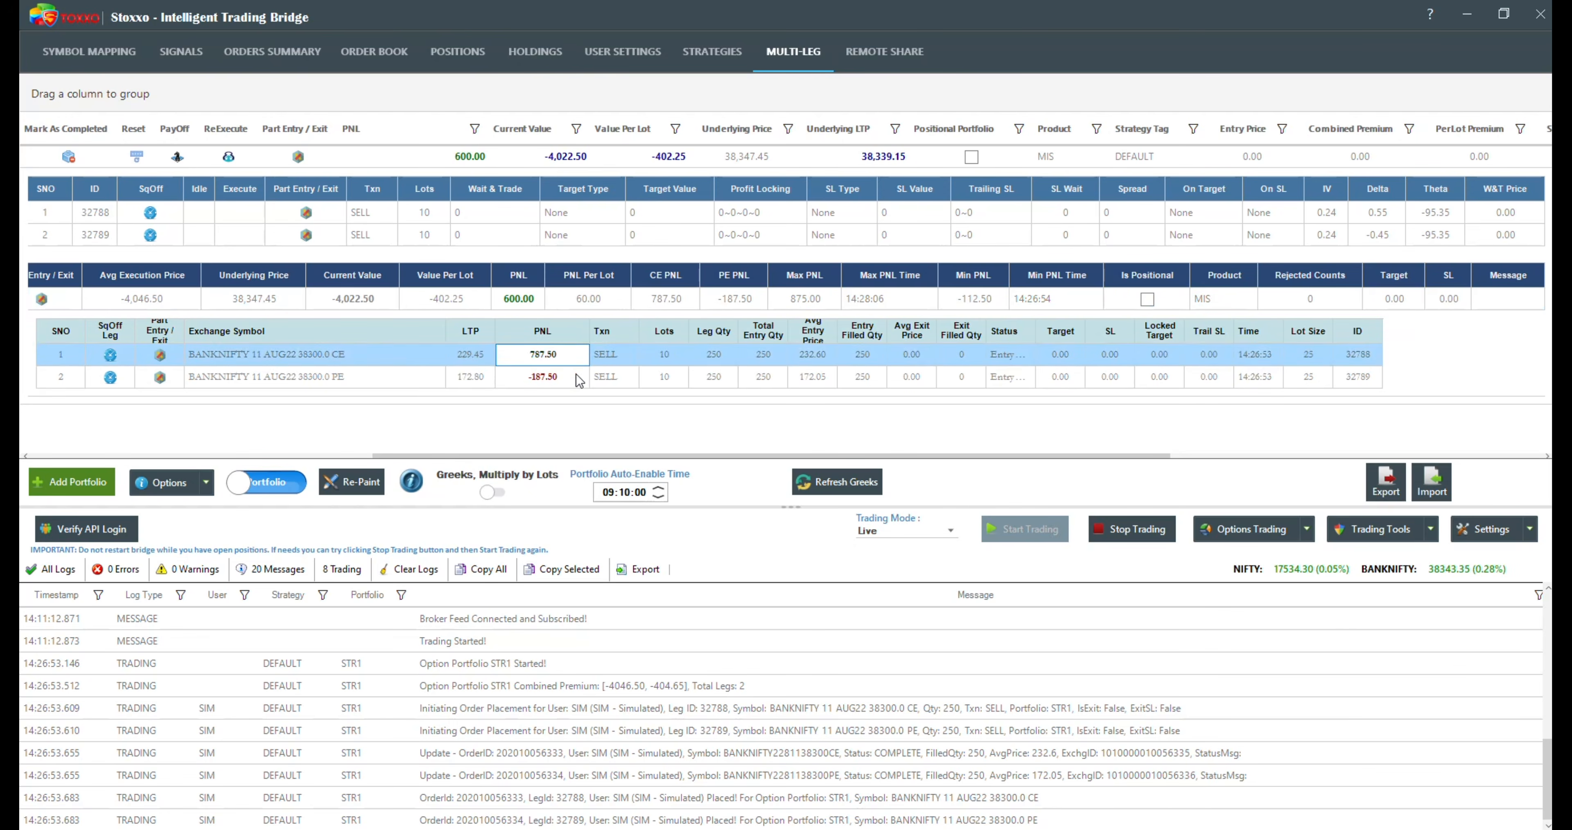
{"action": "left_click", "coordinate": [576, 373]}
{"action": "left_click", "coordinate": [395, 359]}
{"action": "left_click", "coordinate": [396, 377]}
{"action": "left_click", "coordinate": [541, 373]}
{"action": "left_click", "coordinate": [542, 355]}
{"action": "left_click", "coordinate": [410, 361]}
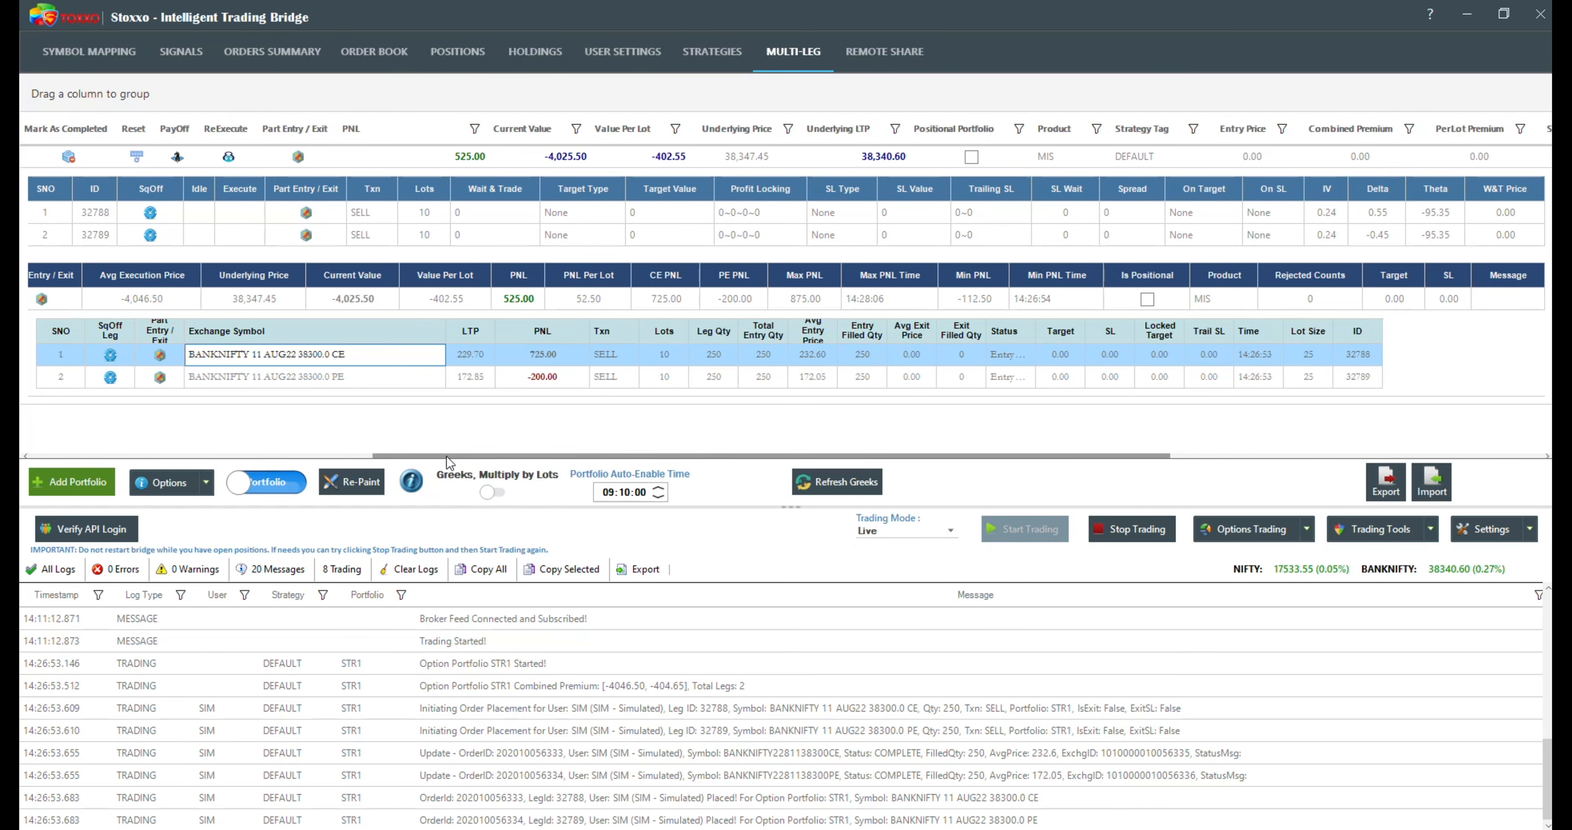
{"action": "left_click_drag", "start_coordinate": [448, 456], "coordinate": [105, 455]}
{"action": "left_click", "coordinate": [33, 158]}
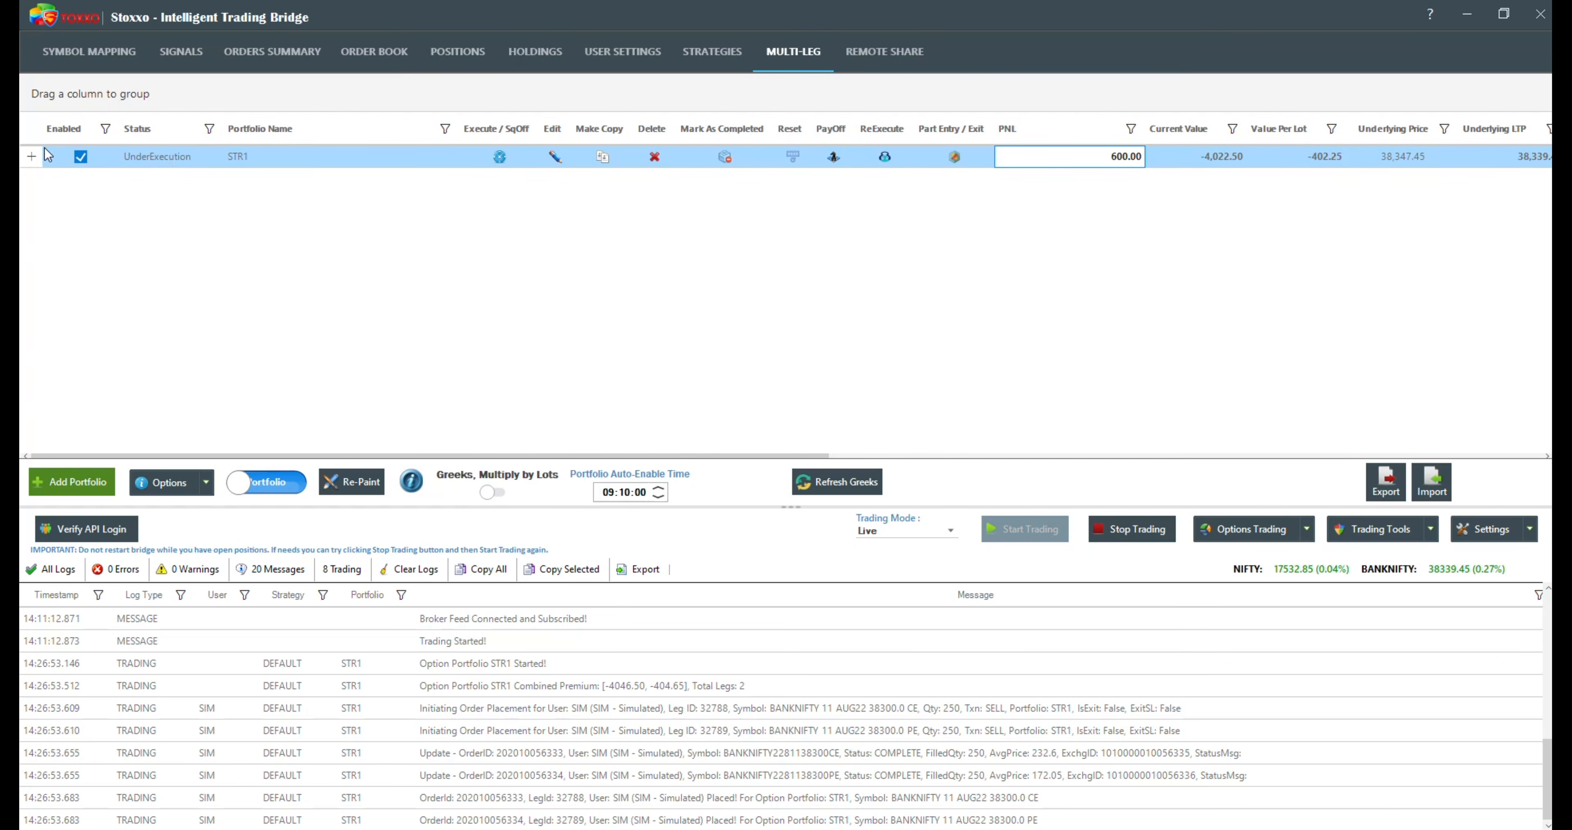
{"action": "left_click", "coordinate": [33, 156]}
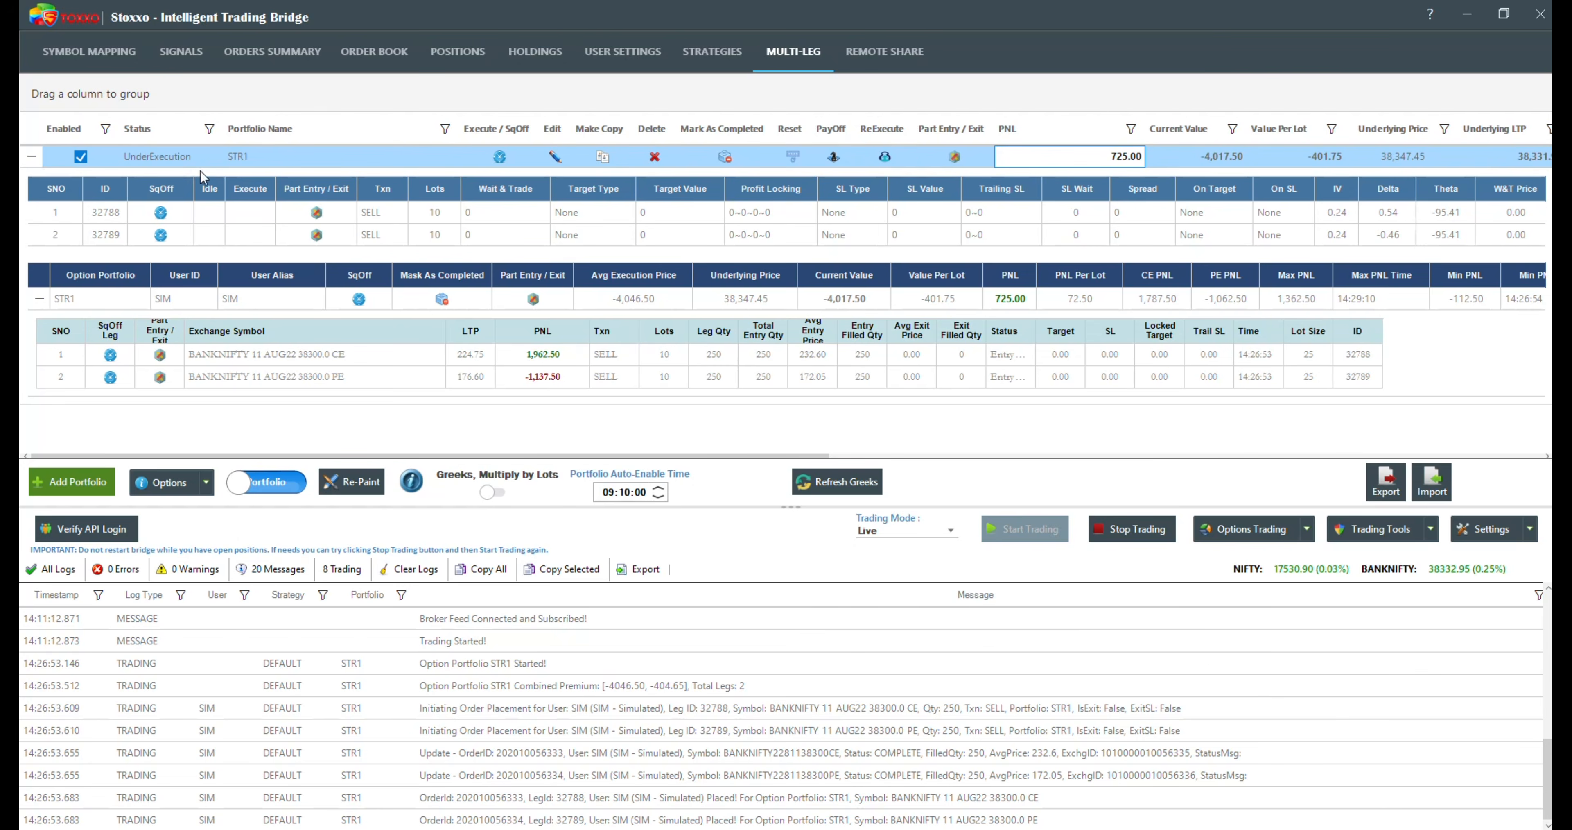
Step: Open STR1's adjustments at the execution parameters and set the CE leg's target to Premium with a value of 20%
{"action": "left_click", "coordinate": [555, 154]}
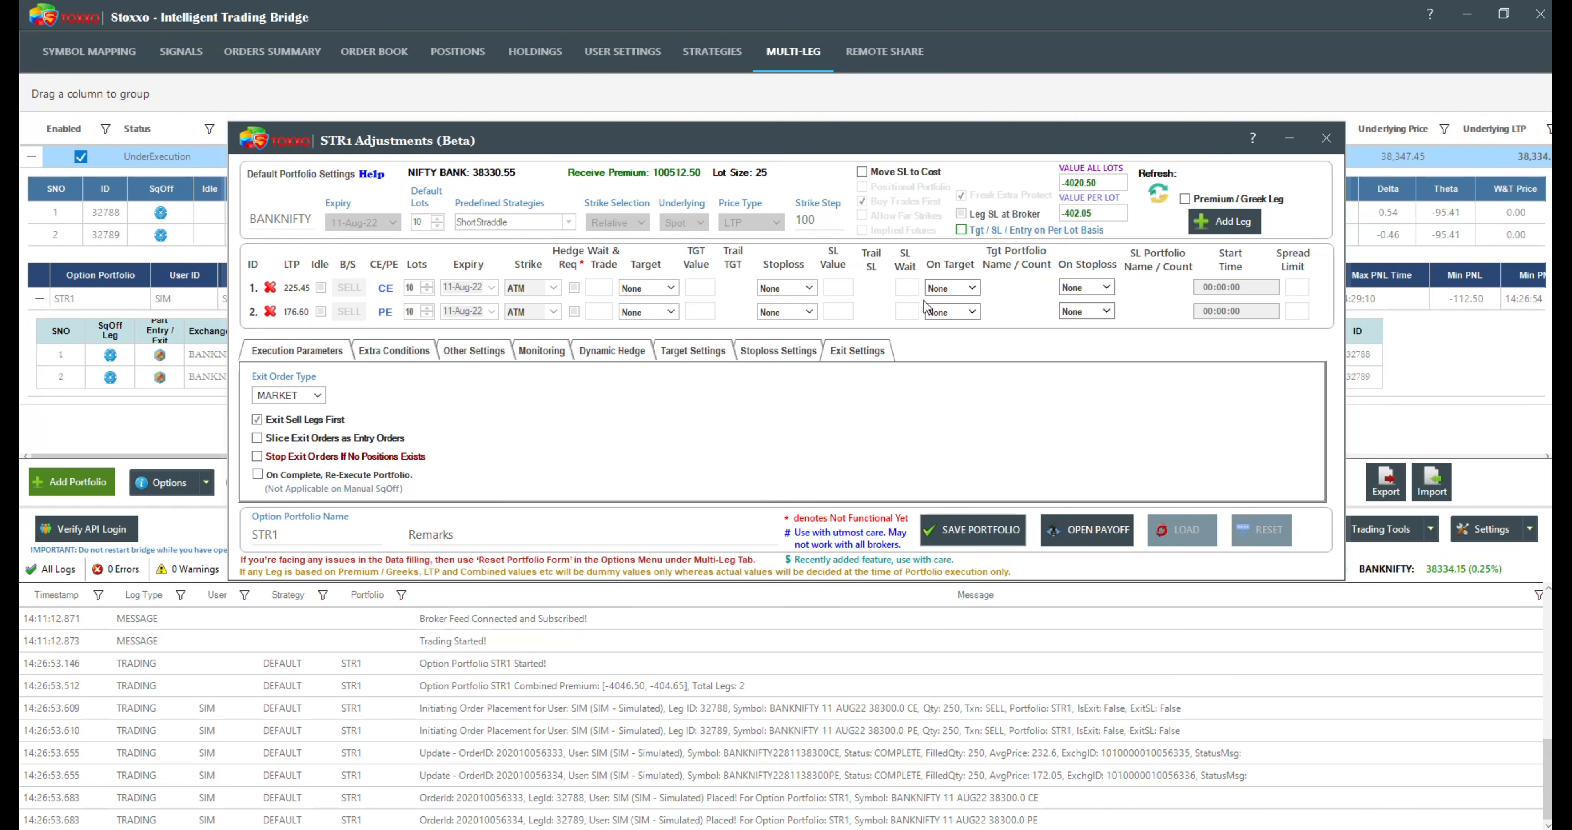
{"action": "left_click", "coordinate": [286, 352]}
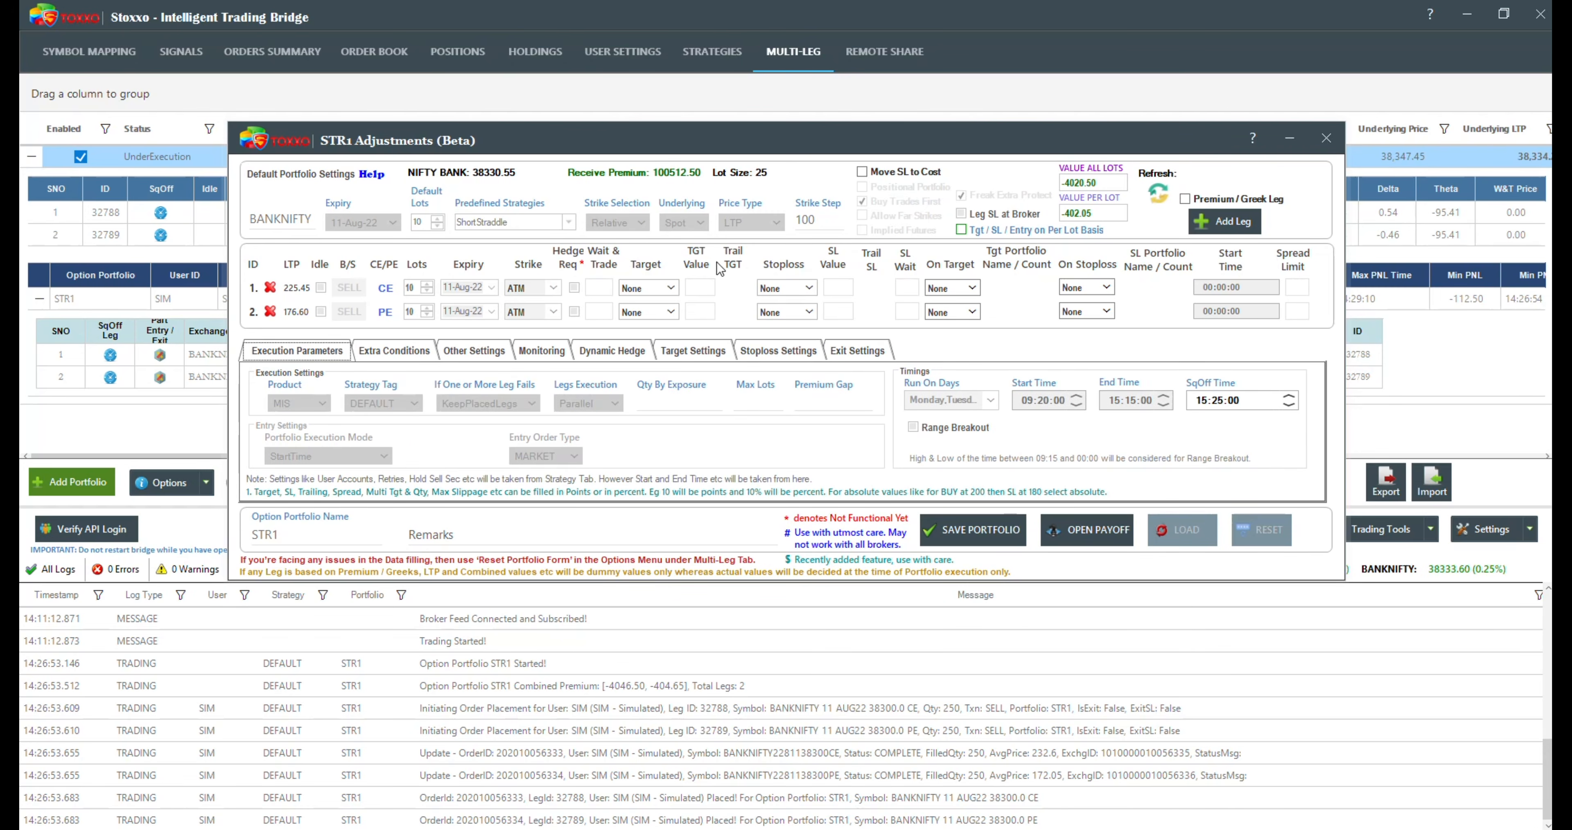
{"action": "left_click", "coordinate": [655, 288]}
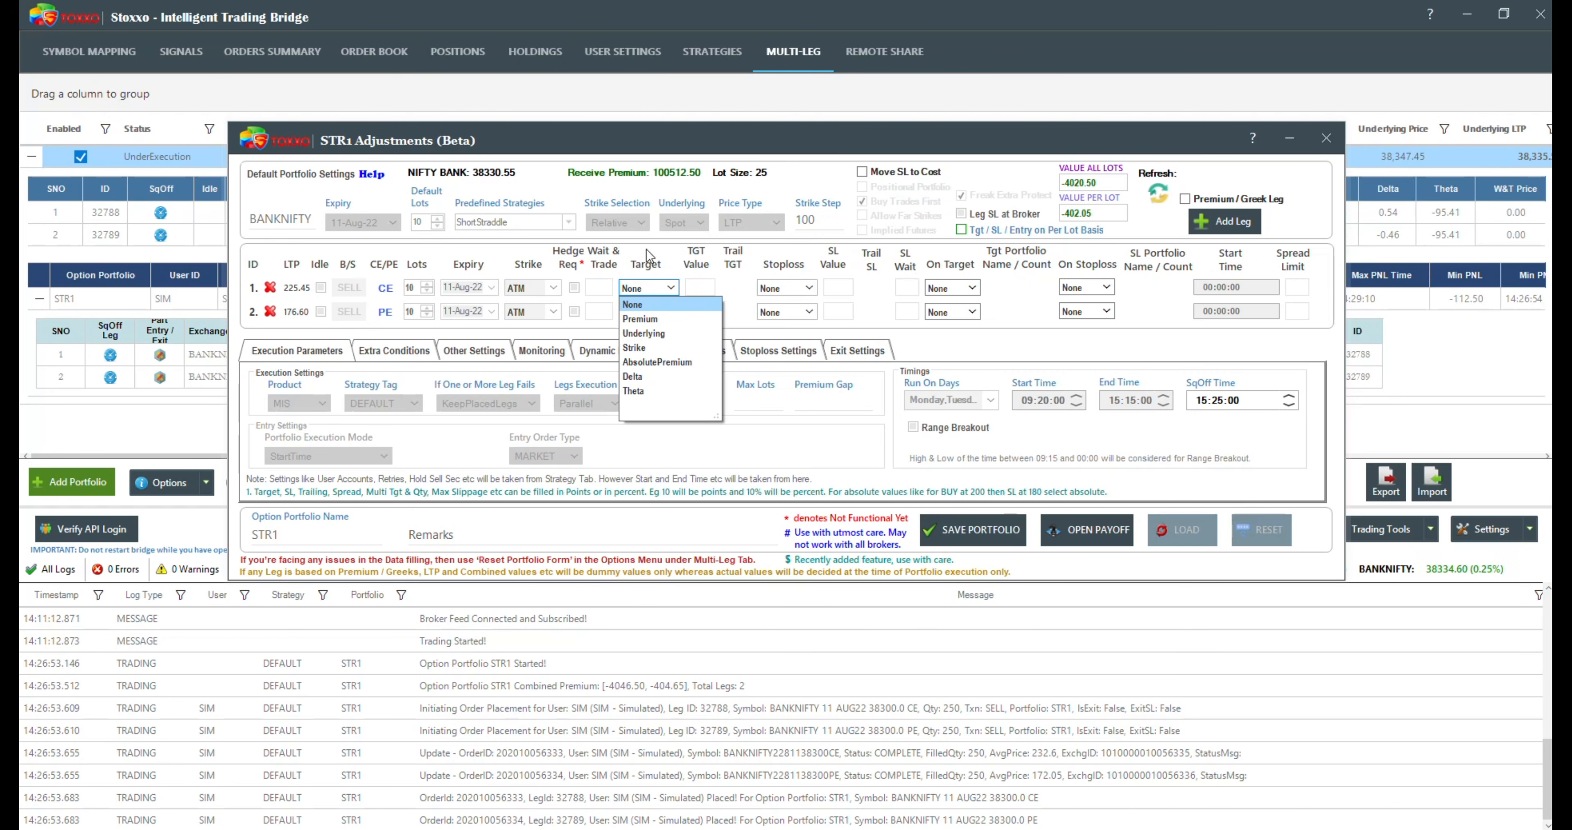
{"action": "left_click", "coordinate": [651, 264]}
{"action": "mouse_move", "coordinate": [652, 270]}
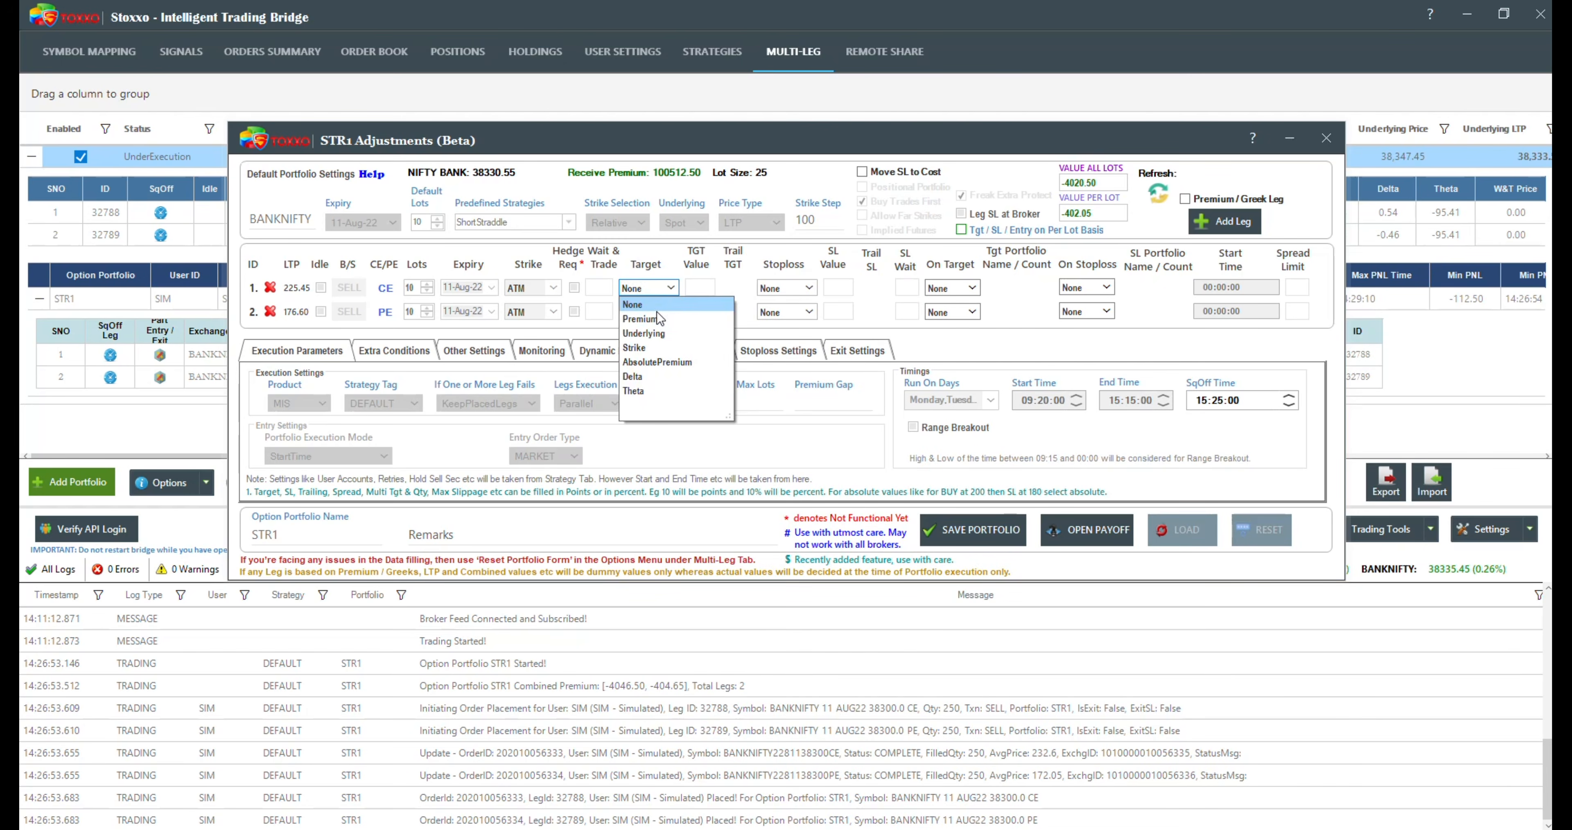
{"action": "left_click", "coordinate": [657, 318]}
{"action": "left_click", "coordinate": [695, 288]}
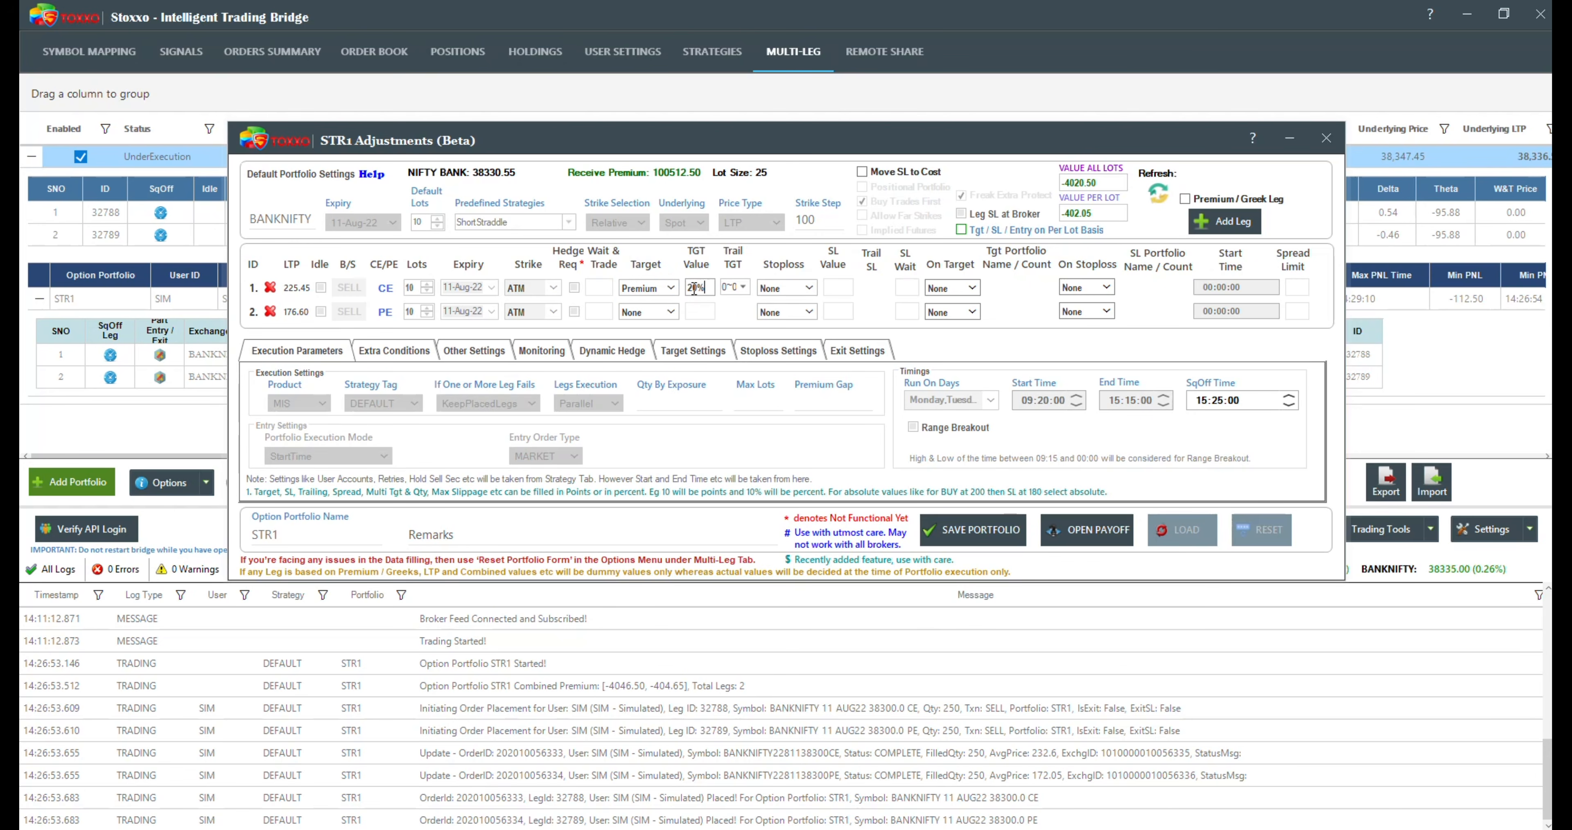
Step: Set the PE leg's target to Premium with a value of 20%
{"action": "left_click", "coordinate": [648, 312]}
{"action": "left_click", "coordinate": [644, 345]}
{"action": "left_click", "coordinate": [700, 312]}
{"action": "type", "text": "20"}
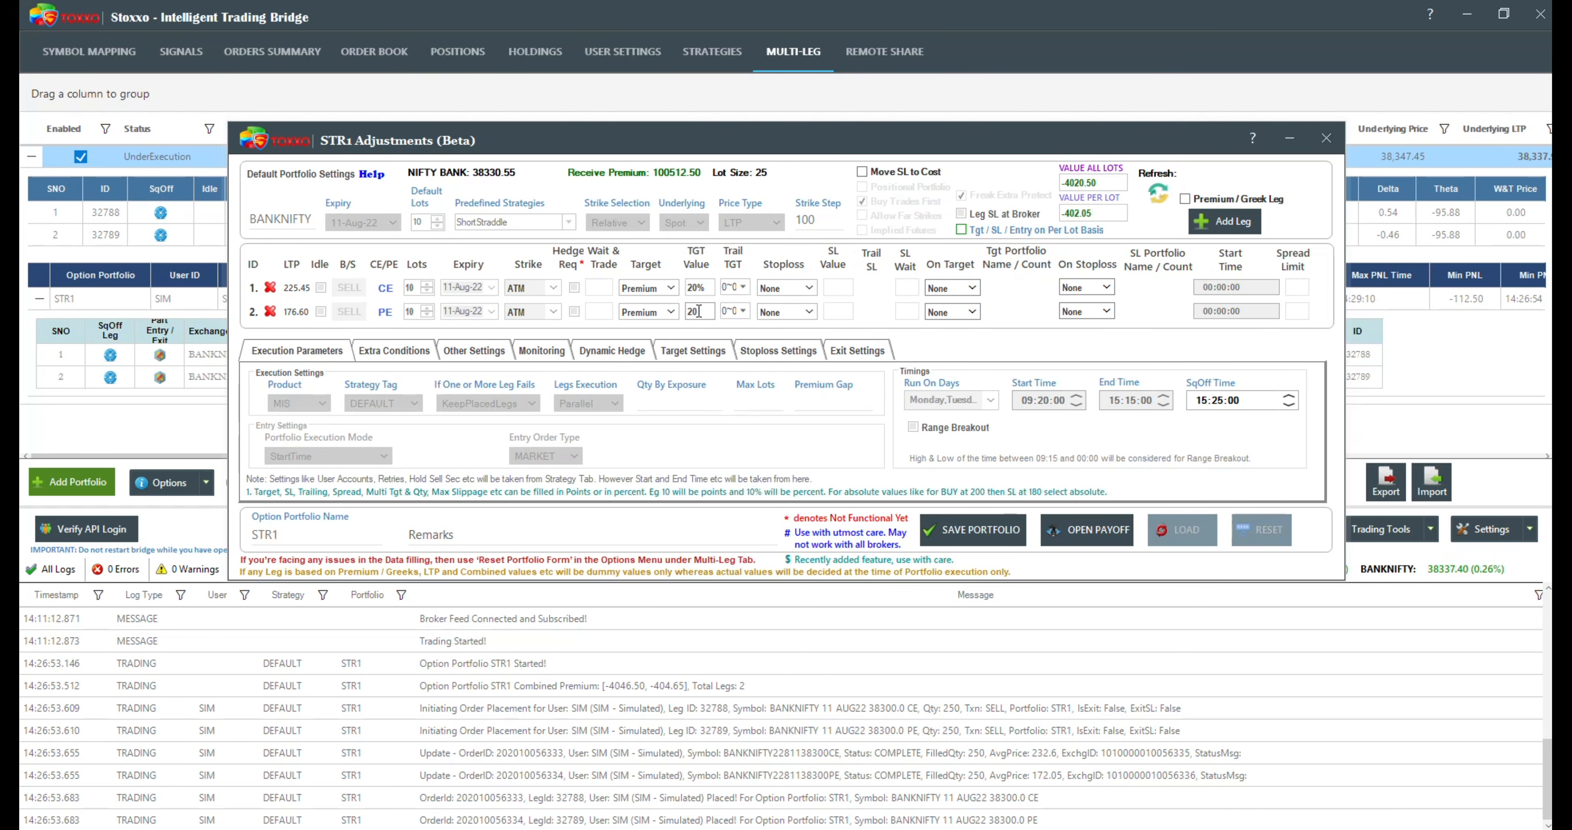
{"action": "type", "text": "%"}
Step: Try to set the CE leg's profit locking so that reaching 2000 profit locks a minimum of 1000
{"action": "left_click", "coordinate": [743, 288]}
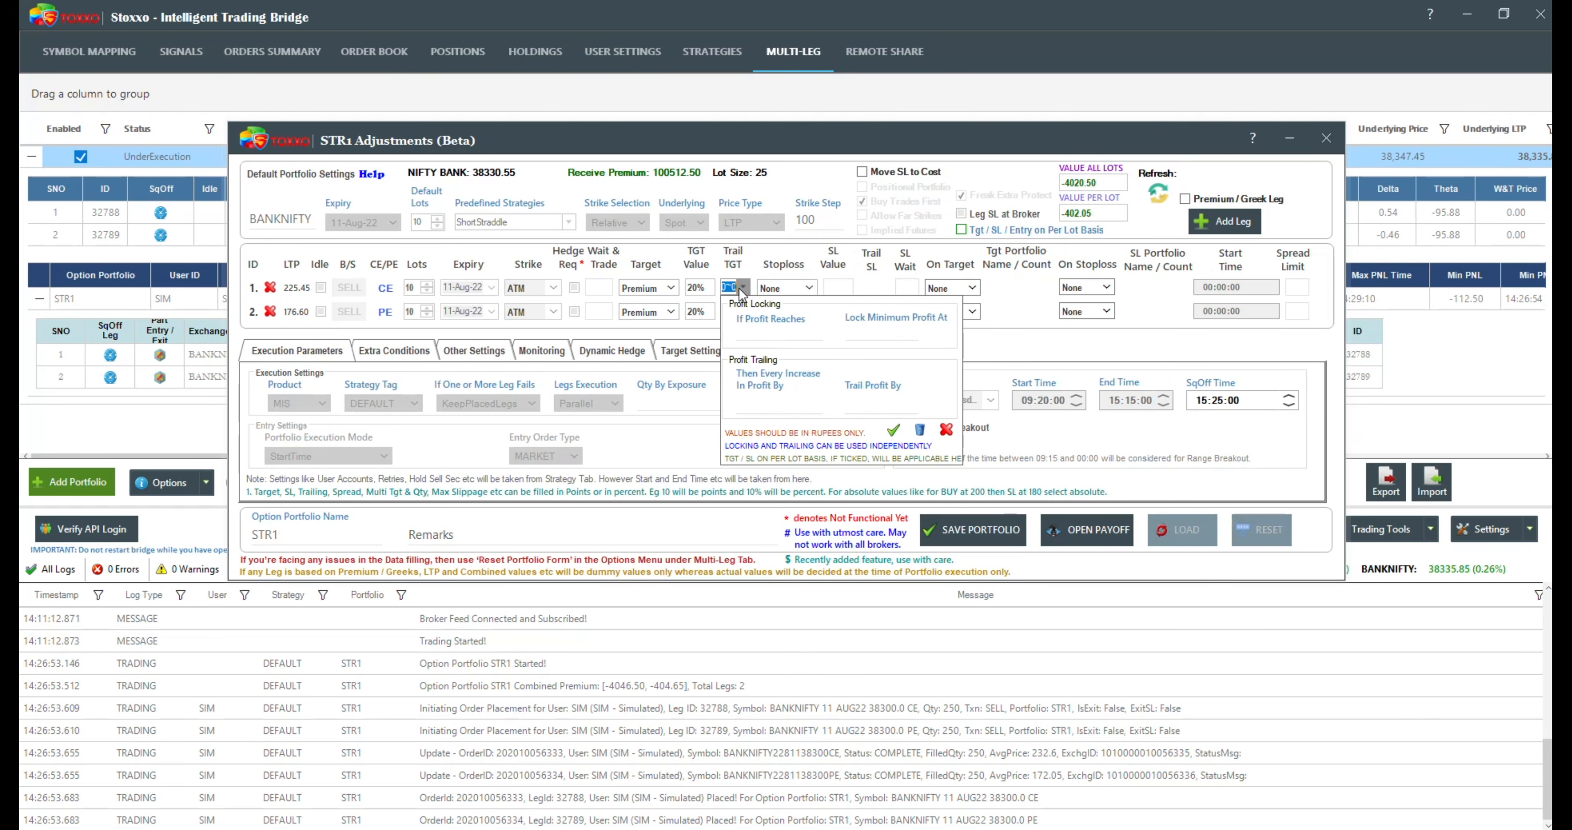
{"action": "left_click", "coordinate": [788, 329]}
{"action": "type", "text": "2000"}
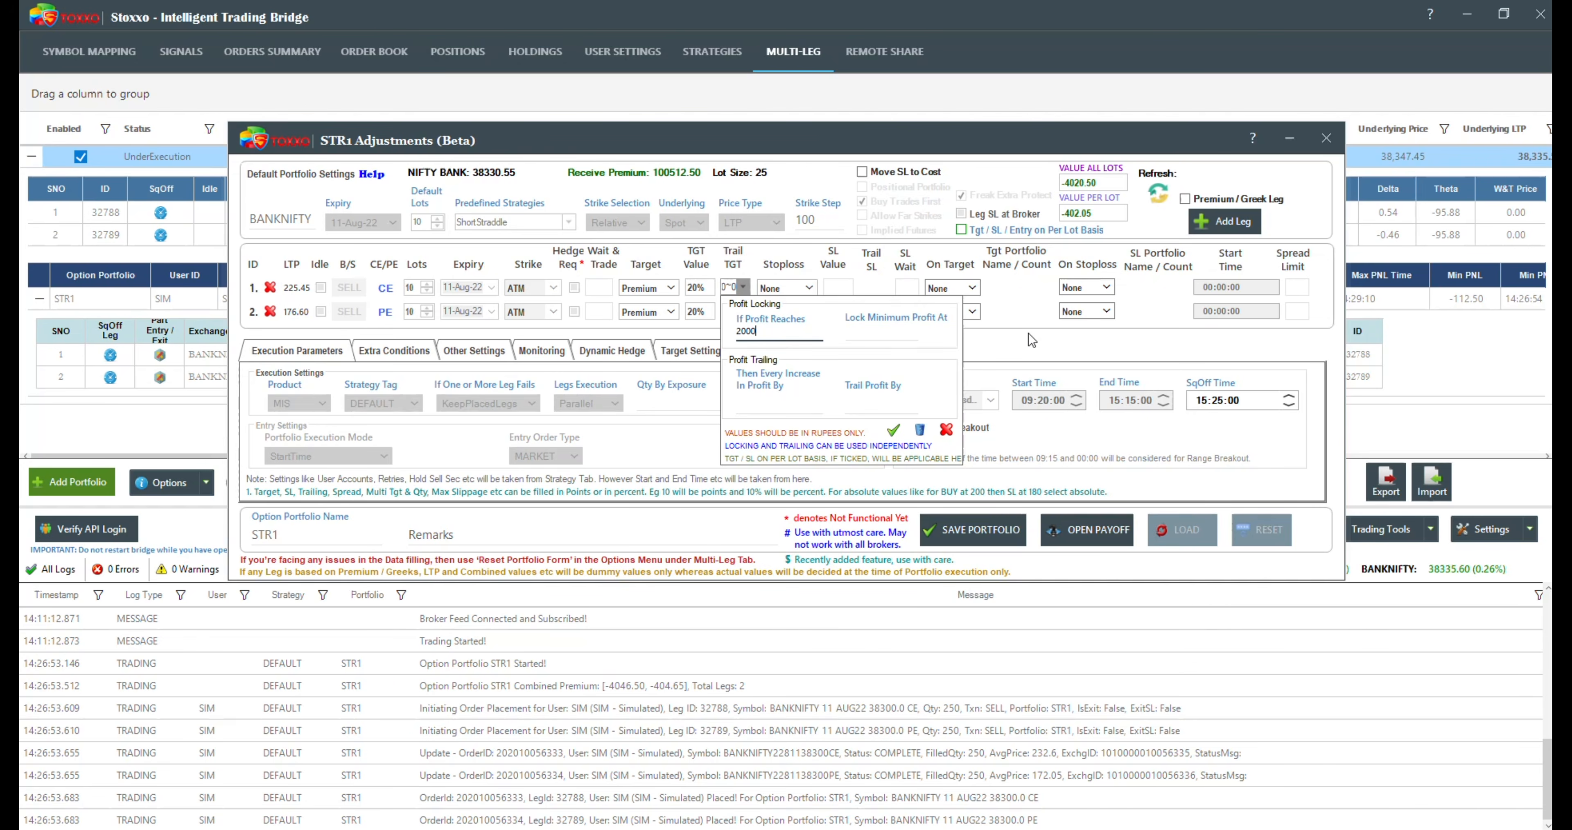
{"action": "key", "text": "Return"}
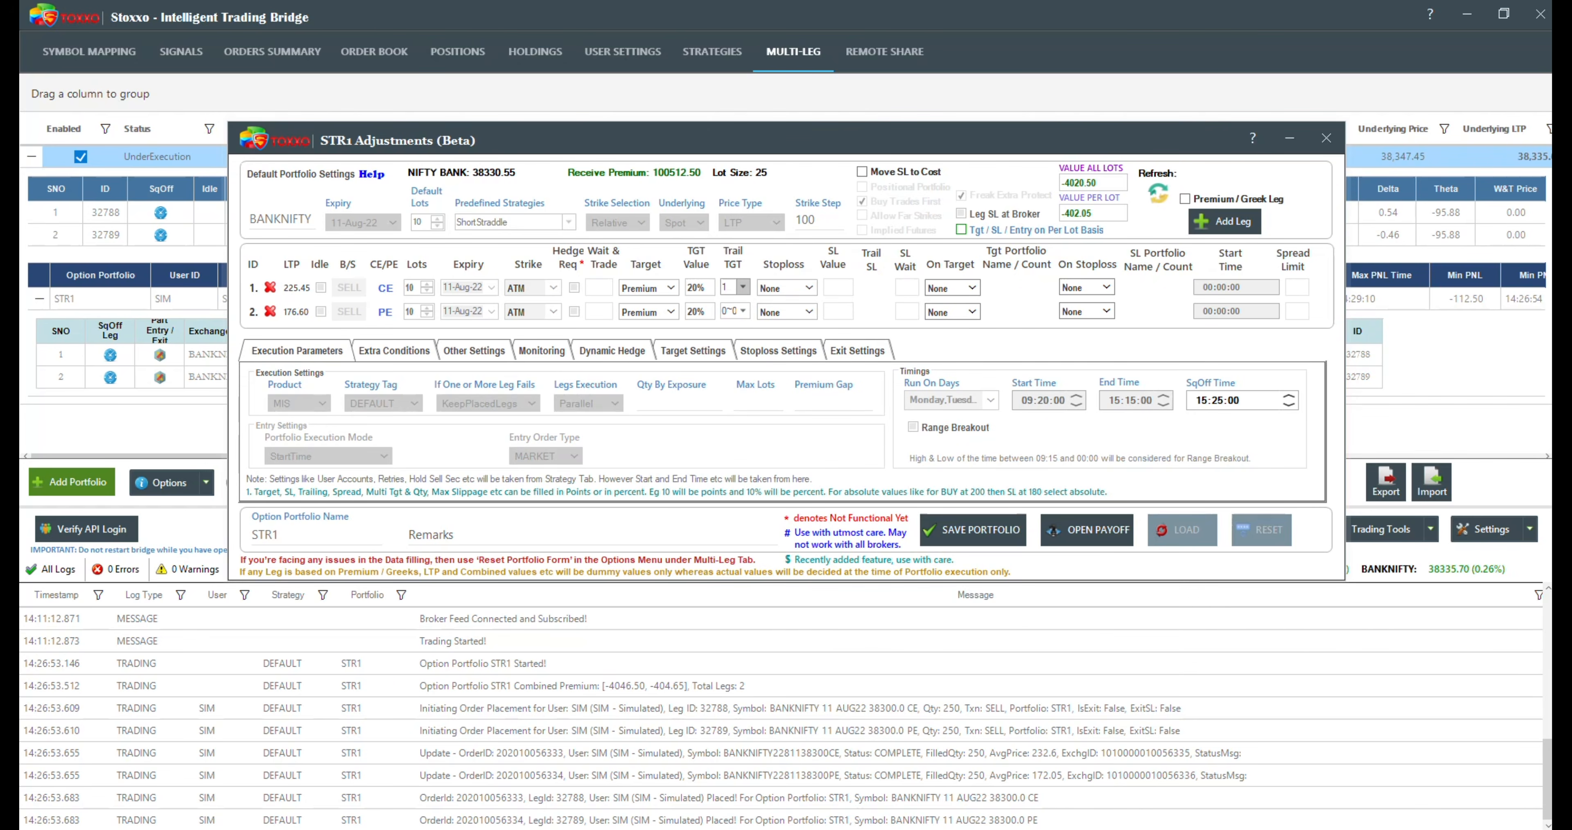
{"action": "left_click", "coordinate": [736, 289]}
{"action": "type", "text": "1000"}
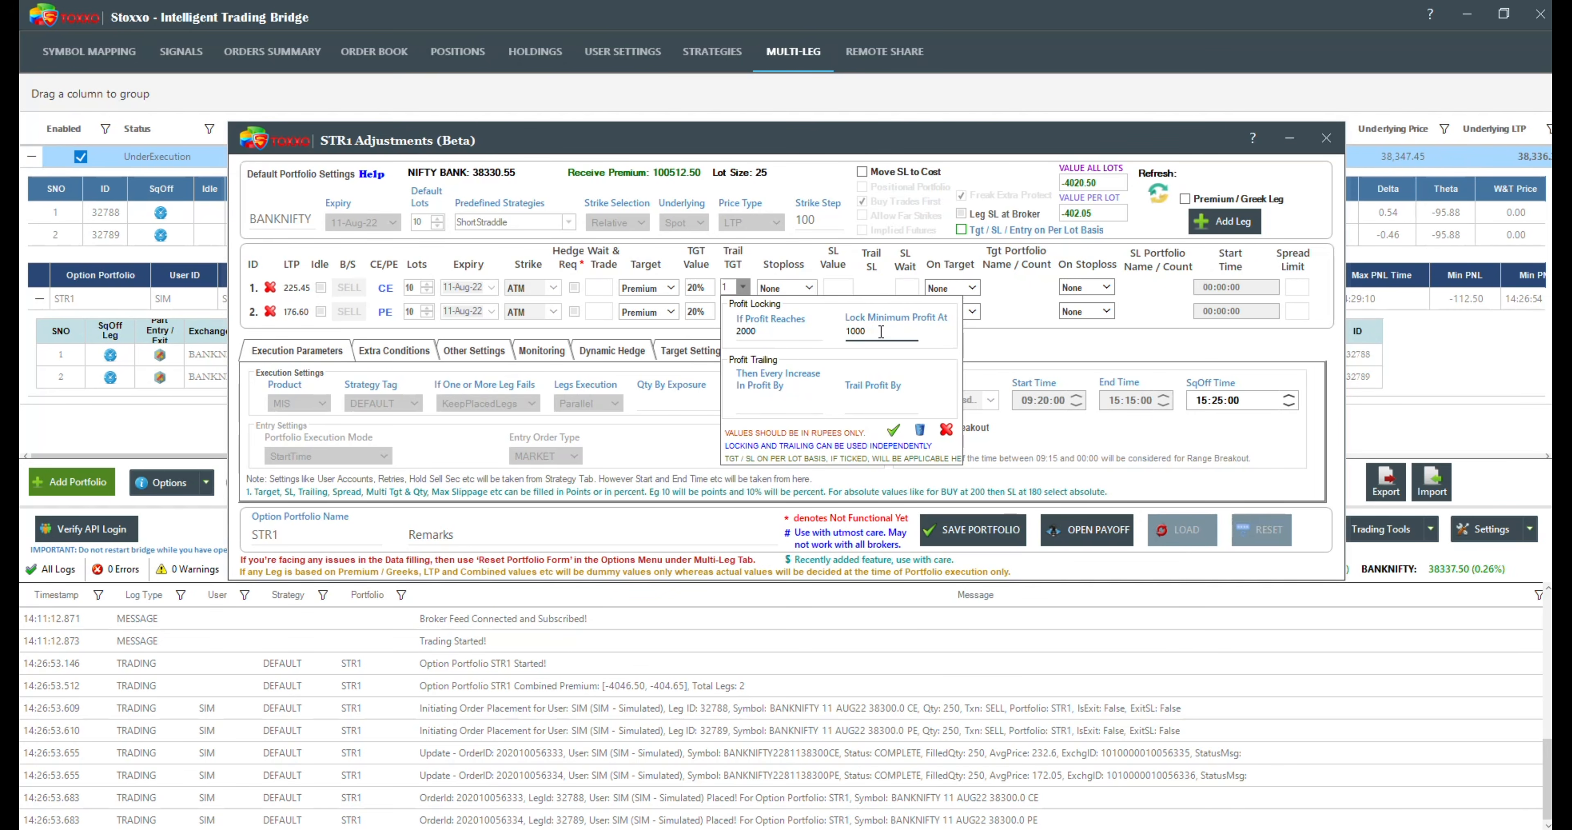
{"action": "left_click", "coordinate": [664, 332]}
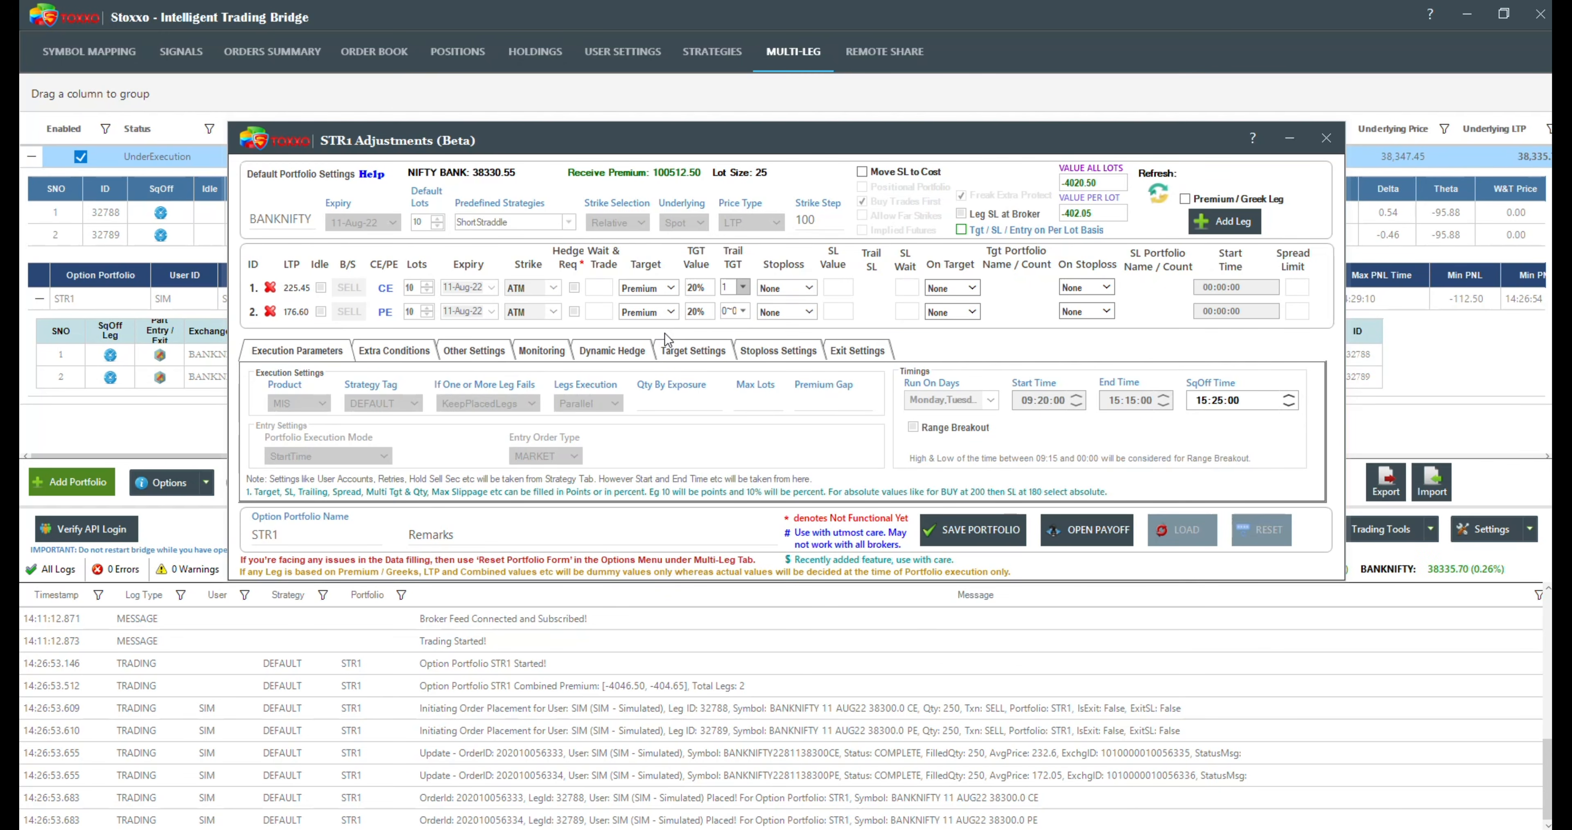
Step: Set the CE leg's stoploss to Premium with a value of 10%
{"action": "left_click", "coordinate": [809, 288]}
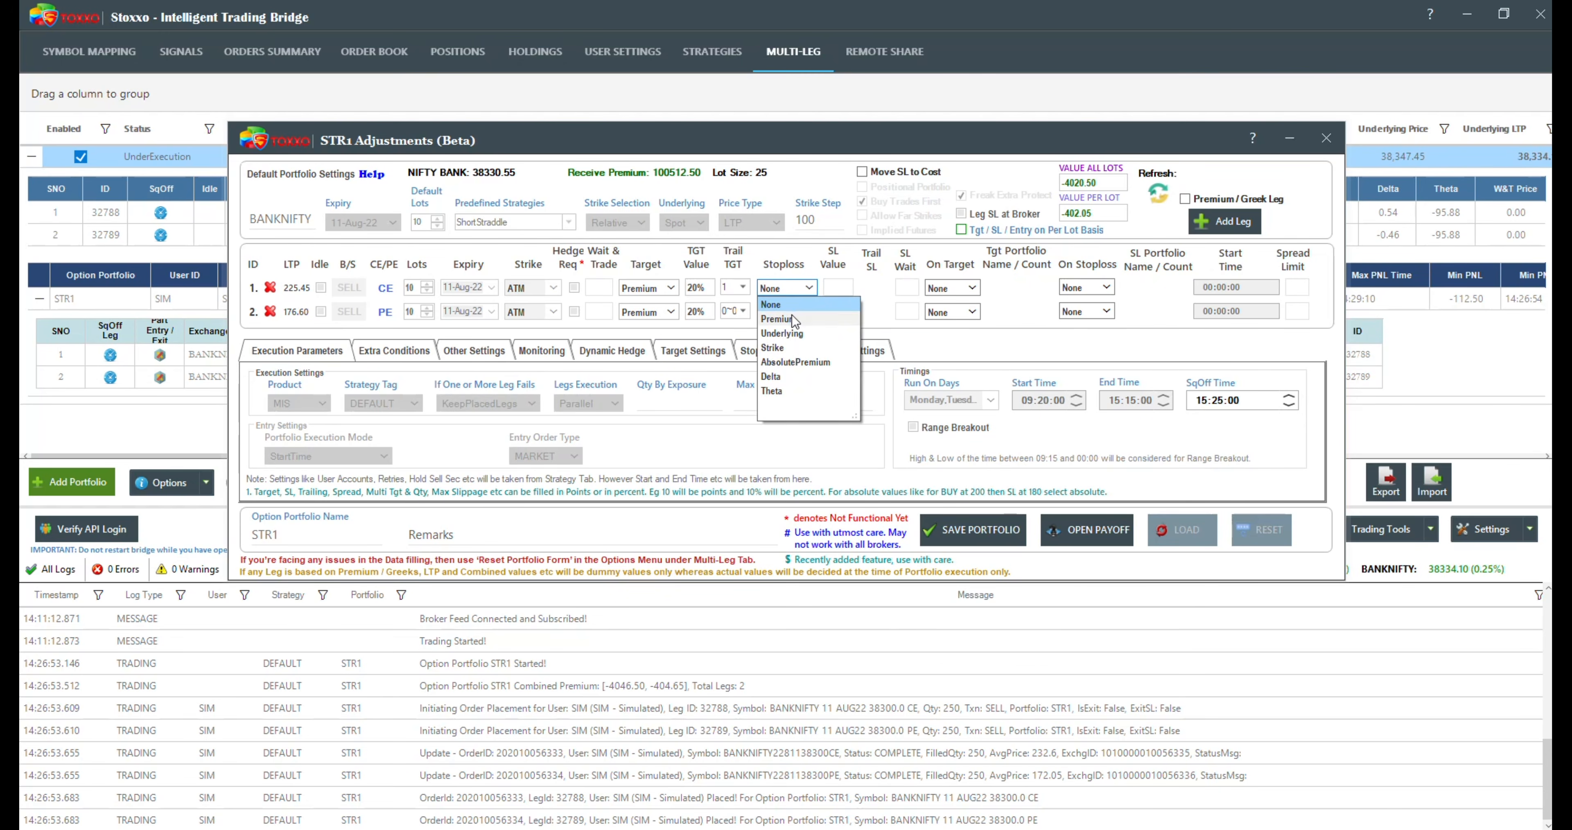
{"action": "left_click", "coordinate": [798, 318]}
{"action": "left_click", "coordinate": [836, 282]}
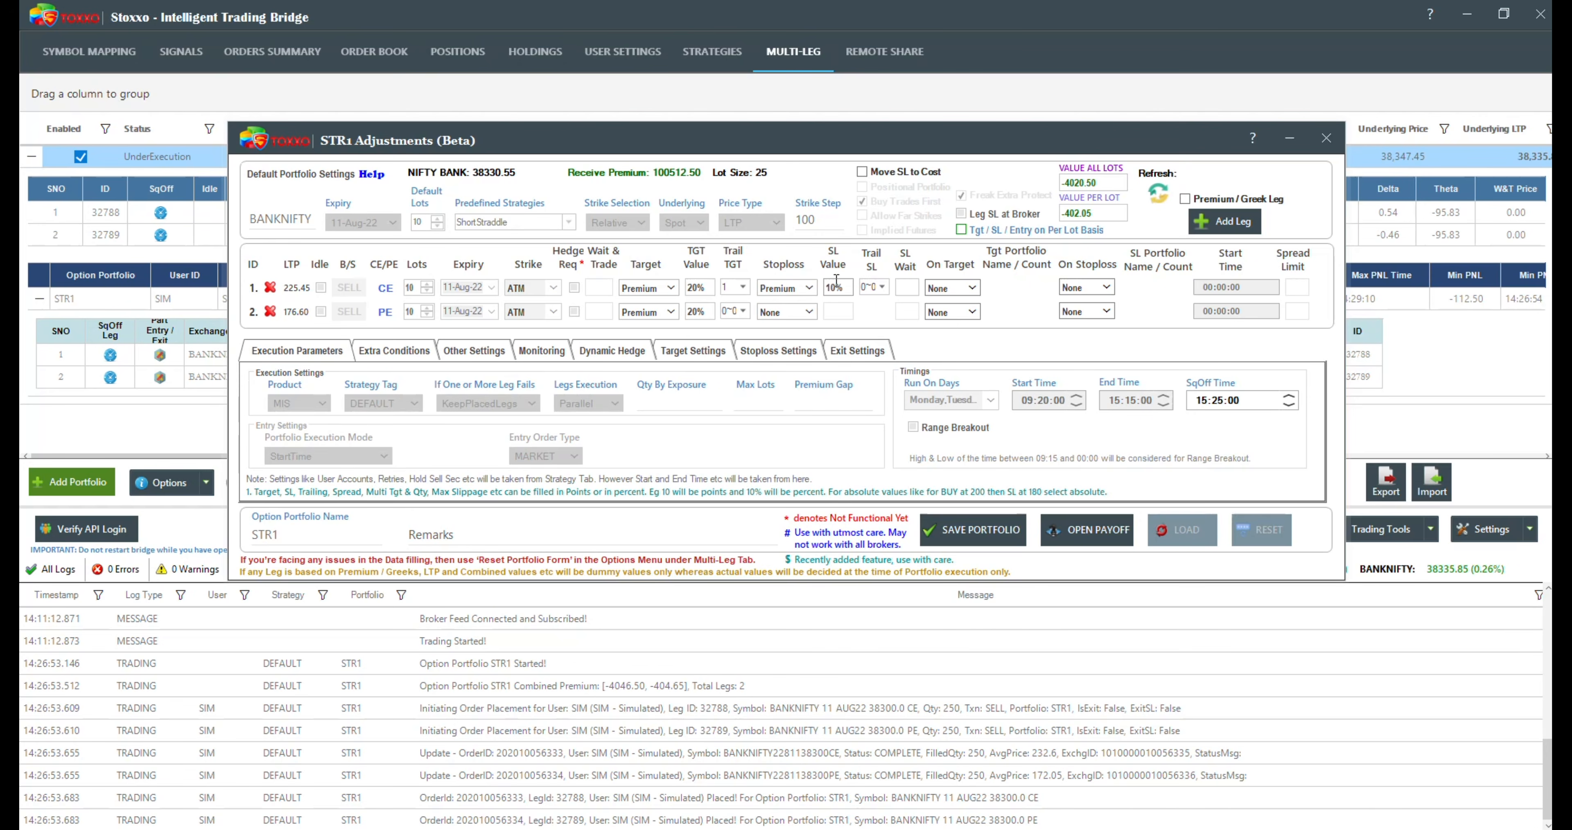
Step: Try to set the CE leg's SL trailing to 3% for every 10% increase in profit
{"action": "left_click", "coordinate": [869, 288]}
{"action": "left_click", "coordinate": [882, 287]}
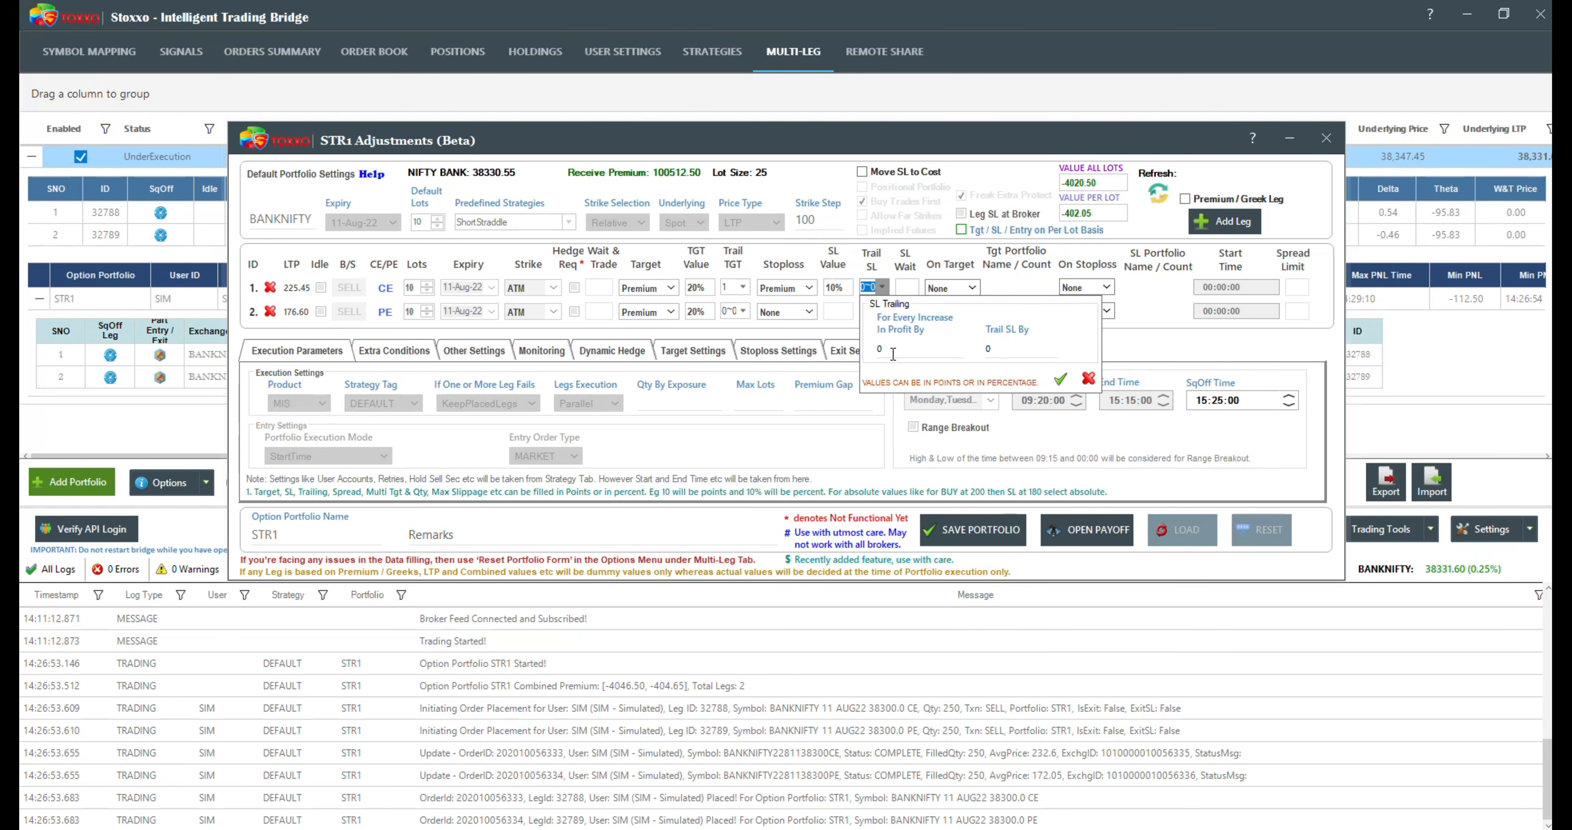
{"action": "type", "text": "10"}
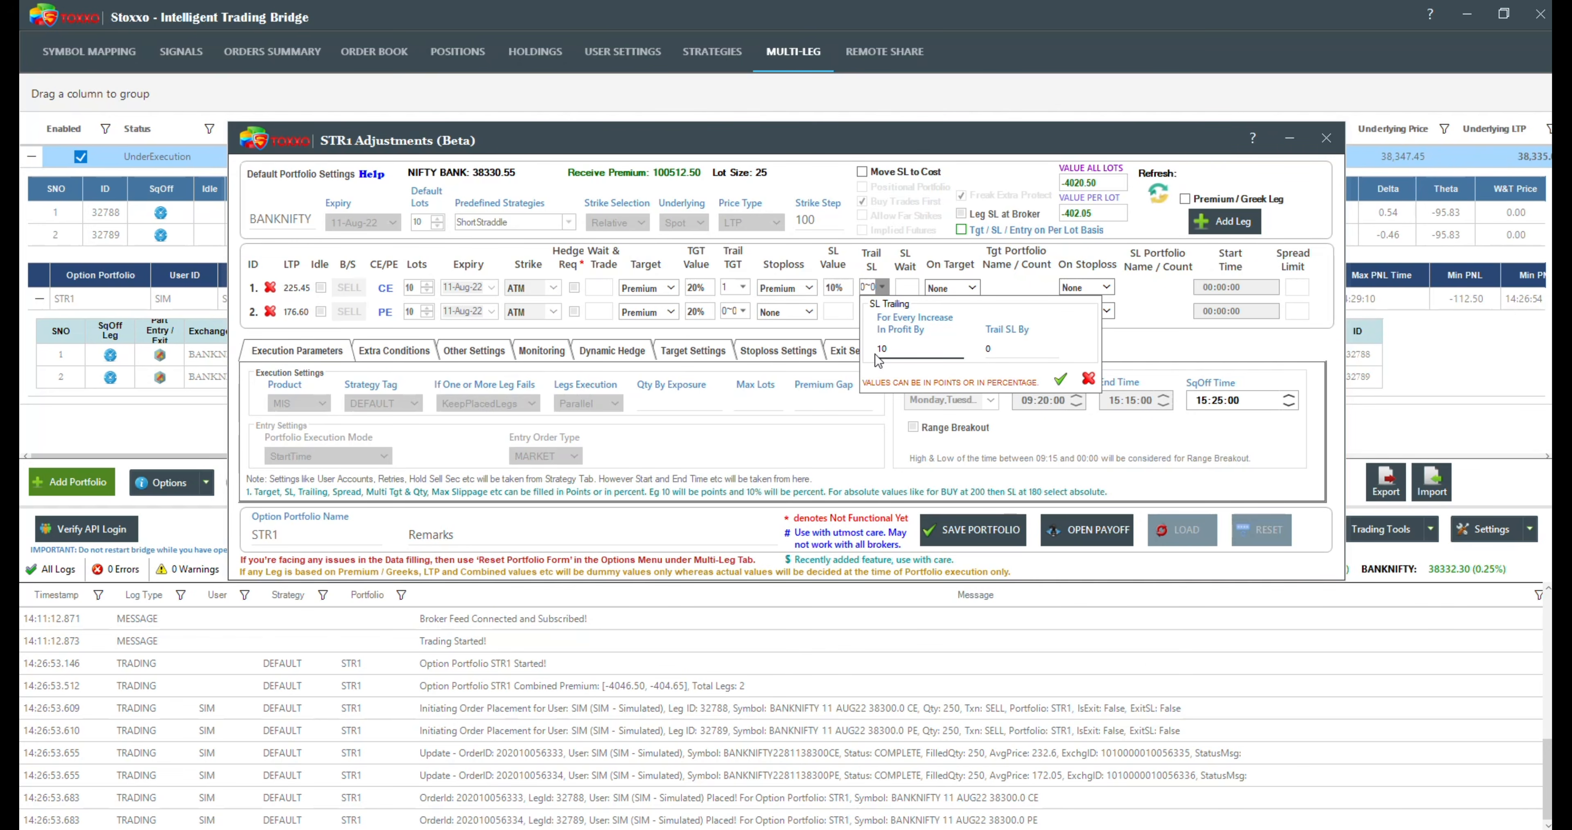
{"action": "type", "text": "%"}
{"action": "left_click_drag", "start_coordinate": [1004, 346], "coordinate": [994, 351]}
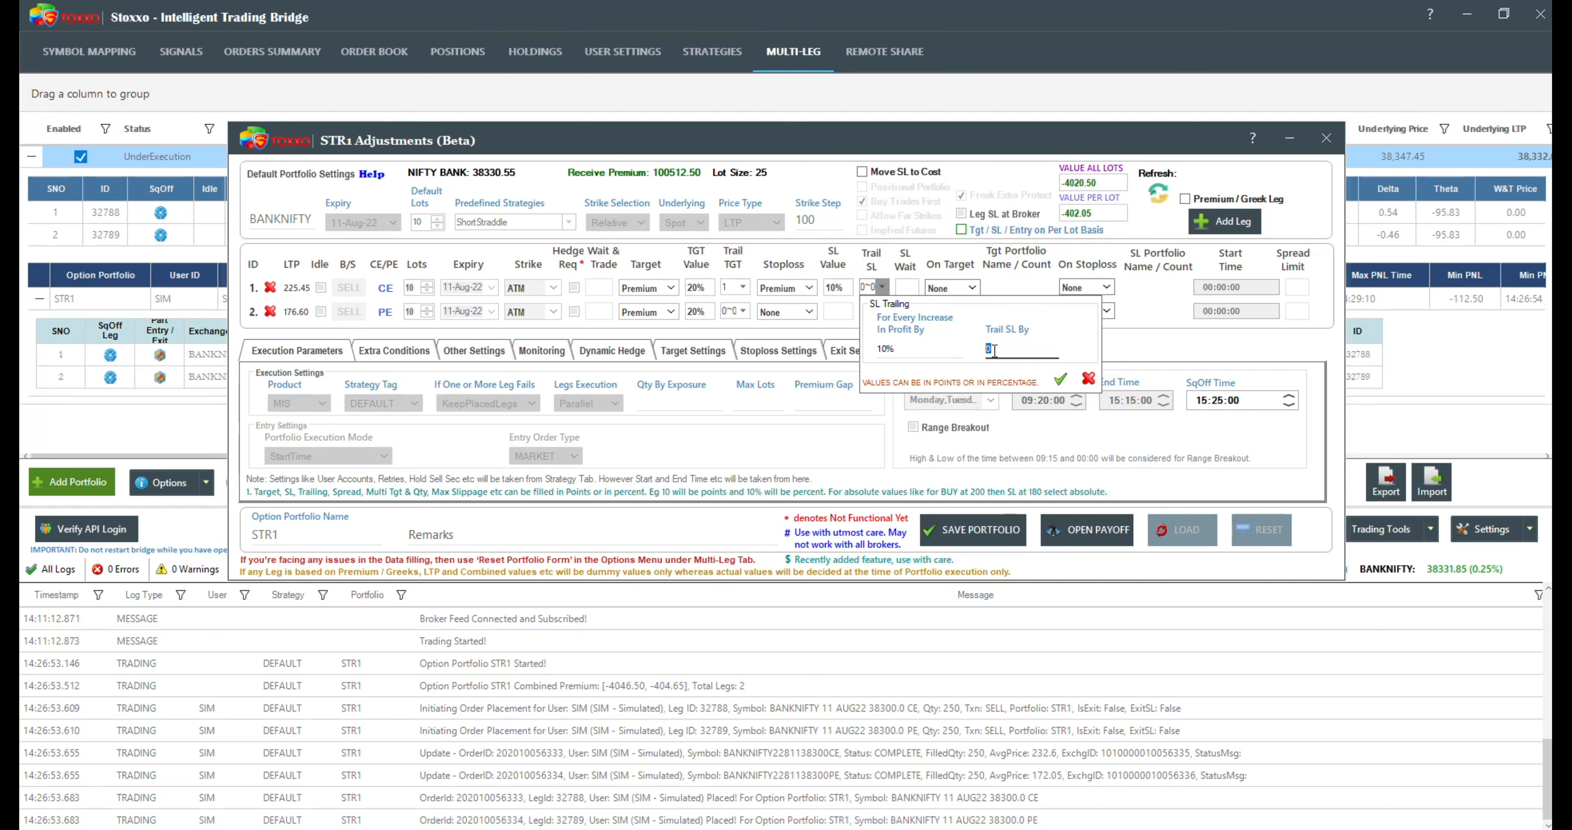
{"action": "type", "text": "3%"}
{"action": "left_click", "coordinate": [1089, 380]}
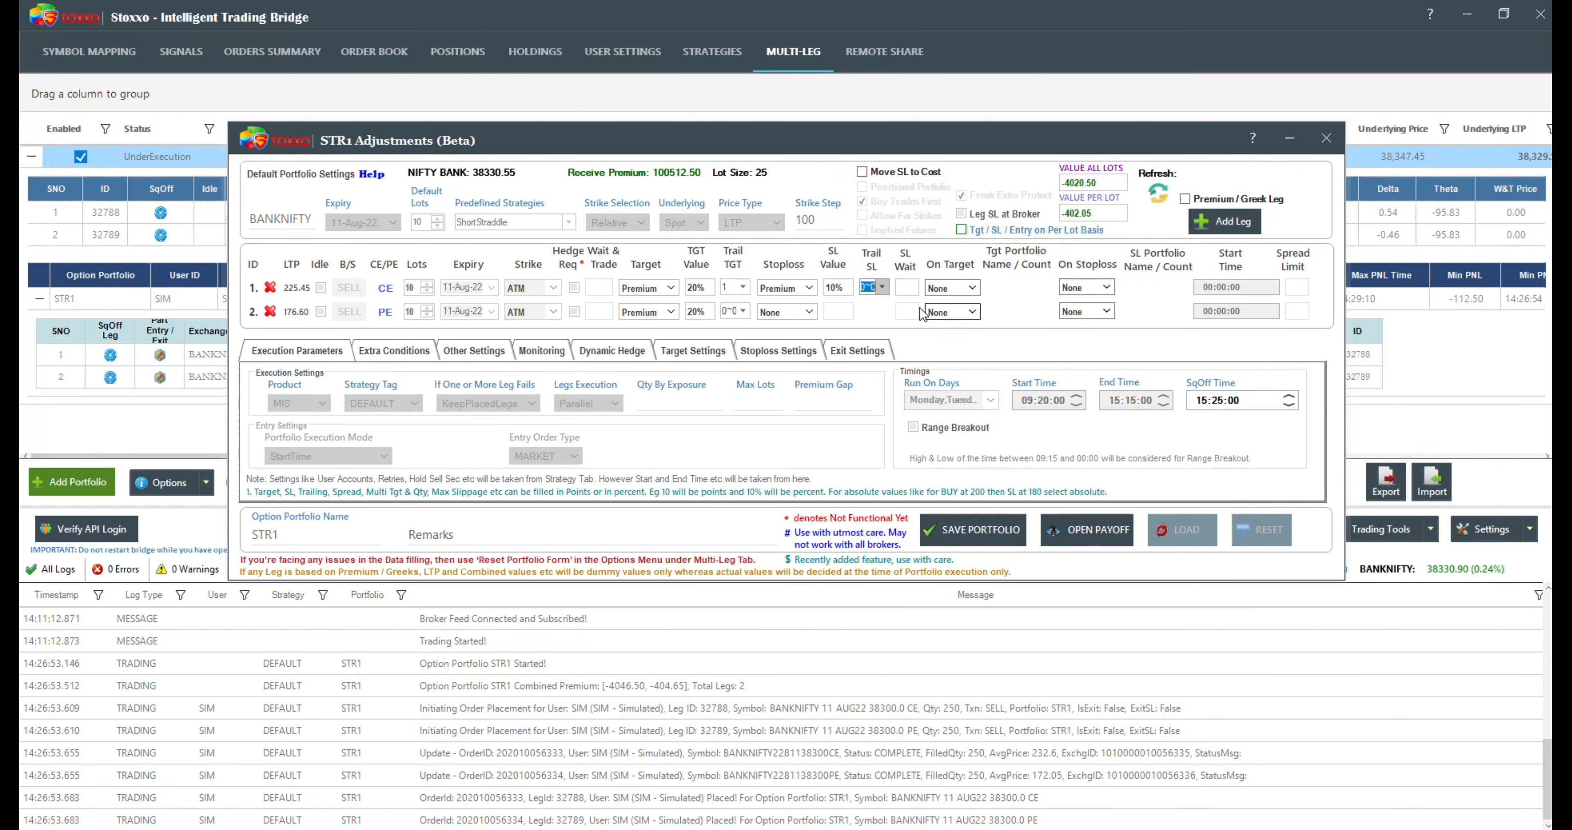
Step: Reopen the CE leg's SL trailing settings, clear the Trail SL By value and leave without applying them
{"action": "left_click", "coordinate": [883, 287]}
{"action": "left_click", "coordinate": [1034, 346]}
{"action": "key", "text": "BackSpace"}
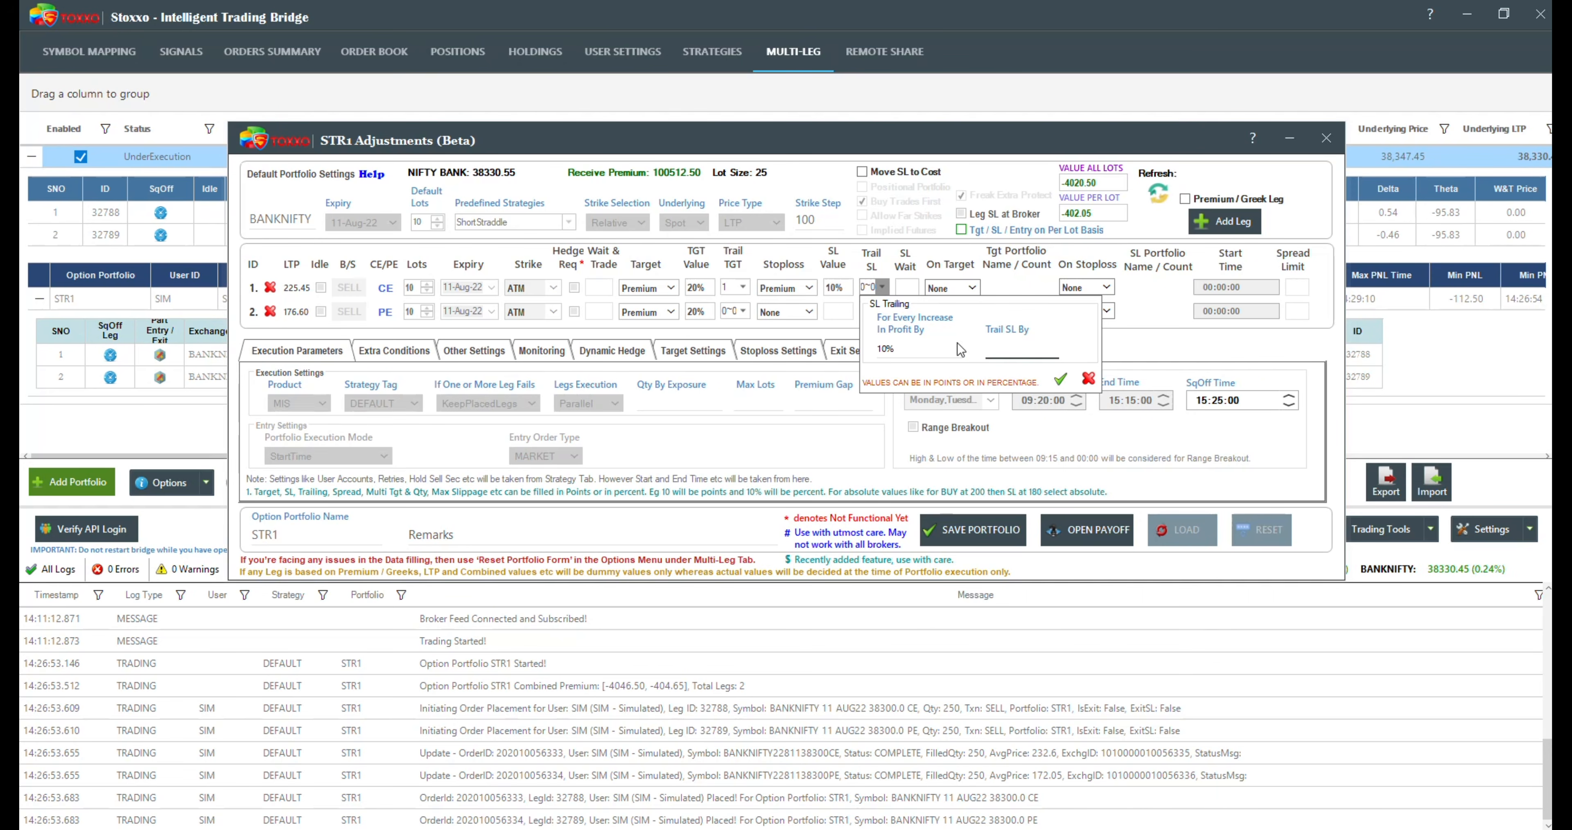
{"action": "left_click", "coordinate": [903, 347]}
{"action": "left_click", "coordinate": [821, 267]}
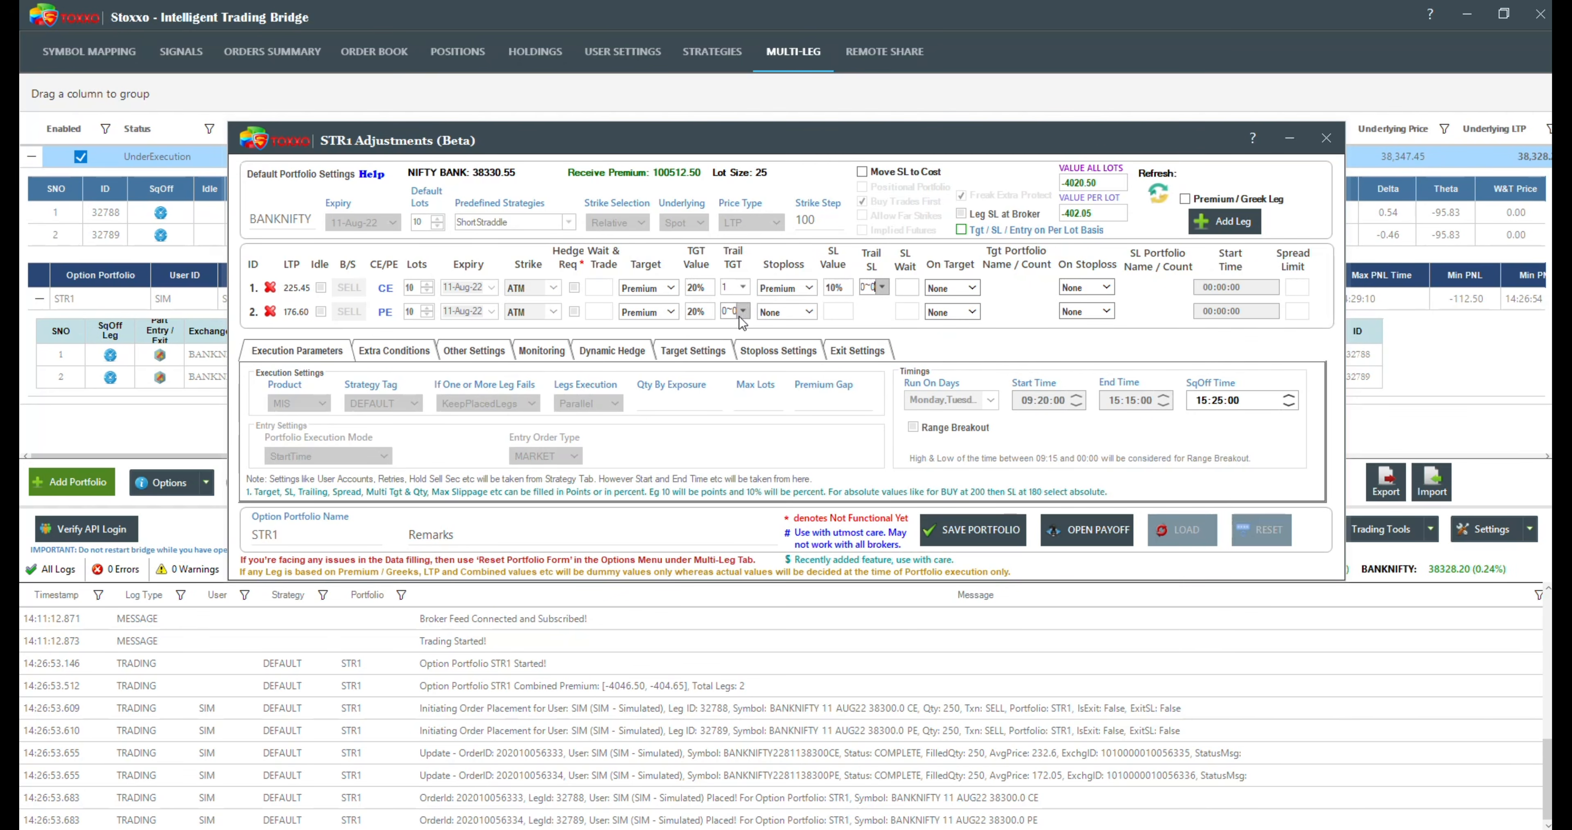
Step: Set the PE leg's stoploss to Premium with a value of 10%
{"action": "left_click", "coordinate": [794, 313]}
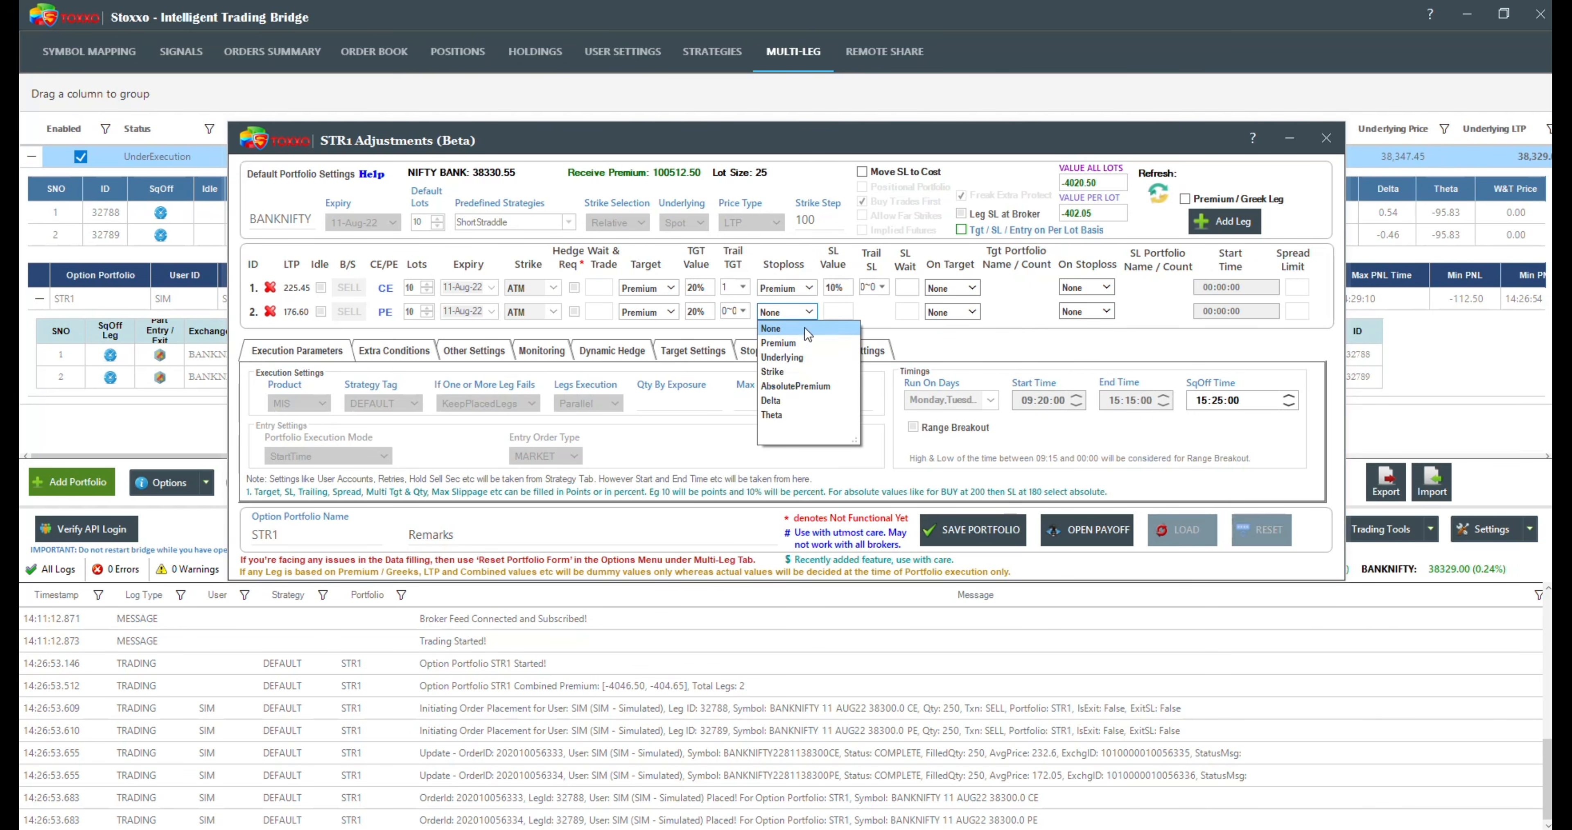
{"action": "left_click", "coordinate": [798, 341]}
{"action": "left_click", "coordinate": [838, 311]}
{"action": "type", "text": "10"}
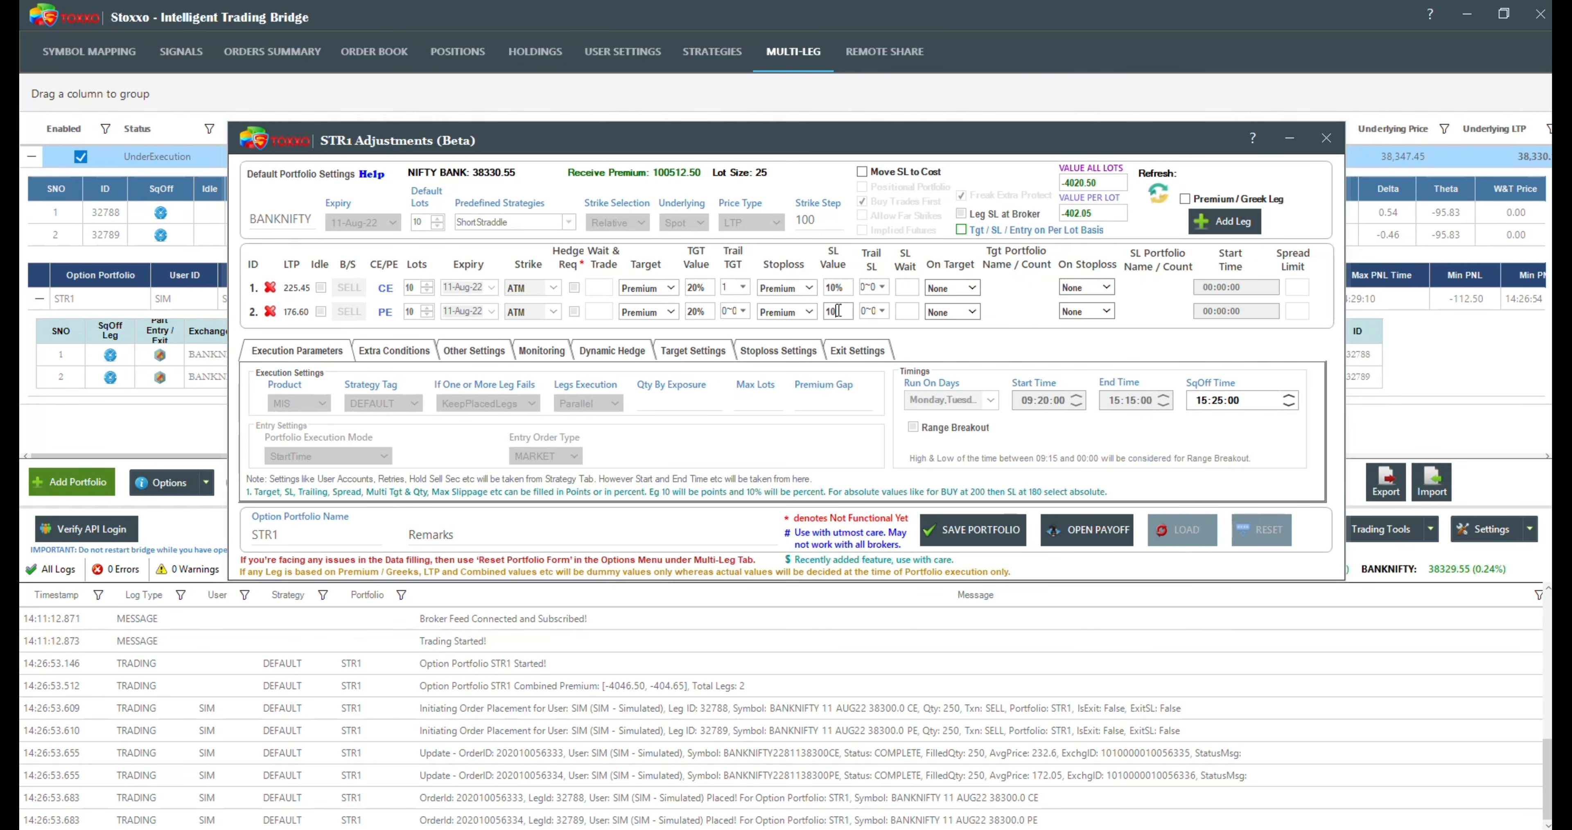
Step: Change the stoploss value of both legs to 20% and save the STR1 portfolio adjustments
{"action": "left_click", "coordinate": [837, 288]}
{"action": "type", "text": "20"}
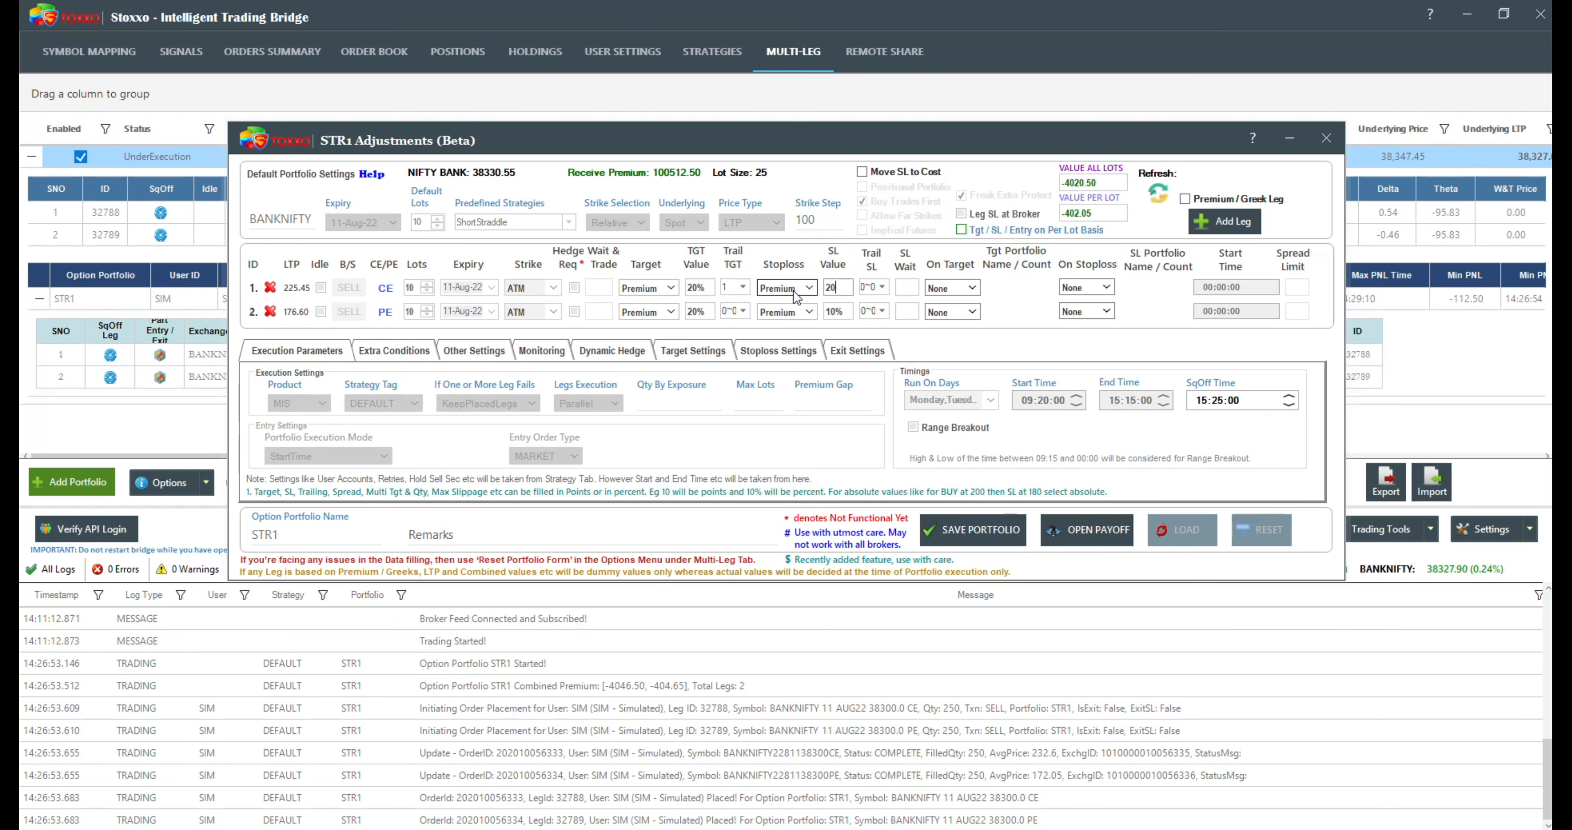
{"action": "left_click", "coordinate": [838, 312]}
{"action": "type", "text": "2"}
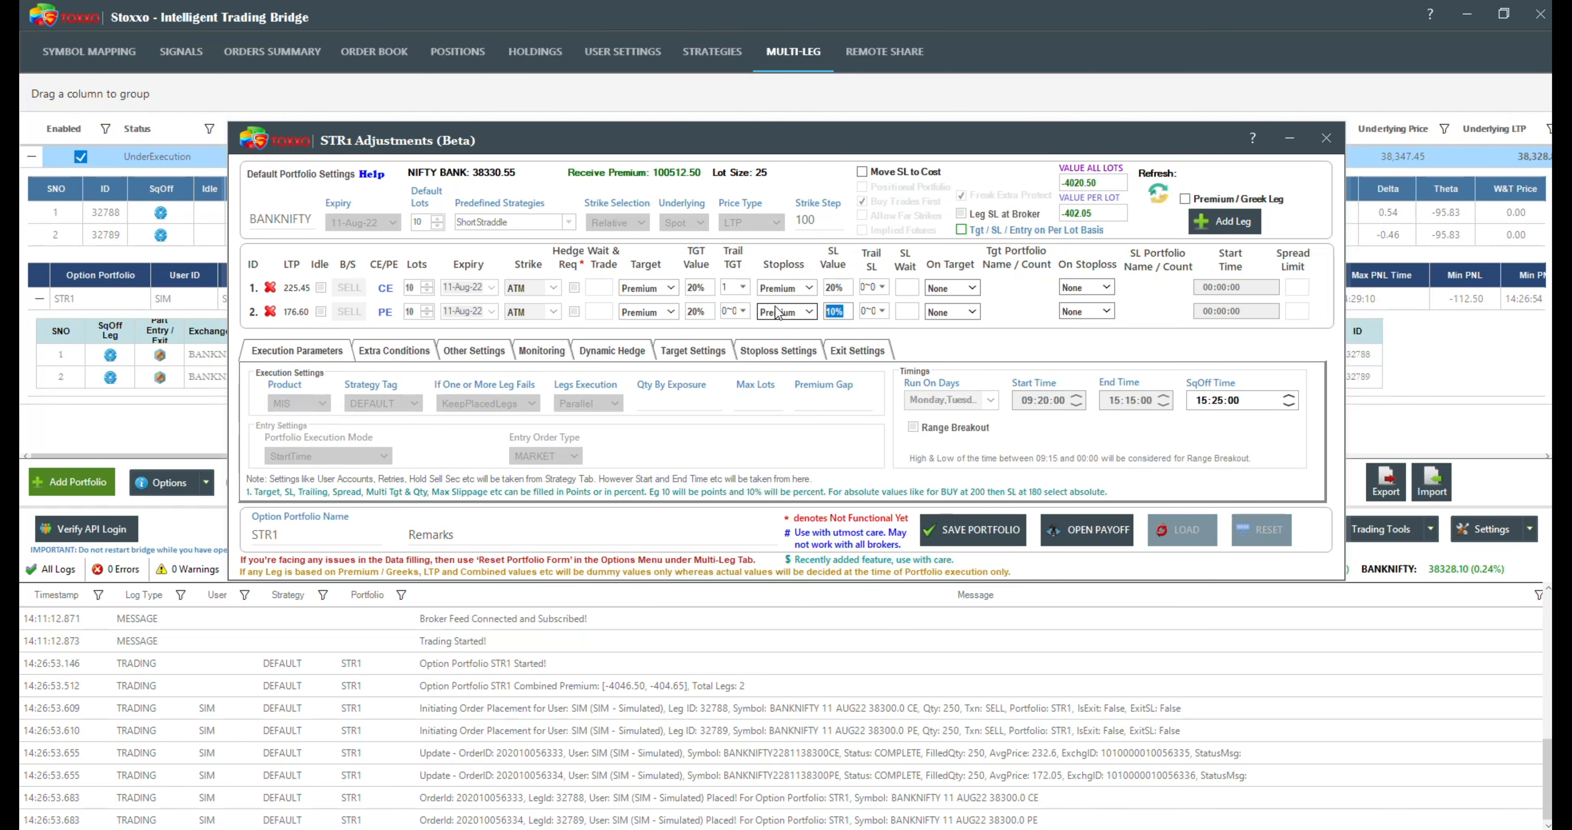
{"action": "type", "text": "0"}
{"action": "left_click", "coordinate": [973, 530]}
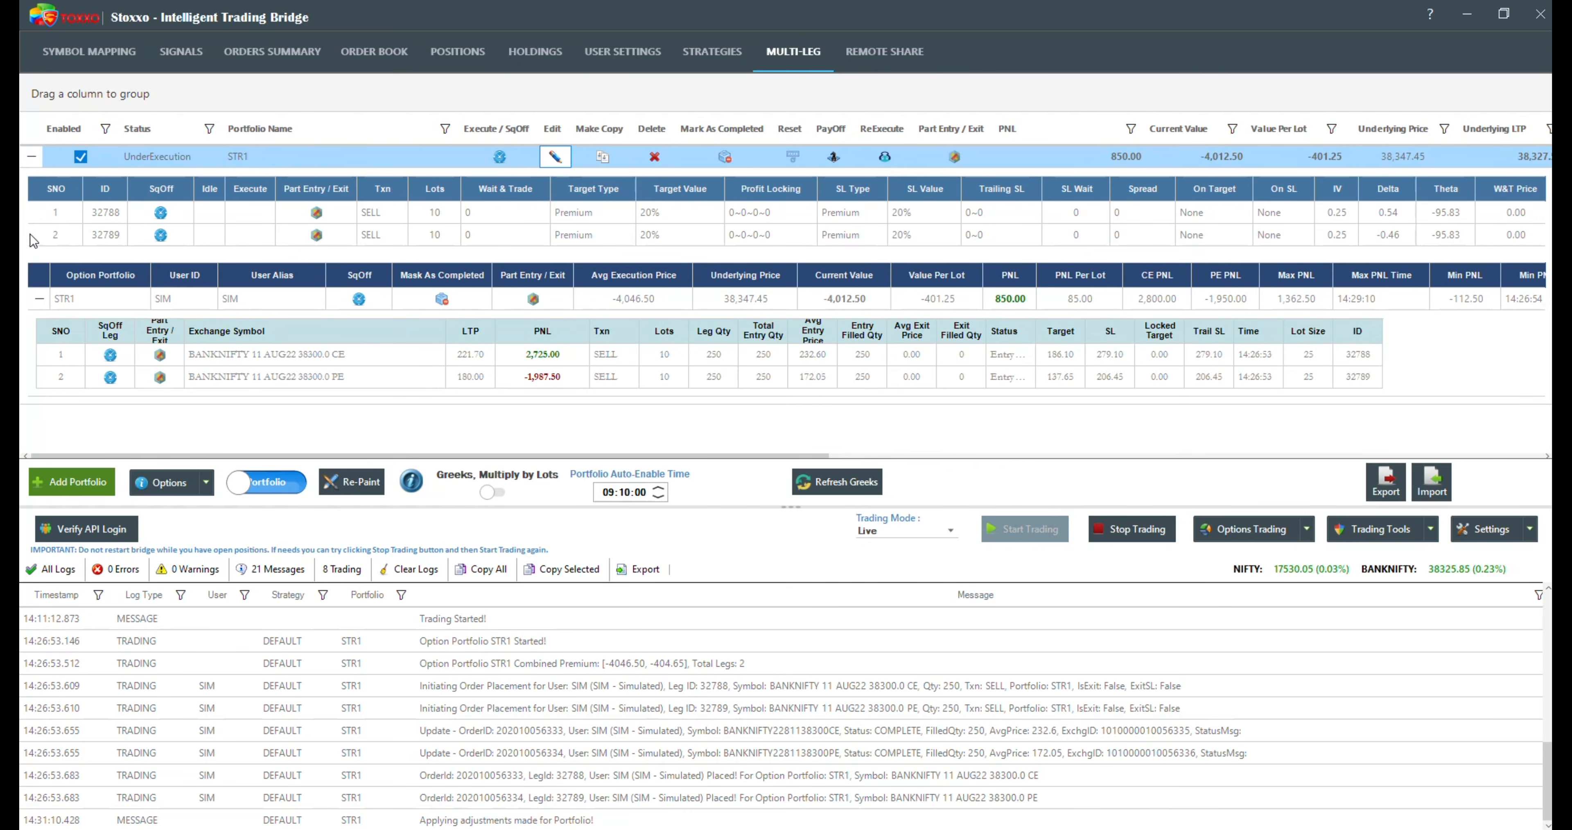
Step: Examine the Target and SL prices of the CE and PE legs, and collapse STR1's details
{"action": "left_click", "coordinate": [1120, 359]}
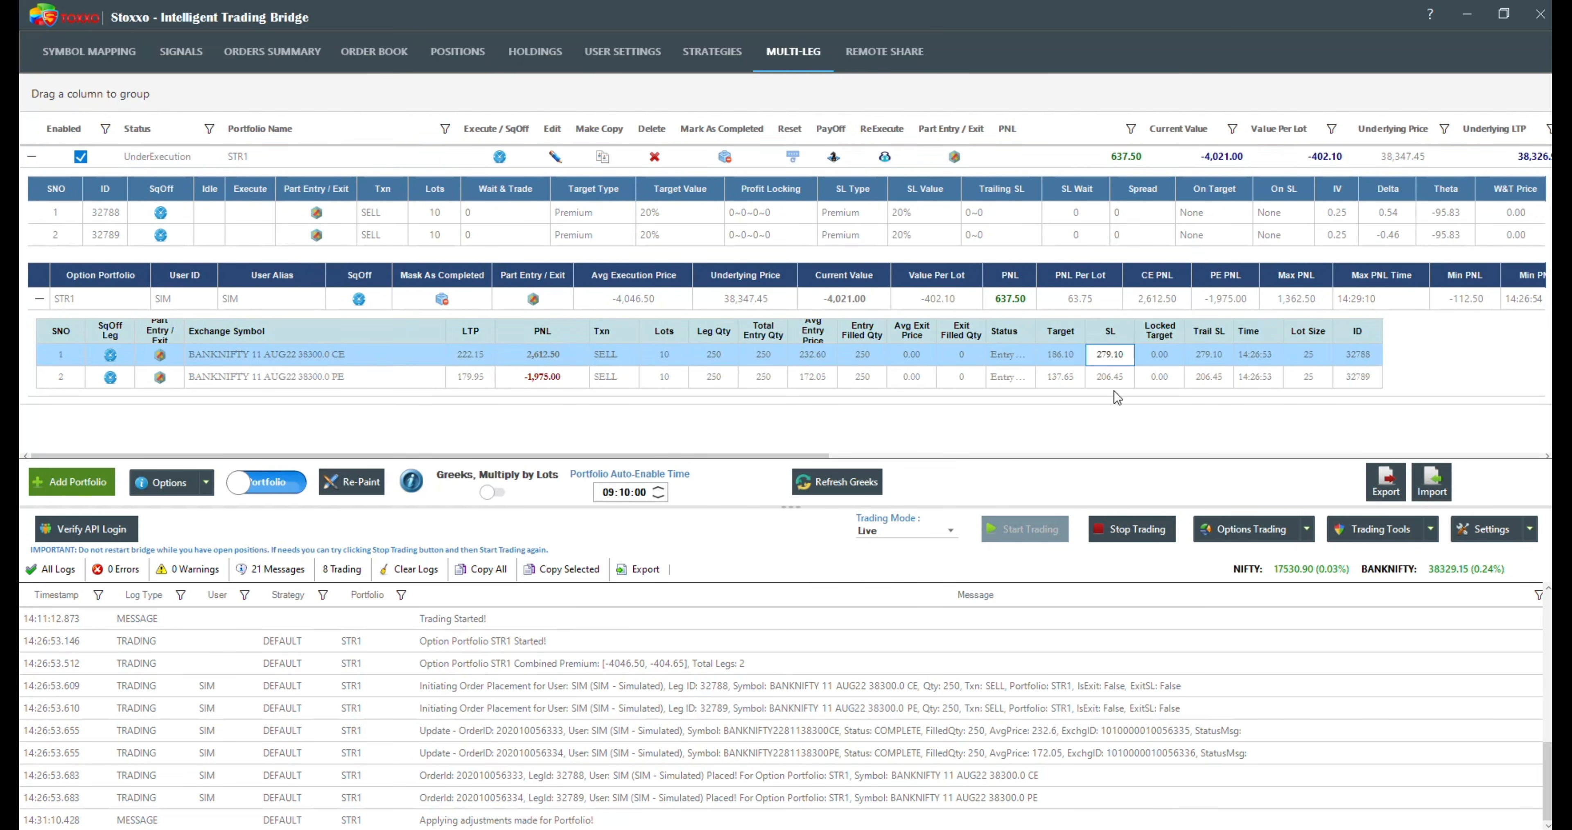
{"action": "left_click", "coordinate": [1111, 378]}
{"action": "left_click", "coordinate": [1048, 358]}
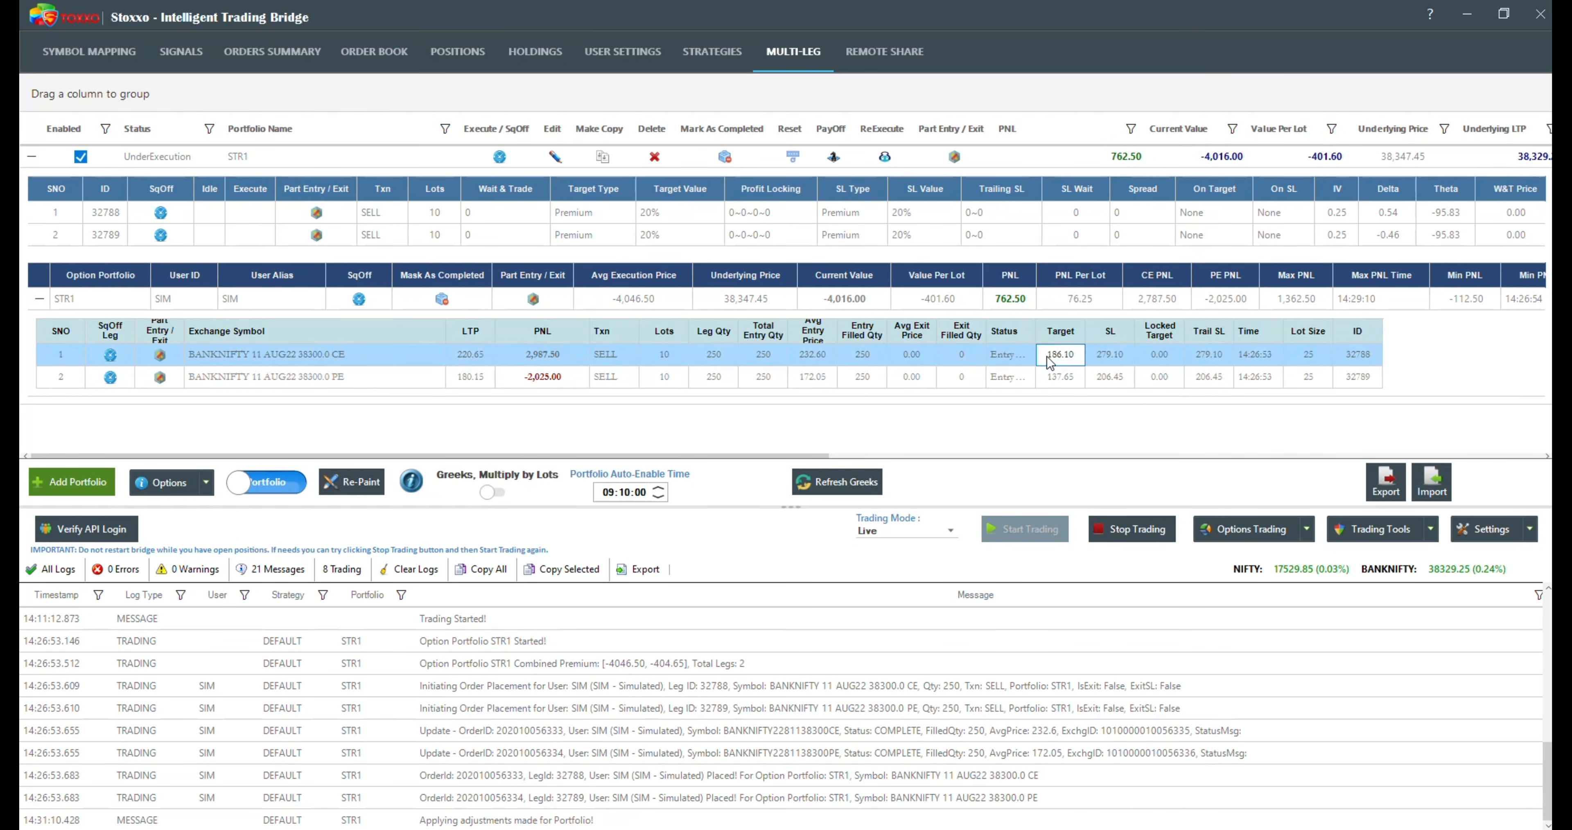
{"action": "left_click", "coordinate": [1051, 376]}
{"action": "left_click", "coordinate": [1054, 354]}
{"action": "left_click", "coordinate": [1057, 375]}
{"action": "left_click", "coordinate": [1106, 372]}
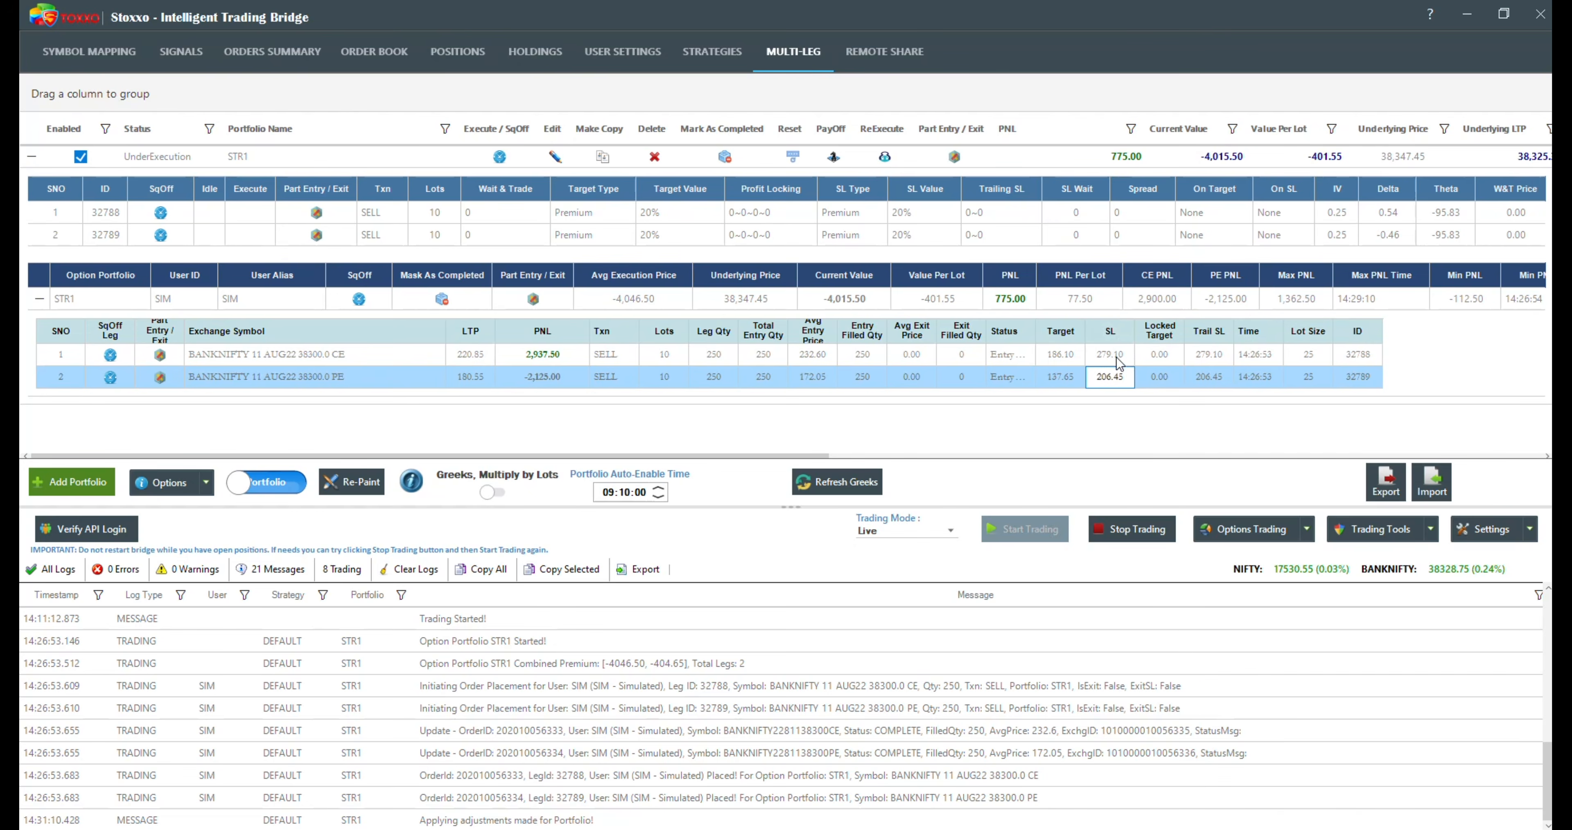
{"action": "left_click", "coordinate": [1119, 356]}
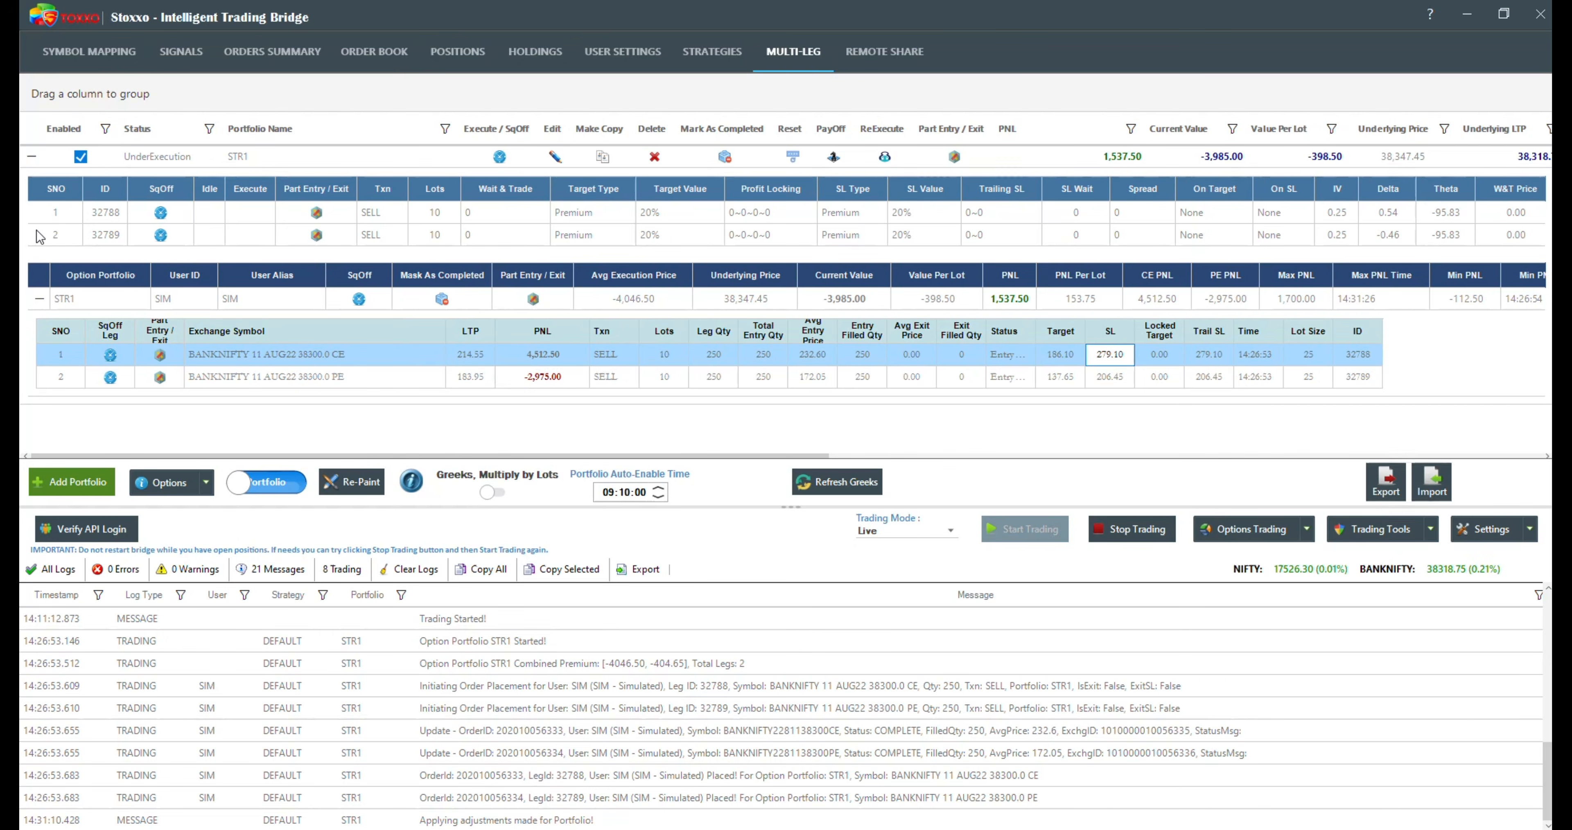
{"action": "left_click", "coordinate": [32, 157]}
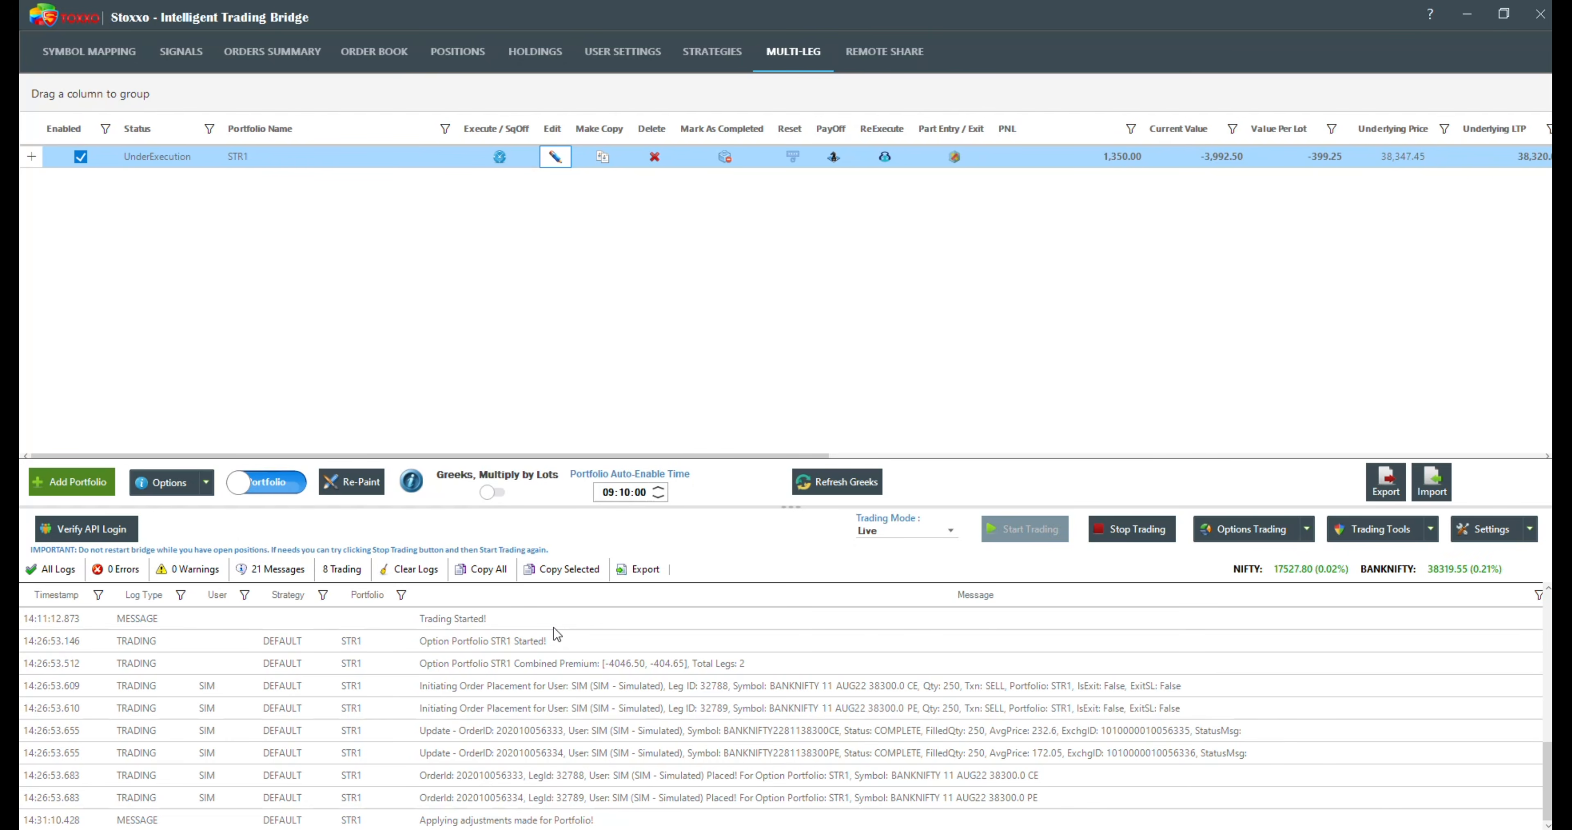
Step: Reopen STR1's adjustments and add two more legs to the portfolio
{"action": "left_click", "coordinate": [555, 157]}
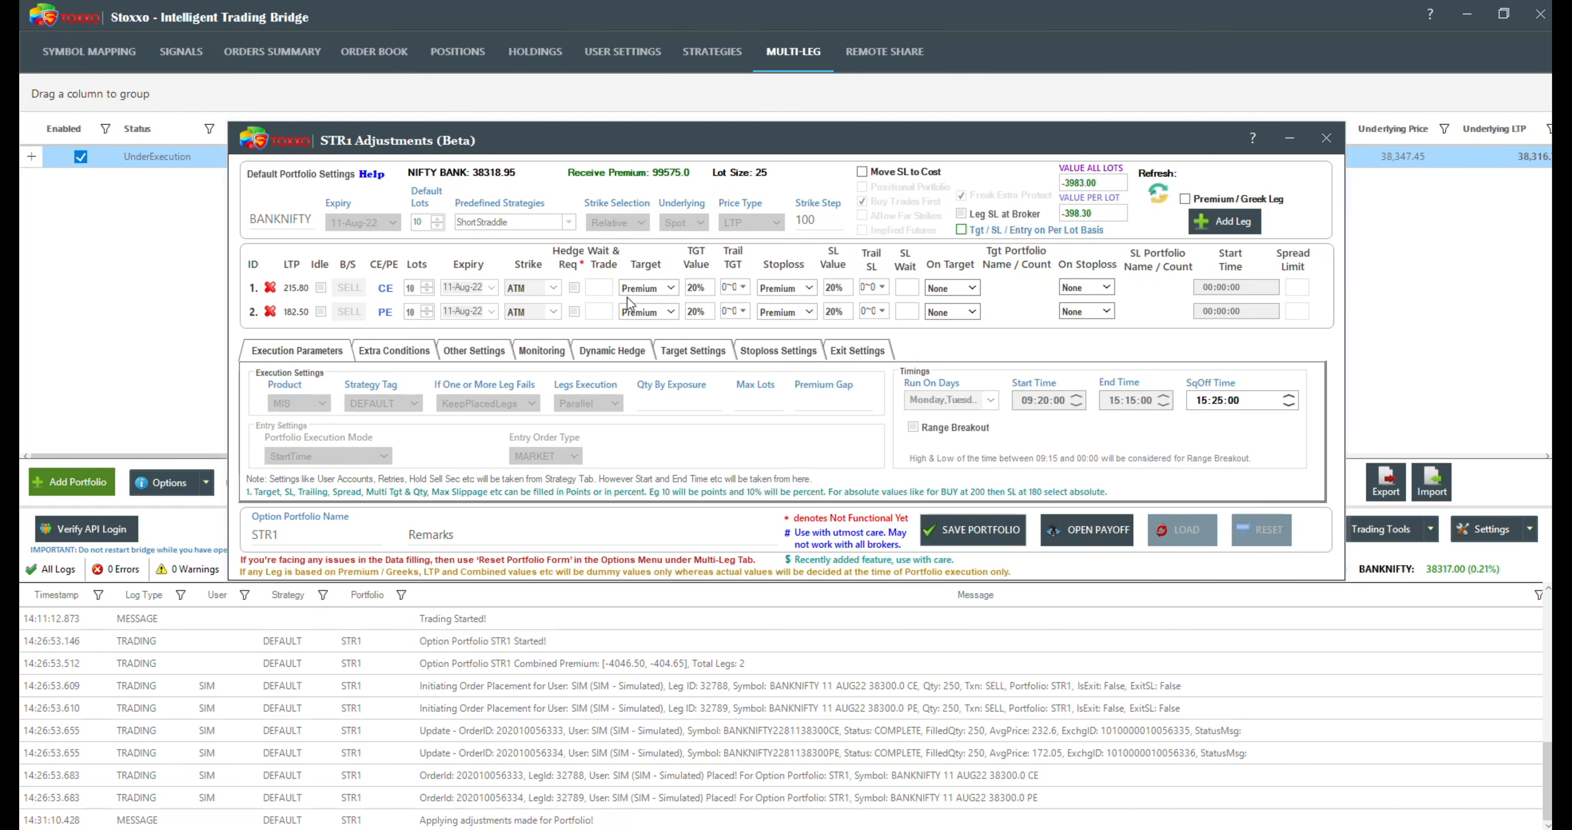
{"action": "left_click", "coordinate": [1223, 222]}
{"action": "left_click", "coordinate": [1223, 222]}
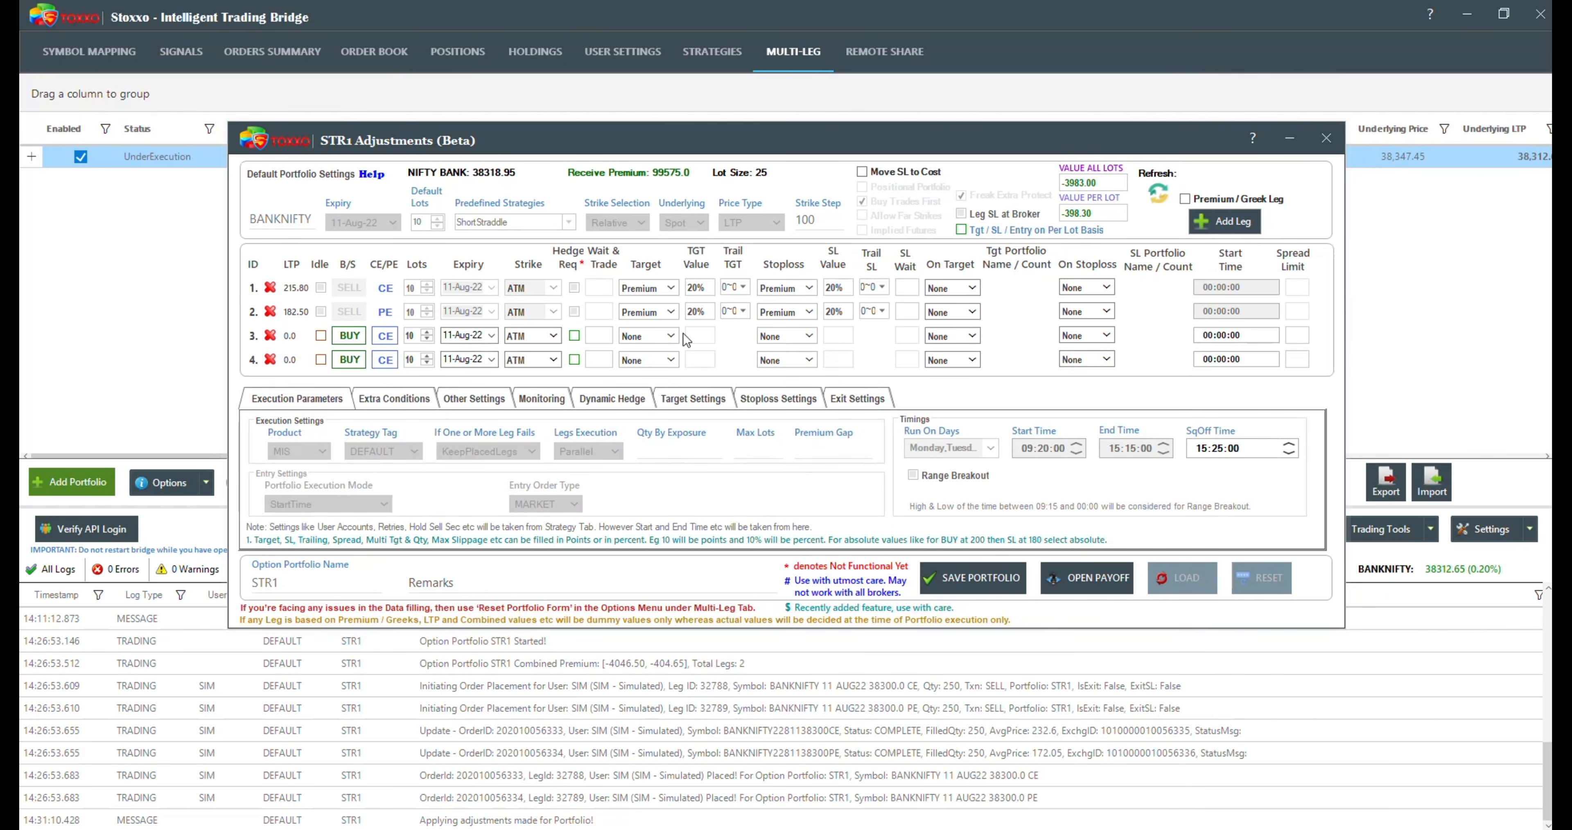
Step: Set the third leg's strike to ATM-200 and the fourth leg's to ATM-100, and save the STR1 adjustments
{"action": "left_click", "coordinate": [551, 338]}
{"action": "left_click", "coordinate": [534, 516]}
{"action": "left_click", "coordinate": [557, 360]}
{"action": "left_click", "coordinate": [531, 530]}
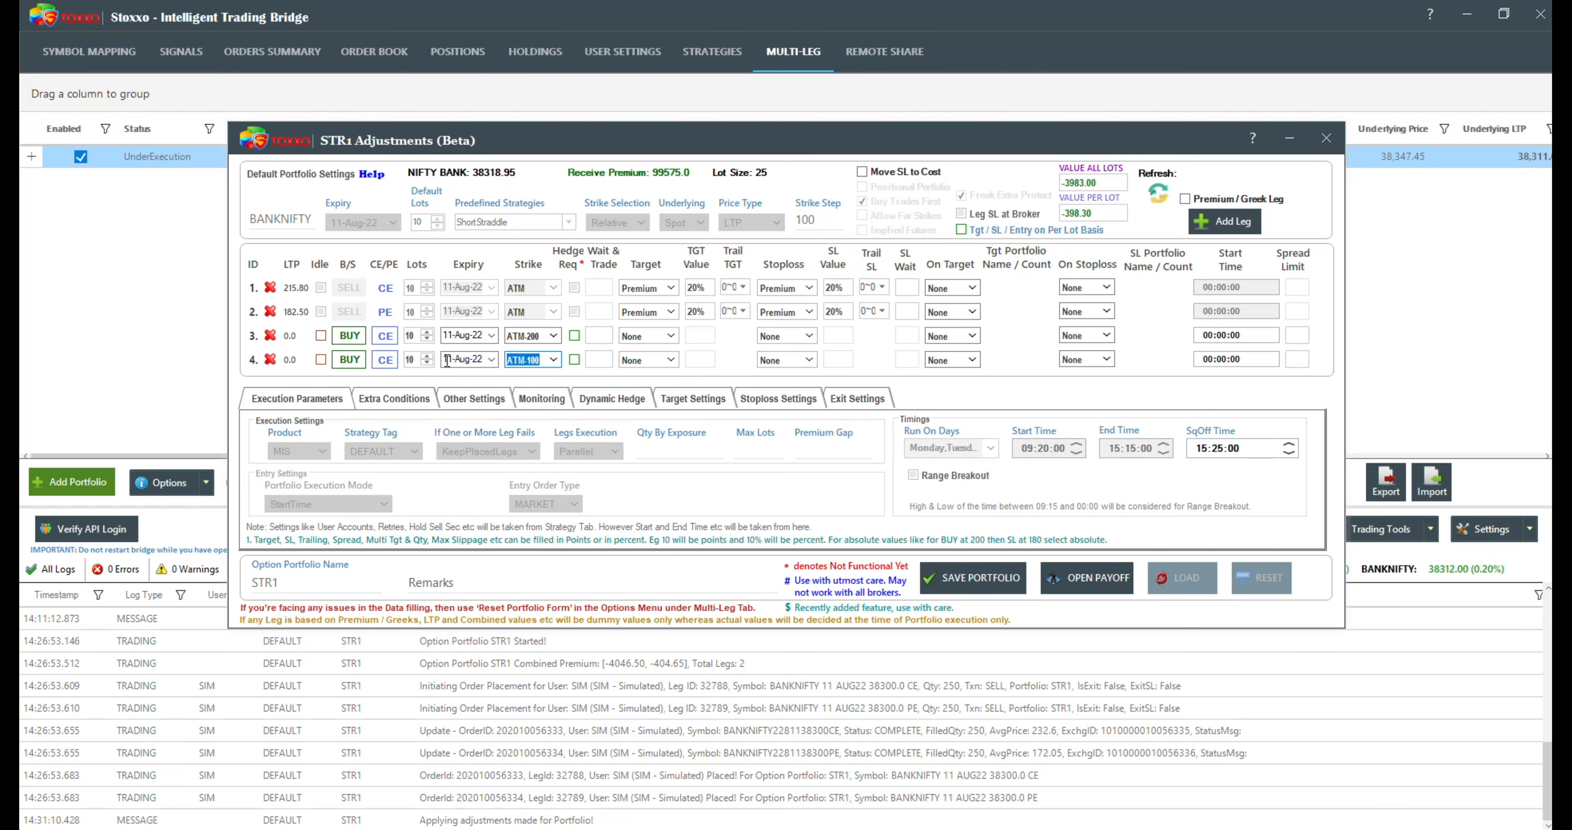
{"action": "left_click", "coordinate": [991, 575]}
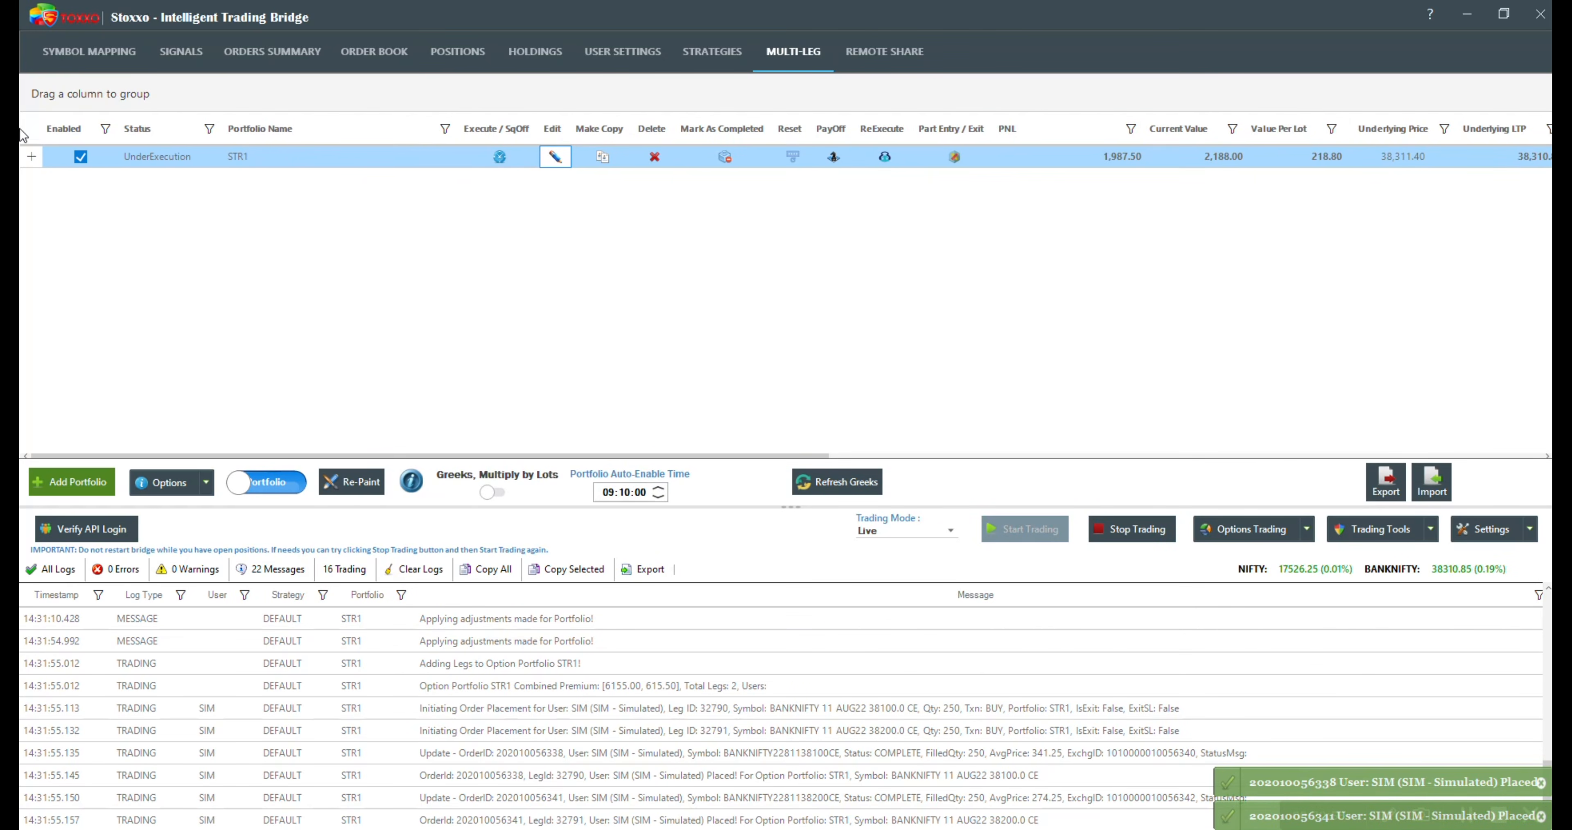
Step: Examine STR1's leg details and the per-leg PNL of the two added BUY CE legs, and collapse the leg rows
{"action": "left_click", "coordinate": [31, 156]}
{"action": "scroll", "coordinate": [80, 371], "scroll_direction": "down", "scroll_amount": 1}
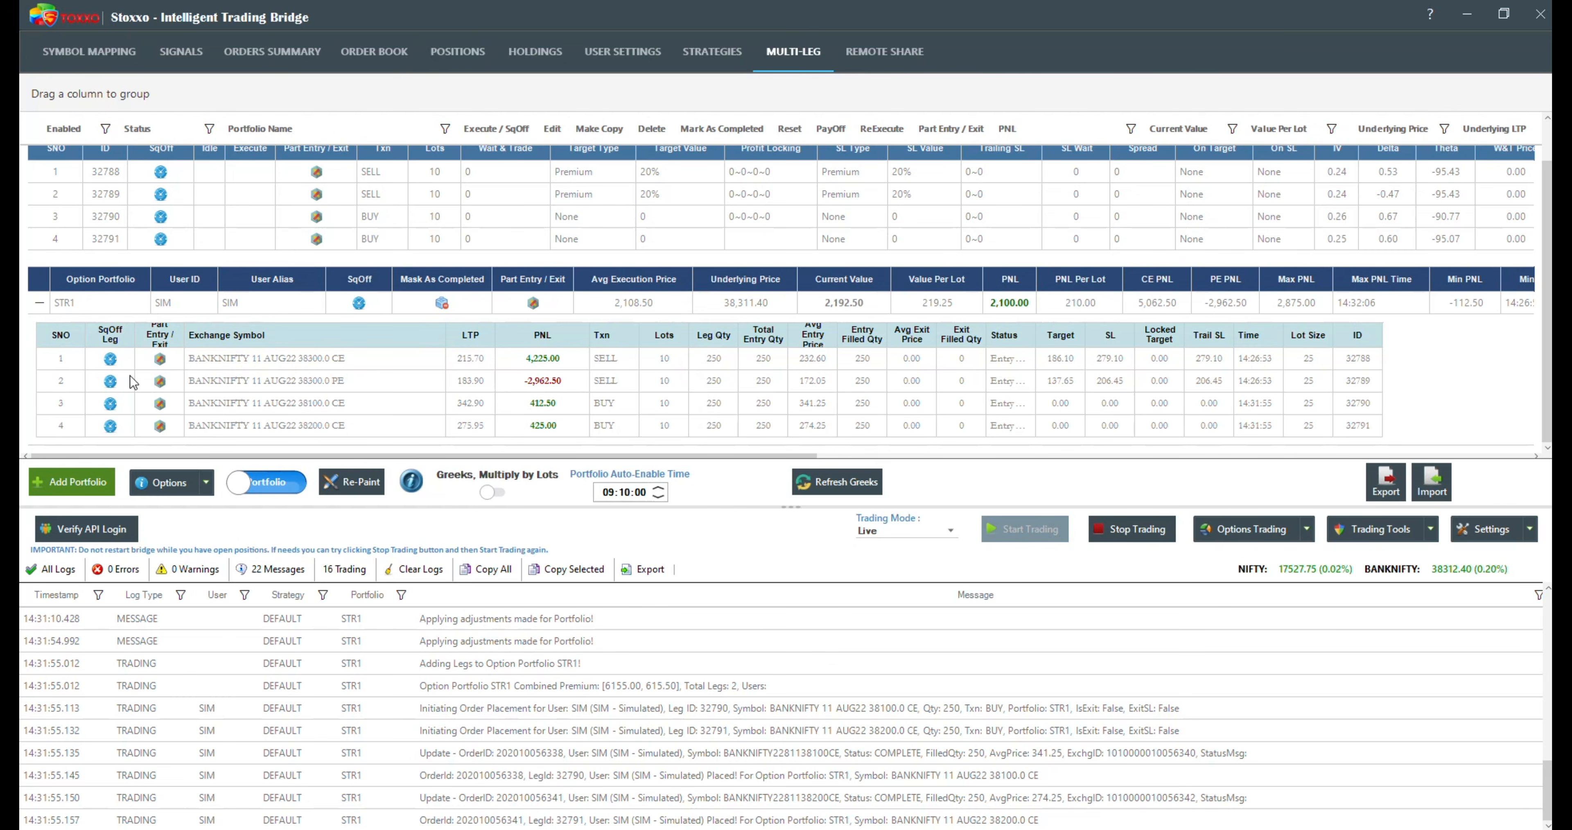
{"action": "left_click", "coordinate": [37, 305]}
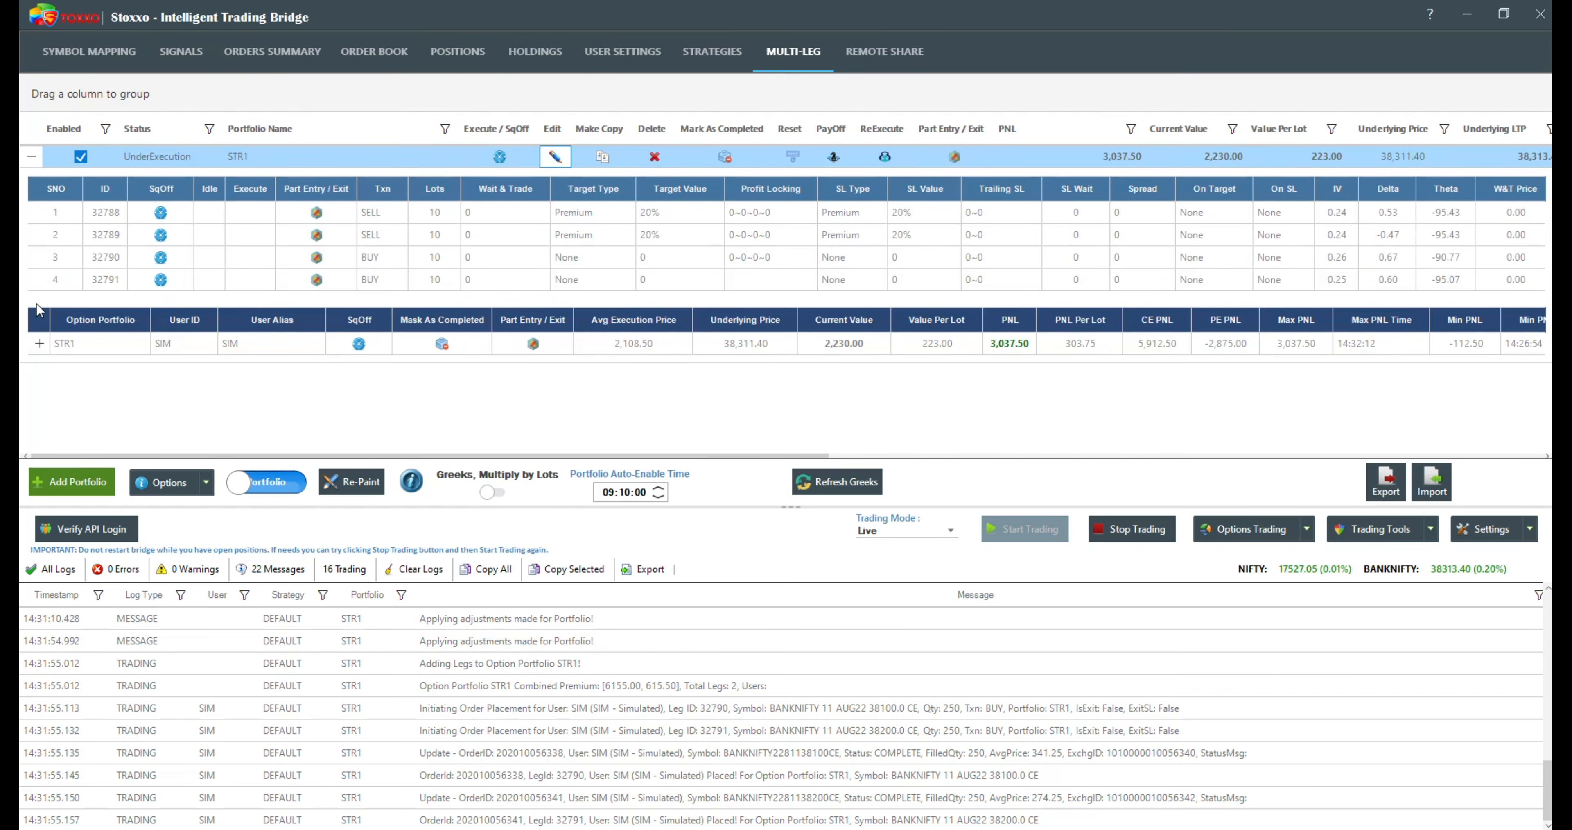
Step: Add a fifth leg to STR1 as a SELL FUT with expiry 25-Aug-22 and save the portfolio adjustments
{"action": "left_click", "coordinate": [553, 156]}
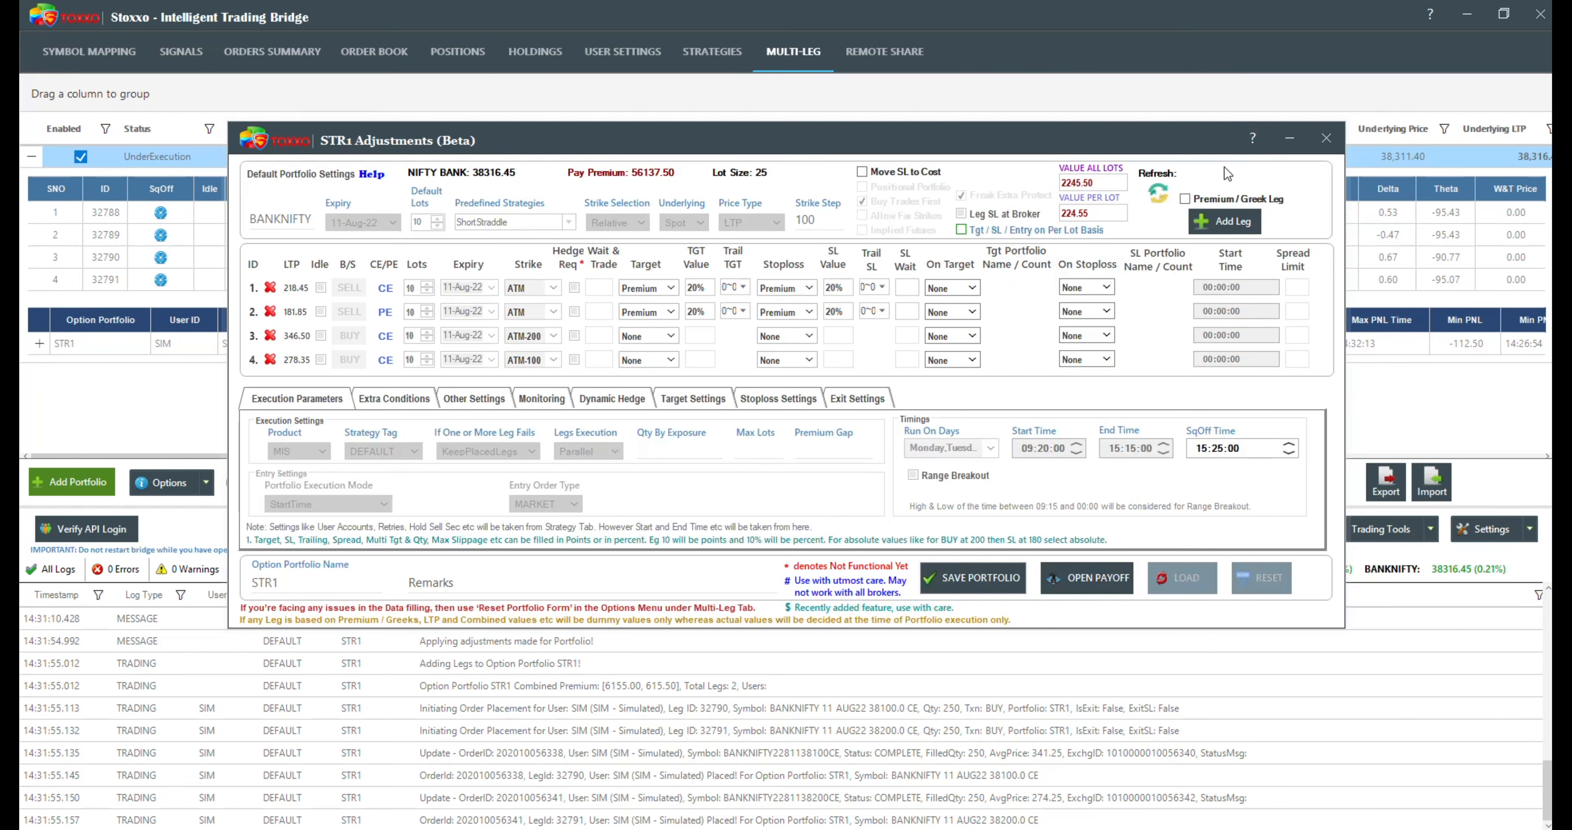
{"action": "left_click", "coordinate": [1230, 221]}
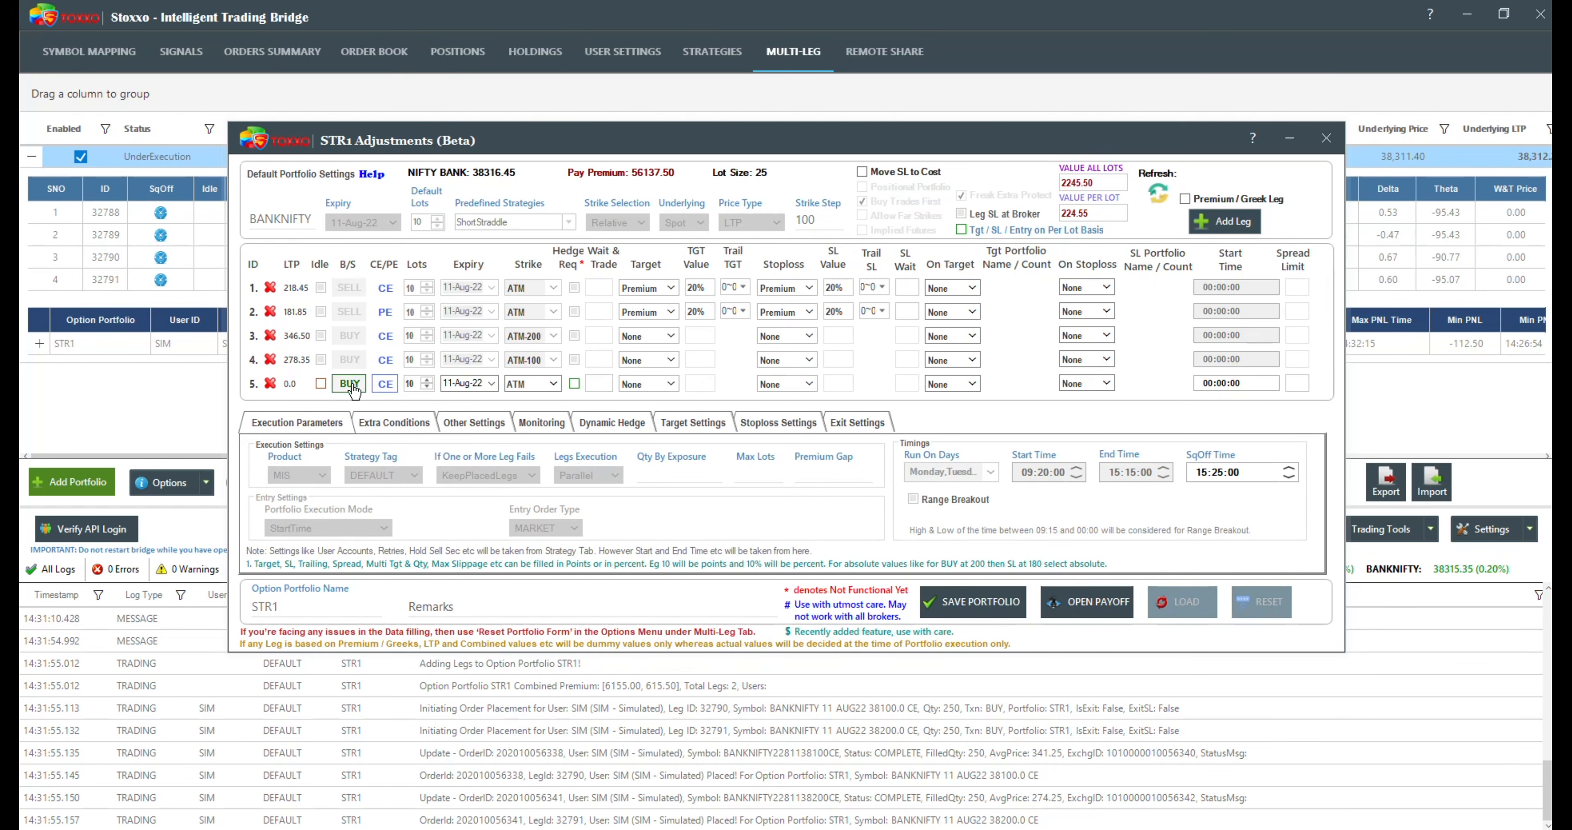
{"action": "left_click", "coordinate": [379, 385]}
{"action": "left_click", "coordinate": [379, 385]}
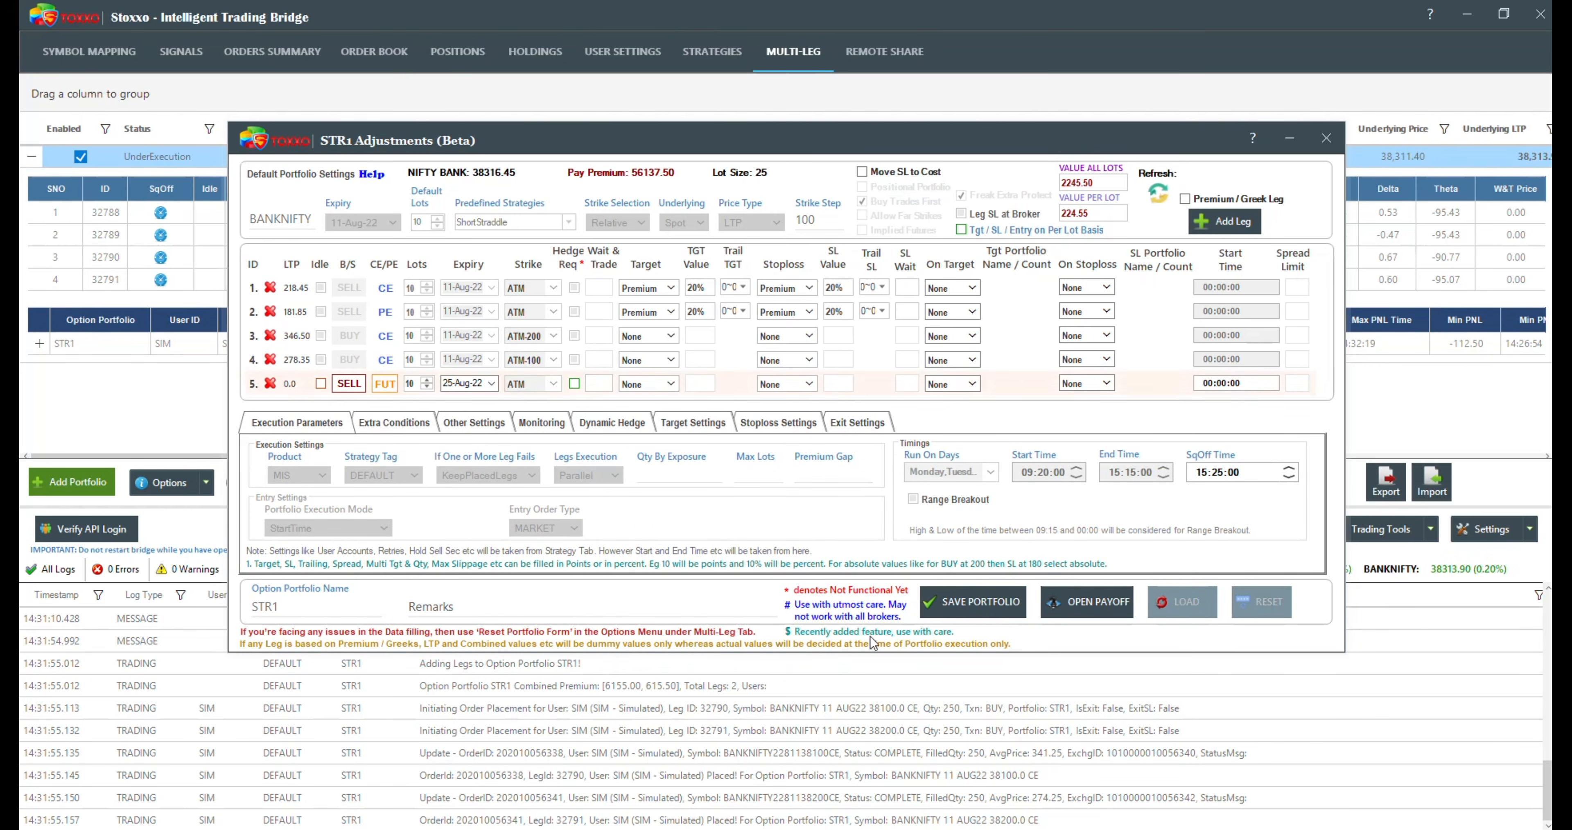
{"action": "left_click", "coordinate": [973, 600]}
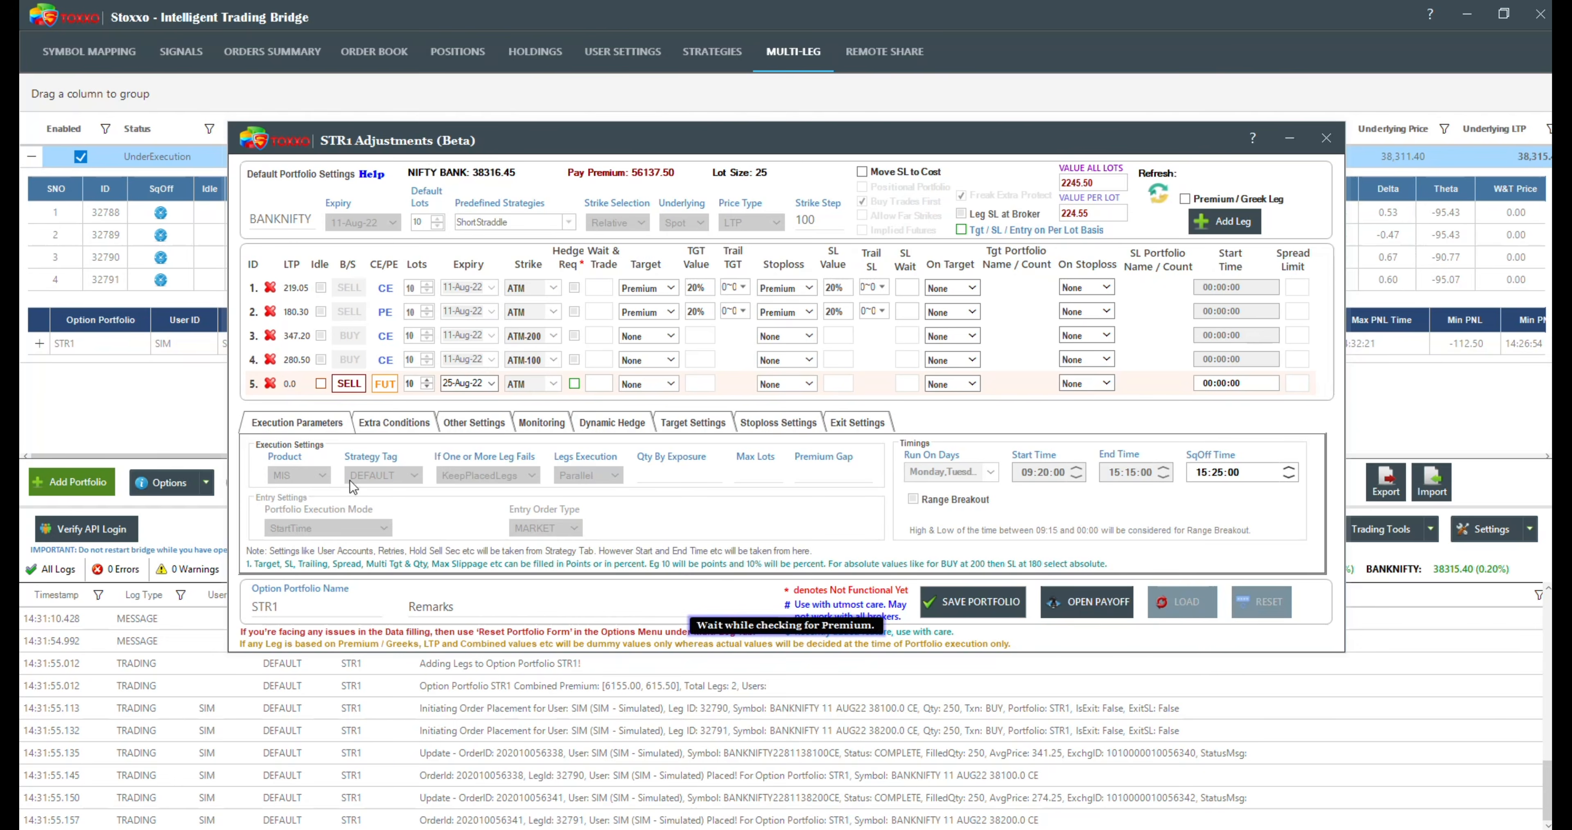
Step: Examine the PNL of STR1's legs including the futures leg, and check the strategy-level PNL
{"action": "left_click", "coordinate": [212, 303]}
{"action": "left_click", "coordinate": [378, 303]}
{"action": "left_click", "coordinate": [39, 366]}
{"action": "scroll", "coordinate": [307, 385], "scroll_direction": "down", "scroll_amount": 3}
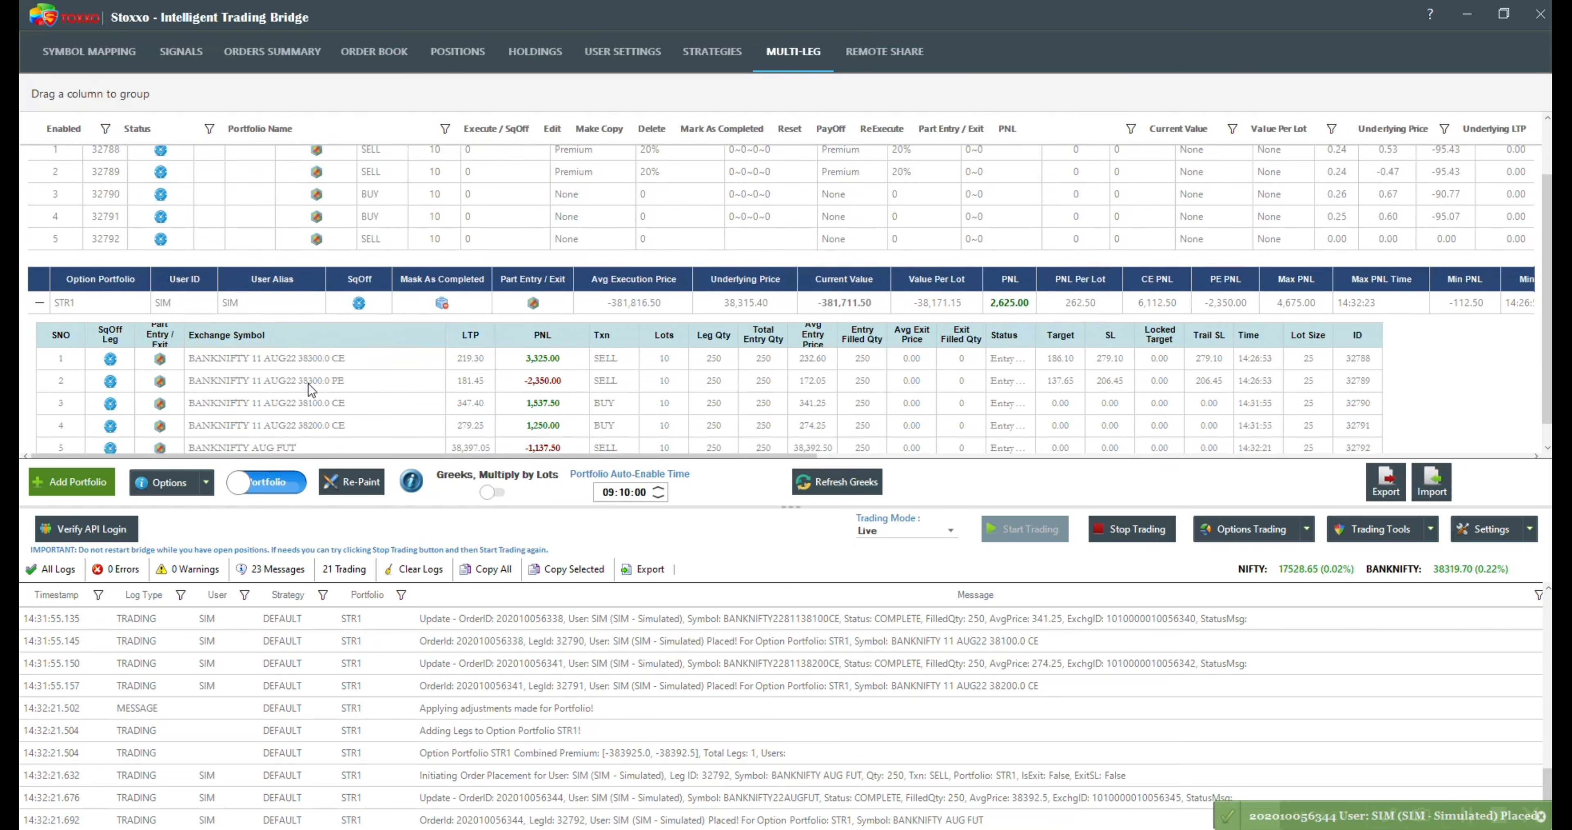
{"action": "left_click", "coordinate": [1012, 285]}
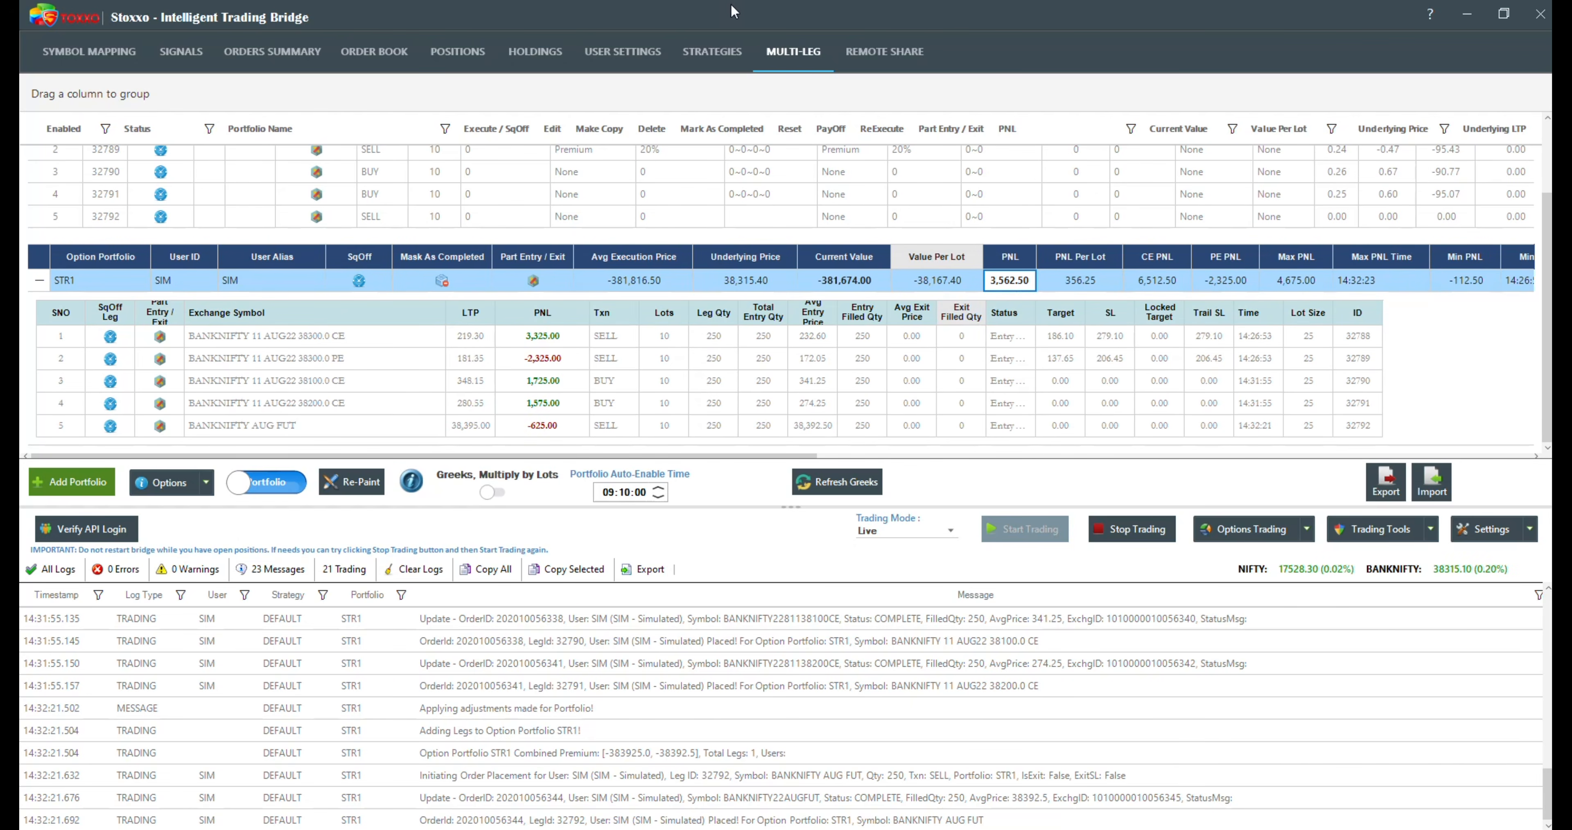
{"action": "left_click", "coordinate": [711, 51]}
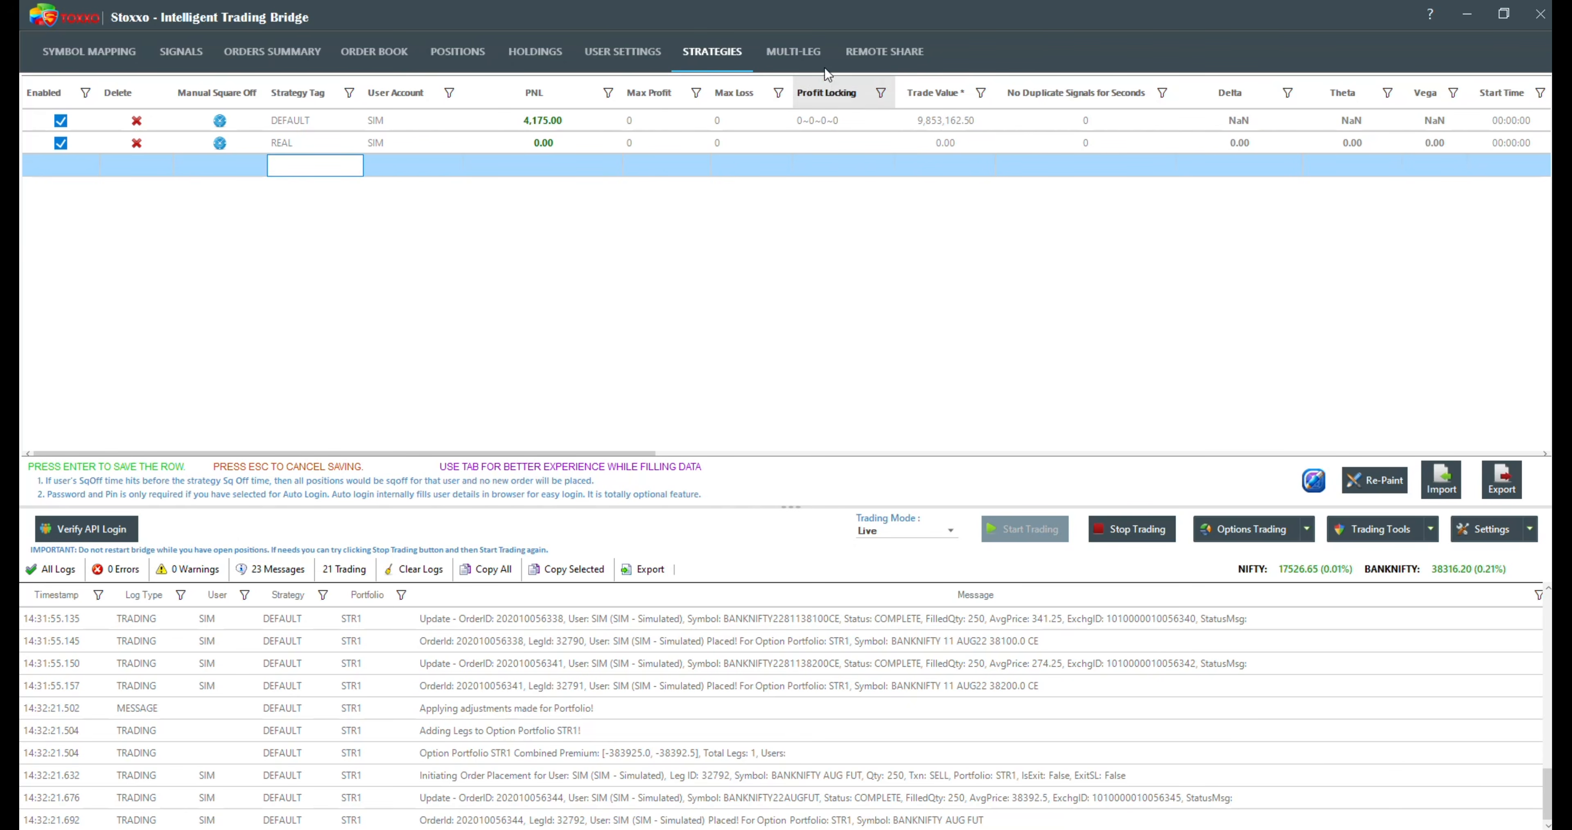
{"action": "left_click", "coordinate": [810, 57]}
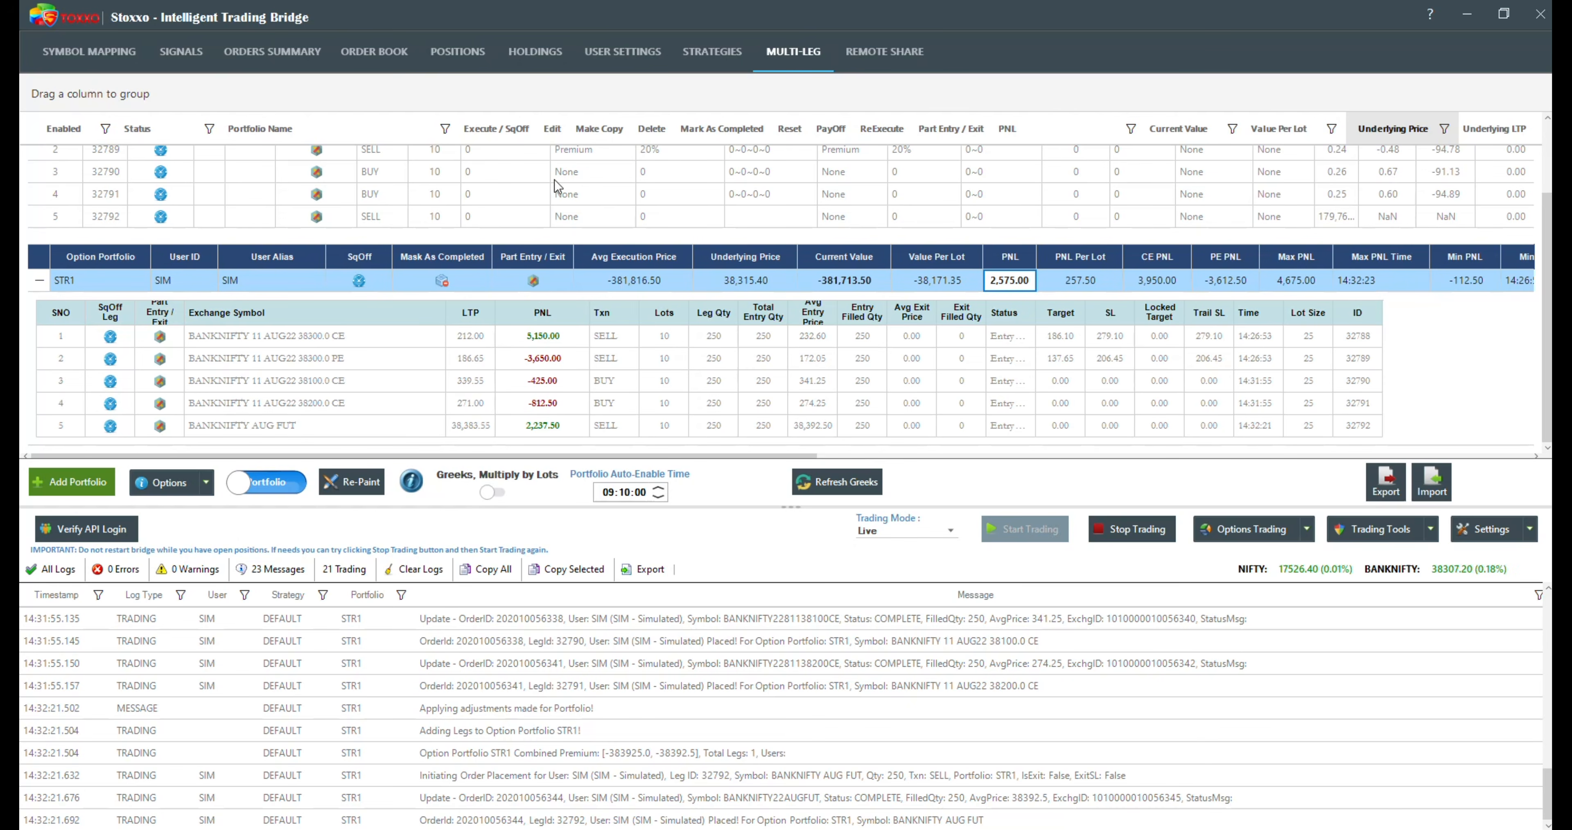
Step: Review STR1's leg-level prices and PNL again, and collapse the portfolio's details
{"action": "left_click", "coordinate": [40, 281]}
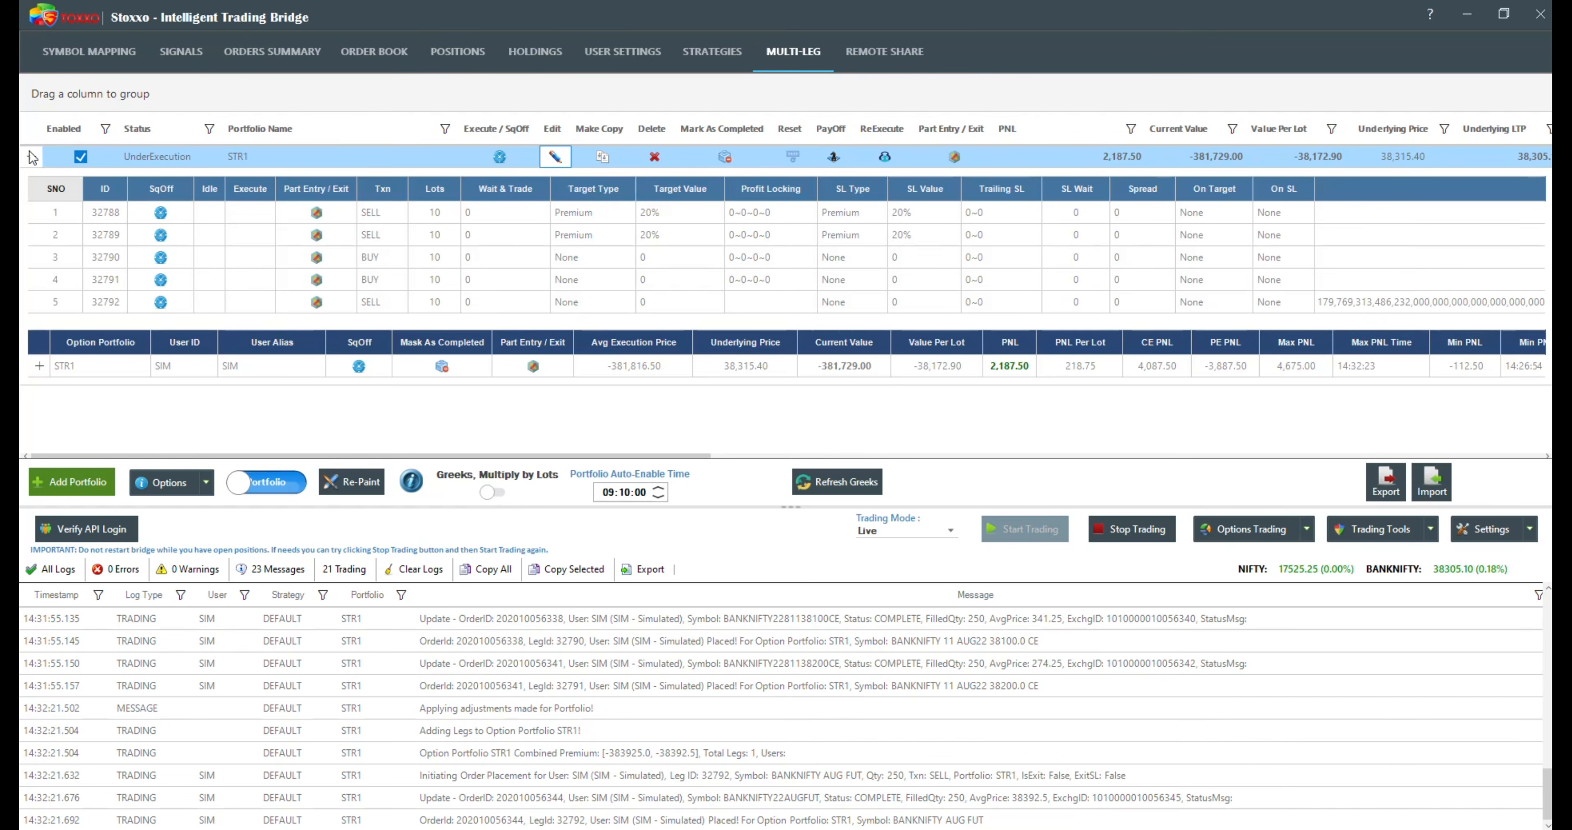
{"action": "left_click", "coordinate": [40, 366]}
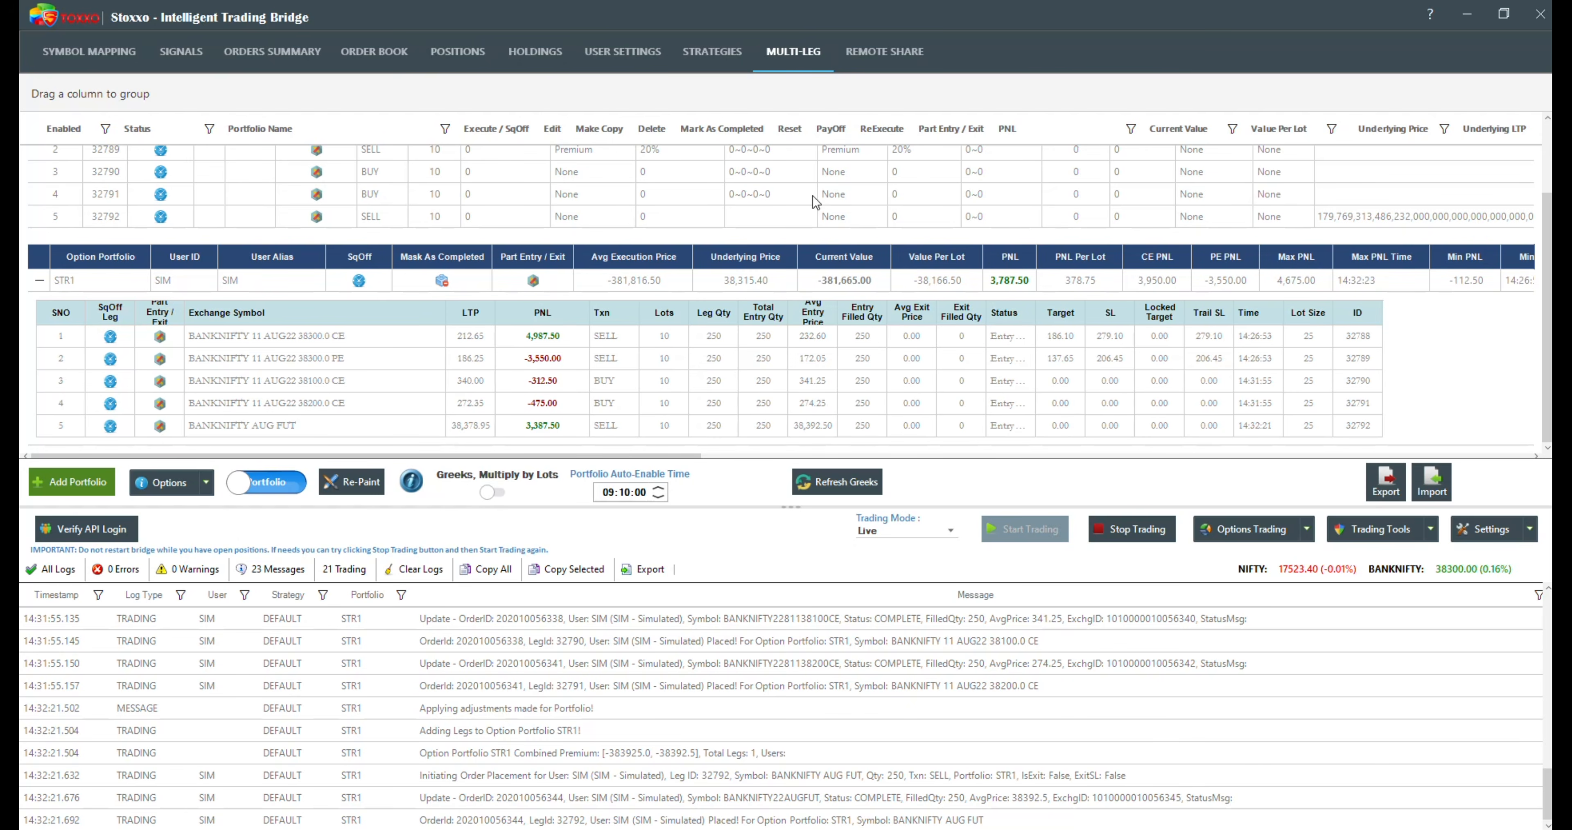
{"action": "scroll", "coordinate": [567, 359], "scroll_direction": "up", "scroll_amount": 1}
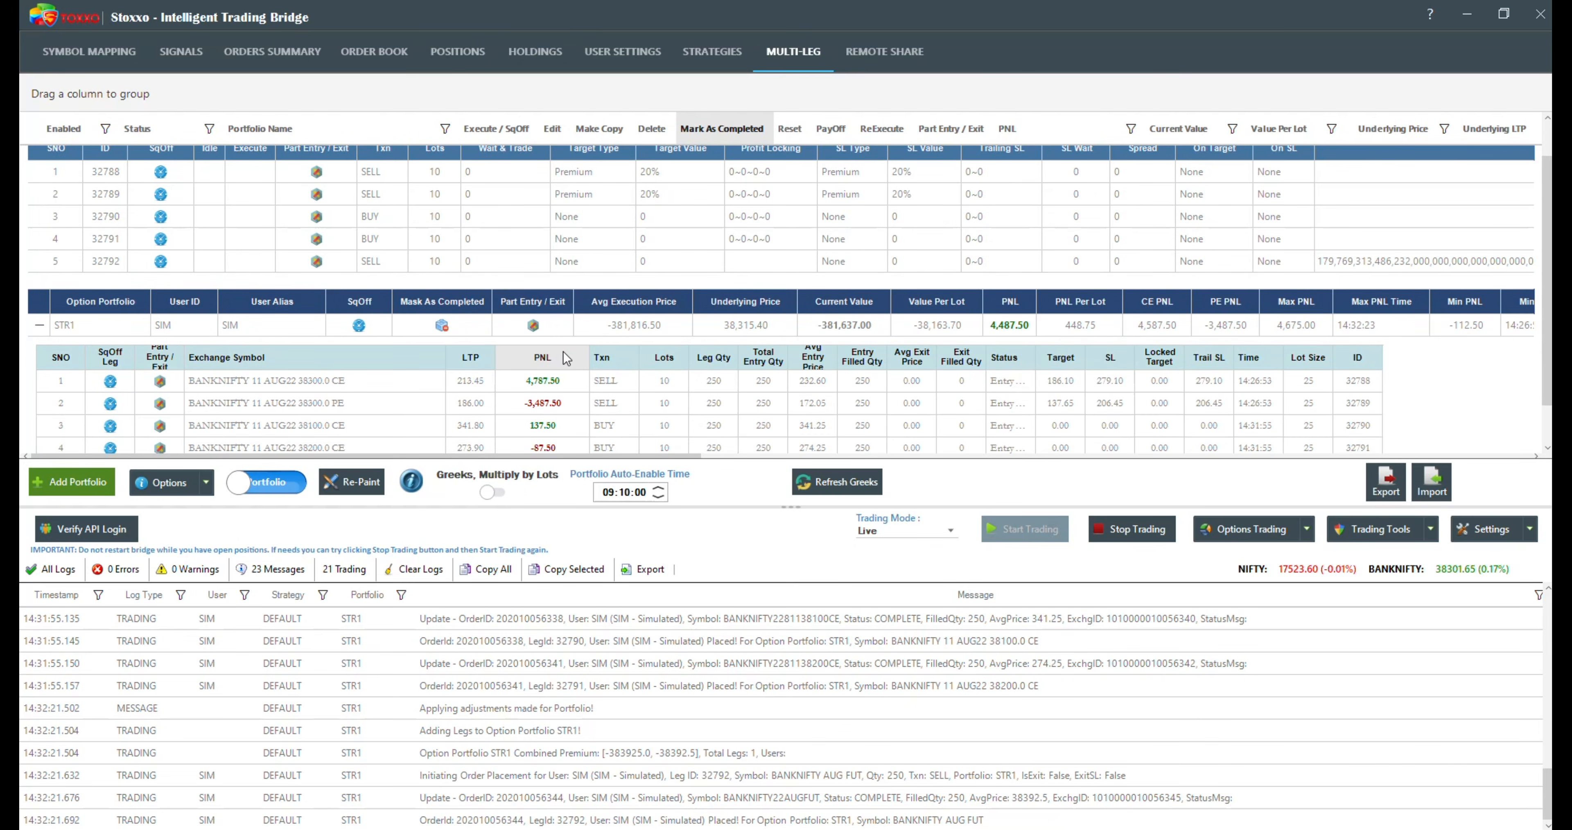
{"action": "scroll", "coordinate": [566, 359], "scroll_direction": "up", "scroll_amount": 3}
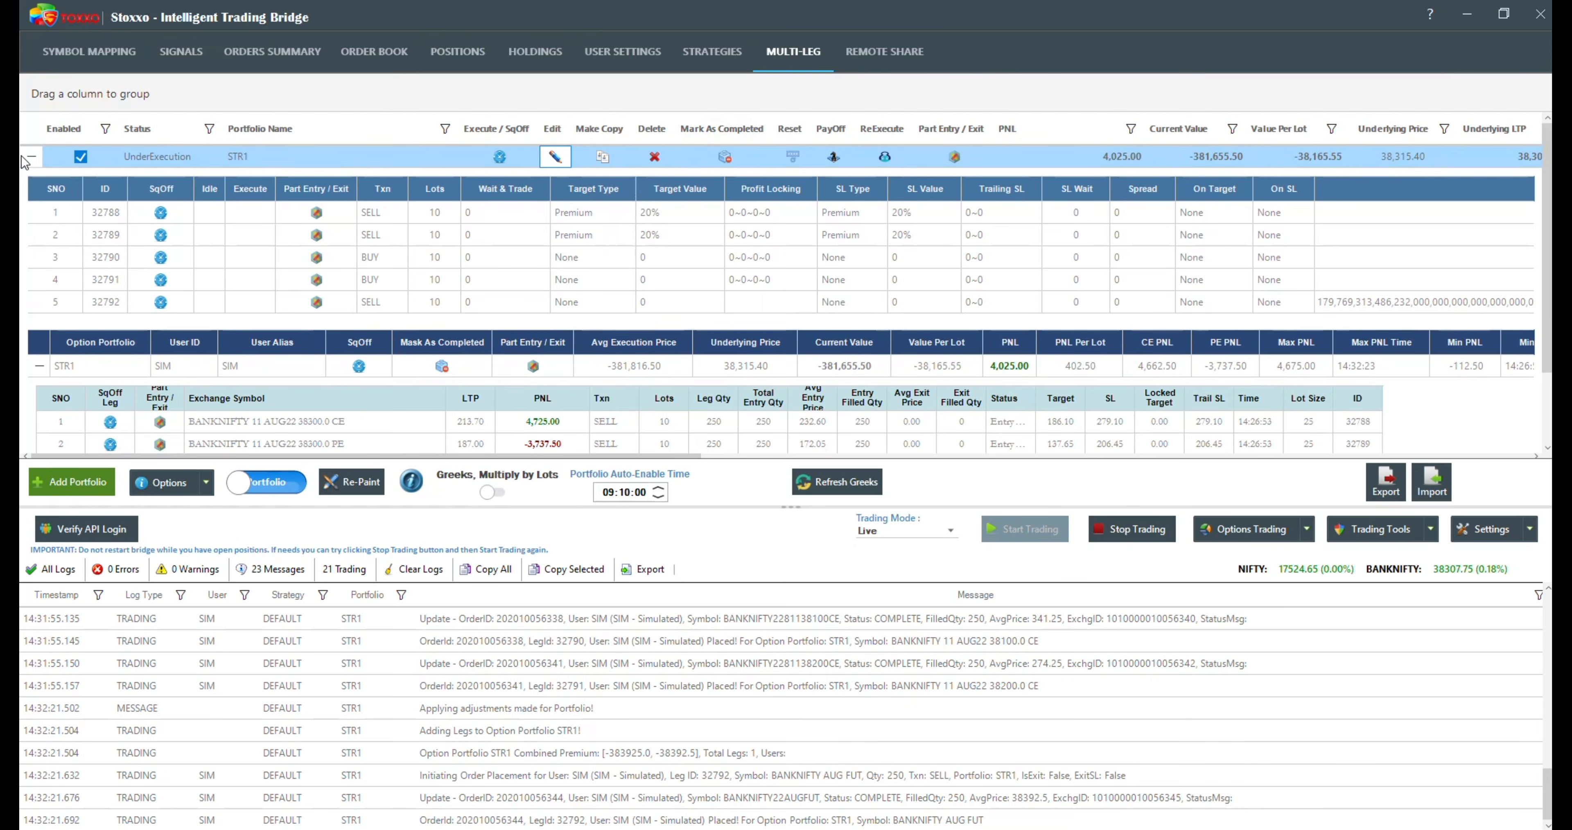
{"action": "left_click", "coordinate": [40, 157]}
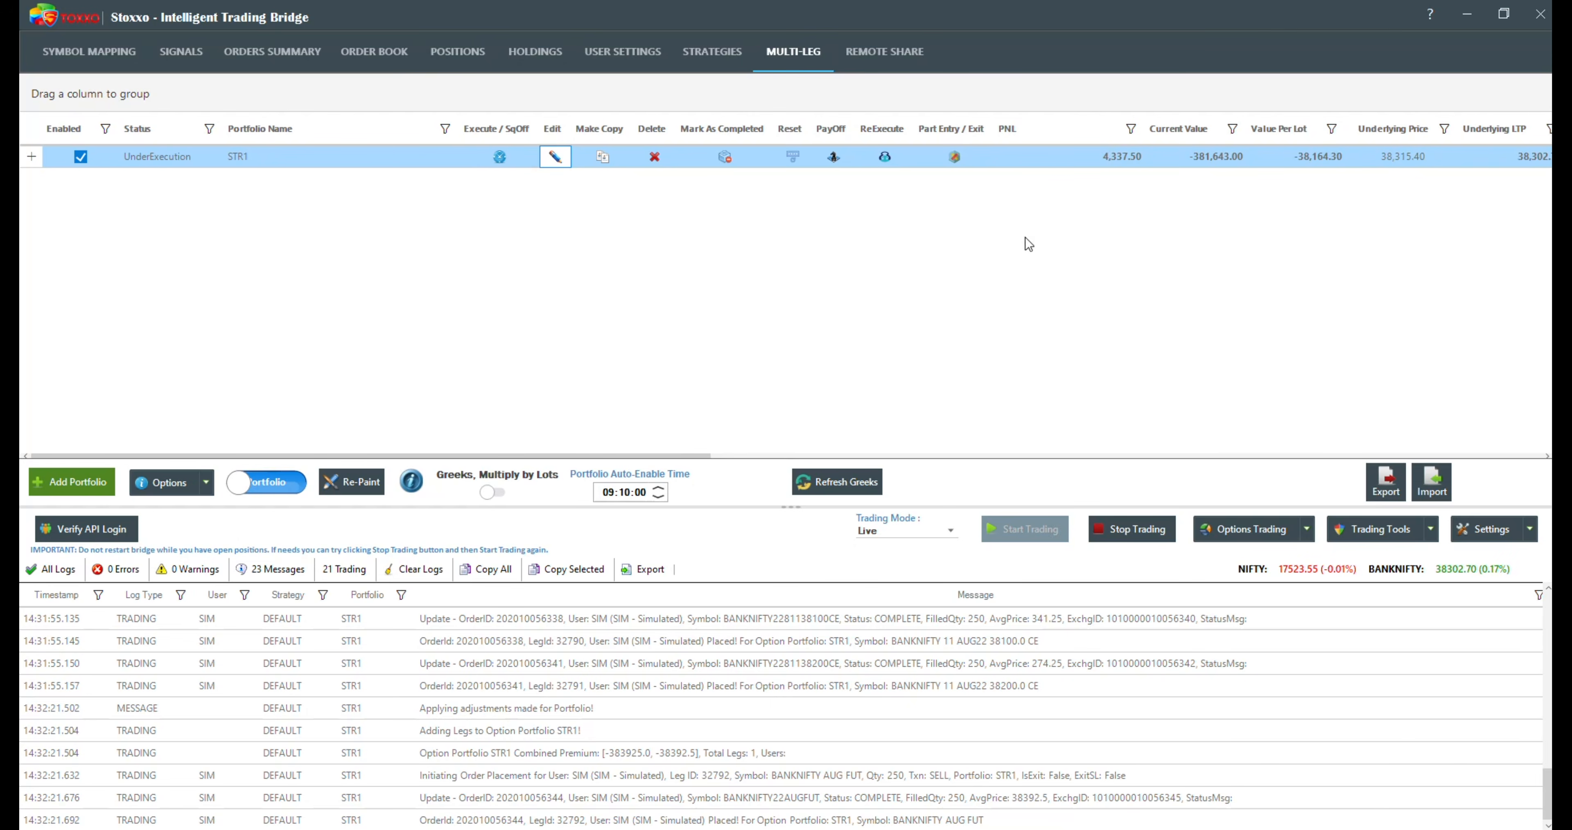
Step: Execute a part entry of 1 lot for the STR1 portfolio
{"action": "left_click", "coordinate": [956, 157]}
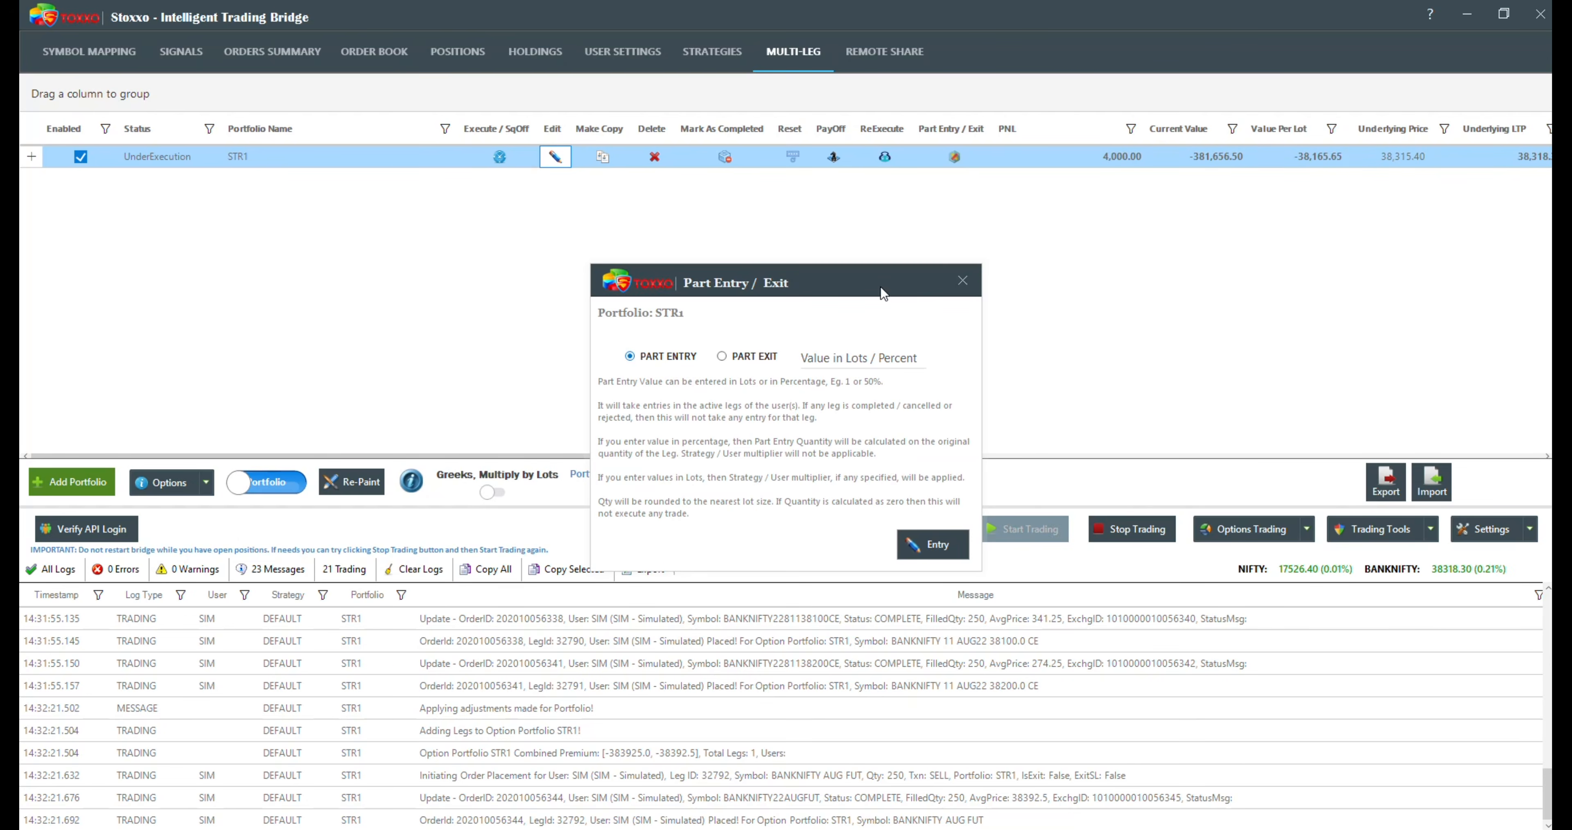
{"action": "left_click", "coordinate": [834, 364]}
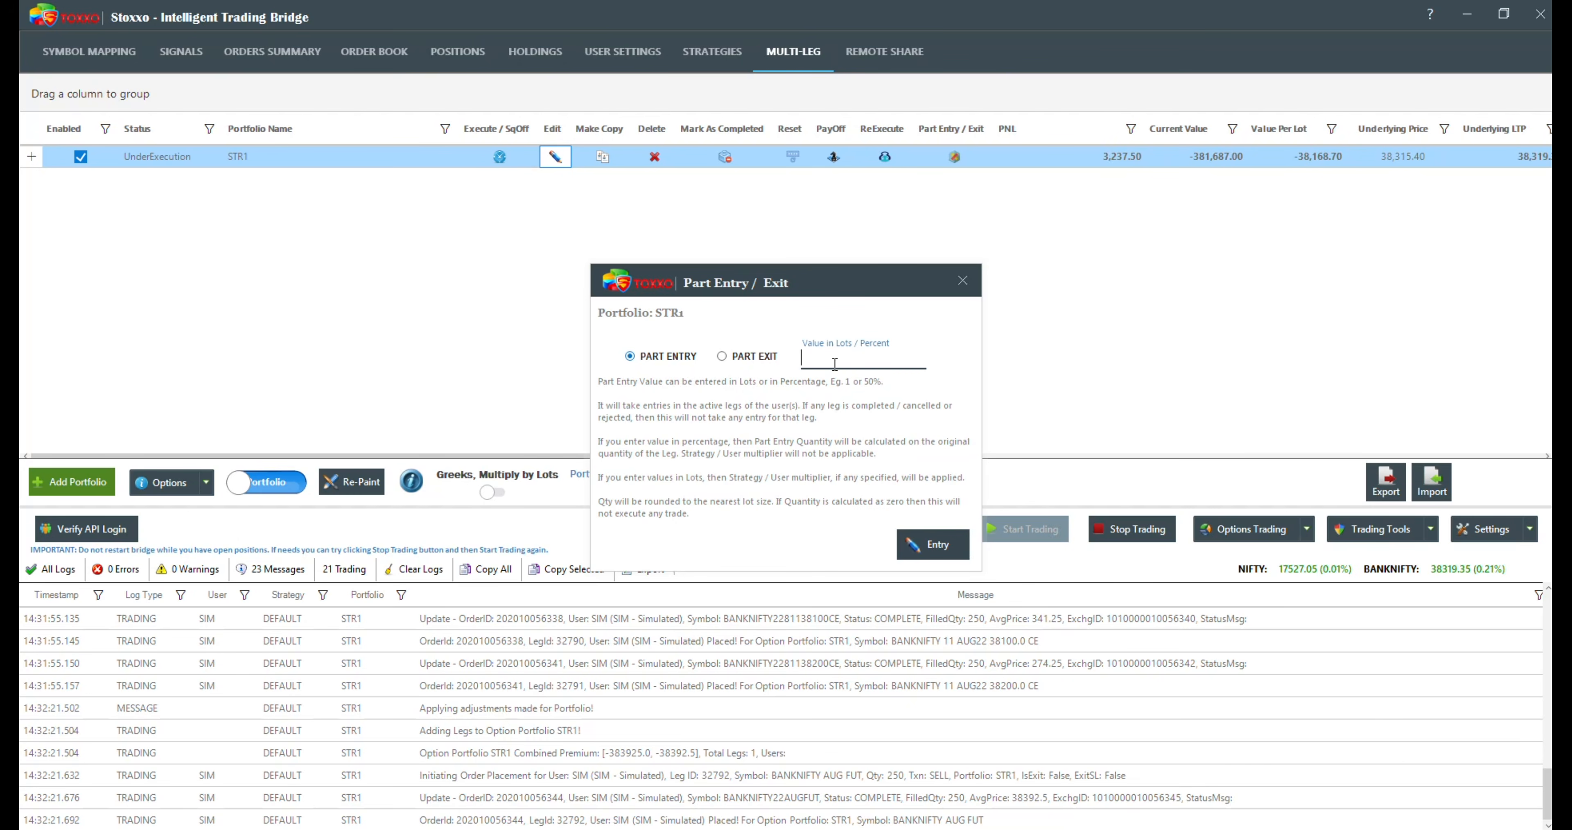
{"action": "type", "text": "1"}
{"action": "left_click", "coordinate": [944, 552]}
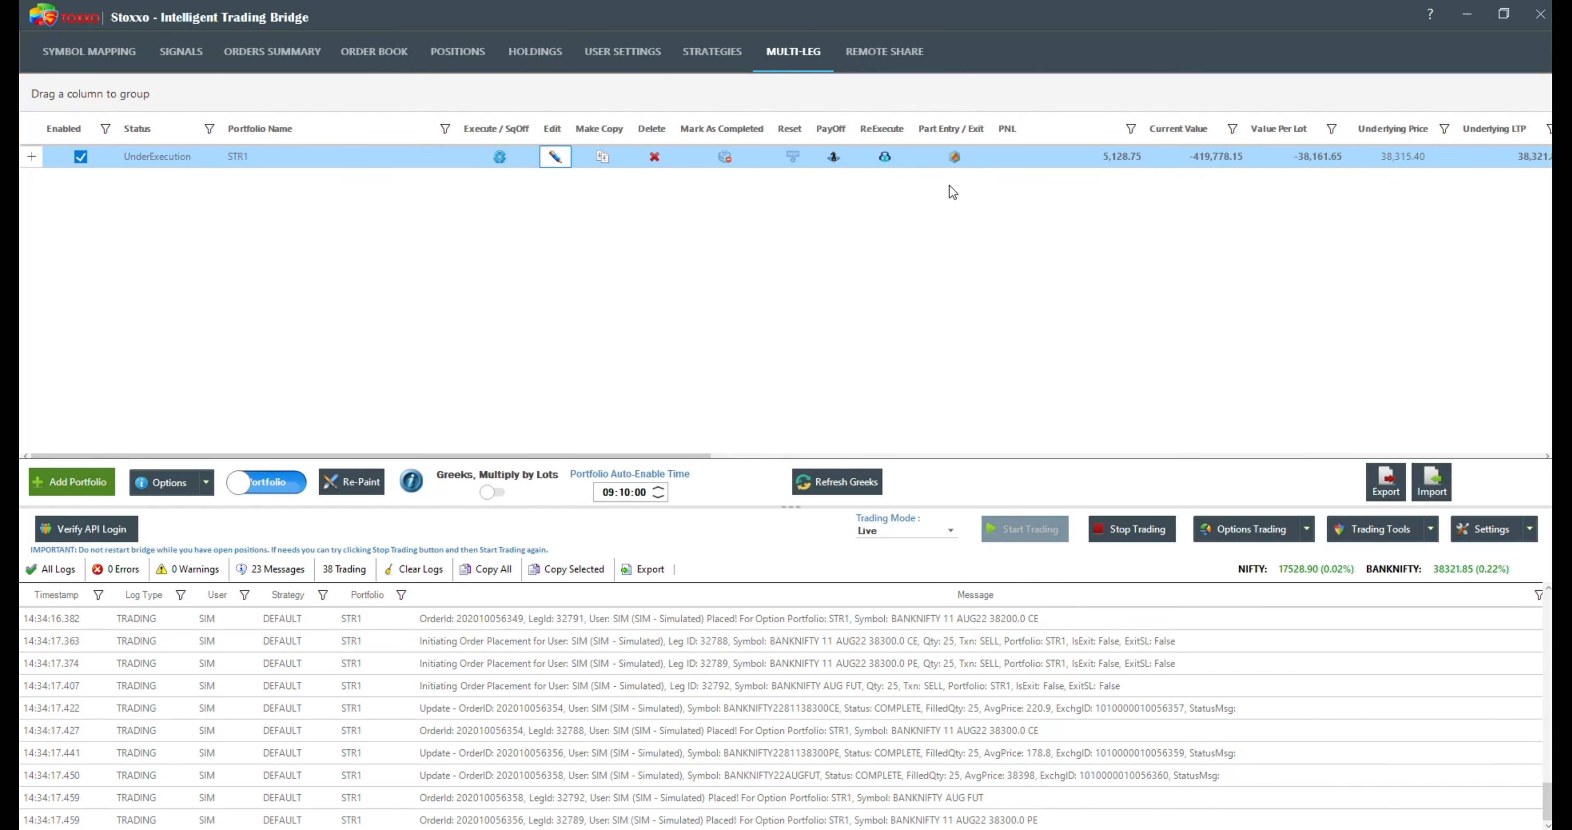
Step: Execute a part exit of 1 lot for the STR1 portfolio
{"action": "left_click", "coordinate": [953, 165]}
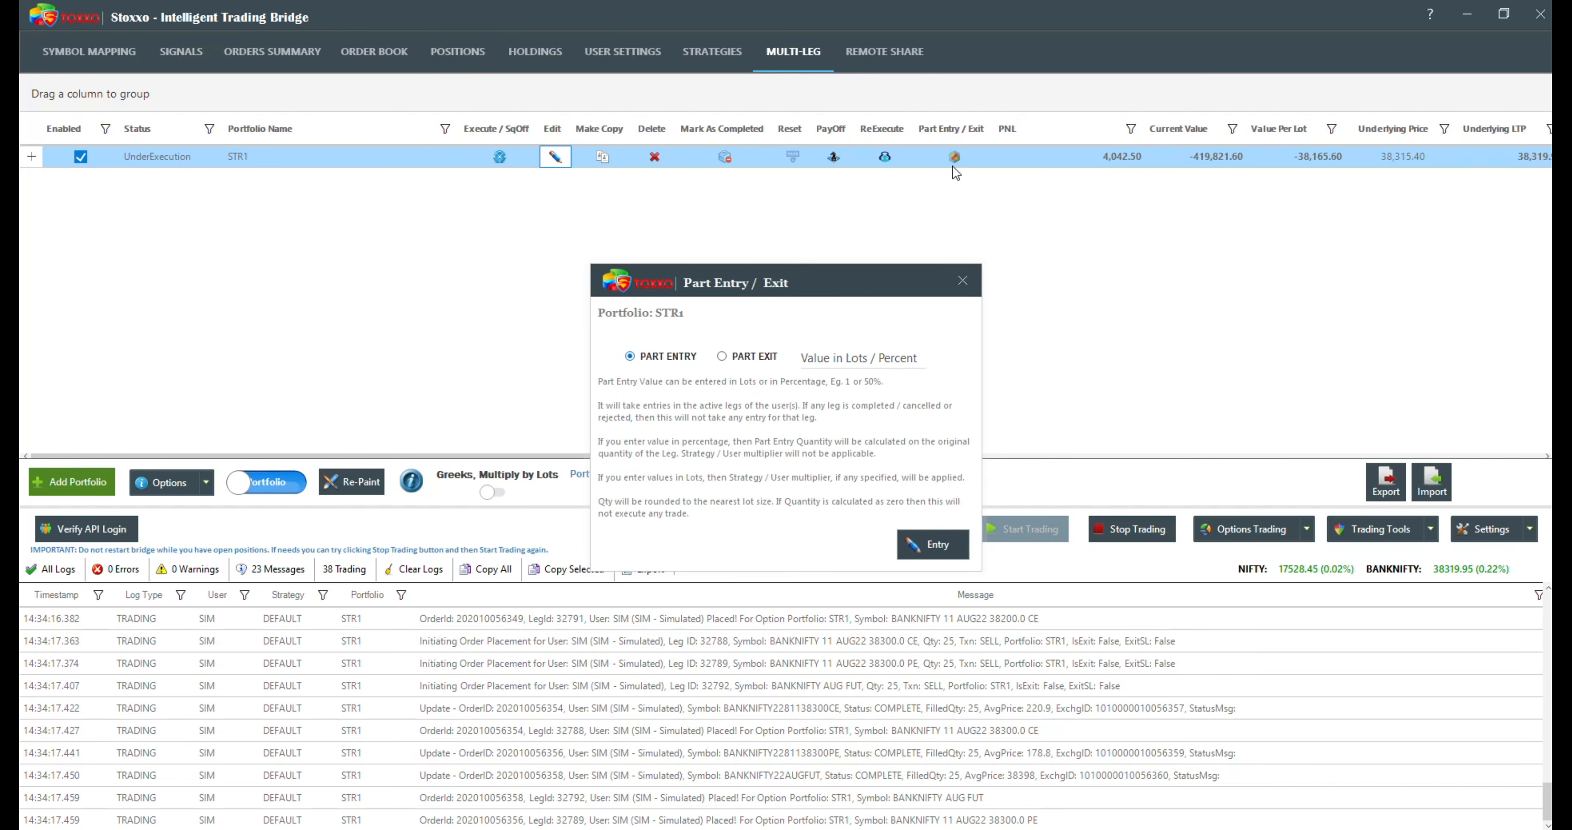
{"action": "left_click", "coordinate": [721, 358]}
{"action": "left_click", "coordinate": [809, 358]}
{"action": "type", "text": "1"}
{"action": "left_click", "coordinate": [922, 543]}
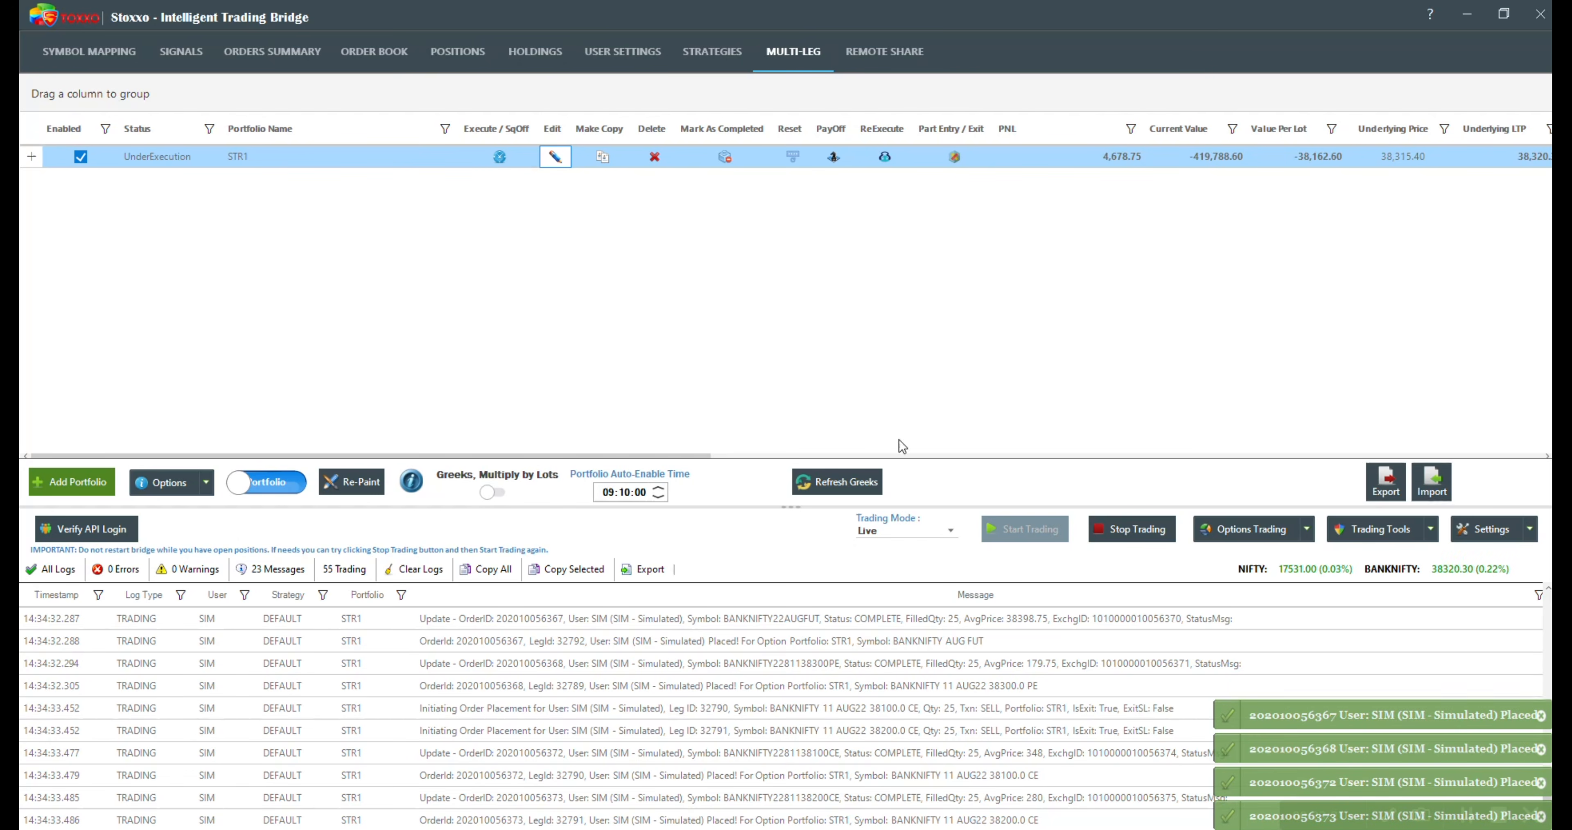
Step: Widen the Part Entry / Exit column in STR1's leg table and square off the BANKNIFTY AUG FUT leg
{"action": "left_click", "coordinate": [31, 156]}
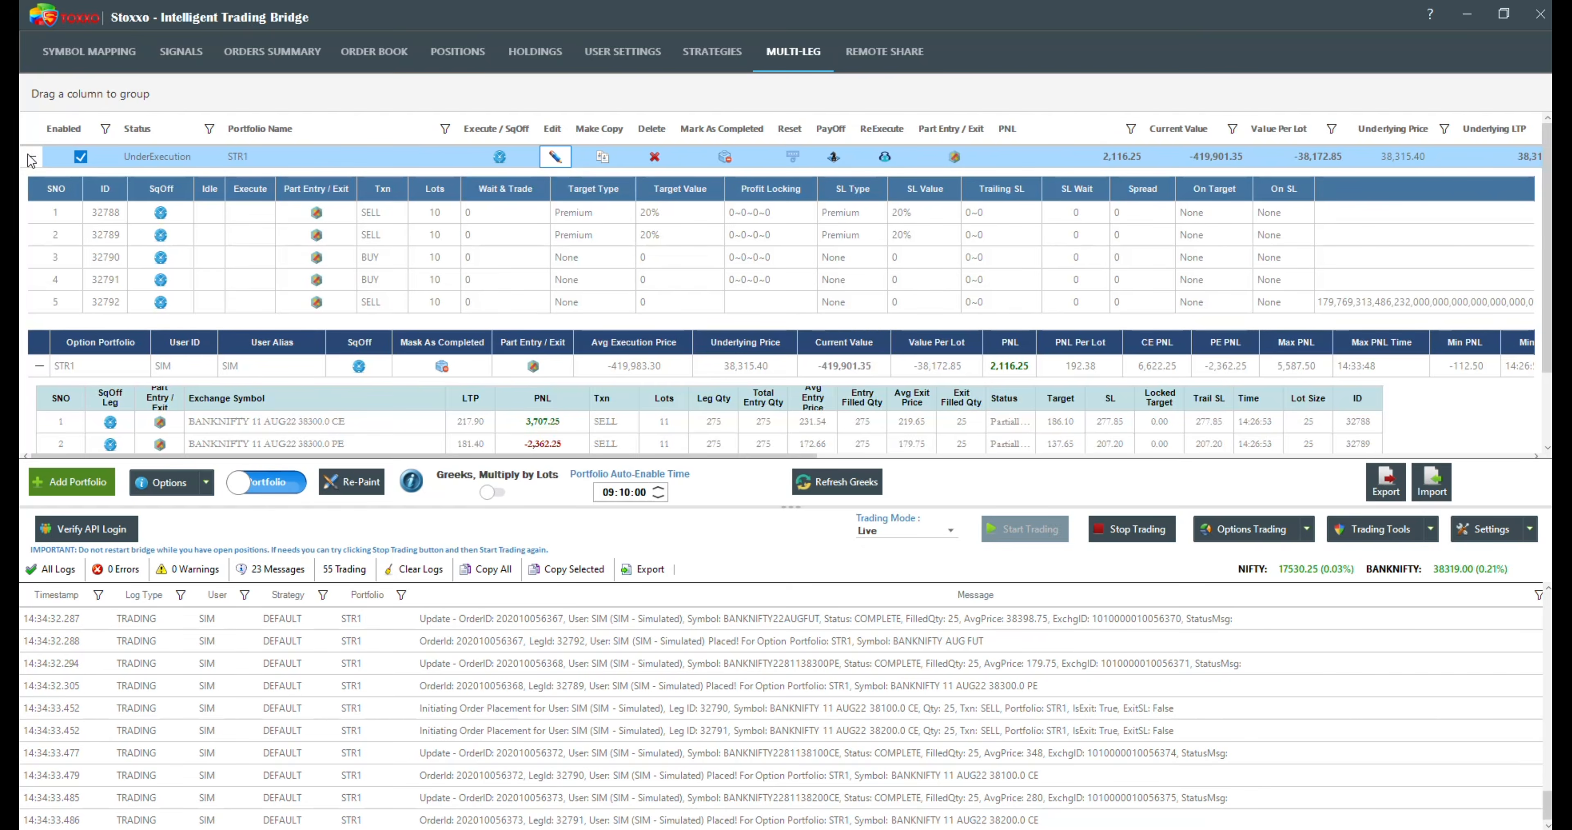
{"action": "left_click", "coordinate": [38, 366]}
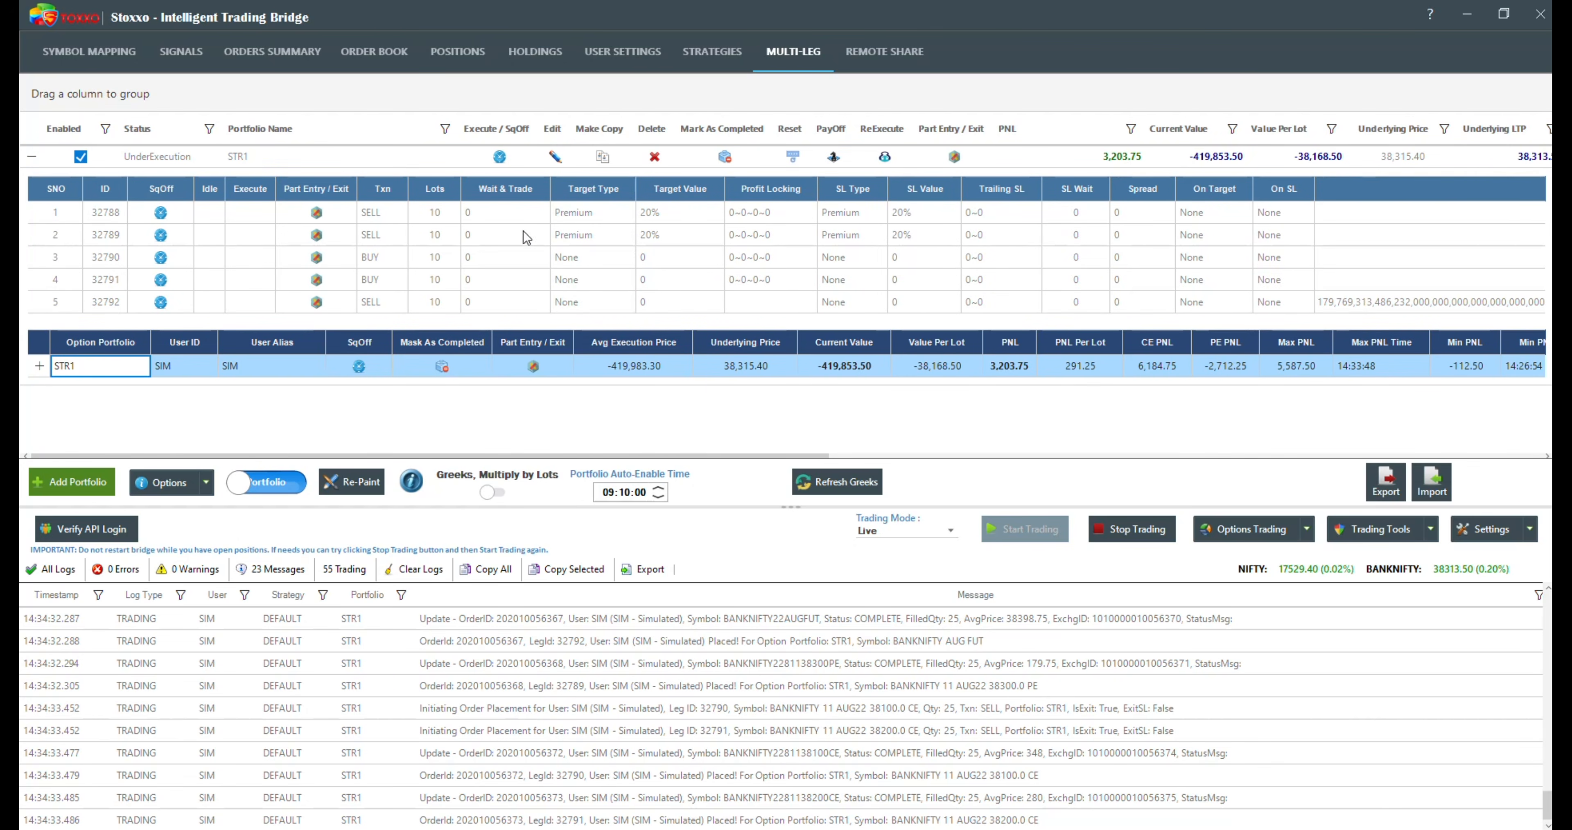
{"action": "left_click_drag", "start_coordinate": [356, 190], "coordinate": [421, 191]}
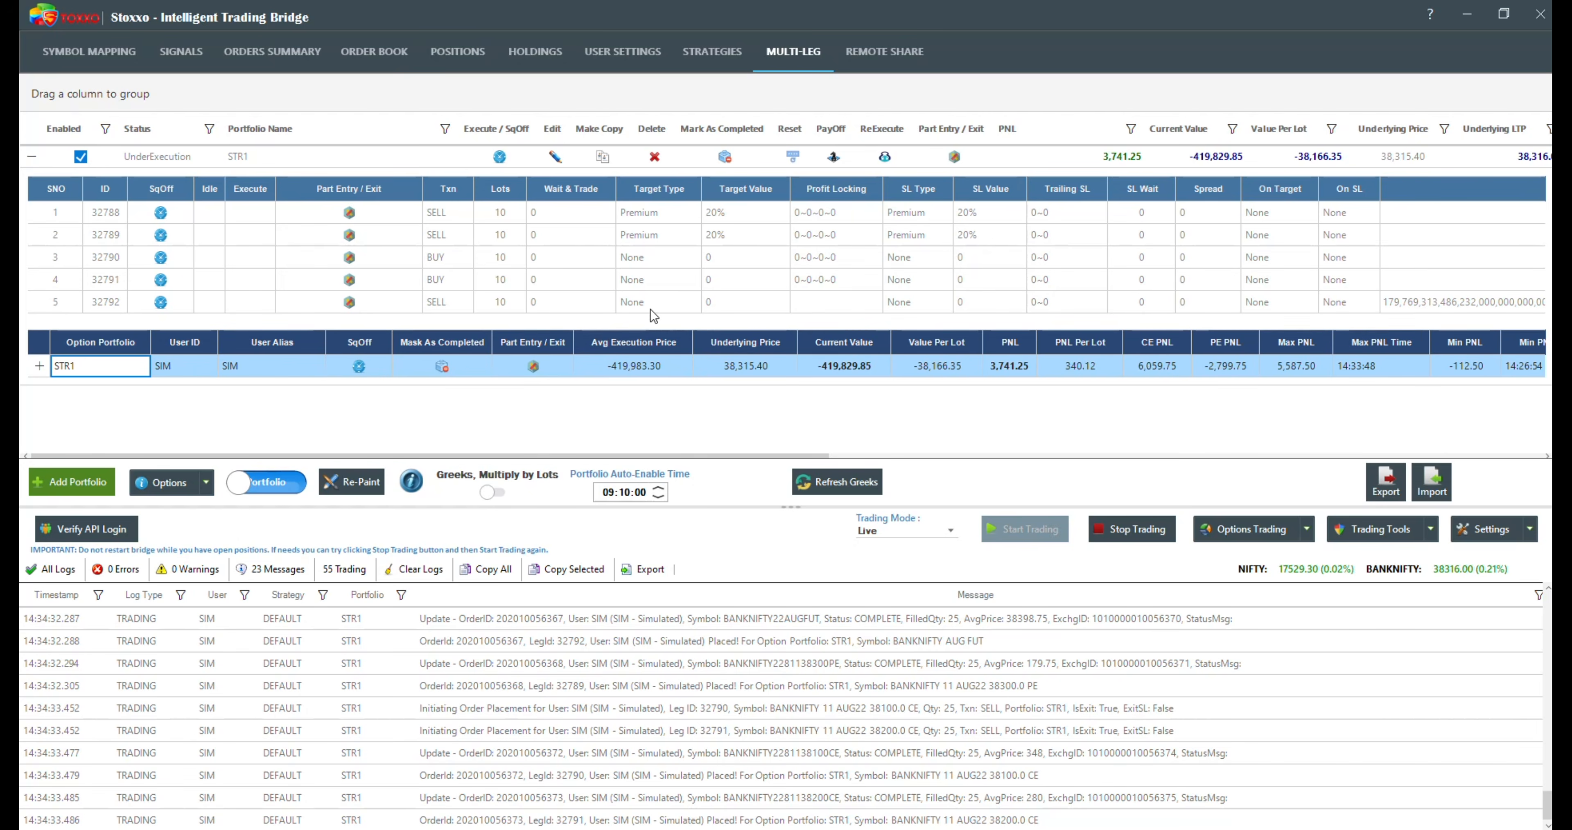
{"action": "left_click", "coordinate": [158, 303]}
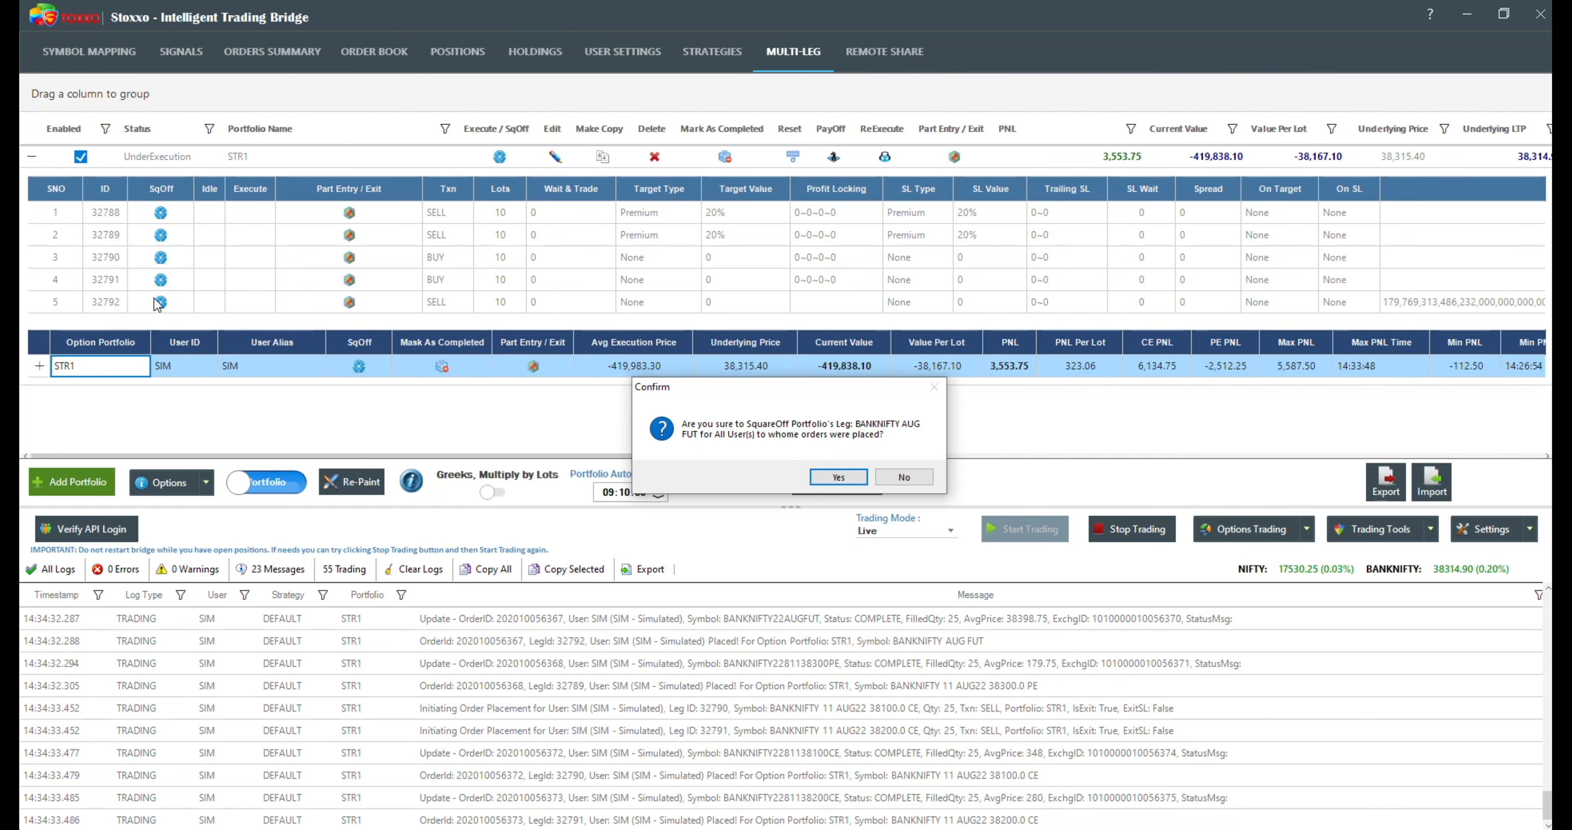
{"action": "left_click", "coordinate": [852, 477]}
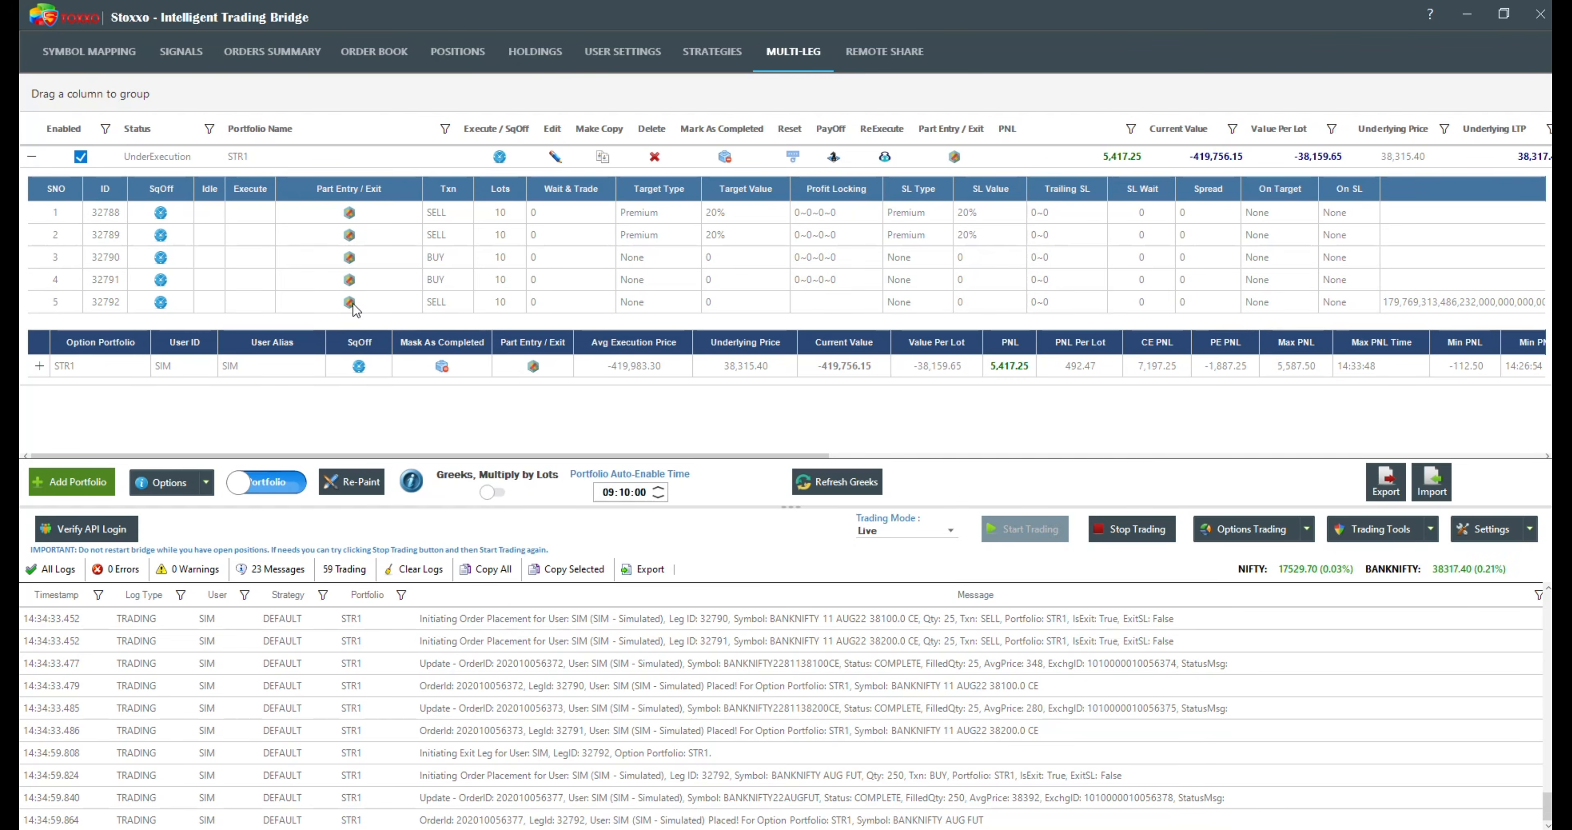
Step: View the part entry and exit options of the BANKNIFTY 38200 CE leg, and review every leg's PNL and status
{"action": "left_click", "coordinate": [350, 281]}
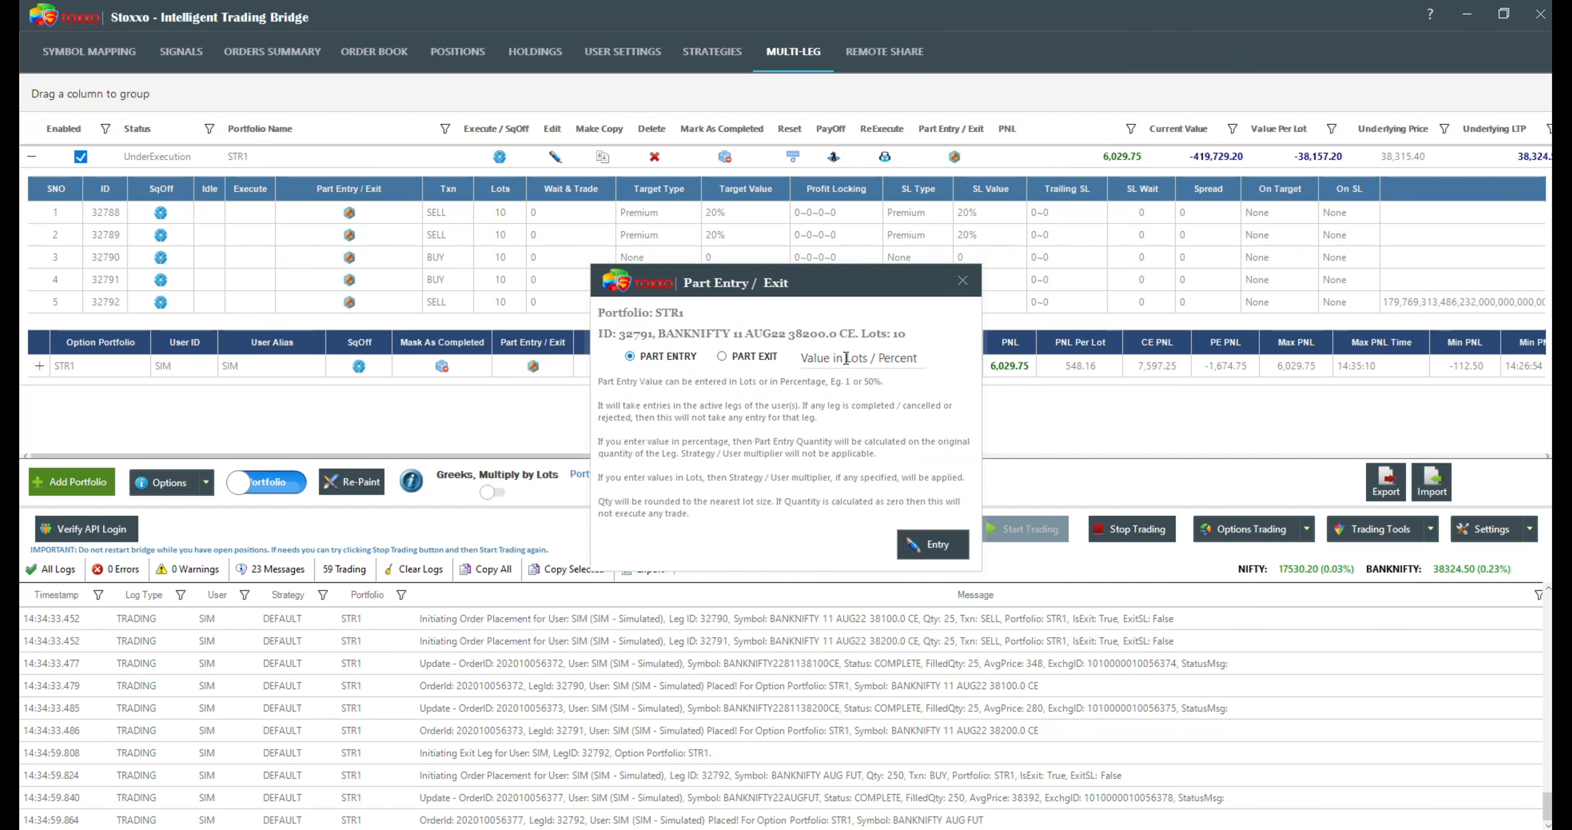
{"action": "left_click", "coordinate": [963, 280]}
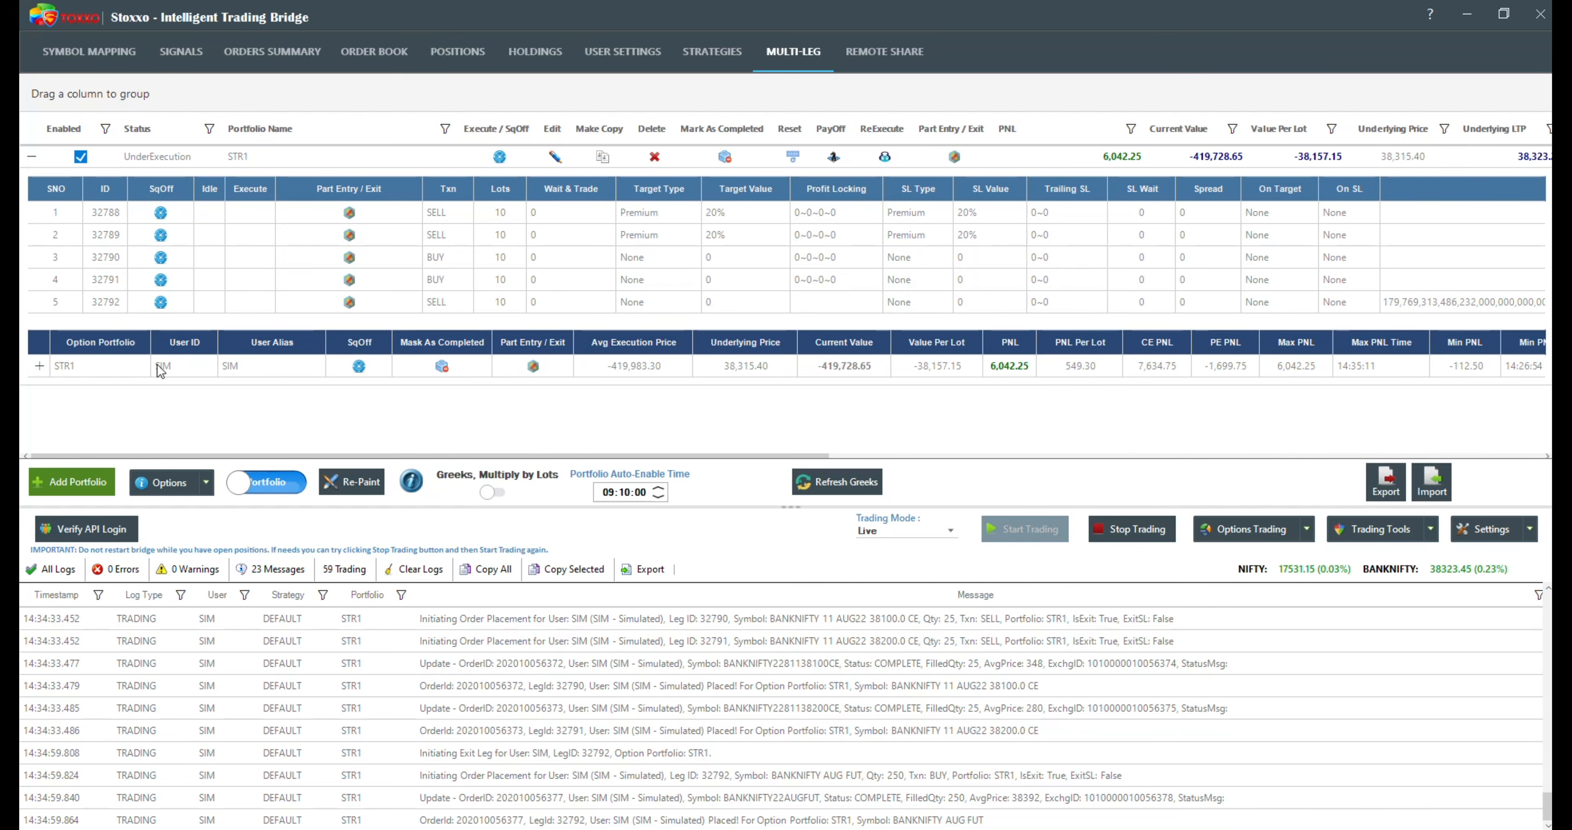
{"action": "left_click", "coordinate": [39, 365]}
{"action": "scroll", "coordinate": [298, 375], "scroll_direction": "down", "scroll_amount": 2}
{"action": "scroll", "coordinate": [428, 415], "scroll_direction": "down", "scroll_amount": 1}
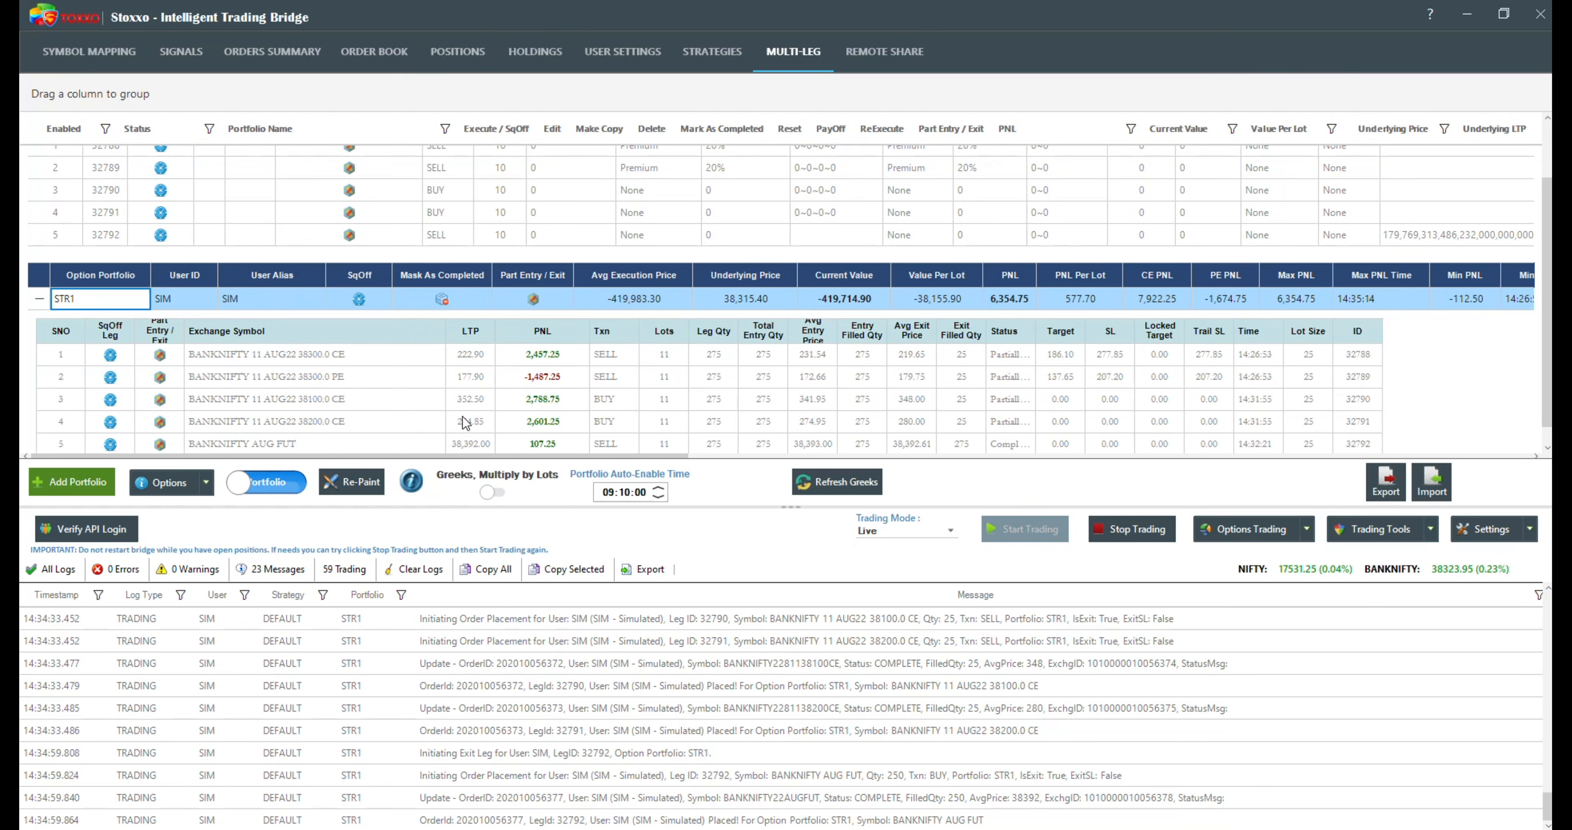
{"action": "scroll", "coordinate": [495, 389], "scroll_direction": "down", "scroll_amount": 1}
{"action": "left_click", "coordinate": [537, 384]}
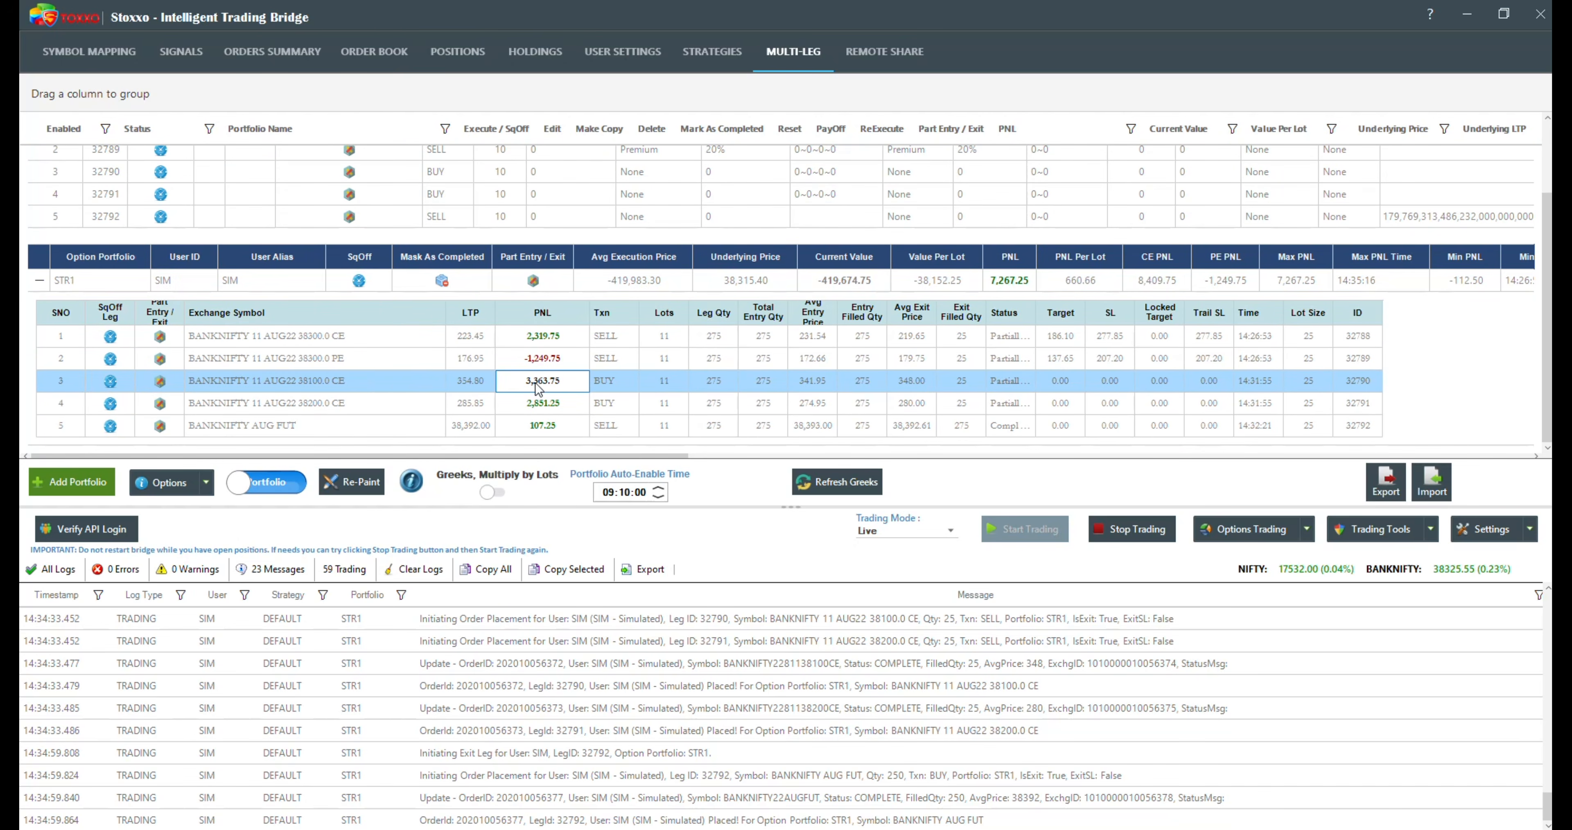
Step: Request the square-off of STR1's third leg, BANKNIFTY ATM-200 11-Aug CE, and decline the confirmation
{"action": "scroll", "coordinate": [372, 376], "scroll_direction": "up", "scroll_amount": 3}
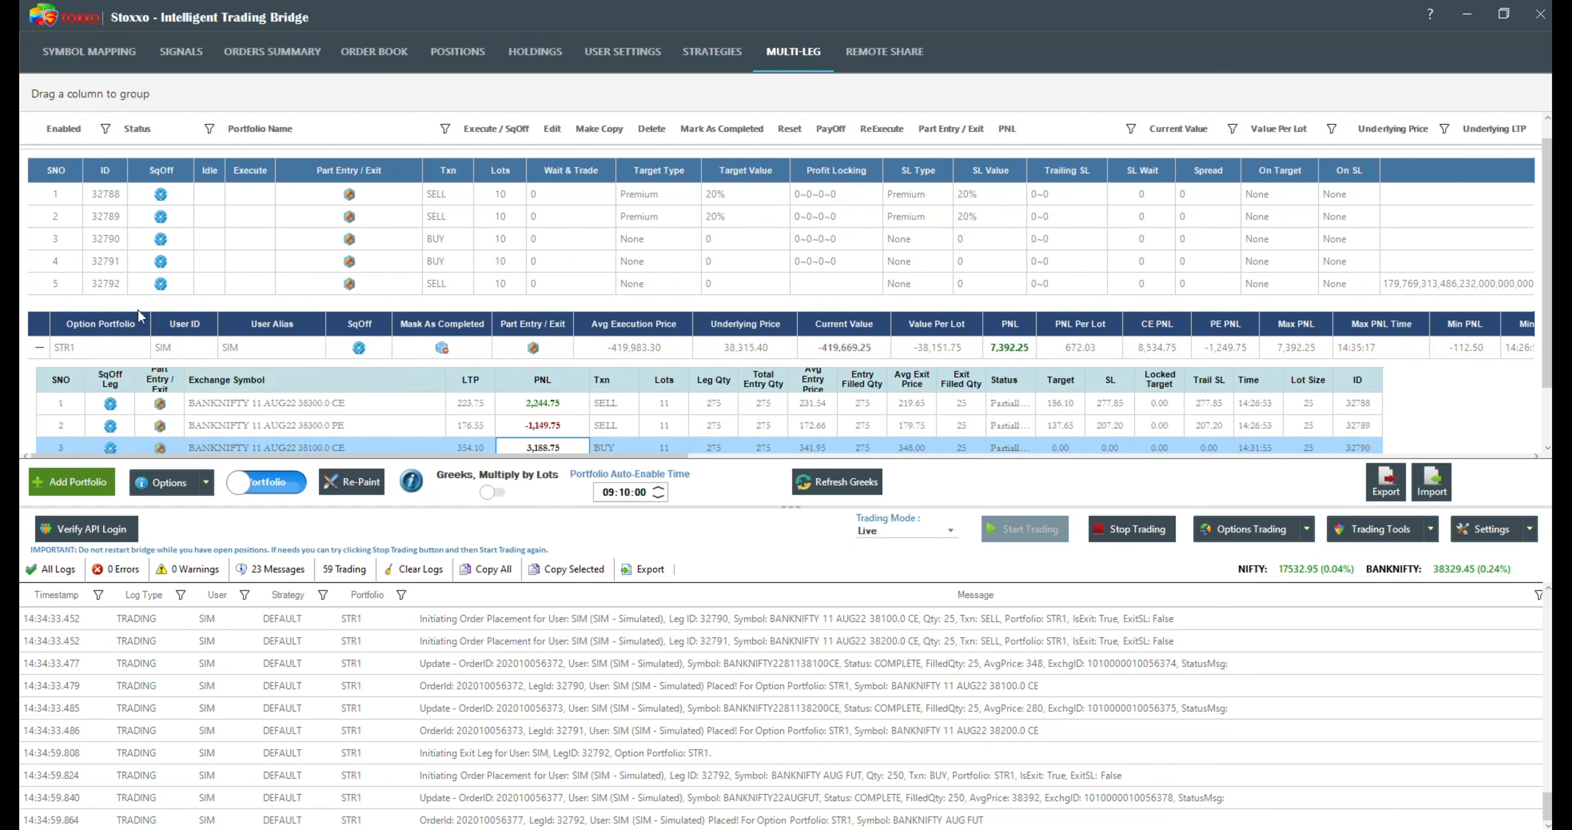
{"action": "left_click", "coordinate": [161, 239]}
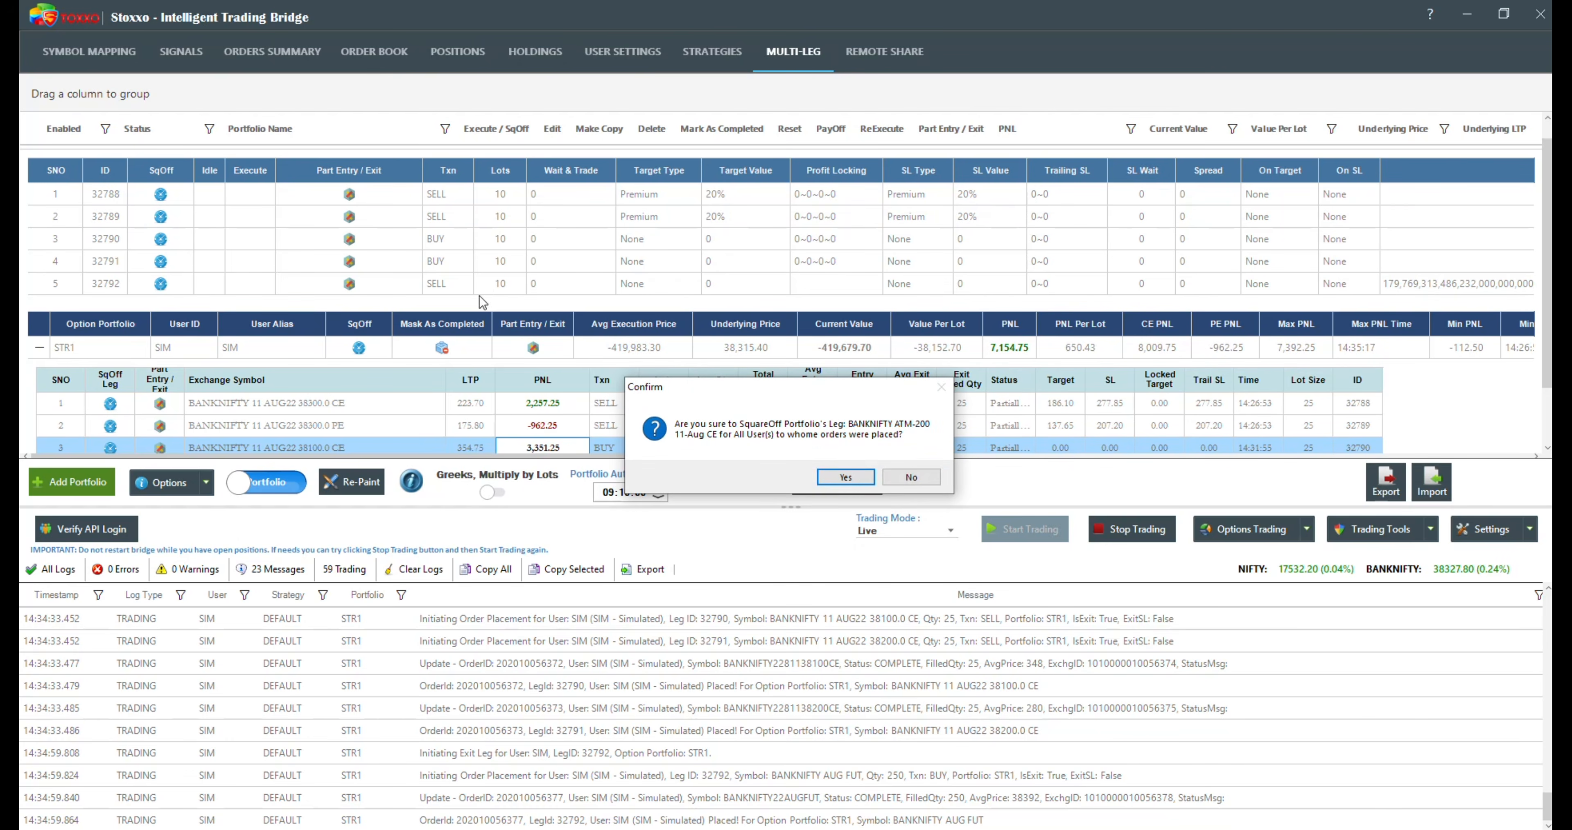
{"action": "left_click", "coordinate": [911, 479]}
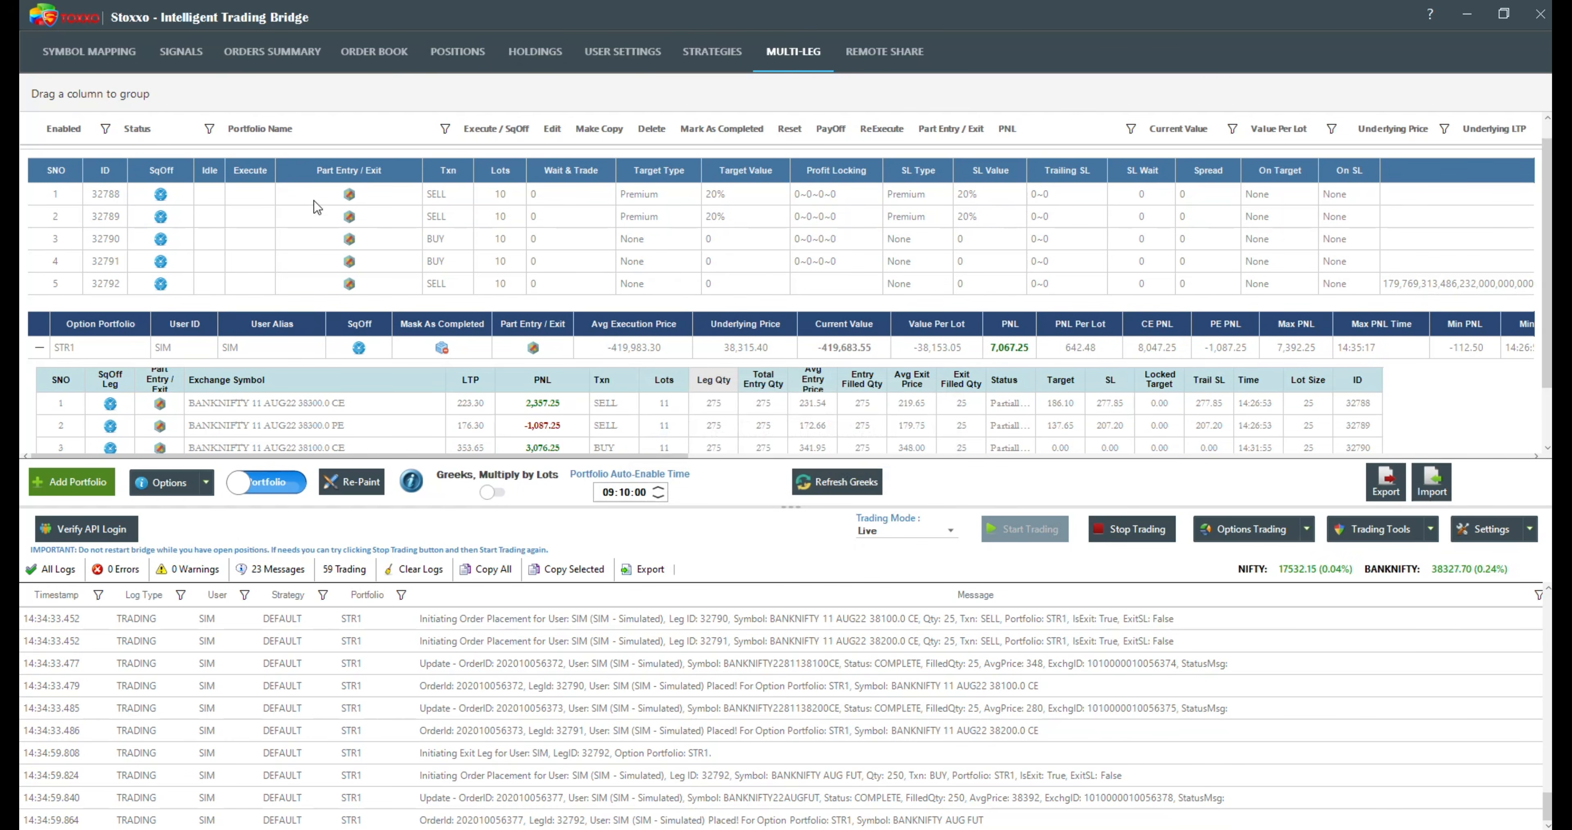
Step: Execute a part entry of 20 lots for STR1's third leg, BANKNIFTY 38100 CE, and check its row in the executed legs
{"action": "left_click", "coordinate": [354, 239]}
{"action": "left_click", "coordinate": [838, 360]}
{"action": "type", "text": "20"}
{"action": "left_click", "coordinate": [923, 545]}
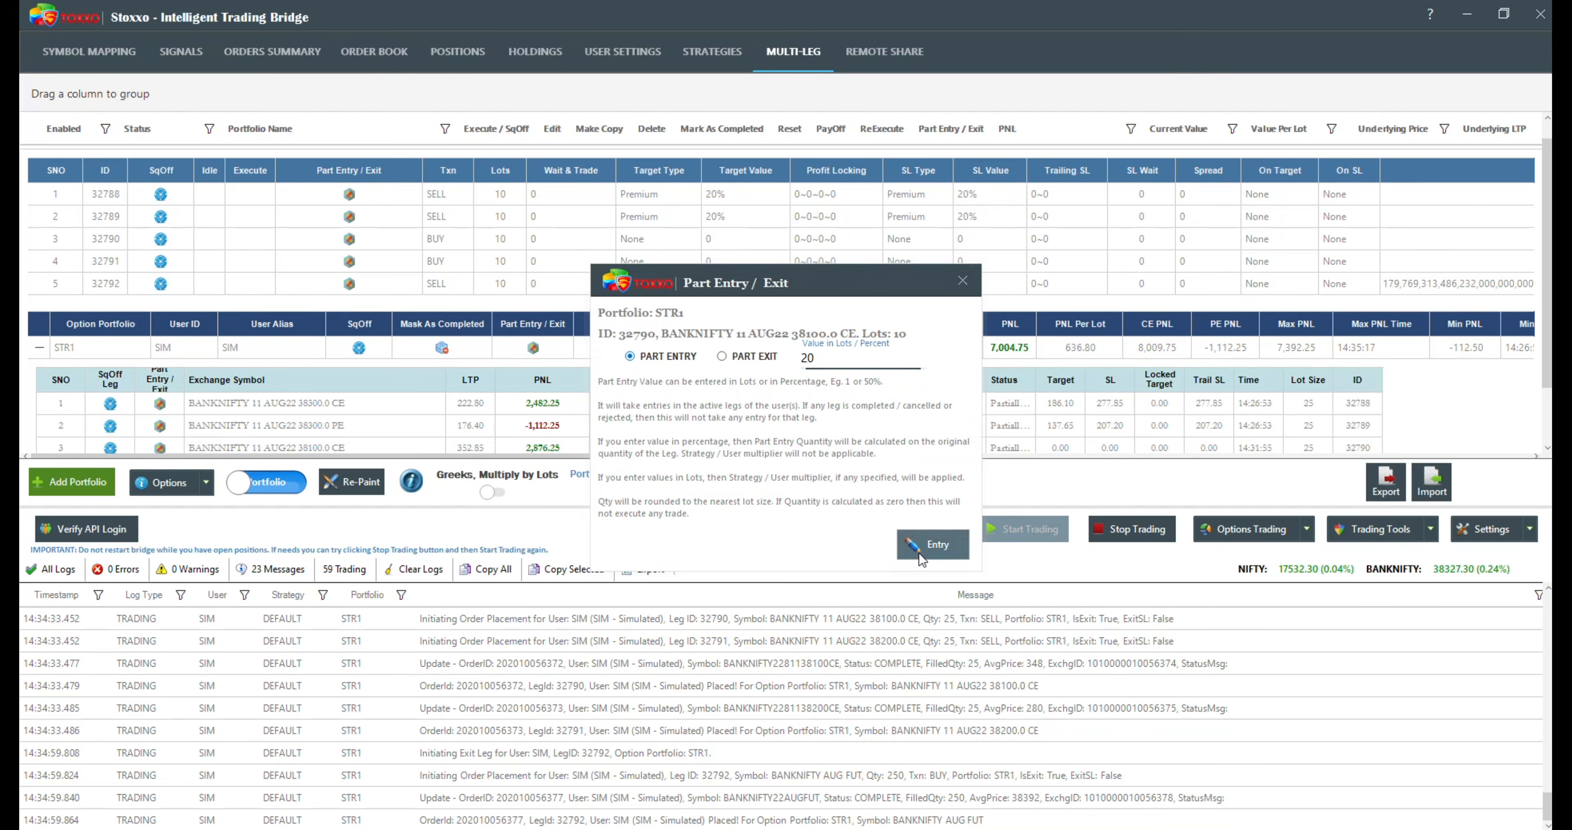
{"action": "scroll", "coordinate": [572, 440], "scroll_direction": "down", "scroll_amount": 1}
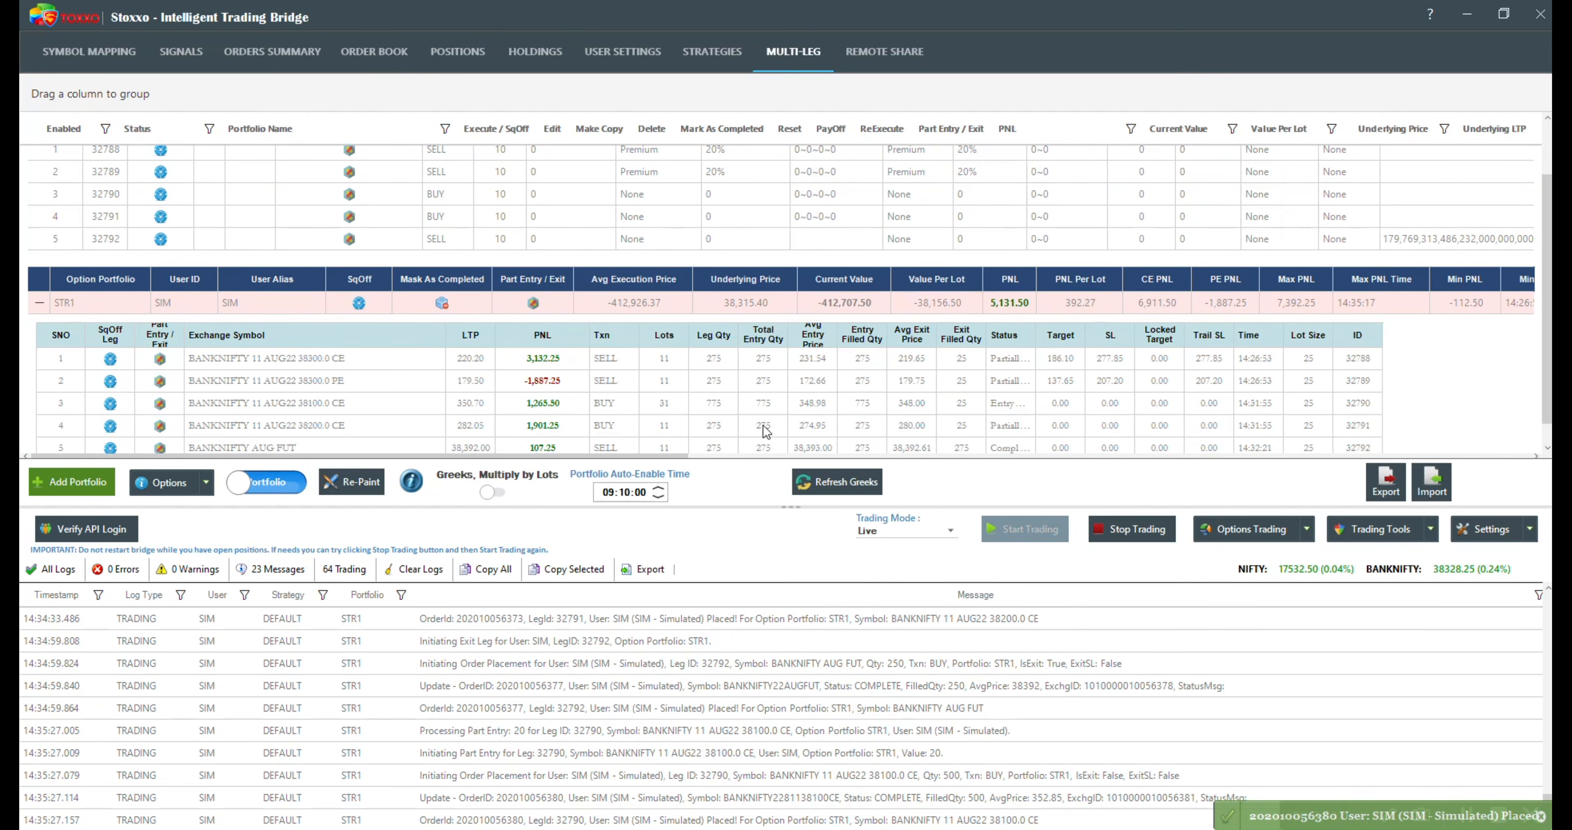
{"action": "left_click", "coordinate": [675, 404]}
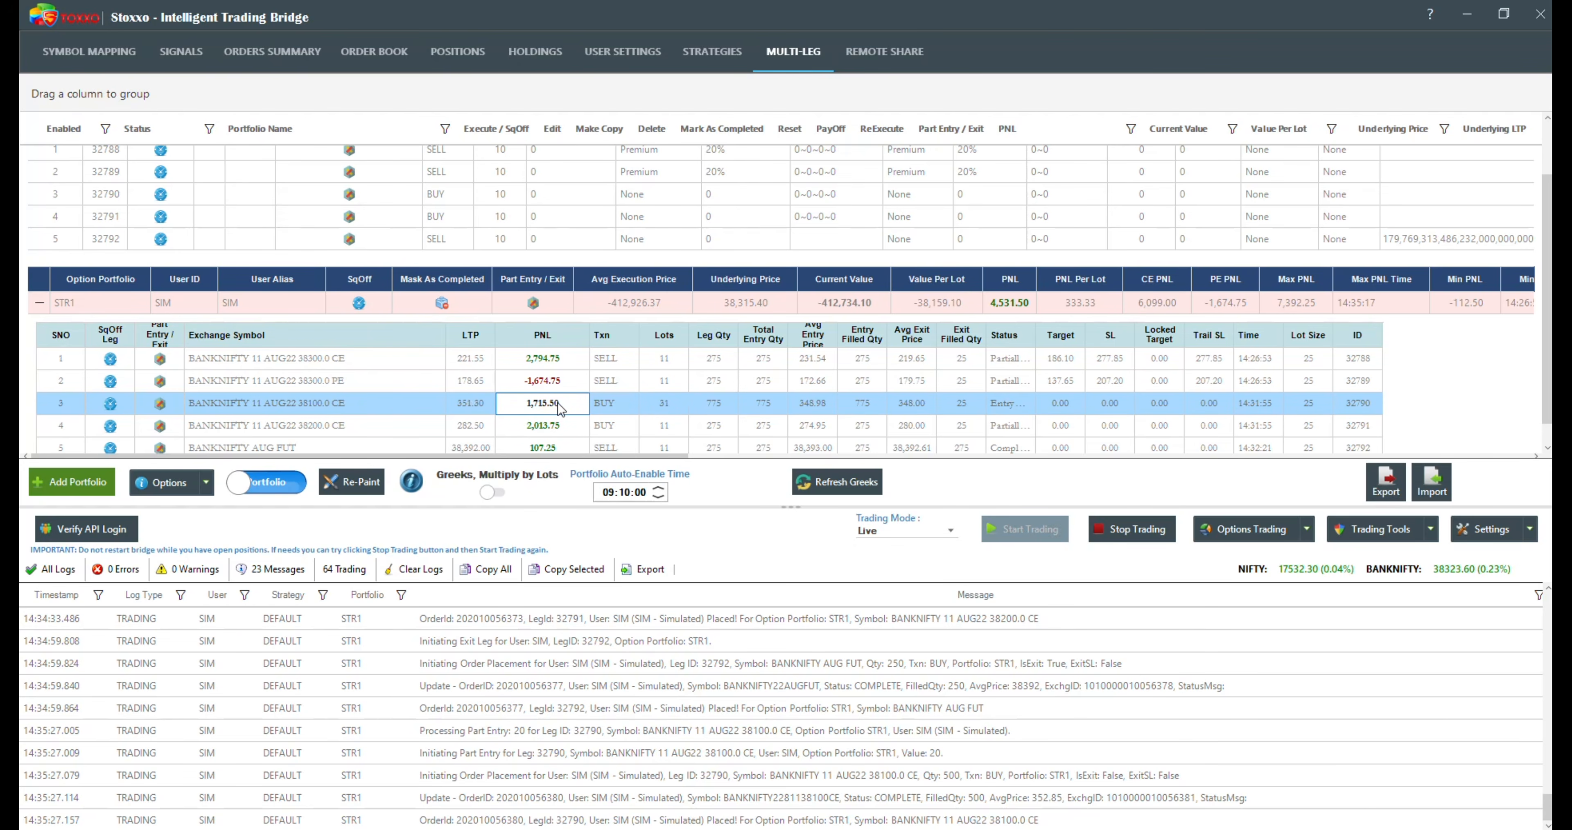
Step: Execute a part entry of 50% for STR1's second leg, BANKNIFTY 38300 PE, and check its executed row
{"action": "left_click", "coordinate": [552, 368]}
{"action": "left_click", "coordinate": [558, 382]}
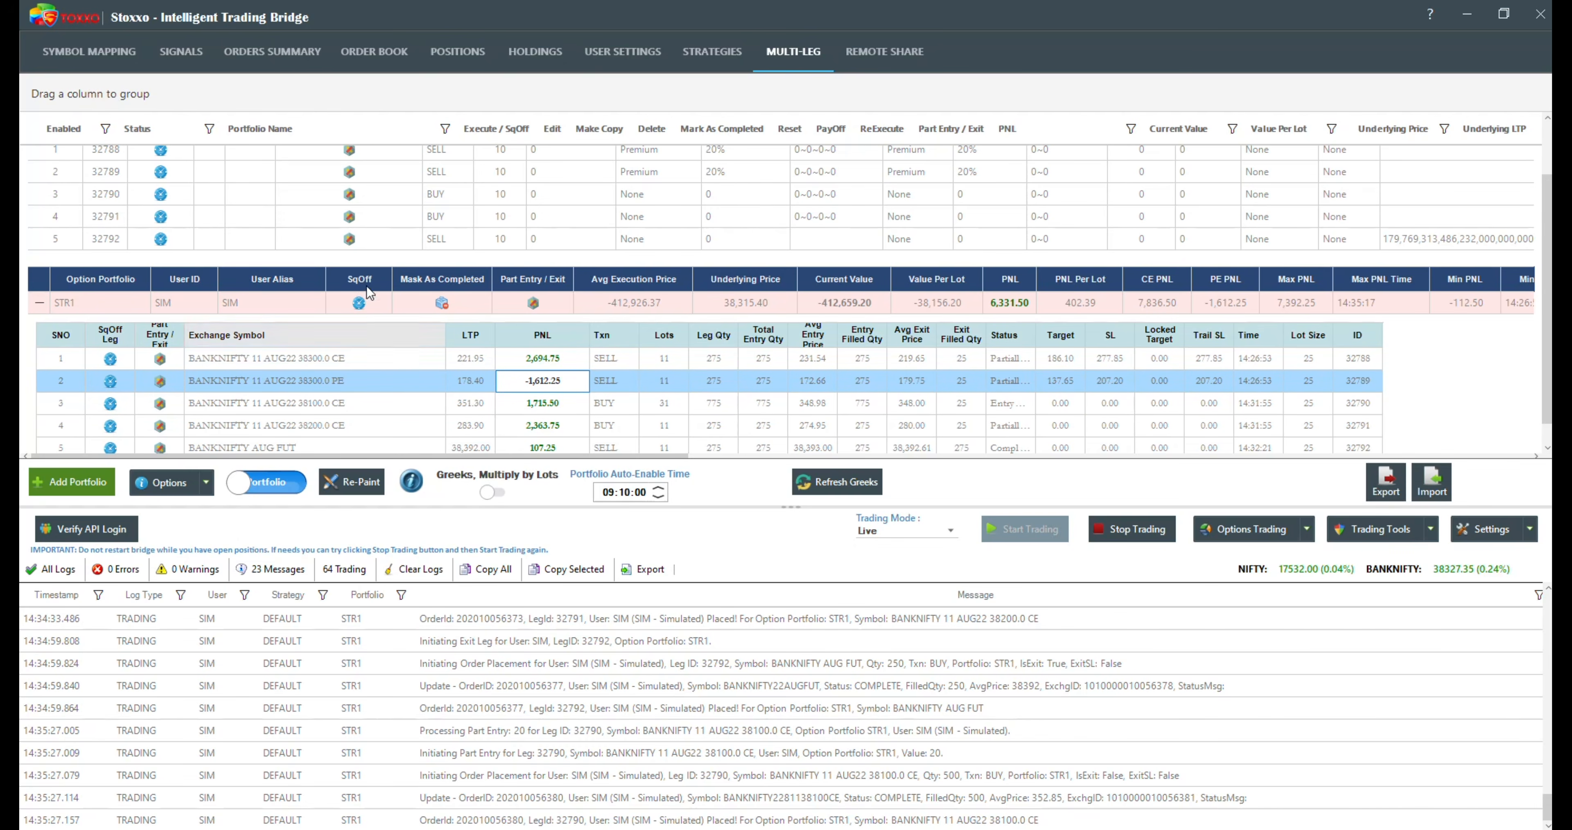
{"action": "left_click", "coordinate": [350, 175]}
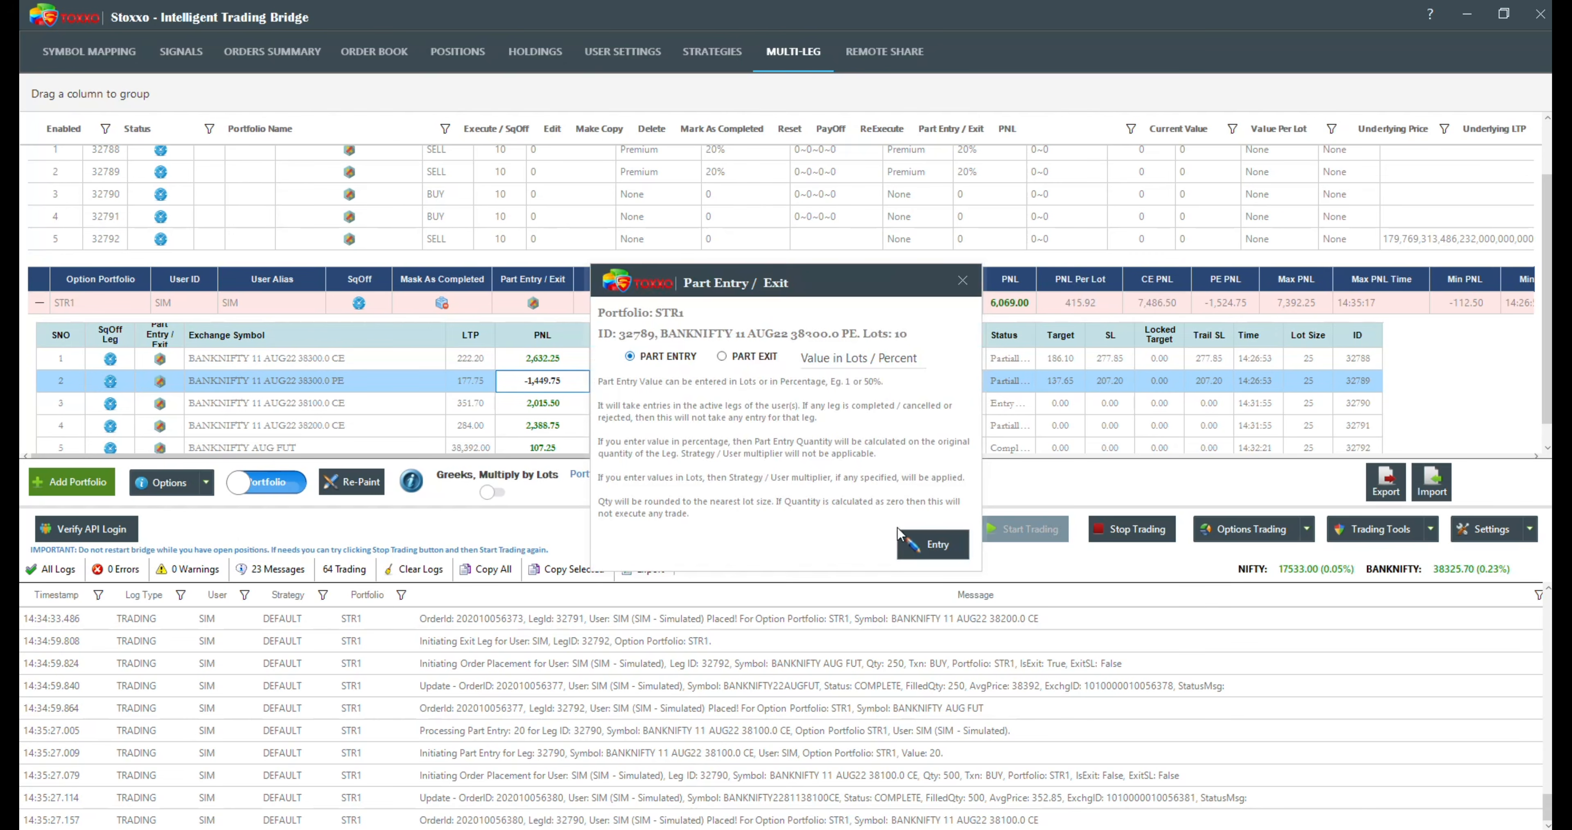
{"action": "left_click", "coordinate": [834, 359]}
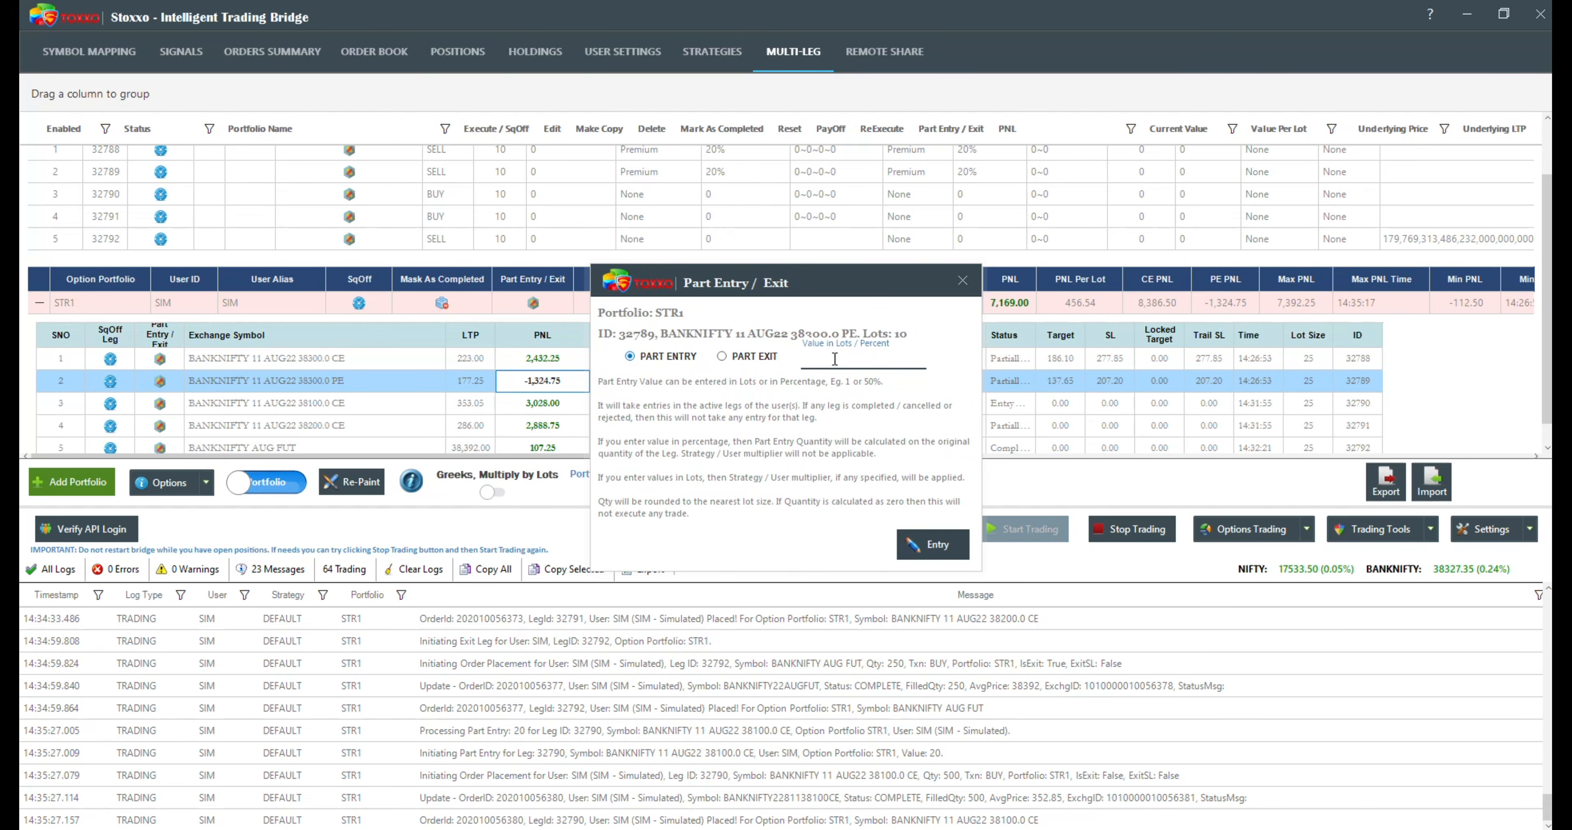
{"action": "type", "text": "50"}
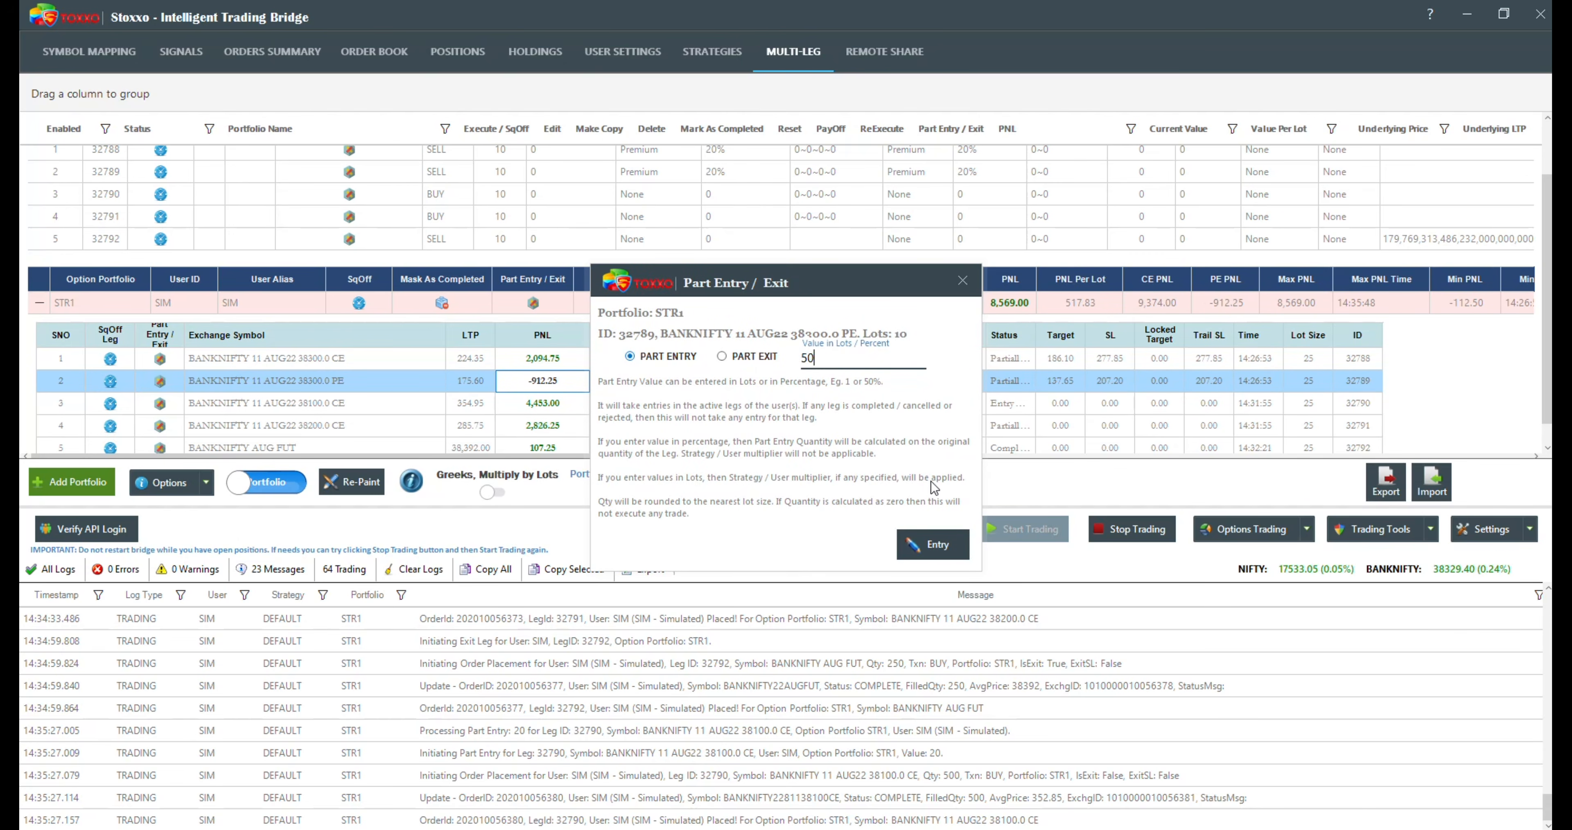
{"action": "type", "text": "%"}
{"action": "left_click", "coordinate": [940, 553]}
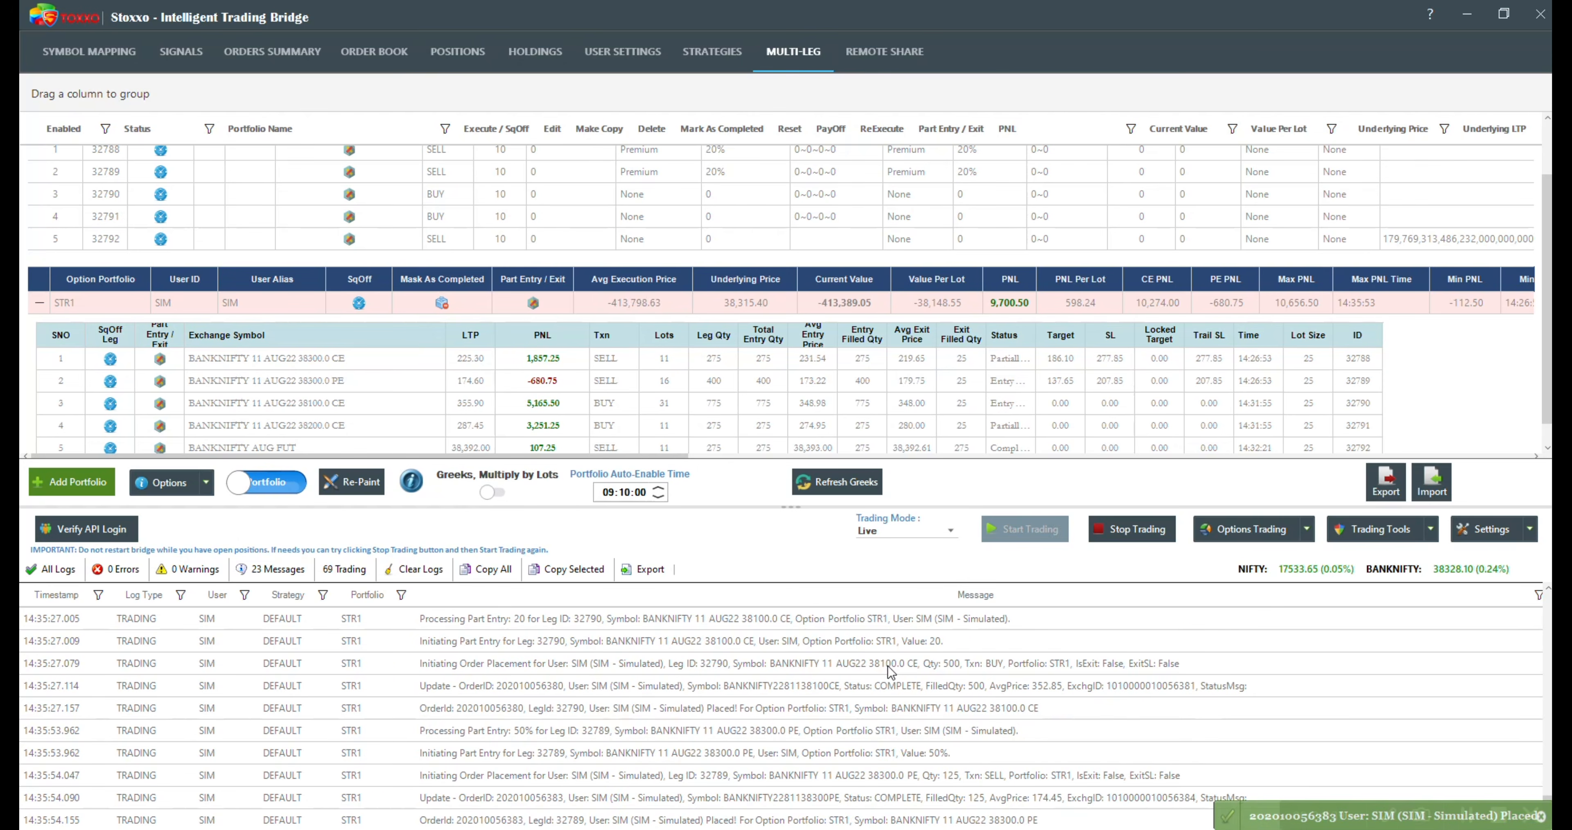
{"action": "left_click", "coordinate": [536, 382]}
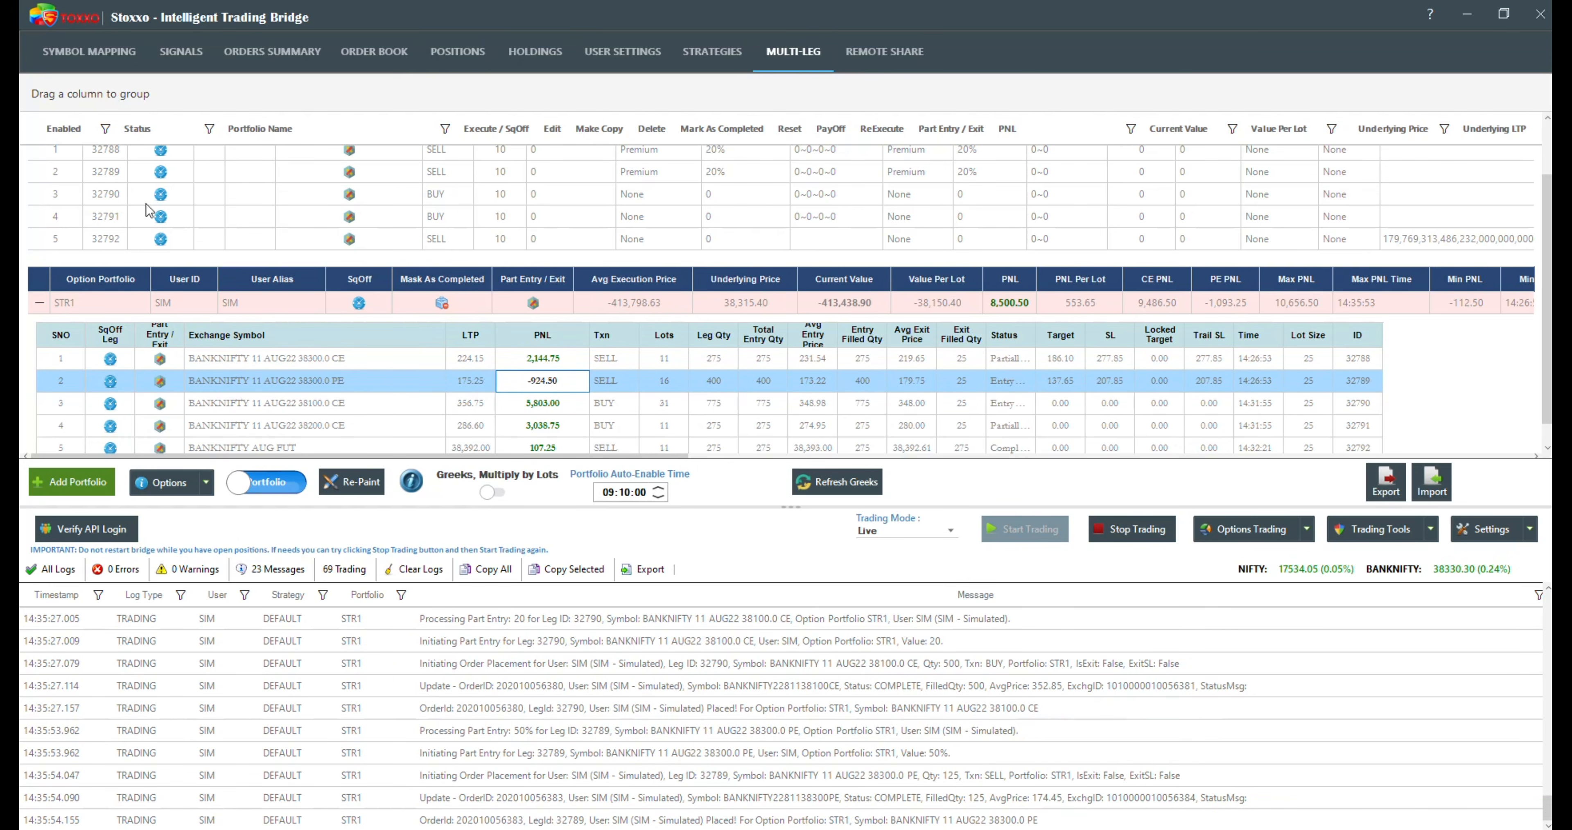
Step: Collapse and reopen the executed leg details under STR1's SIM user row to review all five legs
{"action": "left_click", "coordinate": [40, 302]}
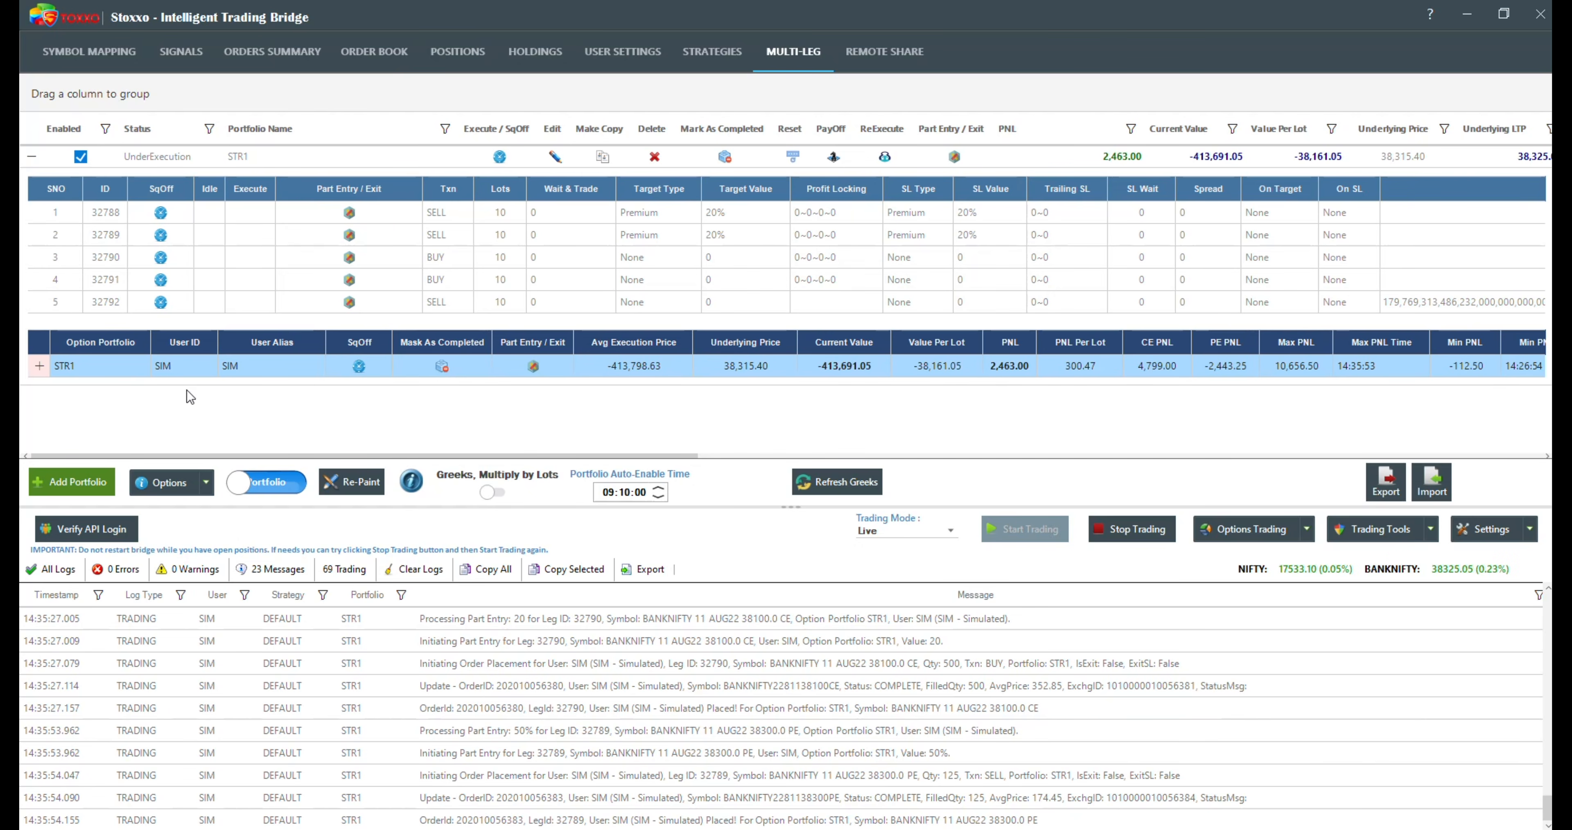
{"action": "left_click", "coordinate": [39, 366]}
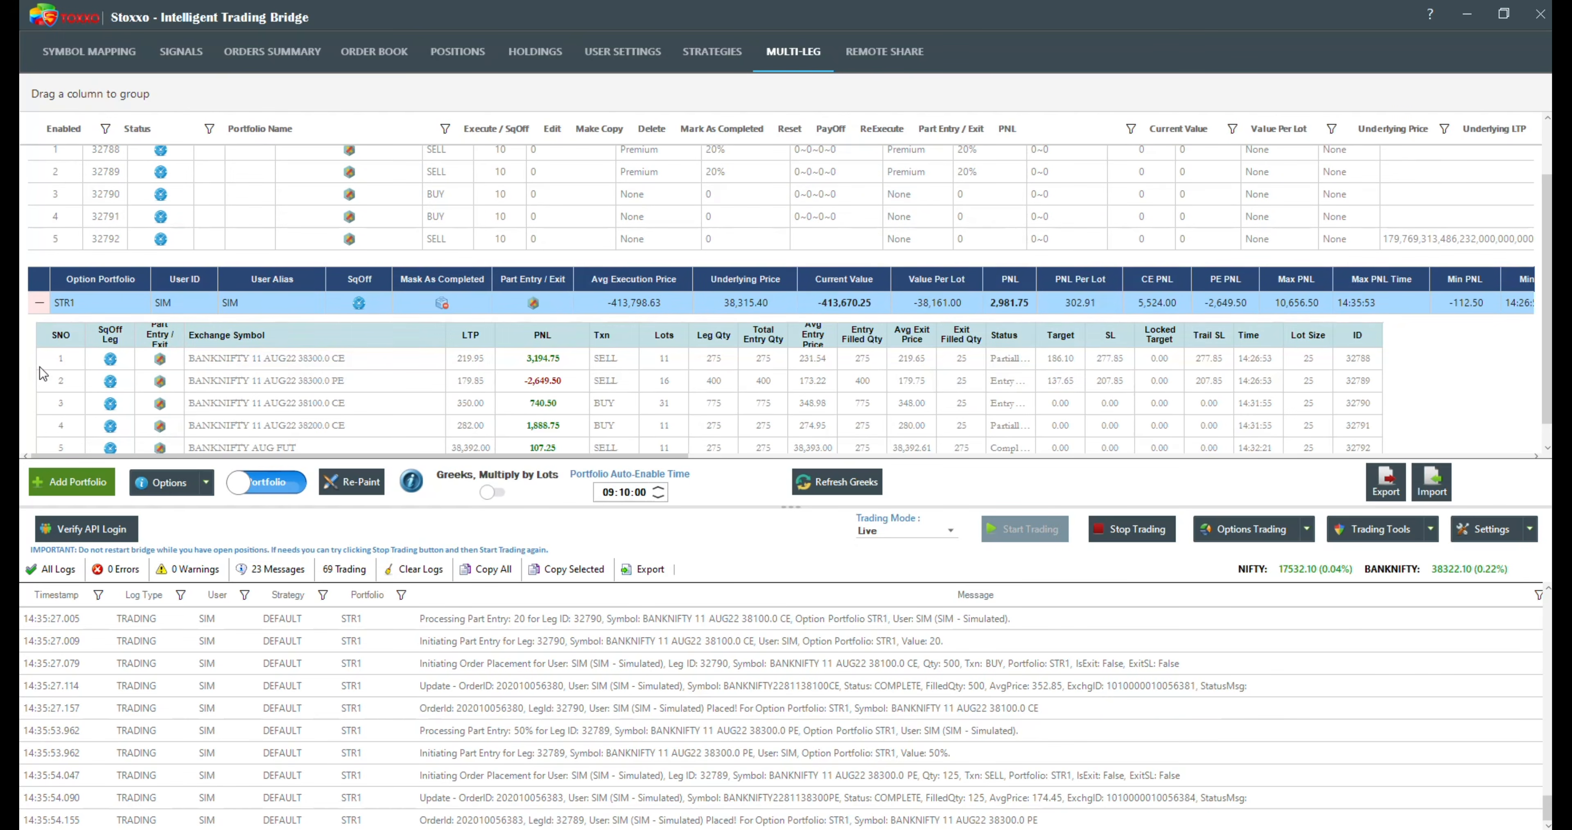
{"action": "scroll", "coordinate": [174, 392], "scroll_direction": "down", "scroll_amount": 1}
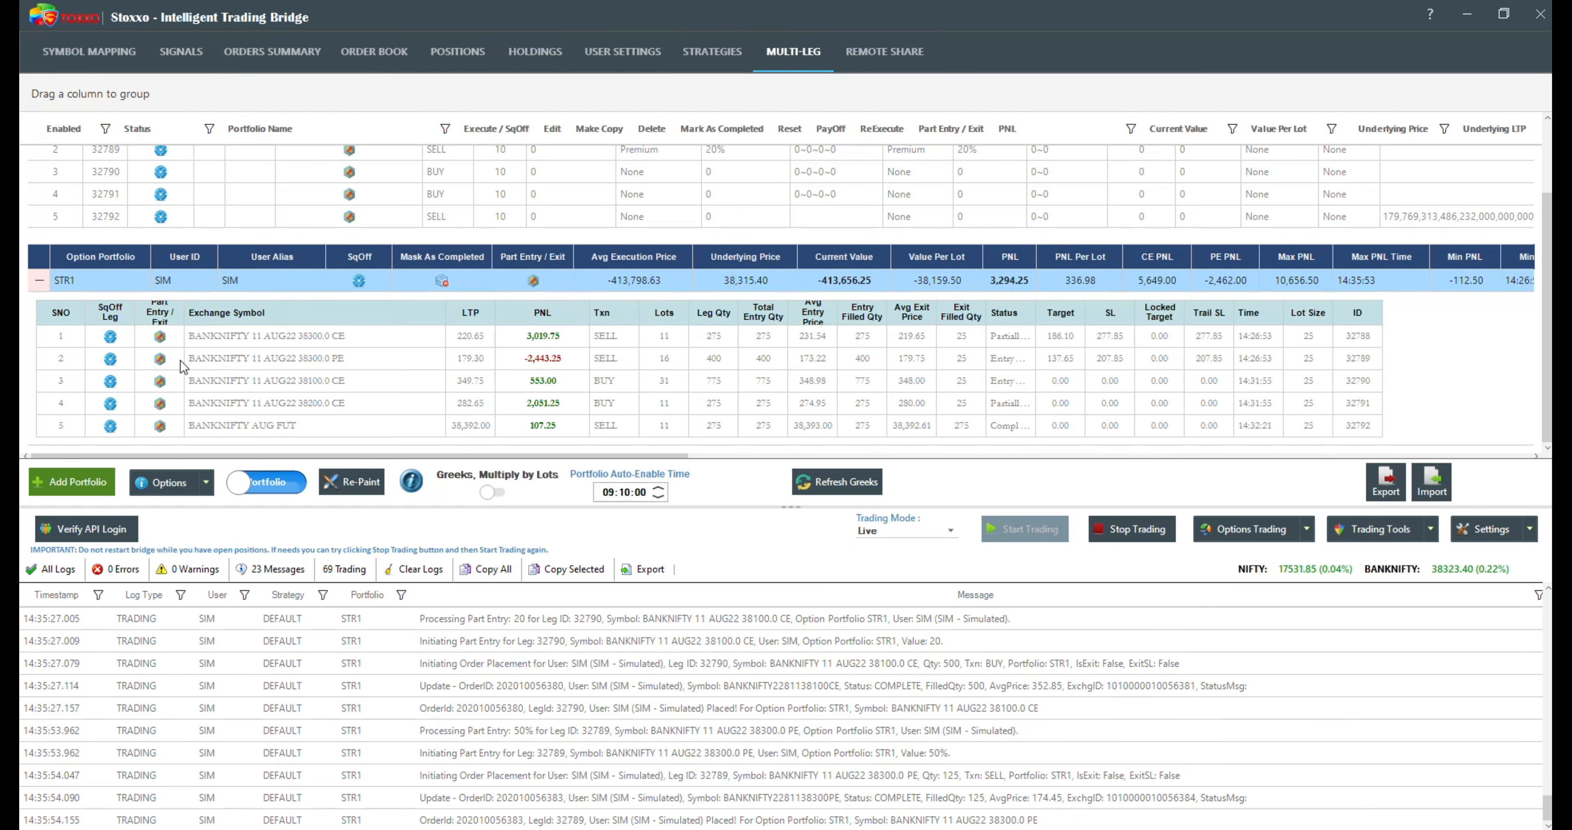
Step: Collapse the executed leg details, and square off STR1's third and second legs, confirming each request
{"action": "left_click", "coordinate": [38, 281]}
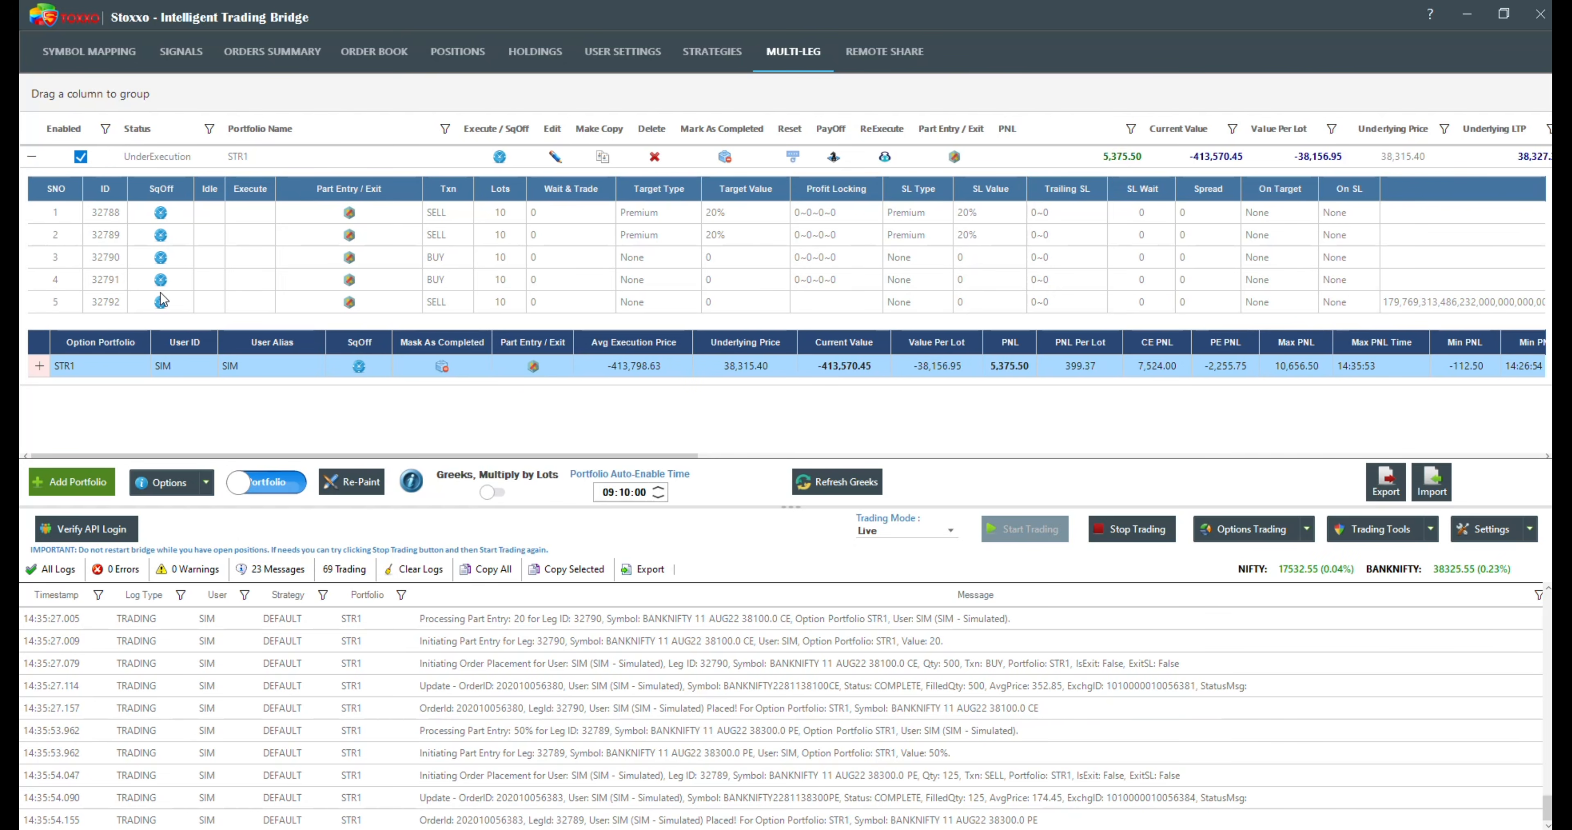
{"action": "left_click", "coordinate": [160, 257]}
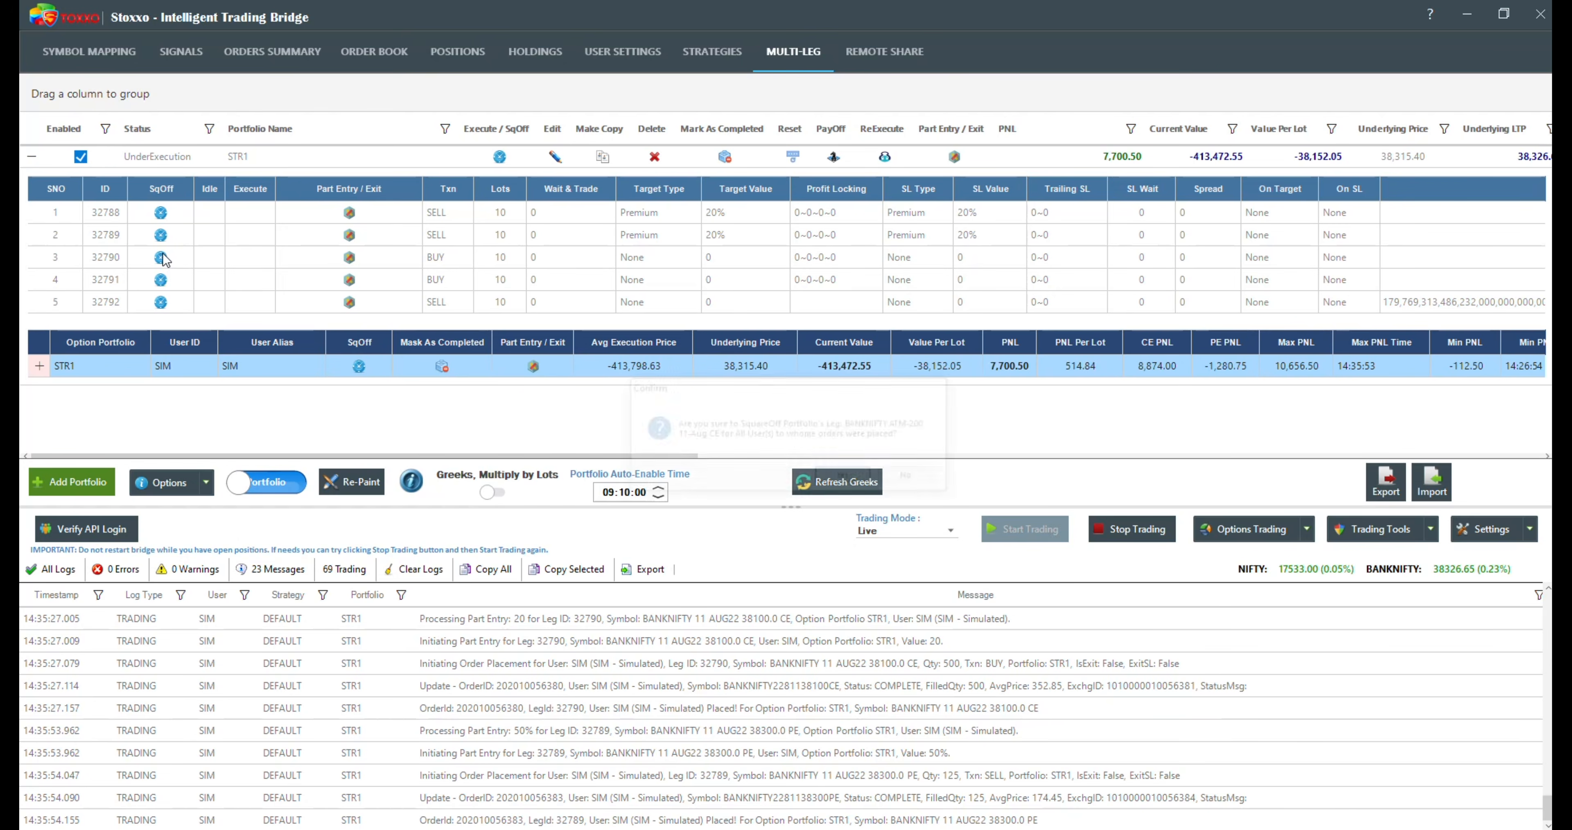
{"action": "key", "text": "Return"}
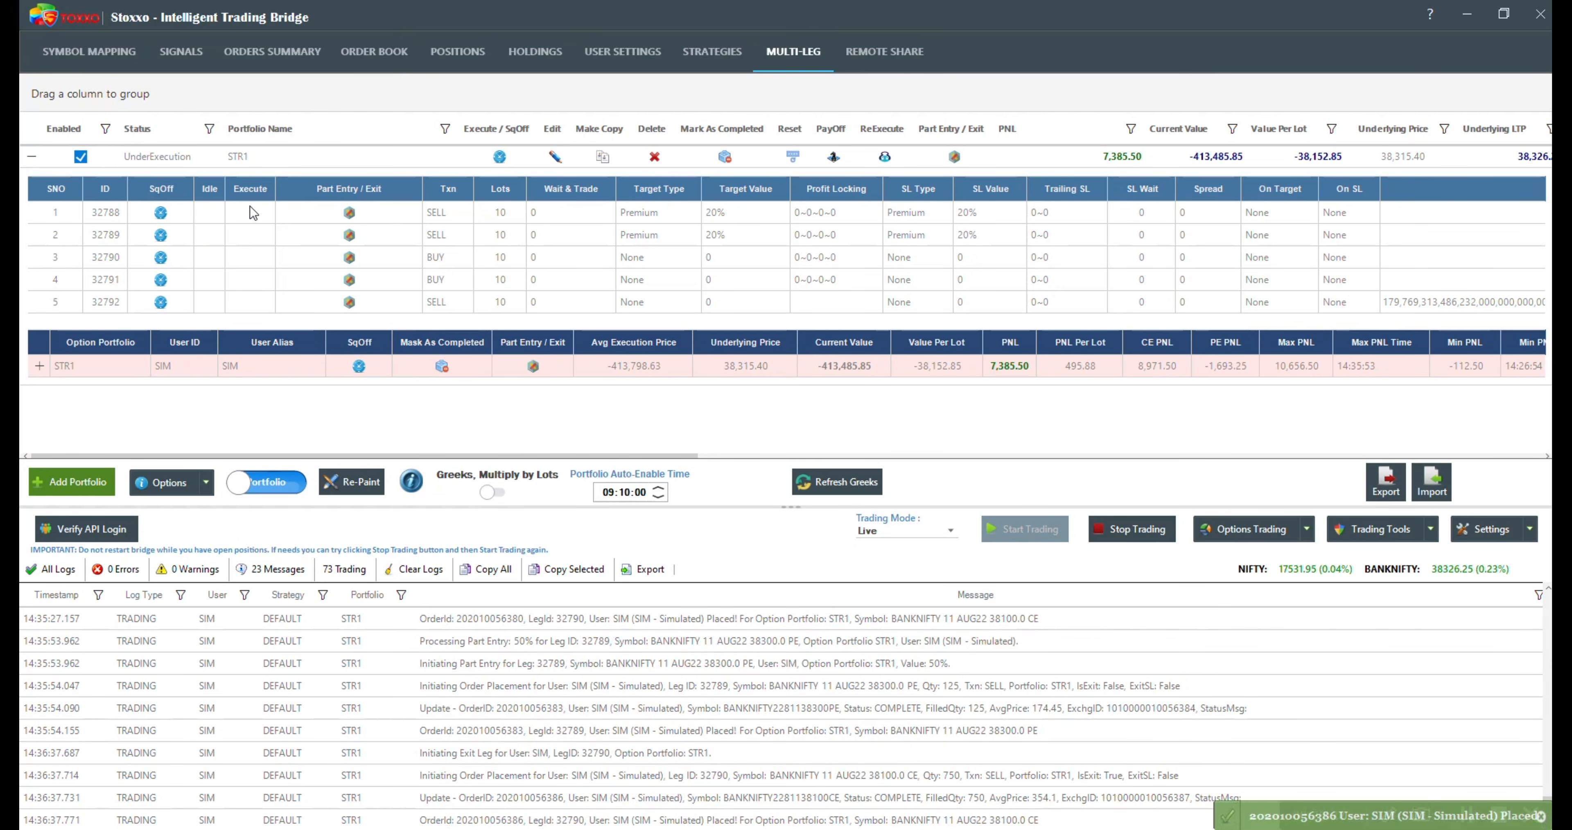
{"action": "left_click", "coordinate": [160, 235]}
{"action": "key", "text": "Return"}
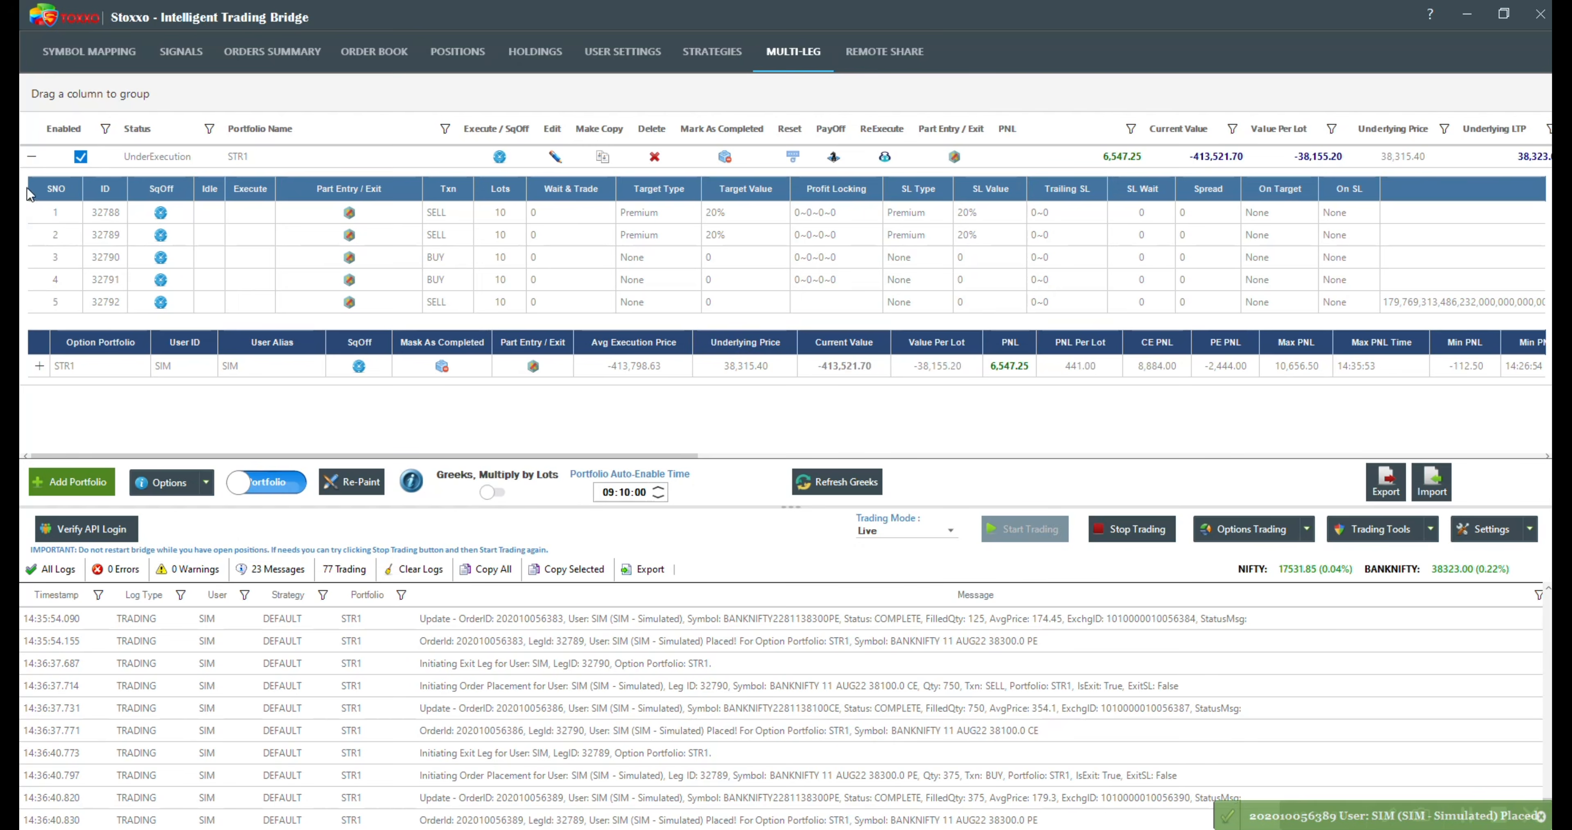
Step: Collapse the STR1 portfolio and square off the whole portfolio, confirming the request
{"action": "left_click", "coordinate": [32, 157]}
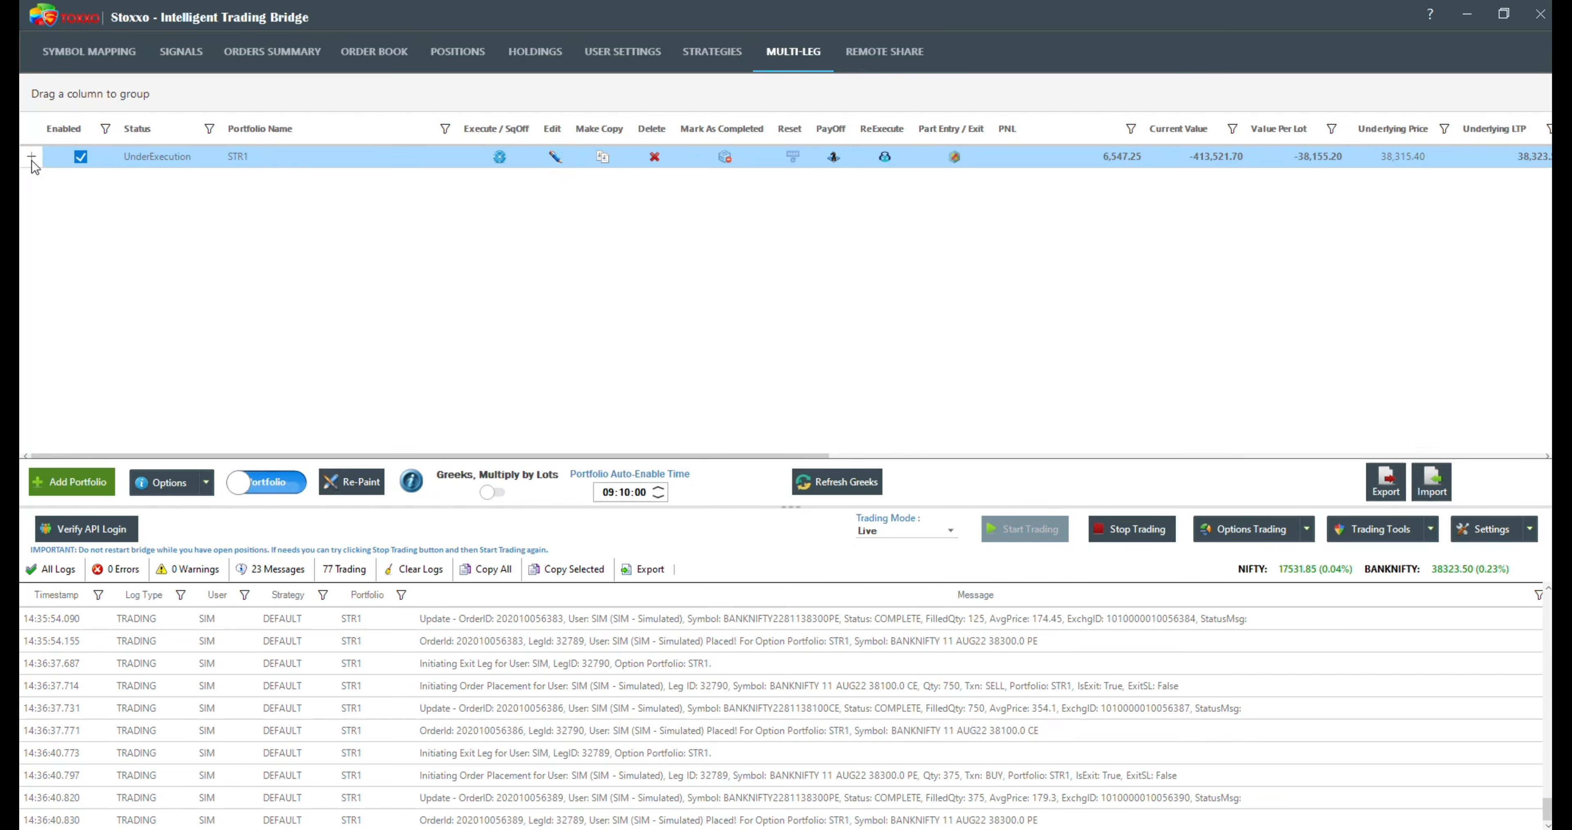
{"action": "left_click", "coordinate": [501, 158]}
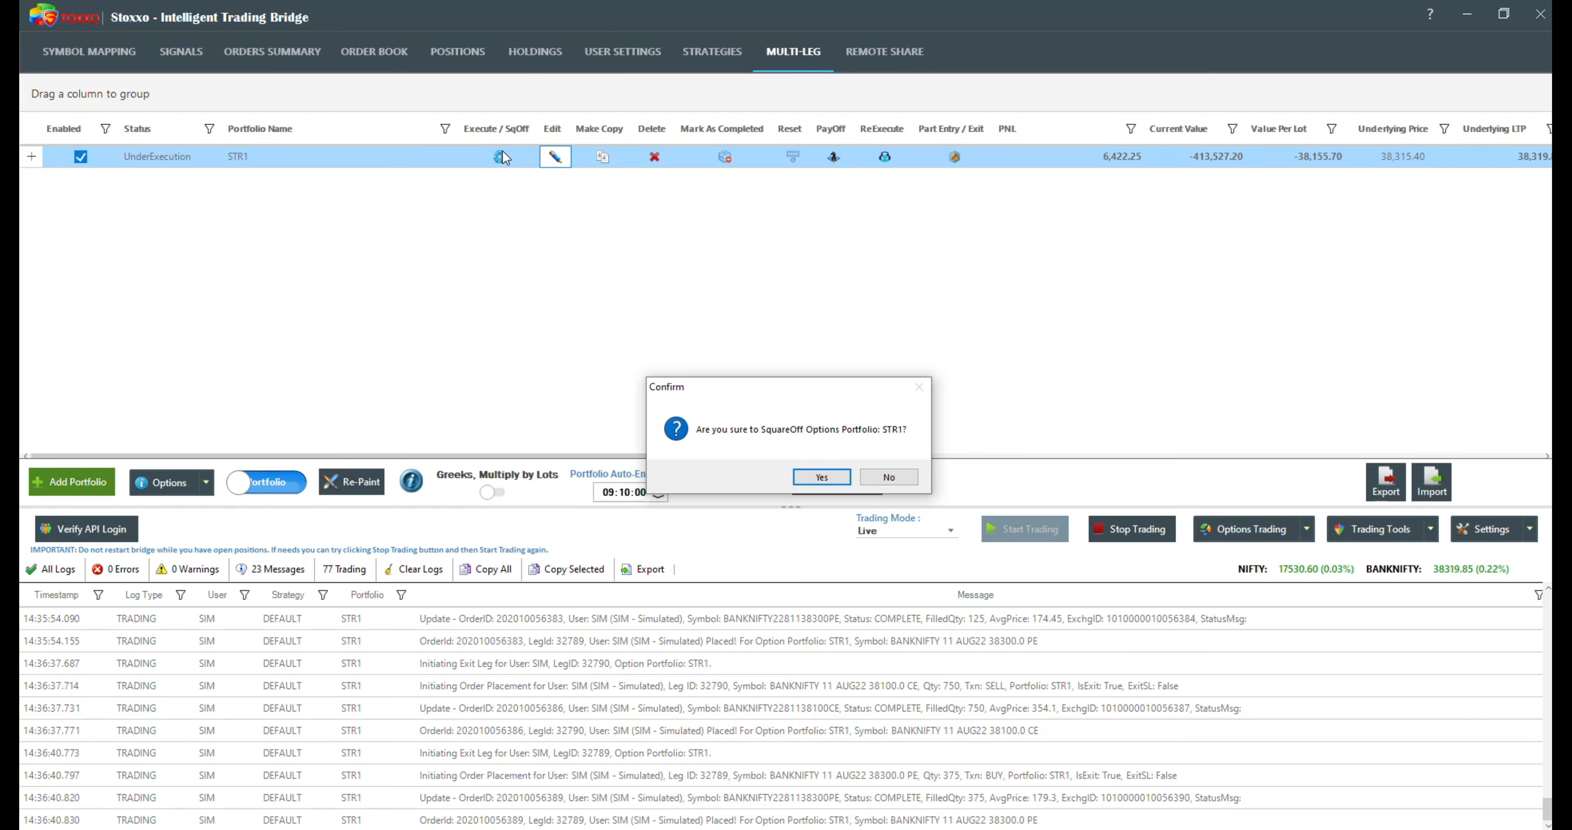
{"action": "key", "text": "Return"}
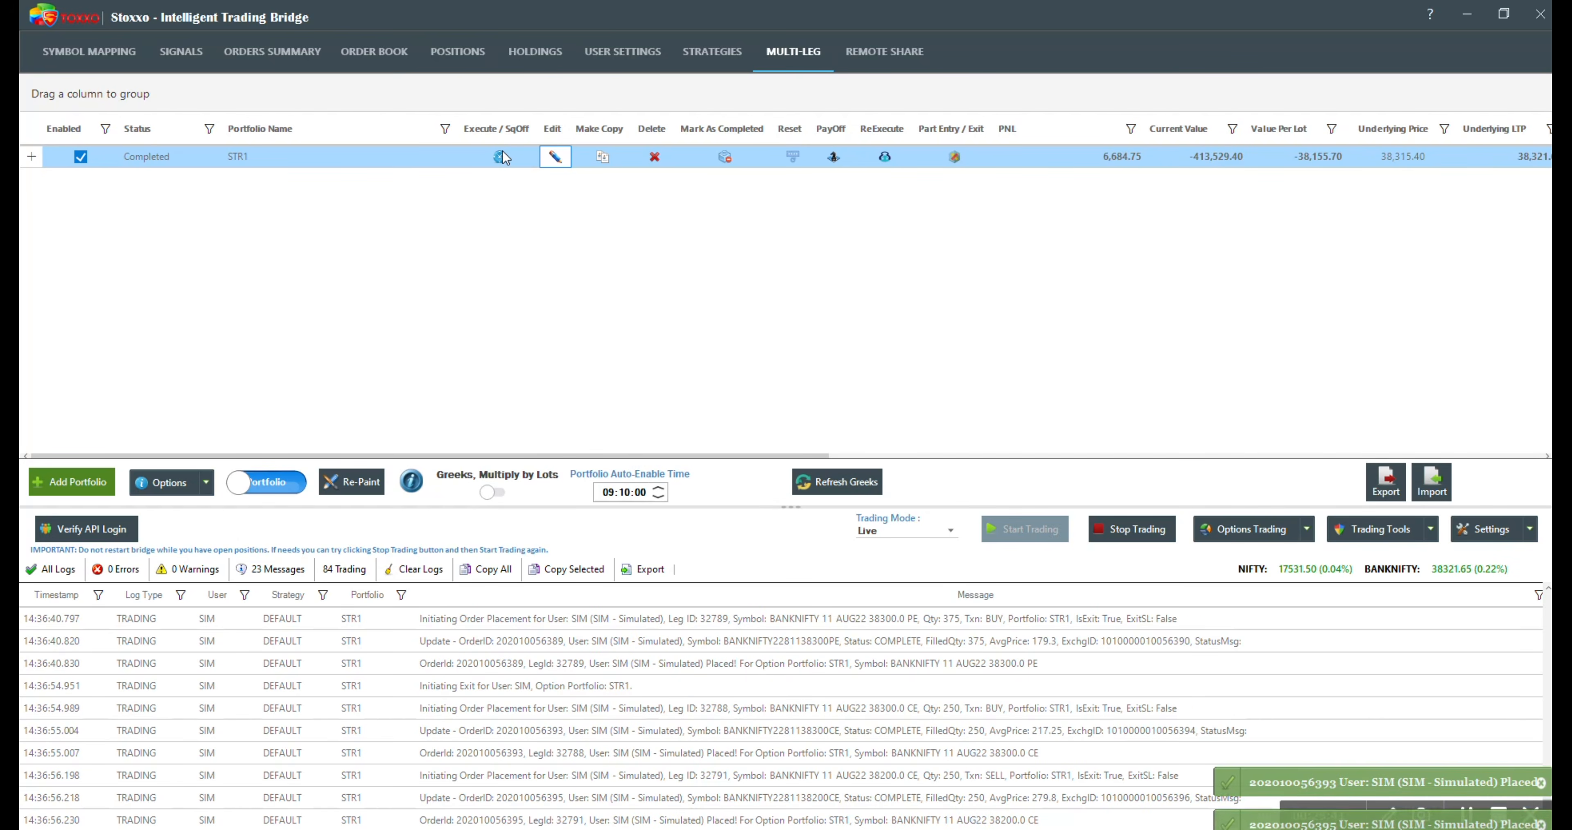
{"action": "mouse_move", "coordinate": [506, 140]}
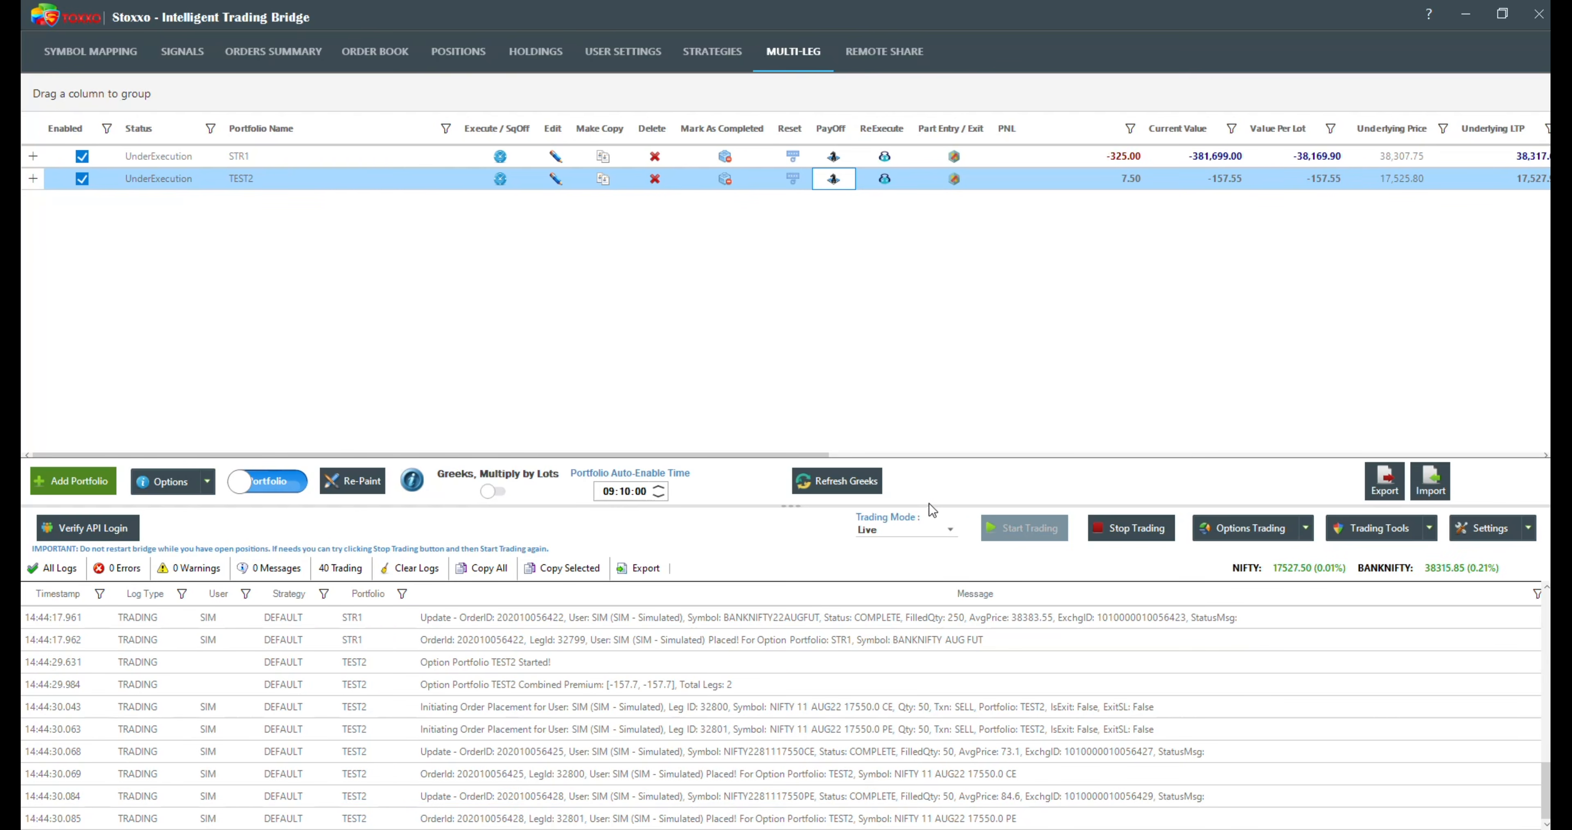
Step: Start a new options portfolio for BANKNIFTY with the predefined ShortStraddle strategy
{"action": "left_click", "coordinate": [64, 480]}
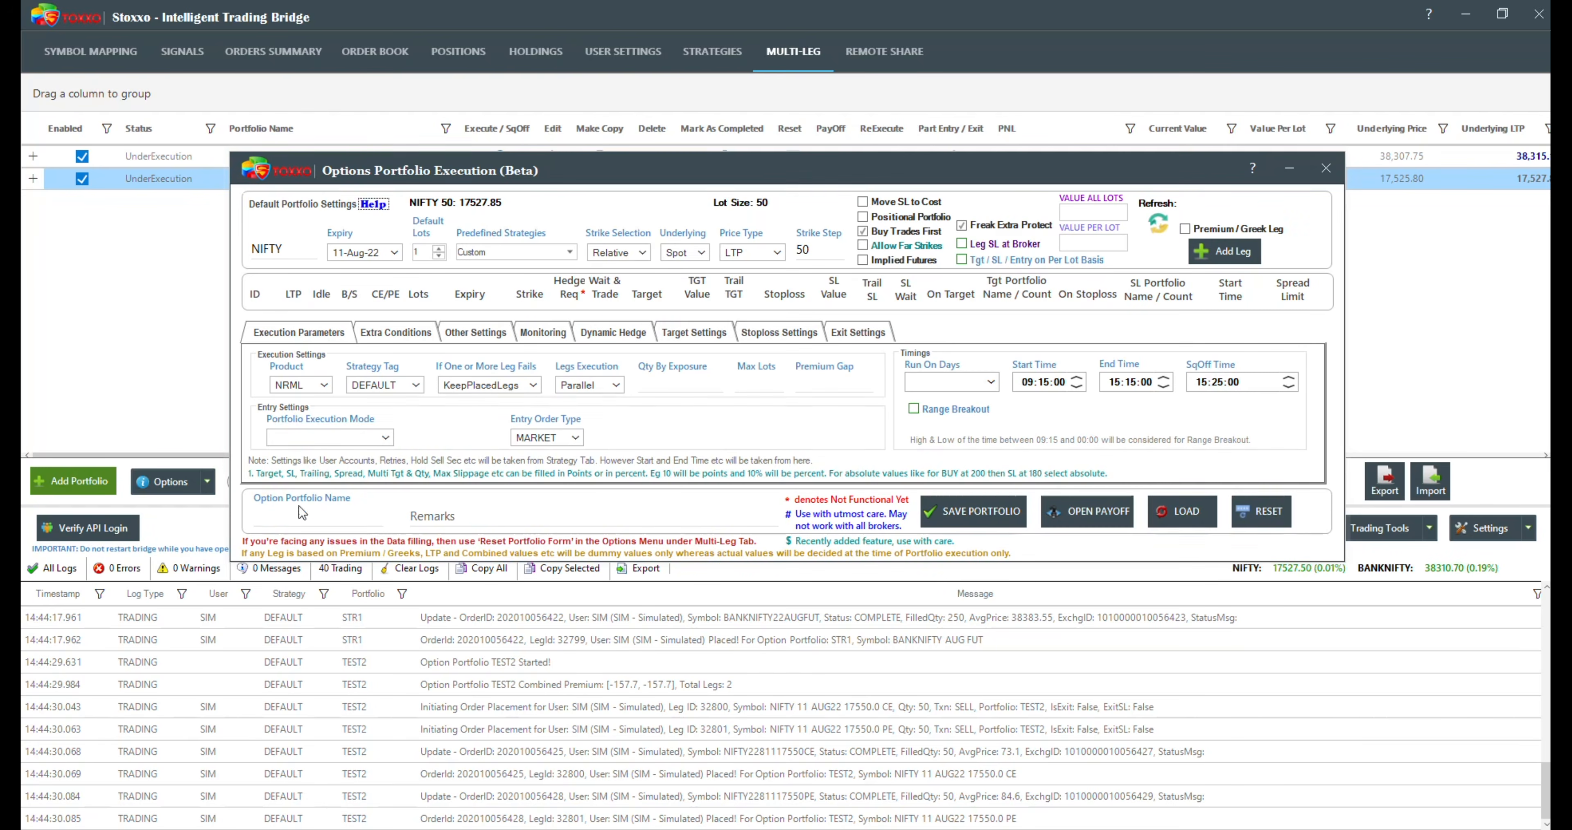
{"action": "left_click", "coordinate": [243, 248]}
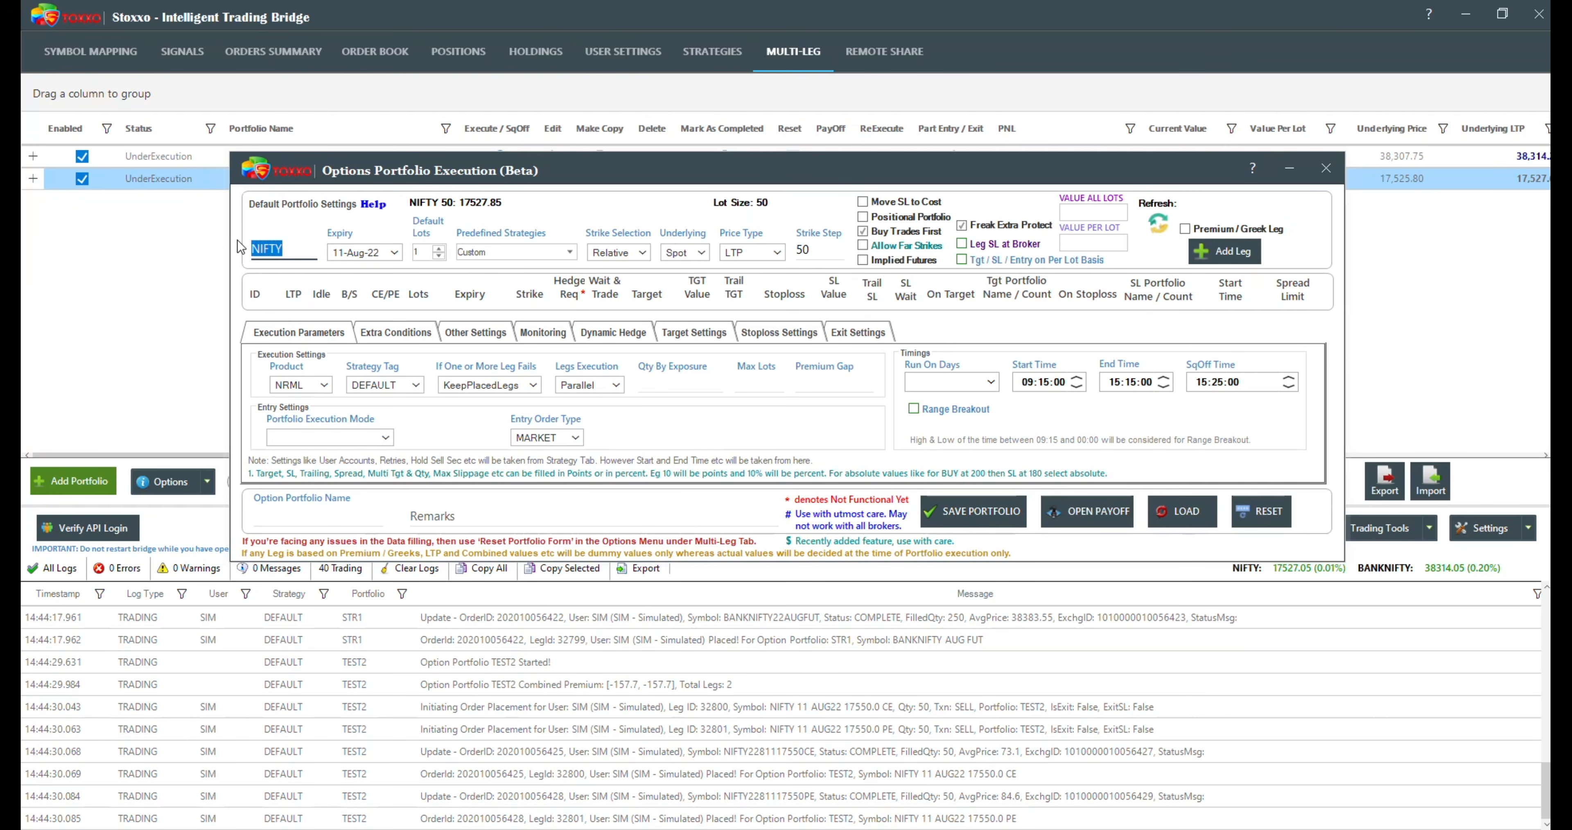
{"action": "type", "text": "BANKNIFTY"}
{"action": "key", "text": "Tab"}
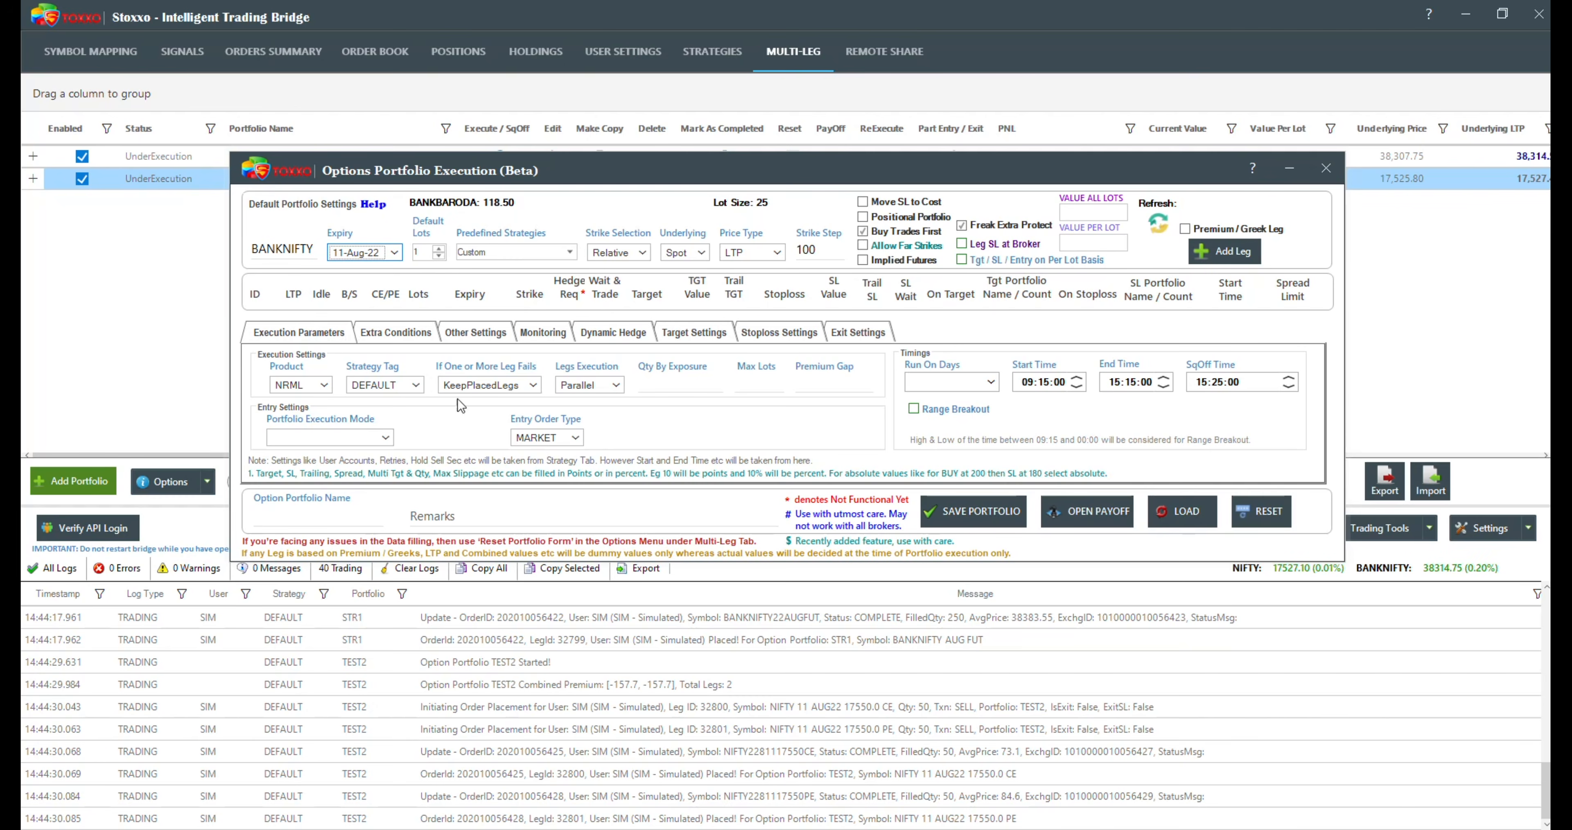
{"action": "left_click", "coordinate": [489, 252]}
{"action": "left_click", "coordinate": [454, 297]}
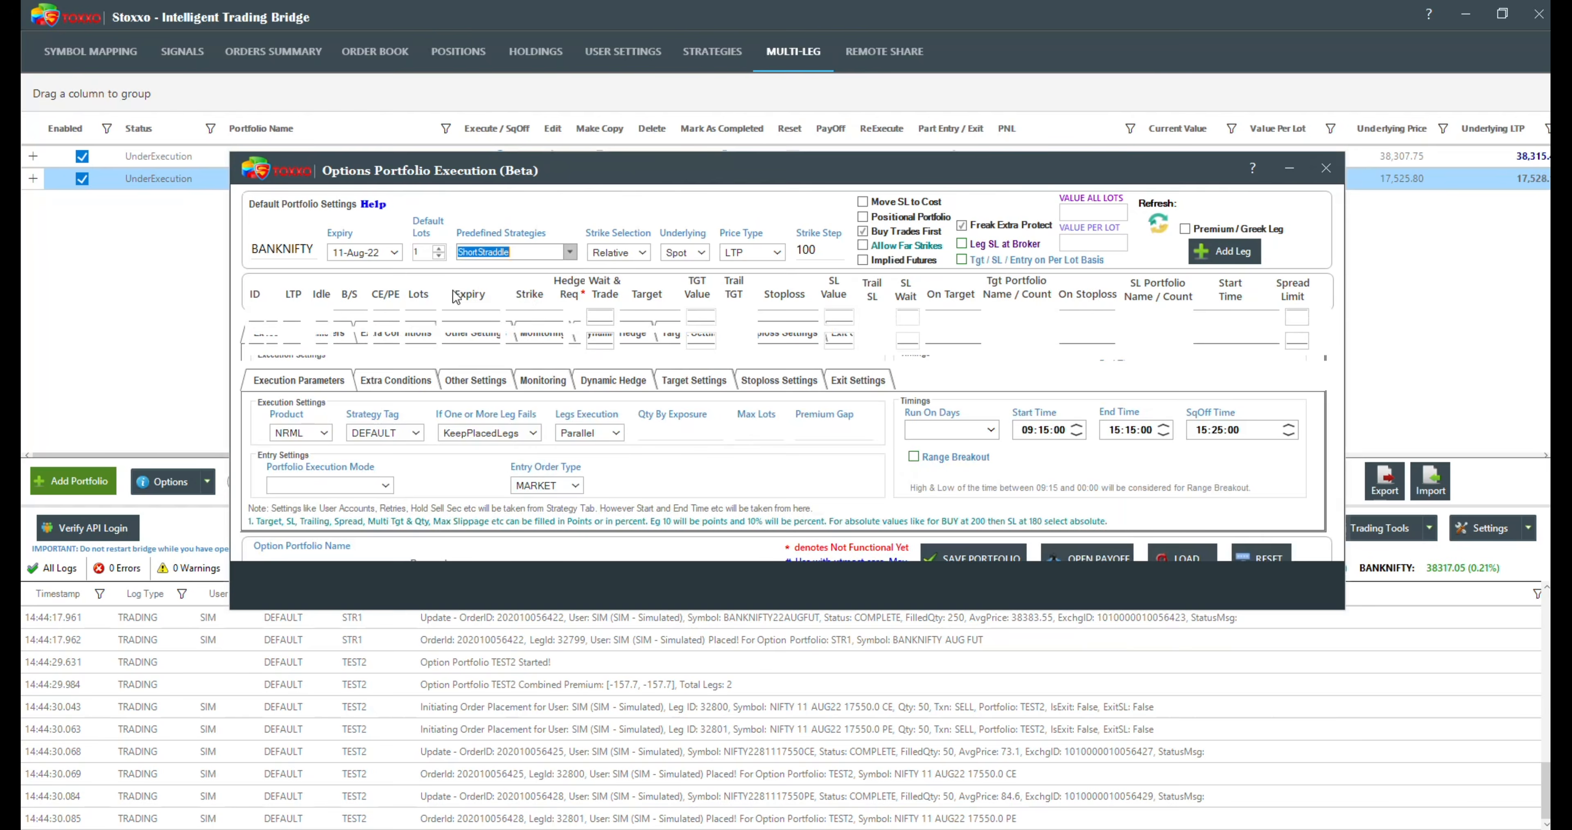
Step: Set both straddle legs to 10 lots, and refresh the values to compare Value All Lots with Value Per Lot
{"action": "left_click", "coordinate": [1101, 244]}
{"action": "left_click_drag", "start_coordinate": [1101, 244], "coordinate": [1050, 245]}
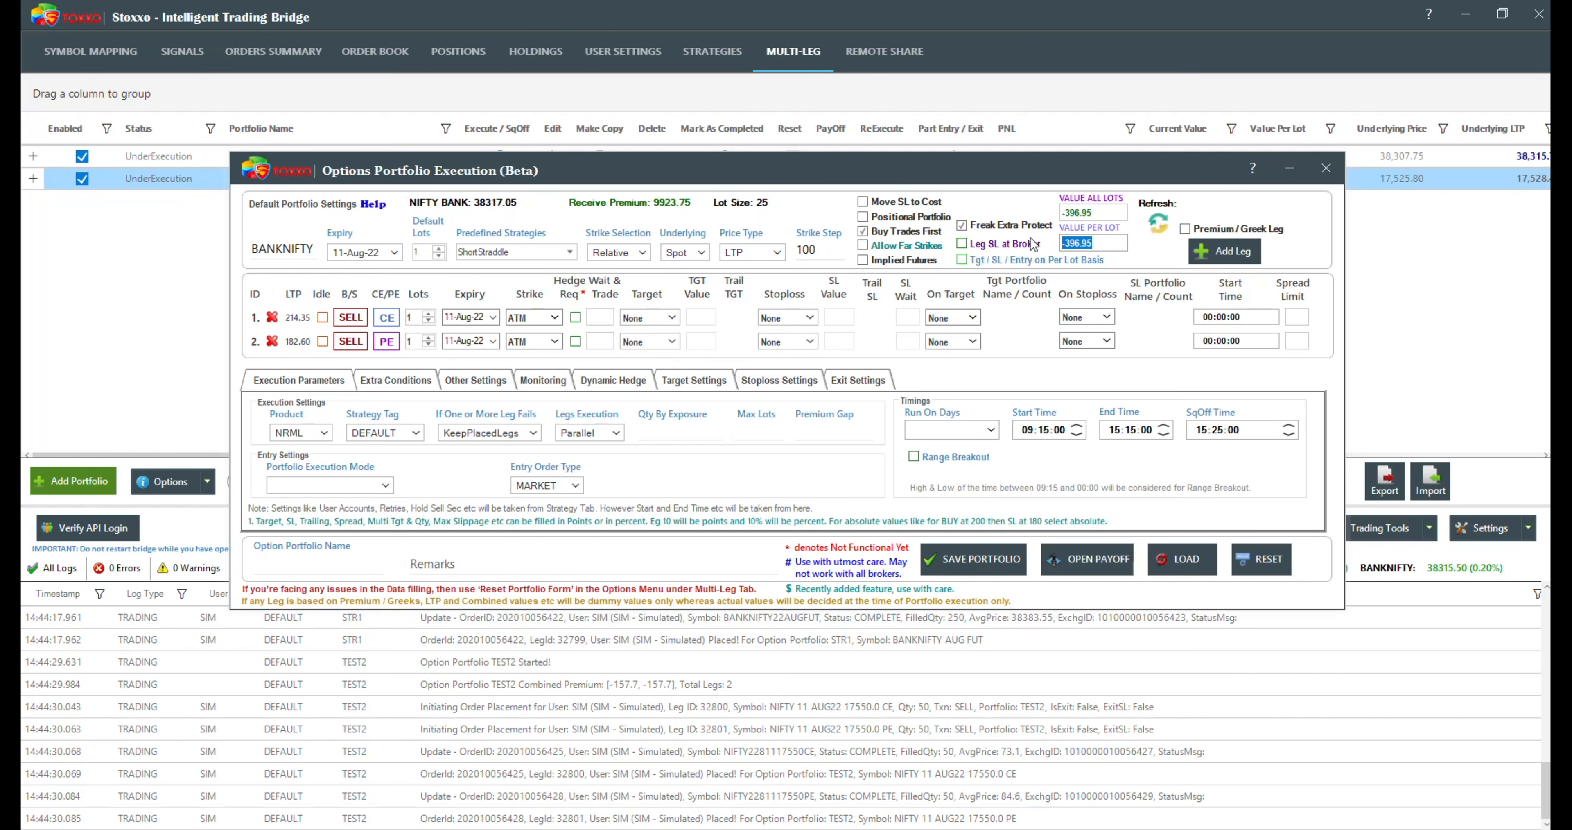
{"action": "left_click", "coordinate": [412, 317]}
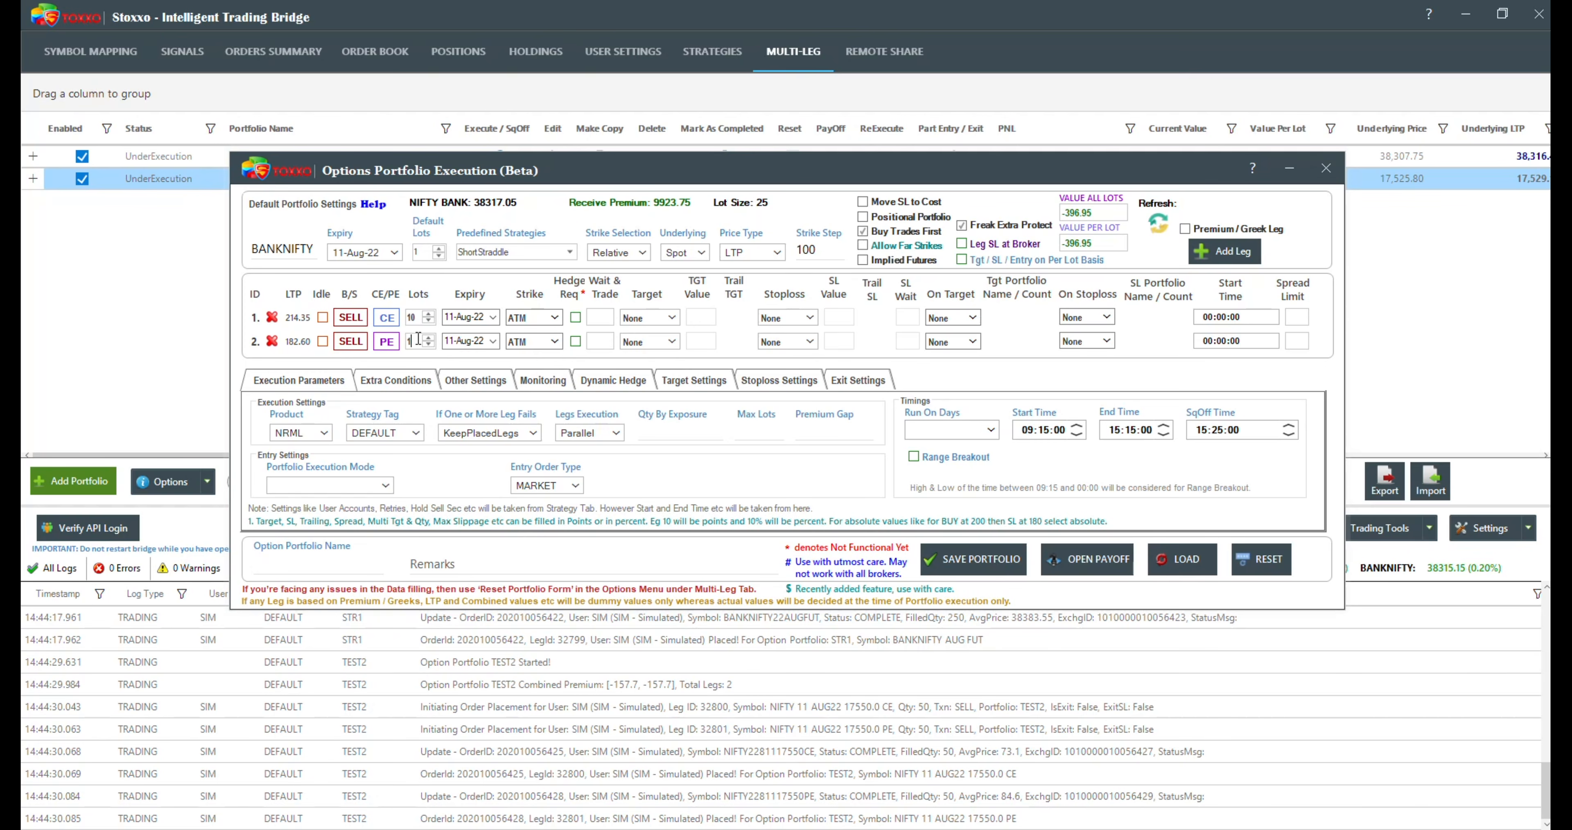
{"action": "left_click", "coordinate": [1158, 223]}
{"action": "double_click", "coordinate": [1089, 212]}
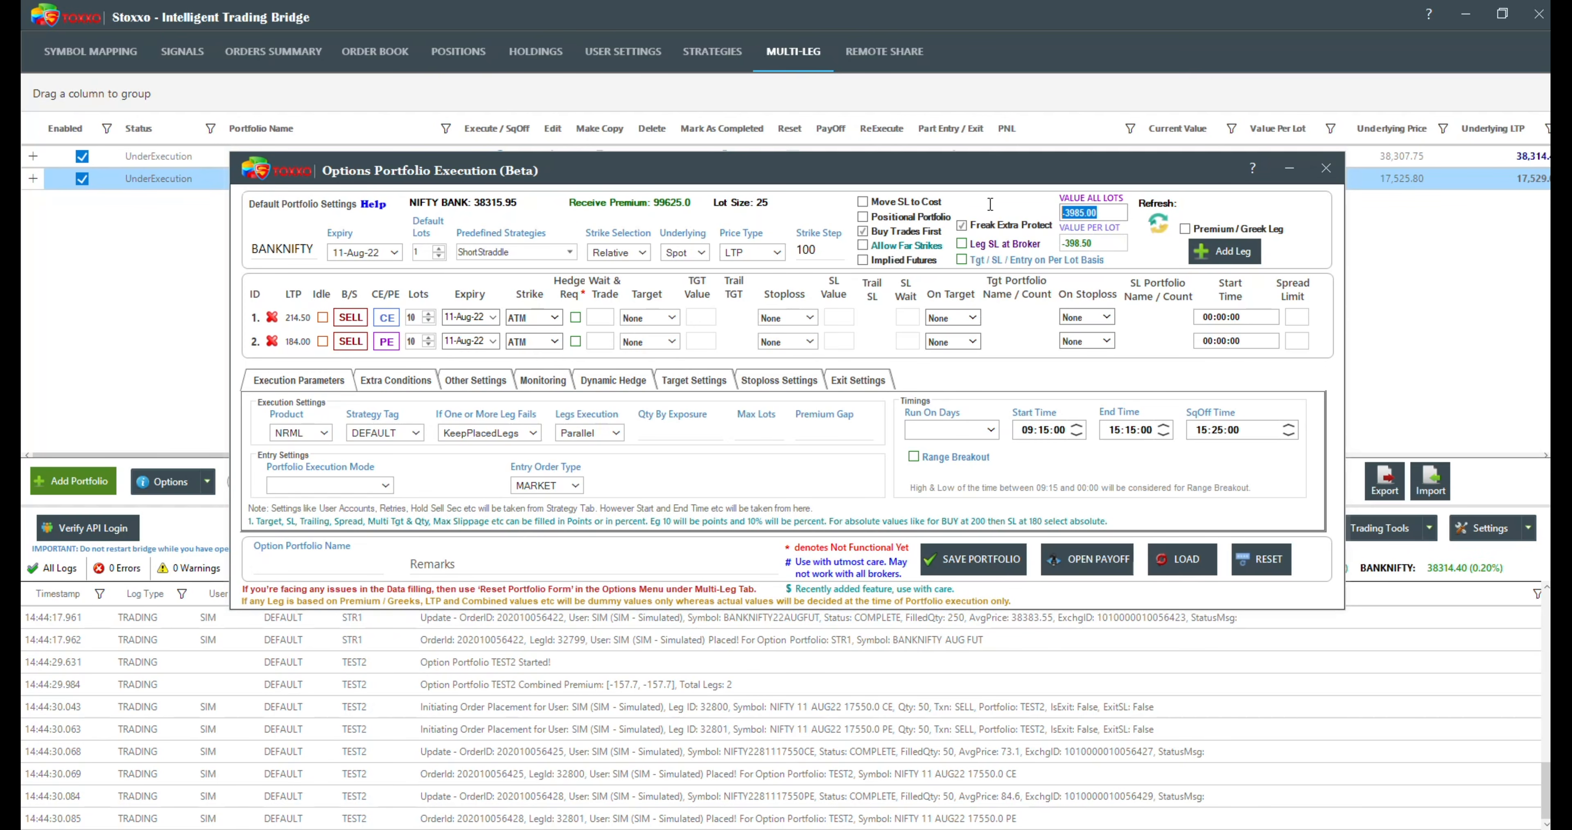
{"action": "double_click", "coordinate": [1111, 244]}
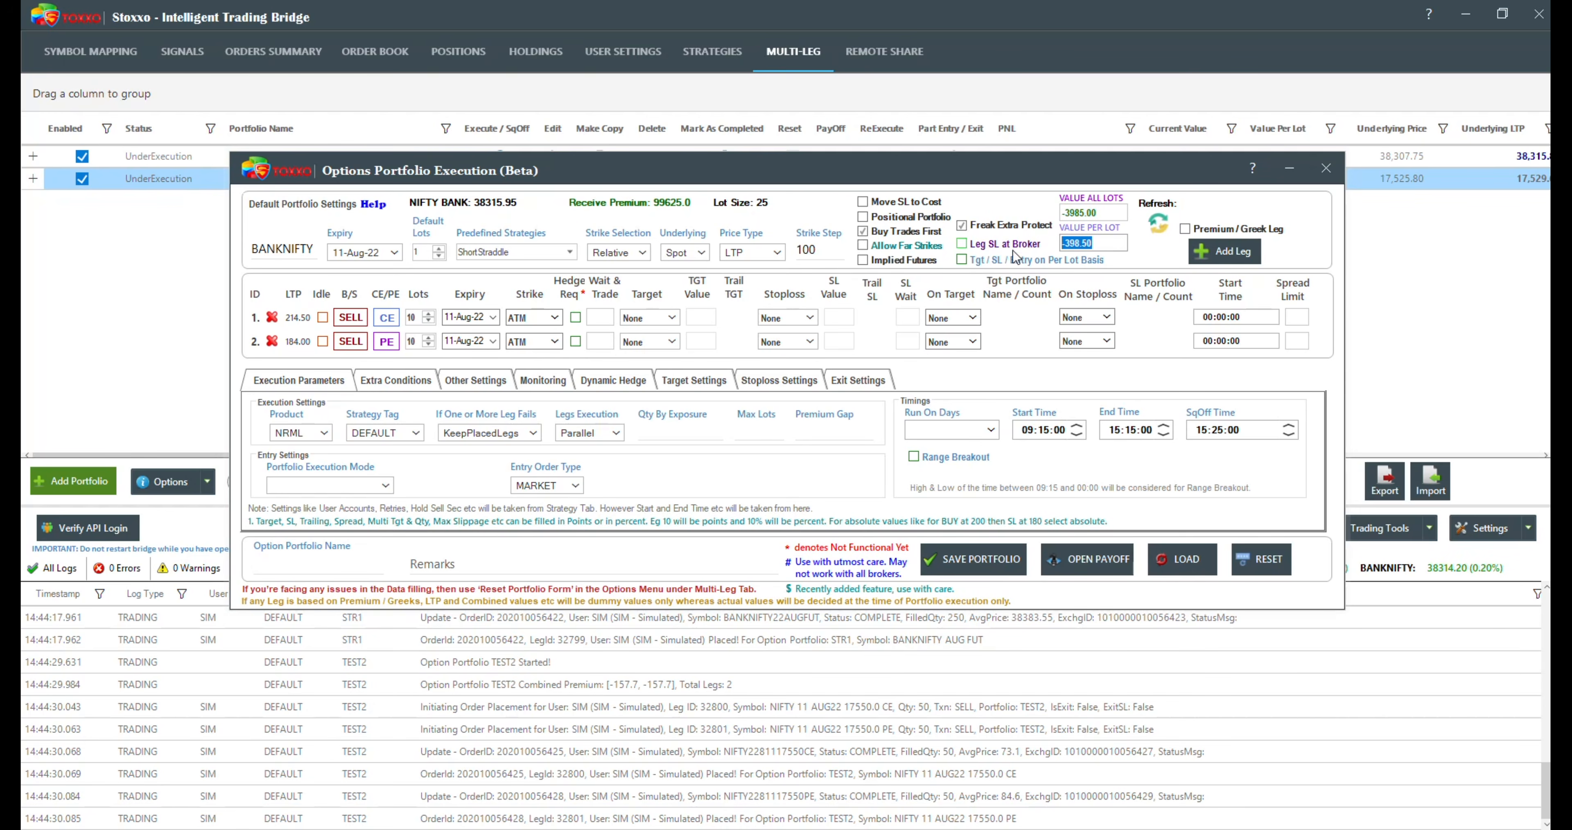
Step: Enable Tgt / SL / Entry on Per Lot Basis and set the portfolio execution mode to CombinedPremiumCrossover with an entry price of -400
{"action": "left_click", "coordinate": [962, 260]}
{"action": "mouse_move", "coordinate": [1057, 261]}
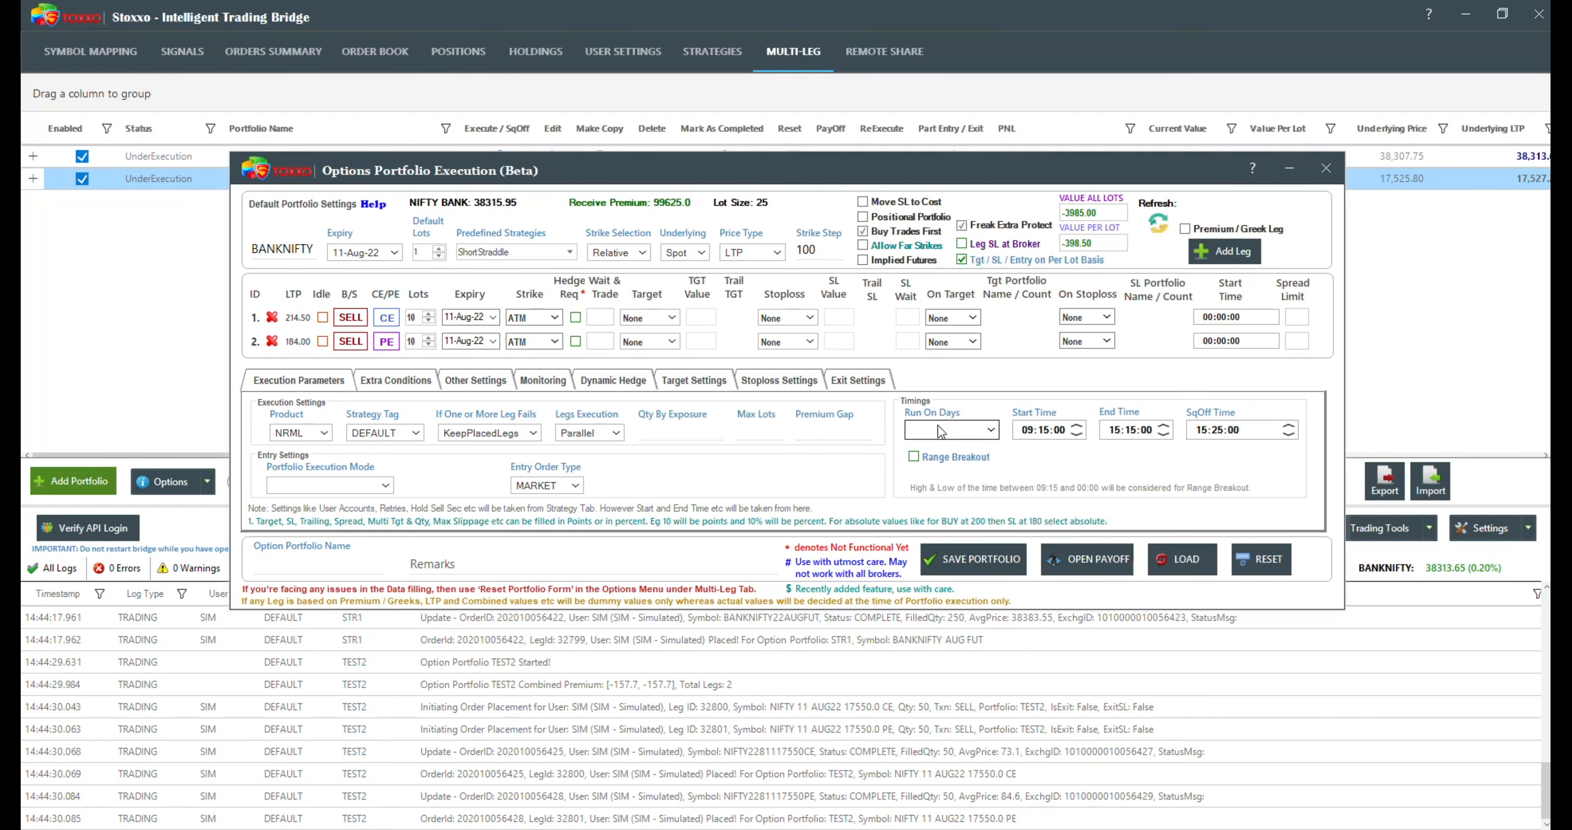
{"action": "left_click", "coordinate": [324, 486]}
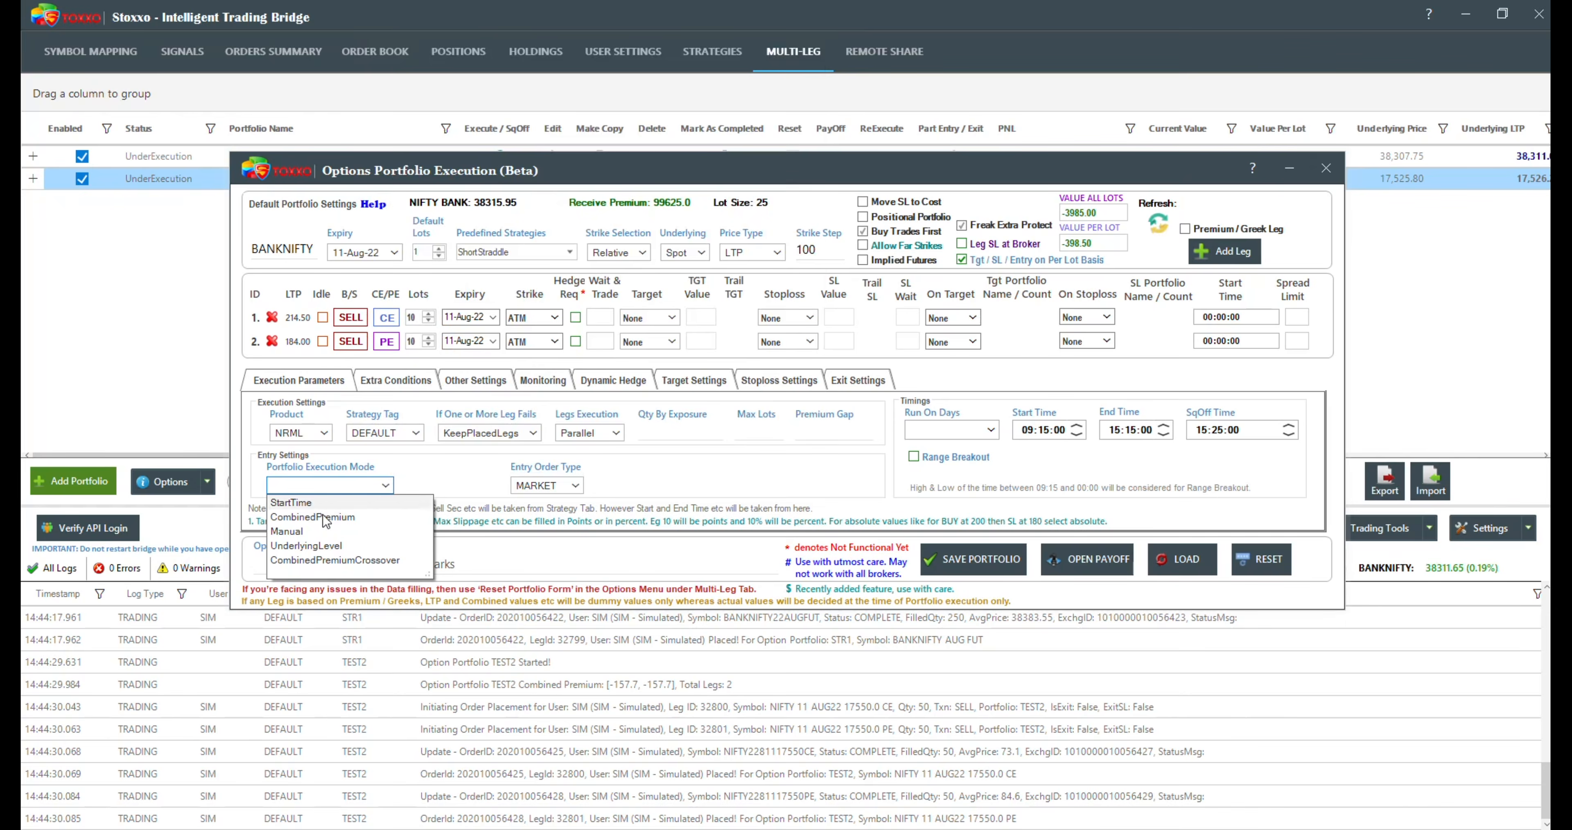
{"action": "left_click", "coordinate": [356, 561]}
{"action": "left_click", "coordinate": [1092, 243]}
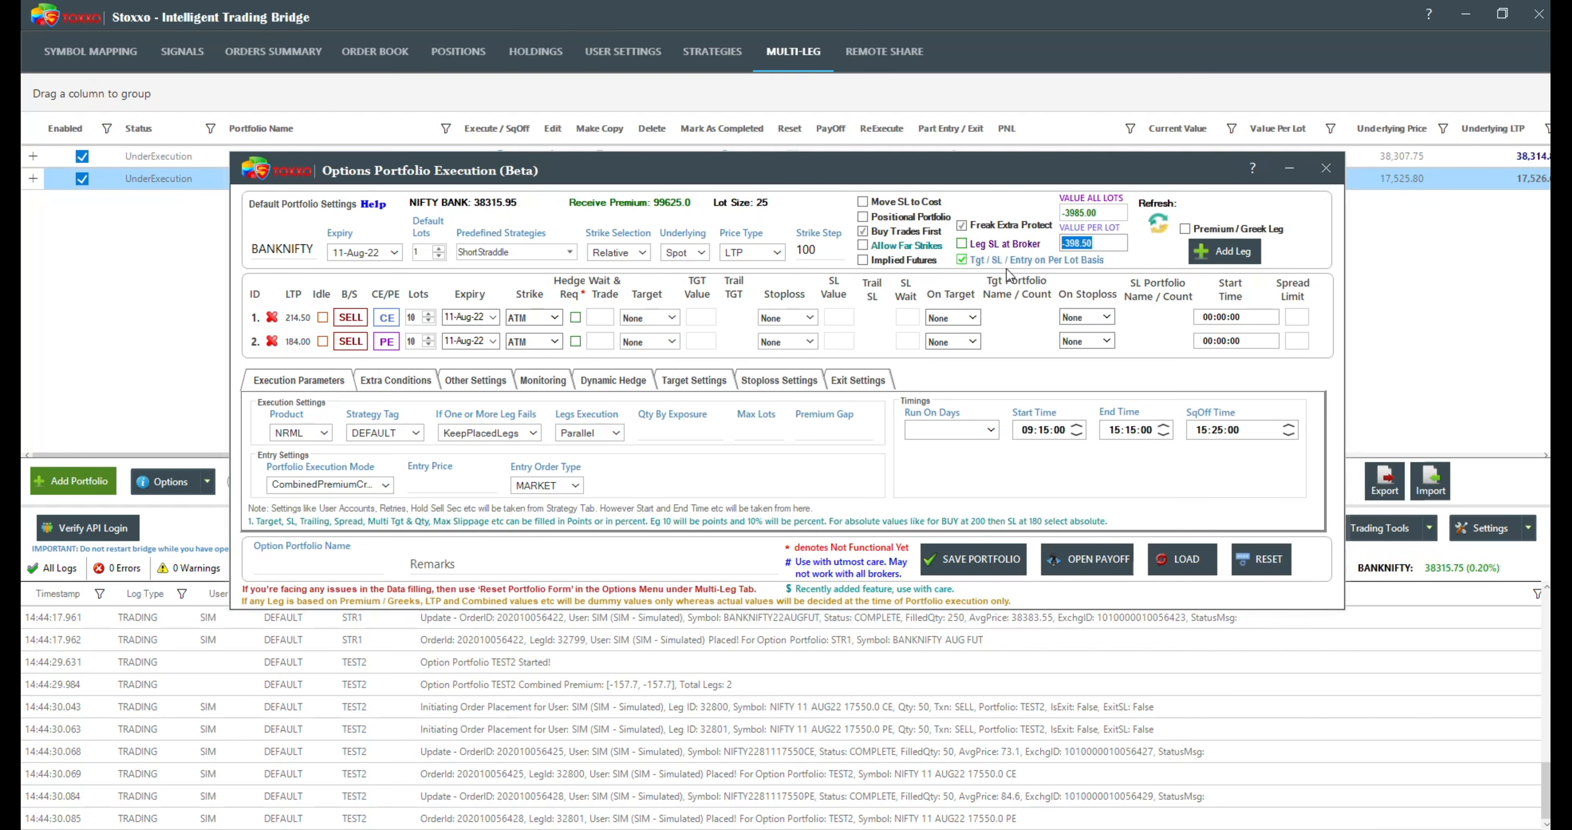
{"action": "left_click", "coordinate": [464, 487]}
{"action": "type", "text": "-"}
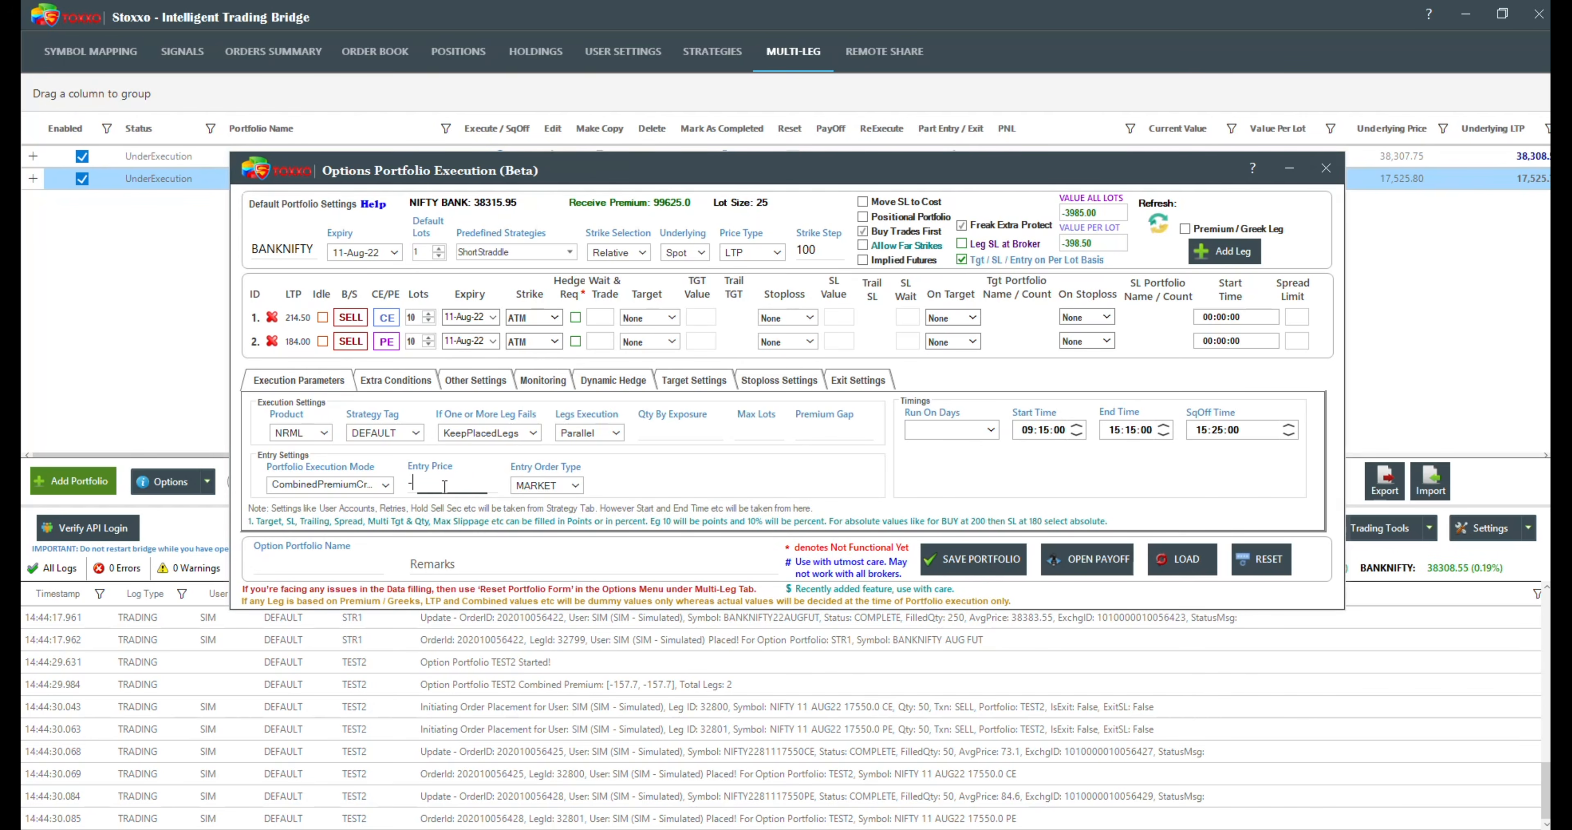
{"action": "type", "text": "00"}
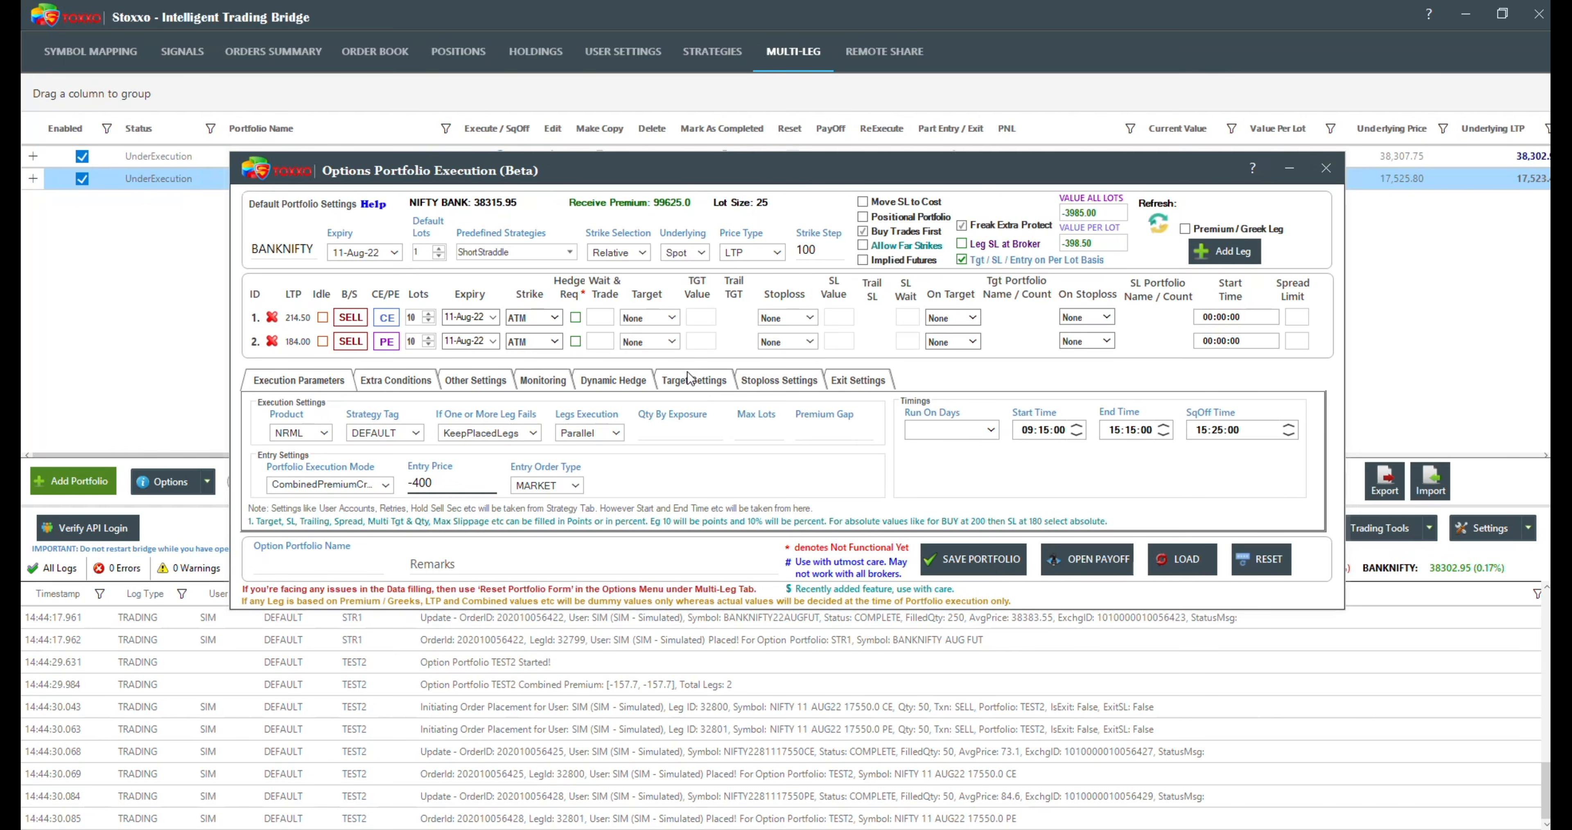
Step: Try a CombinedProfit target of 5000 for the portfolio and clear the value
{"action": "left_click", "coordinate": [696, 382]}
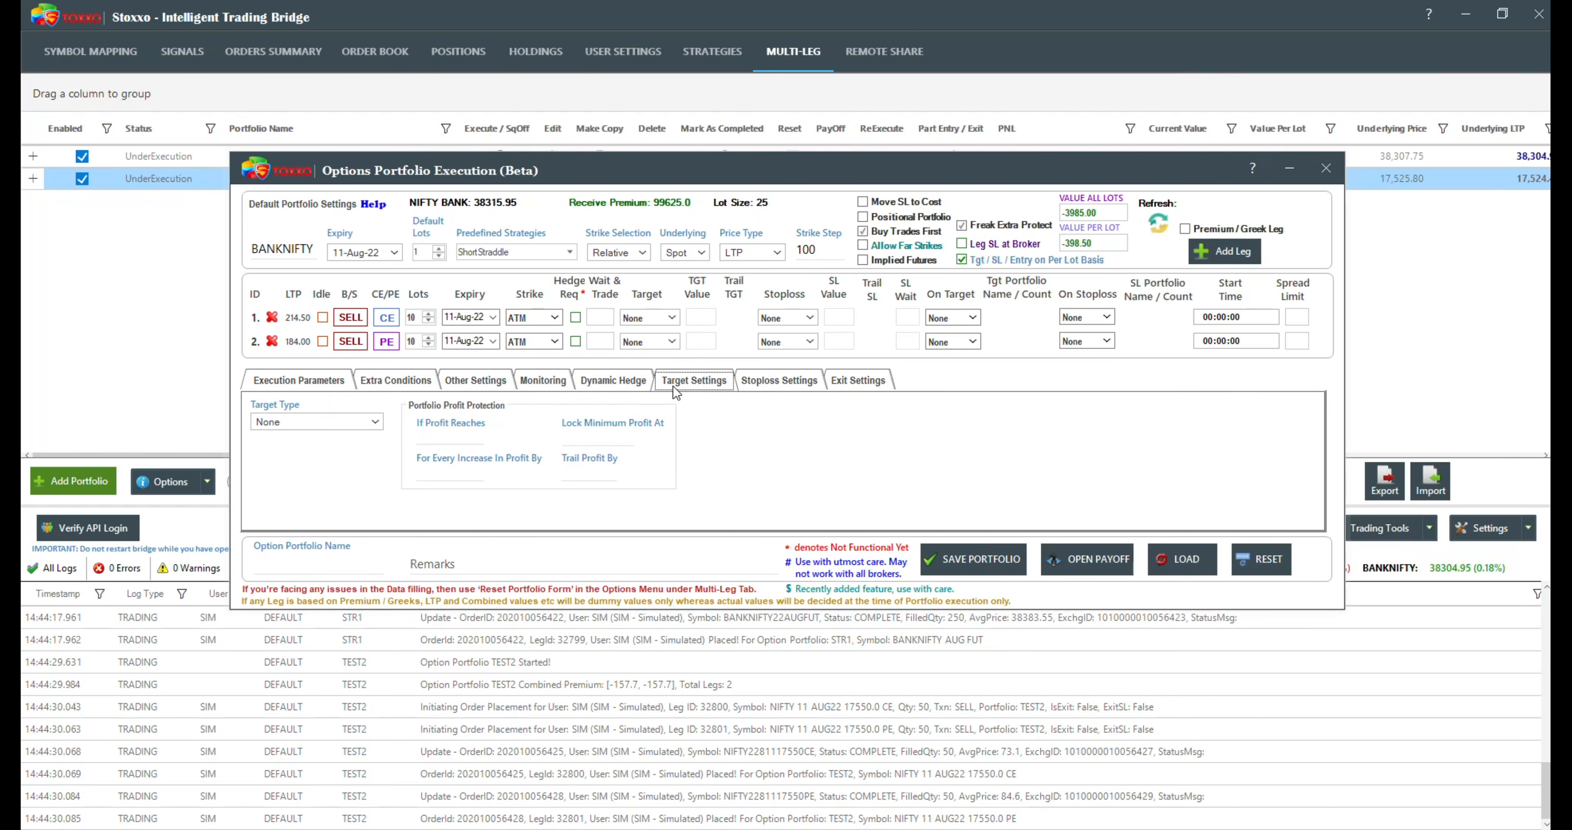
{"action": "left_click", "coordinate": [374, 423]}
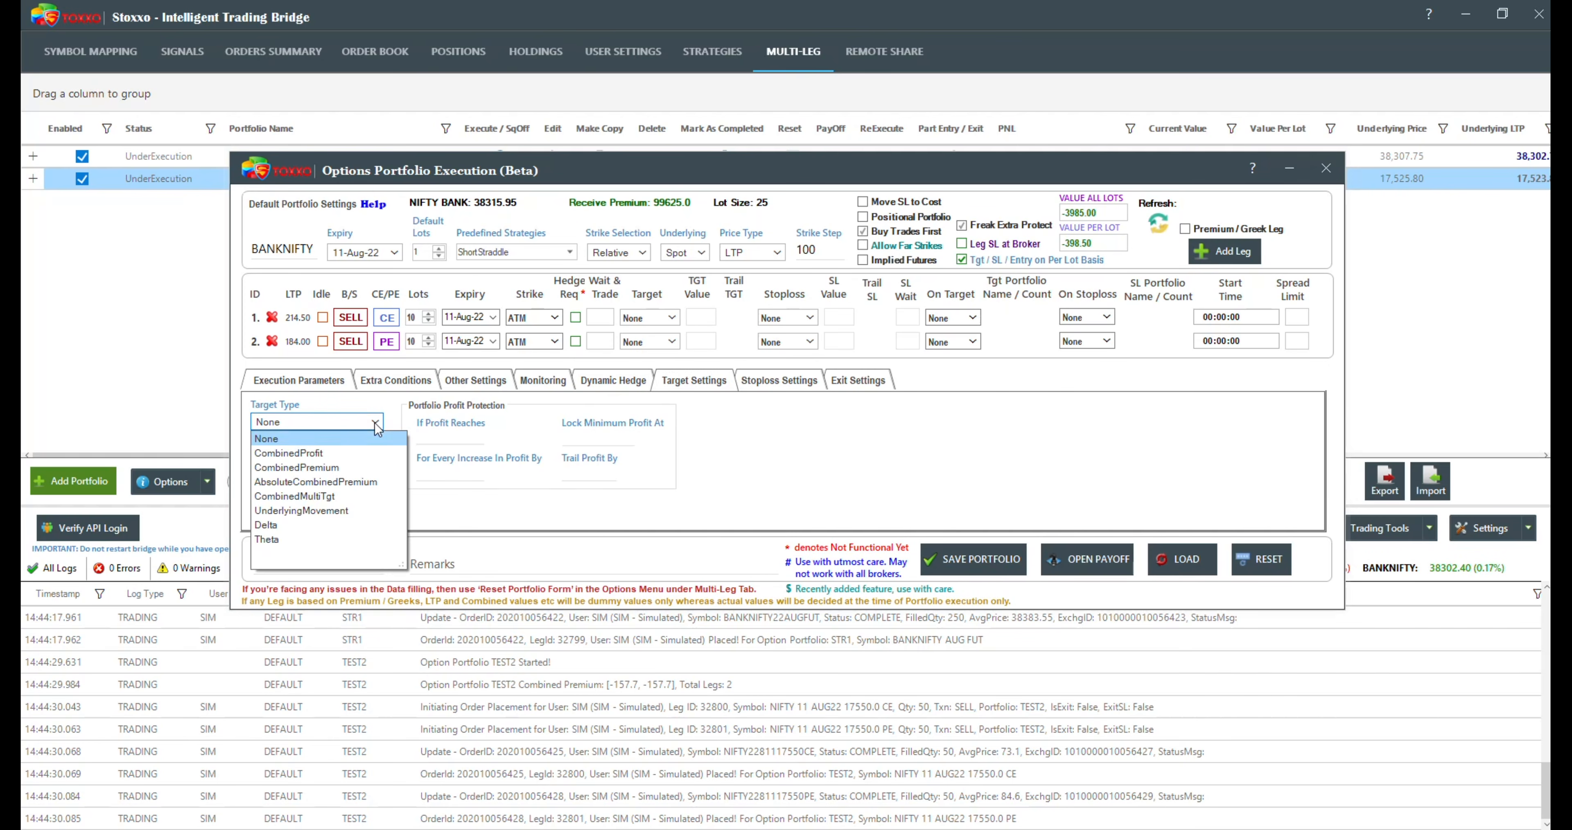
{"action": "left_click", "coordinate": [285, 454]}
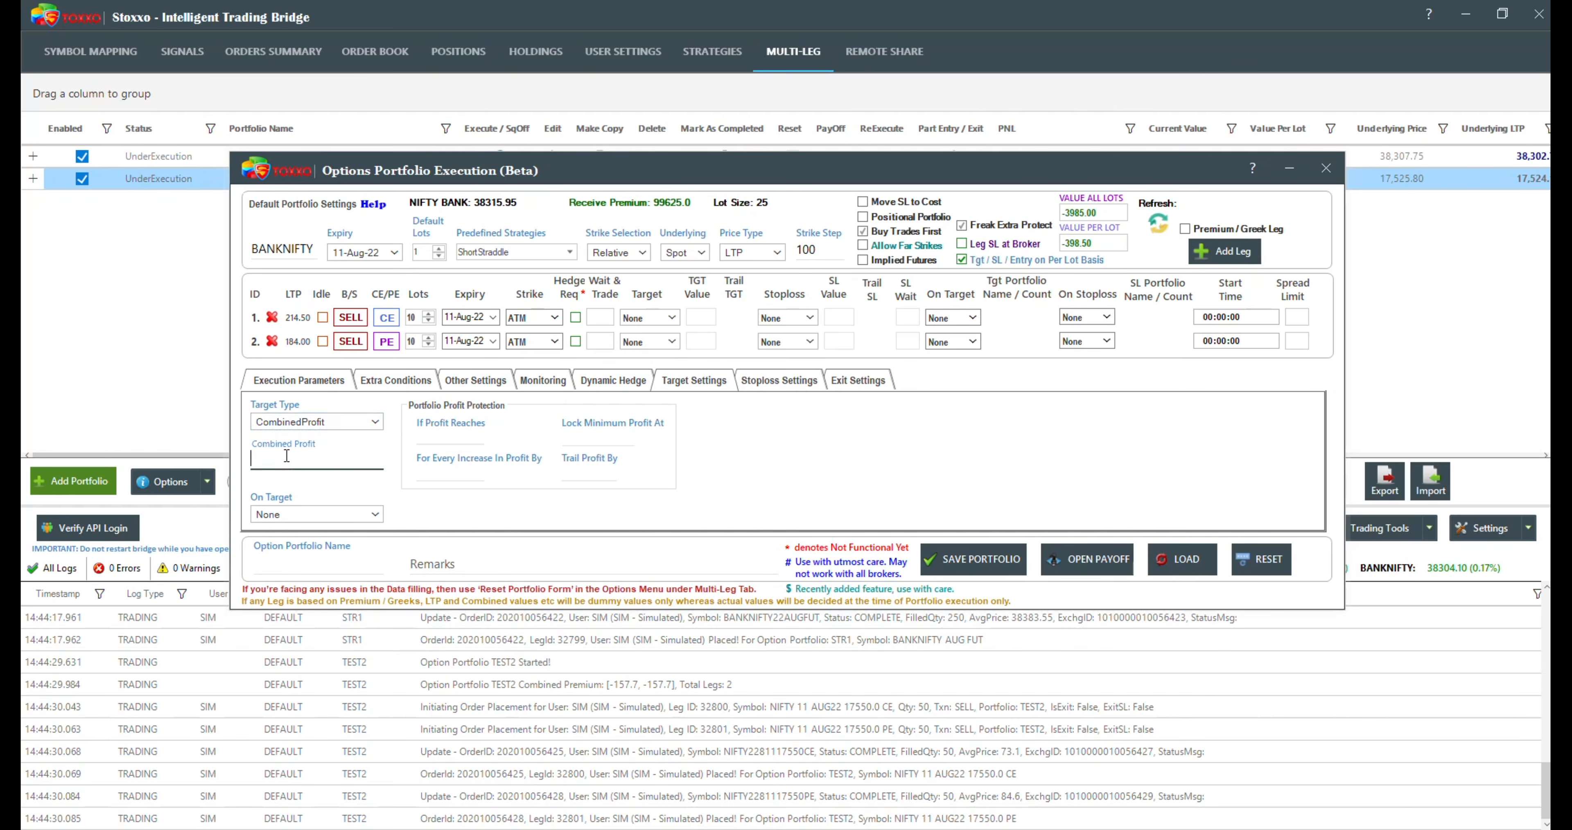
{"action": "left_click", "coordinate": [286, 455]}
{"action": "type", "text": "5000"}
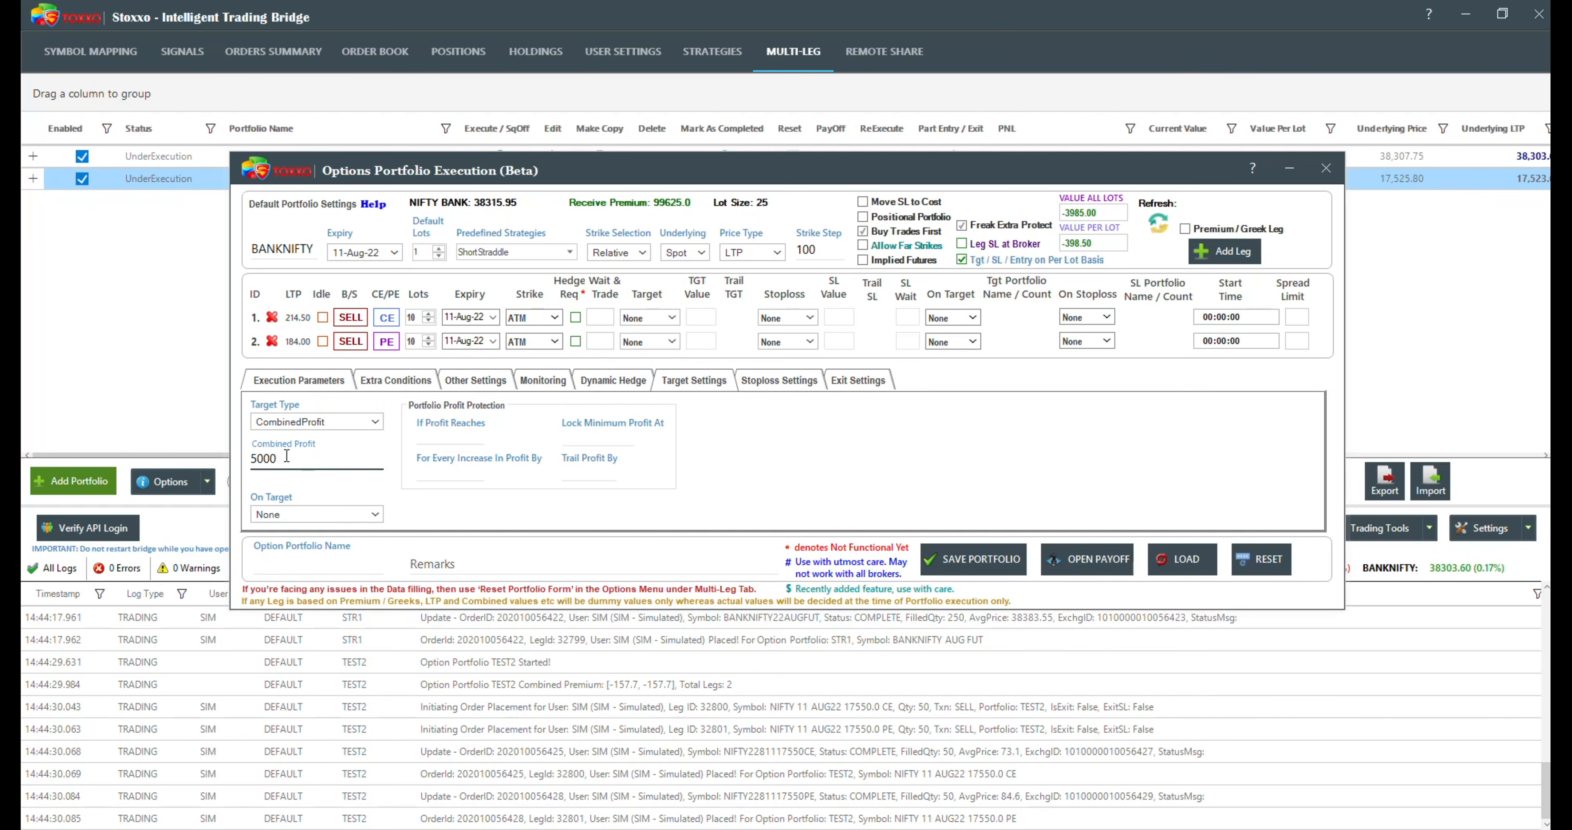
{"action": "left_click_drag", "start_coordinate": [279, 459], "coordinate": [227, 463]}
{"action": "key", "text": "BackSpace"}
Step: Try a CombinedPremium target type for the portfolio with a combined premium of 20
{"action": "left_click", "coordinate": [318, 421]}
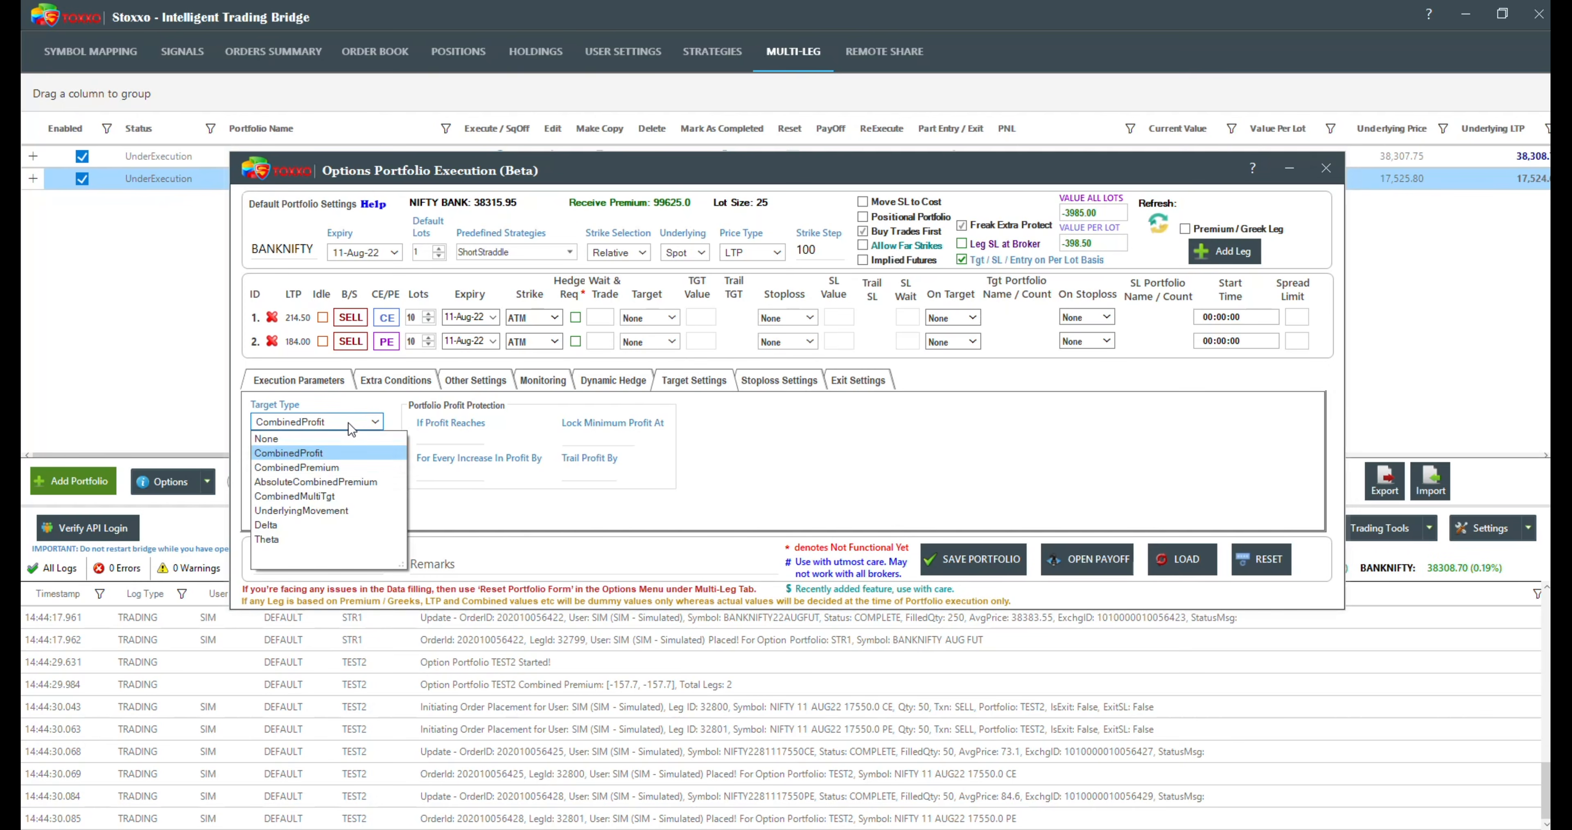
{"action": "left_click", "coordinate": [318, 467]}
{"action": "left_click", "coordinate": [319, 461]}
{"action": "type", "text": "20"}
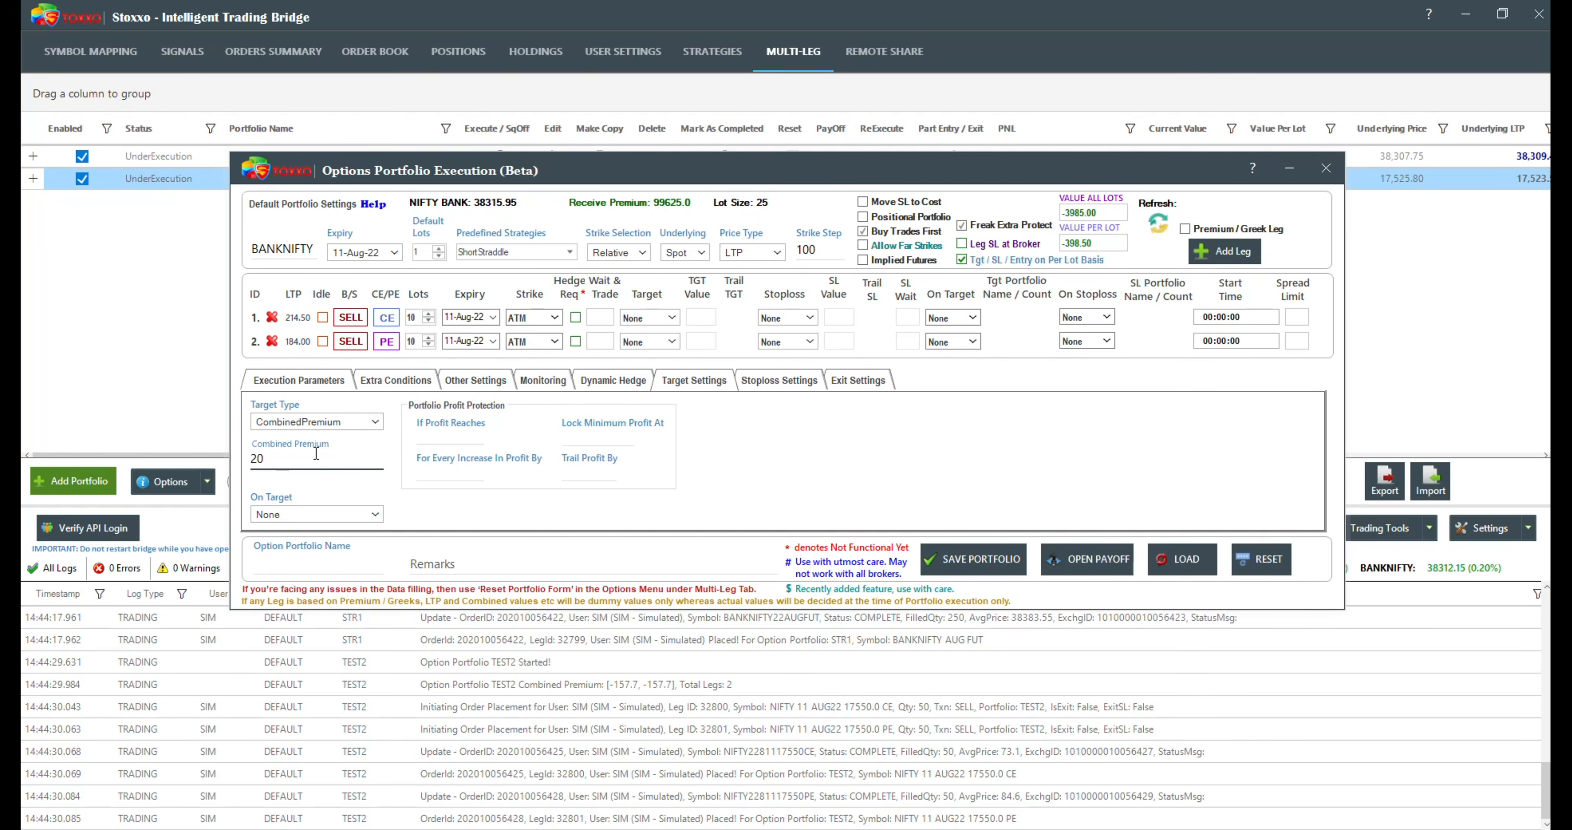
Step: Set the portfolio's target type to AbsoluteCombinedPremium with an absolute premium of -370
{"action": "left_click", "coordinate": [312, 422]}
{"action": "left_click", "coordinate": [313, 481]}
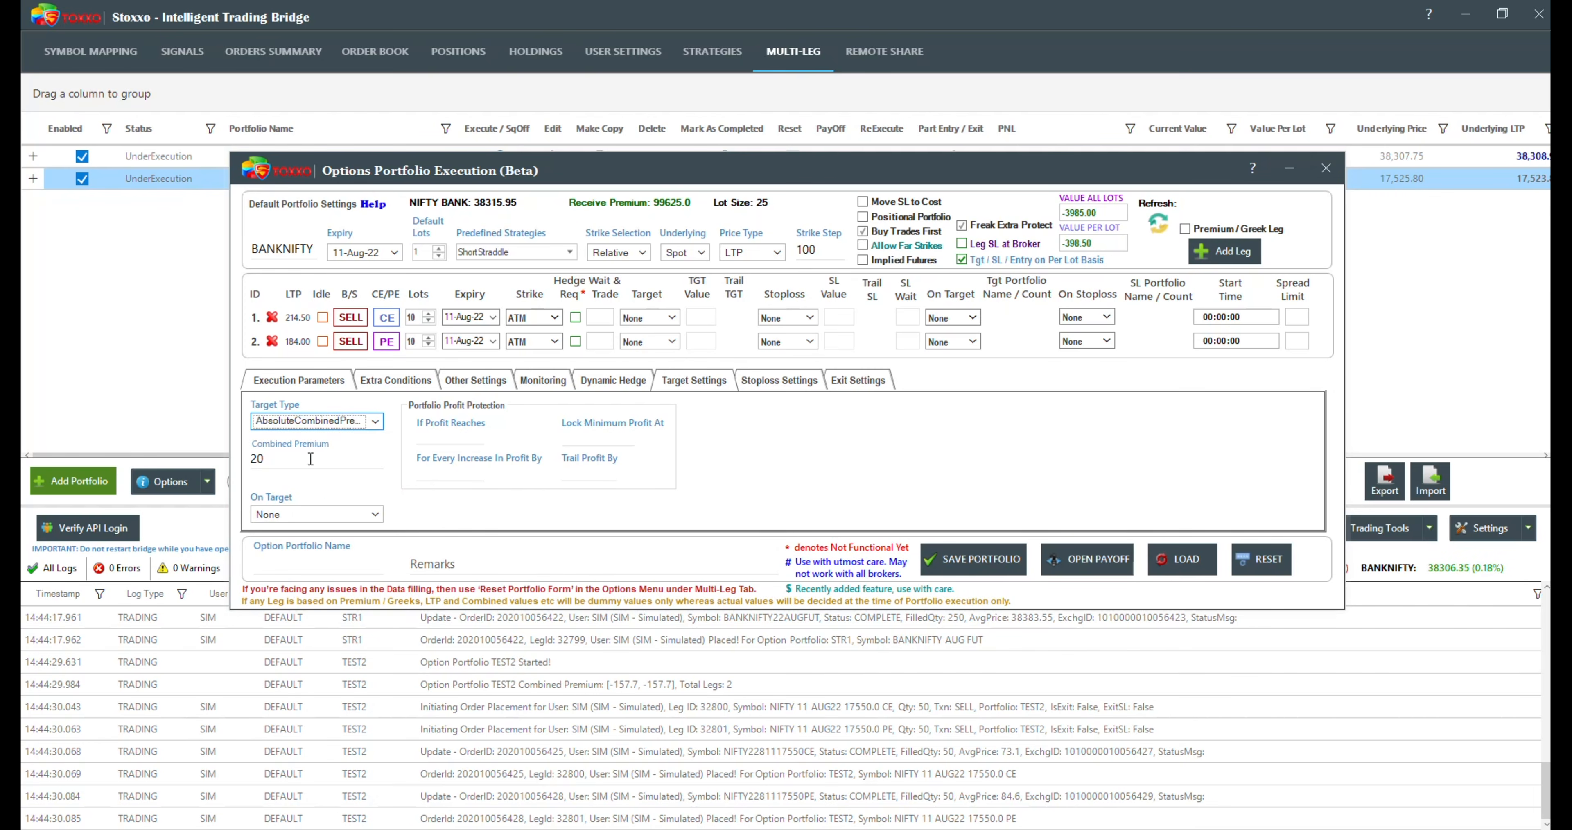
{"action": "left_click", "coordinate": [293, 464]}
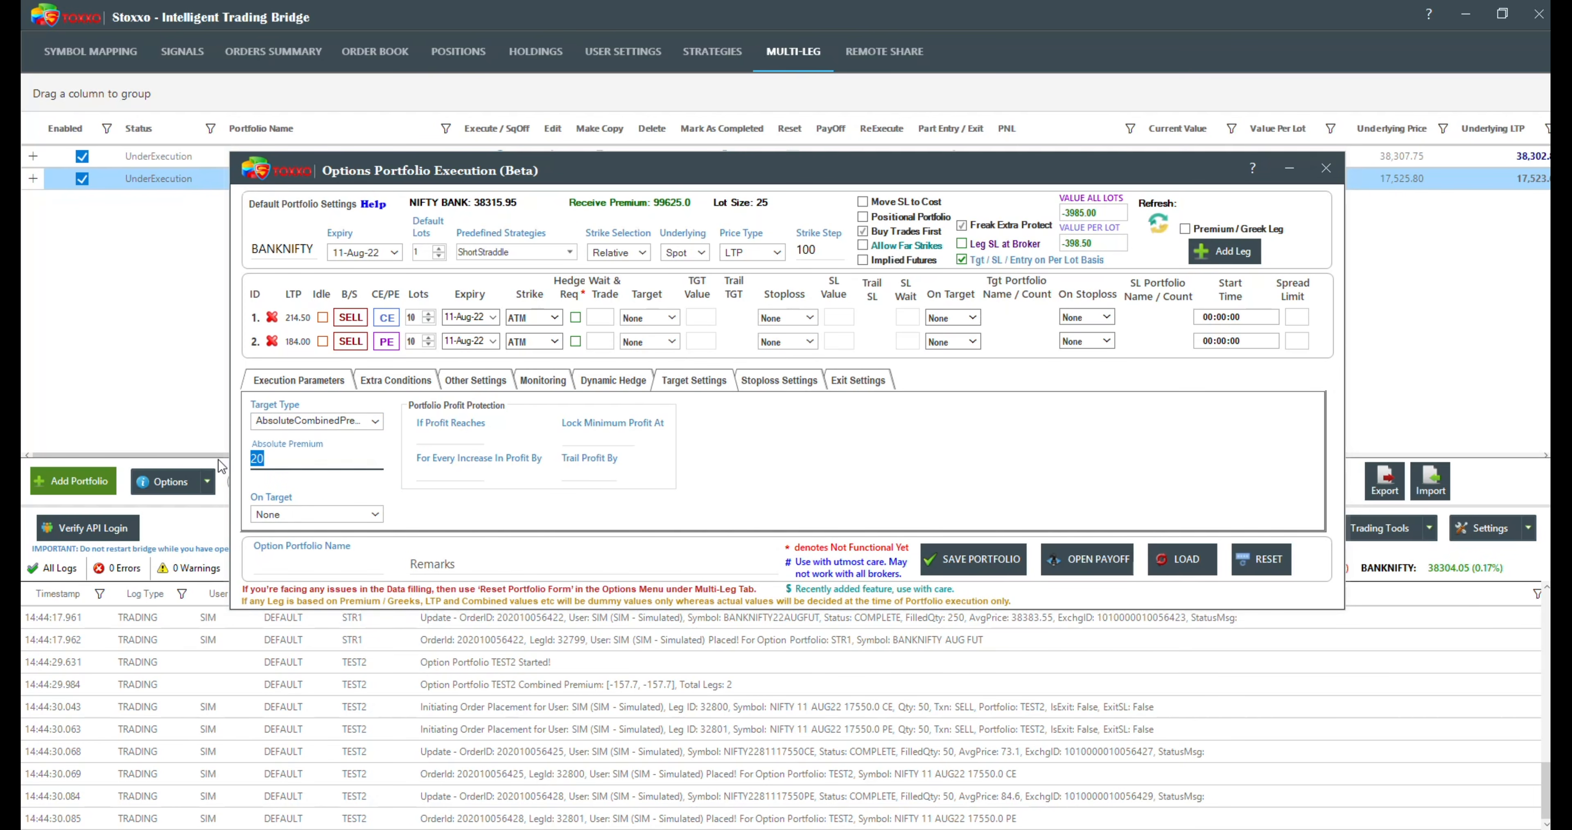
{"action": "type", "text": "-"}
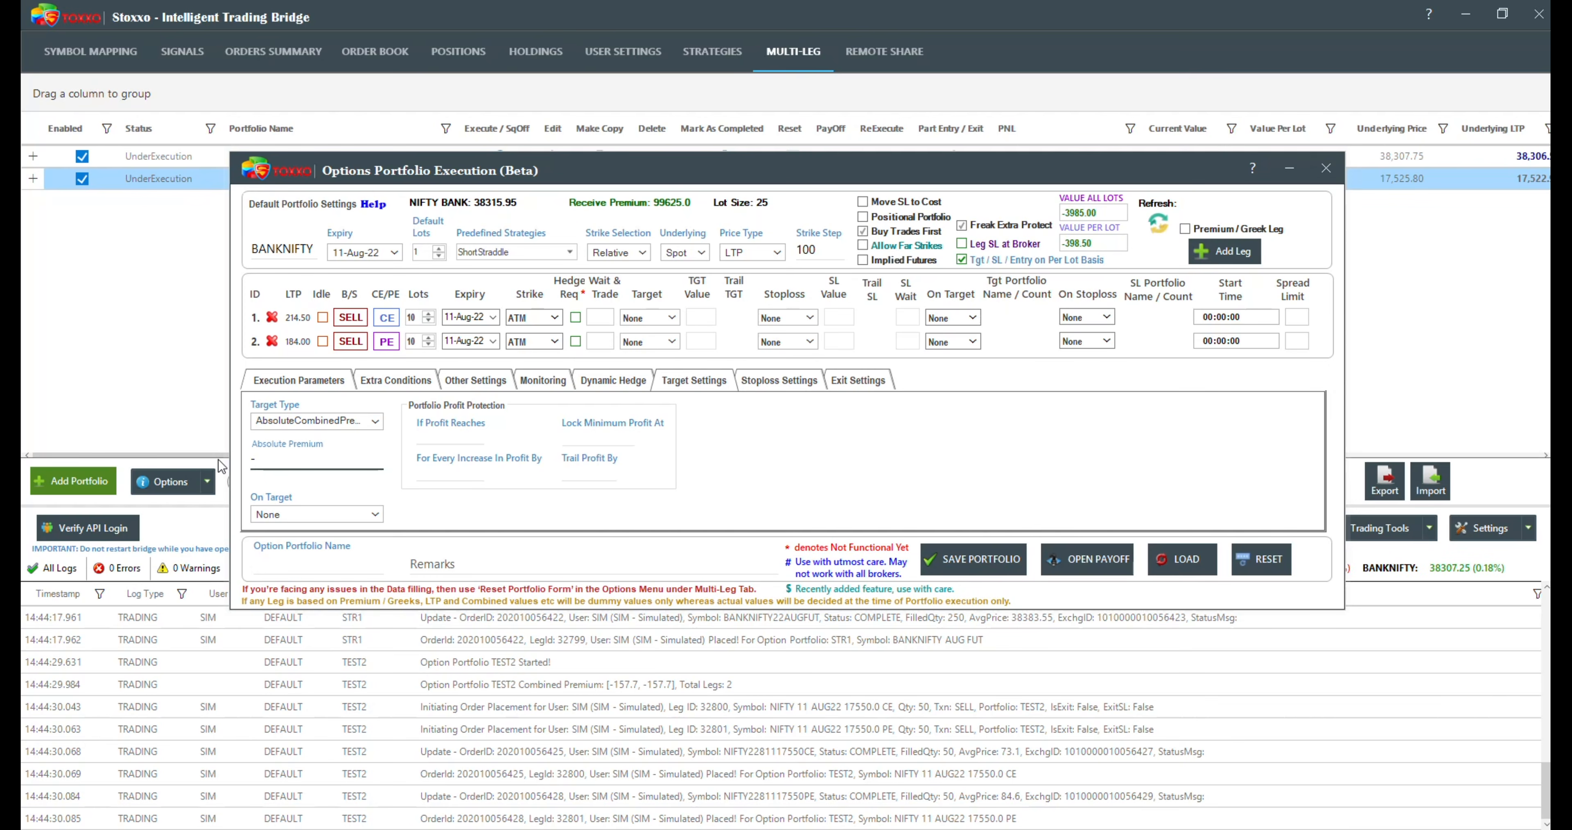
{"action": "type", "text": "43"}
{"action": "left_click_drag", "start_coordinate": [295, 463], "coordinate": [176, 440]}
{"action": "type", "text": "370"}
{"action": "key", "text": "BackSpace"}
{"action": "key", "text": "BackSpace"}
{"action": "key", "text": "BackSpace"}
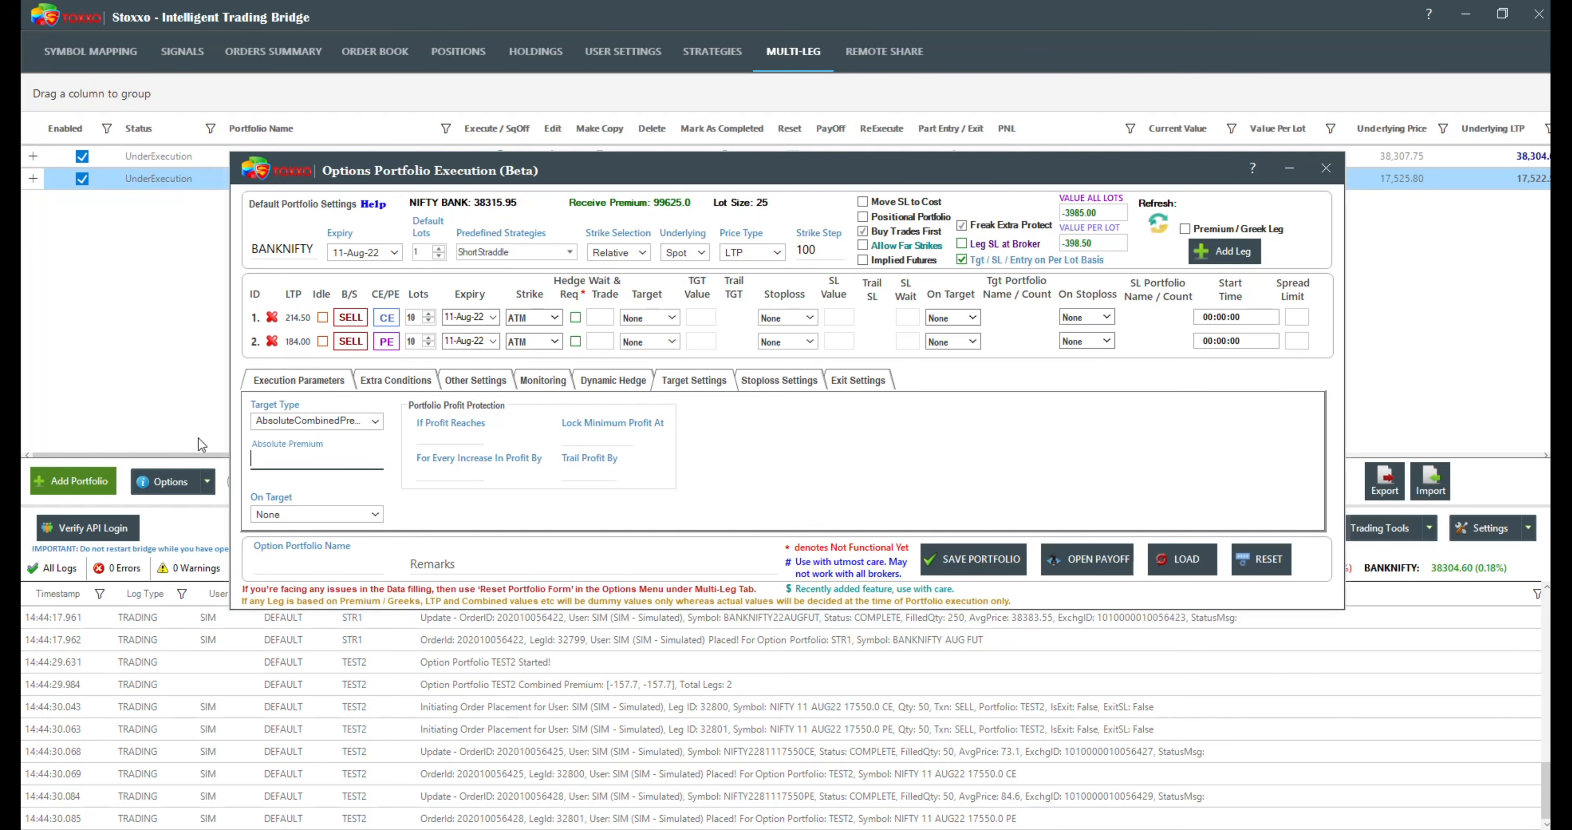
{"action": "type", "text": "-370"}
Step: Set the portfolio's stoploss type to AbsoluteCombinedPremium with an absolute premium of -430
{"action": "left_click", "coordinate": [761, 384]}
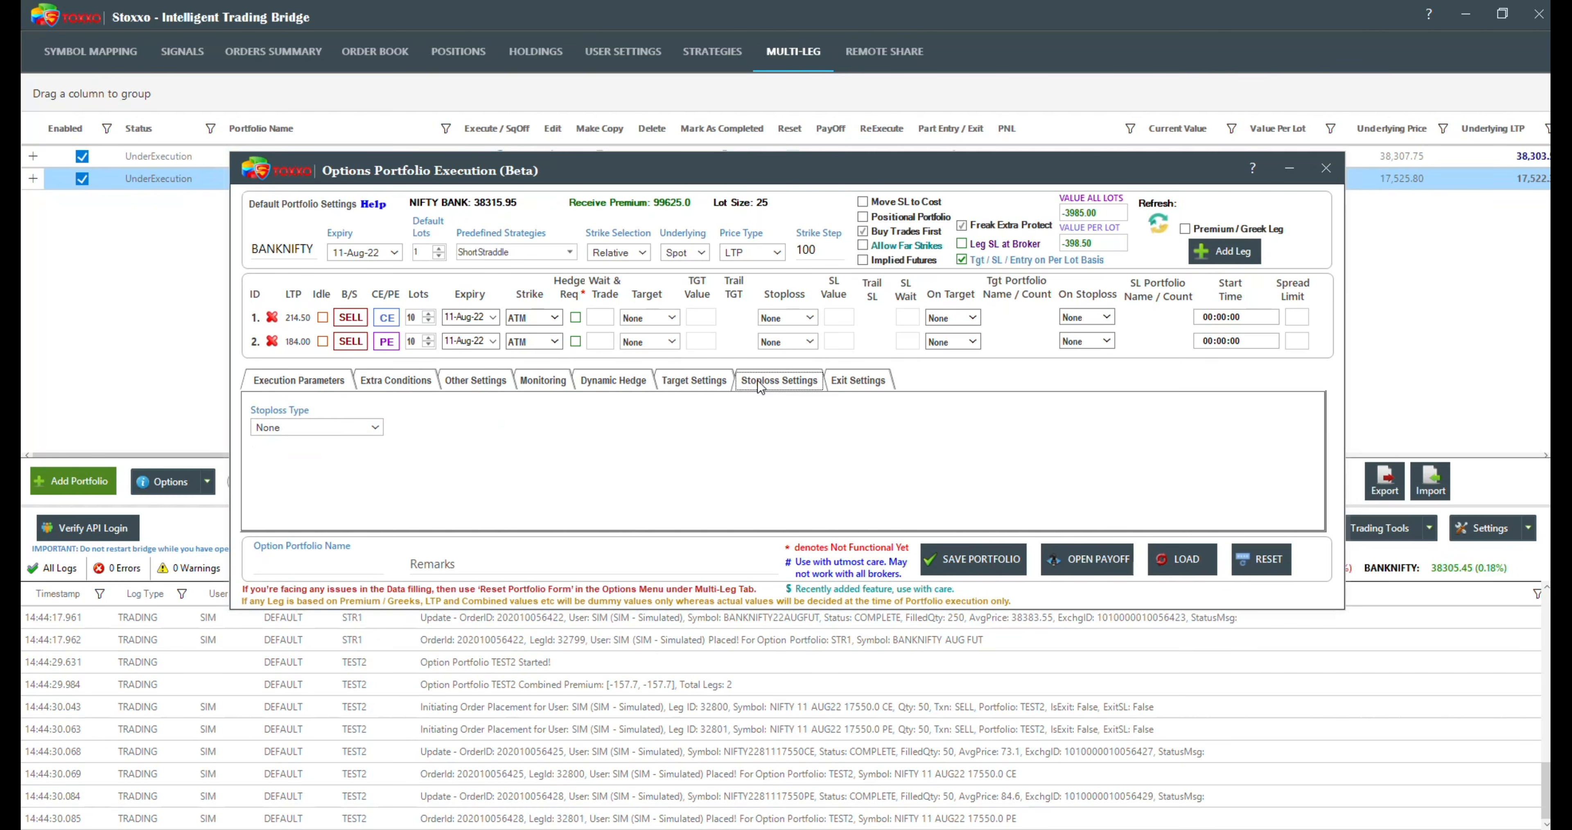
{"action": "left_click", "coordinate": [329, 429]}
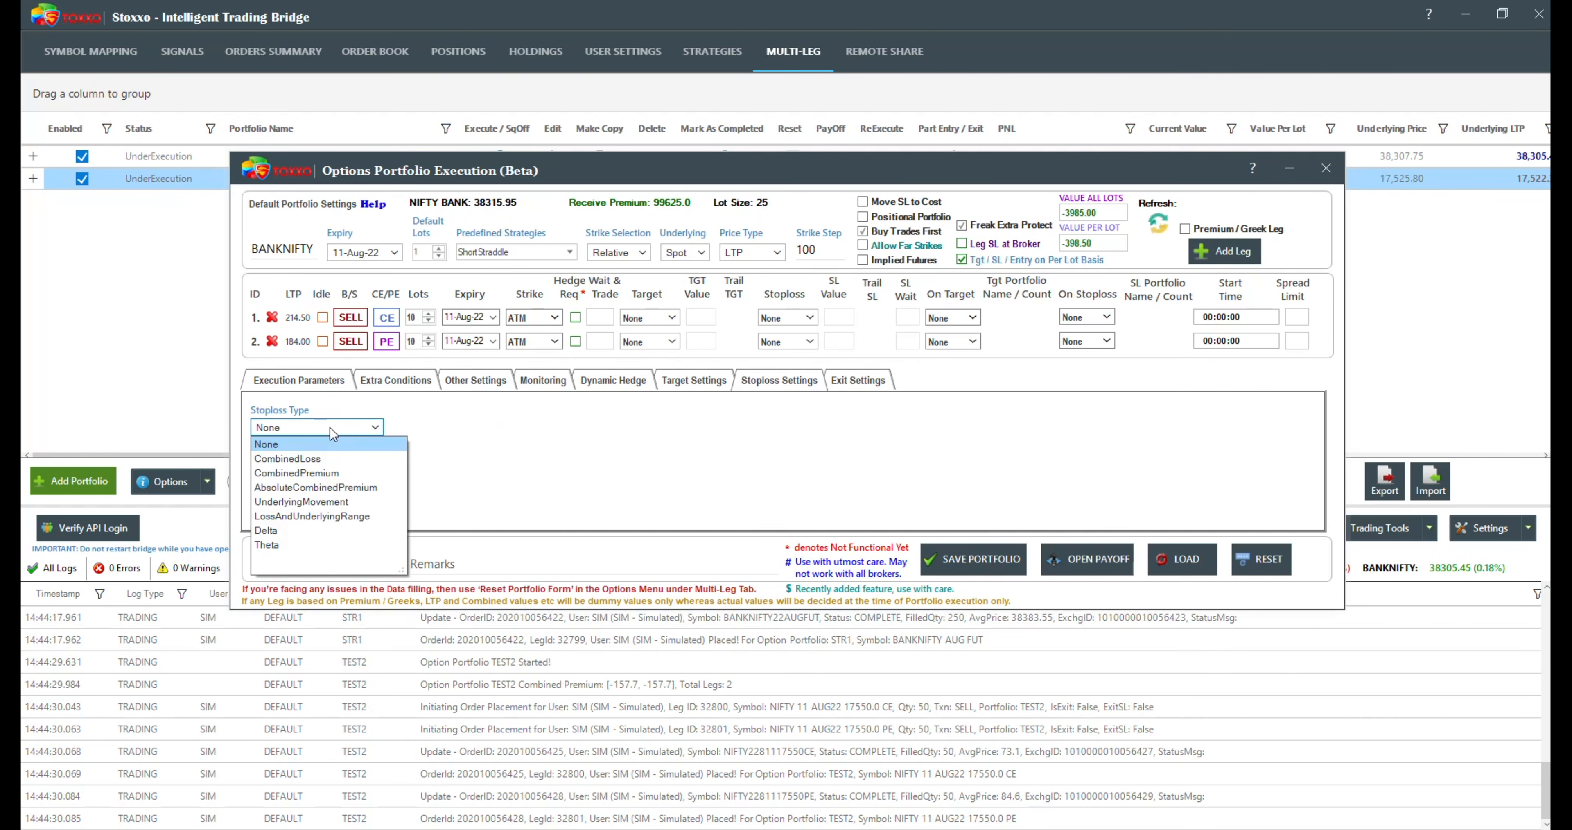
{"action": "left_click", "coordinate": [316, 487]}
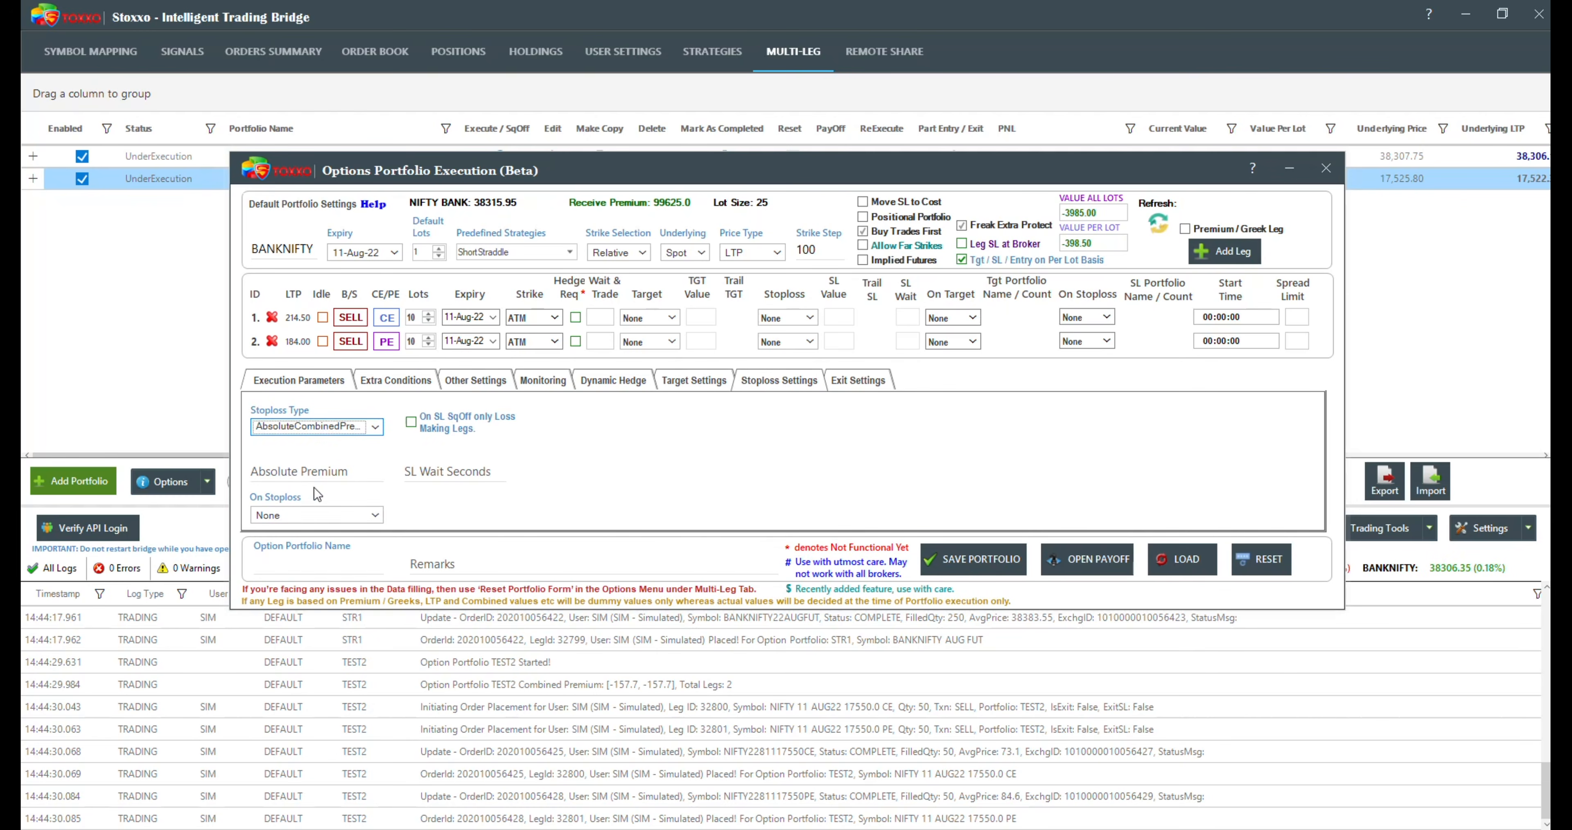
{"action": "left_click", "coordinate": [292, 474]}
{"action": "type", "text": "-"}
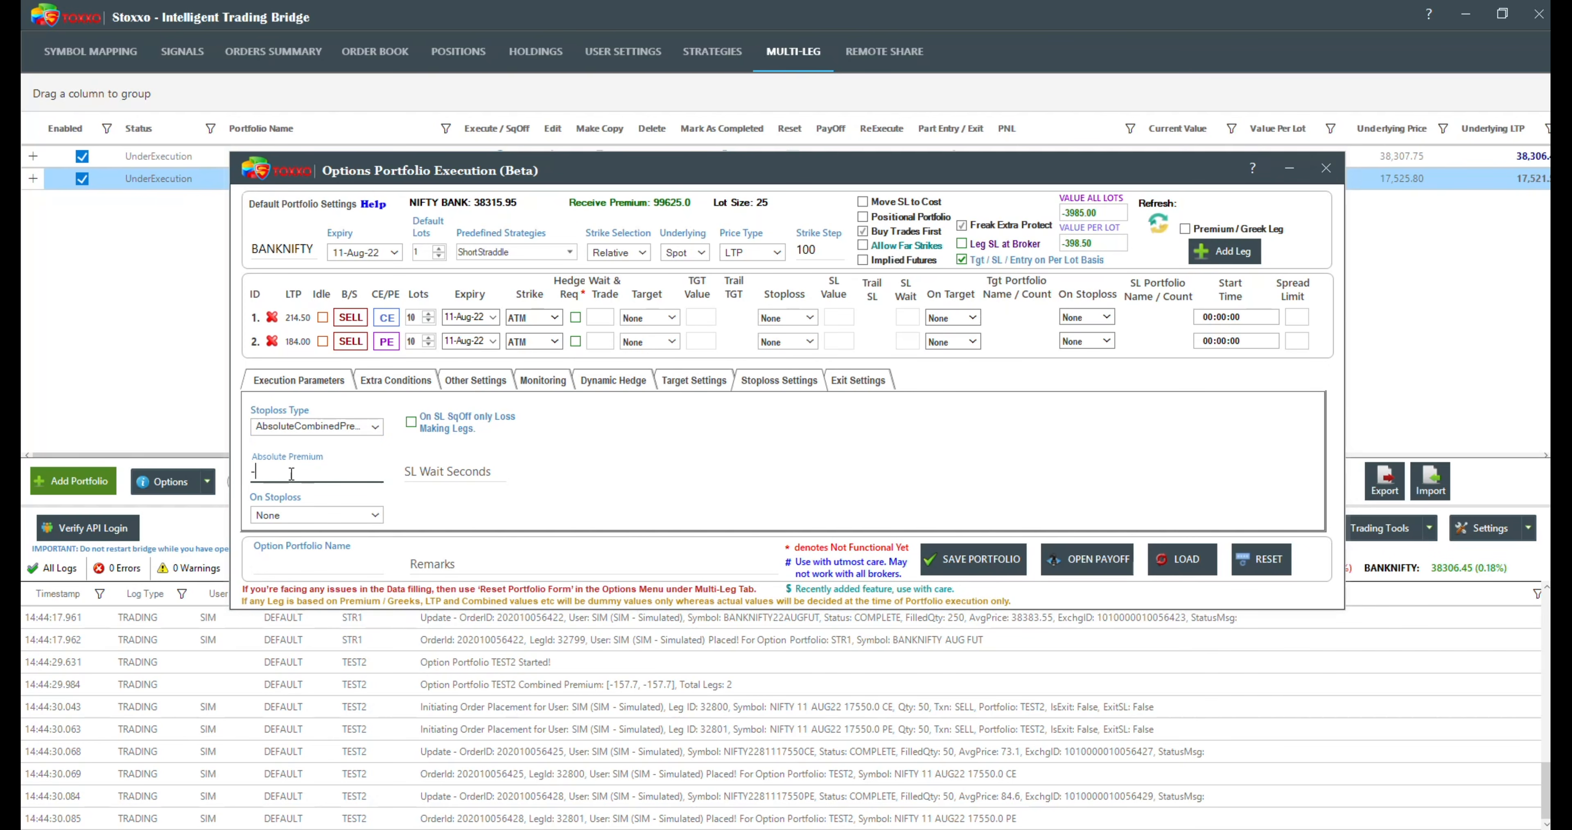
{"action": "type", "text": "430"}
Step: Name the options portfolio COMBI and try to save it
{"action": "left_click", "coordinate": [275, 565]}
{"action": "type", "text": "COMBI"}
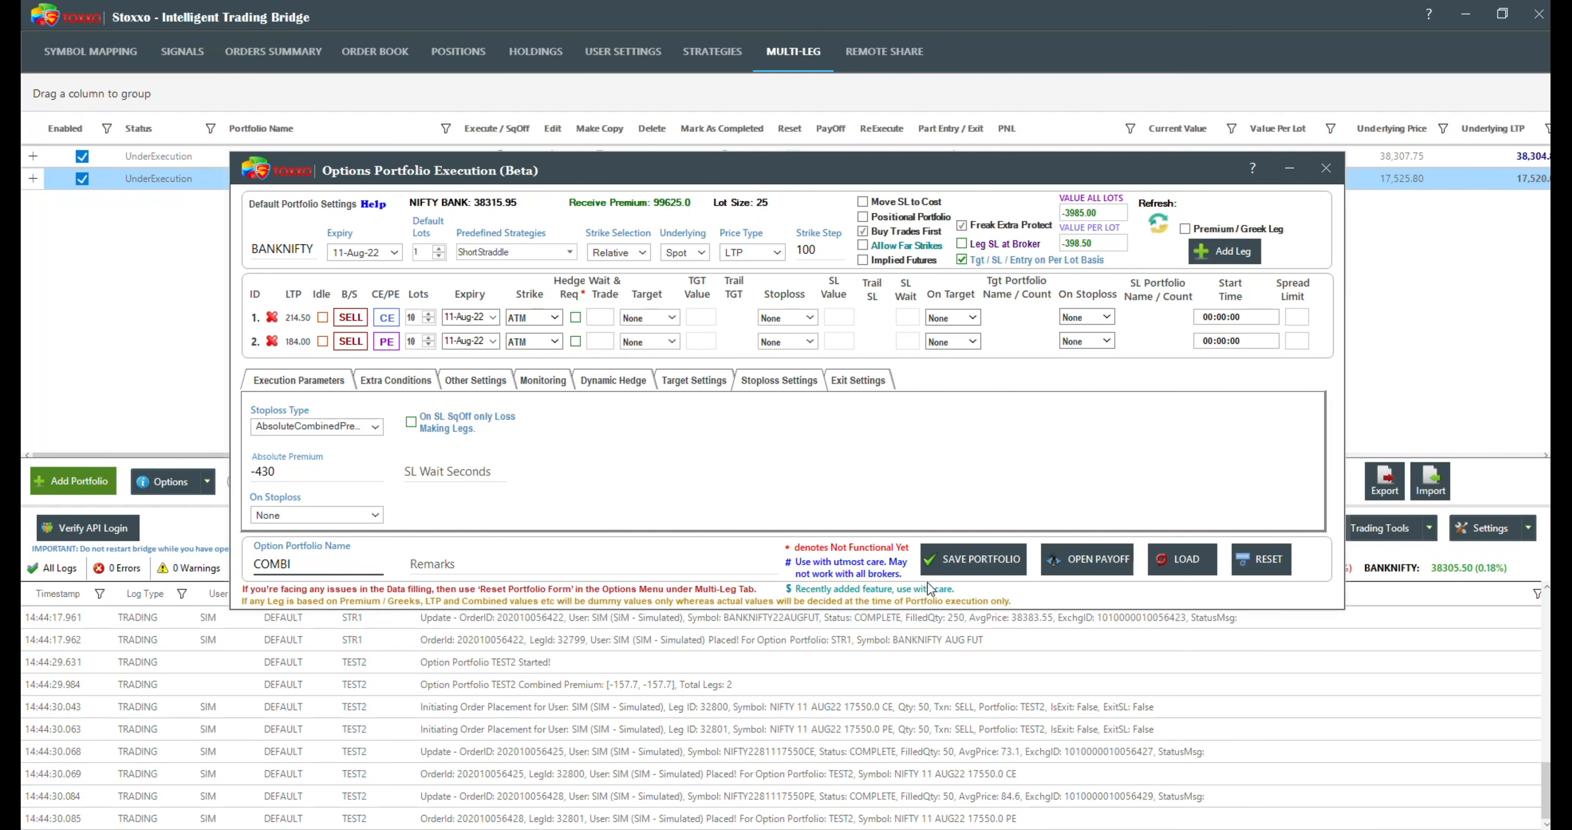
{"action": "left_click", "coordinate": [965, 556]}
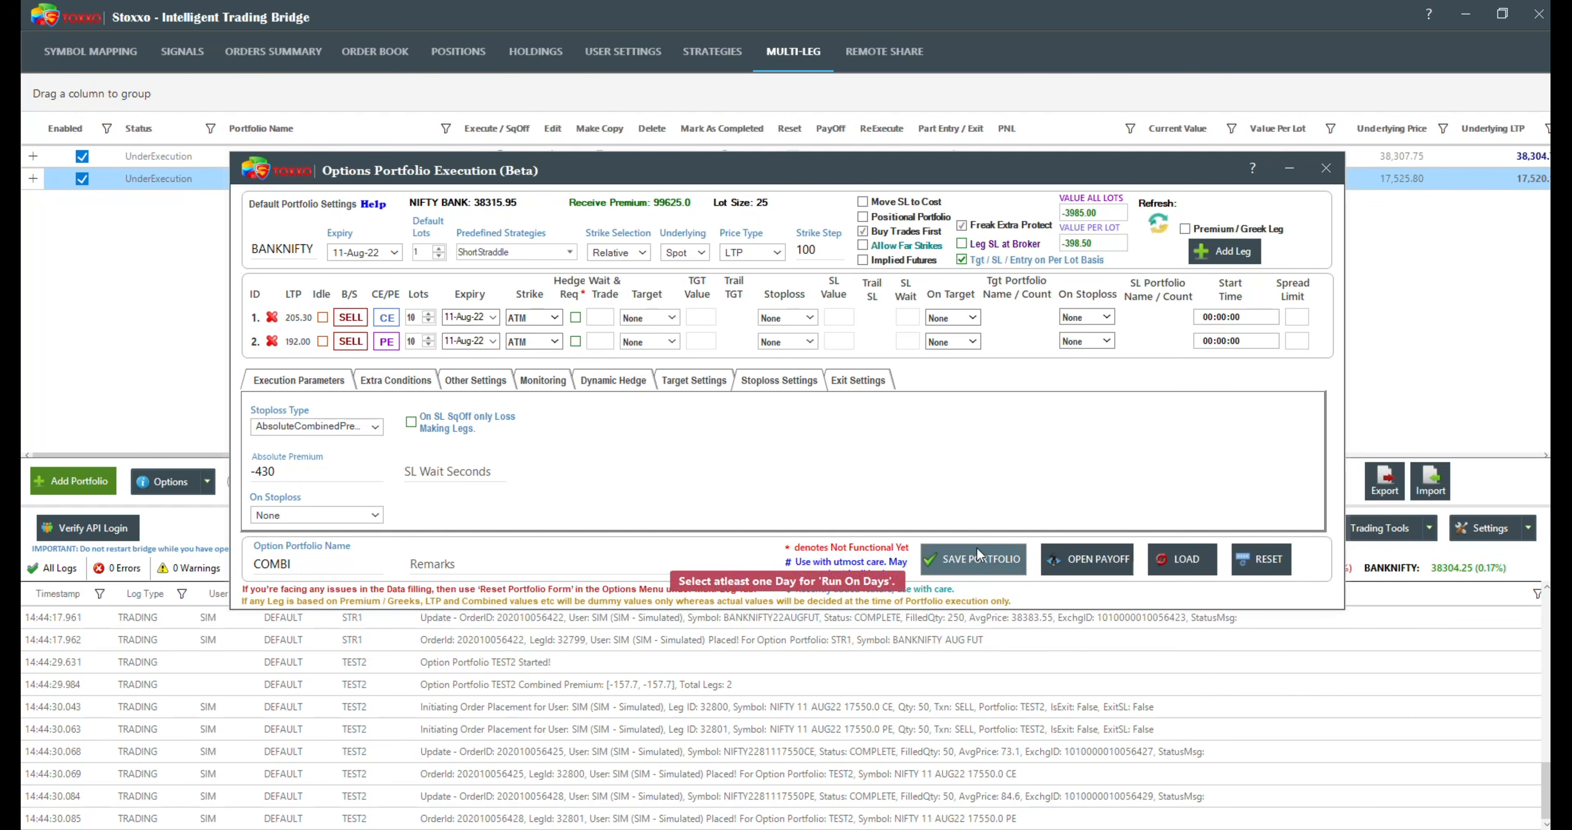
Step: Set Run On Days to all weekdays in the execution parameters and save the COMBI portfolio
{"action": "left_click", "coordinate": [318, 383]}
{"action": "left_click", "coordinate": [930, 432]}
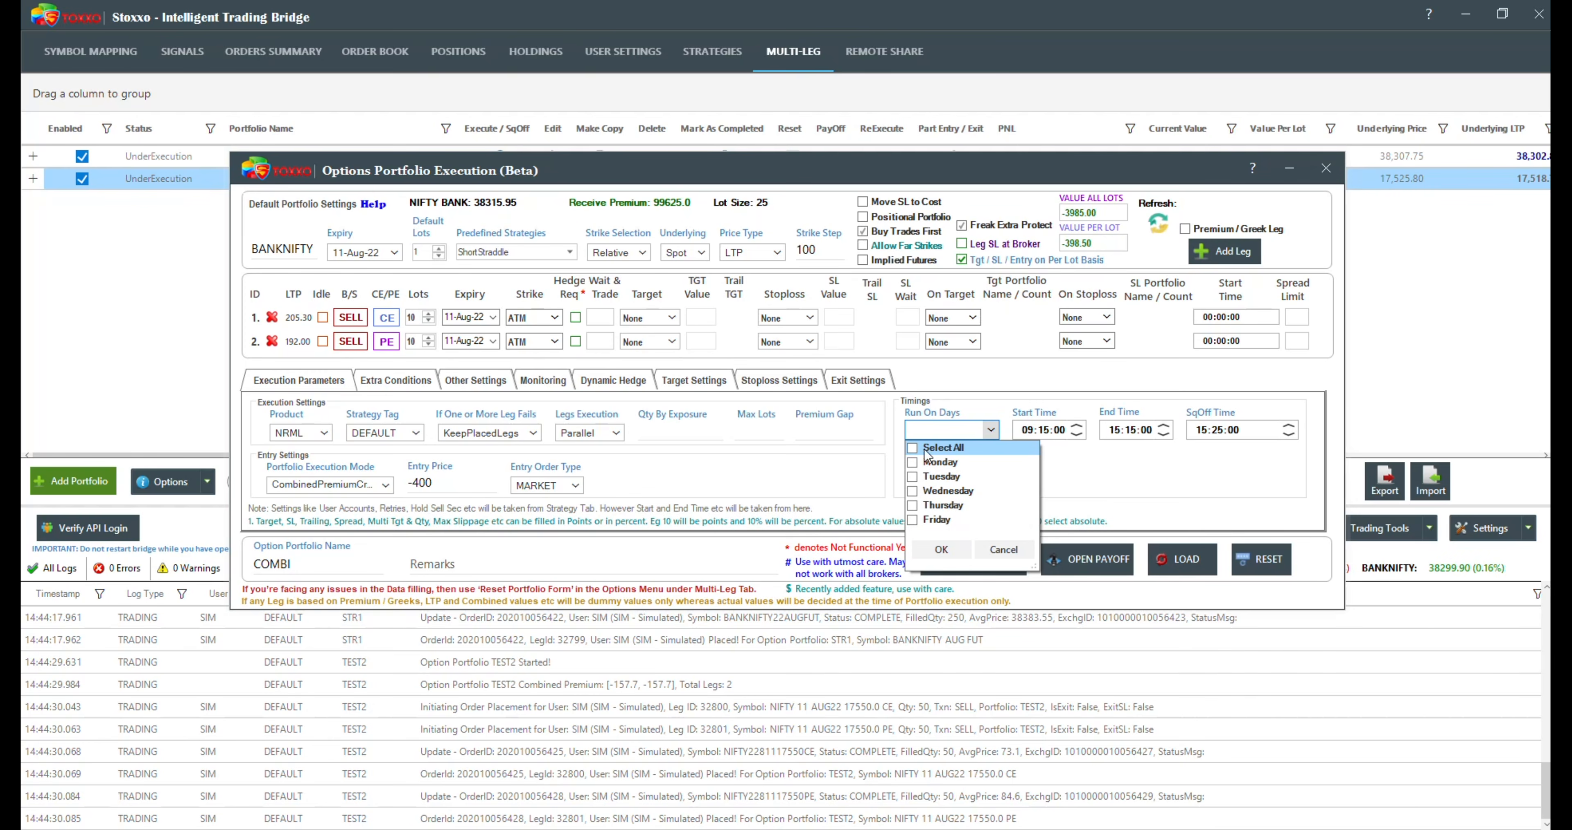
{"action": "left_click", "coordinate": [940, 447]}
{"action": "left_click", "coordinate": [946, 551]}
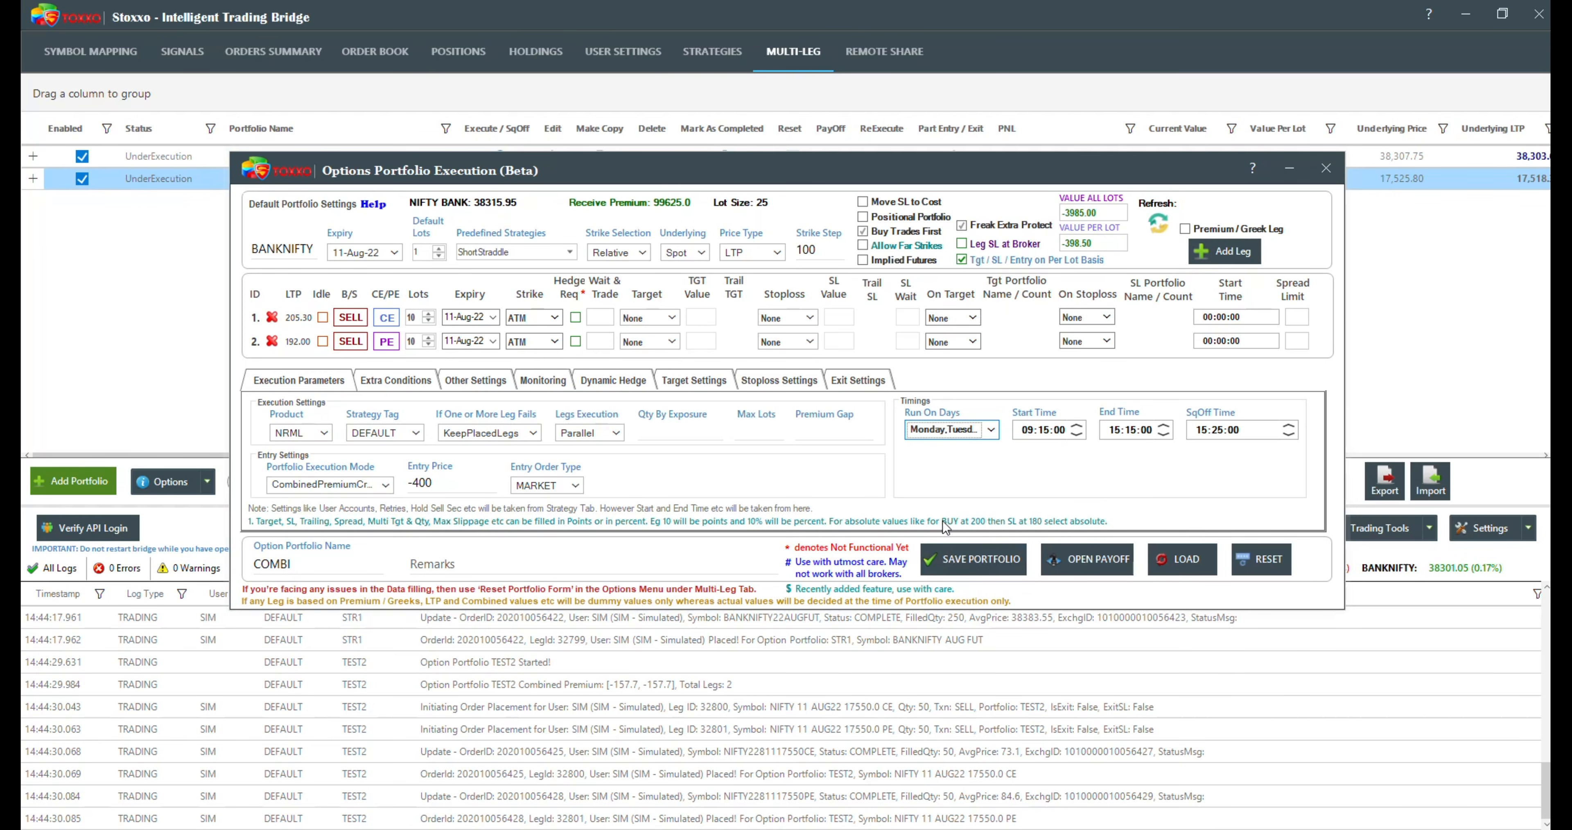
{"action": "left_click", "coordinate": [984, 558]}
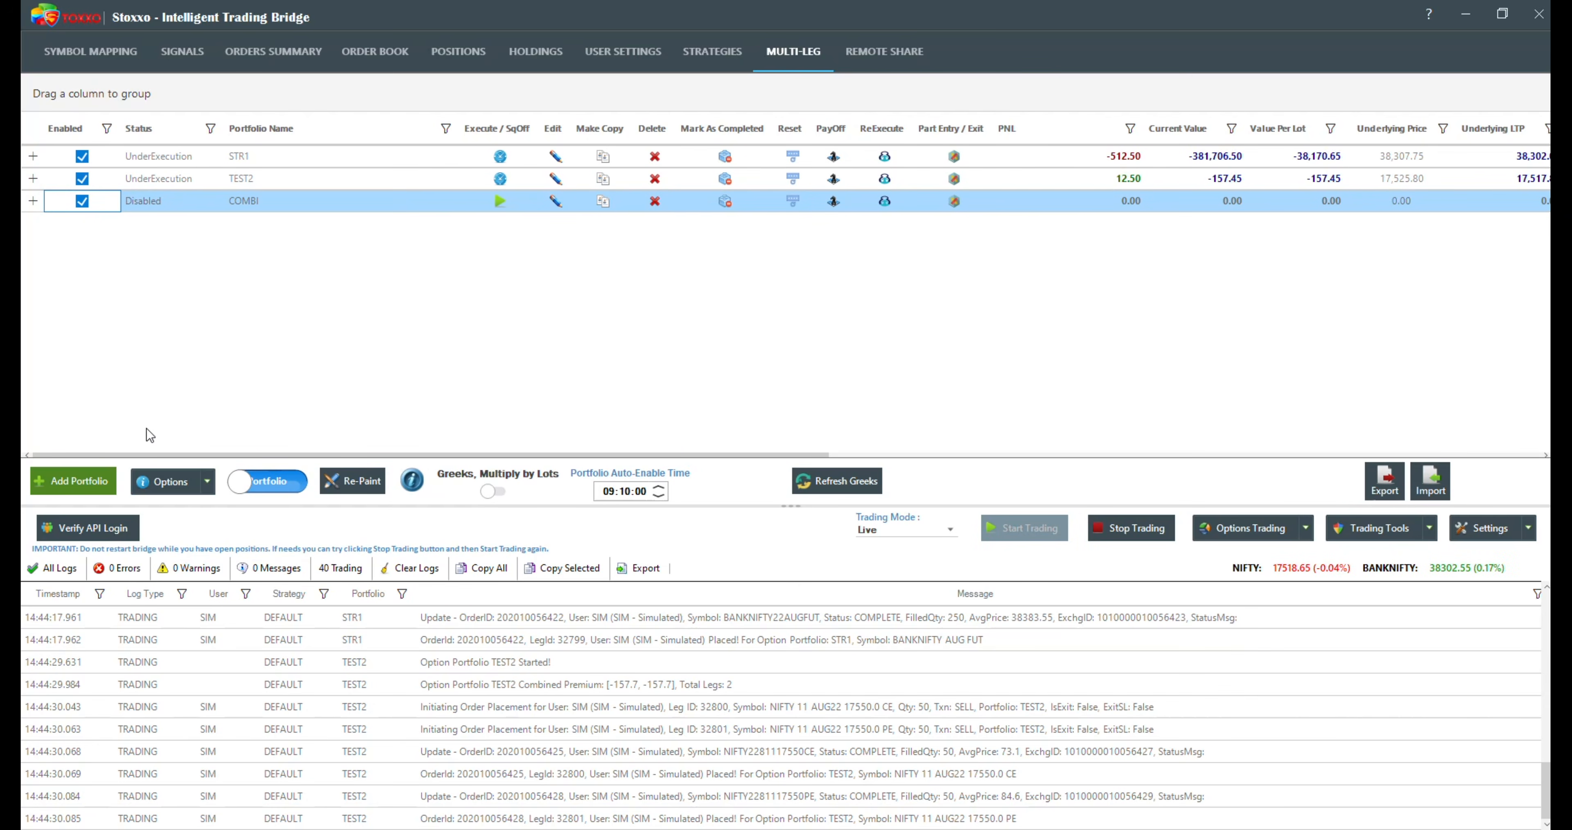
Step: Clear all entries from the trading log and confirm the request
{"action": "left_click", "coordinate": [165, 204]}
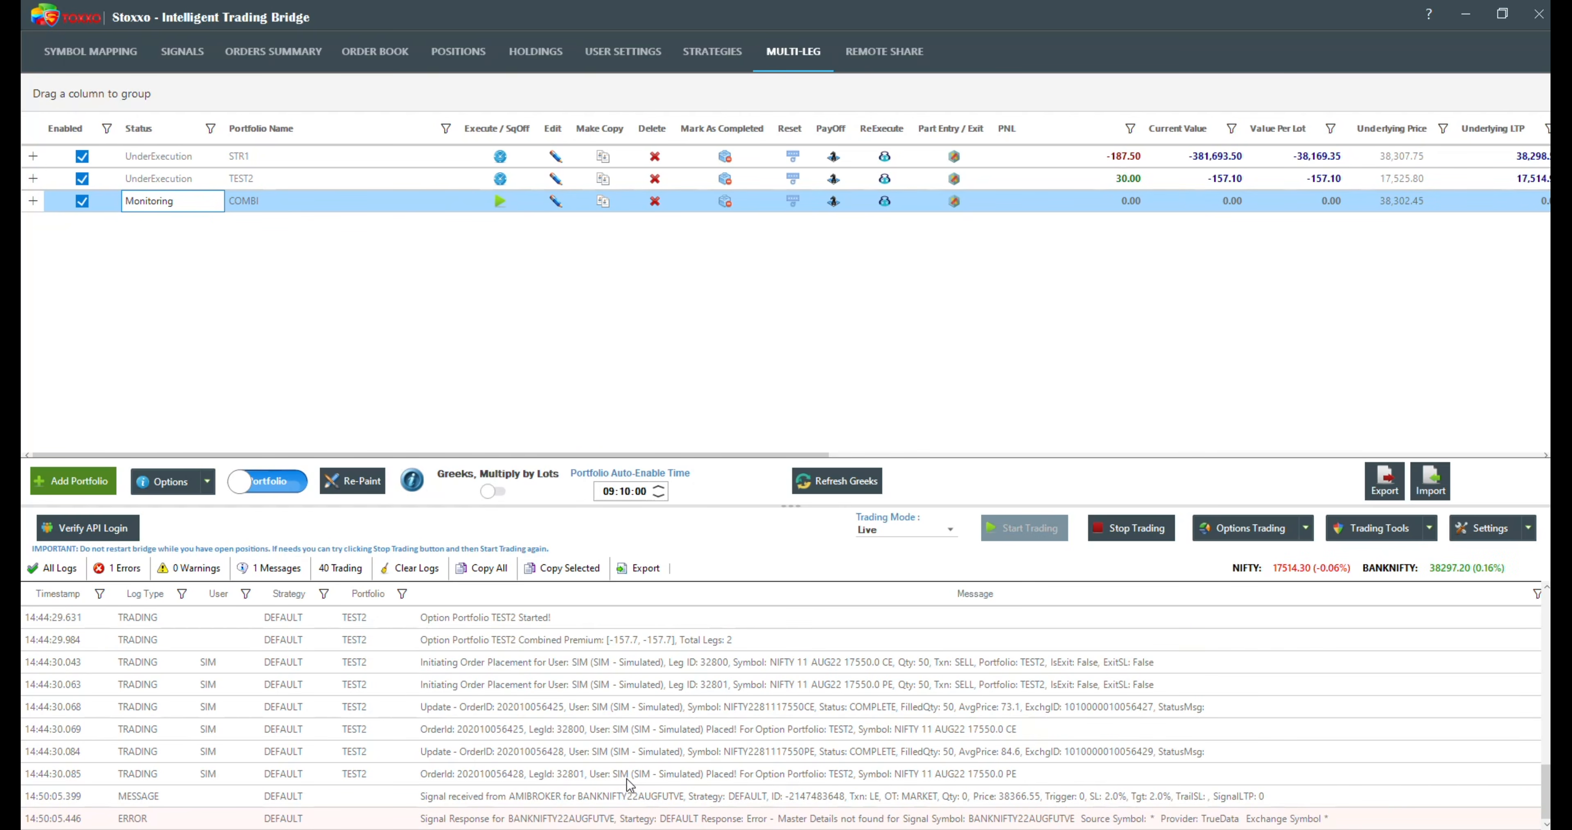
{"action": "left_click", "coordinate": [407, 572]}
{"action": "key", "text": "Return"}
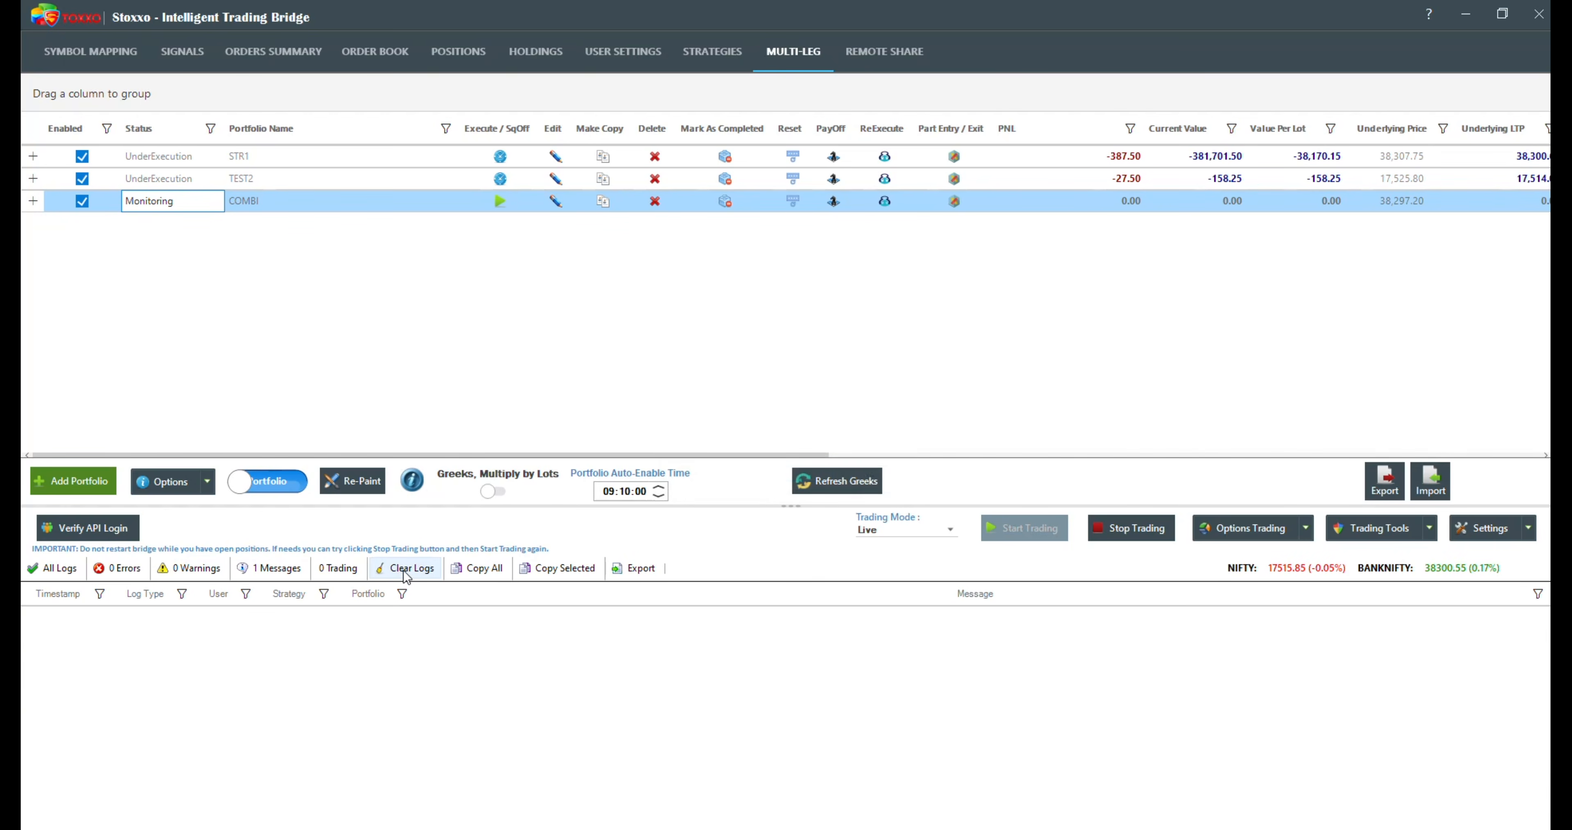
Step: Edit the COMBI portfolio to set its entry price to -398, and save it
{"action": "left_click", "coordinate": [555, 203]}
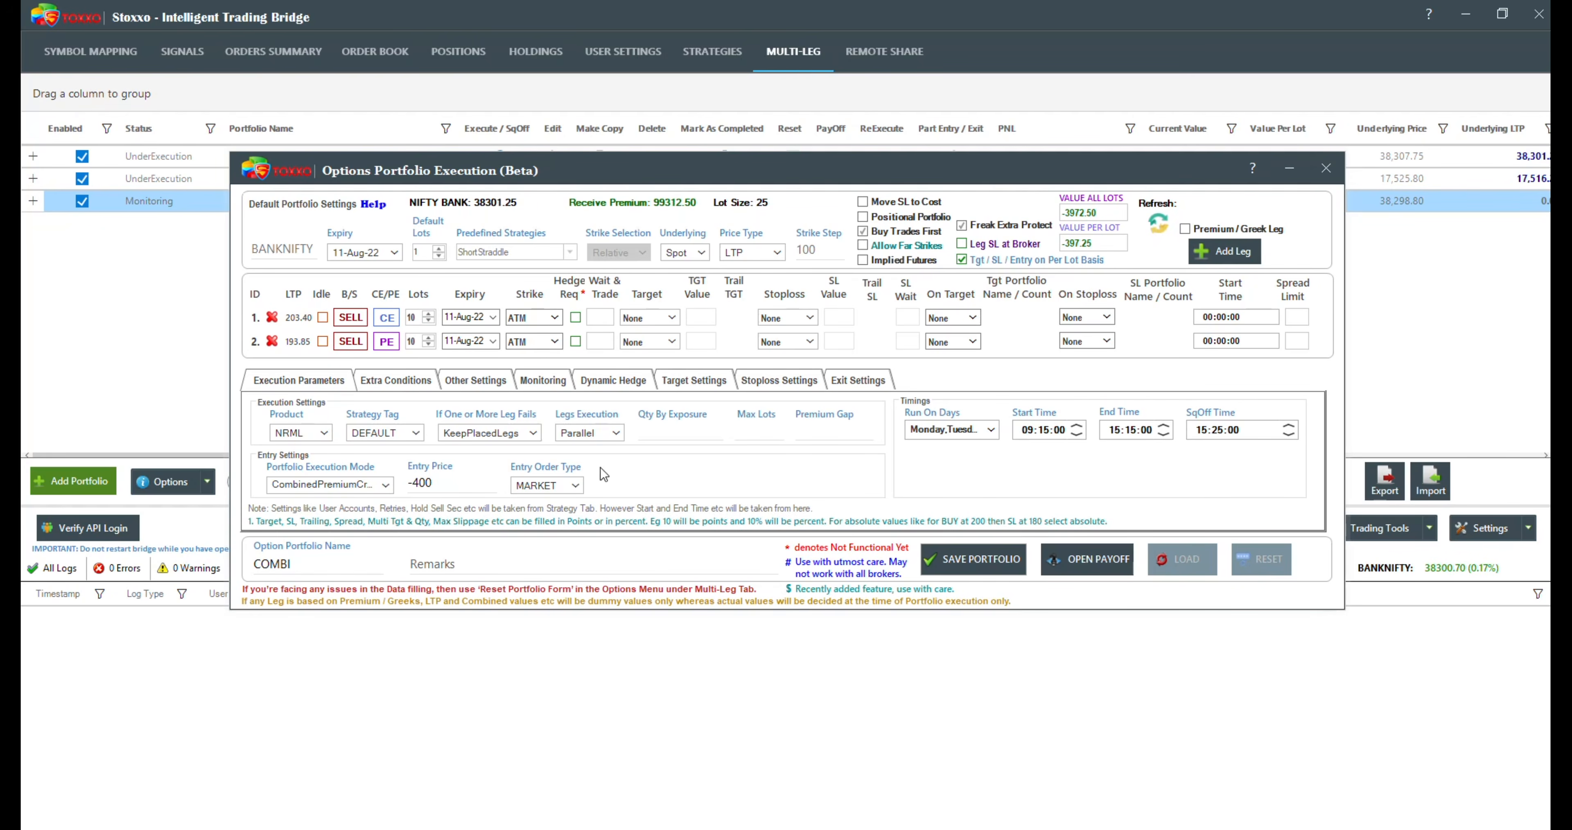
{"action": "left_click", "coordinate": [441, 484]}
{"action": "key", "text": "BackSpace"}
{"action": "key", "text": "BackSpace"}
{"action": "type", "text": "398"}
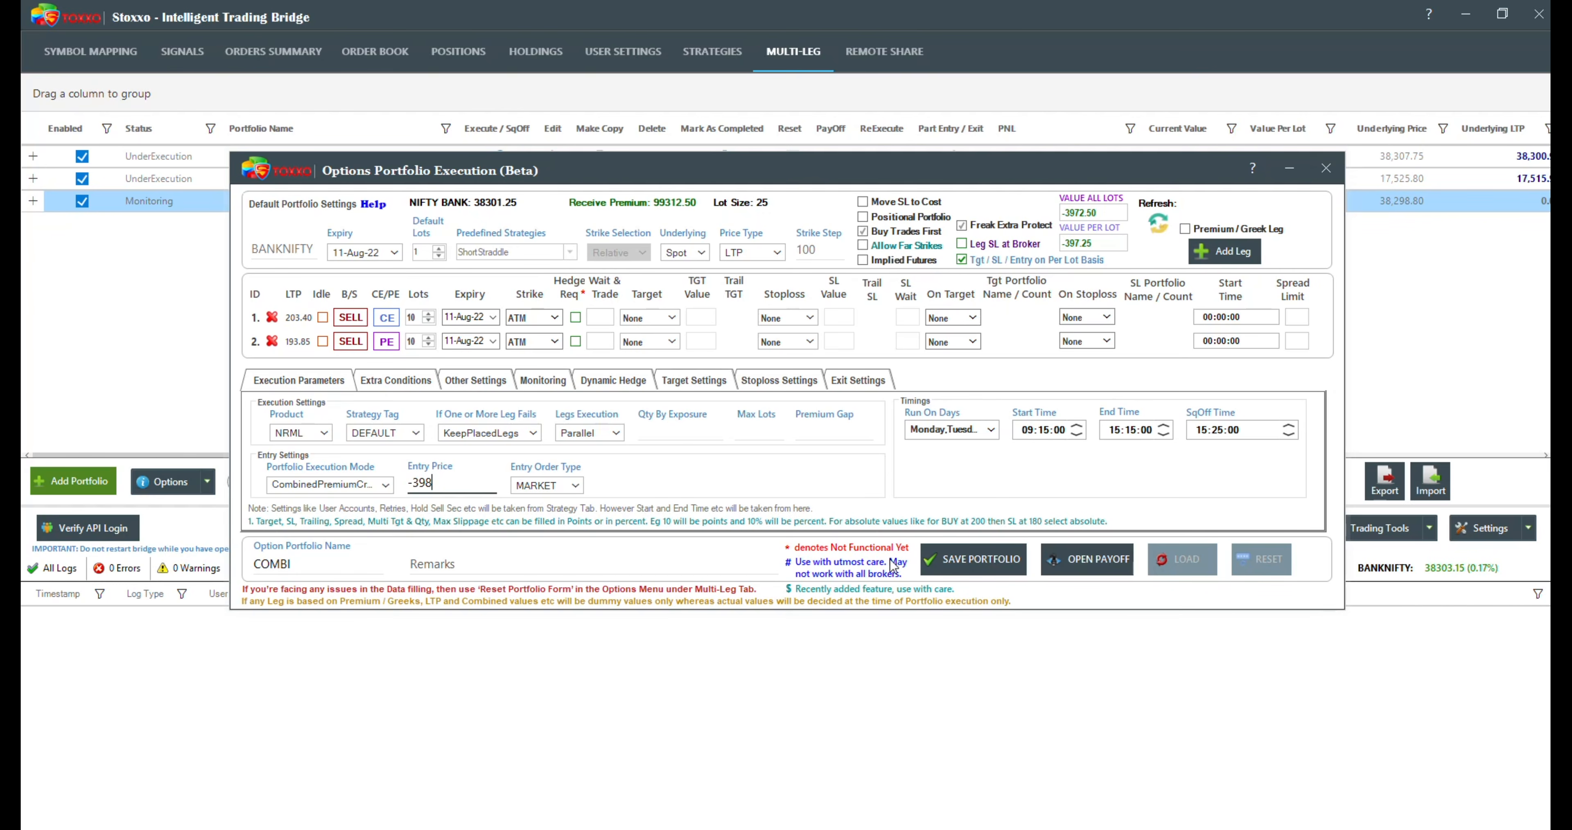
{"action": "left_click", "coordinate": [988, 553]}
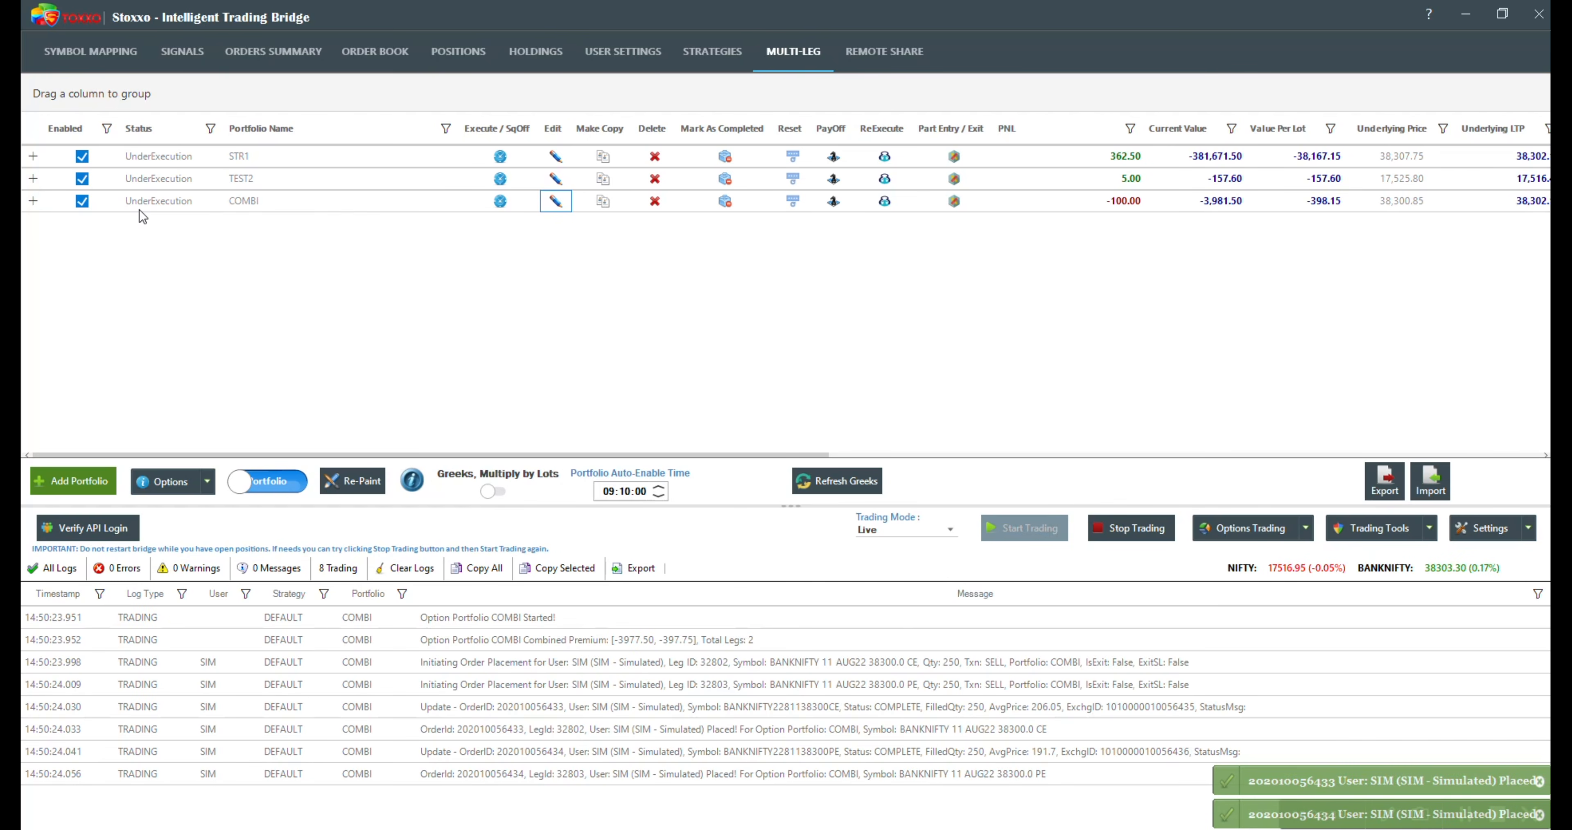
Step: Examine the executed COMBI portfolio's user-level legs and its Target and SL values, and collapse its details
{"action": "left_click", "coordinate": [32, 202]}
{"action": "left_click", "coordinate": [41, 343]}
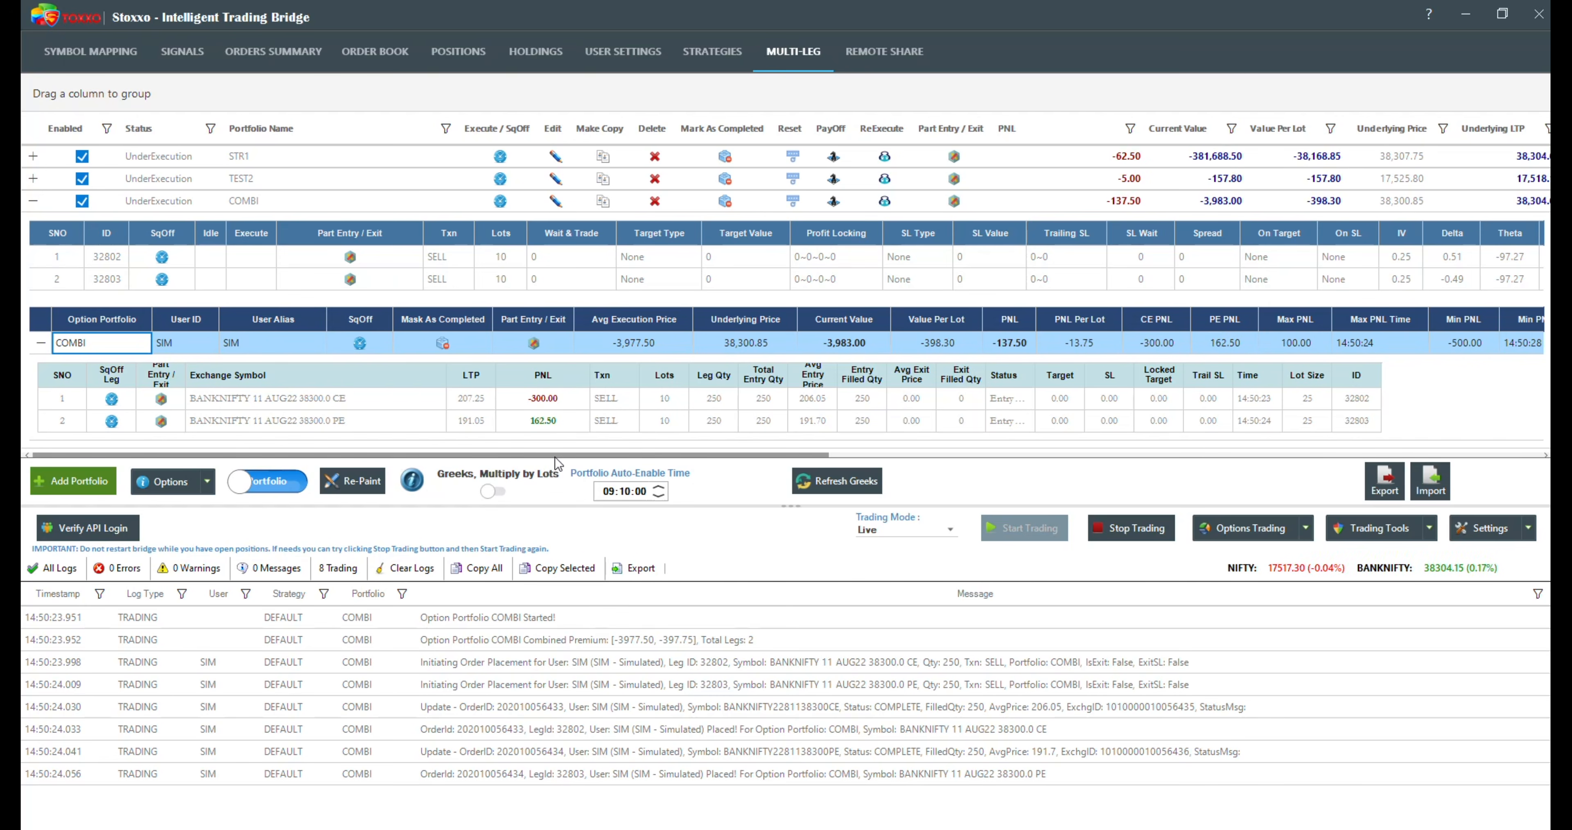
{"action": "left_click_drag", "start_coordinate": [558, 456], "coordinate": [1439, 342]}
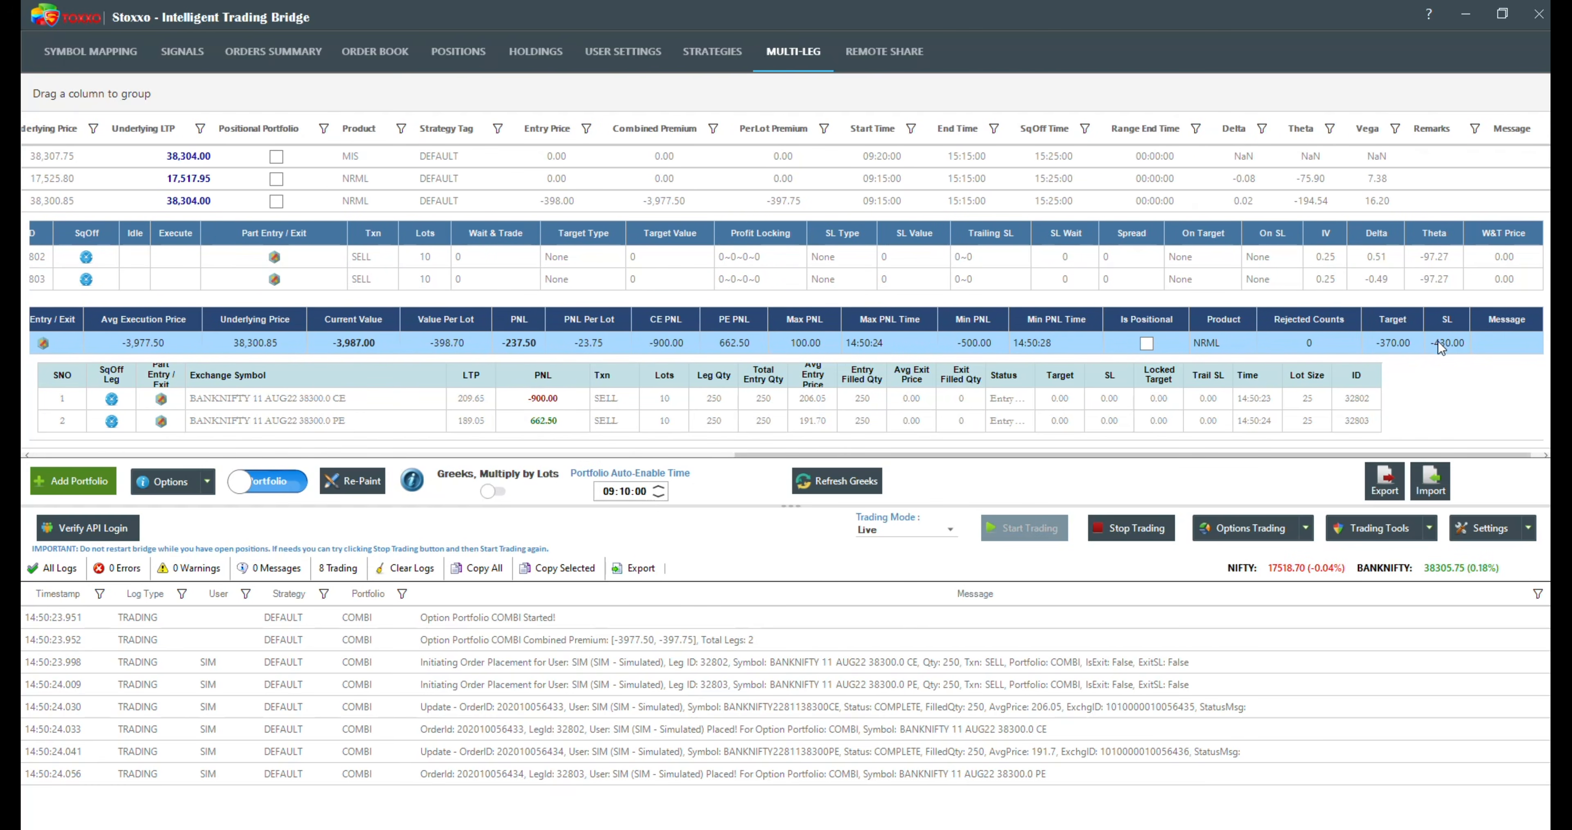
{"action": "left_click", "coordinate": [1416, 341]}
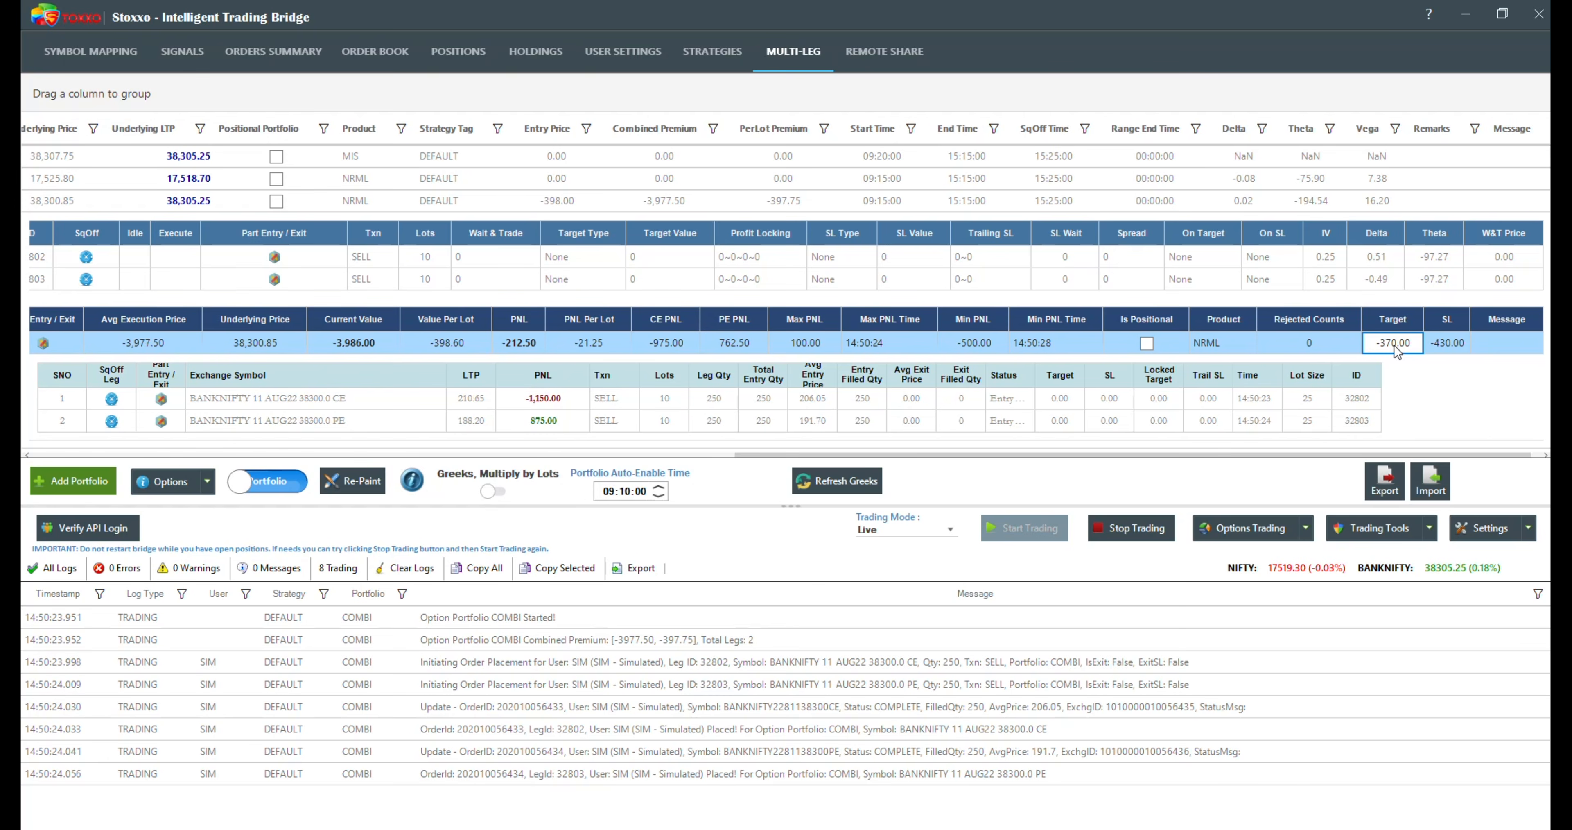
{"action": "left_click", "coordinate": [1462, 346]}
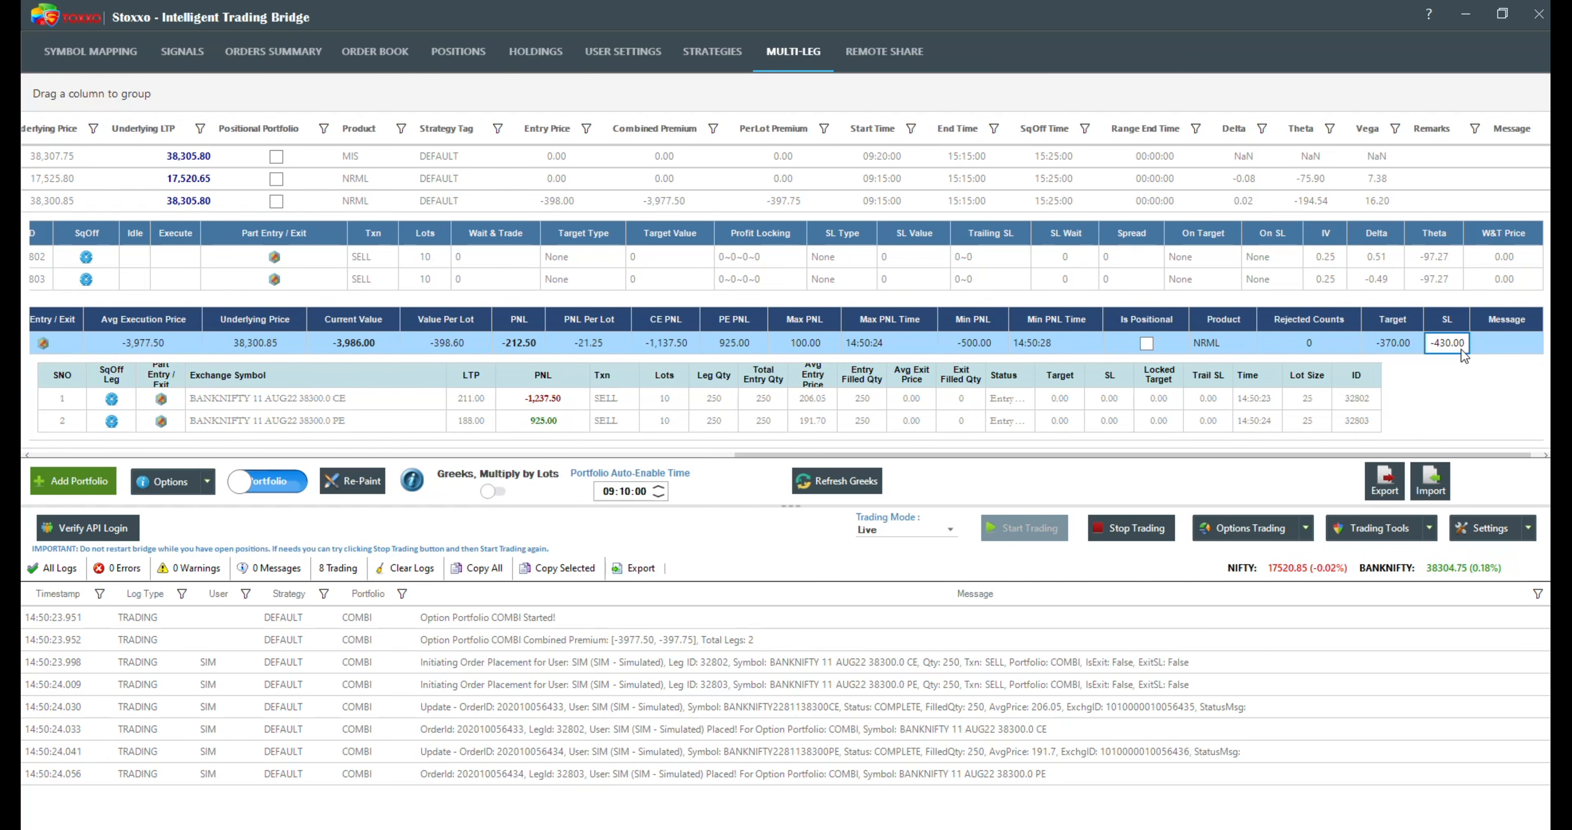
{"action": "left_click", "coordinate": [1396, 344]}
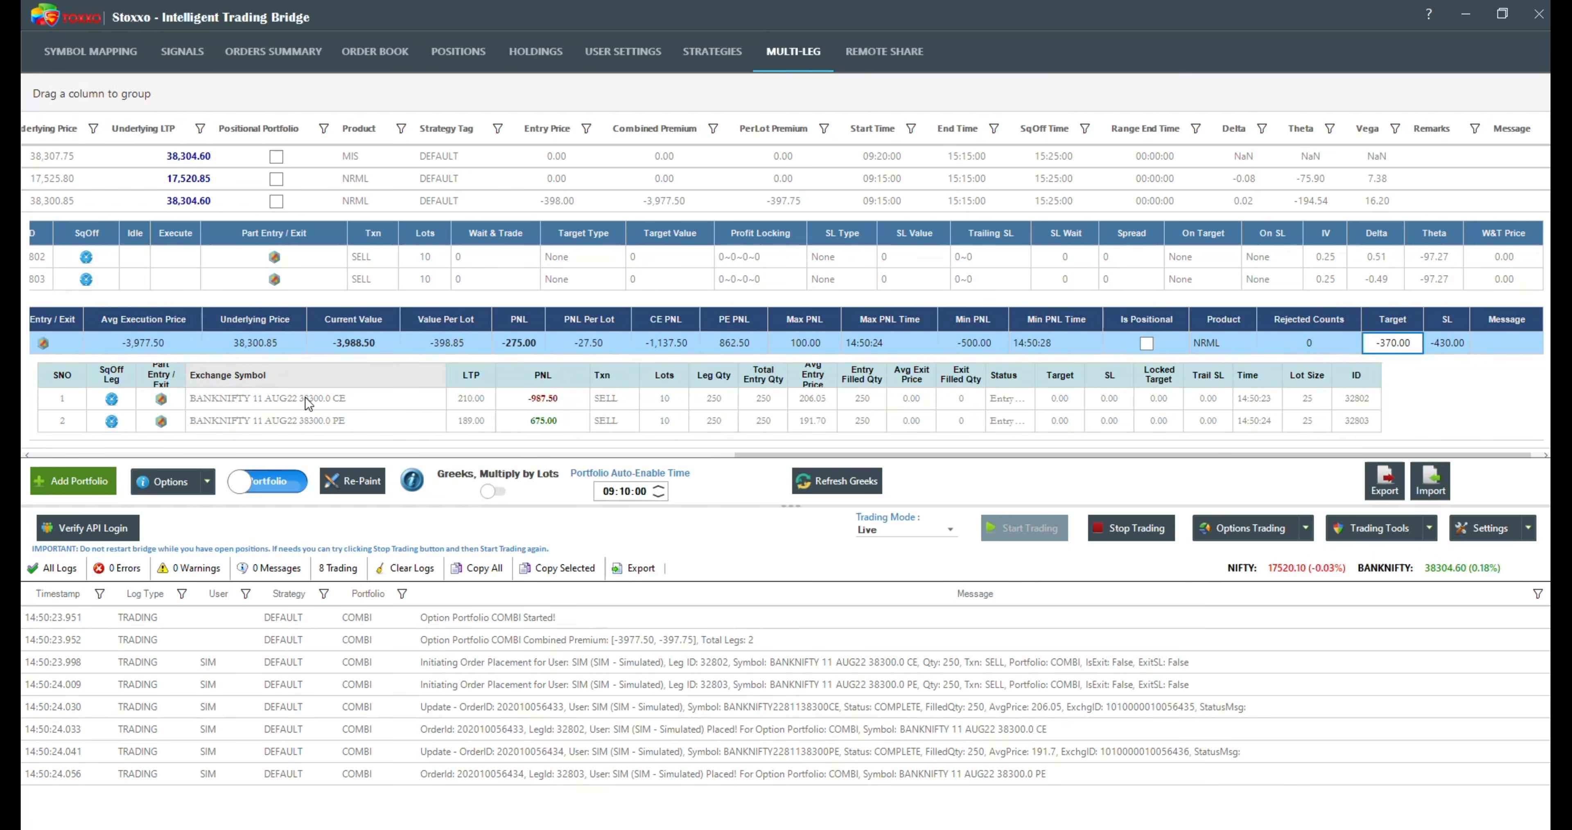
{"action": "left_click_drag", "start_coordinate": [768, 454], "coordinate": [64, 455]}
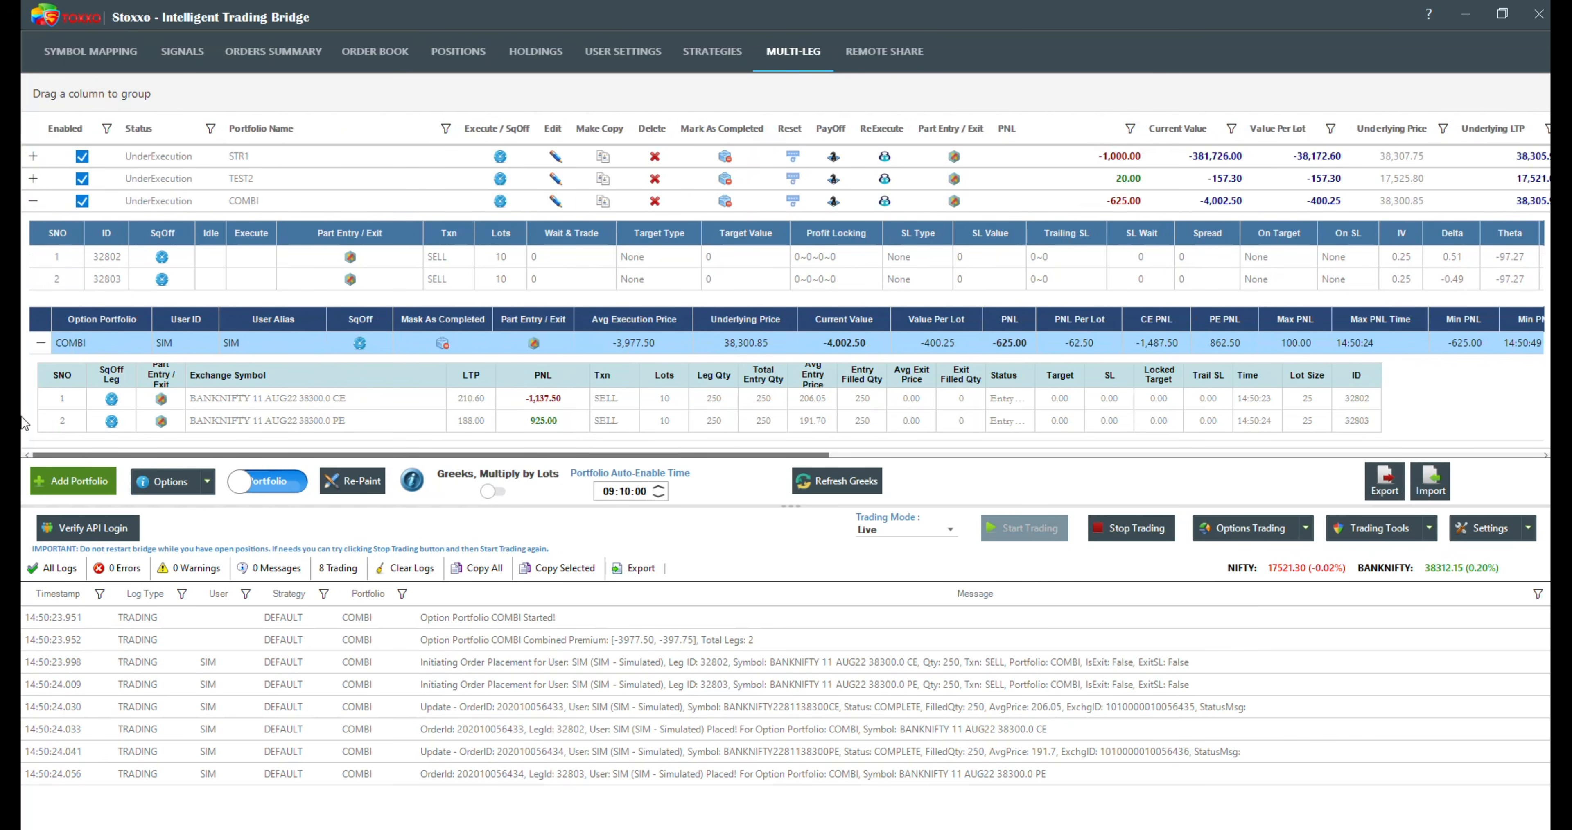
{"action": "left_click", "coordinate": [32, 202]}
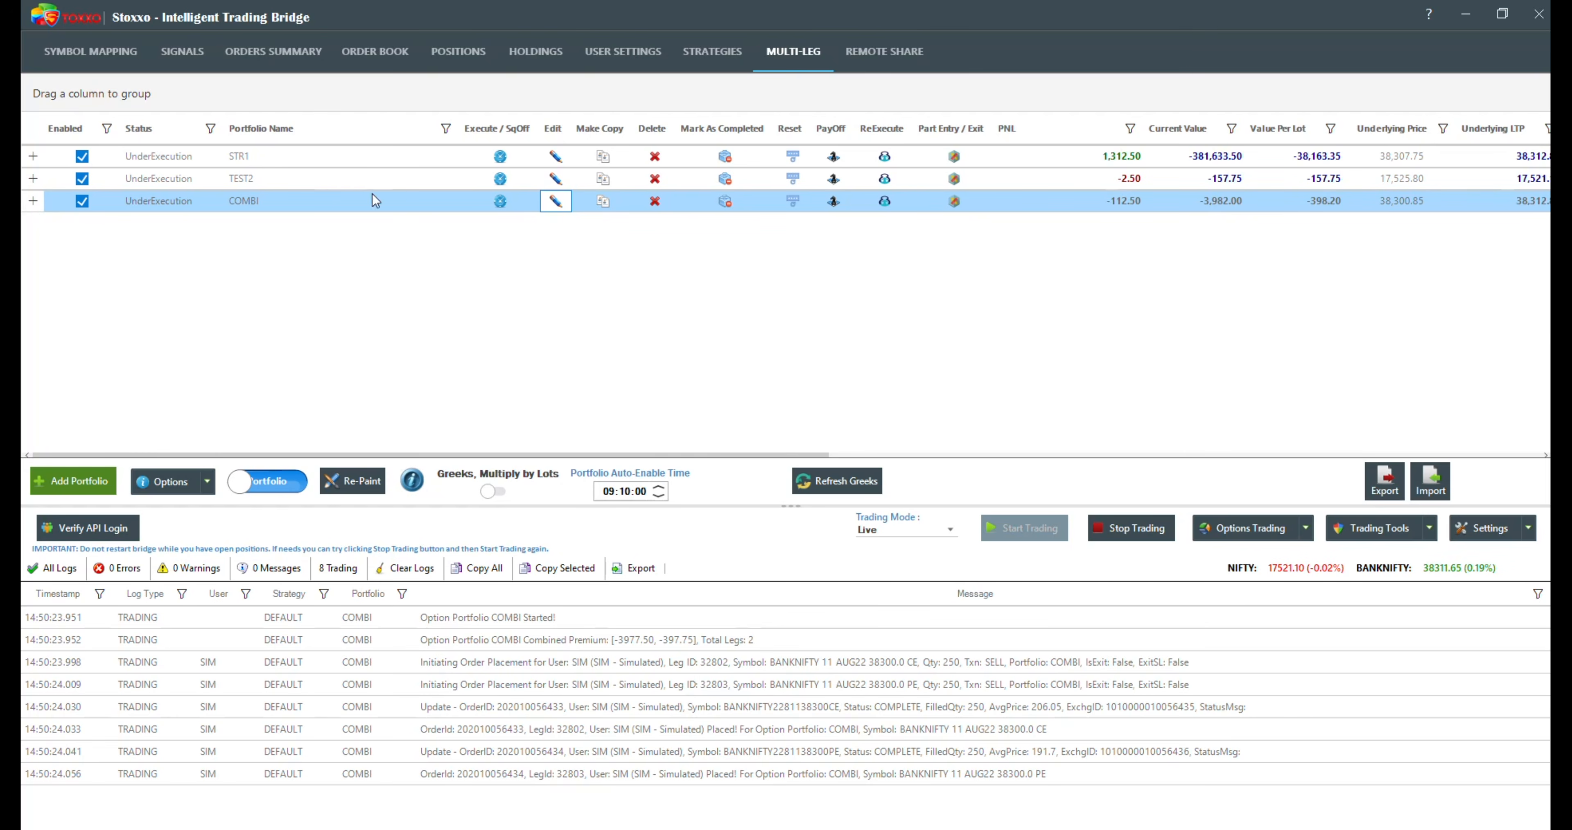
{"action": "left_click", "coordinate": [33, 200]}
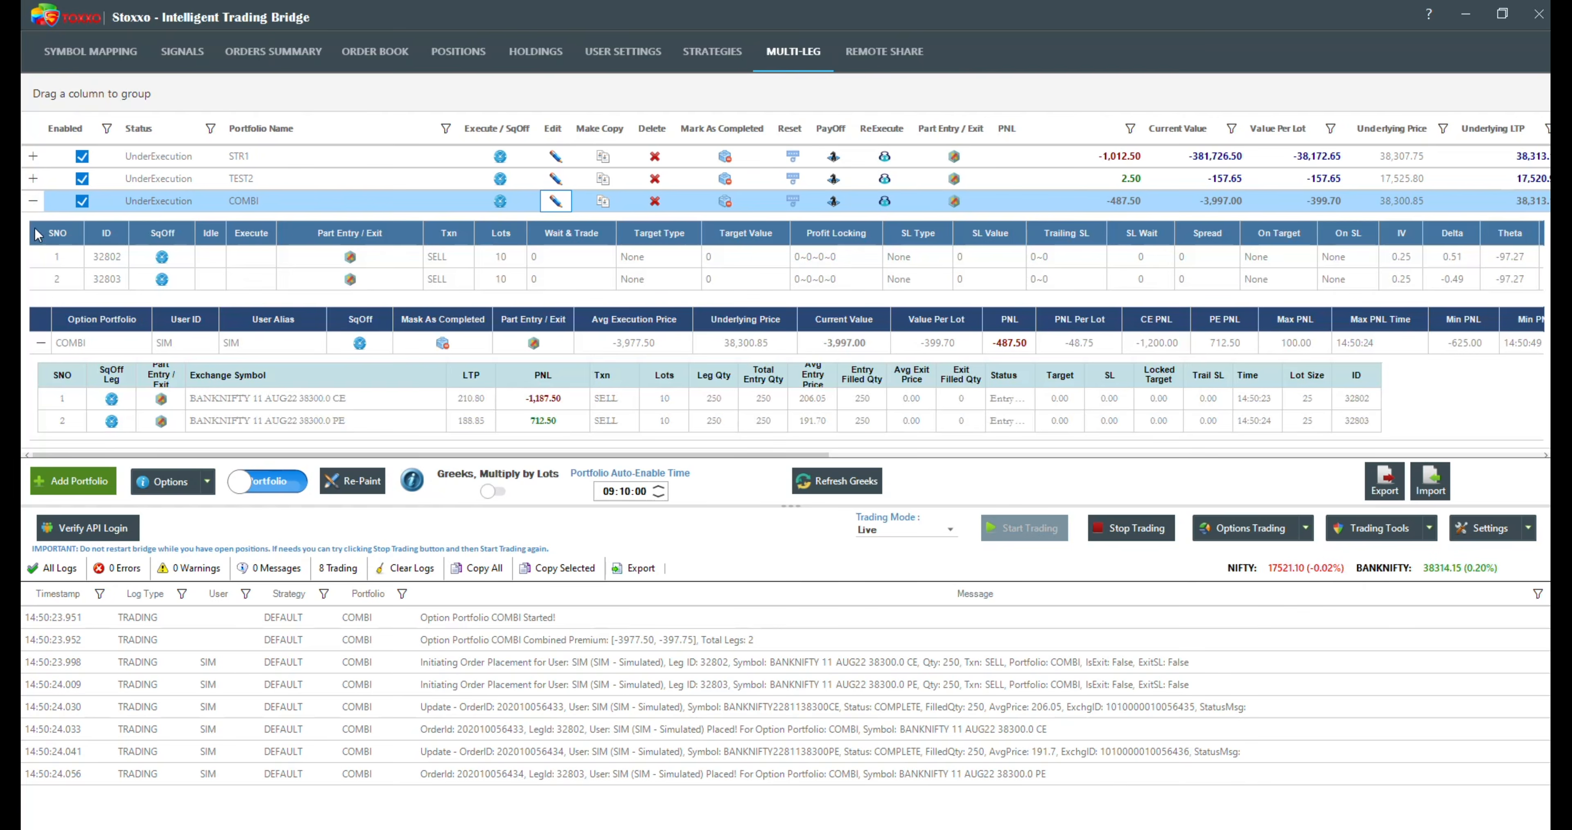
{"action": "left_click", "coordinate": [41, 343]}
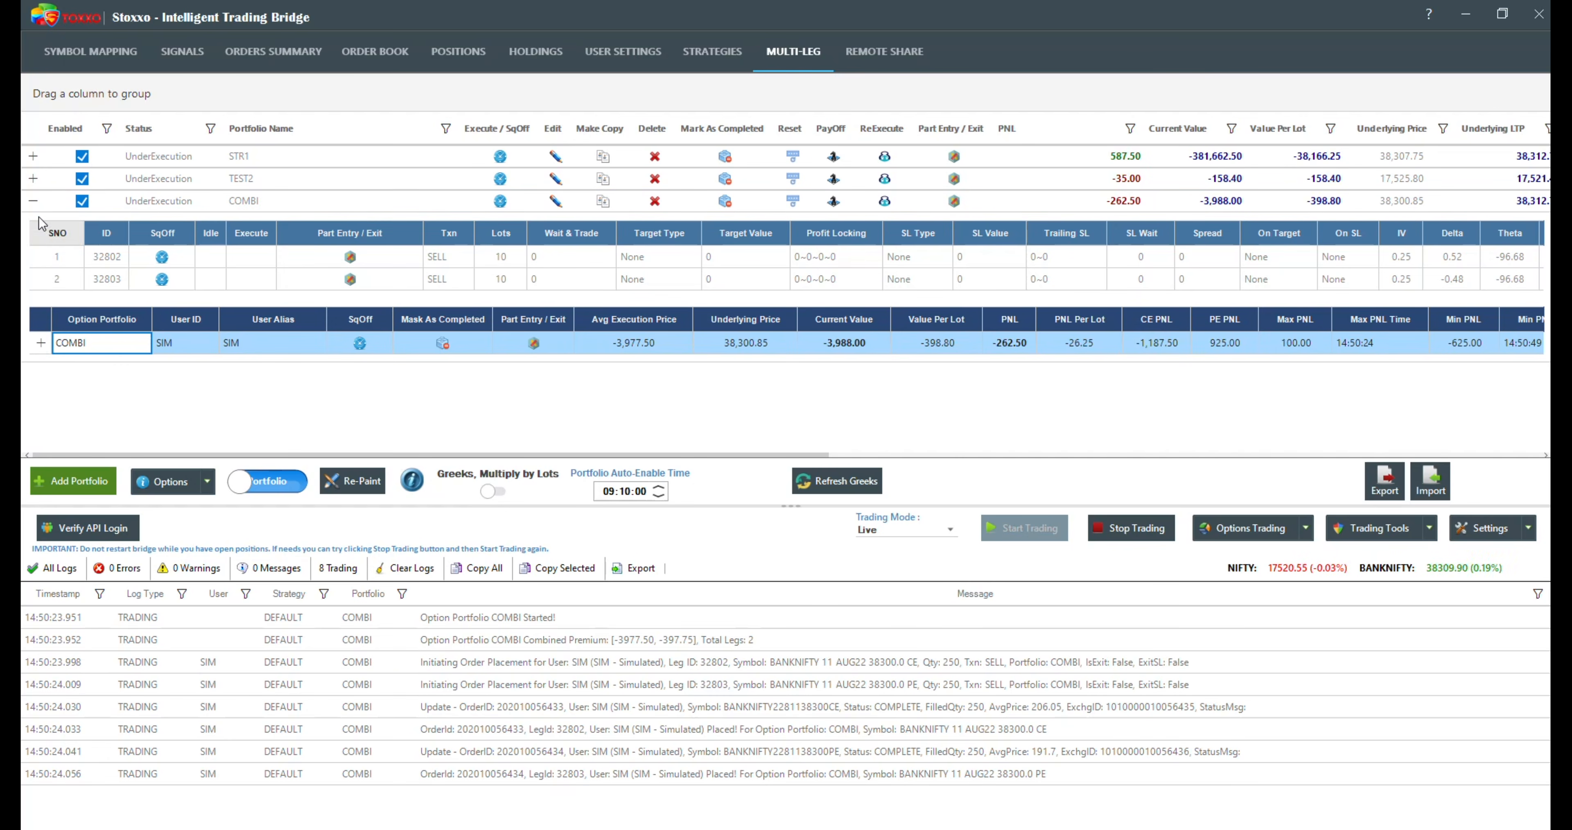
{"action": "left_click", "coordinate": [32, 201]}
Step: Open the COMBI portfolio for adjustment and examine the target type options available for its first leg
{"action": "left_click", "coordinate": [564, 207]}
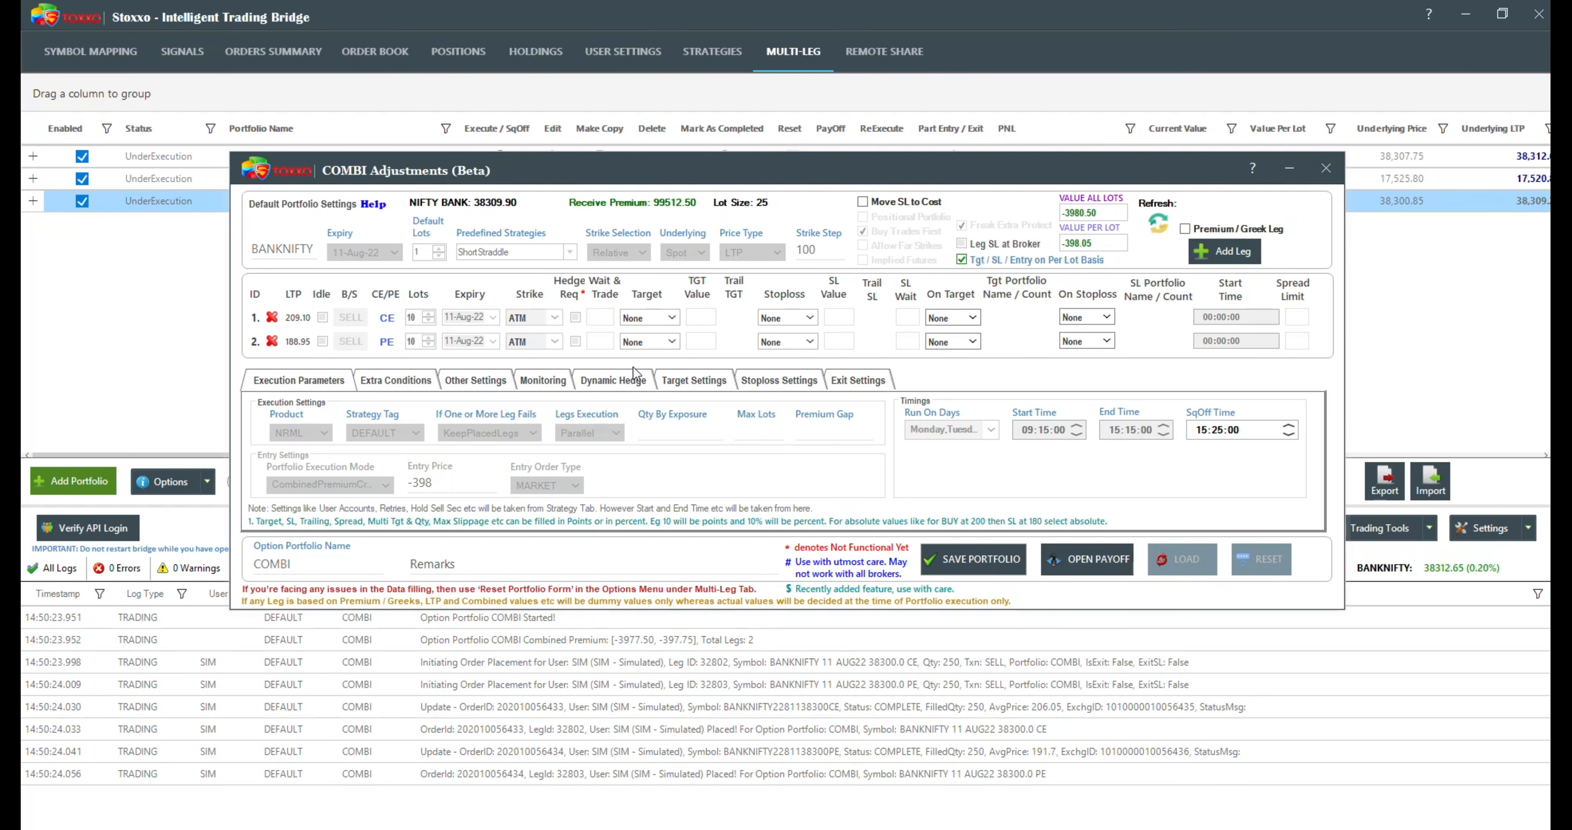
{"action": "left_click", "coordinate": [656, 318]}
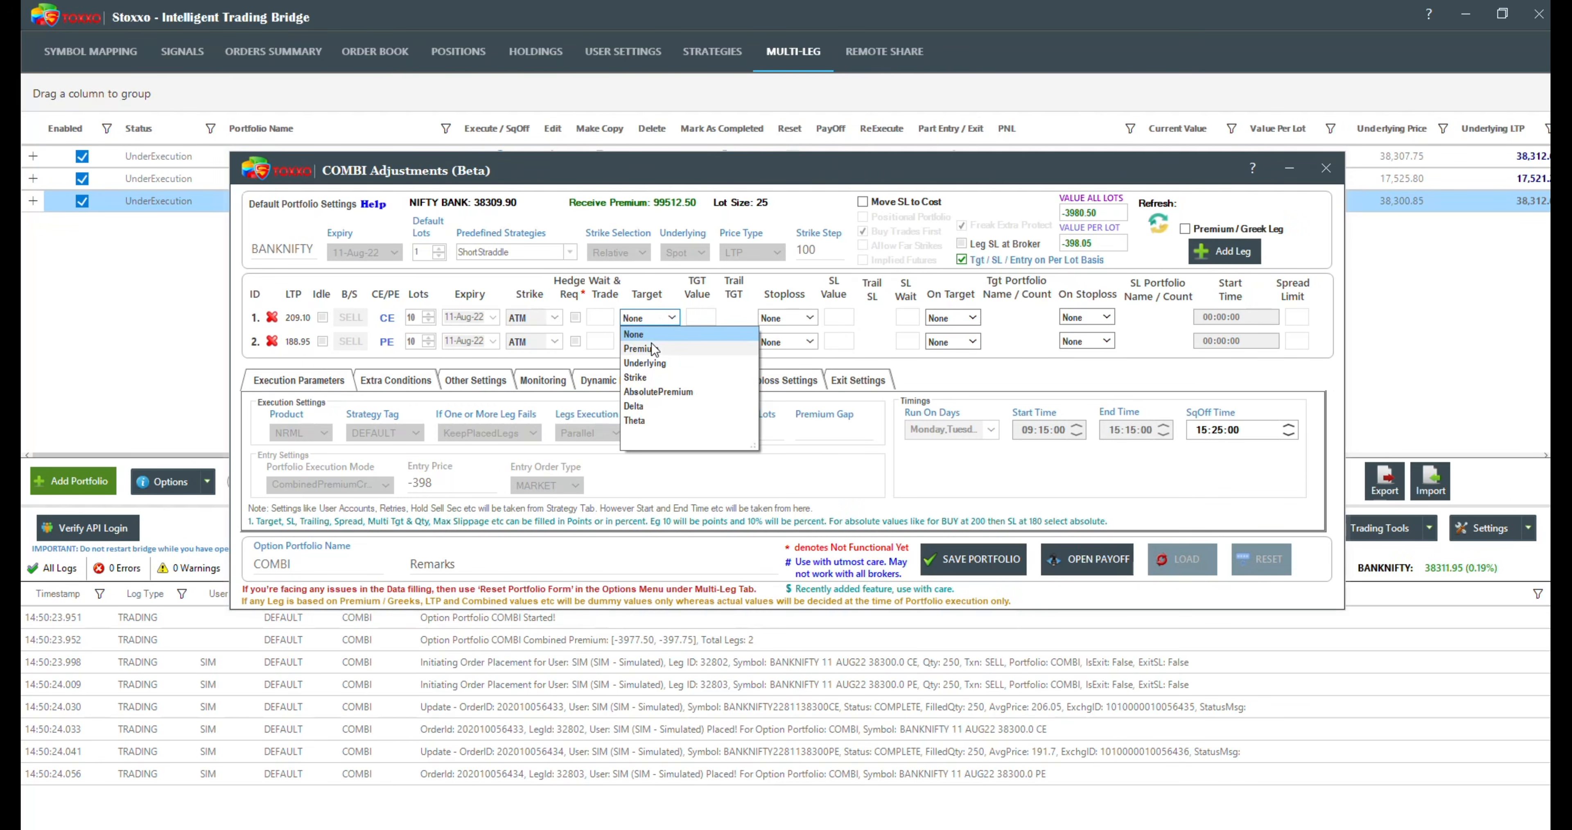
{"action": "left_click", "coordinate": [753, 319]}
{"action": "left_click", "coordinate": [767, 320]}
{"action": "left_click", "coordinate": [663, 320]}
{"action": "left_click", "coordinate": [661, 290]}
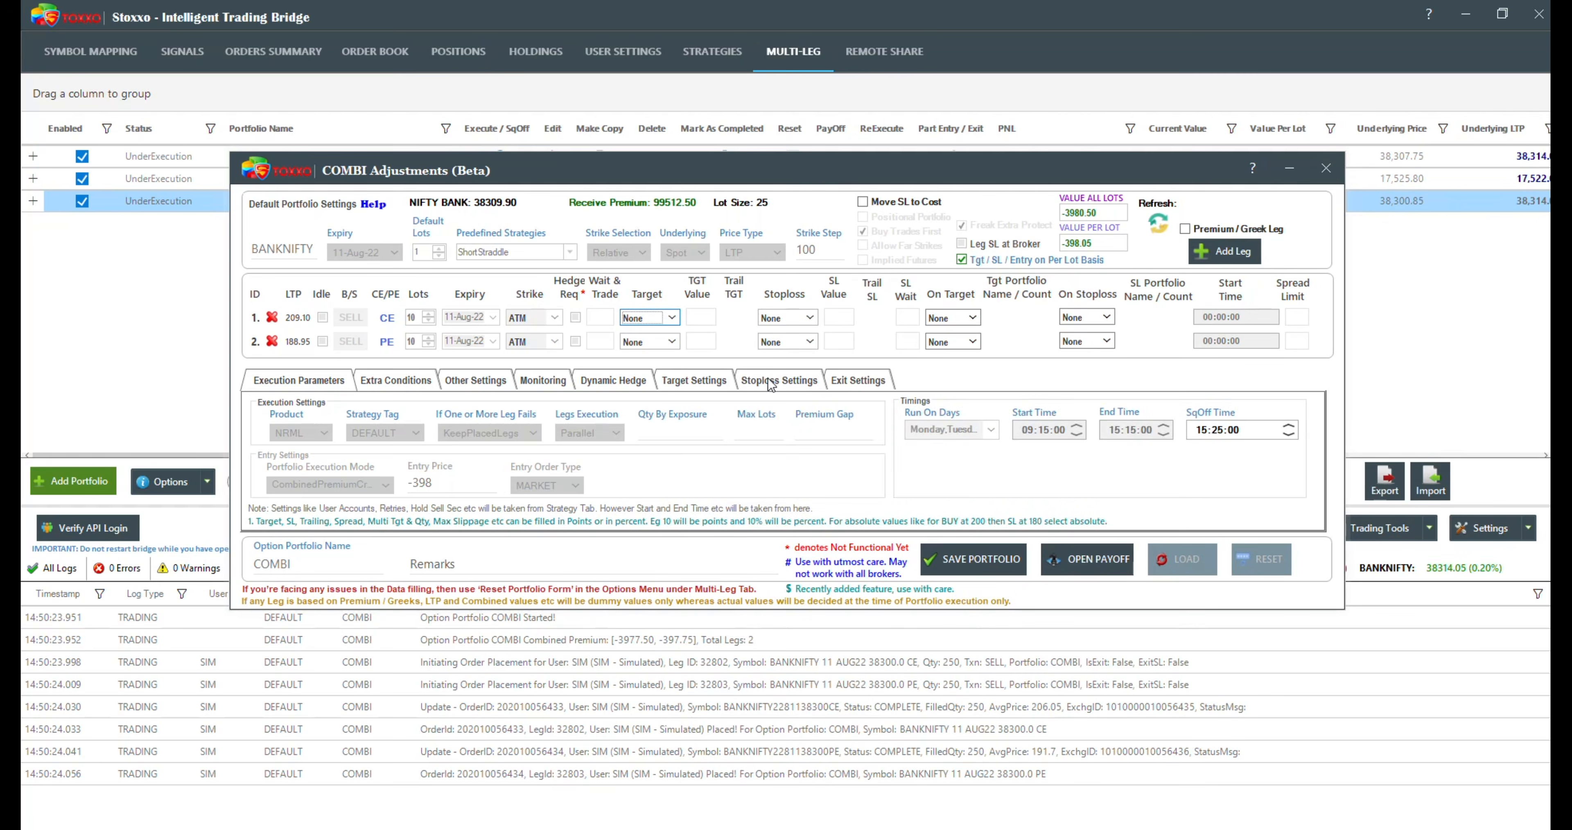
Step: Try the "On SL SqOff only Loss Making Legs" option in the COMBI portfolio's stoploss settings, and disable it again
{"action": "left_click", "coordinate": [771, 383]}
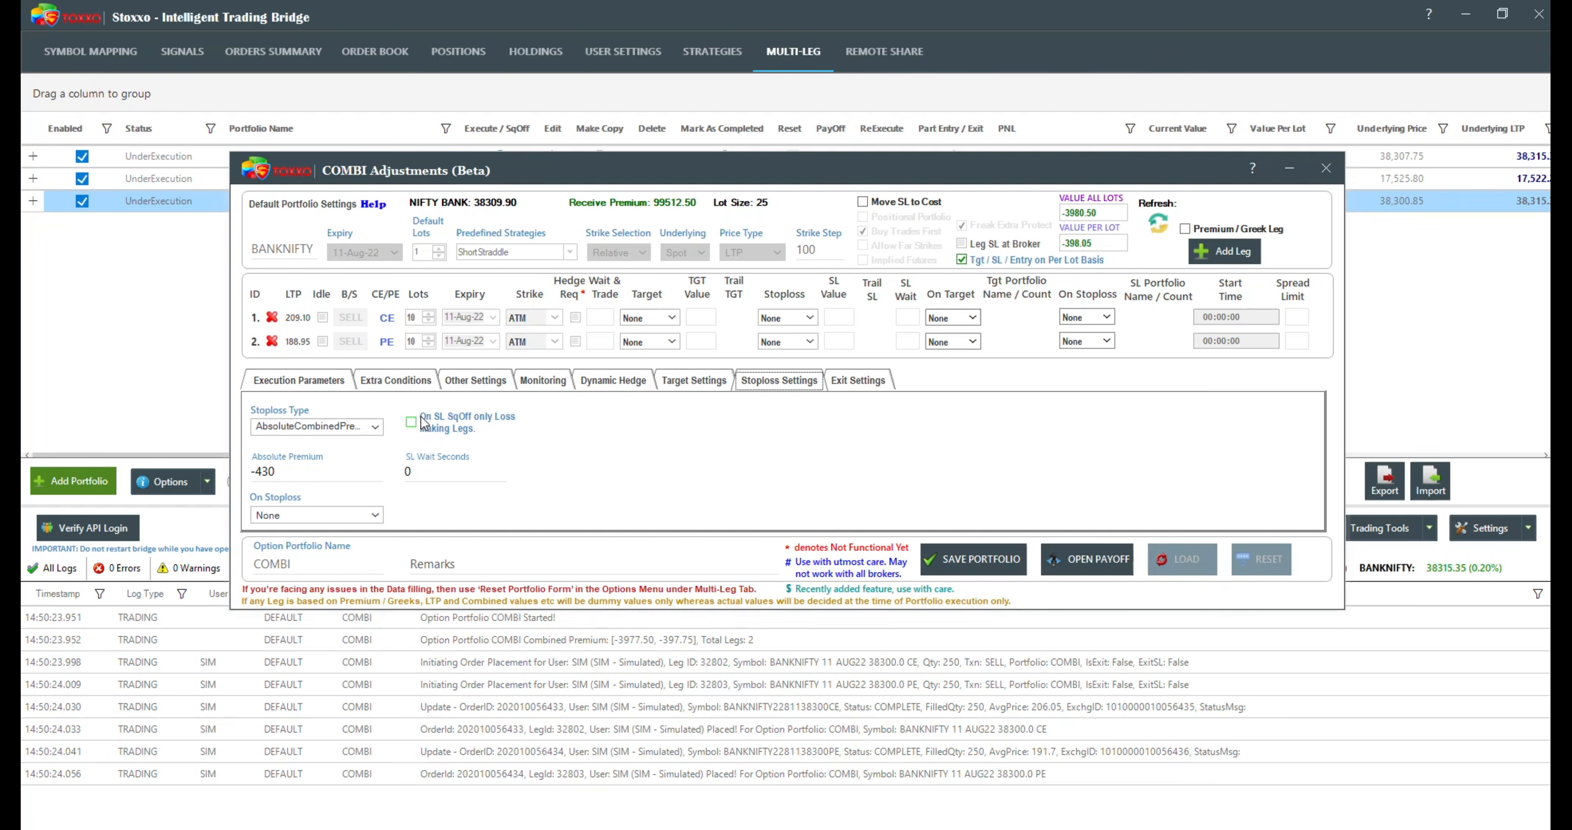
{"action": "mouse_move", "coordinate": [410, 421]}
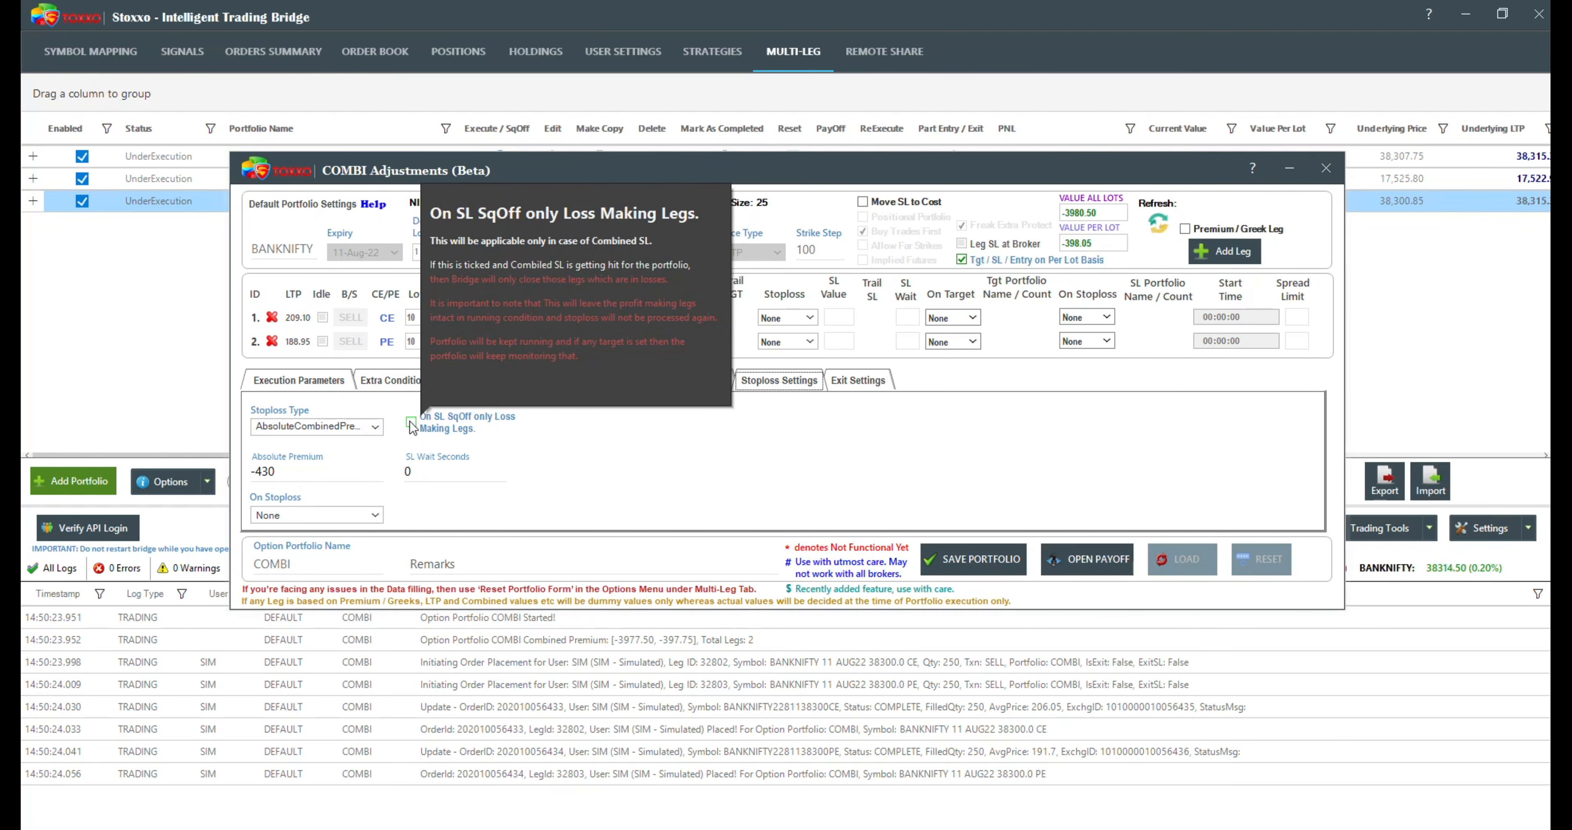
{"action": "left_click", "coordinate": [412, 423]}
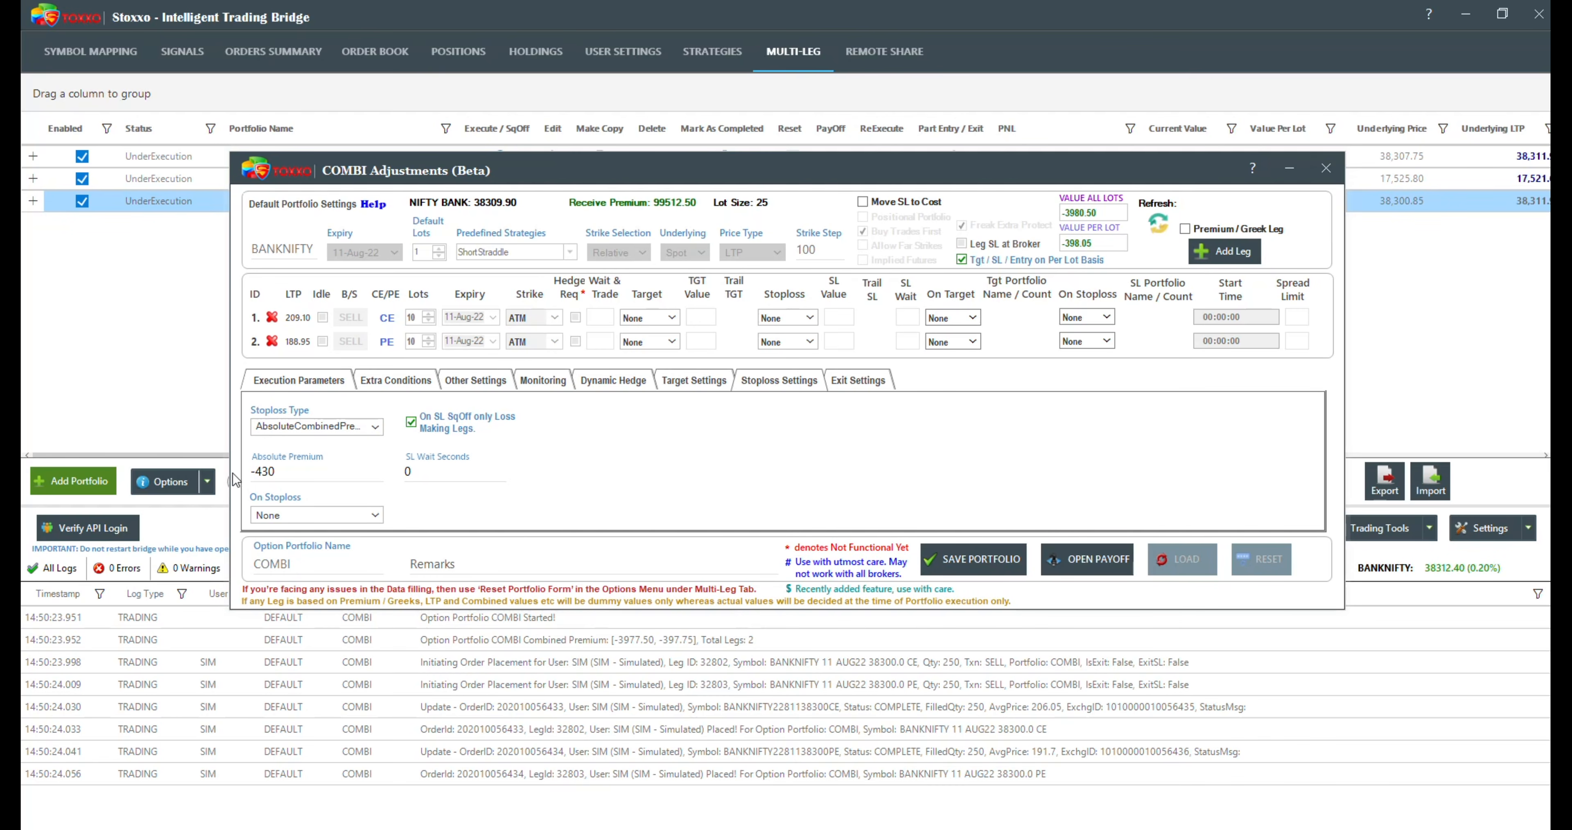
{"action": "left_click", "coordinate": [279, 473]}
{"action": "left_click", "coordinate": [413, 429]}
Step: Clear the SL Wait Seconds value in the COMBI portfolio's stoploss settings
{"action": "key", "text": "Tab"}
{"action": "type", "text": "5"}
{"action": "key", "text": "BackSpace"}
Step: Try MinuteClose with a minute value of 10 for the combined Target Monitoring, and return it to Realtime
{"action": "left_click", "coordinate": [514, 383]}
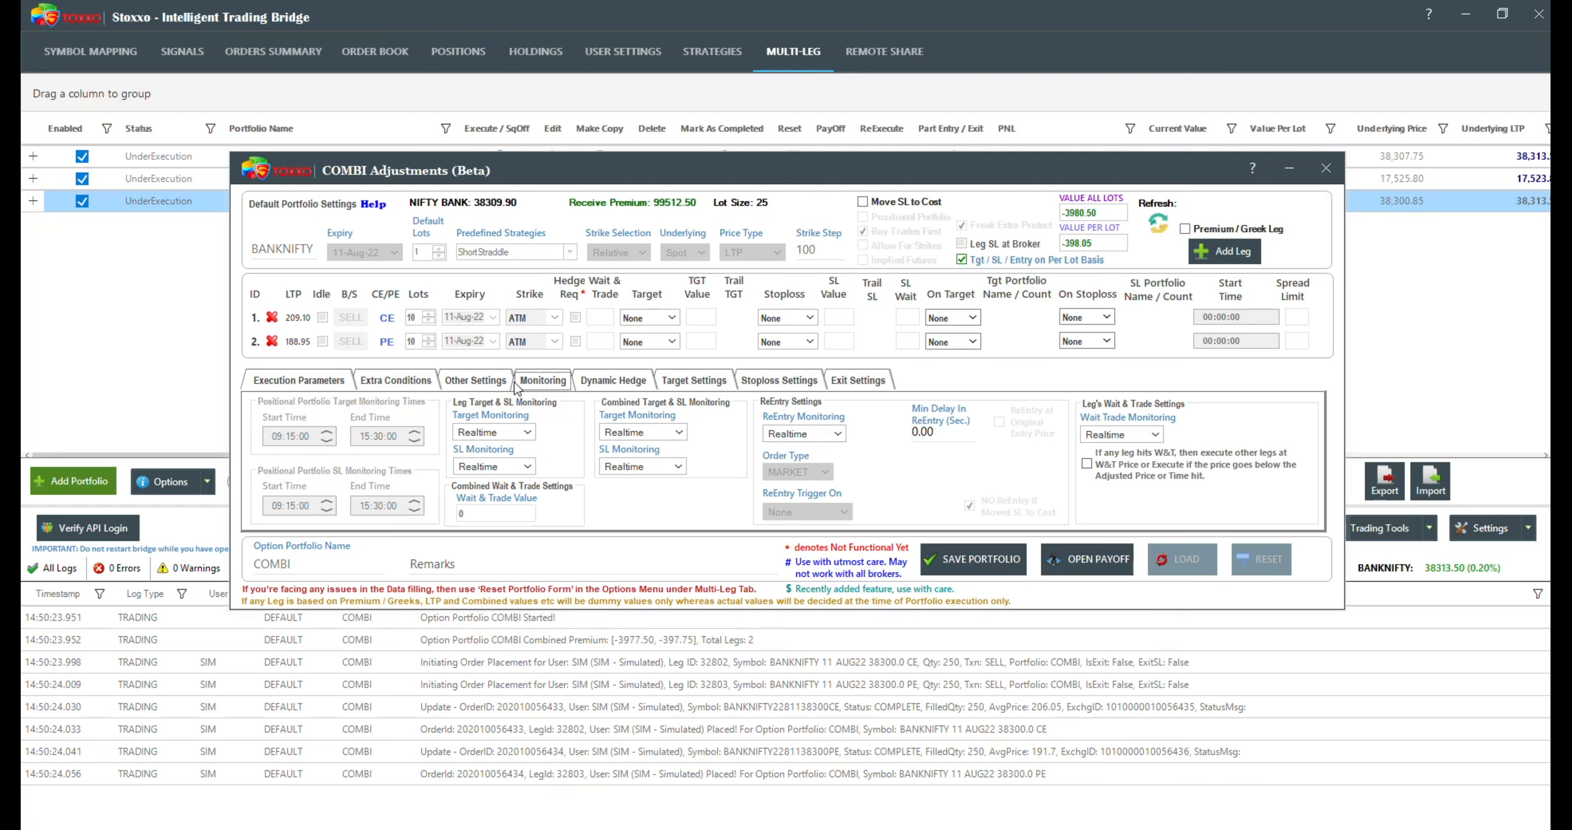
{"action": "left_click", "coordinate": [662, 434]}
{"action": "left_click", "coordinate": [661, 428]}
{"action": "left_click", "coordinate": [529, 384]}
{"action": "left_click", "coordinate": [635, 432]}
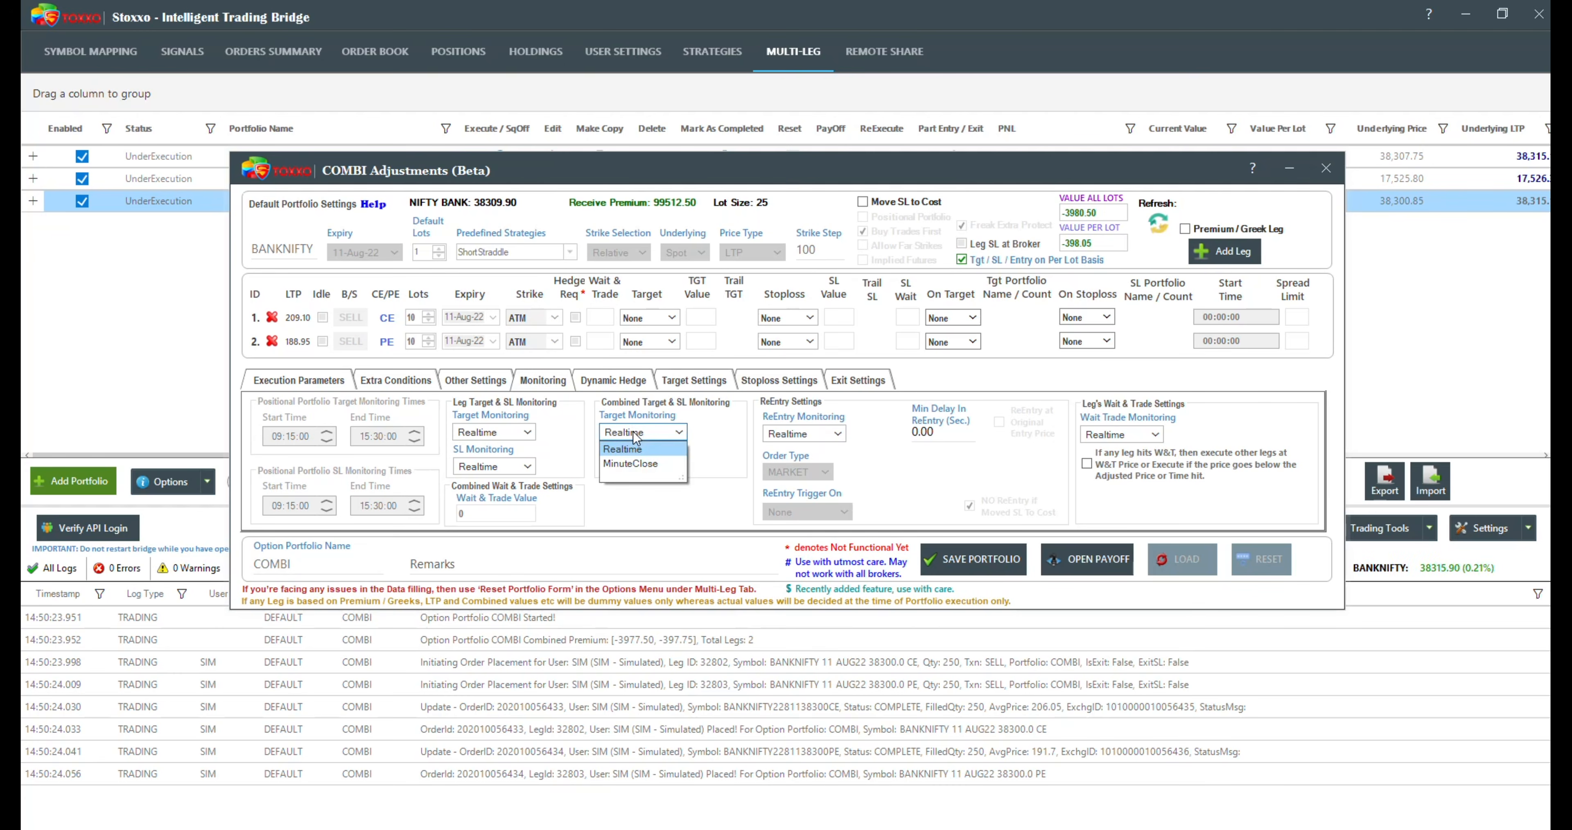
{"action": "left_click", "coordinate": [635, 464]}
{"action": "left_click", "coordinate": [713, 435]}
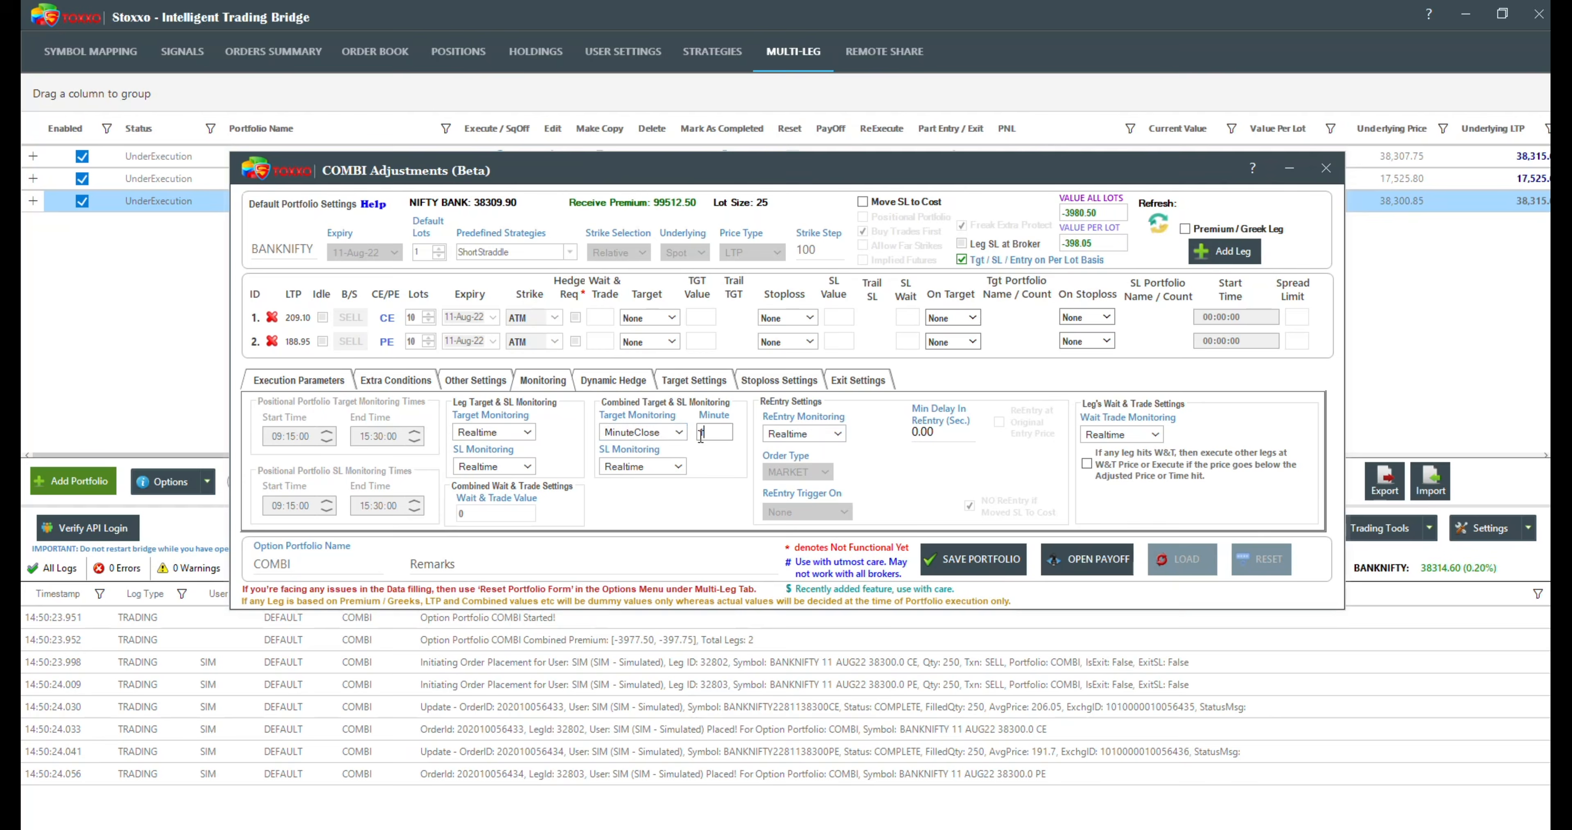
{"action": "mouse_move", "coordinate": [661, 444]}
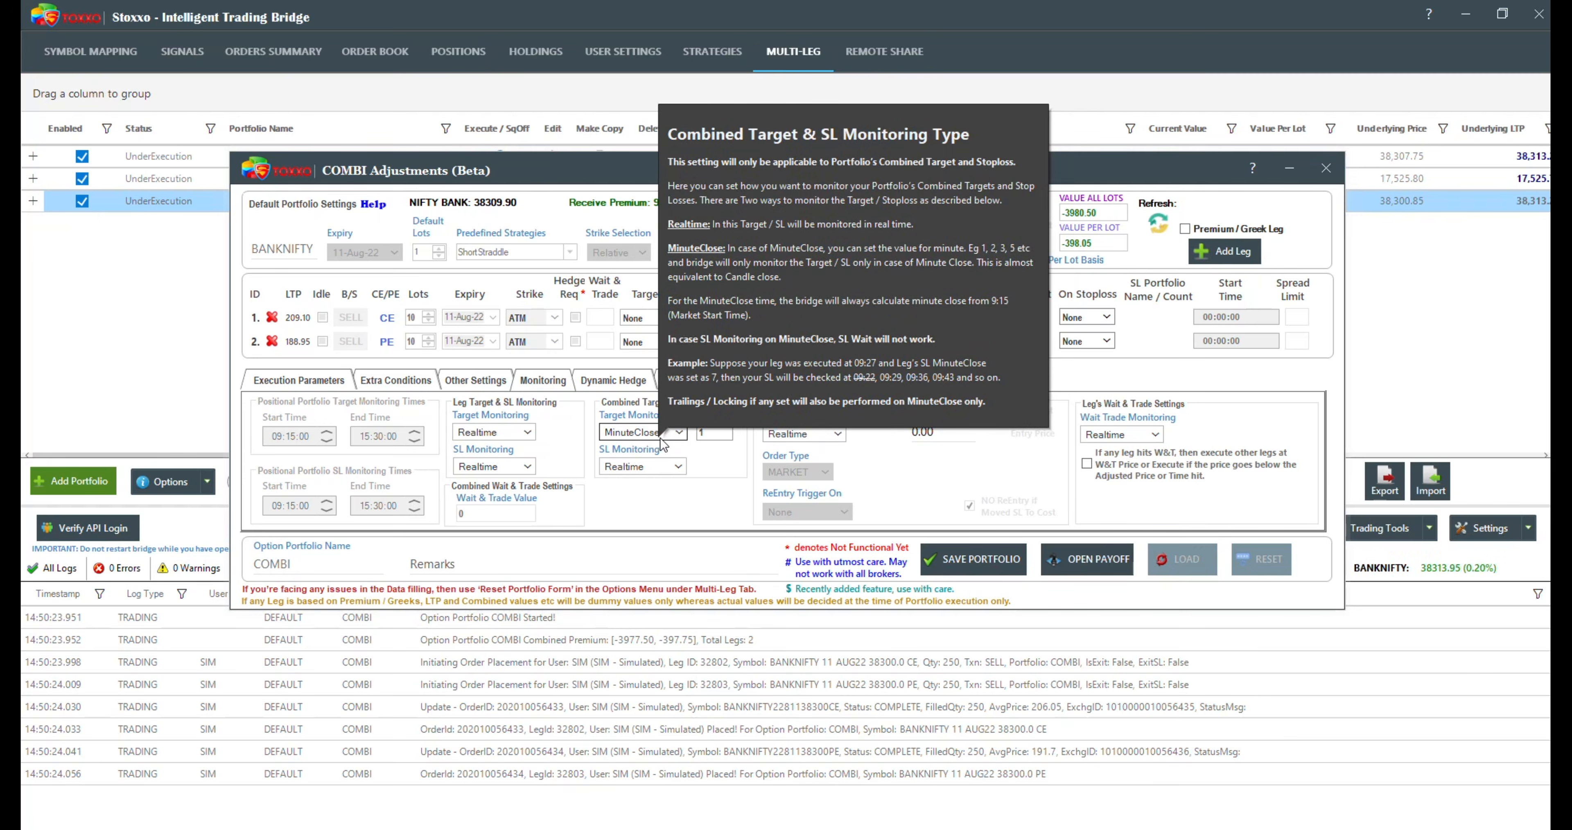
{"action": "left_click", "coordinate": [661, 437]}
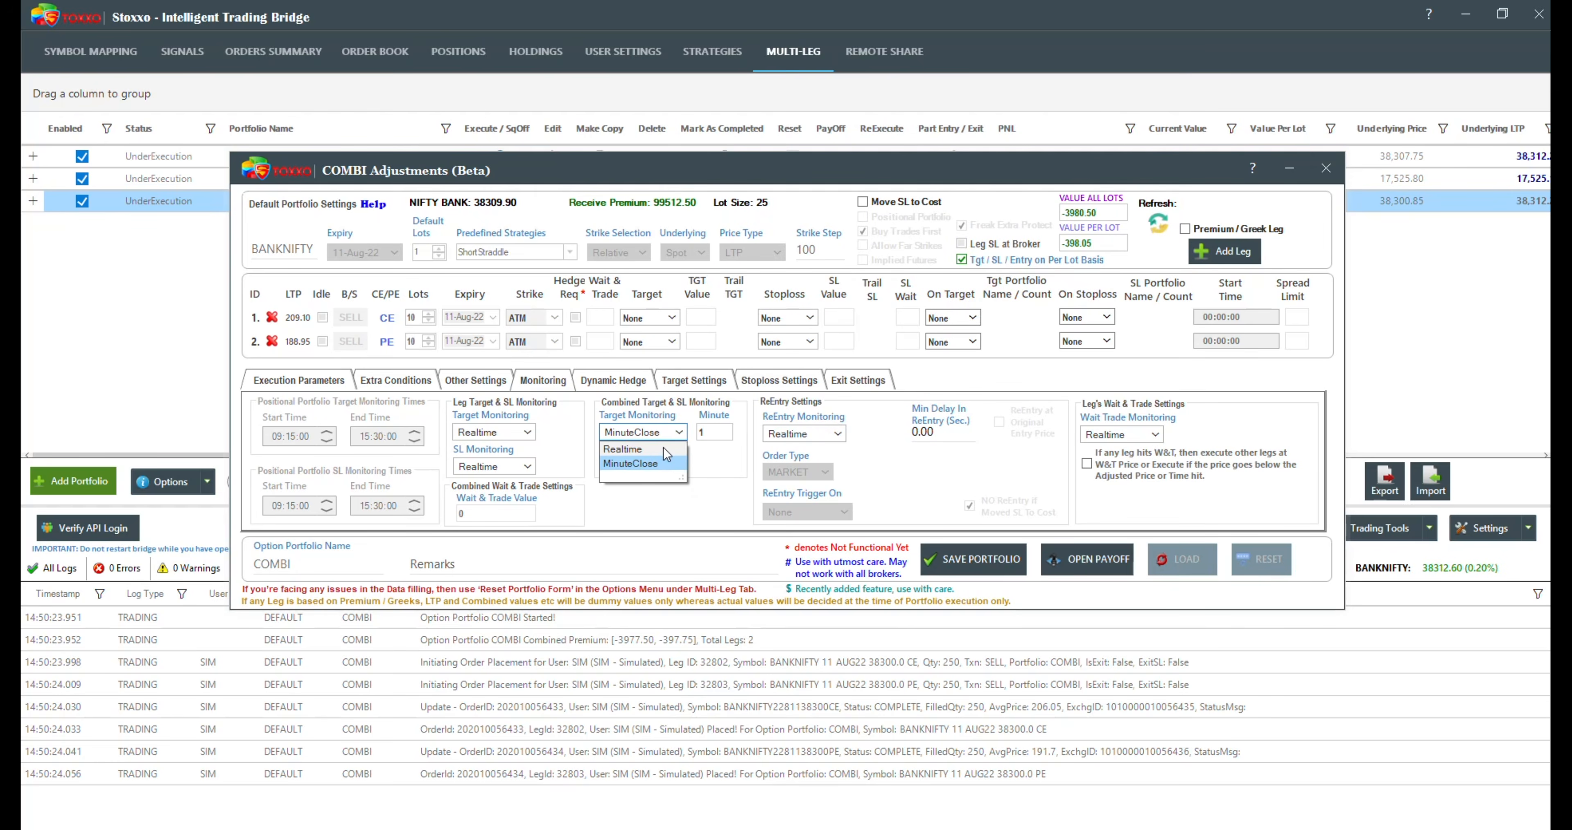
{"action": "left_click", "coordinate": [662, 465]}
{"action": "left_click", "coordinate": [700, 434]}
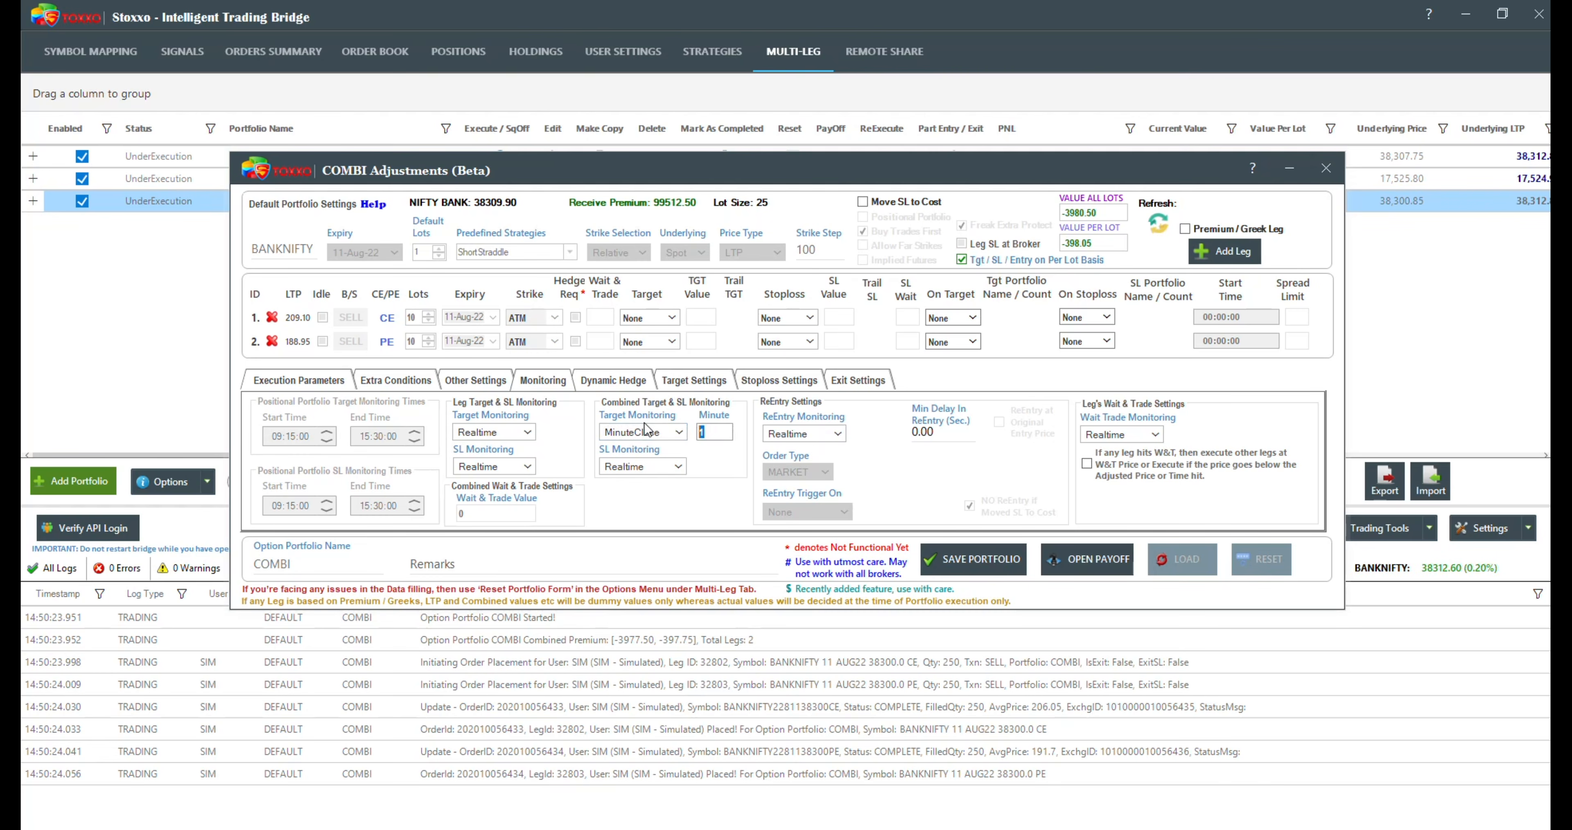
{"action": "type", "text": "1"}
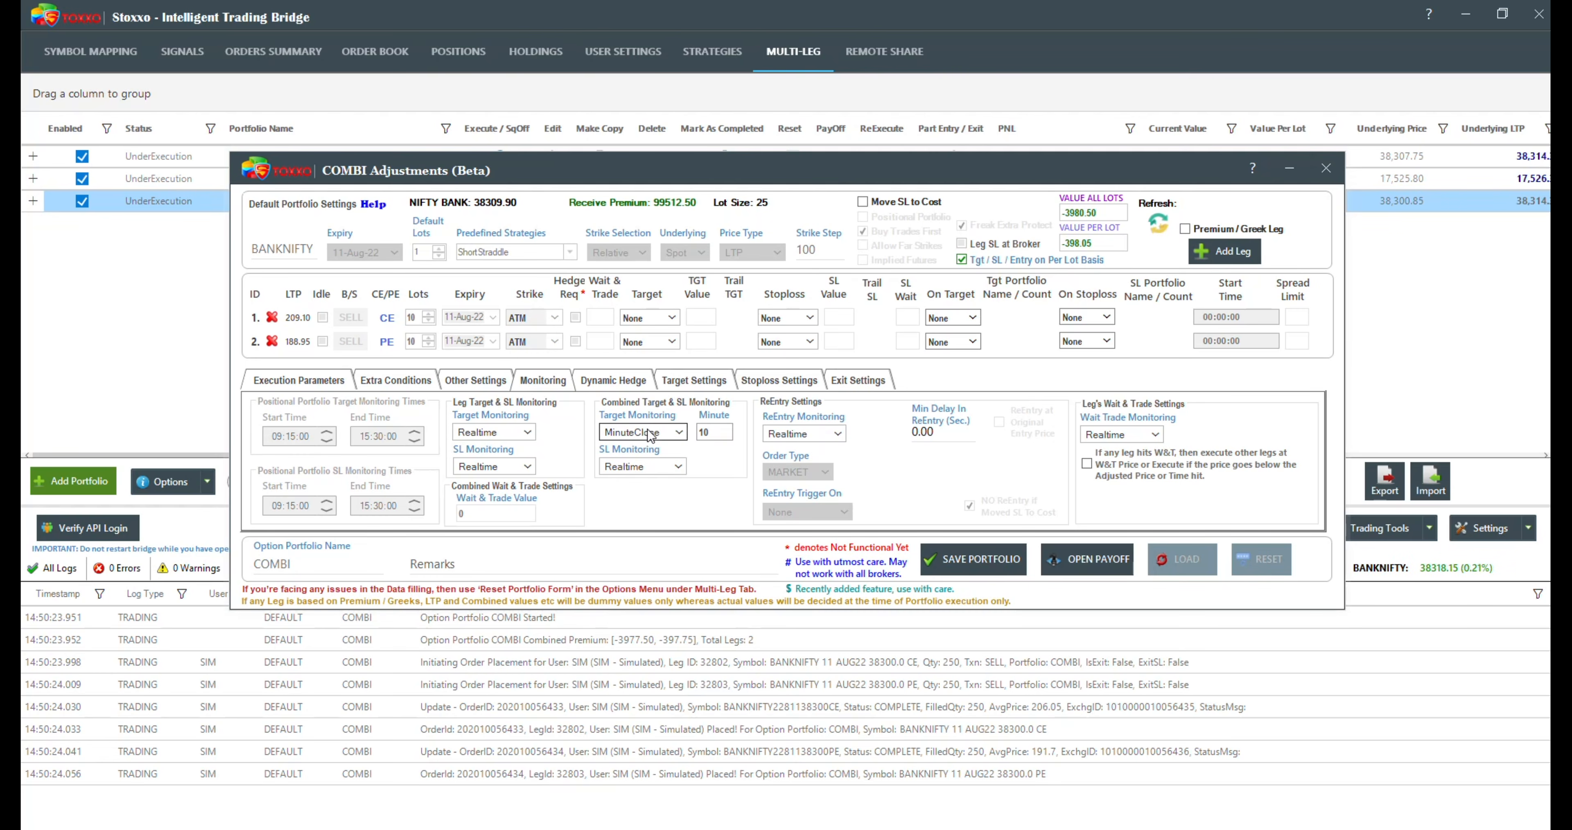
{"action": "left_click", "coordinate": [649, 432]}
{"action": "left_click", "coordinate": [649, 449]}
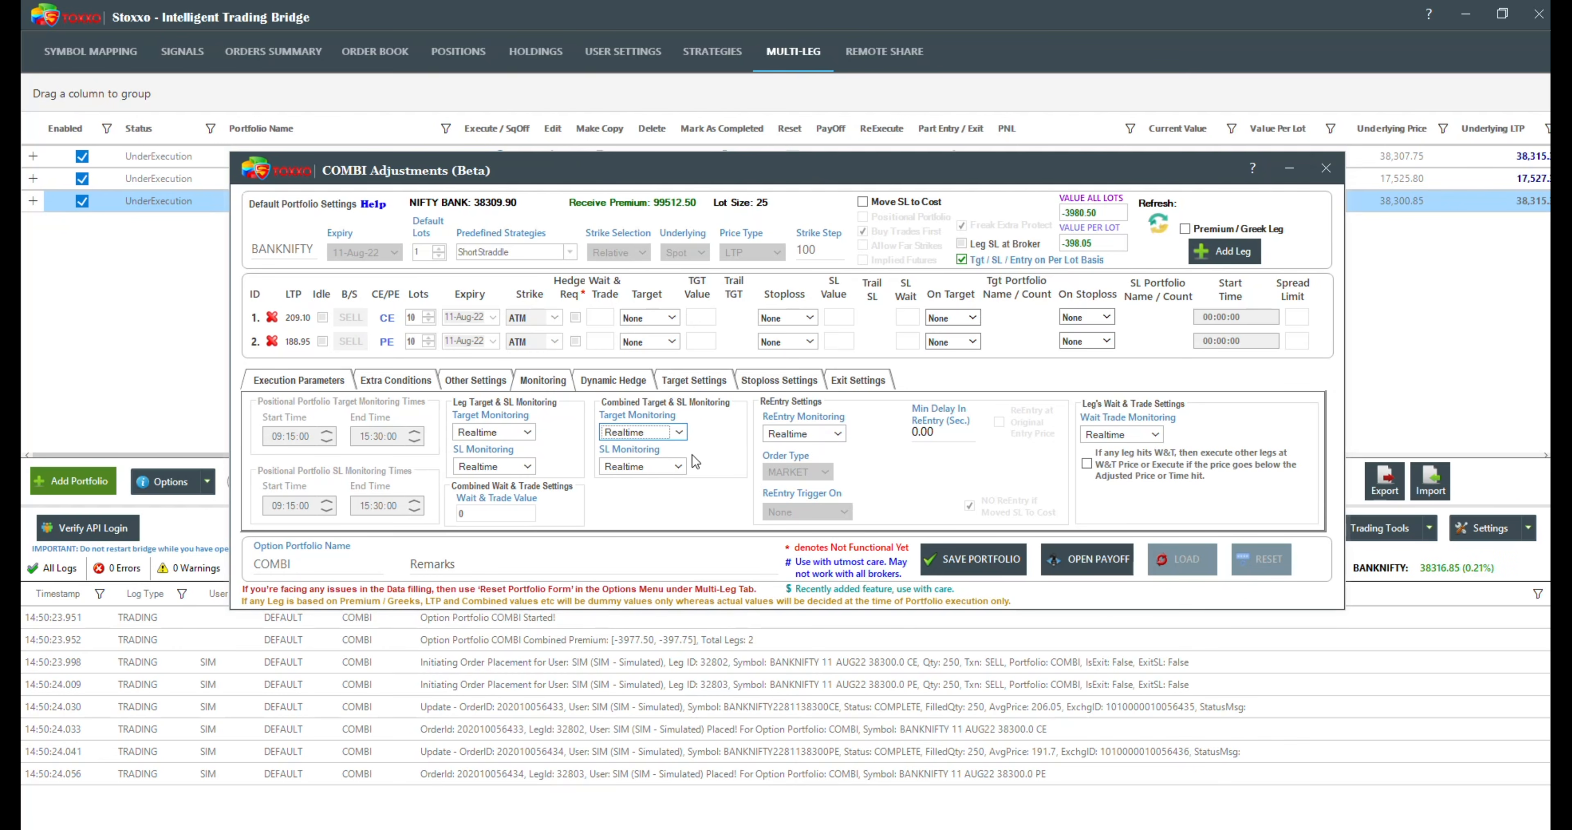
Step: Check the COMBI portfolio's stoploss settings and save its adjustments
{"action": "left_click", "coordinate": [749, 379]}
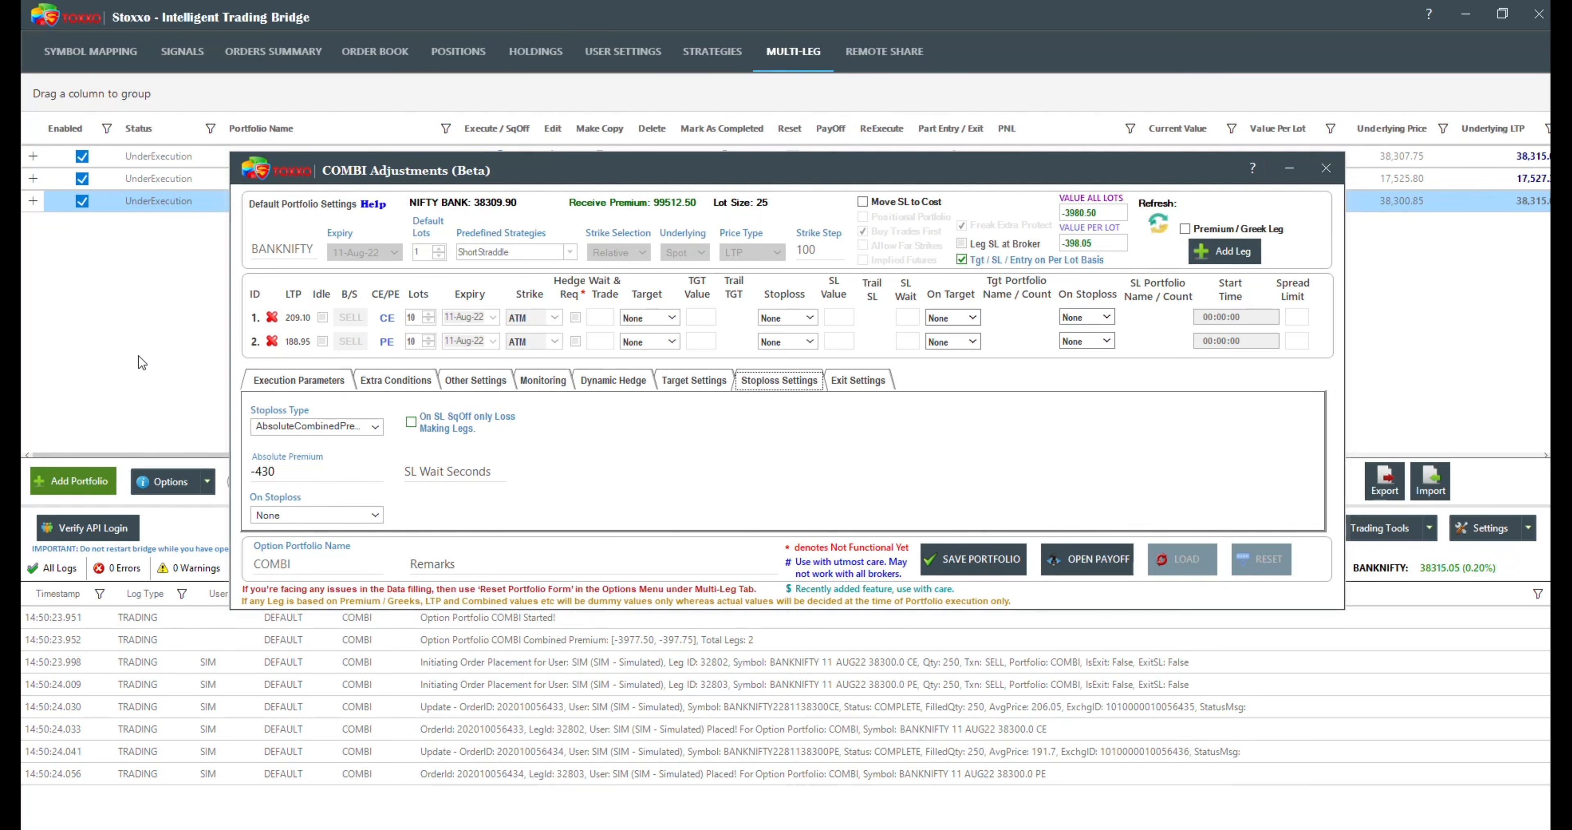
{"action": "left_click", "coordinate": [251, 383]}
{"action": "left_click", "coordinate": [977, 565]}
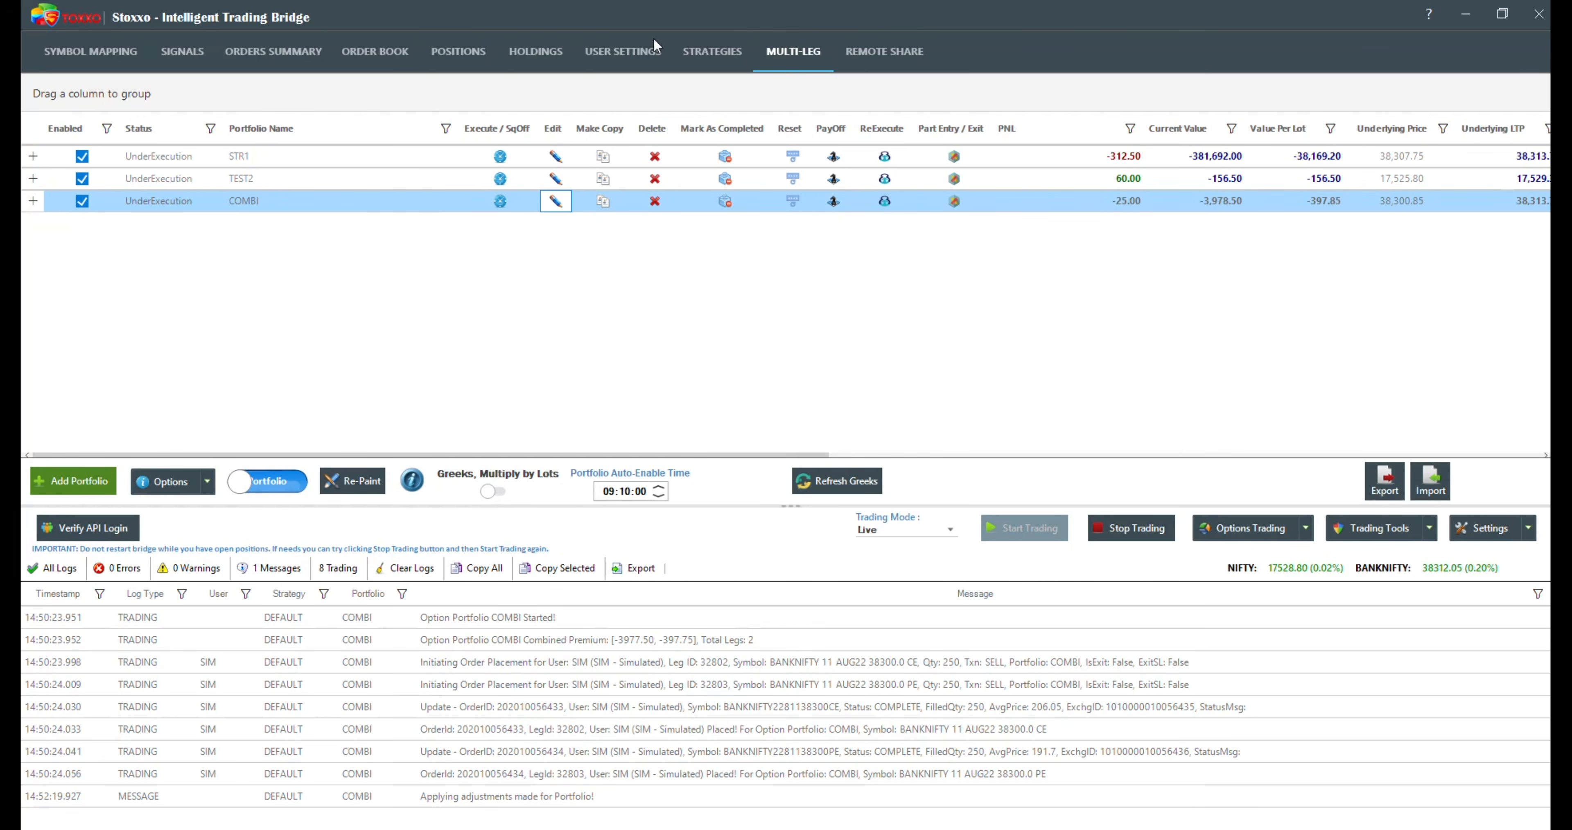
Step: Try adding the Fyers user to the DEFAULT strategy, and apply the user selection with only SIM included
{"action": "left_click", "coordinate": [698, 55]}
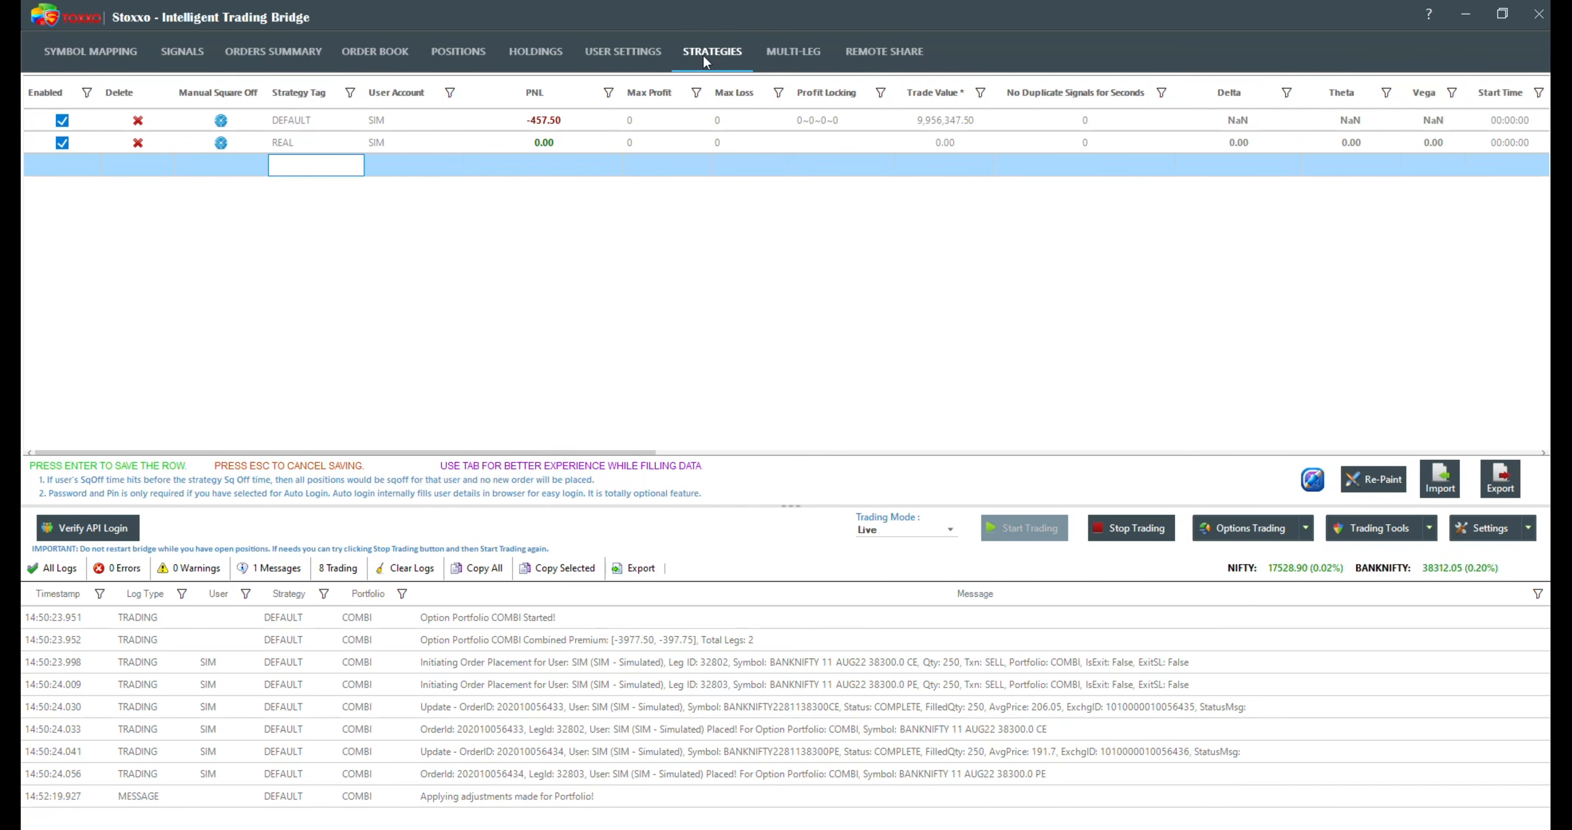
{"action": "double_click", "coordinate": [390, 119]}
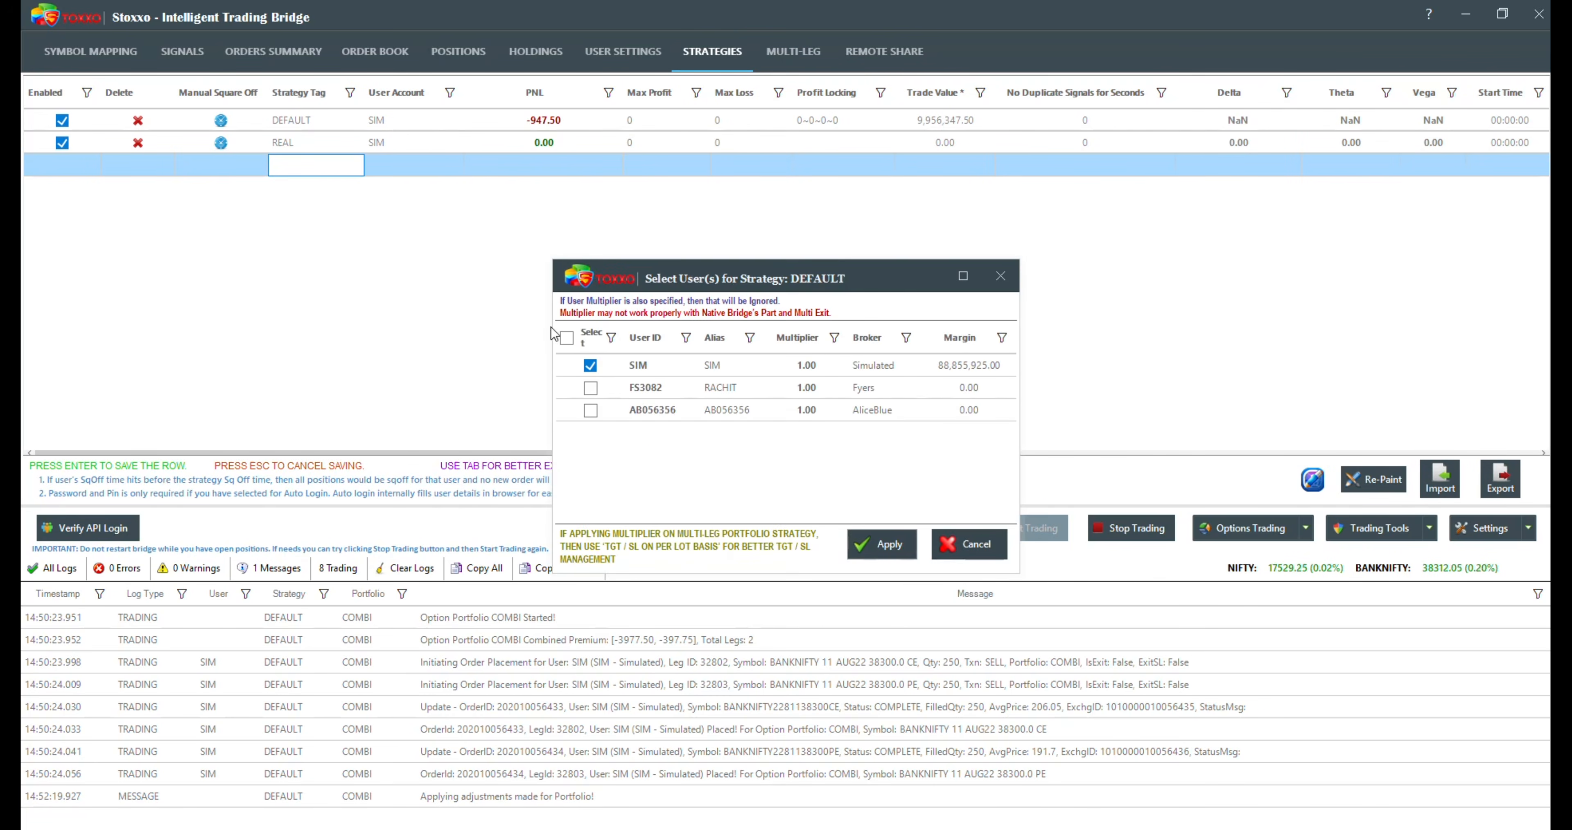
{"action": "left_click", "coordinate": [590, 387]}
{"action": "left_click", "coordinate": [591, 410]}
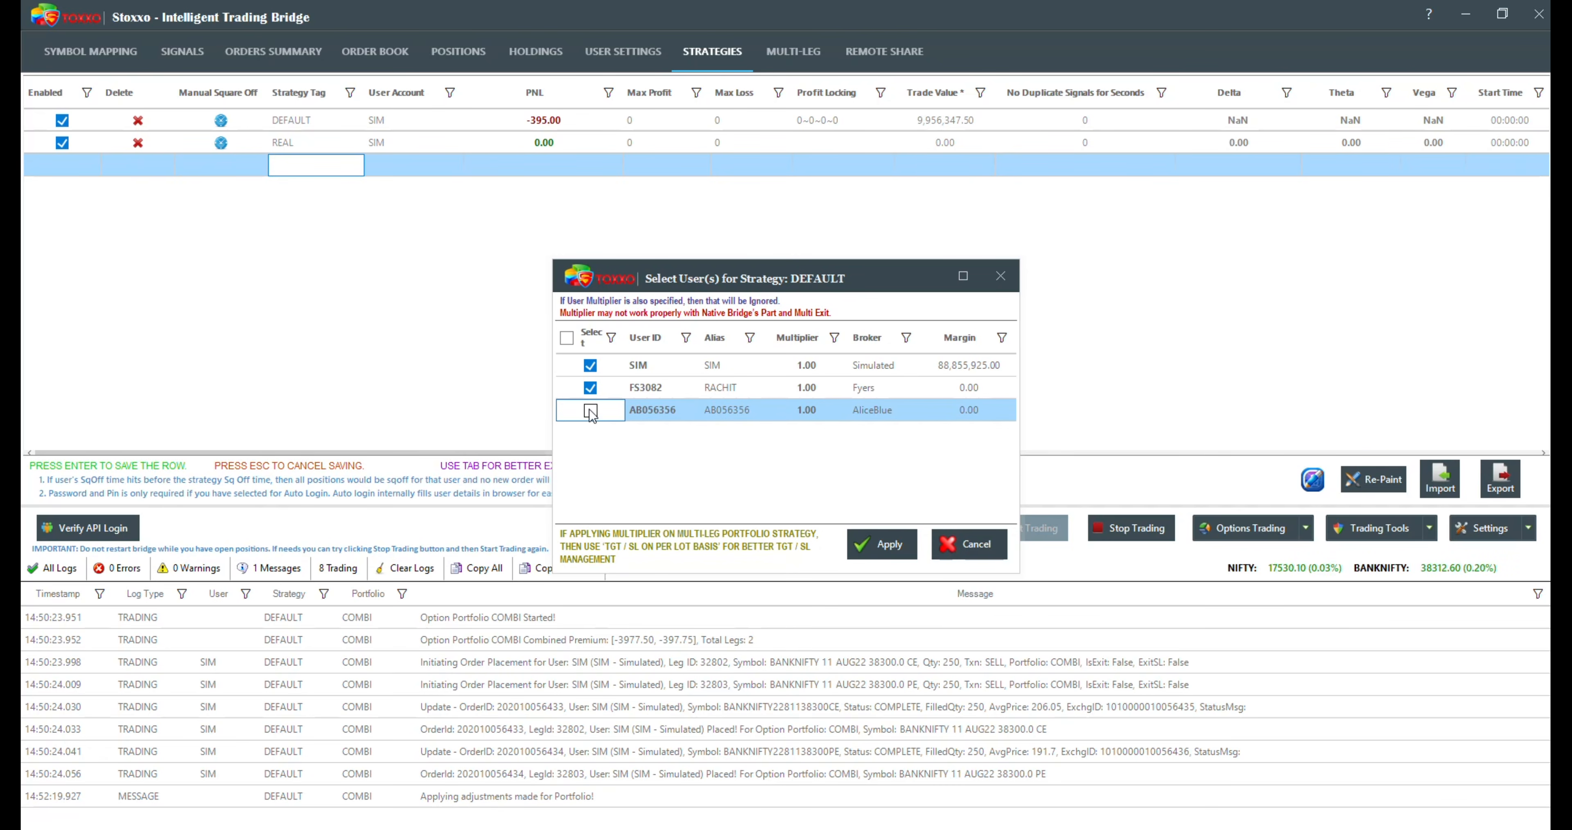
{"action": "left_click", "coordinate": [590, 388]}
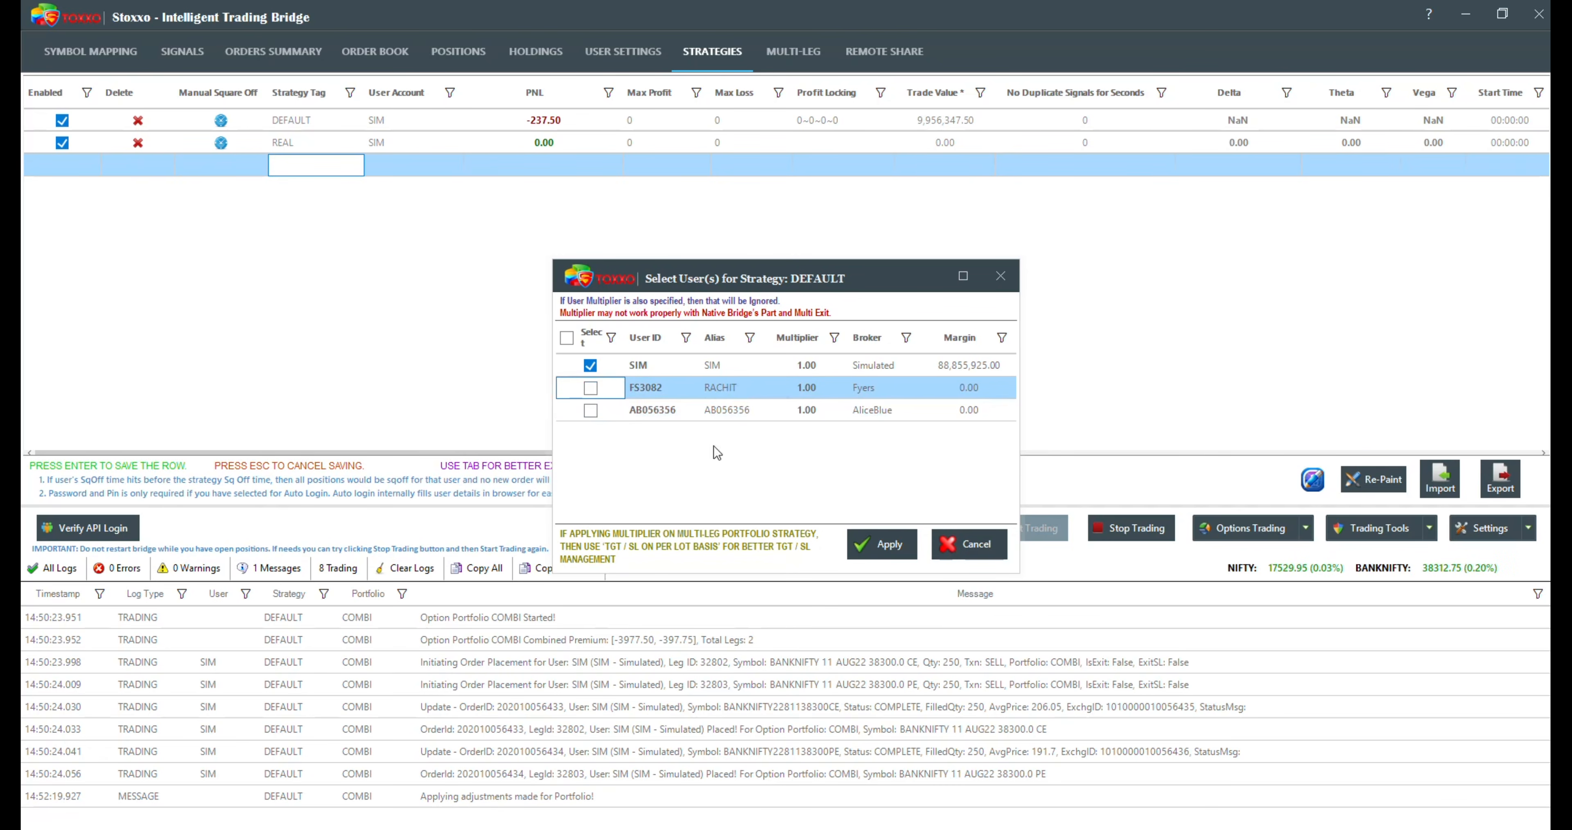
{"action": "left_click", "coordinate": [902, 544]}
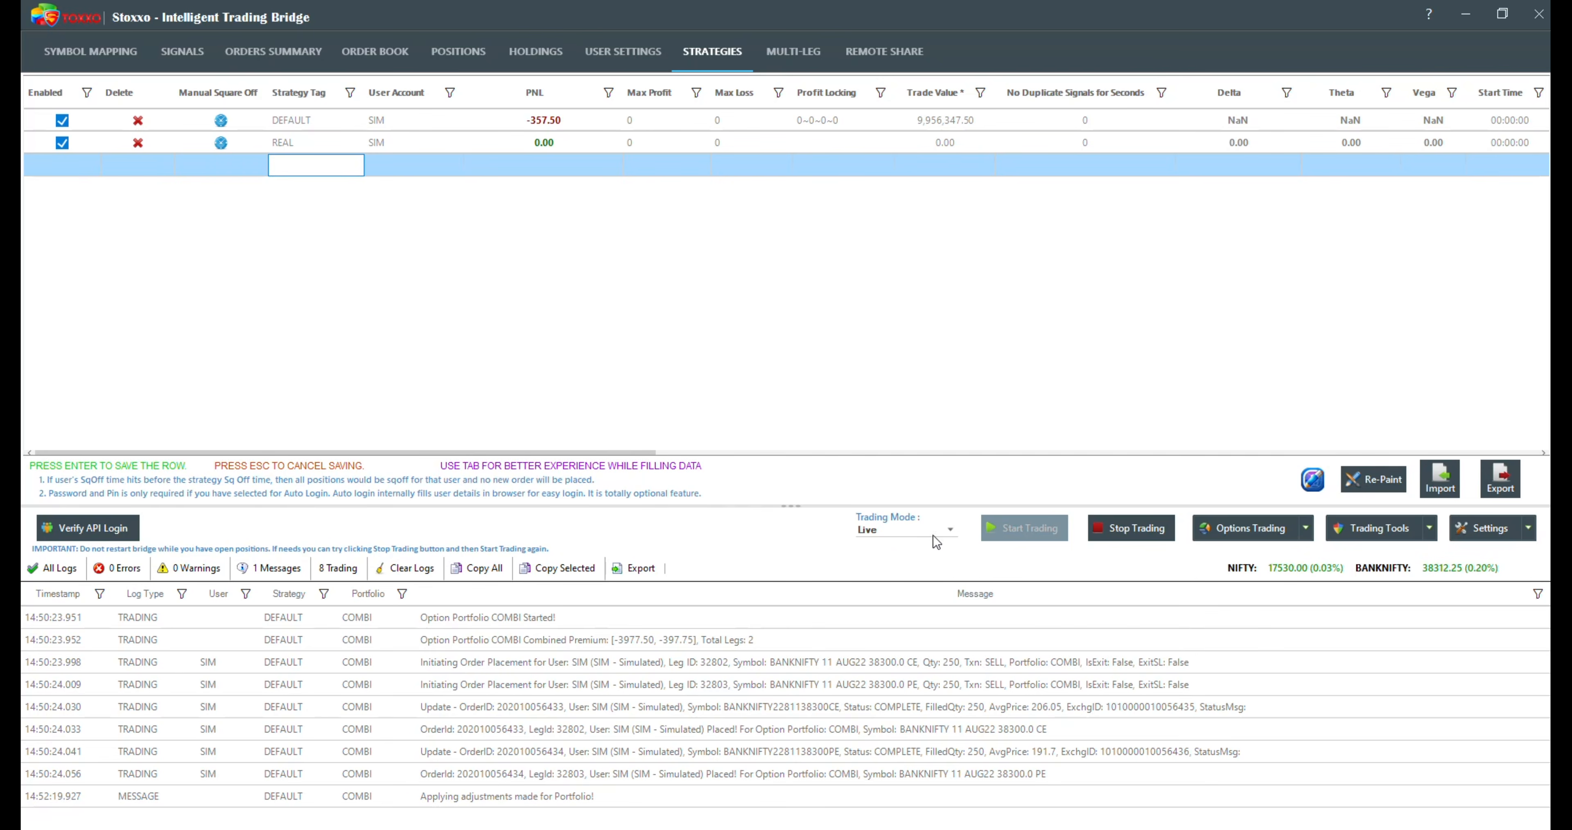
Step: Start a new multi-leg options portfolio and choose BANKNIFTY as its symbol
{"action": "left_click", "coordinate": [788, 50]}
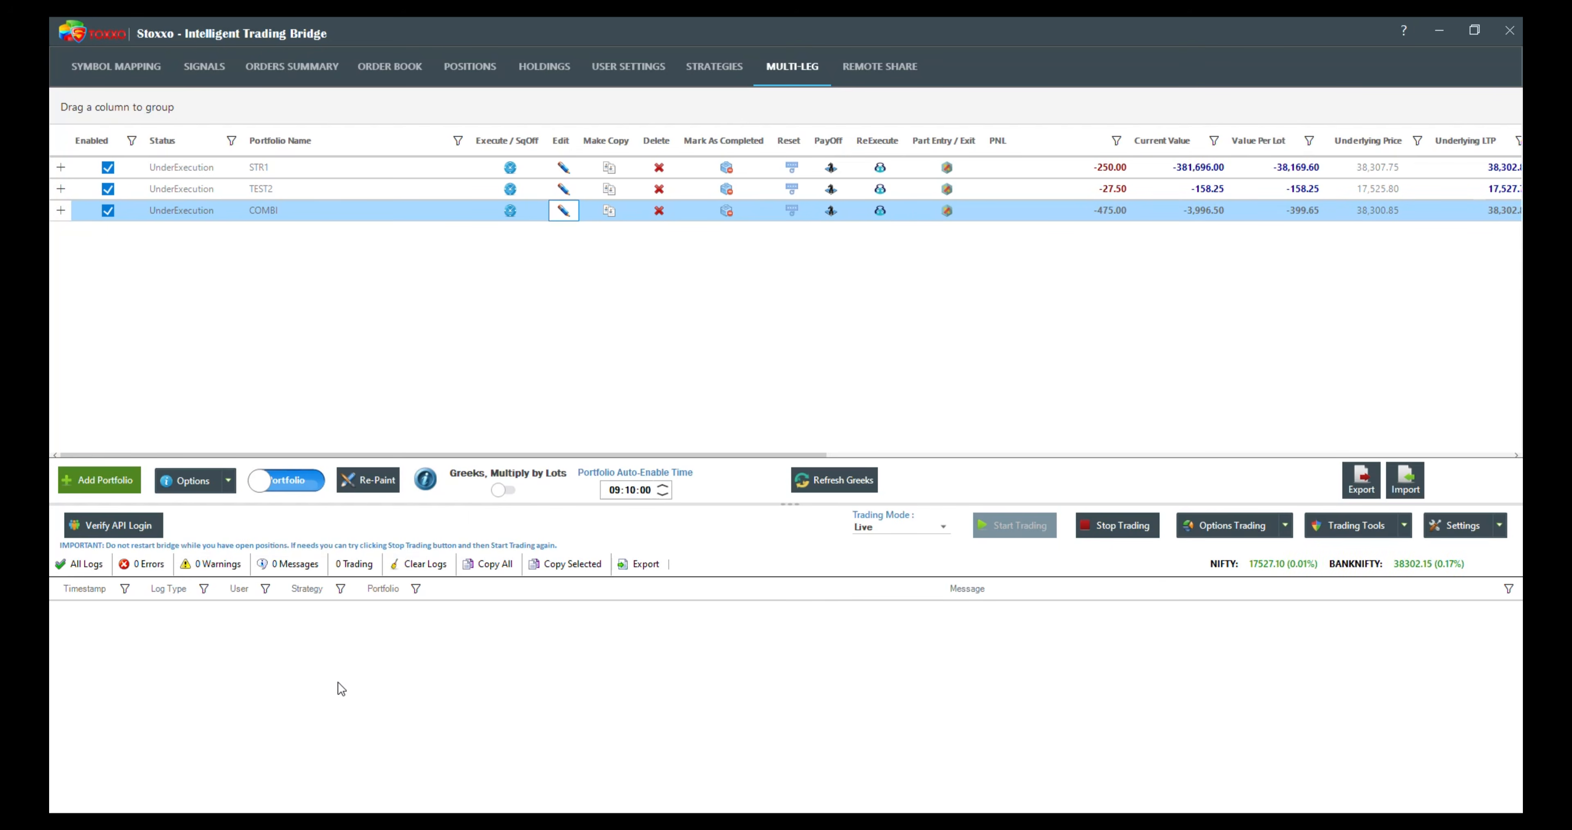
{"action": "left_click", "coordinate": [76, 478]}
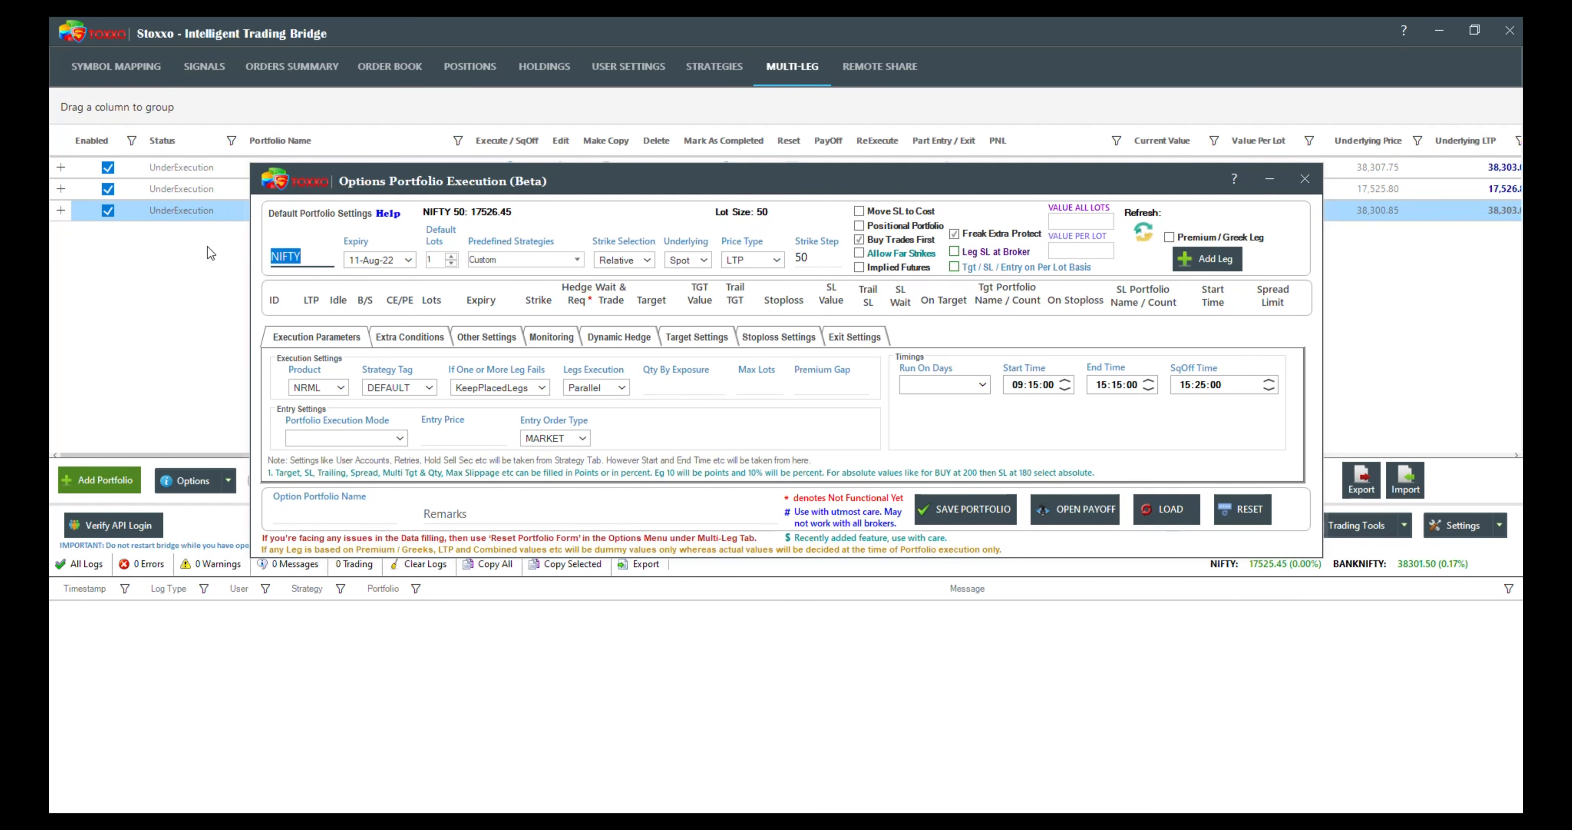
{"action": "type", "text": "BANK"}
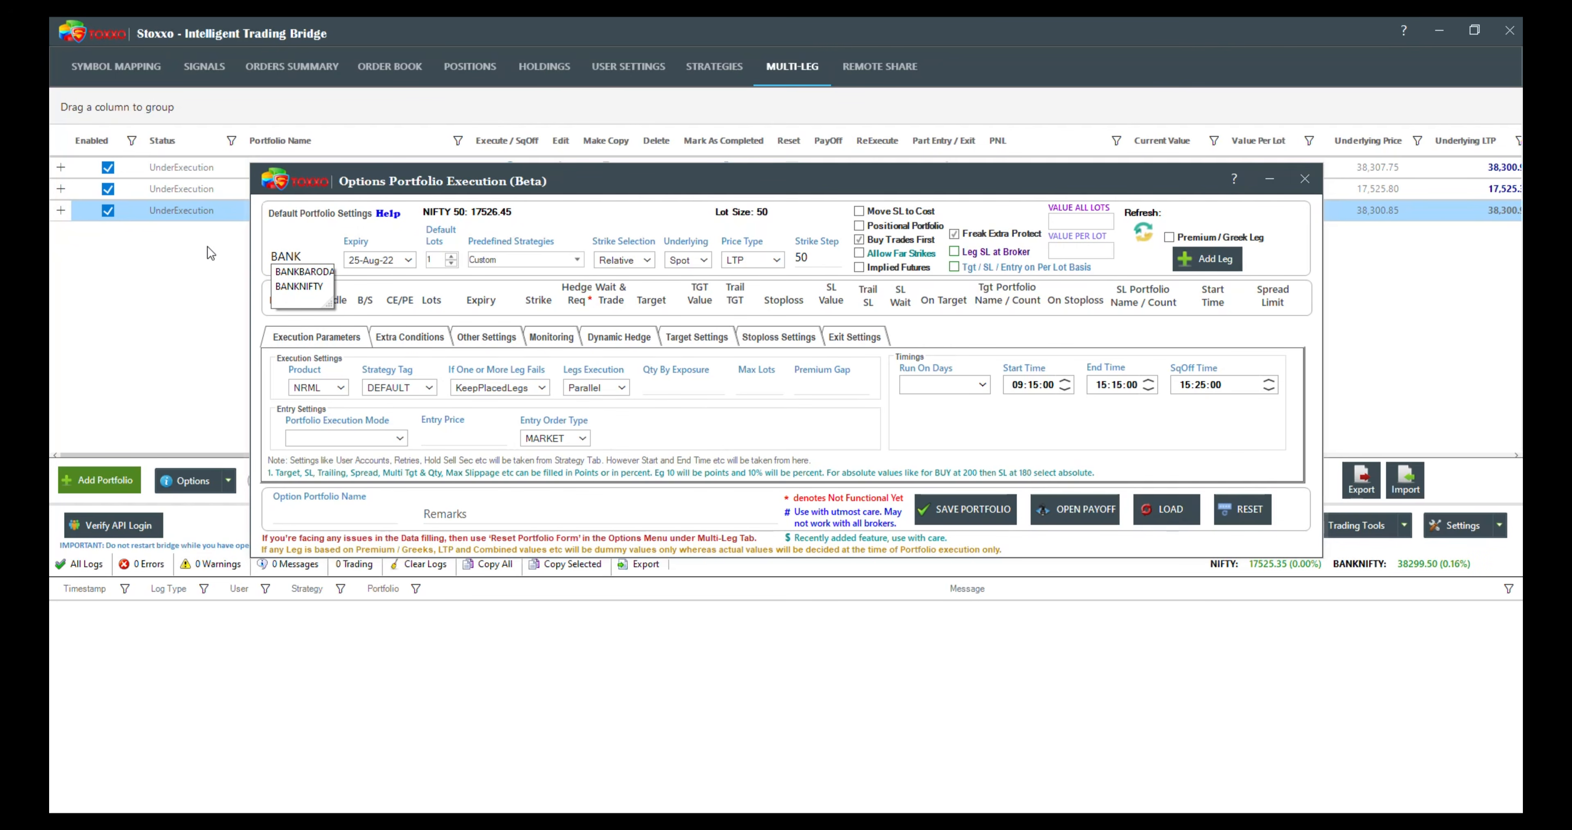
{"action": "key", "text": "Down"}
{"action": "key", "text": "Down"}
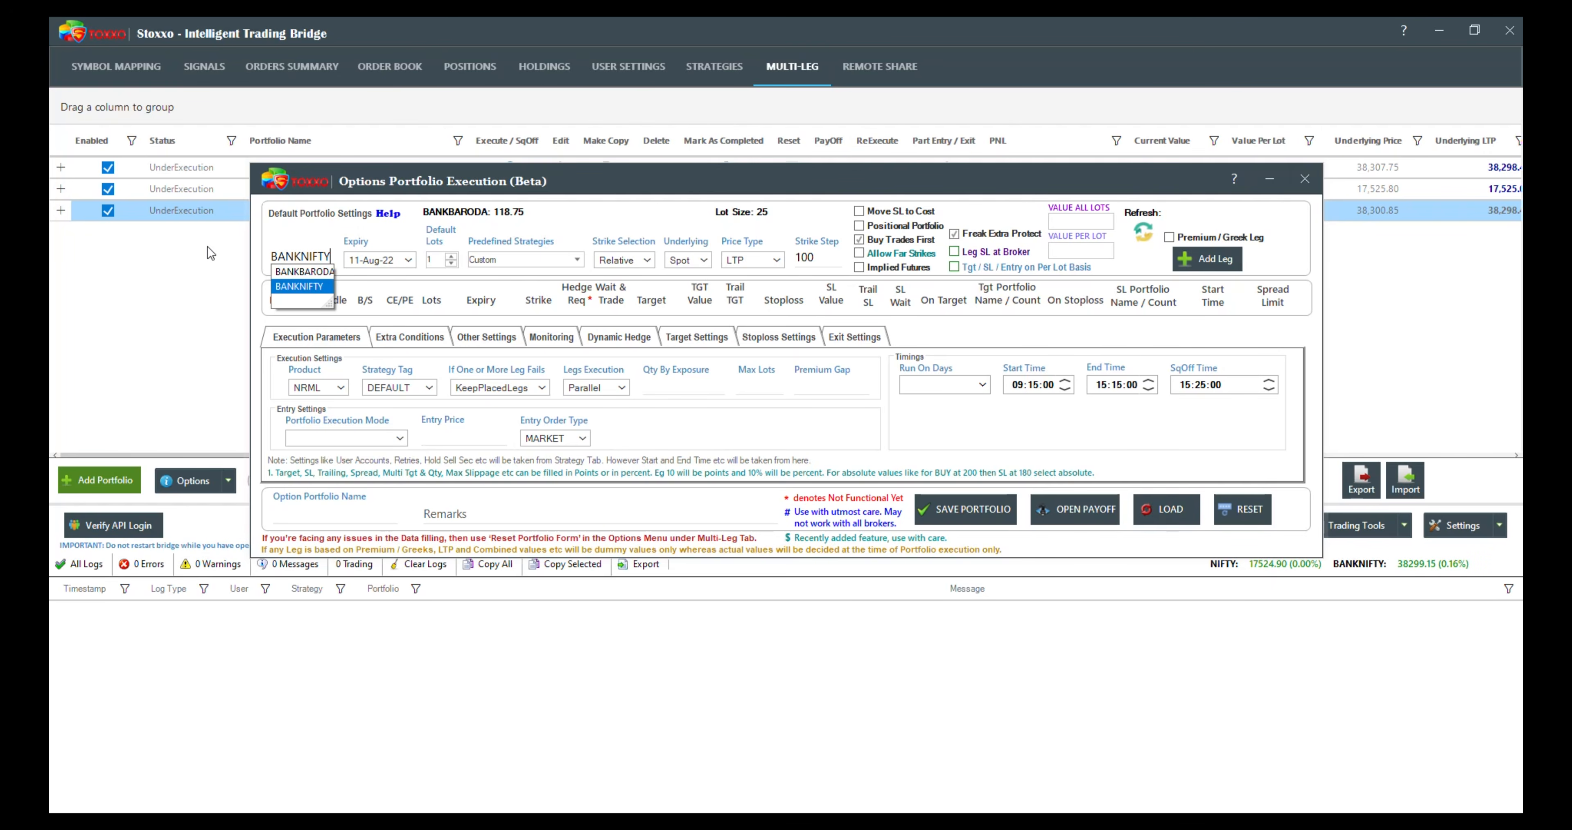
{"action": "key", "text": "Tab"}
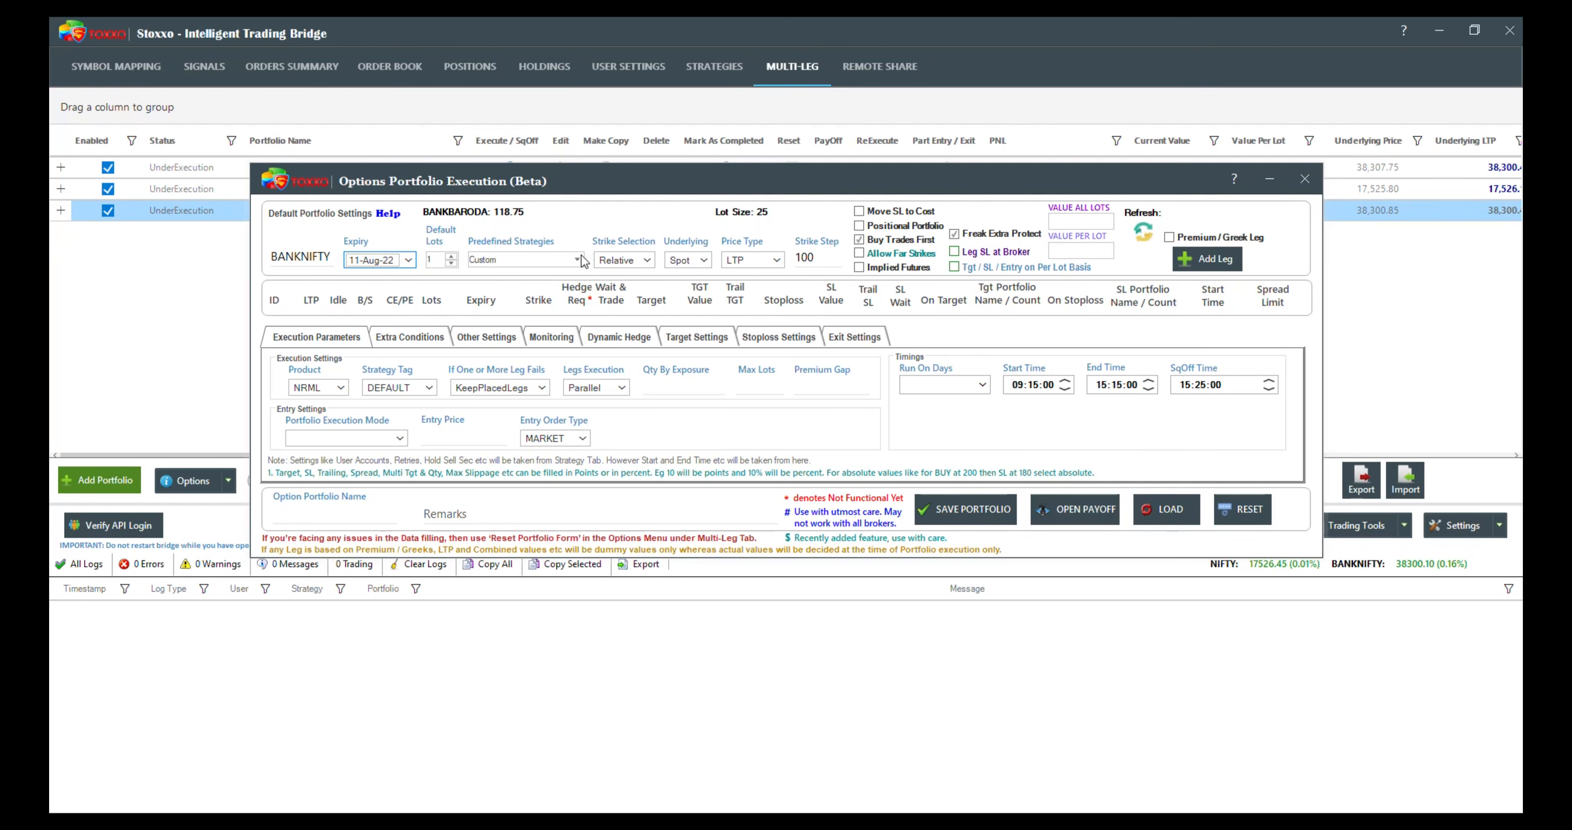
Step: Load the predefined ShortStraddle strategy into the new portfolio and set its product to MIS
{"action": "left_click", "coordinate": [556, 259]}
{"action": "left_click", "coordinate": [523, 298]}
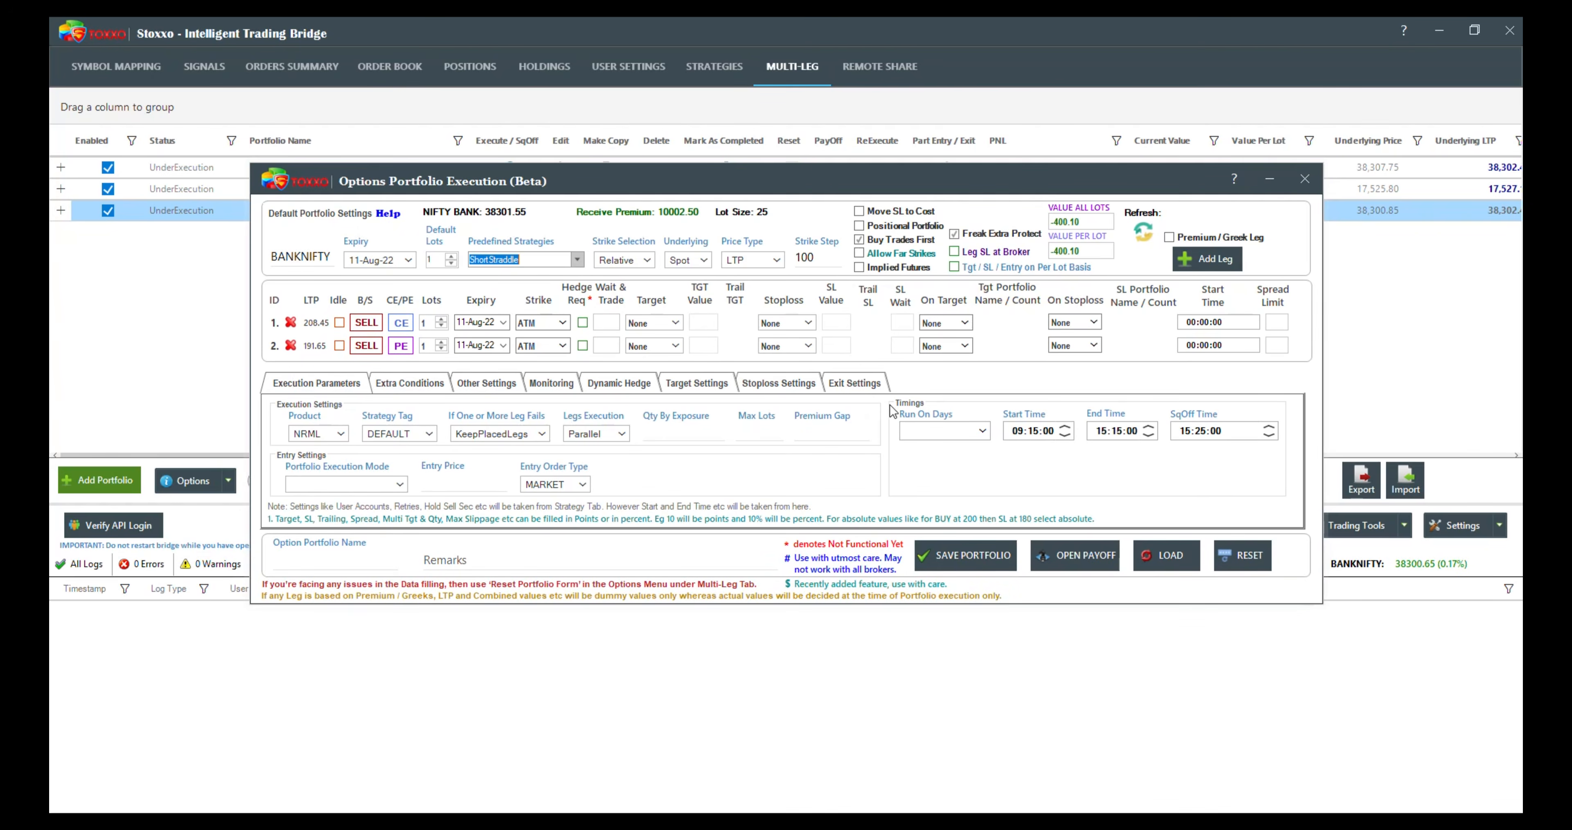
{"action": "left_click", "coordinate": [319, 433]}
{"action": "left_click", "coordinate": [322, 463]}
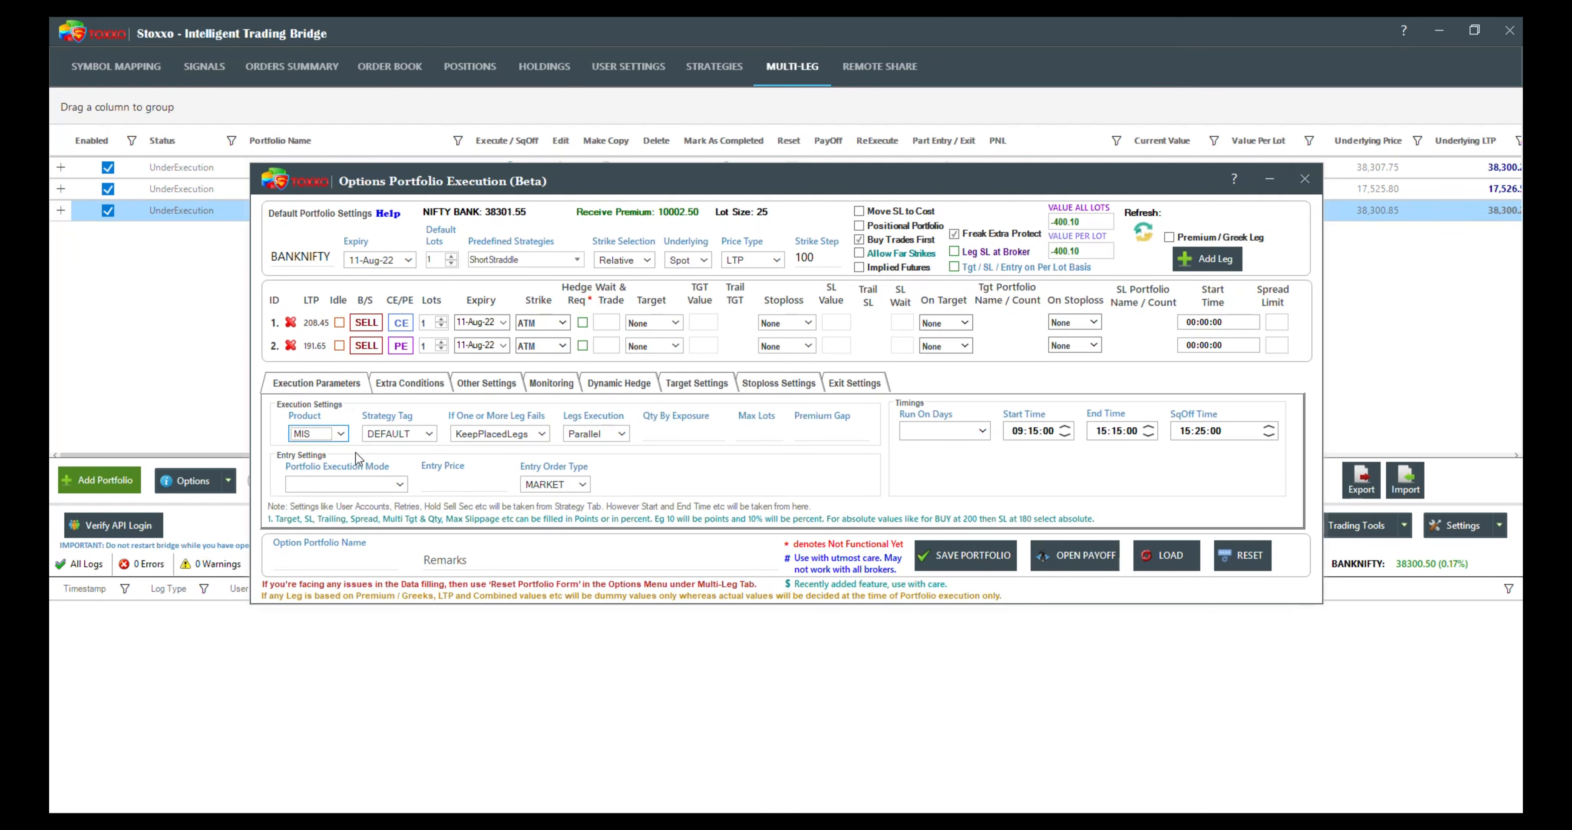
Step: Delete both straddle legs from the new portfolio and add two Premium / Greek legs in their place
{"action": "left_click", "coordinate": [291, 324]}
{"action": "left_click", "coordinate": [291, 324]}
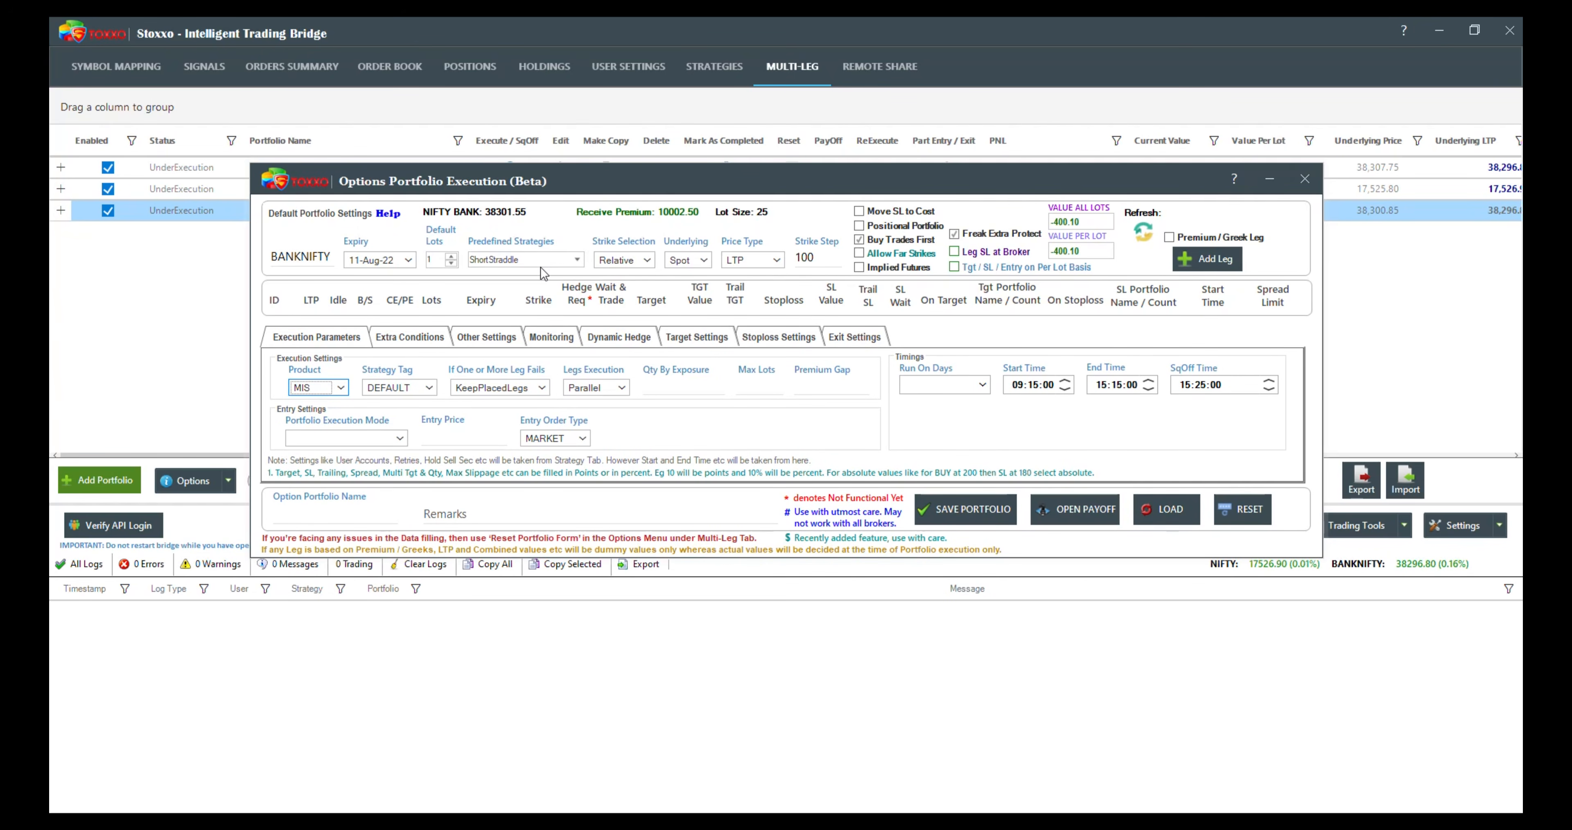
{"action": "mouse_move", "coordinate": [530, 311]}
{"action": "mouse_move", "coordinate": [1168, 242]}
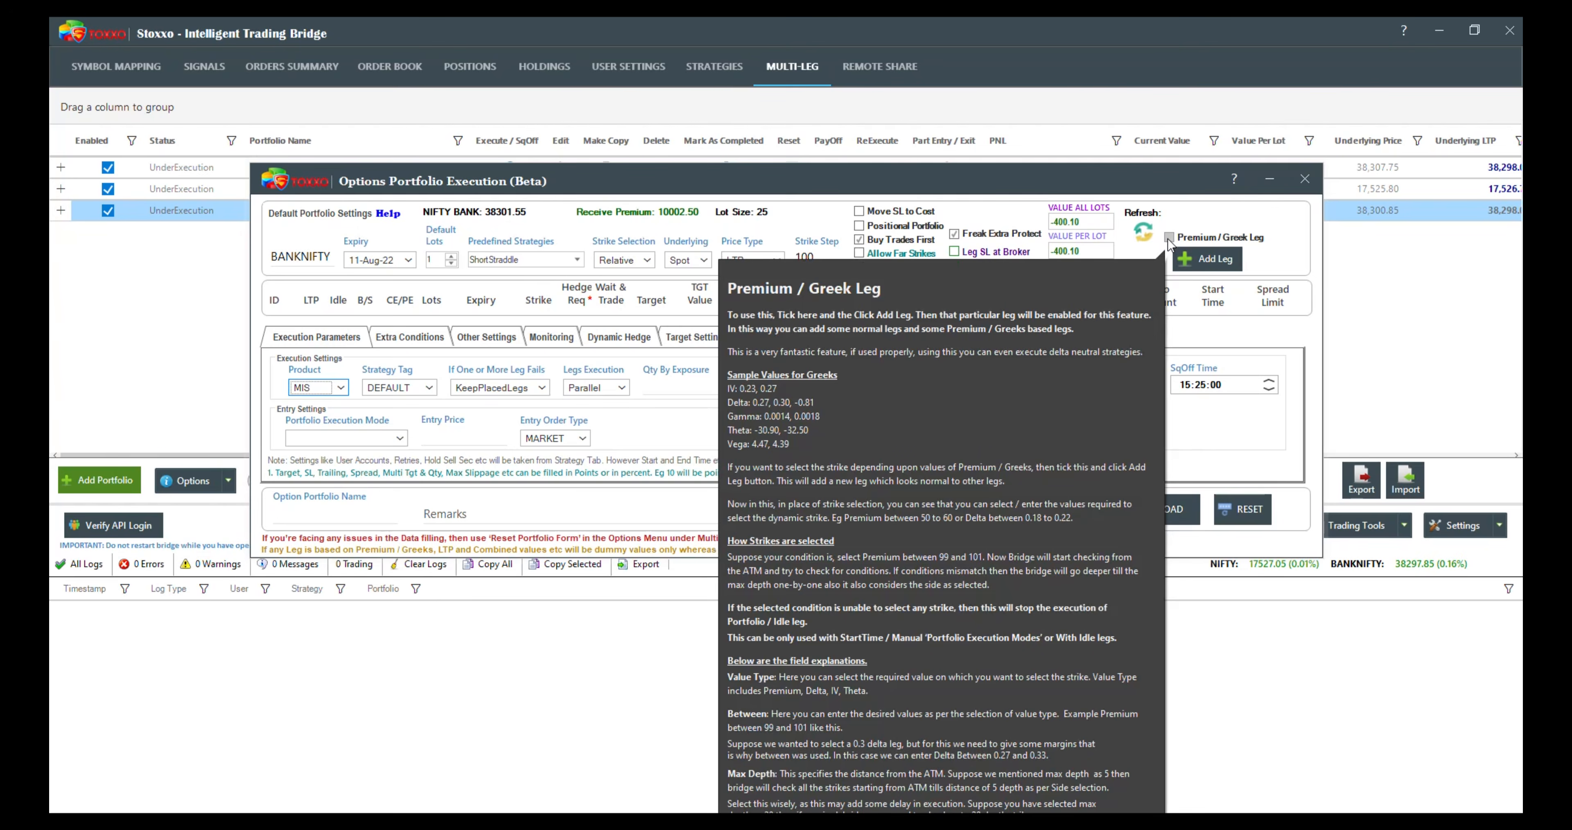
{"action": "left_click", "coordinate": [1169, 239]}
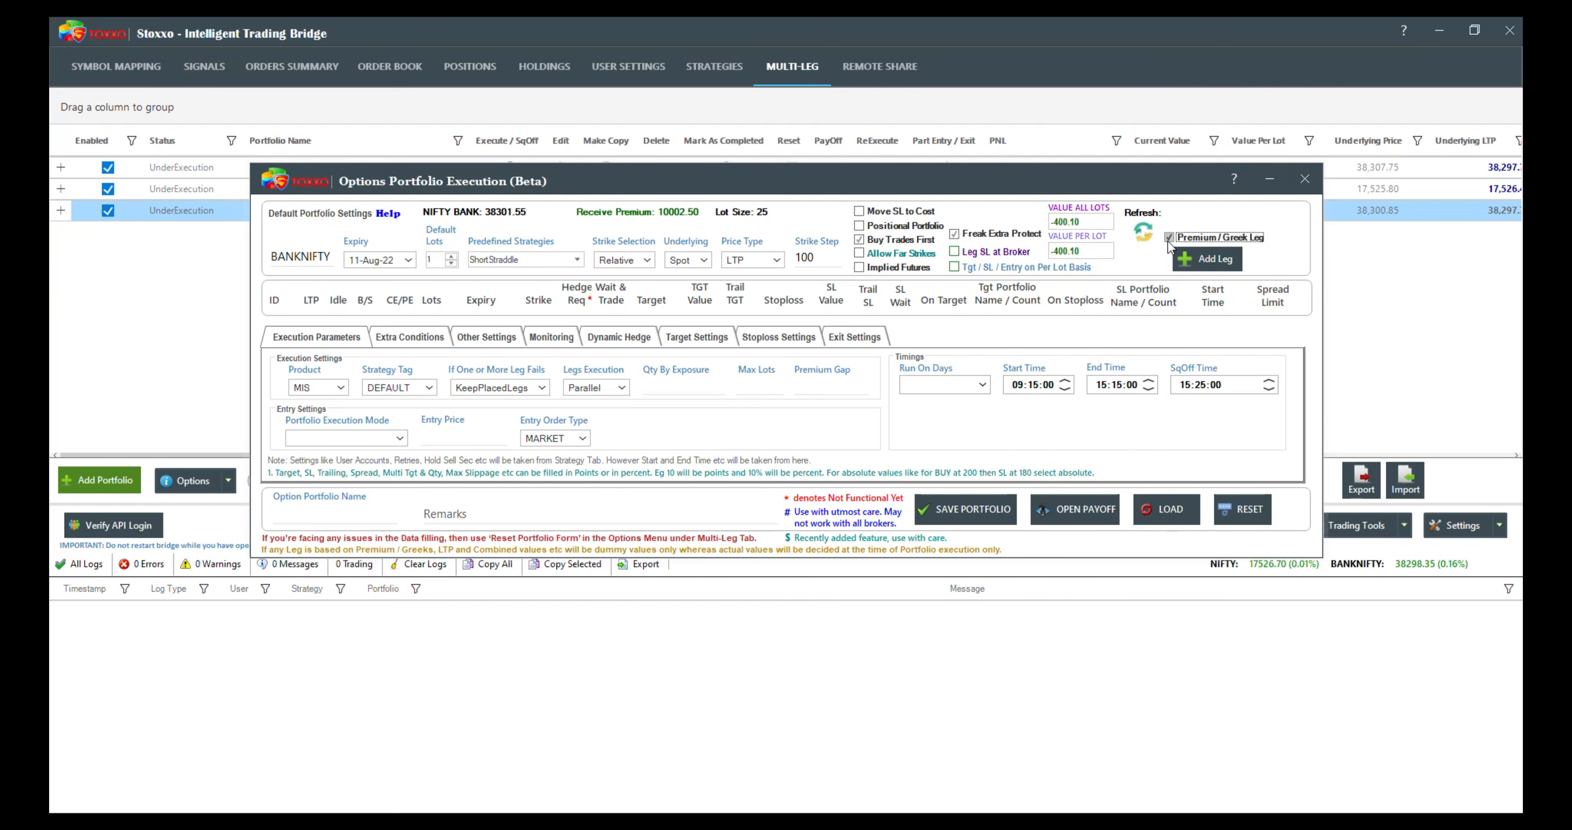
{"action": "left_click", "coordinate": [1207, 259]}
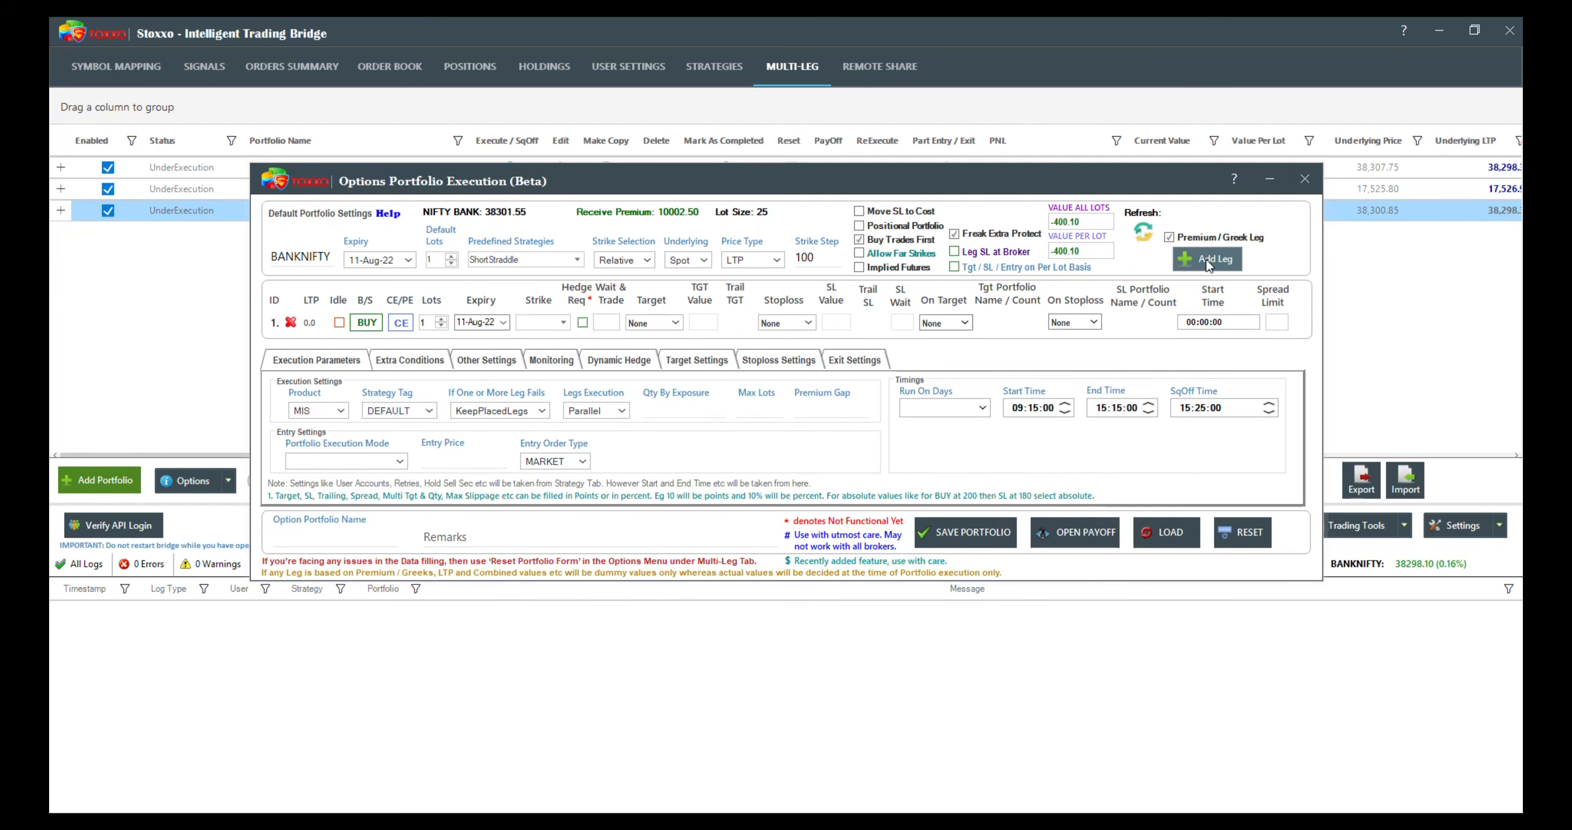
{"action": "left_click", "coordinate": [1208, 261]}
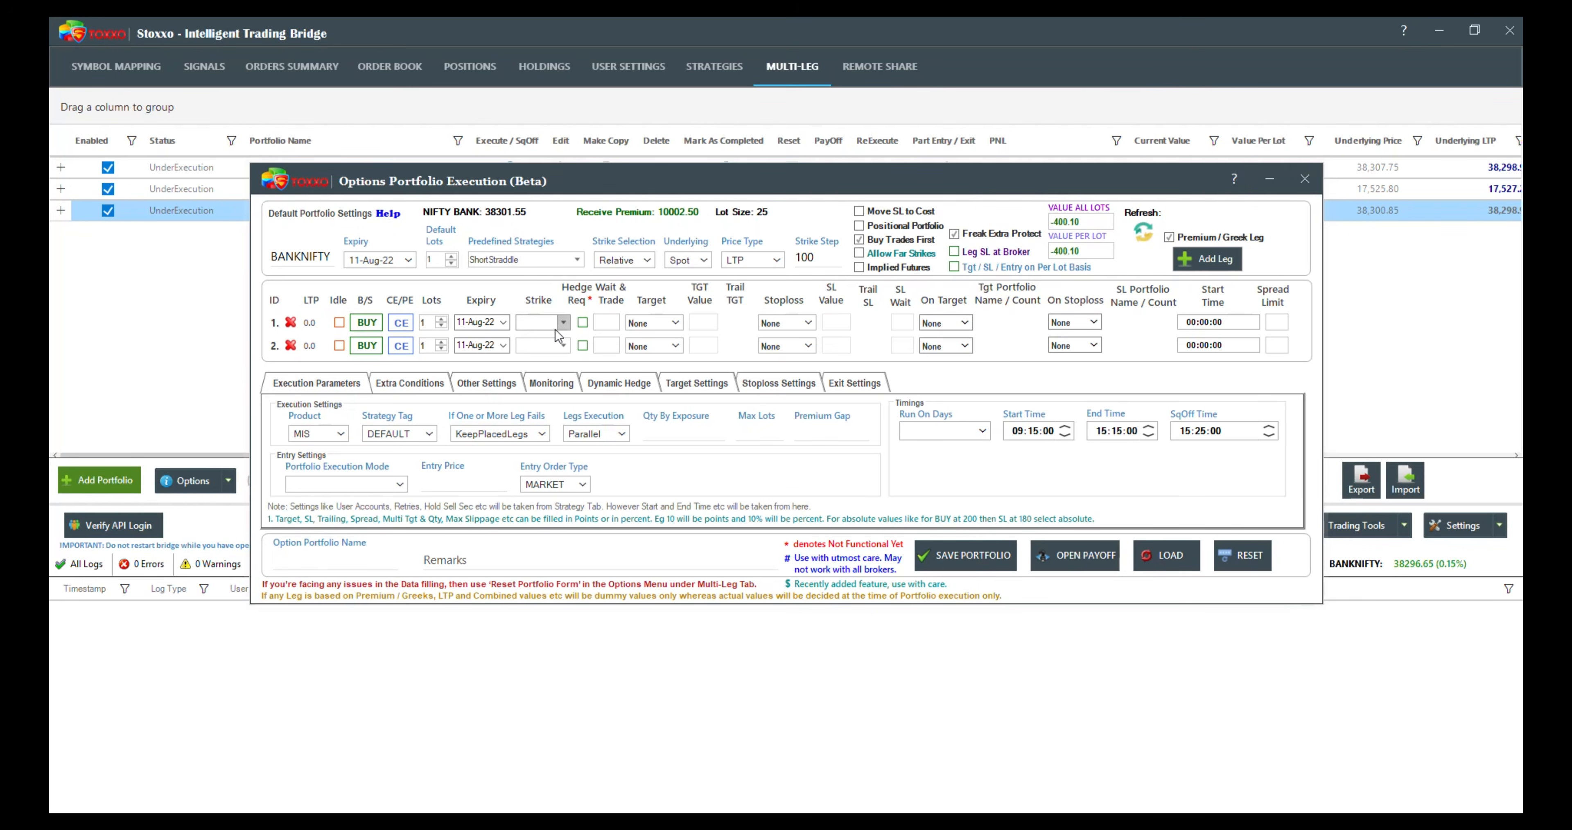
Step: Set both Premium / Greek legs to SELL with 10 lots each, making the second leg a PE
{"action": "left_click", "coordinate": [1169, 238]}
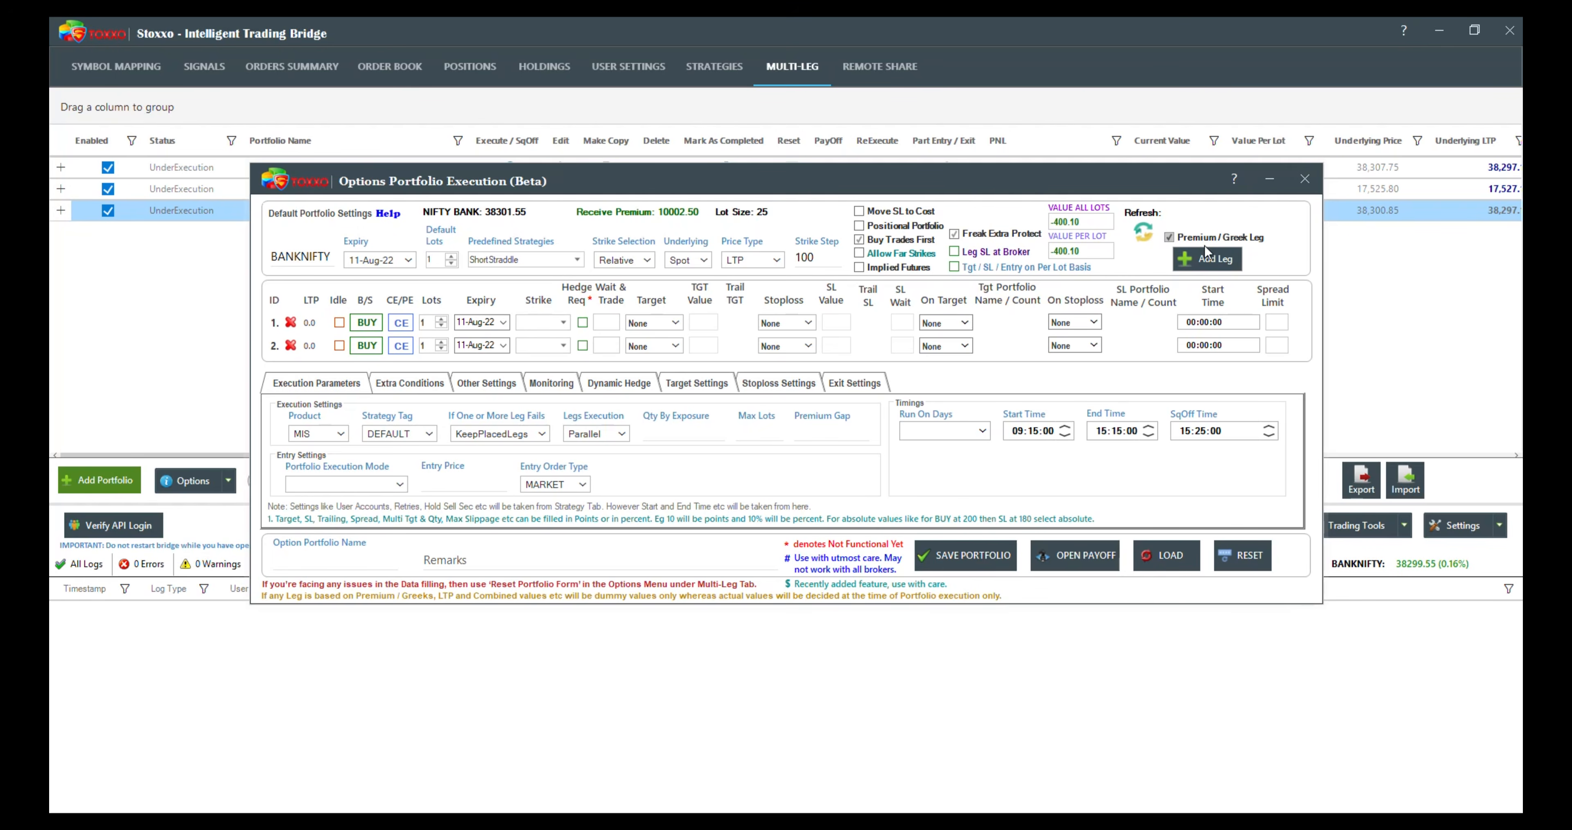
{"action": "left_click", "coordinate": [368, 323]}
{"action": "left_click", "coordinate": [368, 346]}
{"action": "left_click", "coordinate": [399, 346]}
{"action": "left_click", "coordinate": [428, 322]}
{"action": "type", "text": "0"}
{"action": "left_click", "coordinate": [428, 345]}
{"action": "type", "text": "0"}
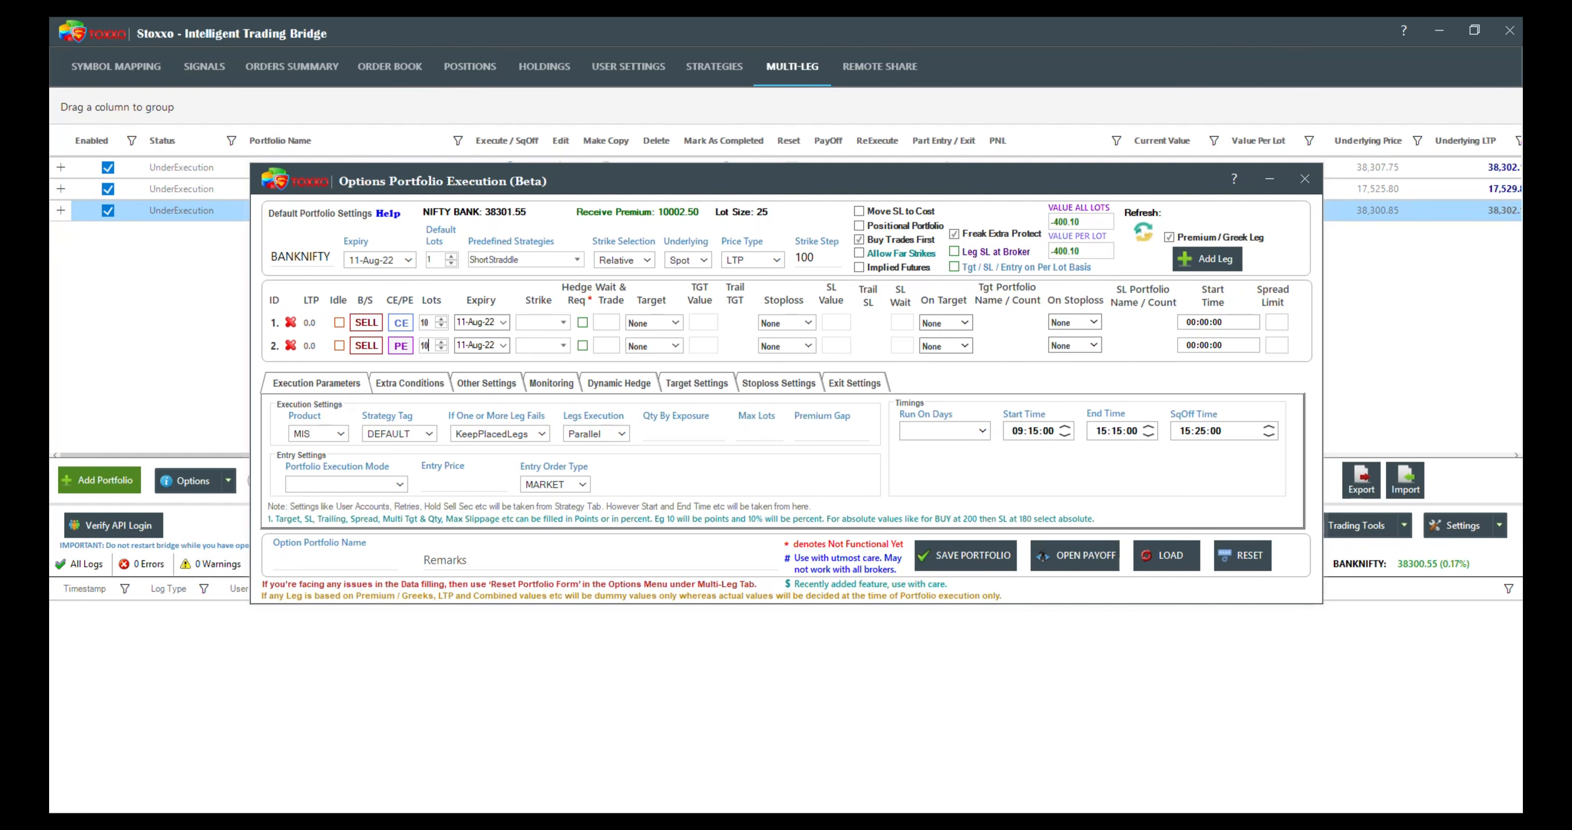
Step: Set the first leg's strike selection to Premium between 100 and 150
{"action": "left_click", "coordinate": [561, 324]}
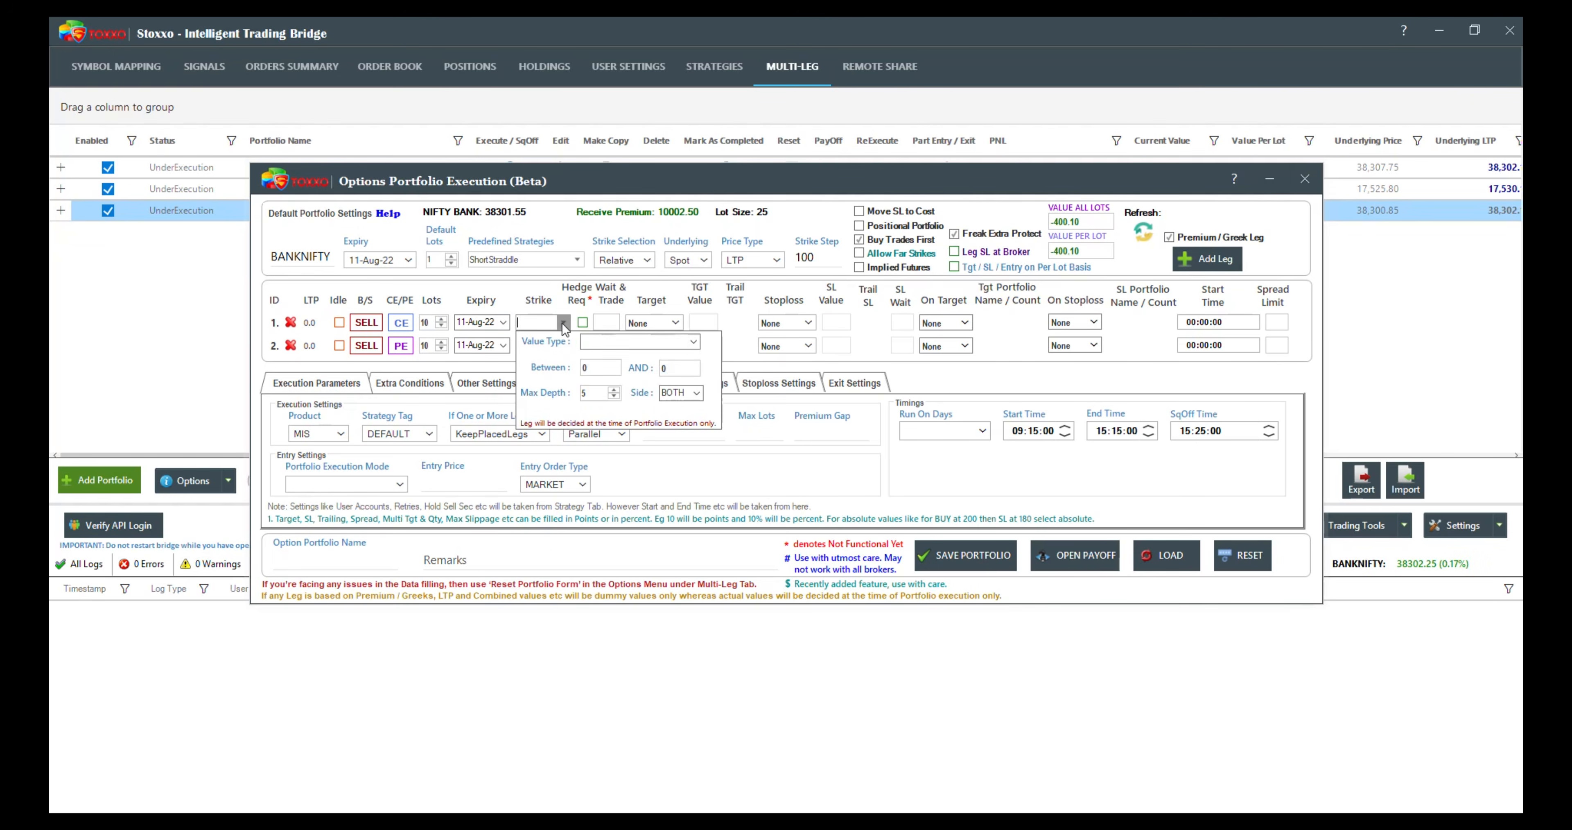
{"action": "left_click", "coordinate": [694, 341]}
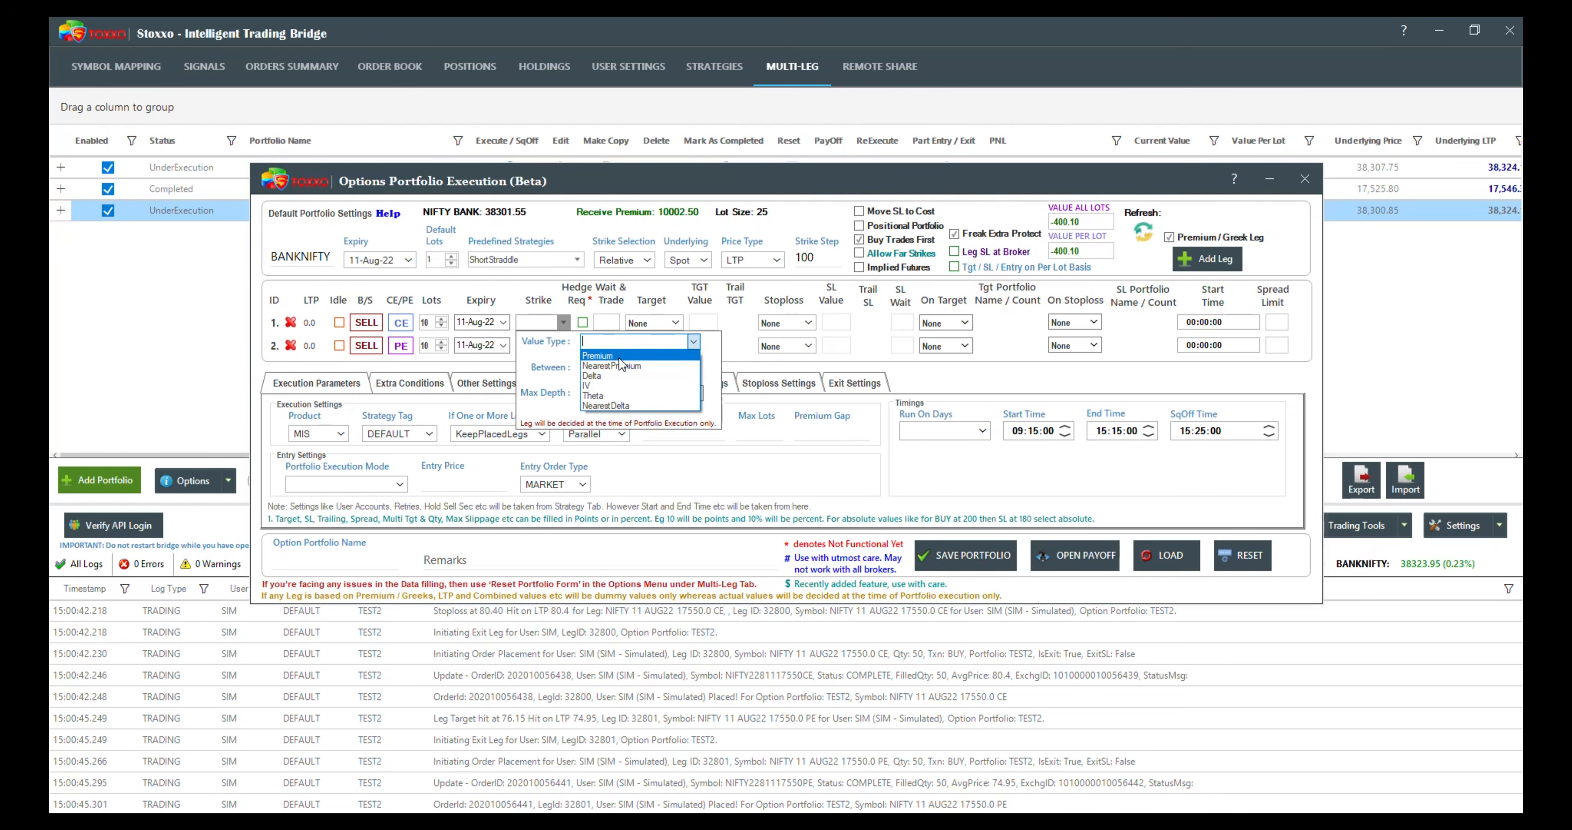
{"action": "left_click", "coordinate": [620, 356]}
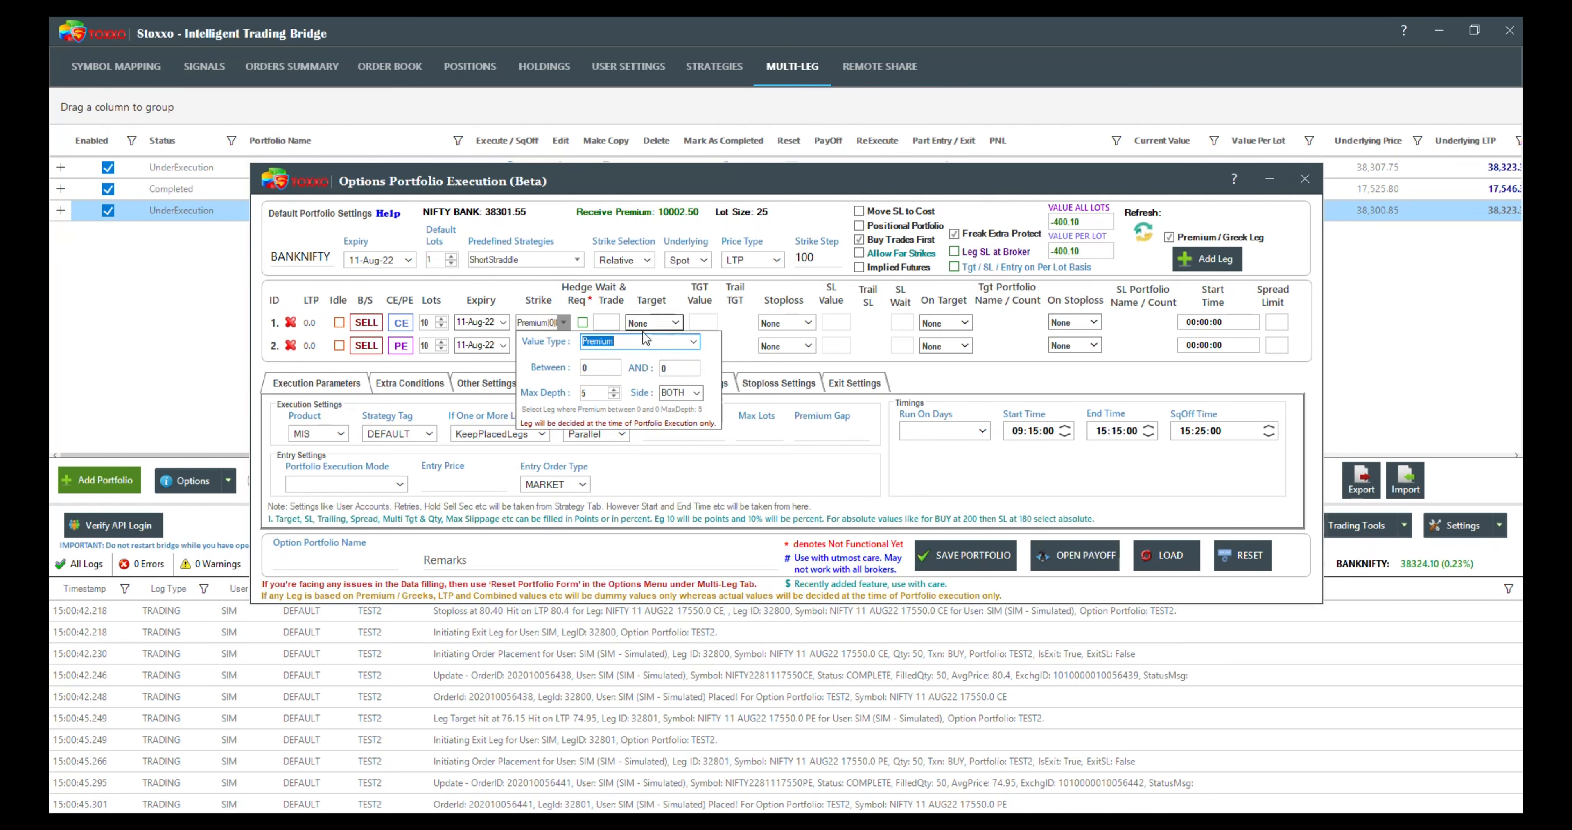
{"action": "left_click", "coordinate": [590, 369]}
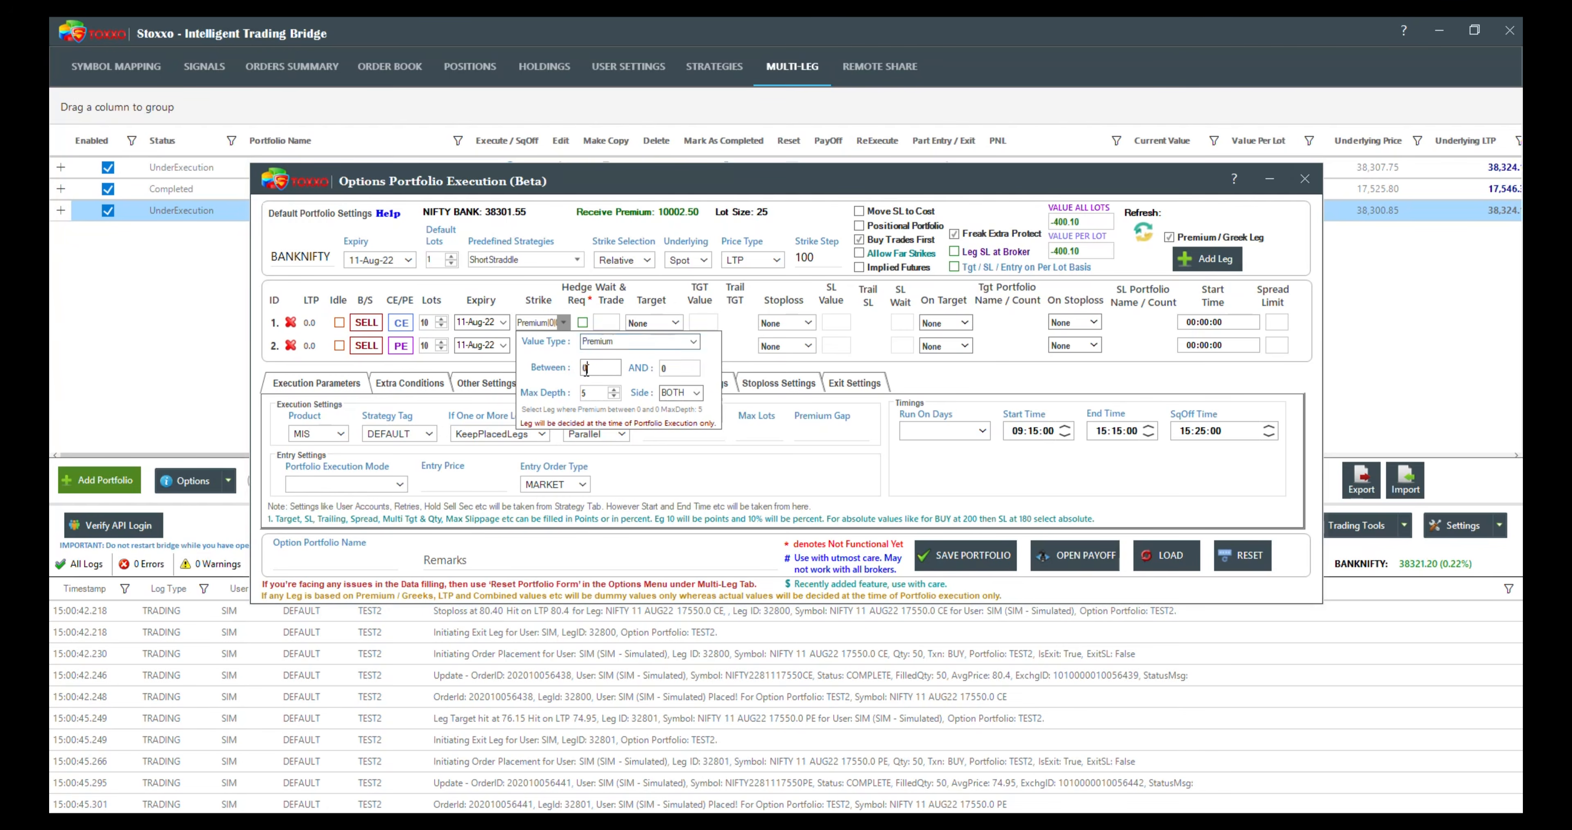
{"action": "left_click_drag", "start_coordinate": [596, 370], "coordinate": [561, 376]}
{"action": "type", "text": "100"}
{"action": "left_click", "coordinate": [655, 373]}
{"action": "type", "text": "150"}
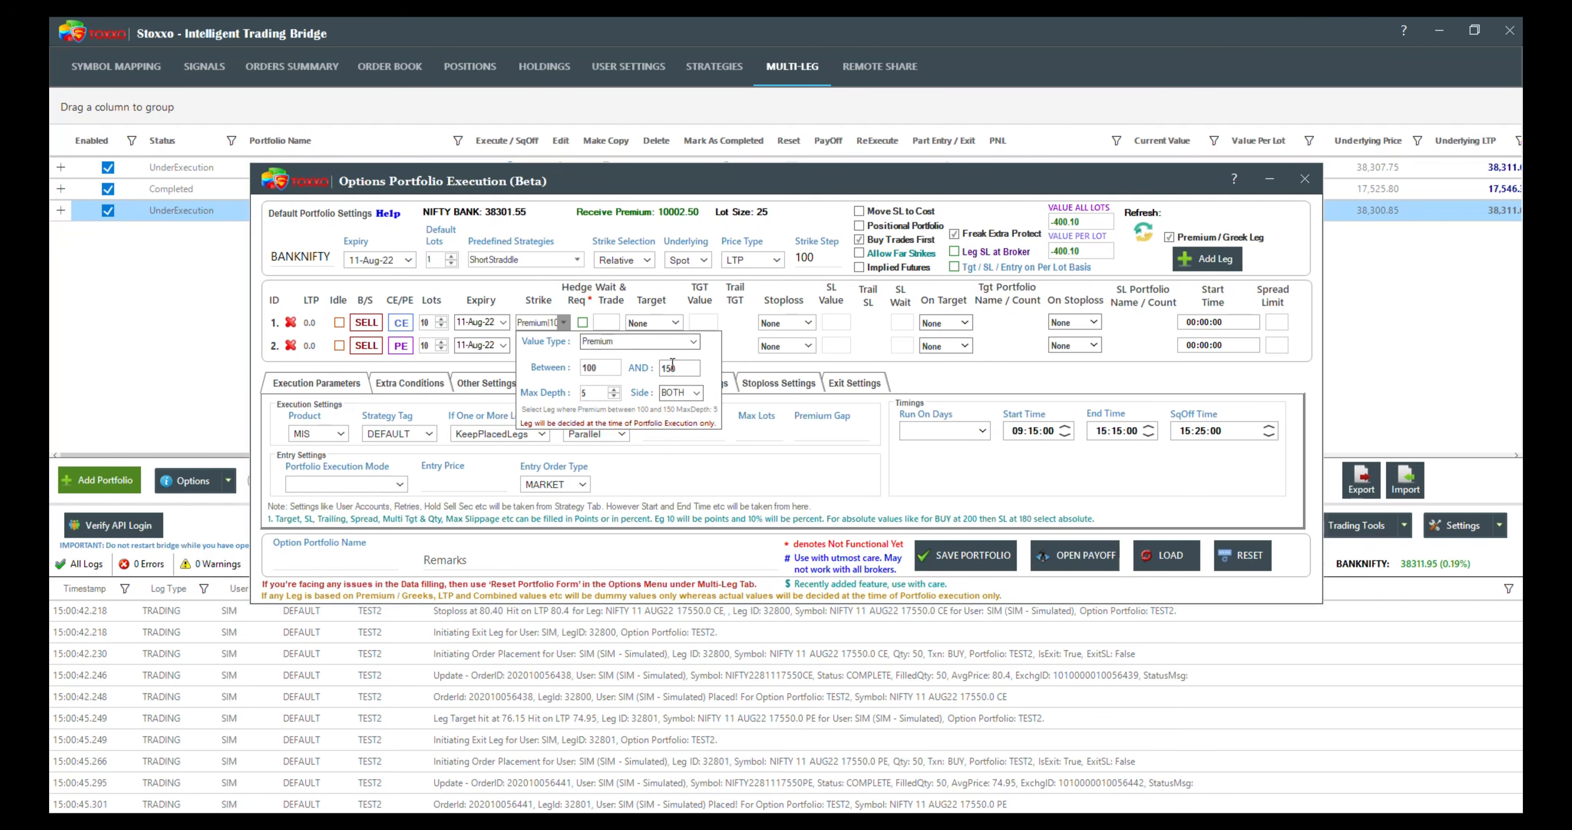
Step: Keep the first leg's strike side at BOTH and set its max depth to 20
{"action": "mouse_move", "coordinate": [589, 361]}
{"action": "left_click", "coordinate": [595, 392]}
{"action": "left_click", "coordinate": [696, 393]}
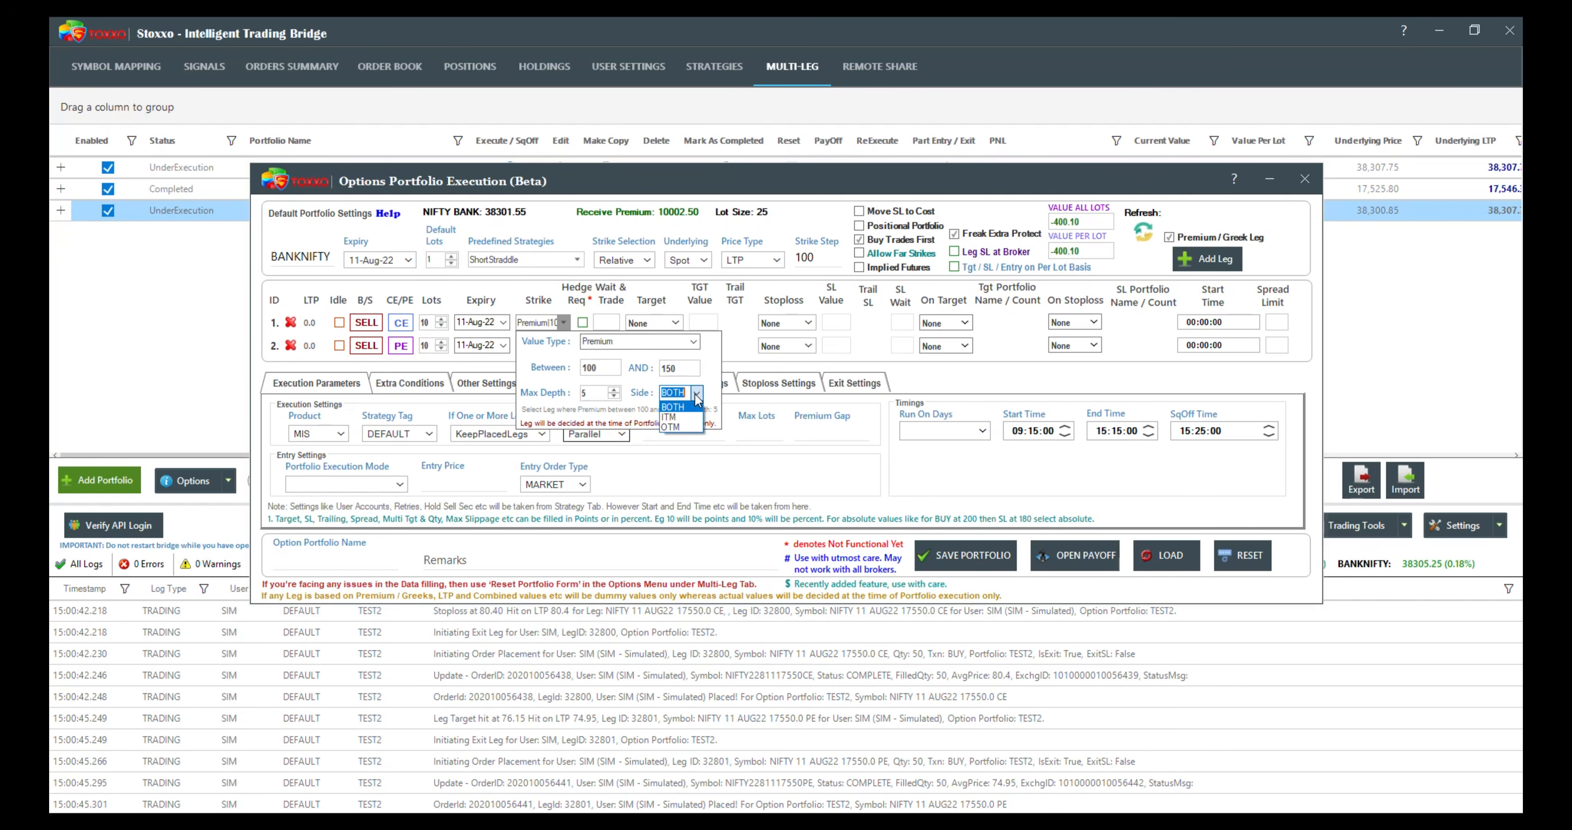
{"action": "left_click", "coordinate": [677, 407]}
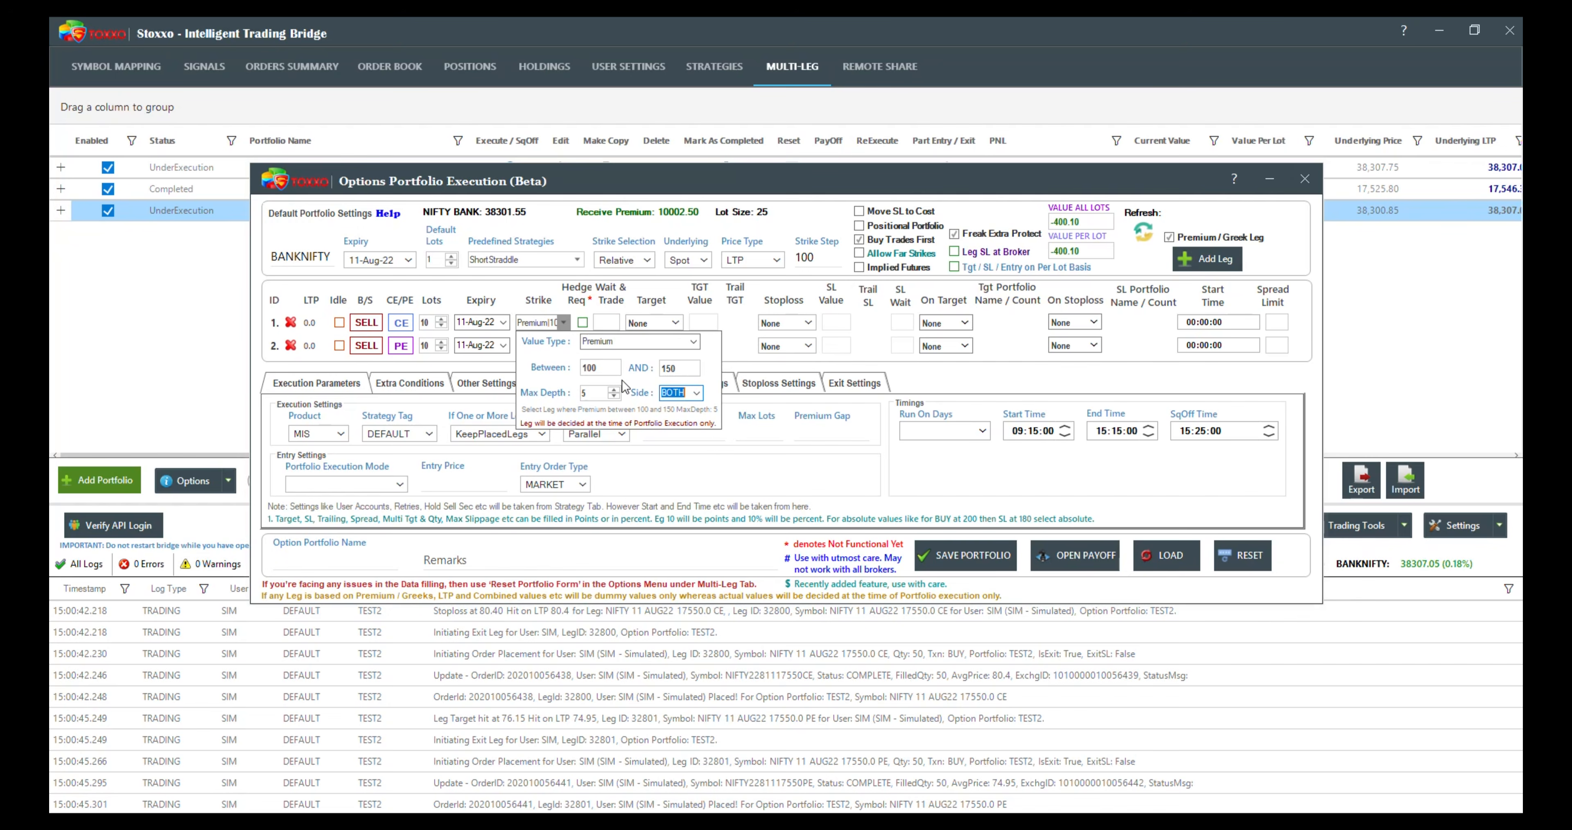
{"action": "double_click", "coordinate": [583, 392]}
{"action": "type", "text": "20"}
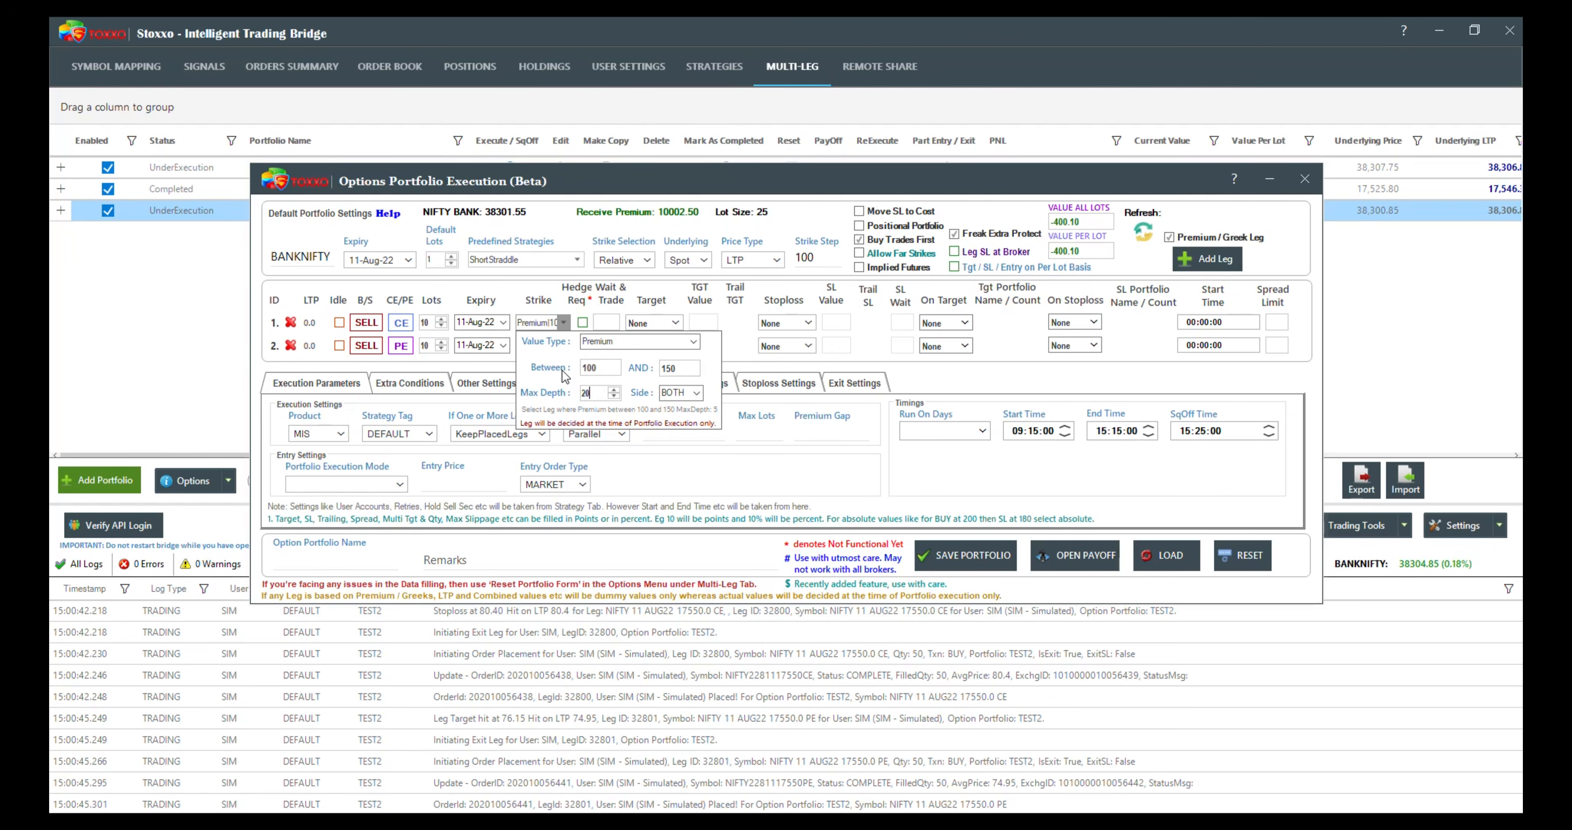
{"action": "left_click", "coordinate": [502, 358]}
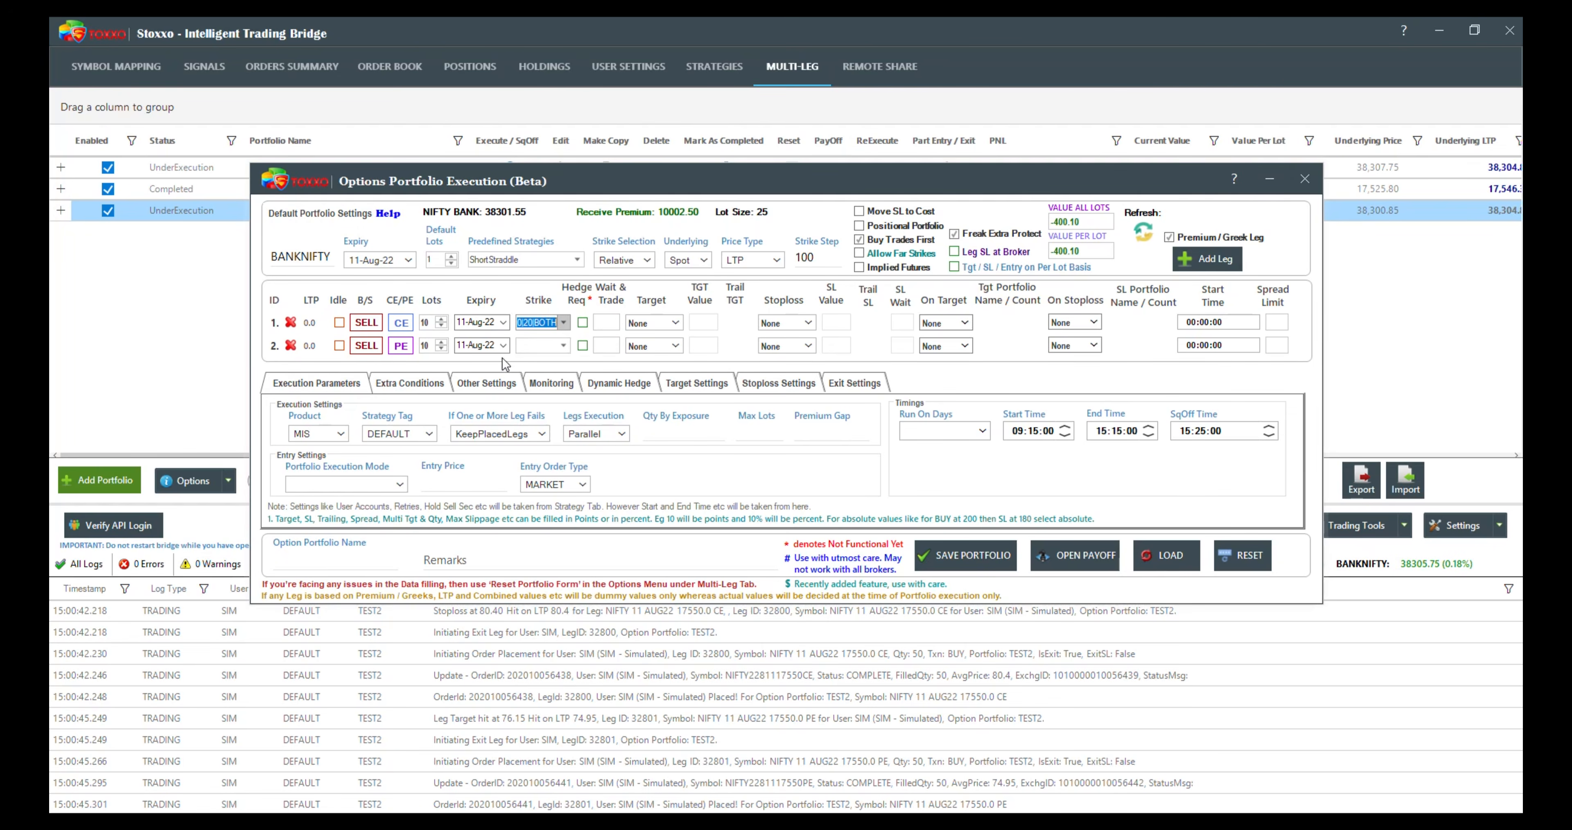
Step: Set the second leg's strike selection to Premium between 100 and 150 with a max depth of 20
{"action": "left_click", "coordinate": [564, 345]}
{"action": "mouse_move", "coordinate": [695, 371]}
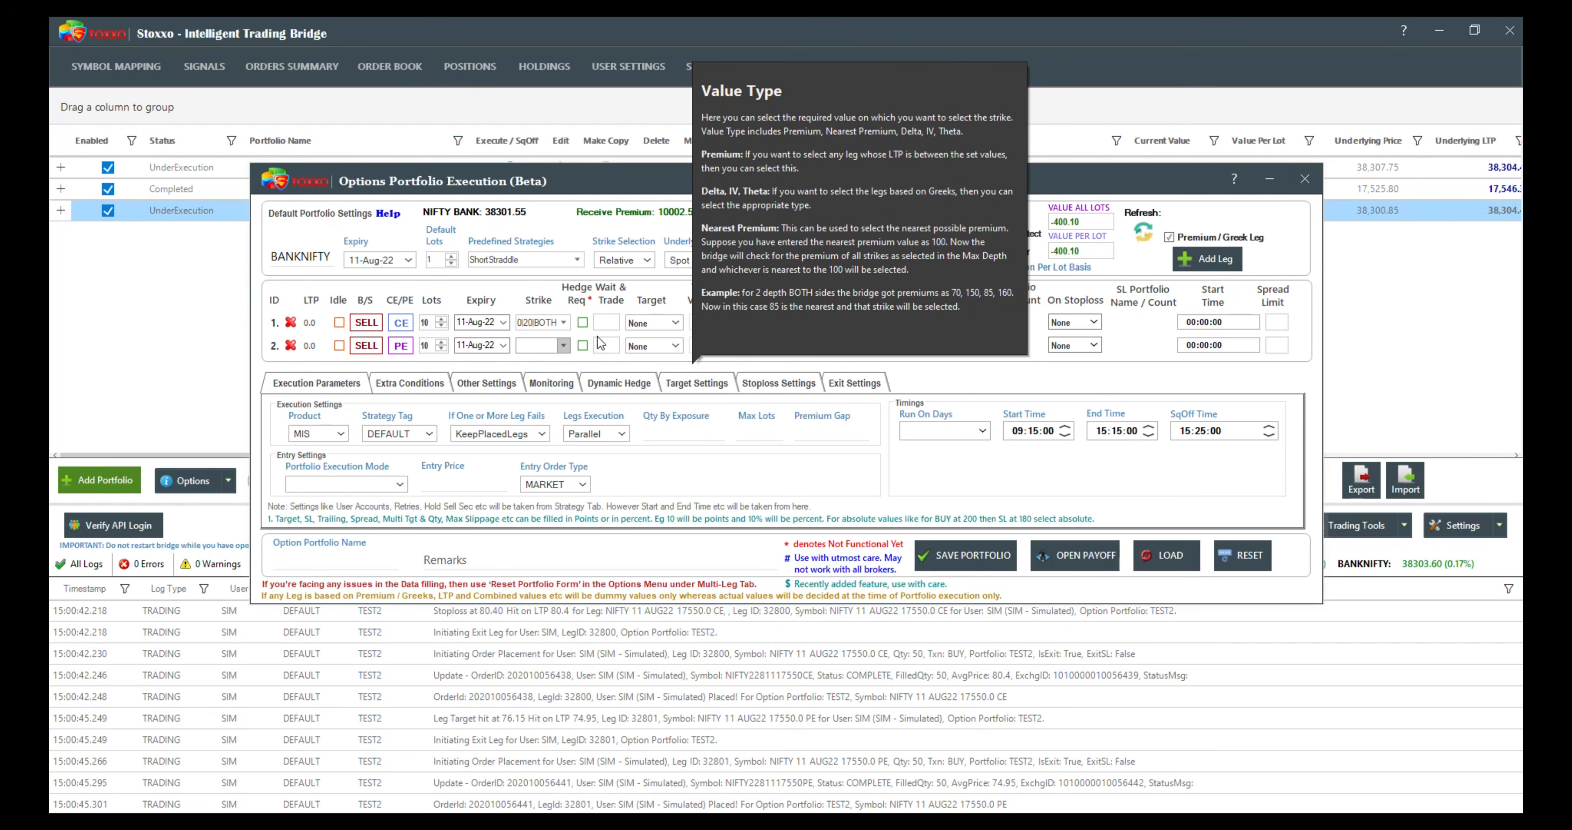
{"action": "left_click", "coordinate": [564, 346]}
{"action": "left_click", "coordinate": [617, 365]}
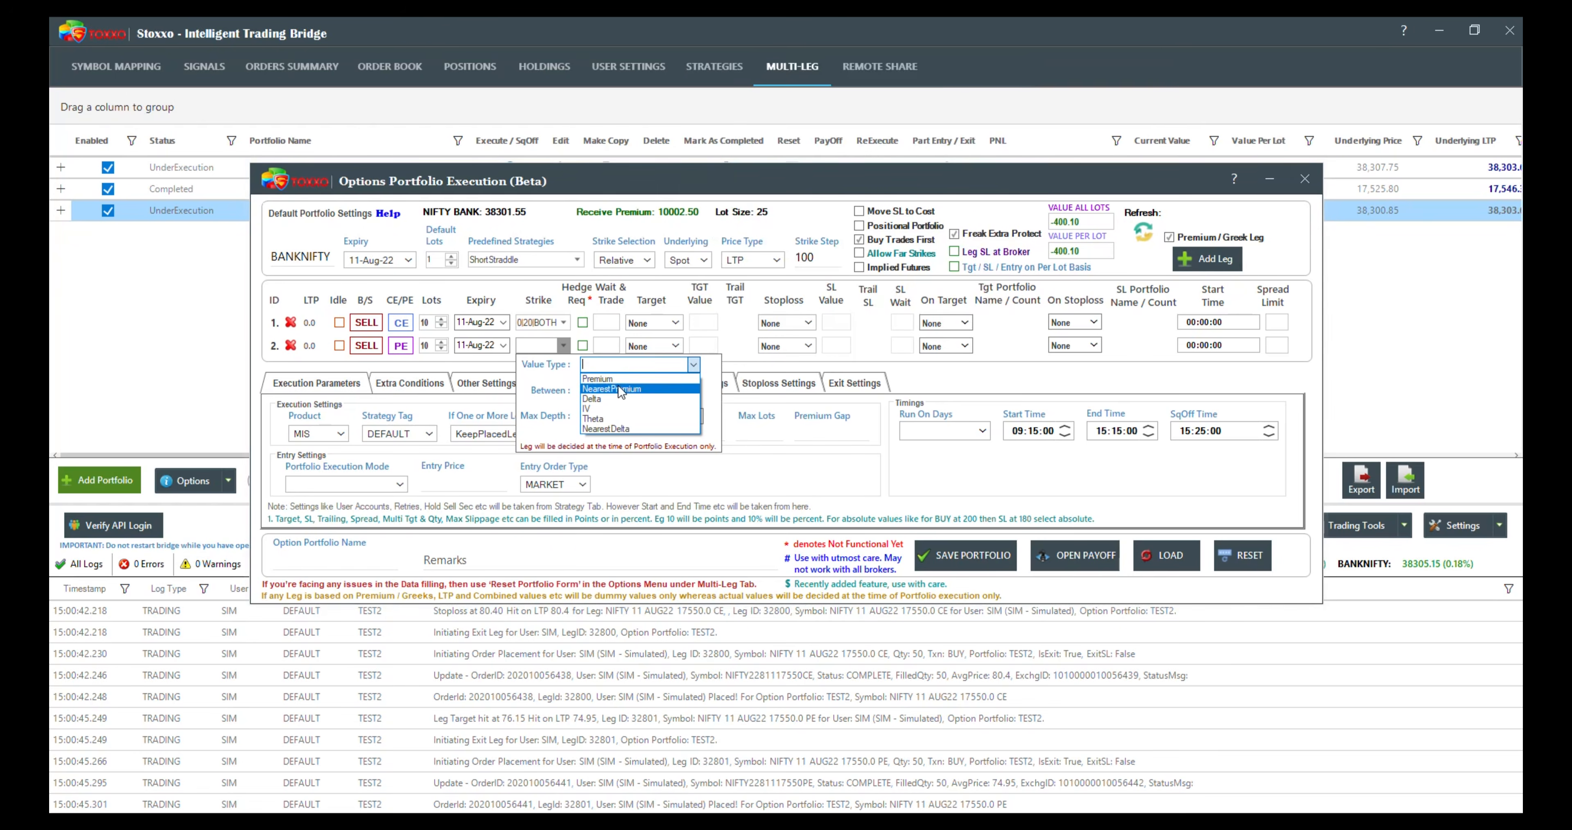
{"action": "left_click", "coordinate": [604, 378]}
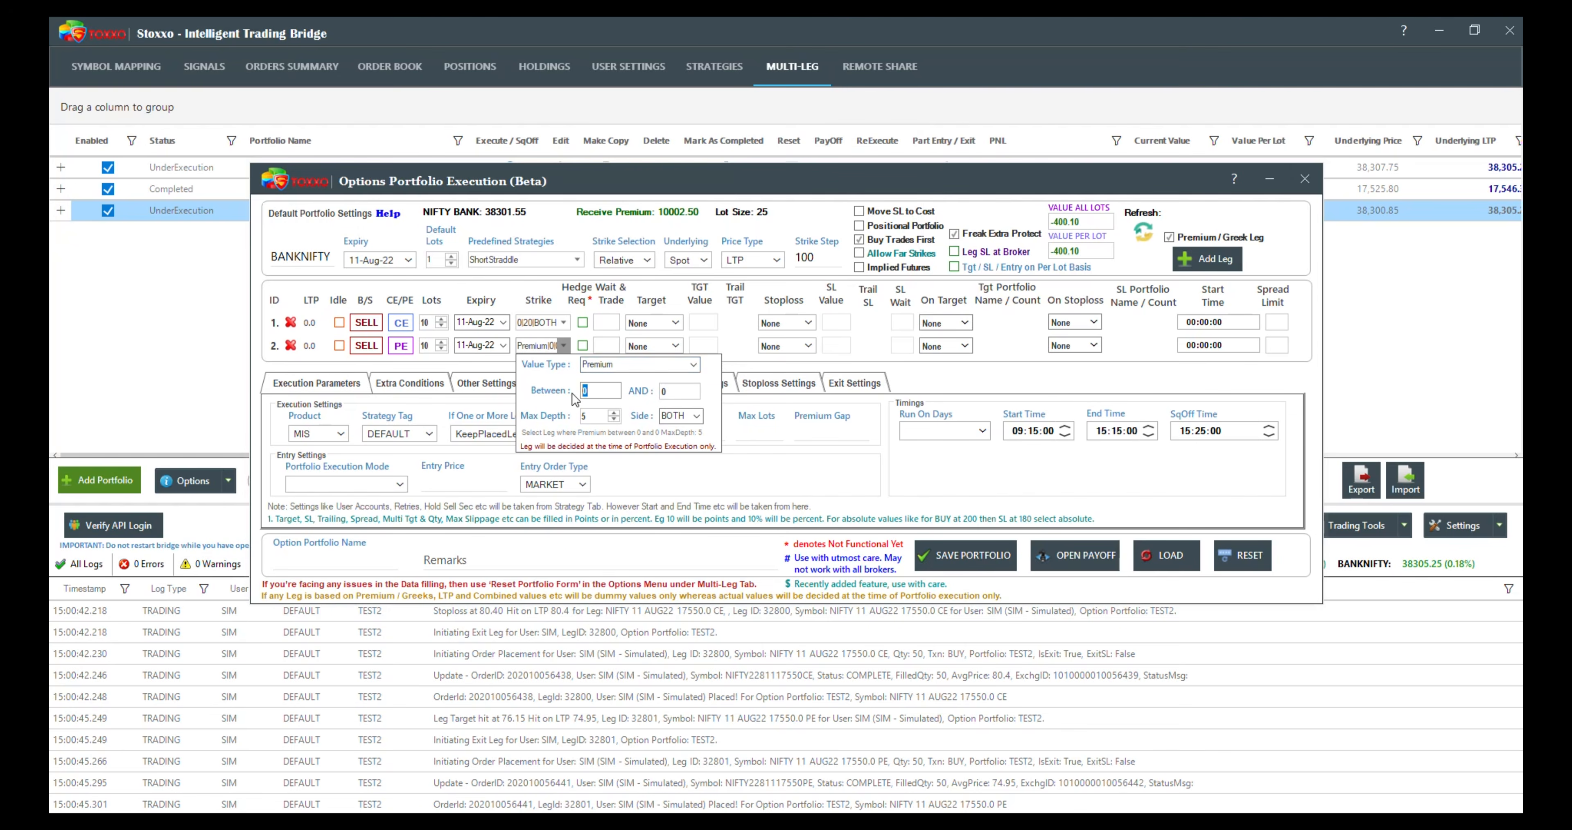
{"action": "type", "text": "100"}
{"action": "left_click", "coordinate": [667, 391]}
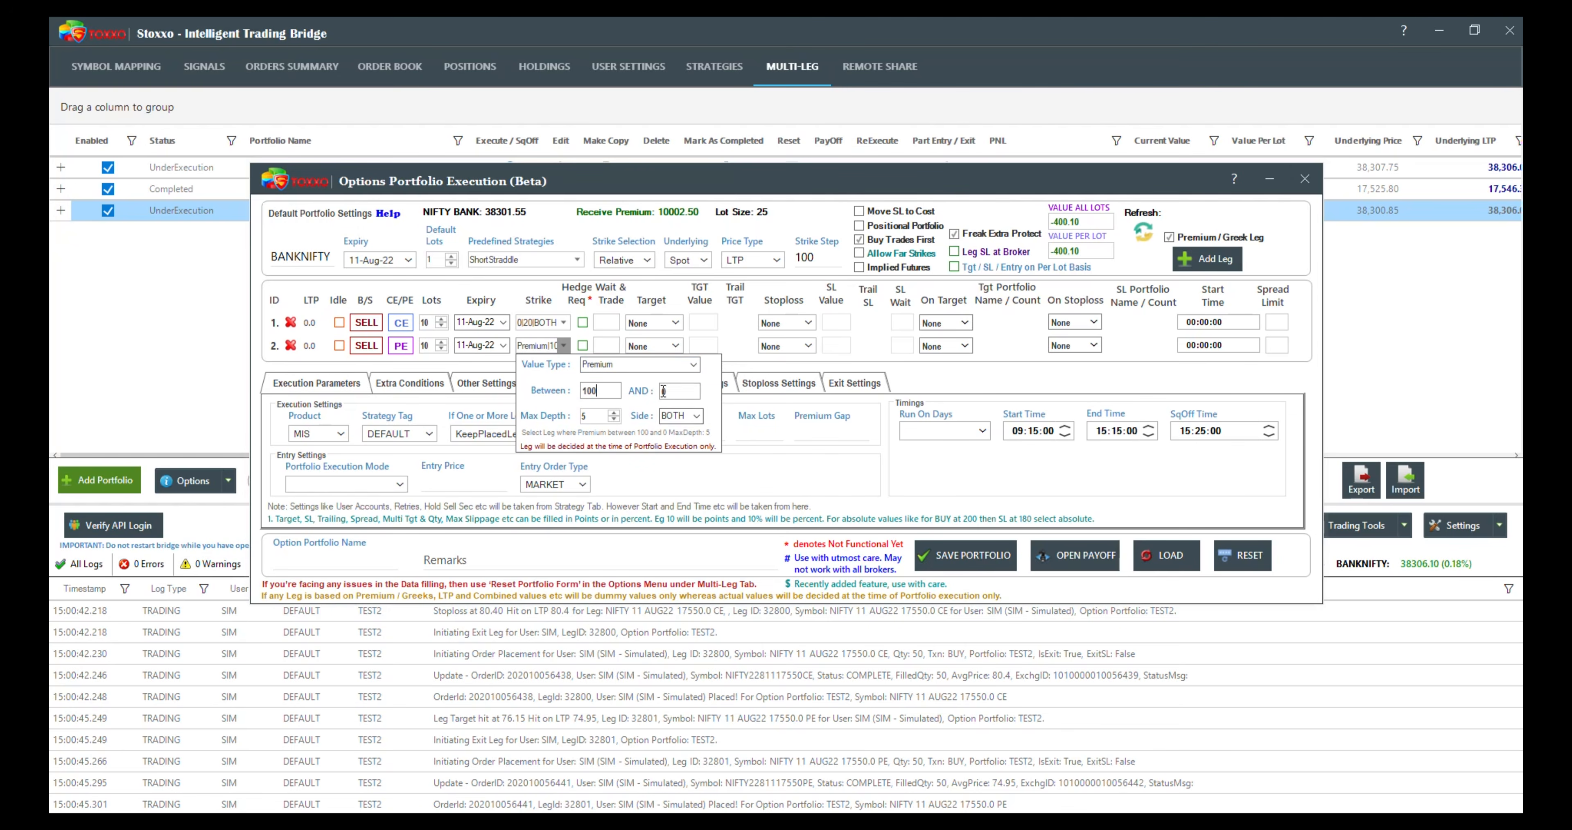
{"action": "type", "text": "150"}
{"action": "left_click", "coordinate": [576, 415]}
{"action": "type", "text": "20"}
{"action": "left_click", "coordinate": [778, 360]}
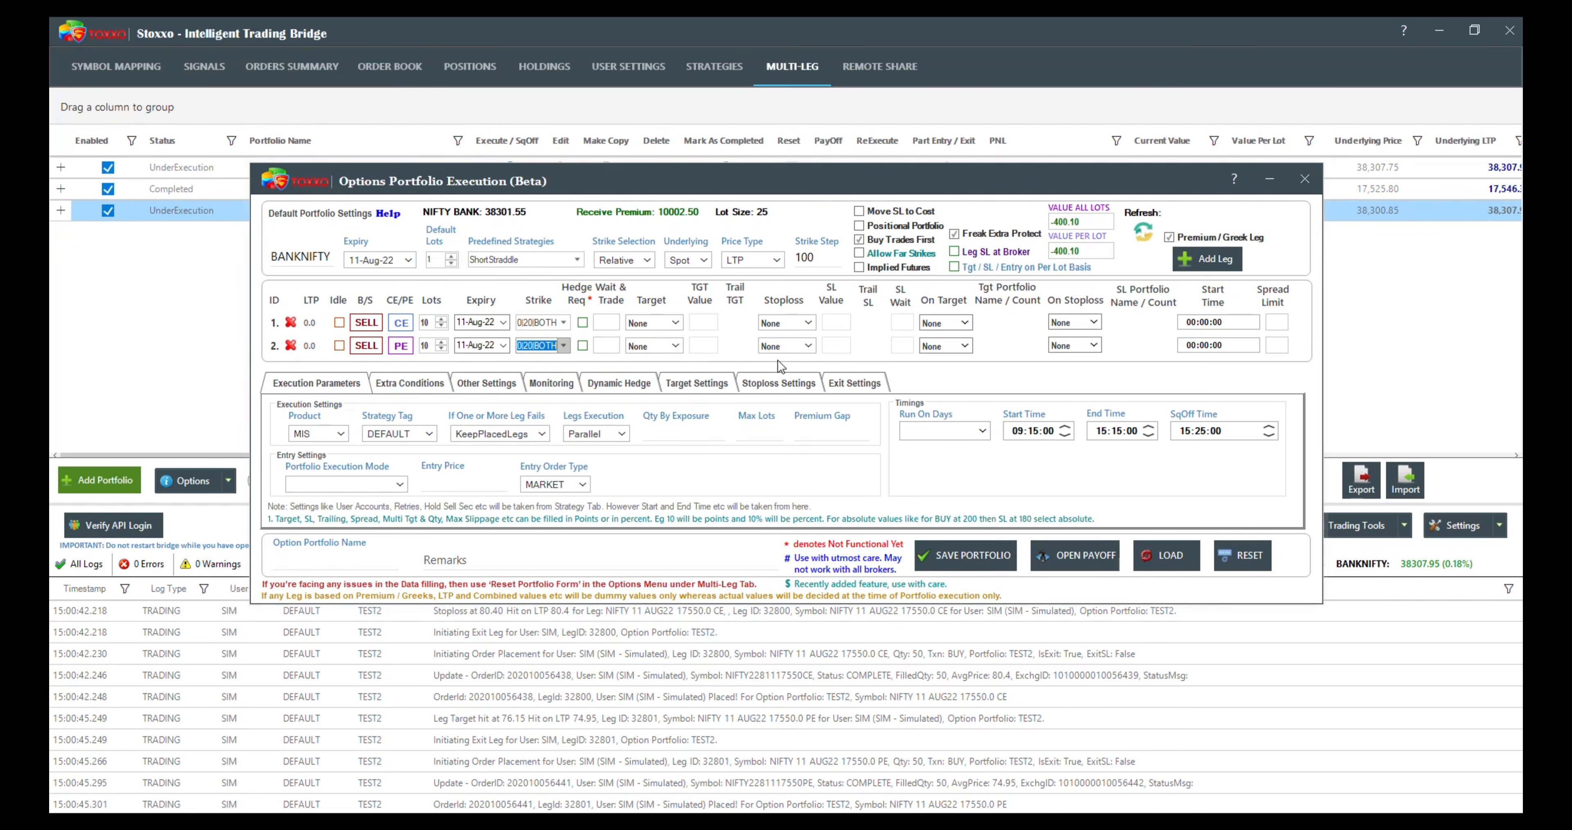
Step: Select the run days, including Monday and Tuesday, and set the portfolio execution mode to StartTime
{"action": "left_click", "coordinate": [934, 430]}
{"action": "left_click", "coordinate": [944, 449]}
{"action": "left_click", "coordinate": [361, 483]}
{"action": "left_click", "coordinate": [329, 533]}
Step: Save the portfolio under the name PREMI and enable it for execution
{"action": "left_click", "coordinate": [329, 563]}
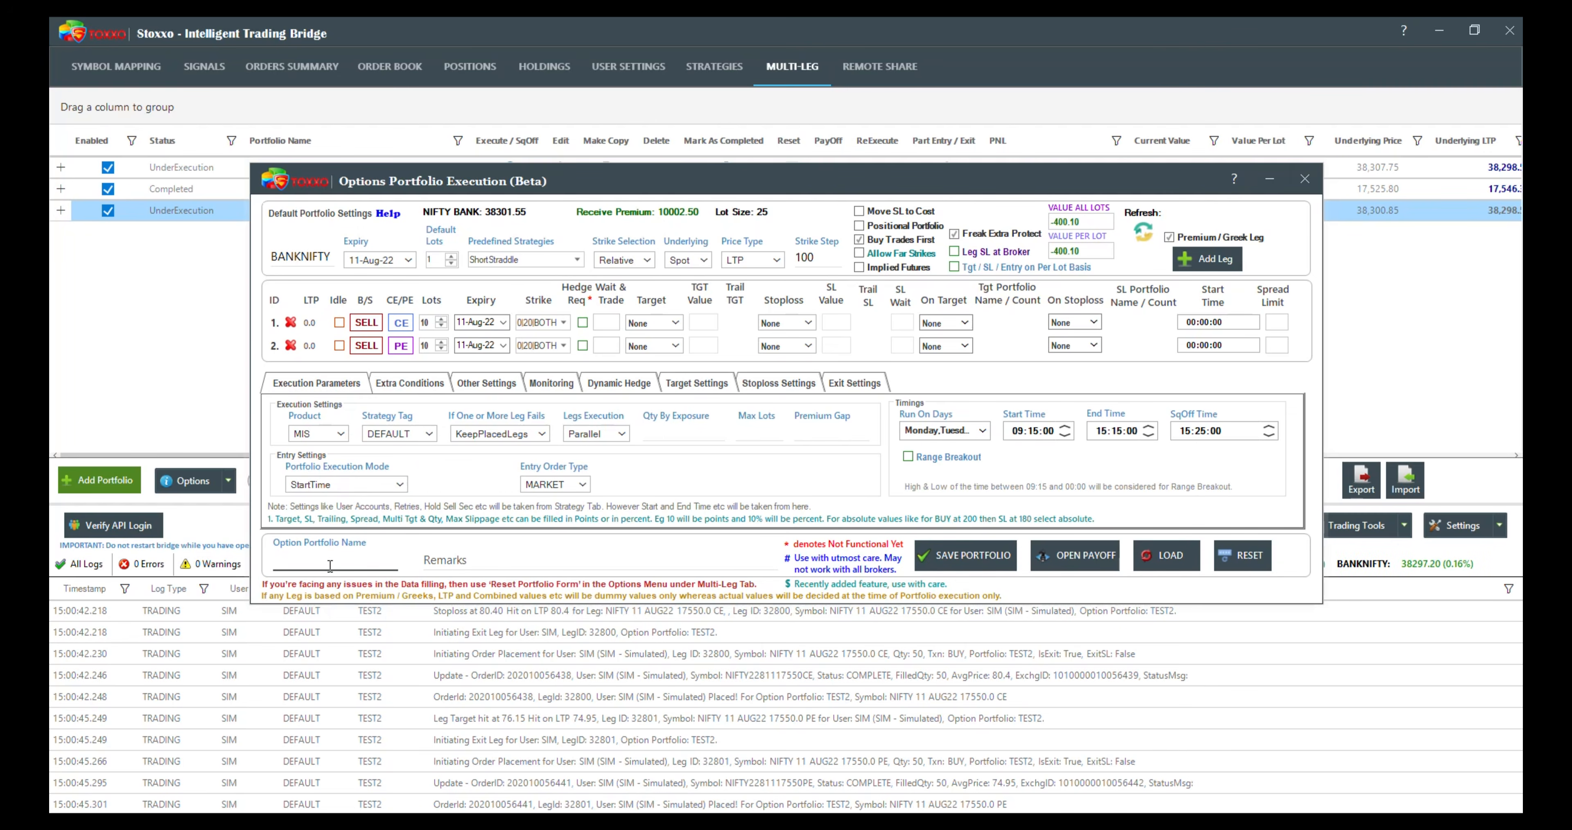
{"action": "type", "text": "PREMI"}
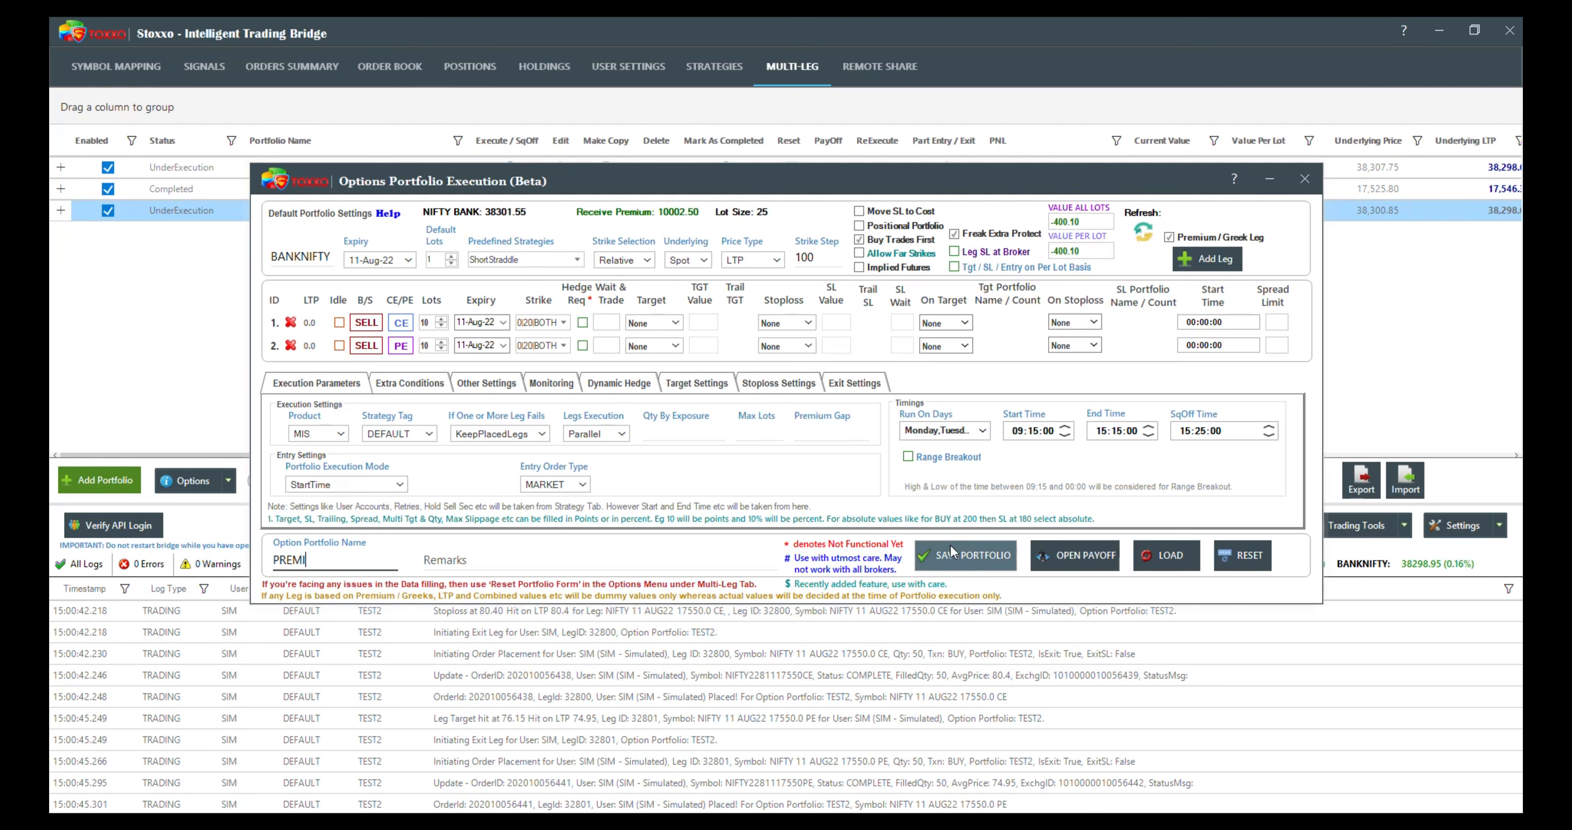
{"action": "left_click", "coordinate": [971, 544]}
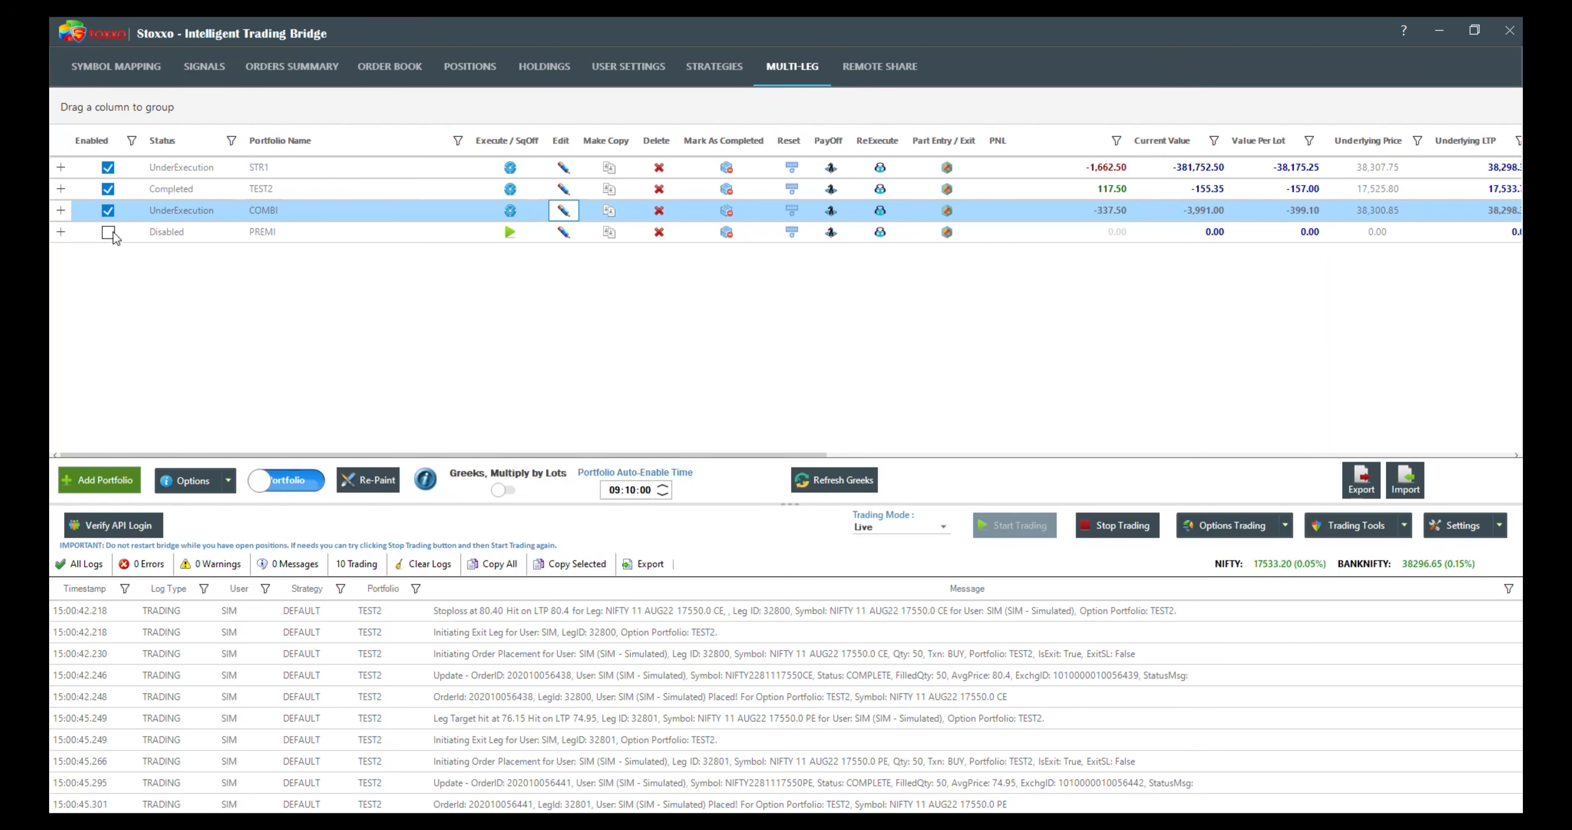
{"action": "left_click", "coordinate": [108, 232]}
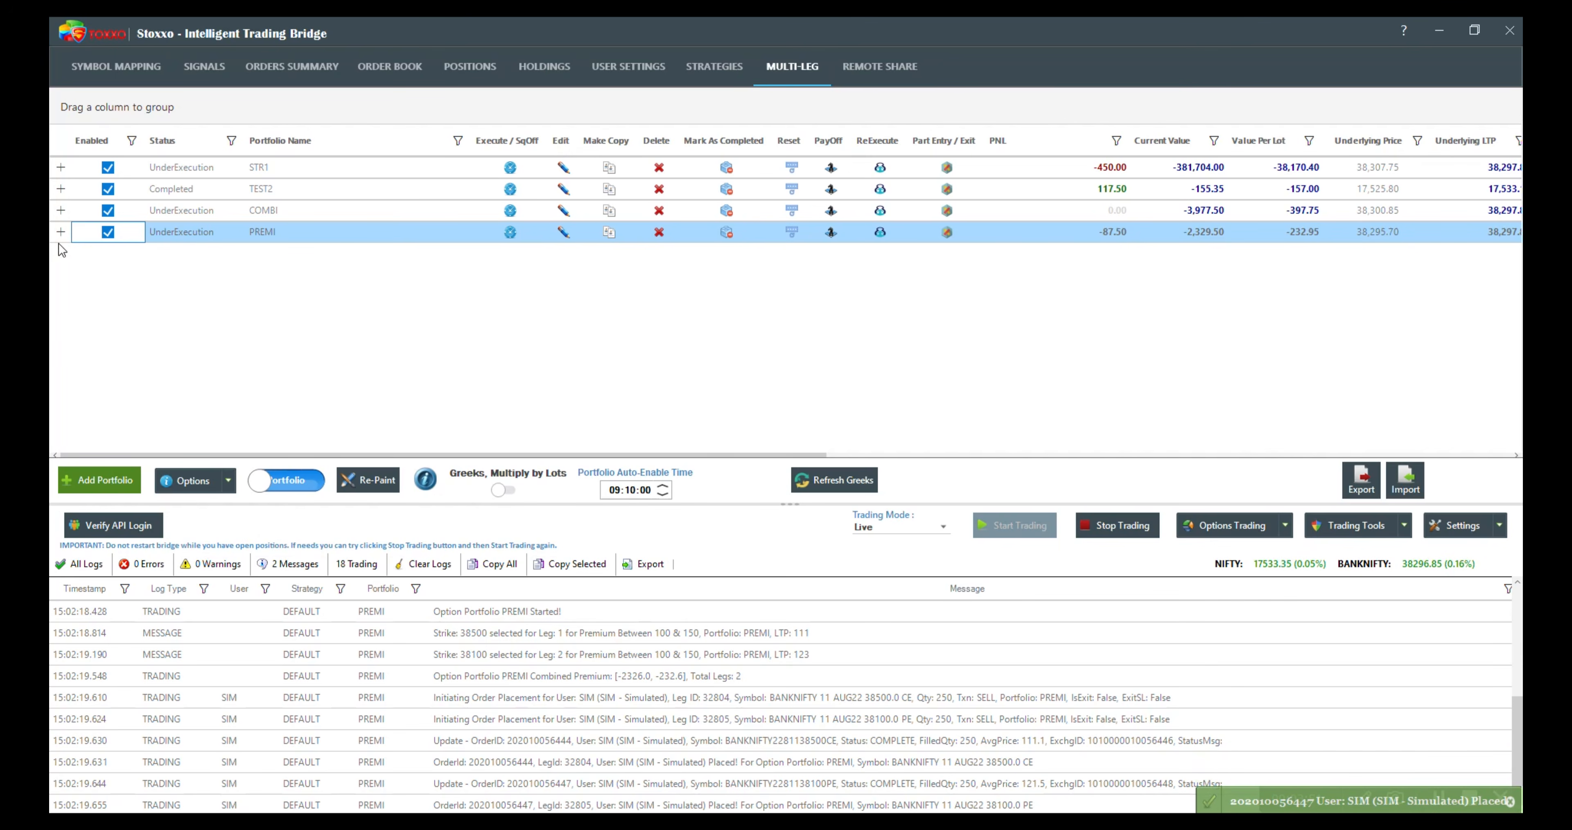
Step: Examine the executed legs of the PREMI portfolio and their LTP values, then collapse its details
{"action": "left_click", "coordinate": [61, 232]}
{"action": "left_click", "coordinate": [66, 374]}
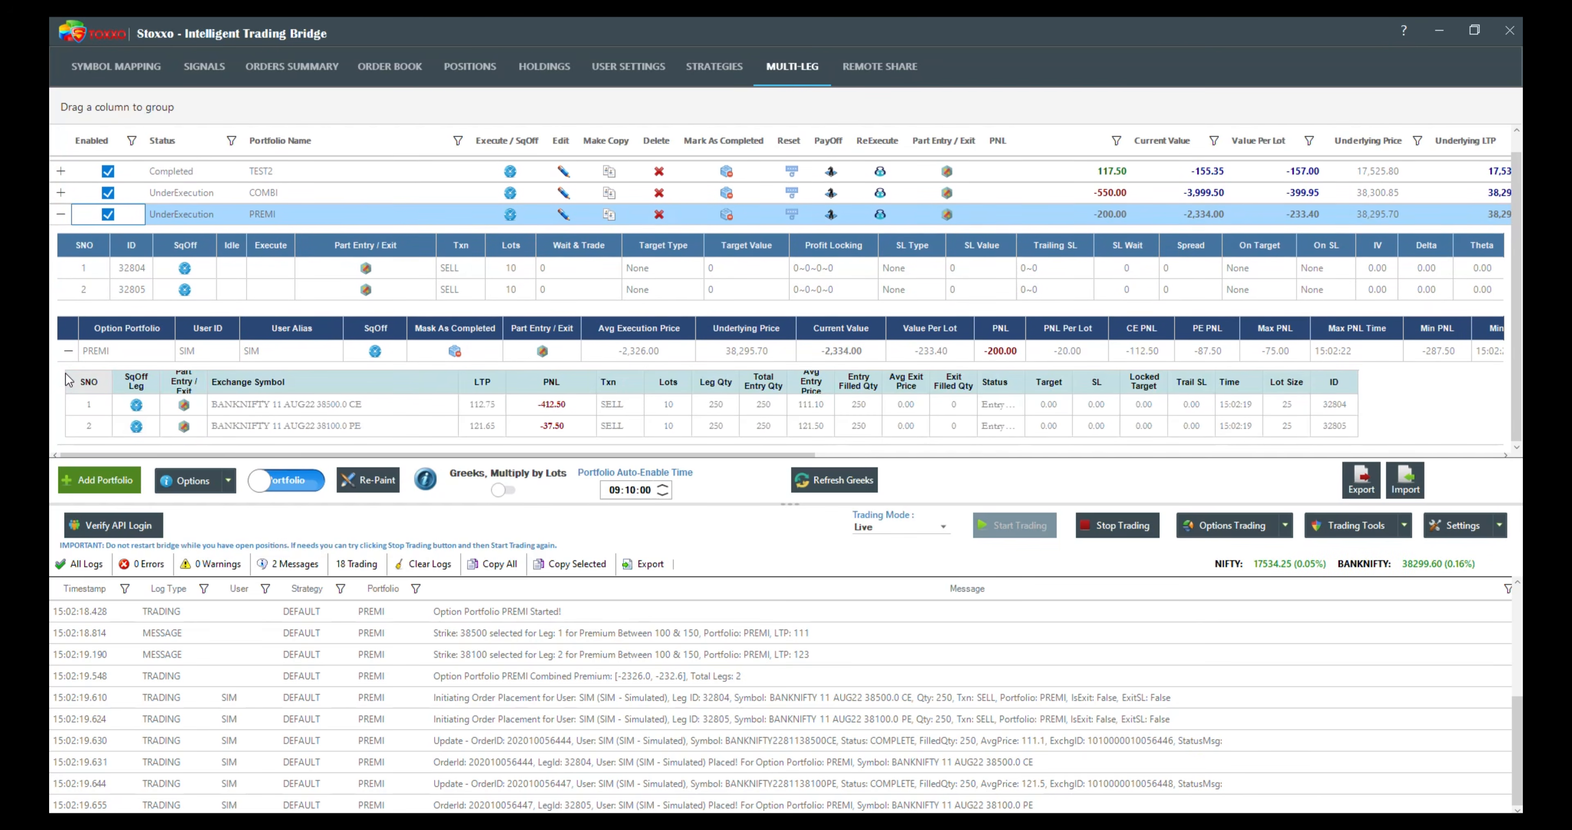
{"action": "left_click", "coordinate": [486, 407]}
{"action": "left_click", "coordinate": [486, 430]}
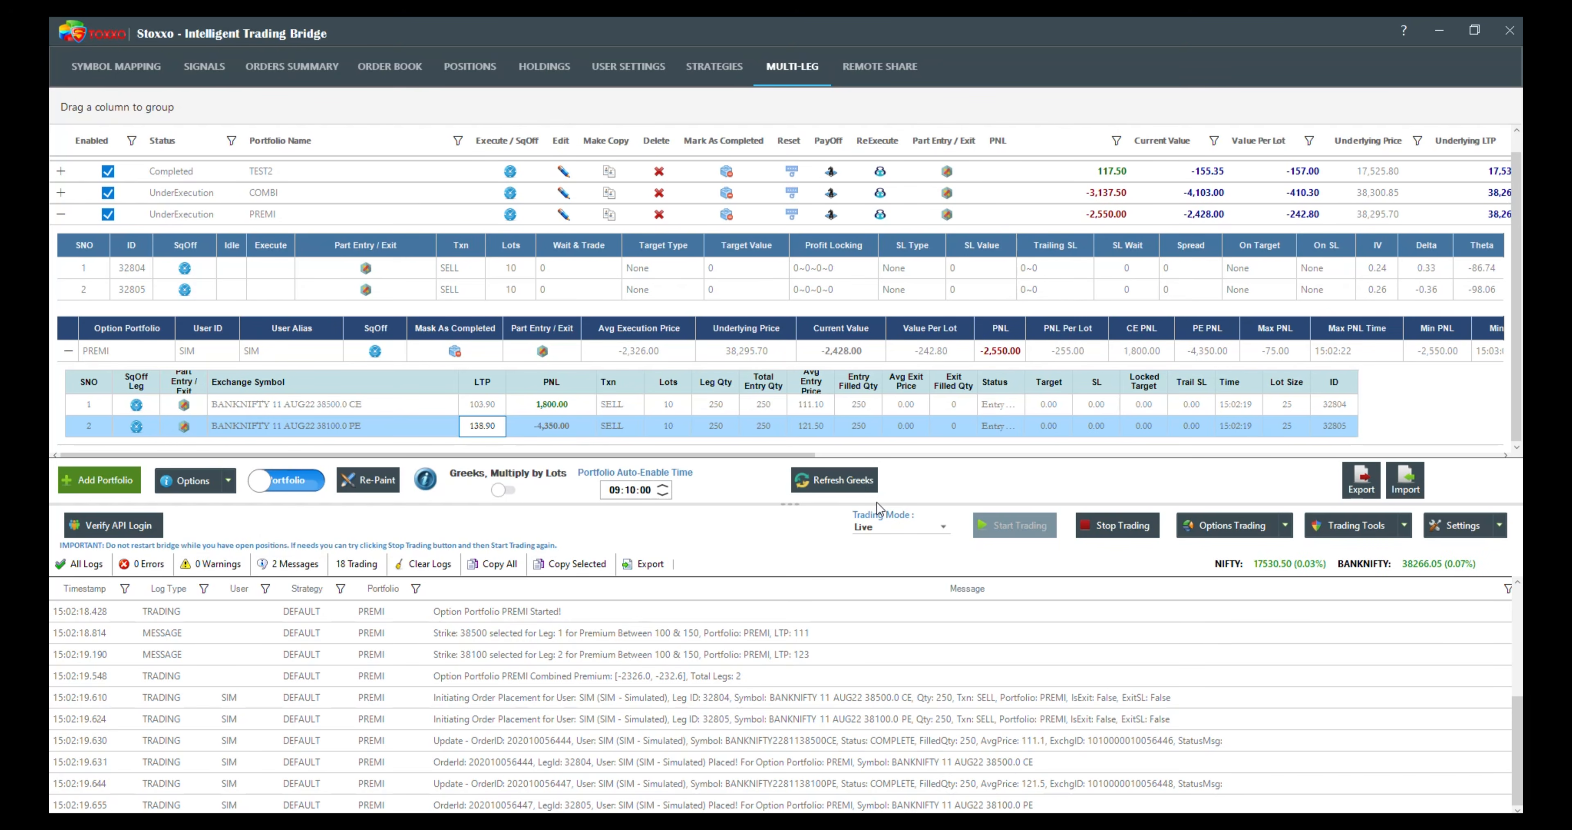
{"action": "left_click", "coordinate": [65, 212]}
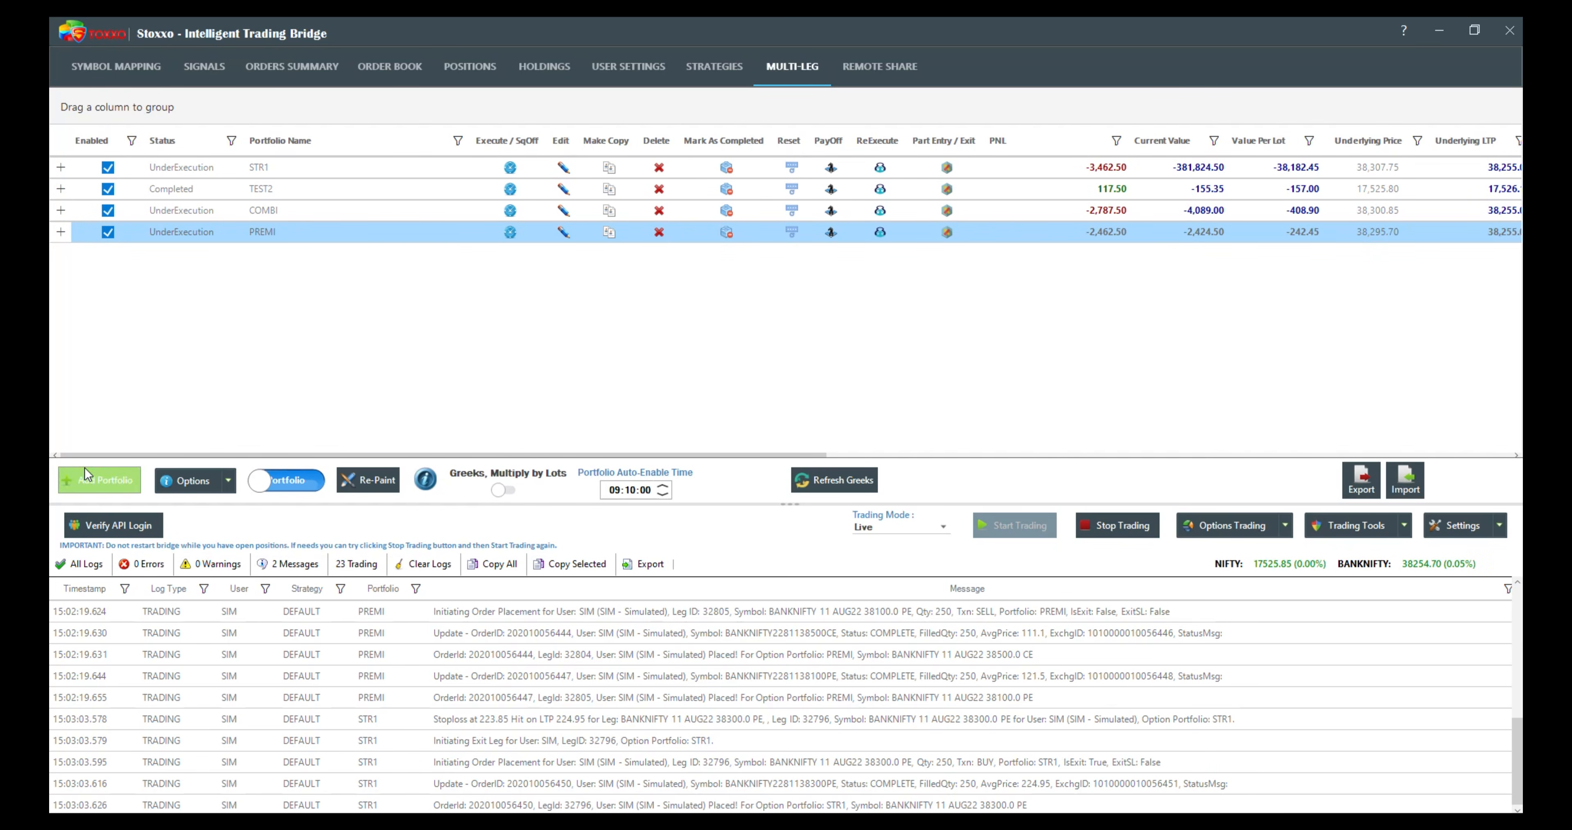
Step: Open the PREMI portfolio for adjustment and add two more Premium / Greek legs
{"action": "left_click", "coordinate": [561, 230]}
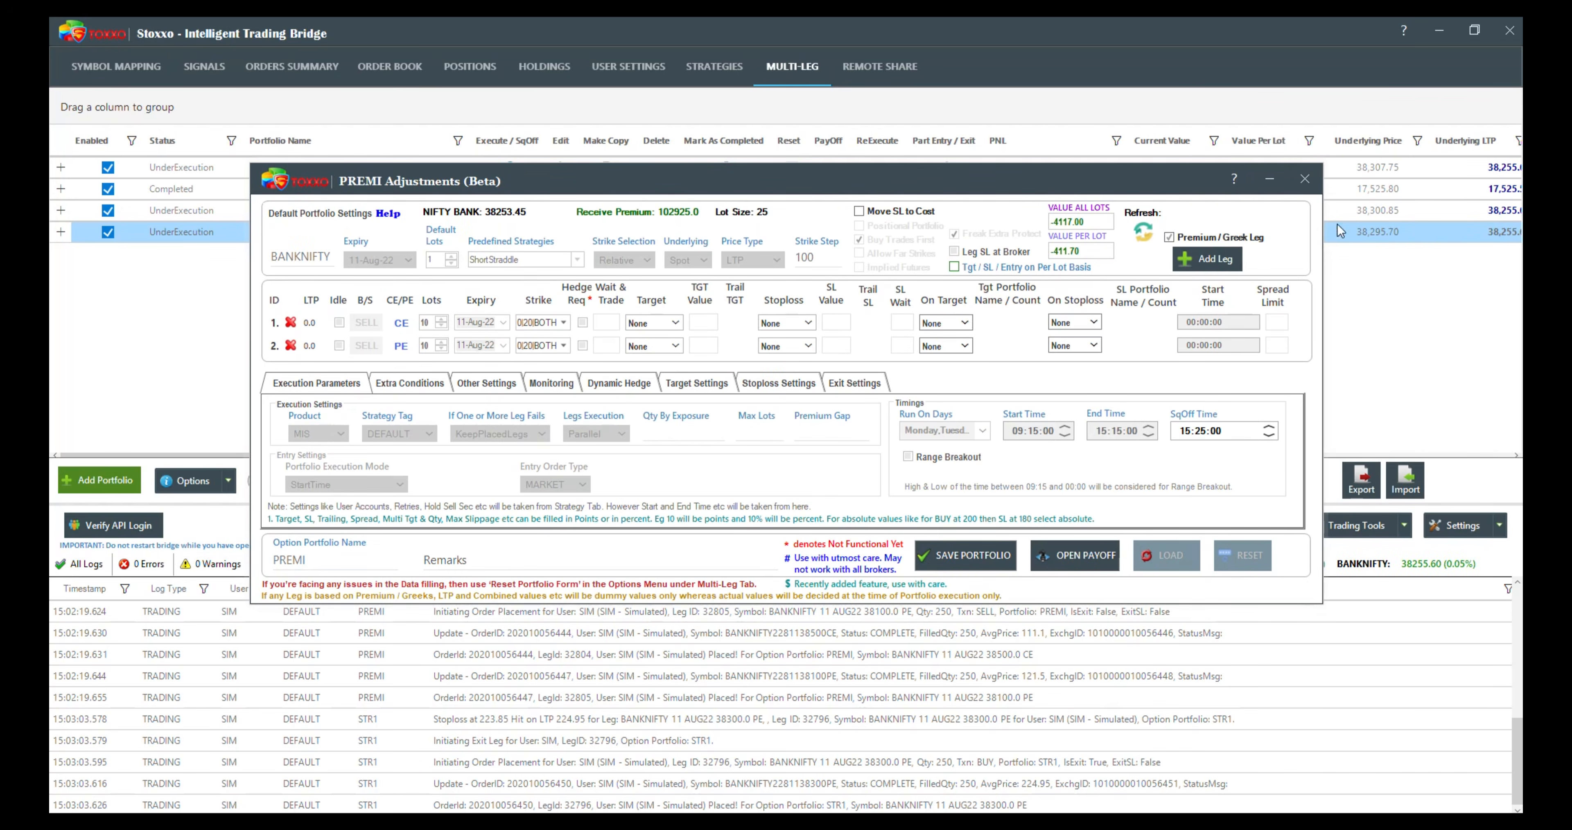
{"action": "left_click", "coordinate": [1211, 258]}
{"action": "left_click", "coordinate": [1211, 258]}
Step: Set the third leg's strike selection to NearestPremium with a value of 50
{"action": "left_click", "coordinate": [563, 369]}
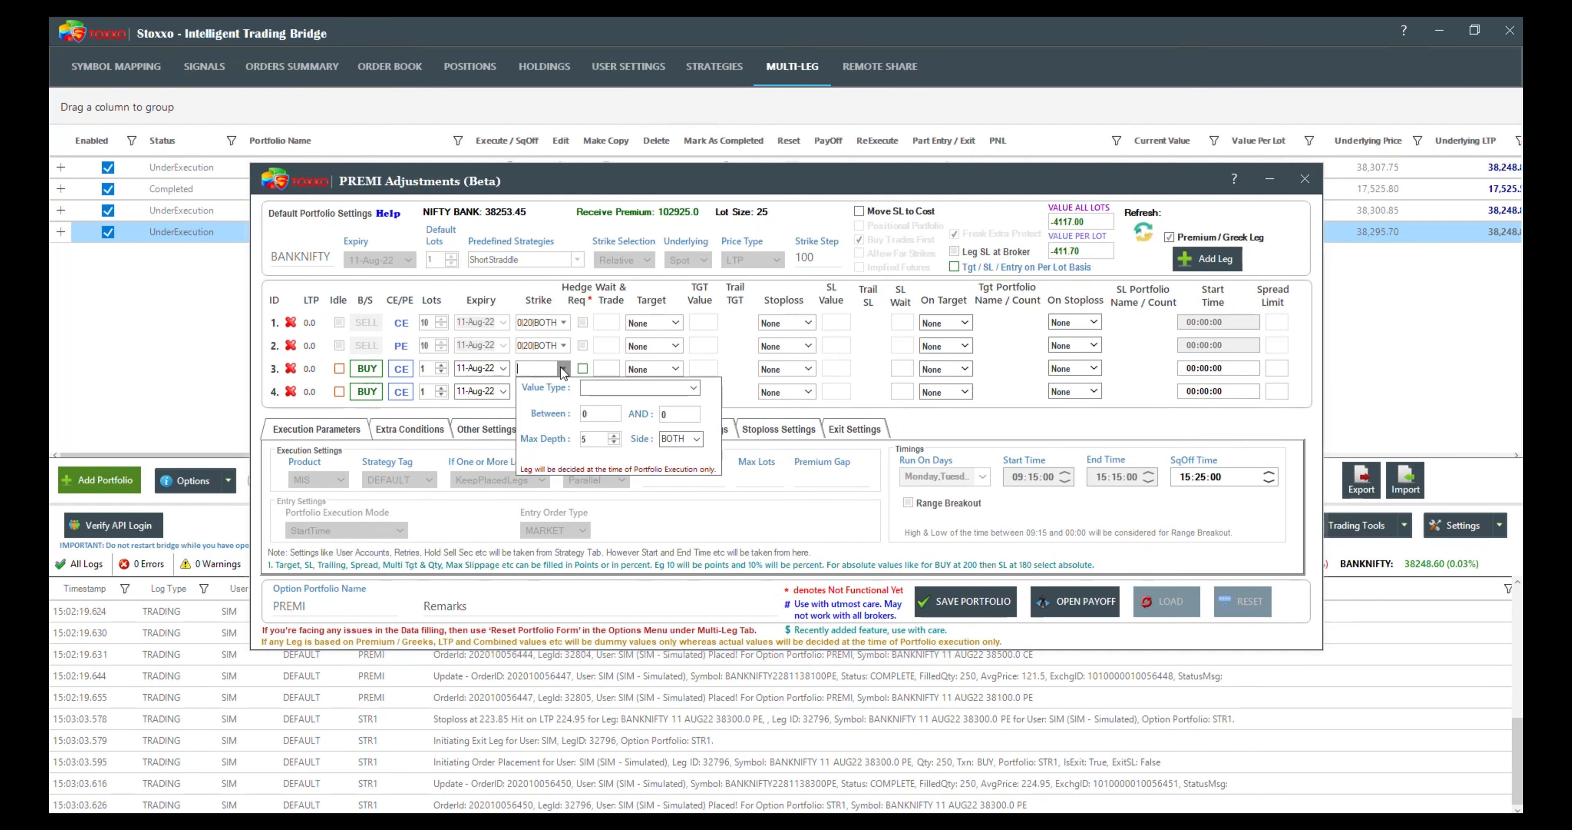
{"action": "left_click", "coordinate": [692, 389]}
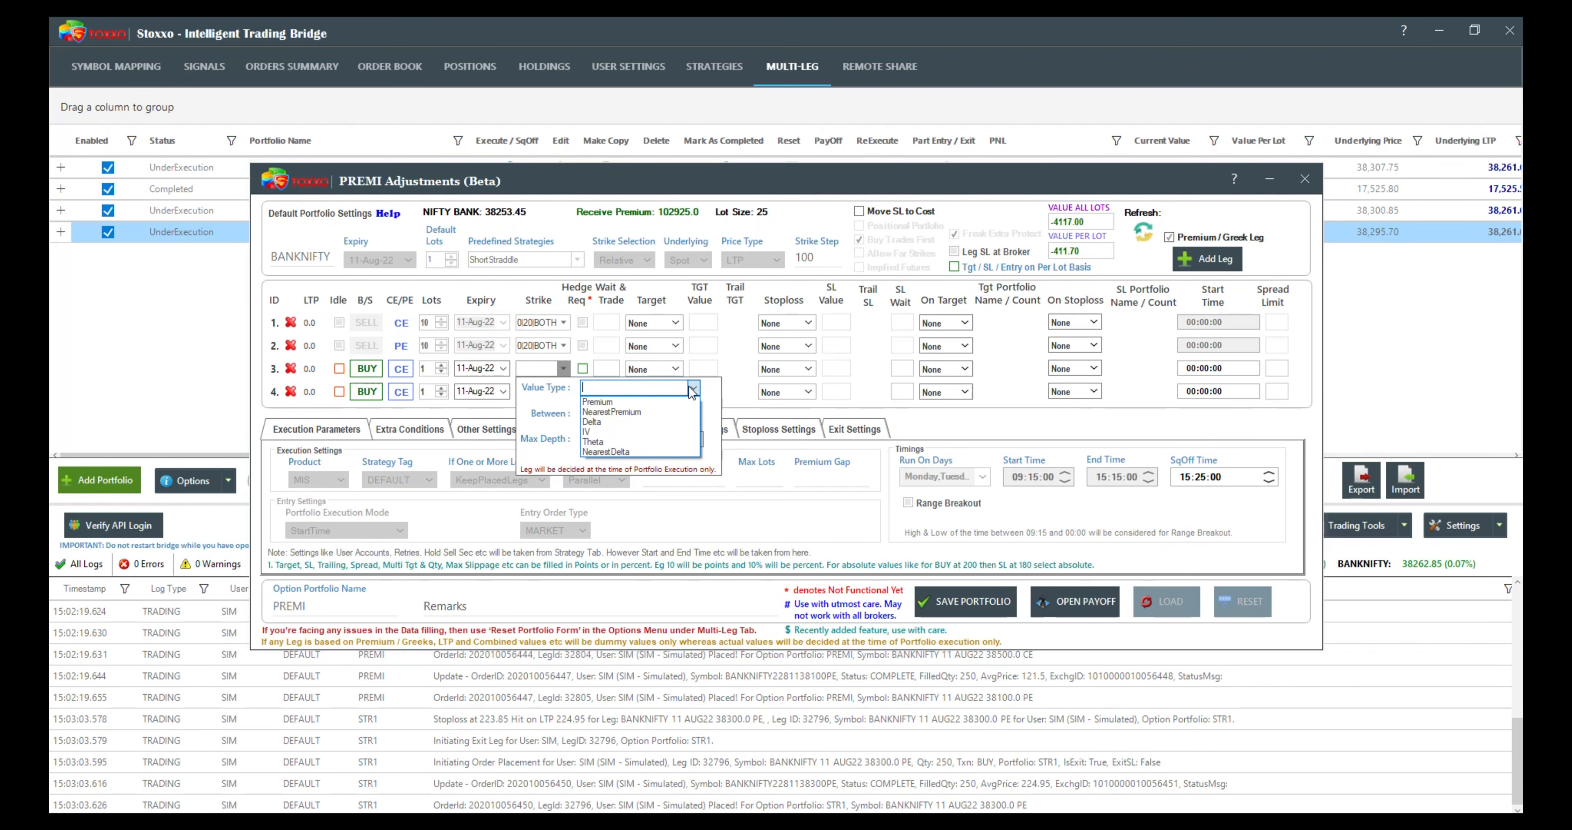
{"action": "left_click", "coordinate": [625, 408]}
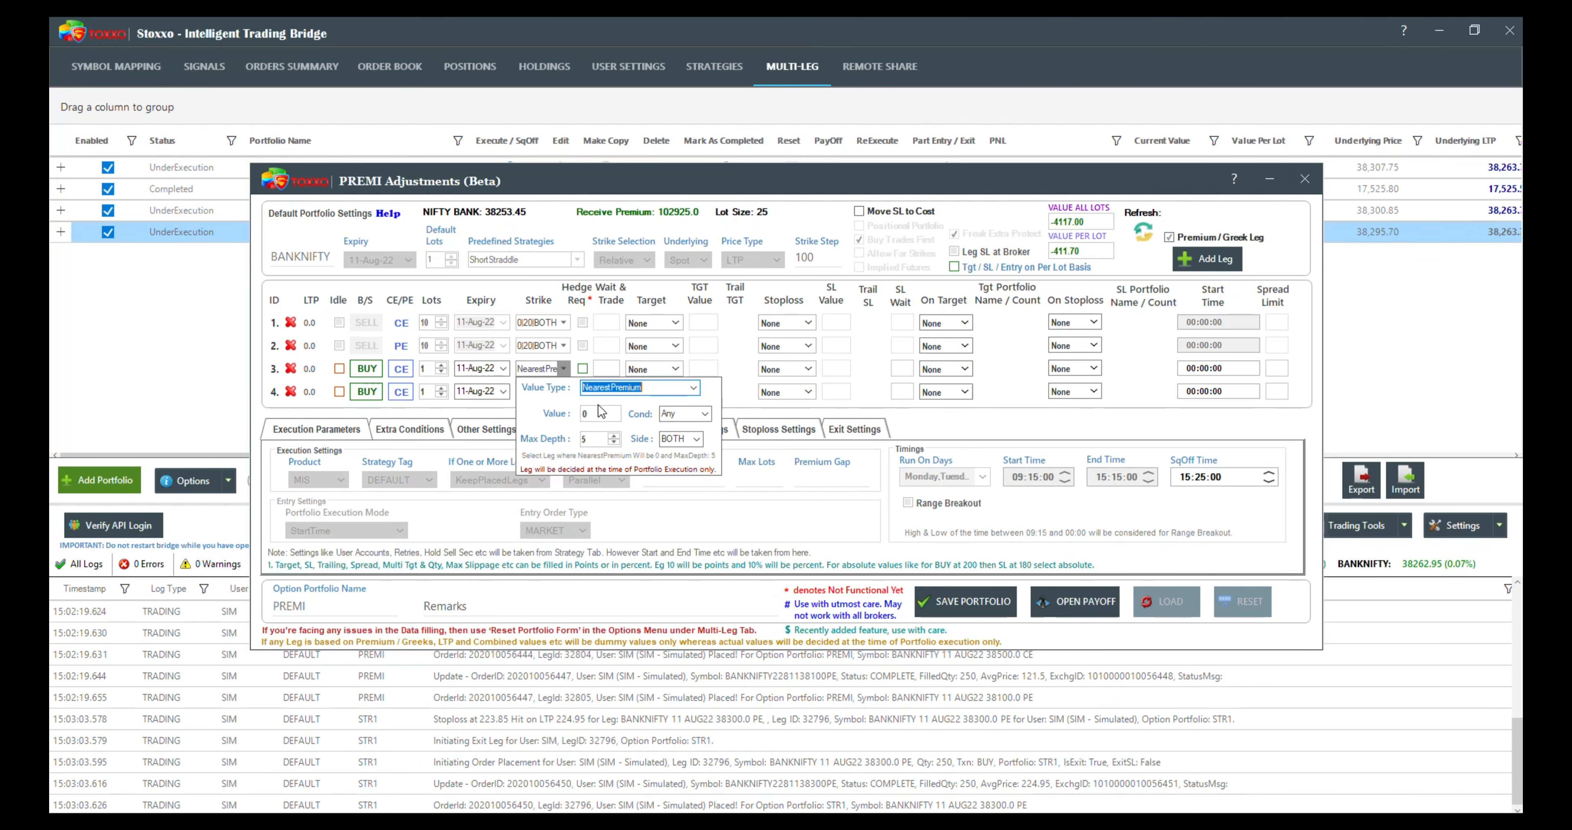
{"action": "left_click", "coordinate": [603, 413]}
{"action": "type", "text": "100"}
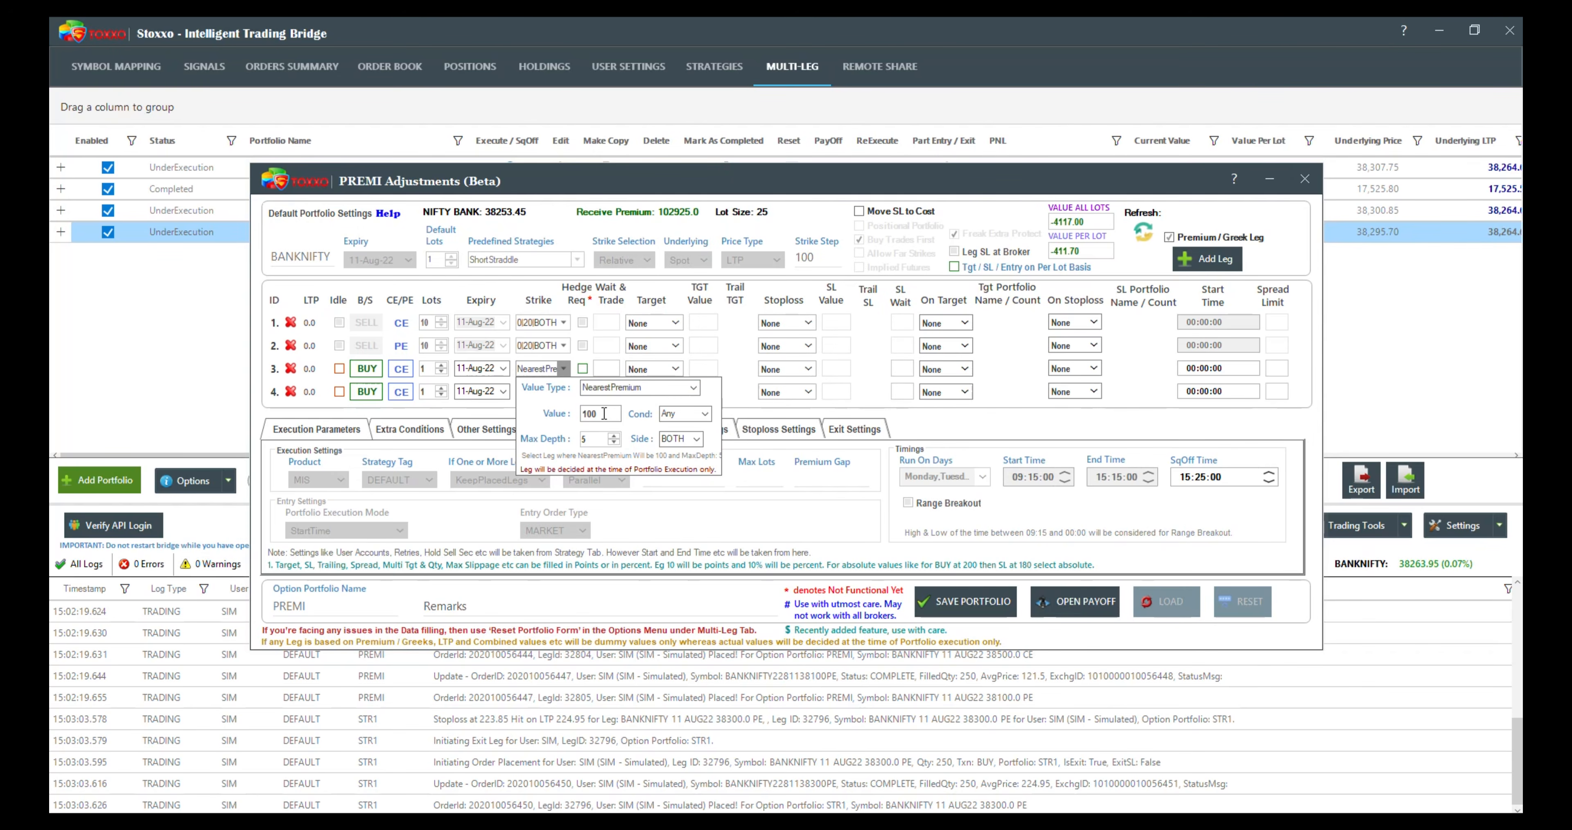
{"action": "key", "text": "BackSpace"}
{"action": "key", "text": "BackSpace"}
{"action": "key", "text": "BackSpace"}
{"action": "type", "text": "50"}
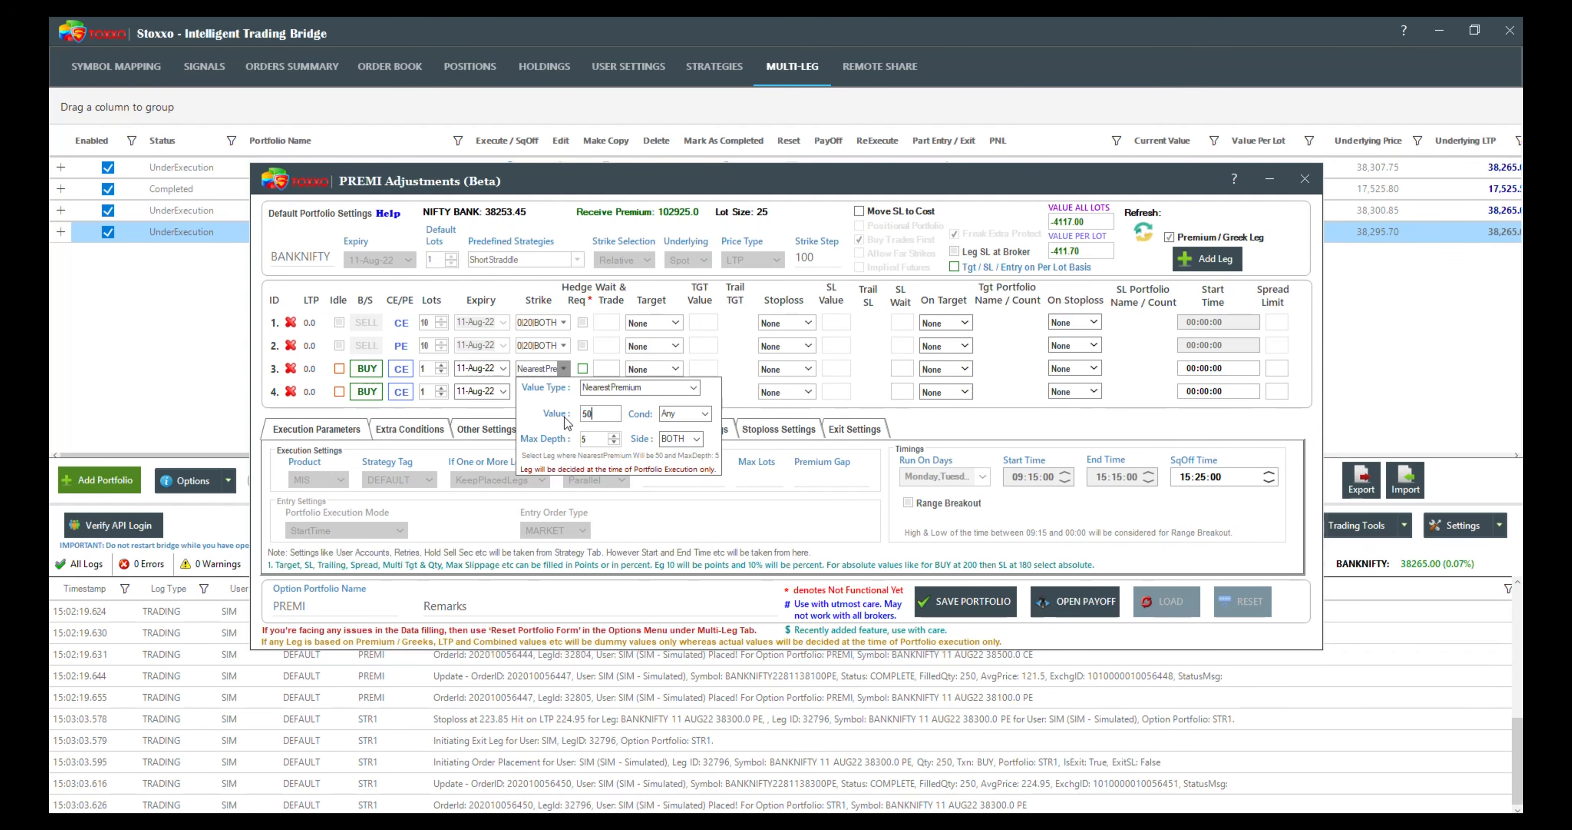
Step: Set the max depth of the third leg's strike selection to 20
{"action": "double_click", "coordinate": [595, 438]}
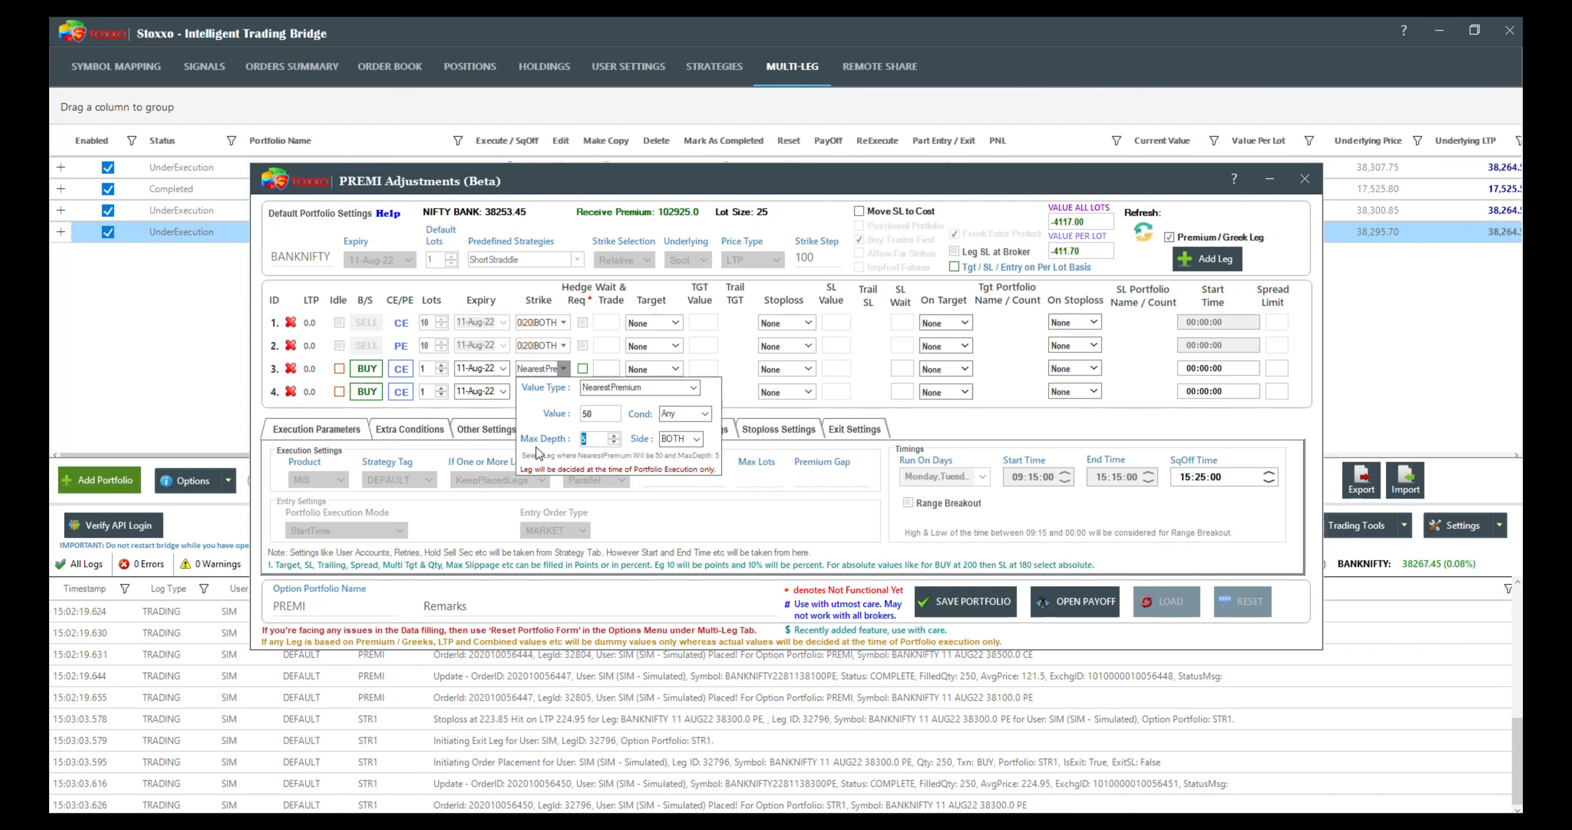
{"action": "type", "text": "20"}
{"action": "key", "text": "BackSpace"}
{"action": "key", "text": "BackSpace"}
{"action": "type", "text": "52"}
{"action": "mouse_move", "coordinate": [592, 415]}
{"action": "type", "text": "0"}
Step: Set the fourth leg's strike selection to NearestPremium with value 50, max depth 20 and condition BelowEqual
{"action": "left_click", "coordinate": [564, 391]}
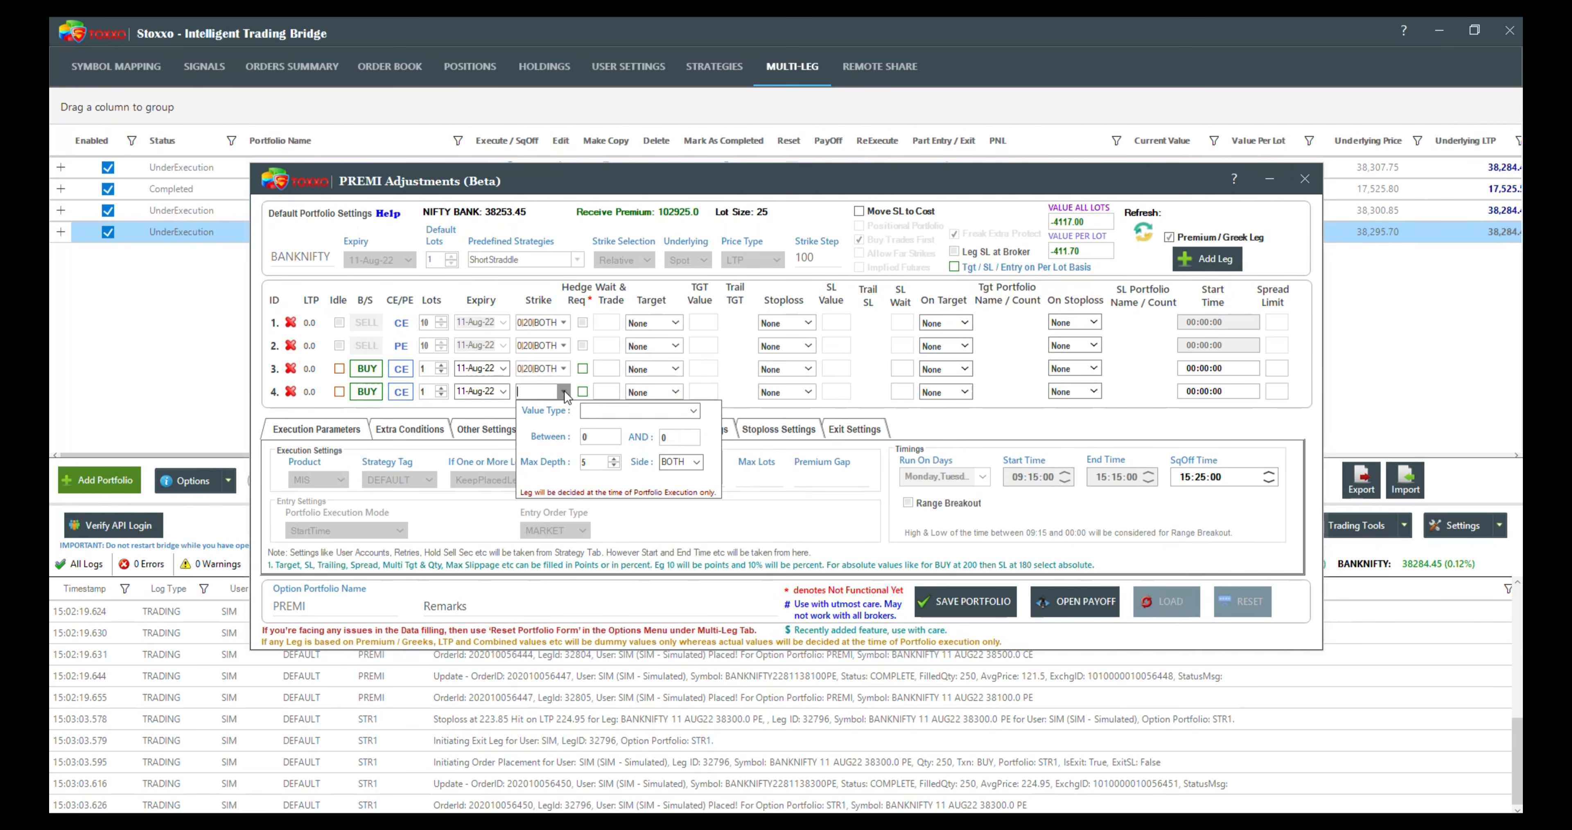
{"action": "left_click", "coordinate": [698, 410]}
{"action": "left_click", "coordinate": [640, 431]}
{"action": "left_click", "coordinate": [611, 436]}
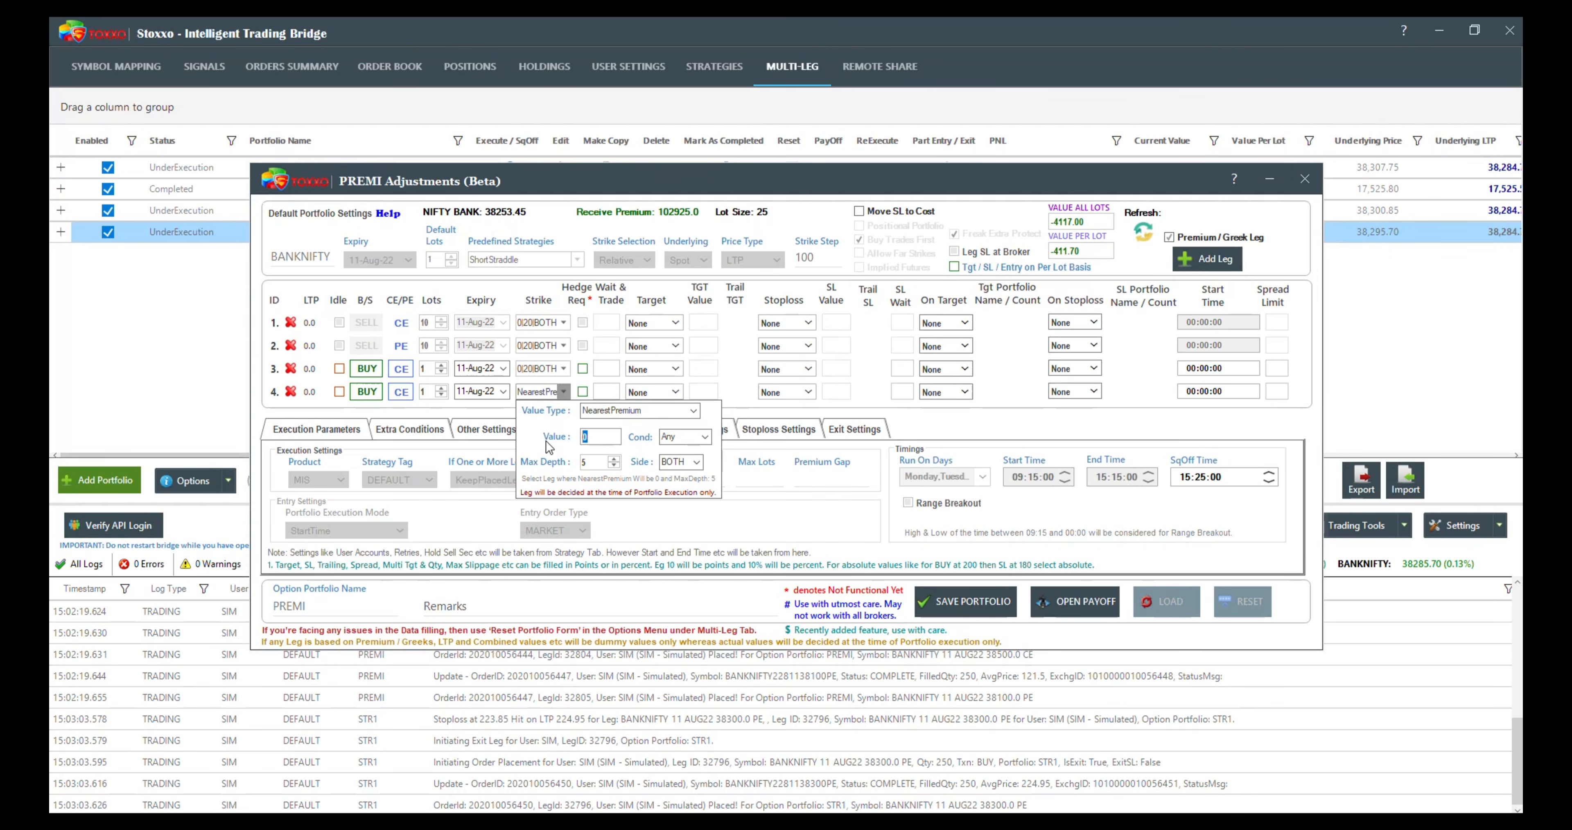
{"action": "type", "text": "50"}
{"action": "key", "text": "Tab"}
{"action": "type", "text": "20"}
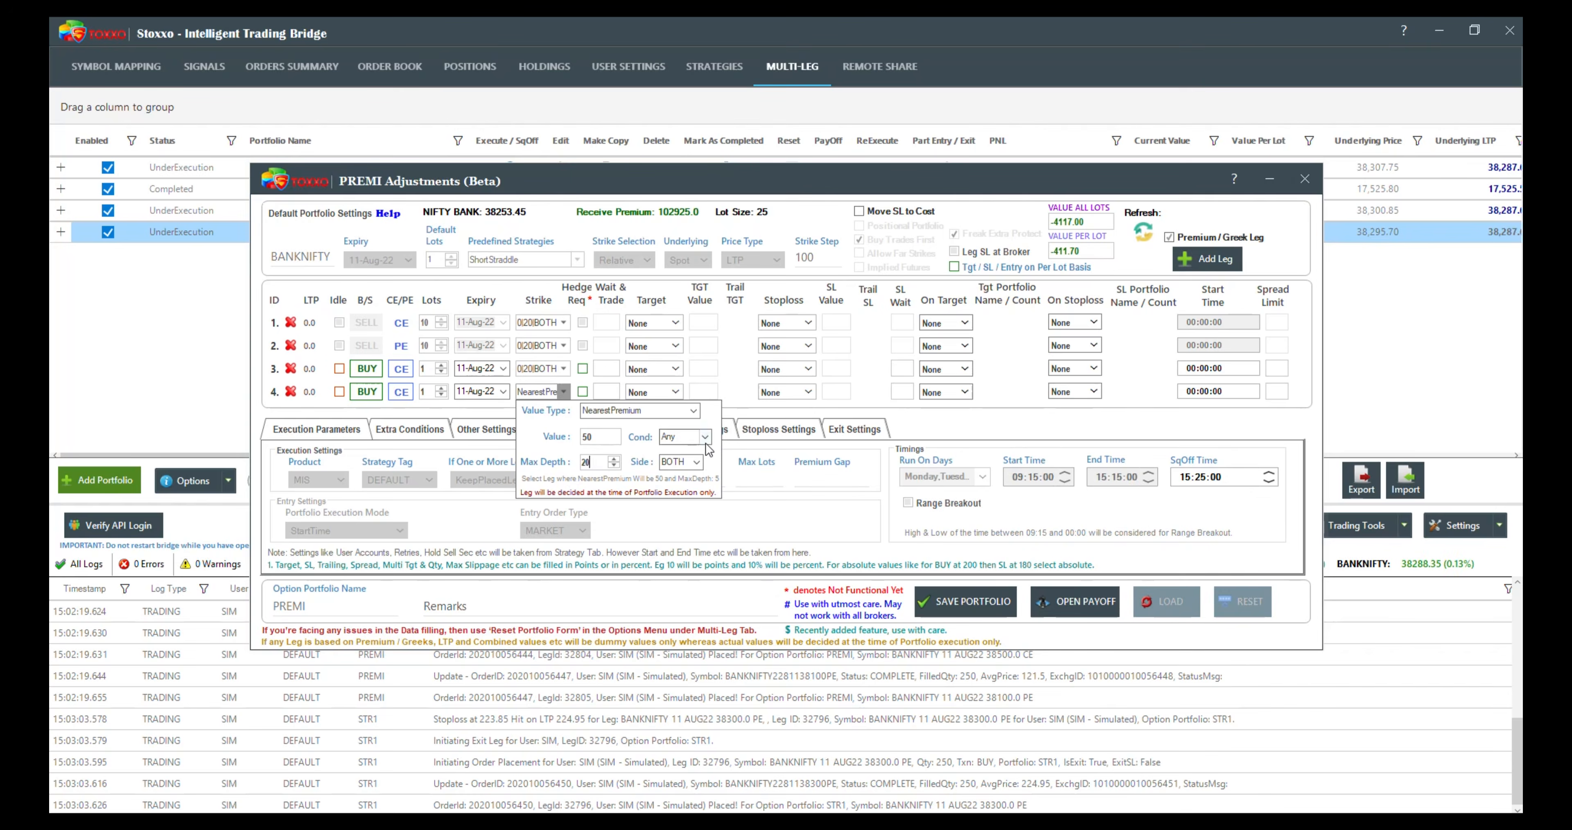
{"action": "left_click", "coordinate": [705, 437]}
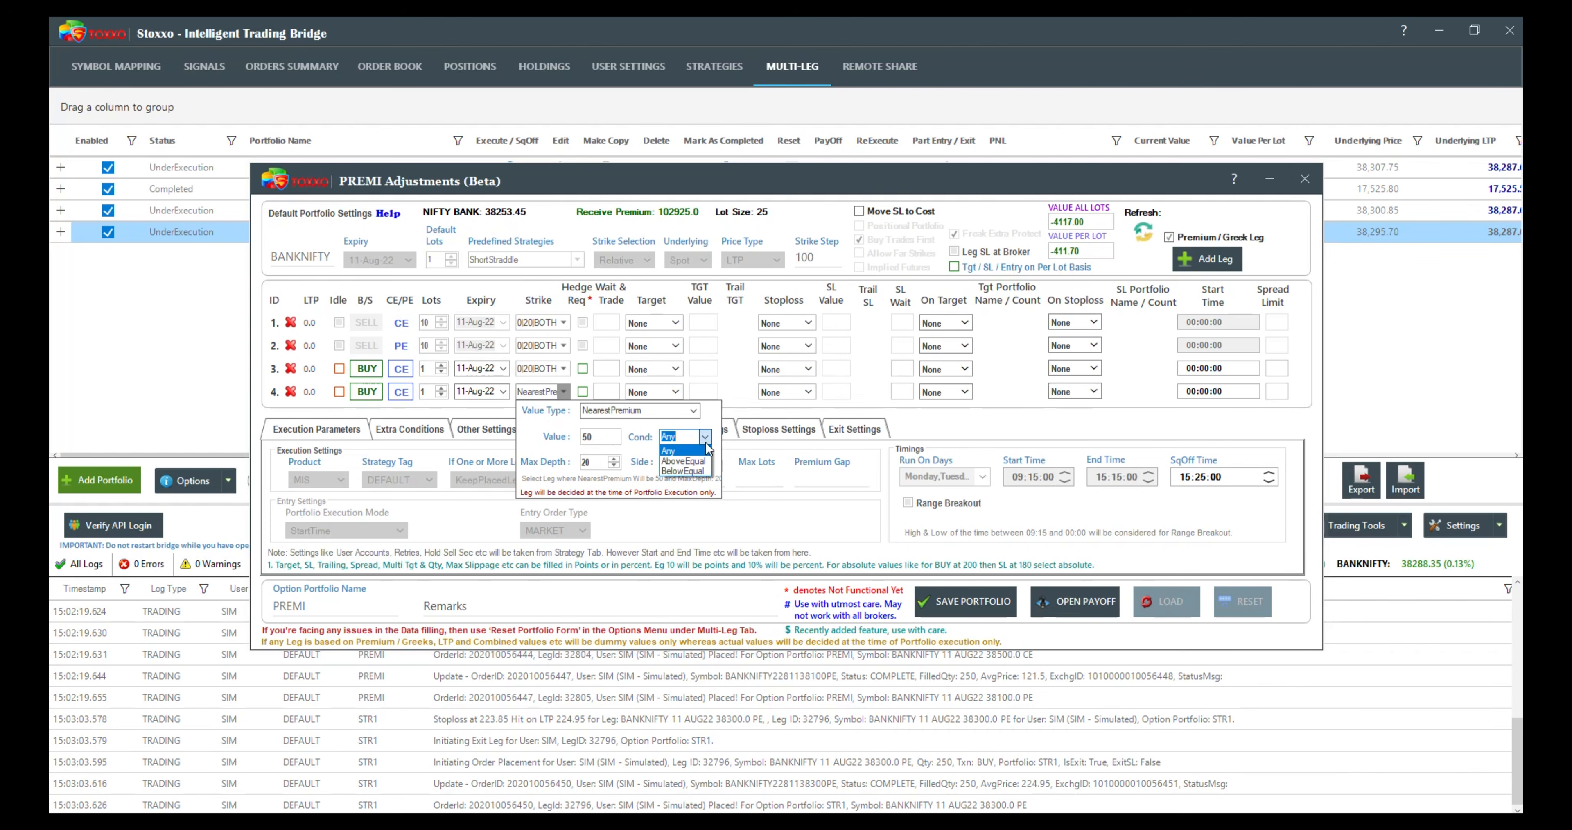
{"action": "left_click", "coordinate": [695, 473]}
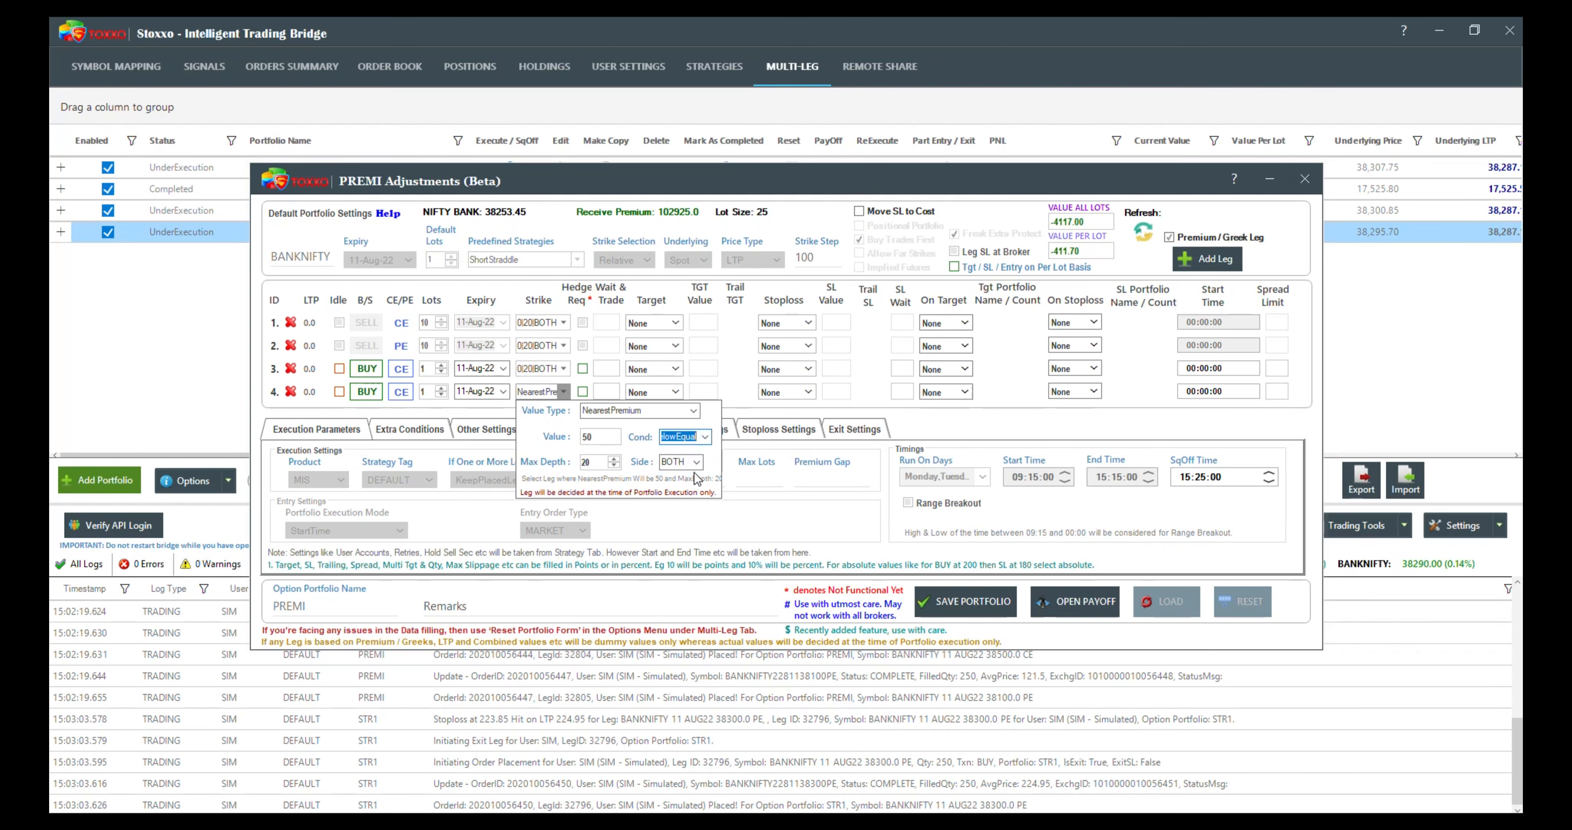
Step: Set the condition of the third leg's NearestPremium strike selection to BelowEqual
{"action": "left_click", "coordinate": [564, 368]}
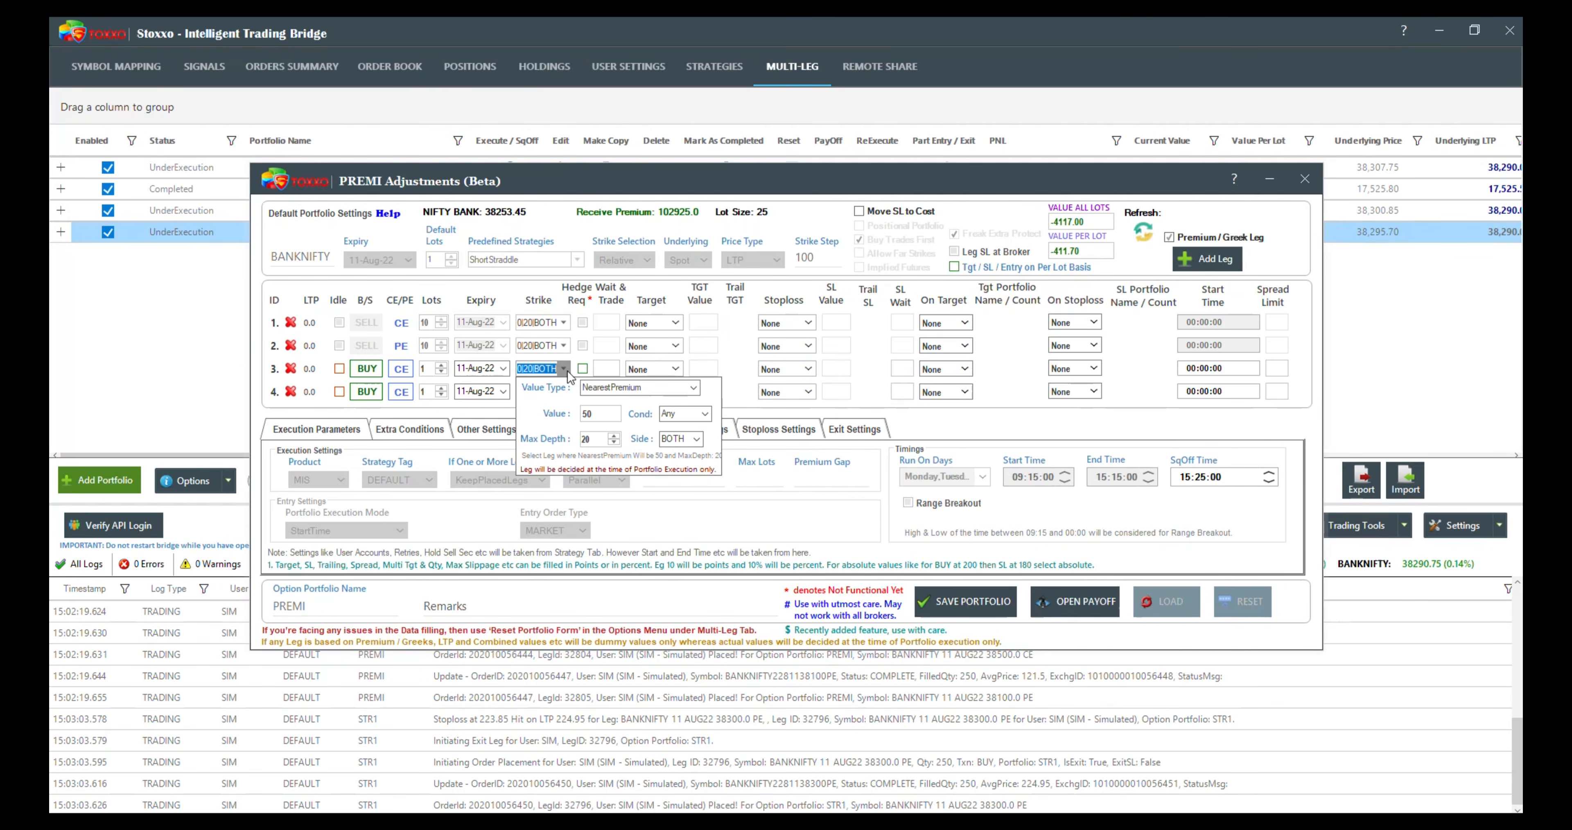
{"action": "left_click", "coordinate": [705, 413]}
{"action": "left_click", "coordinate": [708, 416]}
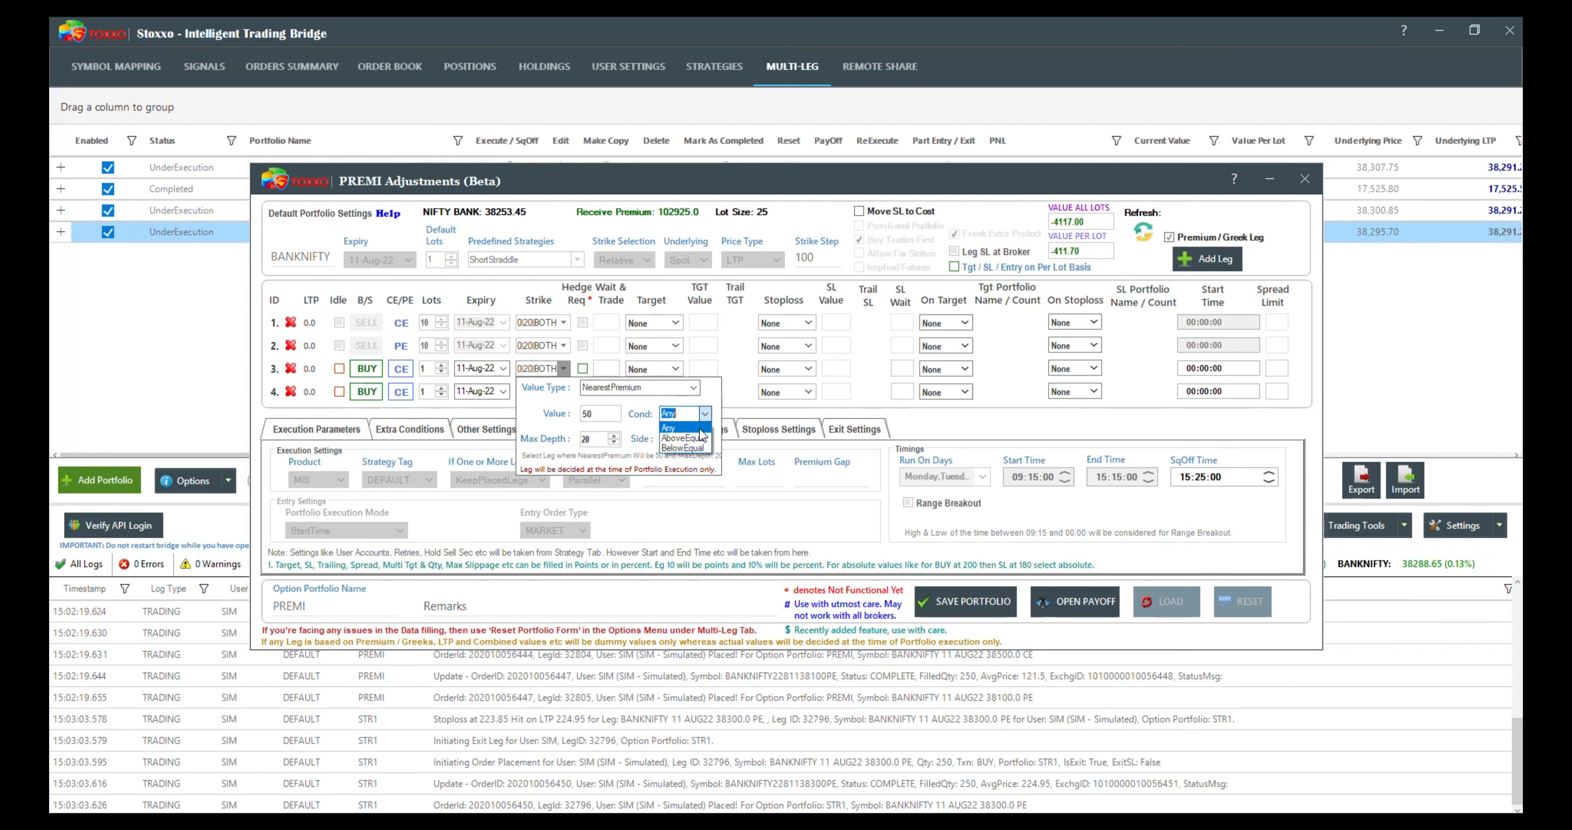
{"action": "left_click", "coordinate": [695, 449]}
{"action": "left_click", "coordinate": [740, 397]}
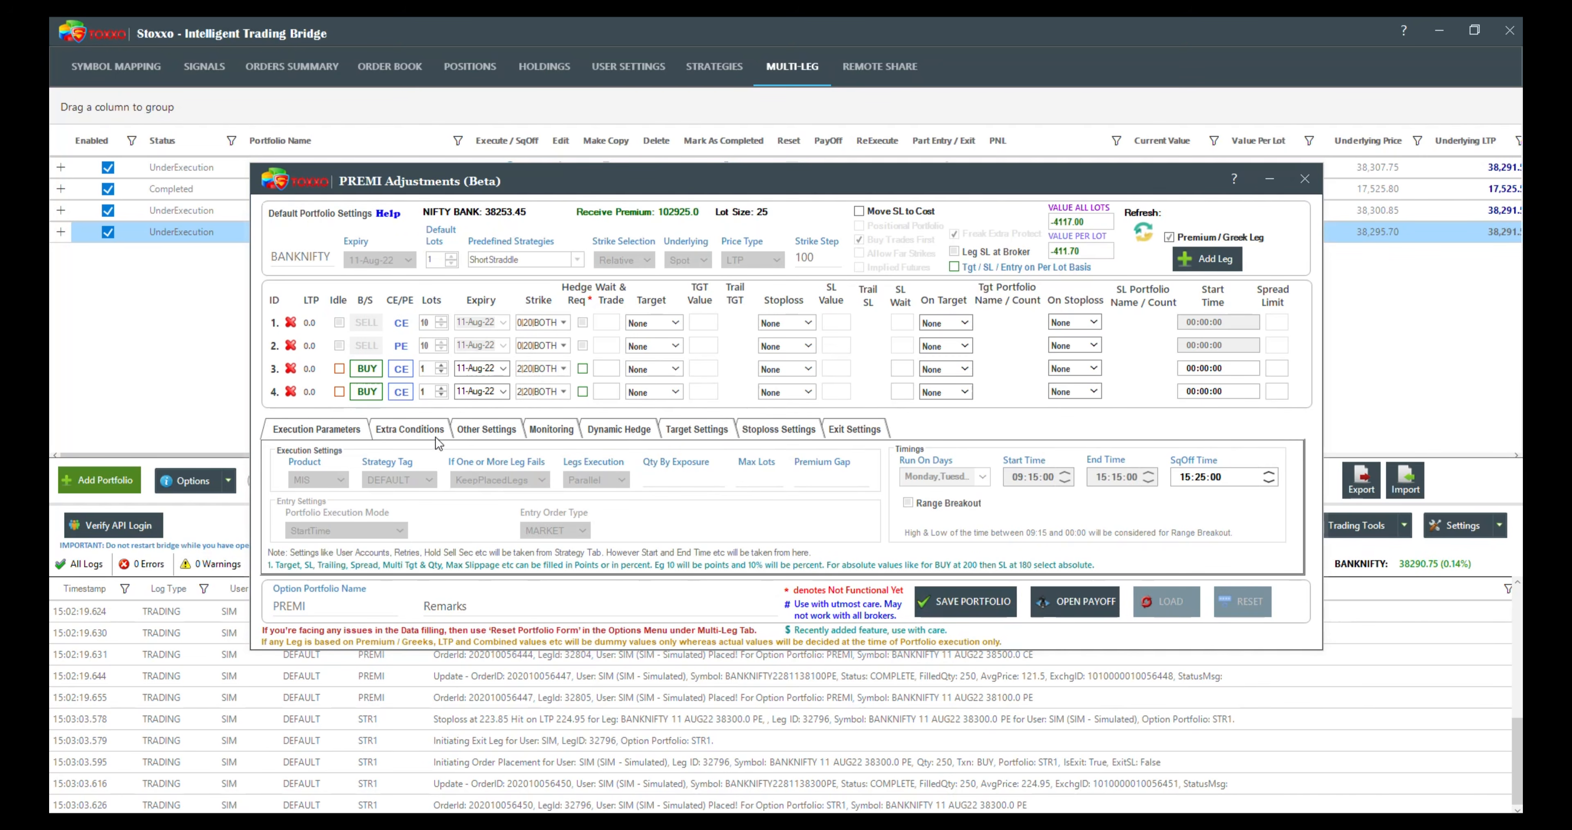
Step: Switch the third and fourth legs to SELL, make the fourth a PE leg, and save the portfolio adjustment
{"action": "left_click", "coordinate": [366, 391]}
{"action": "left_click", "coordinate": [366, 369]}
{"action": "left_click", "coordinate": [400, 391]}
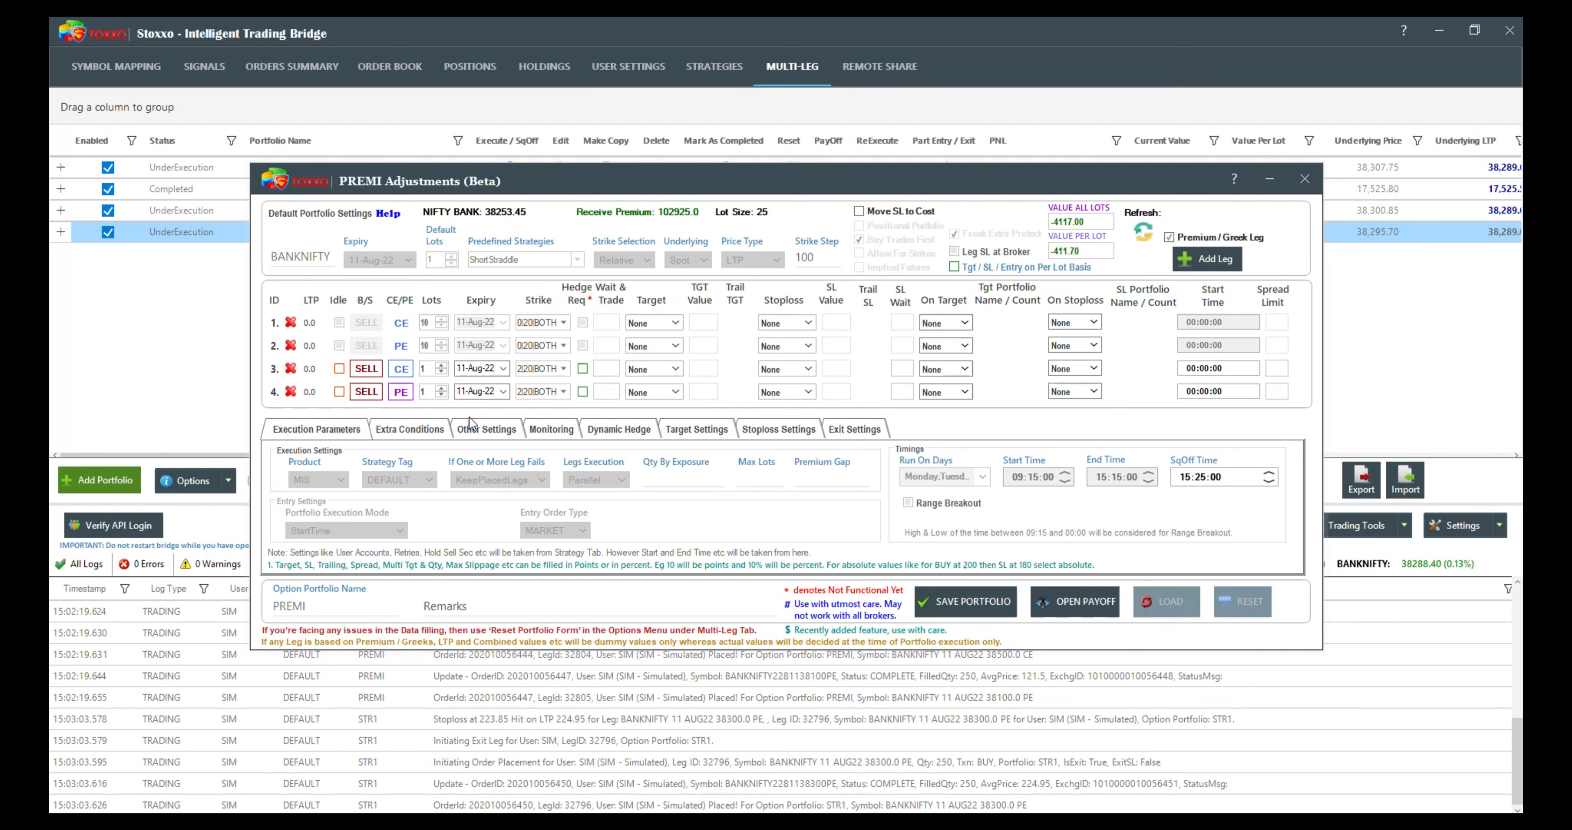
{"action": "left_click", "coordinate": [967, 604]}
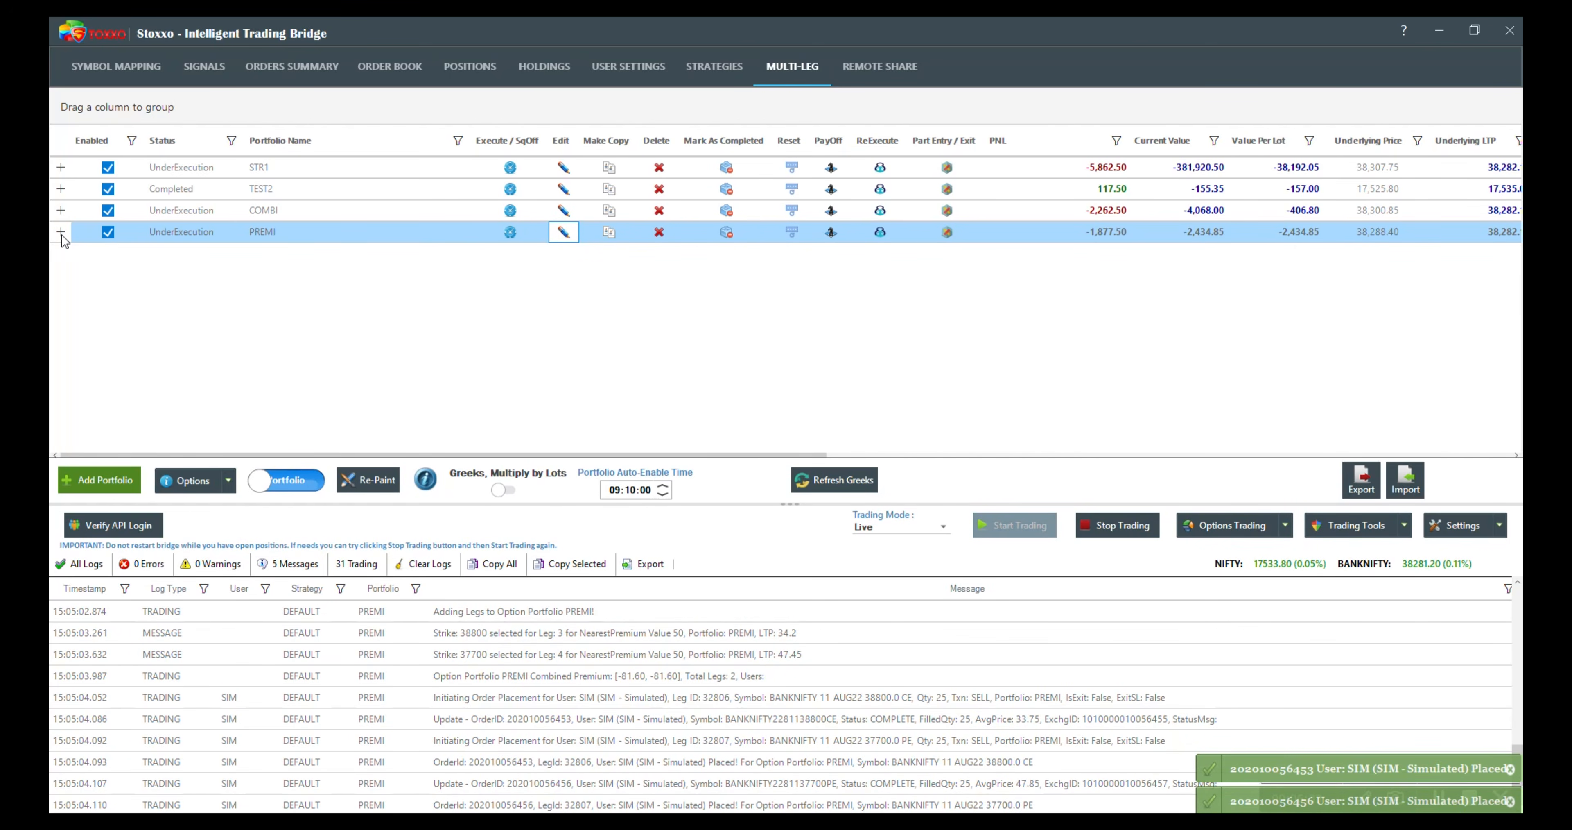
Step: Examine the executed legs of the PREMI portfolio, including the fourth leg's LTP
{"action": "left_click", "coordinate": [62, 234]}
{"action": "scroll", "coordinate": [73, 362], "scroll_direction": "down", "scroll_amount": 2}
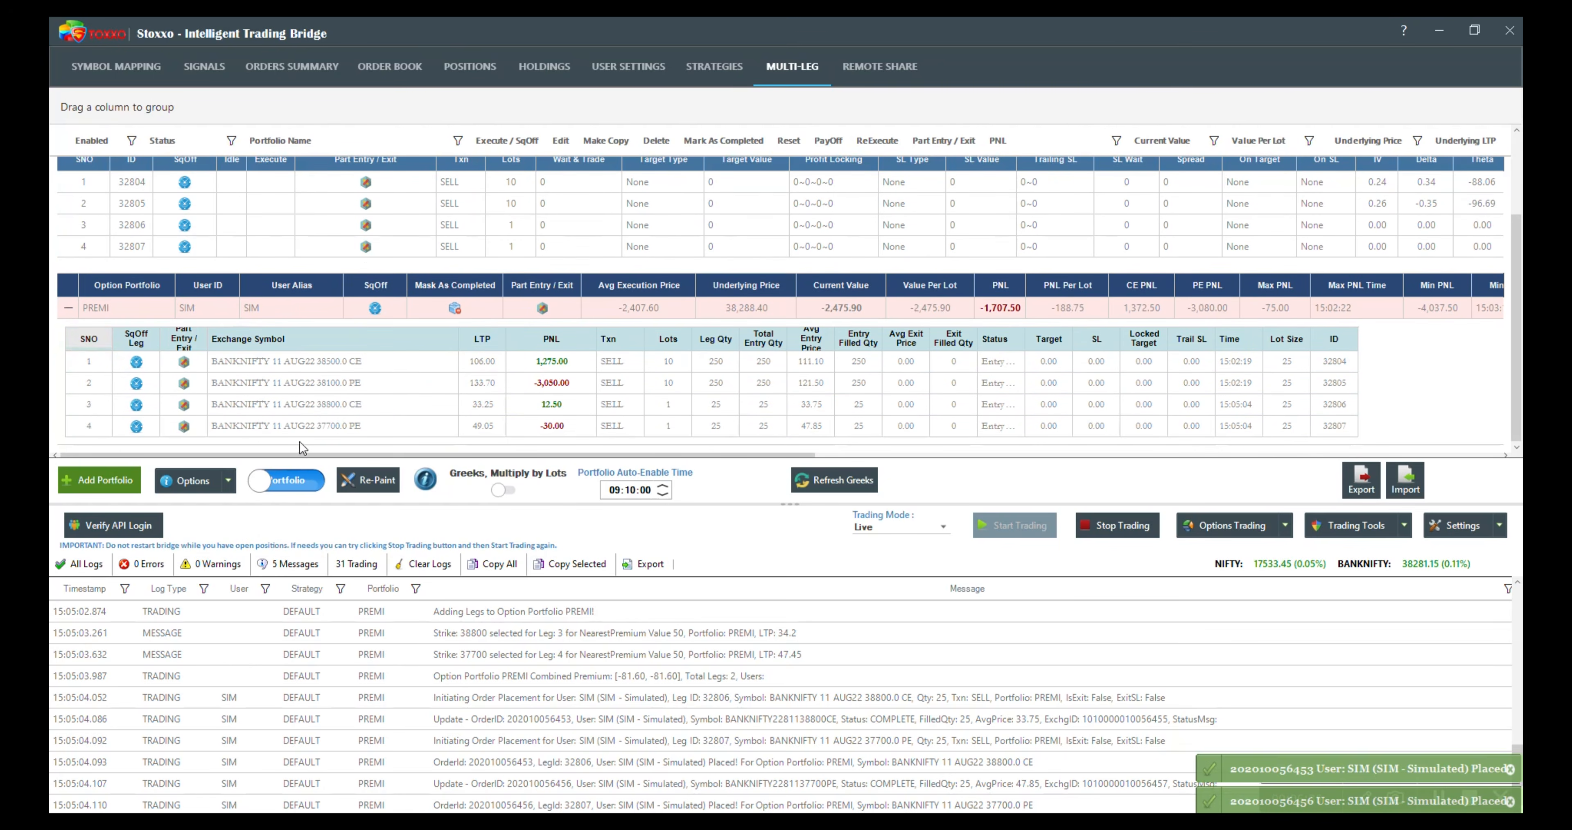
{"action": "left_click", "coordinate": [492, 425]}
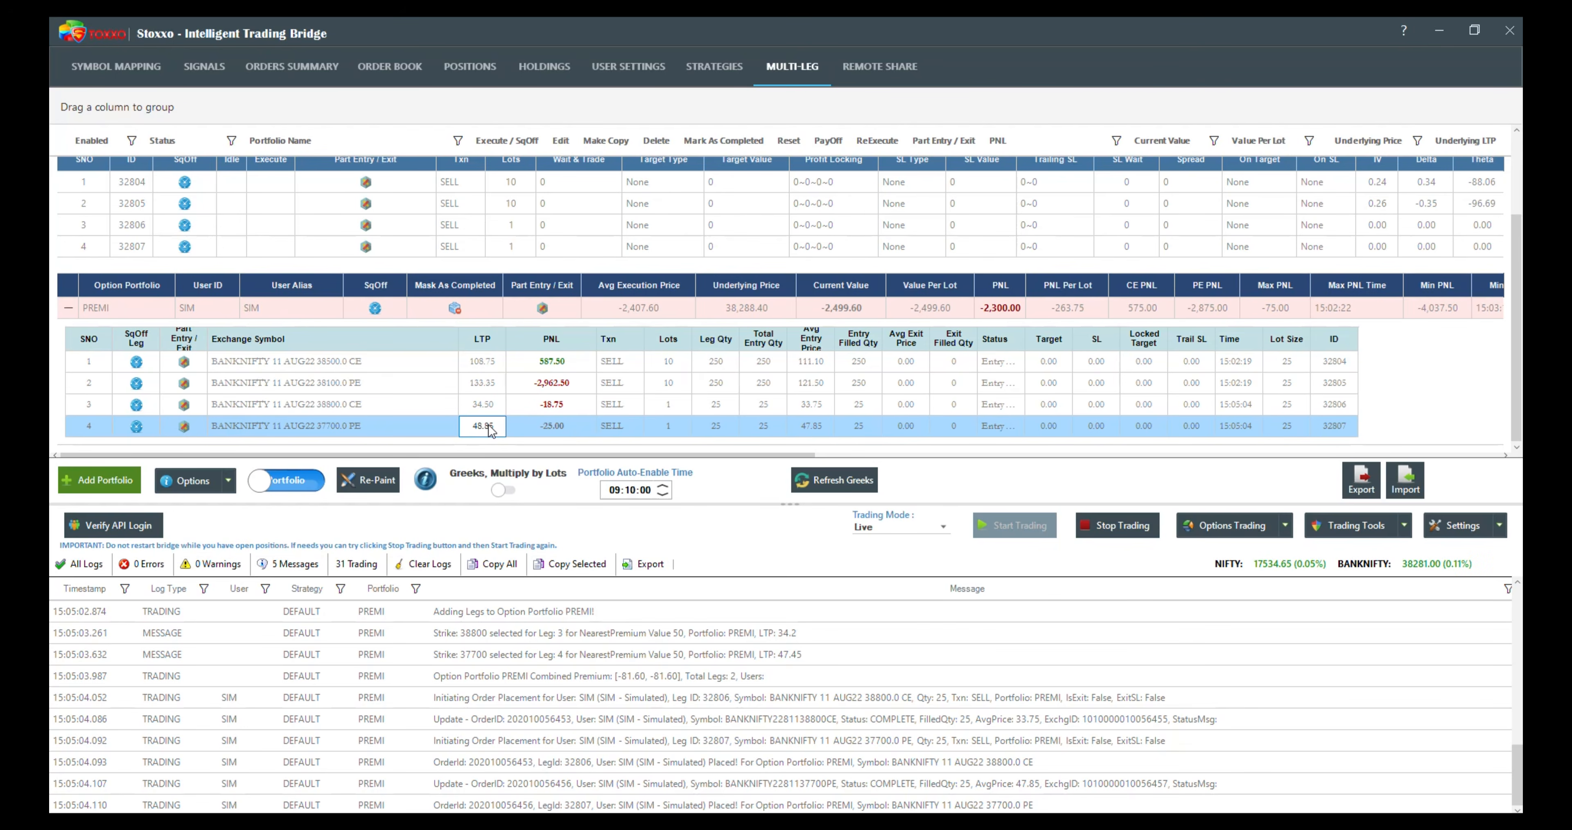
{"action": "scroll", "coordinate": [280, 385], "scroll_direction": "up", "scroll_amount": 2}
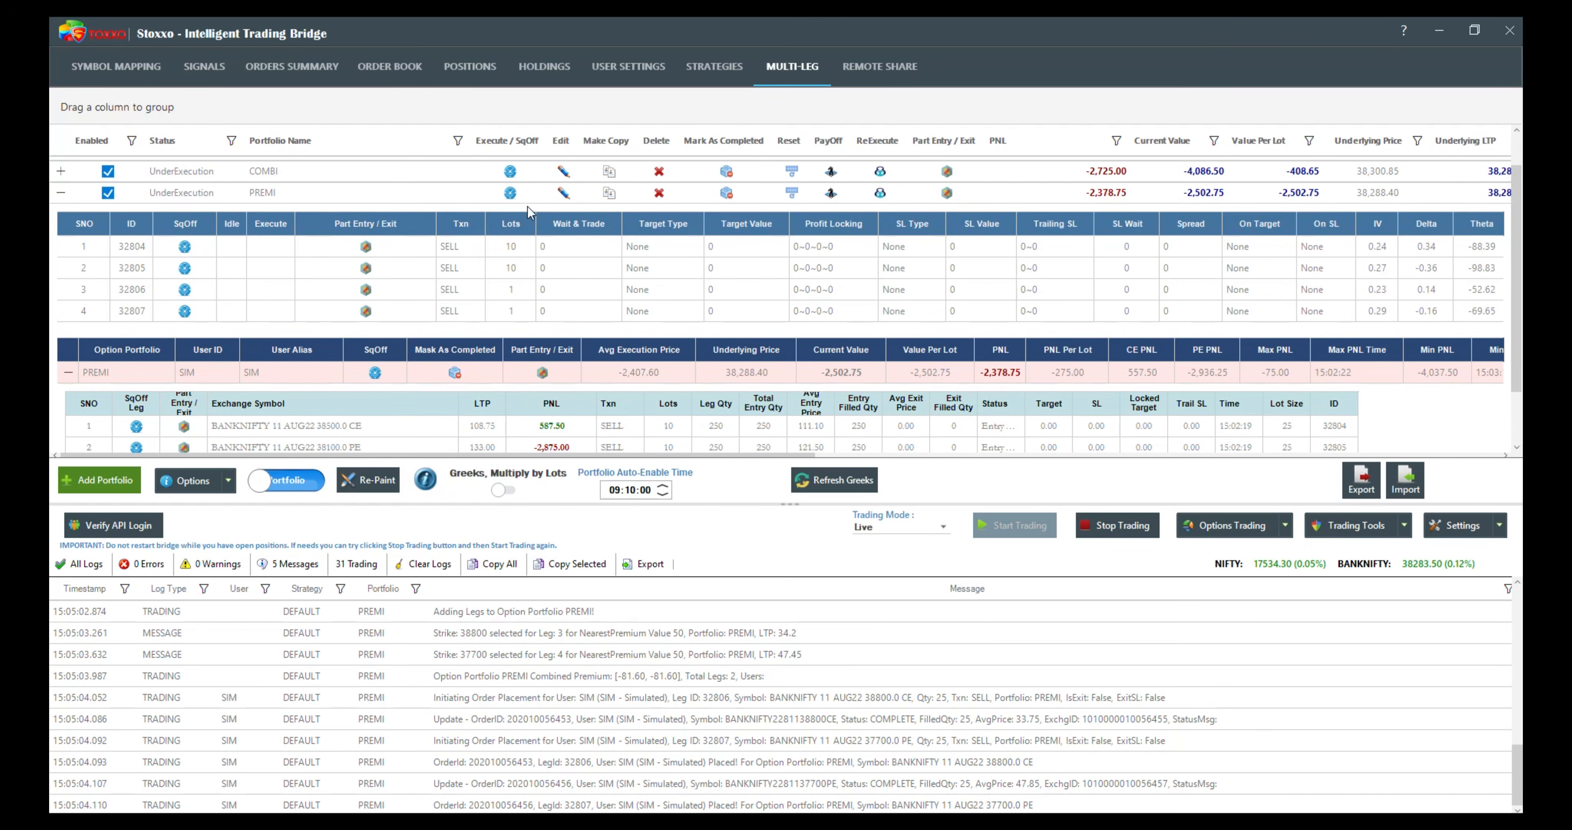
Step: Open the PREMI portfolio for adjustment and add two regular legs with Premium / Greek Leg turned off
{"action": "left_click", "coordinate": [564, 191]}
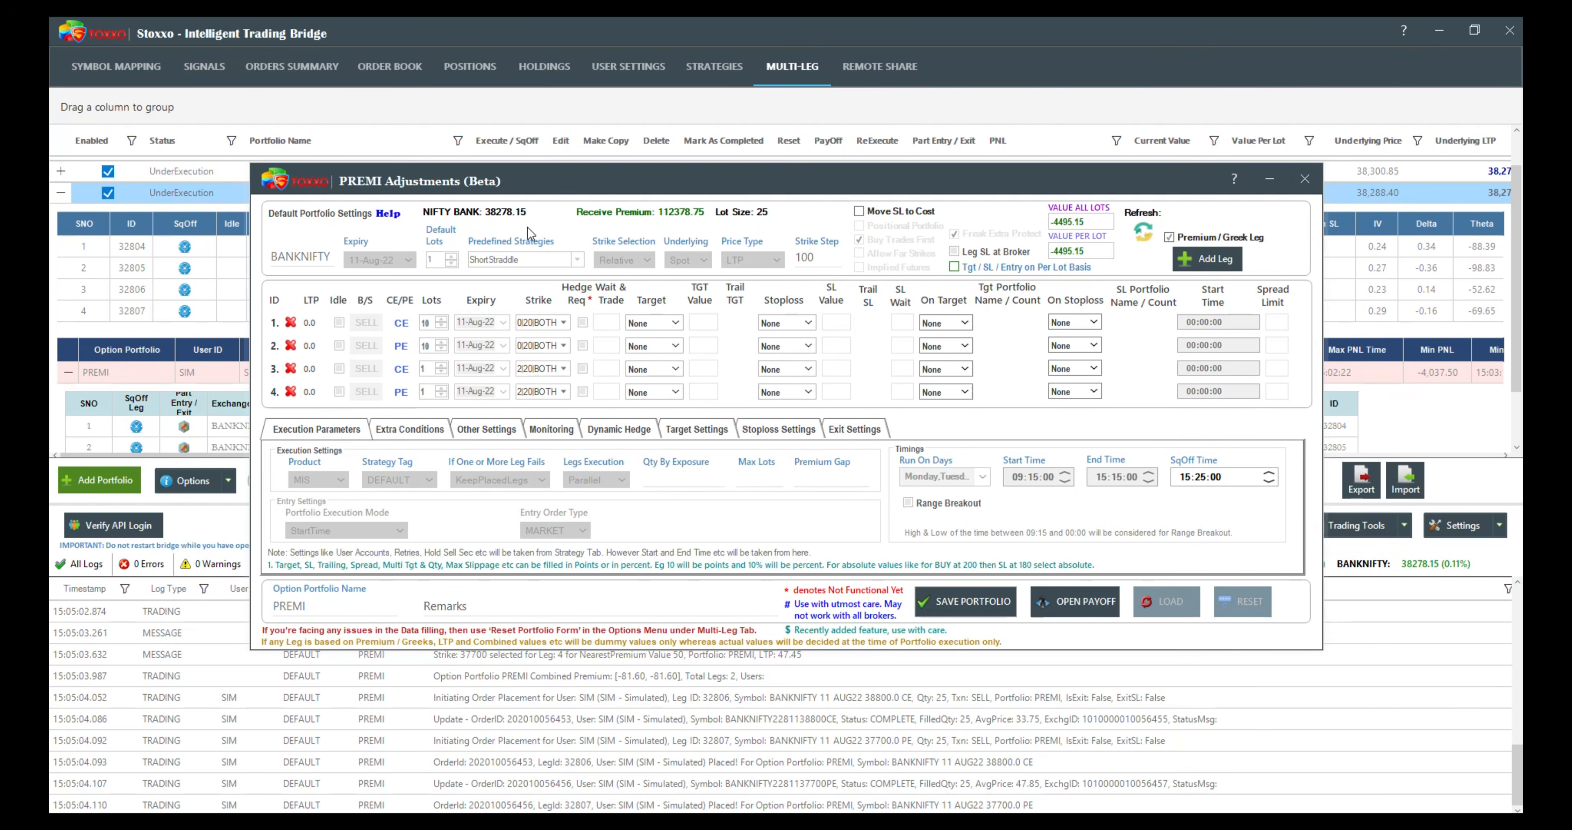
{"action": "left_click", "coordinate": [1169, 237]}
{"action": "left_click", "coordinate": [1196, 256]}
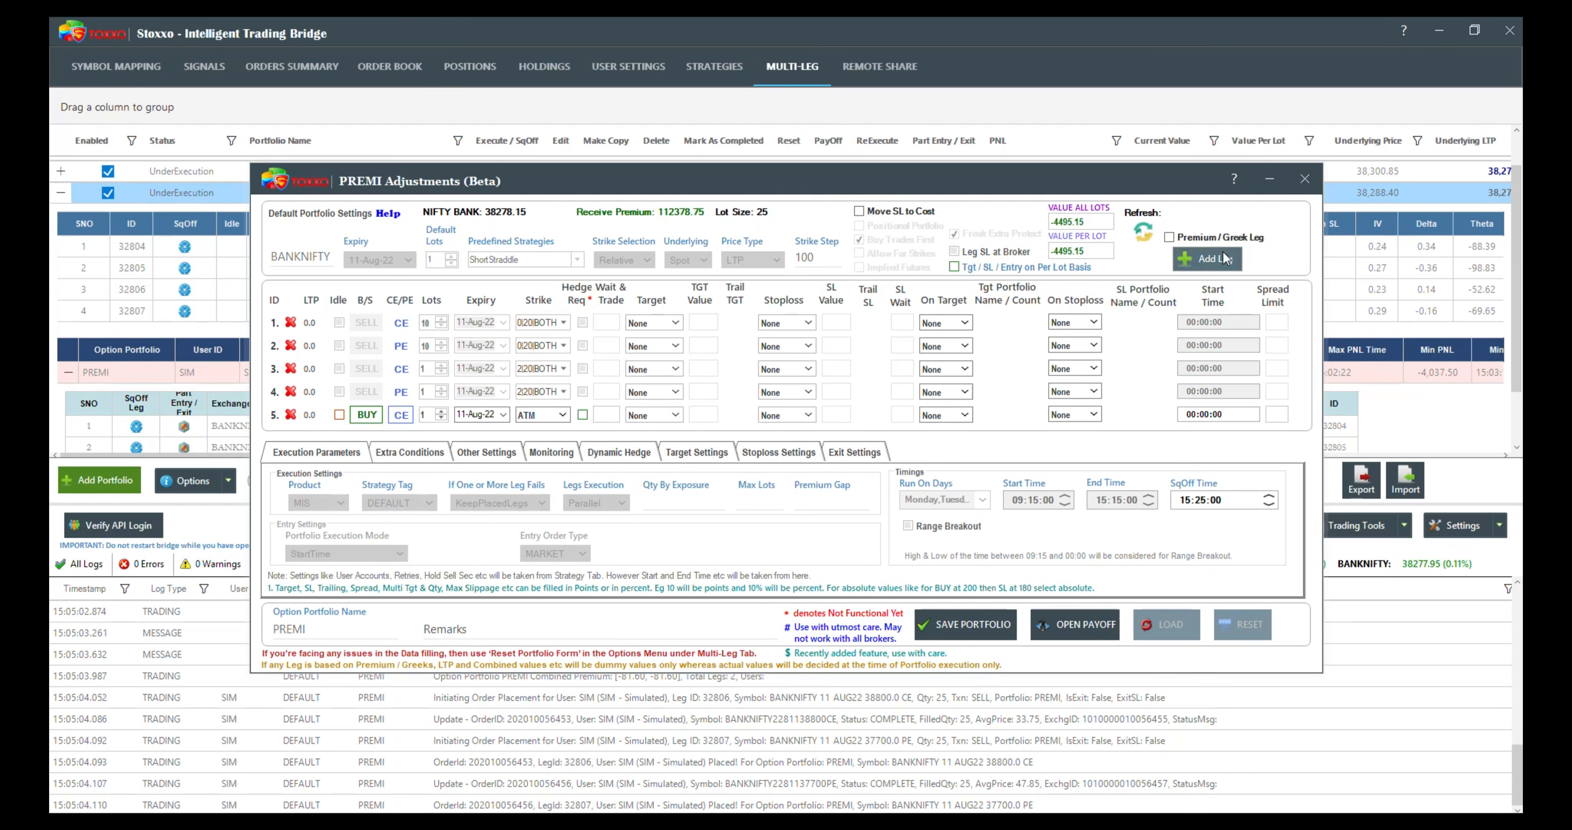
{"action": "left_click", "coordinate": [1206, 260]}
Step: Set the fifth leg to SELL PE and the sixth leg to SELL CE
{"action": "left_click", "coordinate": [368, 417]}
{"action": "left_click", "coordinate": [368, 438]}
{"action": "left_click", "coordinate": [398, 439]}
{"action": "left_click", "coordinate": [401, 415]}
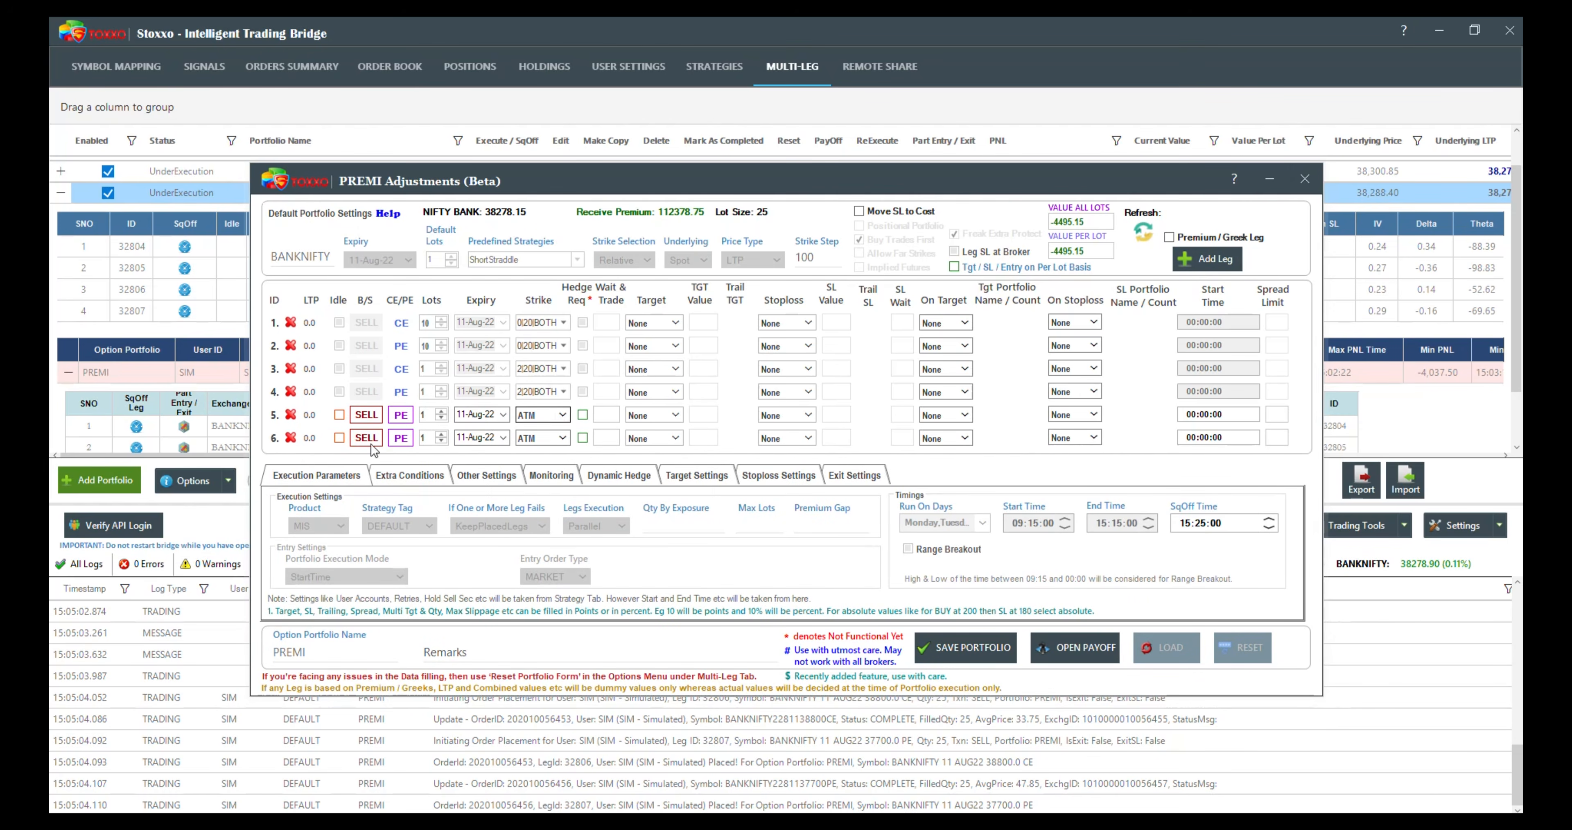
{"action": "left_click", "coordinate": [400, 438]}
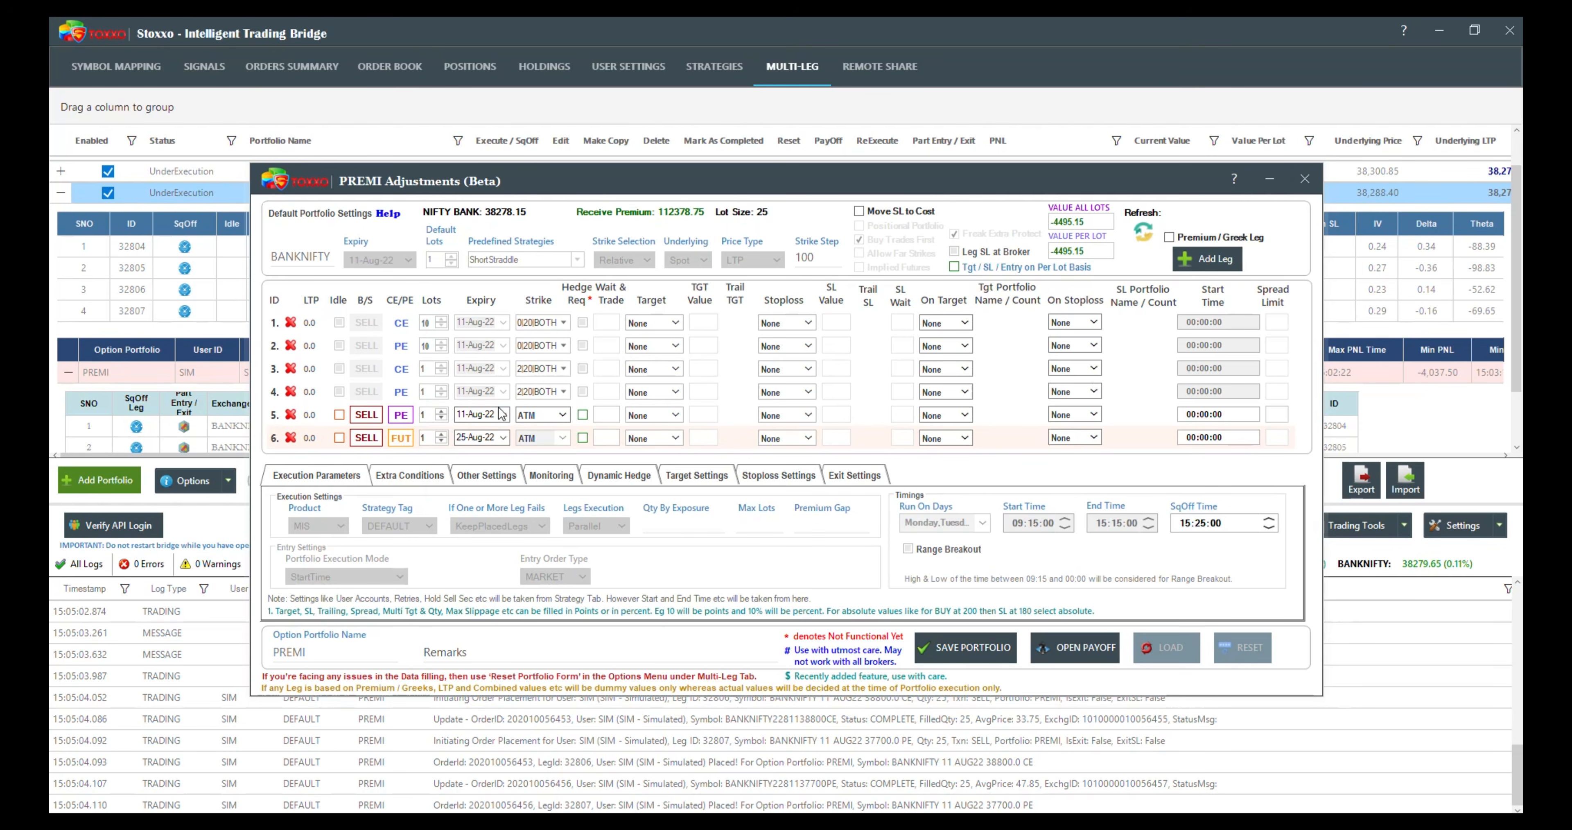
{"action": "left_click", "coordinate": [403, 440]}
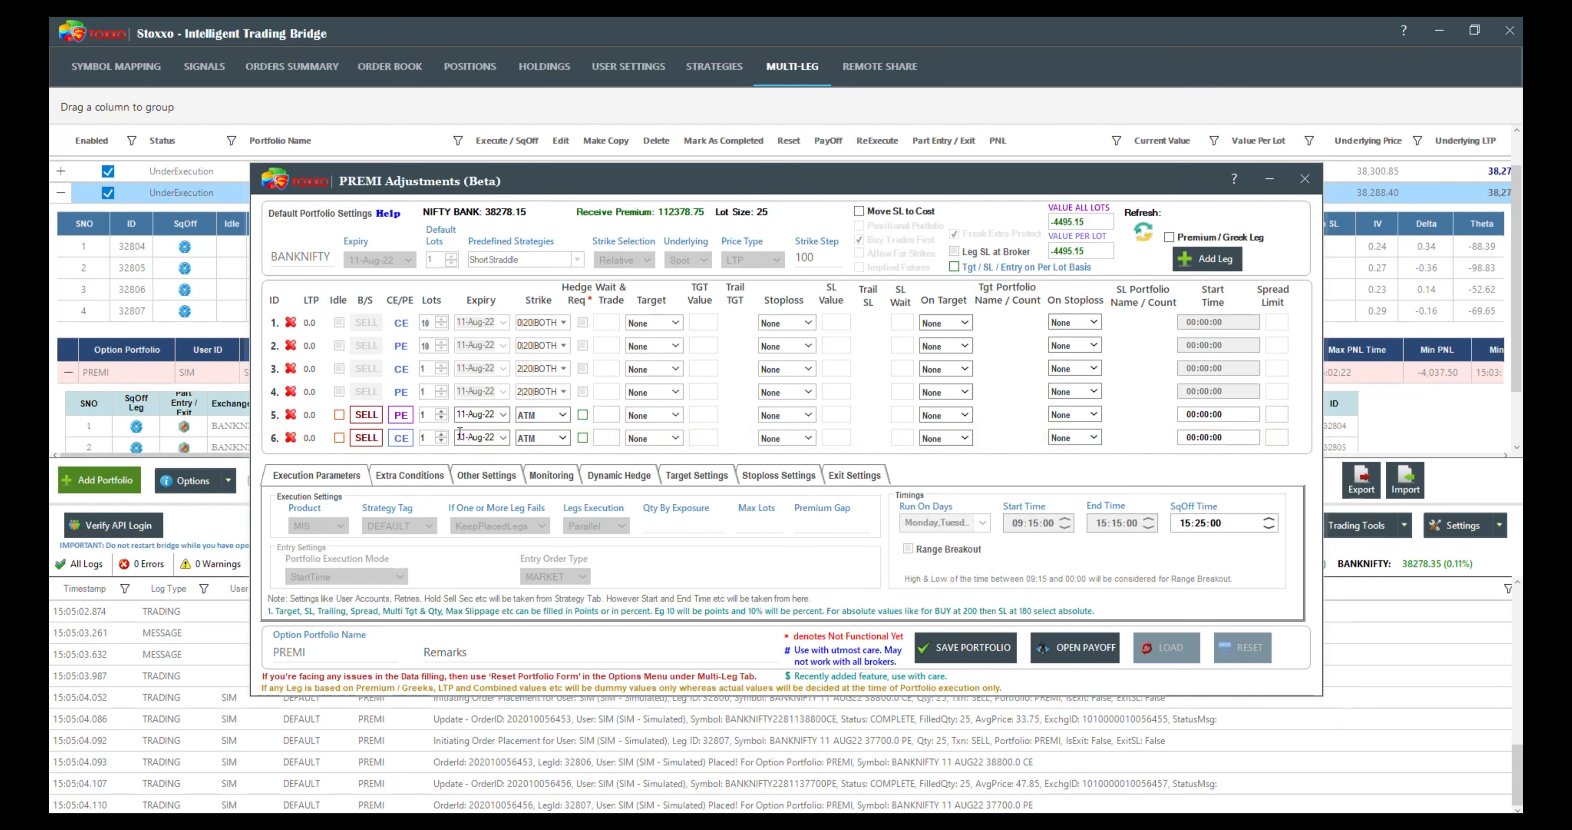
Step: Set the strikes of the fifth and sixth legs to ATM-300 and save the portfolio adjustment
{"action": "left_click", "coordinate": [561, 415]}
{"action": "left_click", "coordinate": [553, 554]}
{"action": "left_click", "coordinate": [562, 438]}
{"action": "left_click", "coordinate": [552, 578]}
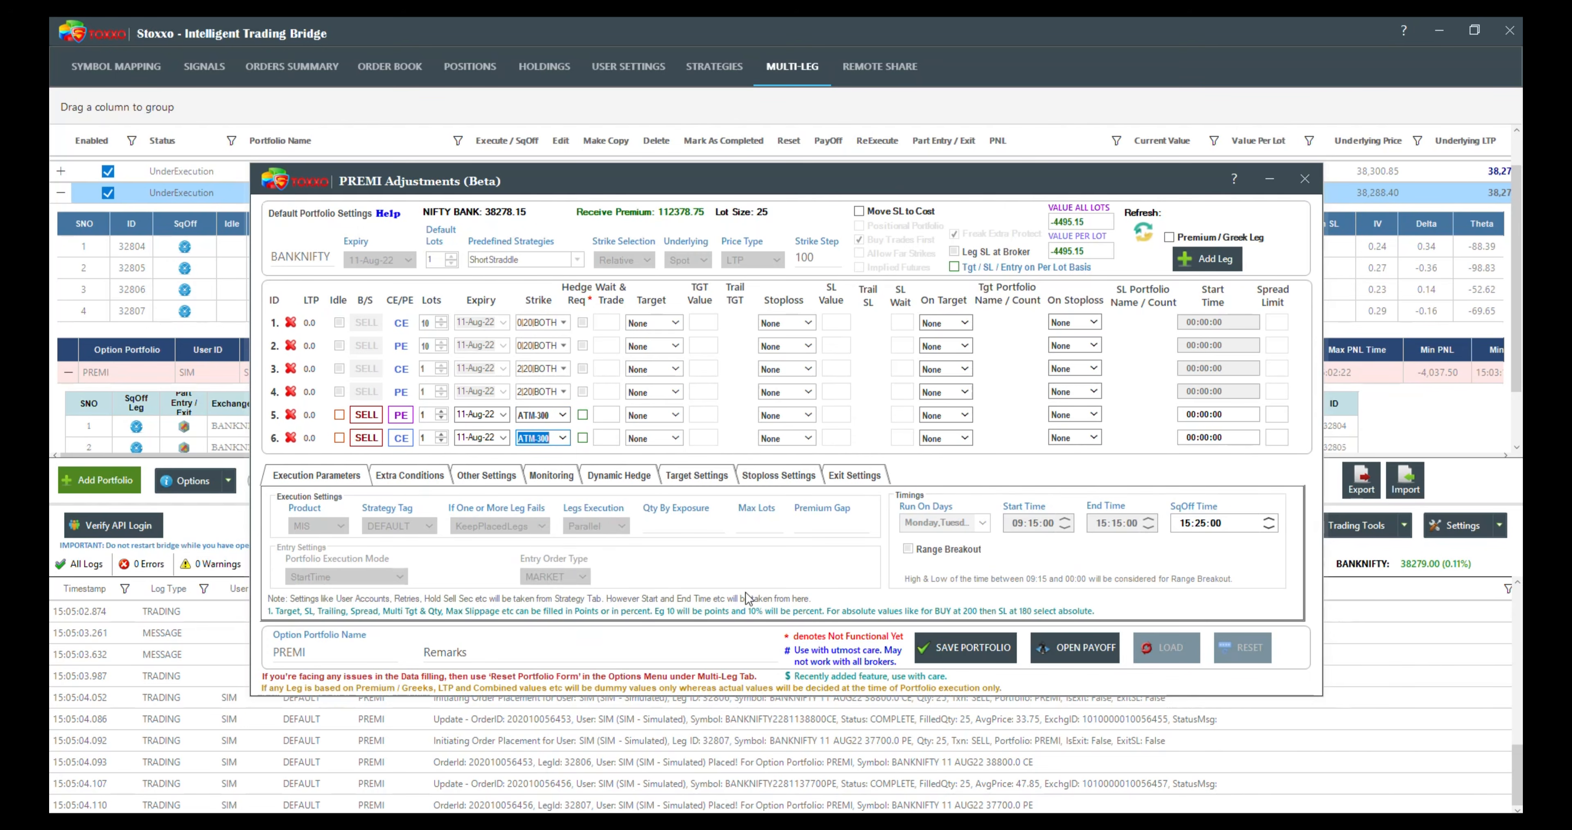
{"action": "left_click", "coordinate": [958, 650]}
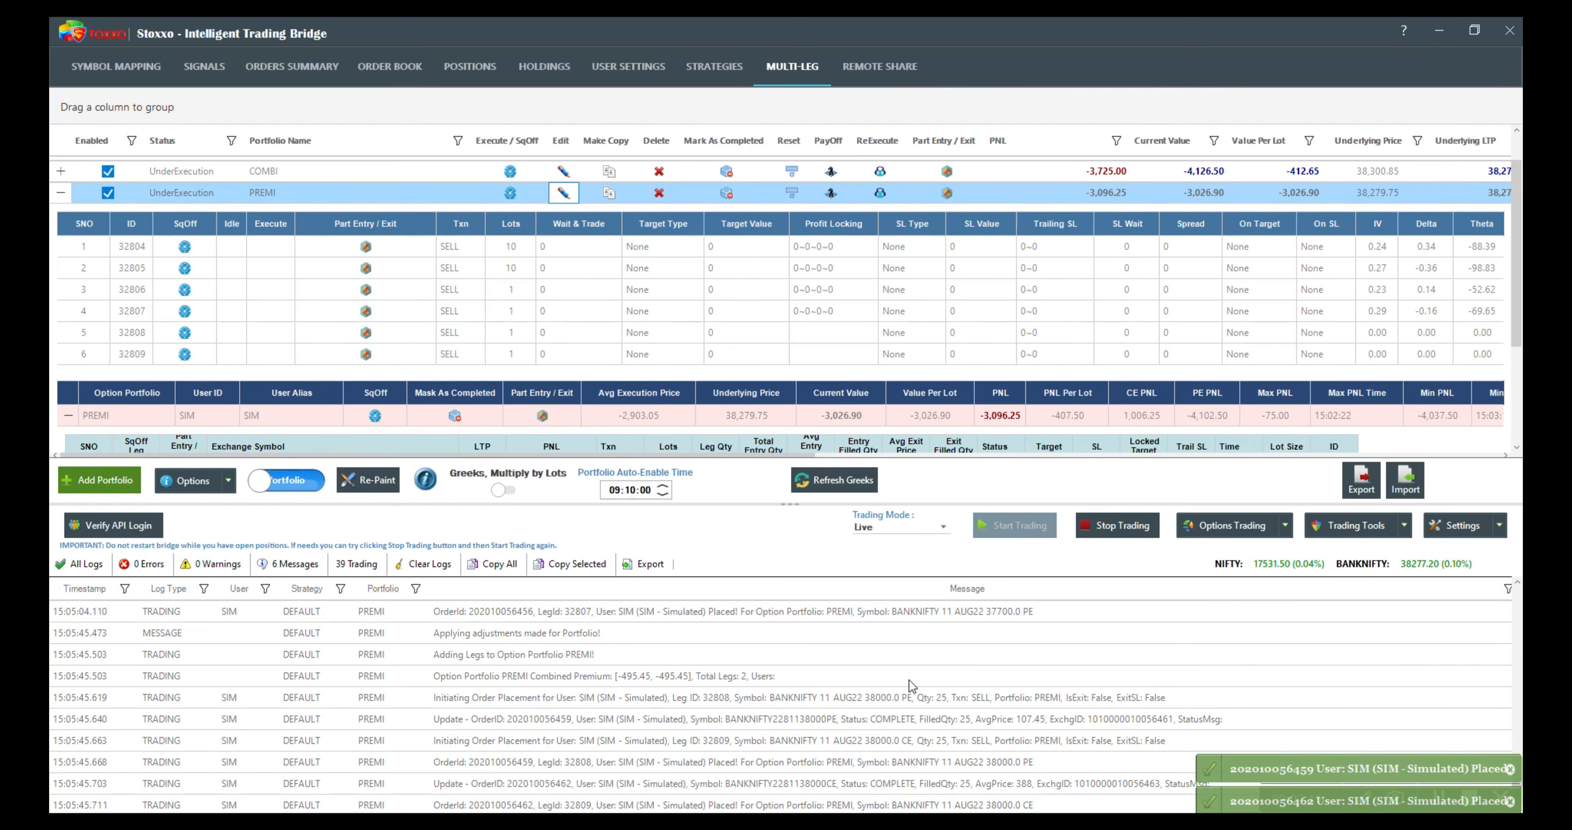
Step: Collapse the PREMI details, reopen the portfolio for adjustment, and add two more regular legs
{"action": "left_click", "coordinate": [59, 196]}
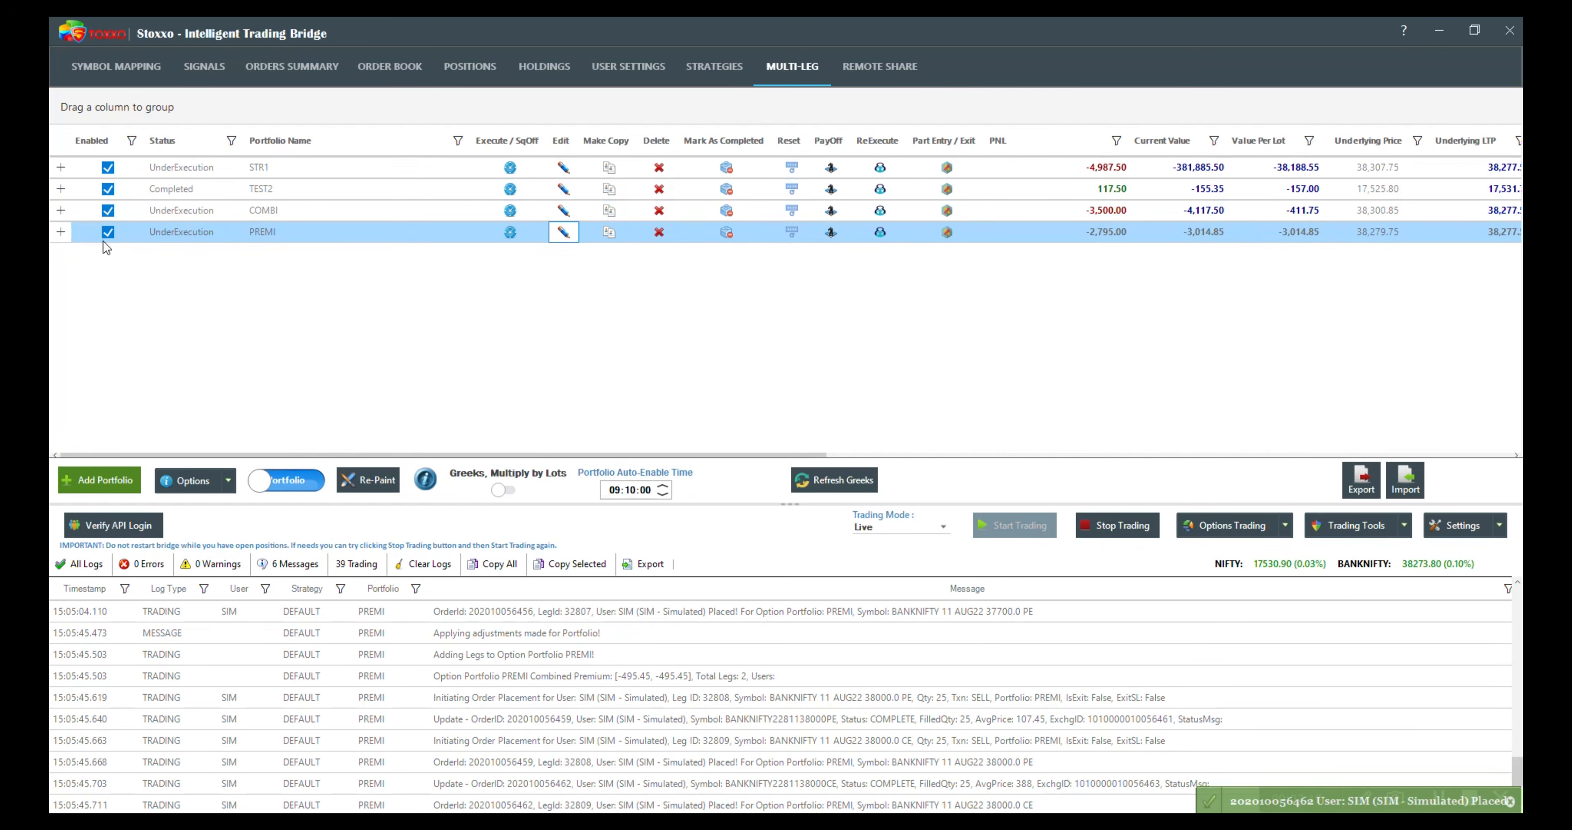
{"action": "left_click", "coordinate": [561, 232]}
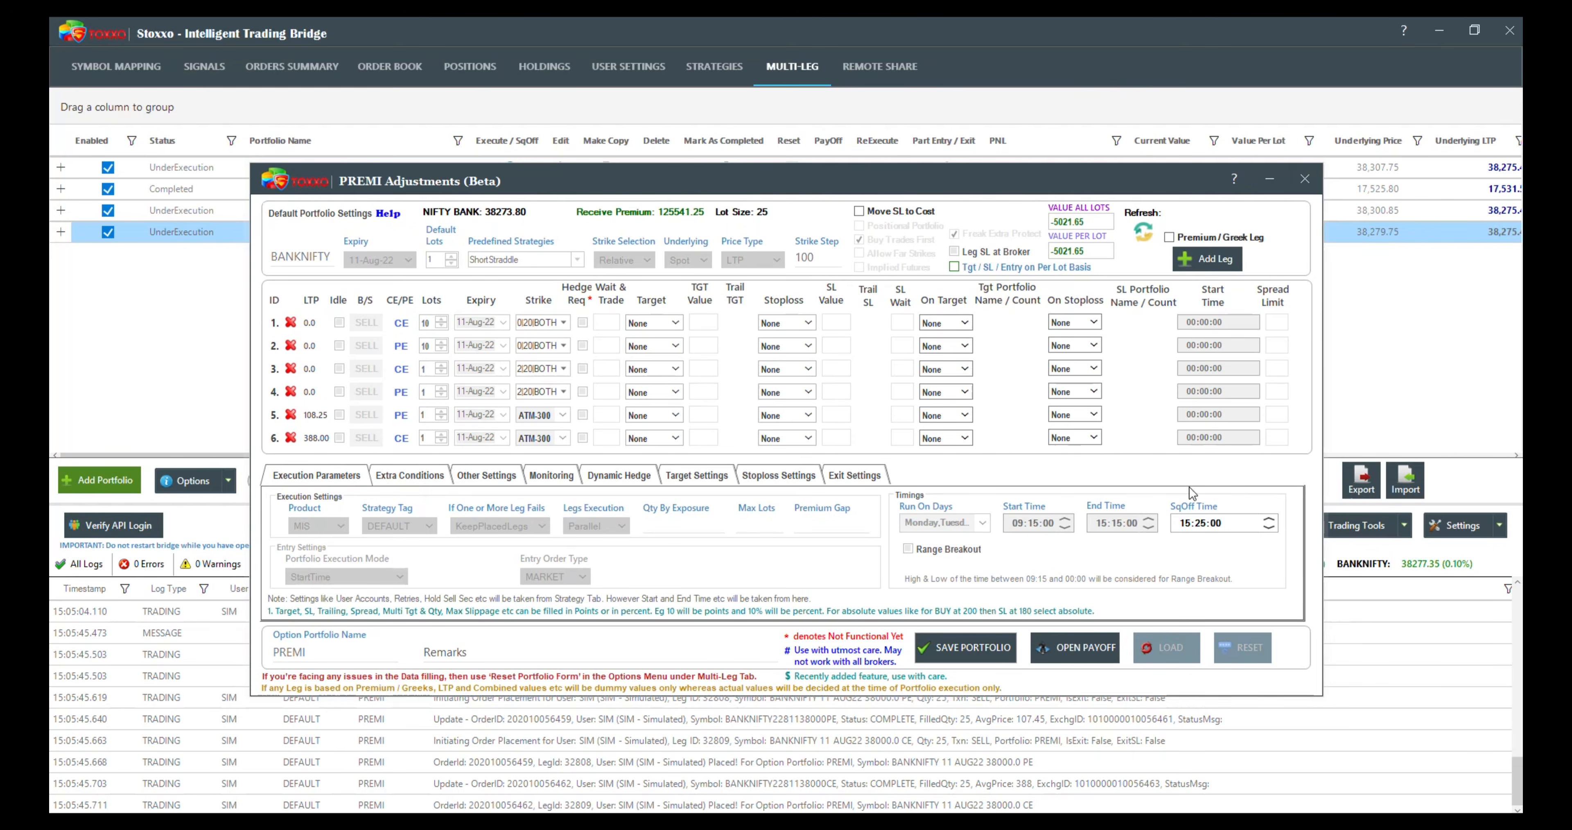
{"action": "left_click", "coordinate": [1226, 264]}
{"action": "left_click", "coordinate": [1226, 264]}
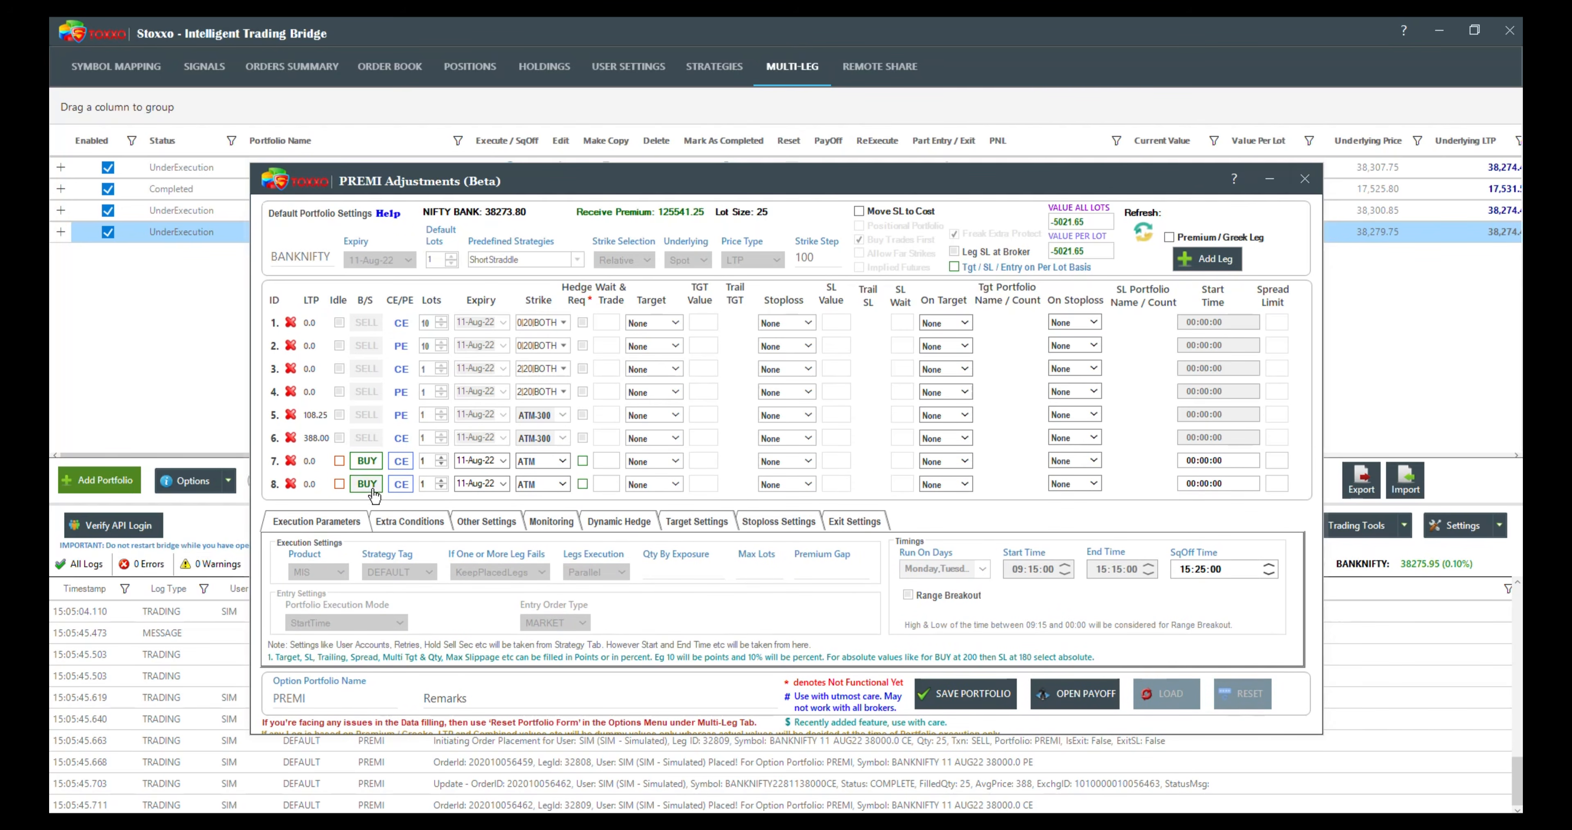
Step: Set the eighth leg to SELL FUT
{"action": "left_click", "coordinate": [366, 483]}
{"action": "left_click", "coordinate": [401, 483]}
{"action": "left_click", "coordinate": [401, 489]}
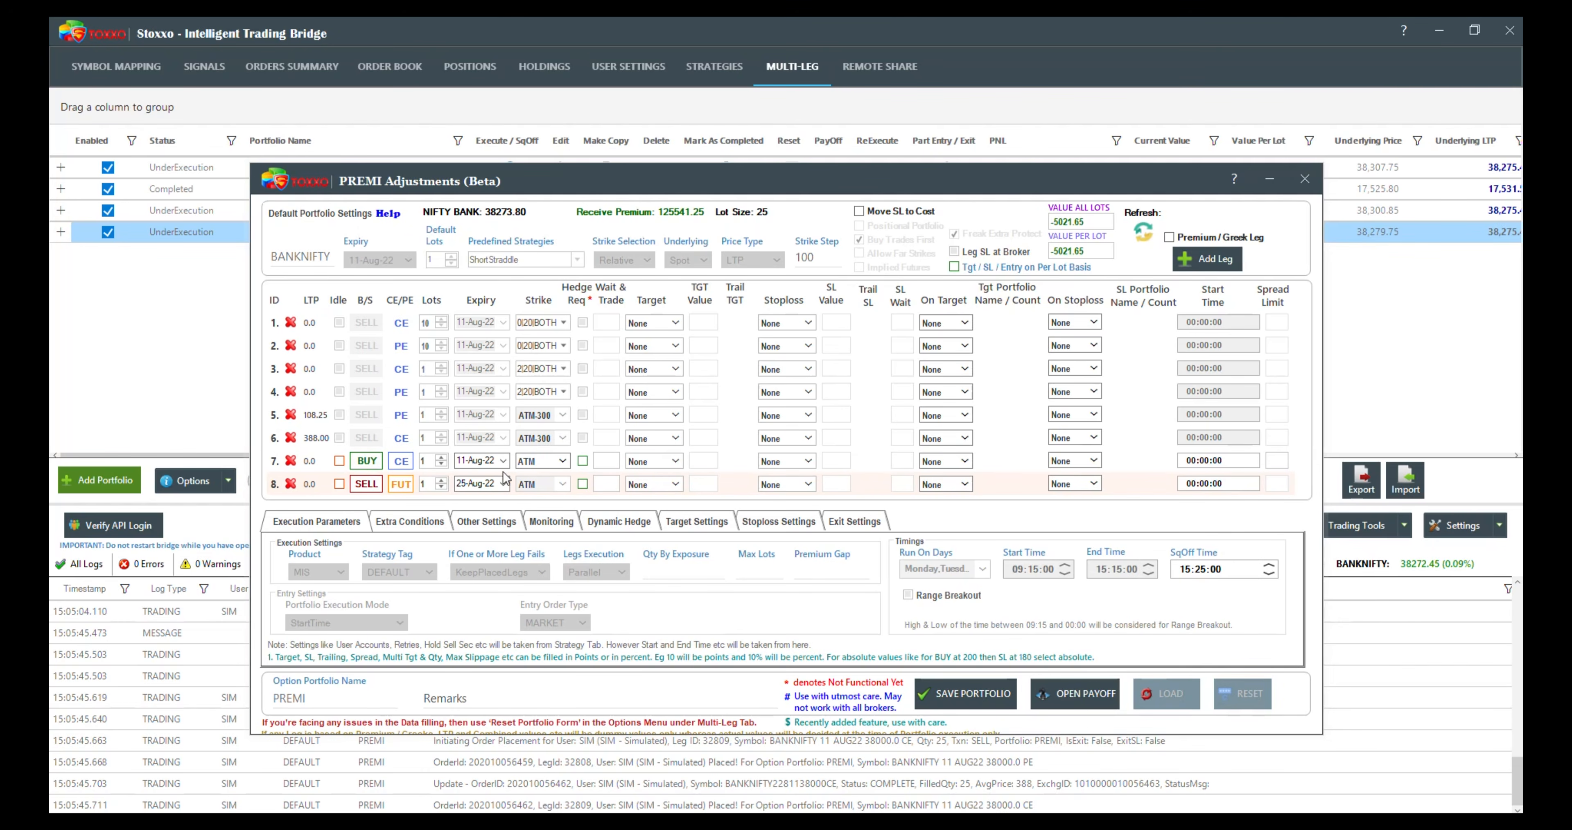
Step: Set the seventh leg's strike to ATM-800 and save the portfolio adjustment
{"action": "left_click", "coordinate": [562, 461]}
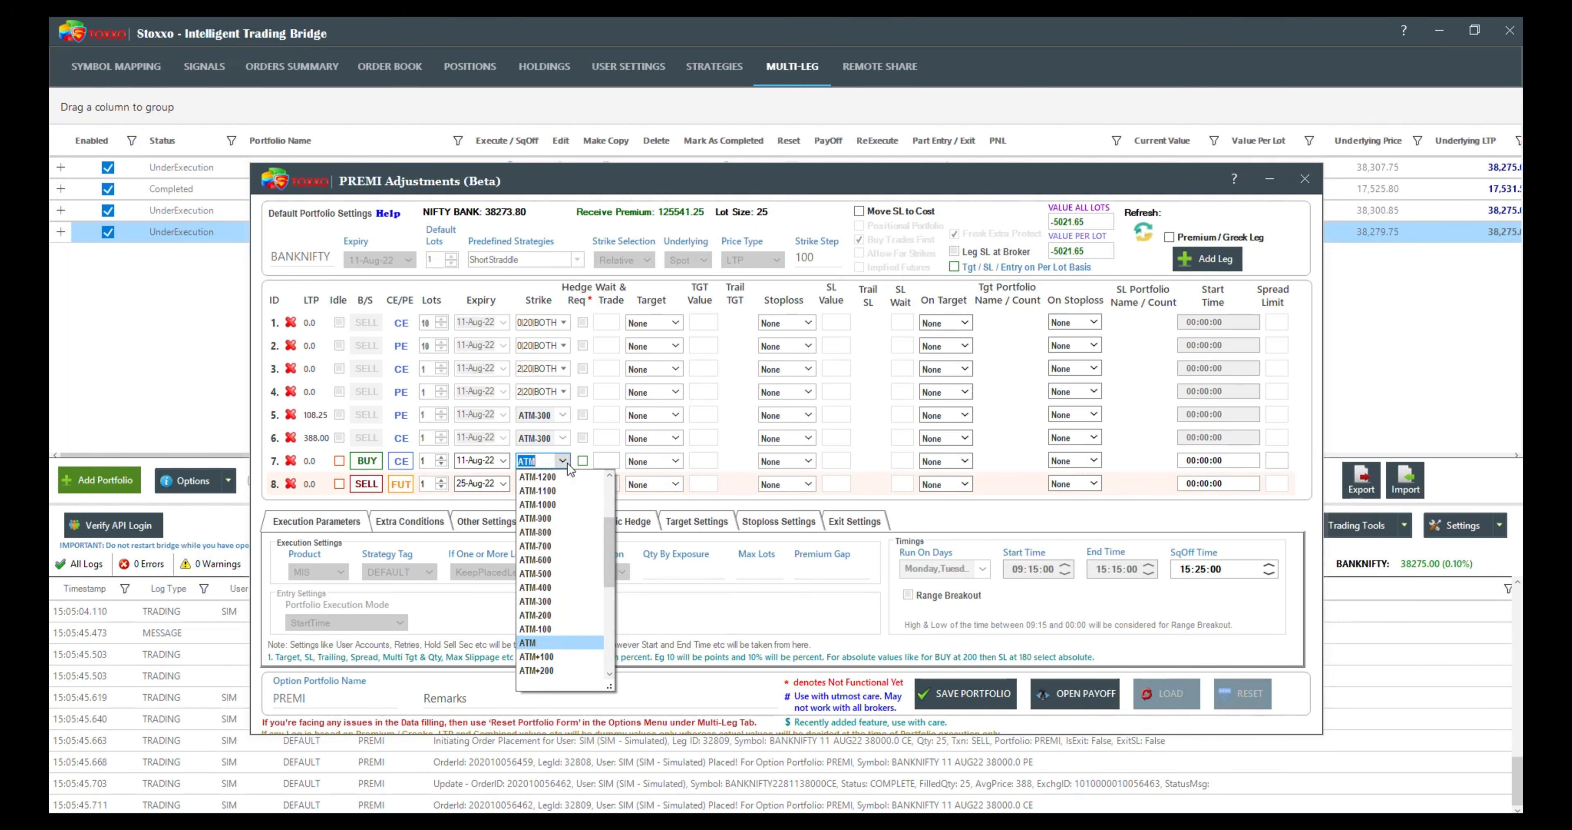
{"action": "left_click", "coordinate": [551, 533]}
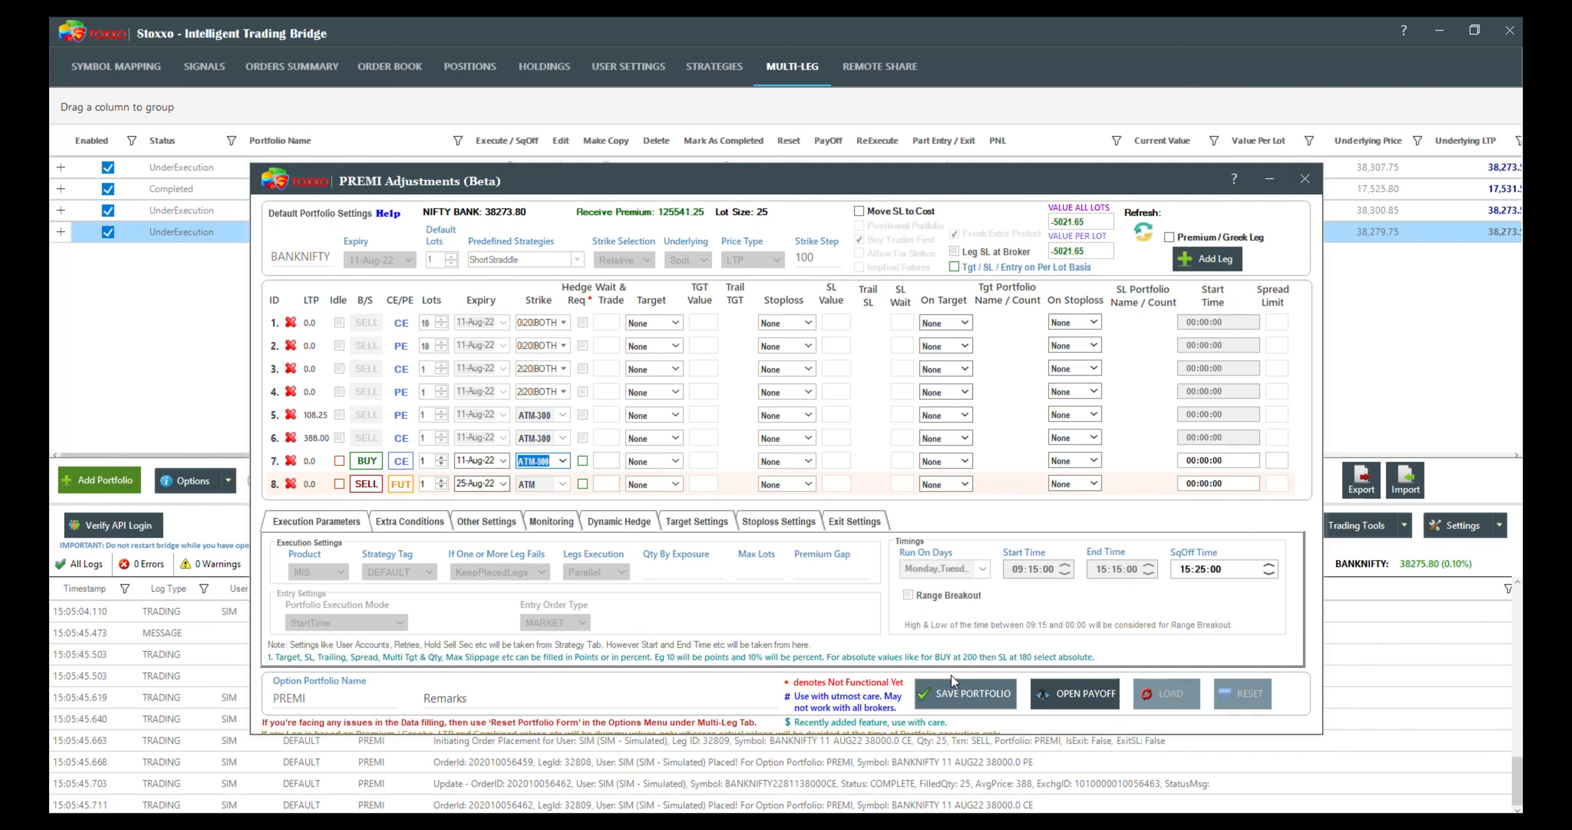
{"action": "left_click", "coordinate": [955, 696]}
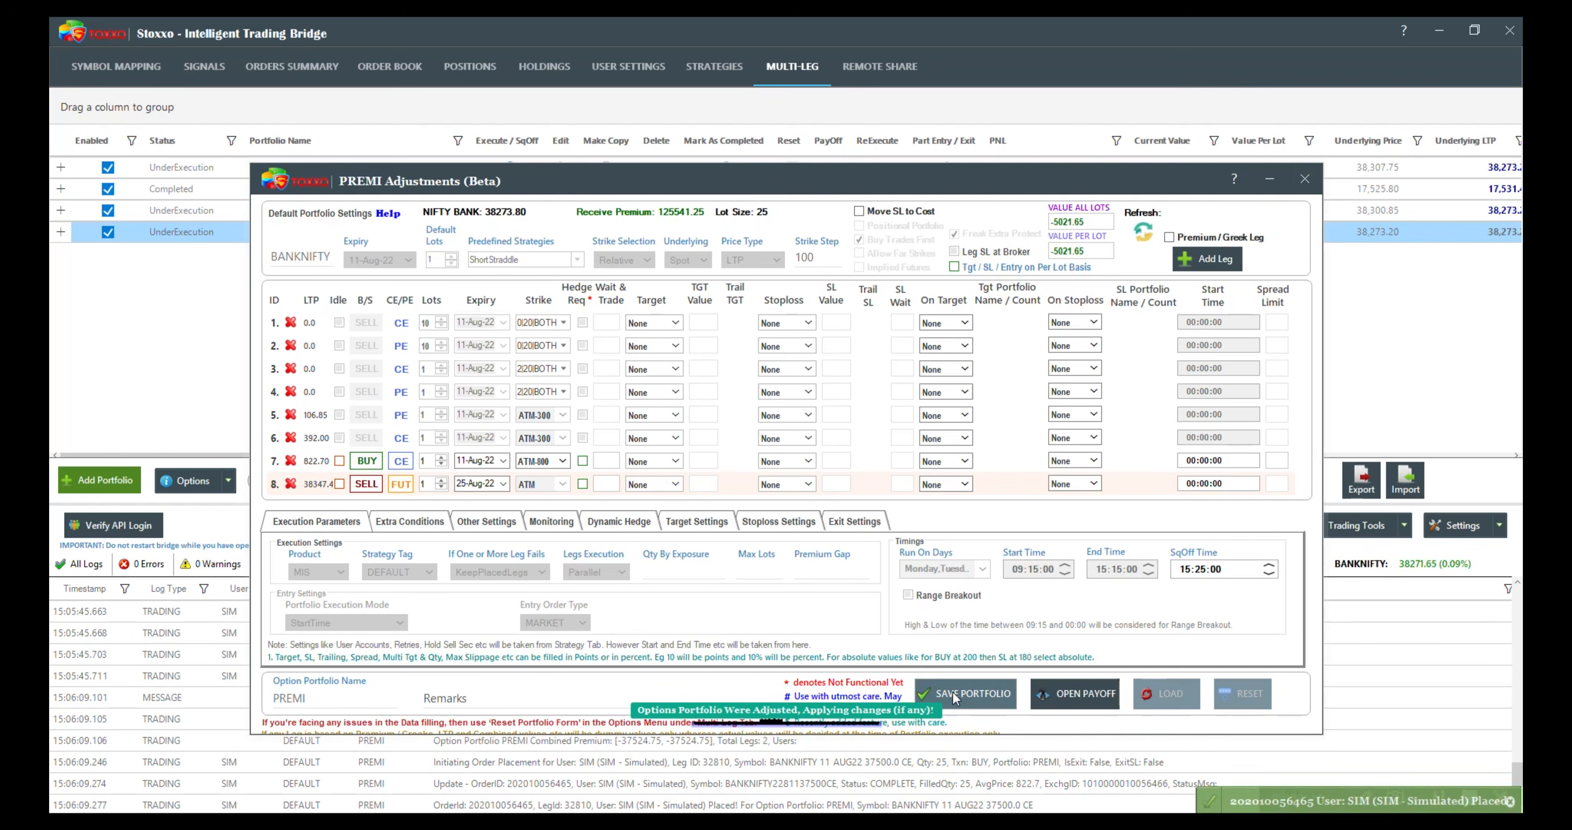
Step: Expand the PREMI portfolio, review all its executed legs including the futures leg, and collapse the details
{"action": "left_click", "coordinate": [61, 232]}
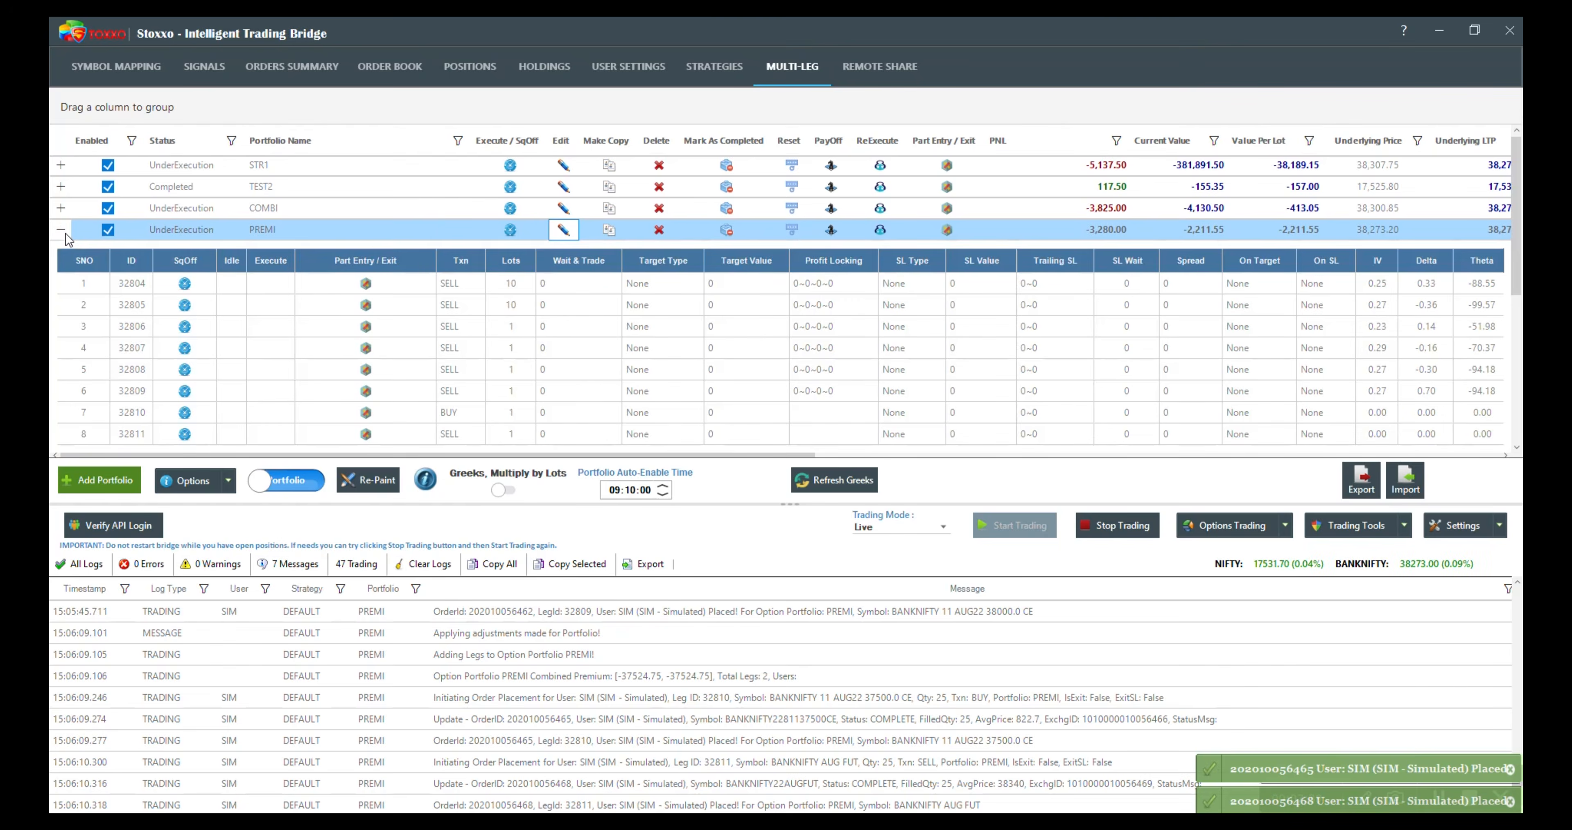
{"action": "scroll", "coordinate": [76, 303], "scroll_direction": "down", "scroll_amount": 5}
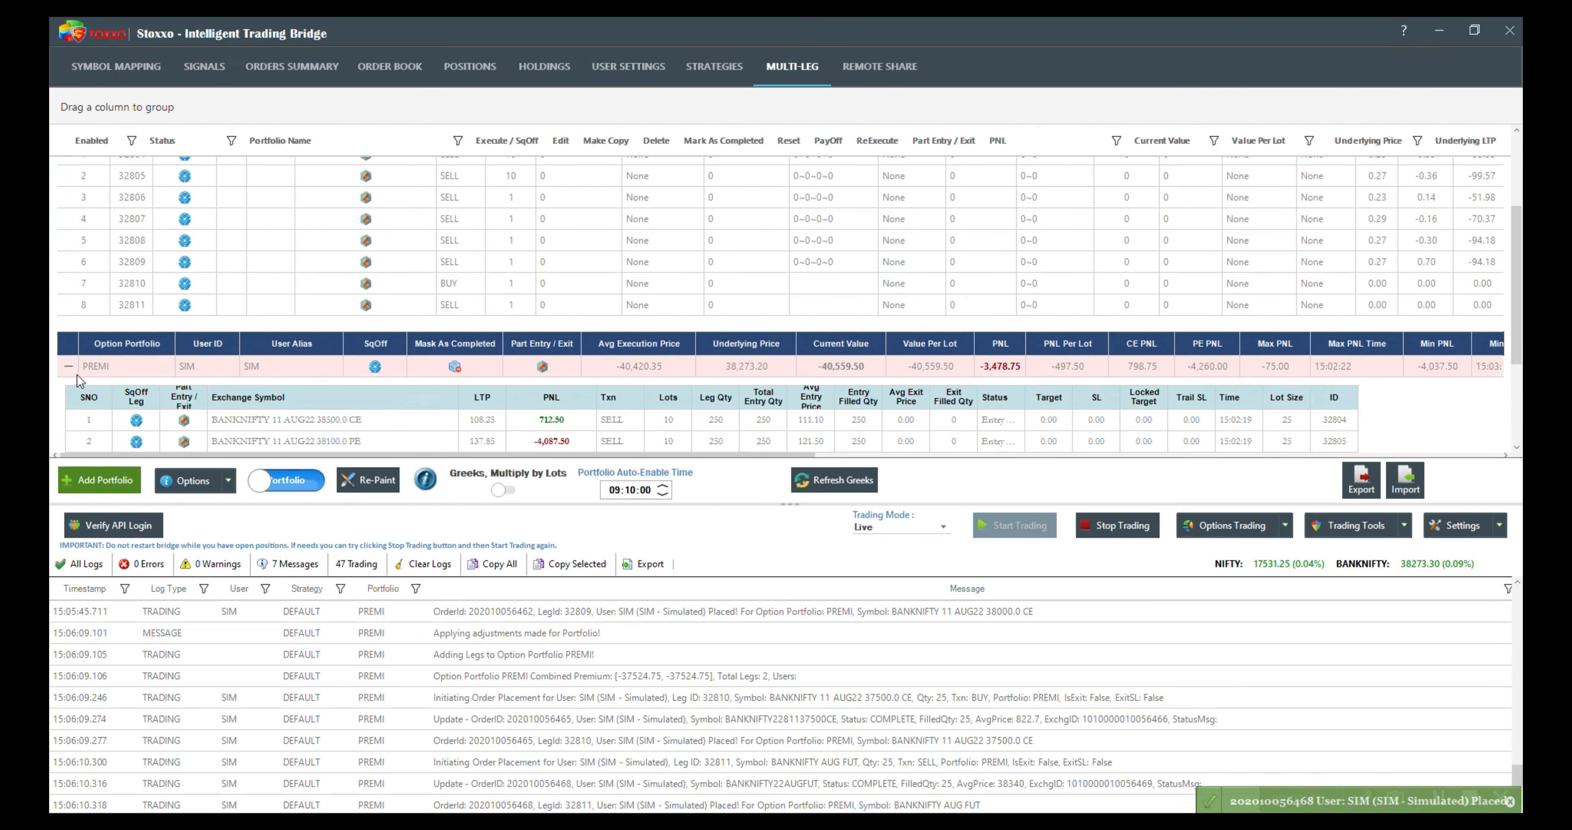
{"action": "scroll", "coordinate": [88, 394], "scroll_direction": "down", "scroll_amount": 3}
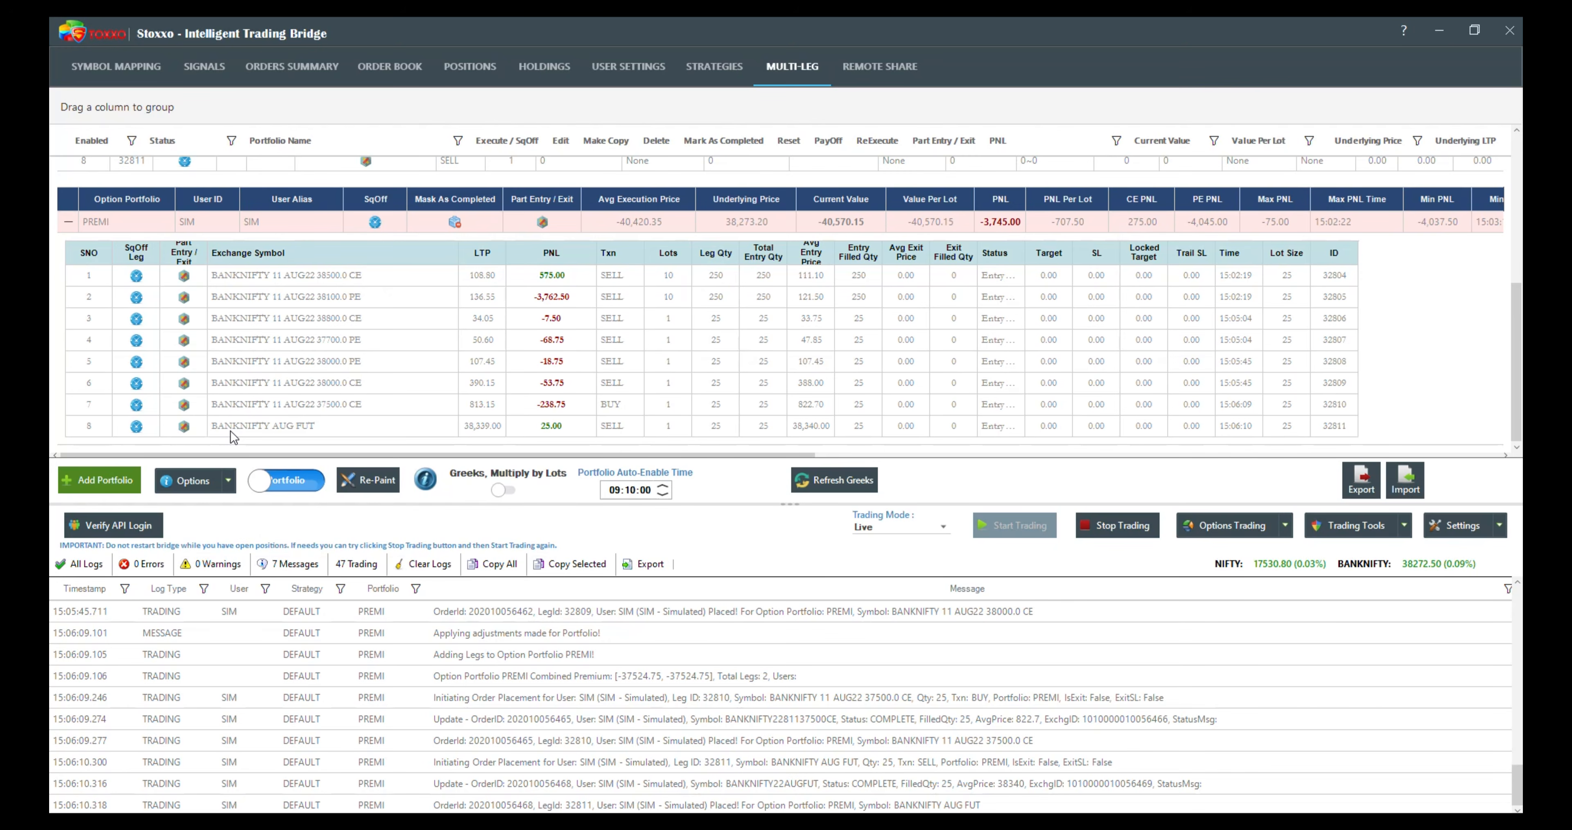
{"action": "scroll", "coordinate": [220, 427], "scroll_direction": "up", "scroll_amount": 1}
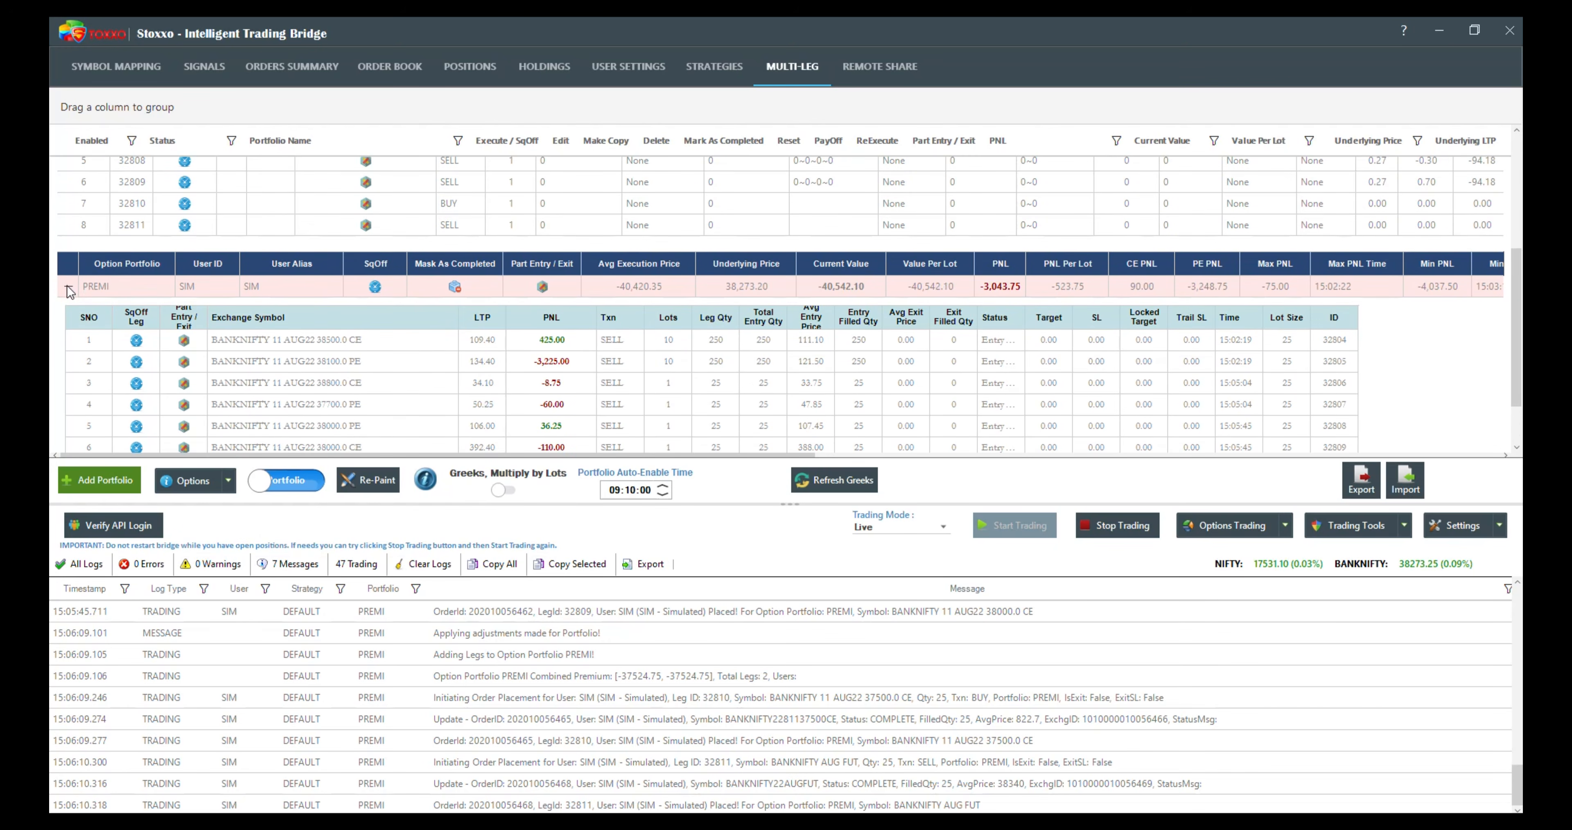
{"action": "left_click", "coordinate": [67, 286]}
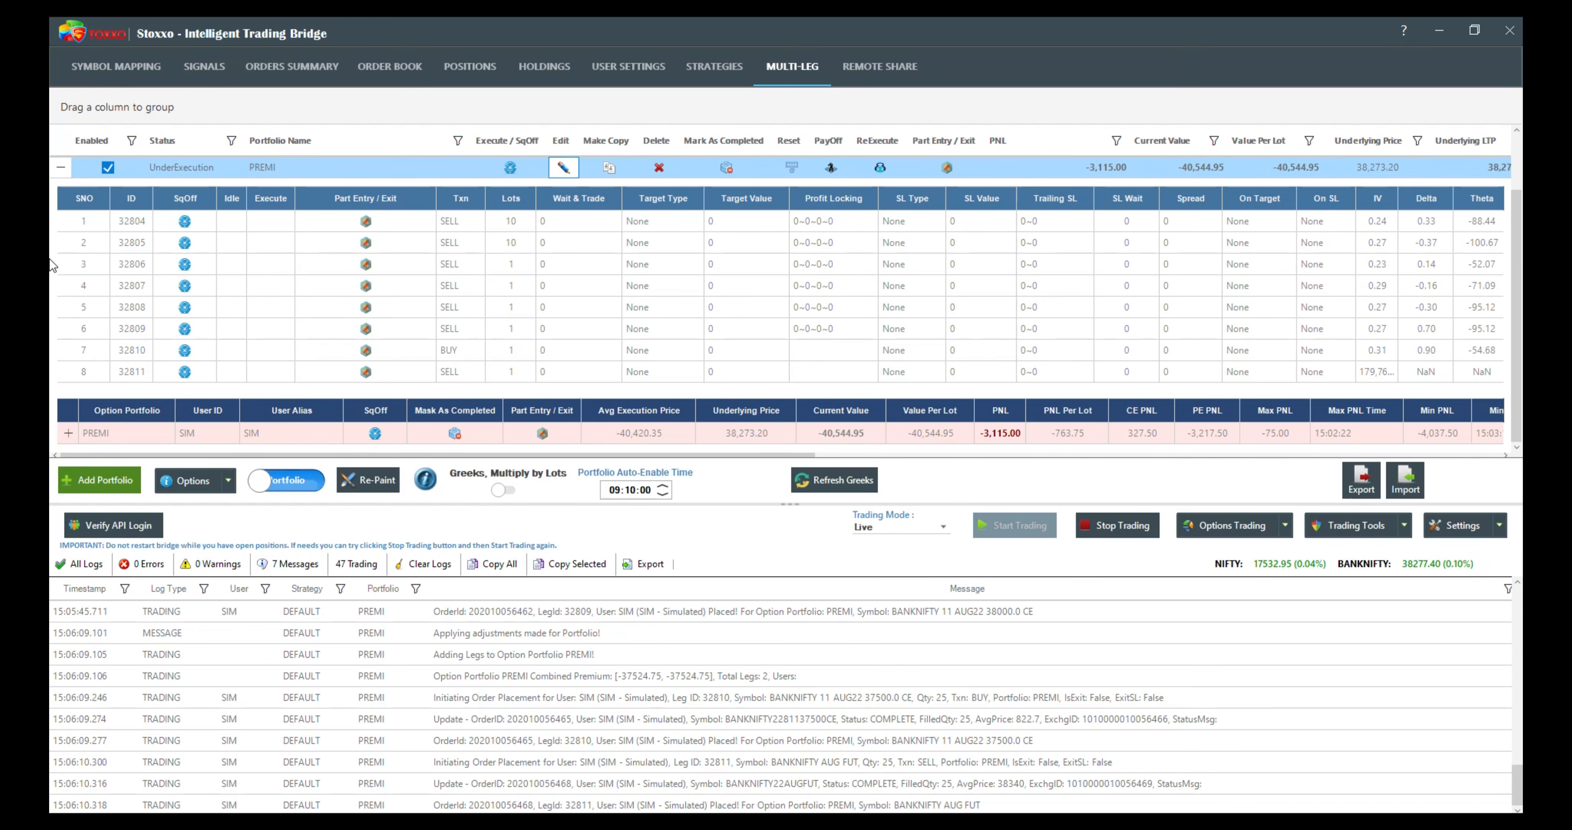
{"action": "left_click", "coordinate": [61, 167]}
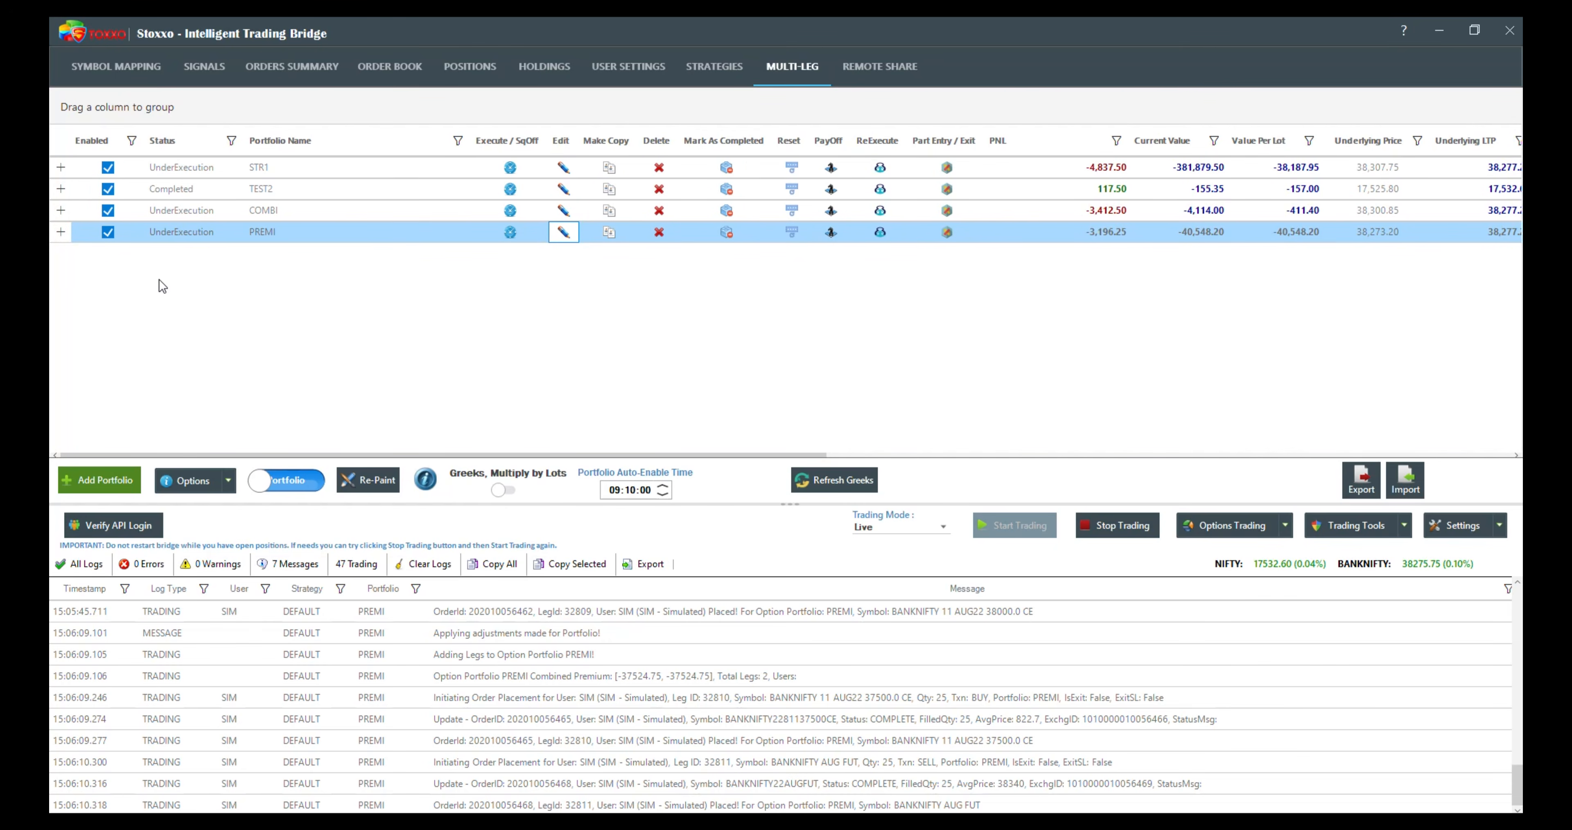
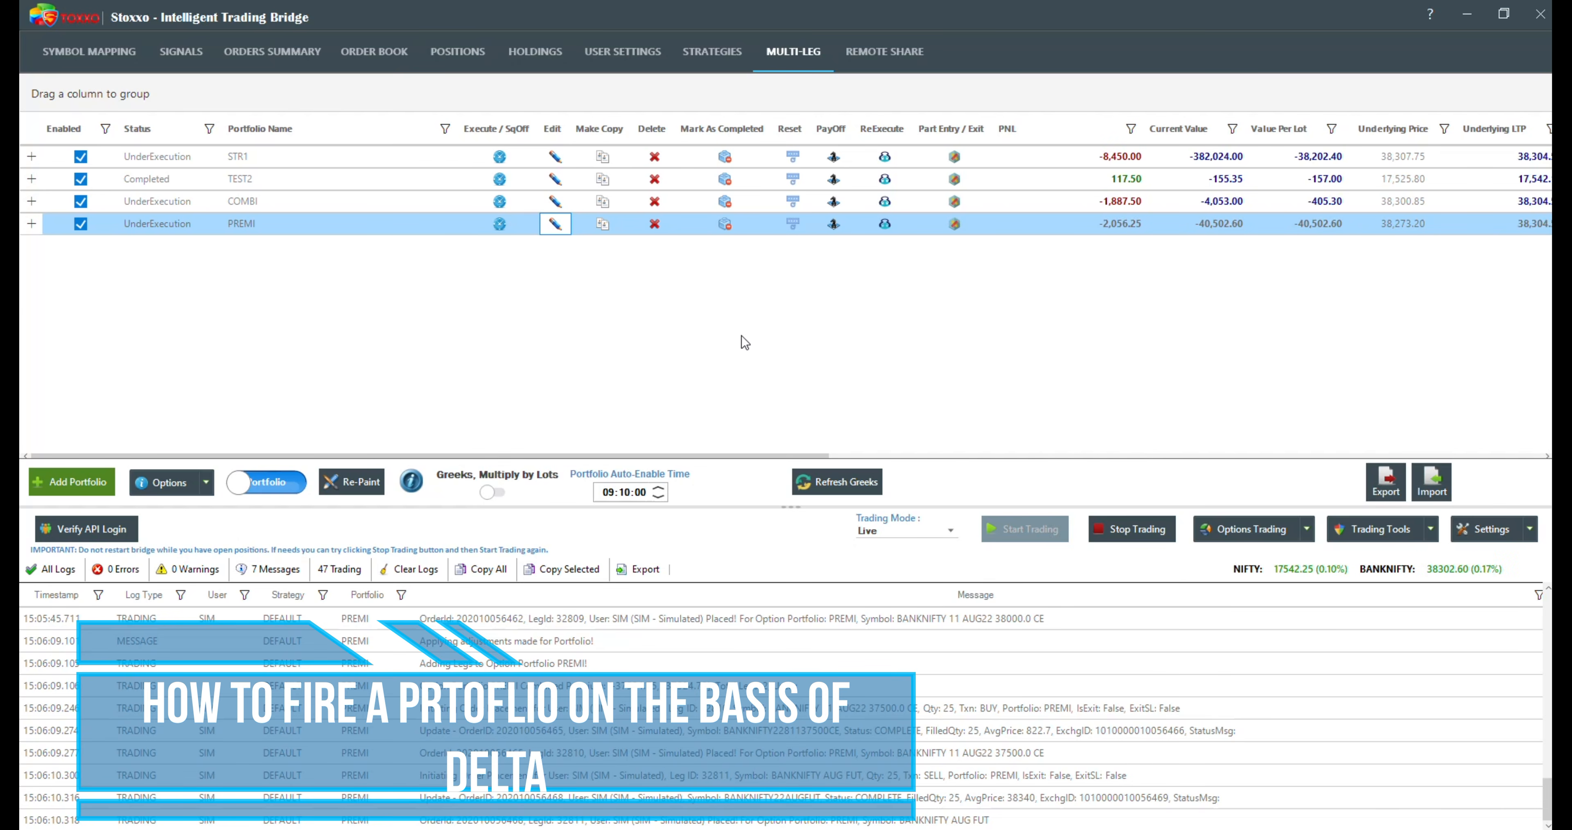
Step: Start a new NIFTY portfolio, turn on Premium / Greek legs, and add two legs
{"action": "left_click", "coordinate": [66, 485]}
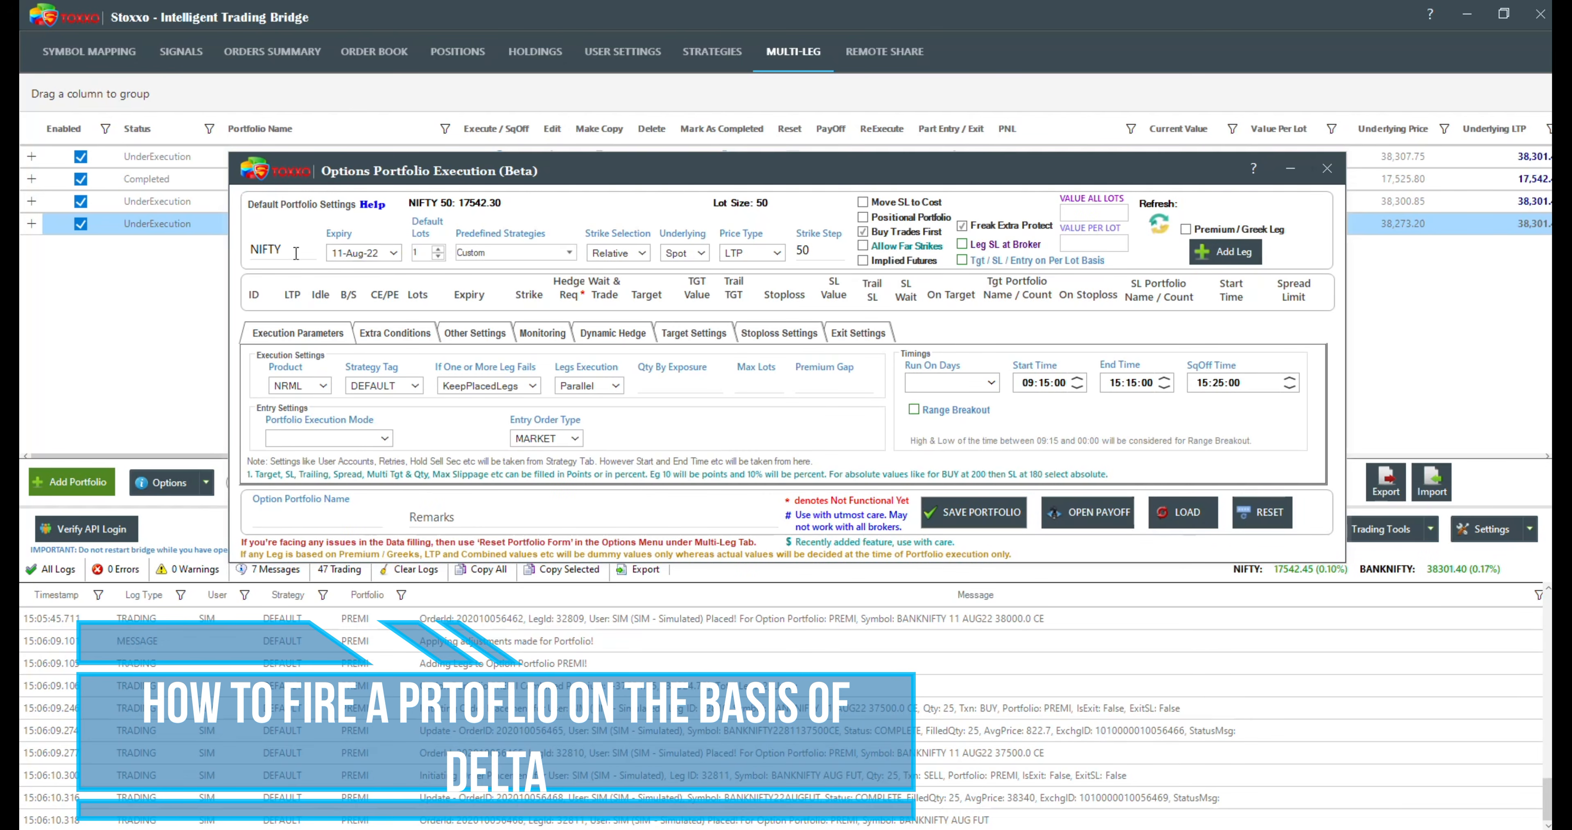
{"action": "left_click", "coordinate": [569, 255]}
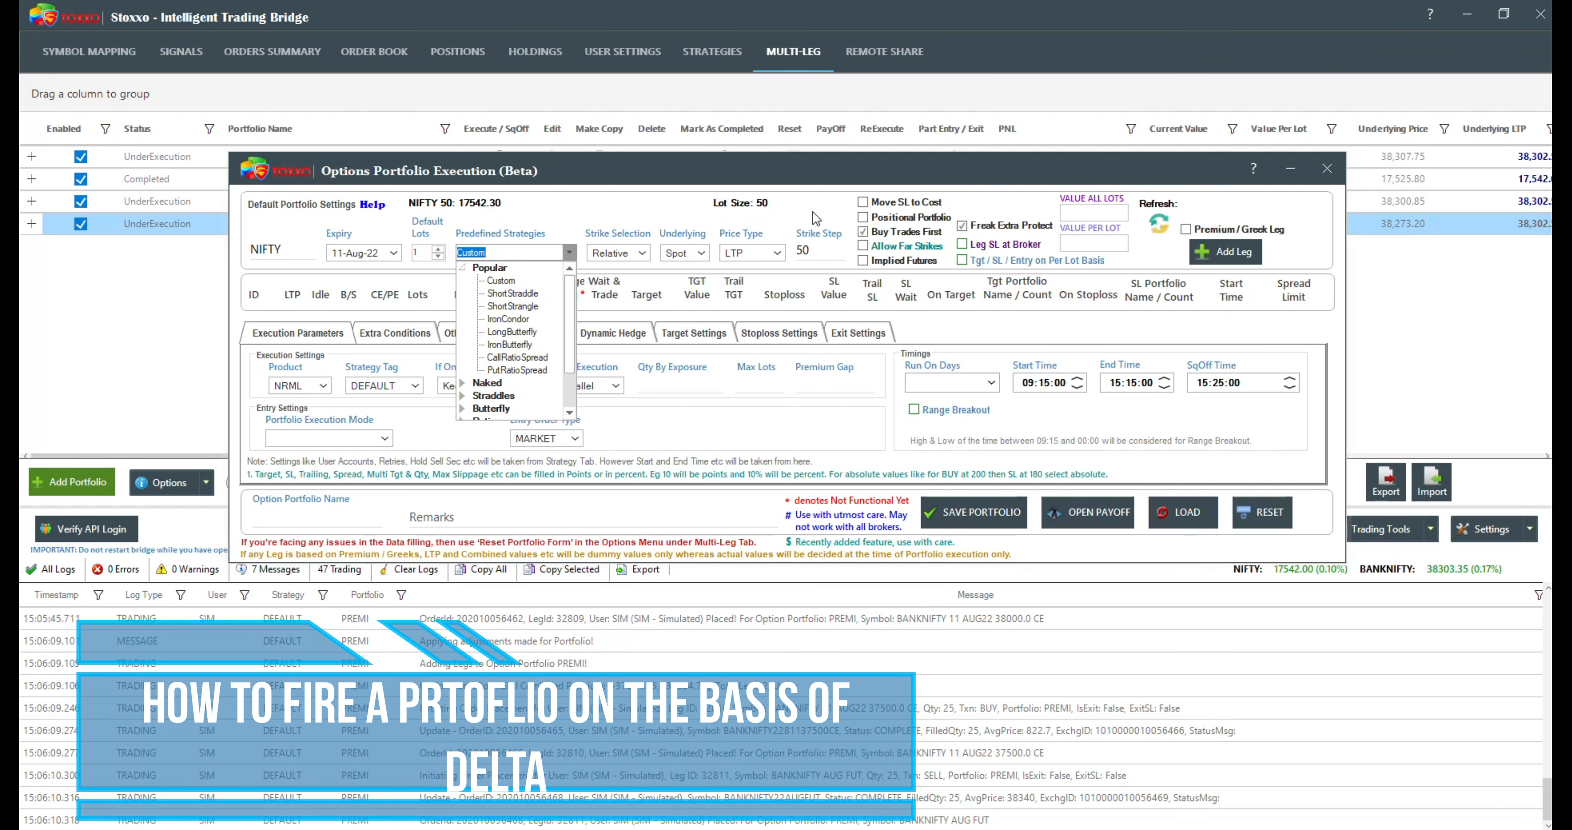
{"action": "left_click", "coordinate": [1205, 211]}
{"action": "left_click", "coordinate": [1186, 229]}
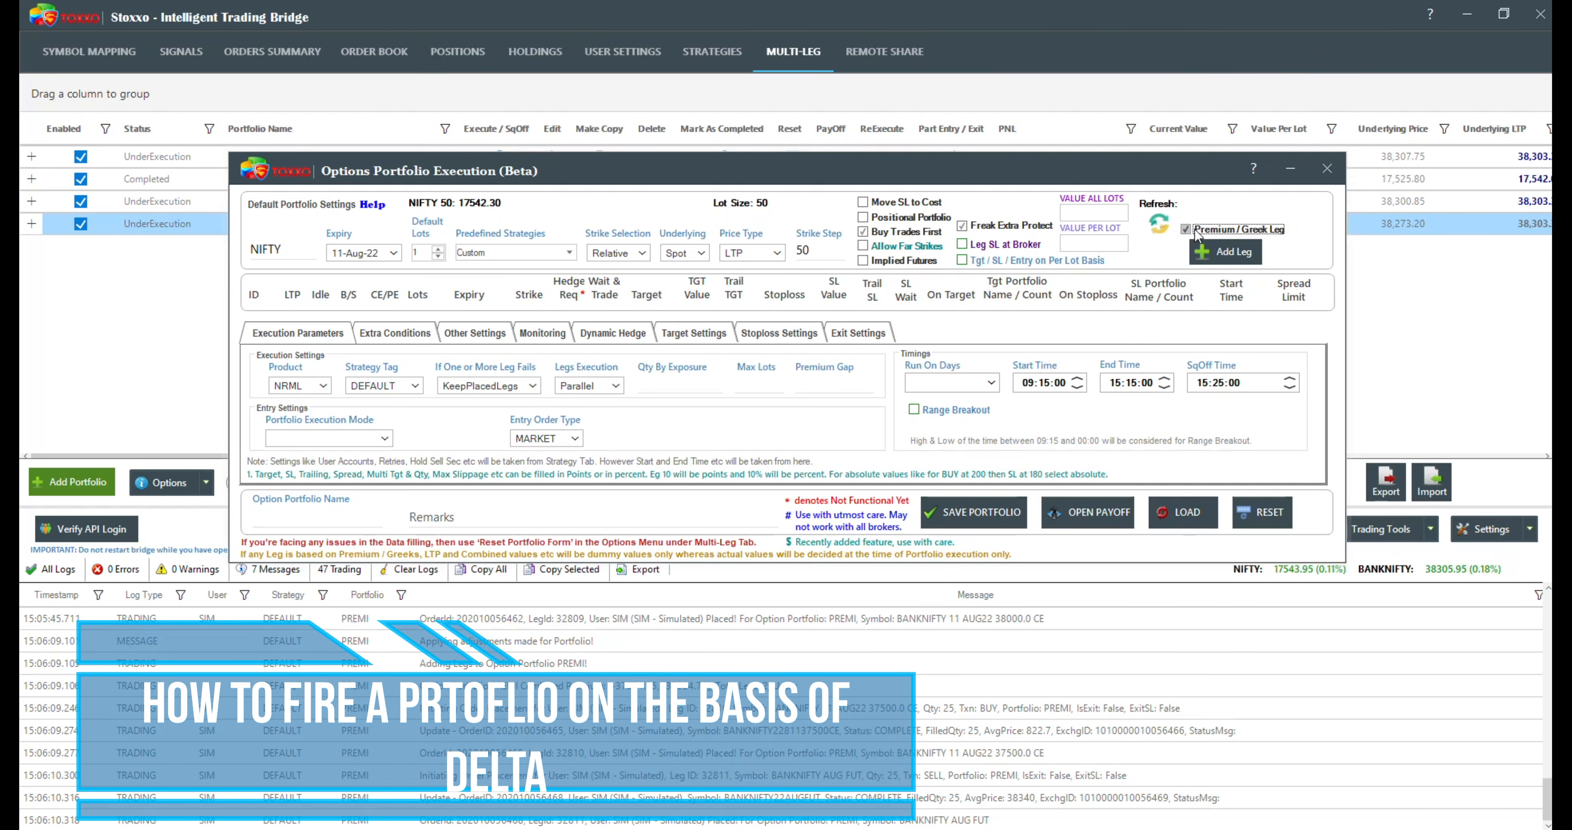
{"action": "left_click", "coordinate": [1237, 254]}
{"action": "left_click", "coordinate": [1238, 254]}
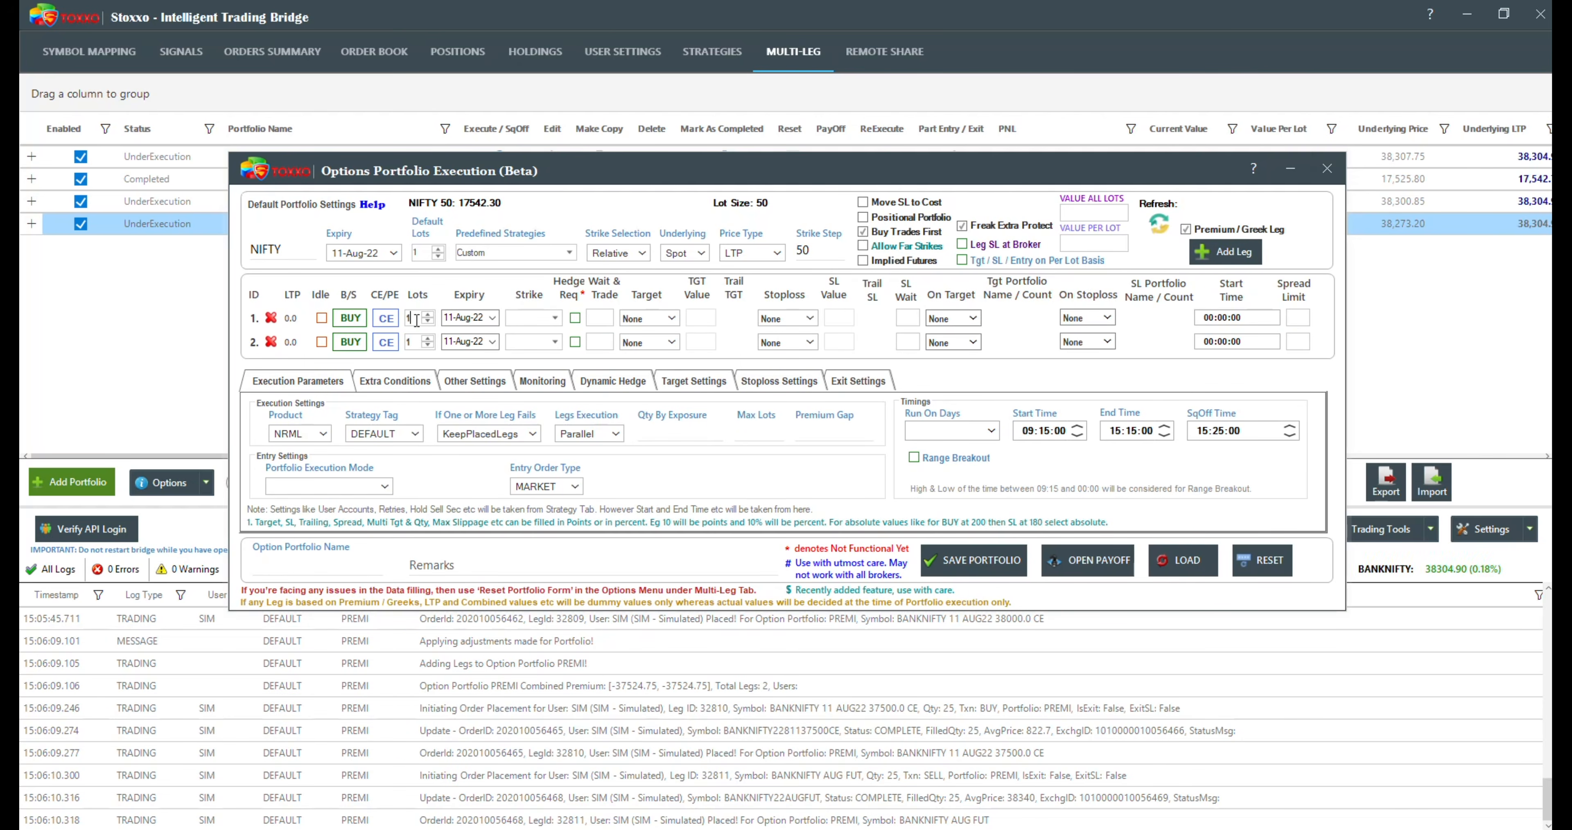
Step: Set both legs to SELL with 20 lots, keeping the first as CE and making the second PE
{"action": "left_click", "coordinate": [415, 342]}
{"action": "type", "text": "0"}
{"action": "left_click_drag", "start_coordinate": [415, 318], "coordinate": [391, 326]}
{"action": "type", "text": "20"}
{"action": "left_click_drag", "start_coordinate": [414, 342], "coordinate": [369, 349]}
{"action": "left_click", "coordinate": [350, 341]}
{"action": "left_click", "coordinate": [350, 318]}
{"action": "left_click", "coordinate": [389, 342]}
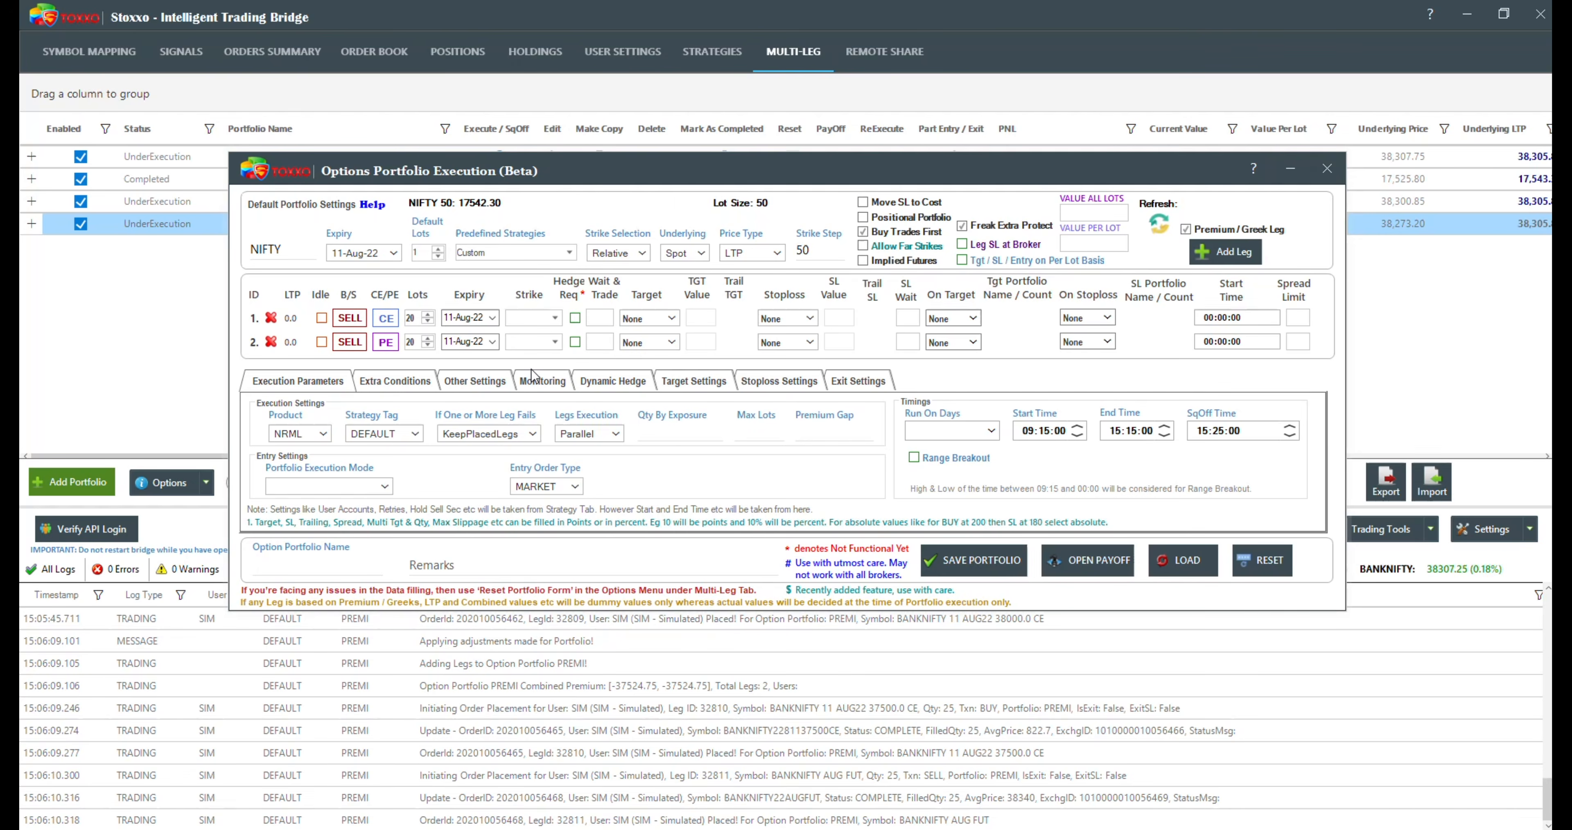
Step: Set the product to MIS, run days to Monday through Friday, execution mode to StartTime, and name the portfolio DELT1
{"action": "left_click", "coordinate": [305, 434]}
{"action": "left_click", "coordinate": [338, 453]}
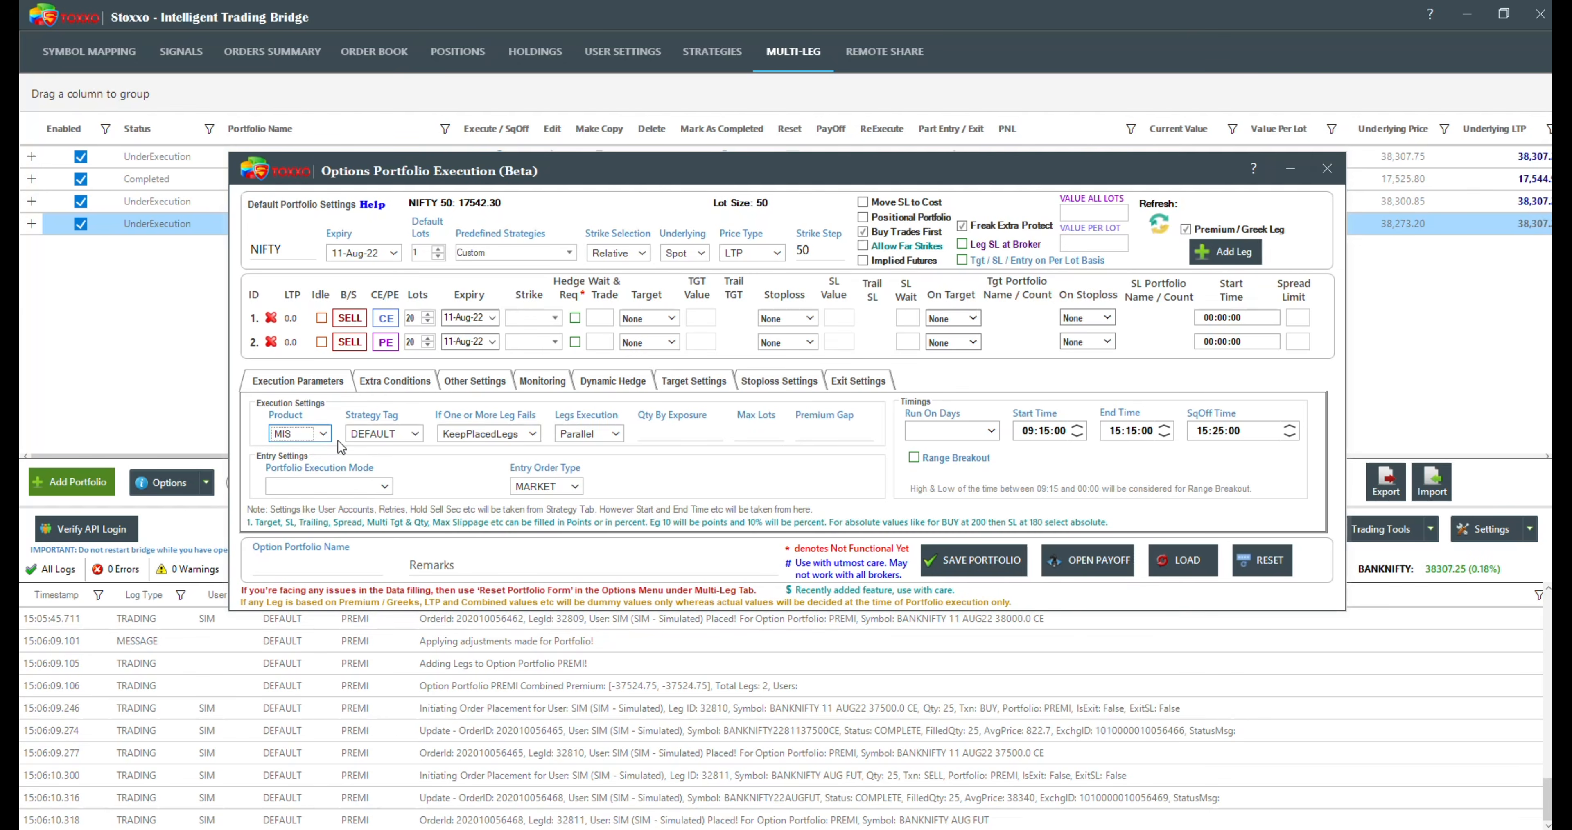
{"action": "left_click", "coordinate": [958, 432]}
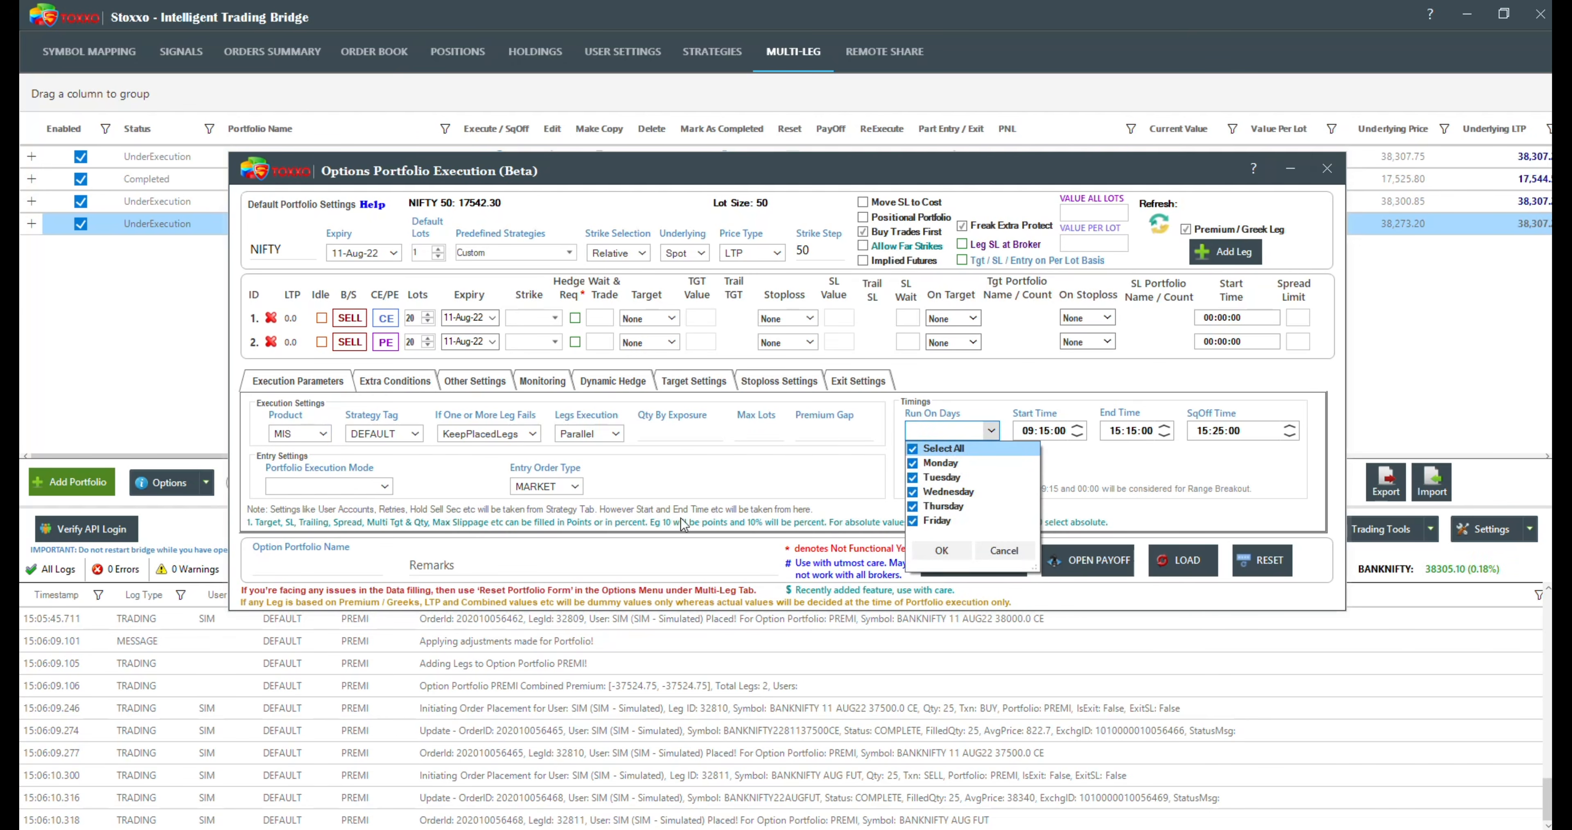
{"action": "left_click", "coordinate": [336, 488]}
{"action": "left_click", "coordinate": [336, 502]}
{"action": "left_click", "coordinate": [308, 566]}
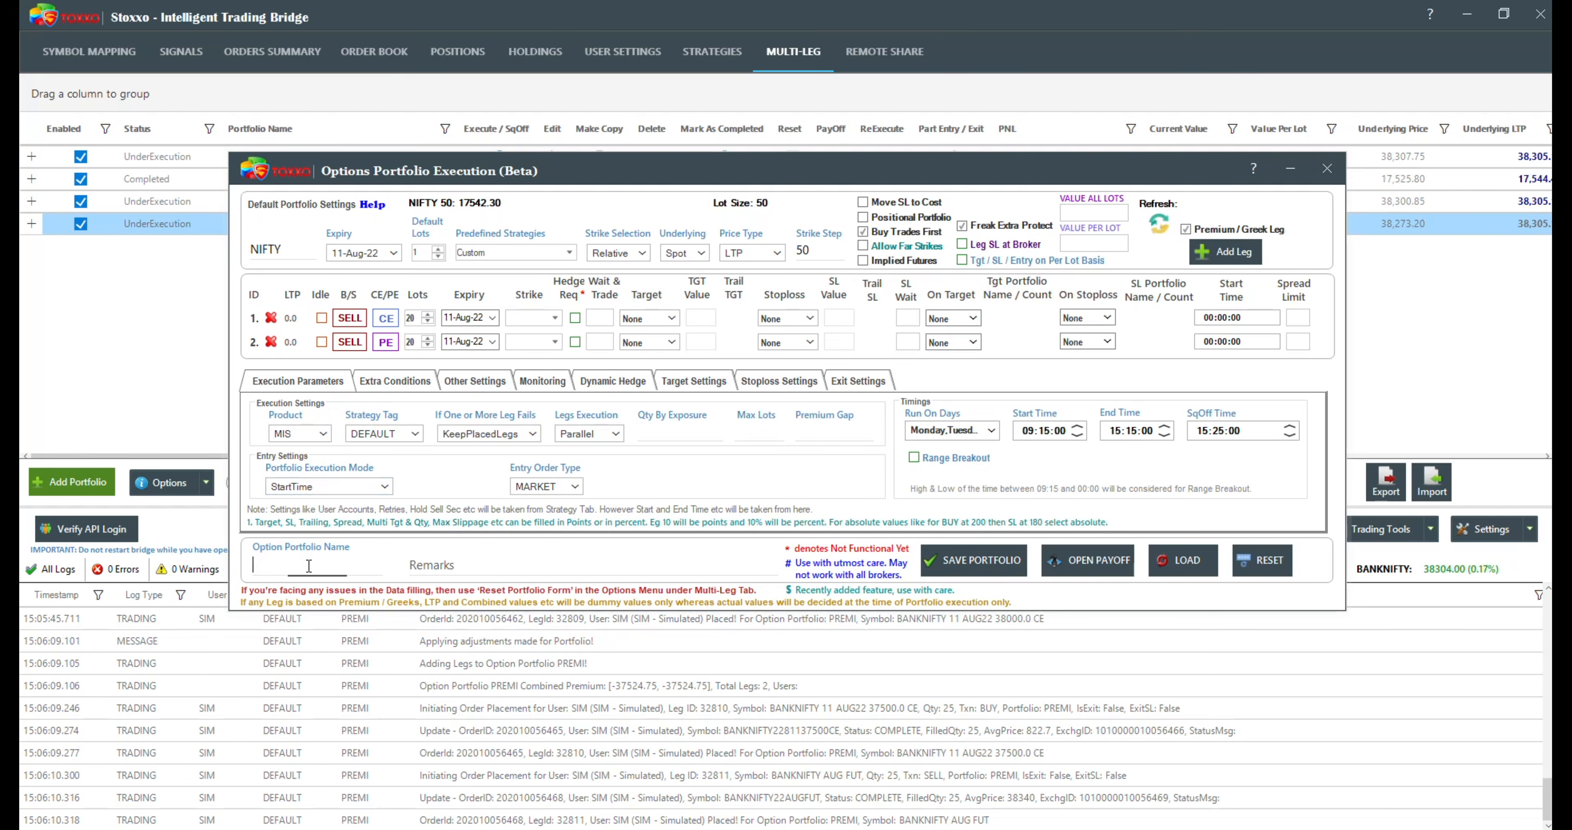
{"action": "type", "text": "DELT1"}
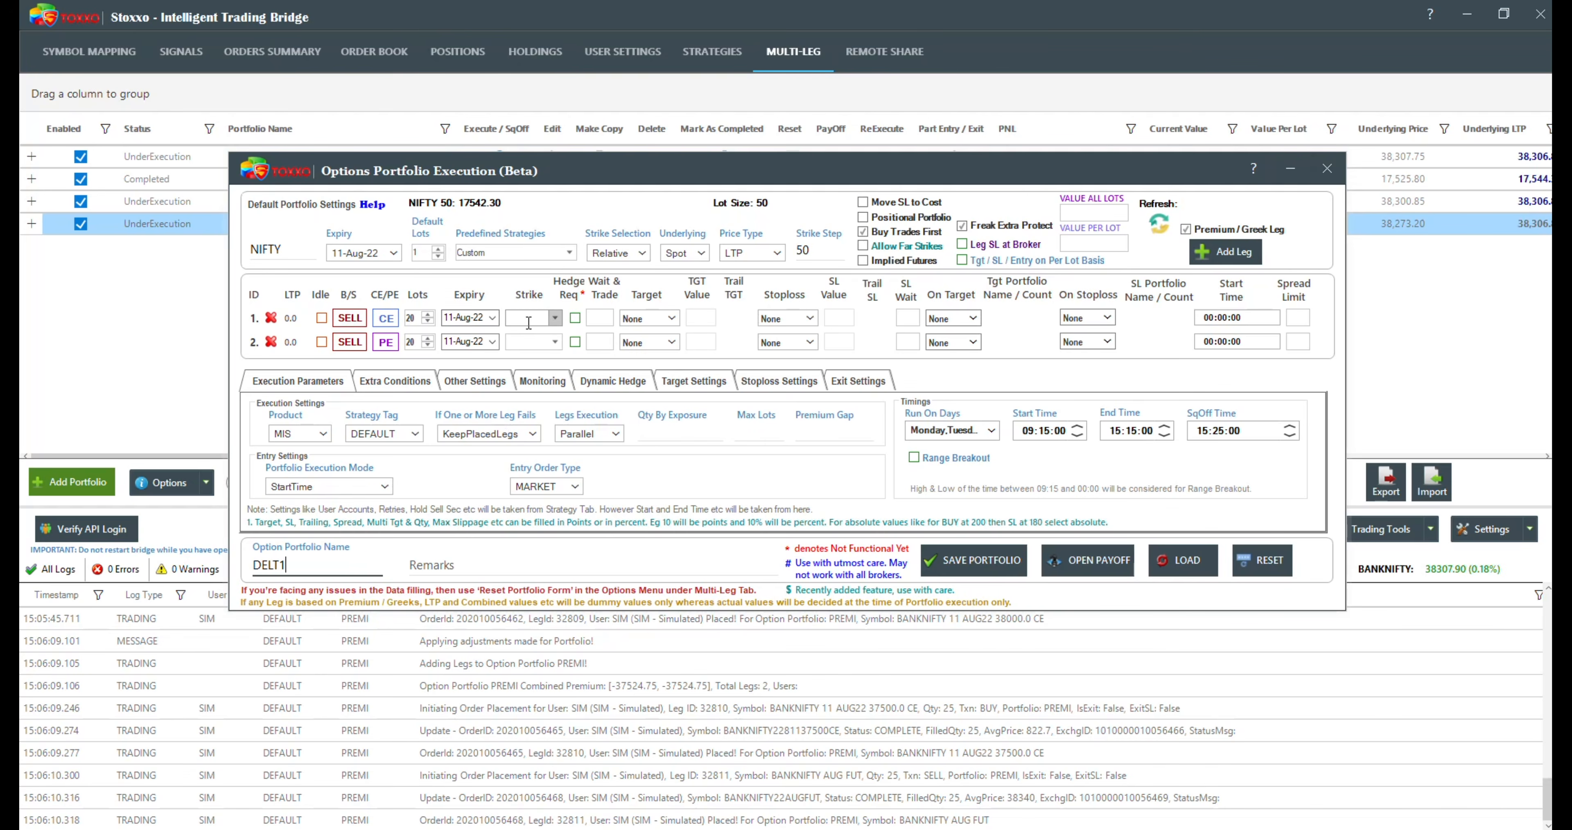
{"action": "left_click", "coordinate": [557, 321]}
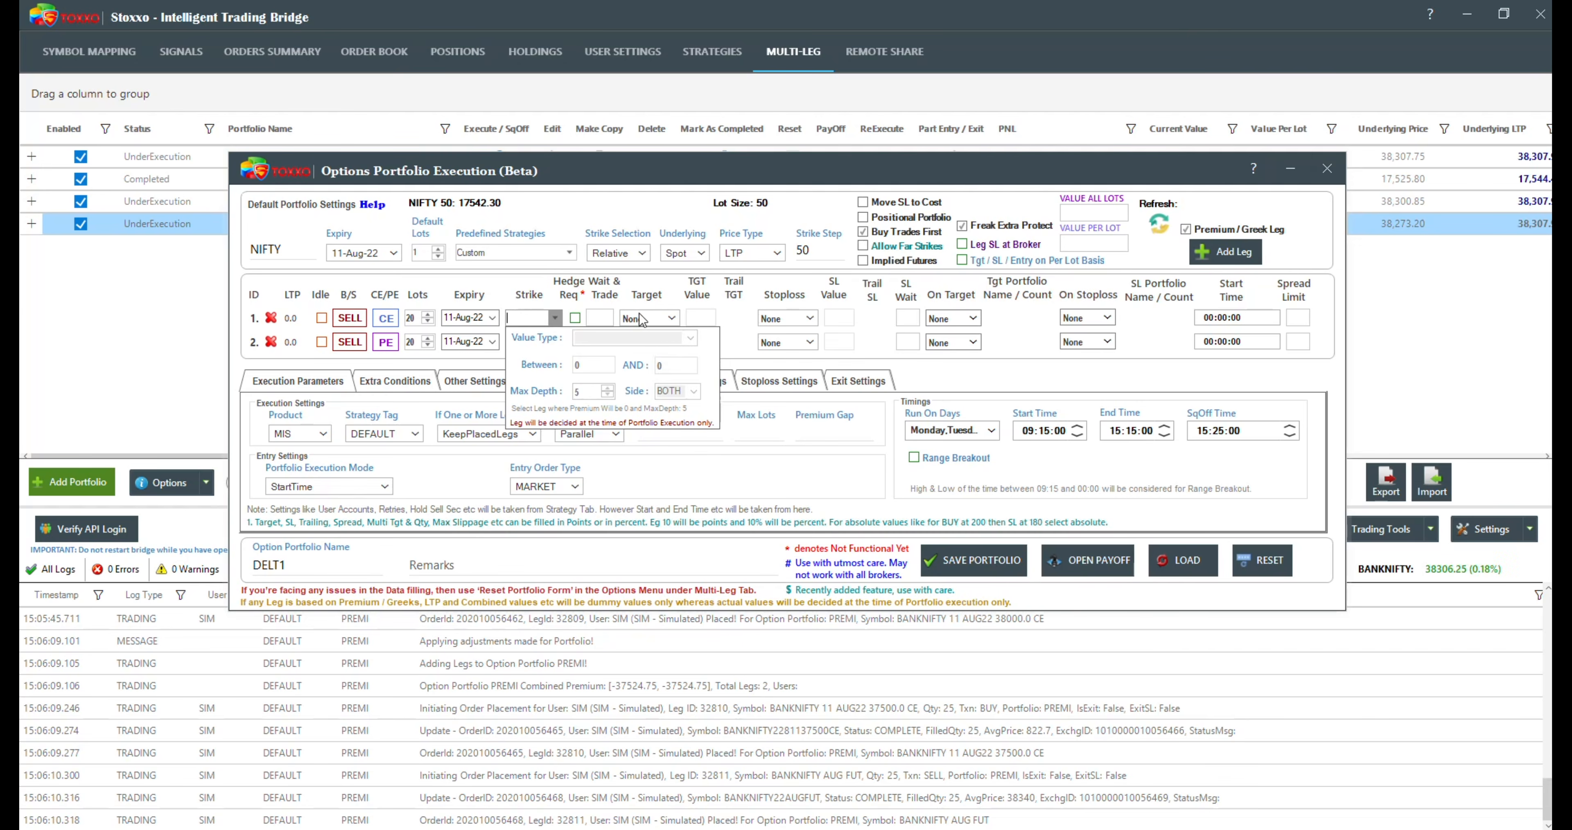
{"action": "left_click", "coordinate": [525, 305]}
{"action": "left_click", "coordinate": [556, 318]}
{"action": "left_click", "coordinate": [559, 318]}
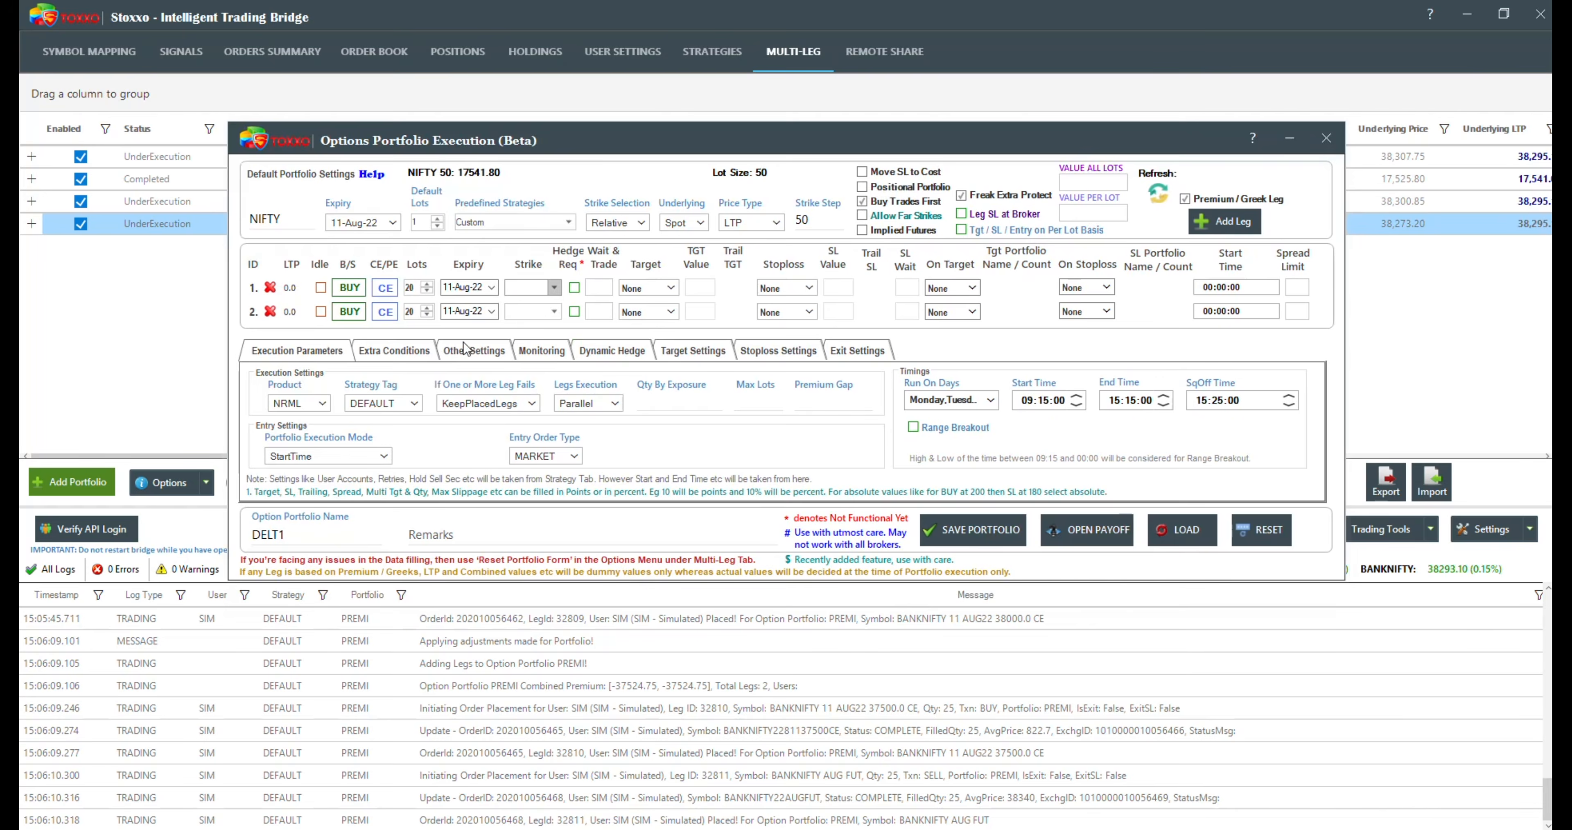
Step: Try the Delta range for the first leg's strike, and switch its value type to NearestDelta
{"action": "left_click", "coordinate": [556, 288]}
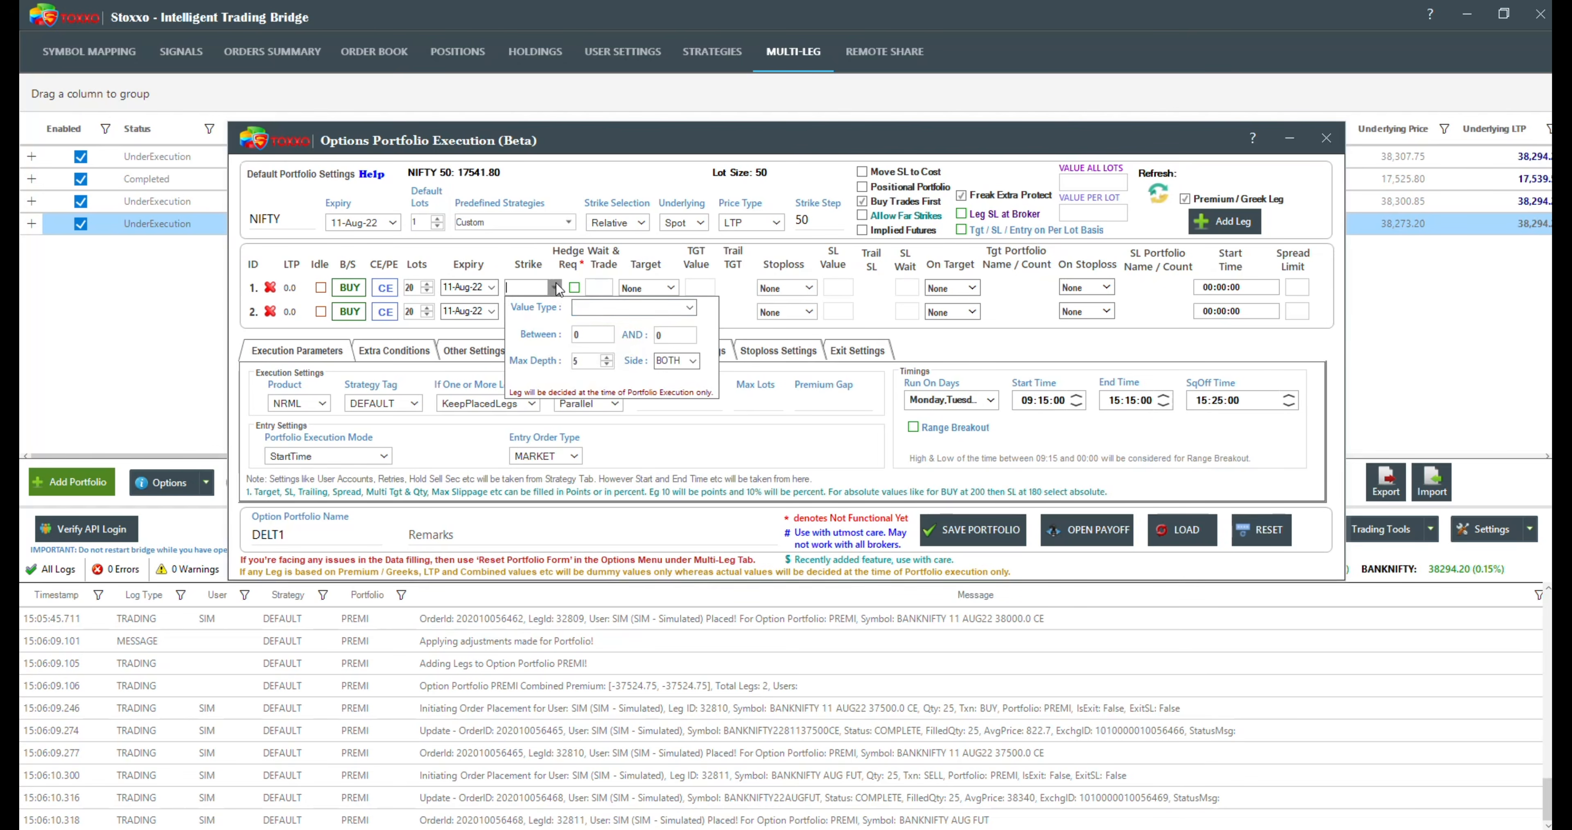
{"action": "left_click", "coordinate": [689, 307]}
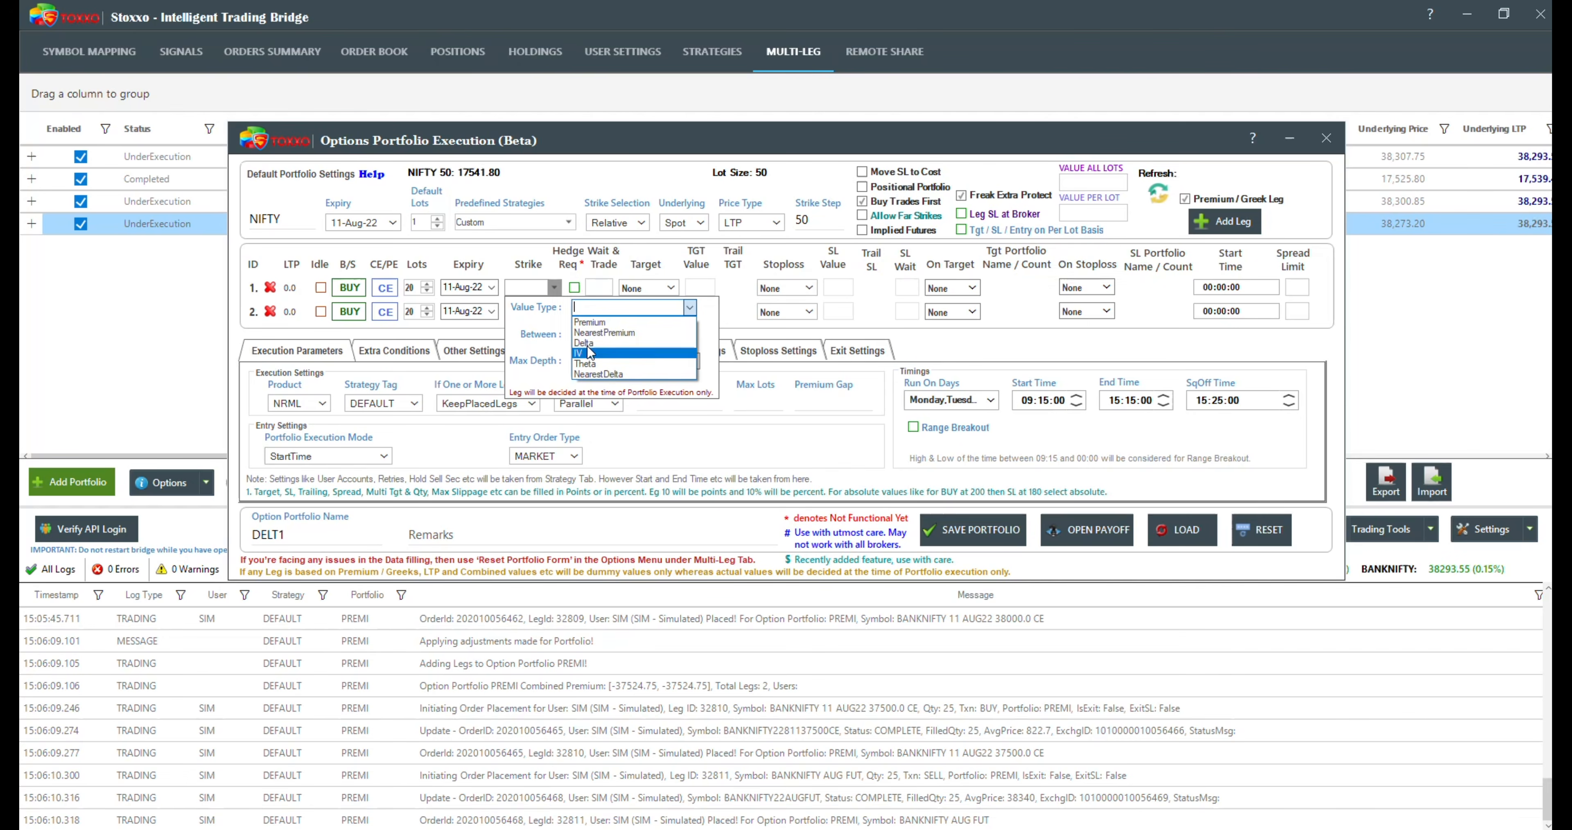
{"action": "left_click", "coordinate": [607, 343]}
{"action": "left_click", "coordinate": [595, 334]}
{"action": "left_click", "coordinate": [681, 335]}
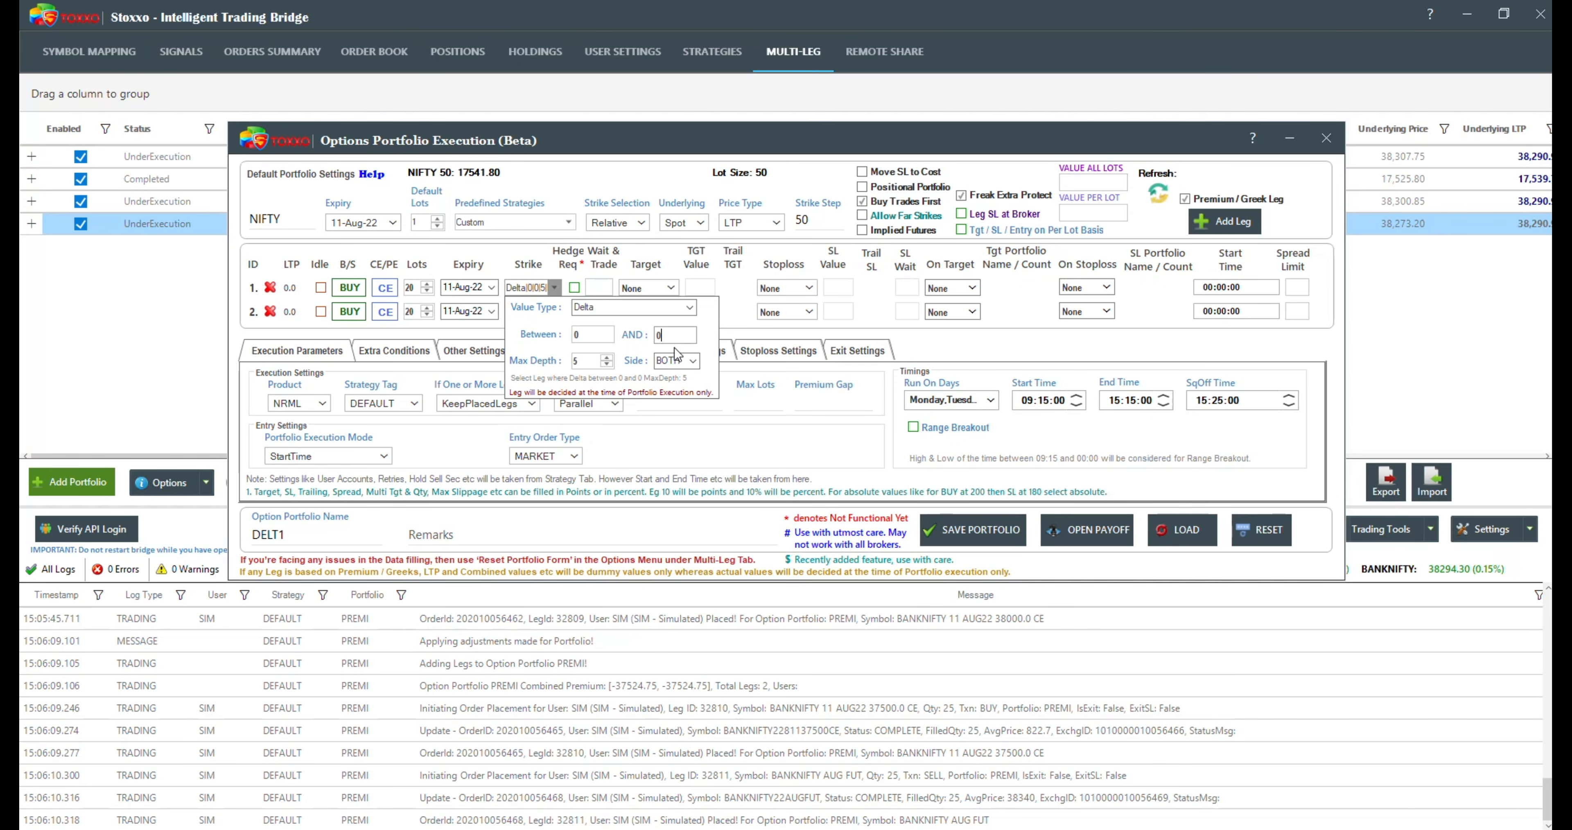
{"action": "left_click", "coordinate": [694, 304]}
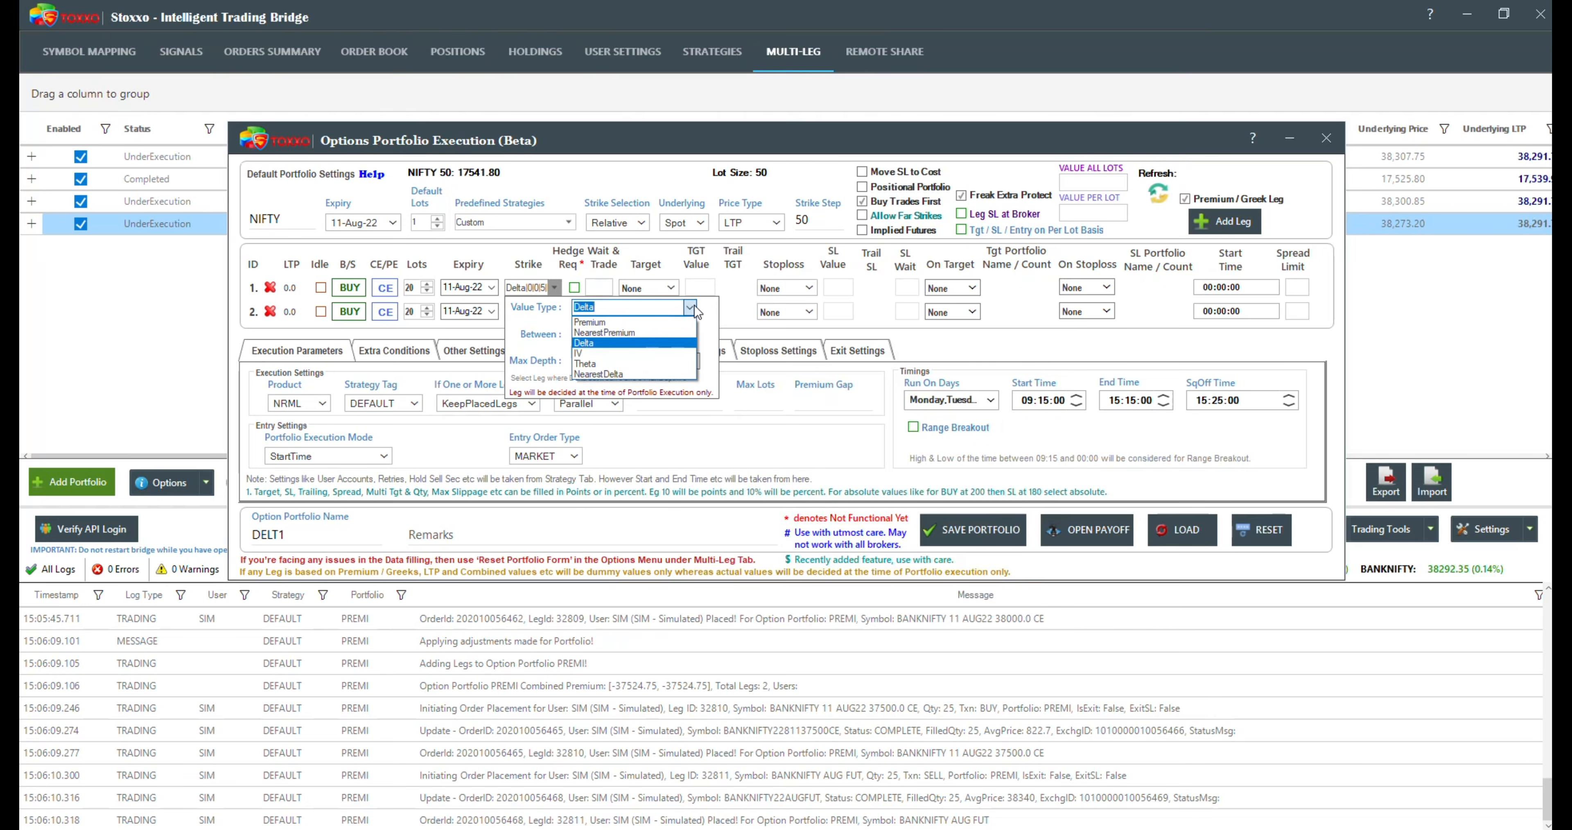
{"action": "left_click", "coordinate": [651, 371]}
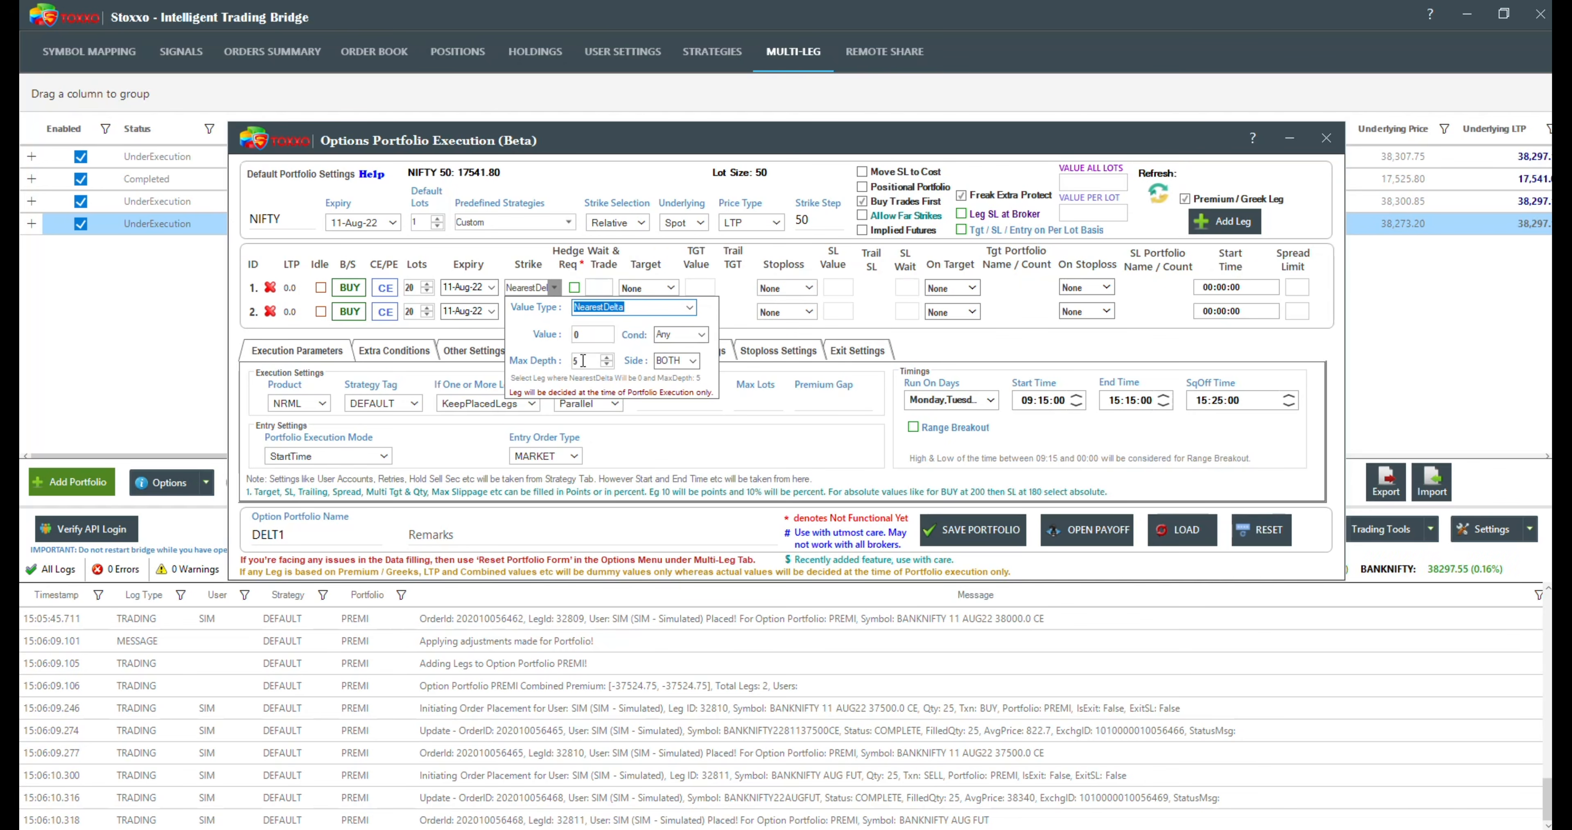
{"action": "key", "text": "Tab"}
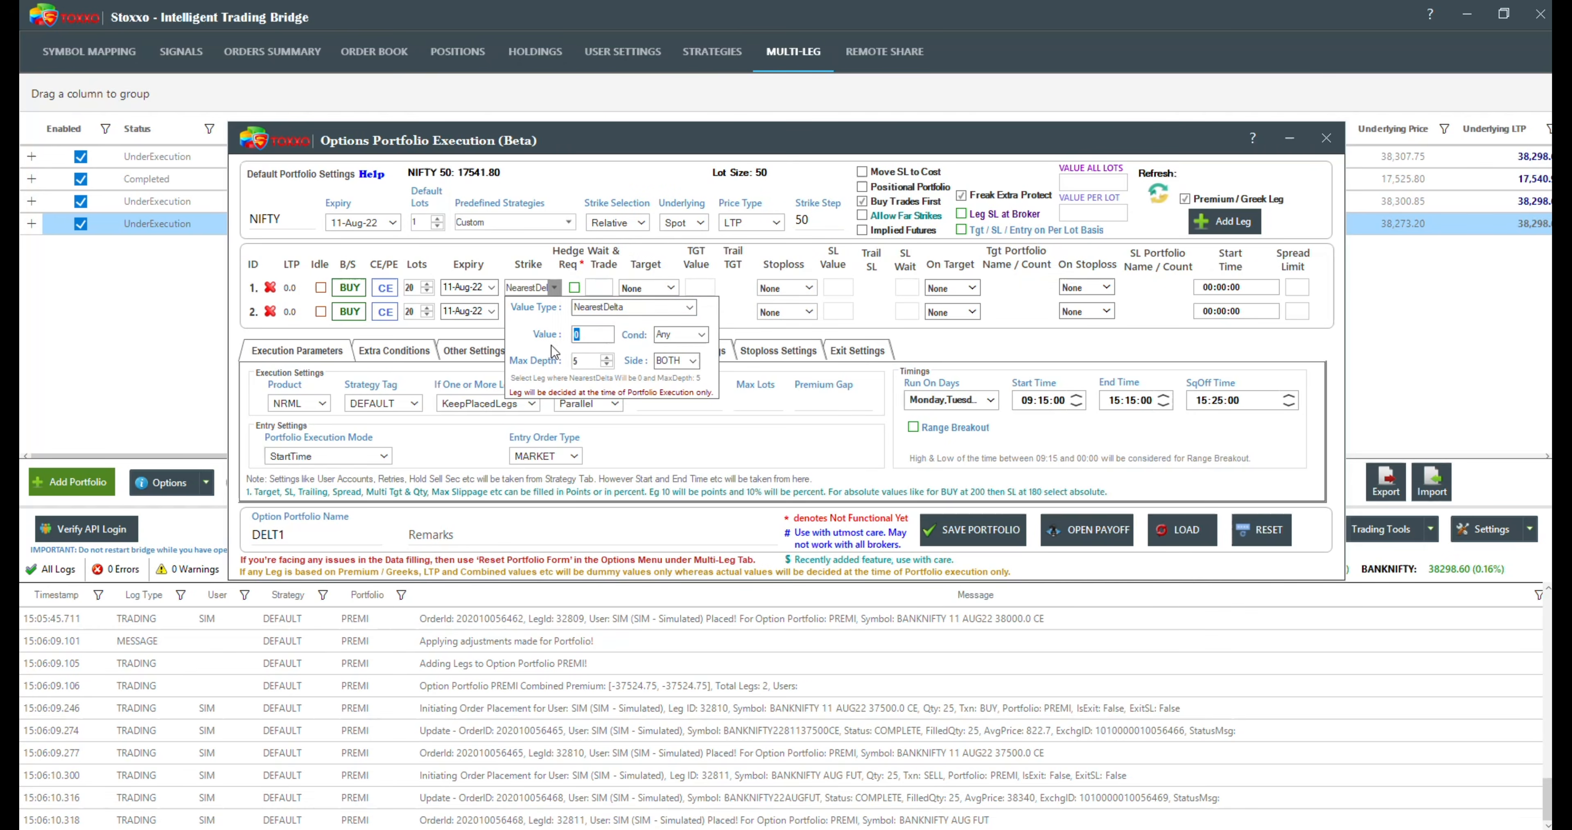
Step: Switch both legs to SELL and the second leg to PE
{"action": "left_click", "coordinate": [349, 288]}
{"action": "left_click", "coordinate": [349, 311]}
{"action": "left_click", "coordinate": [384, 312]}
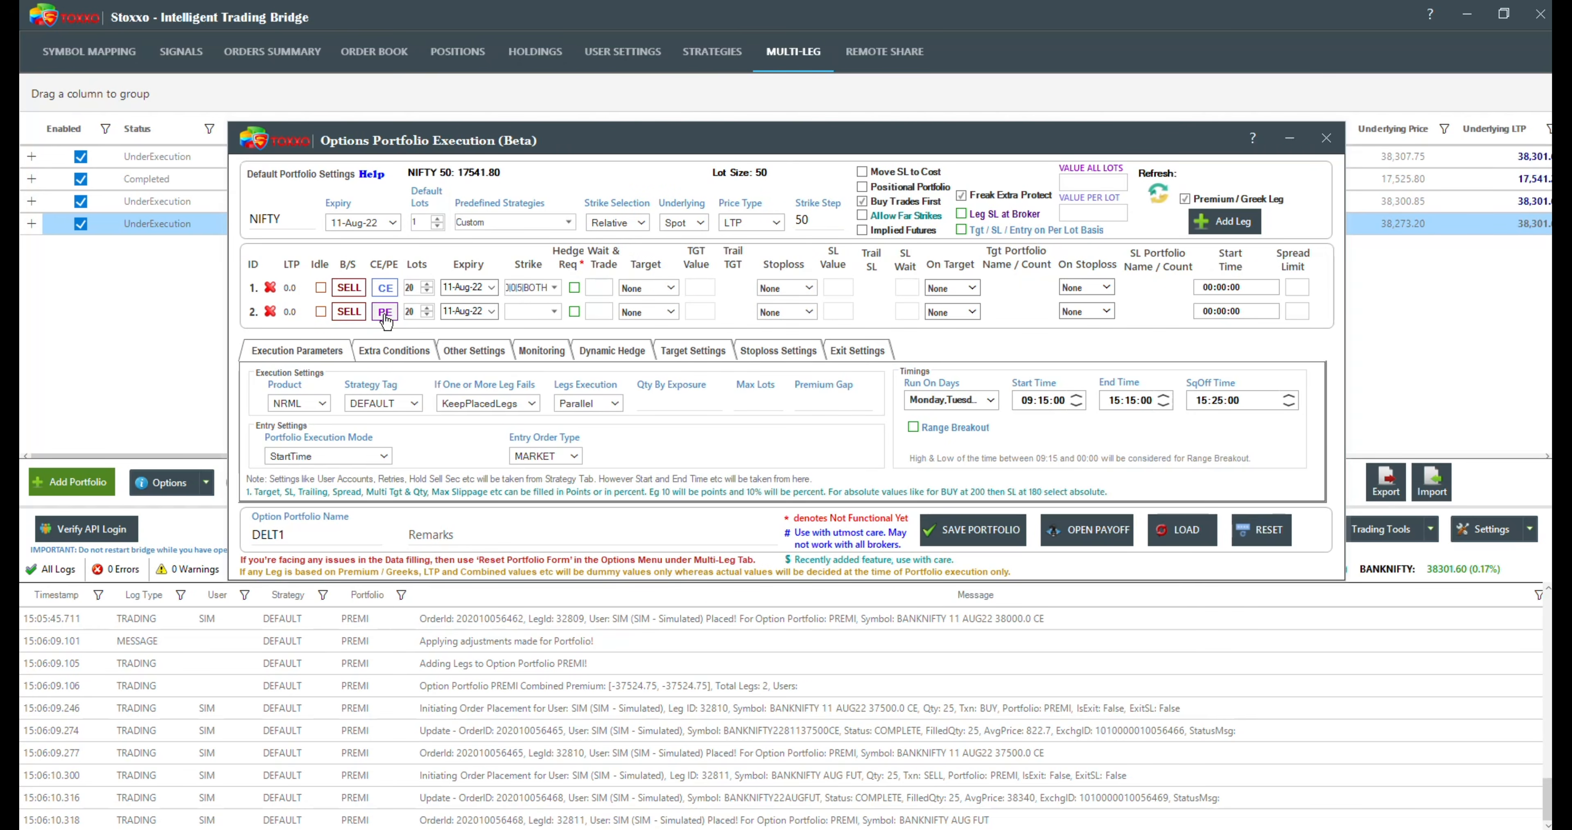
Step: Set the first leg's NearestDelta value to 0.3
{"action": "left_click", "coordinate": [554, 287]}
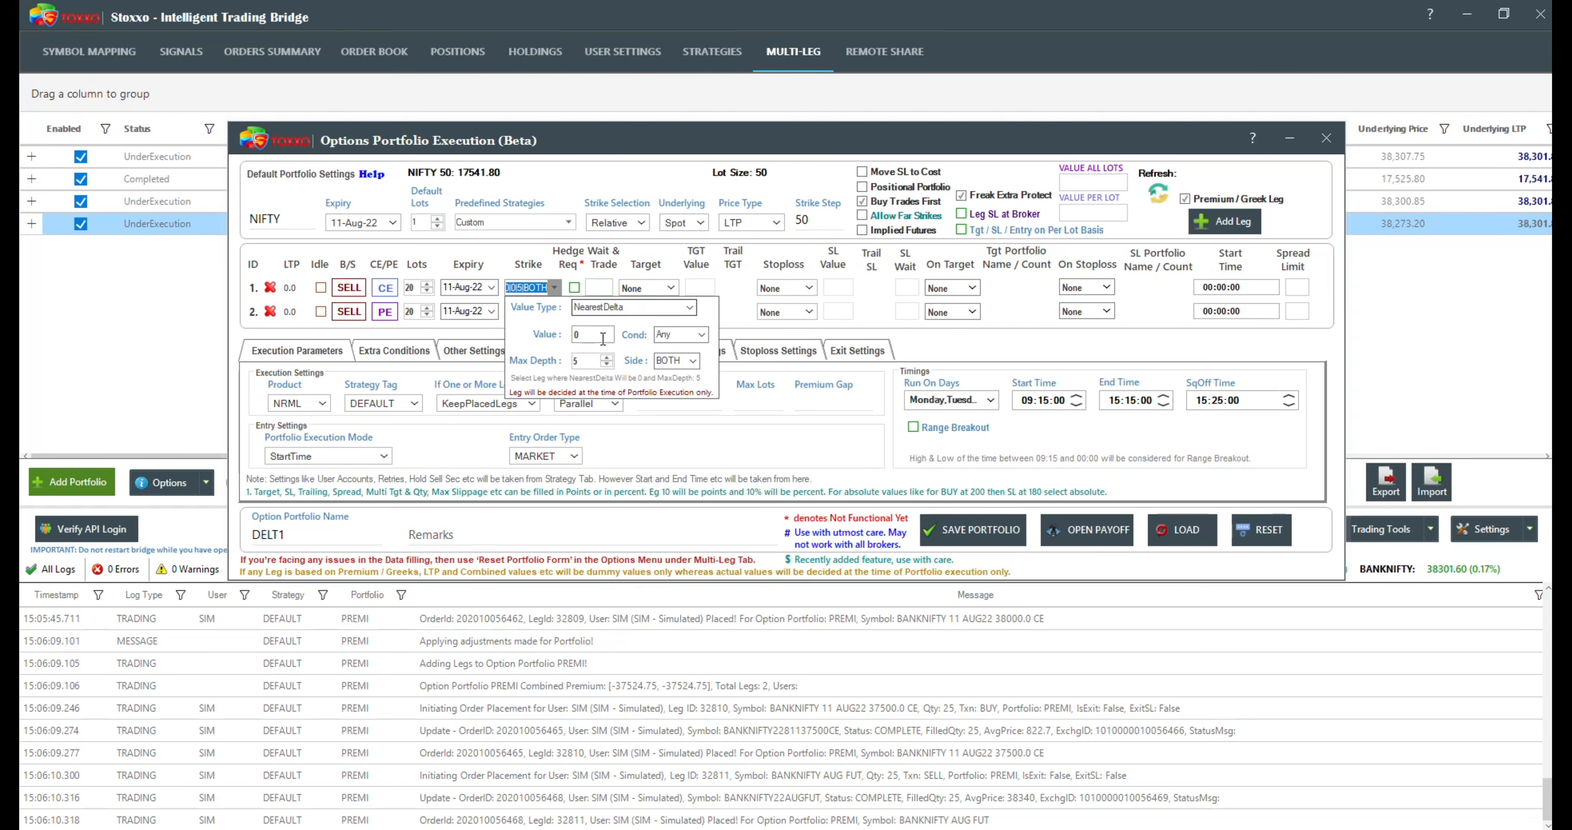
{"action": "left_click_drag", "start_coordinate": [604, 337], "coordinate": [557, 339]}
{"action": "type", "text": "-"}
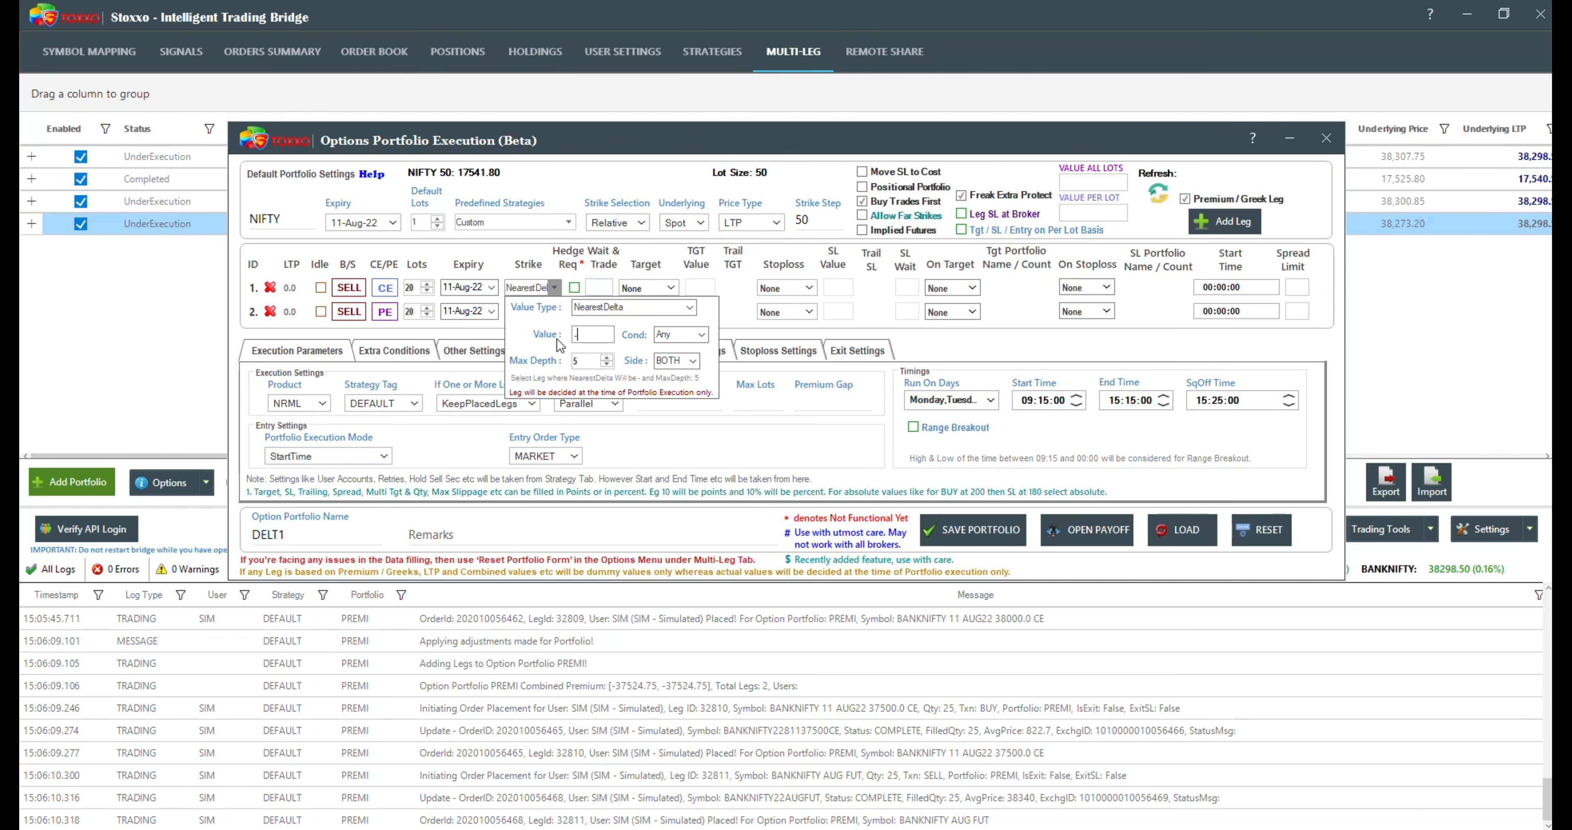
{"action": "key", "text": "BackSpace"}
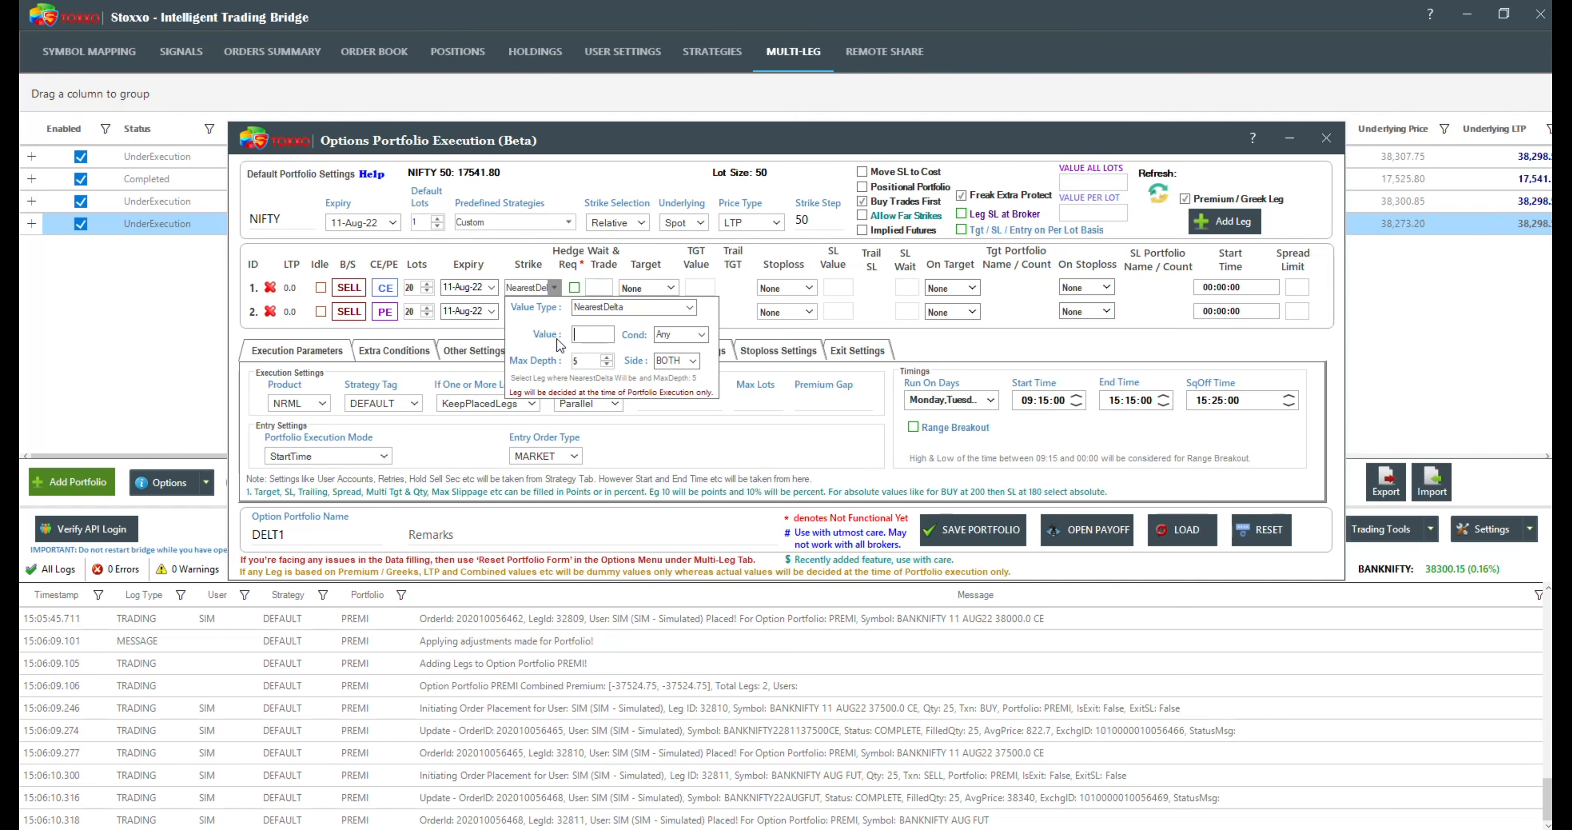
{"action": "type", "text": "0.4"}
{"action": "left_click_drag", "start_coordinate": [583, 360], "coordinate": [553, 365]}
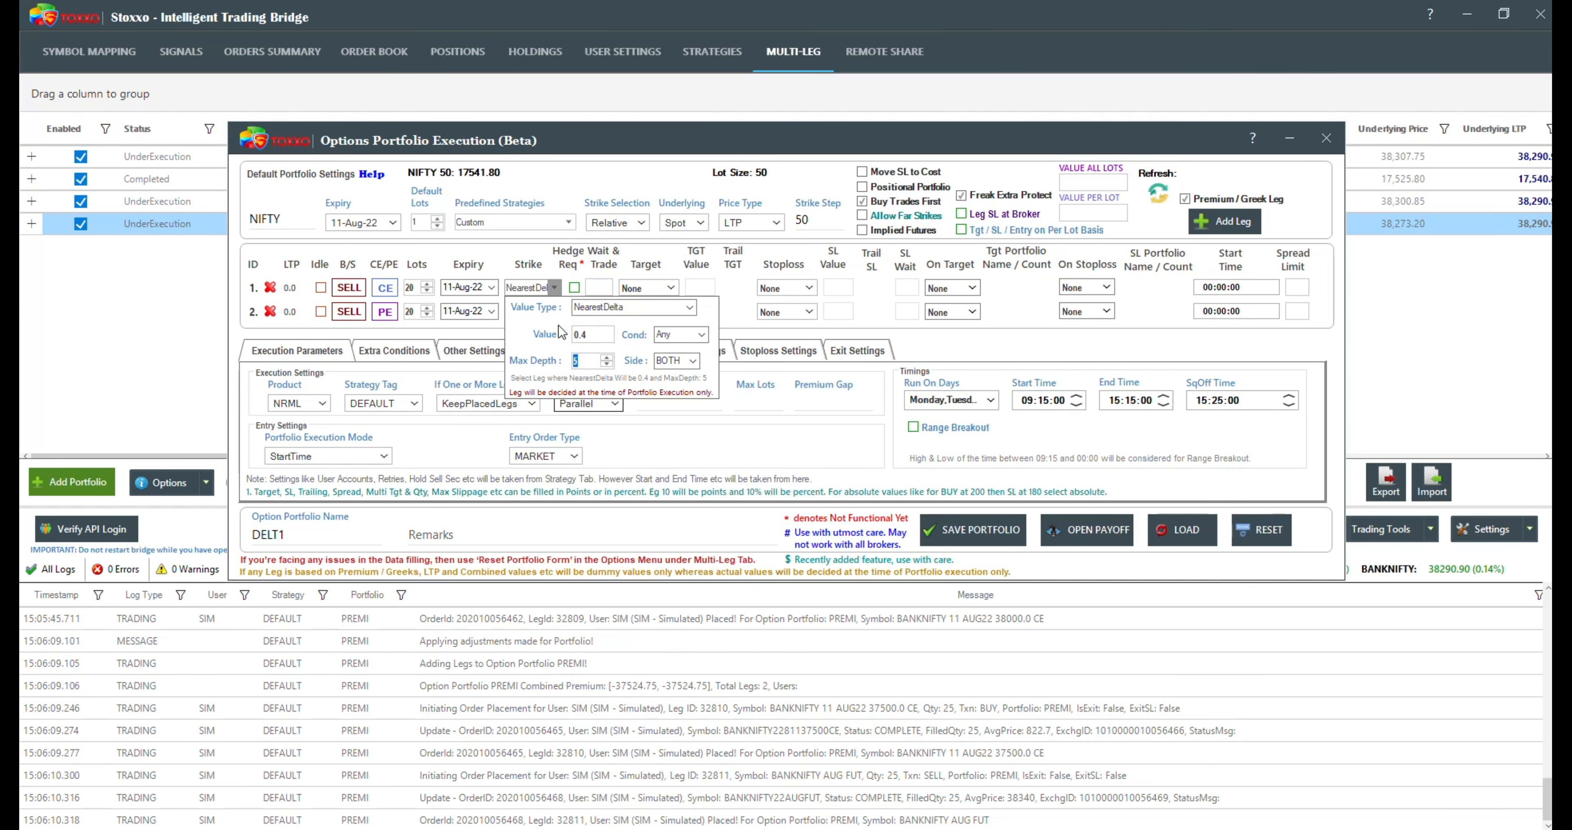
{"action": "left_click", "coordinate": [607, 336]}
{"action": "type", "text": "3"}
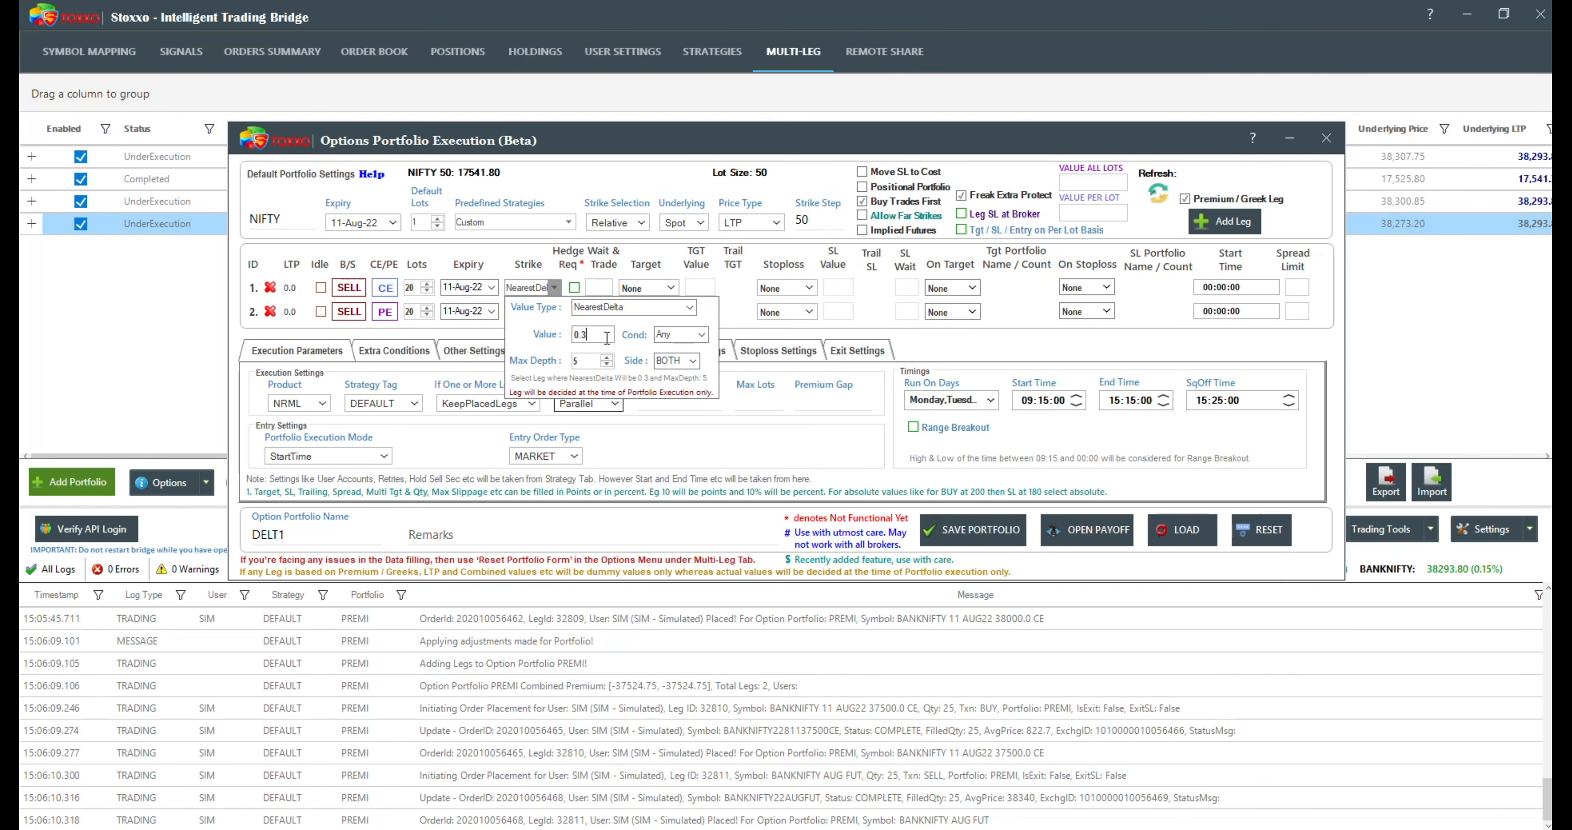
Step: Set the first leg's strike search to max depth 10 with the BelowEqual condition
{"action": "double_click", "coordinate": [579, 364]}
{"action": "type", "text": "10"}
{"action": "left_click", "coordinate": [702, 335]}
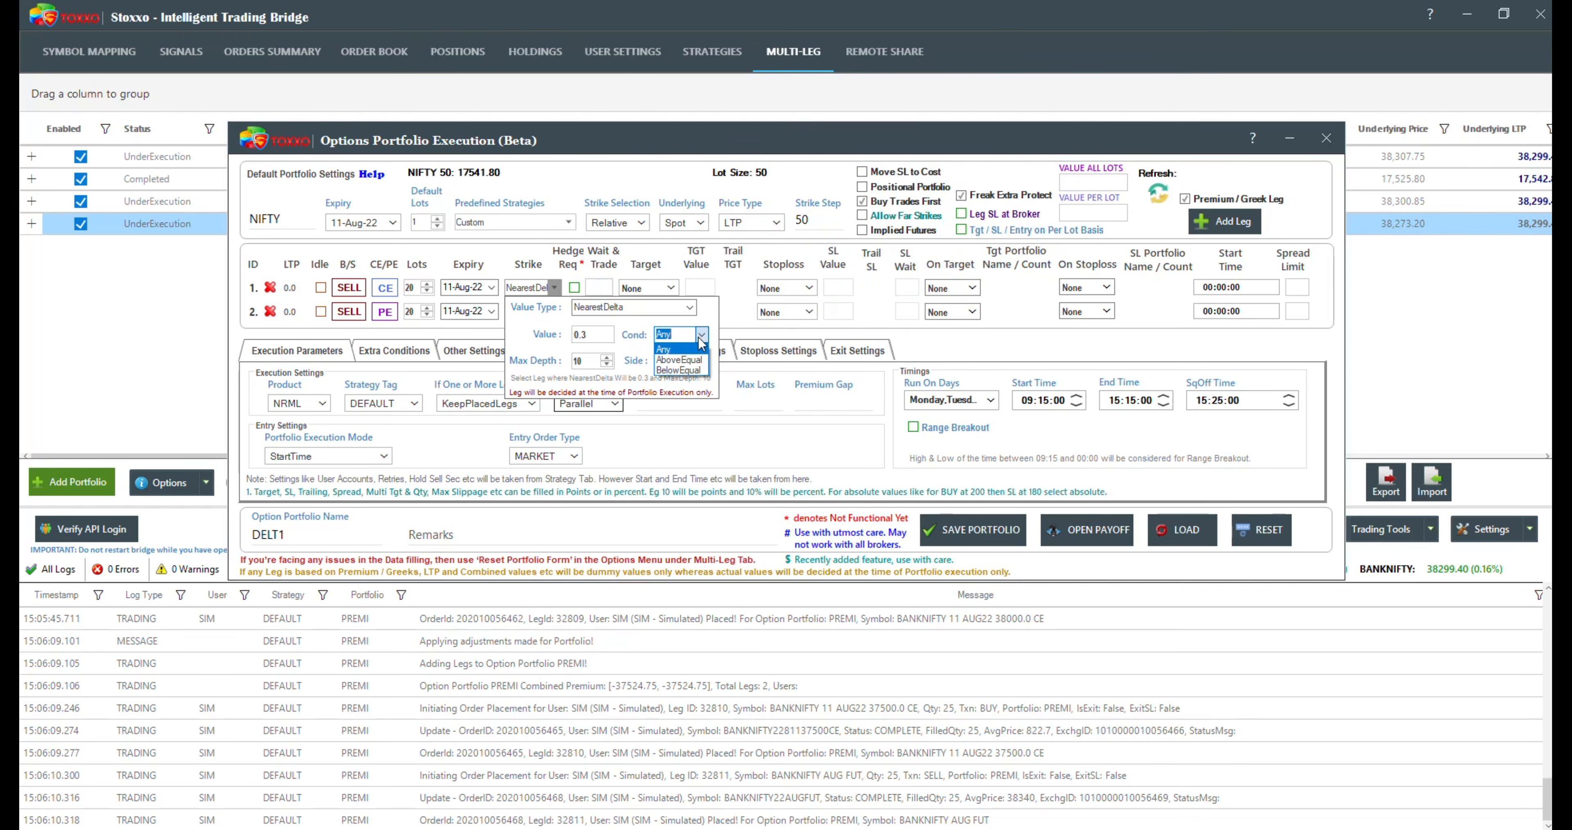
{"action": "left_click", "coordinate": [683, 370]}
{"action": "left_click", "coordinate": [484, 350]}
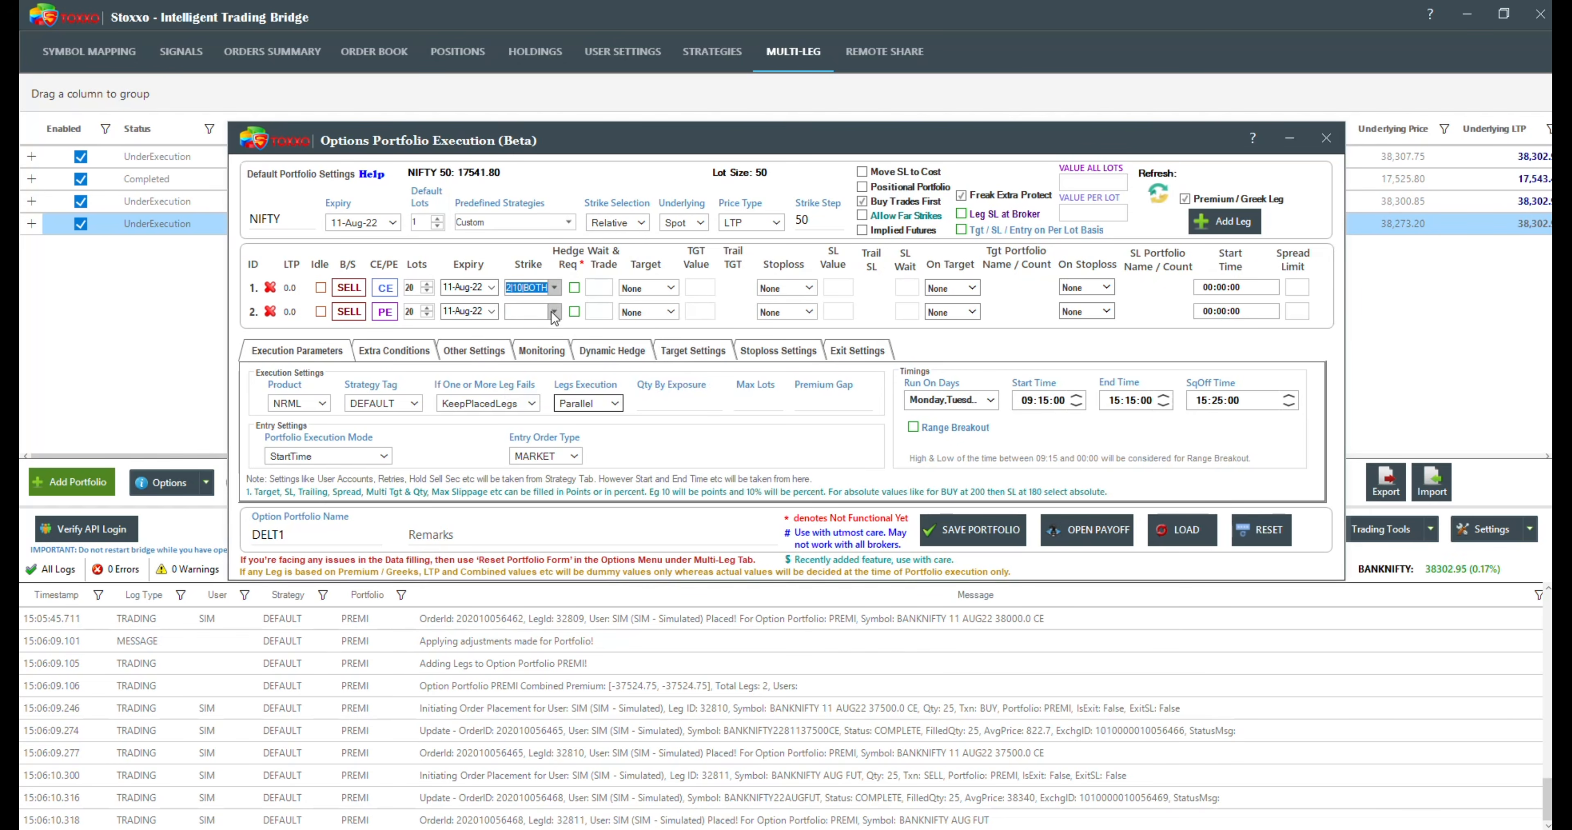
Step: Set the second leg's strike to NearestDelta with value -0.3, max depth 5 and the BelowEqual condition
{"action": "left_click", "coordinate": [559, 312]}
{"action": "left_click", "coordinate": [695, 330]}
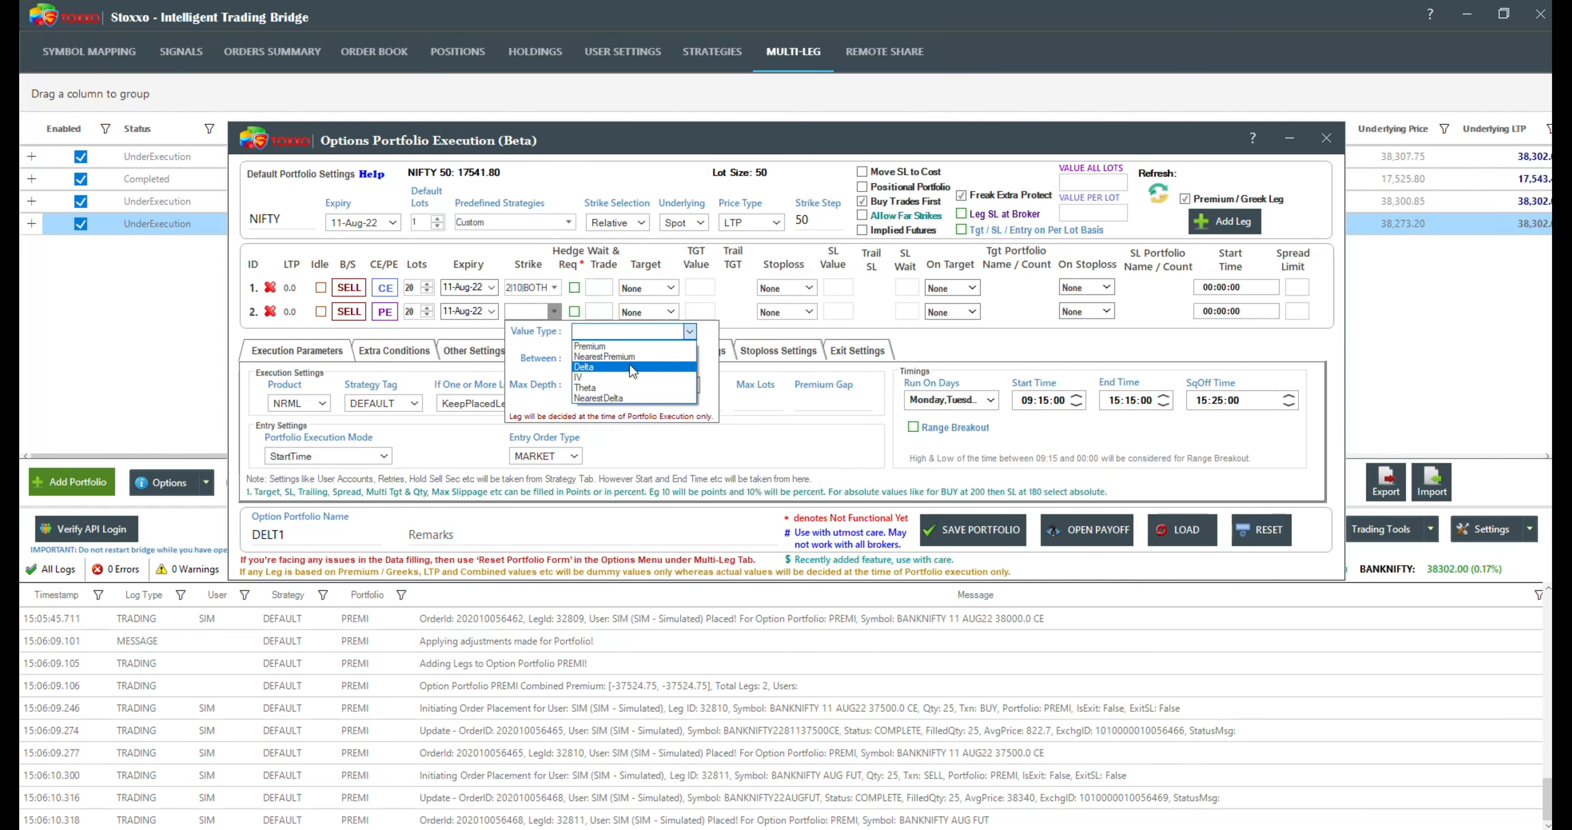
{"action": "left_click", "coordinate": [612, 398]}
{"action": "type", "text": "-0.3"}
{"action": "double_click", "coordinate": [585, 383]}
{"action": "type", "text": "10"}
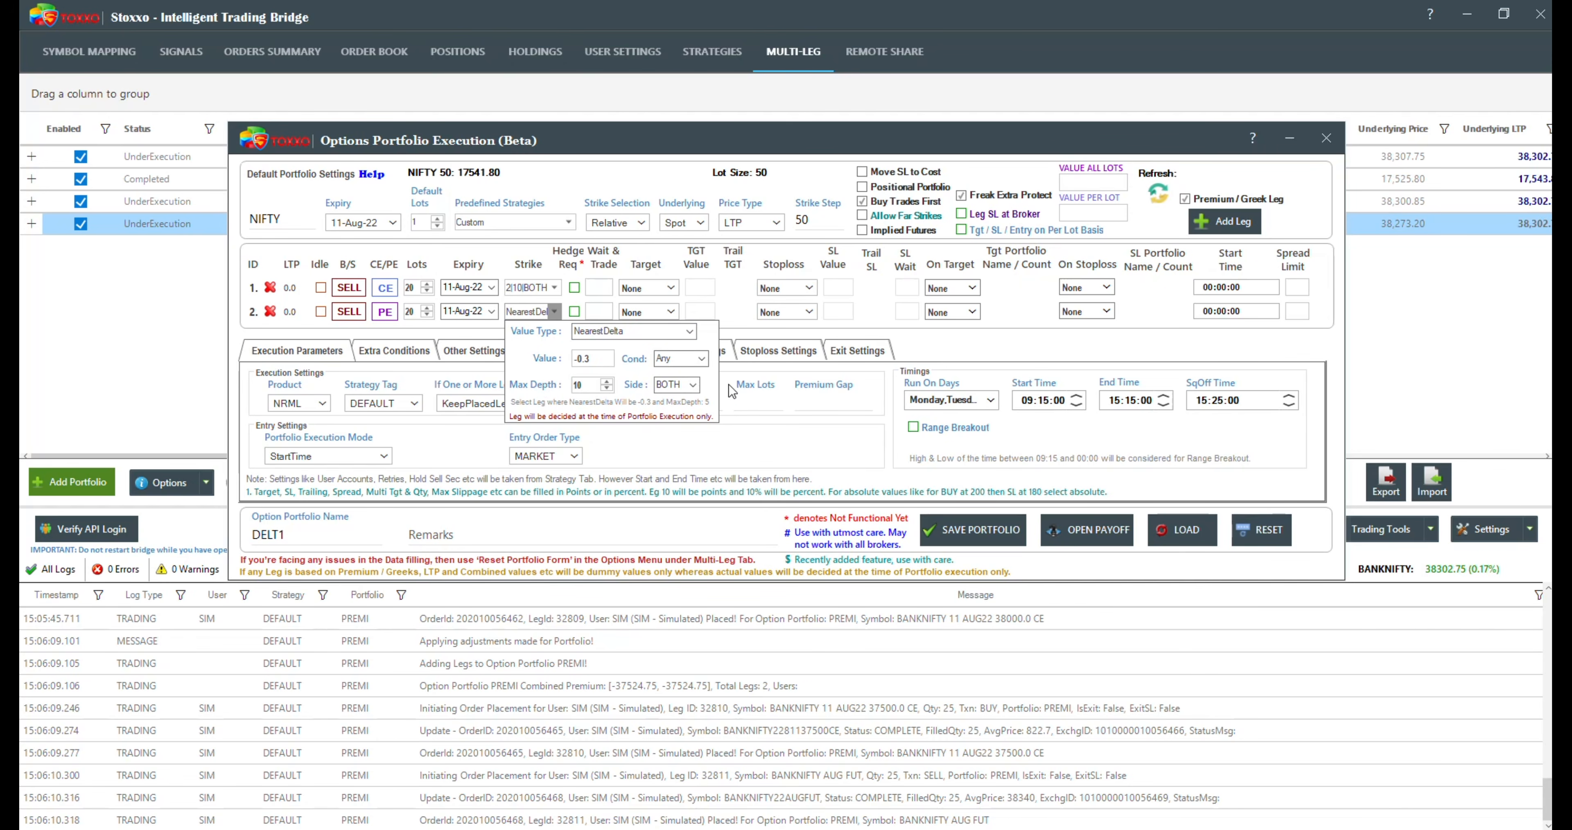
{"action": "double_click", "coordinate": [581, 384]}
{"action": "type", "text": "5"}
{"action": "left_click", "coordinate": [701, 360]}
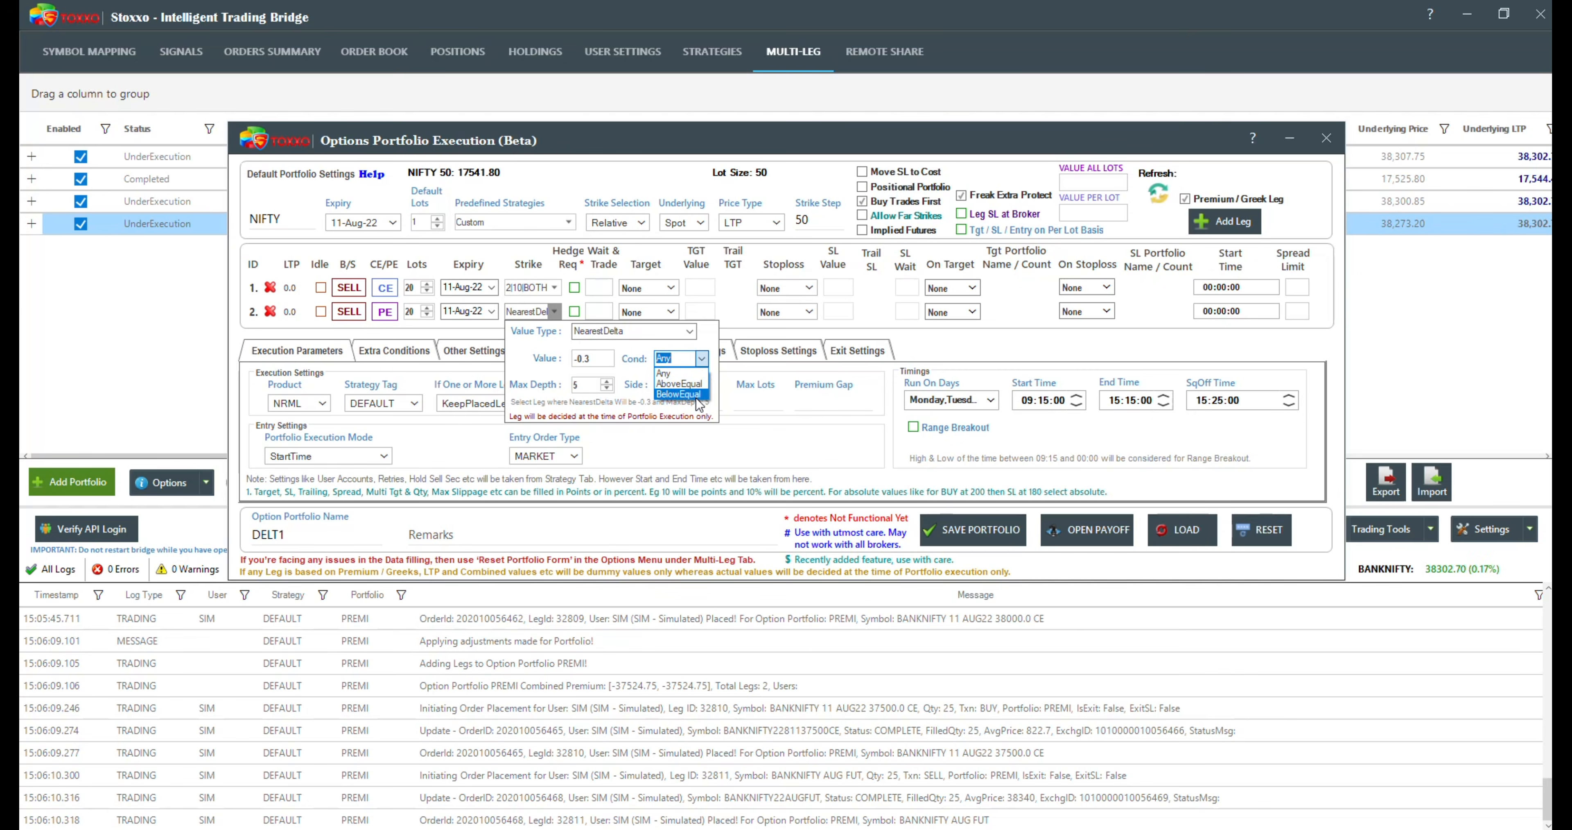
{"action": "left_click", "coordinate": [741, 323]}
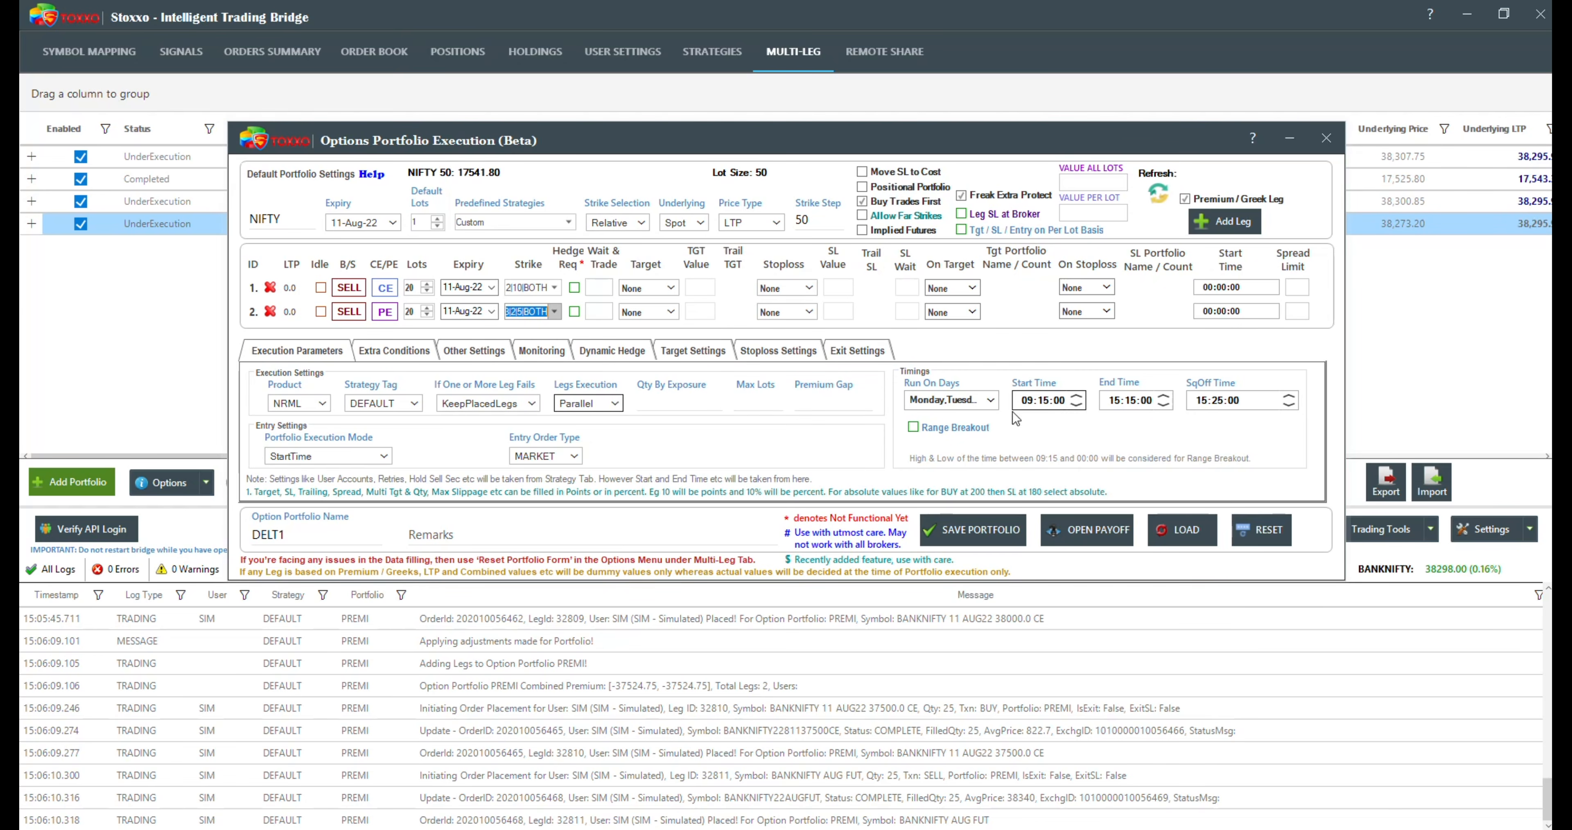
Step: Save the DELT1 portfolio and enable it for execution
{"action": "left_click", "coordinate": [964, 540]}
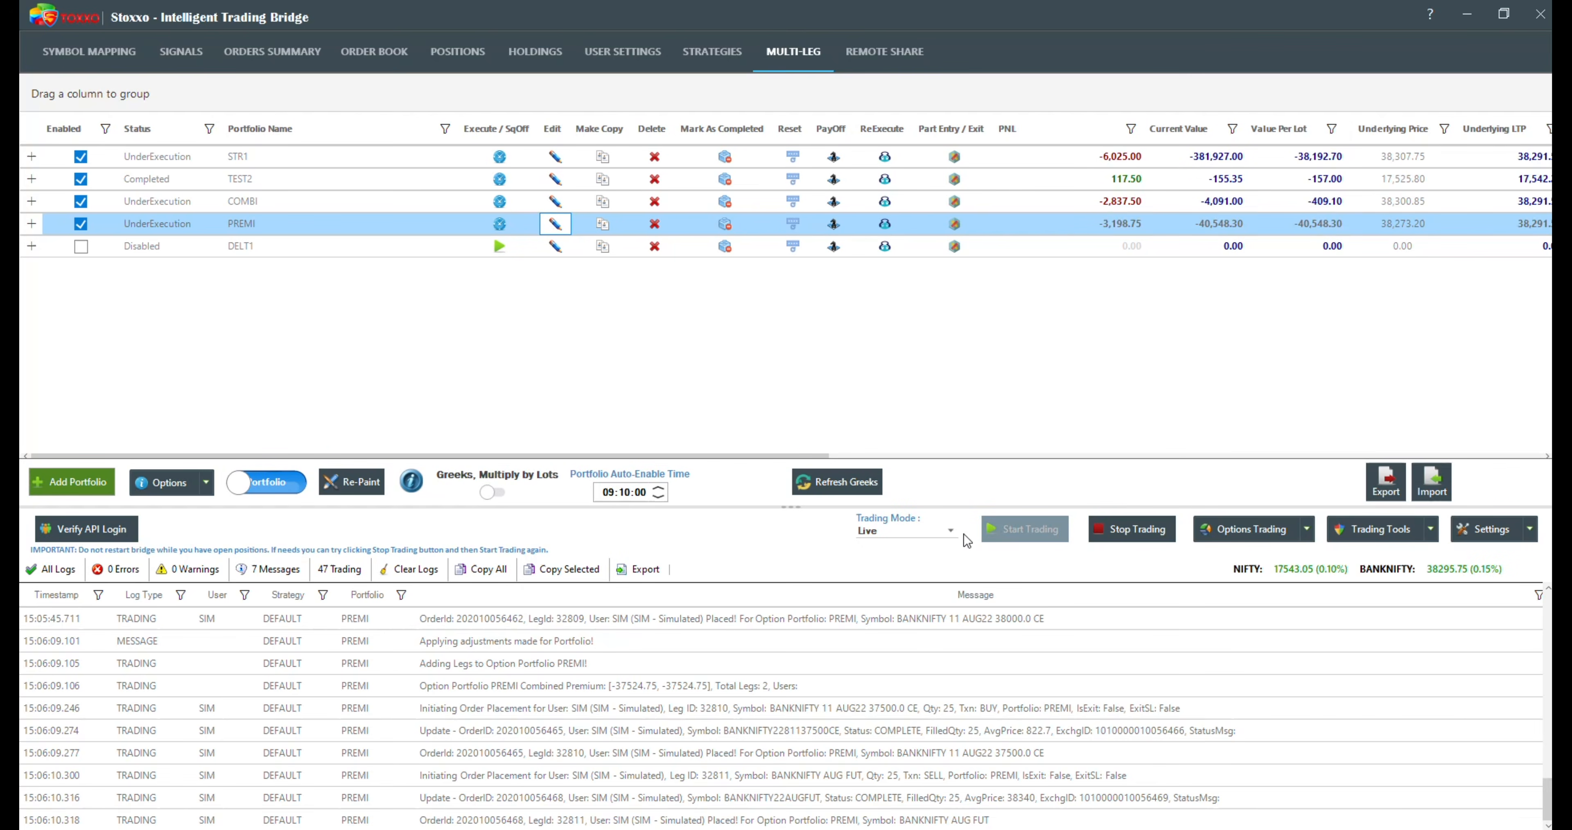
{"action": "left_click", "coordinate": [81, 246]}
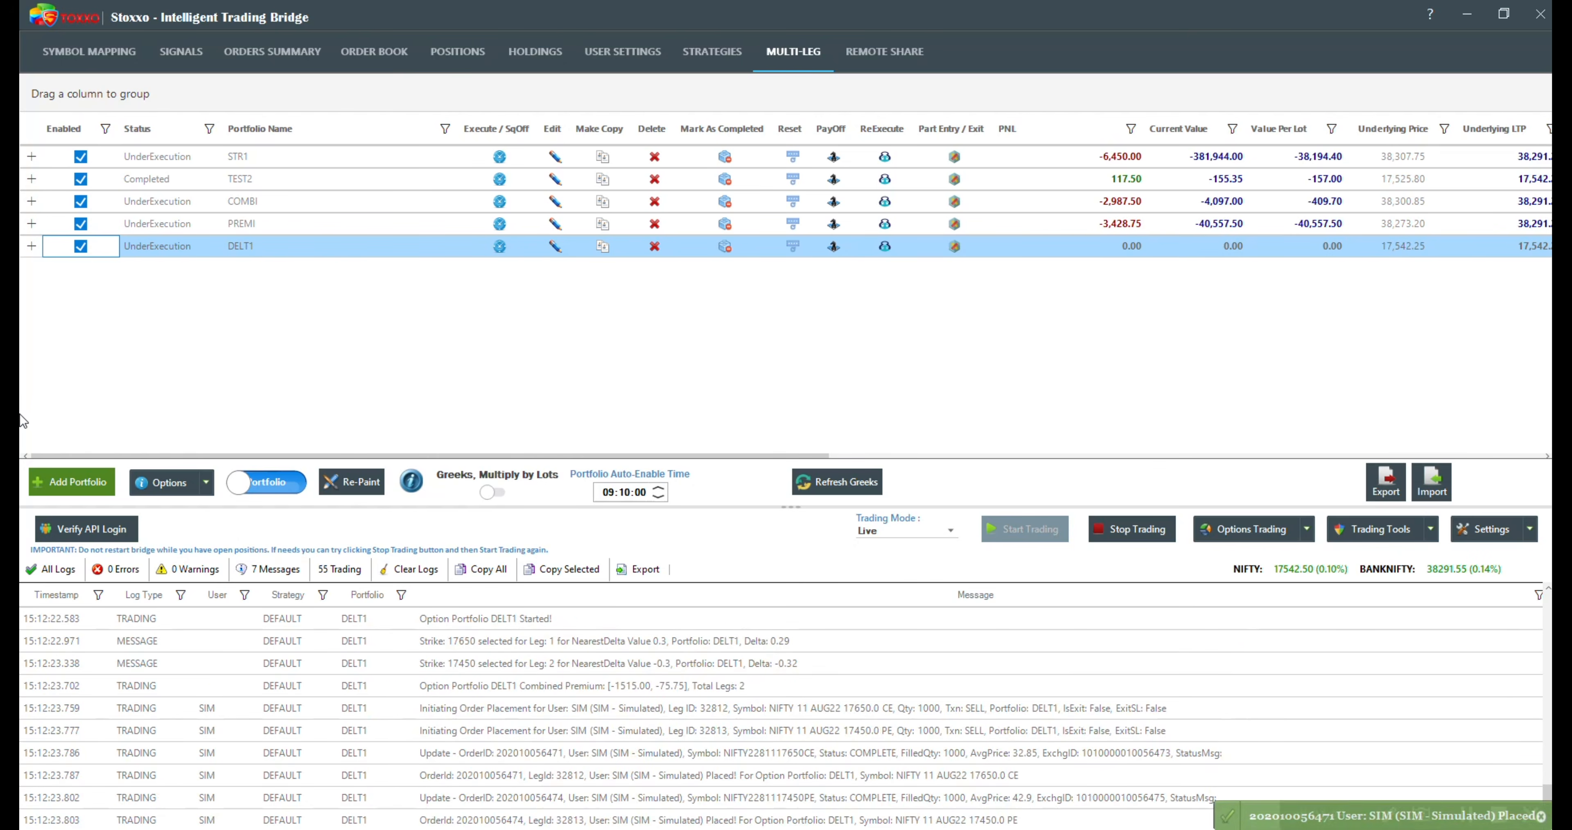
Step: Review the log's strike selections for both DELT1 legs and expand the portfolio down to its executed legs
{"action": "left_click", "coordinate": [515, 642]}
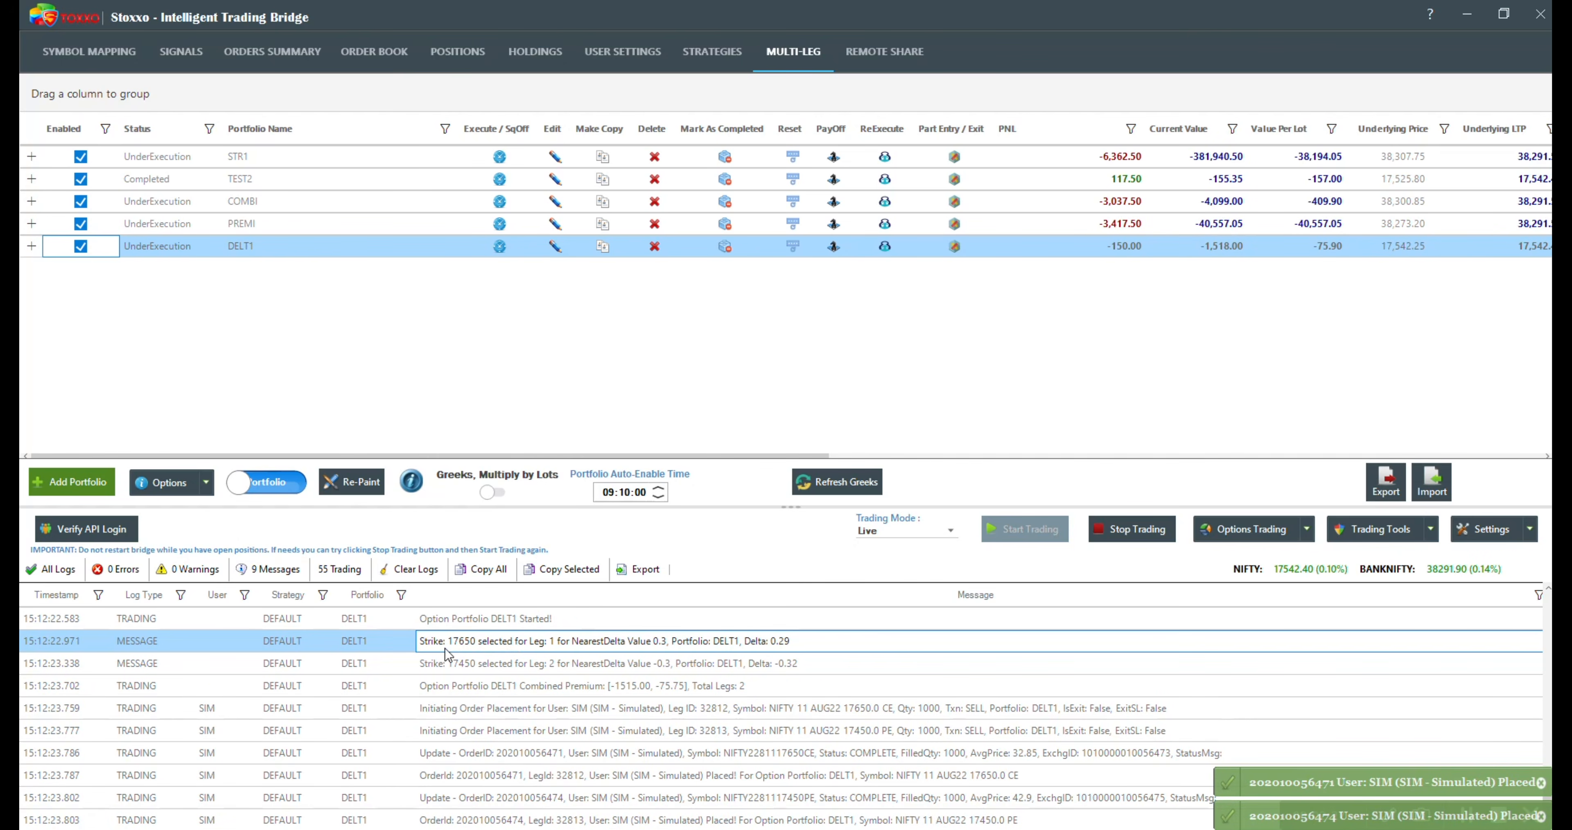
{"action": "left_click", "coordinate": [439, 664]}
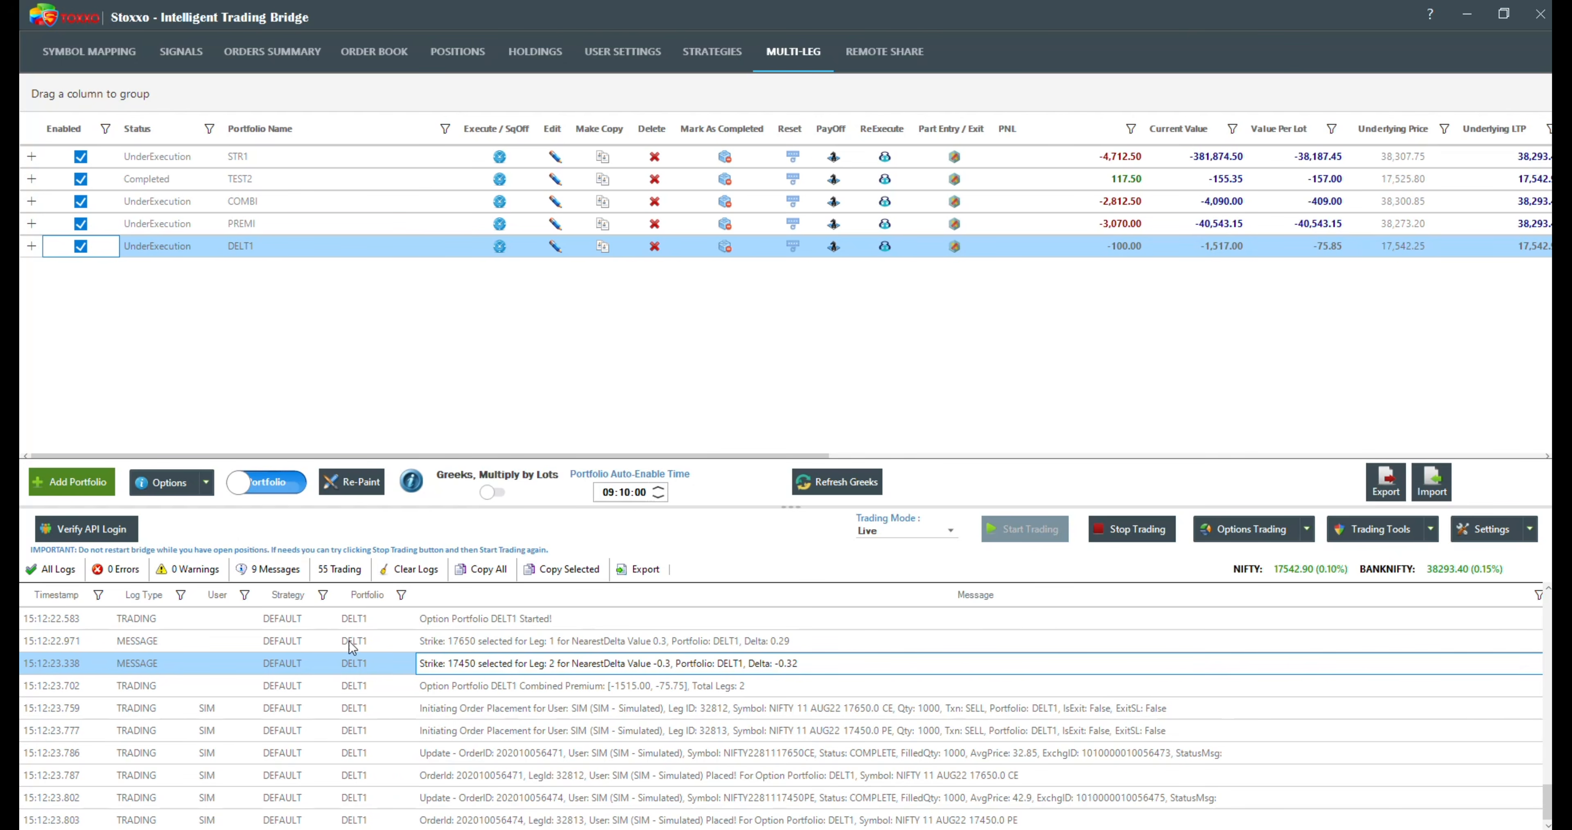
{"action": "left_click", "coordinate": [32, 246]}
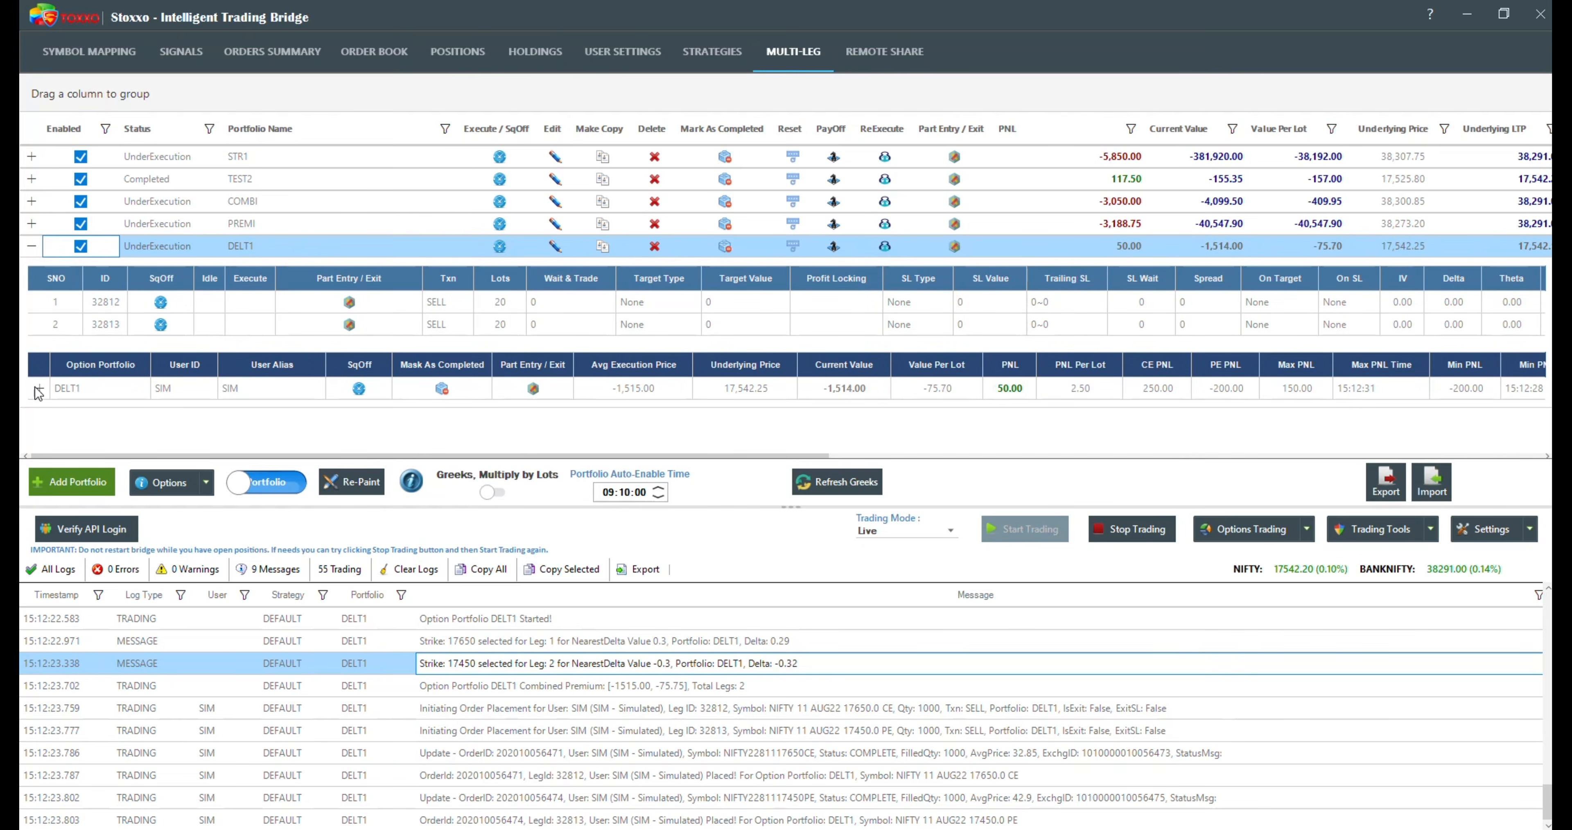
{"action": "left_click", "coordinate": [37, 388]}
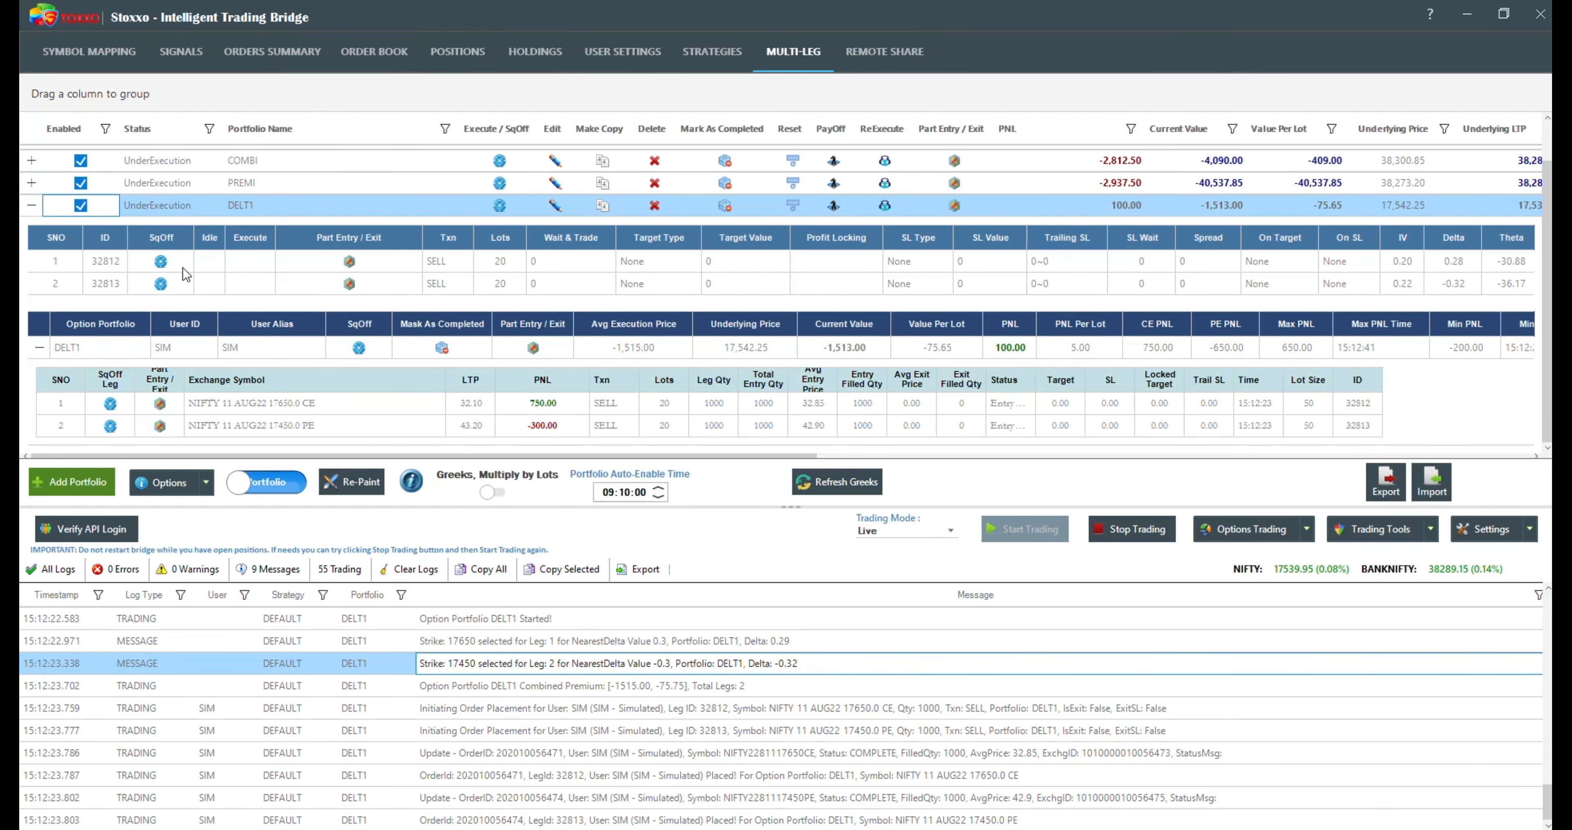
Step: Open the DELT1 portfolio for adjustment and set the first leg's target to Delta with value 0.1
{"action": "left_click", "coordinate": [554, 206]}
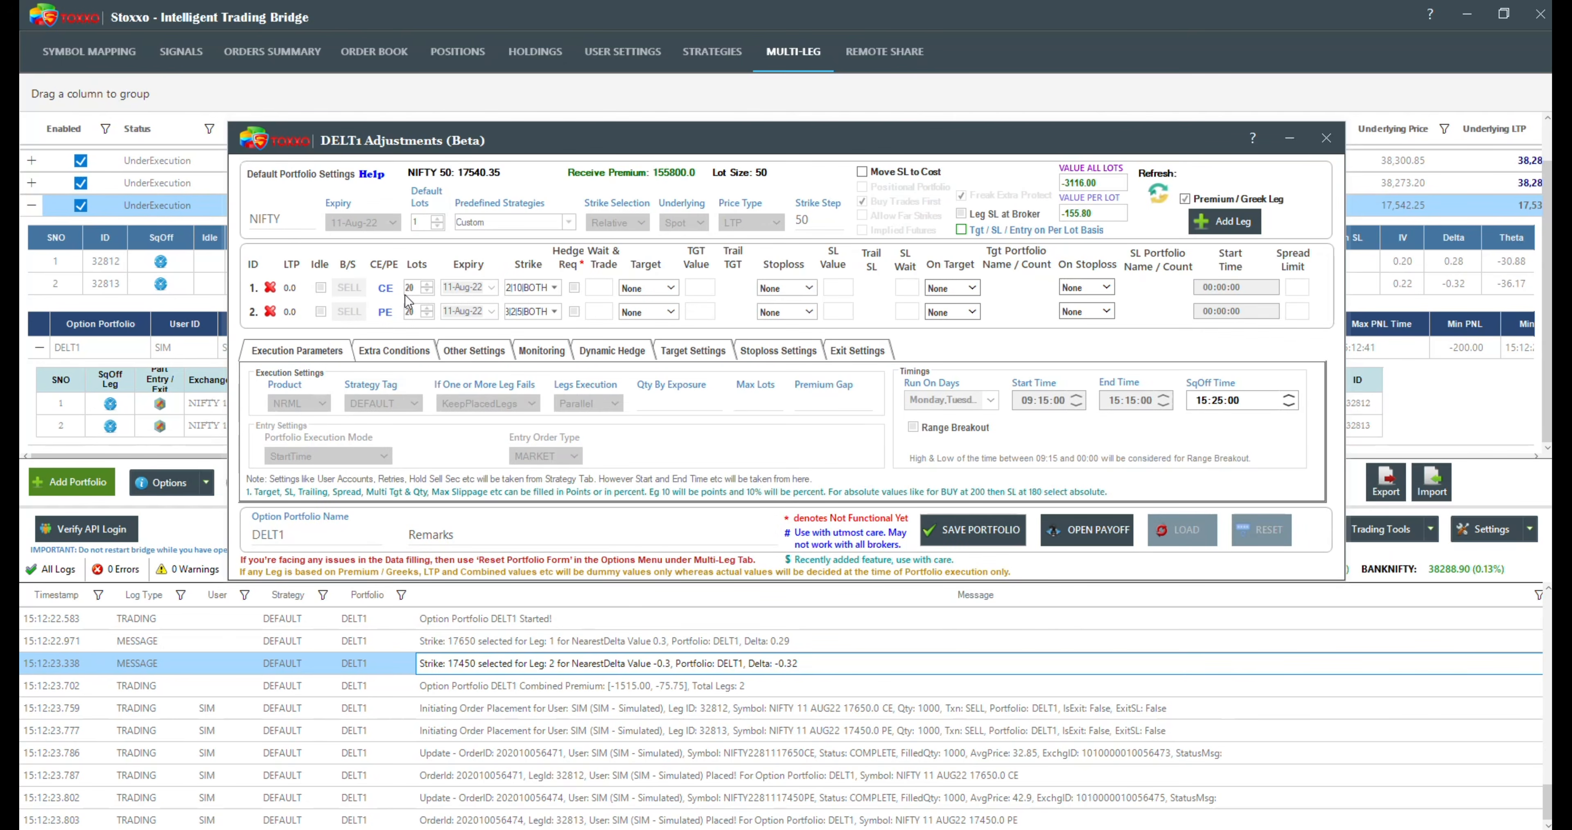
{"action": "left_click", "coordinate": [659, 288]}
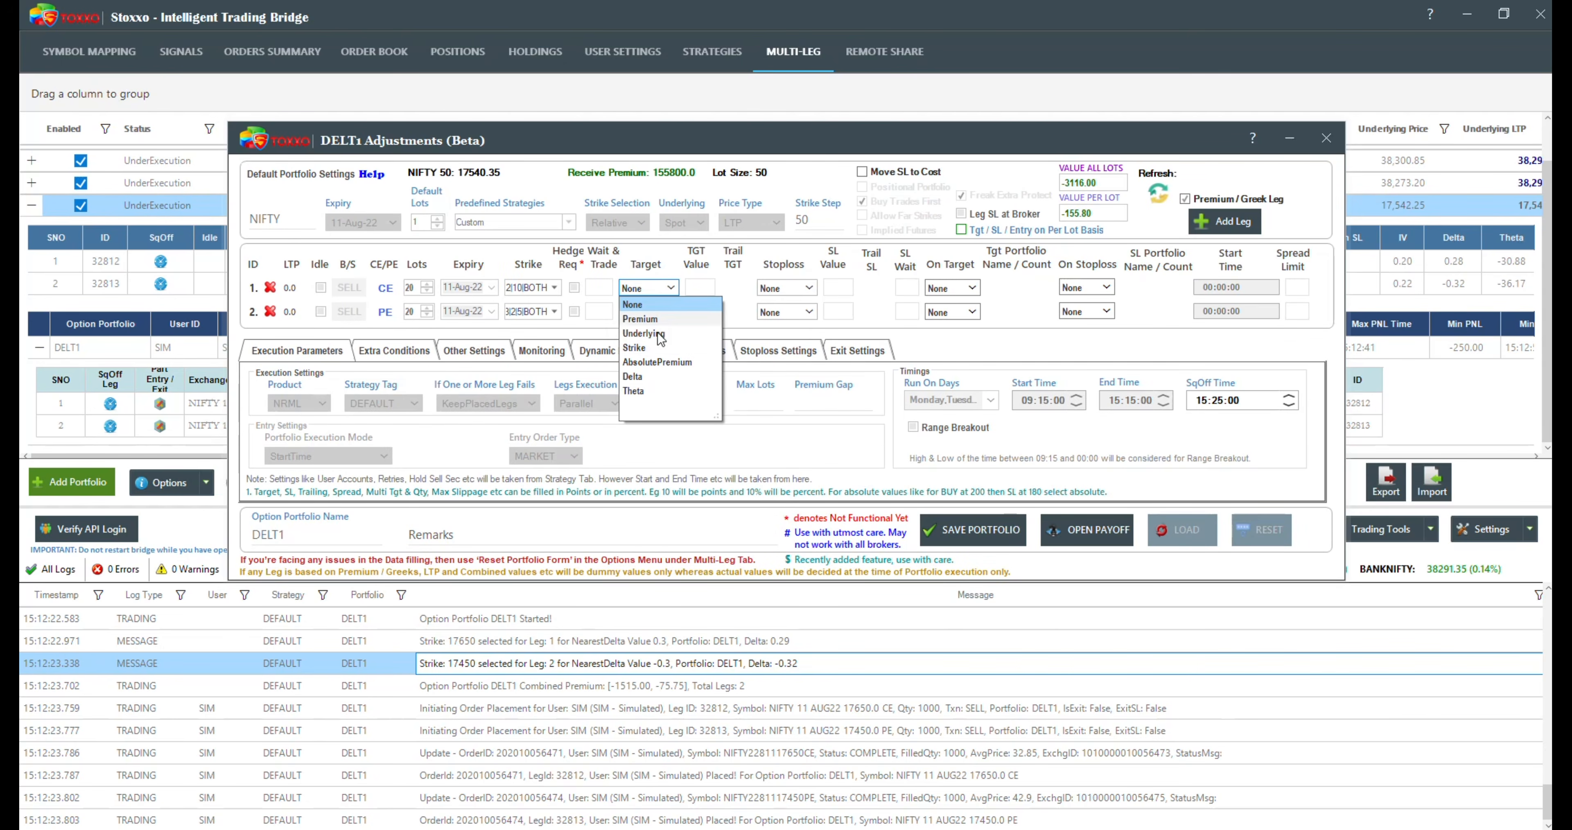
{"action": "left_click", "coordinate": [649, 377]}
{"action": "left_click", "coordinate": [701, 291]}
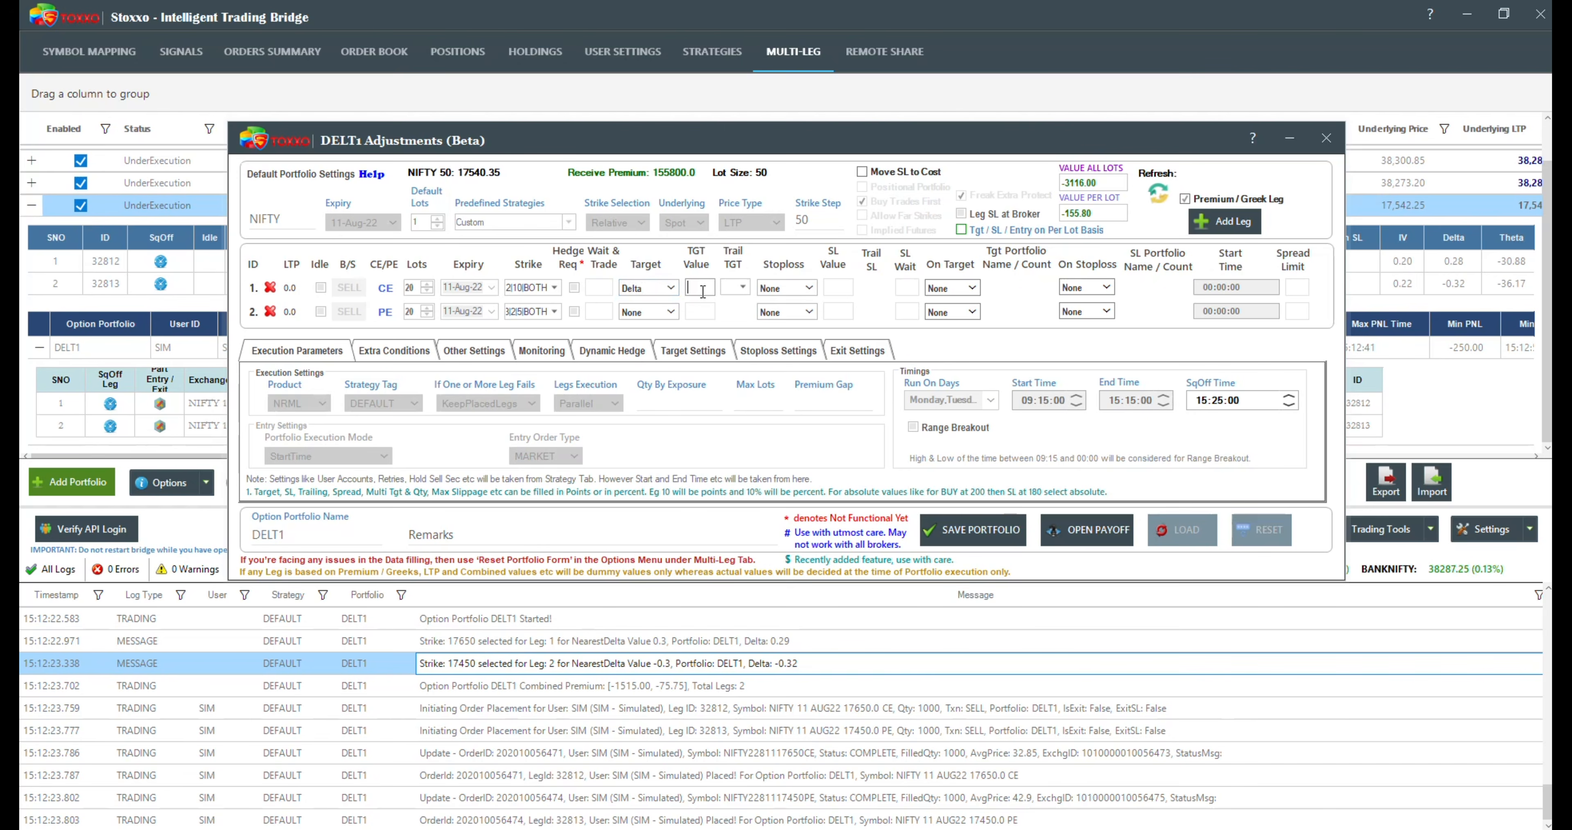
{"action": "type", "text": "0.1"}
Step: Set the first leg's stoploss to Delta with value 0.4
{"action": "left_click", "coordinate": [794, 287]}
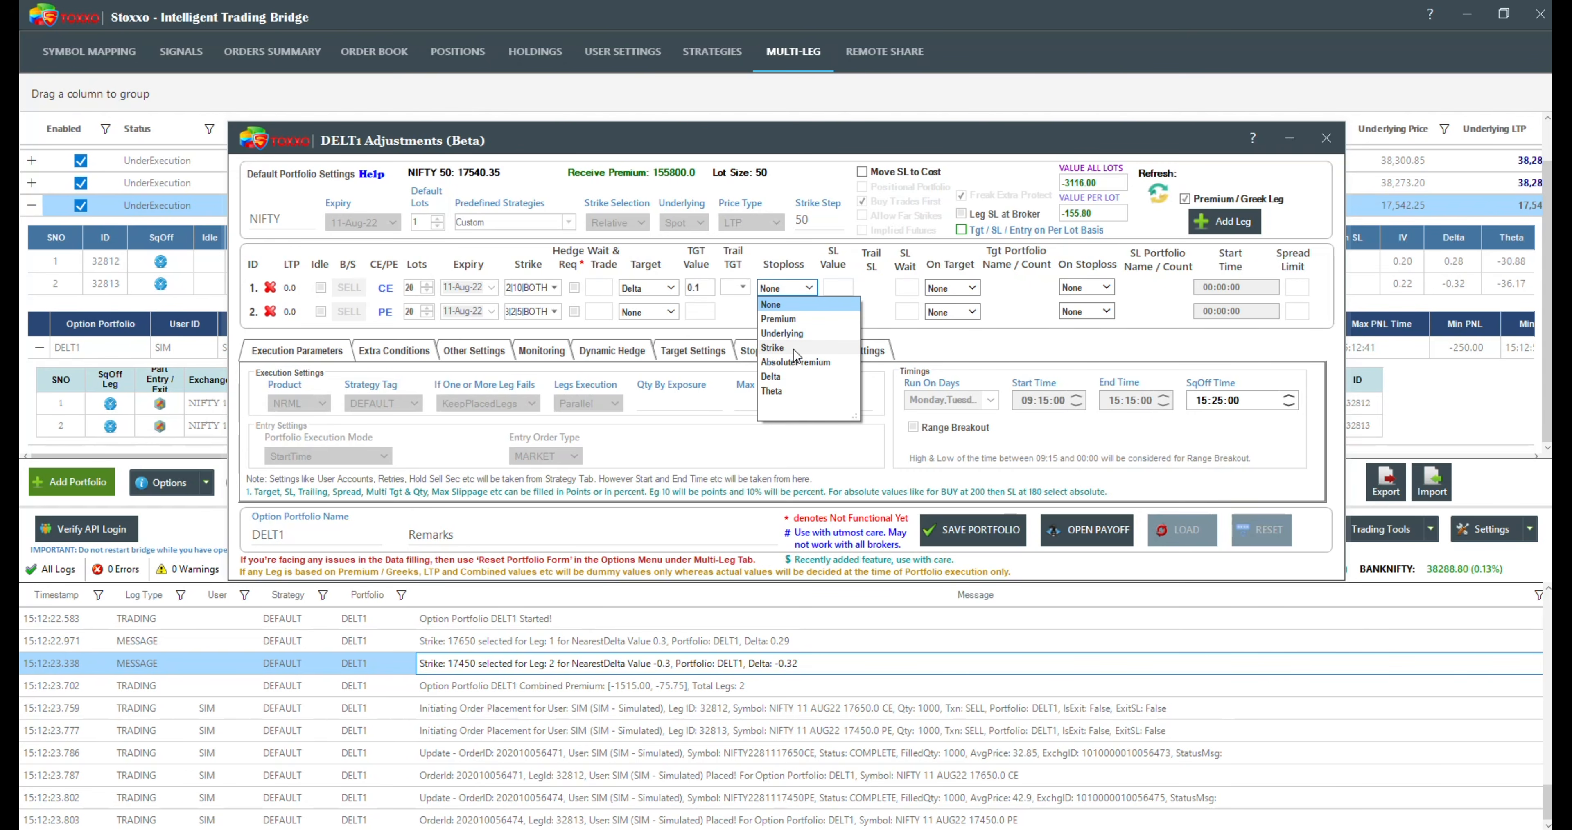
{"action": "left_click", "coordinate": [793, 376]}
{"action": "left_click", "coordinate": [840, 287]}
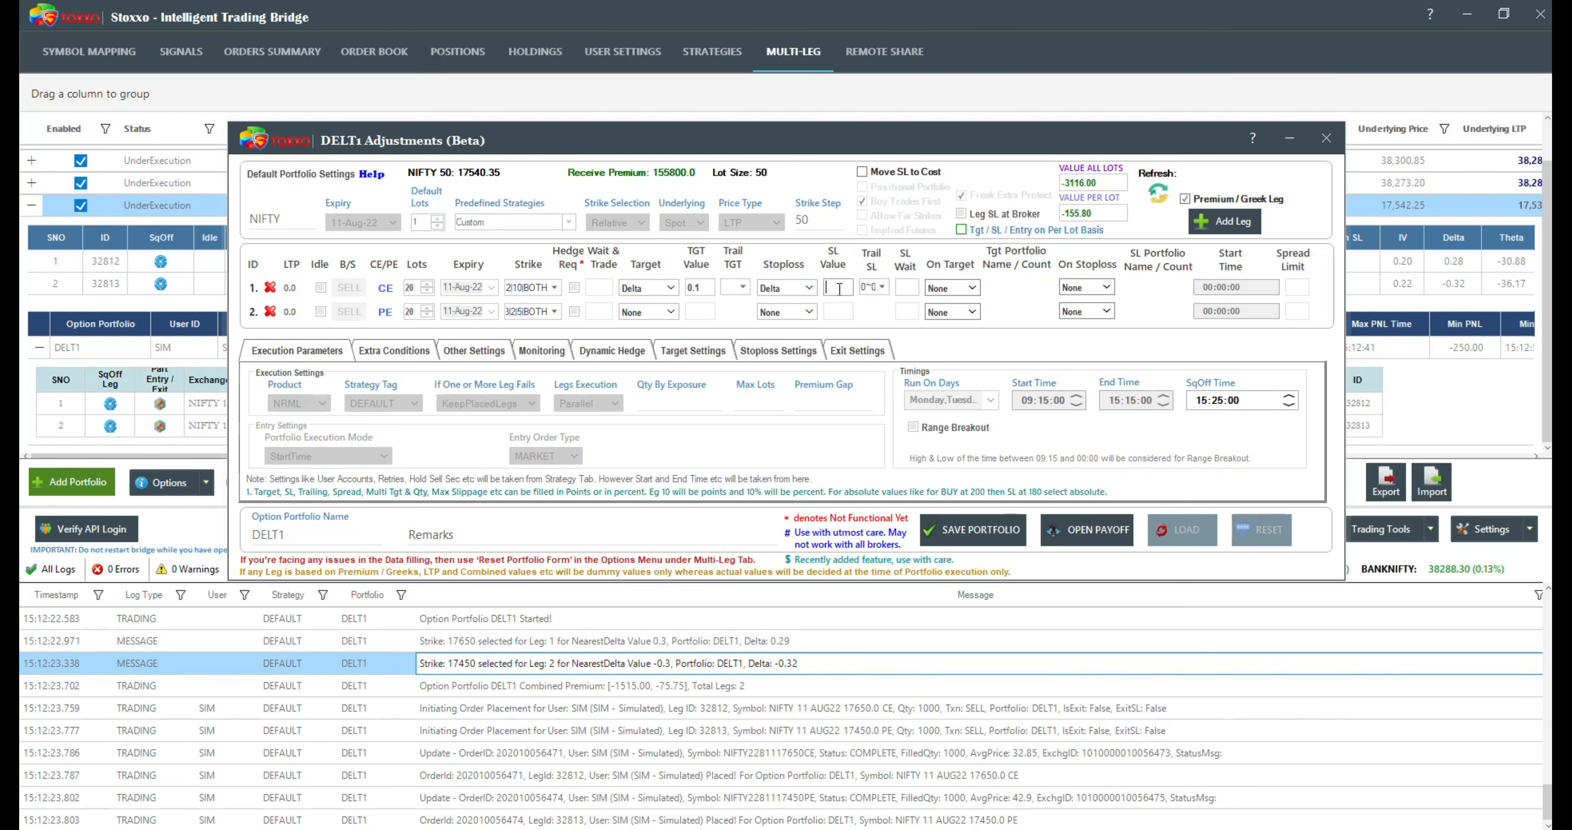
{"action": "type", "text": "0.4"}
Step: Set the portfolio-level target type to Delta with a delta value of 0.1
{"action": "mouse_move", "coordinate": [657, 268]}
{"action": "left_click", "coordinate": [688, 353]}
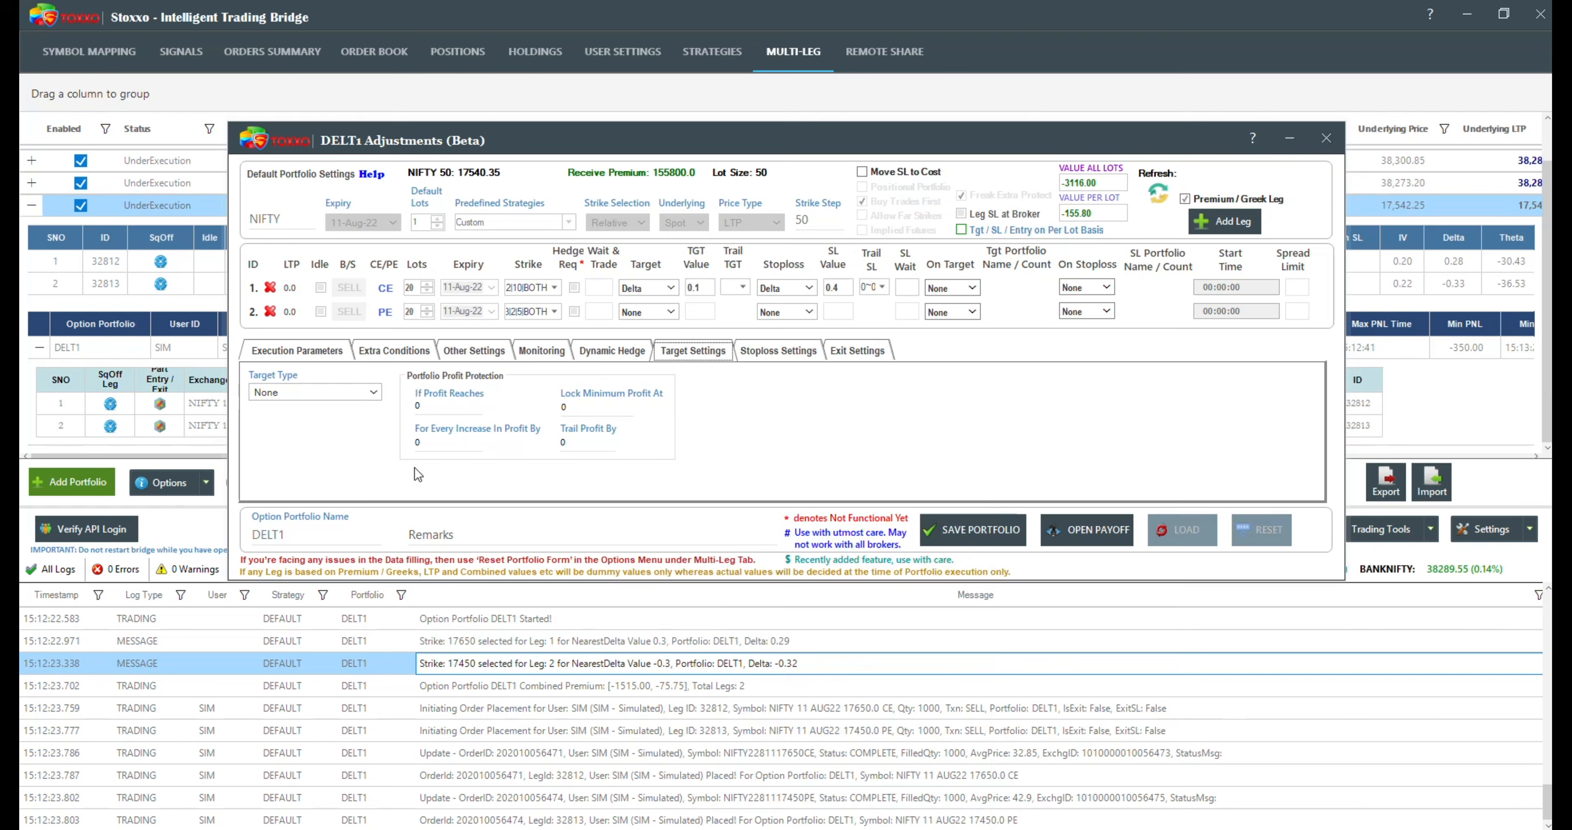
{"action": "left_click", "coordinate": [353, 394]}
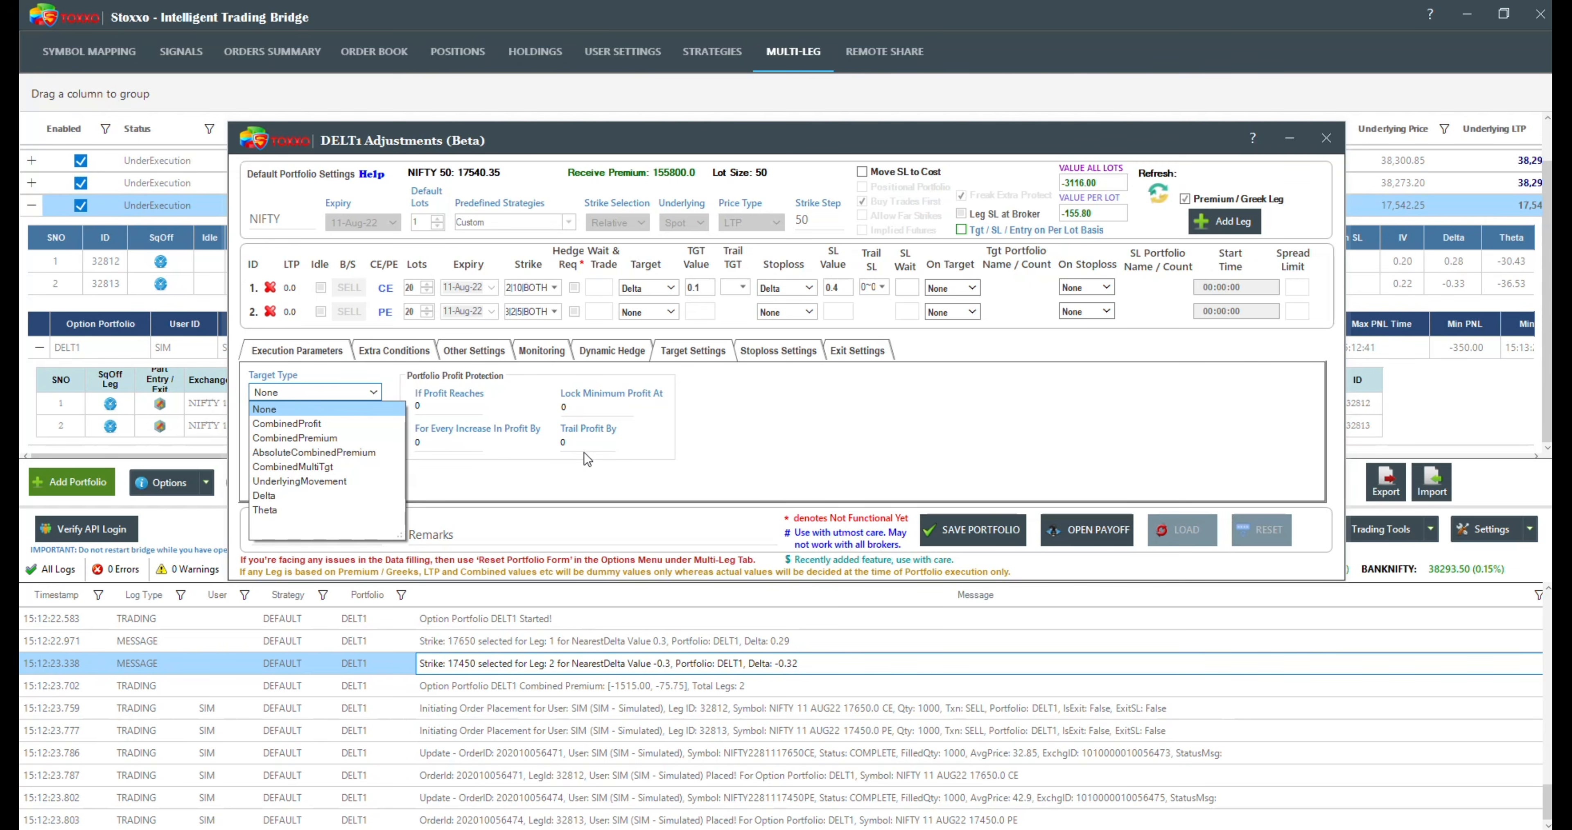
{"action": "left_click", "coordinate": [281, 496]}
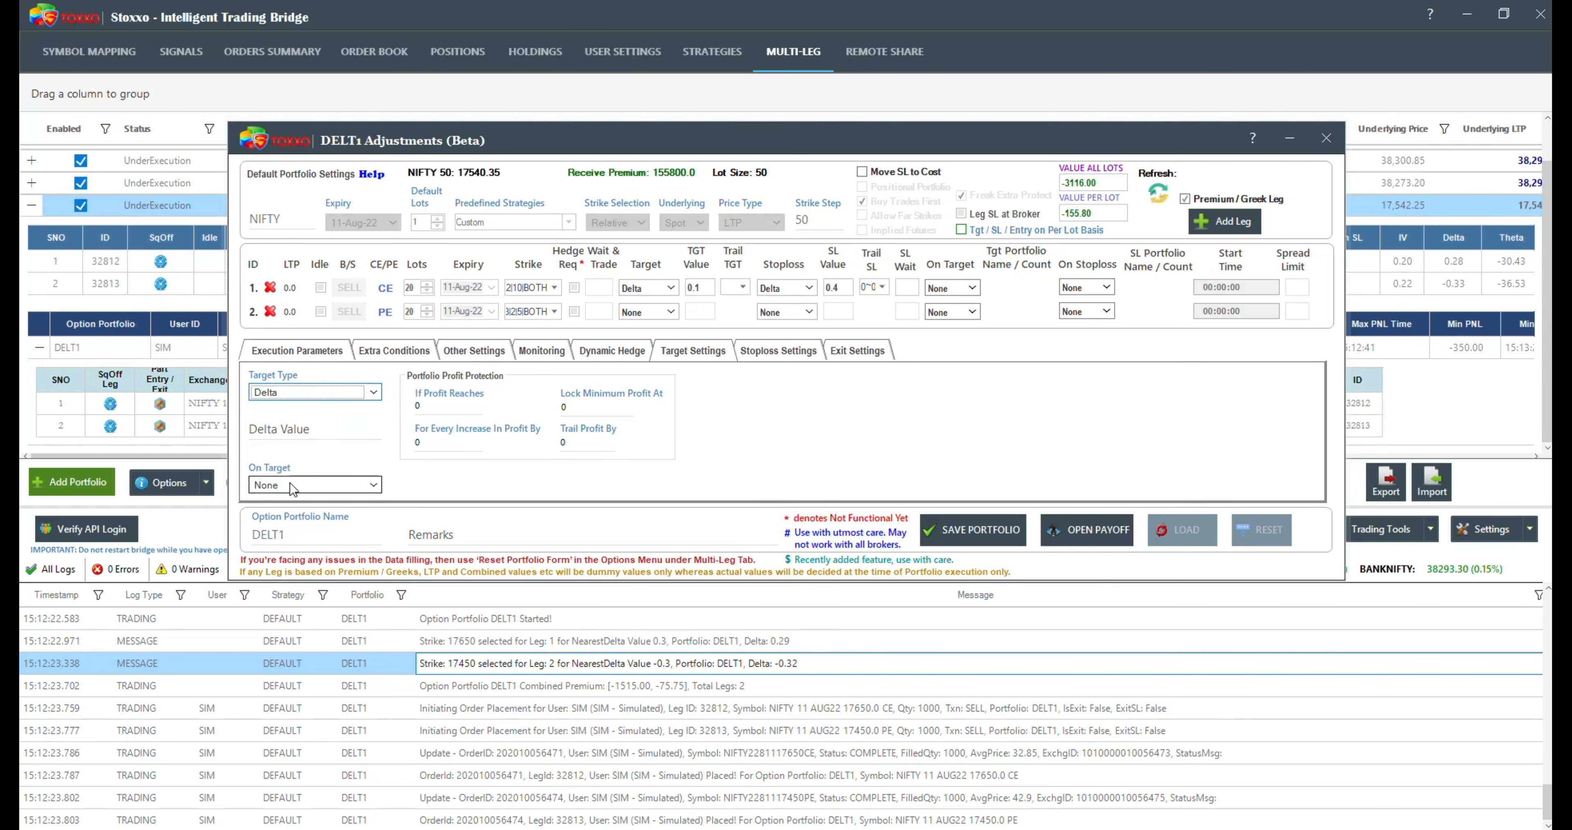
{"action": "left_click", "coordinate": [291, 432]}
{"action": "type", "text": "-"}
{"action": "key", "text": "BackSpace"}
{"action": "type", "text": "0.1"}
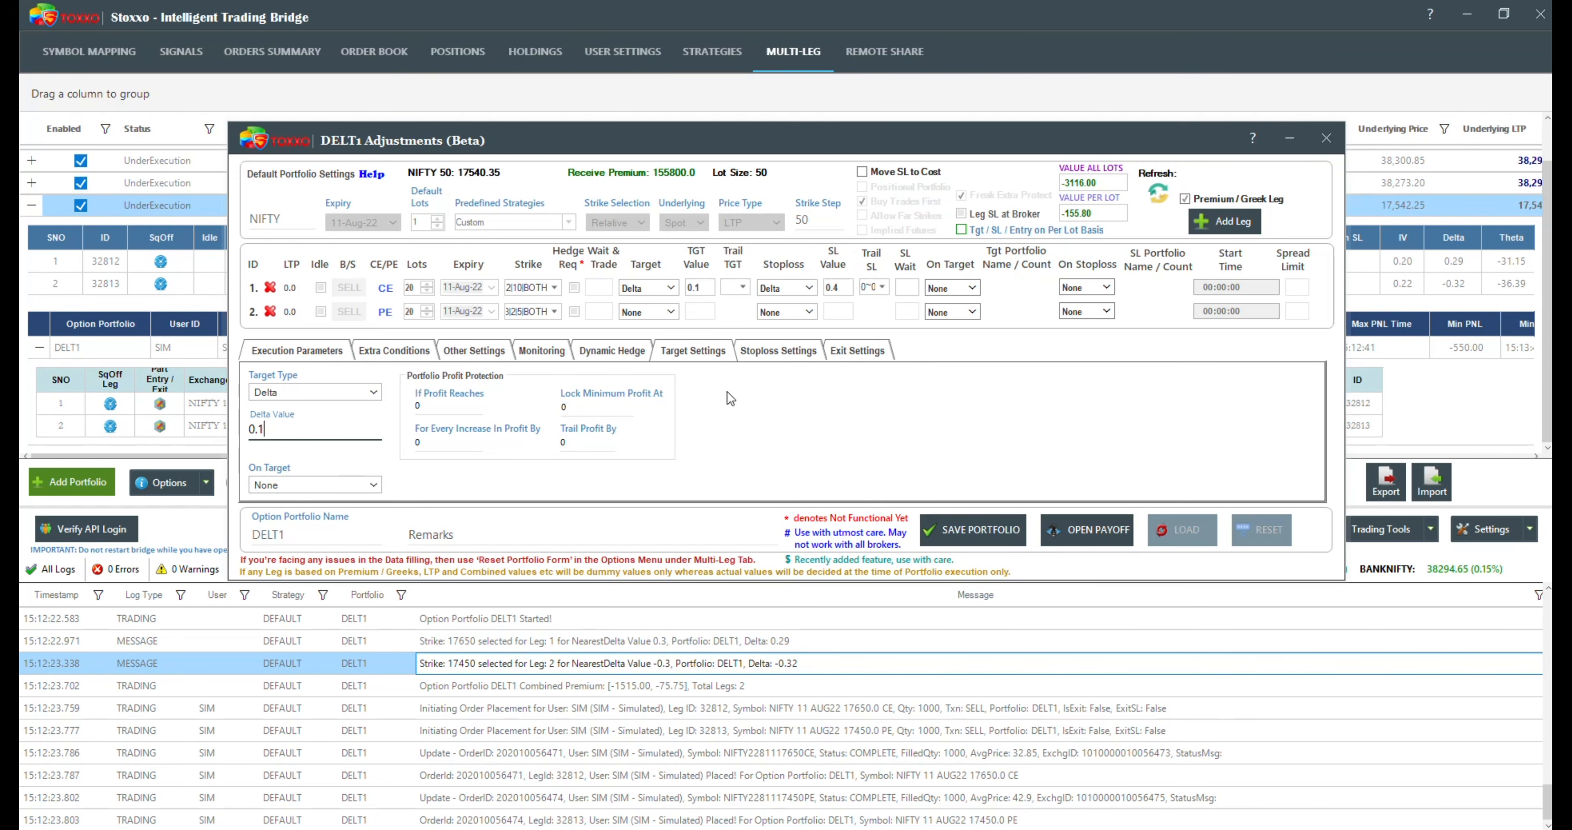
Step: Set the portfolio-level stoploss type to Delta, triggering if delta goes below 0.4
{"action": "left_click", "coordinate": [759, 355]}
{"action": "left_click", "coordinate": [314, 399]}
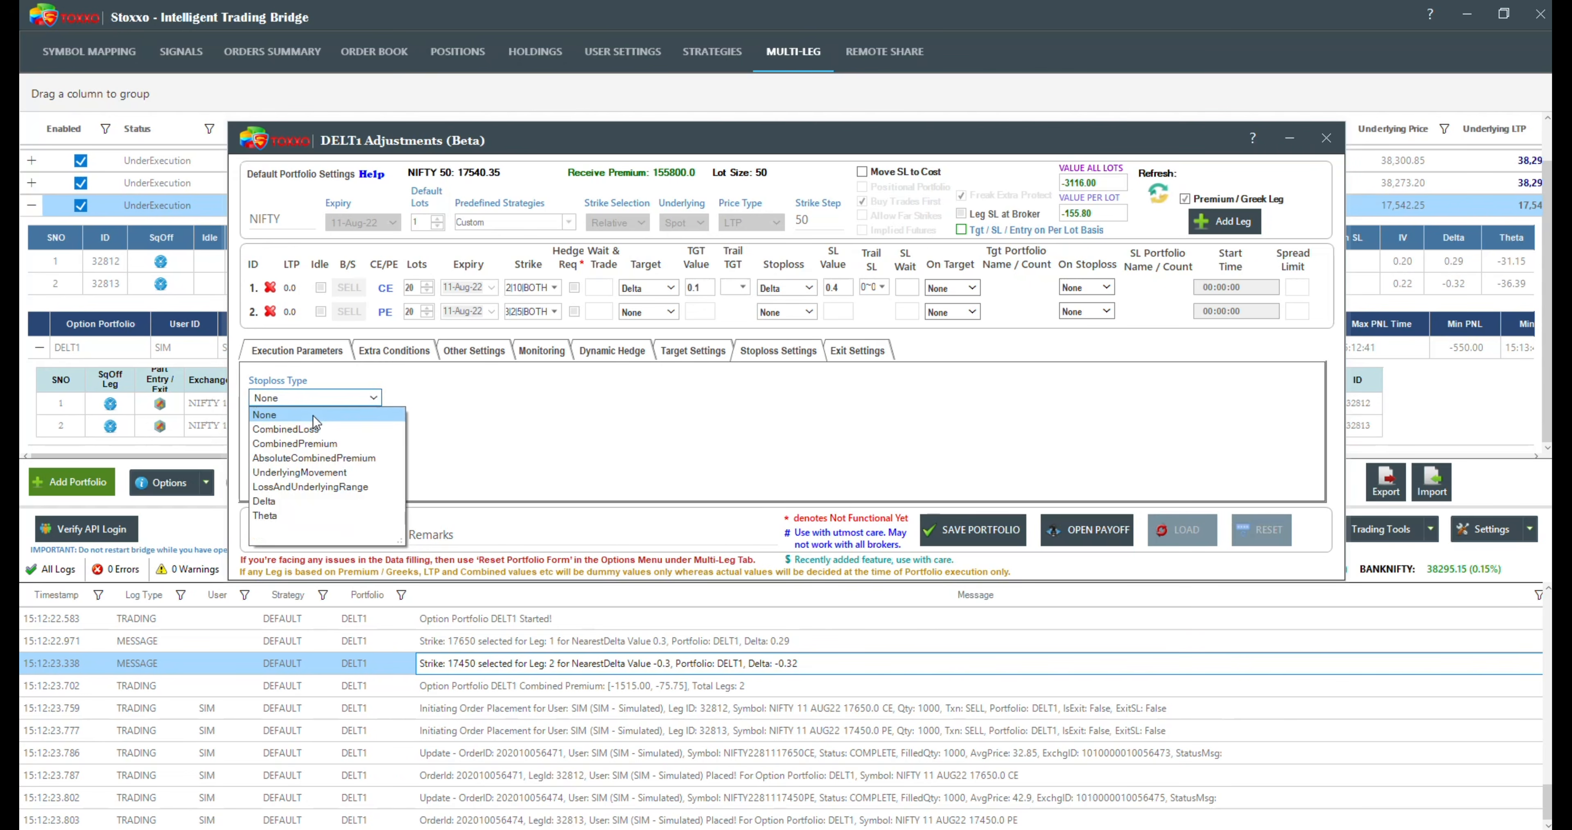
{"action": "left_click", "coordinate": [292, 502]}
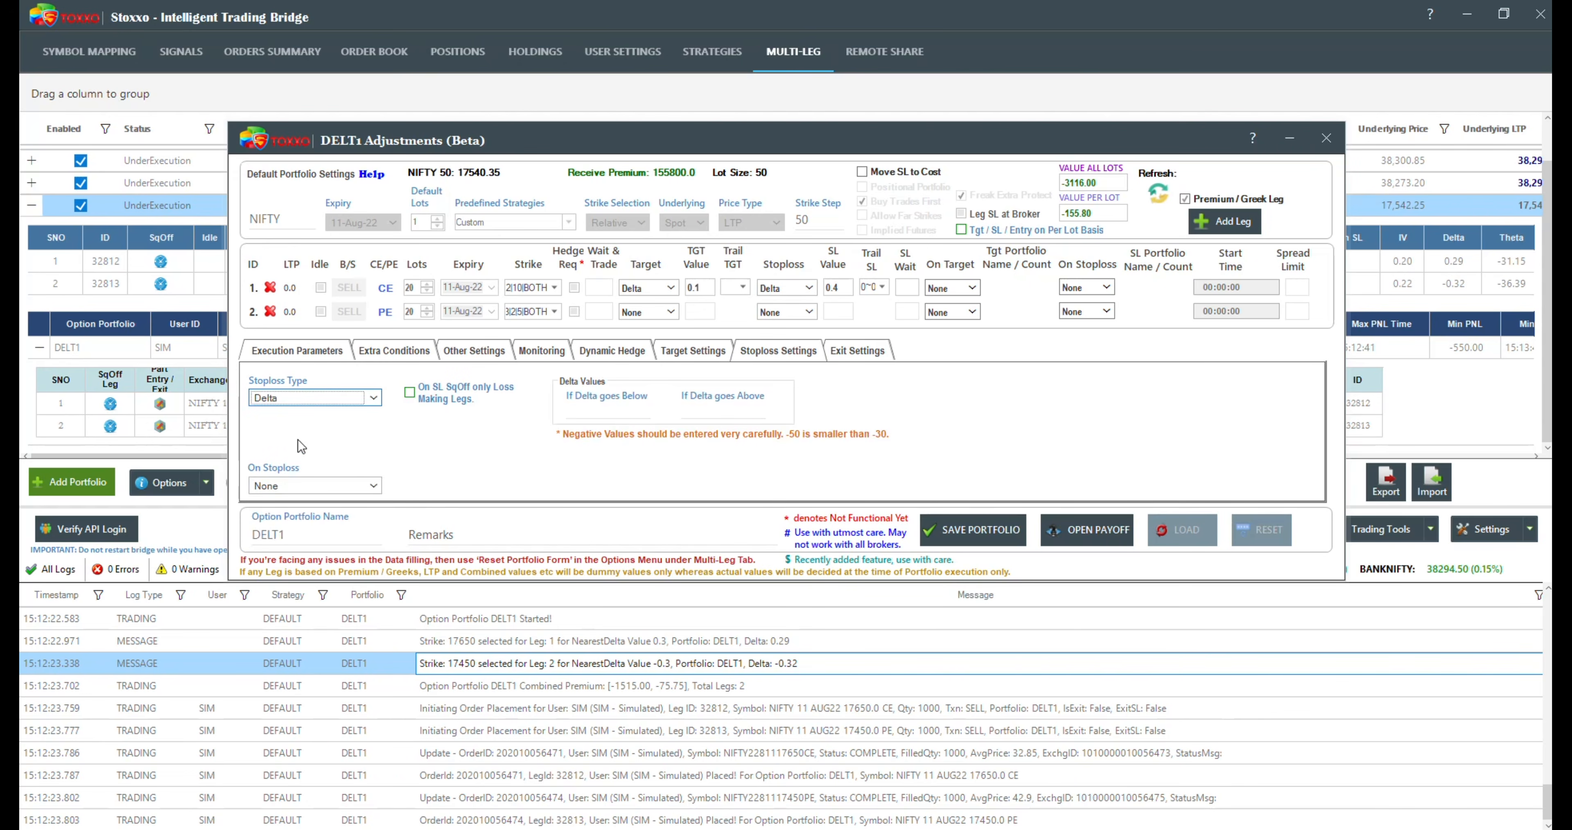
{"action": "left_click", "coordinate": [590, 411]}
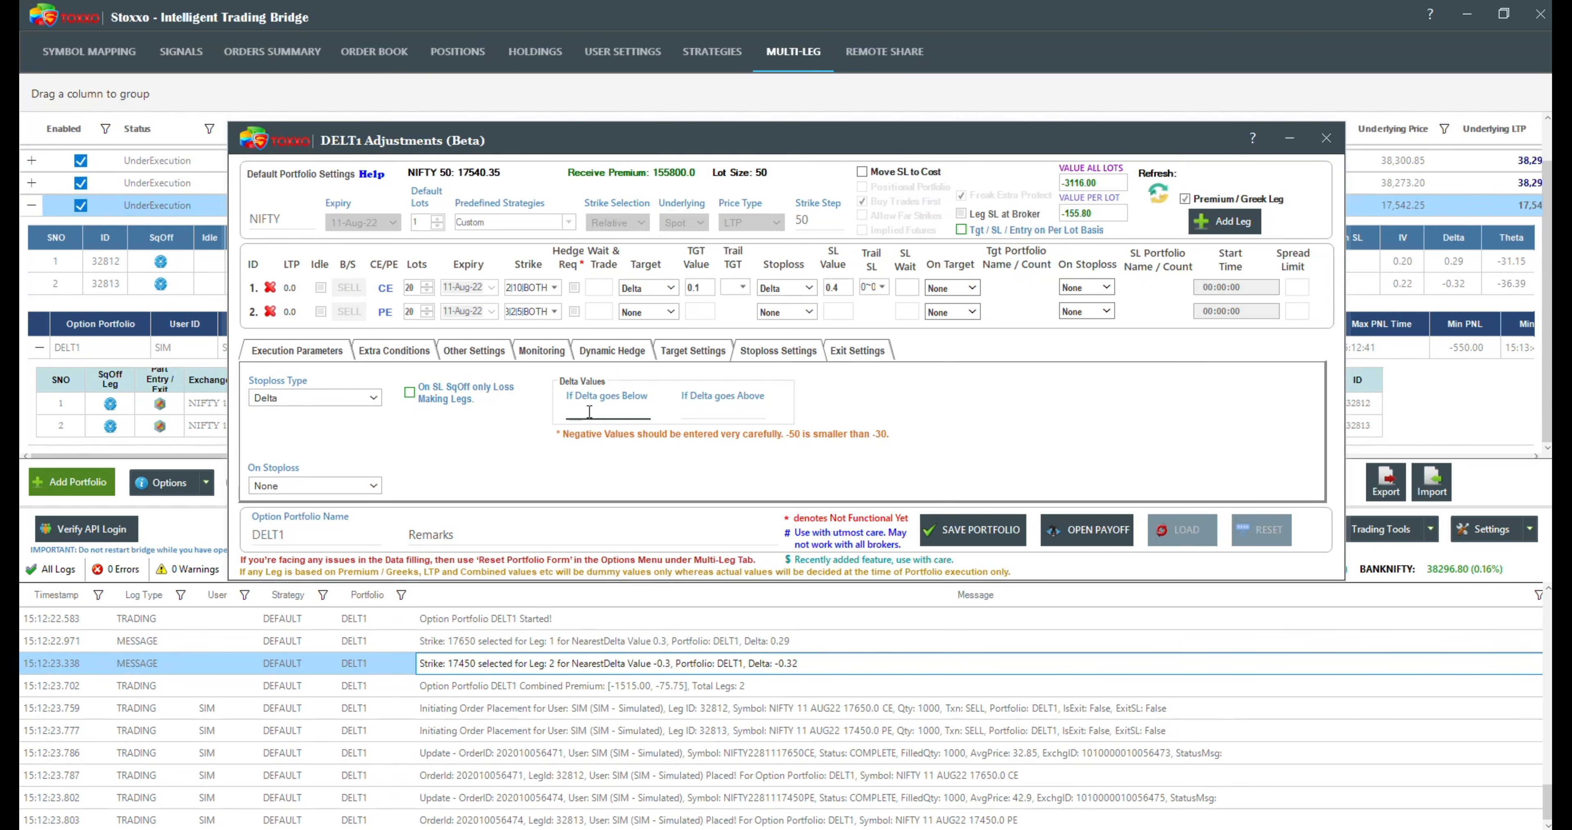
{"action": "type", "text": "0.2"}
{"action": "key", "text": "BackSpace"}
{"action": "type", "text": "0"}
{"action": "key", "text": "BackSpace"}
{"action": "key", "text": "BackSpace"}
{"action": "key", "text": "BackSpace"}
{"action": "type", "text": "0"}
{"action": "key", "text": "BackSpace"}
{"action": "type", "text": "4"}
Step: Add the stoploss trigger for delta going above 0.5 and save the DELT1 adjustments
{"action": "left_click", "coordinate": [721, 411]}
{"action": "type", "text": "0.5"}
{"action": "left_click", "coordinate": [950, 532]}
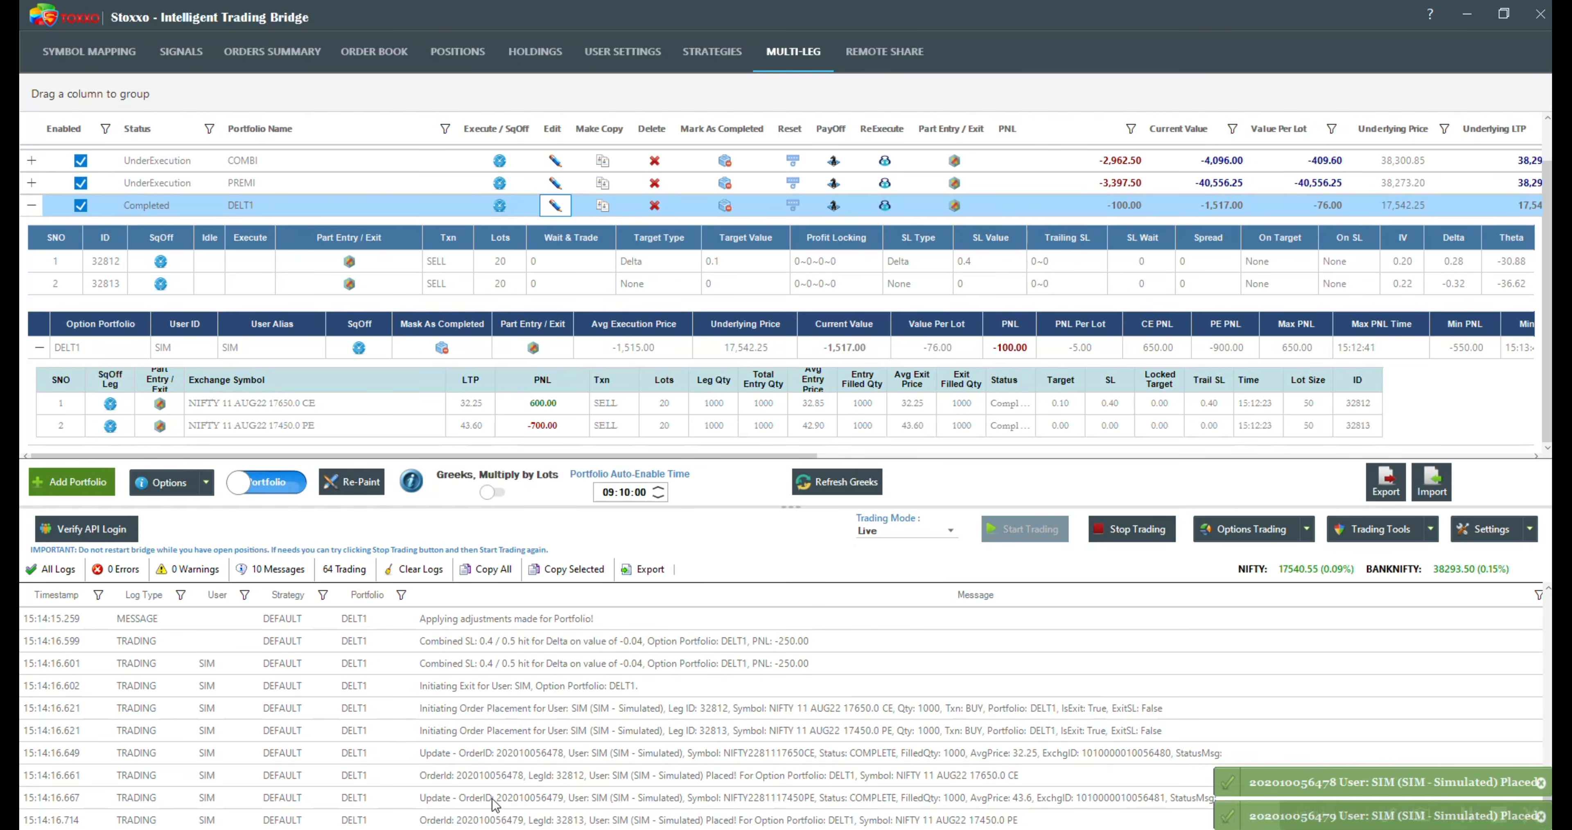
Step: Examine the log entries on DELT1's combined stoploss and exit orders, and collapse the portfolio's details
{"action": "left_click", "coordinate": [573, 776]}
{"action": "left_click", "coordinate": [467, 688]}
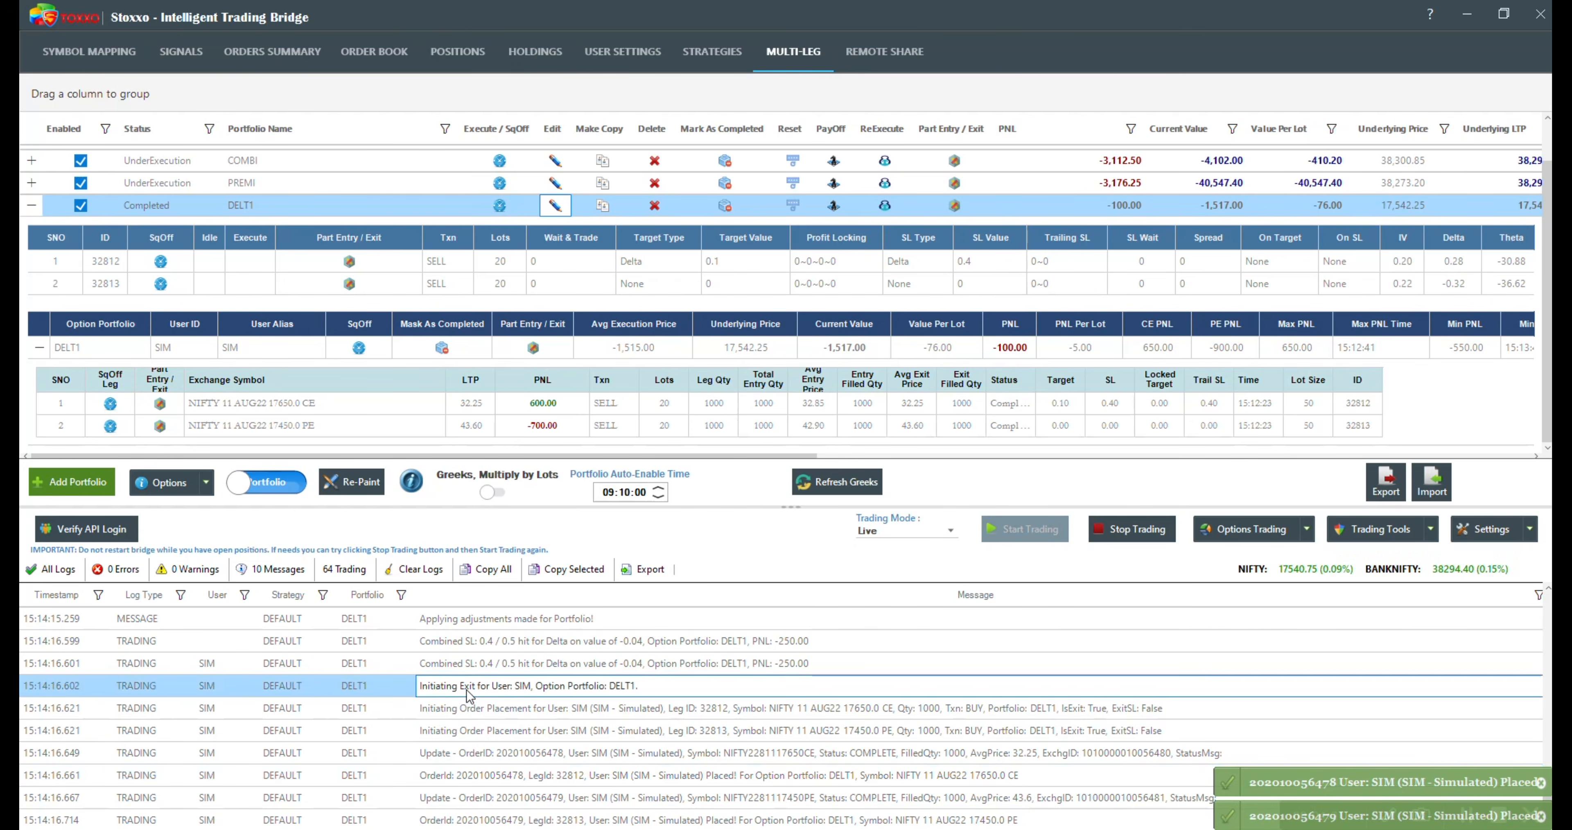
{"action": "left_click", "coordinate": [500, 663]}
{"action": "left_click", "coordinate": [500, 651]}
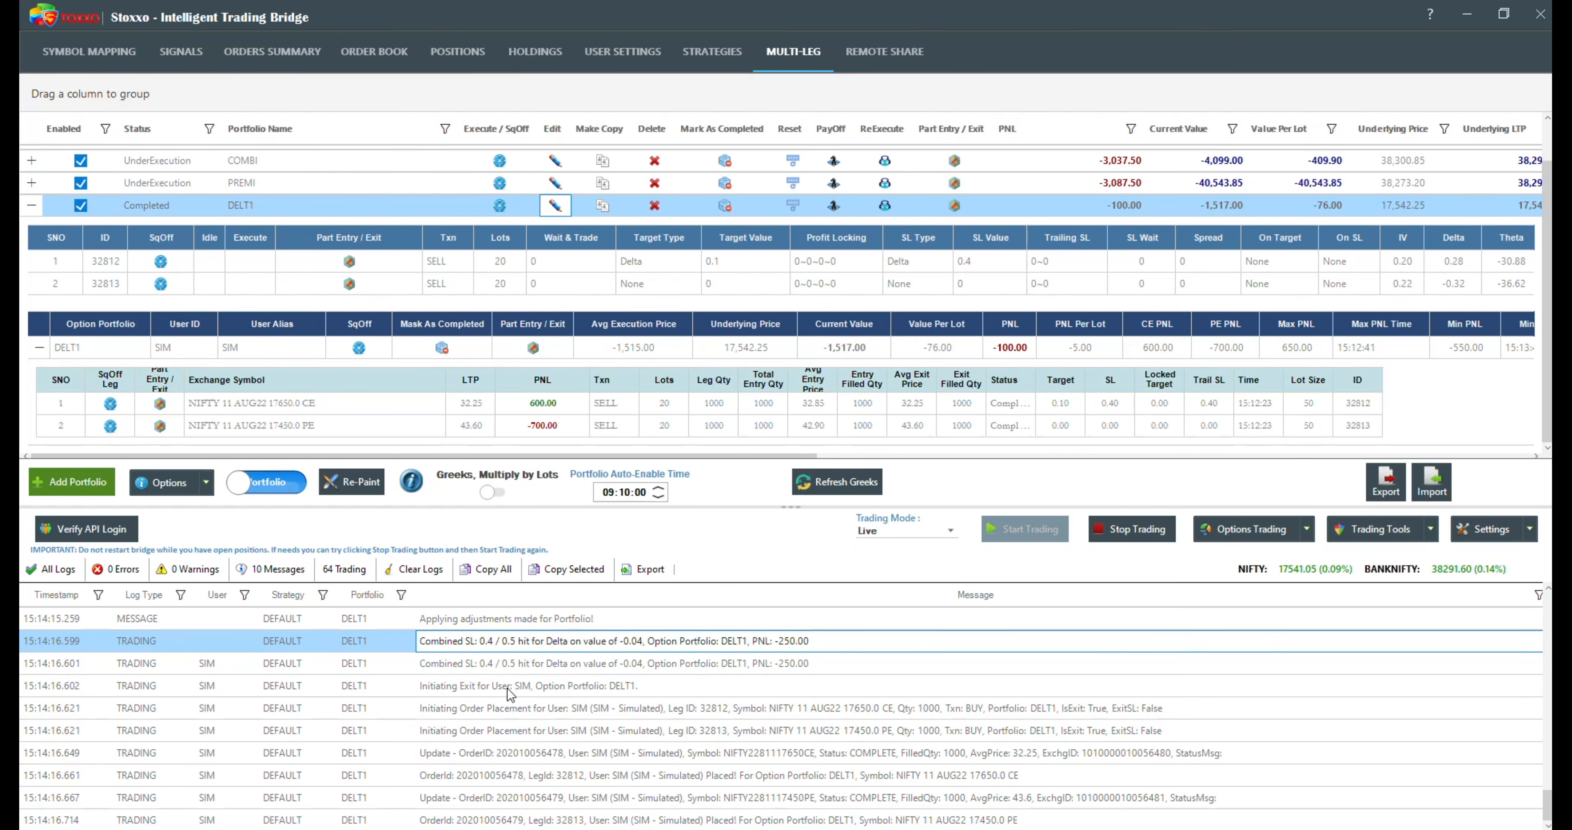
{"action": "left_click", "coordinate": [678, 667]}
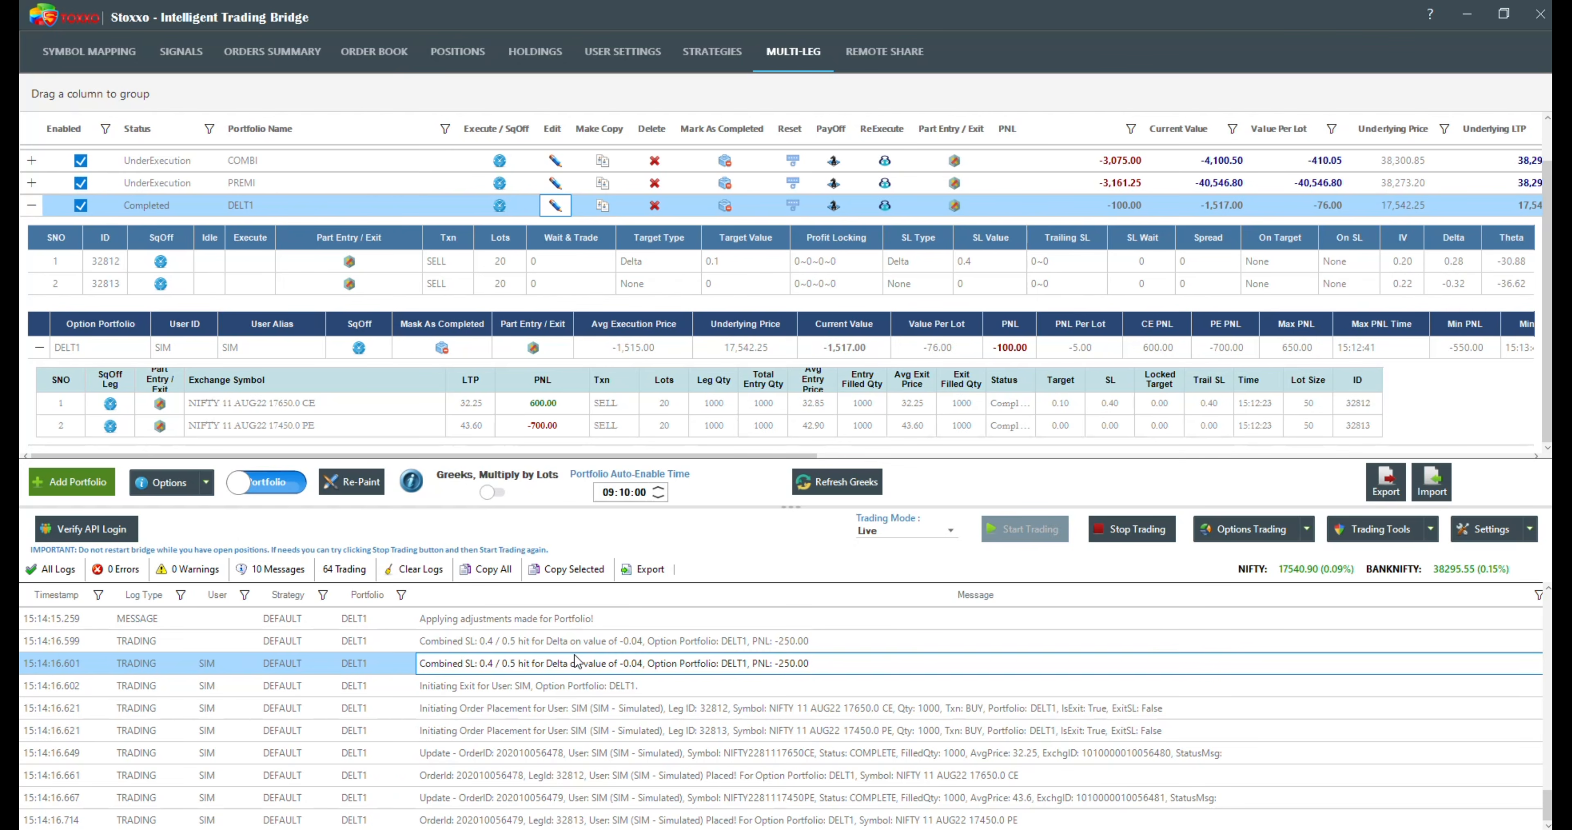
{"action": "left_click", "coordinate": [32, 205]}
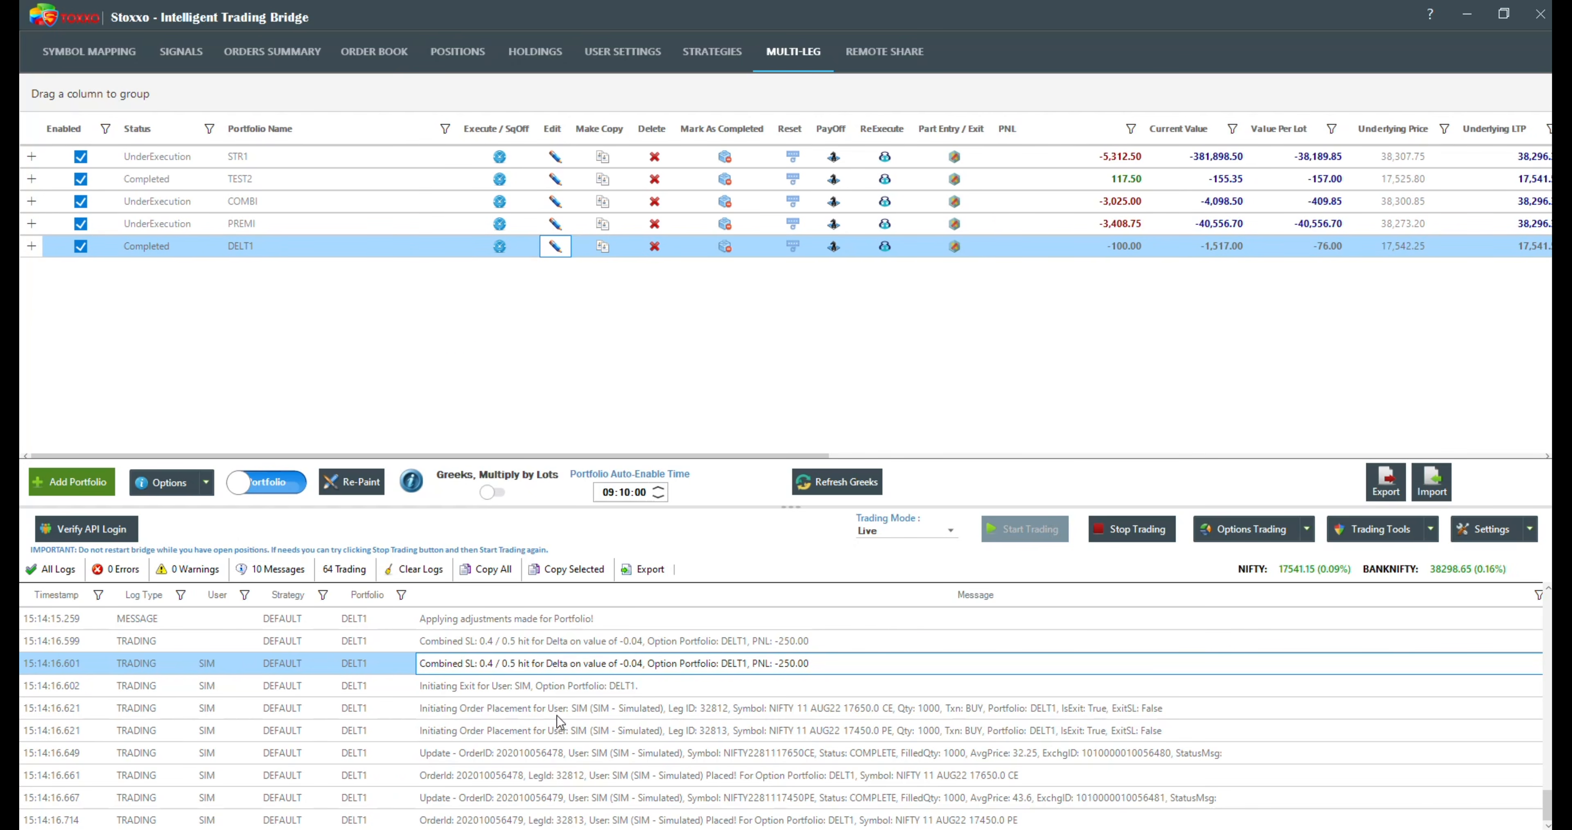
{"action": "left_click", "coordinate": [521, 718]}
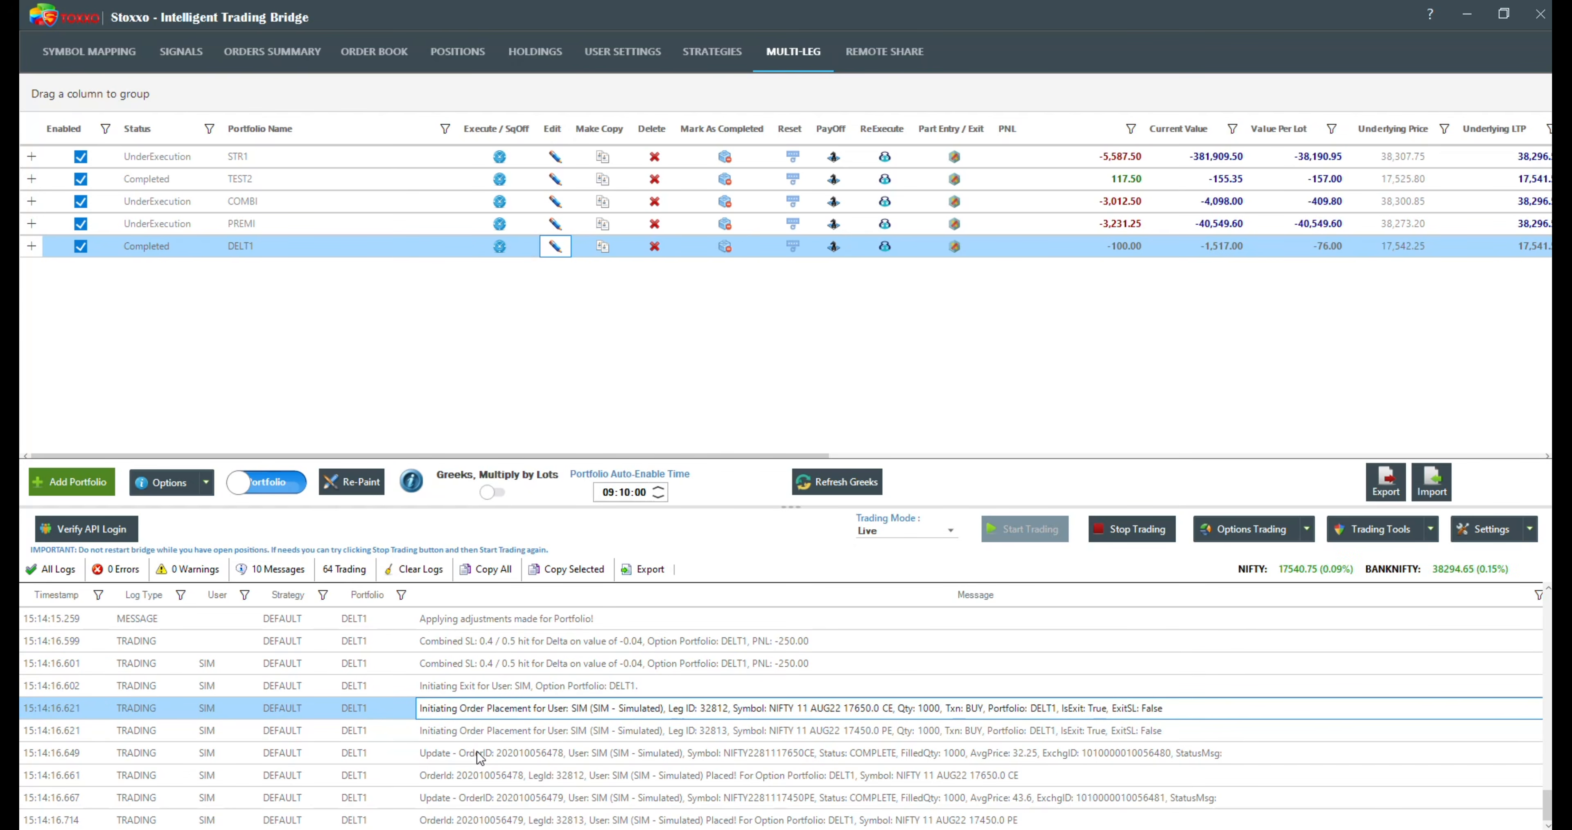
{"action": "scroll", "coordinate": [480, 757], "scroll_direction": "up", "scroll_amount": 2}
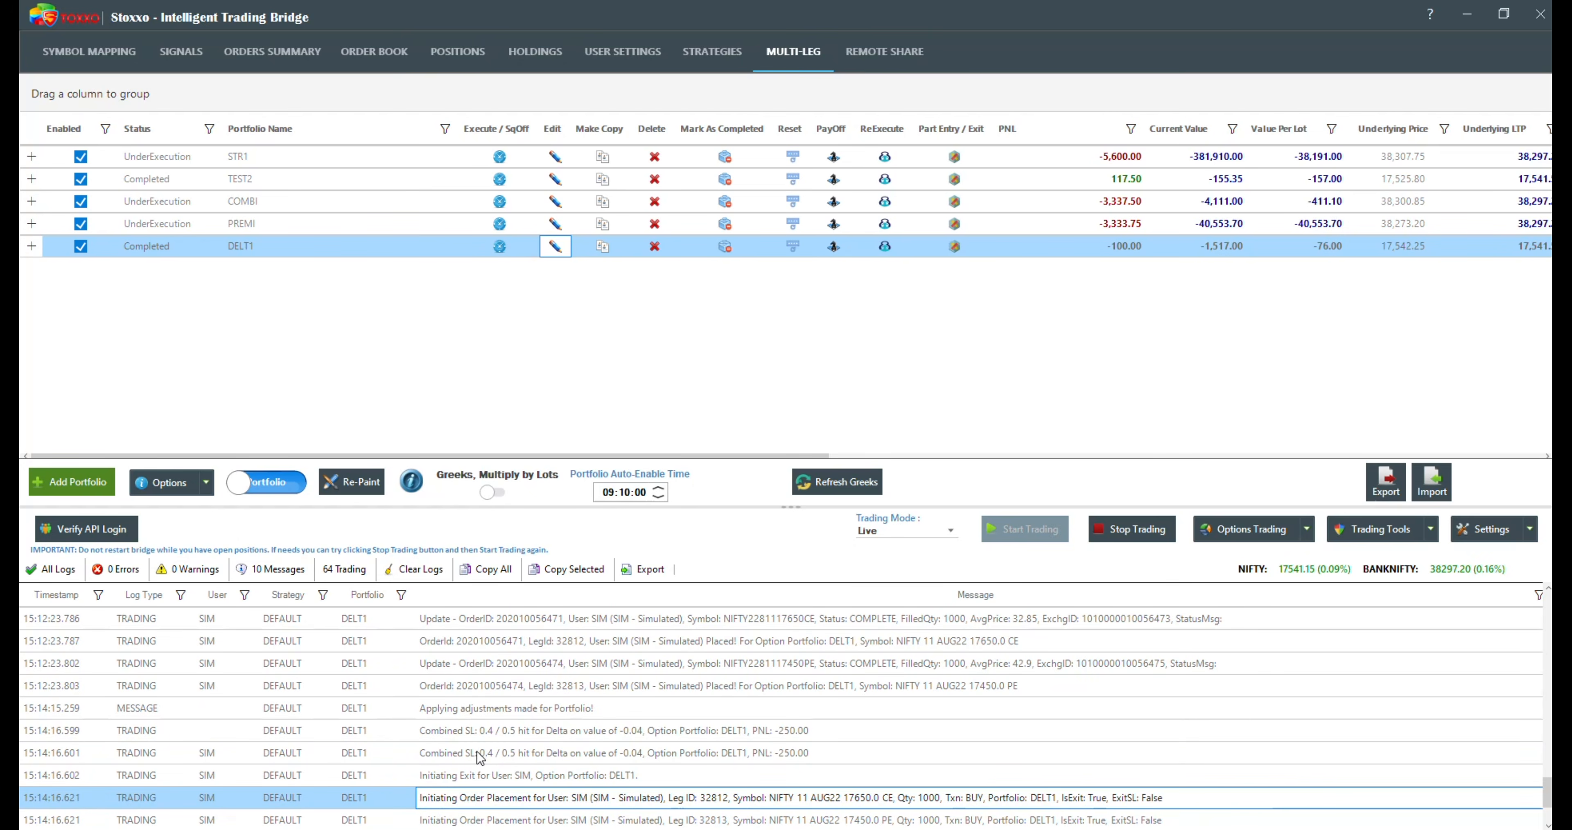
{"action": "left_click", "coordinate": [45, 663]}
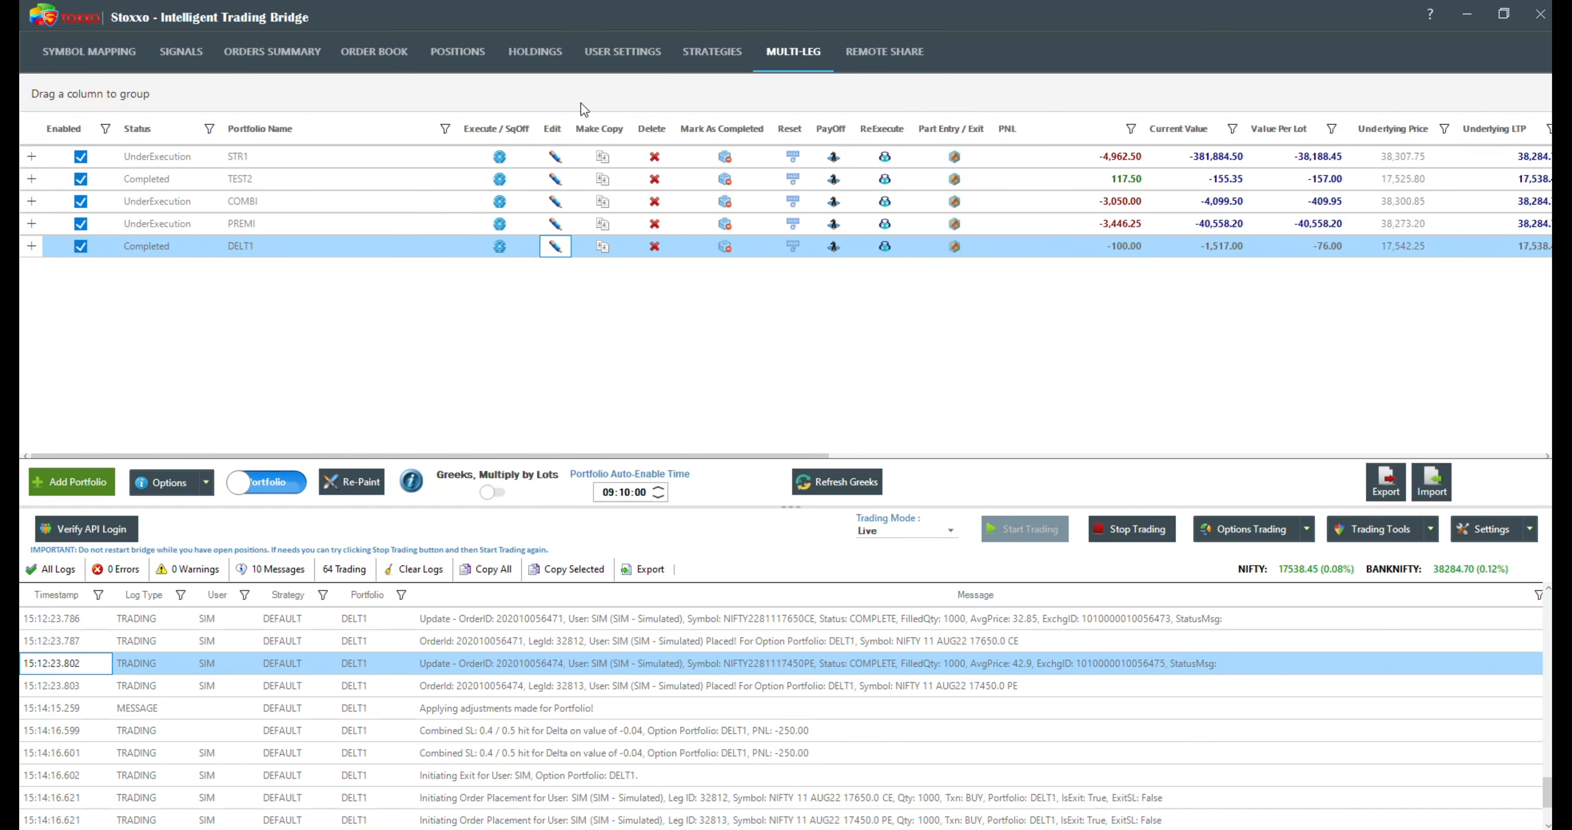
Step: Review the multi-leg orders list down to the DELT1 orders and return to the portfolio view
{"action": "left_click", "coordinate": [272, 482]}
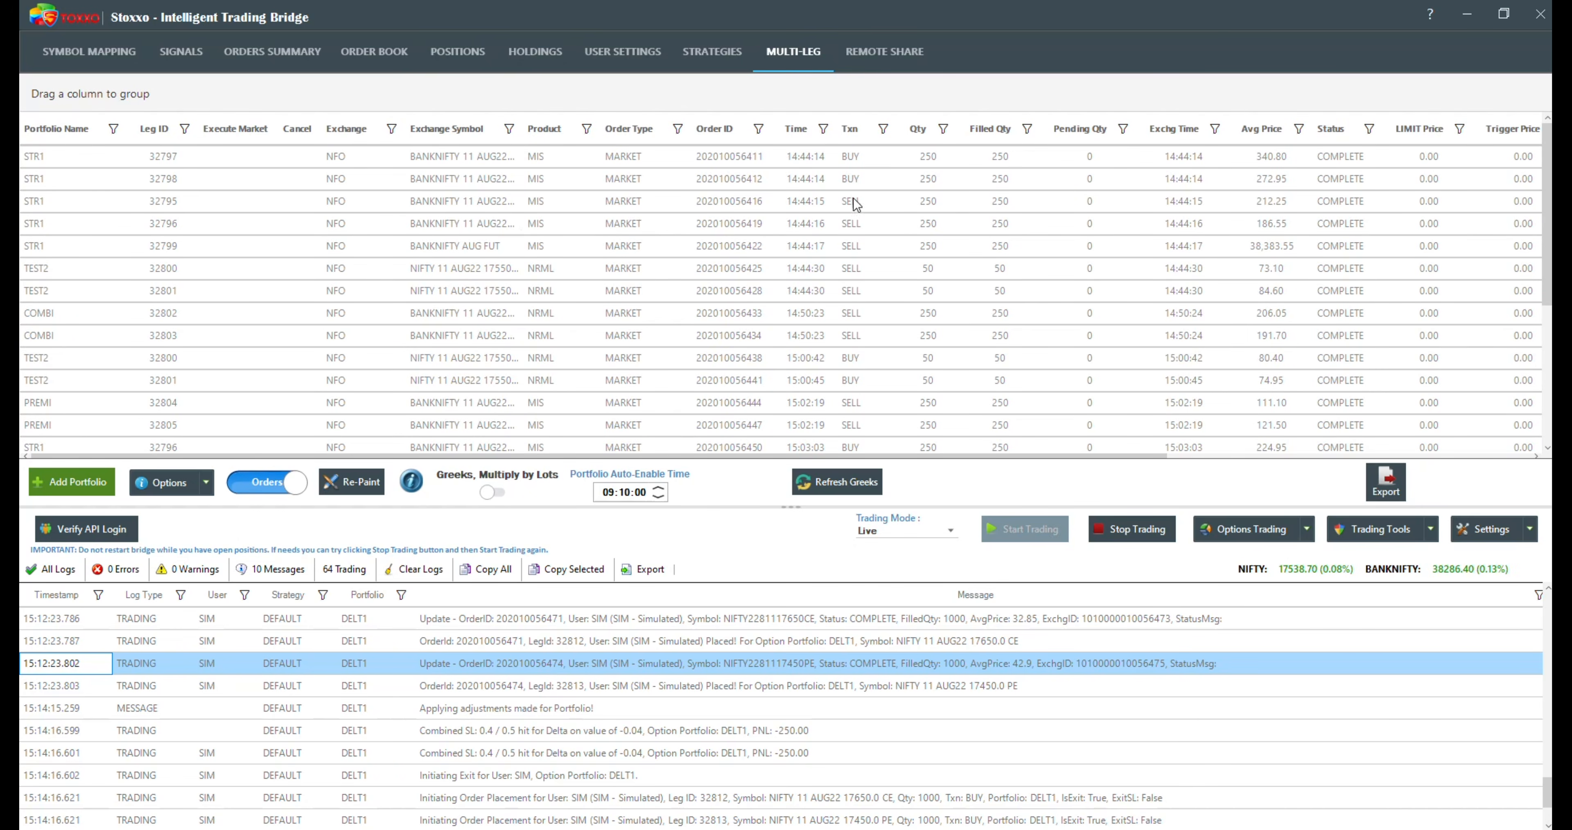
{"action": "scroll", "coordinate": [844, 296], "scroll_direction": "down", "scroll_amount": 3}
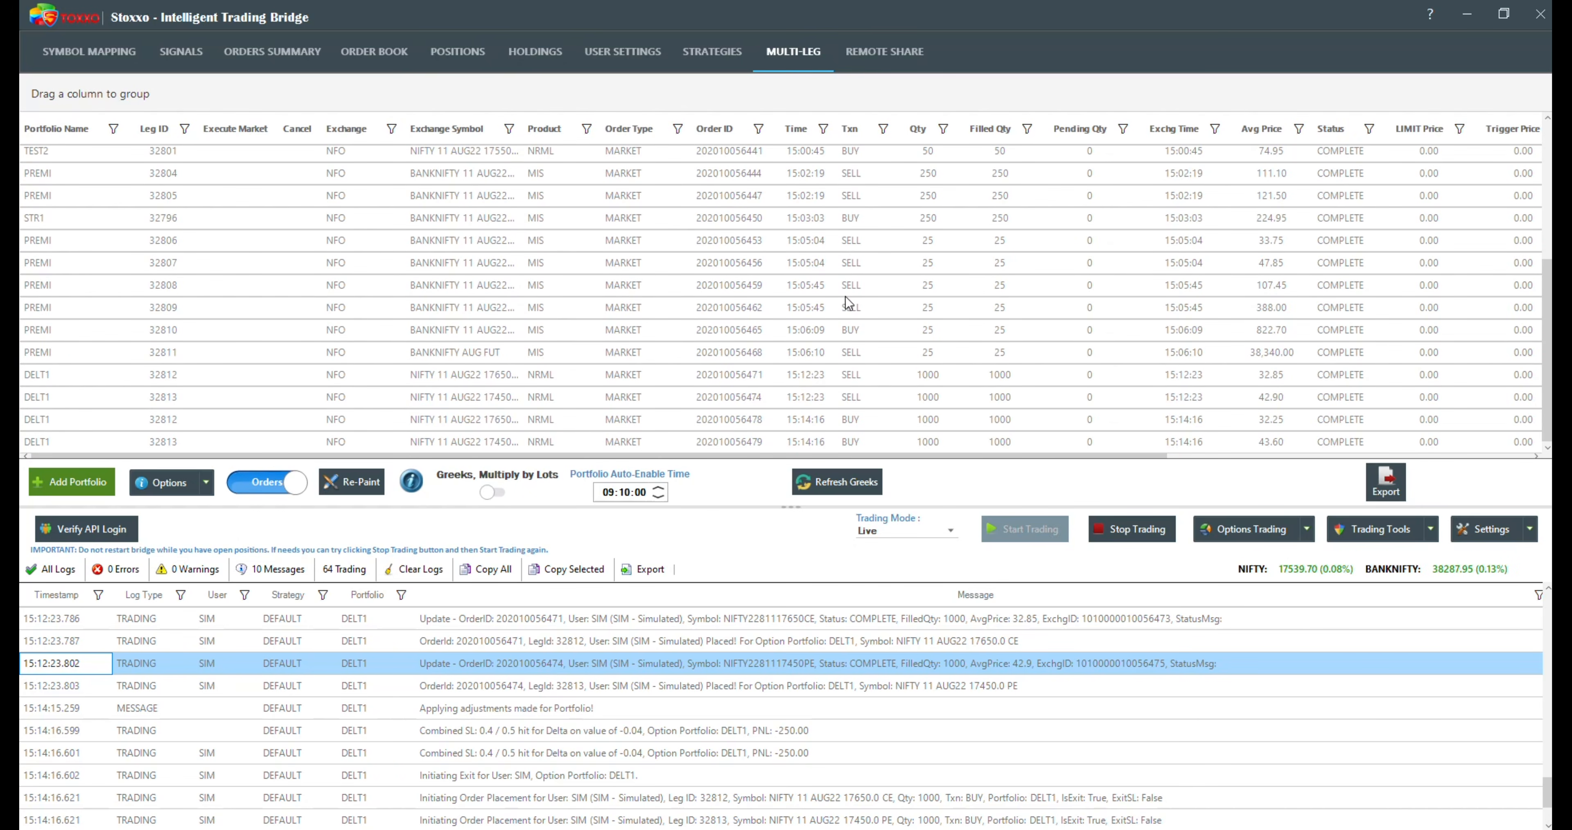
{"action": "left_click", "coordinate": [253, 482]}
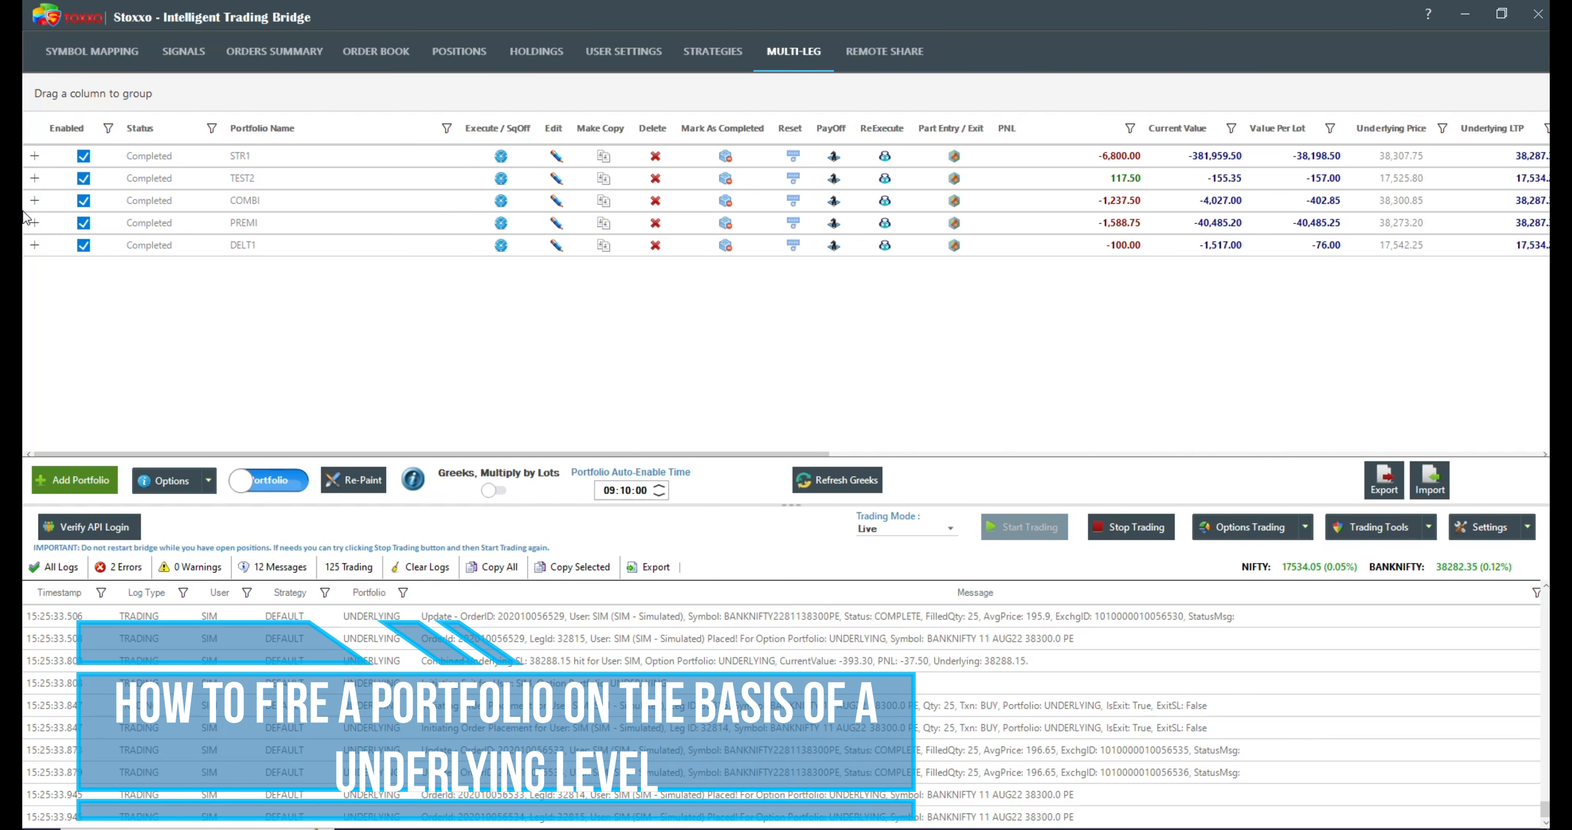
Step: Start a new options portfolio with Premium / Greek Leg disabled and the predefined ShortStraddle strategy
{"action": "left_click", "coordinate": [60, 488]}
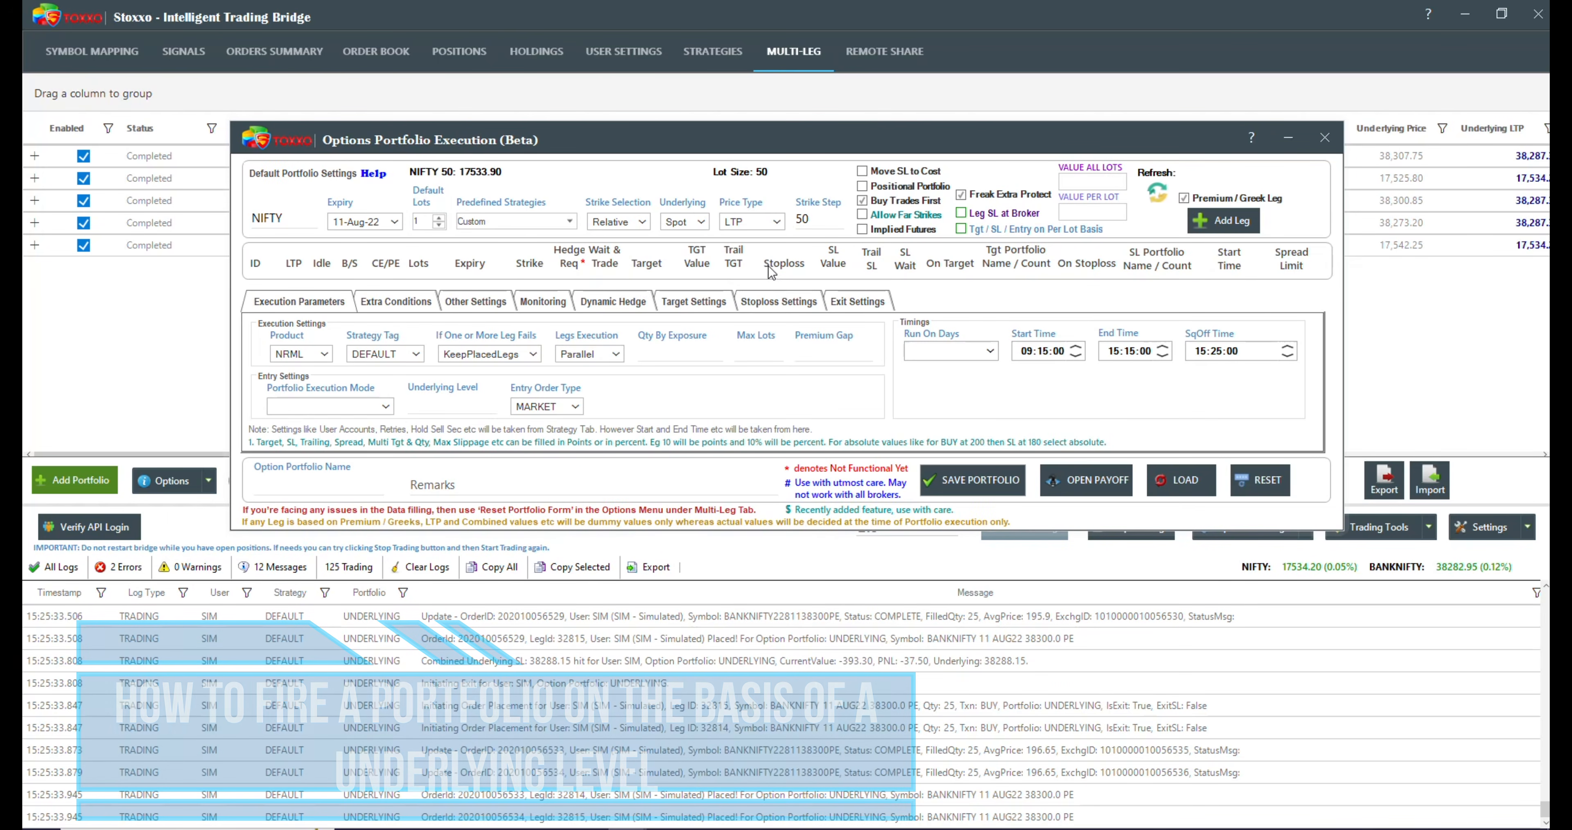
{"action": "mouse_move", "coordinate": [494, 356]}
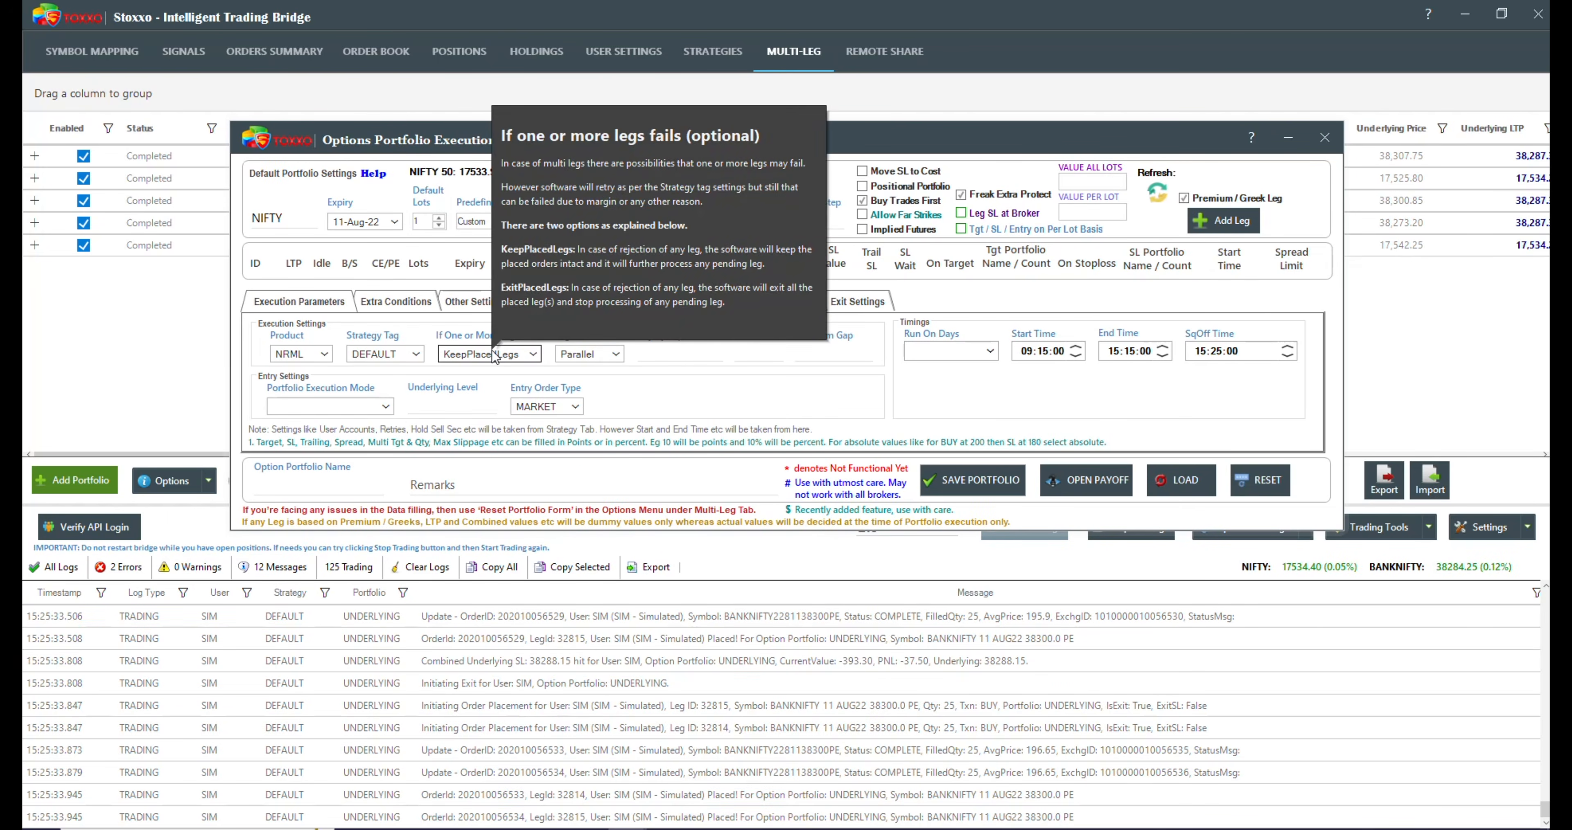
{"action": "left_click", "coordinate": [1185, 197]}
{"action": "left_click", "coordinate": [516, 220]}
{"action": "left_click", "coordinate": [513, 267]}
Step: Change the new portfolio's symbol to BANKNIFTY
{"action": "left_click", "coordinate": [351, 454]}
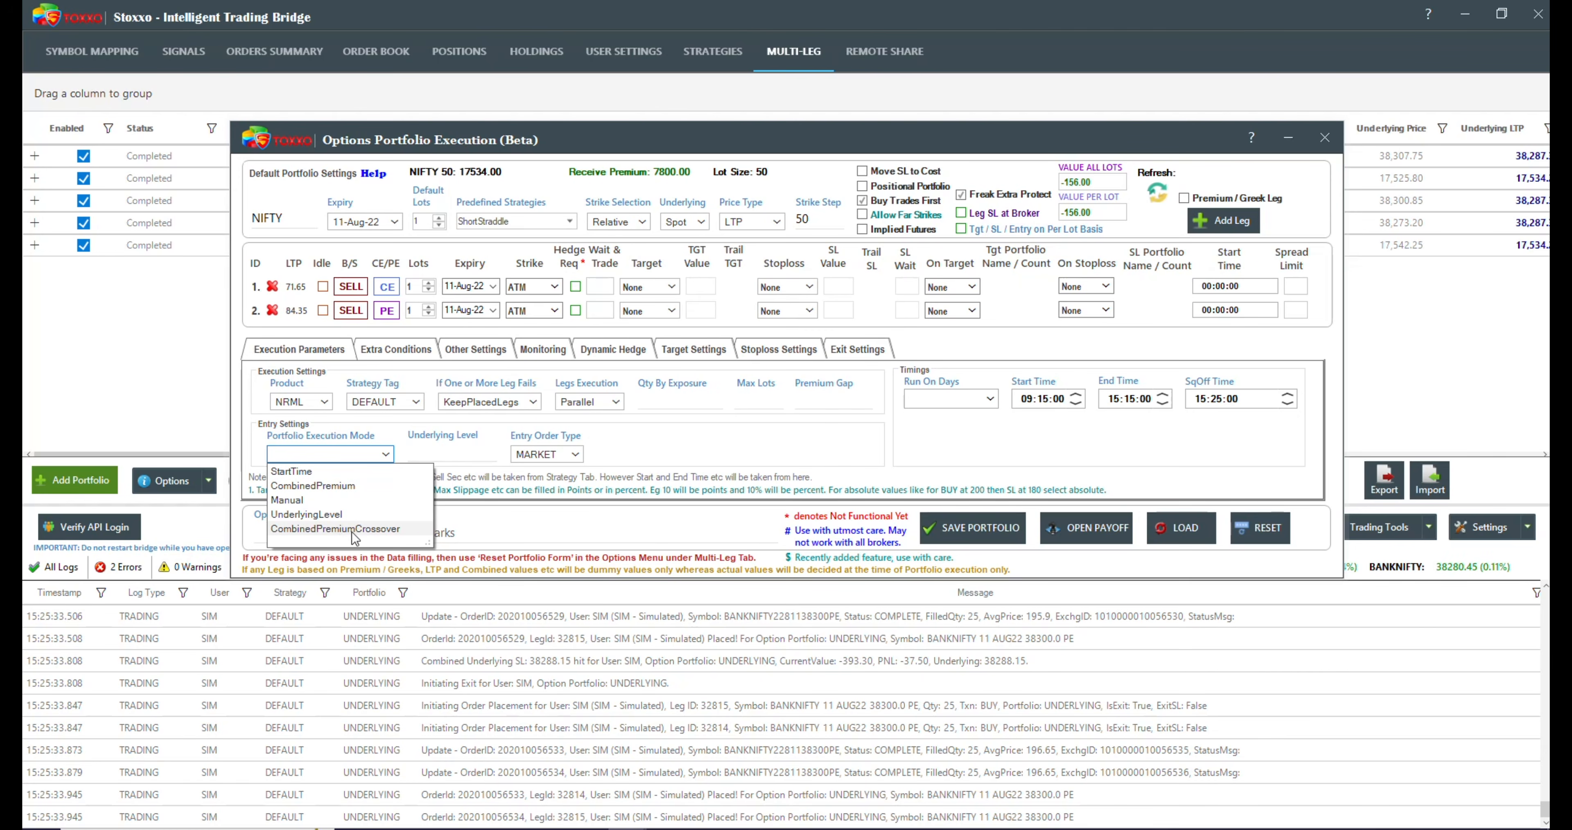
{"action": "left_click_drag", "start_coordinate": [296, 220], "coordinate": [164, 203]}
{"action": "type", "text": "ban"}
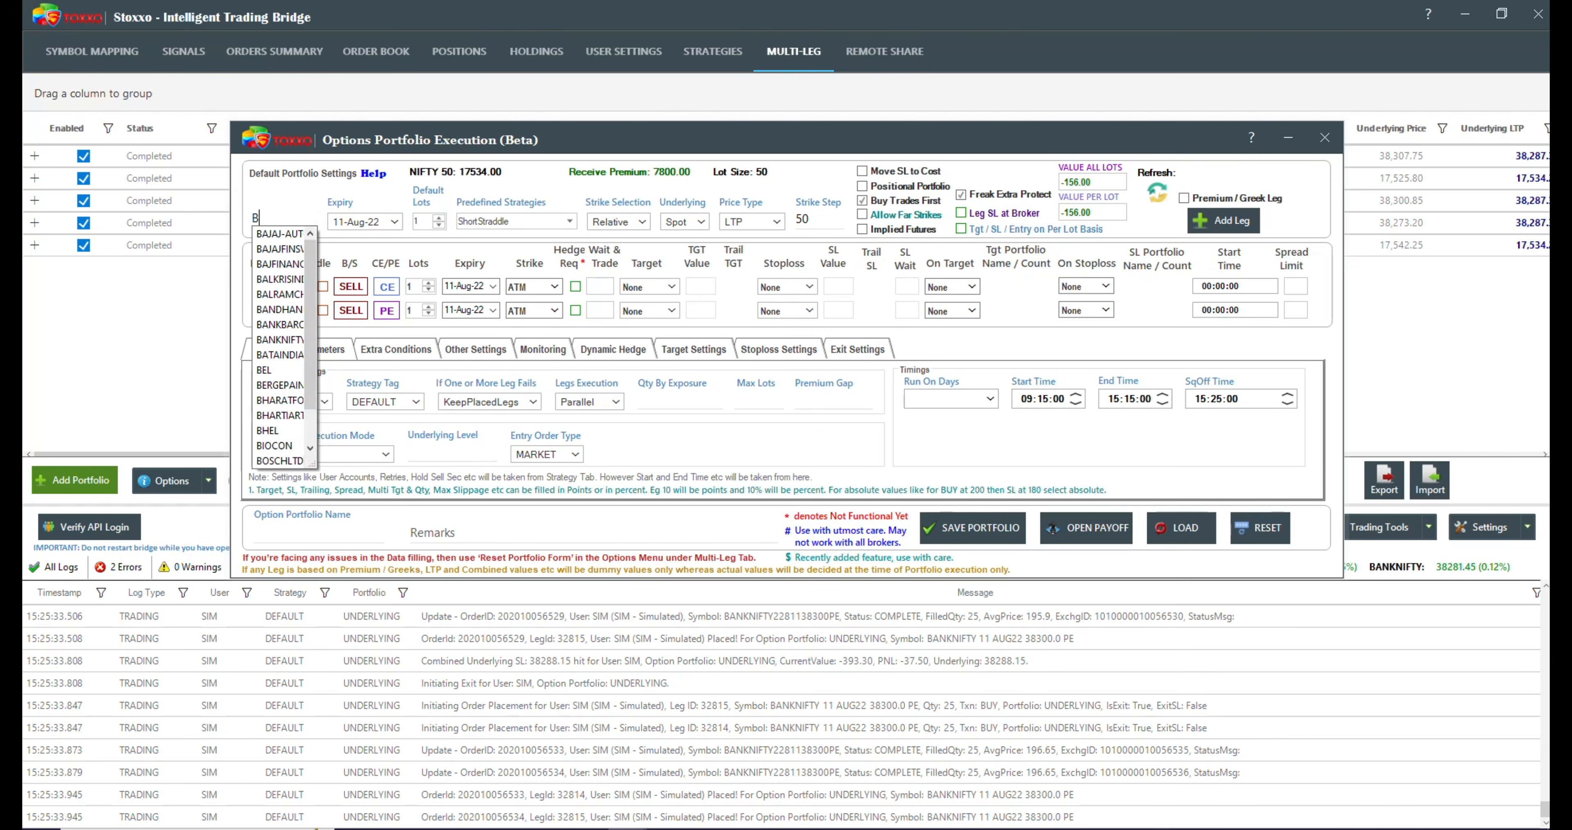
{"action": "key", "text": "Down"}
{"action": "key", "text": "Down"}
{"action": "key", "text": "Down"}
{"action": "key", "text": "Tab"}
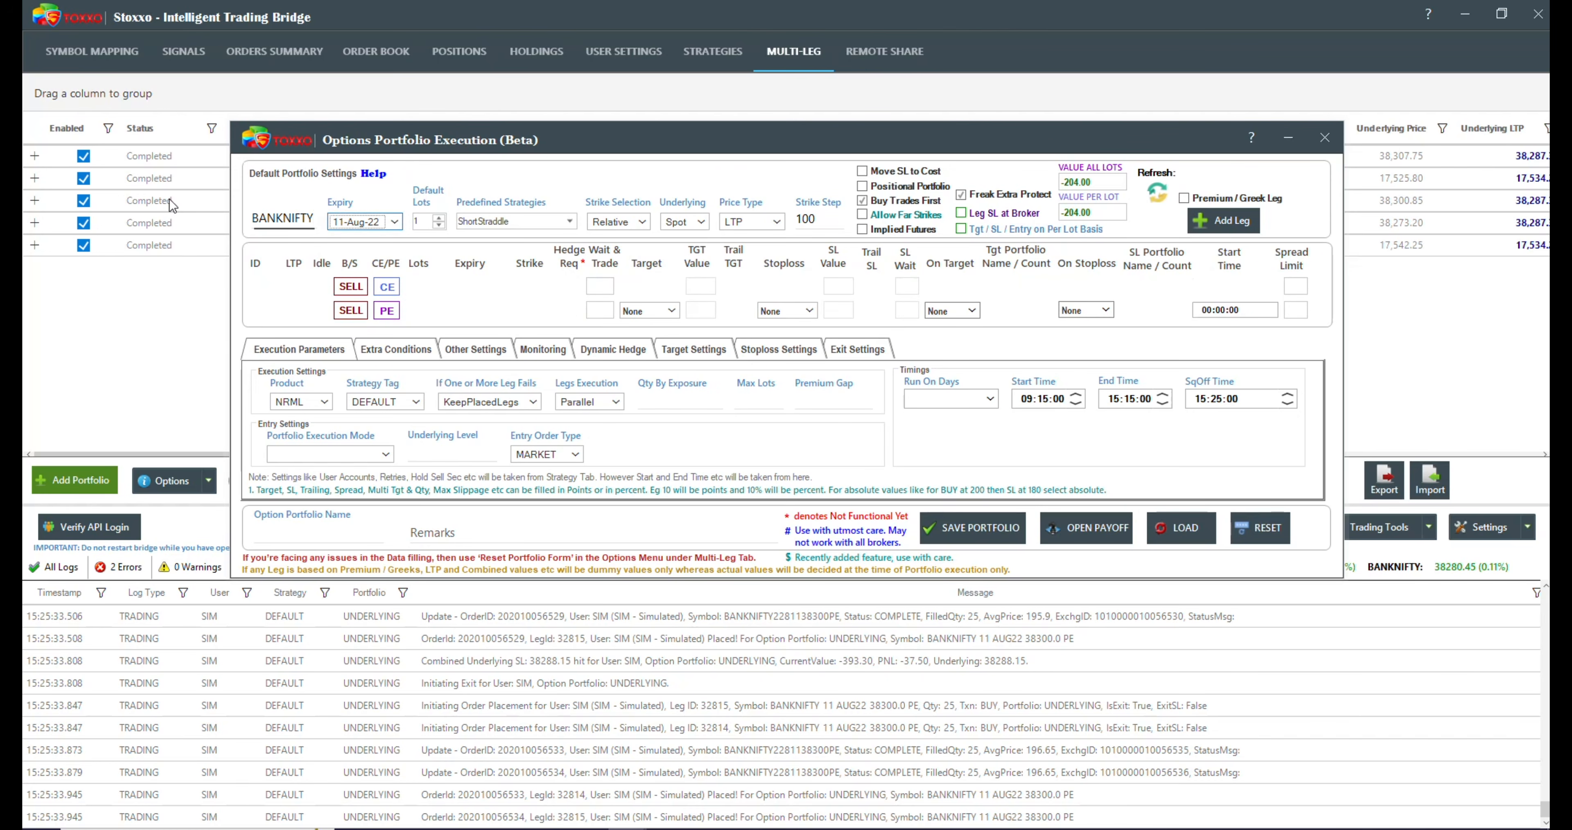
Step: Set the portfolio execution mode to UnderlyingLevel at 38280 and enter UNDER as the portfolio name
{"action": "left_click", "coordinate": [314, 454]}
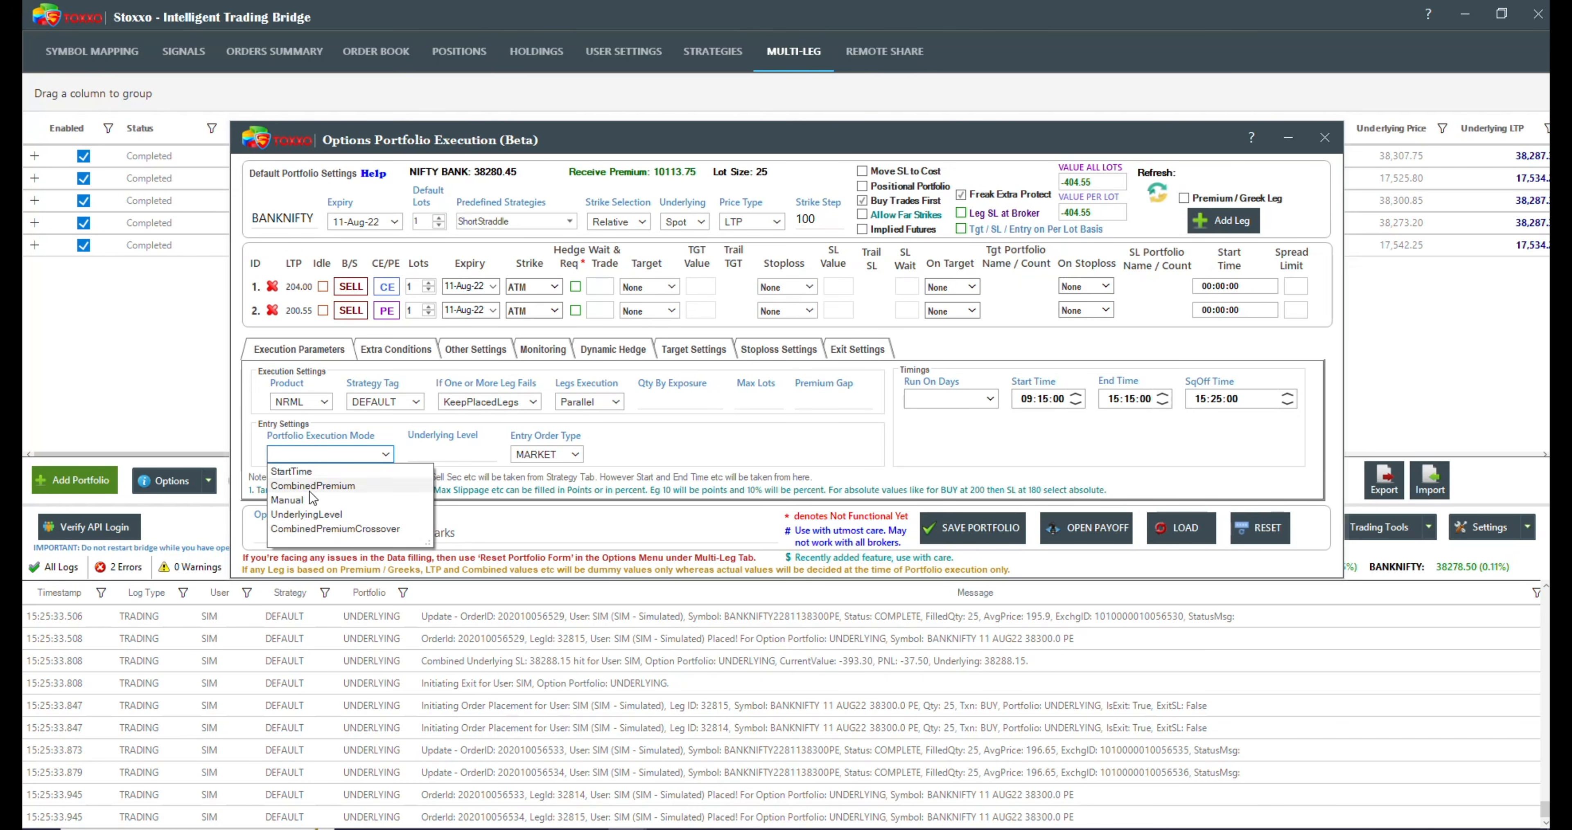
{"action": "left_click", "coordinate": [325, 517]}
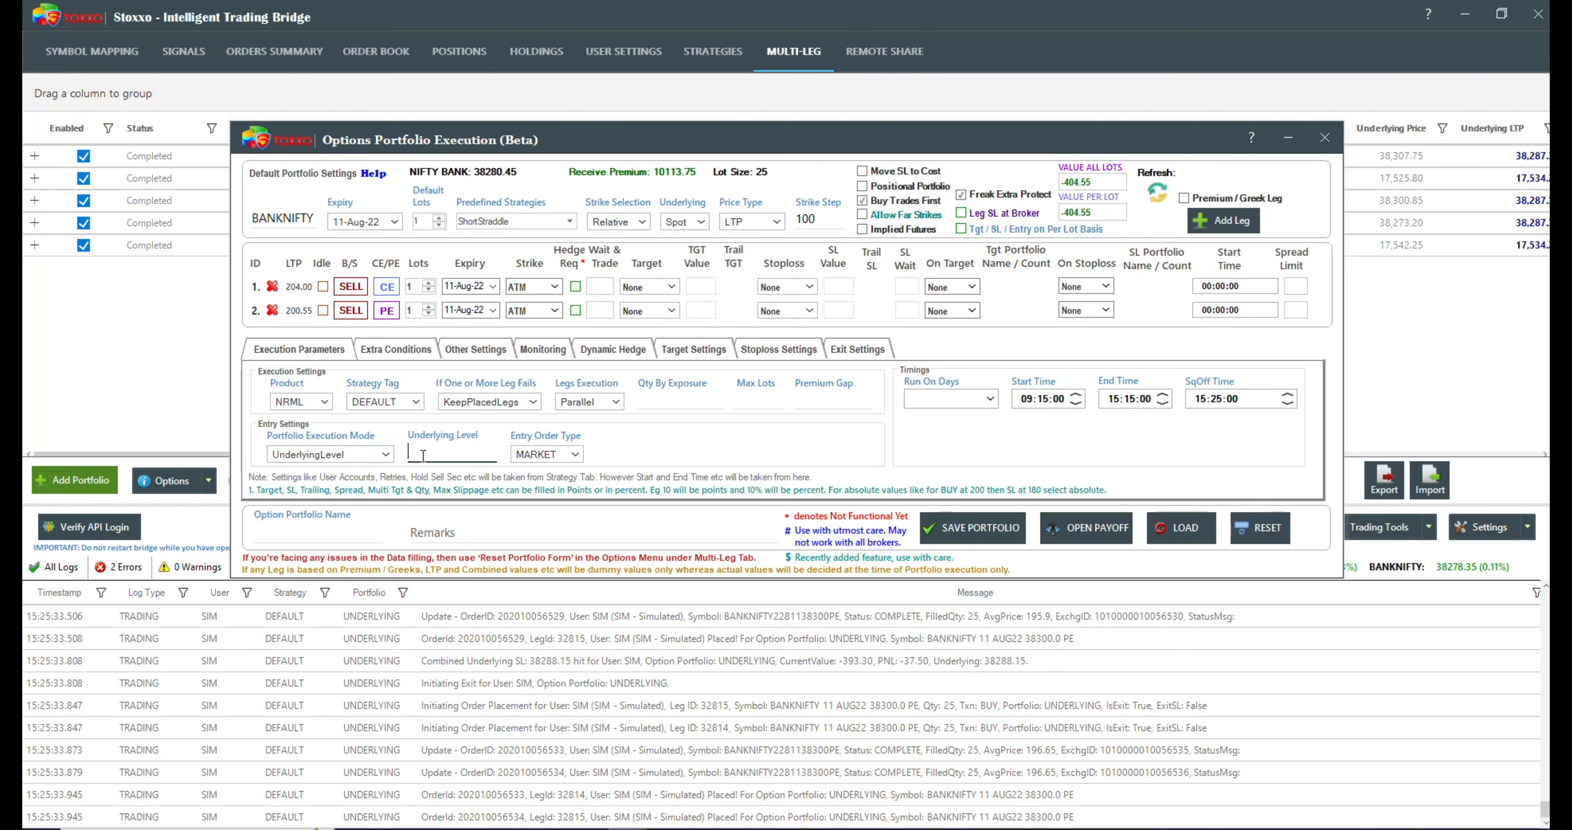
{"action": "mouse_move", "coordinate": [423, 454]}
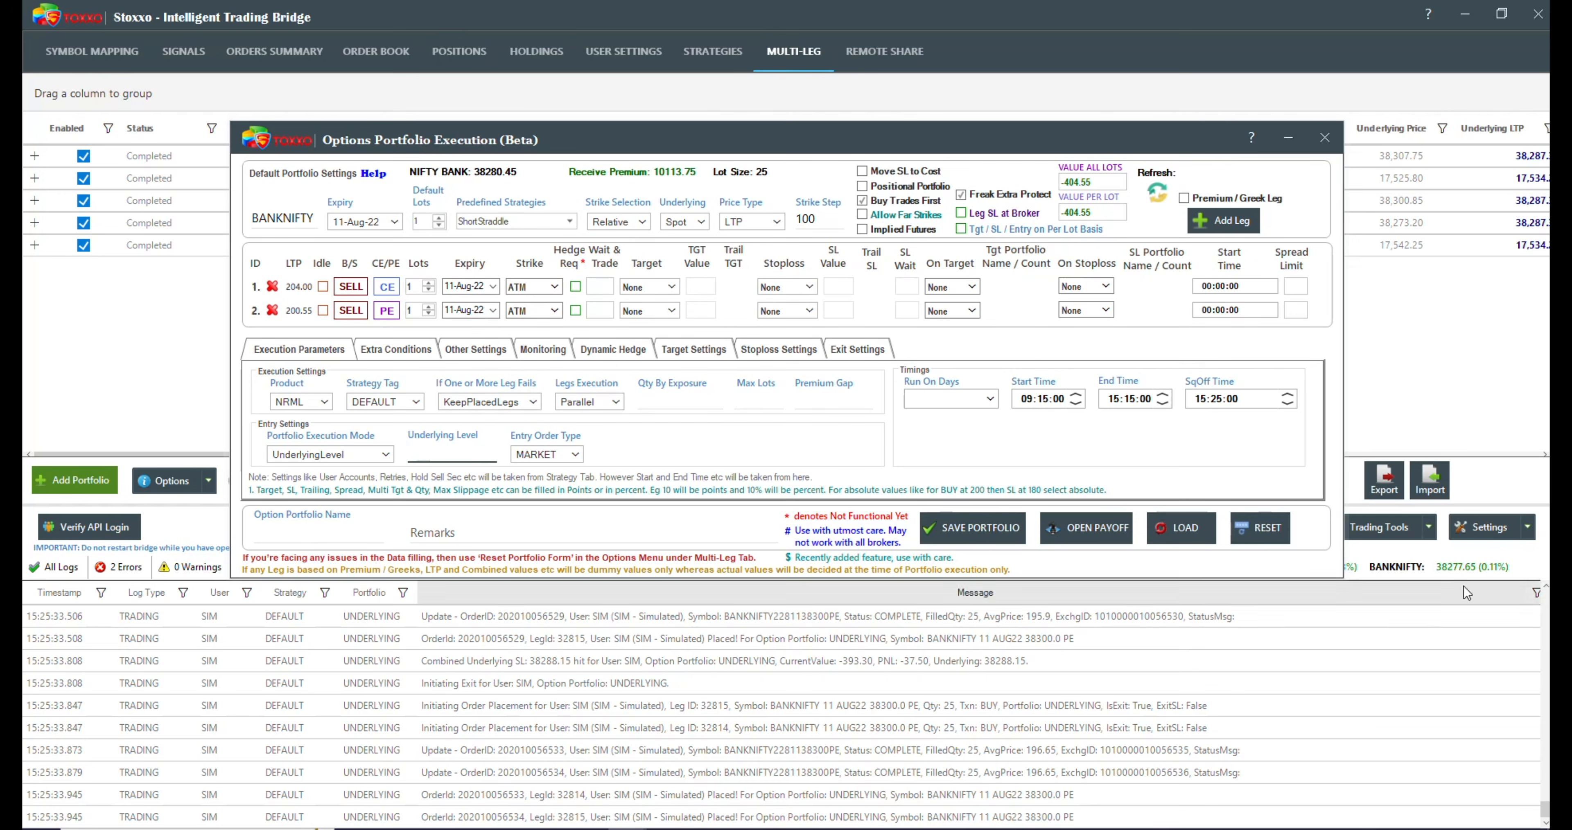
{"action": "left_click", "coordinate": [492, 456]}
{"action": "type", "text": "38"}
{"action": "mouse_move", "coordinate": [515, 459]}
{"action": "type", "text": "280"}
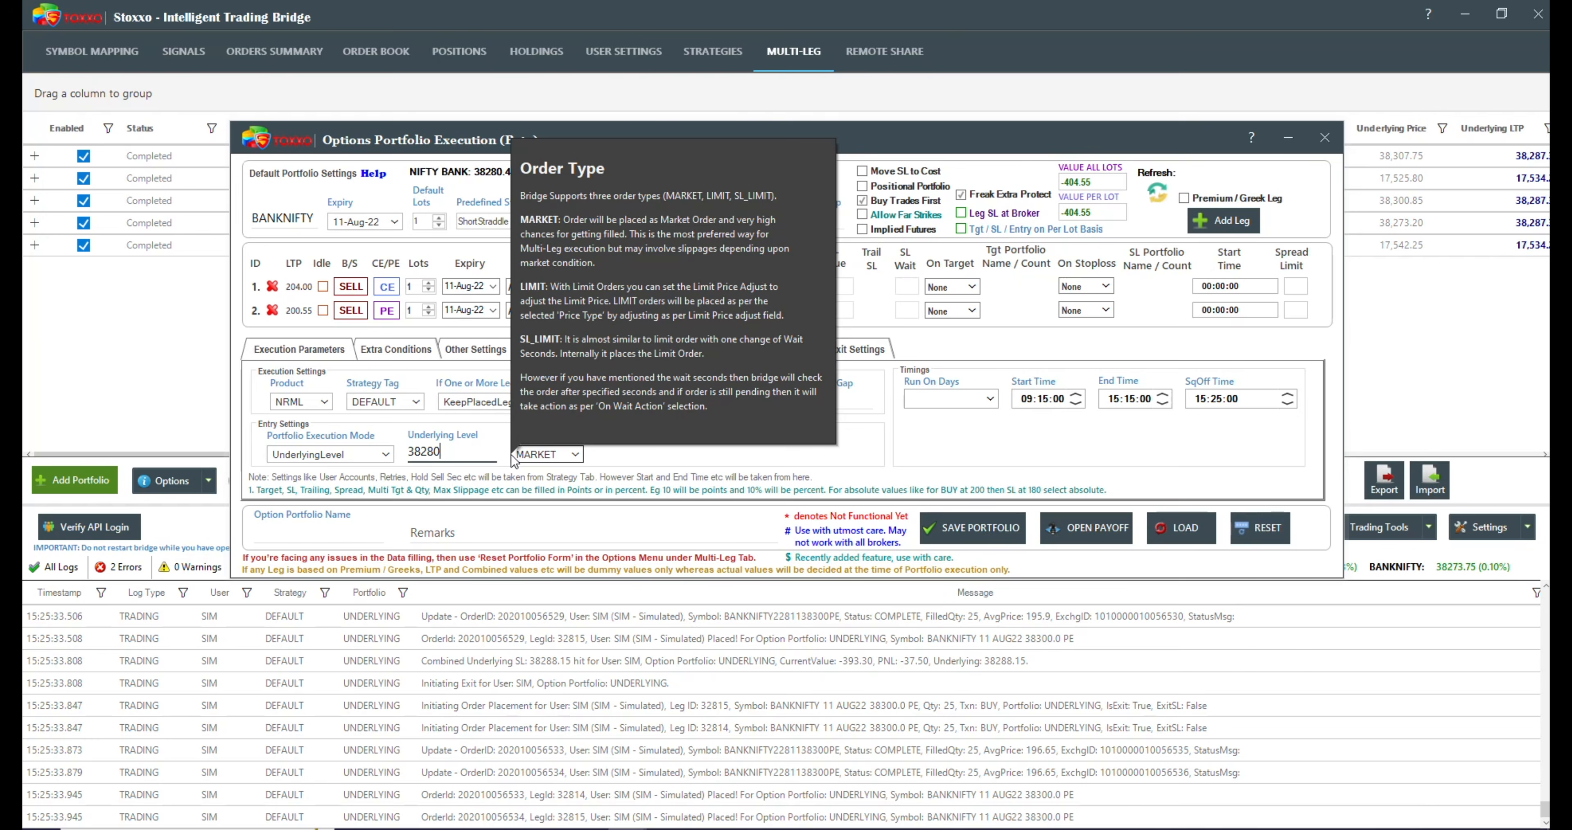
{"action": "left_click", "coordinate": [308, 531]}
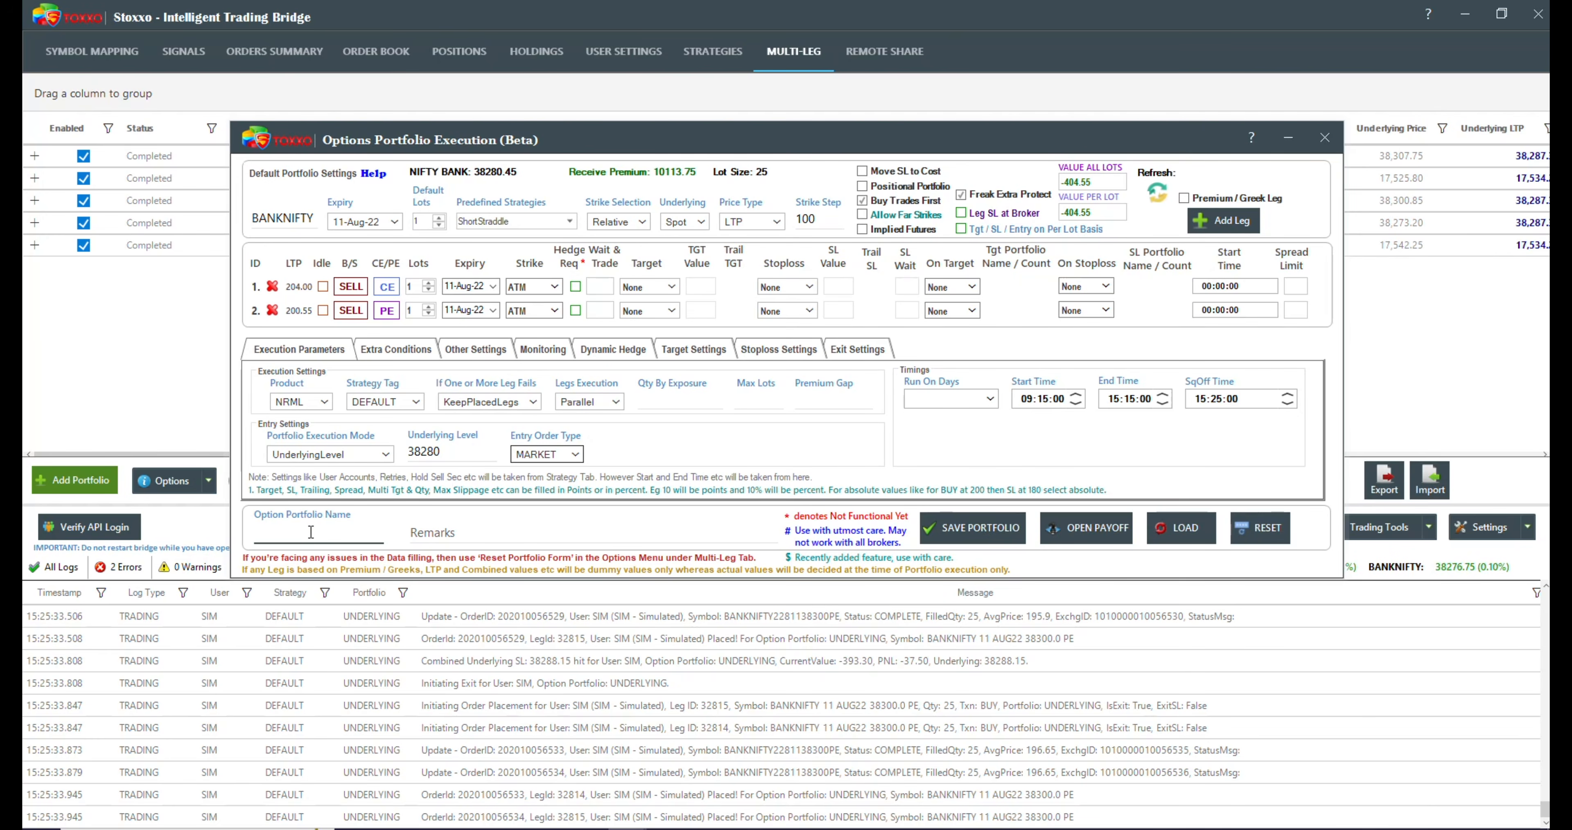
{"action": "type", "text": "UNDER"}
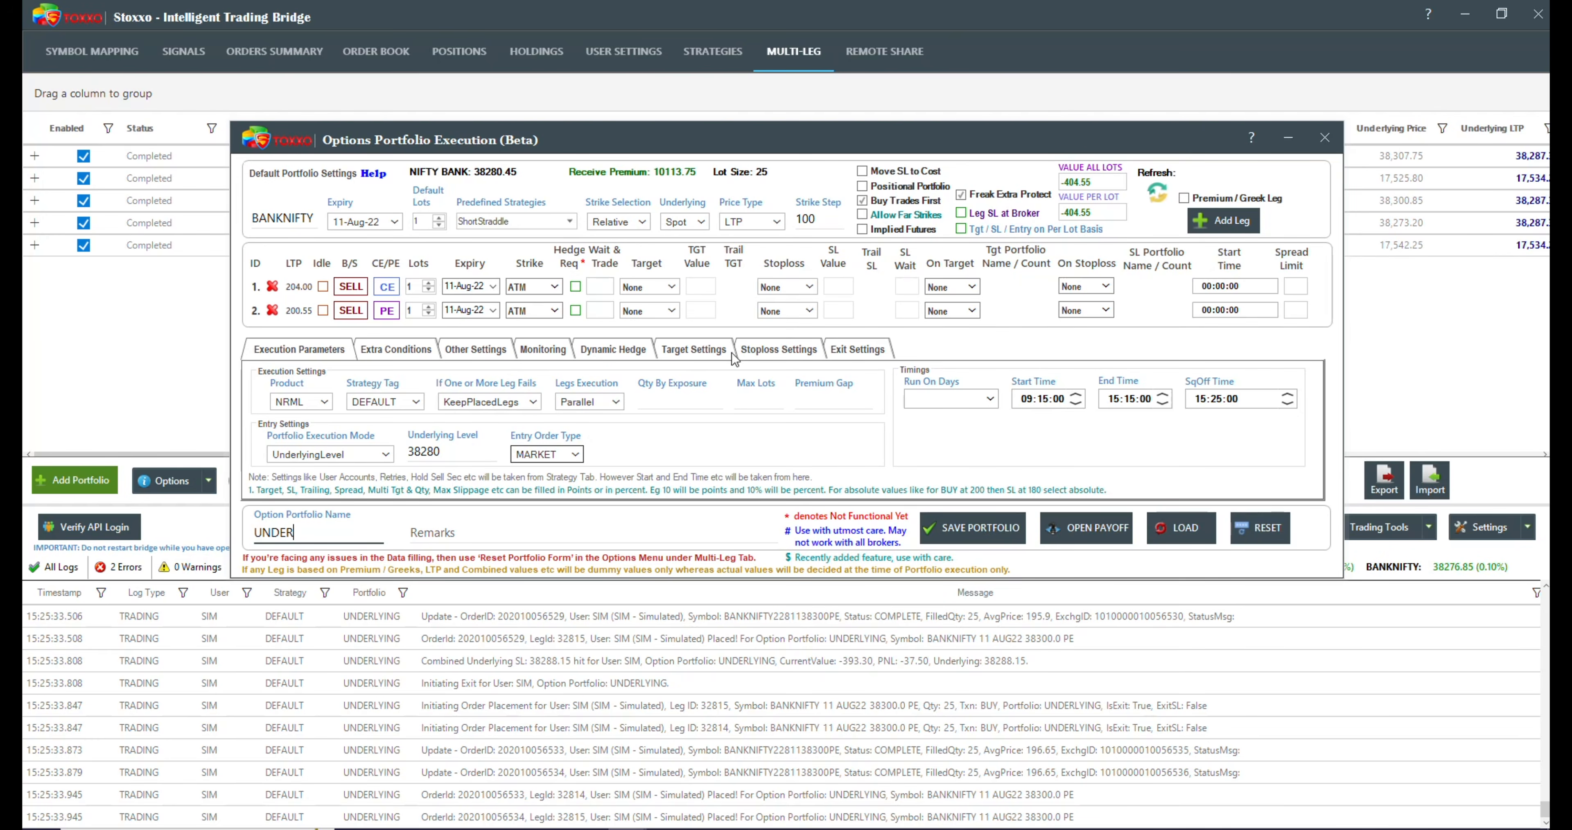
Step: Set the portfolio's target type to UnderlyingMovement with an underlying movement value of 38200
{"action": "left_click", "coordinate": [708, 351]}
{"action": "left_click", "coordinate": [342, 393]}
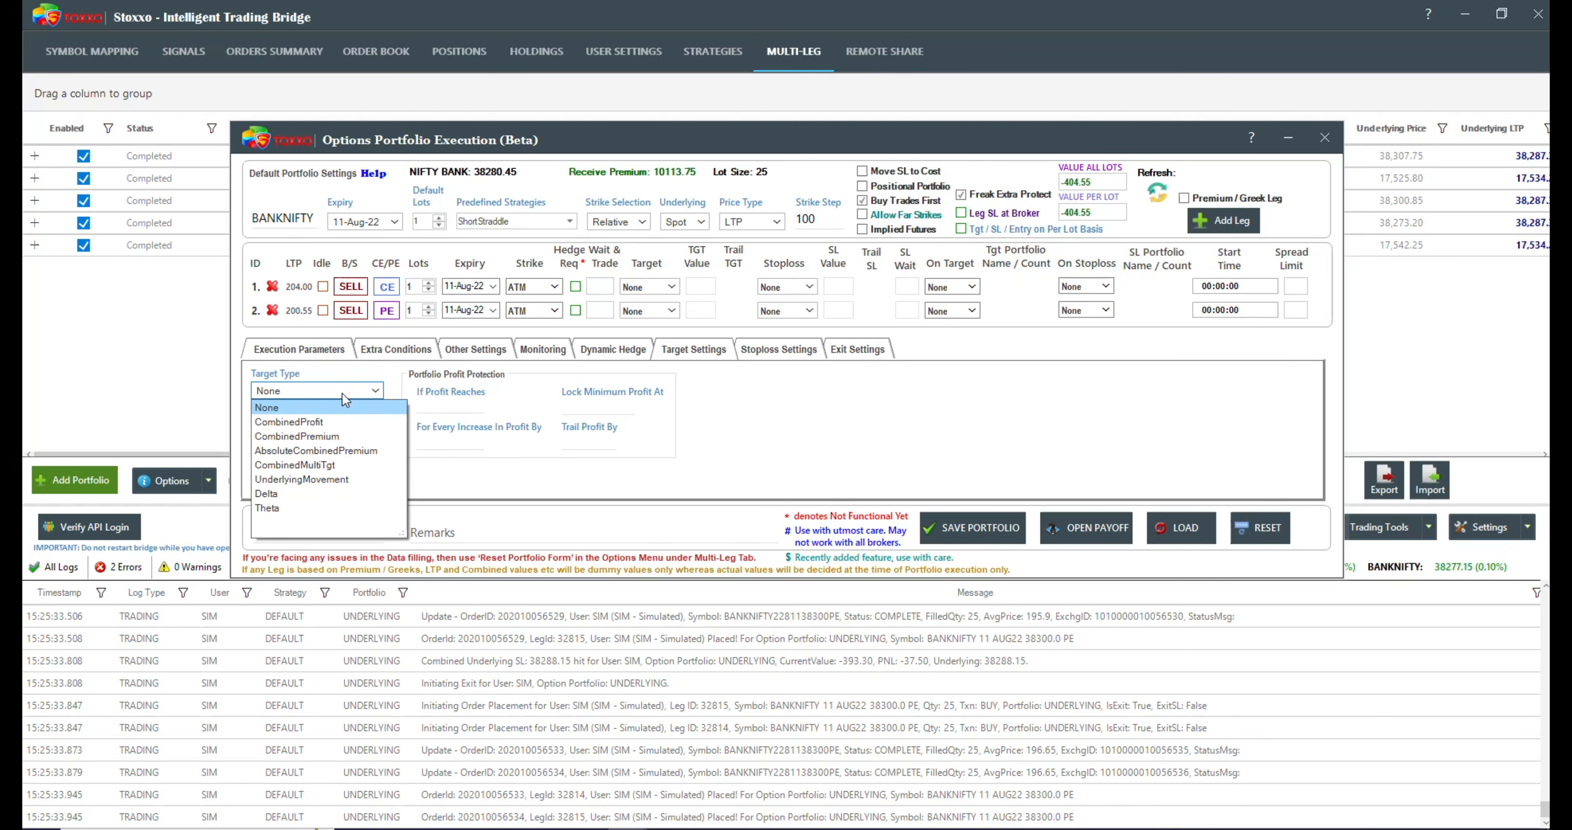
{"action": "left_click", "coordinate": [308, 482]}
{"action": "left_click", "coordinate": [293, 420]}
{"action": "type", "text": "38200"}
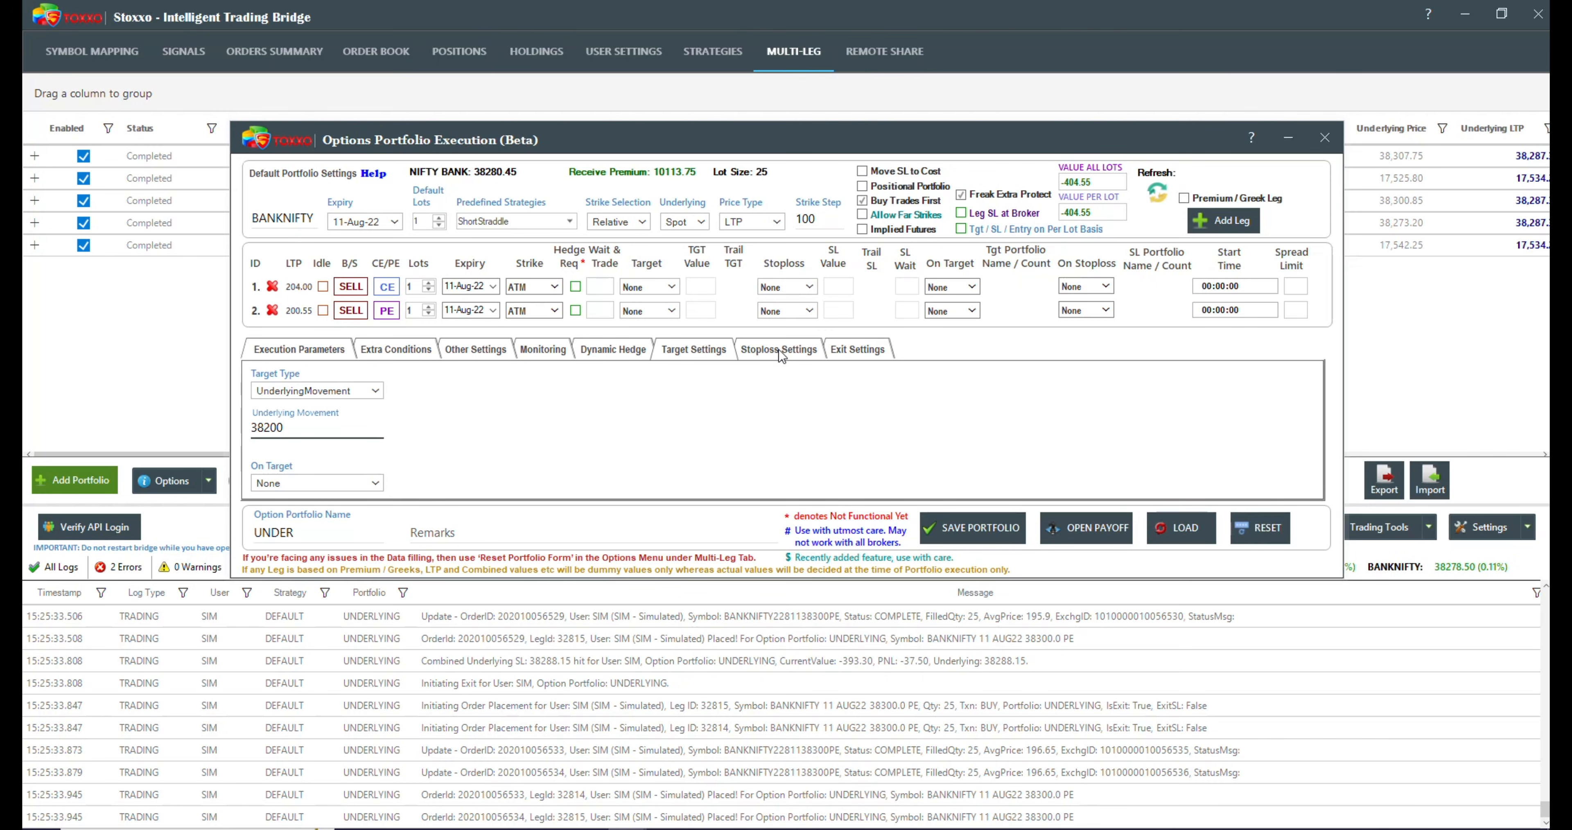
{"action": "left_click", "coordinate": [778, 349]}
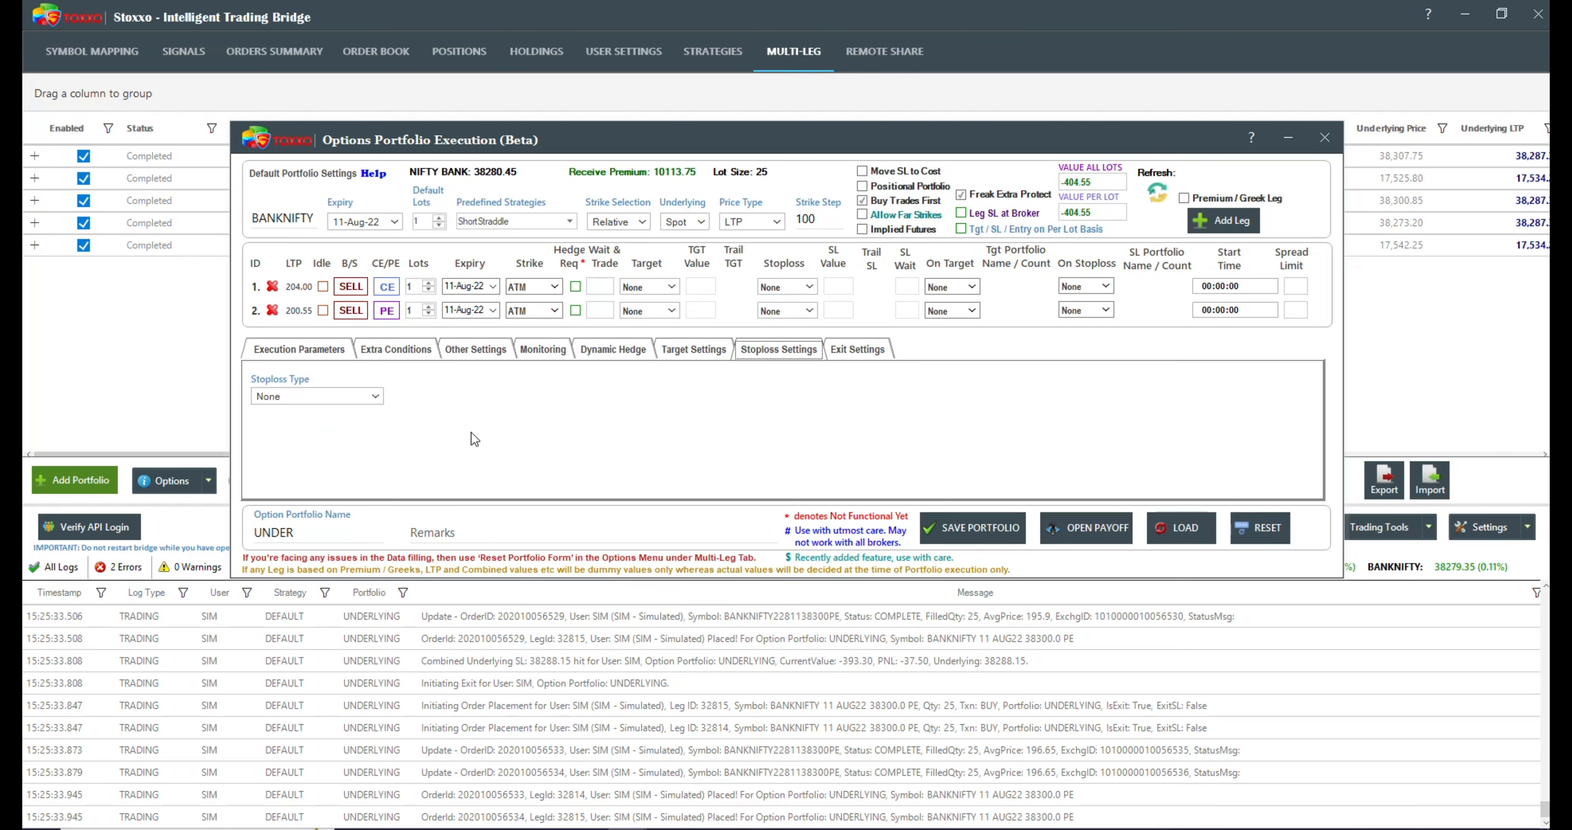
{"action": "left_click", "coordinate": [327, 395]}
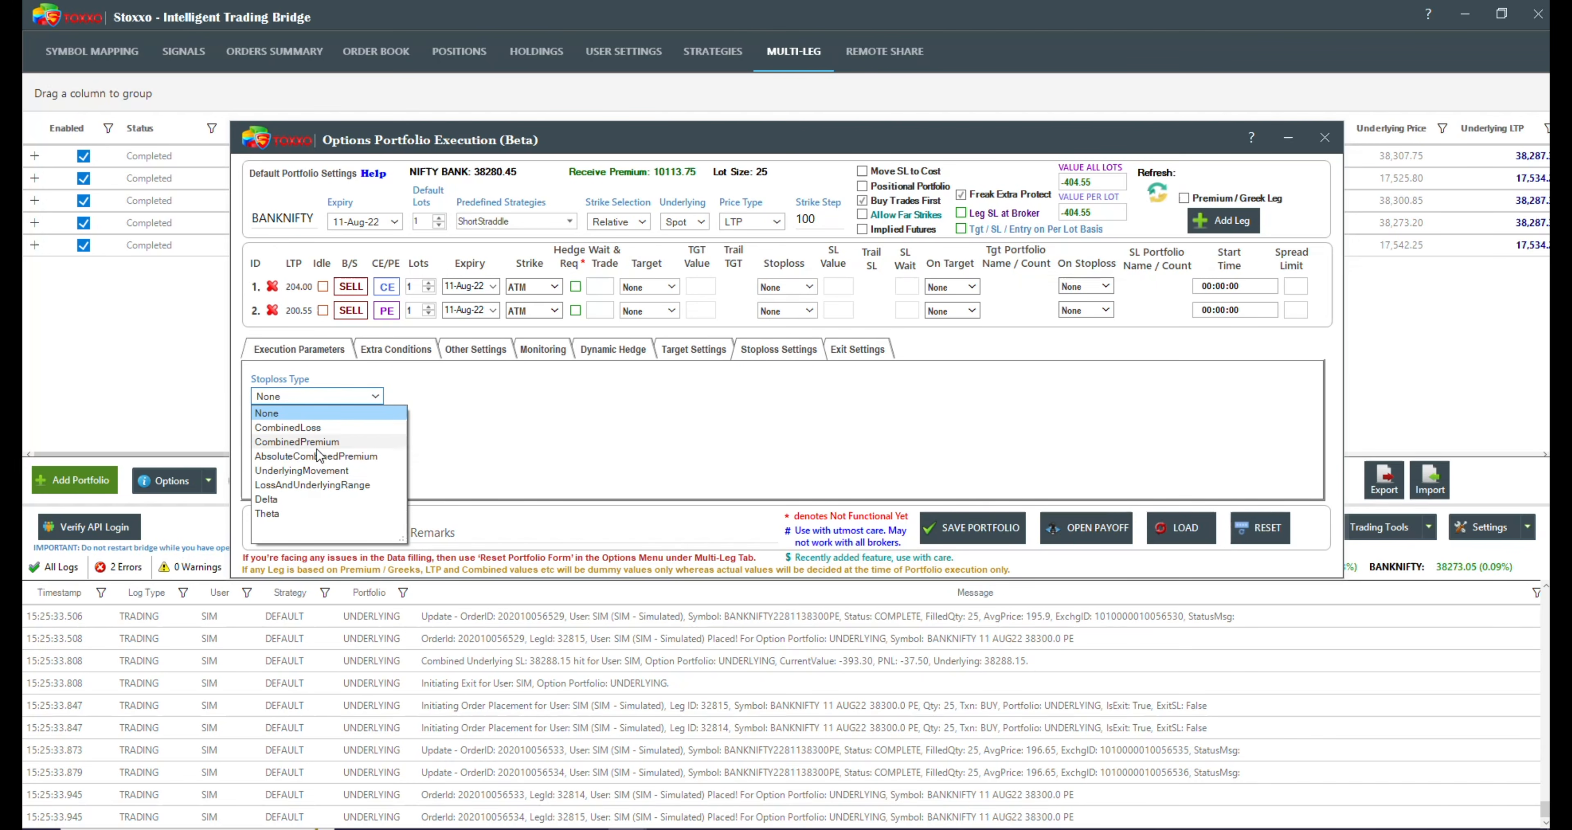
{"action": "left_click", "coordinate": [310, 470]}
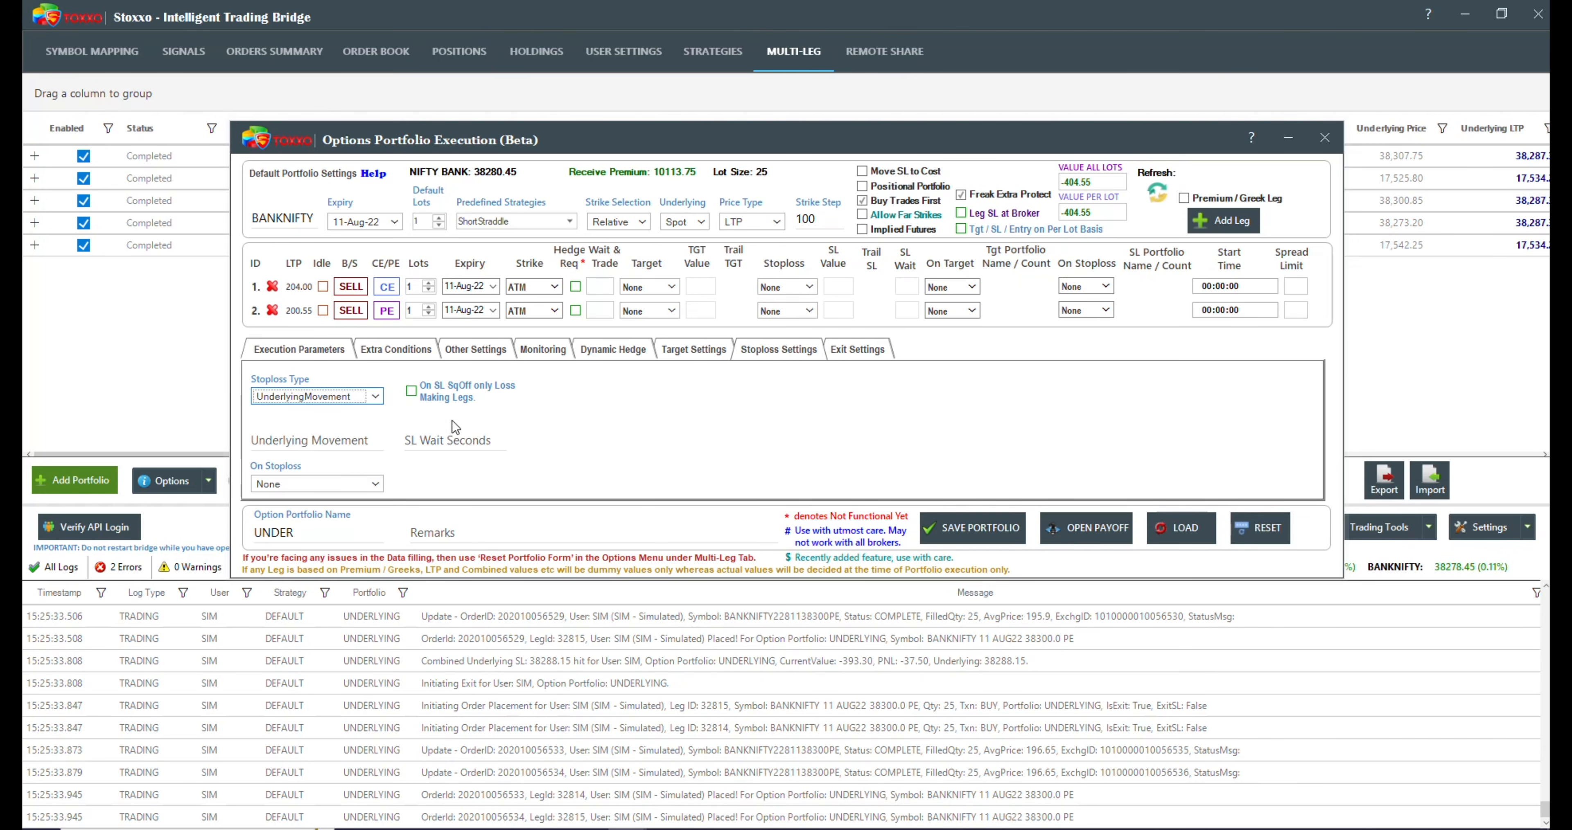
{"action": "left_click", "coordinate": [310, 396]}
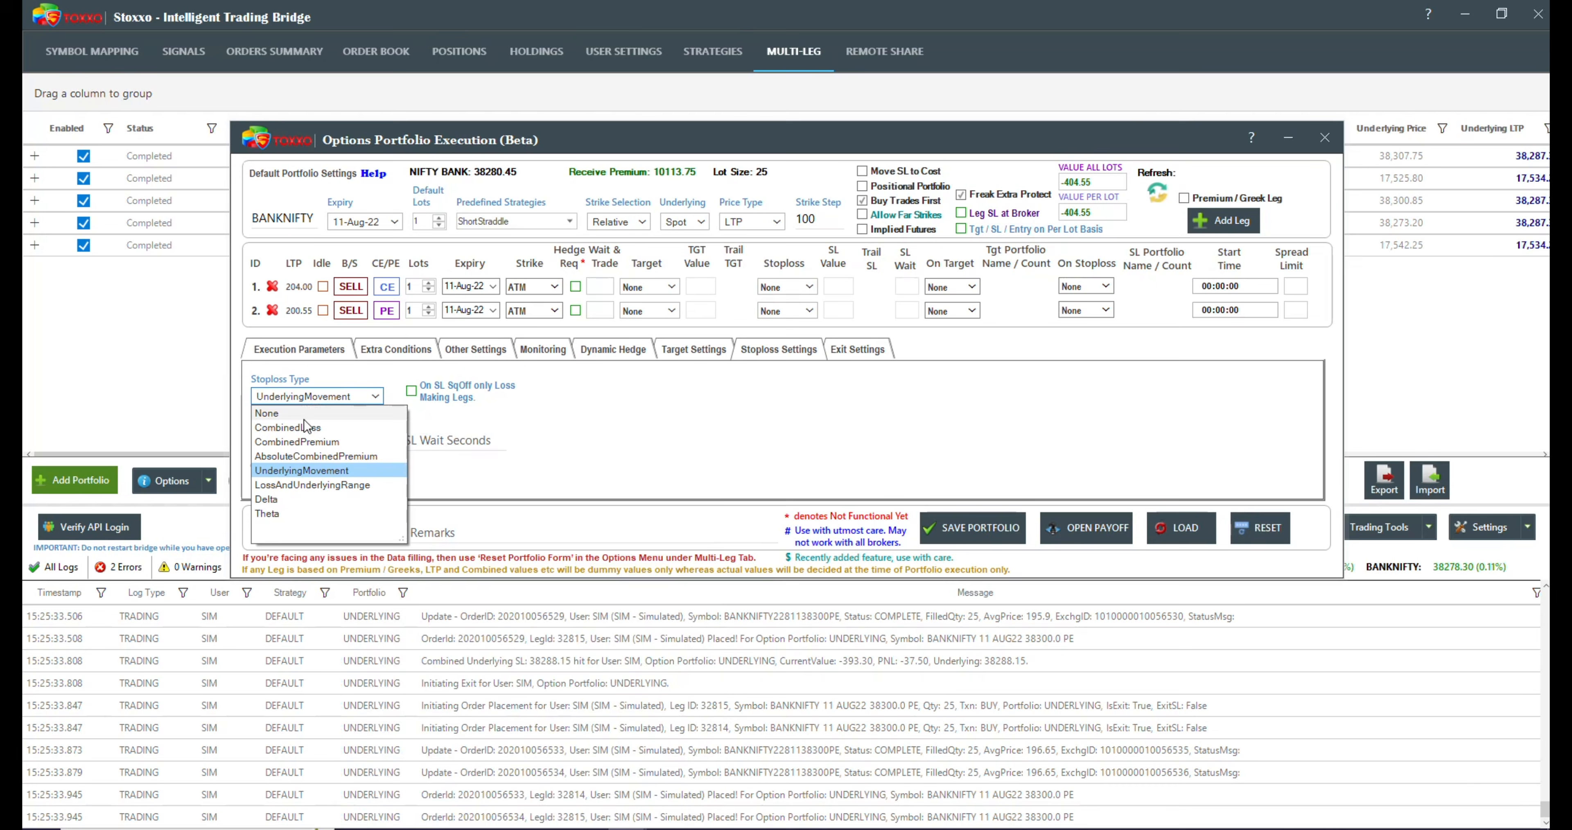
{"action": "left_click", "coordinate": [306, 485]}
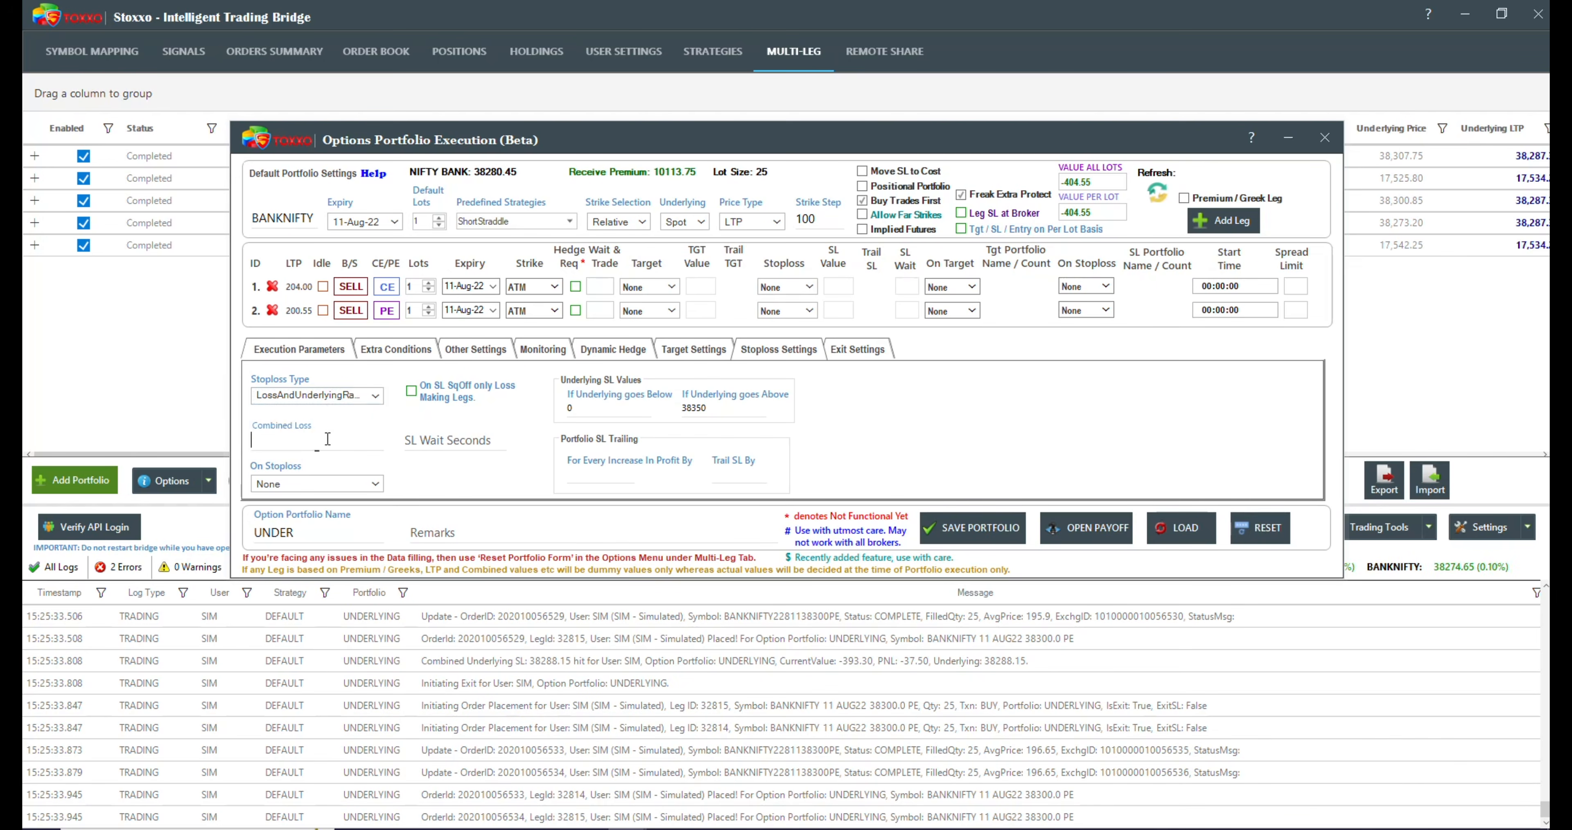
{"action": "type", "text": "100000000000"}
Step: Set the stoploss to trigger if the underlying goes above 38290, and try to save the portfolio
{"action": "left_click", "coordinate": [685, 406]}
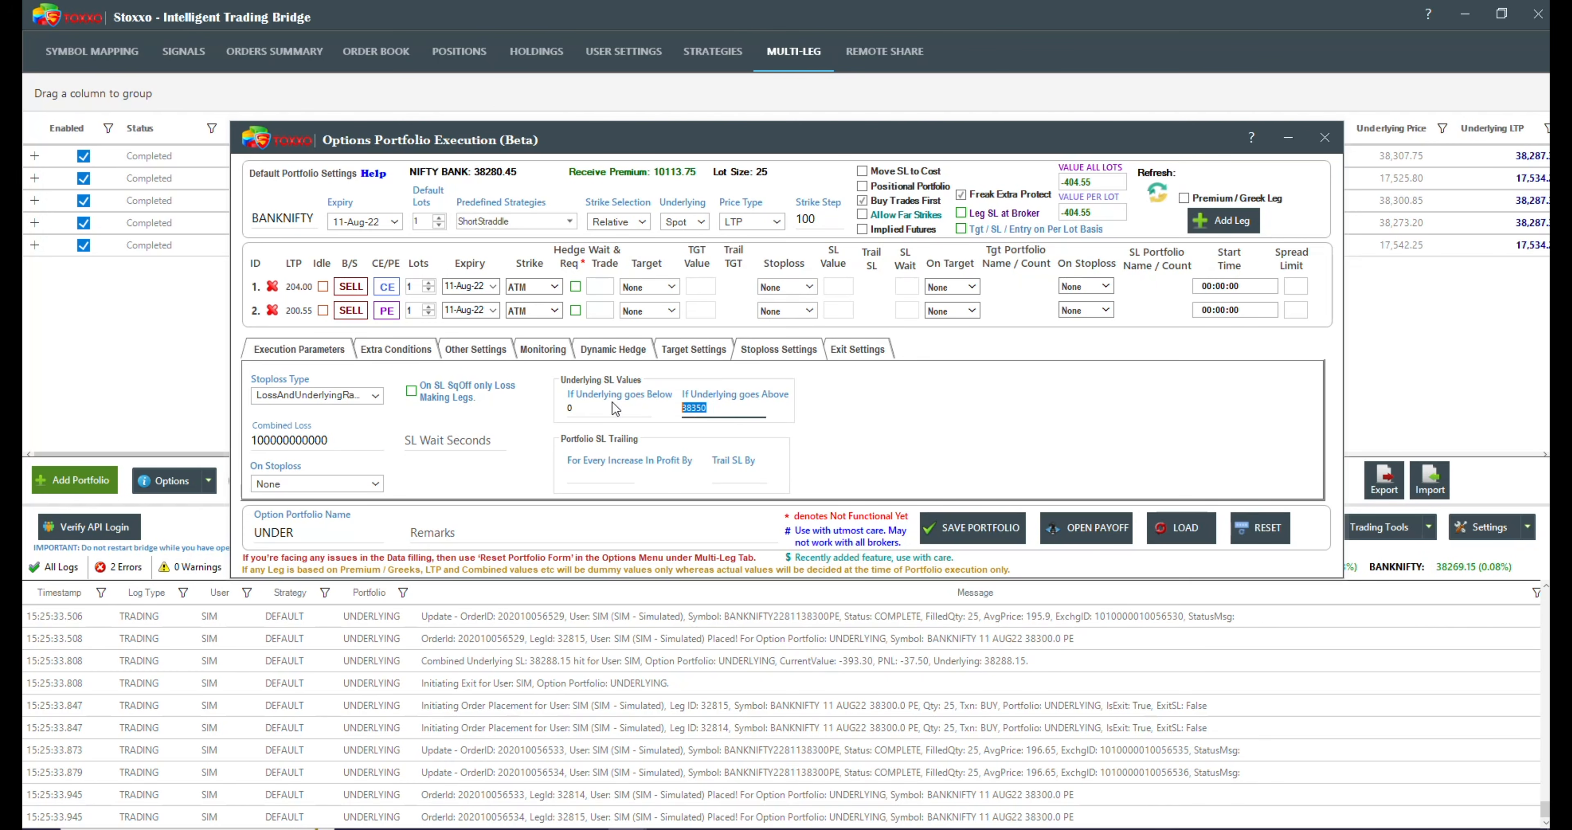
{"action": "type", "text": "38290"}
{"action": "left_click", "coordinate": [966, 529]}
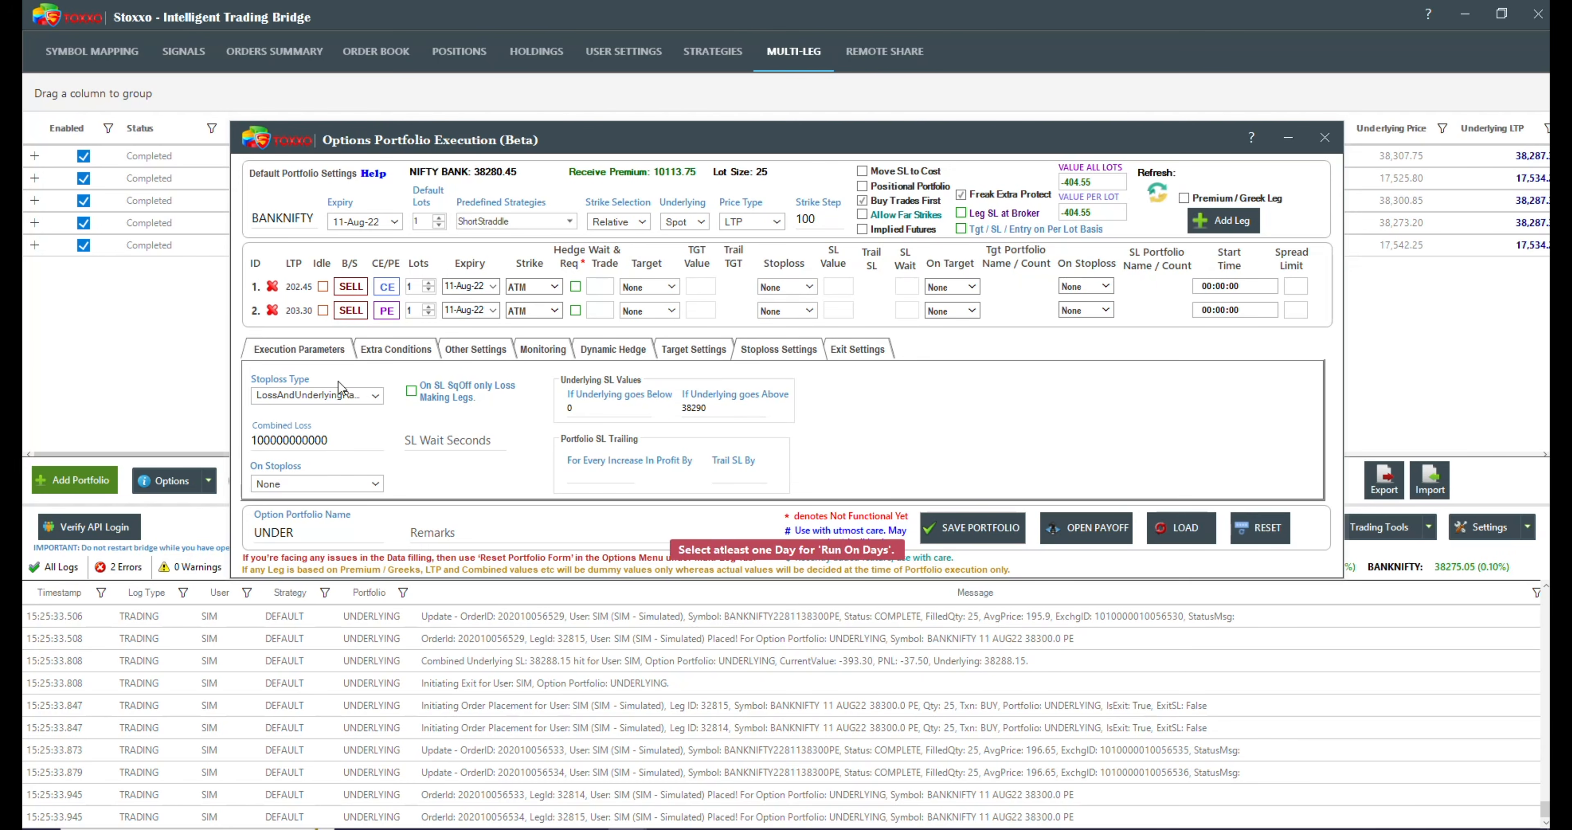
Step: Select the run days, set the end time to 16:15:00 and the square-off time to 16:25:00, and save the portfolio
{"action": "left_click", "coordinate": [285, 349]}
{"action": "left_click", "coordinate": [964, 403]}
{"action": "left_click", "coordinate": [913, 475]}
{"action": "left_click", "coordinate": [1113, 404]}
{"action": "type", "text": "16:15:00"}
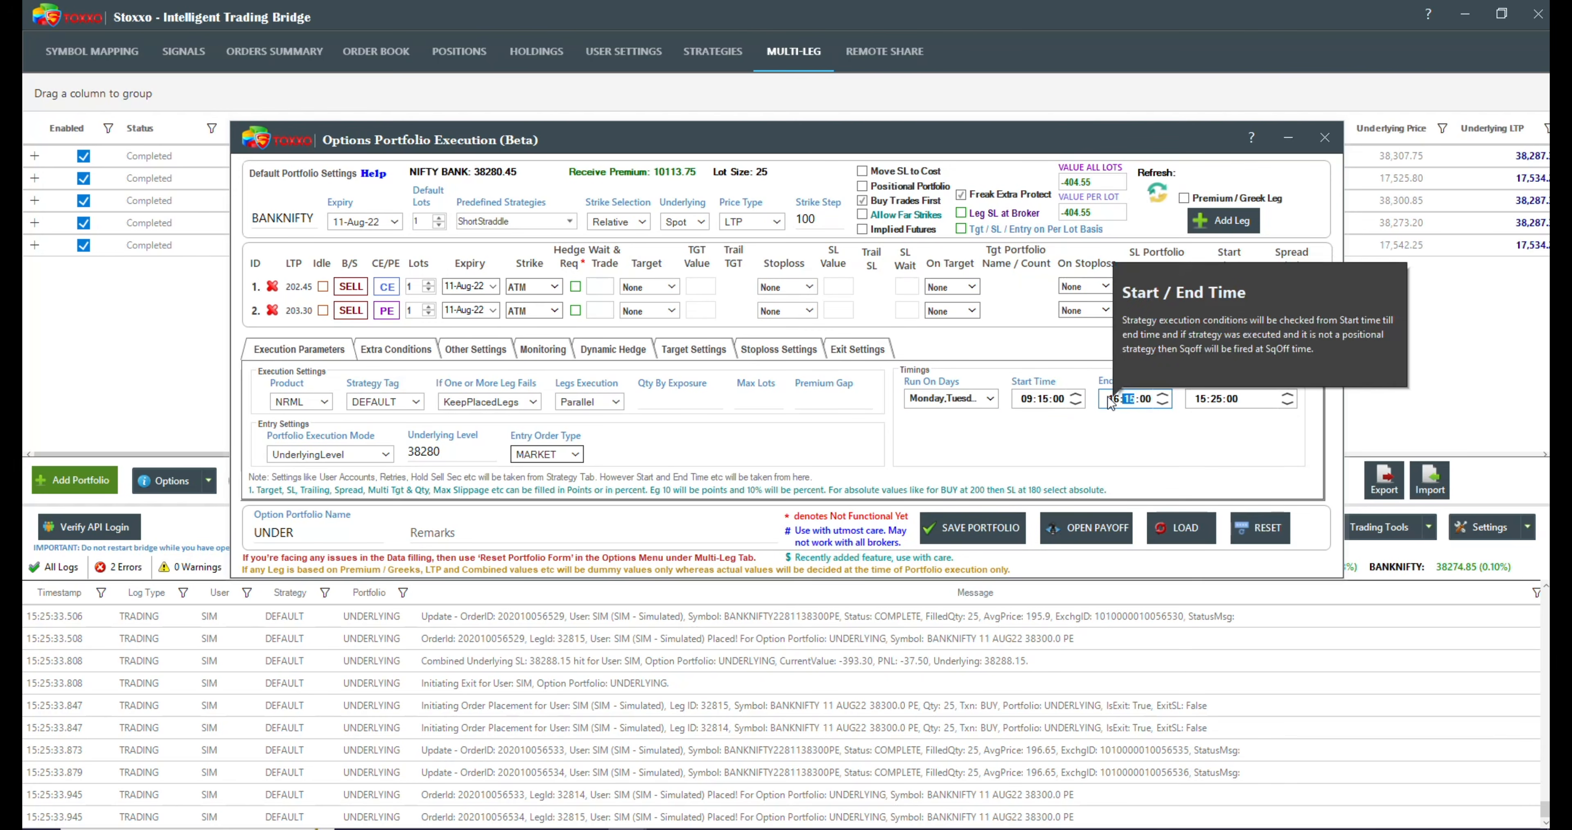
{"action": "left_click", "coordinate": [1195, 399]}
{"action": "type", "text": "16"}
{"action": "left_click", "coordinate": [966, 525]}
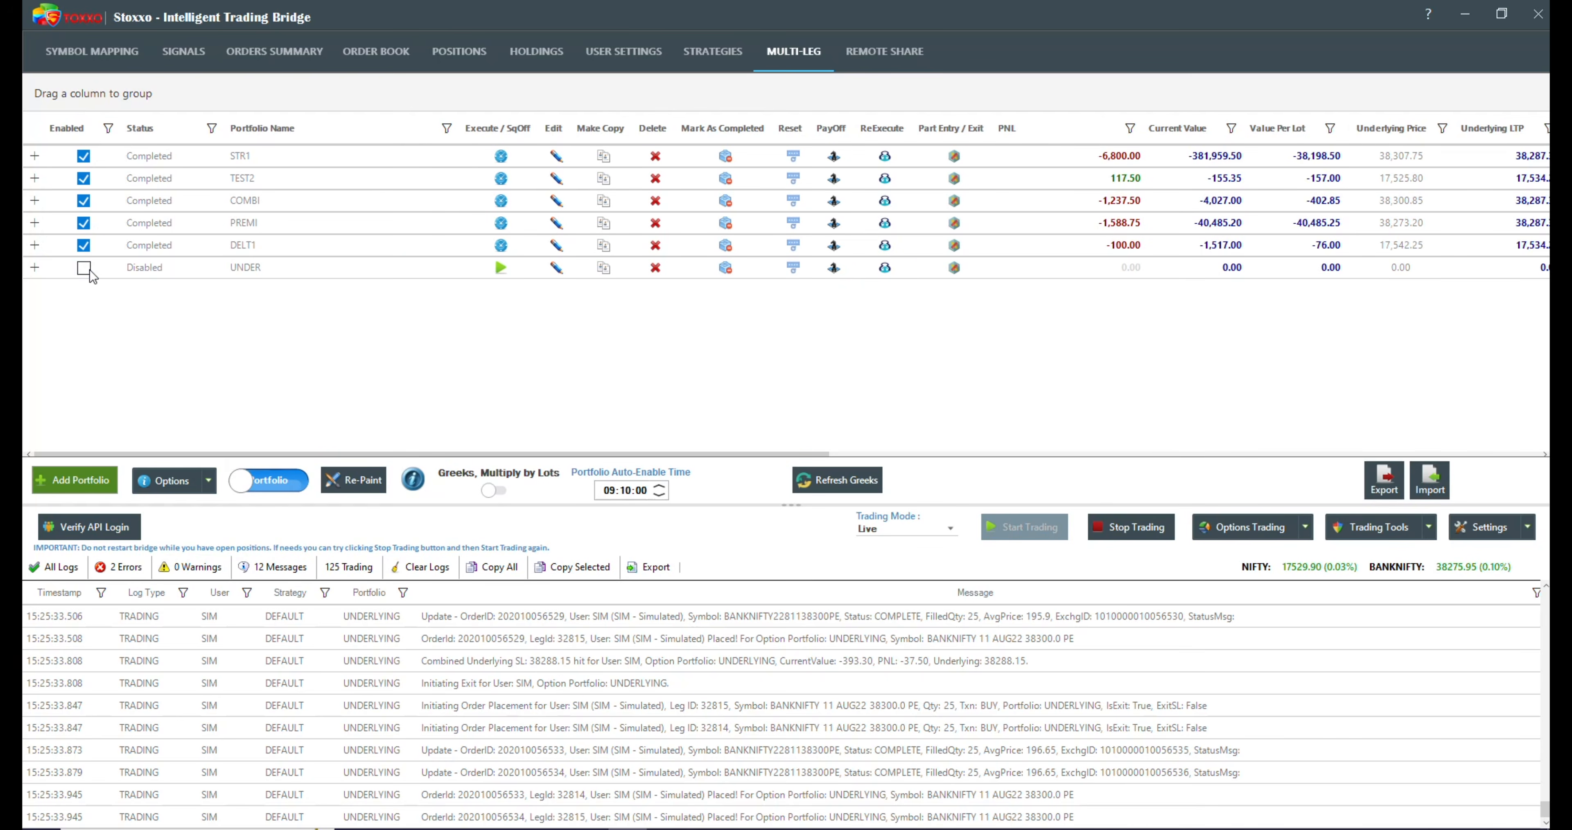
Step: Enable the UNDER portfolio, change its entry underlying level to 38277, and save it
{"action": "left_click", "coordinate": [91, 274]}
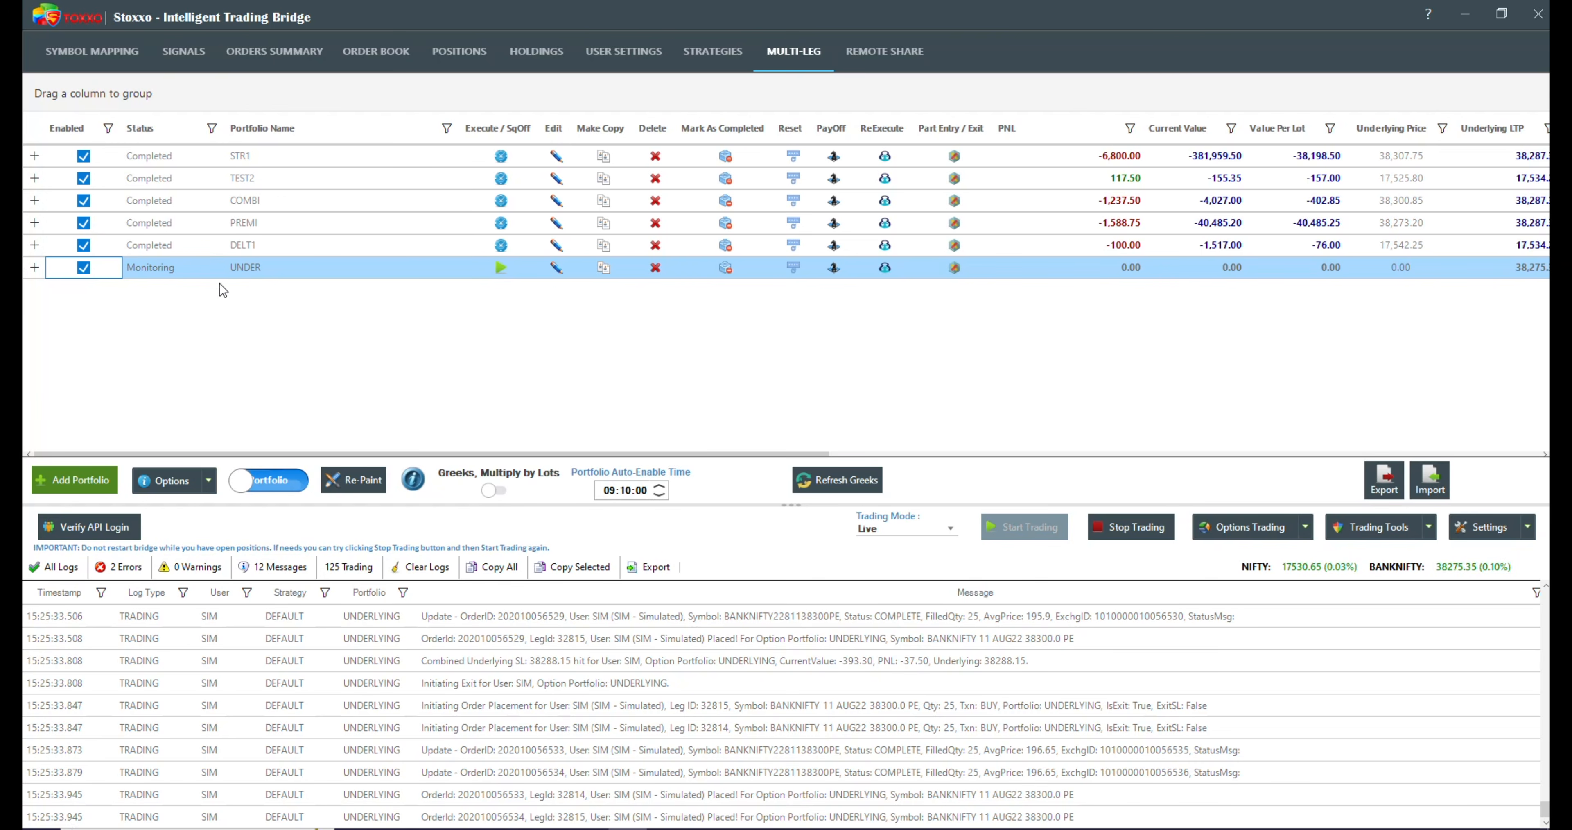
{"action": "left_click", "coordinate": [555, 271]}
{"action": "left_click", "coordinate": [471, 450]}
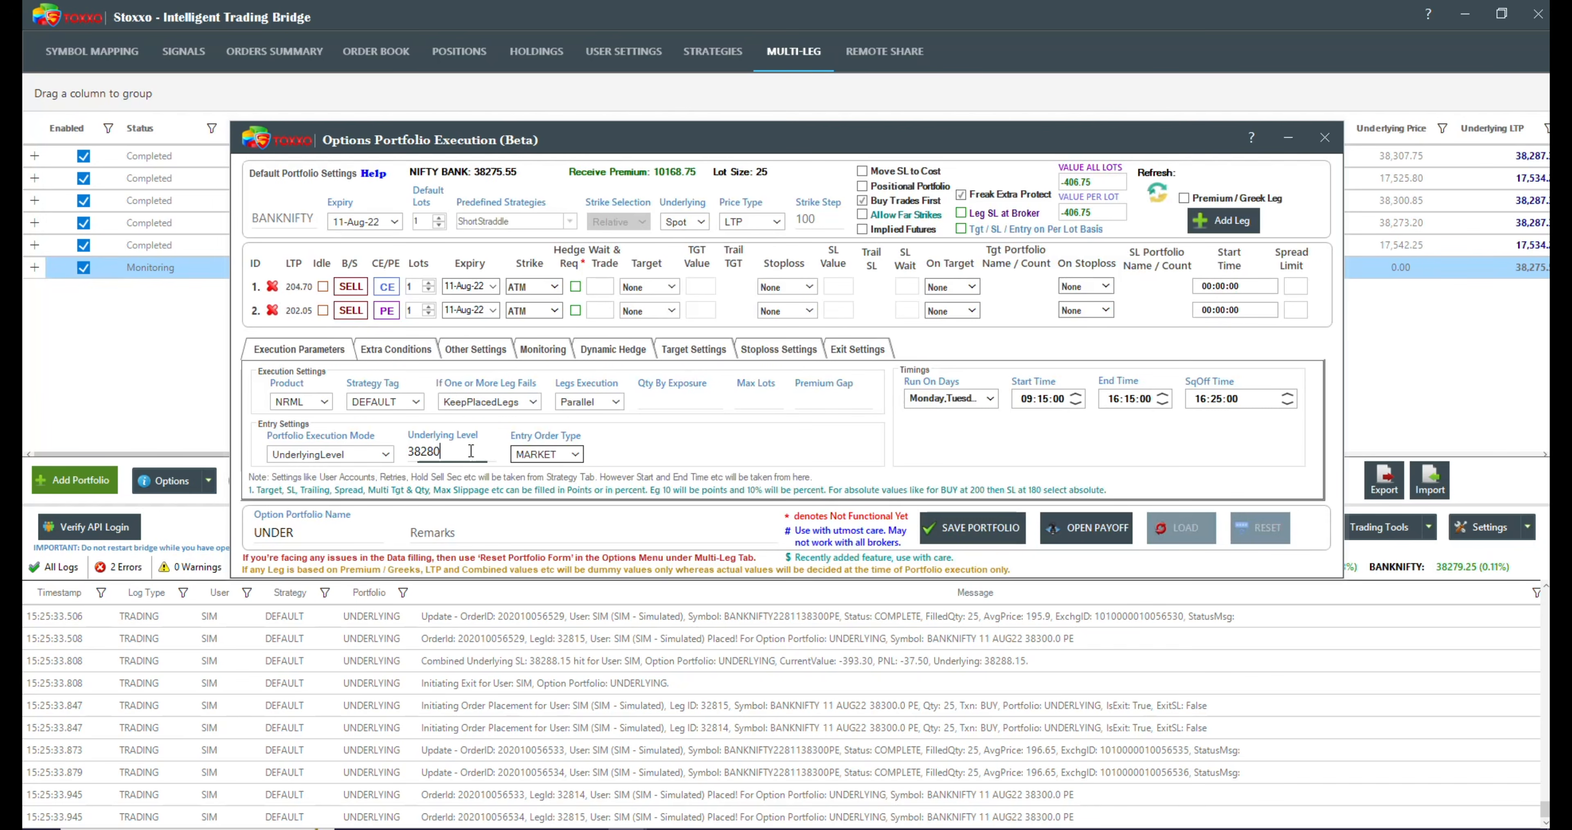
{"action": "key", "text": "BackSpace"}
{"action": "key", "text": "BackSpace"}
{"action": "type", "text": "77"}
{"action": "left_click", "coordinate": [926, 533]}
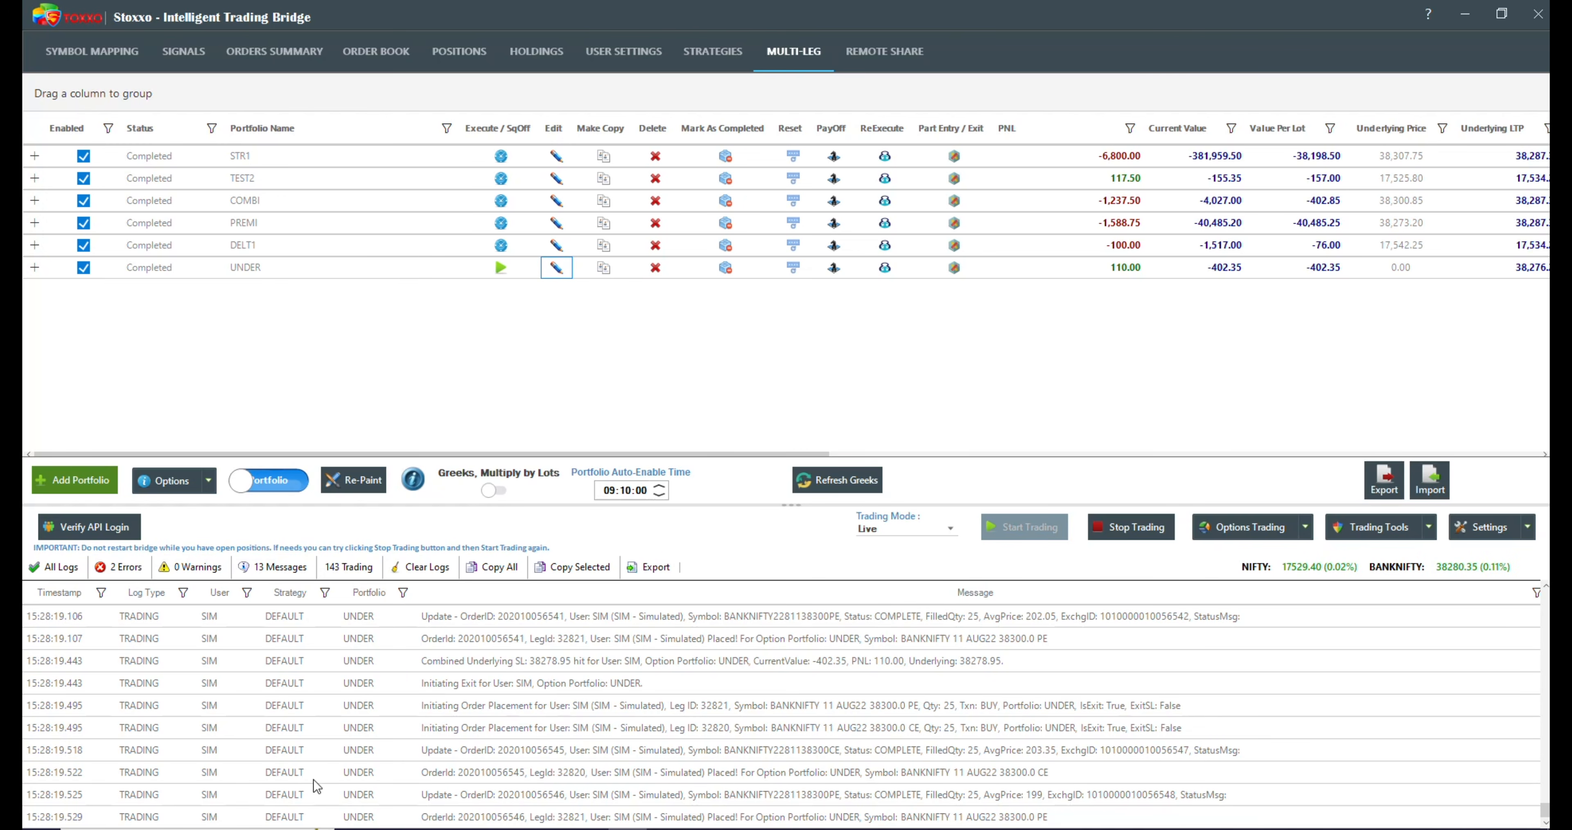
Step: Examine UNDER's underlying stoploss log entry and its expanded user and leg details, and collapse the portfolio again
{"action": "left_click", "coordinate": [465, 663]}
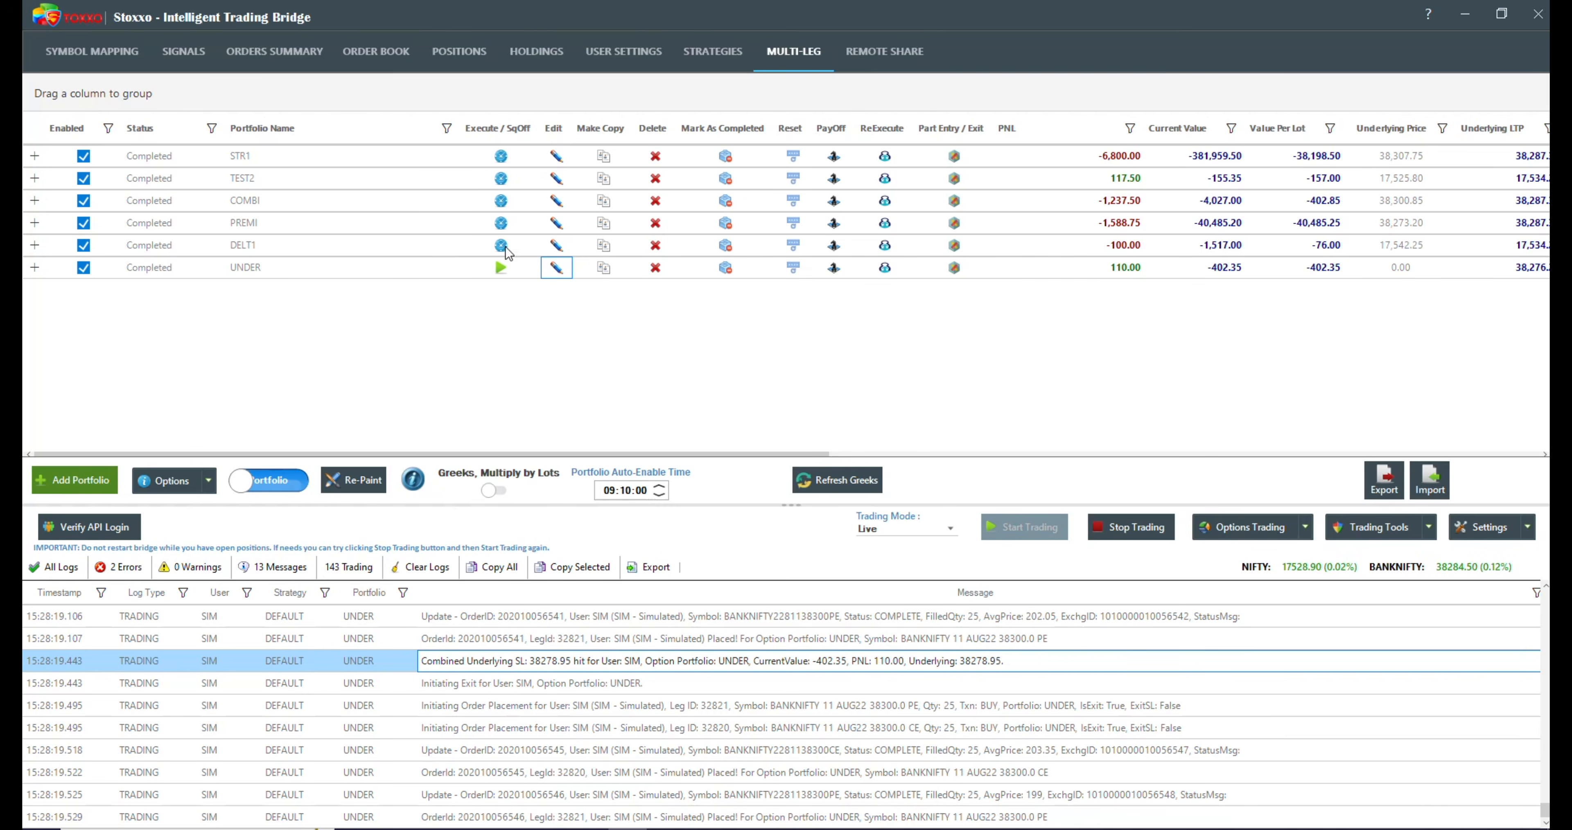
{"action": "left_click", "coordinate": [38, 271]}
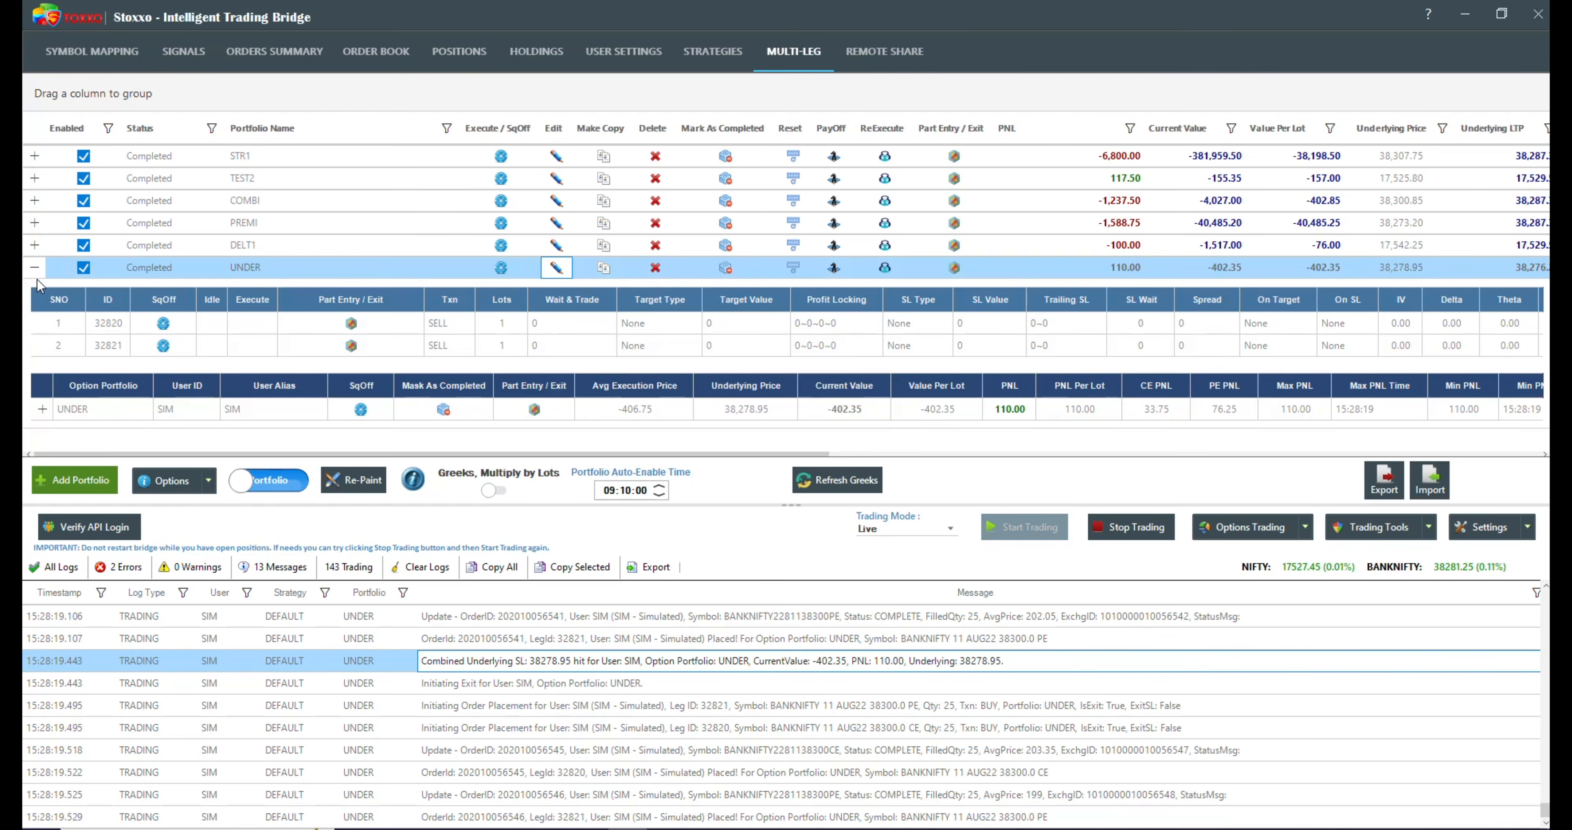
{"action": "left_click", "coordinate": [43, 409]}
{"action": "left_click", "coordinate": [310, 405]}
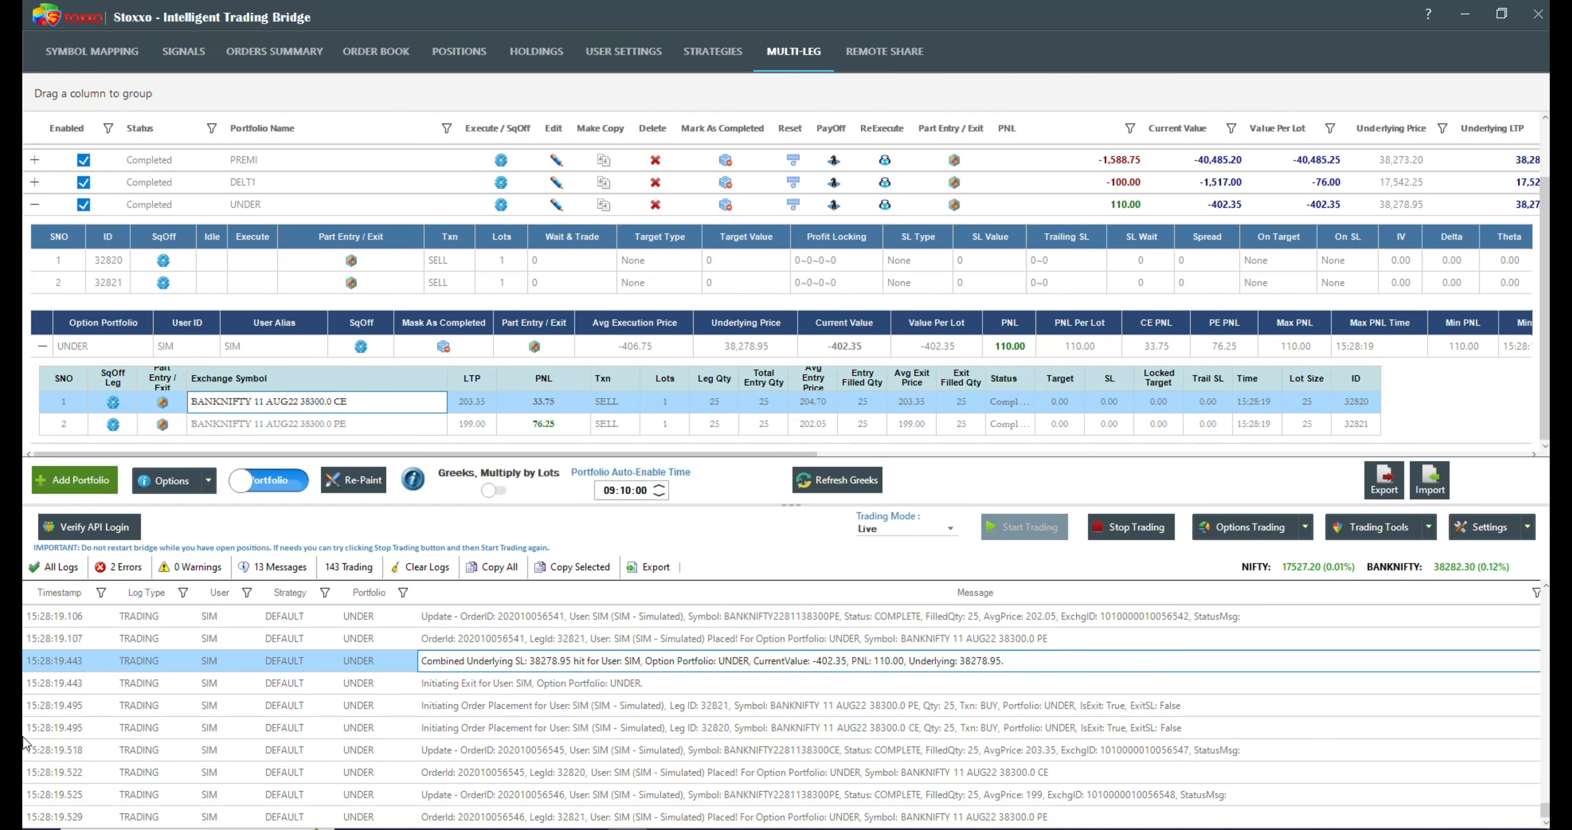
{"action": "left_click", "coordinate": [37, 207]}
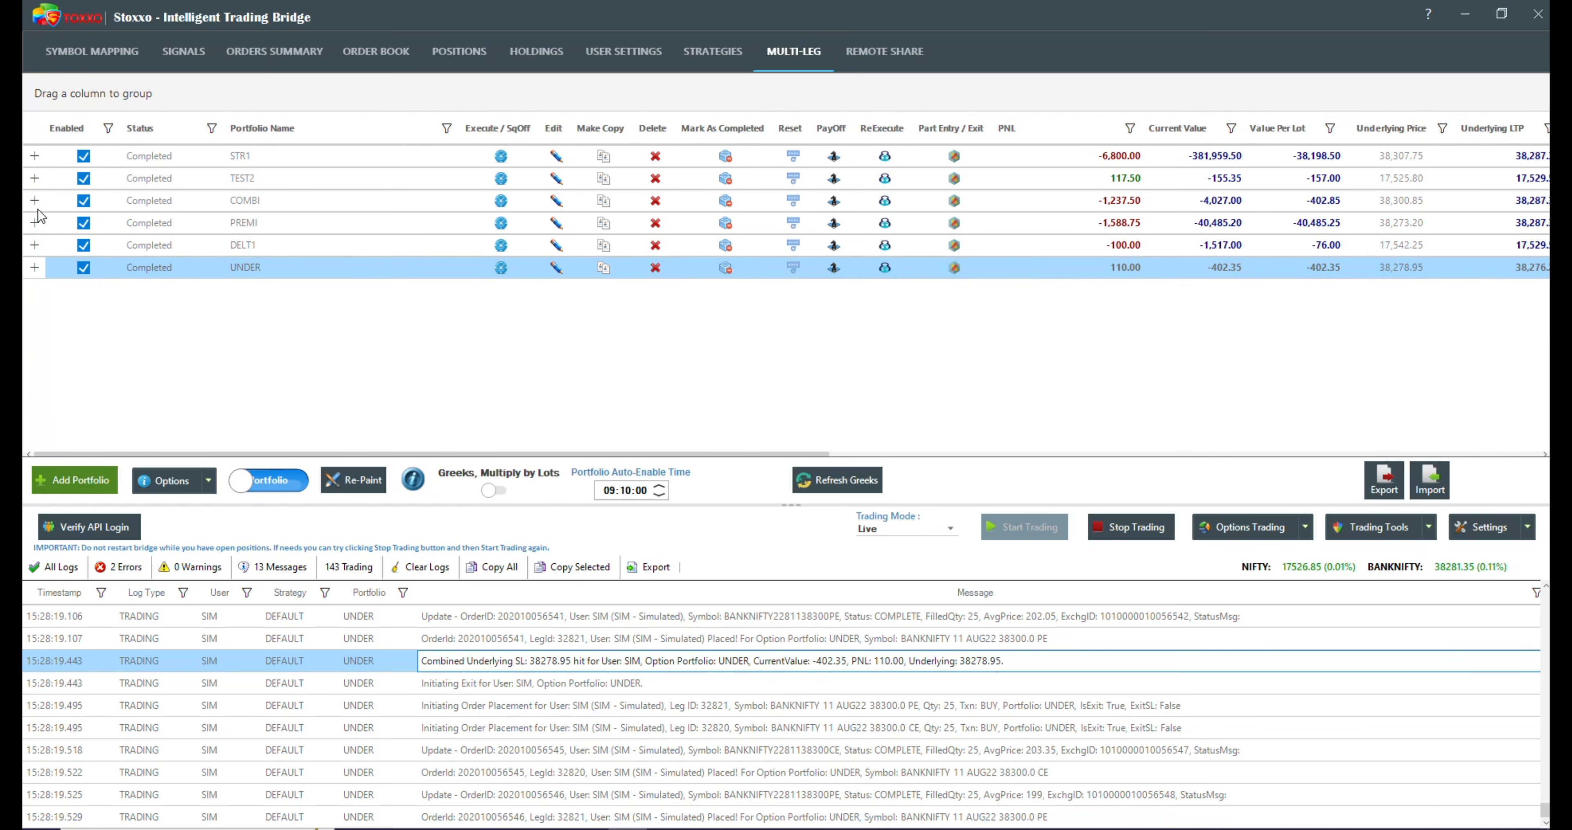